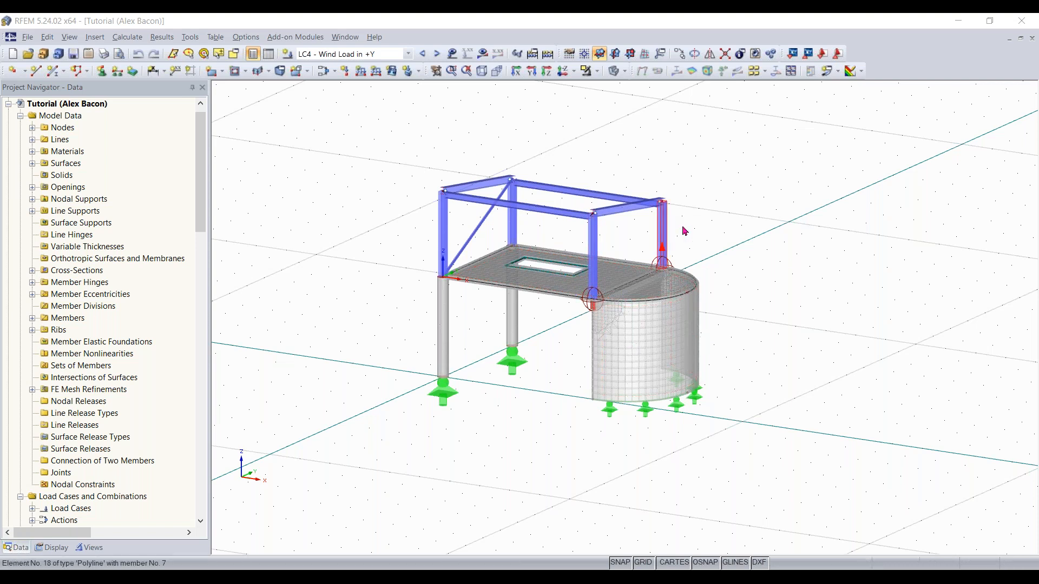
Open the tables pane and switch it to the Materials table
middle_click_drag(736, 285, 748, 275, "ctrl")
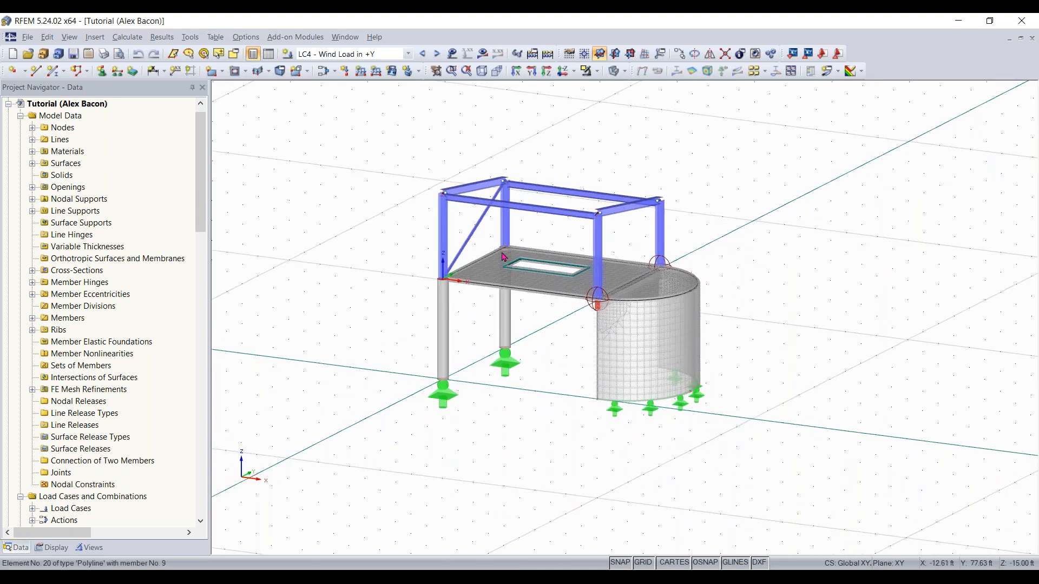
left_click(268, 53)
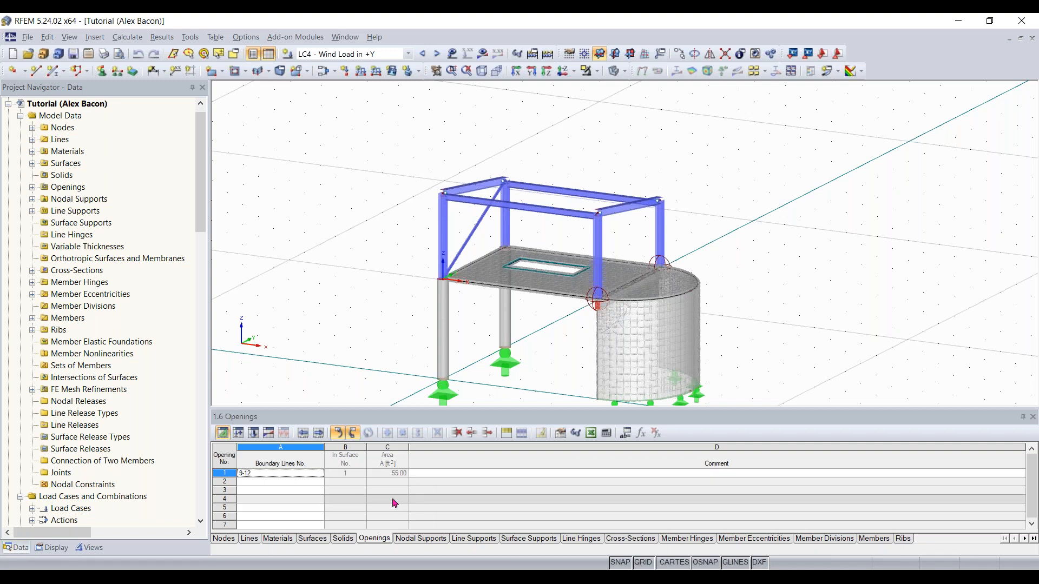
left_click(225, 539)
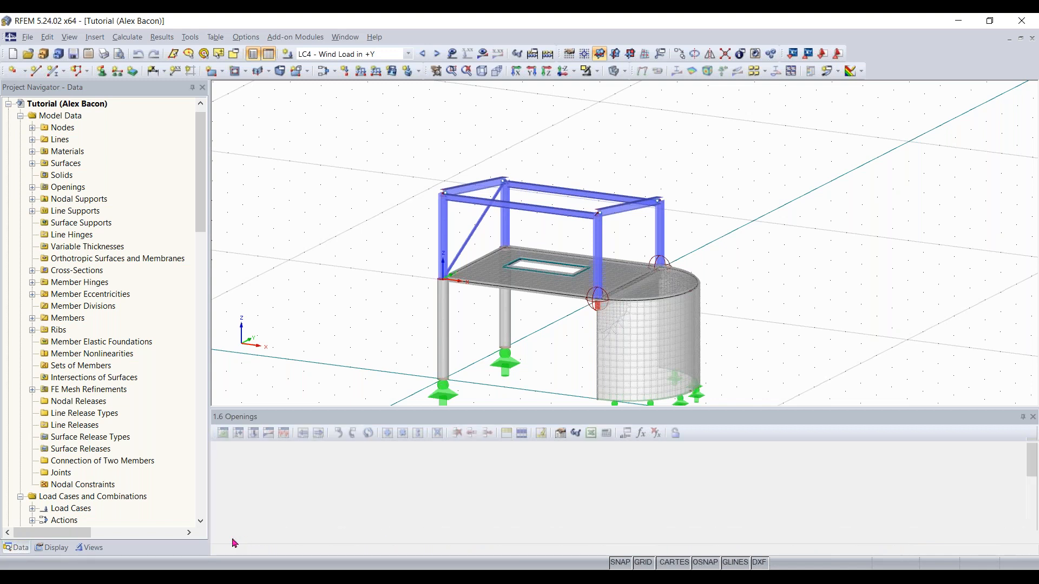
left_click(279, 538)
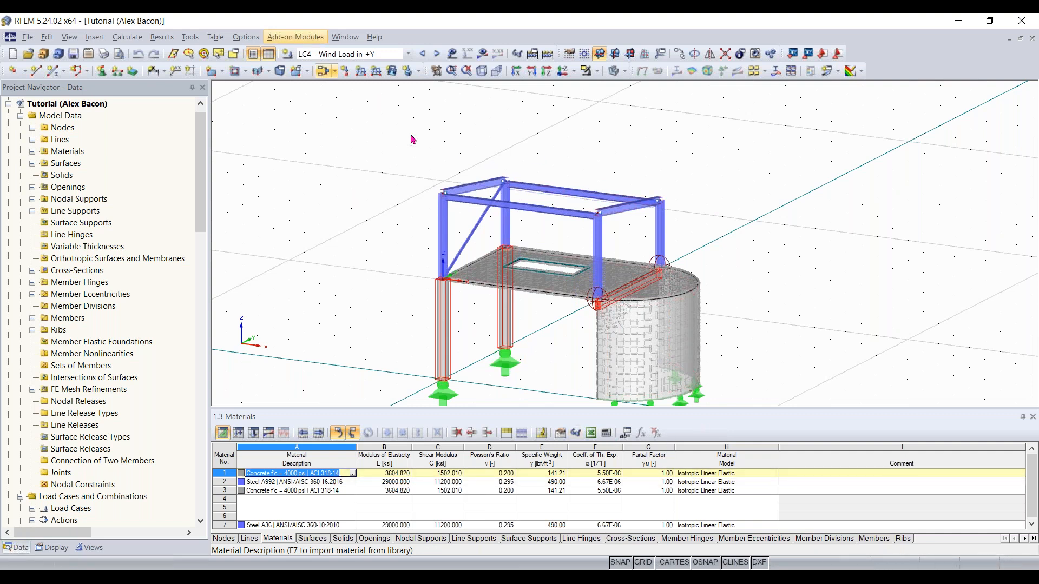
Open the Configuration Manager, select the Standard - White configuration, and close the dialog
scroll(582, 227, "down", 1)
middle_click_drag(582, 227, 575, 151)
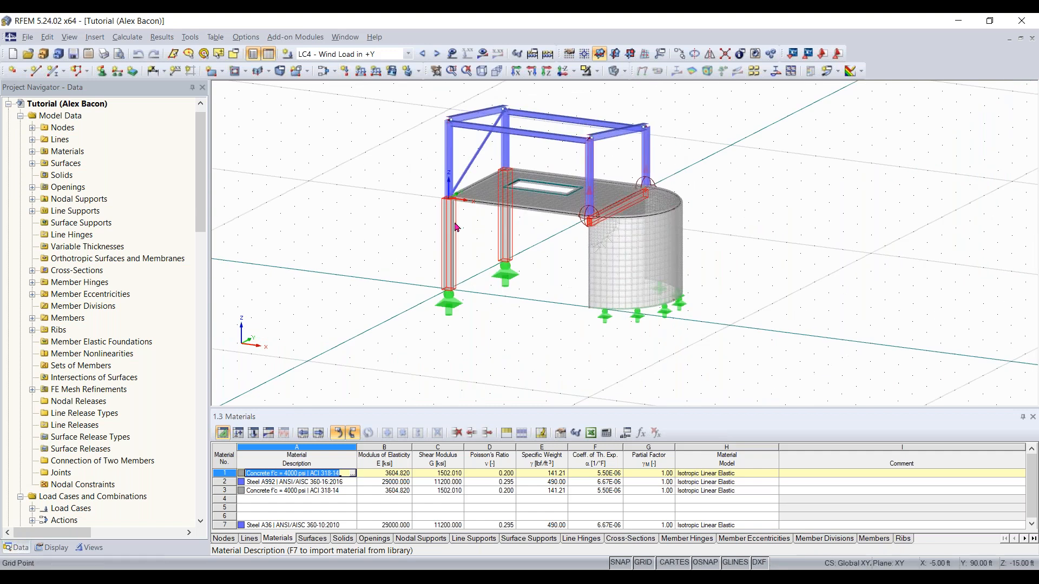
left_click(242, 37)
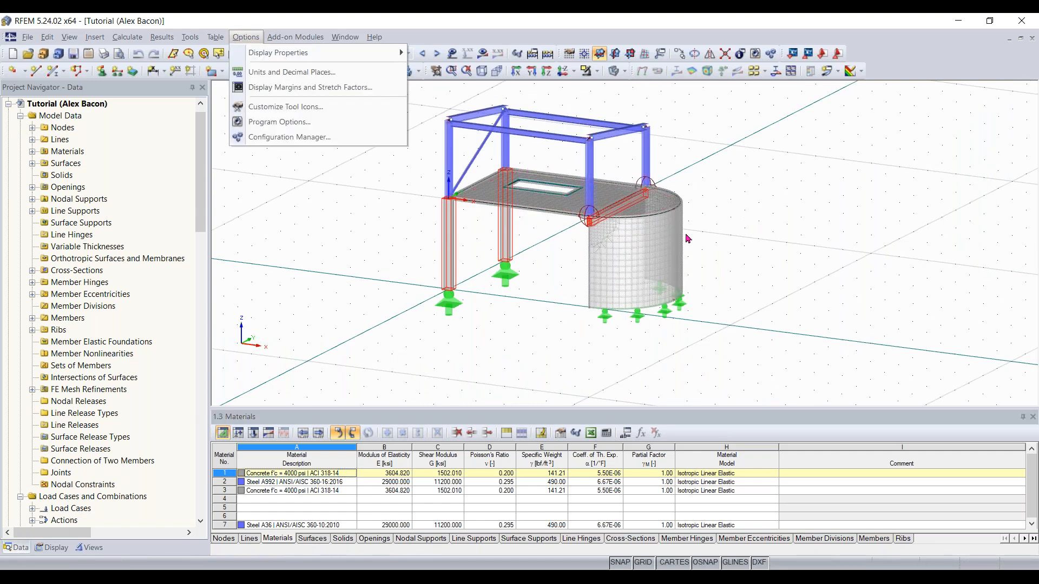
left_click(289, 139)
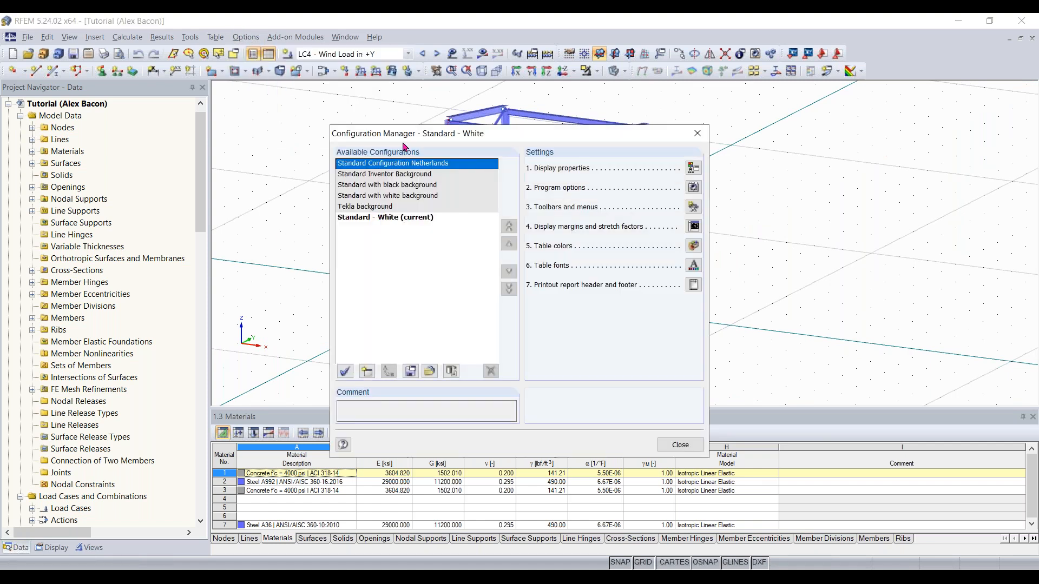
left_click(401, 219)
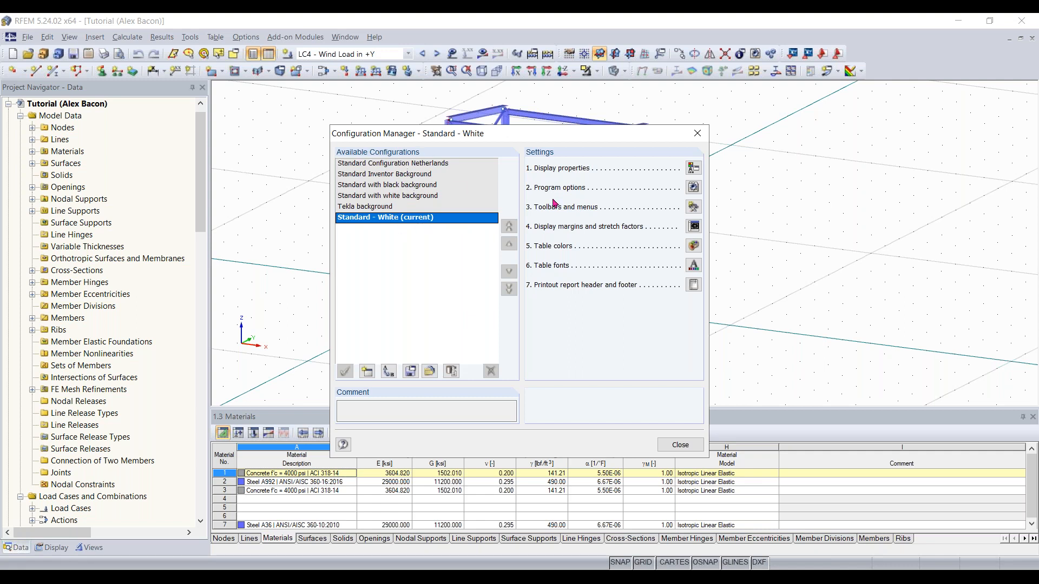
left_click(684, 445)
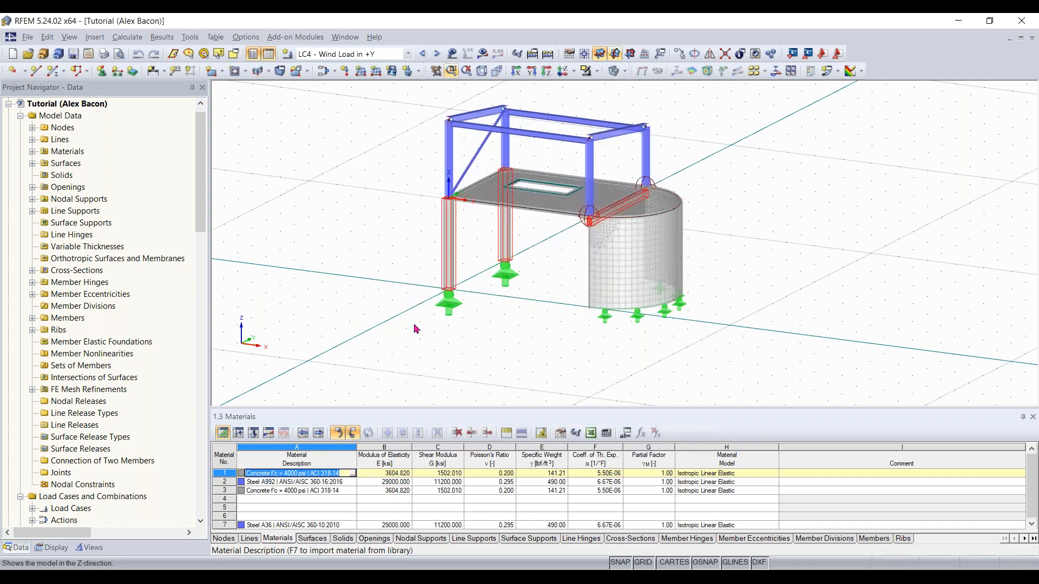
Reset the toolbars and menus to their default layout
middle_click_drag(552, 242, 603, 255)
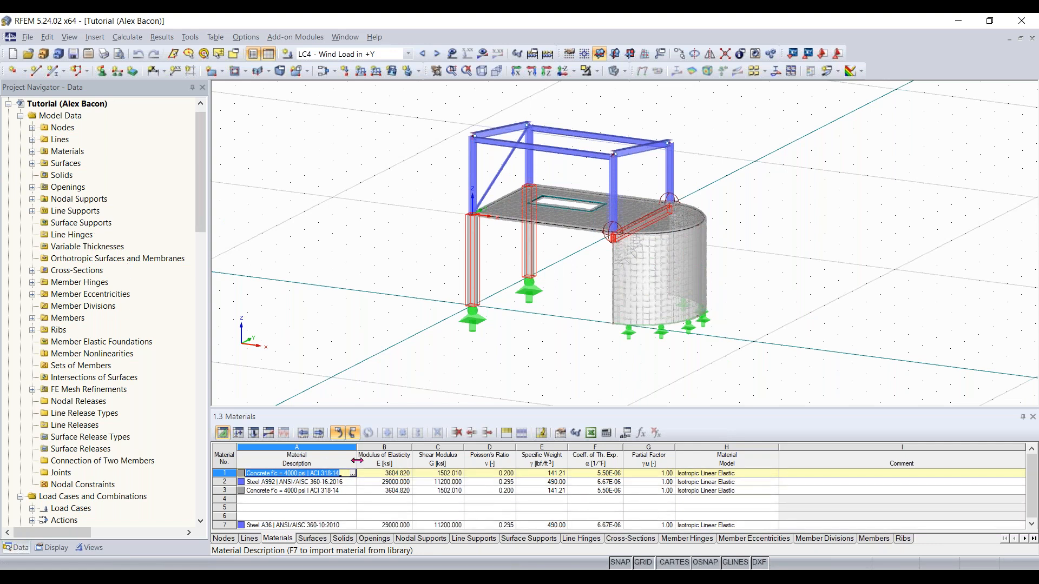
left_click(581, 326)
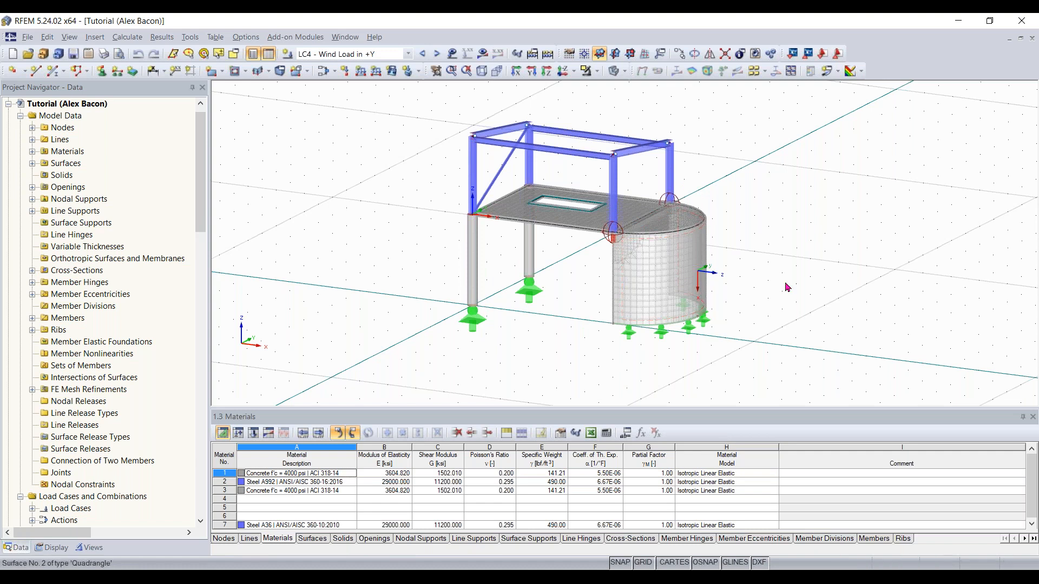
mouse_move(758, 292)
middle_mouse_down("ctrl")
mouse_move(735, 307)
mouse_move(754, 295)
middle_mouse_up("ctrl")
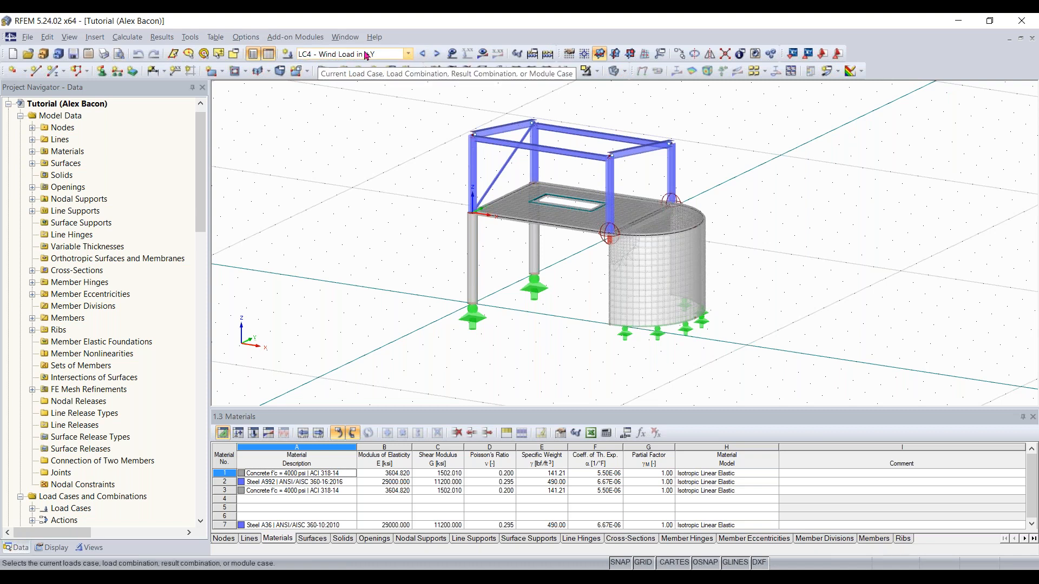
right_click(886, 65)
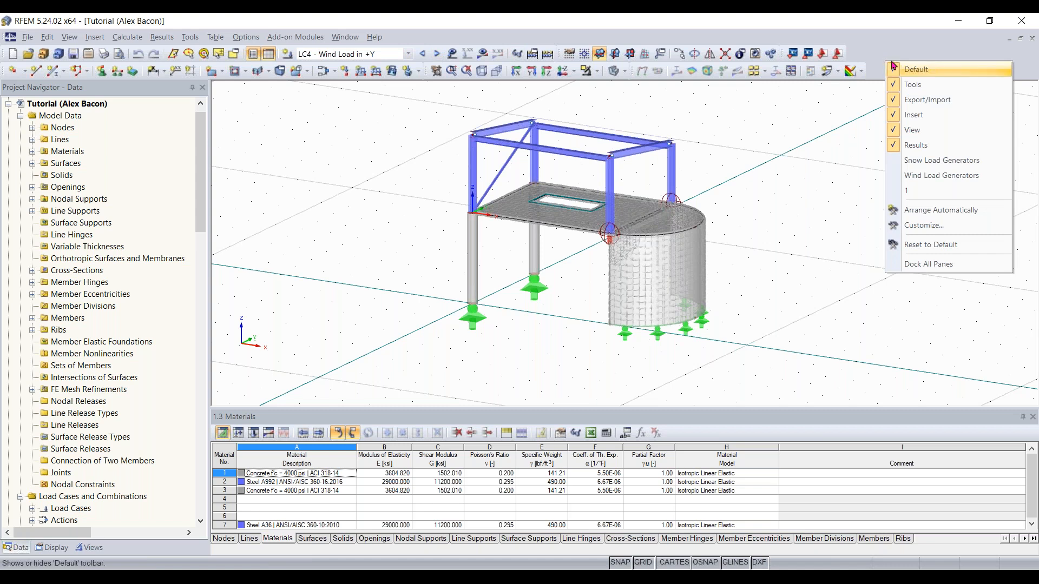
left_click(941, 248)
left_click(472, 330)
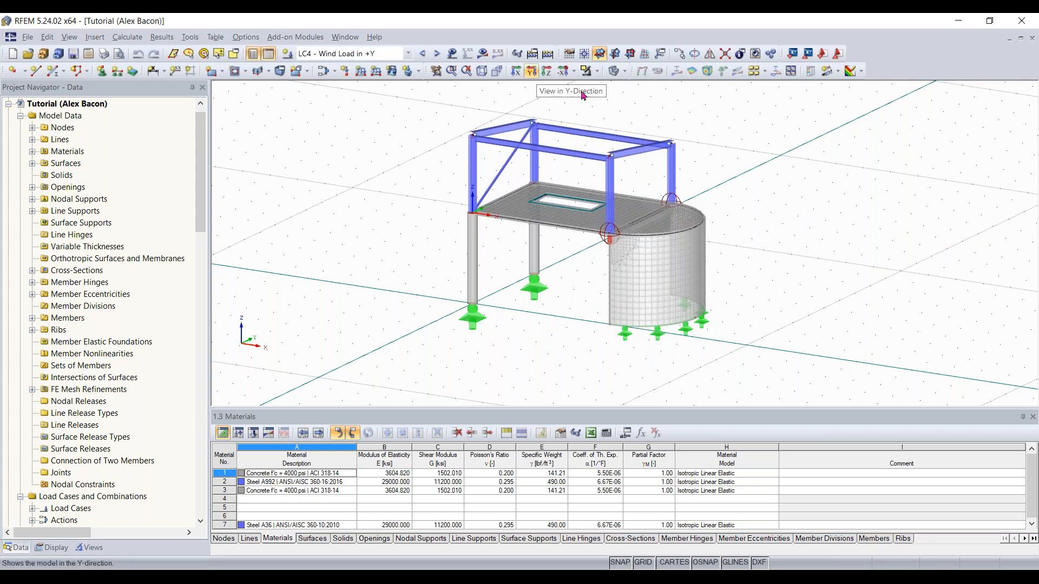
left_click(94, 37)
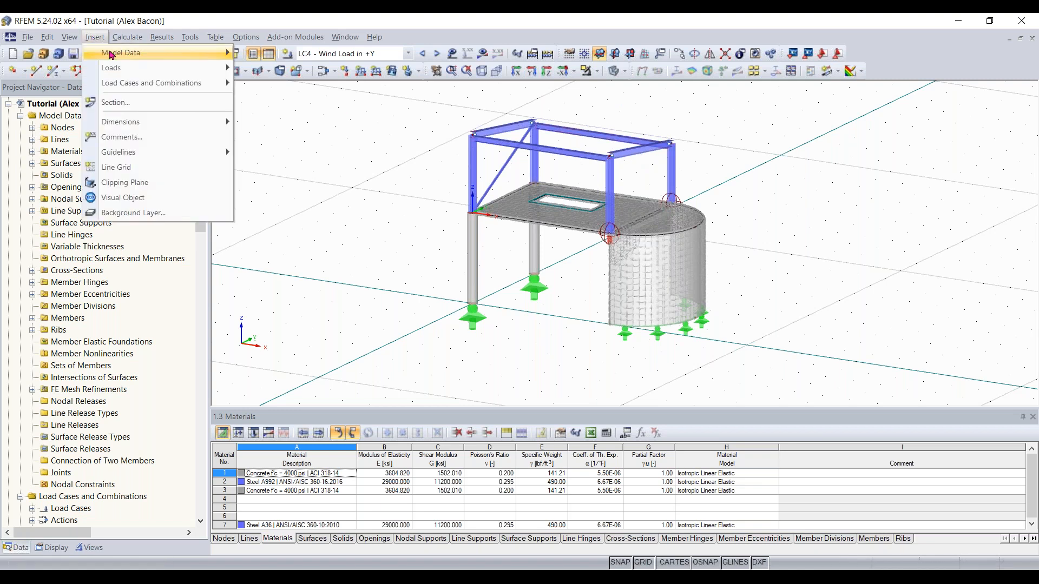
mouse_move(111, 55)
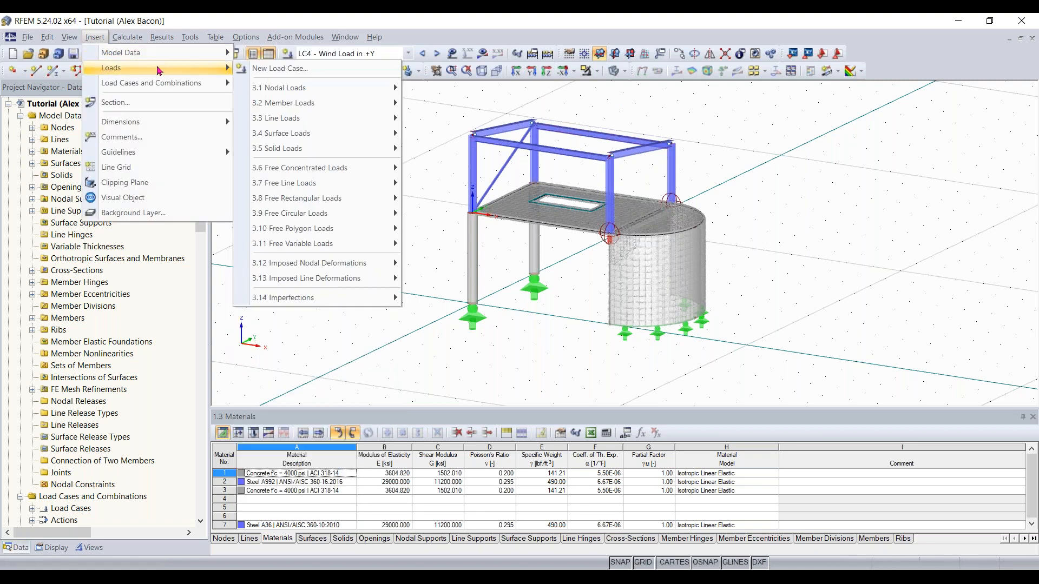
mouse_move(172, 83)
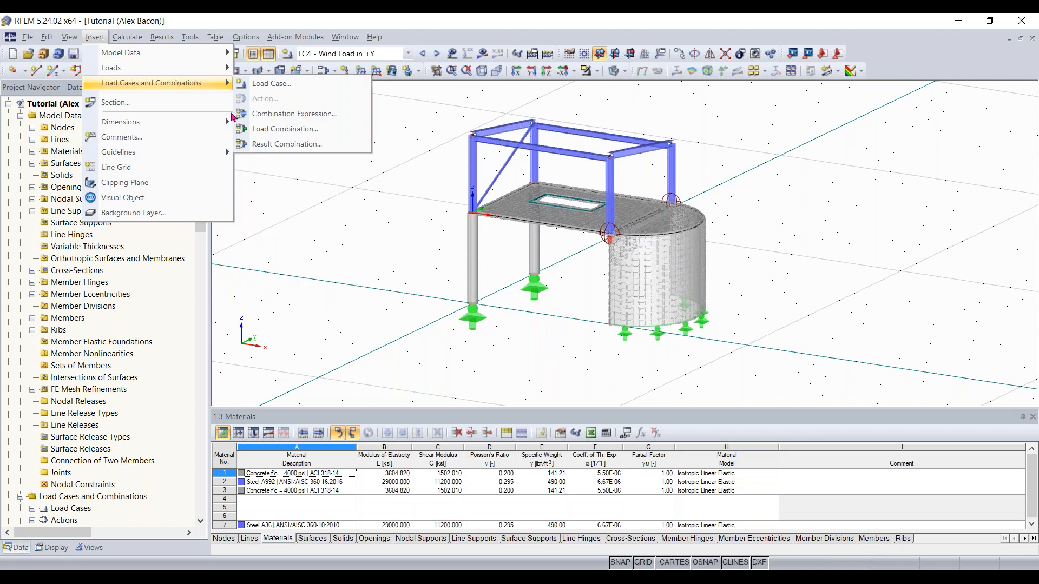
left_click(345, 206)
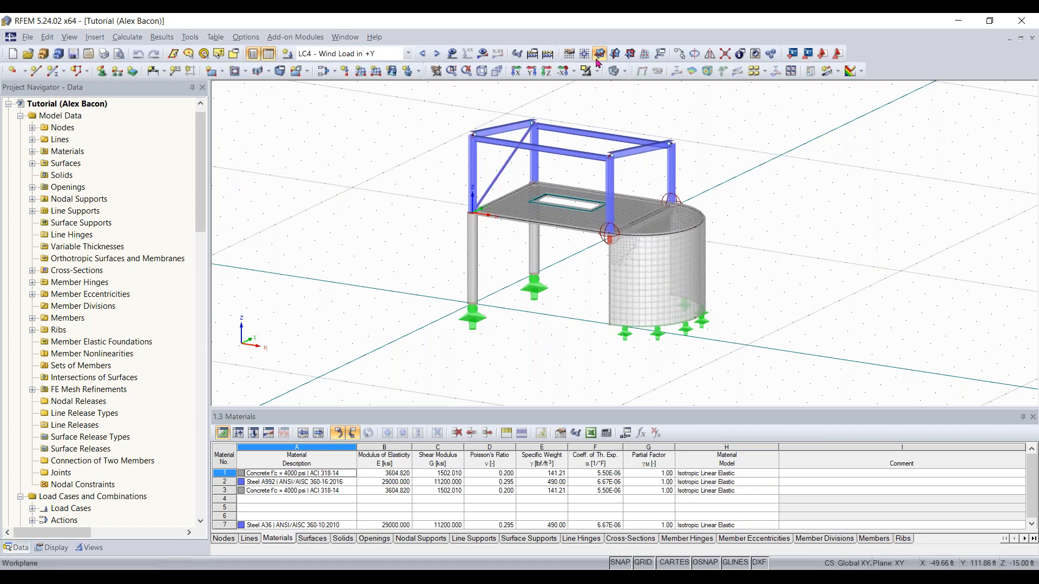
Cycle through the standard X, Z and reverse X view directions of the model
left_click(517, 74)
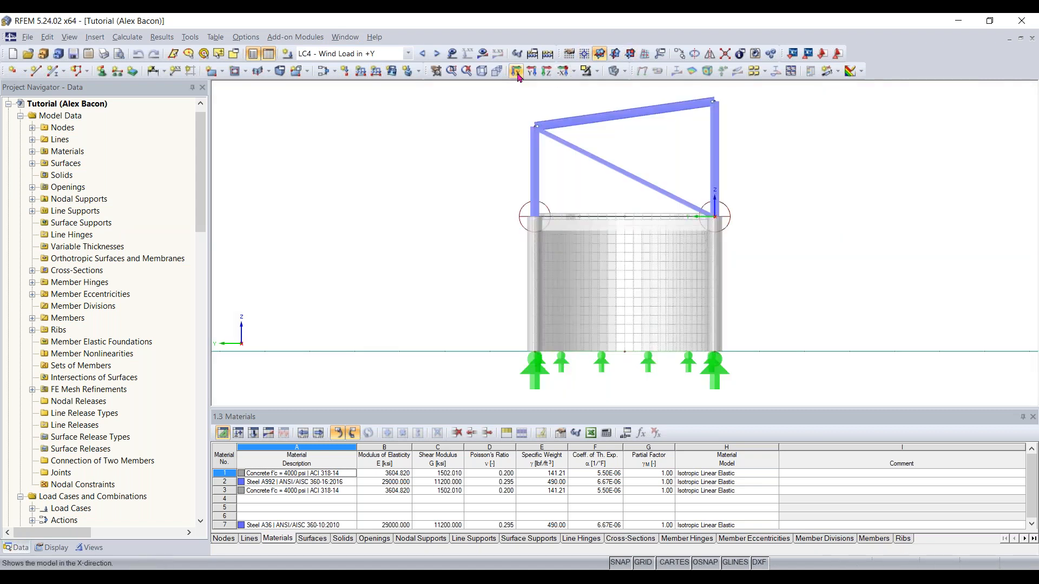
left_click(532, 73)
left_click(547, 73)
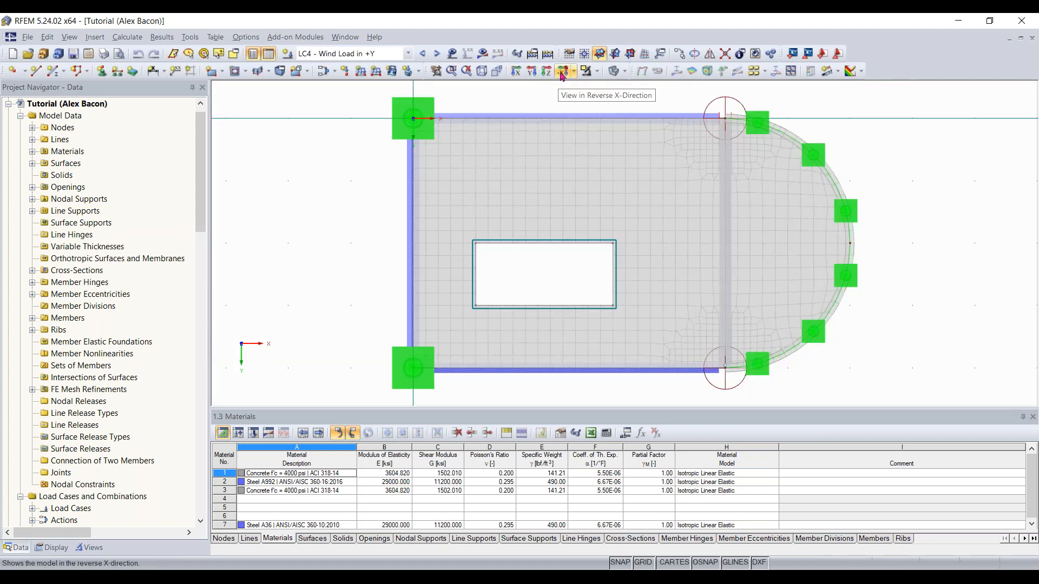
left_click(562, 73)
left_click(547, 73)
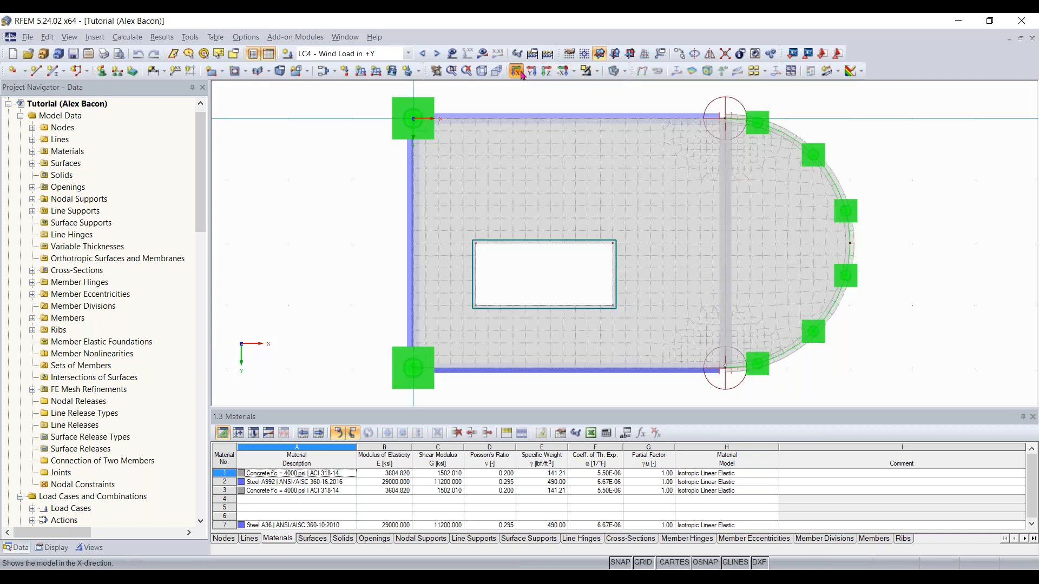
left_click(520, 73)
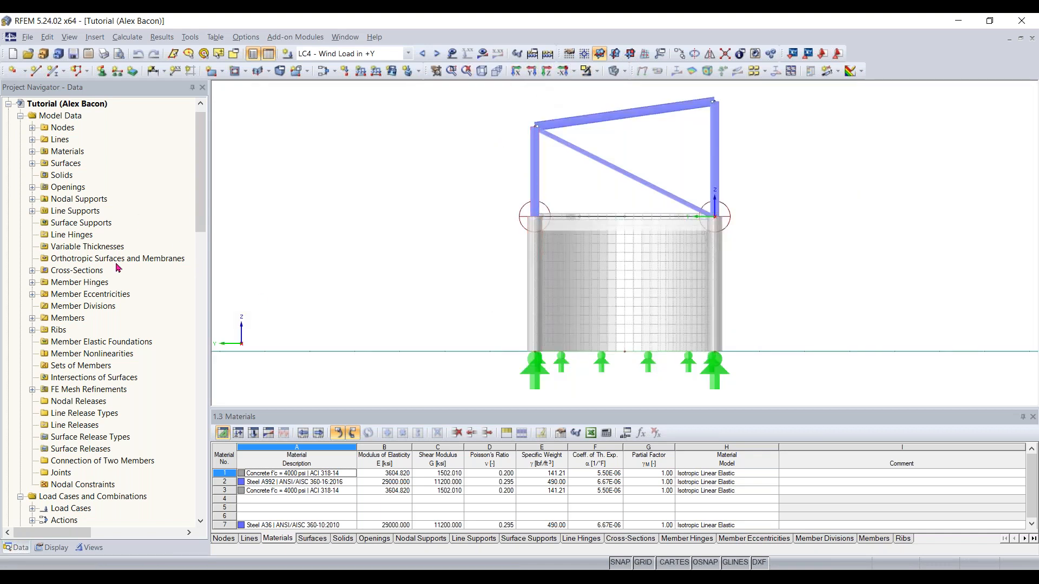
Browse the Data navigator tree down through the add-on modules list and back to the top
scroll(118, 267, "down", 1)
scroll(144, 243, "down", 10)
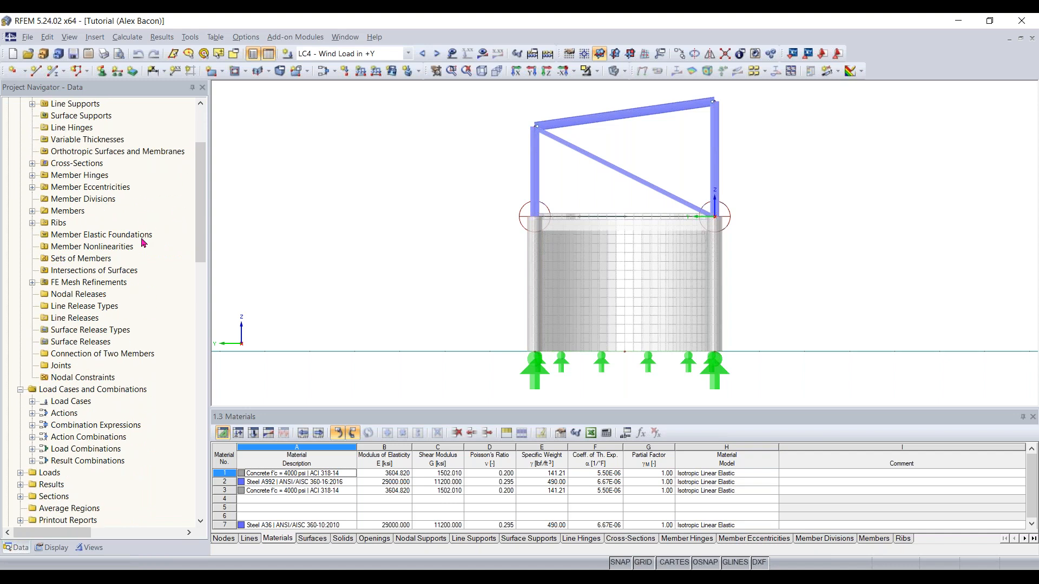
scroll(143, 243, "down", 4)
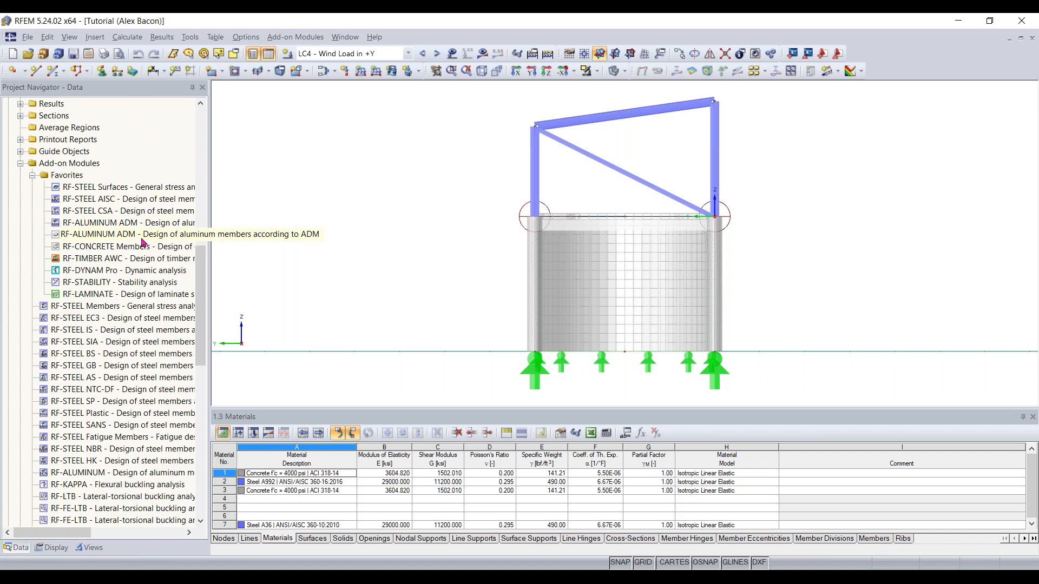
scroll(110, 364, "down", 3)
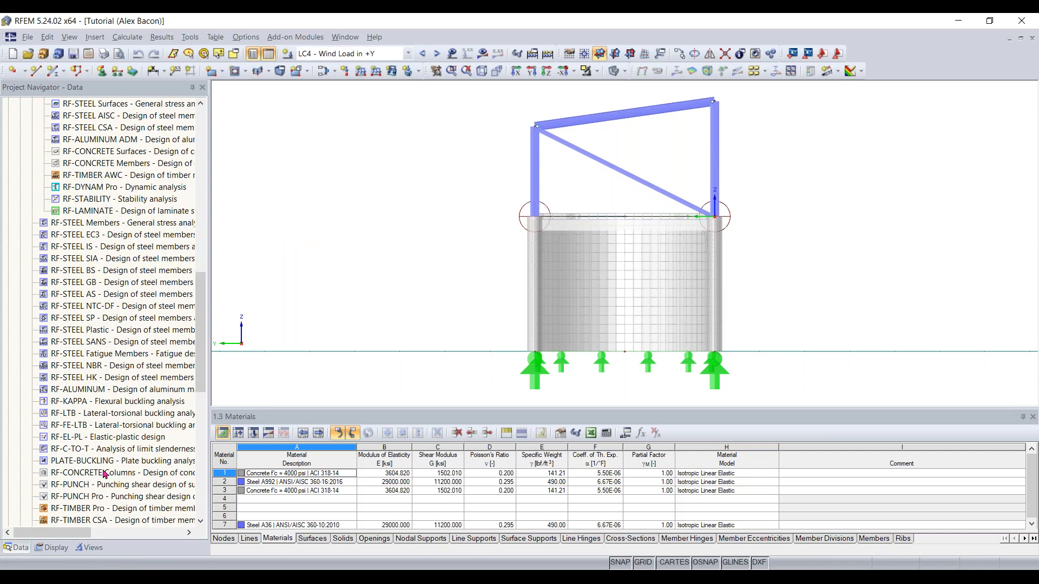
scroll(111, 364, "up", 4)
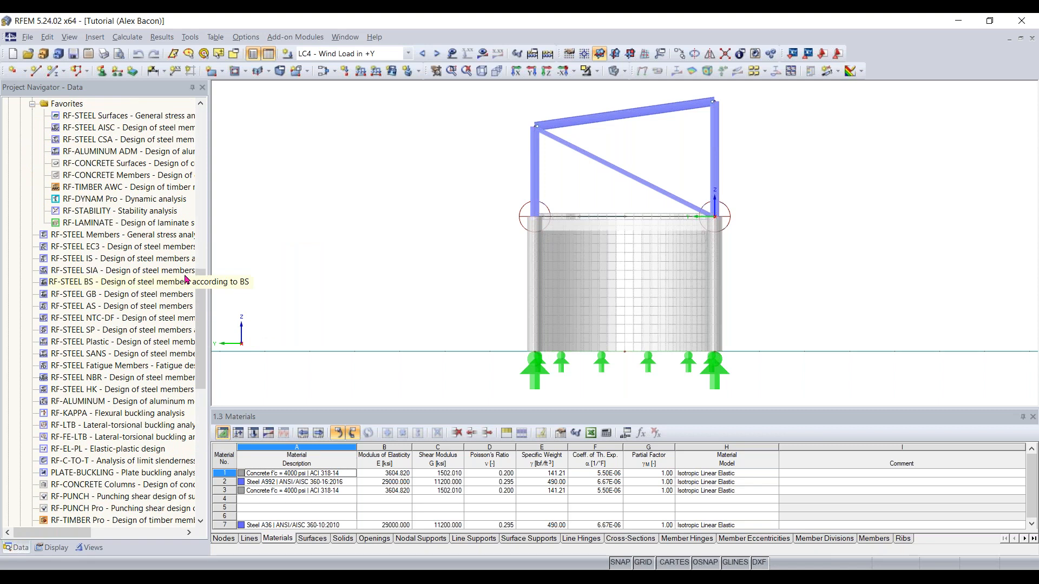
left_click_drag(203, 276, 208, 130)
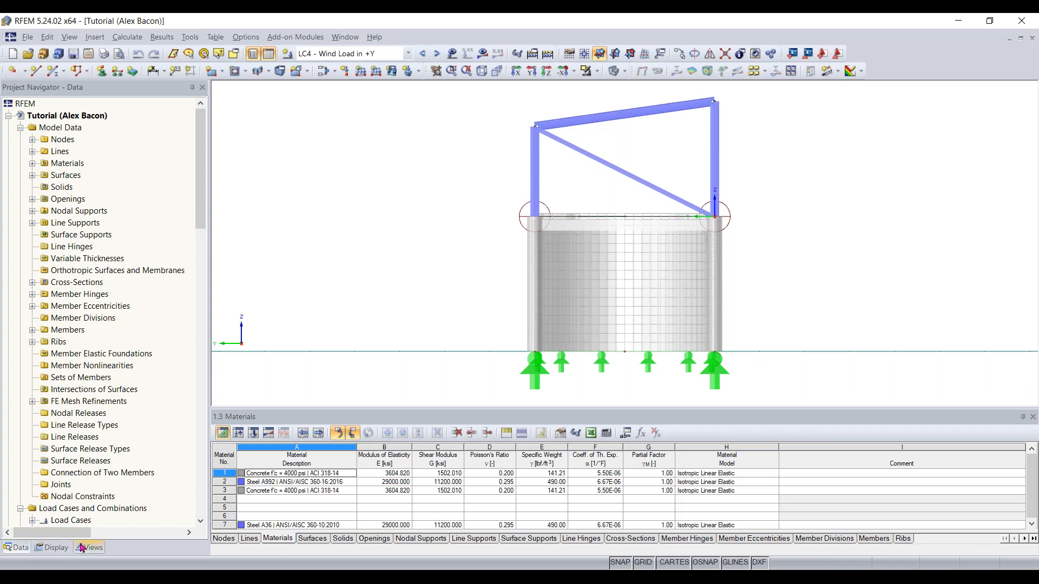
Switch to the Display navigator and collapse and expand its Loads, Results, Sections and Model categories
left_click(50, 548)
scroll(187, 227, "up", 2)
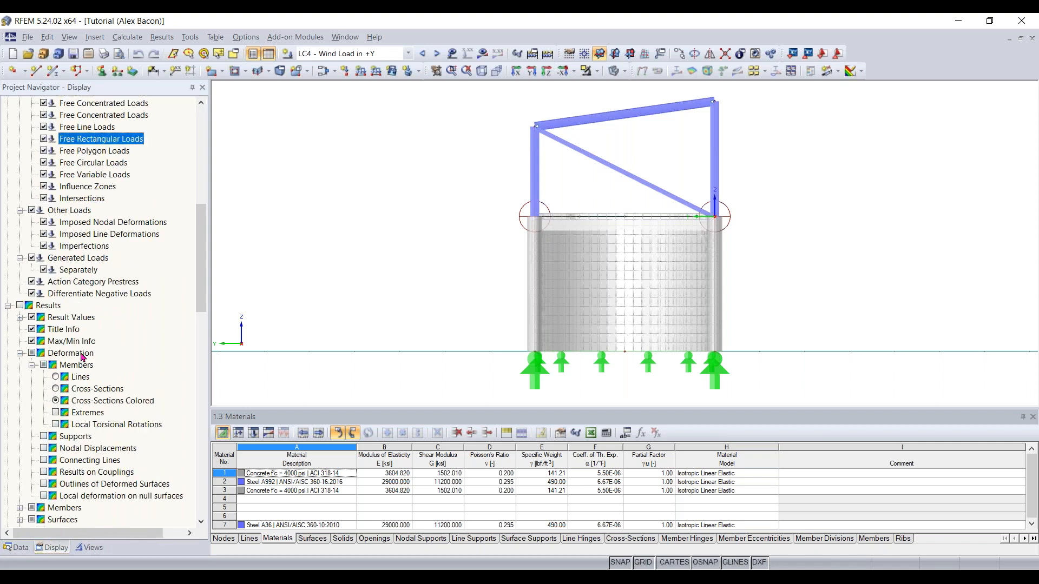
scroll(149, 188, "up", 10)
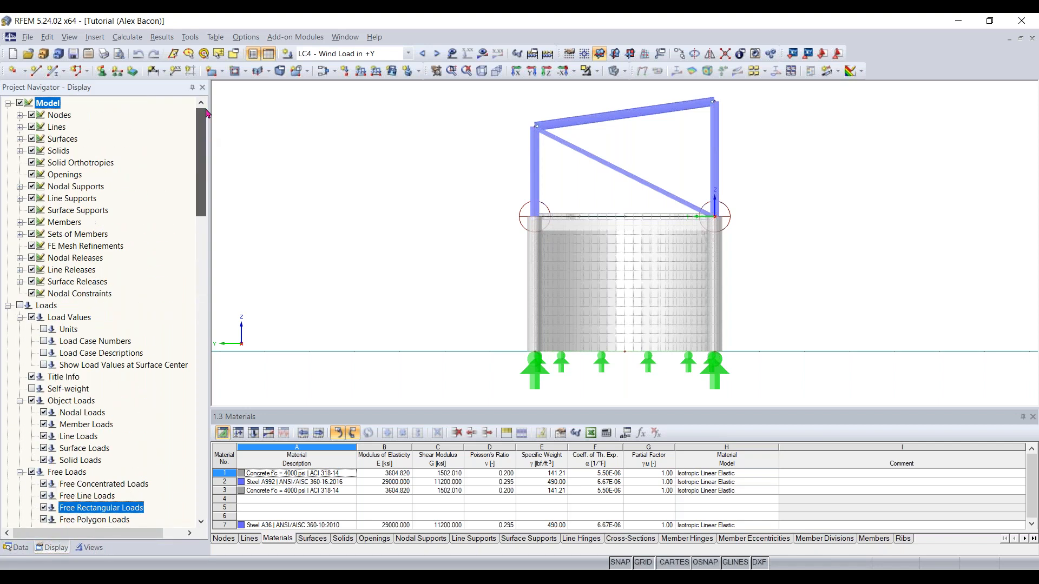
left_click(8, 307)
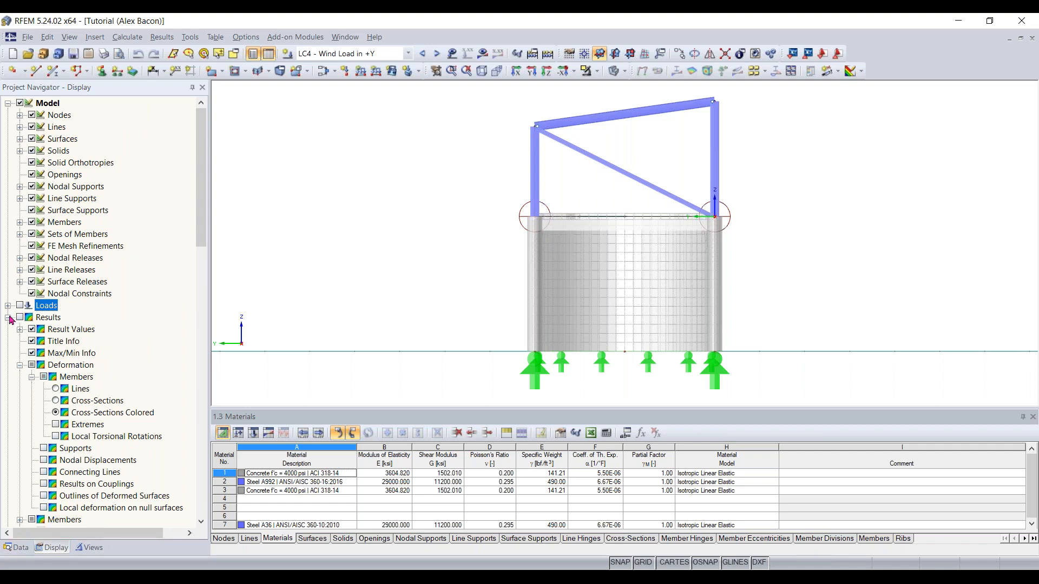
left_click(8, 318)
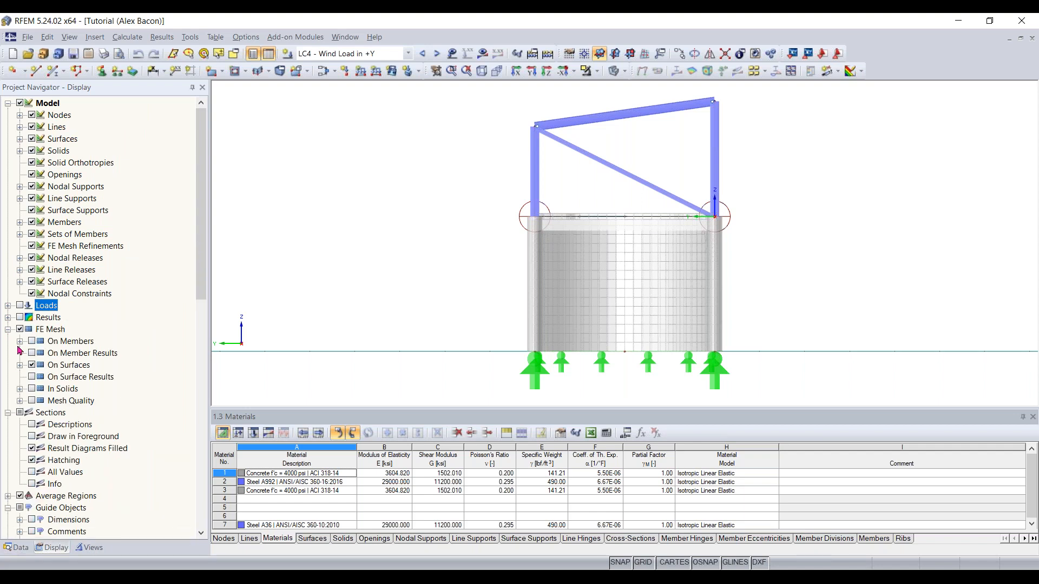
left_click(8, 104)
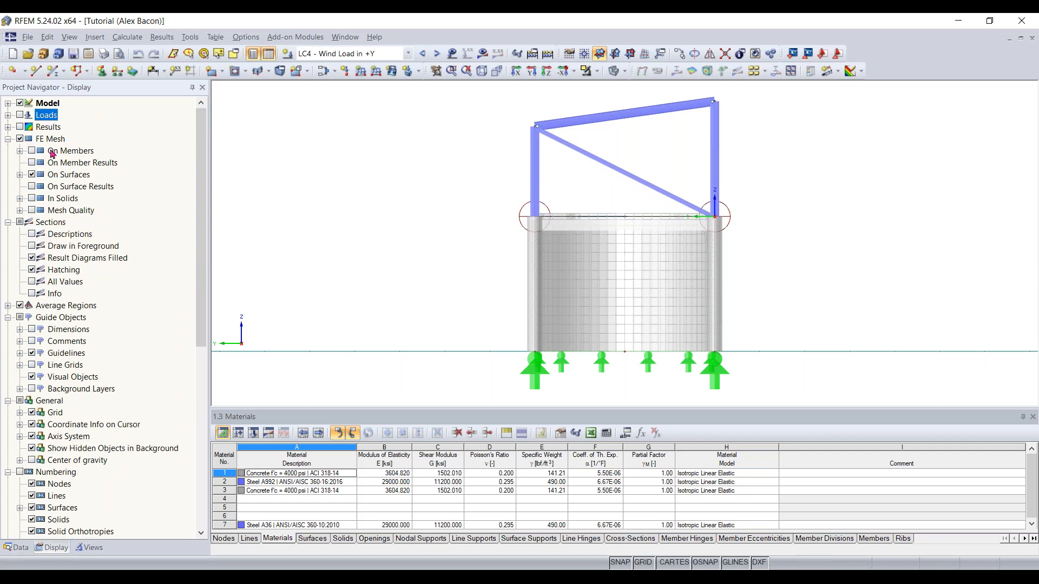
left_click(8, 222)
left_click(8, 222)
left_click(8, 103)
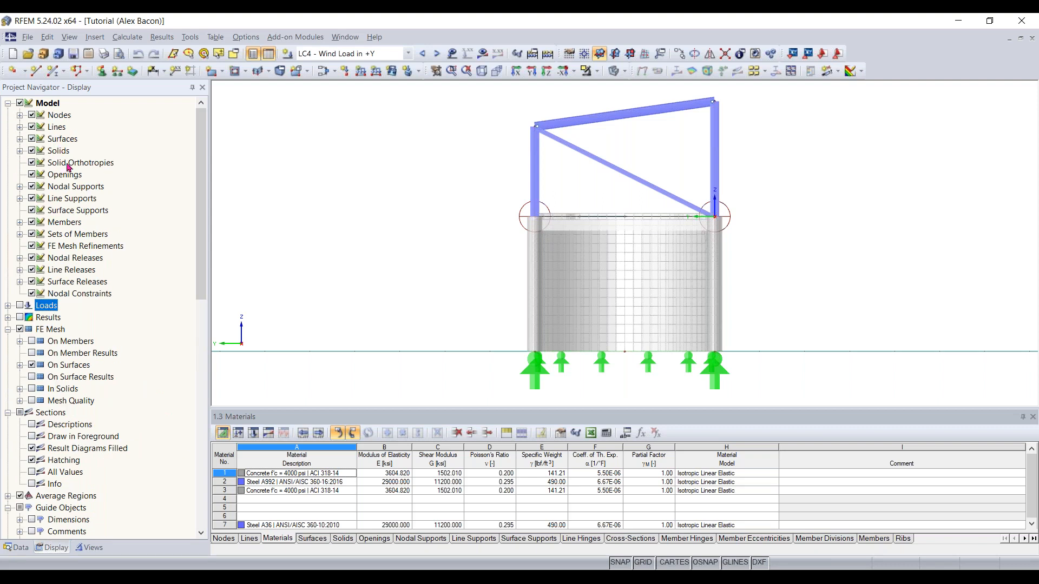
left_click(32, 138)
left_click(32, 138)
scroll(120, 248, "down", 2)
scroll(115, 278, "up", 2)
Switch to the Views navigator and examine its user-defined and generated visibility groups
left_click(90, 547)
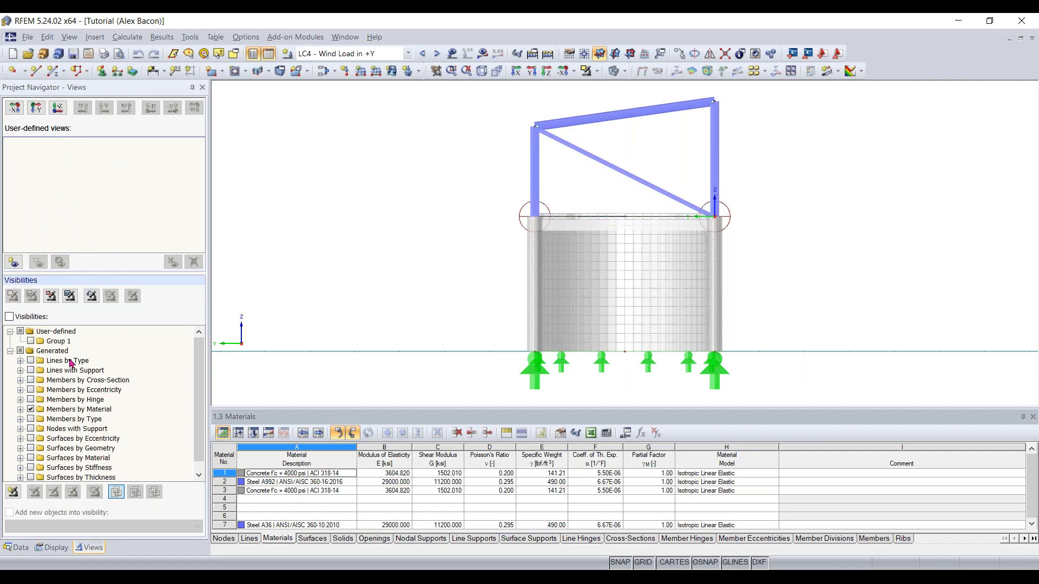
right_click_drag(430, 266, 623, 309)
left_click(574, 318)
middle_click_drag(552, 298, 505, 296)
scroll(476, 265, "down", 1)
scroll(126, 340, "down", 1)
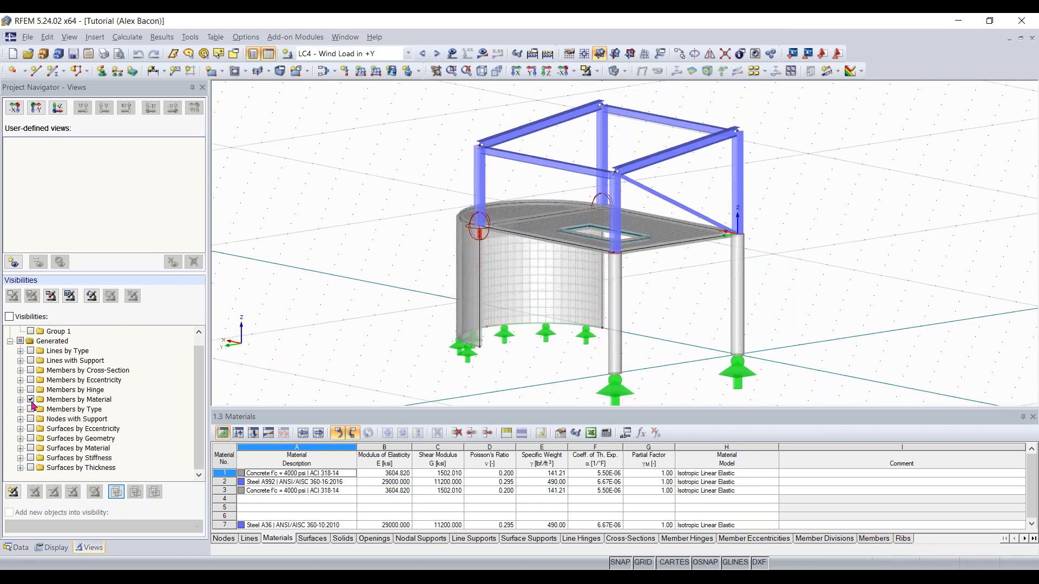
Turn on visibility mode showing the generated Members by Material group, and expand it to list its materials
left_click(32, 399)
left_click(9, 316)
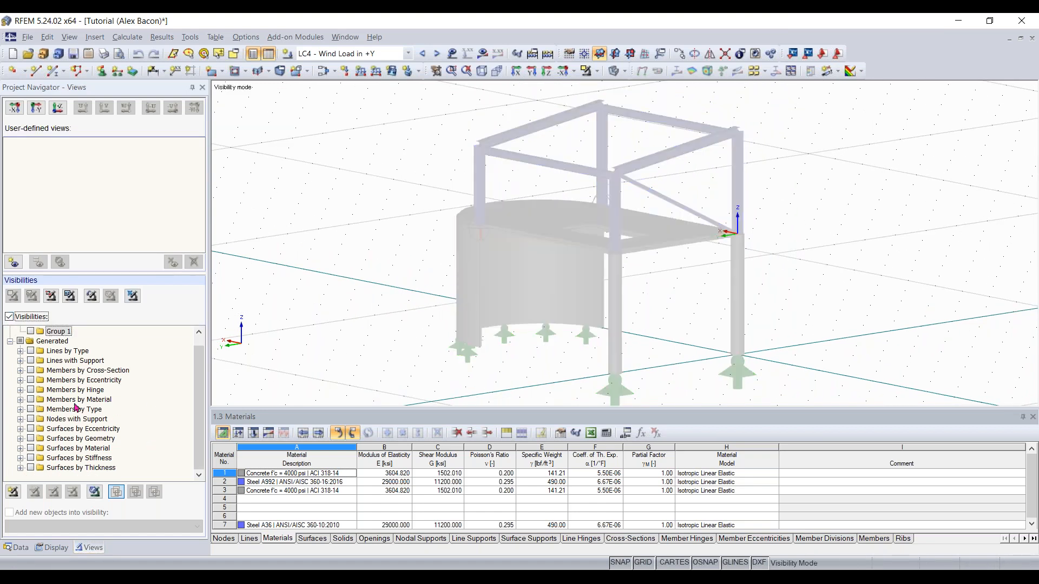
left_click(31, 399)
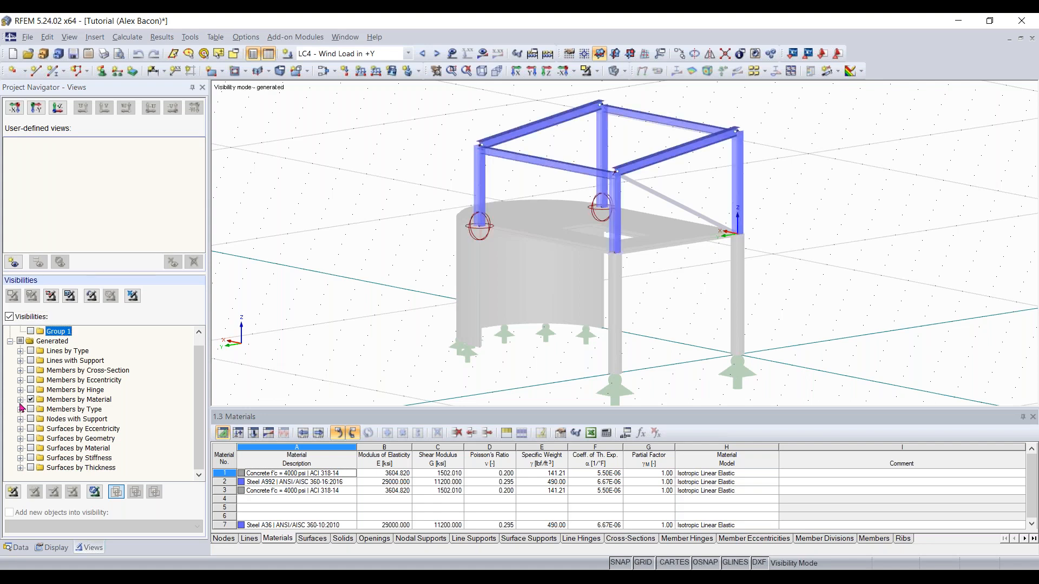
left_click(20, 399)
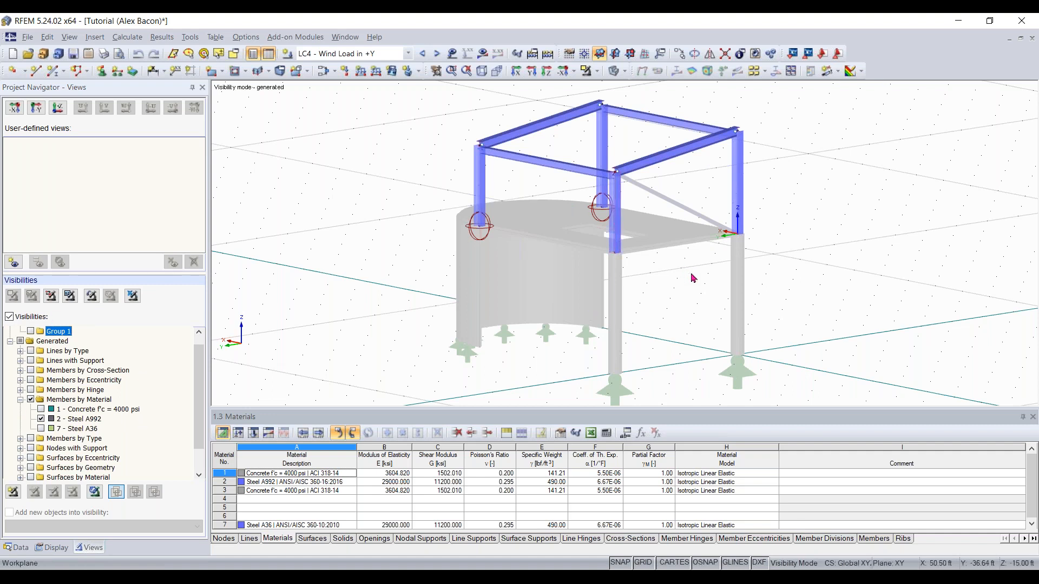
middle_click_drag(691, 318, 680, 286)
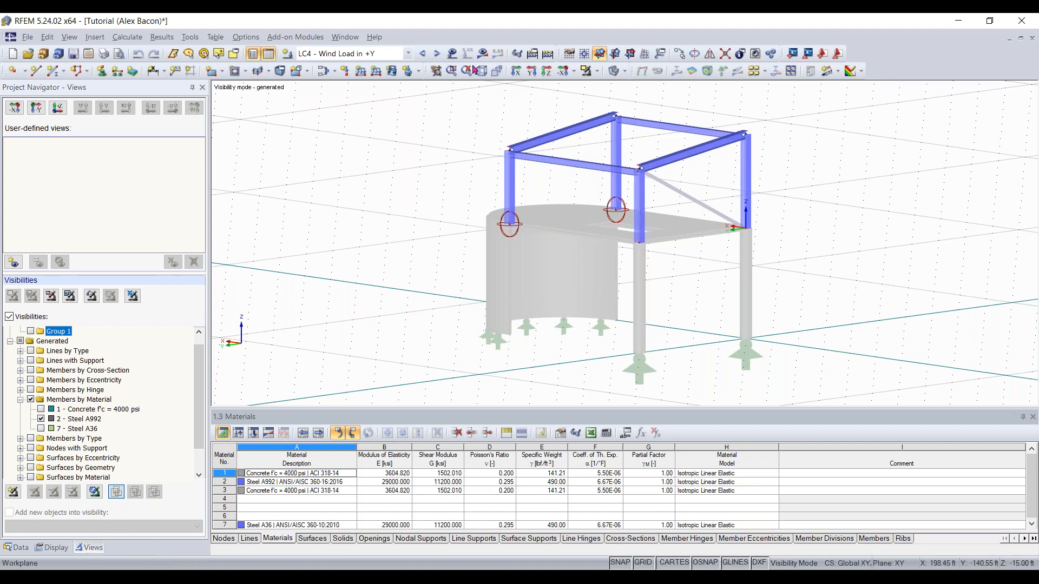
Switch to load case LC1 - Dead Load and Earth Pressure and display its results on the model
left_click(379, 54)
left_click(384, 66)
left_click(482, 54)
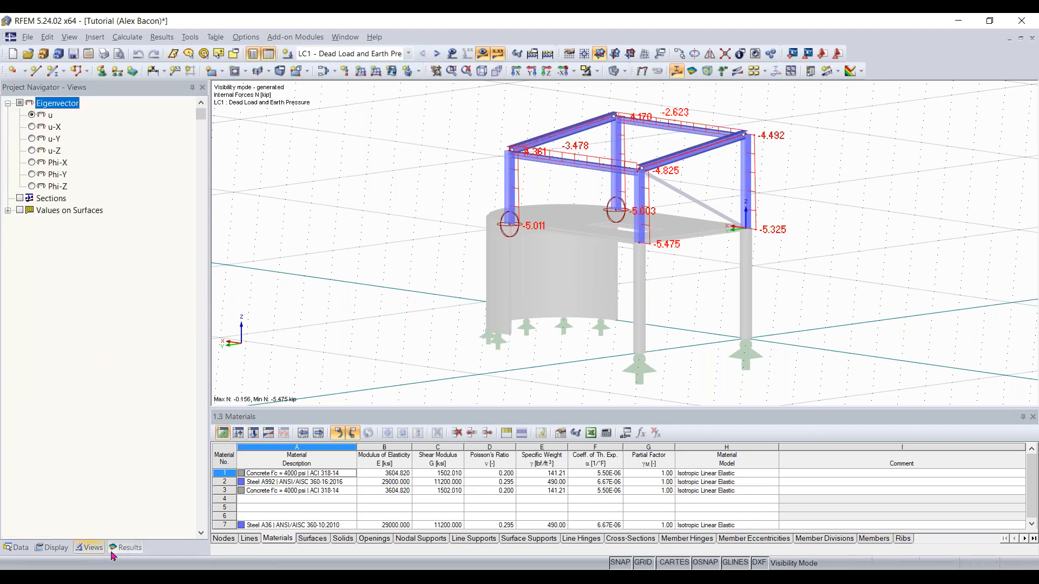
Open the Results navigator and browse its list of result types for members, surfaces and sections
left_click(124, 545)
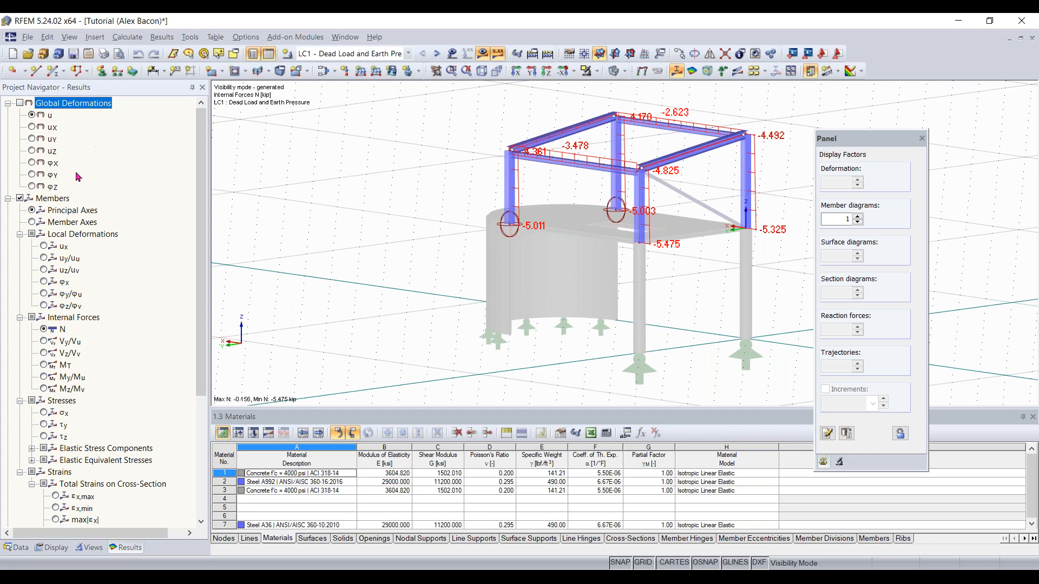
middle_click_drag(538, 270, 512, 290)
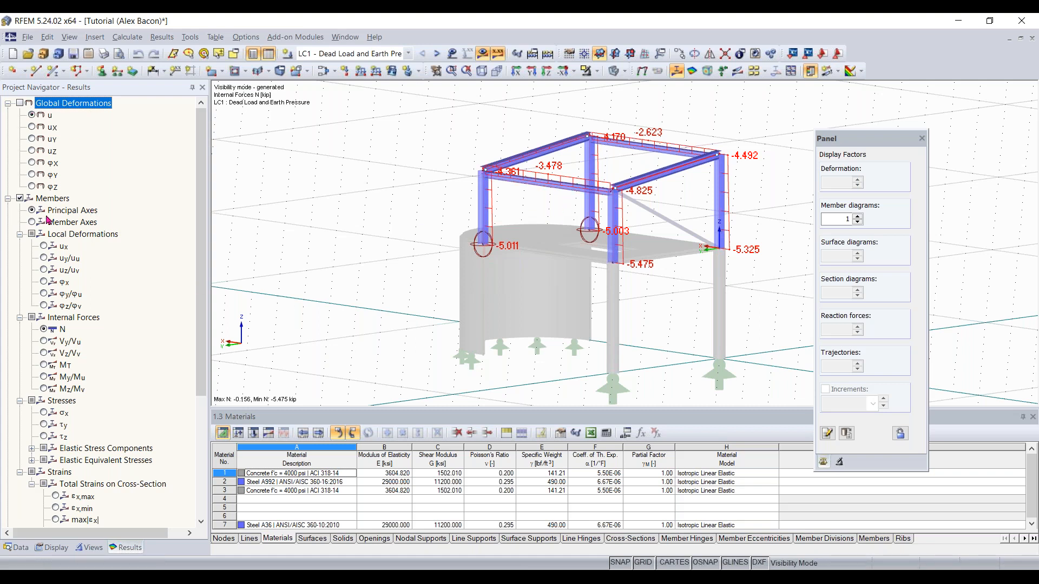
scroll(48, 219, "down", 4)
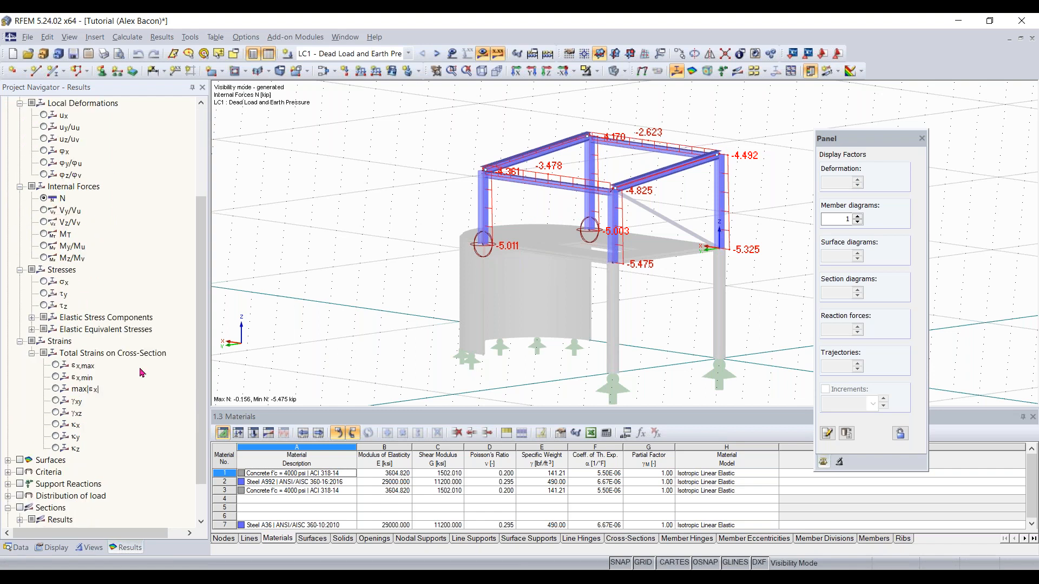
scroll(130, 334, "down", 1)
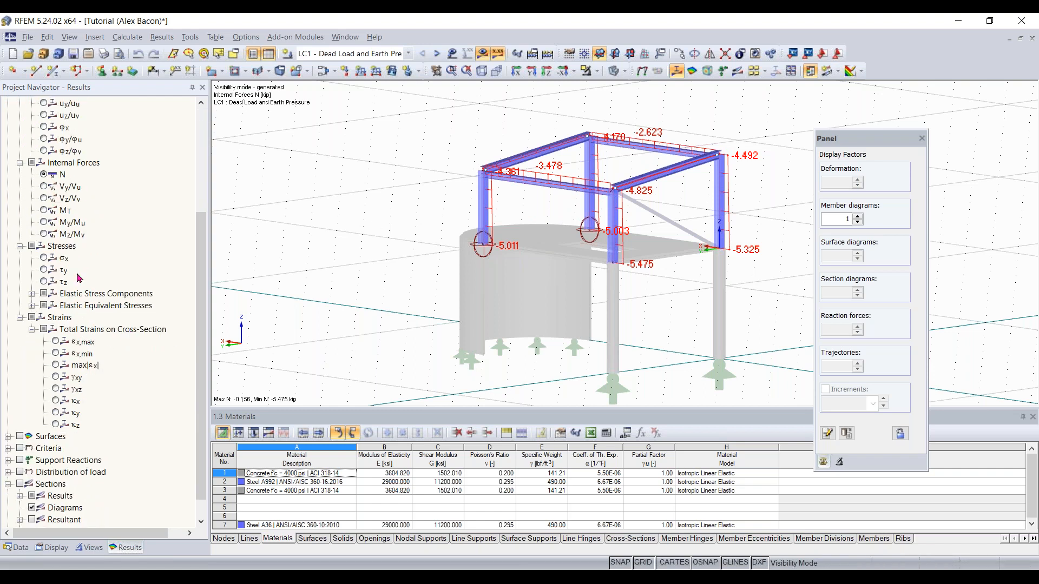
scroll(80, 368, "down", 1)
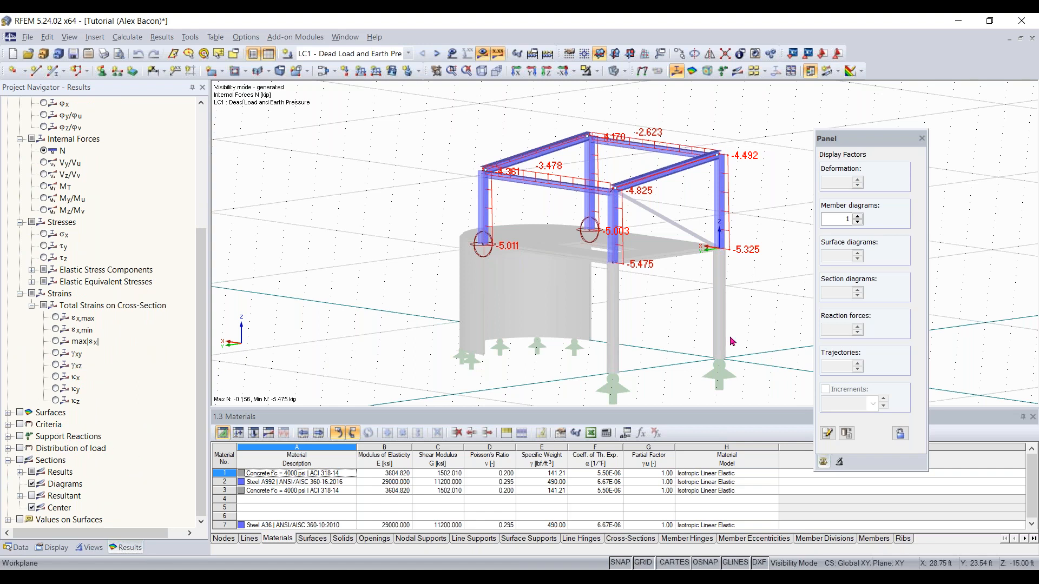
scroll(631, 297, "down", 1)
Move the Display Factors panel away from the model
middle_click_drag(587, 269, 635, 278)
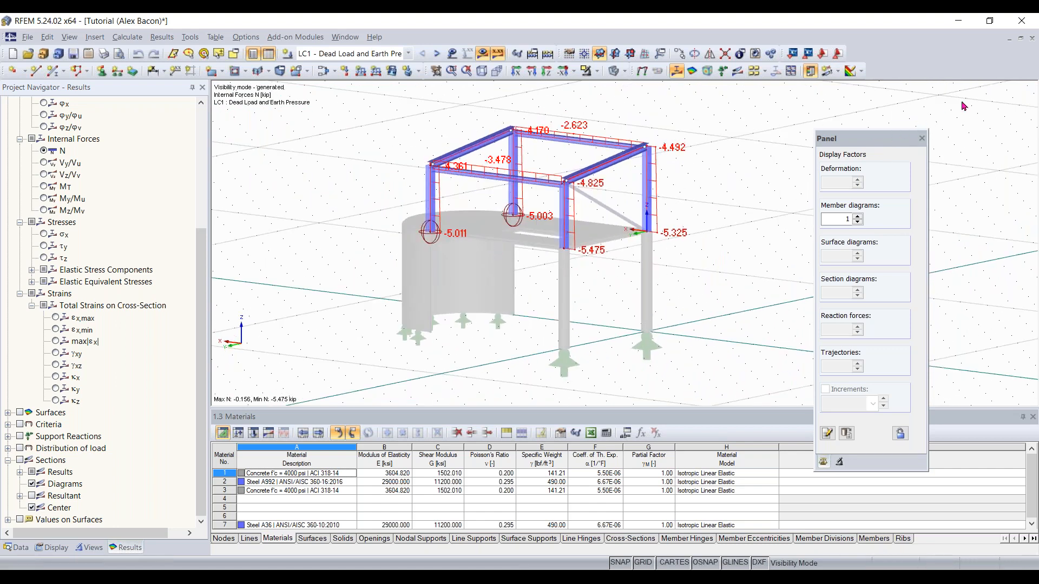
left_click_drag(873, 144, 962, 106)
middle_click_drag(522, 290, 625, 276)
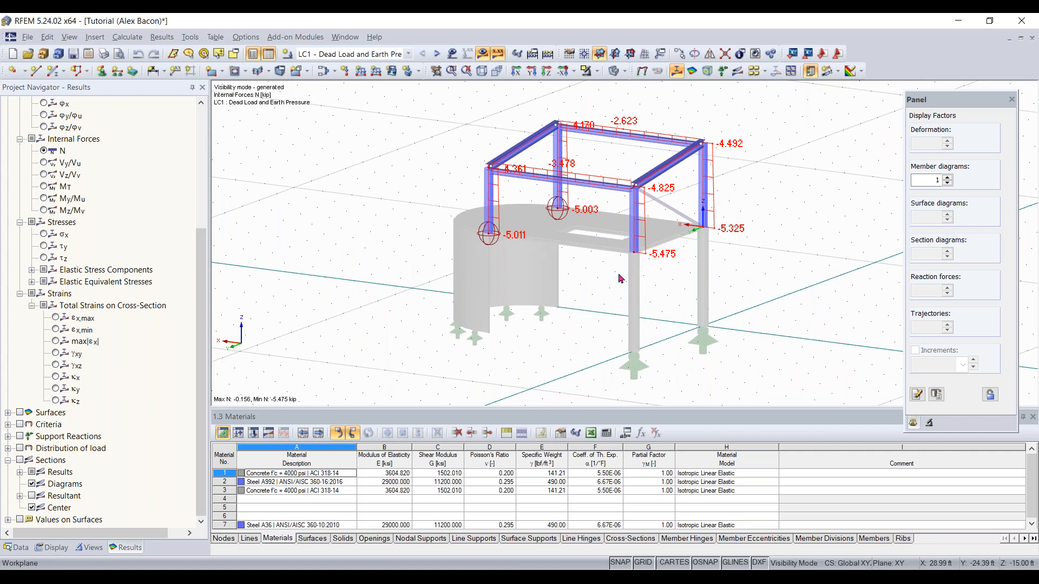
Navigate around the model using the Move, Zoom, Rotate tool
left_click(437, 73)
left_click_drag(540, 235, 433, 236)
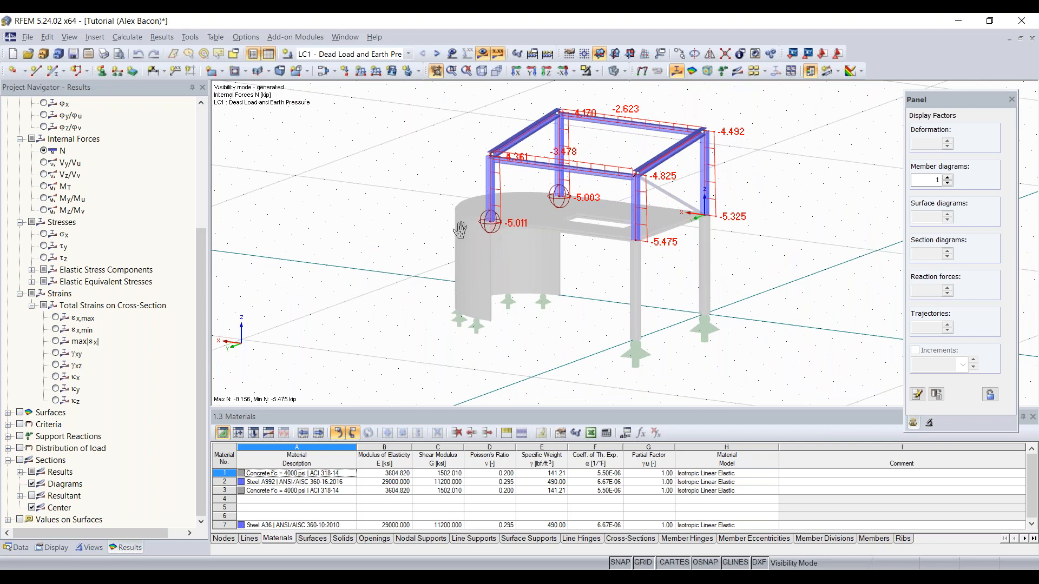
left_click_drag(457, 230, 551, 293, "ctrl")
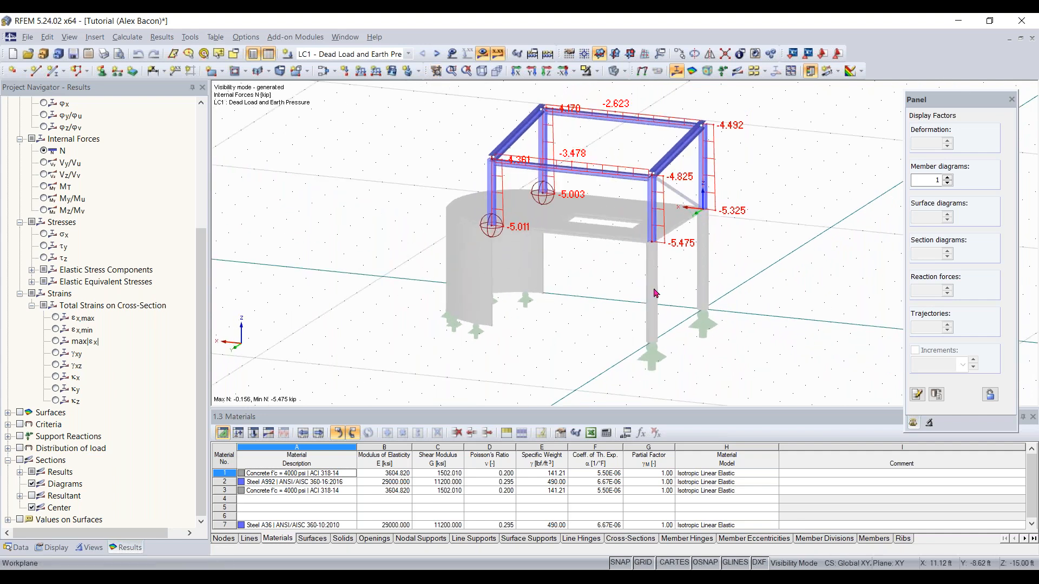
mouse_move(653, 290)
middle_mouse_down("ctrl")
mouse_move(613, 293)
mouse_move(654, 308)
mouse_move(695, 293)
middle_mouse_up("ctrl")
scroll(654, 290, "up", 1)
scroll(654, 291, "down", 2)
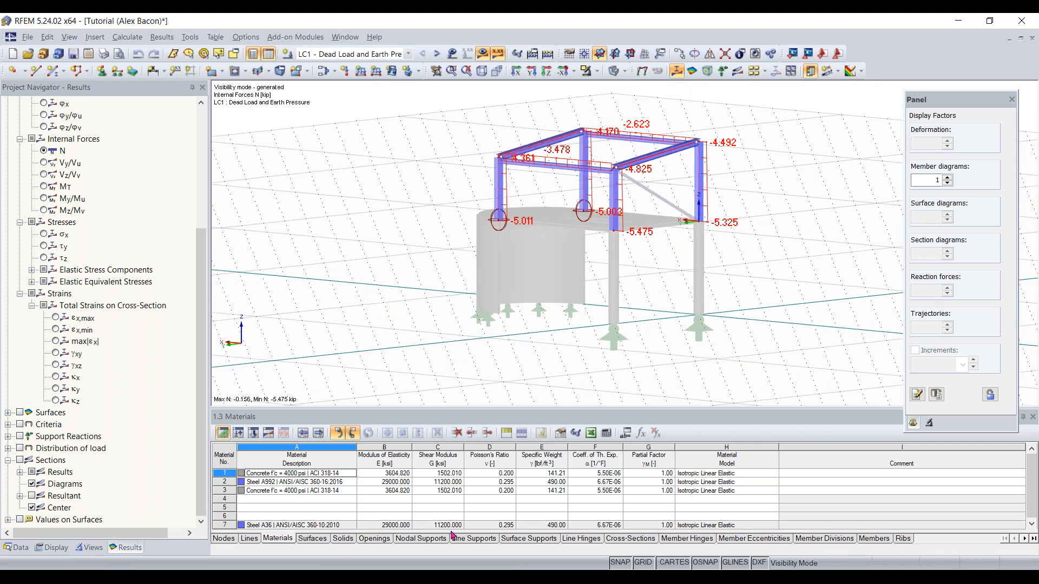
middle_click_drag(656, 266, 603, 338, "ctrl")
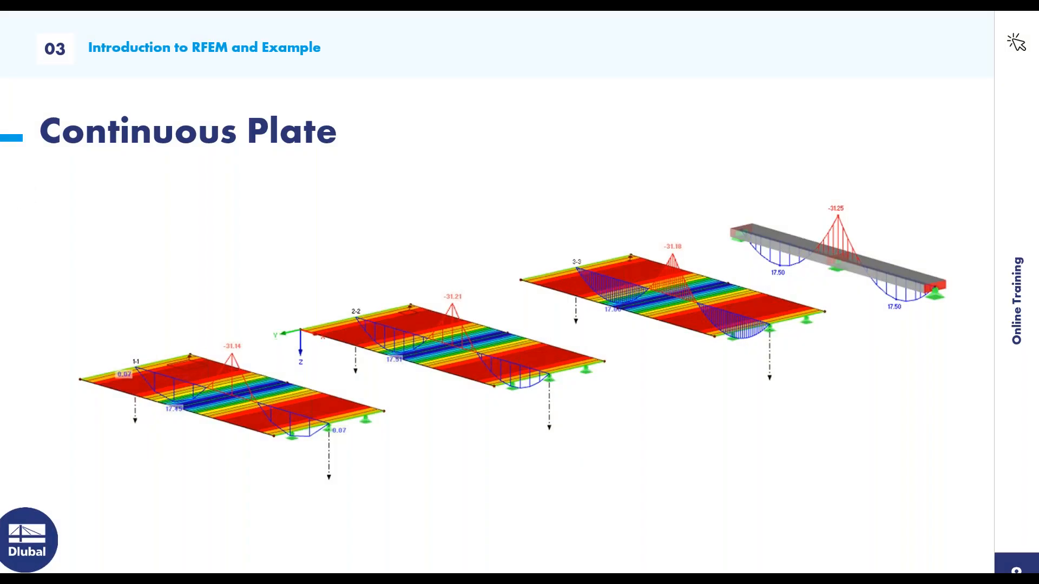
key("Right")
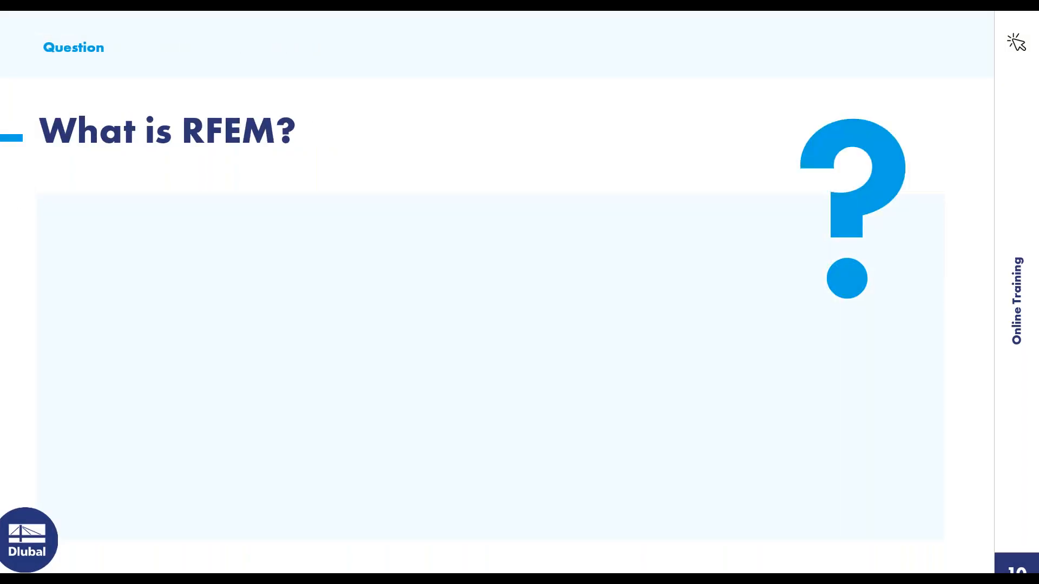
key("Right")
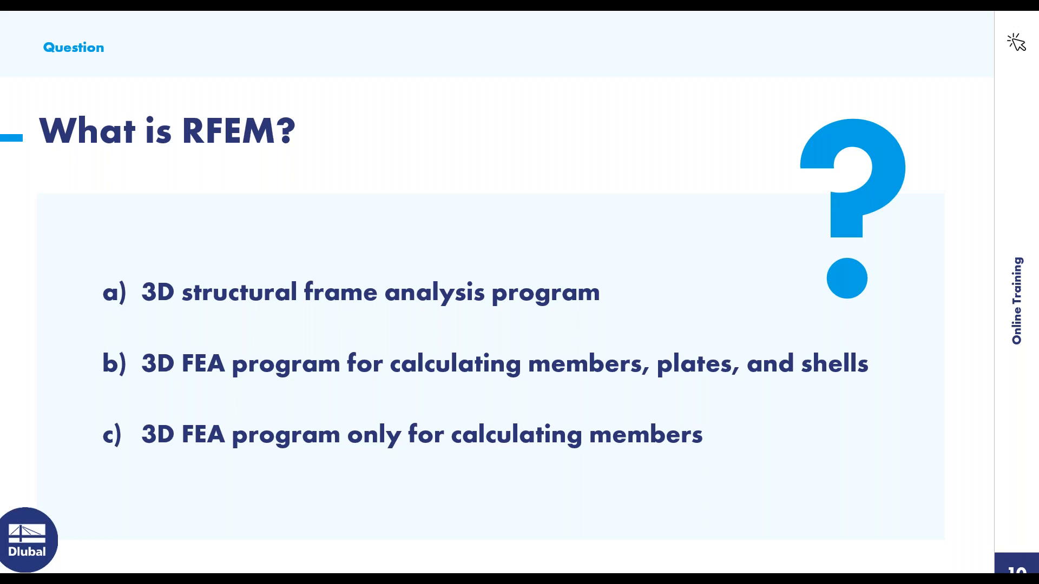
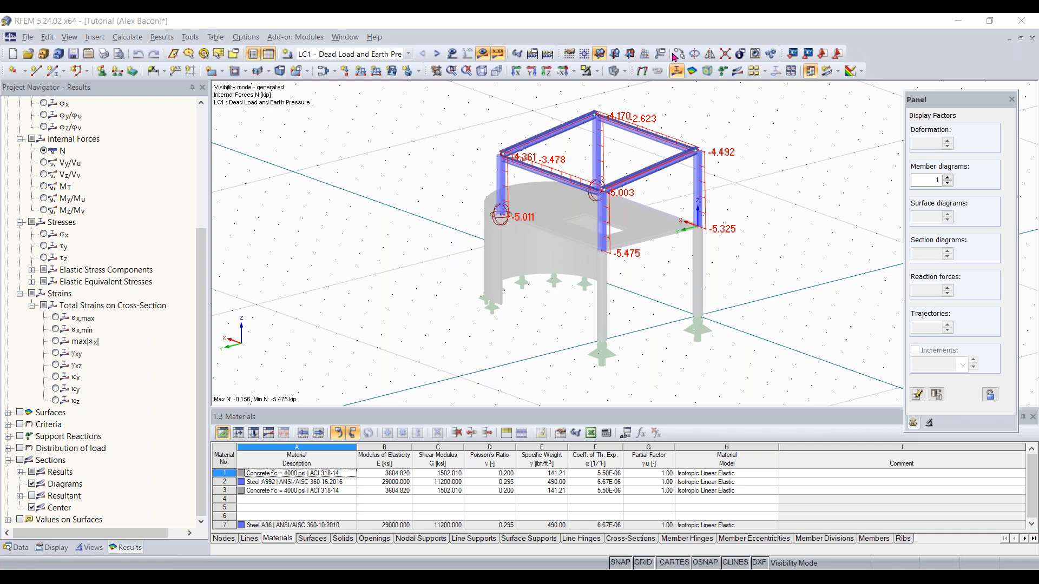
Start a new model named Continous Plates with the description "Compare plates and beam"
left_click(28, 38)
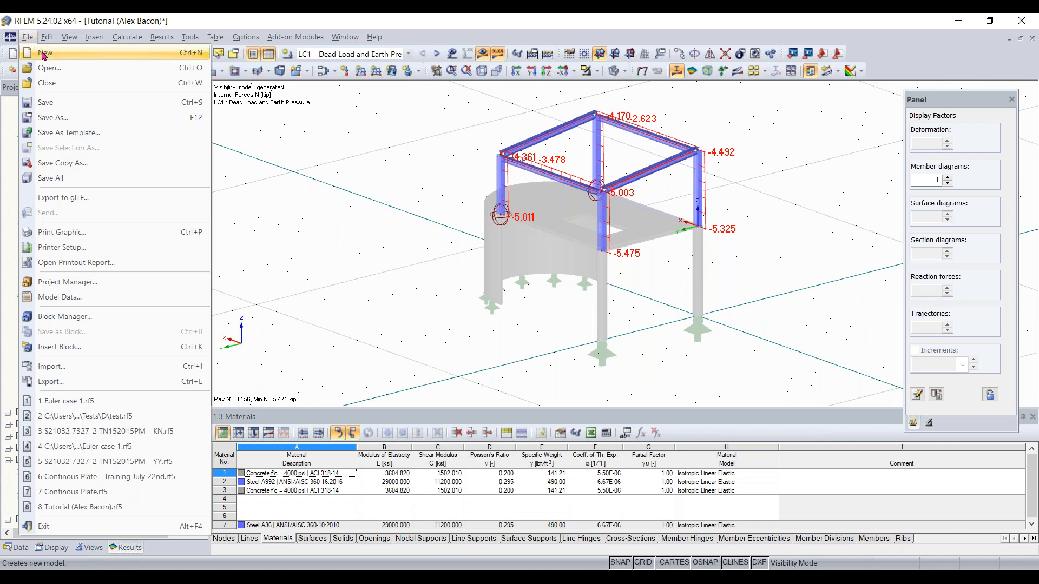
left_click(29, 38)
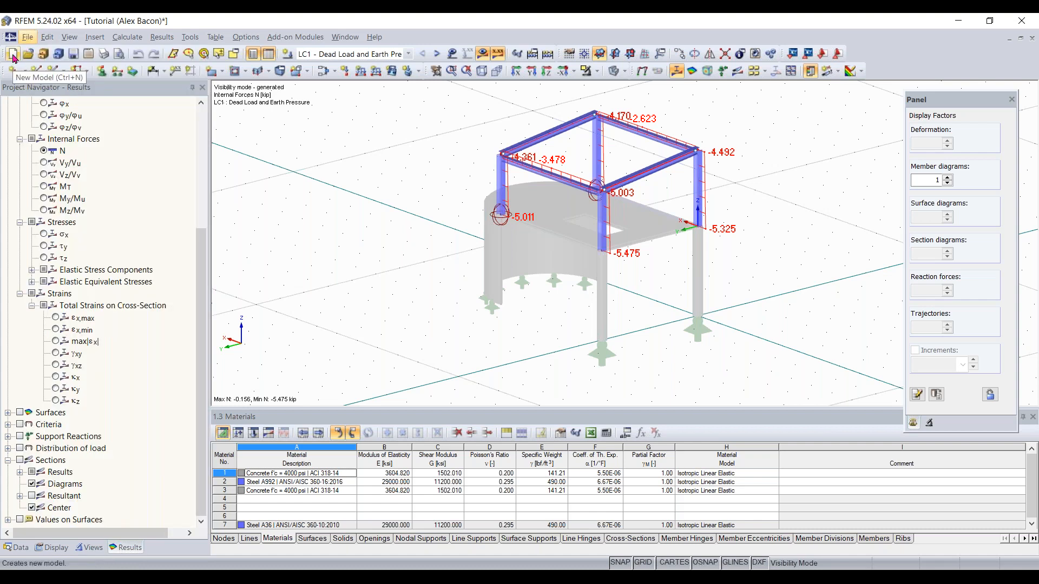
left_click(13, 55)
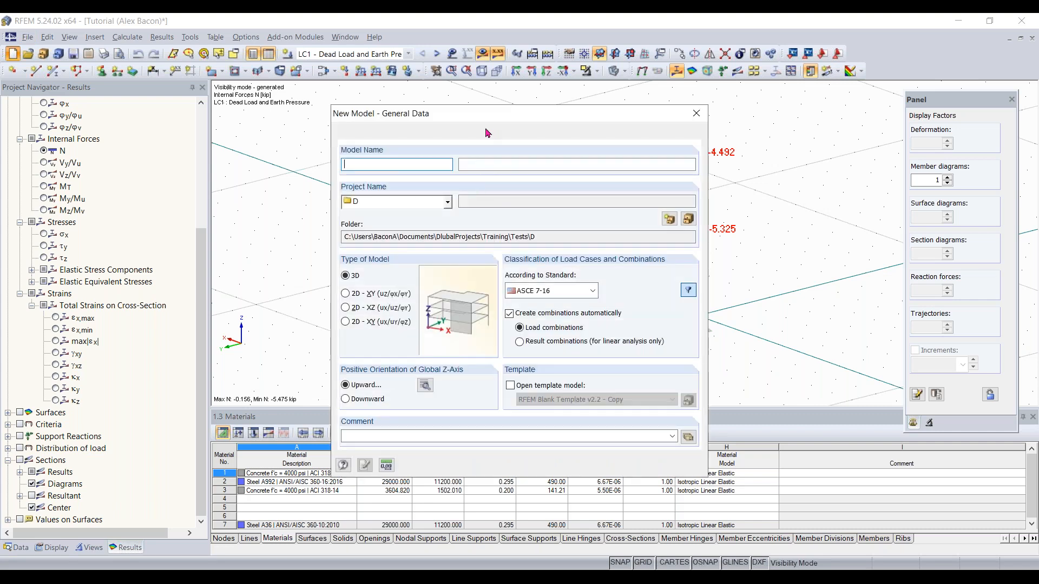
mouse_move(507, 112)
left_mouse_down()
mouse_move(540, 92)
mouse_move(486, 94)
mouse_move(506, 104)
mouse_move(482, 107)
mouse_move(511, 75)
mouse_move(501, 104)
left_mouse_up()
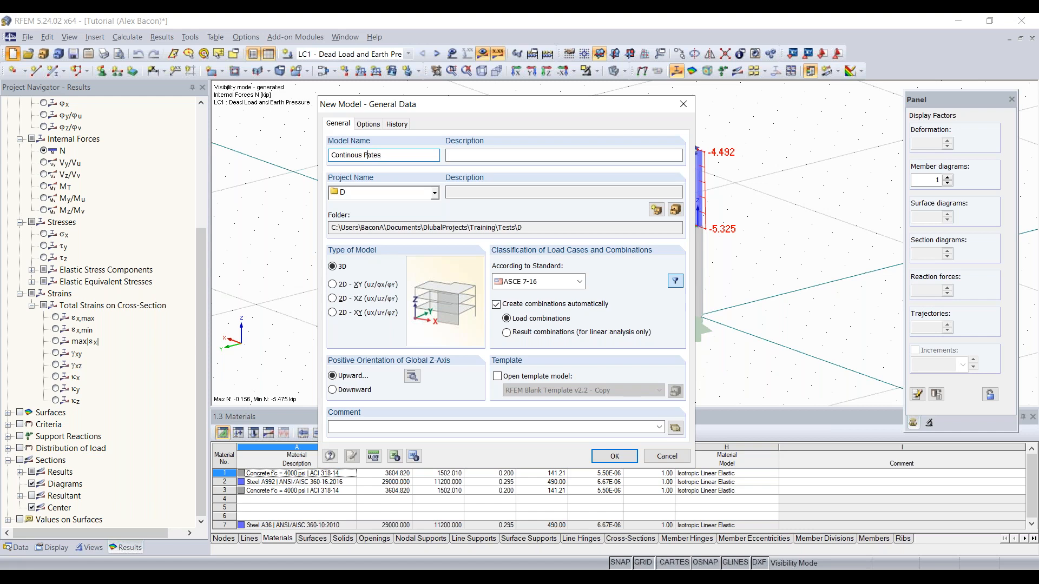
left_click(529, 154)
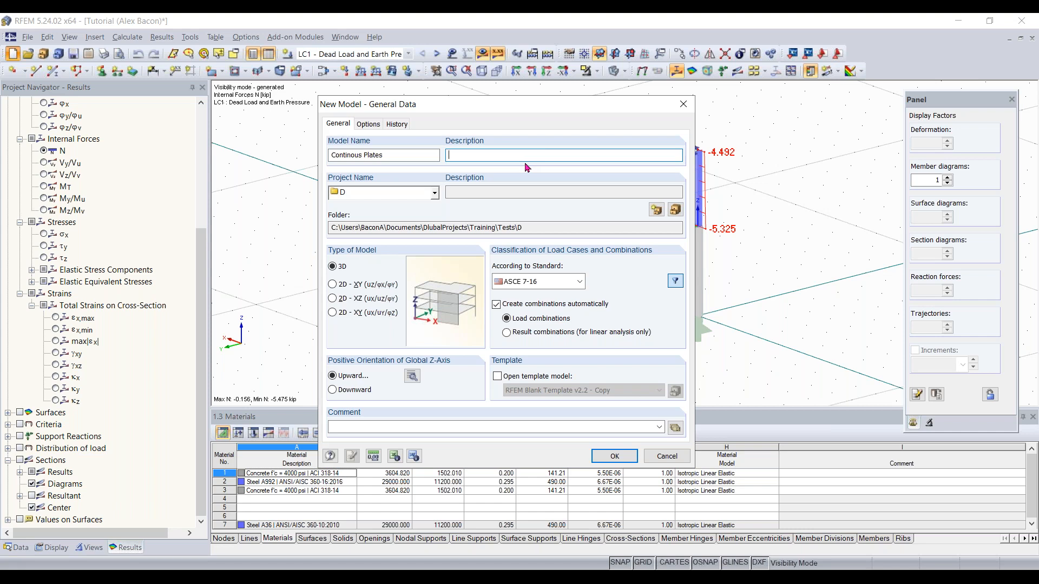
type("Compare plates and beam")
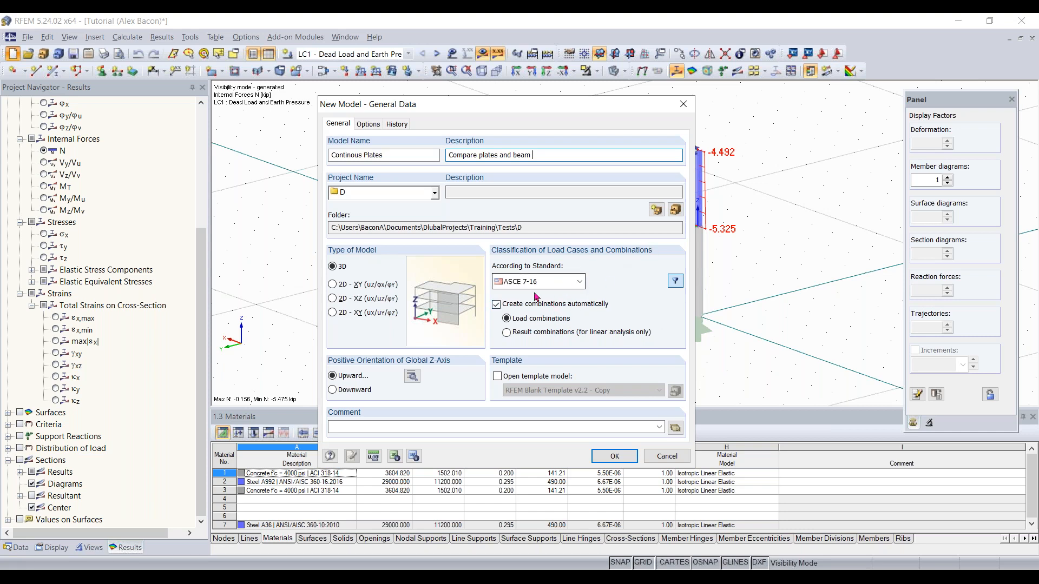
Browse the list of standards available for classifying load cases and combinations
left_click(560, 285)
left_click(560, 286)
left_click(560, 285)
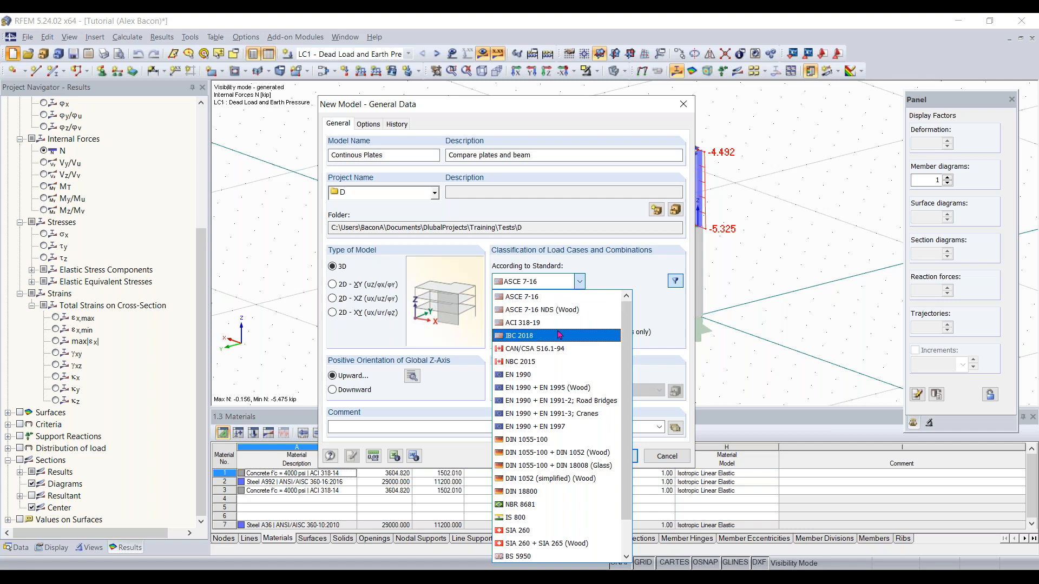
scroll(541, 338, "down", 1)
scroll(542, 362, "down", 2)
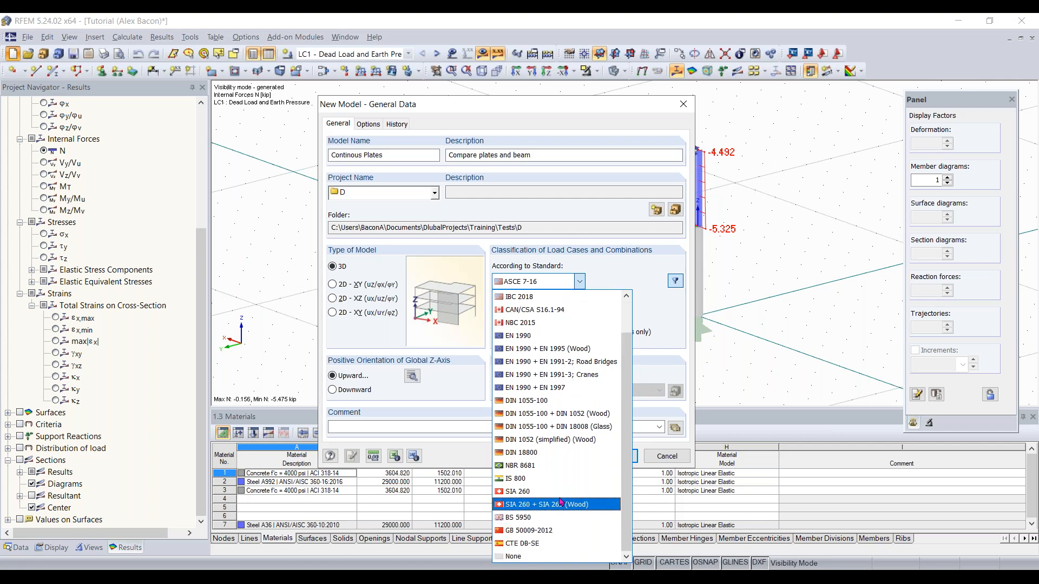
left_click(580, 281)
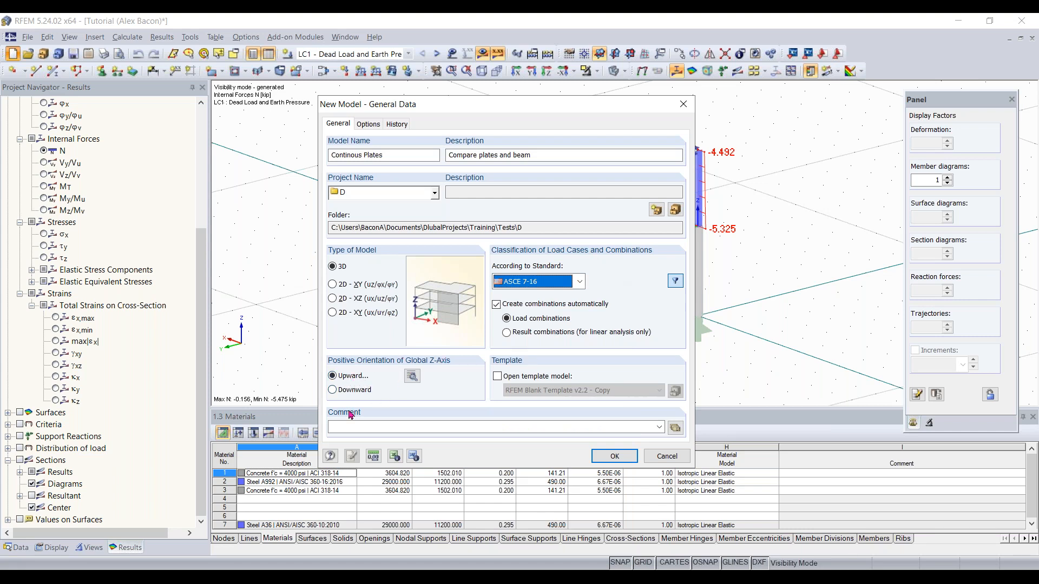
Confirm the downward local z-axis orientation and create the new model with ASCE 7-16 classification
left_click(412, 375)
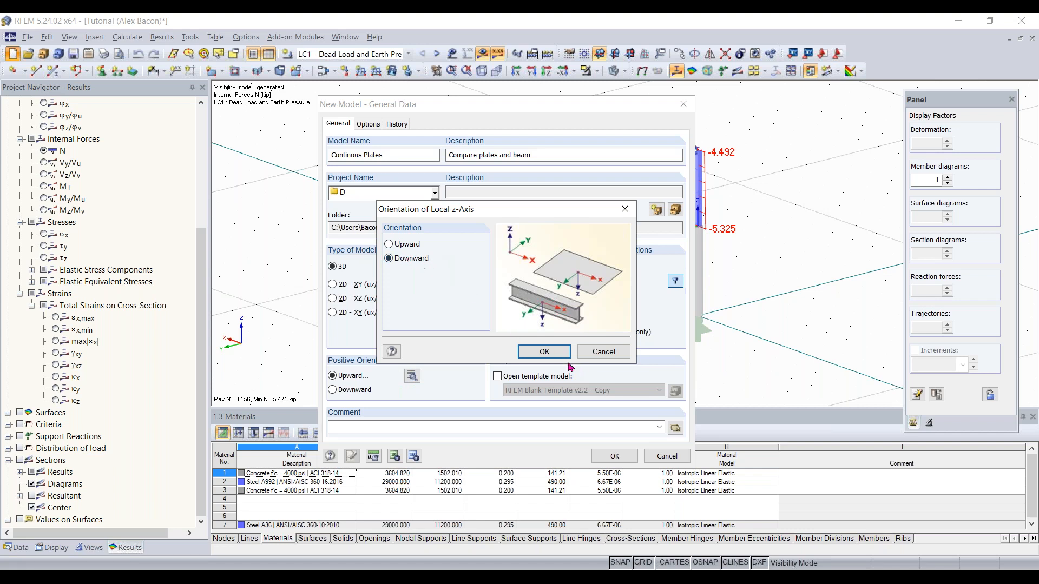
left_click(543, 352)
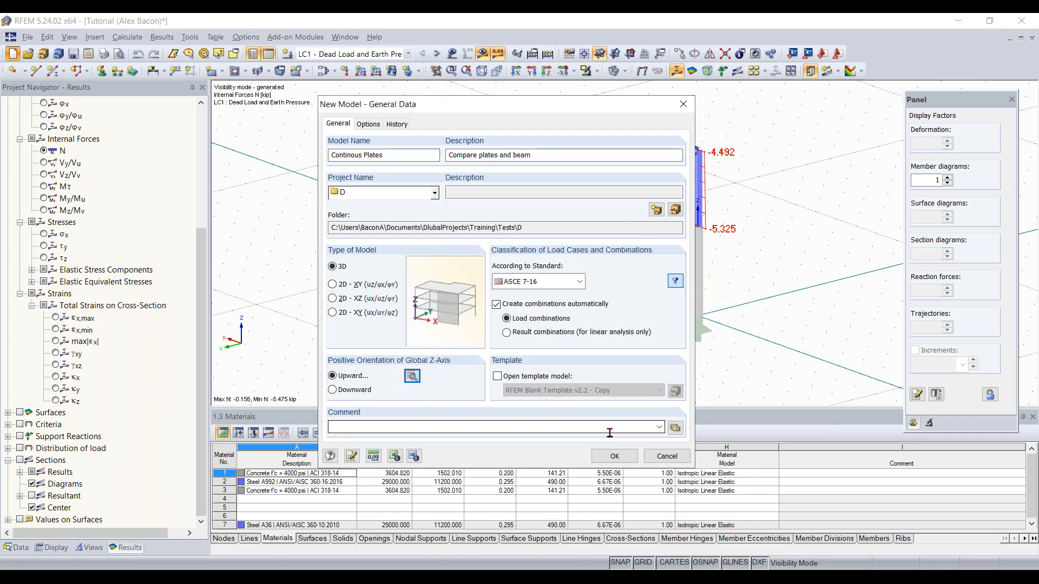
left_click(612, 457)
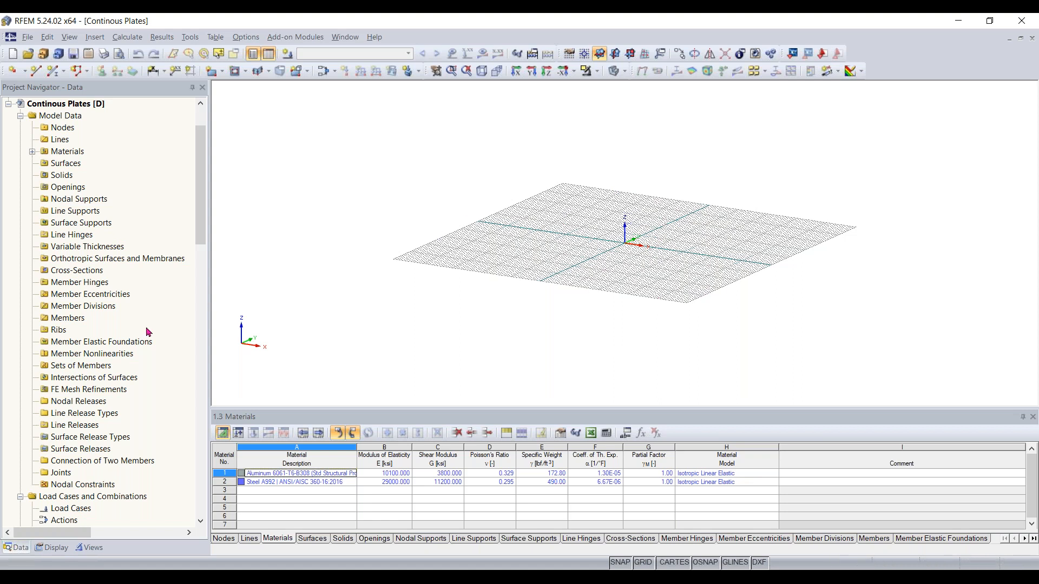
Browse the add-on modules listed in the Data navigator of the new model
scroll(146, 332, "down", 5)
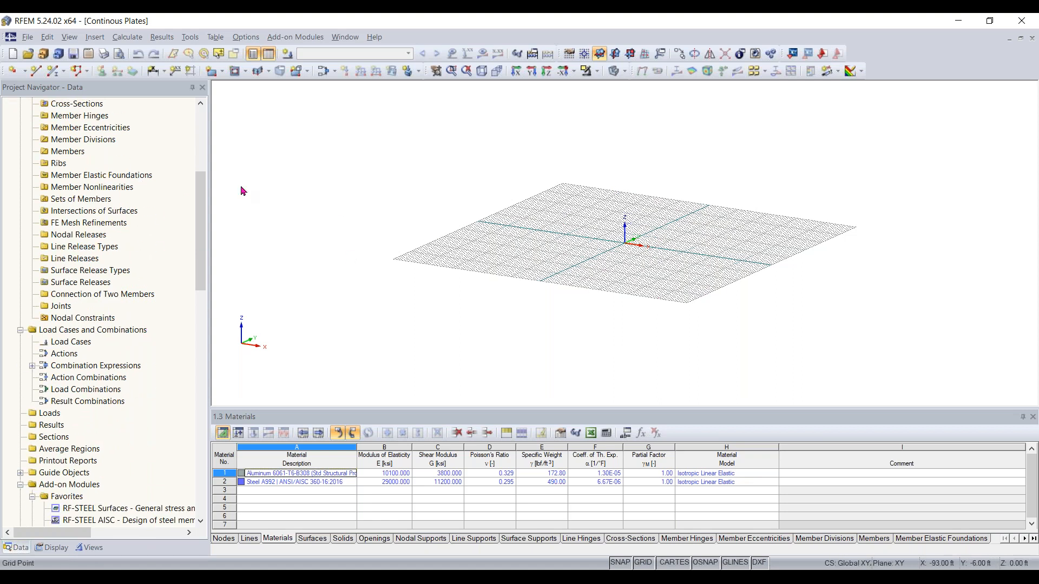
scroll(162, 229, "down", 4)
scroll(162, 229, "down", 3)
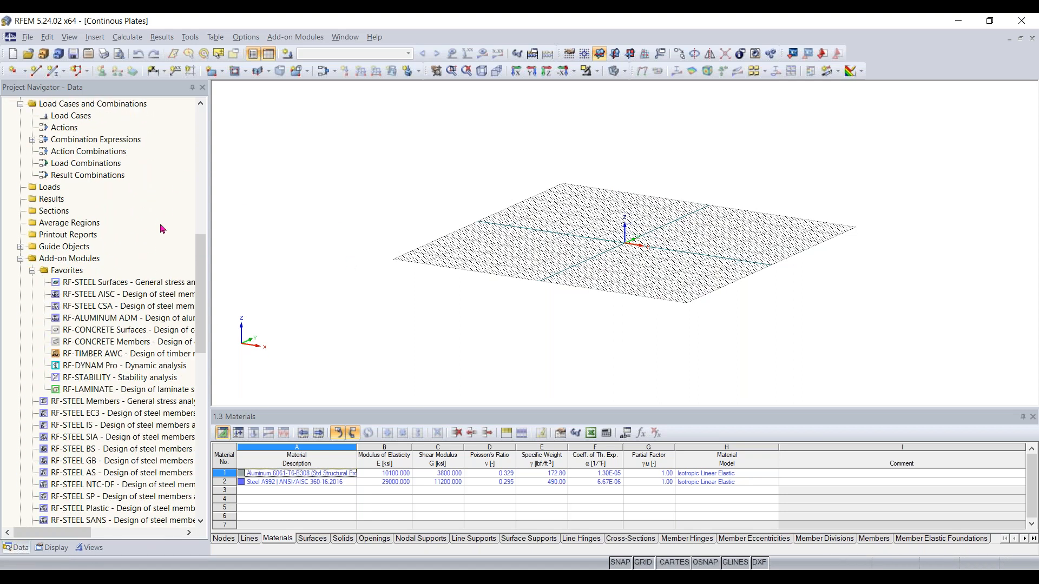
scroll(108, 398, "down", 3)
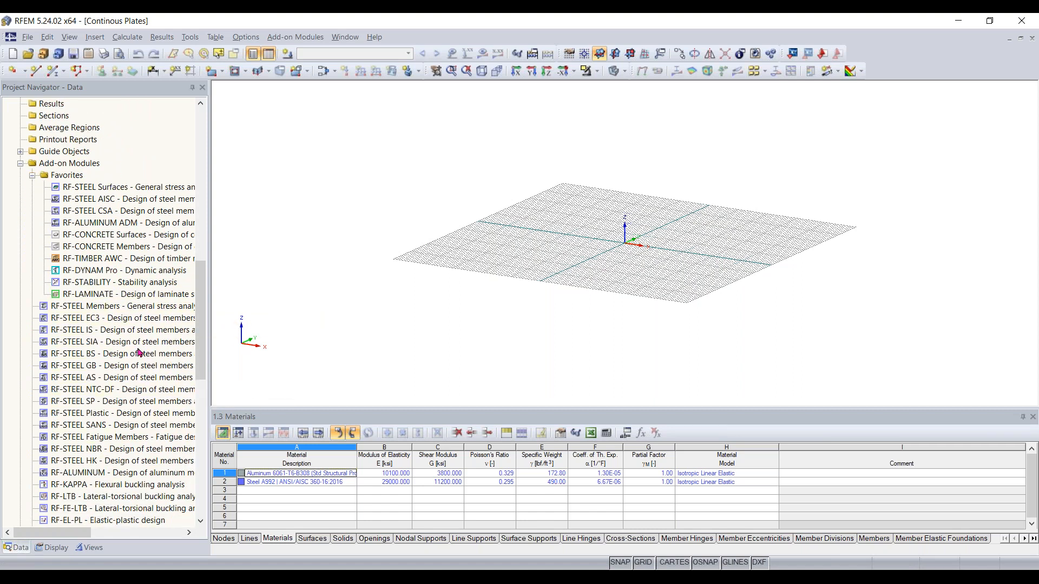
scroll(150, 230, "down", 1)
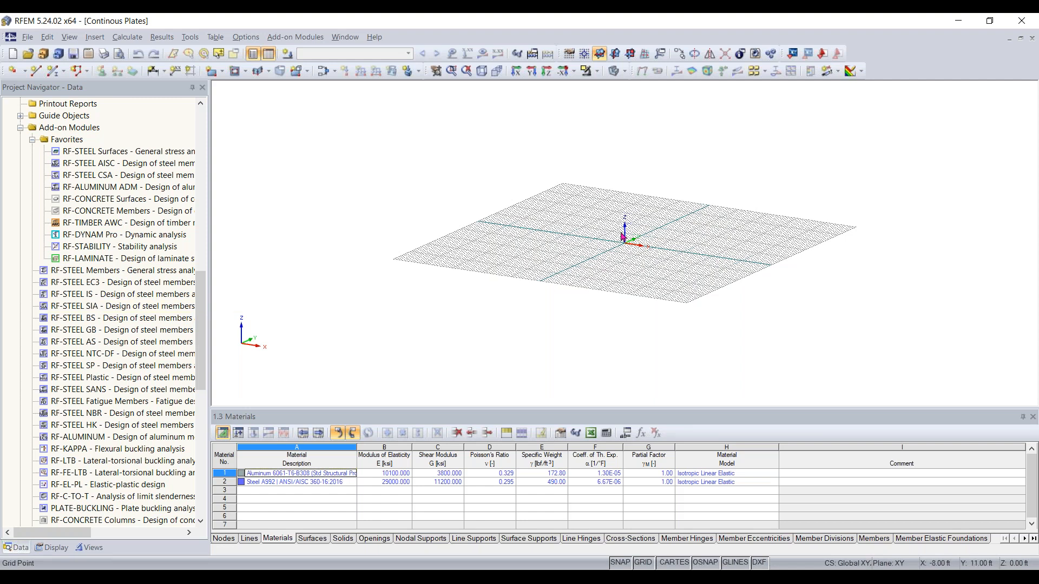
scroll(203, 267, "up", 2)
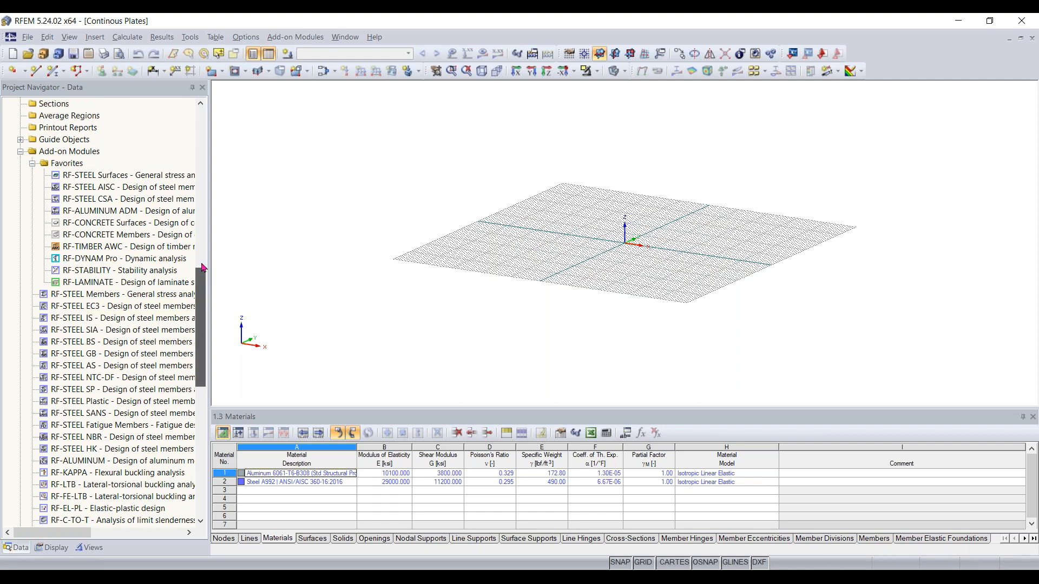
scroll(203, 267, "up", 12)
Orbit and zoom the view around the empty work plane grid
middle_click_drag(643, 252, 584, 352)
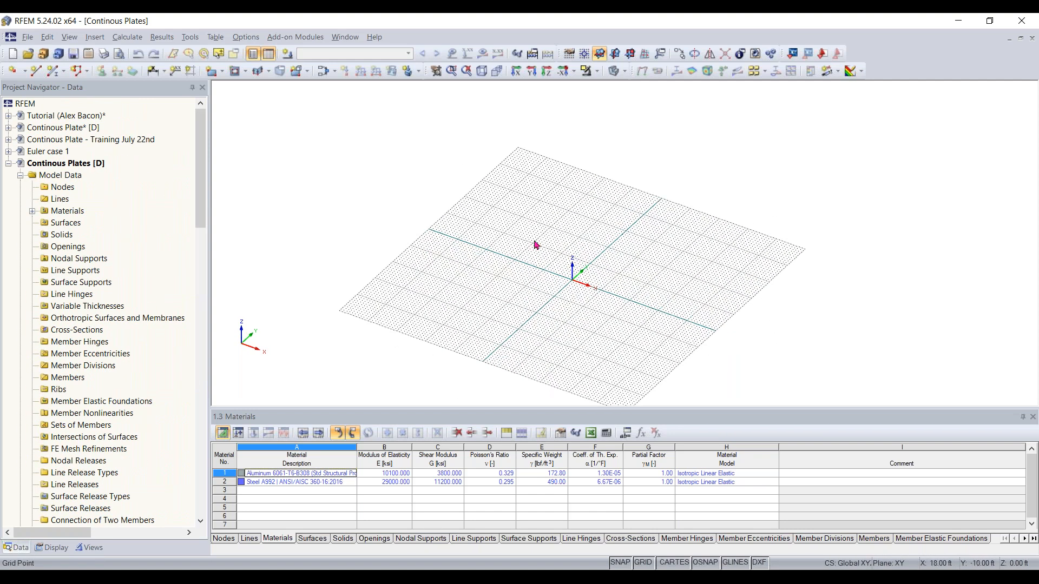
scroll(599, 292, "up", 4)
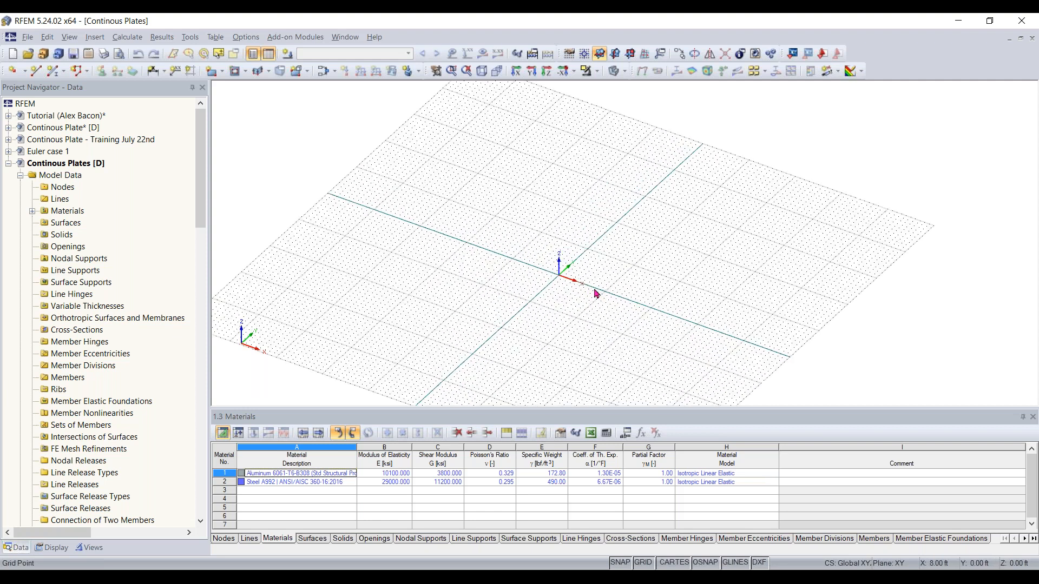
middle_click_drag(591, 295, 746, 267, "ctrl")
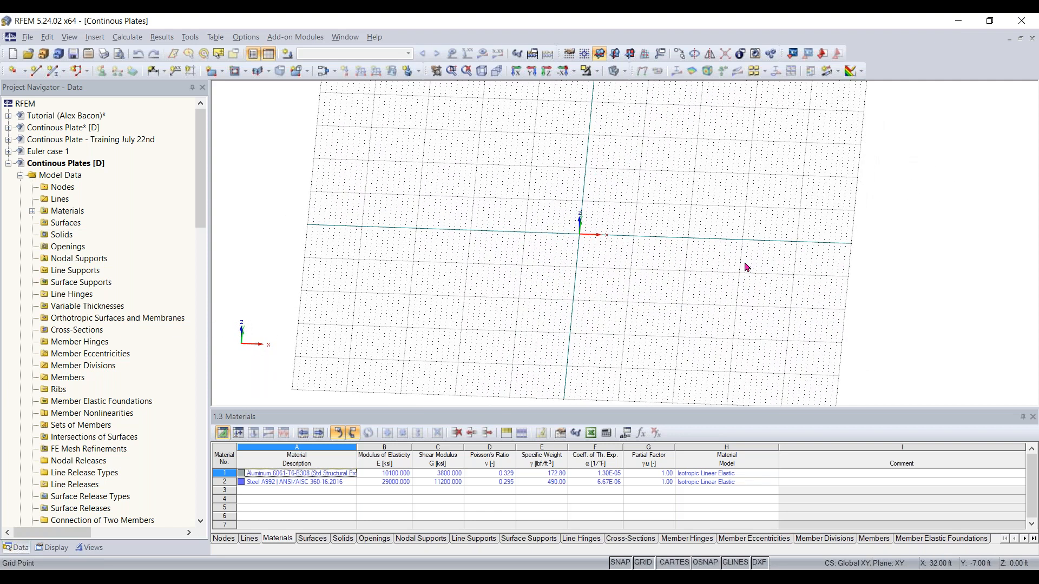
scroll(746, 268, "down", 1)
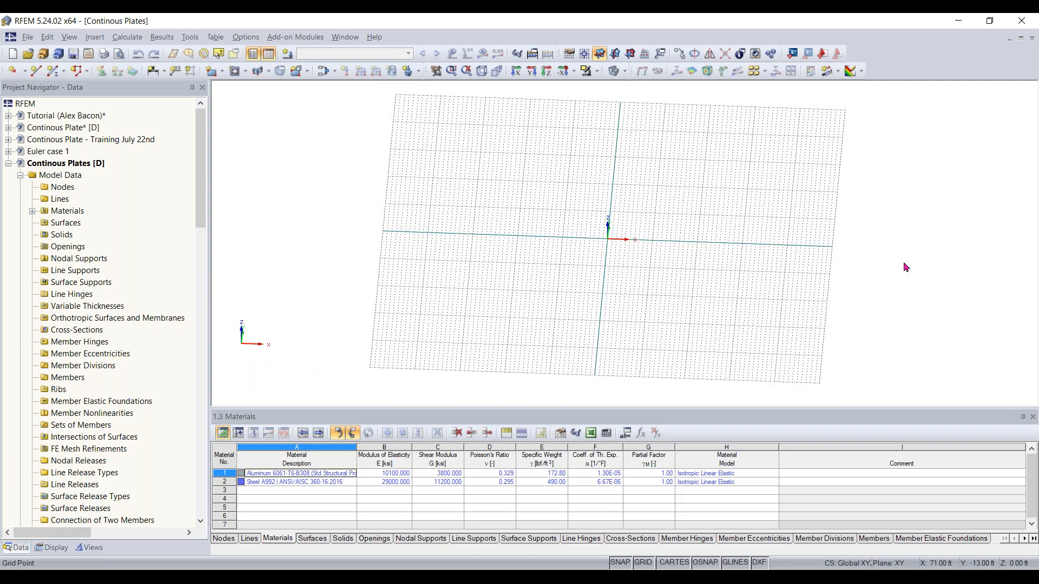
scroll(625, 240, "up", 3)
scroll(621, 233, "up", 2)
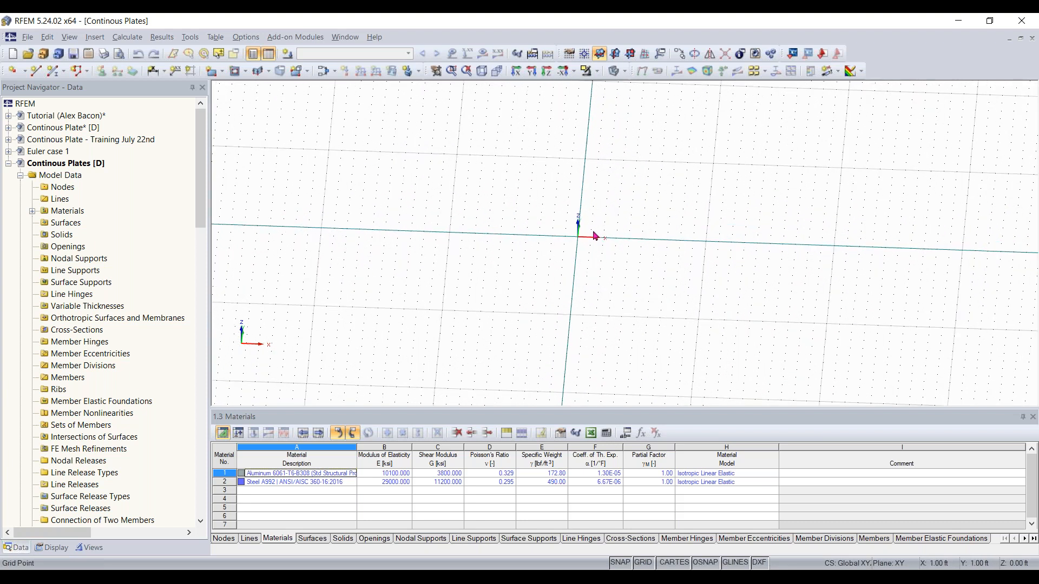
scroll(712, 239, "down", 4)
middle_click_drag(710, 285, 590, 189, "ctrl")
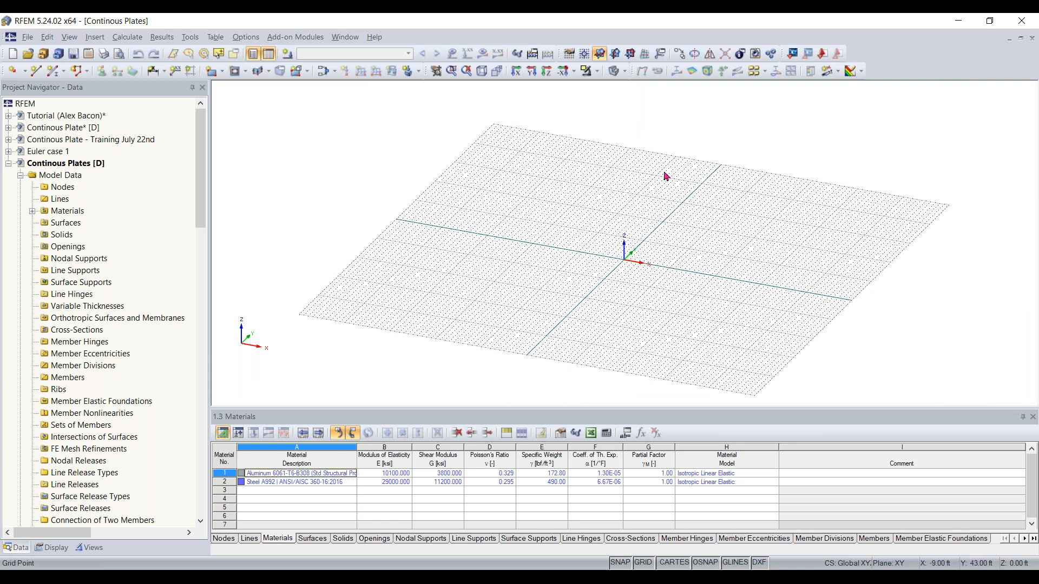
Review the work plane and grid/snap settings and close them unchanged
left_click(568, 55)
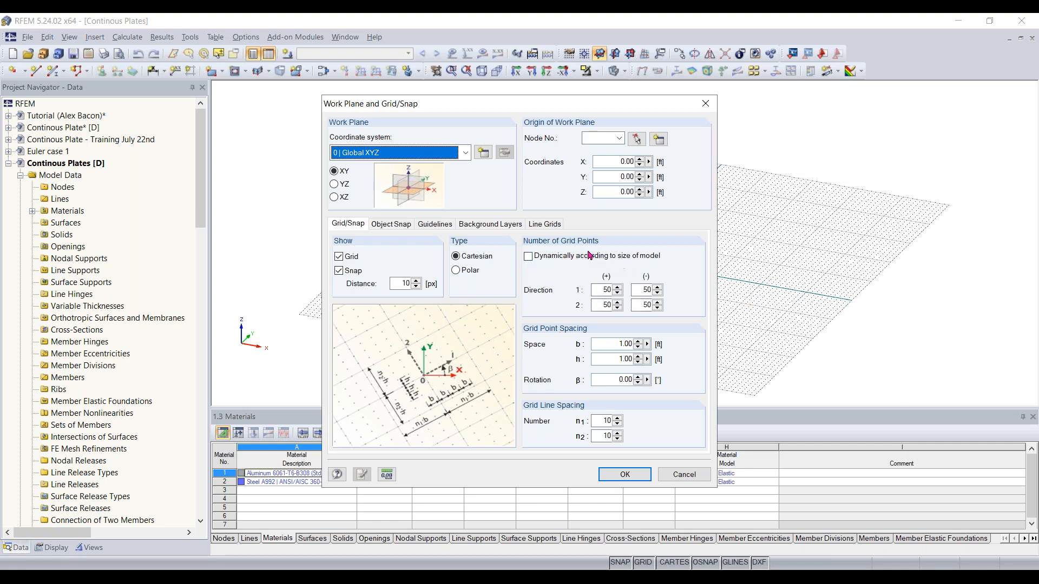
left_click(624, 481)
scroll(645, 302, "down", 1)
middle_click_drag(645, 302, 613, 293)
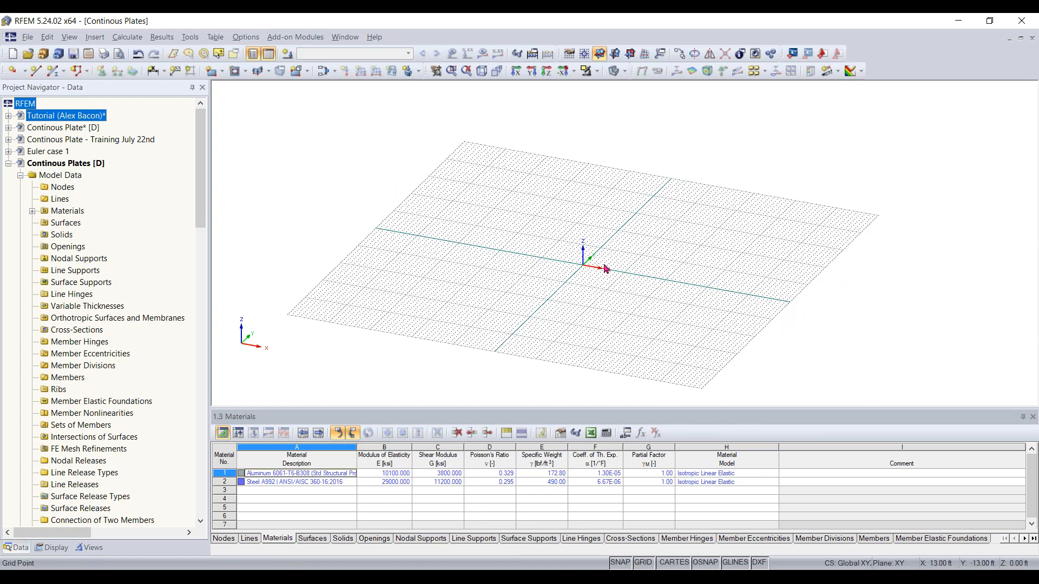
Load the Metric profile in the Units and Decimal Places settings
left_click(246, 37)
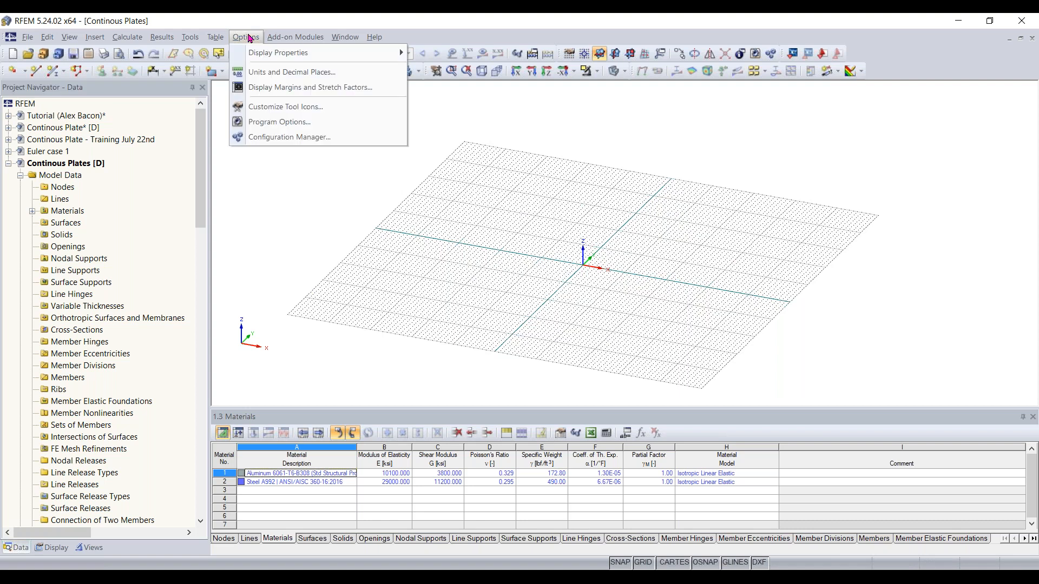
left_click(257, 74)
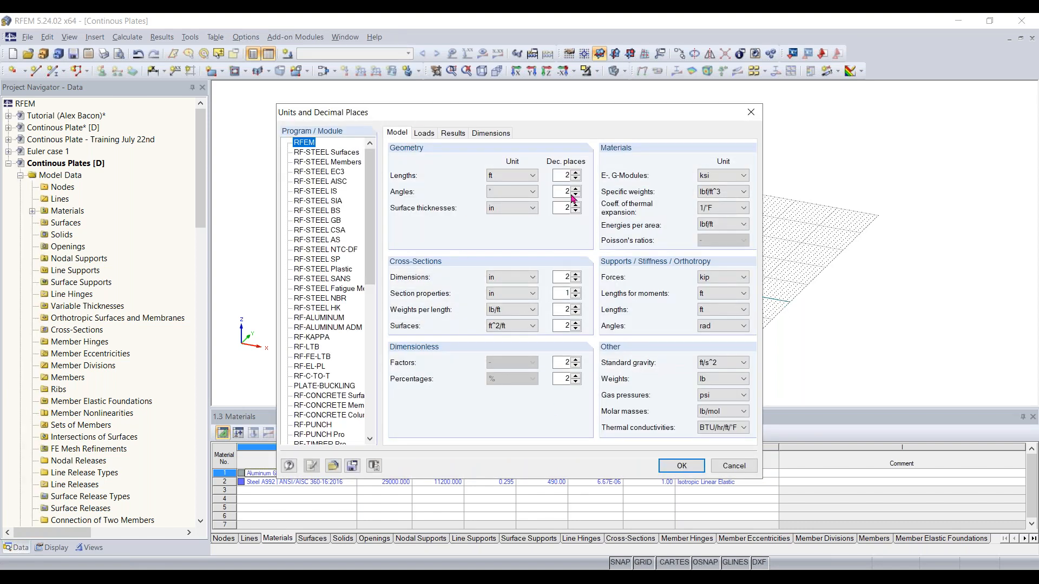
left_click(424, 134)
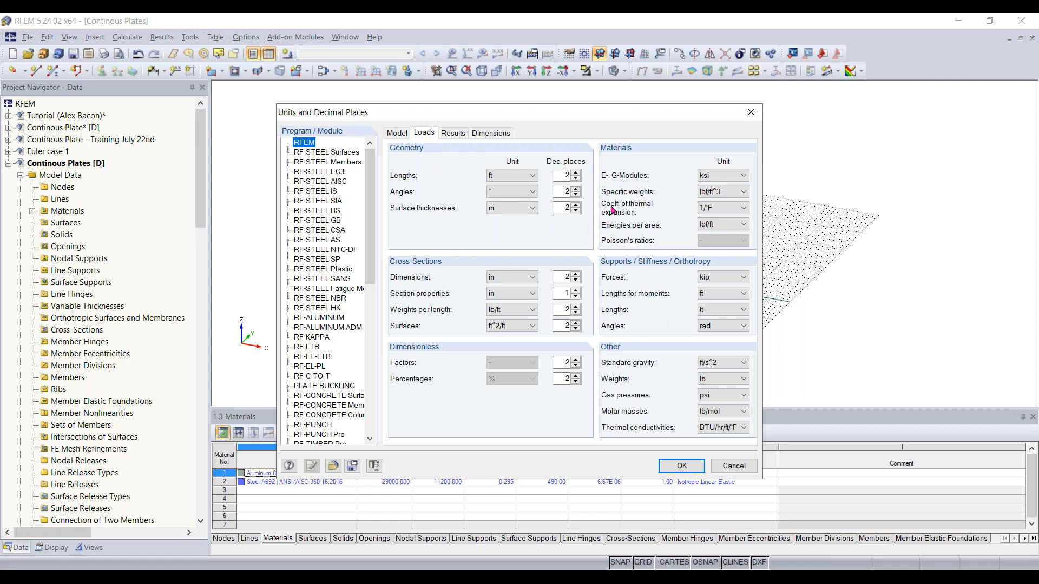
left_click(398, 133)
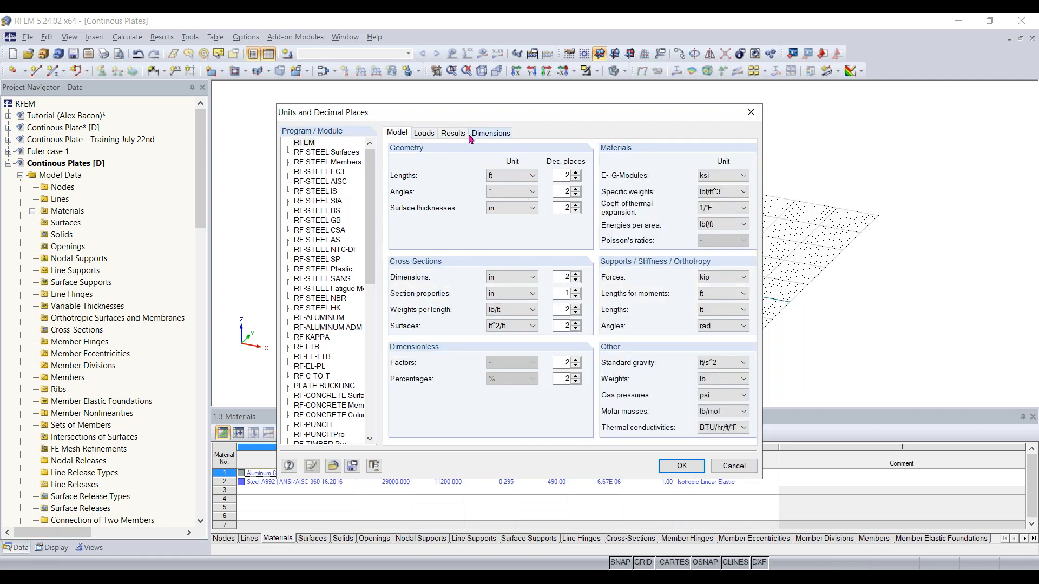
left_click(332, 467)
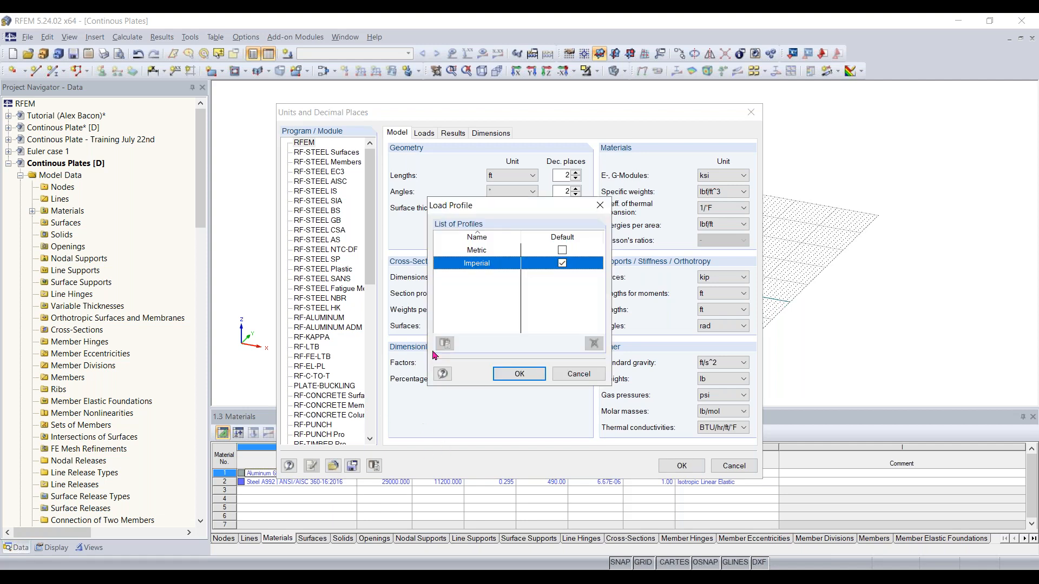
double_click(493, 252)
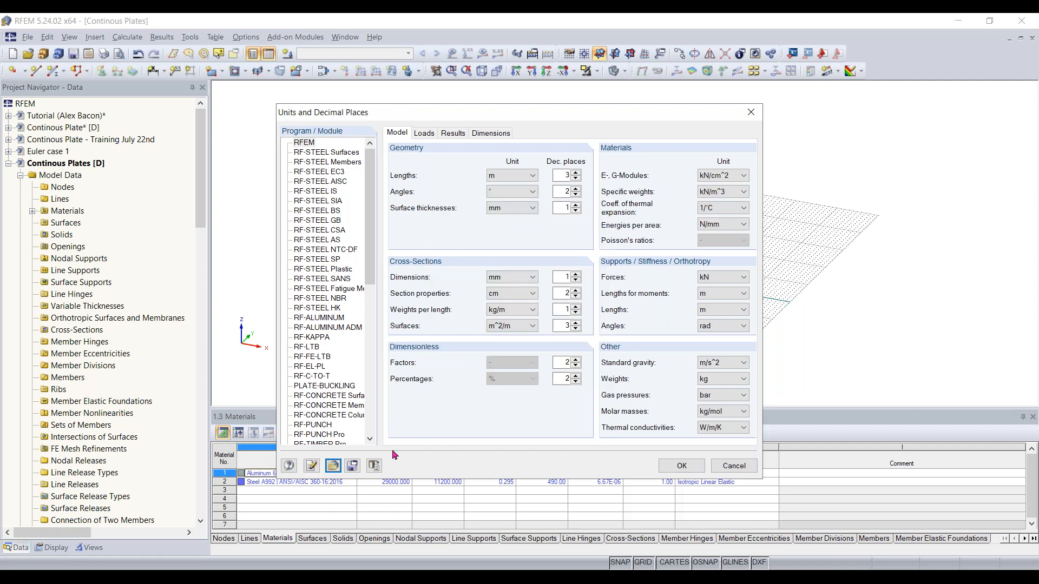
Load the Imperial units profile and apply the units settings to the model
left_click(333, 466)
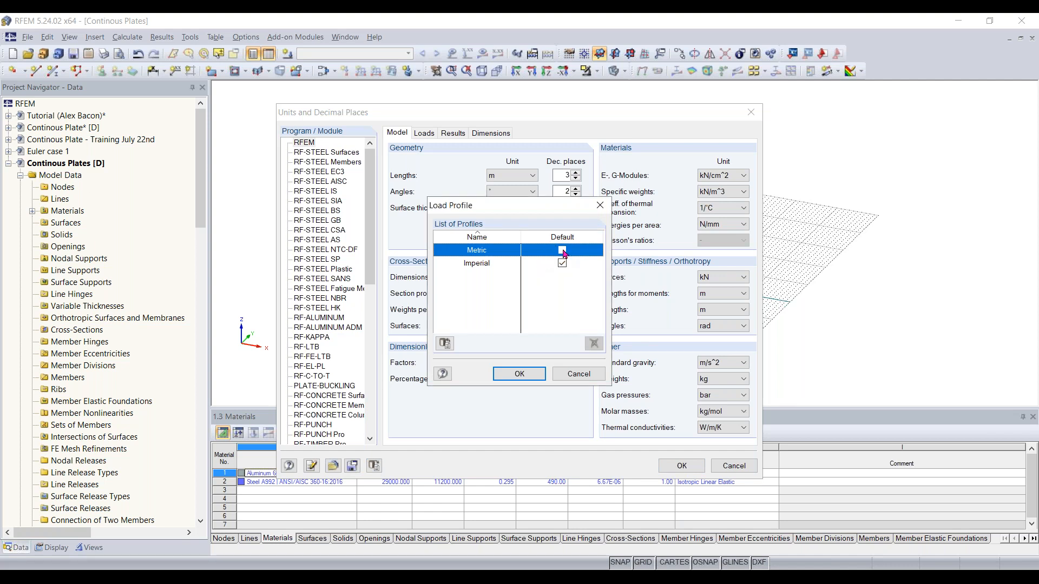
double_click(490, 269)
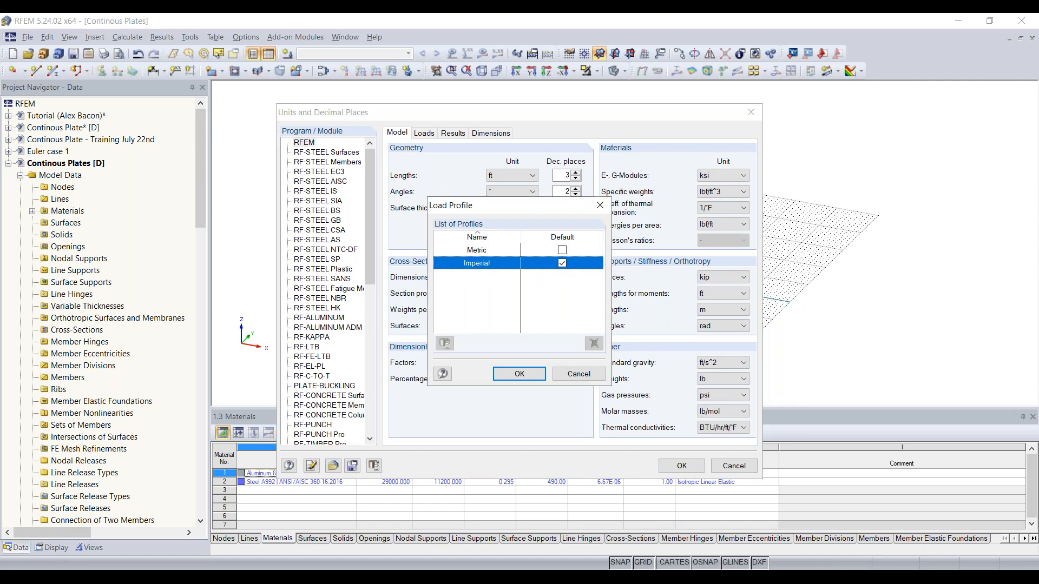
left_click(682, 467)
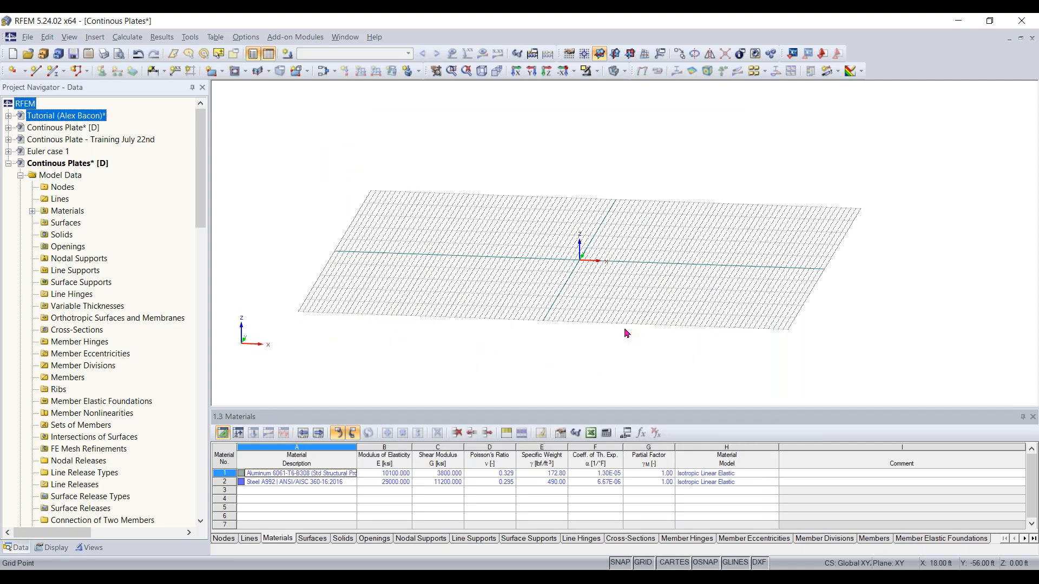
middle_click_drag(637, 298, 557, 342, "ctrl")
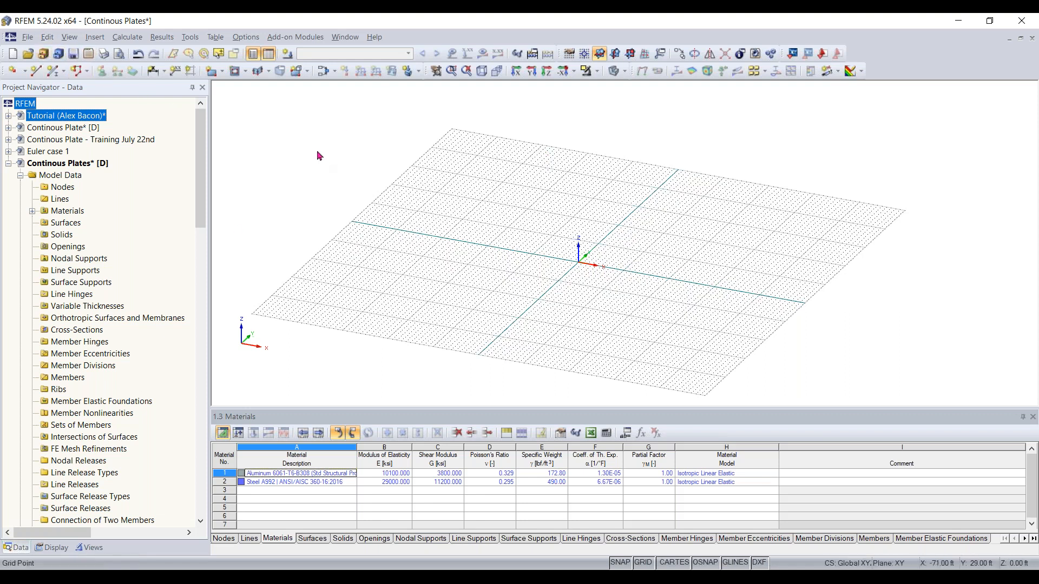
Try to import an Autodesk AutoCAD file into the model
left_click(27, 38)
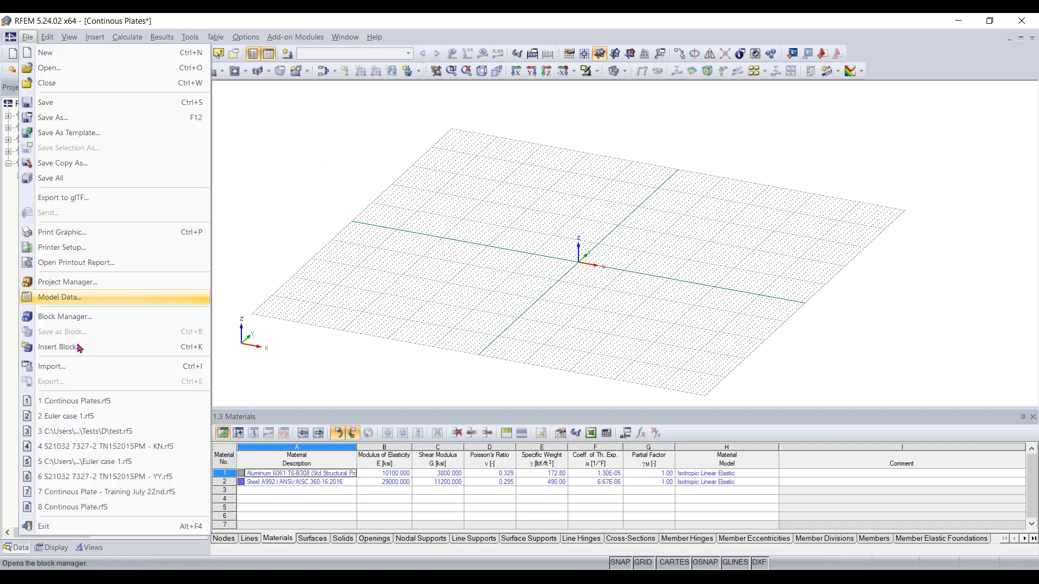
left_click(68, 368)
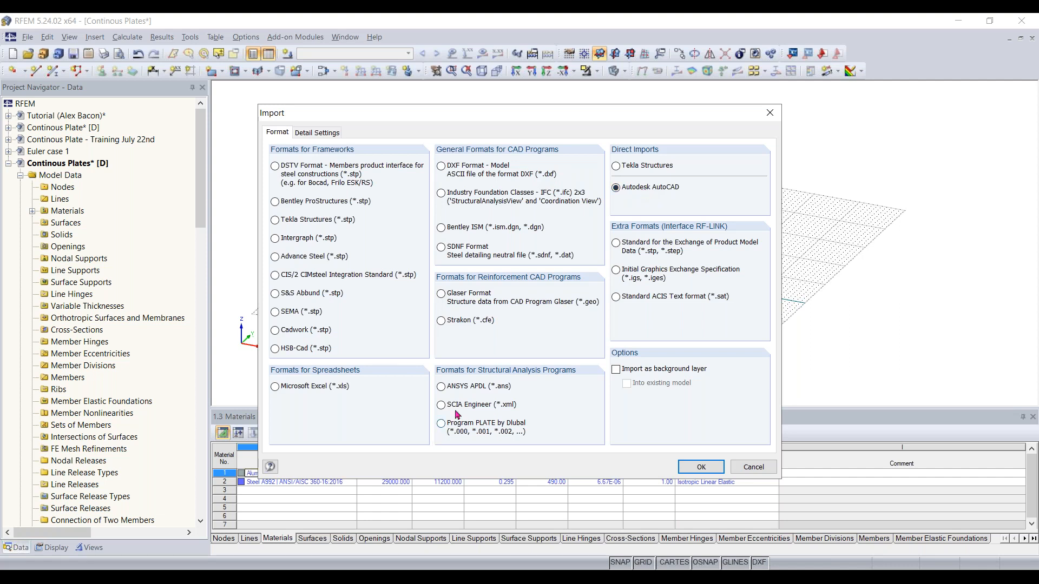
left_click(692, 469)
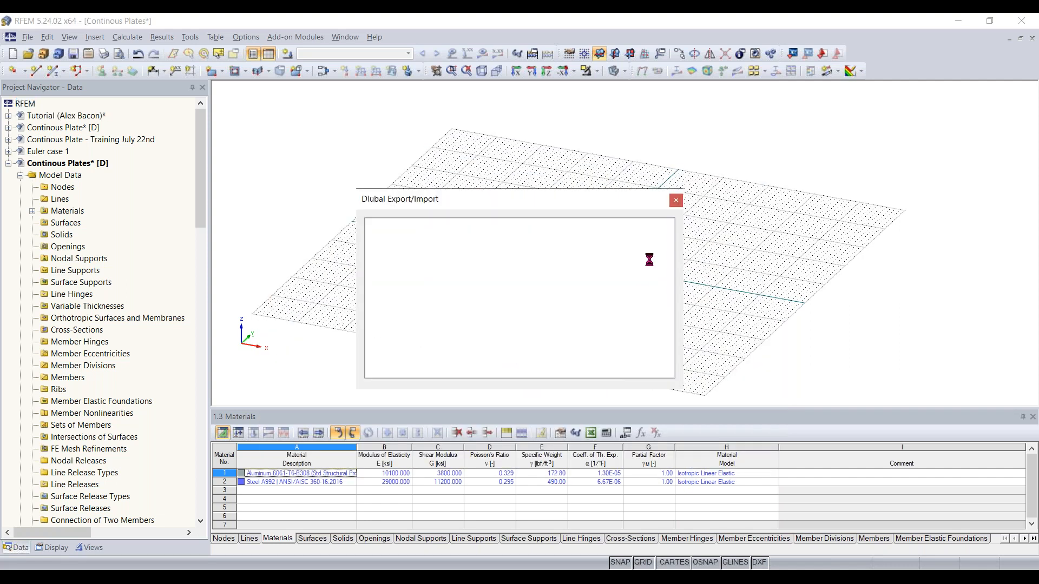
left_click(649, 268)
mouse_move(597, 253)
middle_mouse_down("ctrl")
mouse_move(580, 294)
mouse_move(638, 313)
mouse_move(612, 262)
middle_mouse_up("ctrl")
scroll(623, 289, "up", 5)
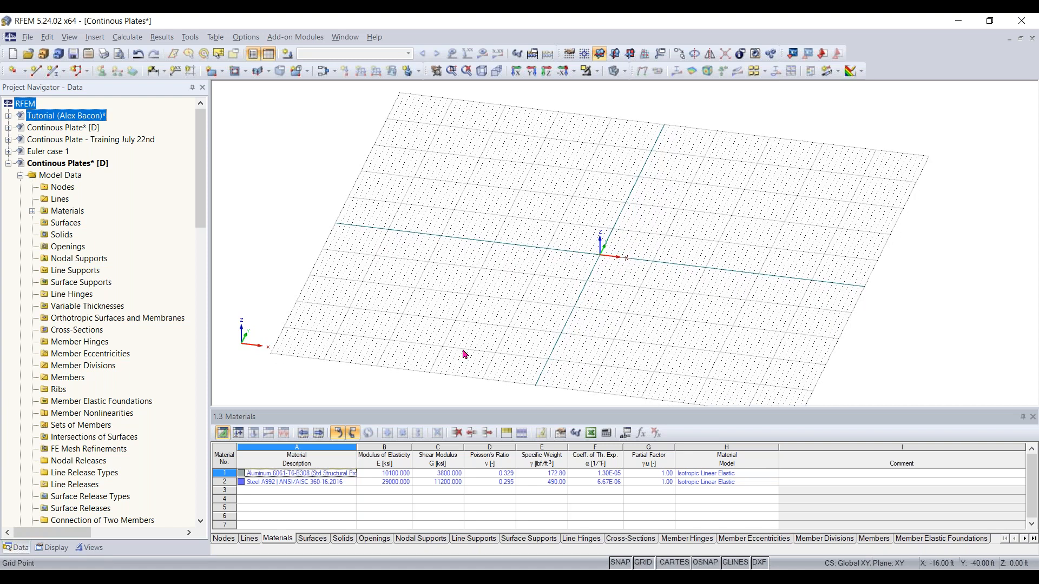
Delete both existing aluminium and steel materials from the materials table
left_click(221, 474)
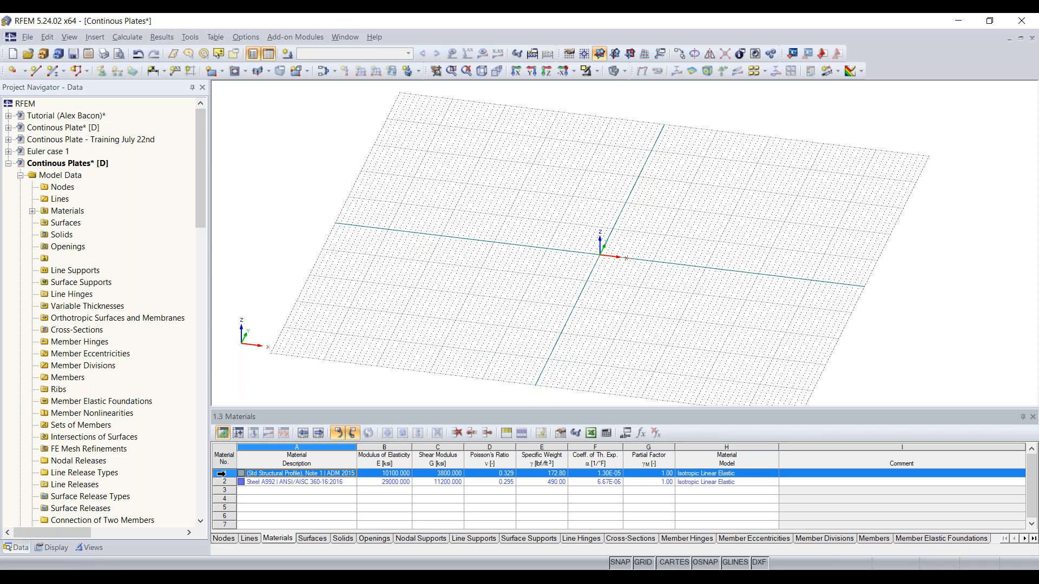
key("Delete")
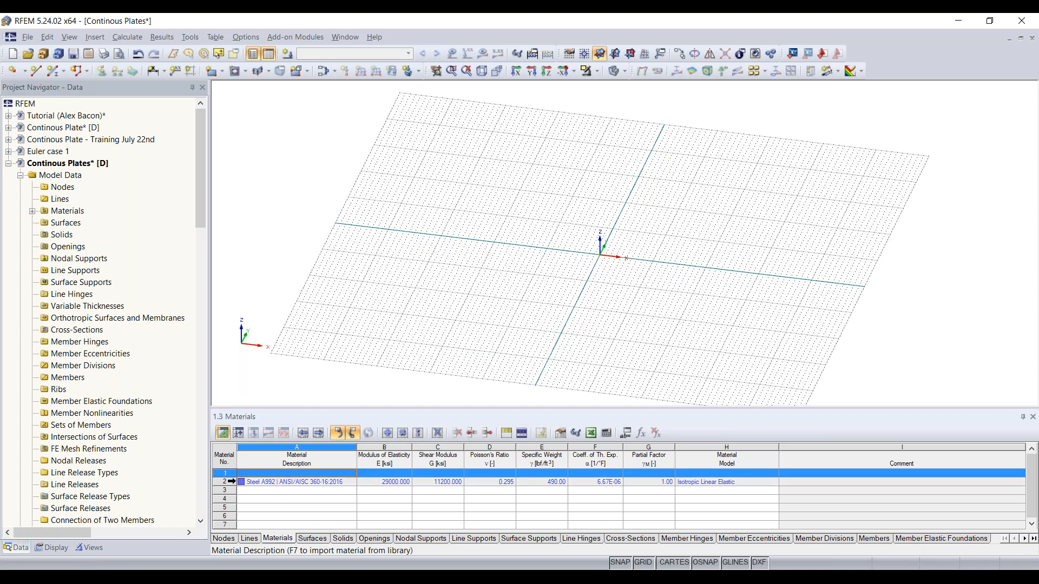
left_click(232, 481)
key("Delete")
left_click(544, 255)
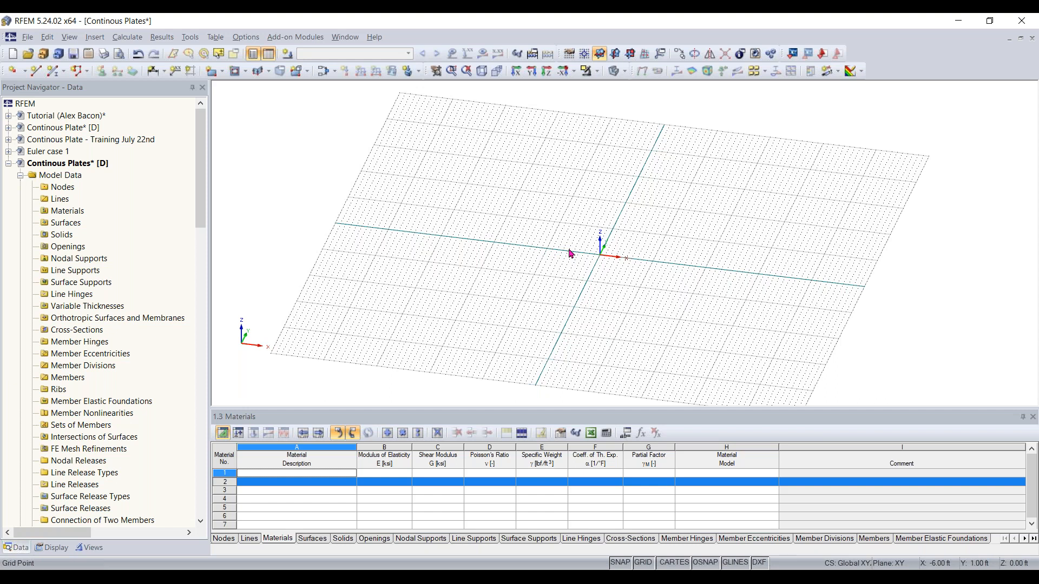
Start a new rectangular surface and open the material library from its dialog
scroll(569, 253, "down", 3)
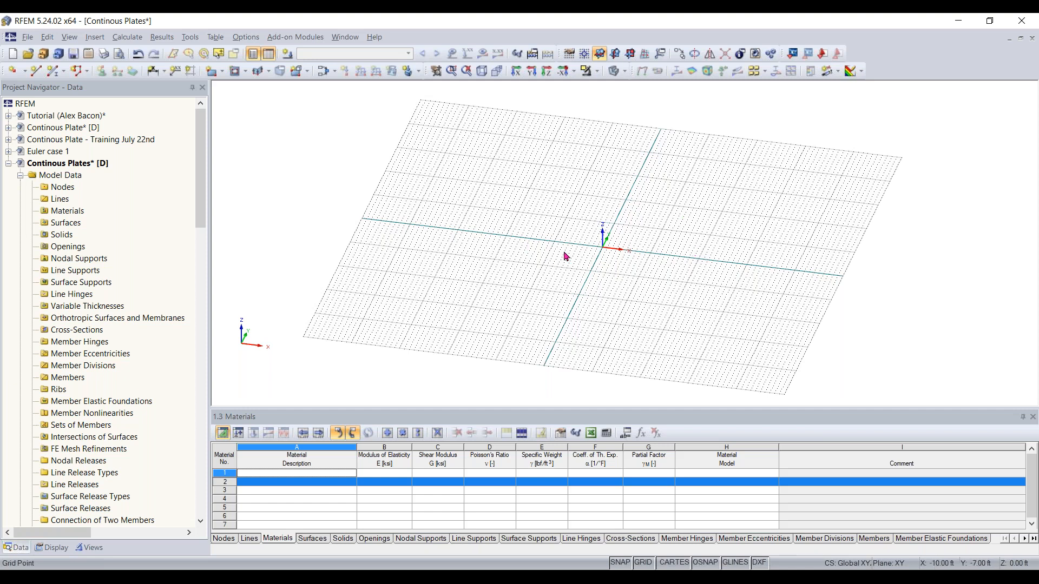
middle_click_drag(616, 251, 584, 286)
middle_click_drag(563, 274, 512, 304)
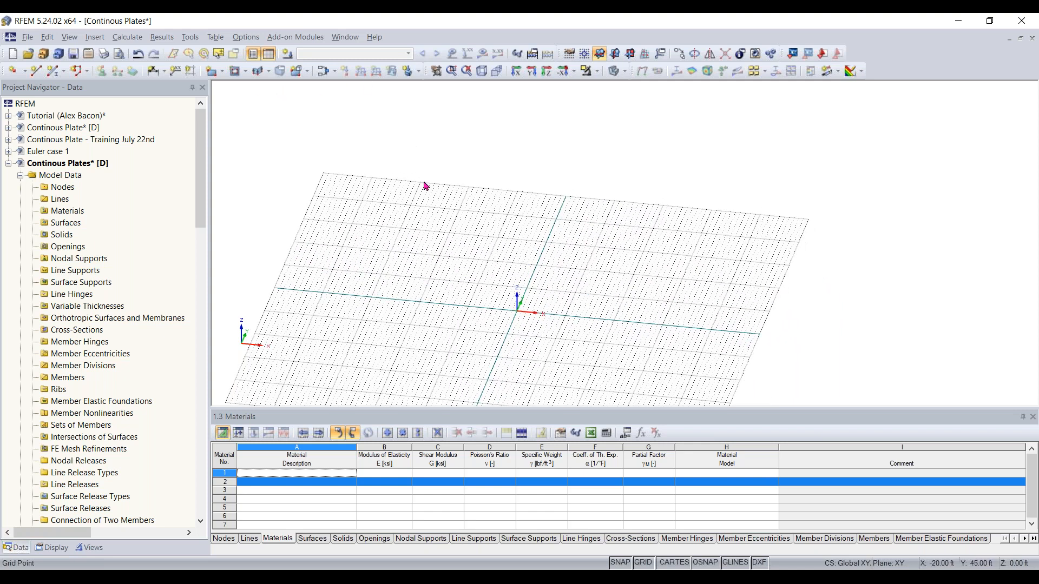
left_click(211, 76)
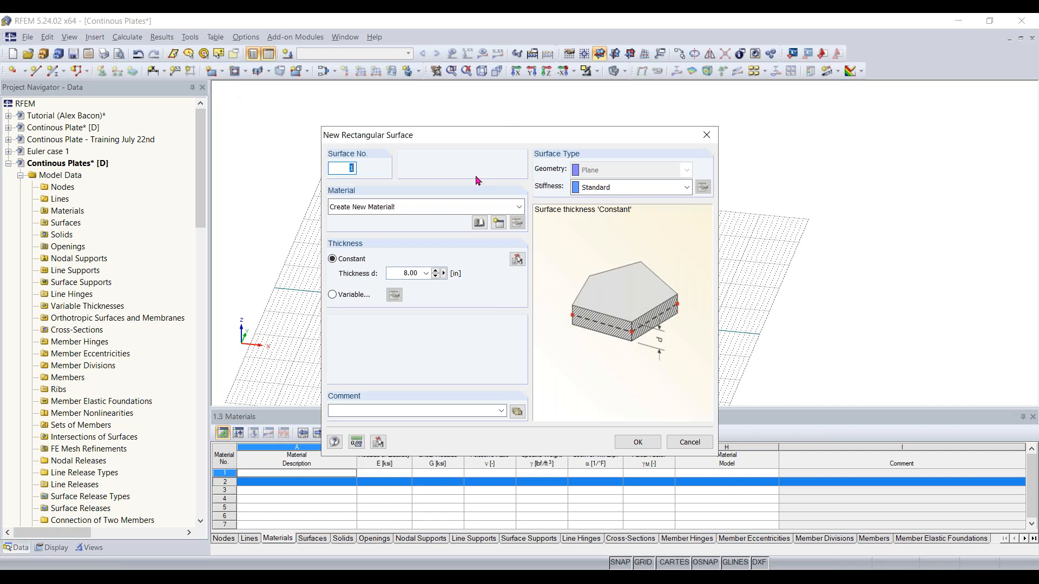
left_click_drag(461, 140, 479, 118)
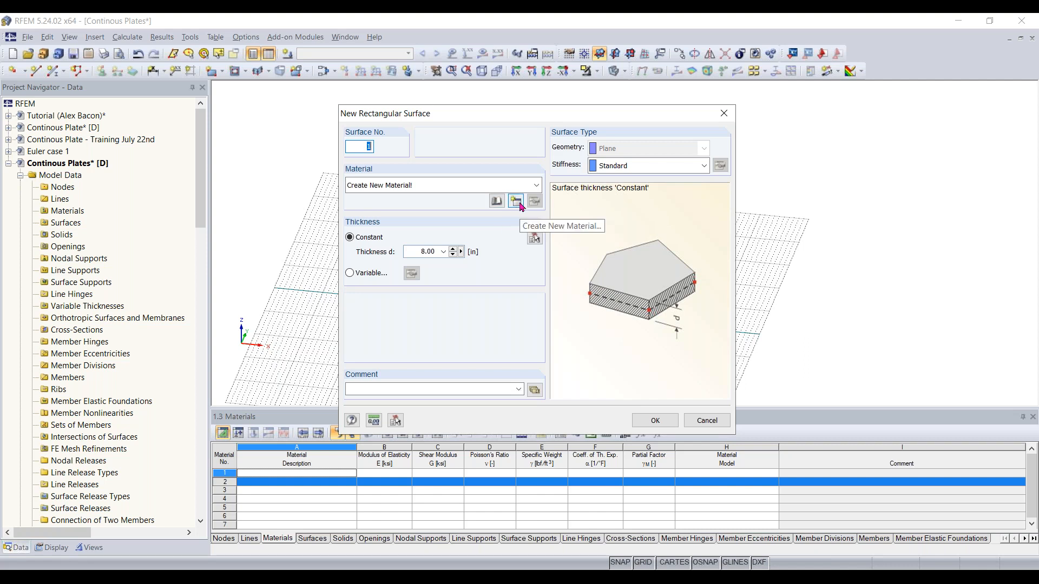
left_click(494, 203)
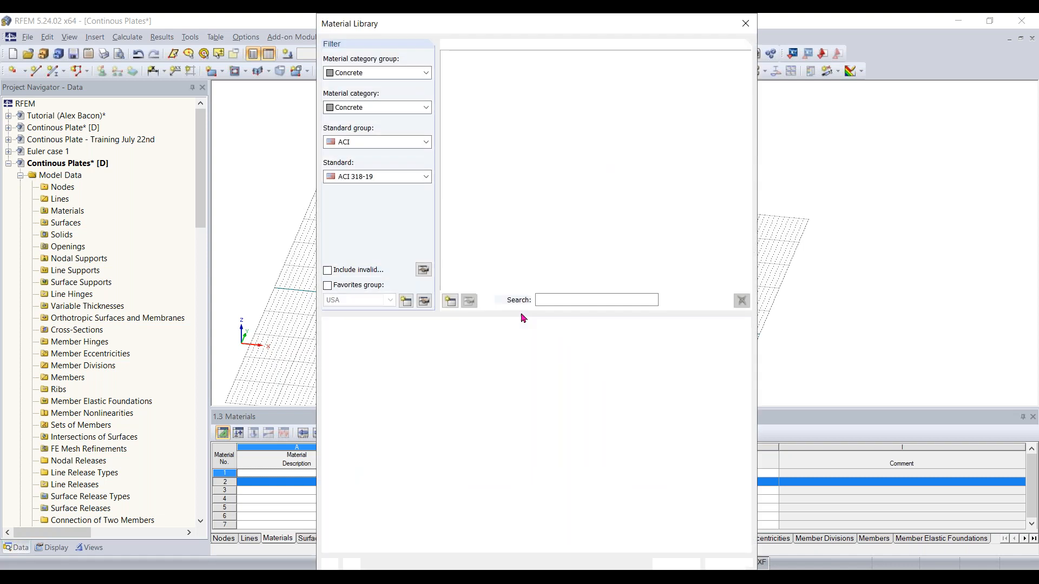
left_click_drag(515, 25, 514, 28)
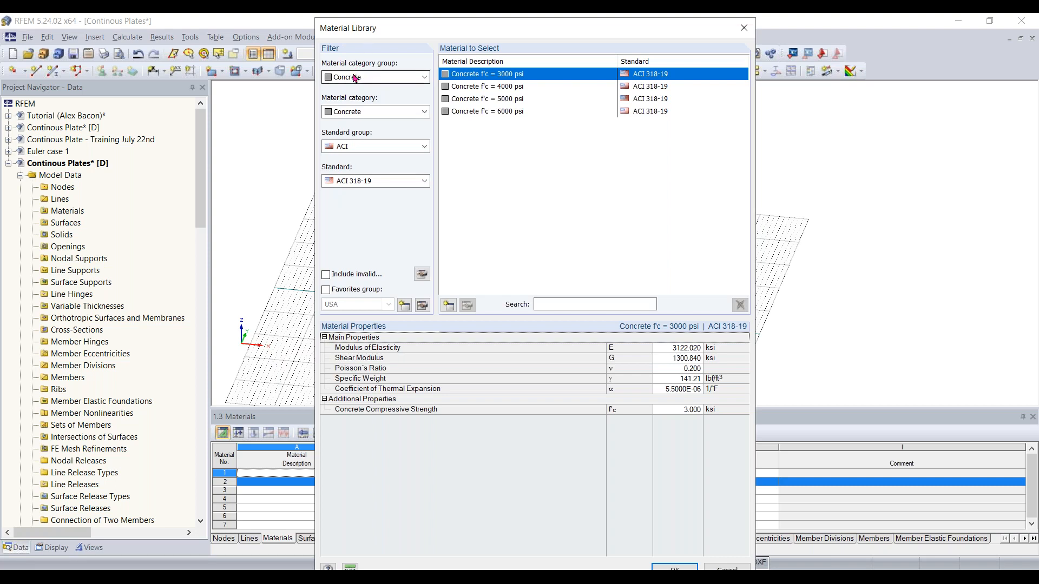
Filter the material library to the Concrete category group and category, ACI standard group and ACI 318-19
left_click(383, 77)
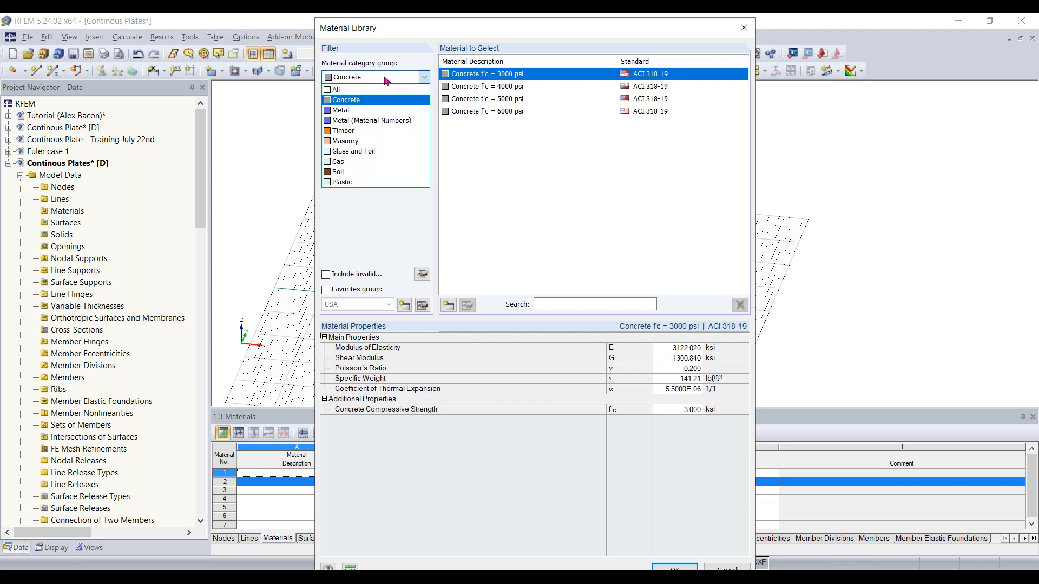
left_click(360, 103)
left_click(374, 79)
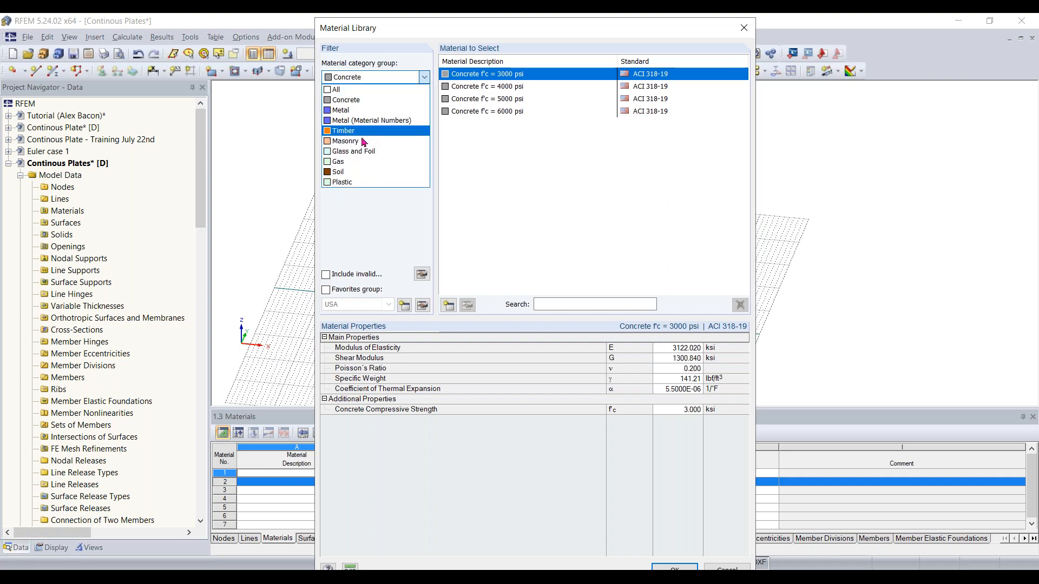
left_click(380, 78)
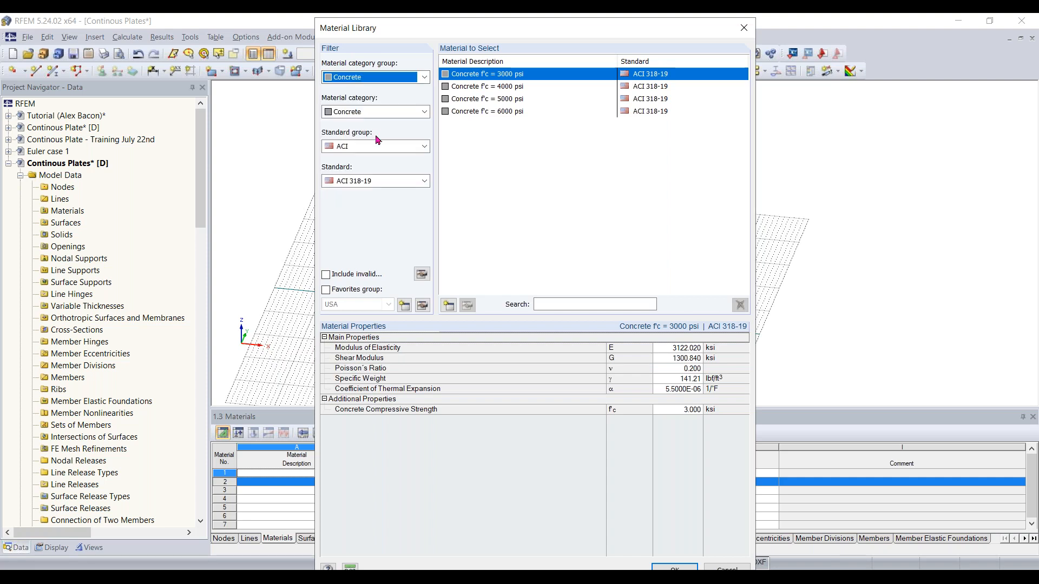
left_click(376, 111)
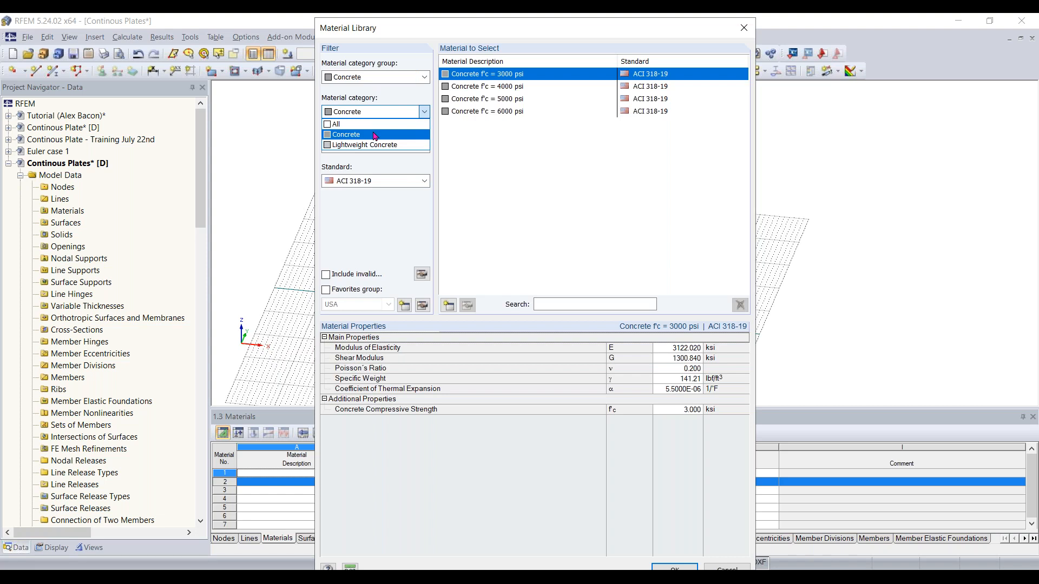
left_click(375, 136)
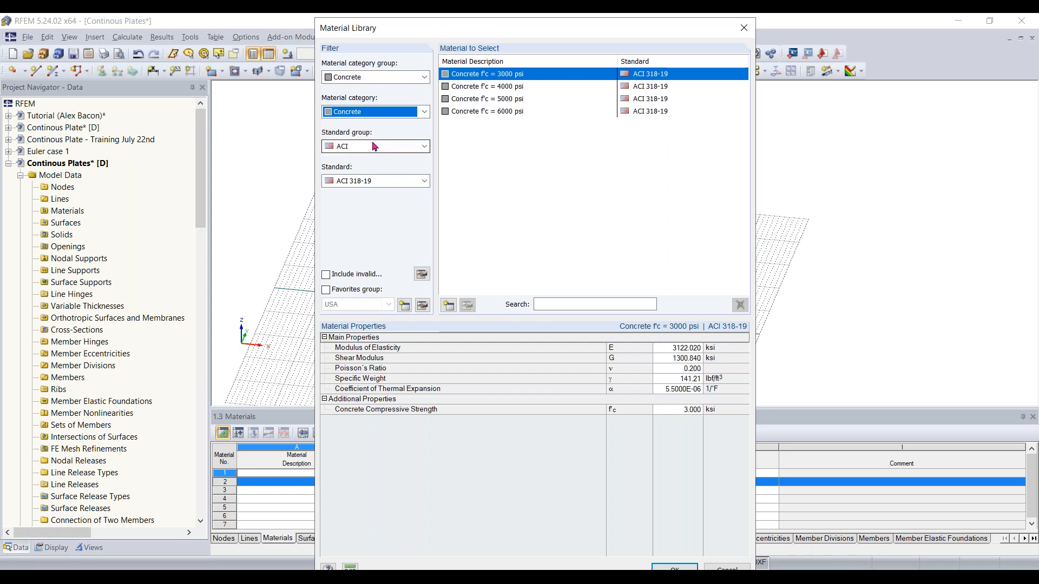
left_click(373, 147)
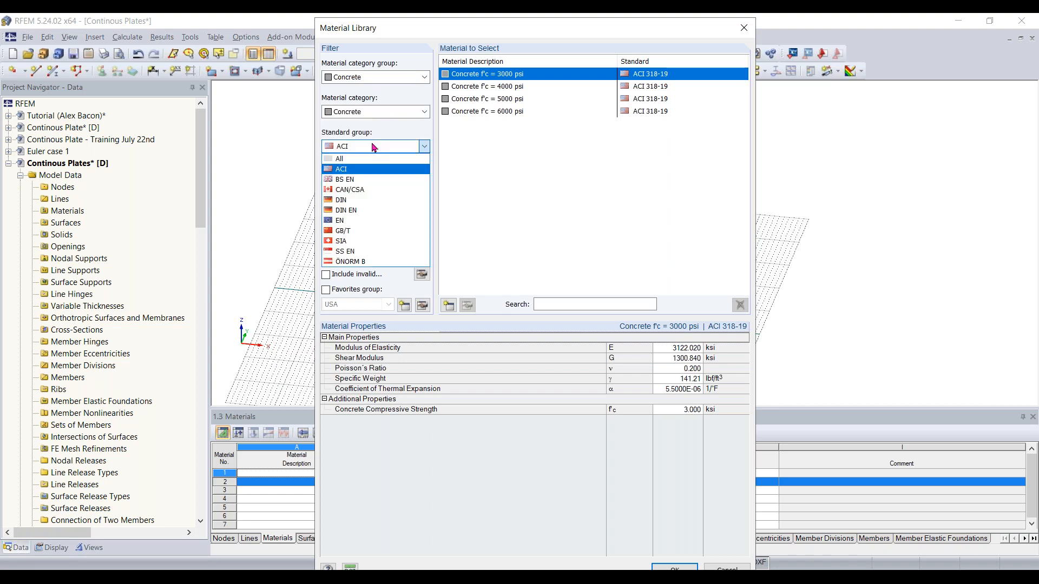
left_click(365, 172)
left_click(369, 182)
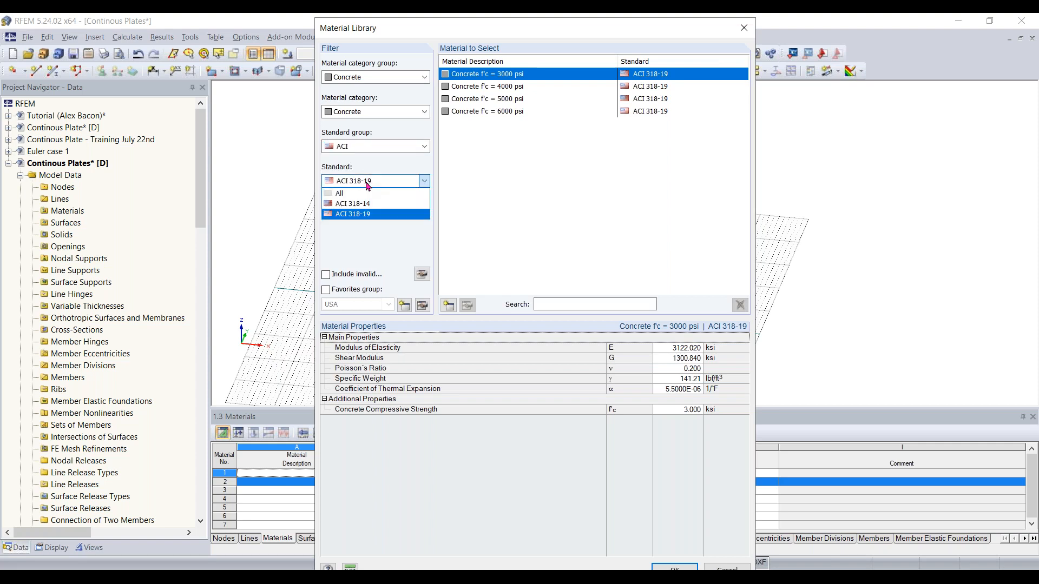
left_click(371, 215)
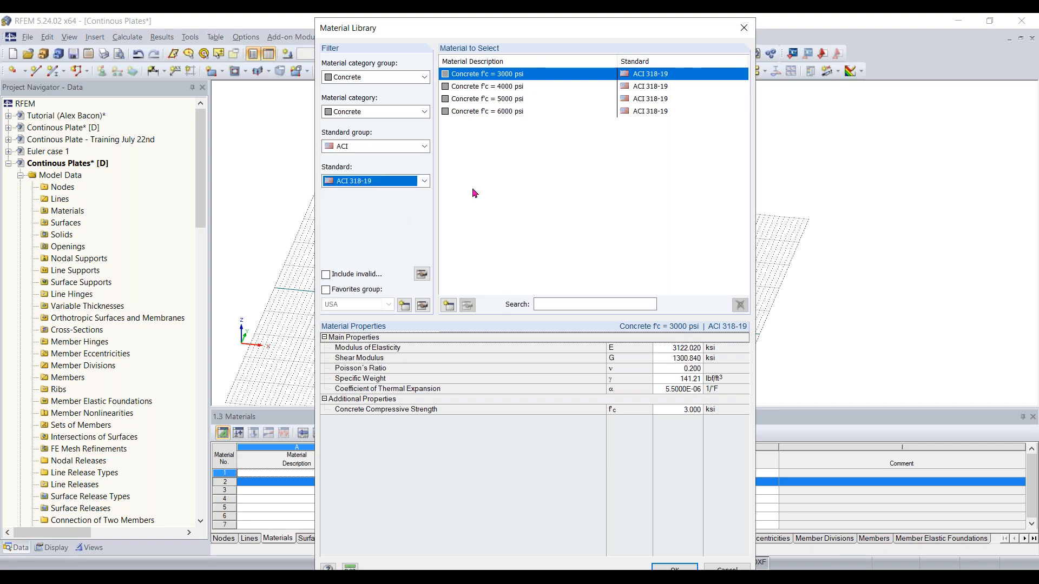
Choose Concrete f'c = 4000 psi as the surface material and set its constant thickness to 12 in
left_click(503, 88)
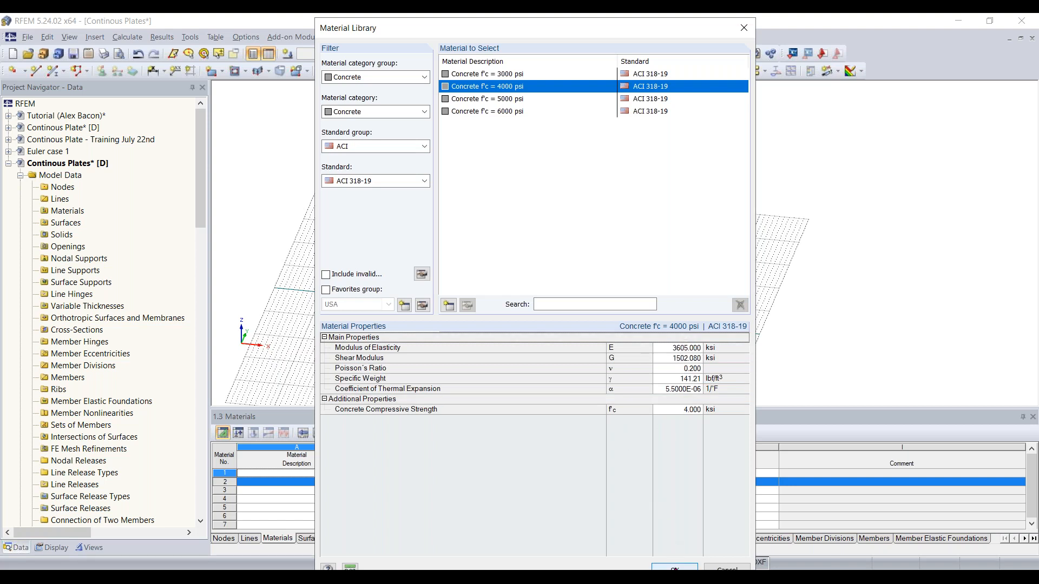
left_click(674, 569)
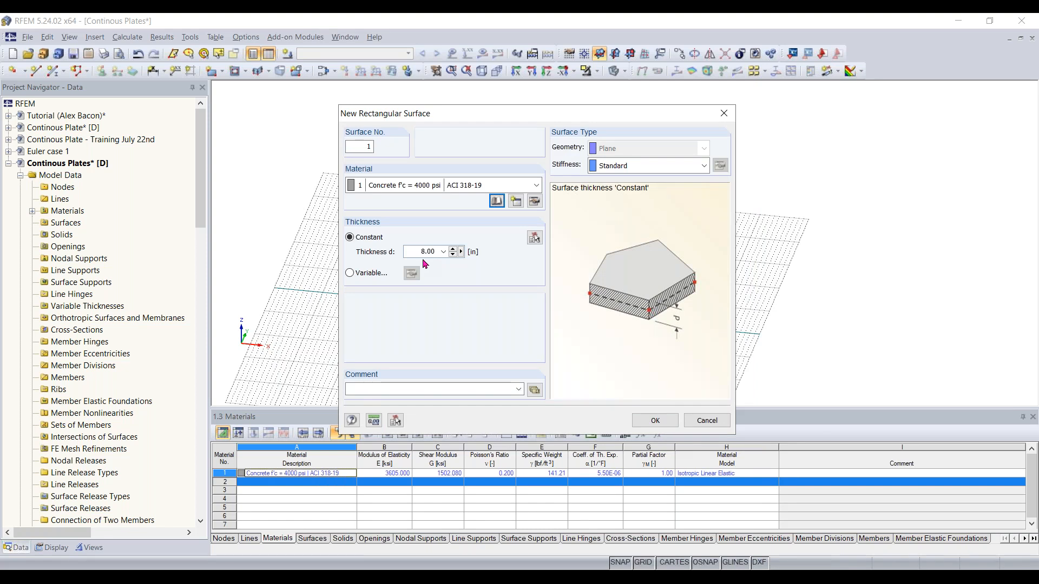
left_click(408, 251)
type("12")
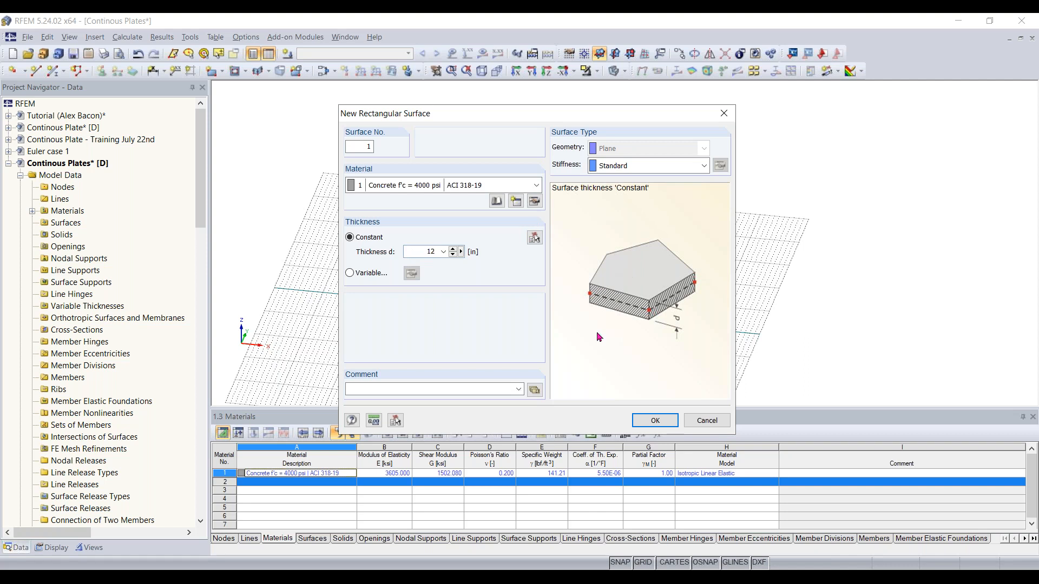
left_click(644, 420)
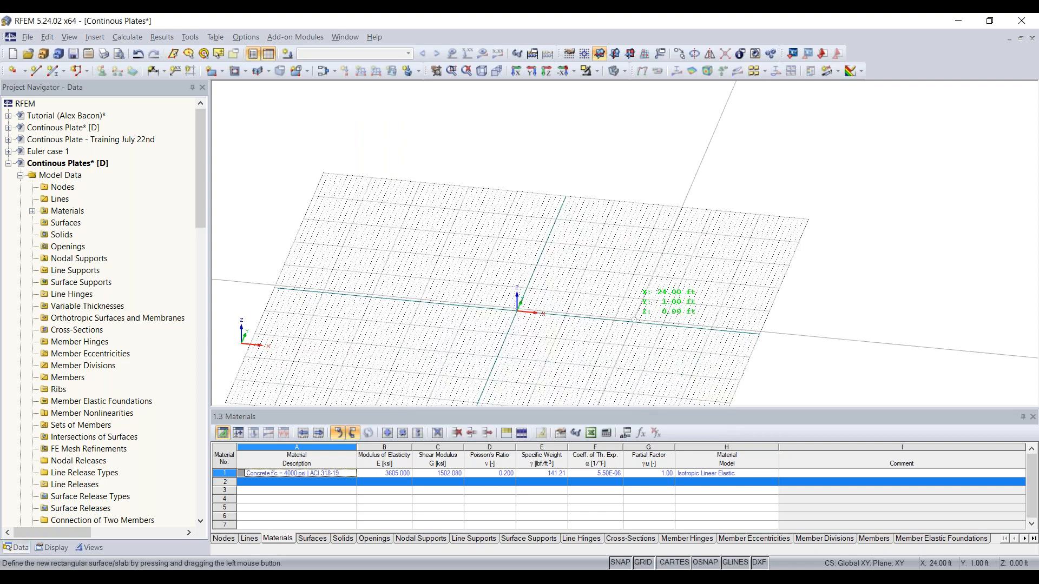
Draw the rectangular surface from the origin to the corner at X 32 ft, Y 16 ft
middle_click_drag(545, 301, 602, 249)
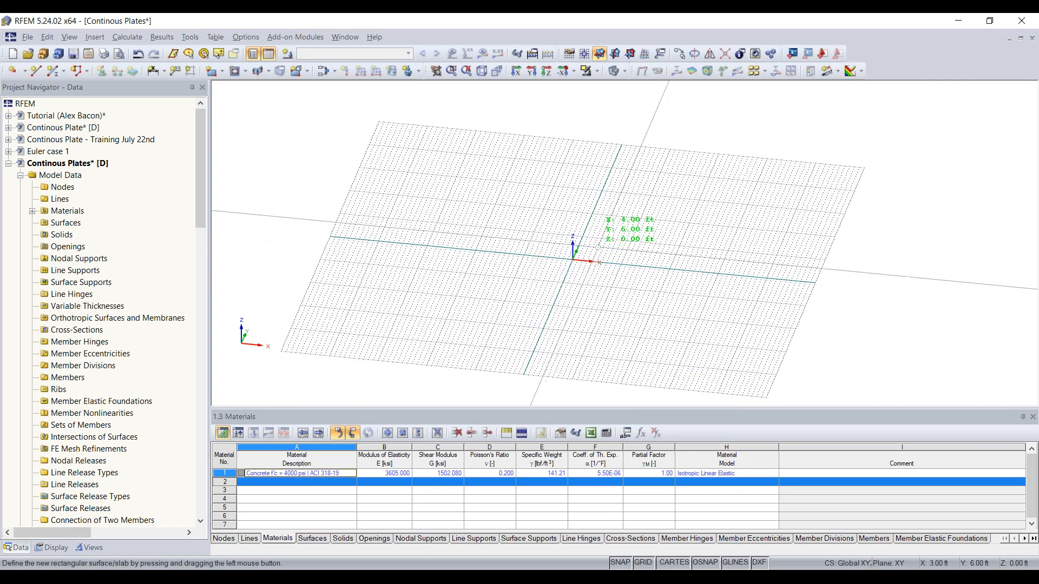
scroll(595, 240, "up", 3)
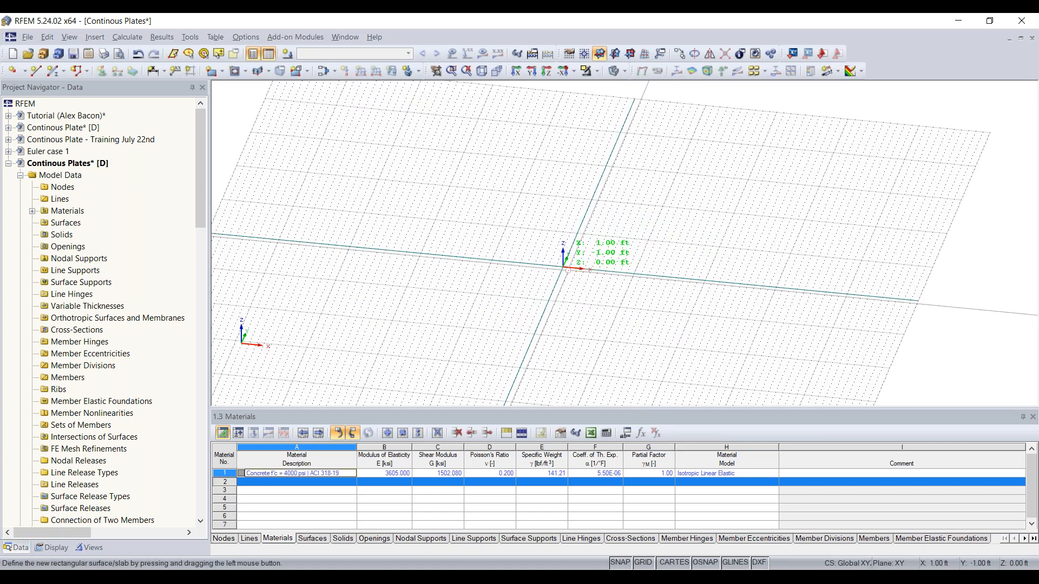
scroll(563, 268, "up", 1)
middle_click_drag(594, 265, 567, 312, "ctrl")
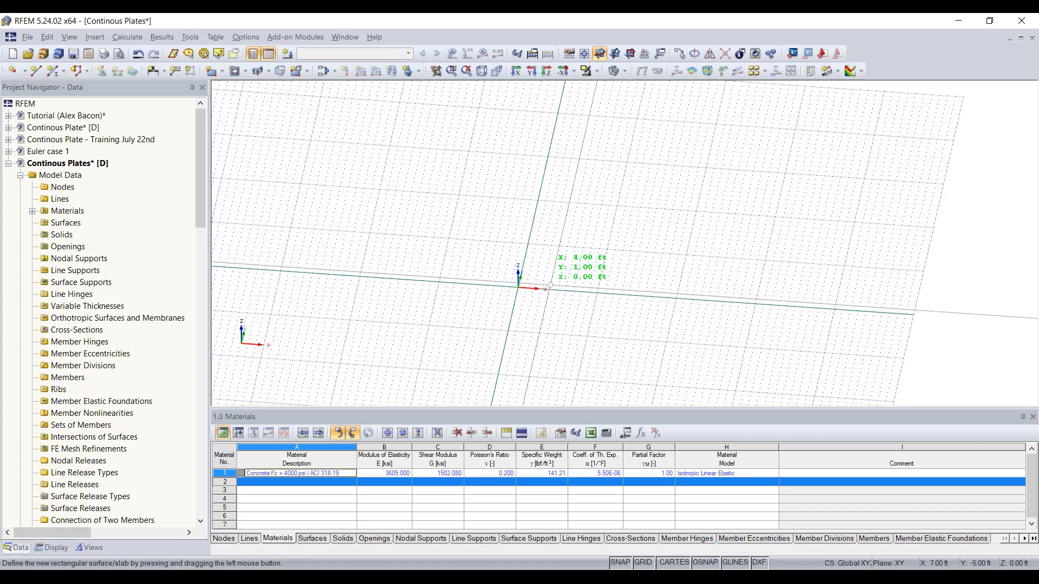
middle_click_drag(572, 263, 558, 288)
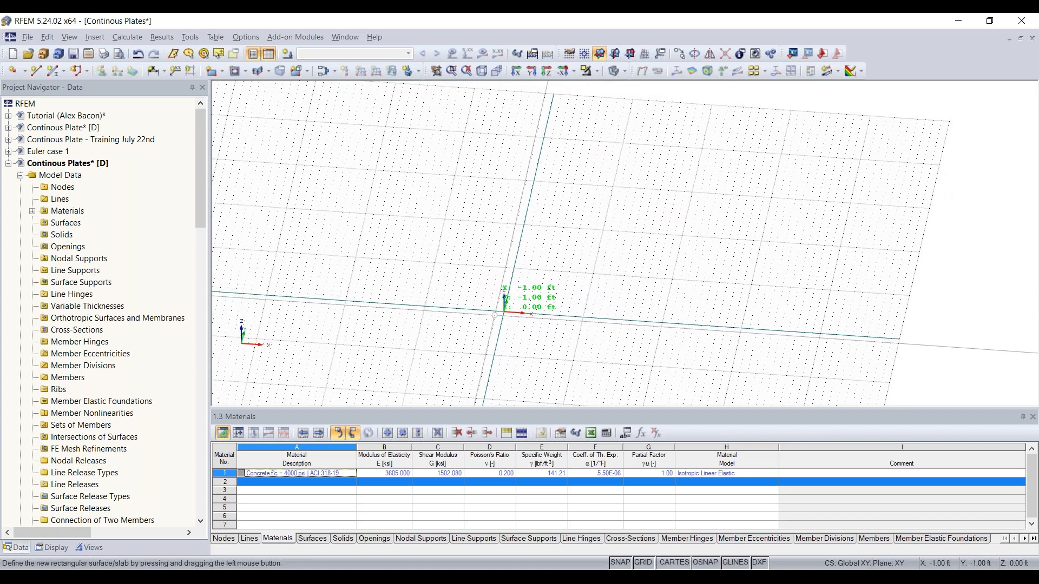
left_click(504, 312)
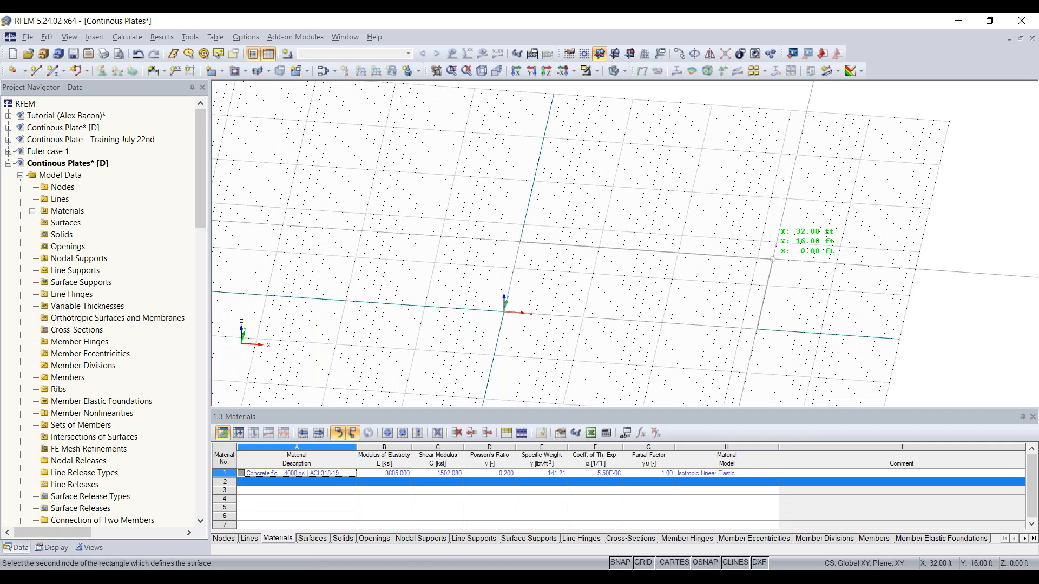
left_click(772, 260)
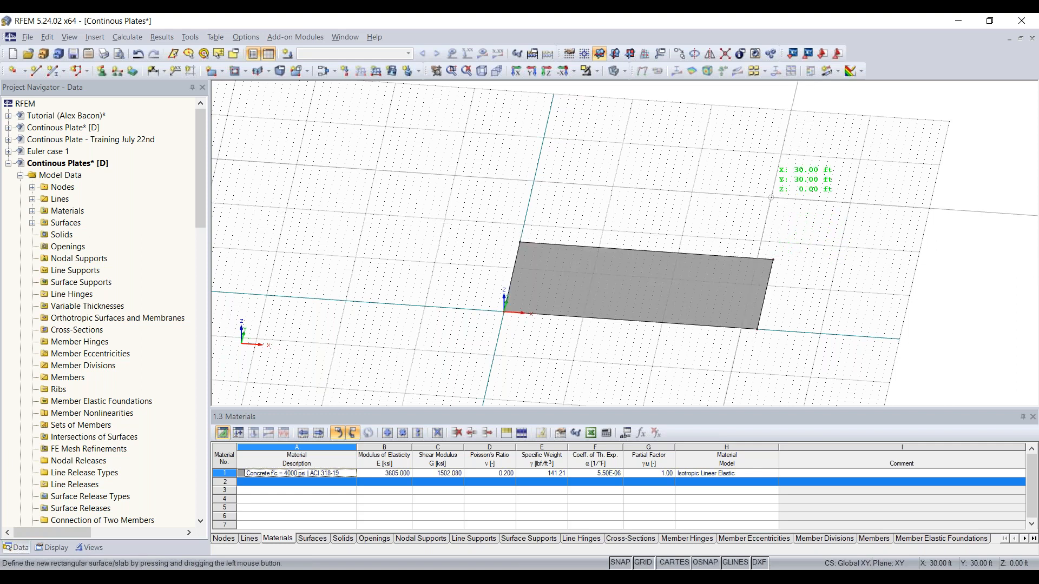
key("Escape")
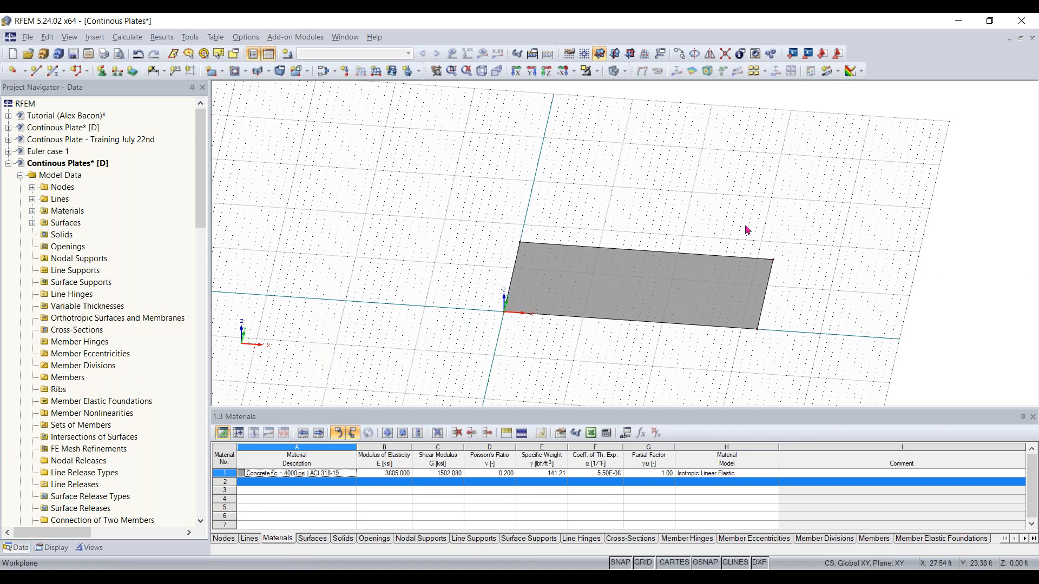
Select the plate and copy it once with a displacement of 22 ft in Y
middle_click_drag(828, 296, 796, 301, "ctrl")
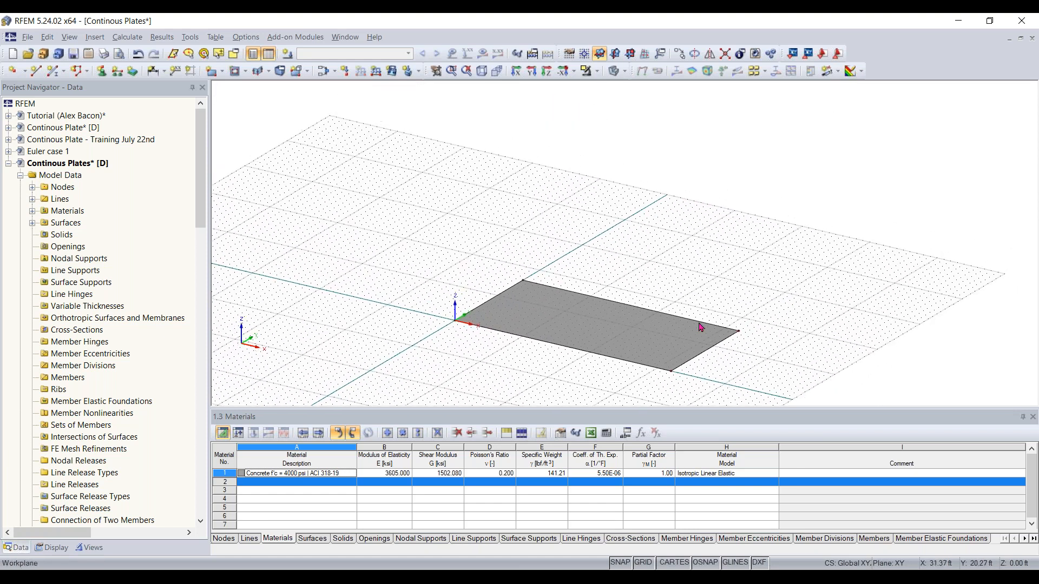
mouse_move(628, 375)
middle_mouse_down("ctrl")
mouse_move(626, 332)
mouse_move(628, 382)
middle_mouse_up("ctrl")
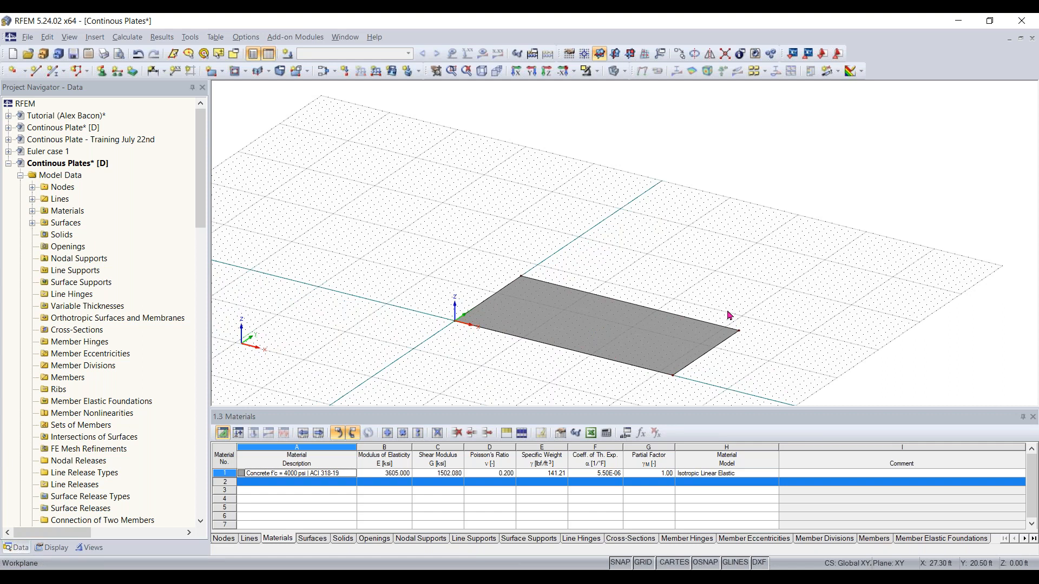
scroll(656, 246, "up", 2)
right_click(656, 246)
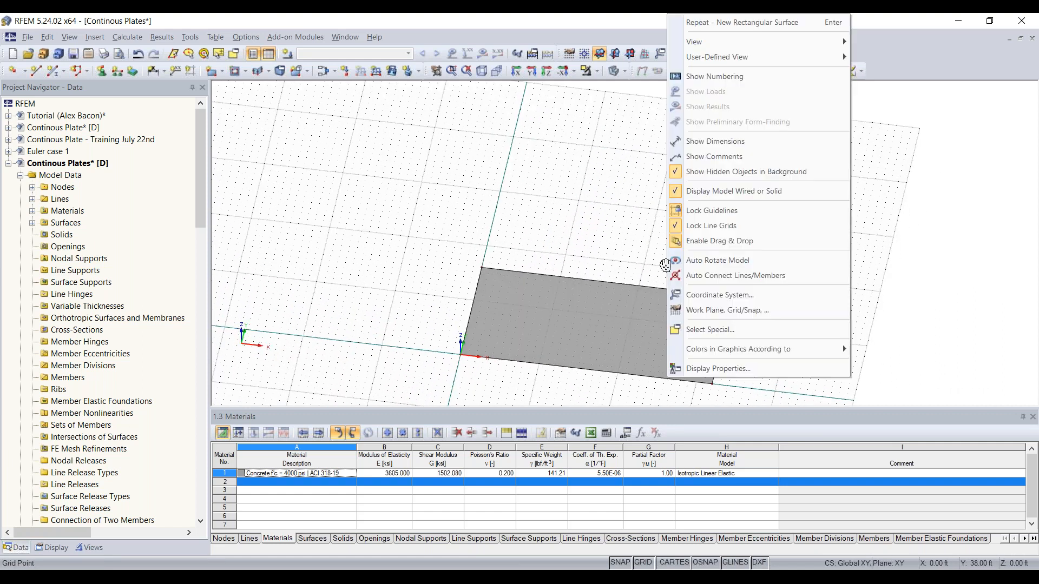
left_click(623, 233)
middle_click_drag(696, 247, 685, 213)
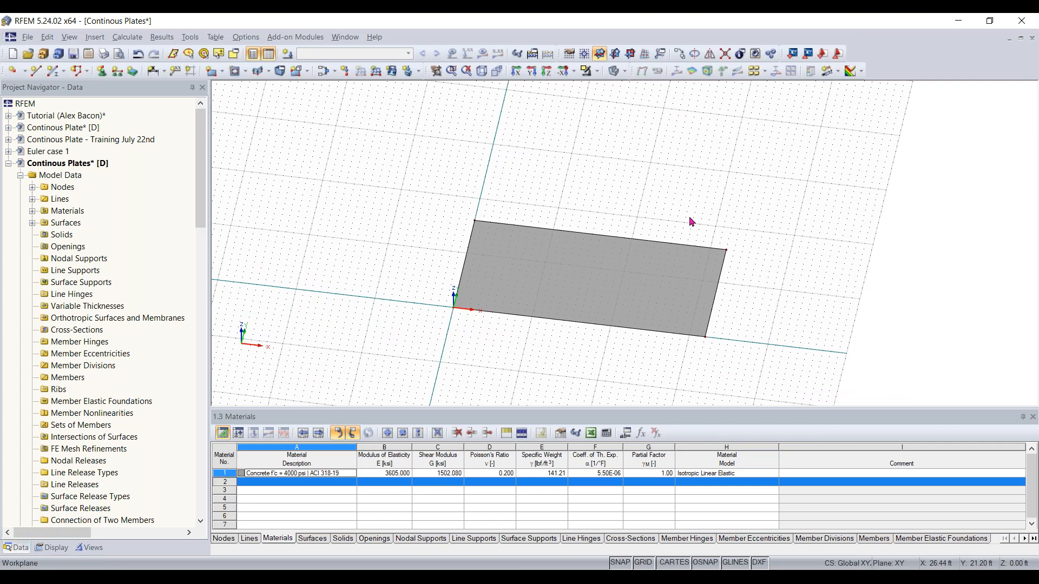
left_click_drag(795, 209, 383, 374)
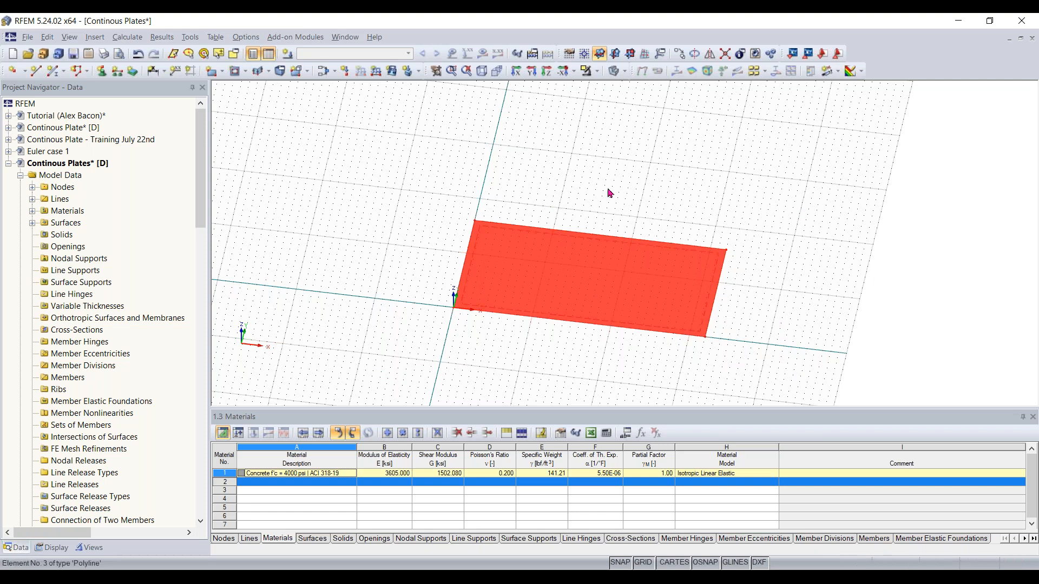
left_click(679, 53)
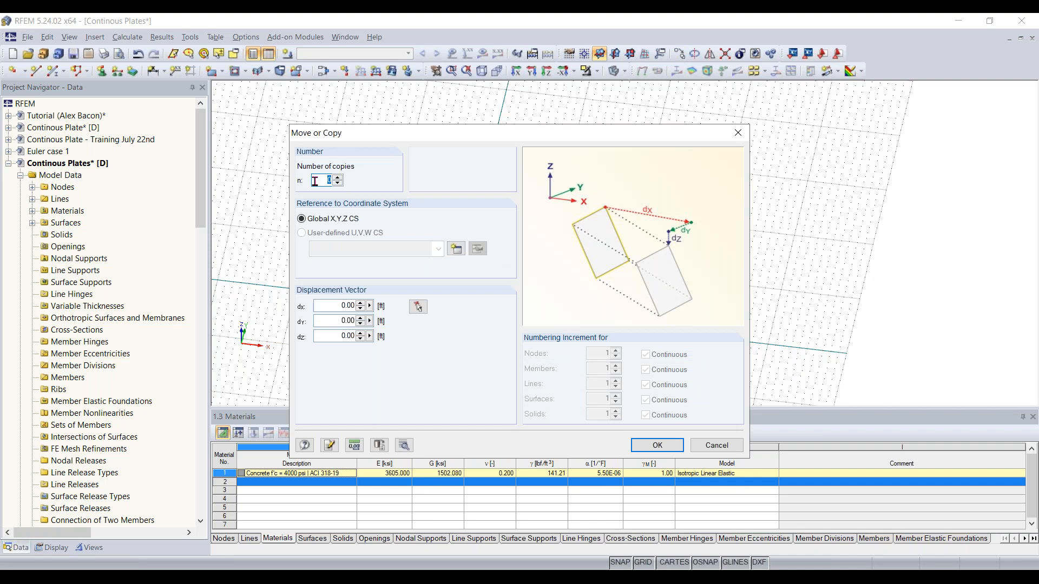
type("1")
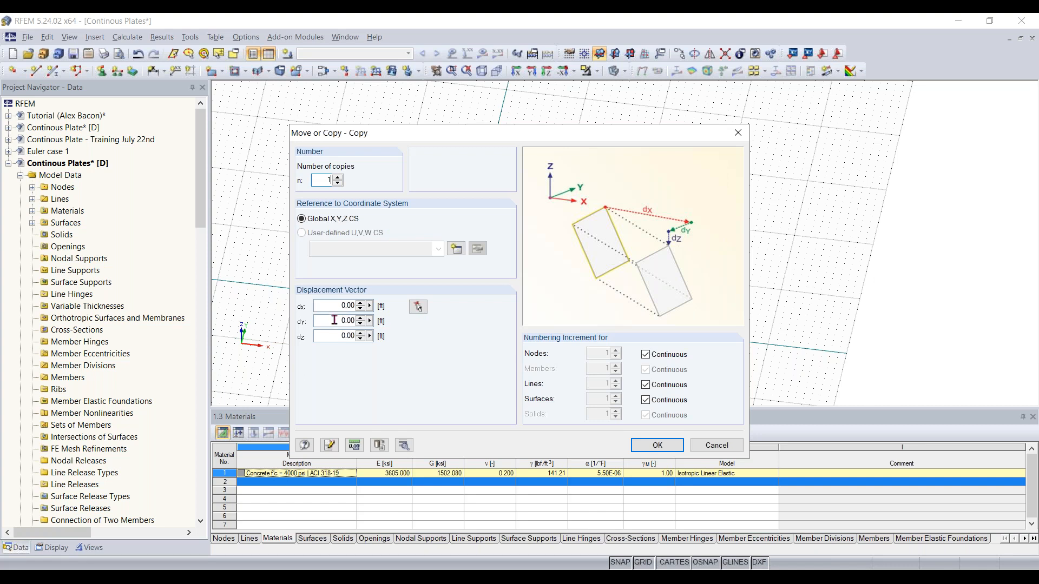
left_click(418, 307)
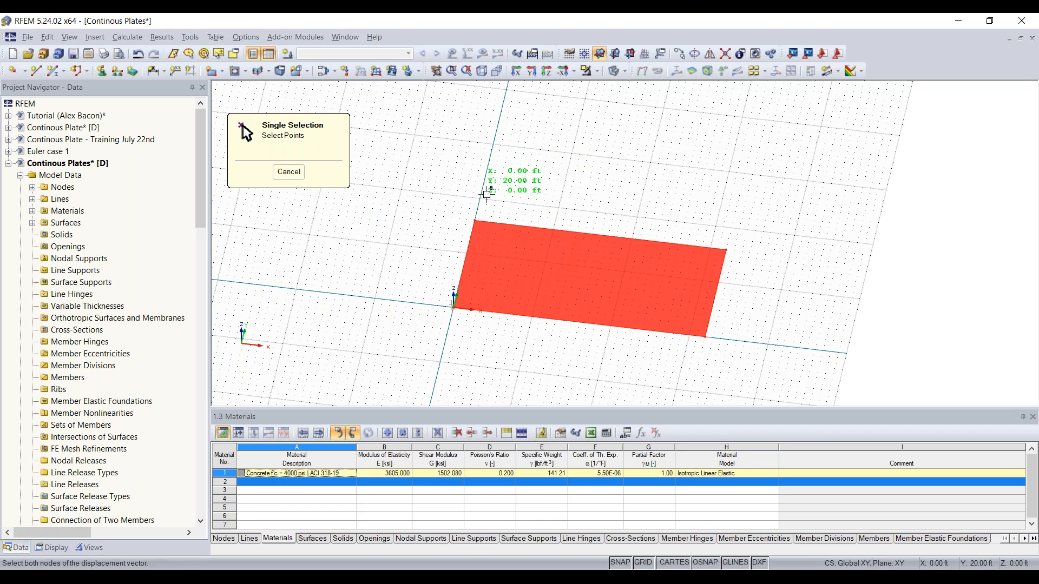
middle_click_drag(539, 155, 537, 197)
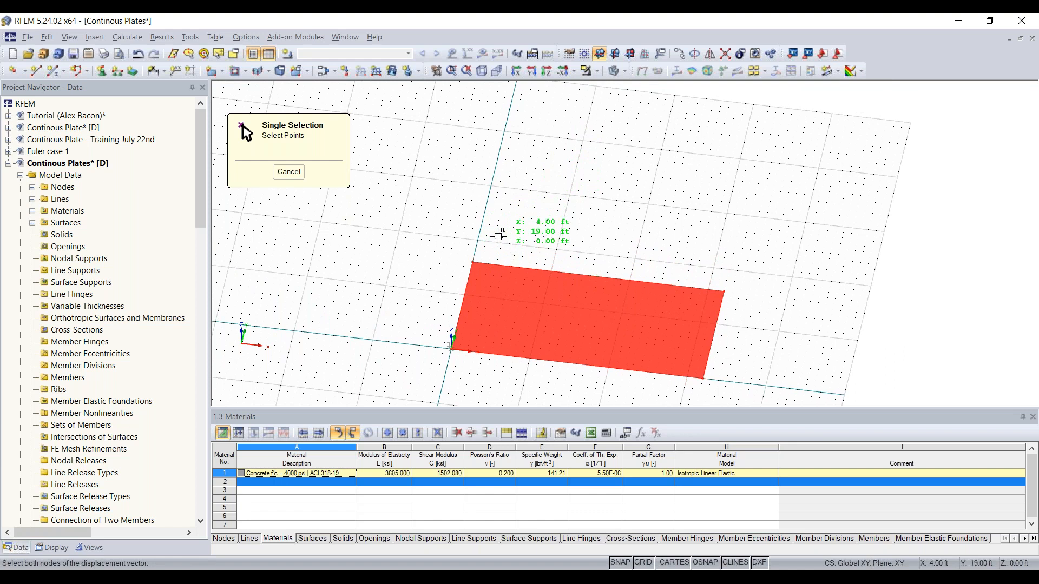
left_click(479, 227)
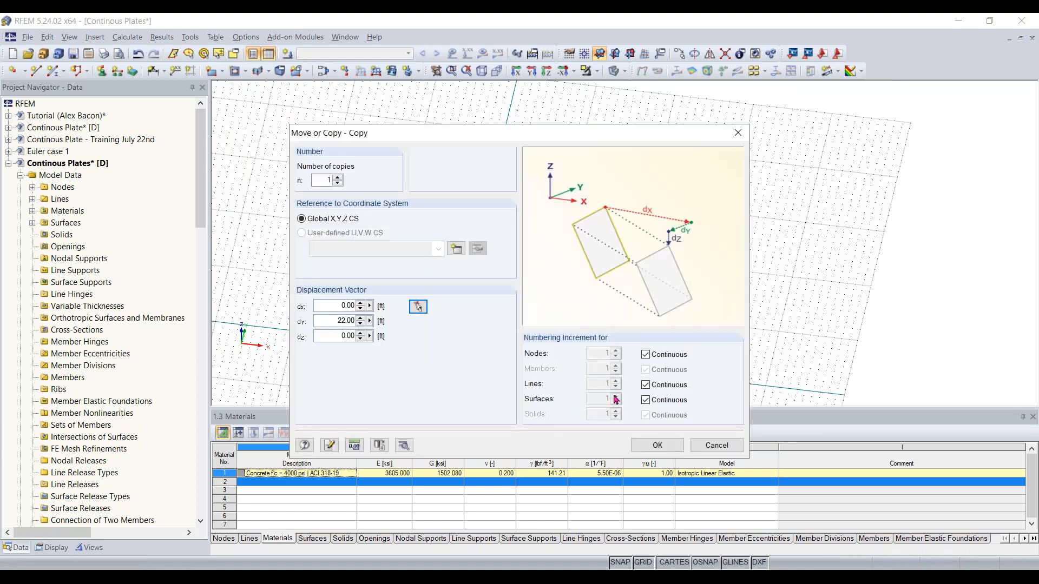
left_click(669, 443)
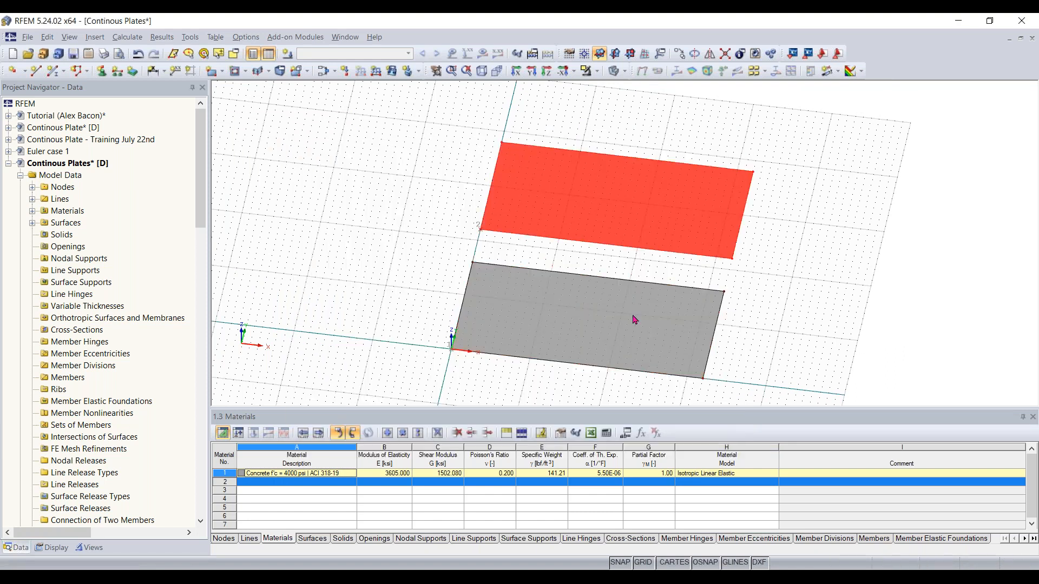
left_click(550, 250)
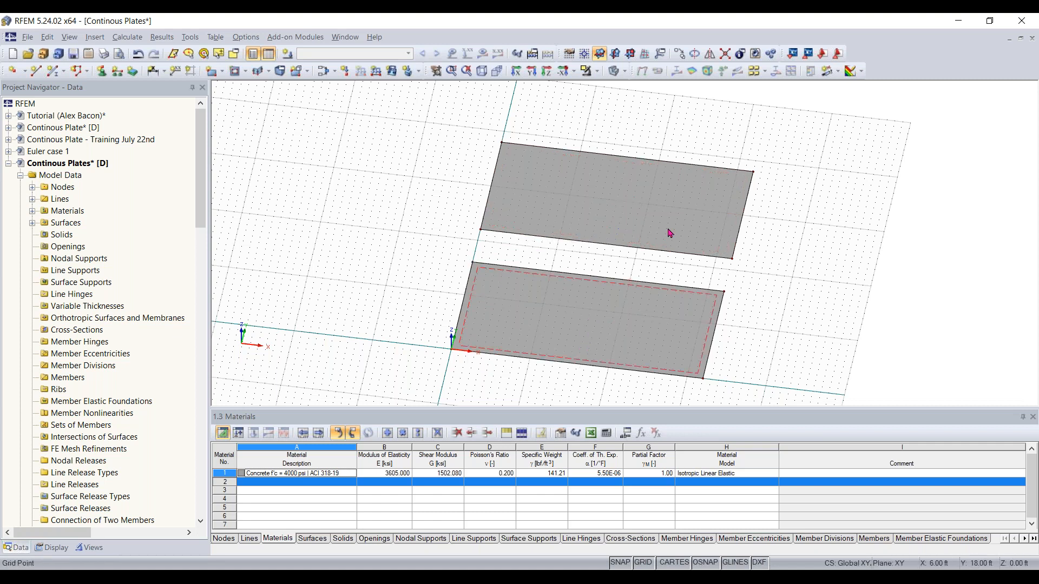
Select the copied plate and drag-copy it from its corner node to place a third plate further along Y
right_click_drag(779, 277, 720, 260)
middle_click_drag(707, 181, 679, 203)
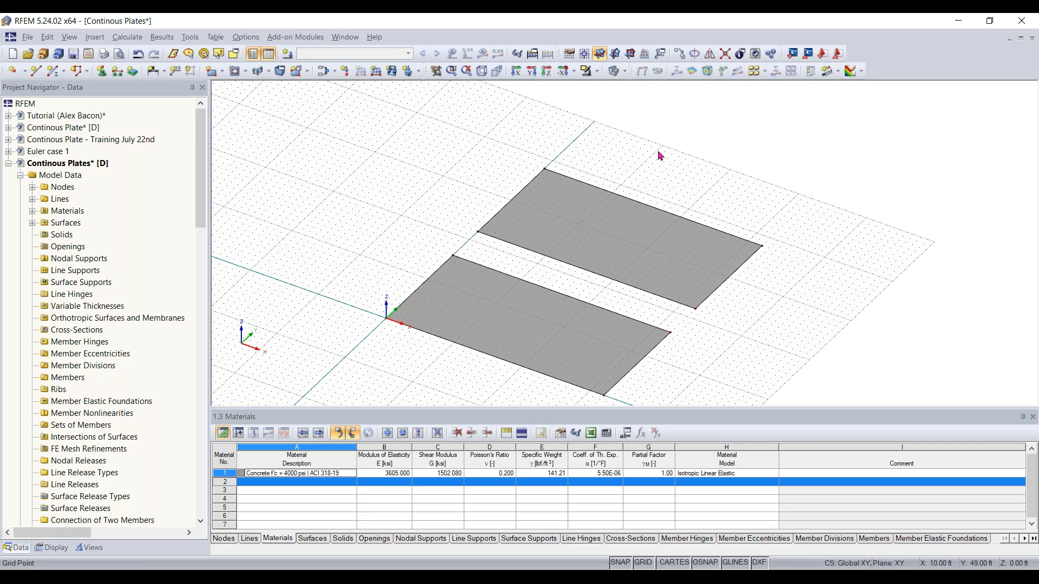
left_click(623, 234)
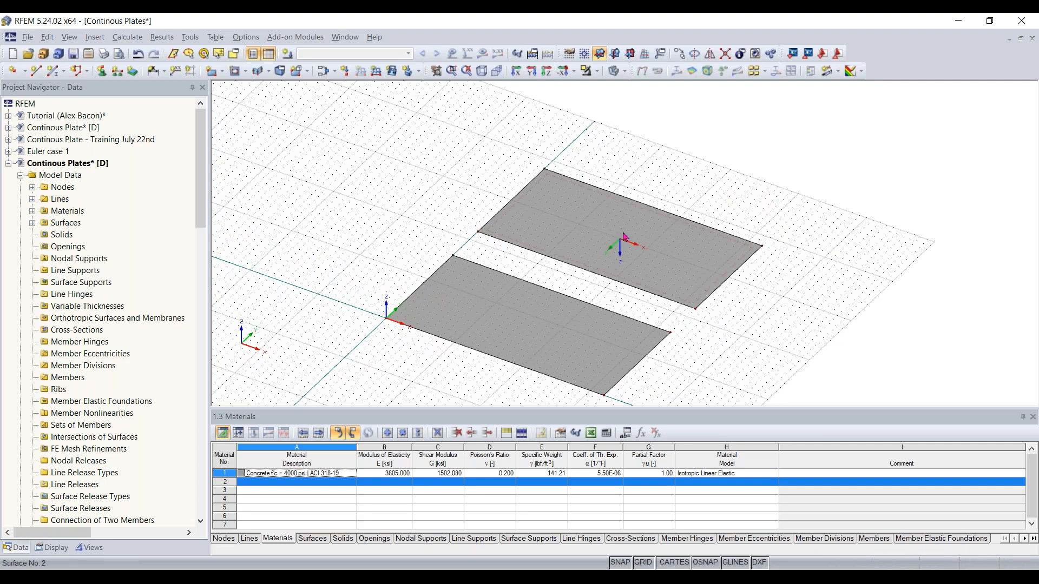
left_click(523, 258)
scroll(519, 262, "up", 1)
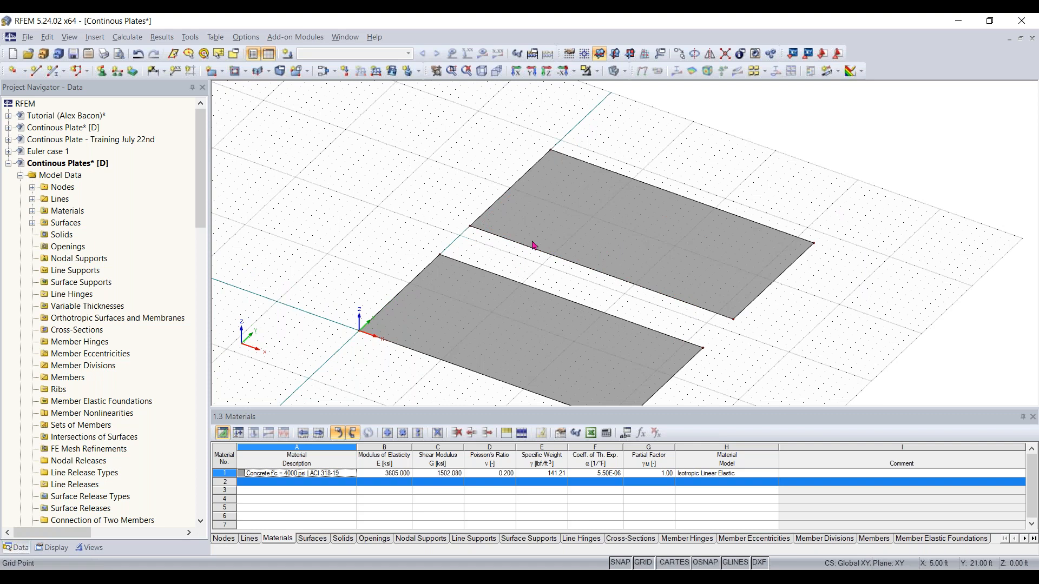
middle_click_drag(573, 278, 652, 320, "ctrl")
scroll(818, 264, "down", 1)
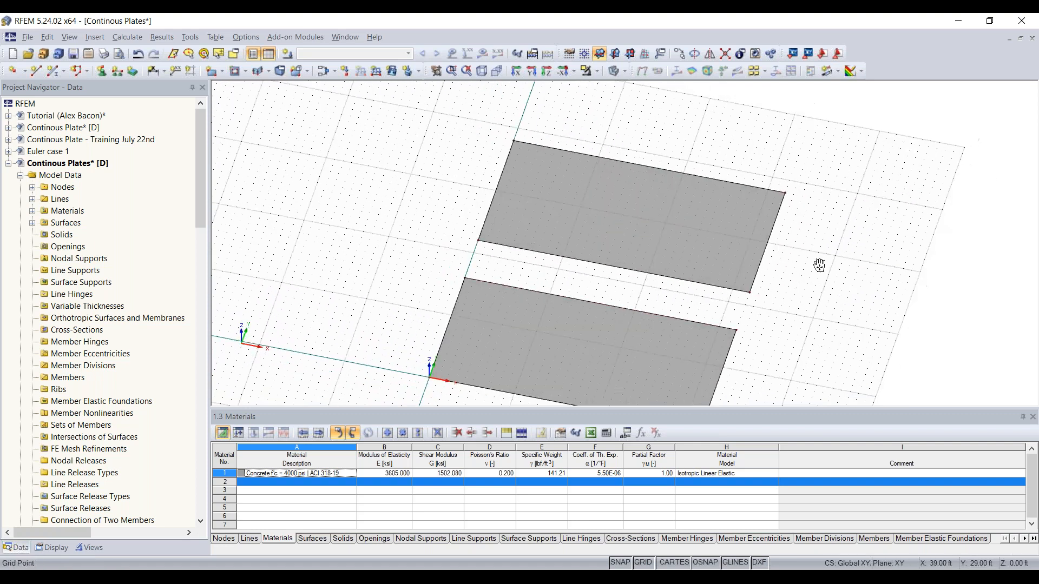
middle_click_drag(818, 264, 813, 273)
middle_click_drag(552, 305, 606, 315, "ctrl")
right_click(606, 315)
left_click(859, 102)
left_click_drag(779, 133, 427, 307)
middle_click_drag(845, 261, 714, 146, "ctrl")
right_click(714, 146)
middle_click_drag(668, 178, 625, 198)
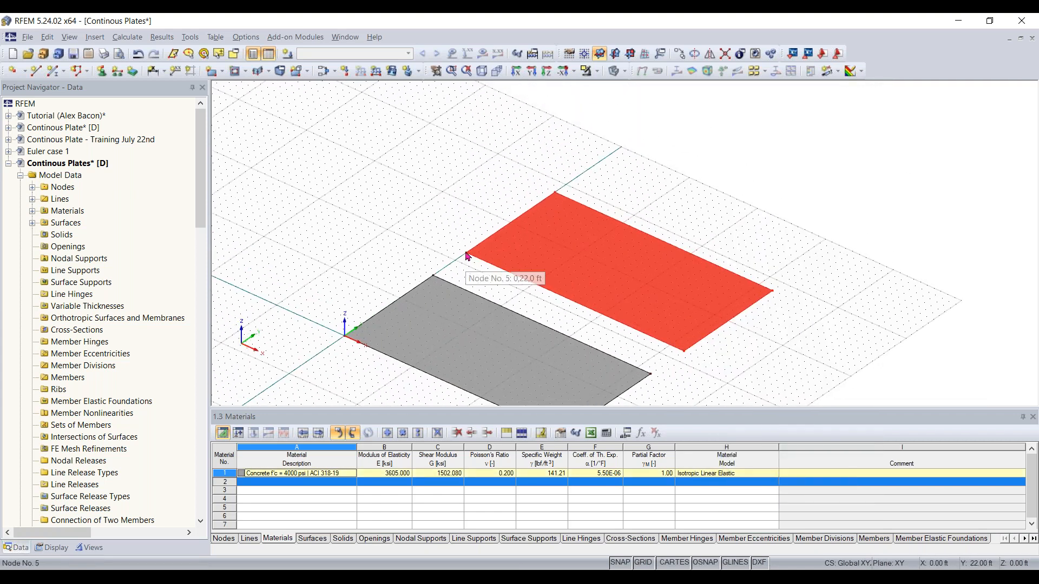
left_click_drag(467, 255, 584, 178, "ctrl")
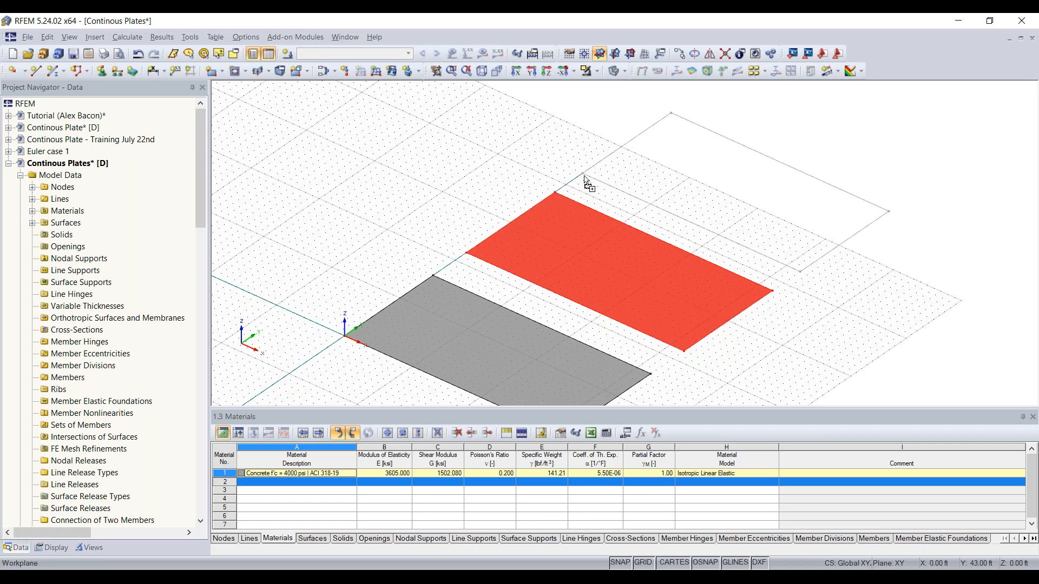
left_click_drag(584, 177, 587, 179, "ctrl")
left_click(800, 355)
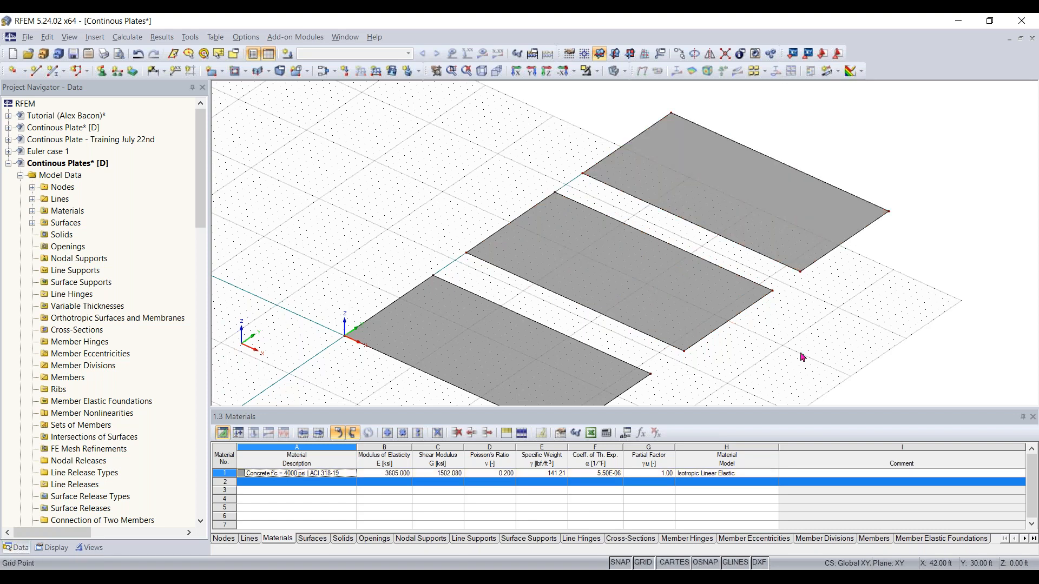
Select all three plates and move them 22 ft in negative Y so the middle plate's corner sits at the origin
scroll(793, 323, "down", 1)
middle_click_drag(793, 323, 644, 218, "ctrl")
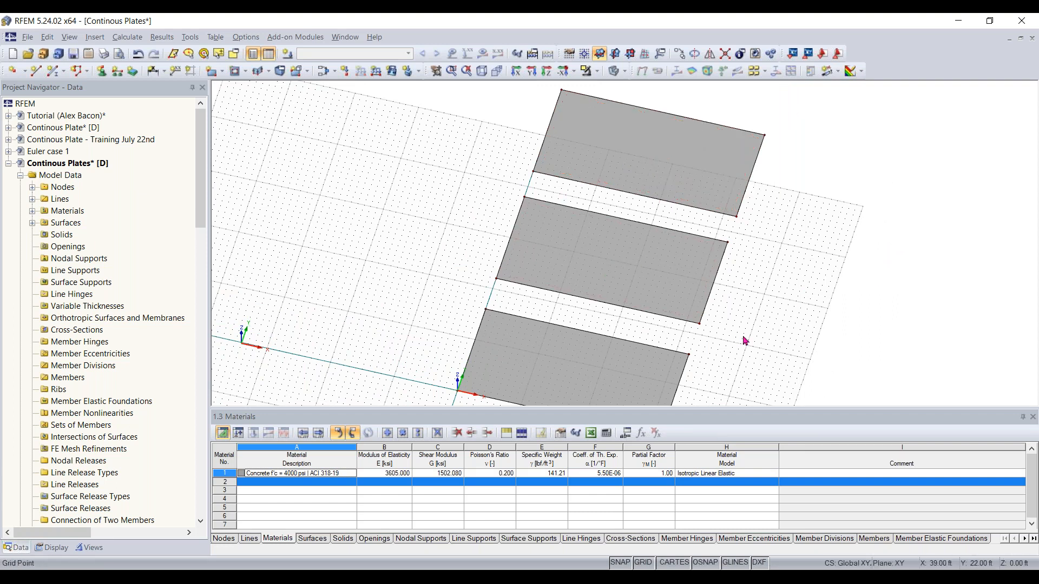
middle_click_drag(748, 352, 659, 283, "ctrl")
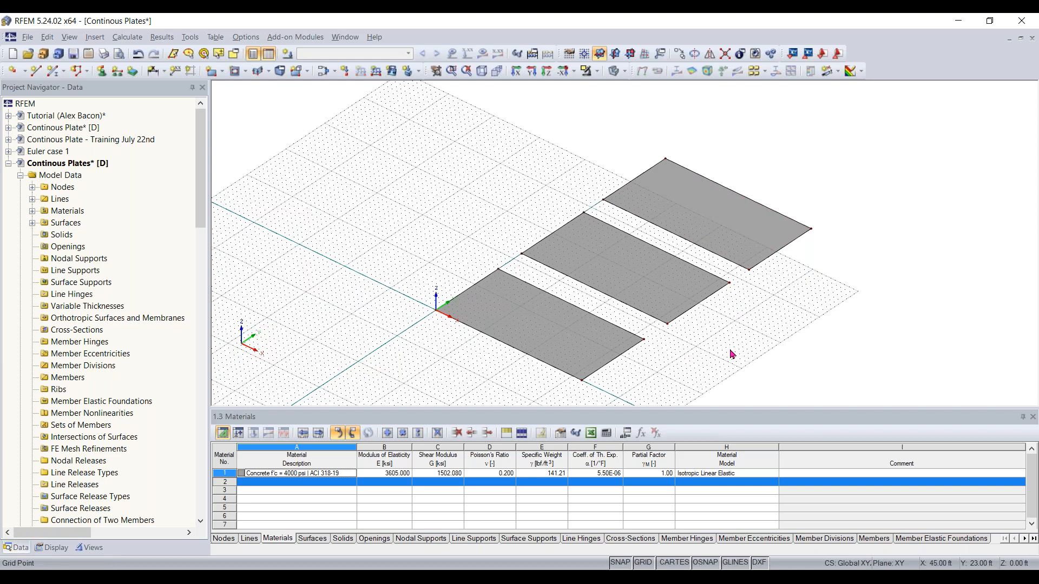
middle_click_drag(723, 362, 820, 371, "ctrl")
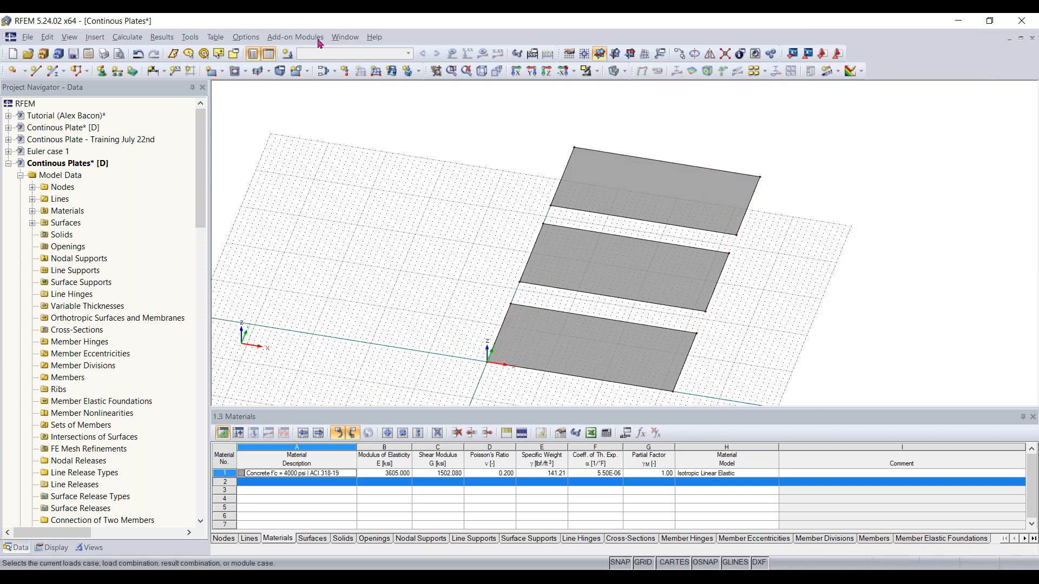
left_click(271, 54)
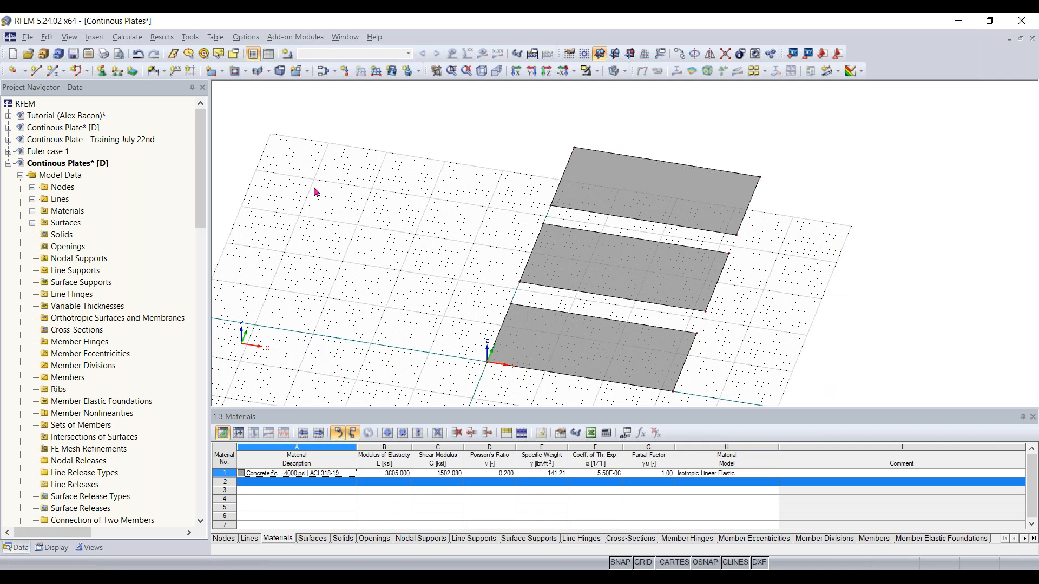
middle_click_drag(452, 362, 786, 209)
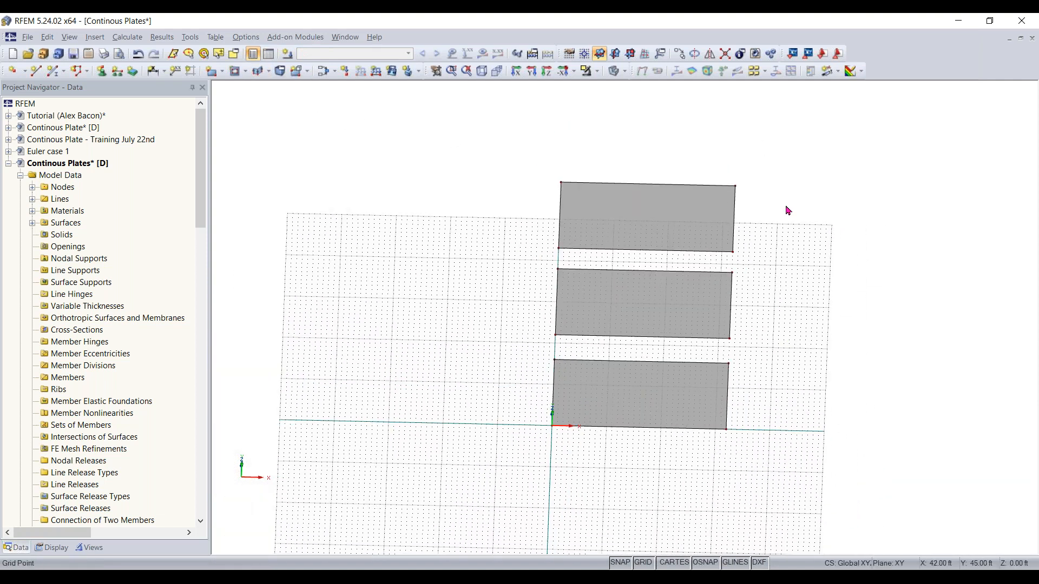
left_click_drag(799, 149, 512, 493)
middle_click_drag(549, 463, 543, 339, "ctrl")
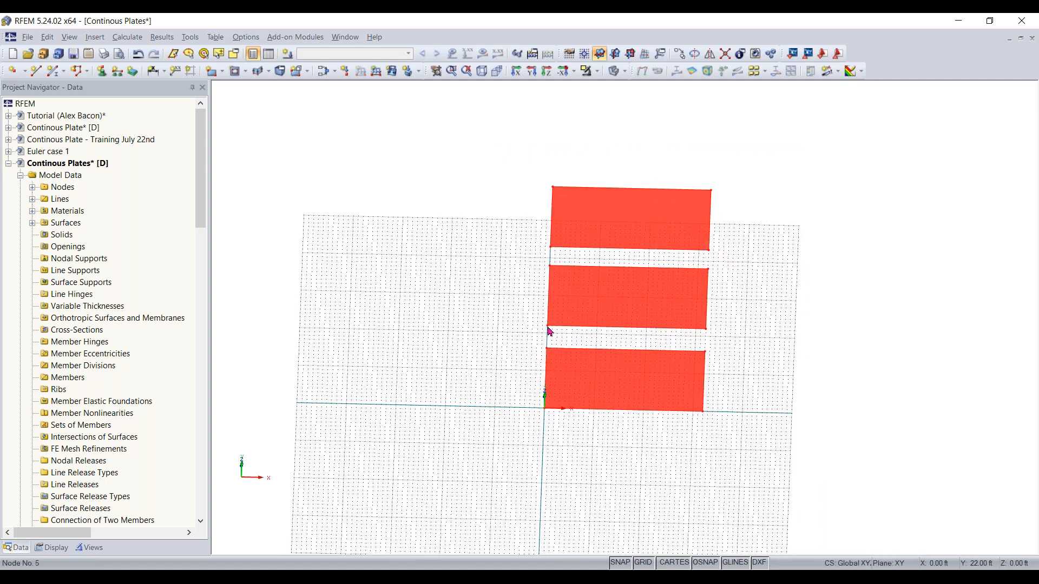
left_click_drag(548, 331, 544, 409)
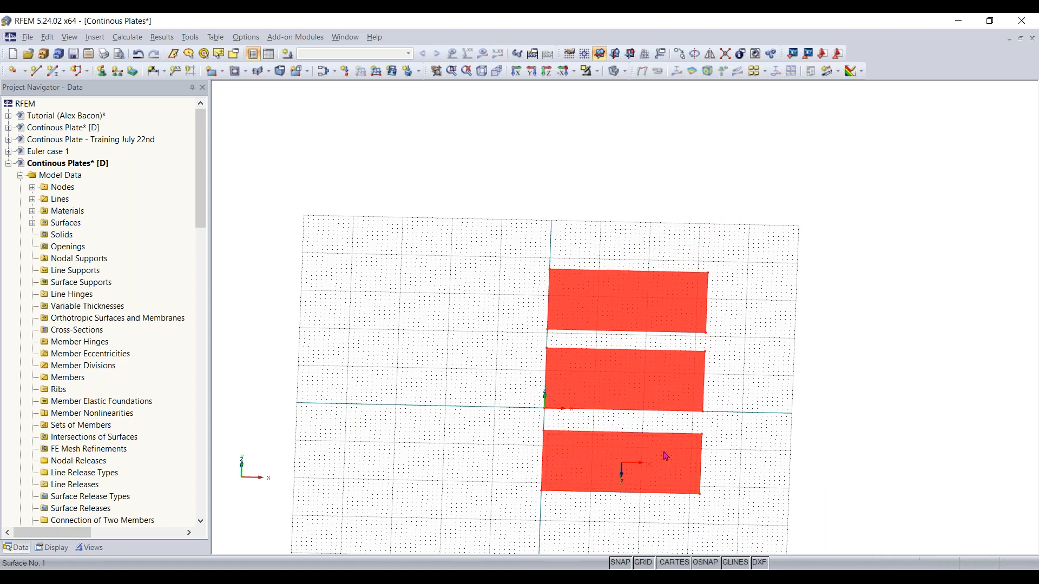
left_click(797, 445)
middle_click_drag(797, 446, 717, 396, "ctrl")
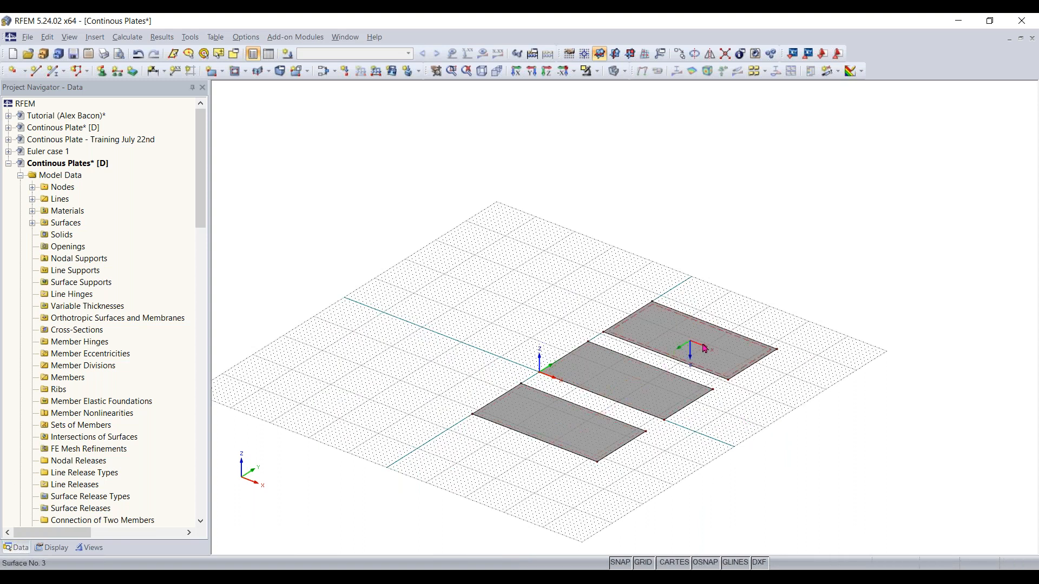
scroll(757, 416, "up", 4)
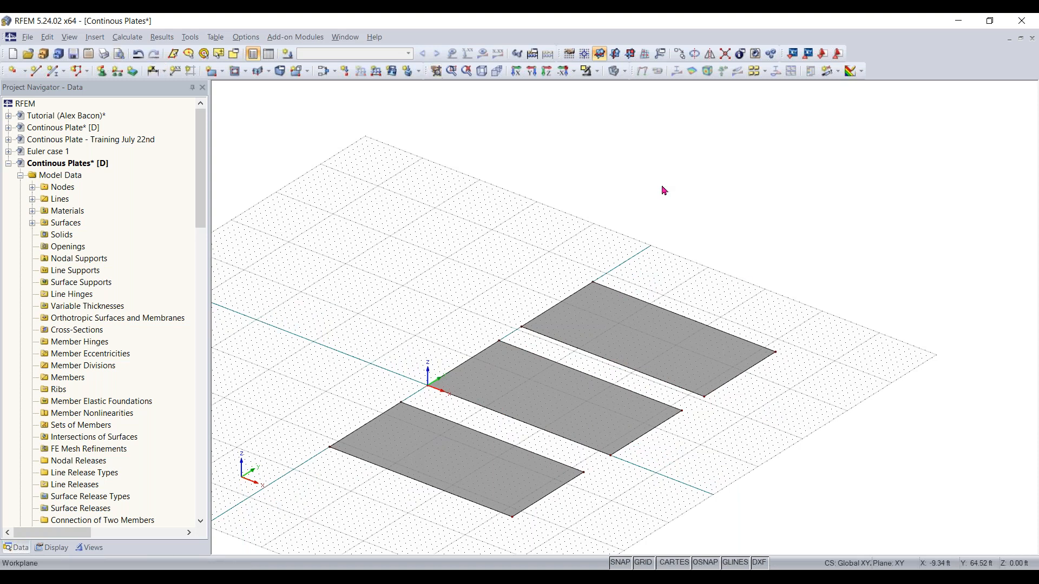
left_click(93, 37)
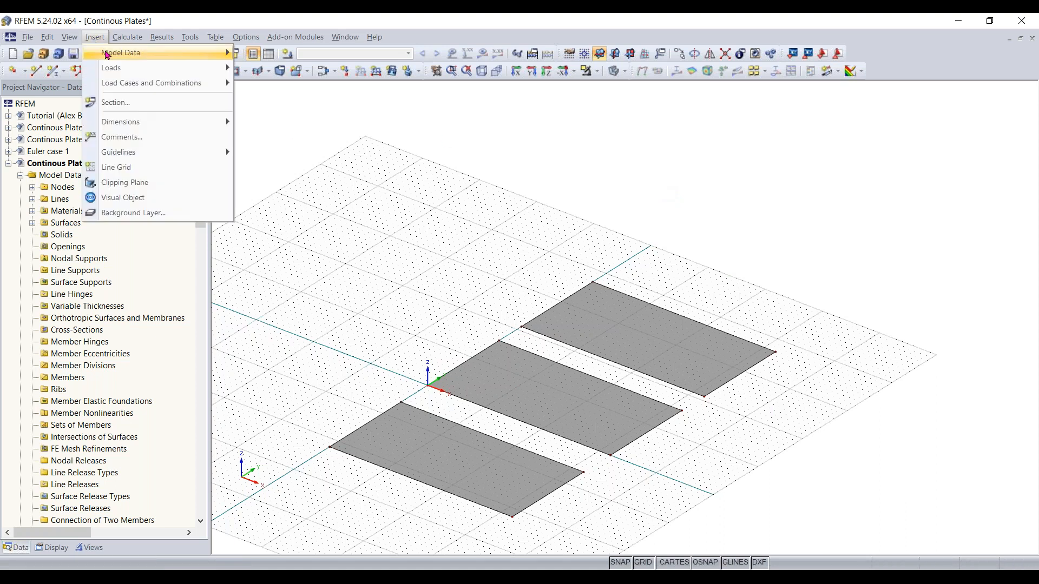
mouse_move(141, 52)
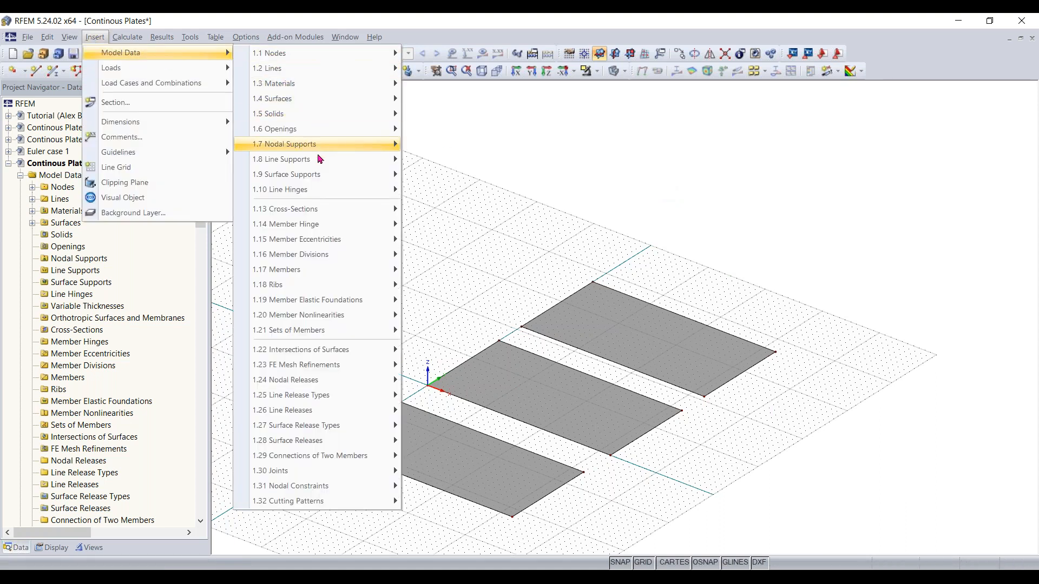
mouse_move(319, 277)
mouse_move(485, 279)
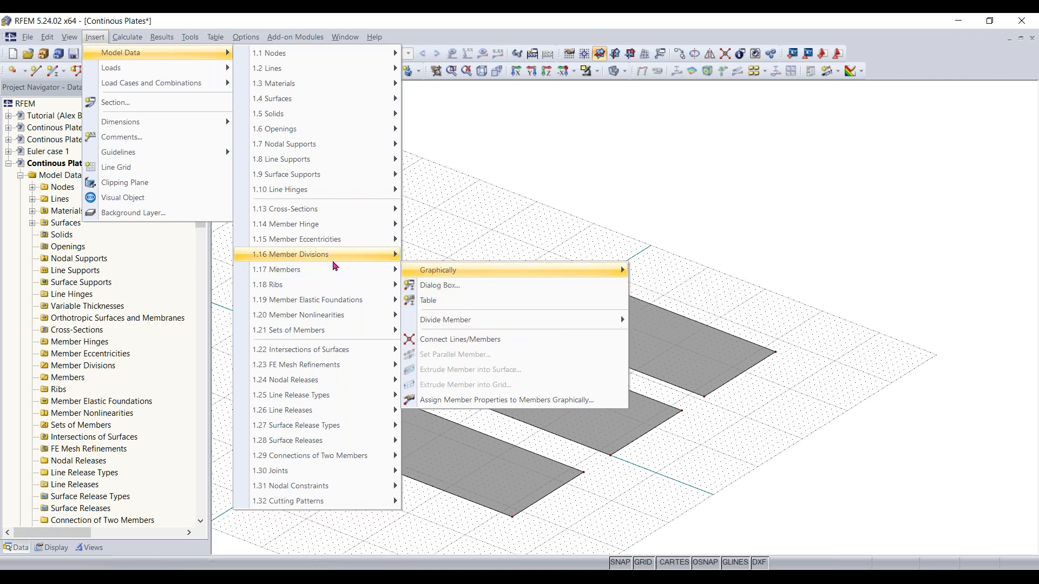
left_click(456, 228)
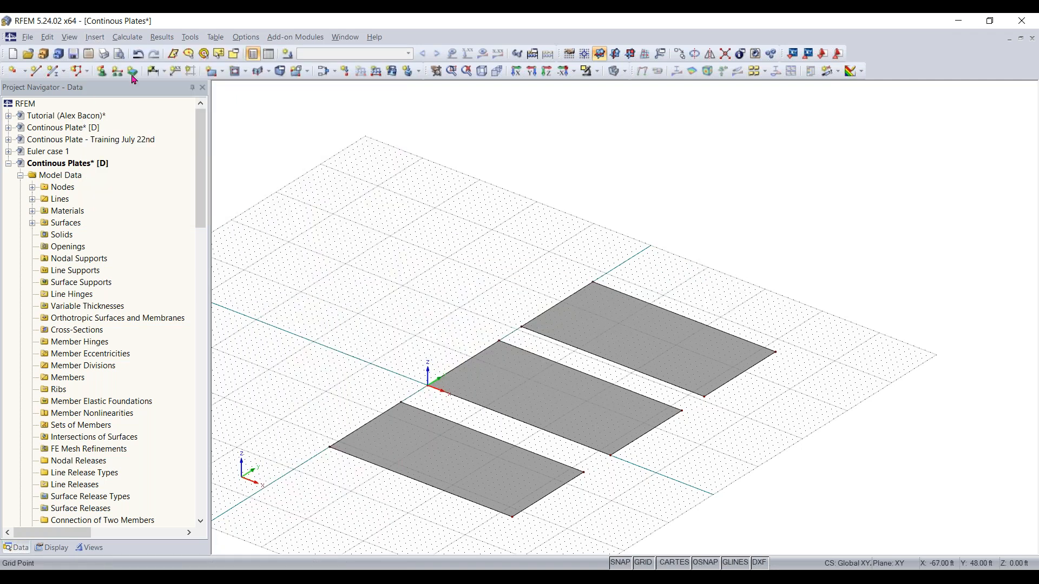
Start a new single member and give it a new Rectangle 40/12 concrete cross-section, 40 in wide and 12 in high
left_click(55, 77)
scroll(74, 153, "down", 2)
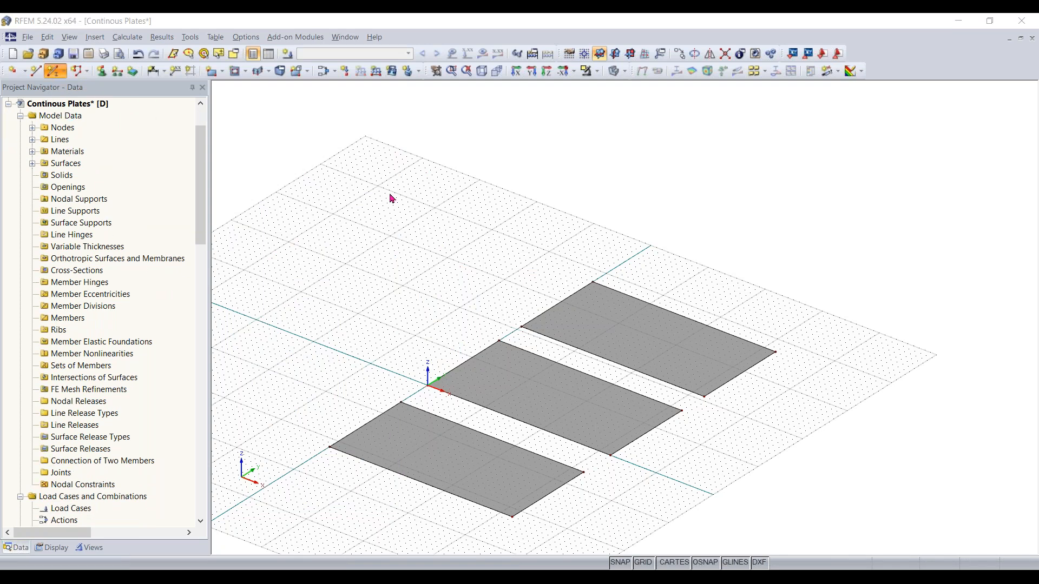
left_click_drag(424, 125, 454, 117)
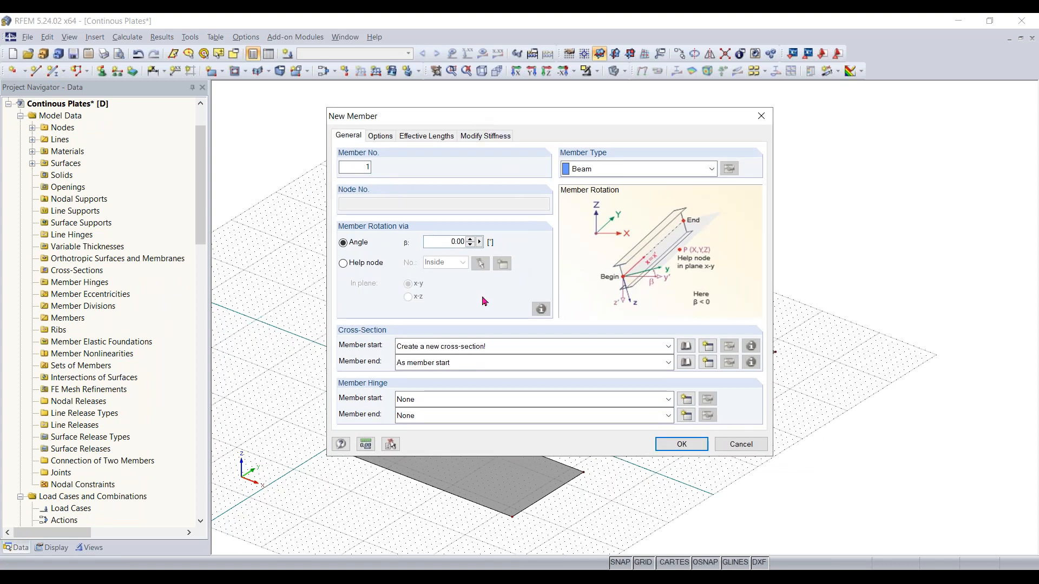
double_click(364, 166)
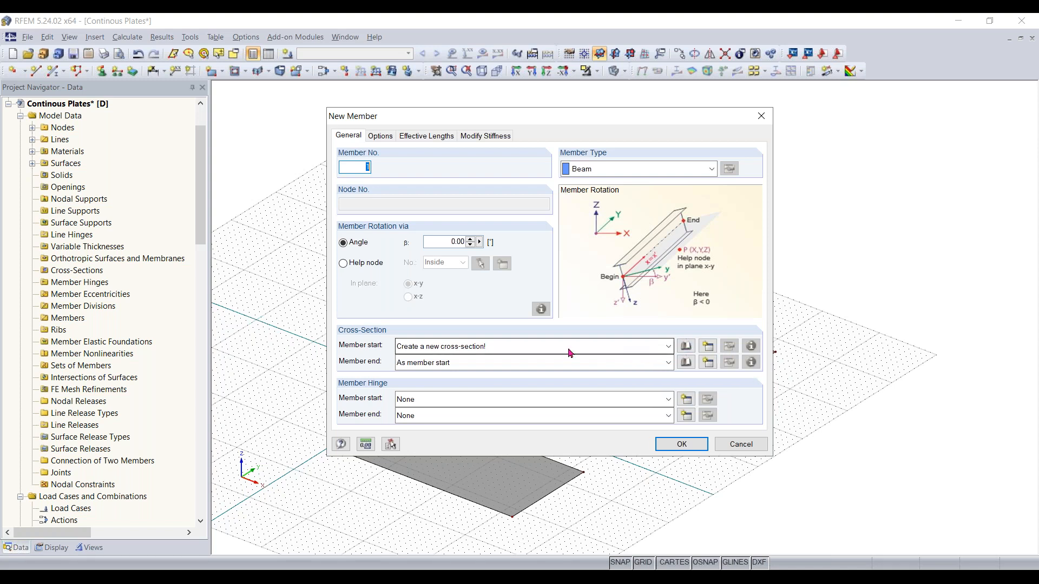
left_click(685, 346)
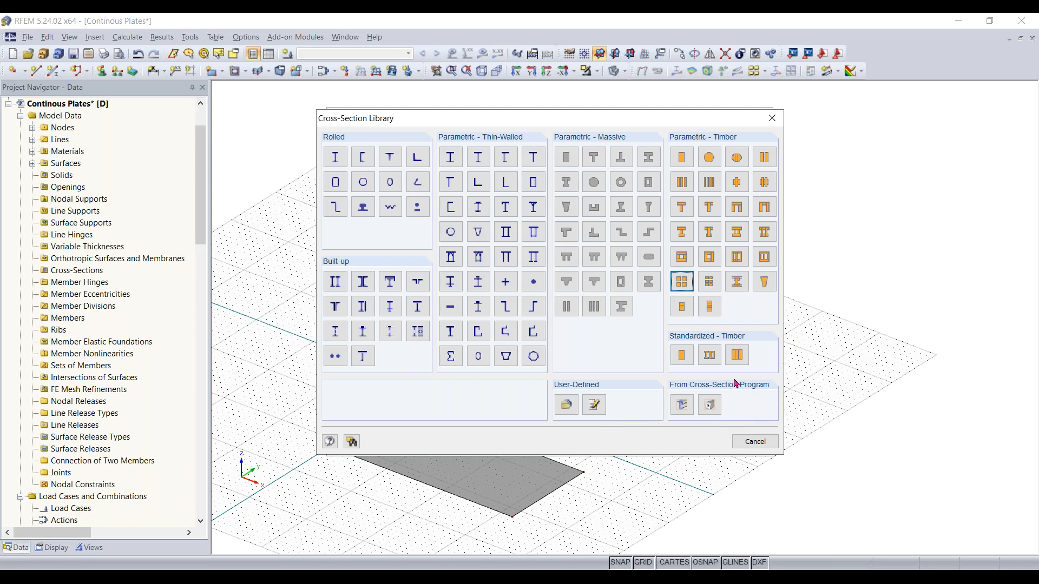
left_click(566, 164)
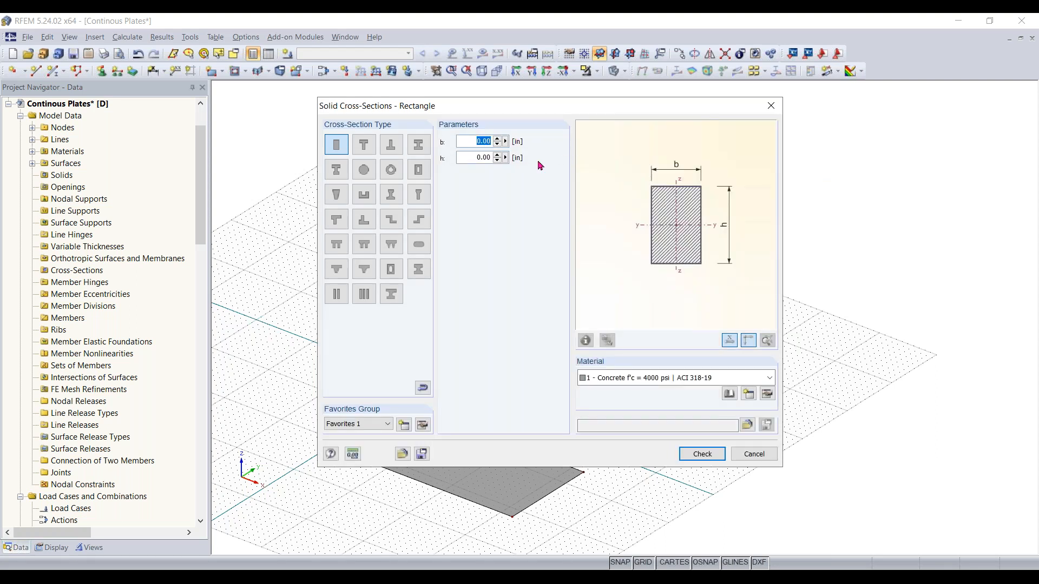
type("40")
key("Tab")
type("1")
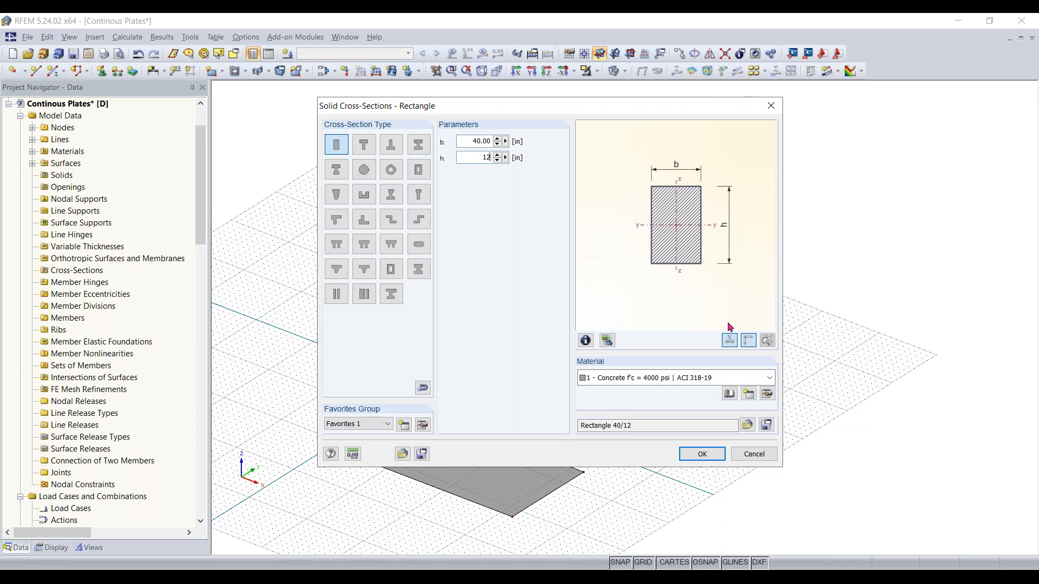
left_click(701, 455)
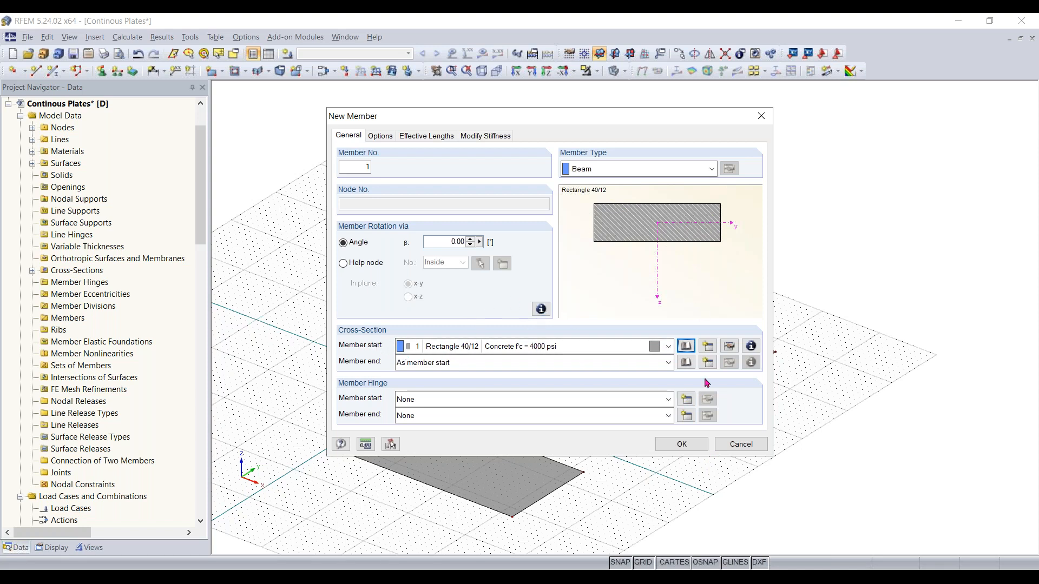
left_click(681, 444)
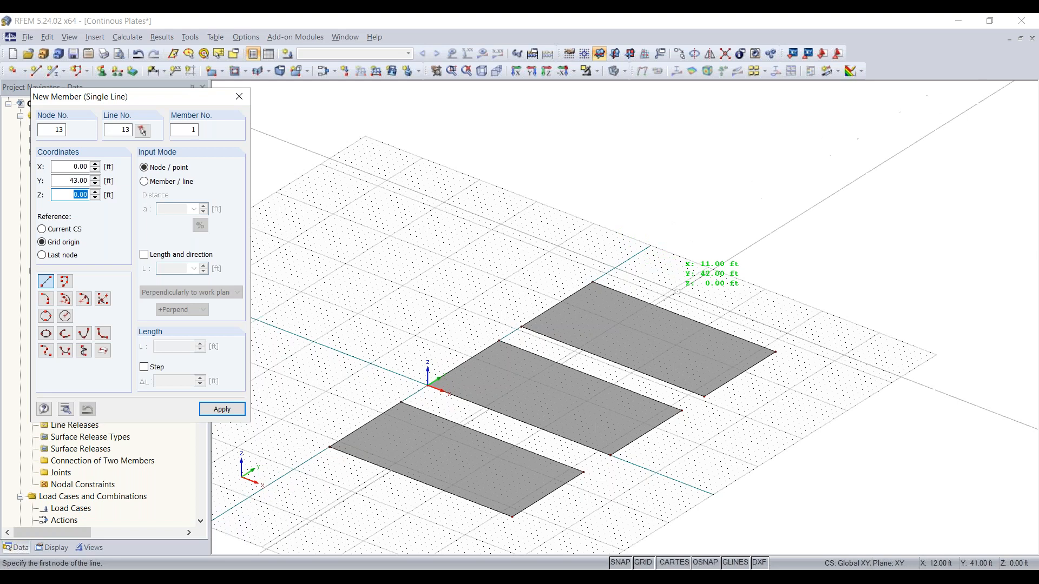
Draw the beam member along X just beyond the far plate, ending at X 32 ft, Y 42 ft
scroll(653, 286, "up", 3)
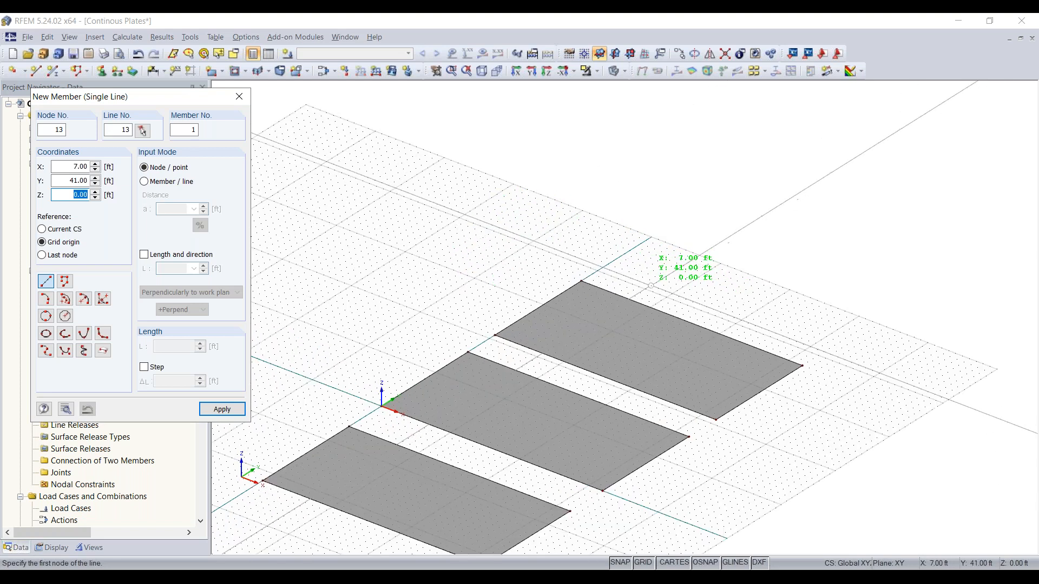
middle_click_drag(665, 298, 634, 306)
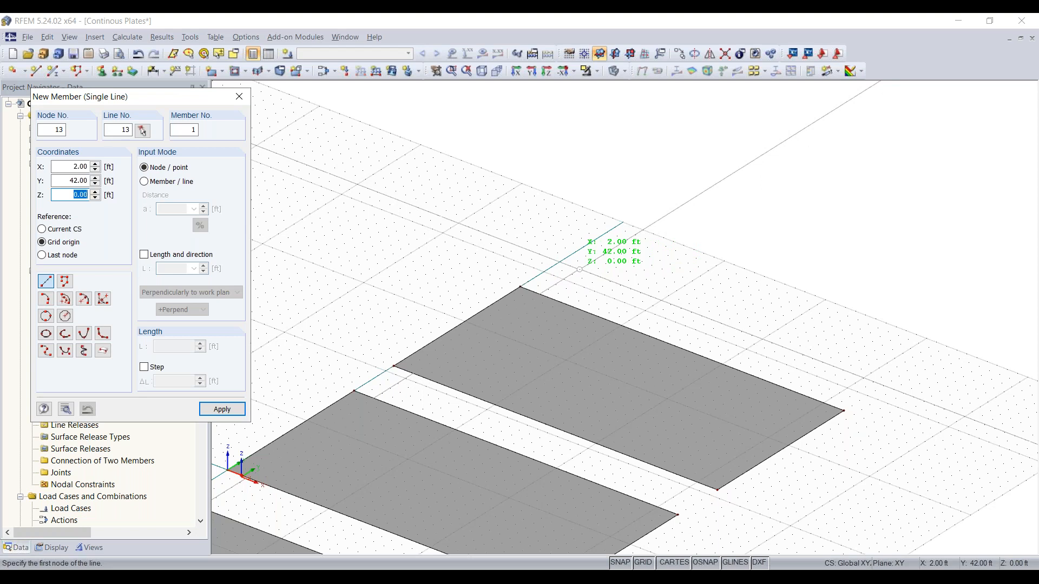
scroll(578, 269, "up", 1)
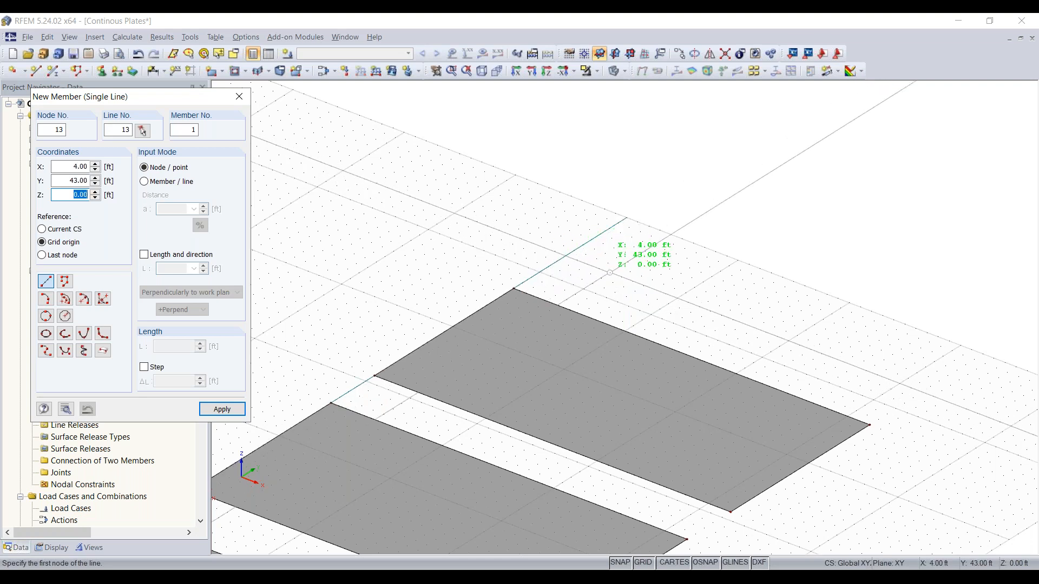
left_click(557, 260)
middle_click_drag(730, 342, 574, 318)
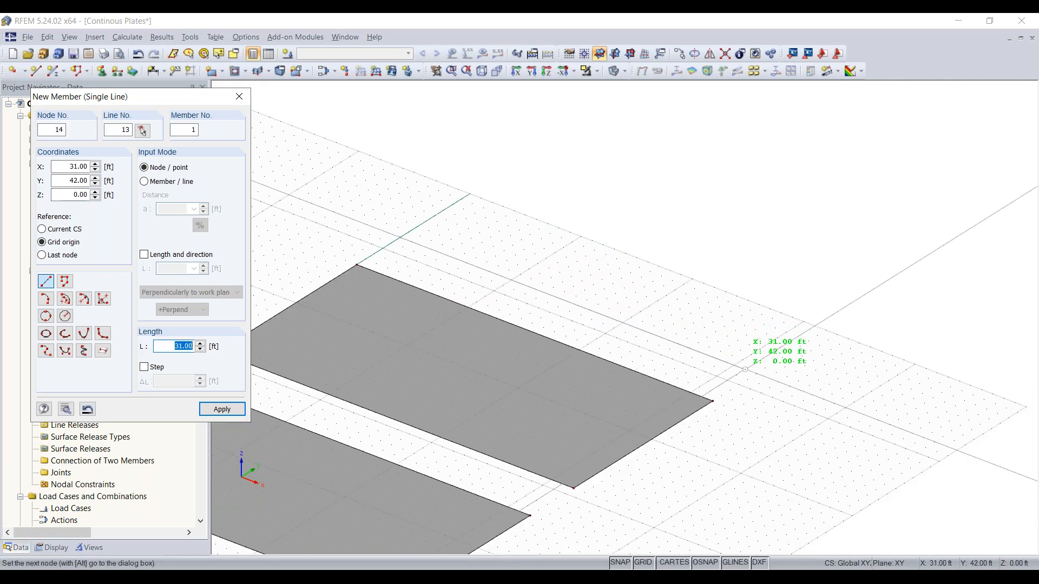
middle_click_drag(763, 370, 878, 349)
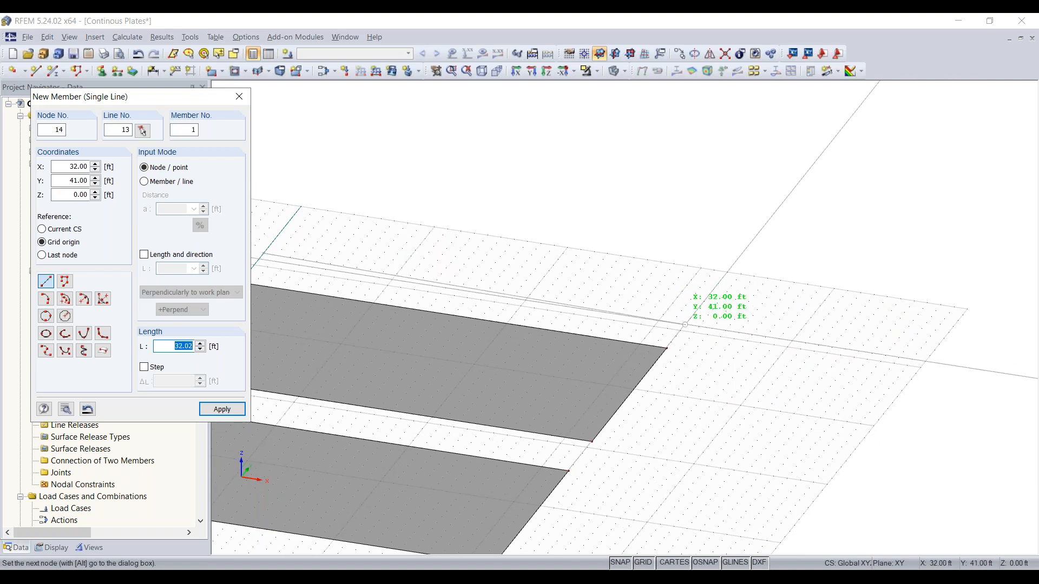
left_click(685, 325)
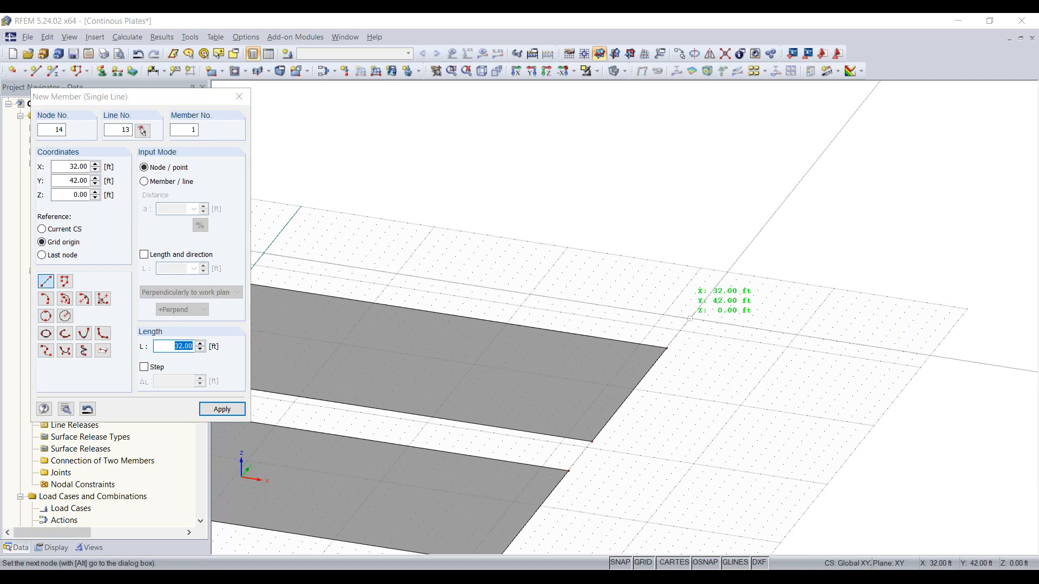
scroll(620, 222, "down", 1)
middle_click_drag(620, 223, 711, 227)
key("Escape")
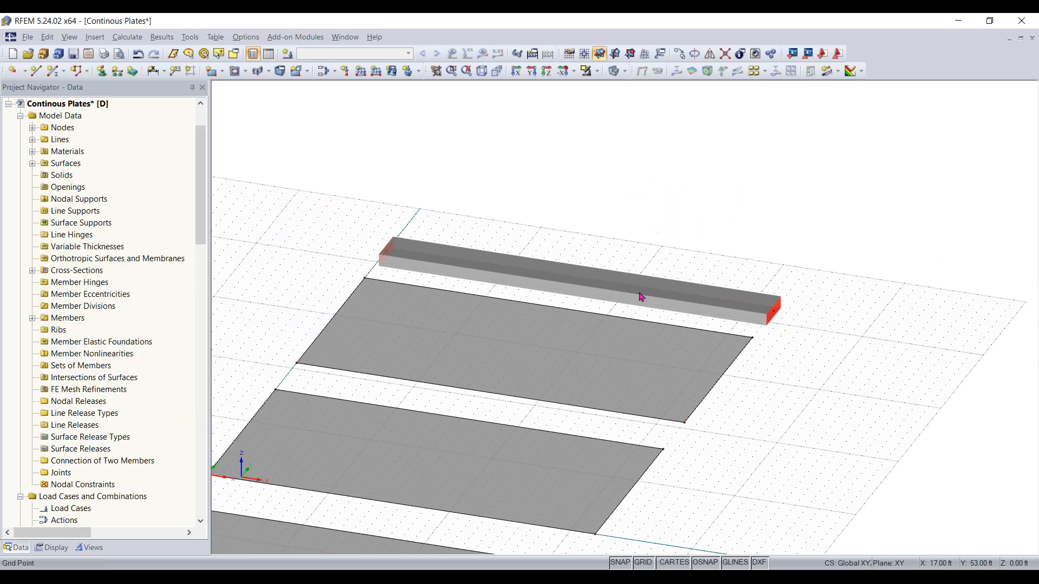
Open the member for editing and browse rolled I-sections in the library, filtering by the AISC standard group
middle_click_drag(800, 408, 666, 336)
scroll(661, 446, "down", 1)
scroll(661, 446, "down", 1)
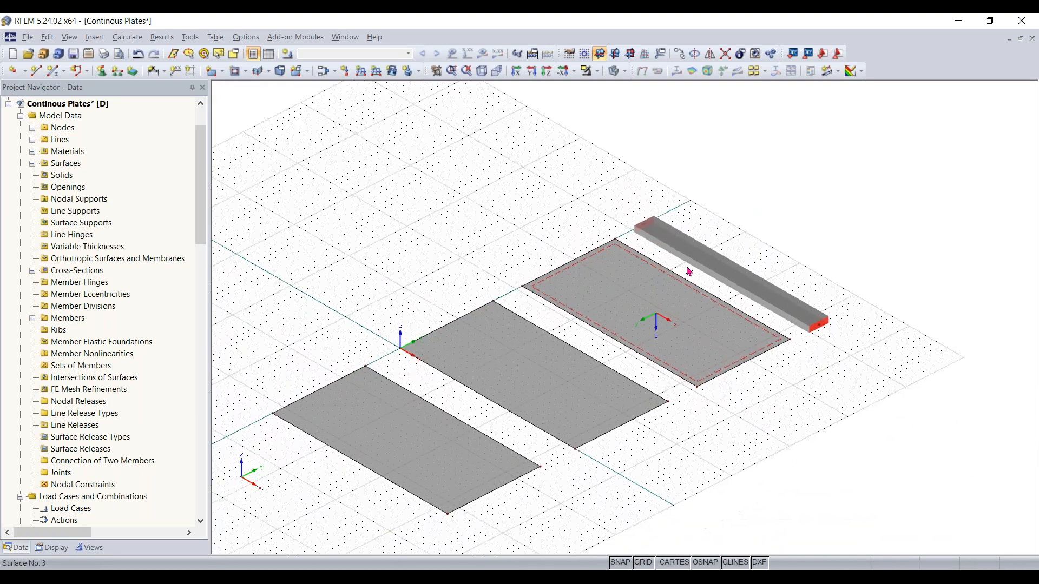
middle_click_drag(783, 392, 806, 364, "ctrl")
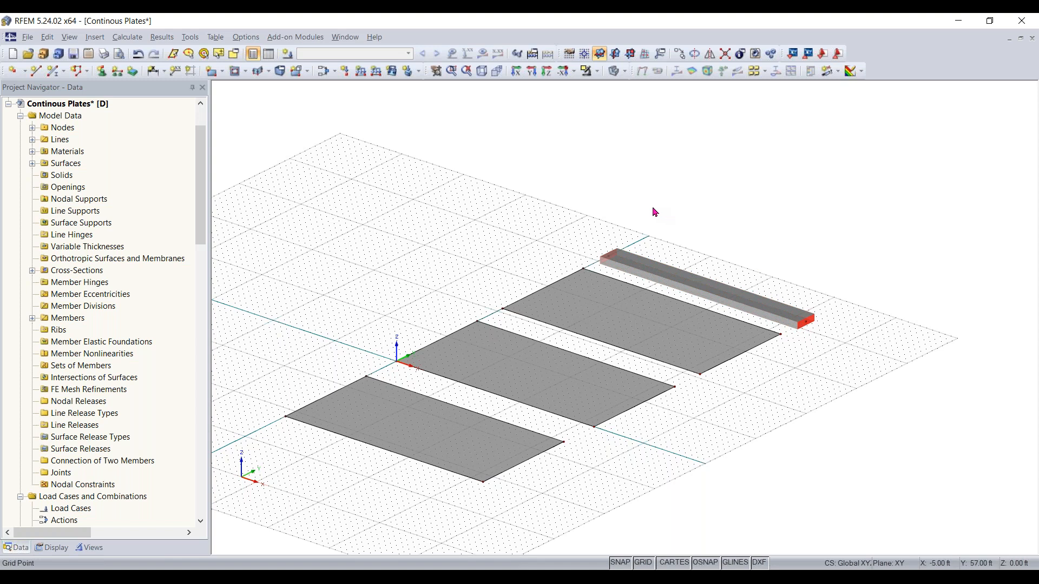
double_click(665, 282)
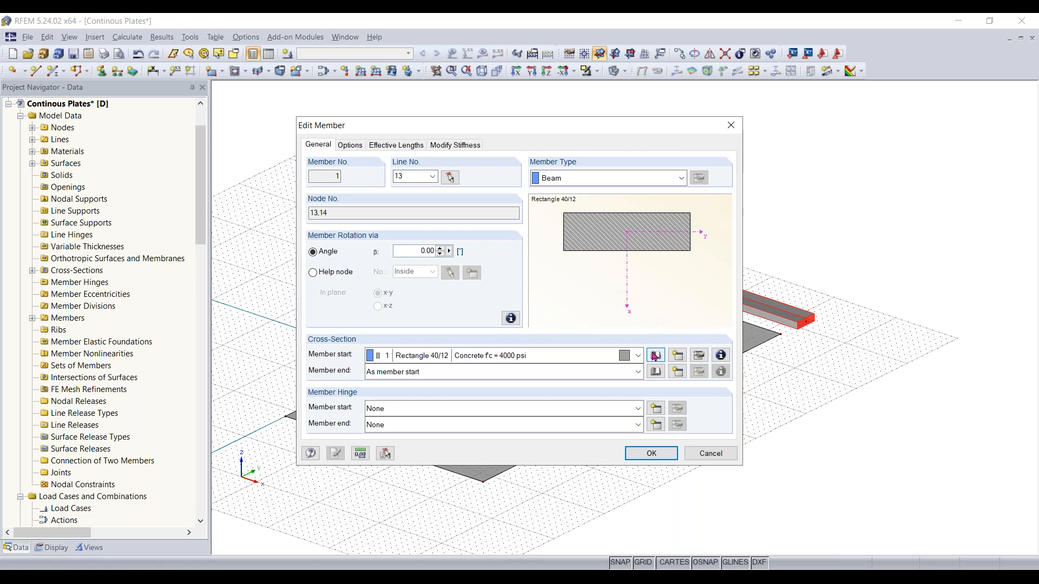
left_click(655, 357)
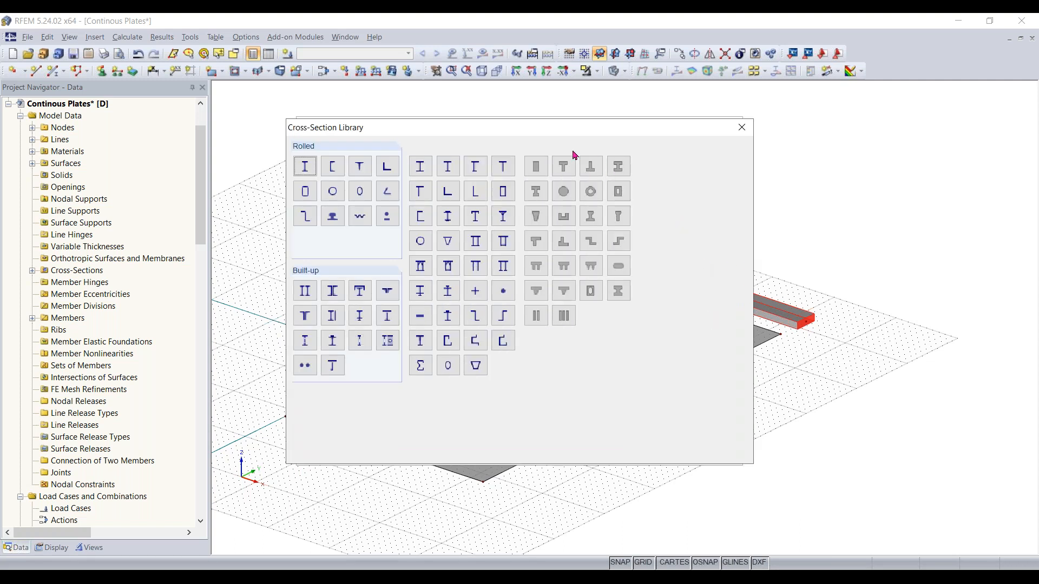
left_click(313, 169)
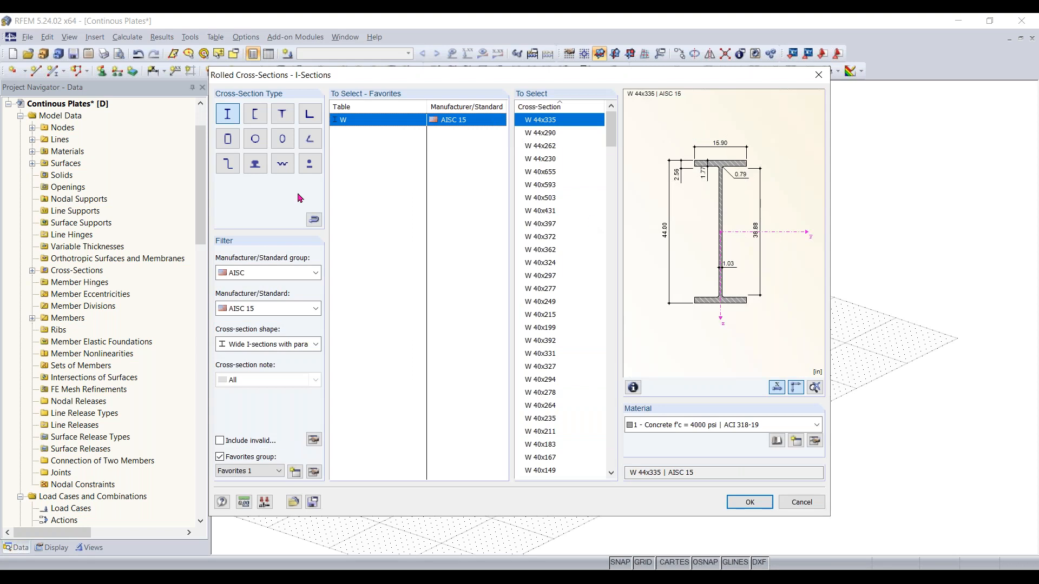
left_click(267, 271)
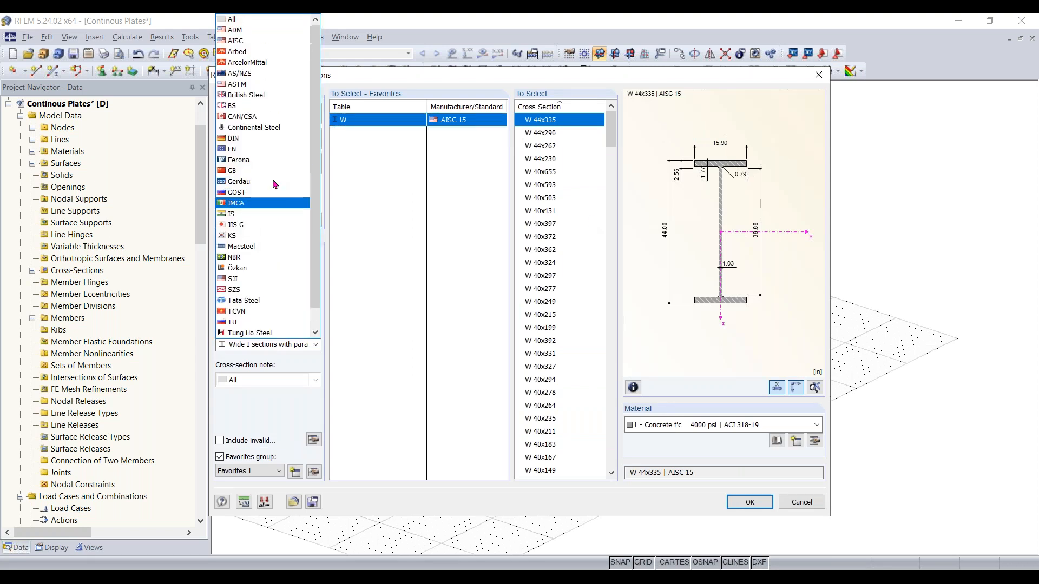
scroll(265, 65, "up", 1)
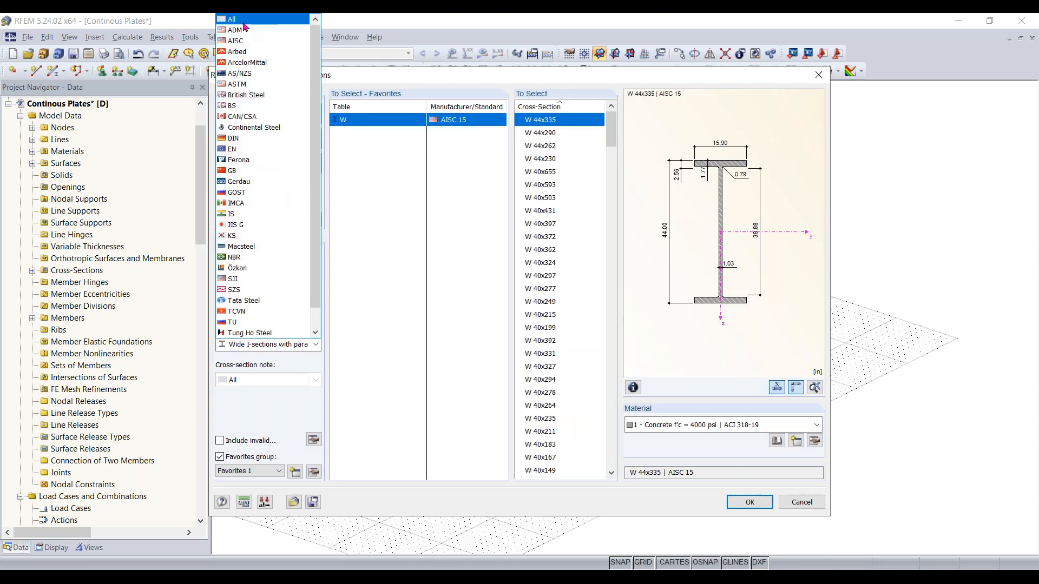
left_click(254, 31)
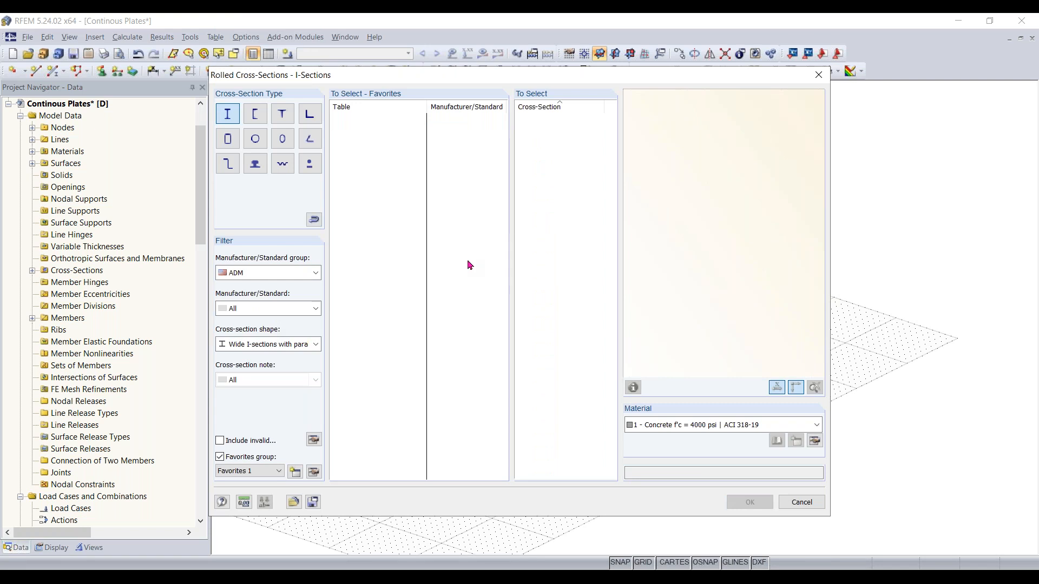
left_click(271, 274)
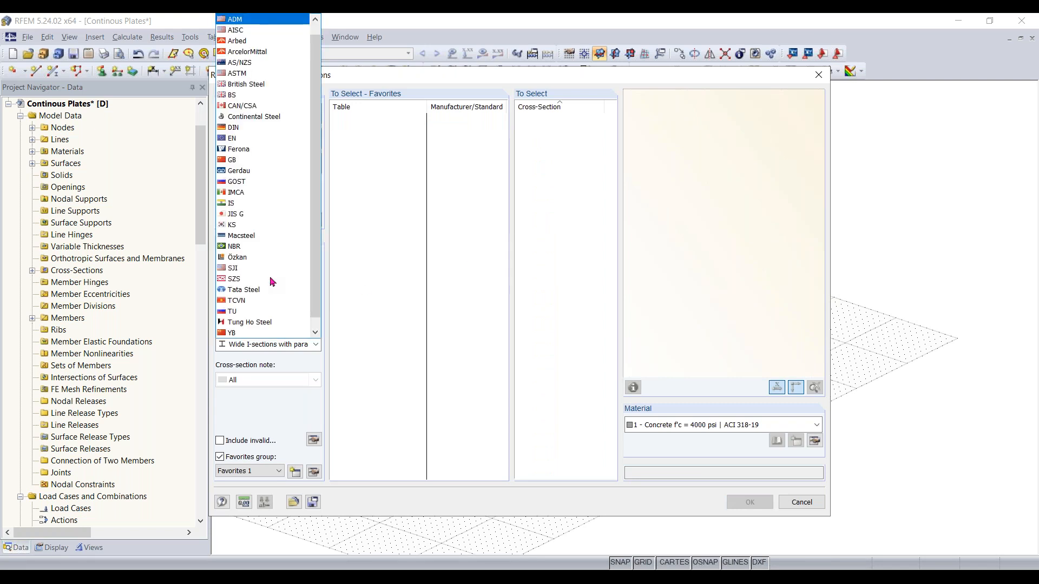
left_click(243, 31)
scroll(572, 202, "down", 1)
scroll(572, 202, "down", 1)
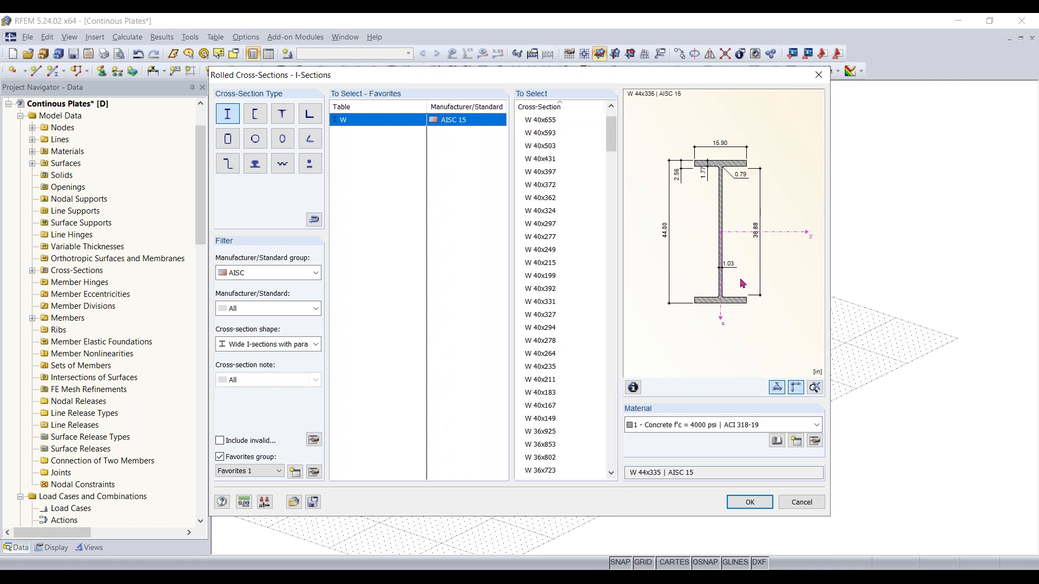
left_click(269, 308)
left_click(269, 313)
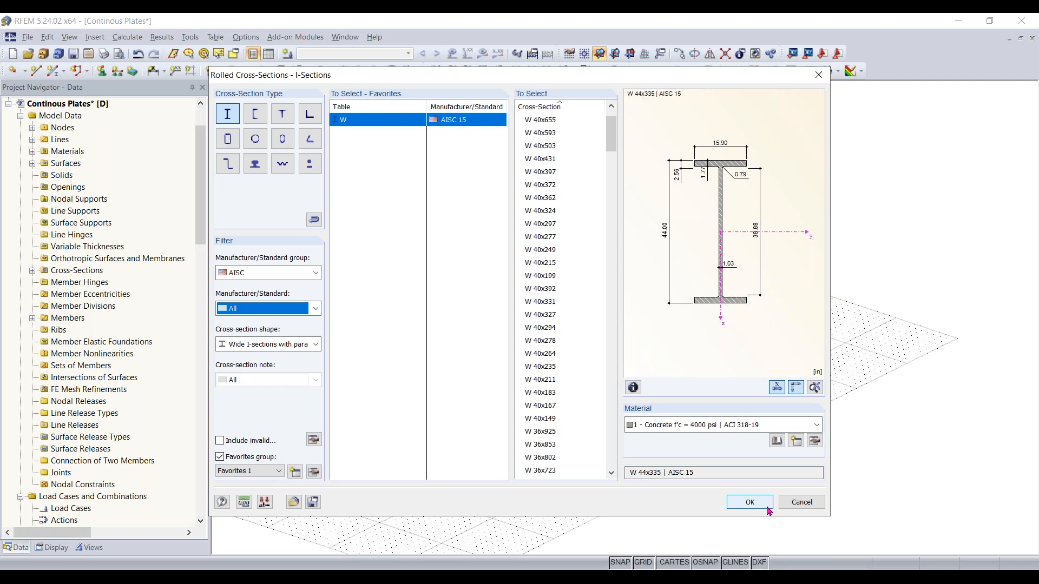
left_click(795, 502)
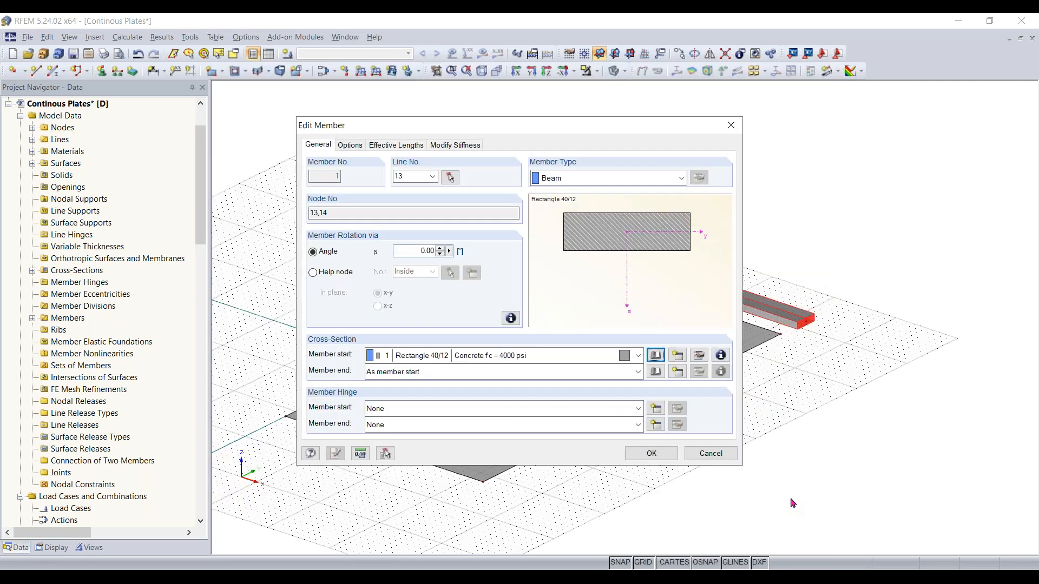
Open a parametric thin-walled symmetric I-section for the member, then cancel back out of editing
left_click(655, 362)
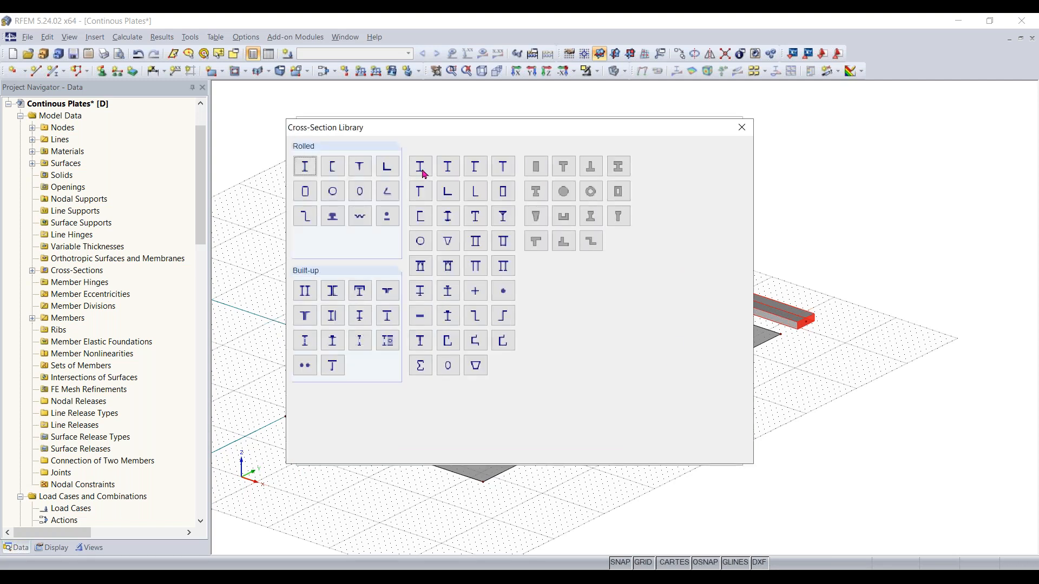
left_click(425, 173)
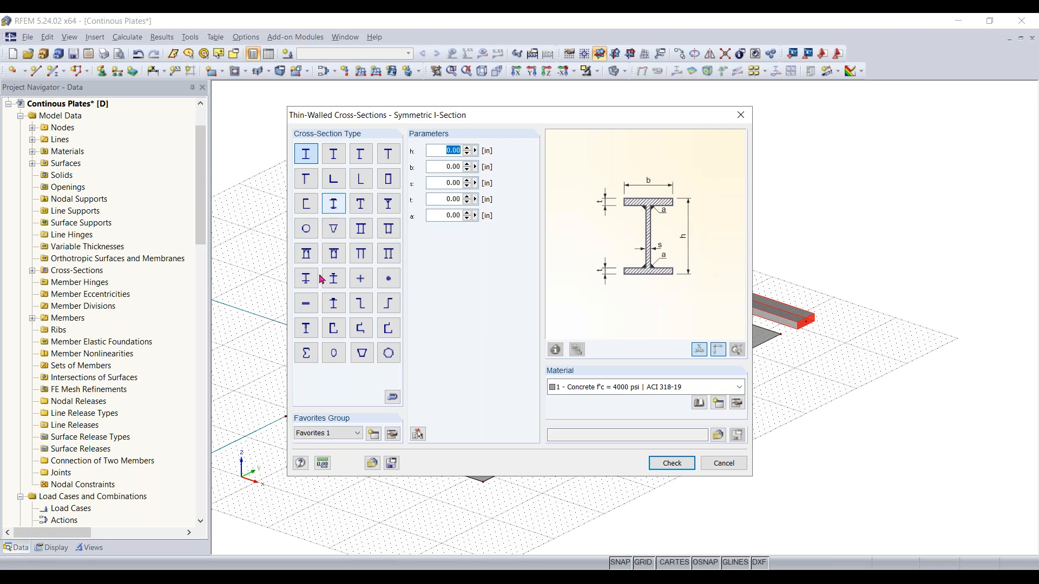
left_click(718, 465)
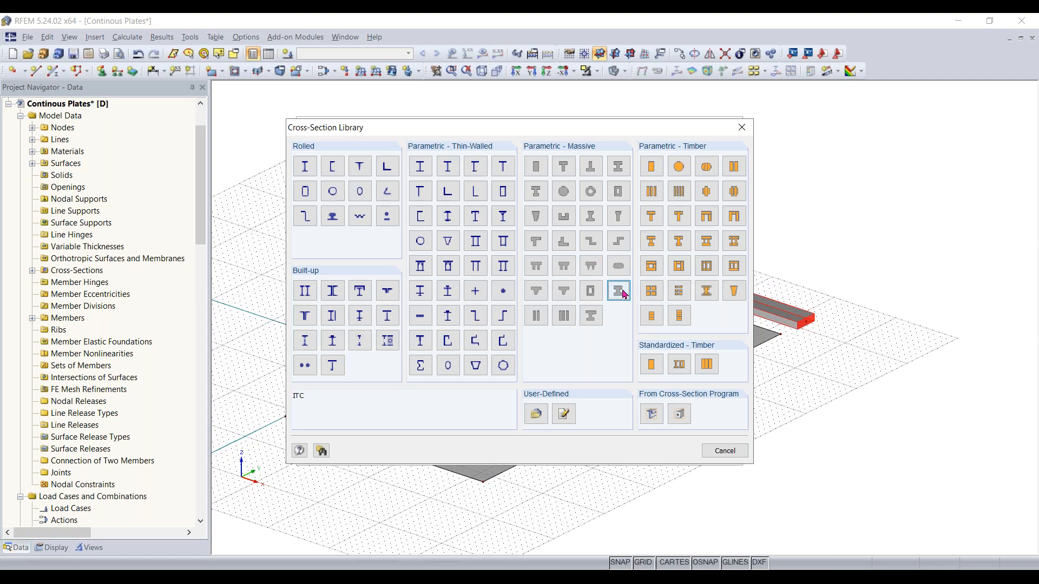
left_click(707, 451)
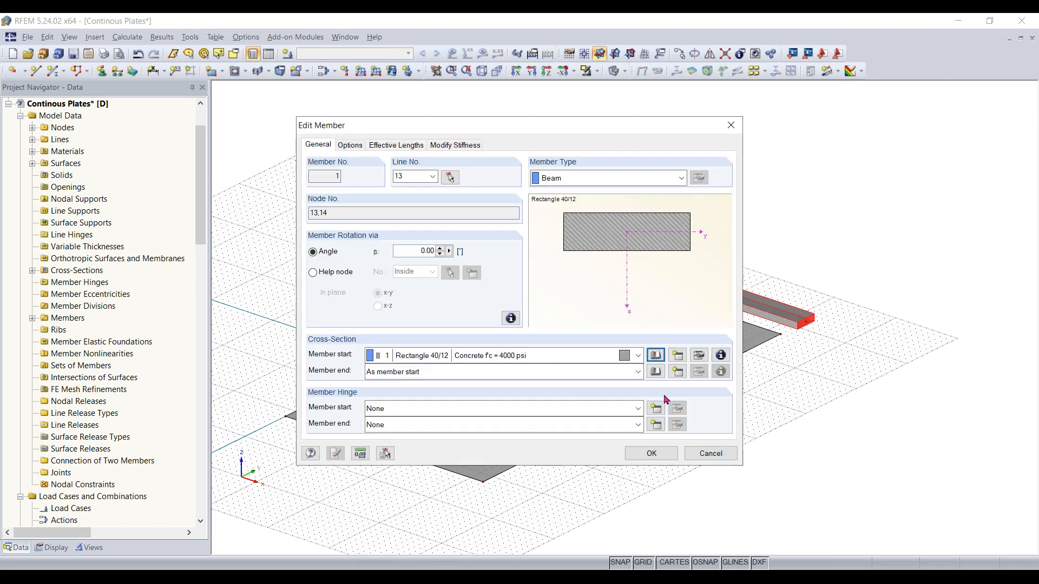
left_click(714, 452)
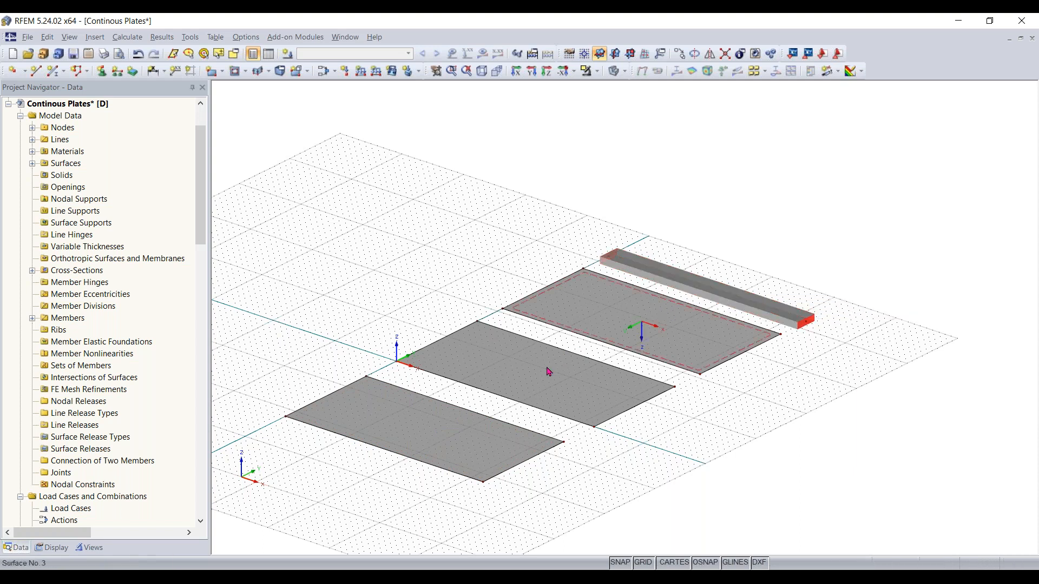
Divide the first plate's front edge with a new node at 16 ft using Divide Line by distance
middle_click_drag(569, 498, 735, 434, "ctrl")
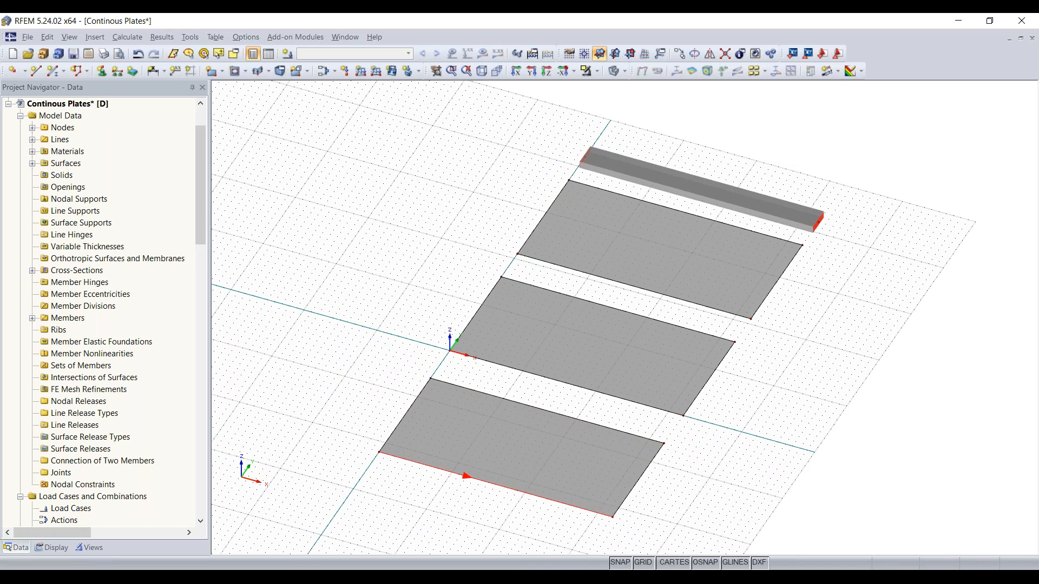
right_click(505, 494)
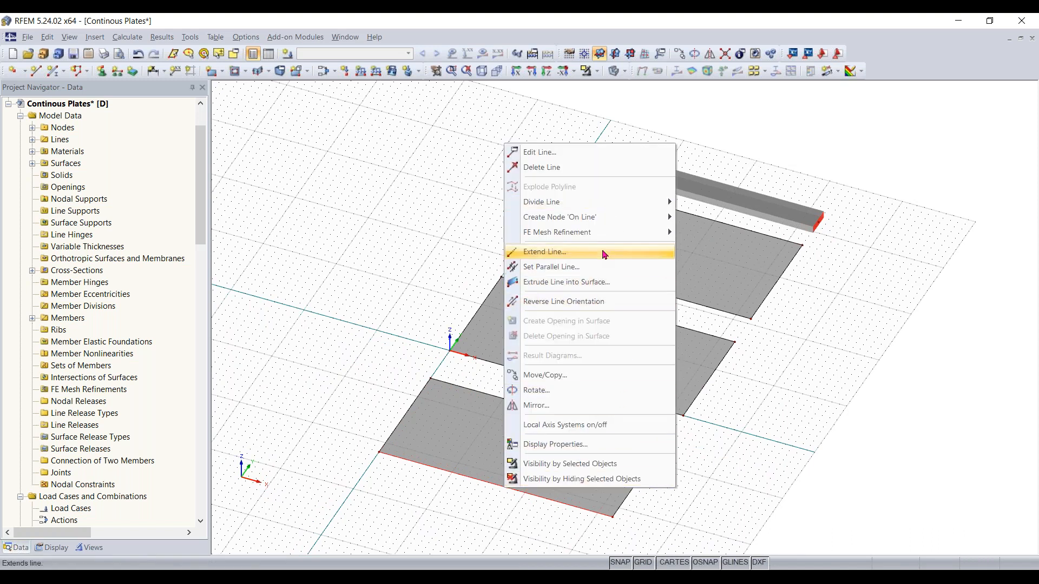
mouse_move(577, 203)
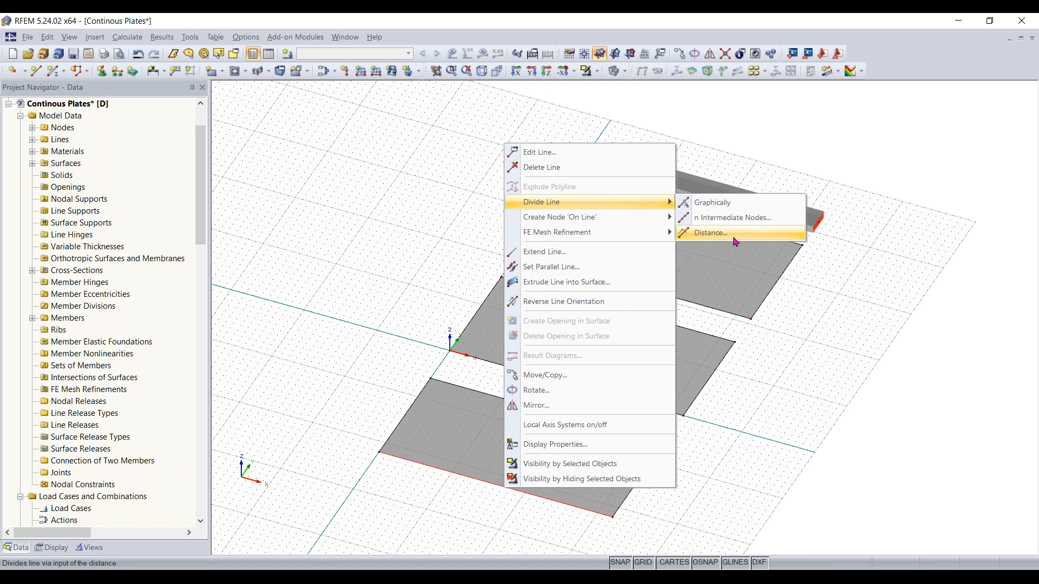
left_click(731, 205)
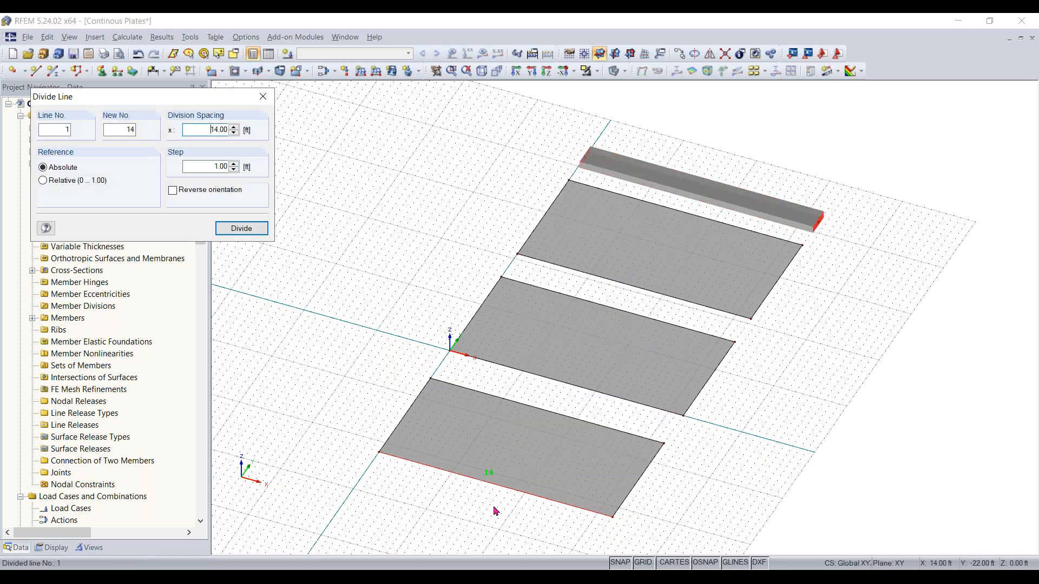
middle_click_drag(484, 498, 512, 453)
scroll(517, 440, "up", 1)
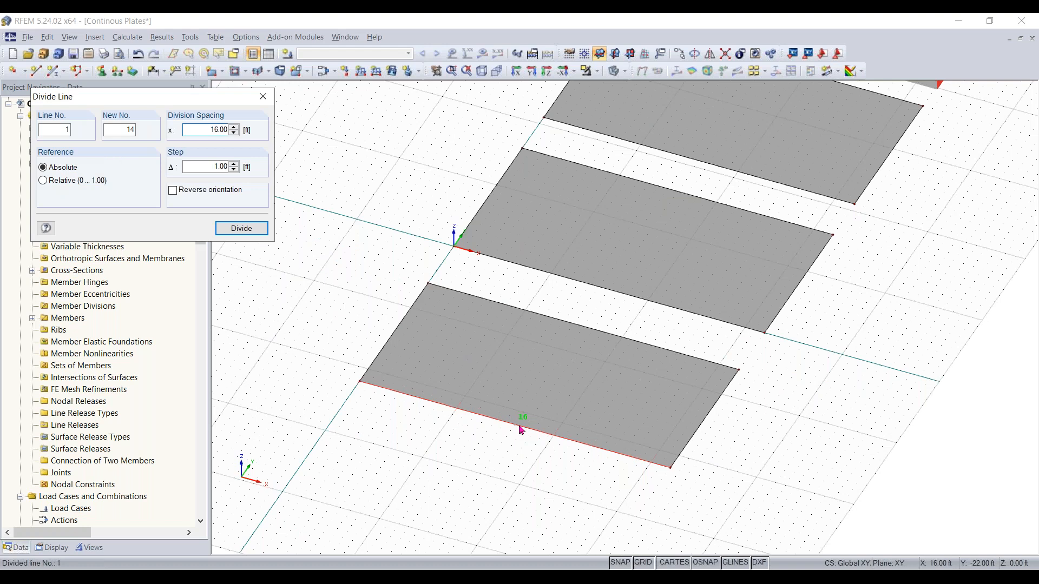
left_click(520, 430)
scroll(514, 427, "up", 1)
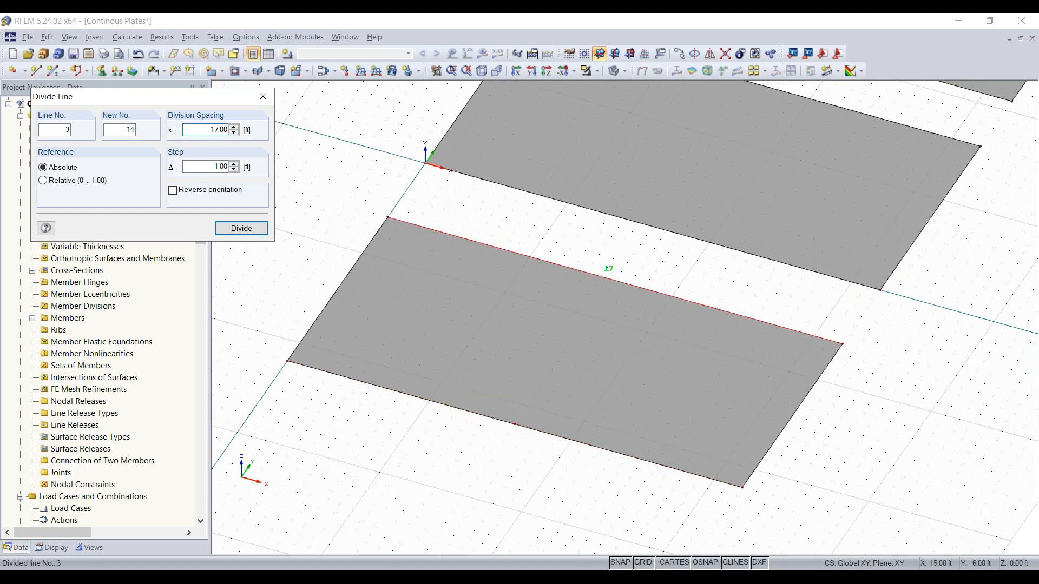
key("Escape")
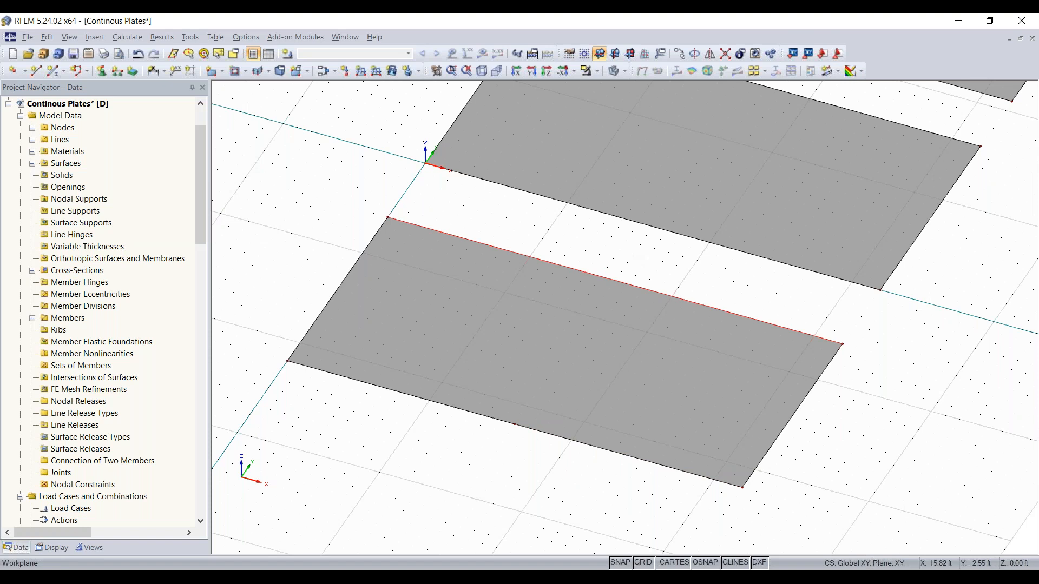
Divide the first plate's opposite edge with a new node at 17 ft along the line
right_click(606, 278)
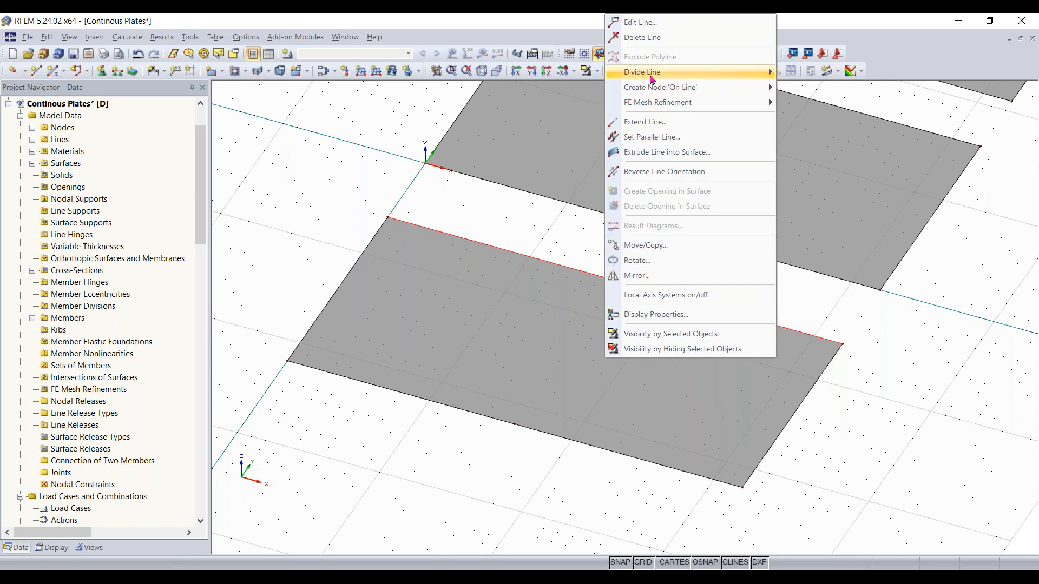
mouse_move(757, 73)
left_click(813, 76)
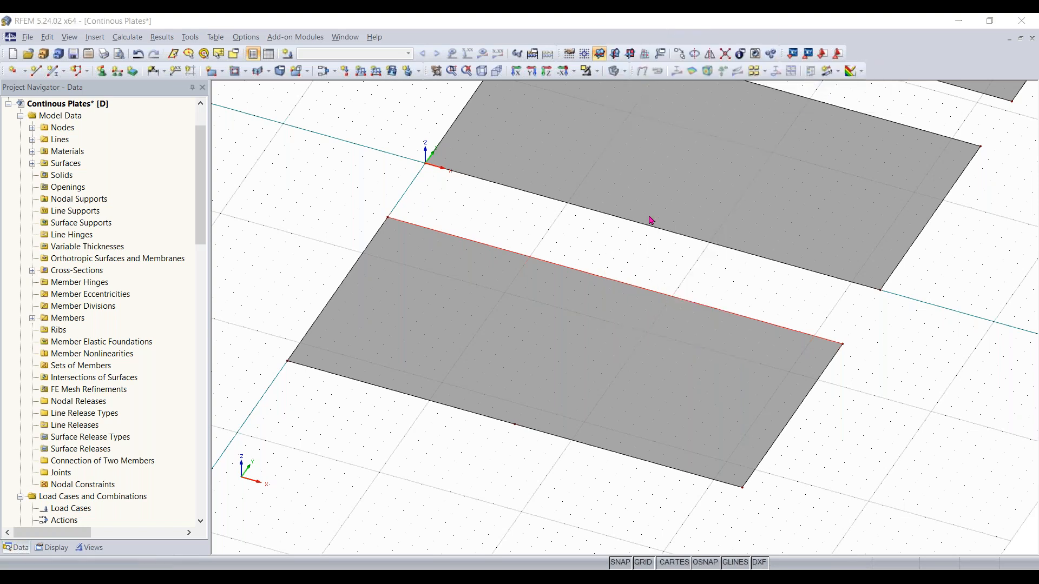
left_click(614, 282)
key("Escape")
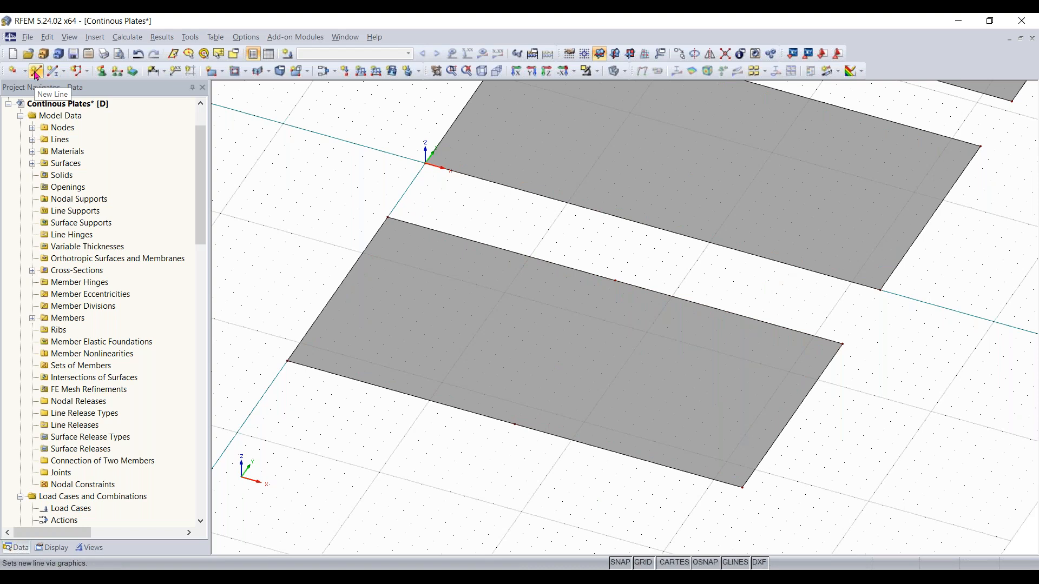
left_click(35, 72)
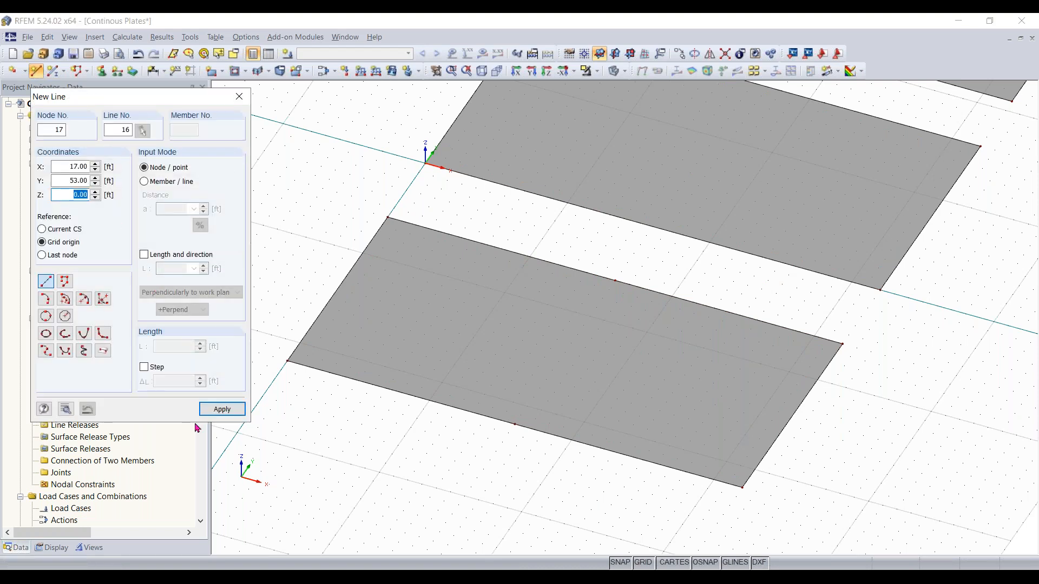
left_click(219, 410)
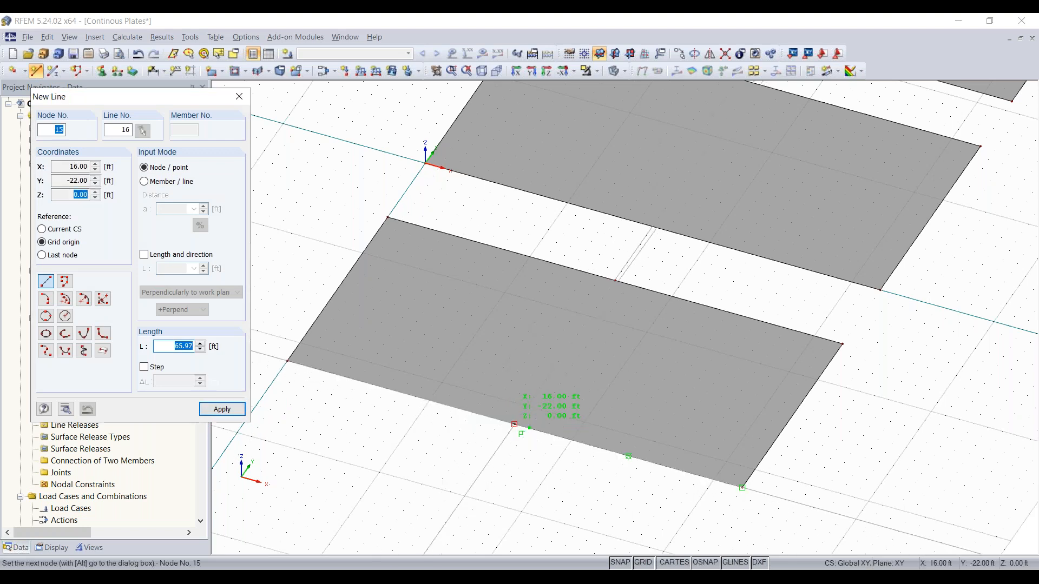
left_click(514, 424)
scroll(811, 265, "down", 3)
middle_click_drag(804, 260, 579, 471)
scroll(579, 471, "down", 1)
scroll(571, 420, "up", 2)
middle_click_drag(571, 419, 617, 280)
scroll(584, 427, "up", 1)
scroll(617, 280, "down", 3)
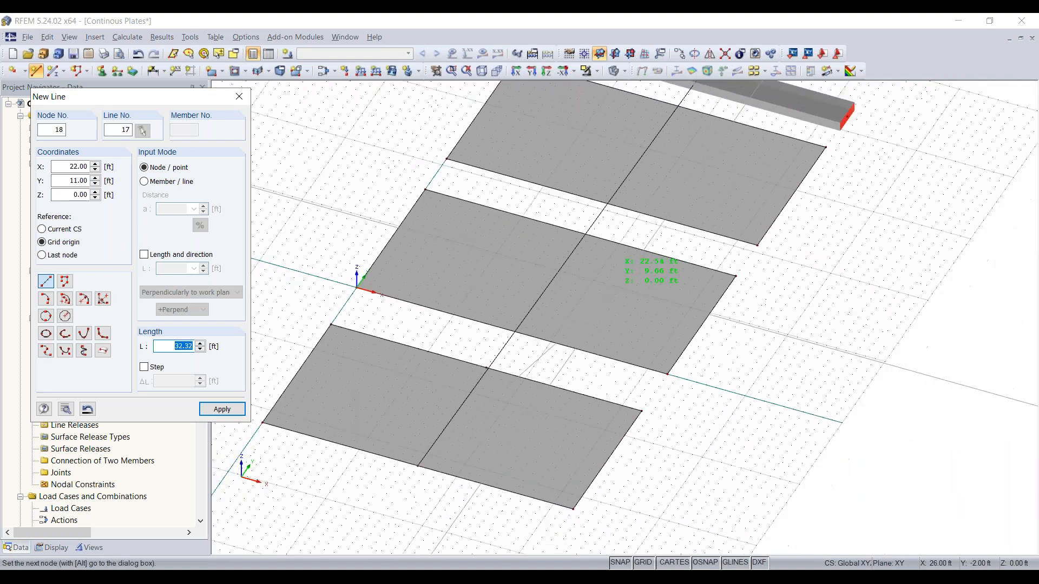
right_click(664, 410)
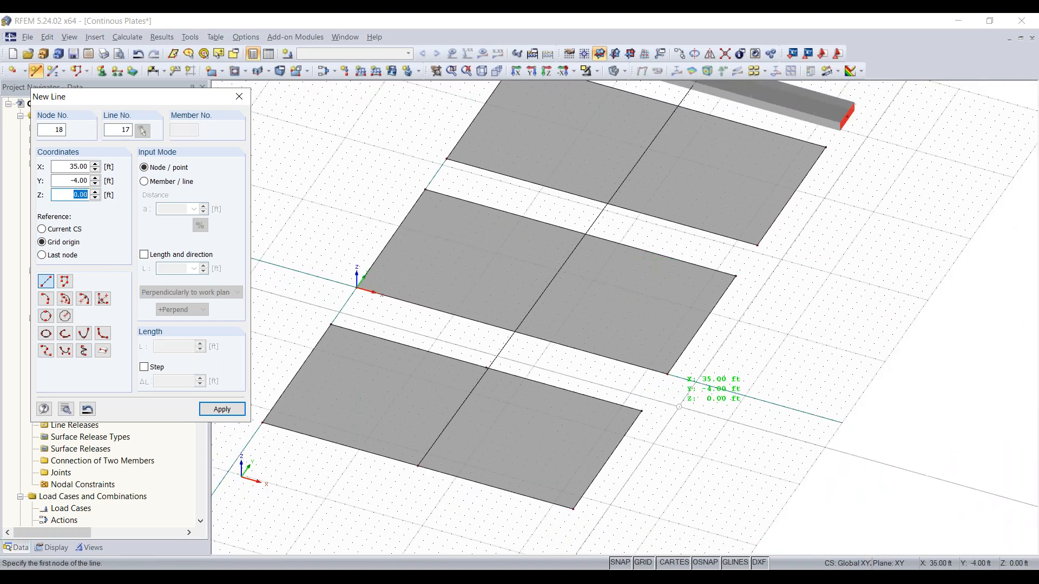
right_click(673, 397)
key("Escape")
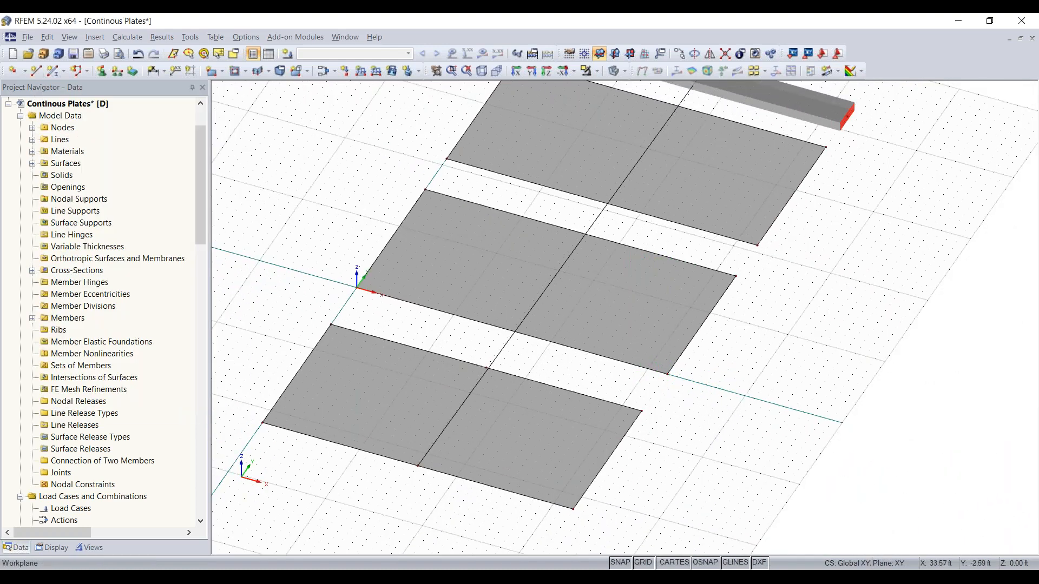
Draw a new line across the first plate joining the two new edge nodes at X 16 ft
left_click(37, 71)
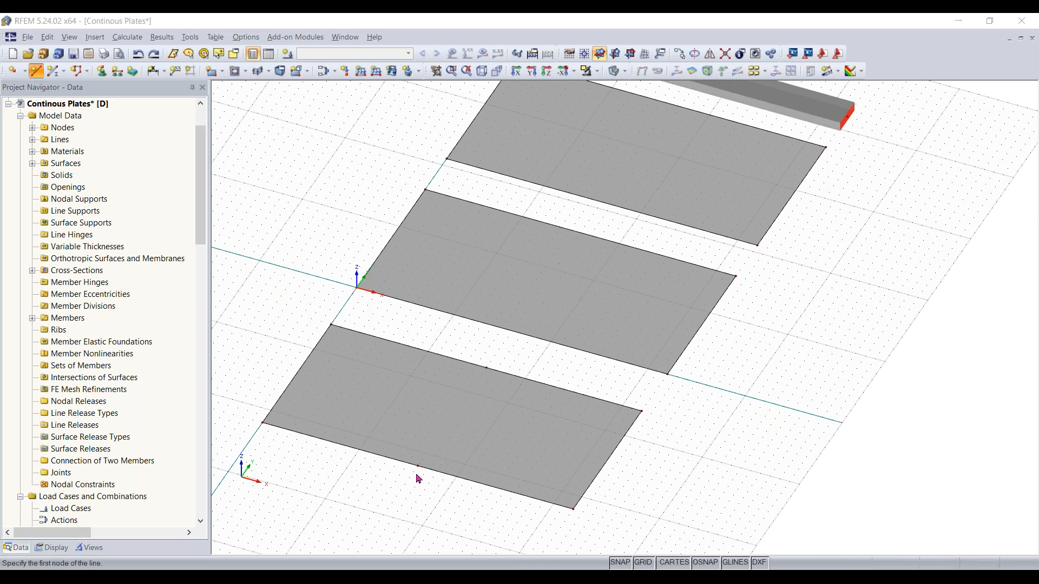
left_click(418, 465)
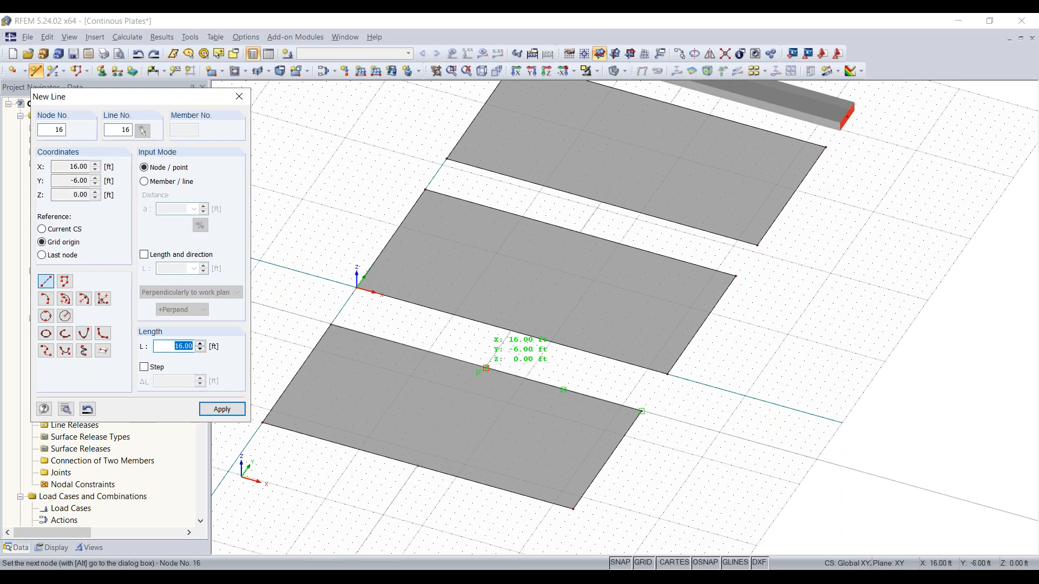
left_click(487, 367)
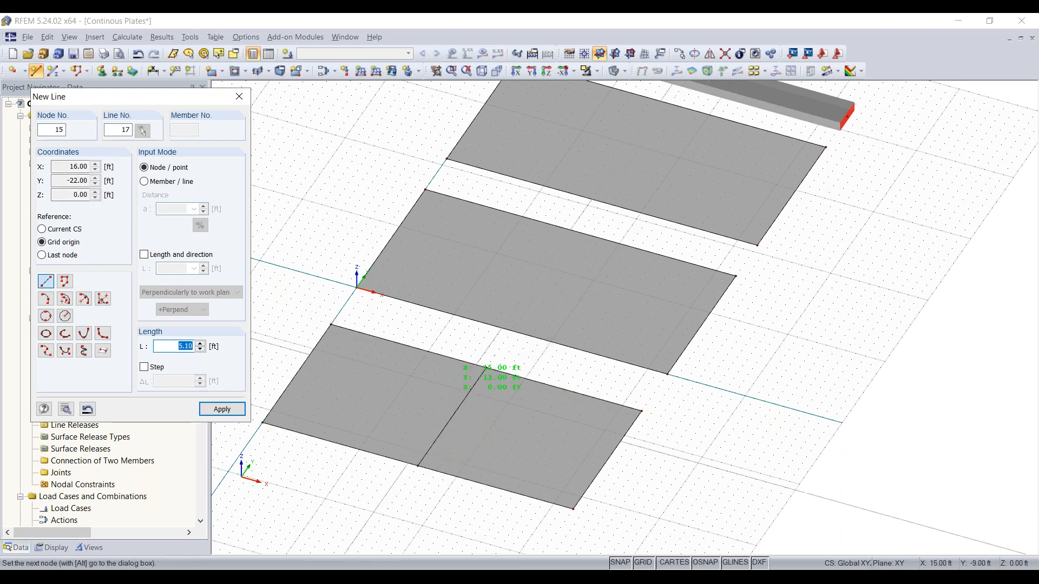
right_click(470, 342)
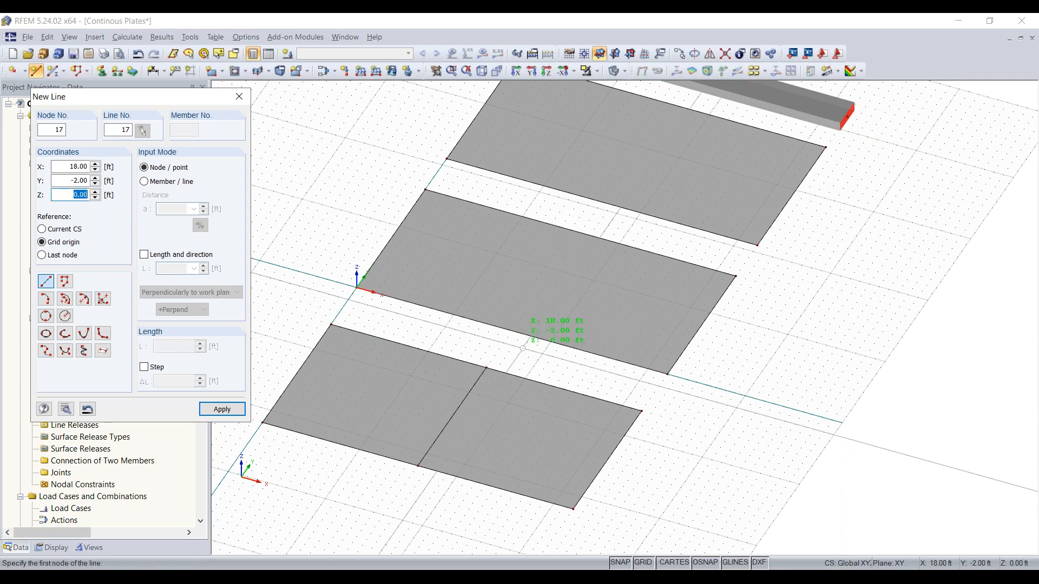
key("Escape")
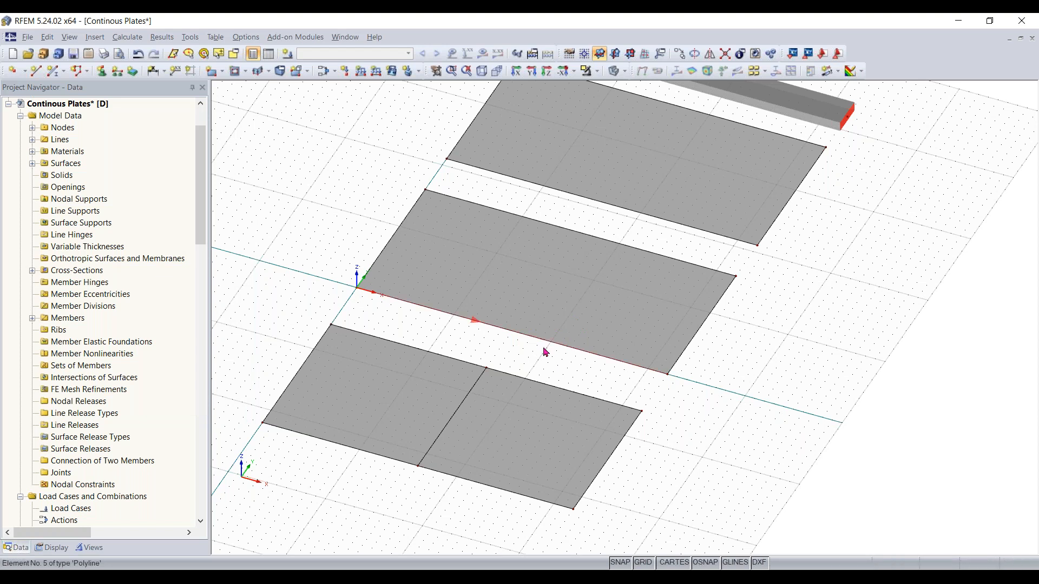
Copy the first plate's dividing line onto the middle plate
middle_click_drag(718, 379, 702, 416)
scroll(462, 455, "down", 1)
middle_click_drag(477, 447, 519, 422)
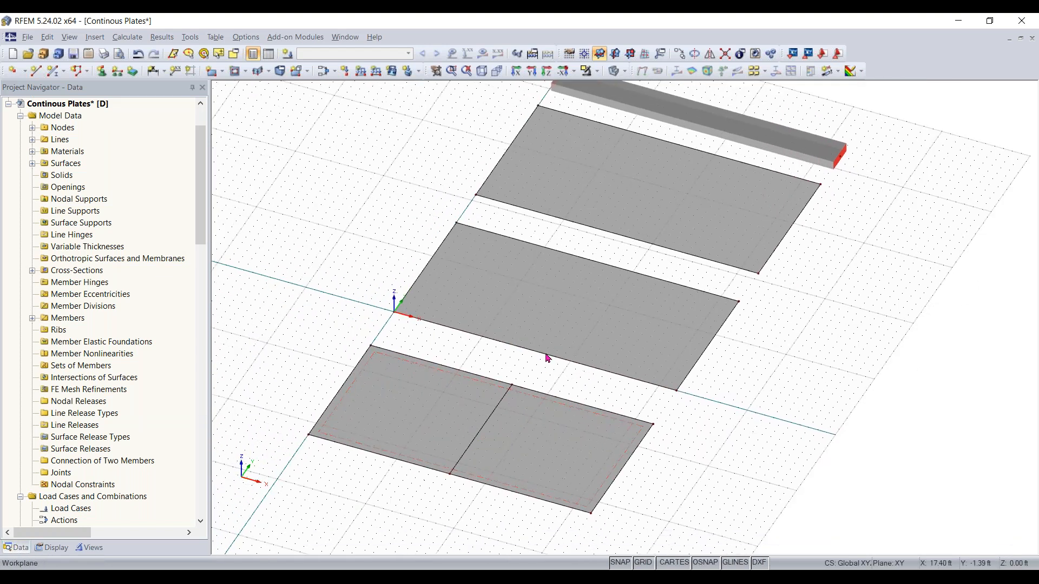
left_click(601, 257)
left_click_drag(536, 352, 536, 353, "ctrl")
middle_click_drag(596, 275, 560, 350)
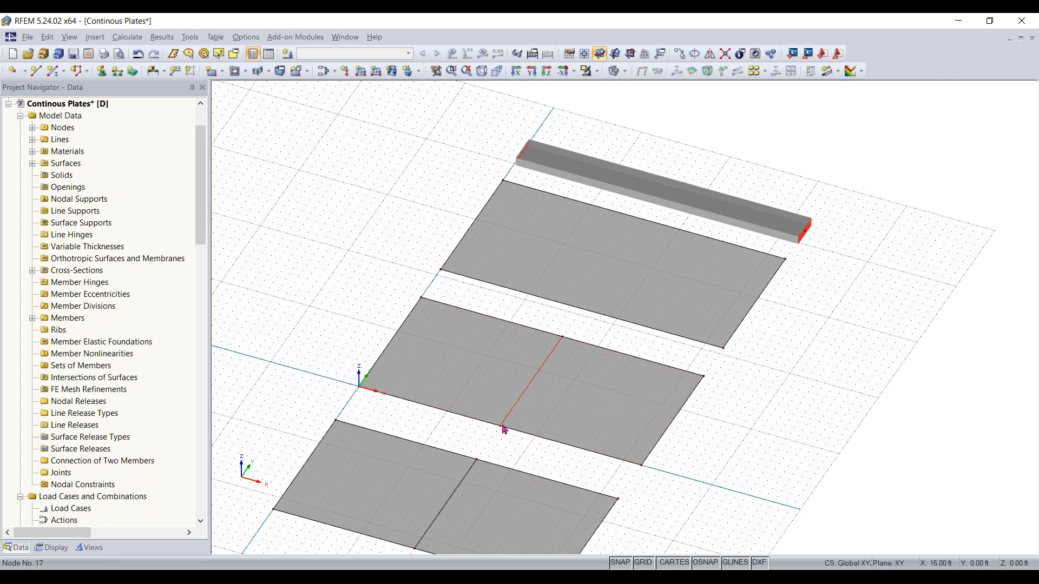
Copy the dividing line onto the far plate as well
left_click(583, 310)
left_click(500, 427, "ctrl")
middle_click_drag(543, 442, 563, 355)
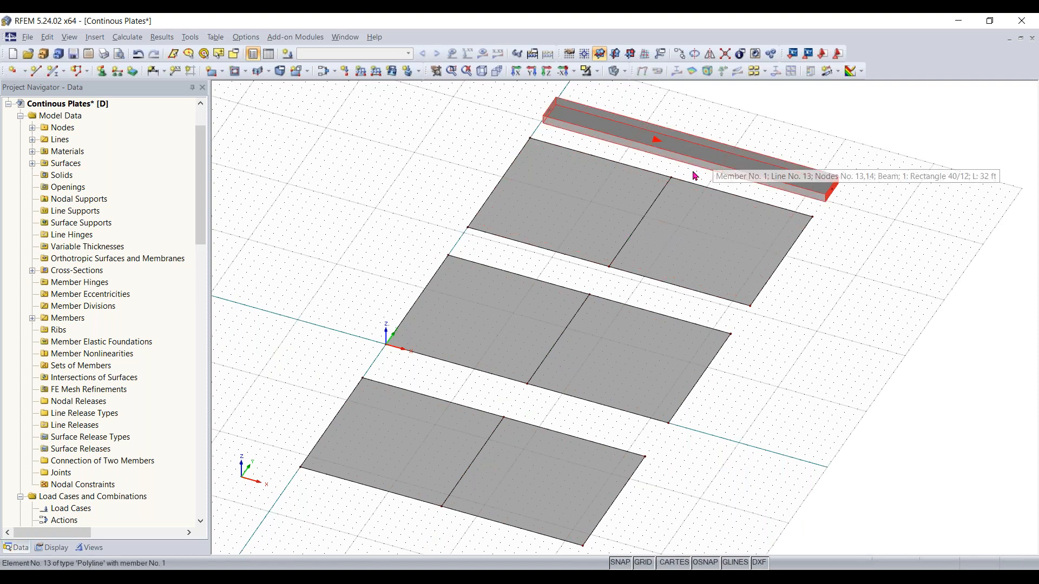
Divide beam member 1 with an intermediate node at 16 ft, 50% of its length
middle_click_drag(793, 250, 785, 216, "ctrl")
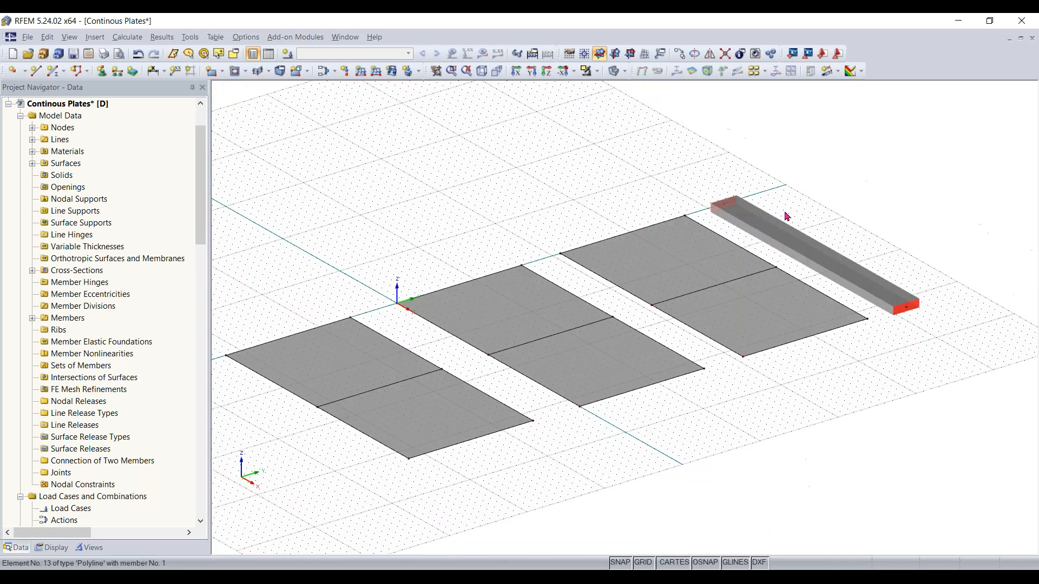
right_click(809, 256)
mouse_move(867, 93)
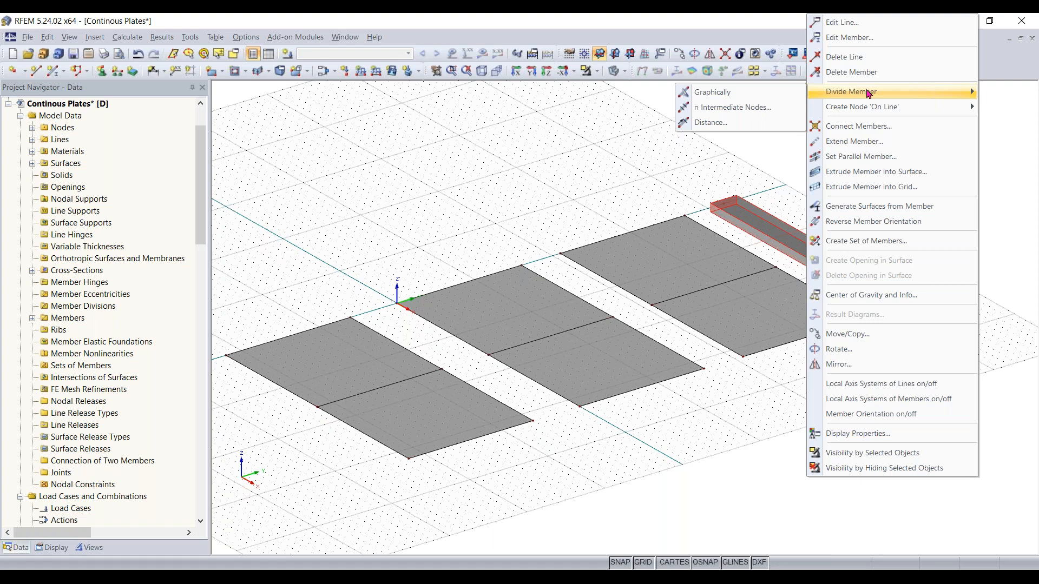
left_click(736, 123)
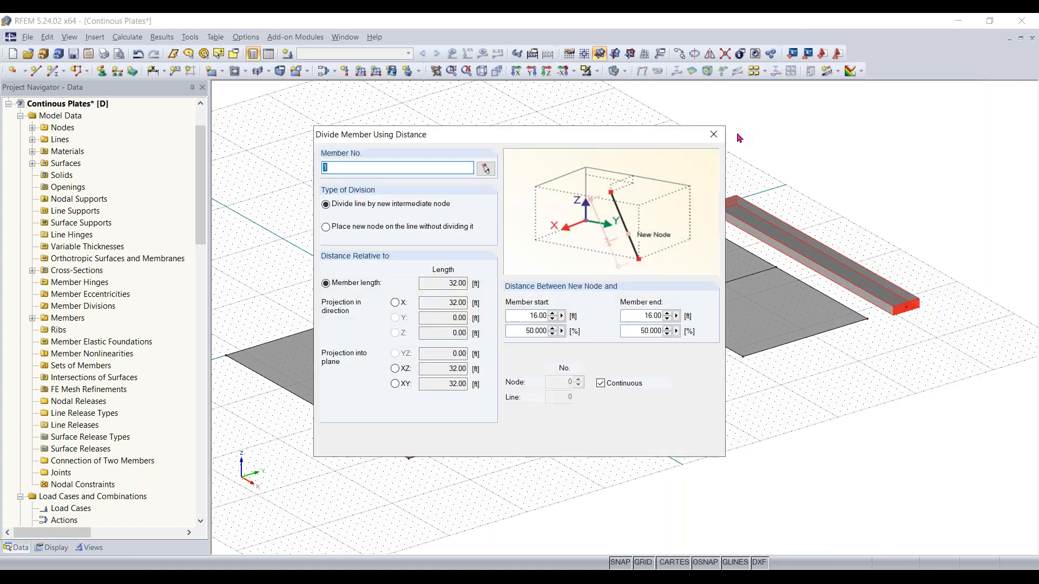
left_click_drag(557, 140, 557, 140)
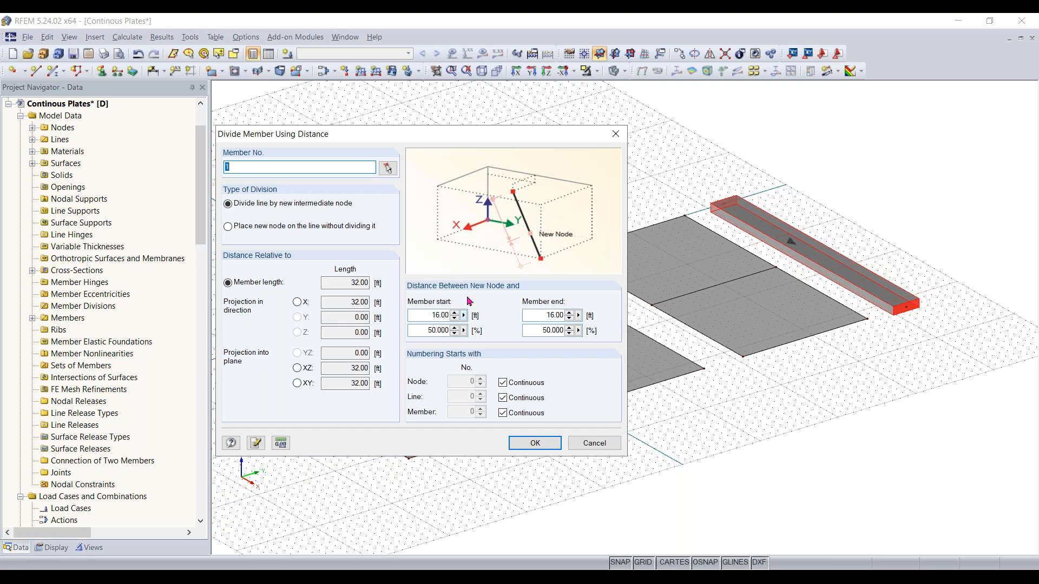
left_click_drag(471, 136, 453, 133)
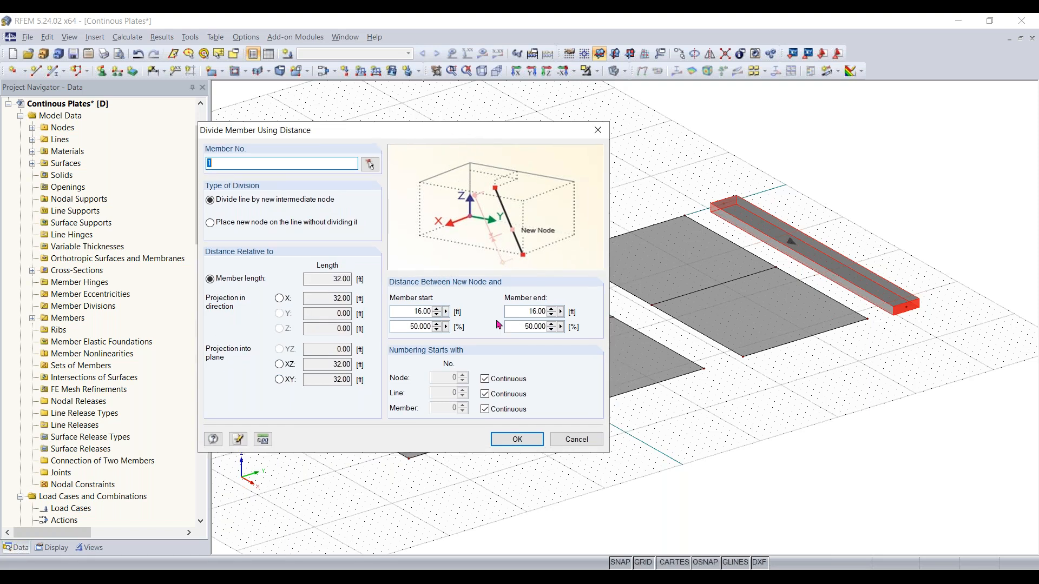
left_click(407, 326)
left_click(414, 312)
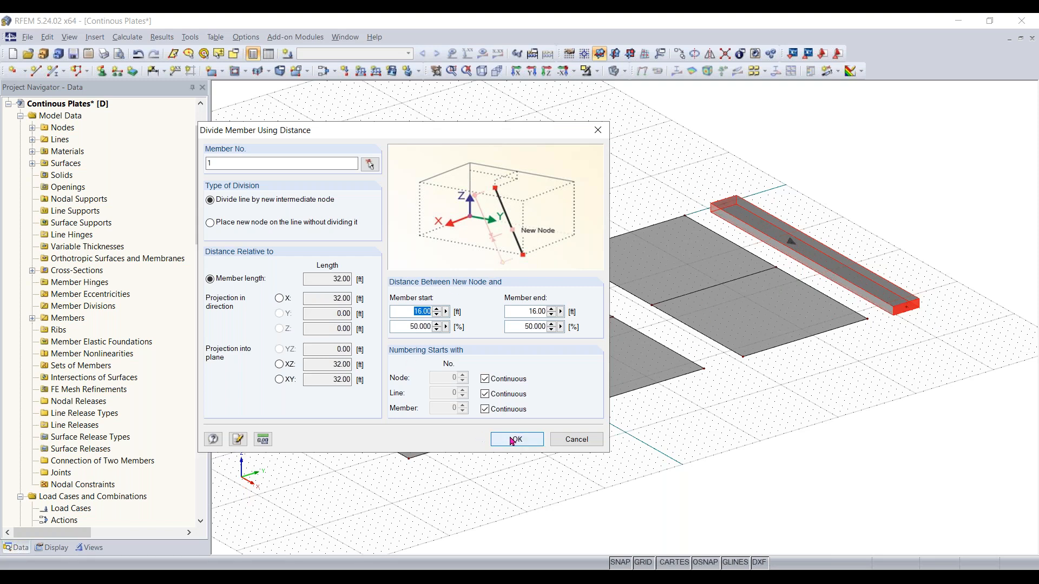
left_click_drag(407, 327, 463, 330)
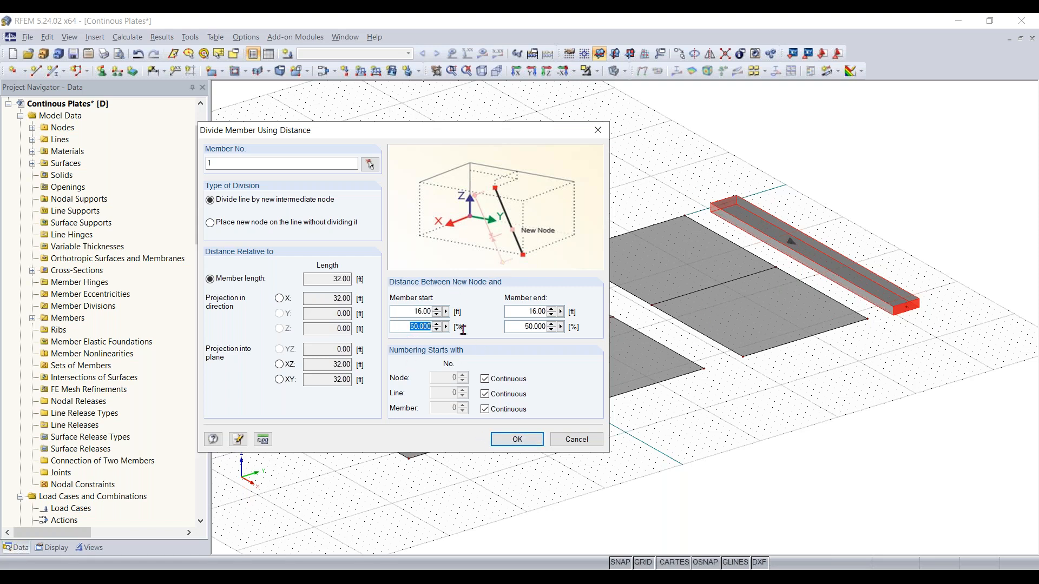
left_click(527, 439)
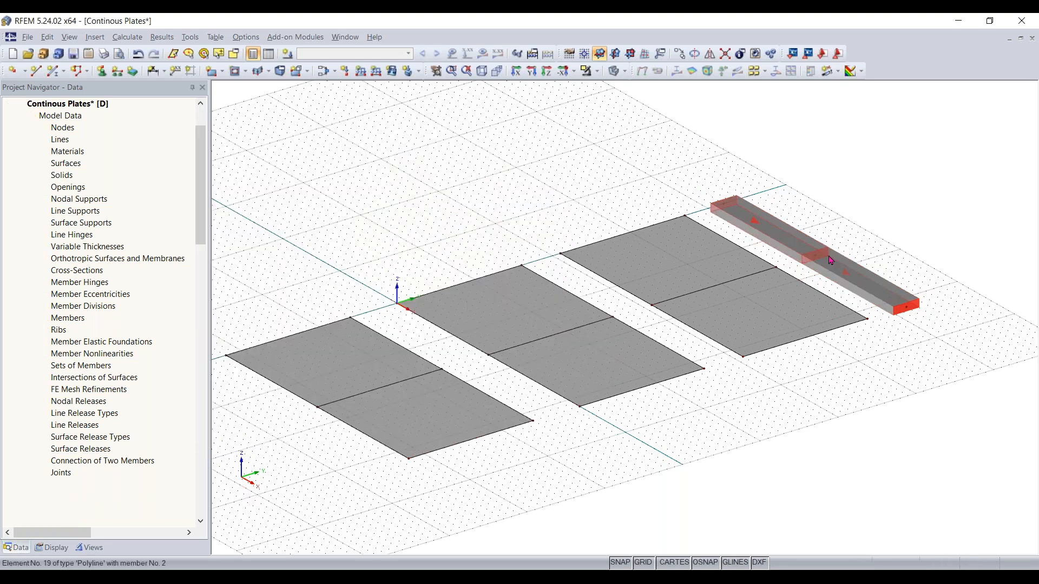
scroll(816, 263, "up", 2)
scroll(817, 263, "up", 1)
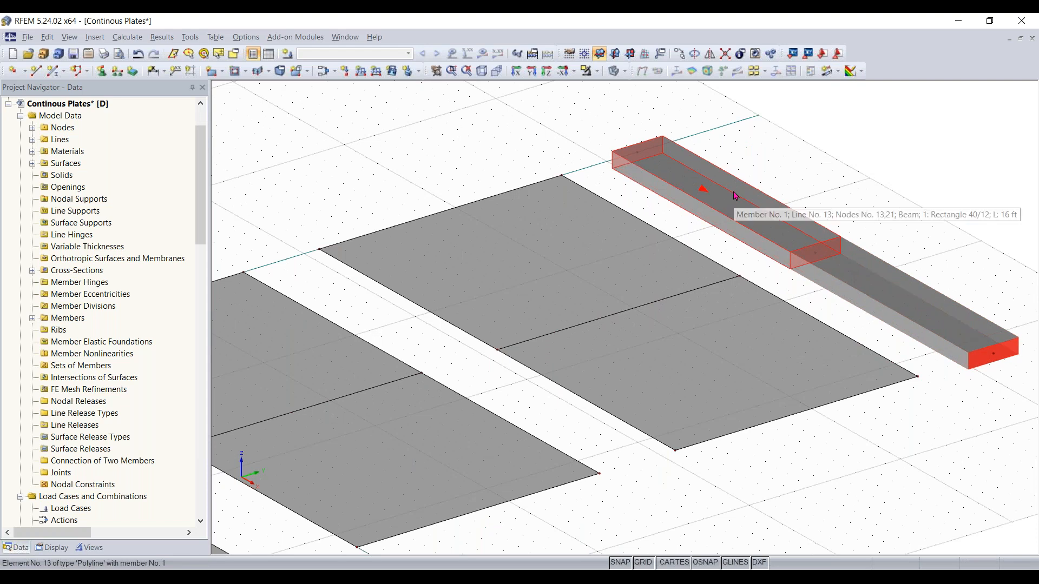
scroll(773, 241, "down", 3)
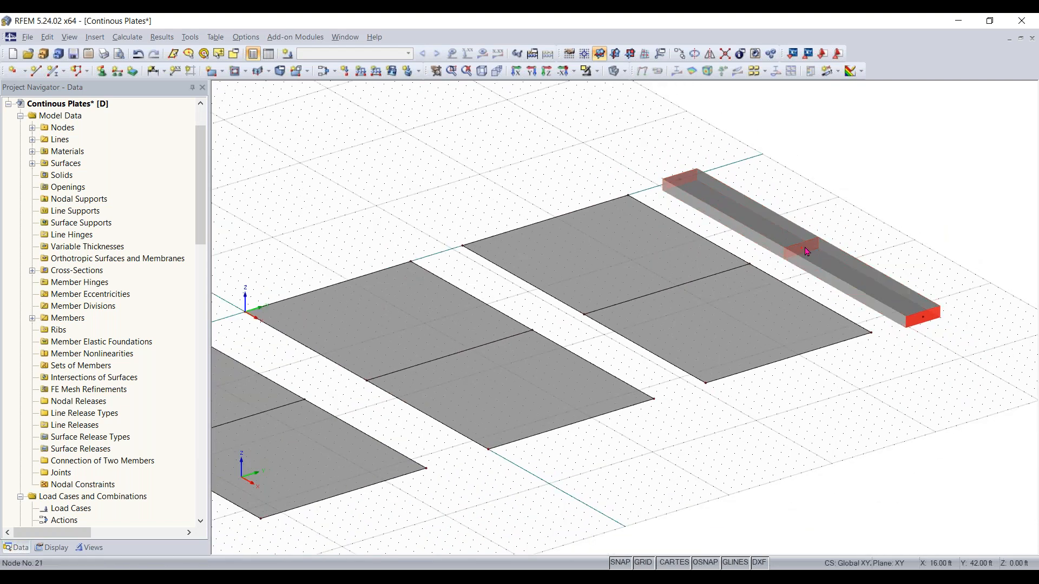
scroll(732, 315, "down", 1)
scroll(732, 315, "up", 1)
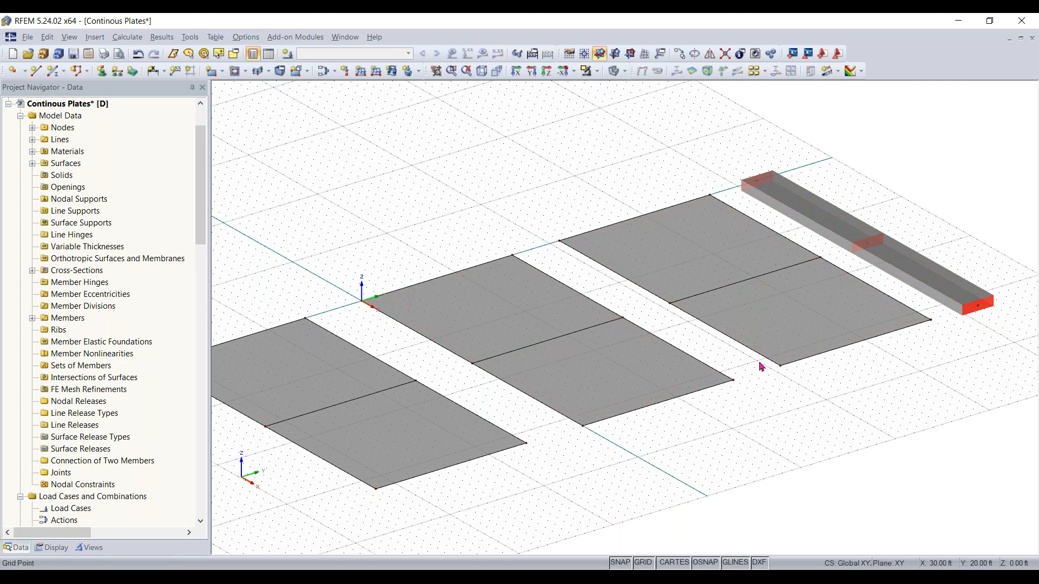
Open a new line support and inspect the Hinged support type's preview
scroll(759, 372, "down", 1)
middle_click_drag(759, 372, 782, 368)
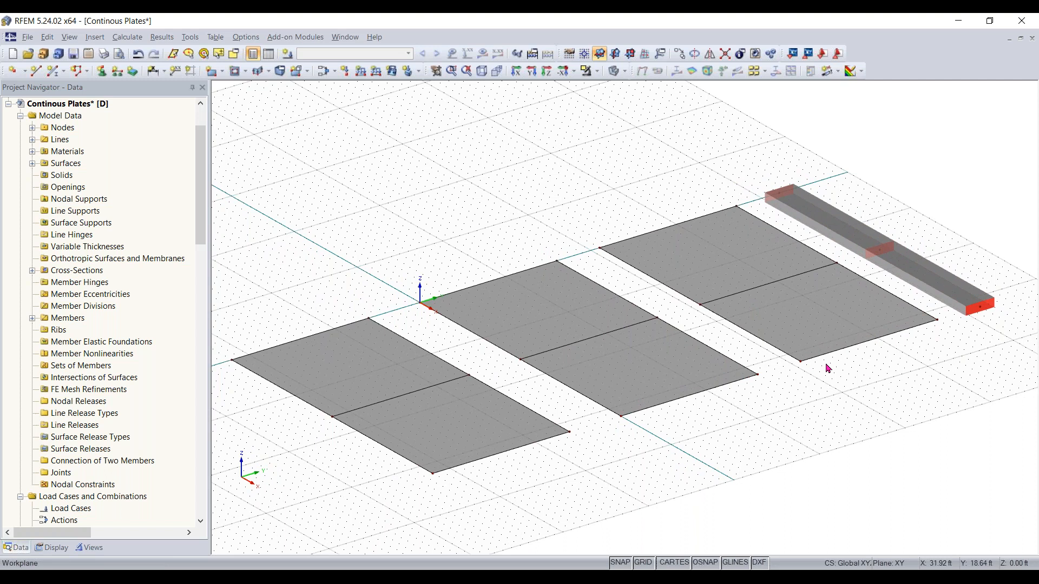
middle_click_drag(775, 441, 851, 445, "ctrl")
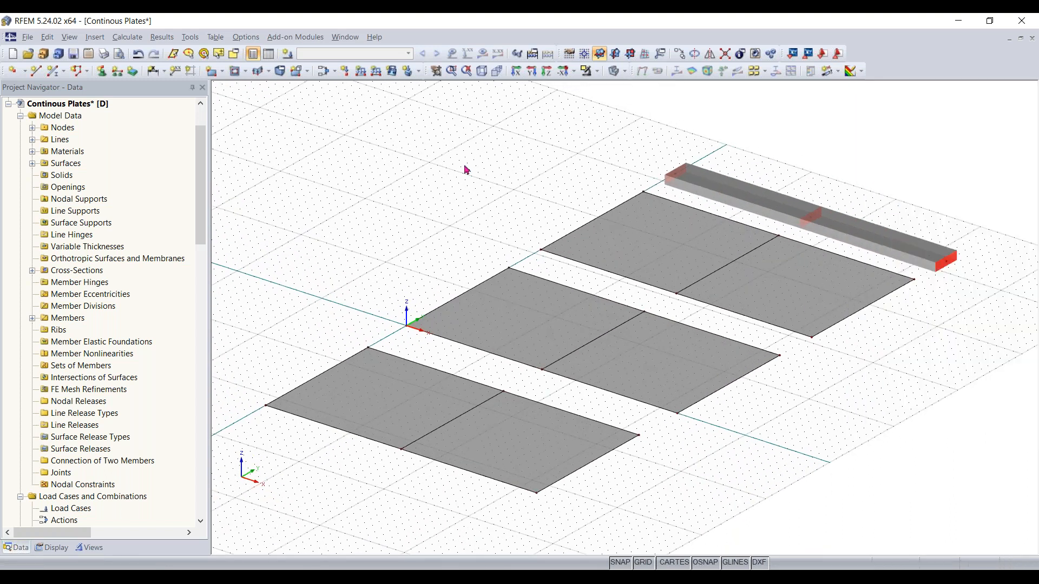
left_click(118, 72)
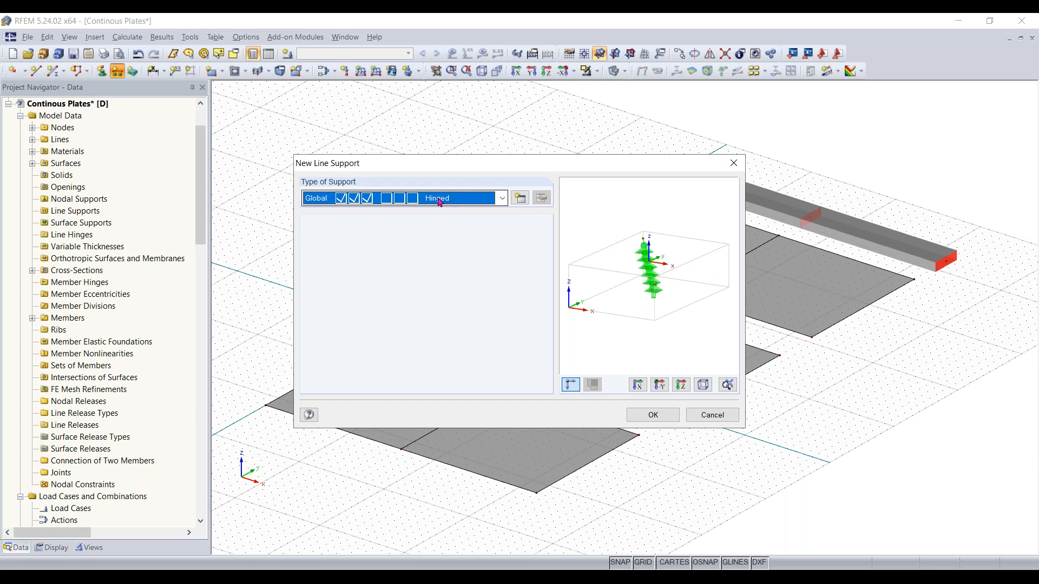
left_click(502, 199)
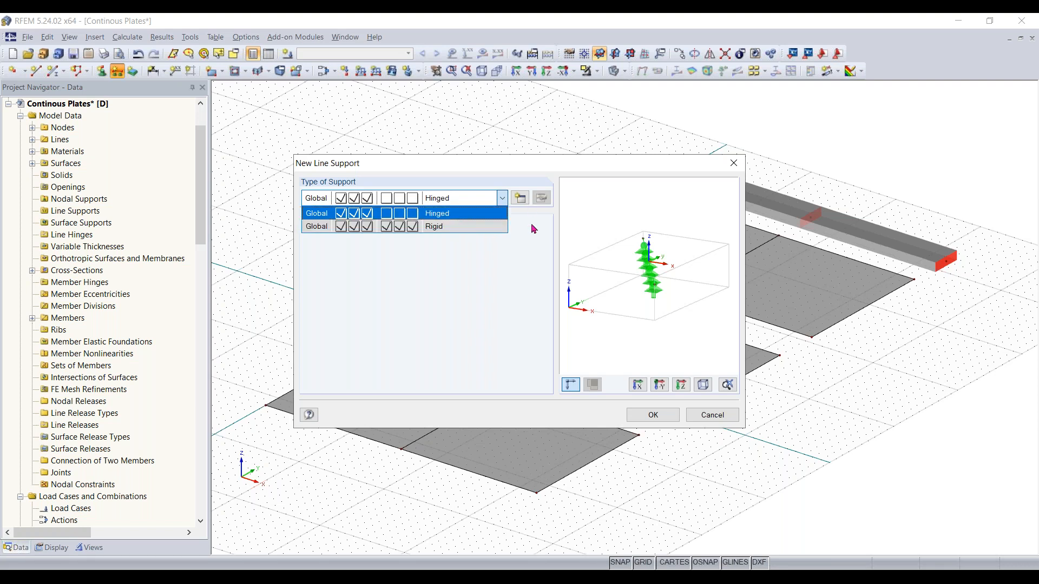
left_click(471, 212)
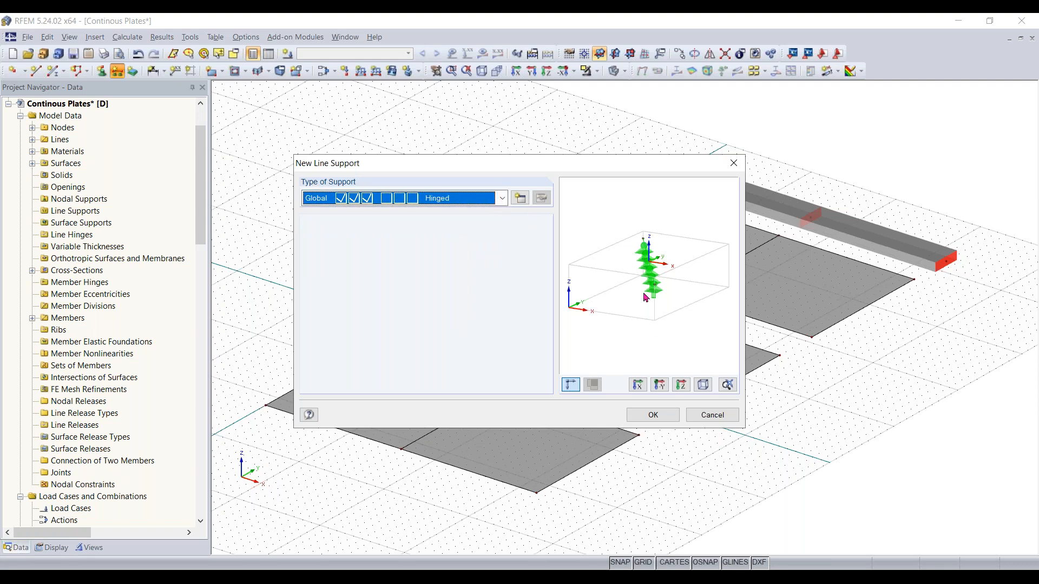
left_click_drag(636, 289, 686, 293)
middle_click_drag(685, 293, 650, 272, "ctrl")
scroll(651, 267, "up", 5)
scroll(640, 307, "down", 1)
scroll(640, 303, "up", 1)
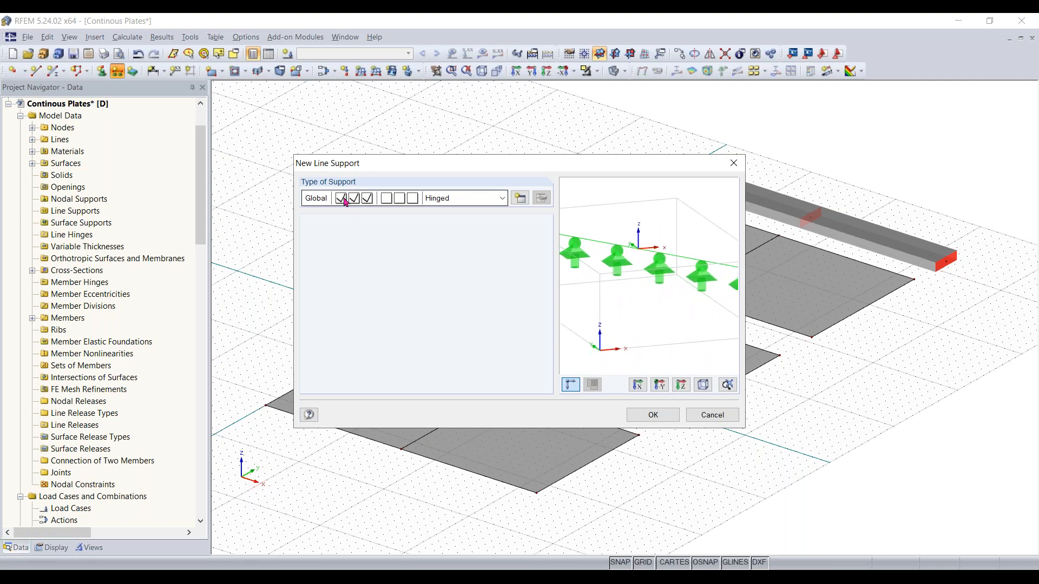
scroll(672, 300, "down", 2)
middle_click_drag(677, 302, 687, 298)
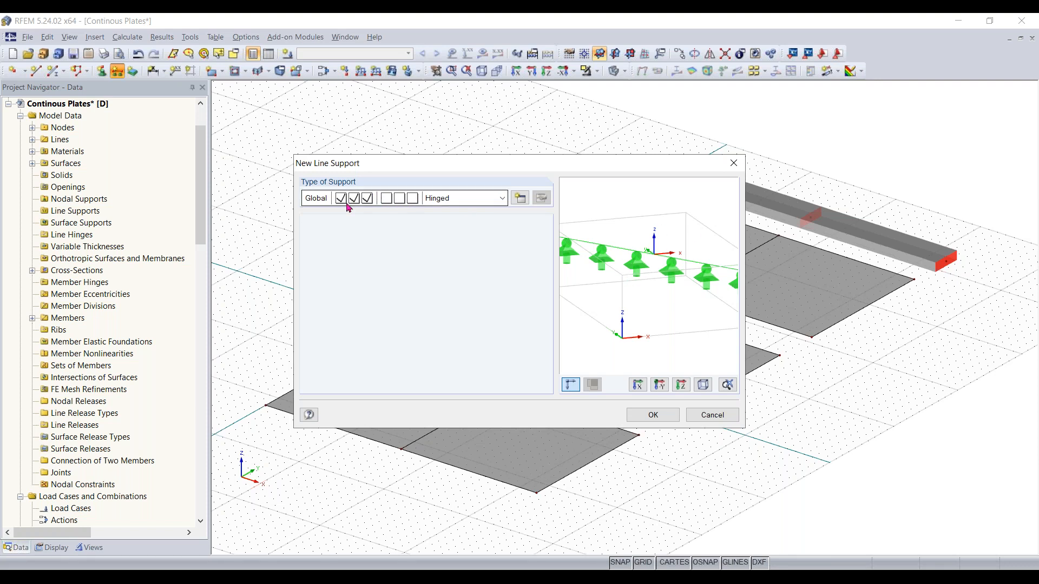
left_click(487, 201)
left_click(465, 226)
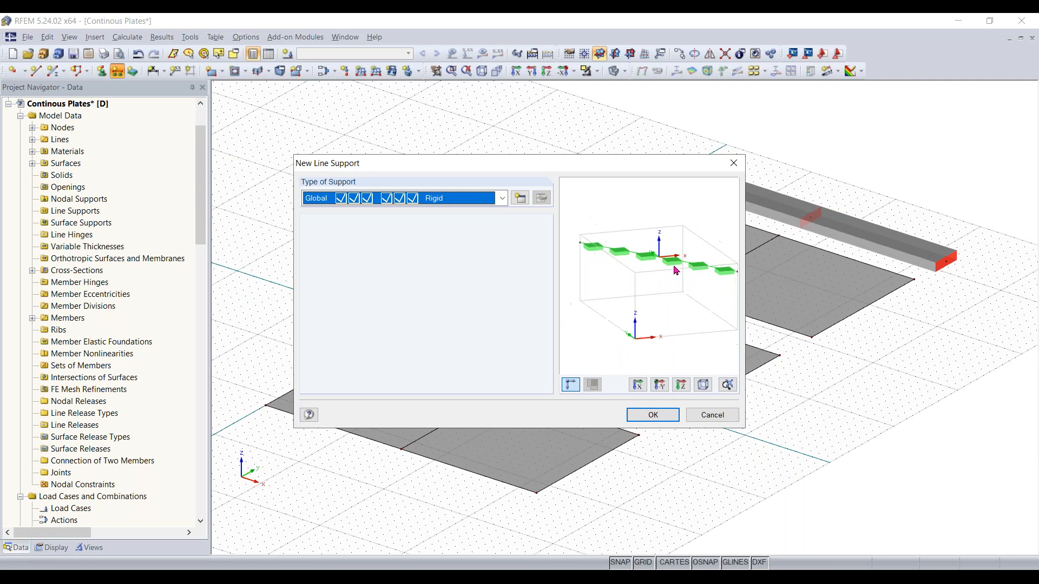
scroll(676, 270, "up", 1)
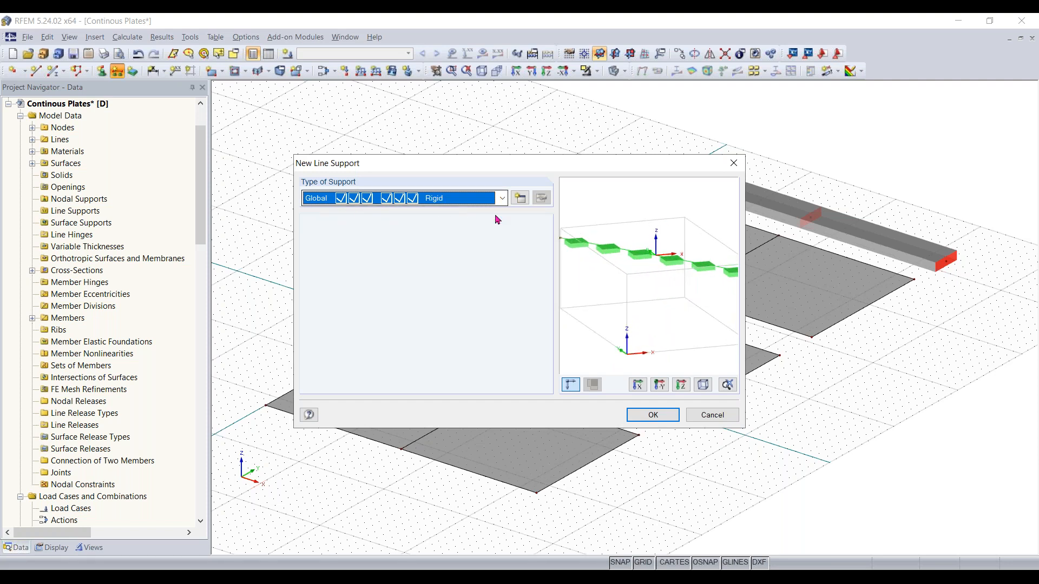
left_click_drag(676, 281, 638, 295)
scroll(639, 294, "down", 3)
middle_click_drag(641, 292, 657, 278)
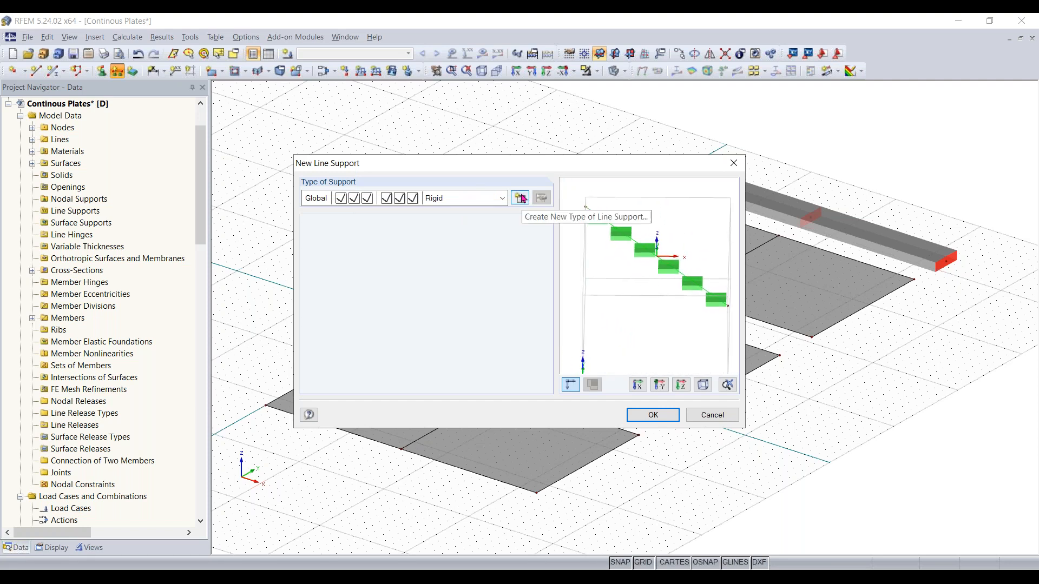
left_click(518, 203)
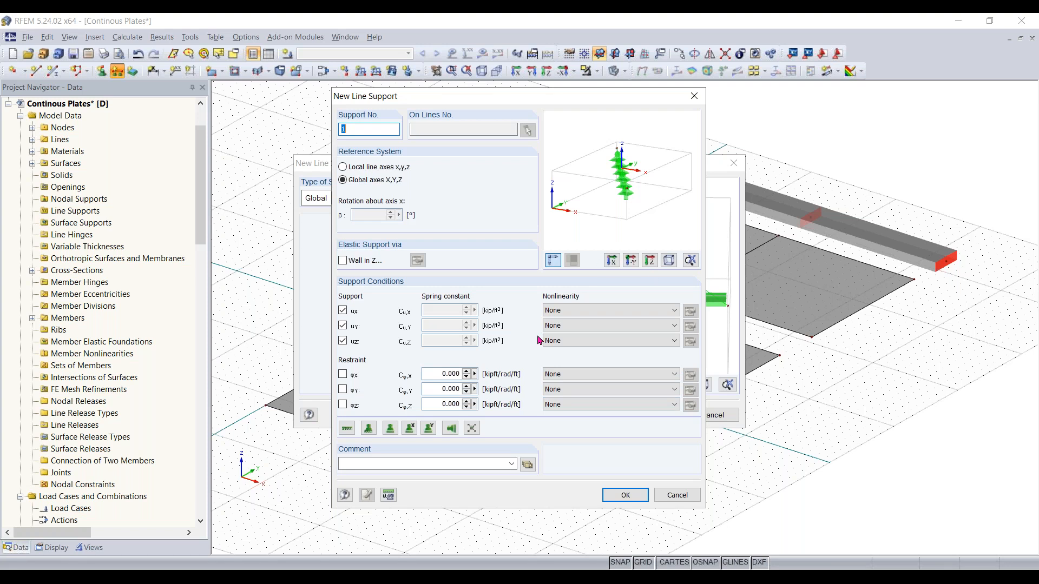
left_click(676, 495)
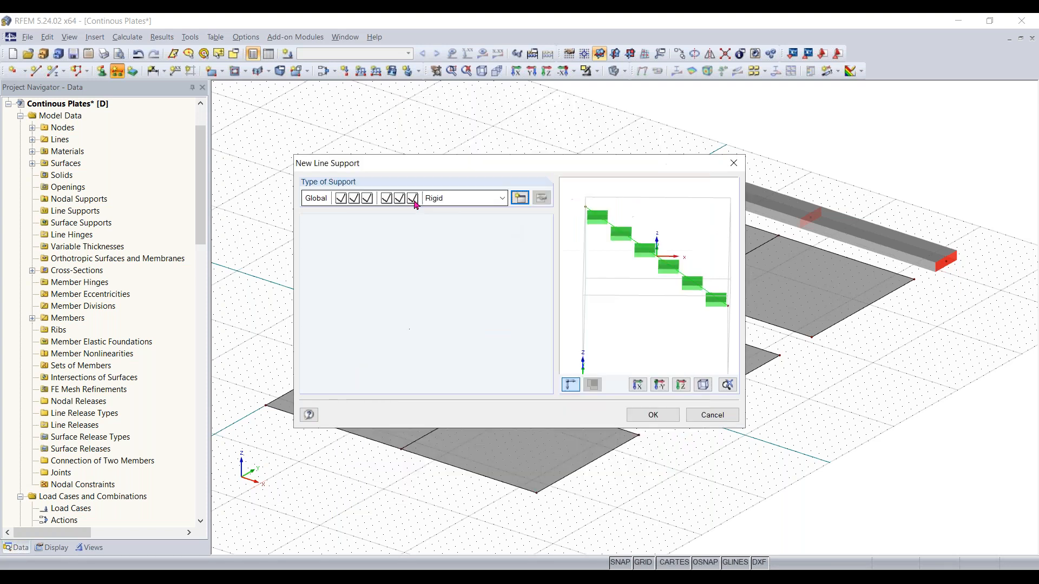
Apply Hinged line supports to both end edges and the midspan dividing line of each of the three plates
left_click(445, 198)
left_click(438, 211)
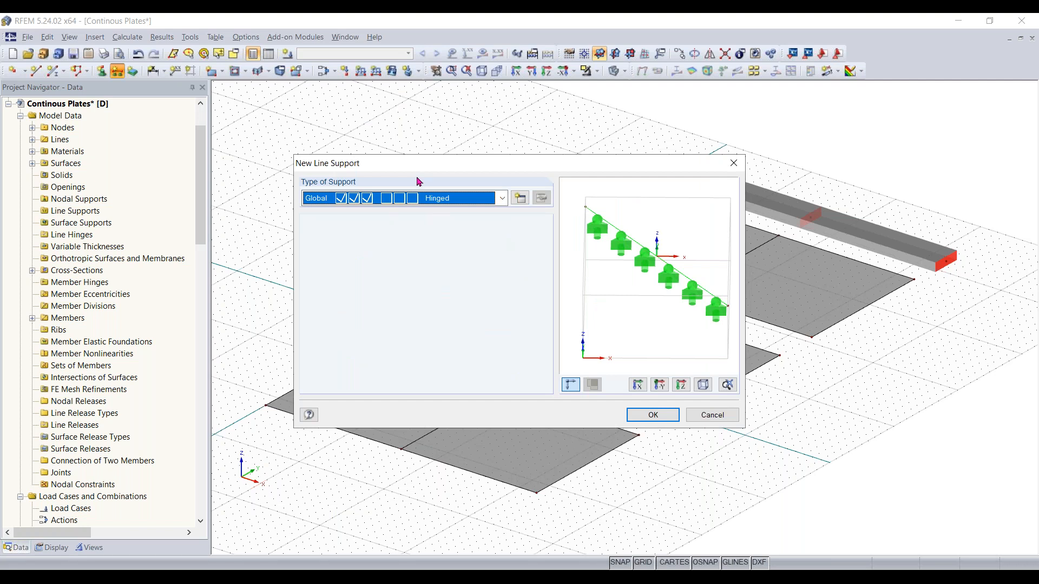
left_click(654, 415)
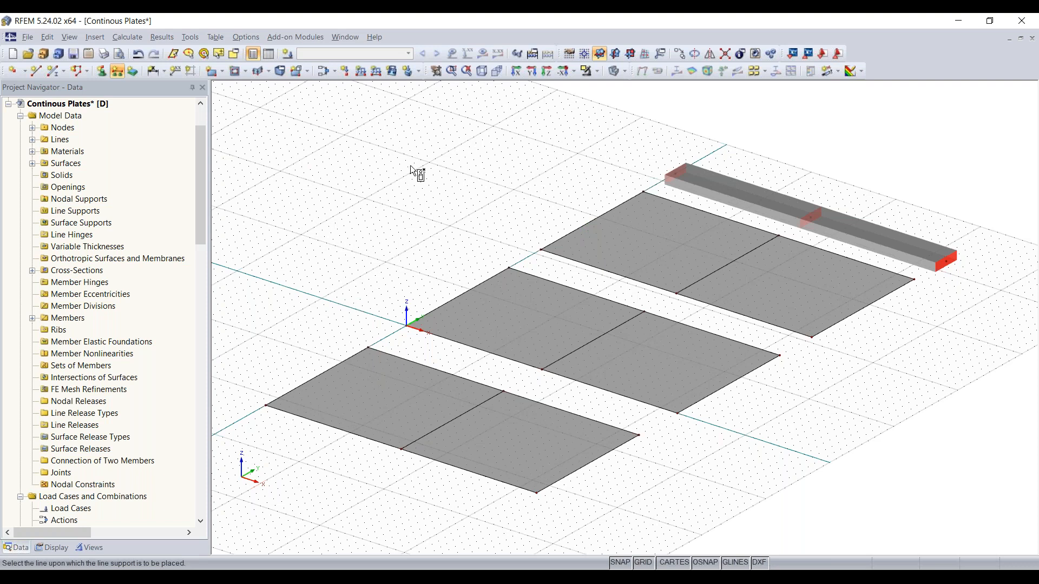
left_click(331, 367)
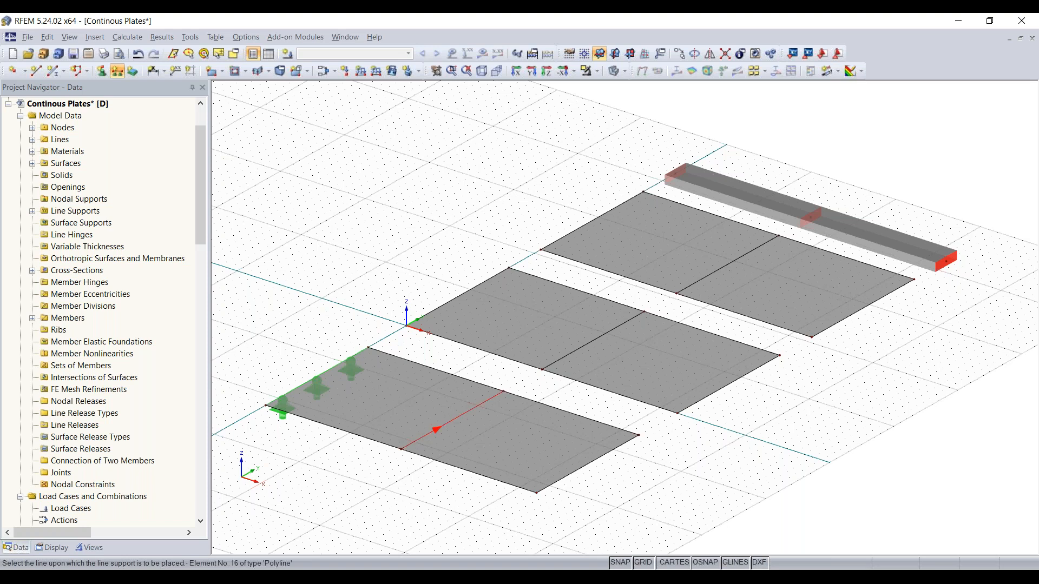
left_click(452, 416)
left_click(603, 455)
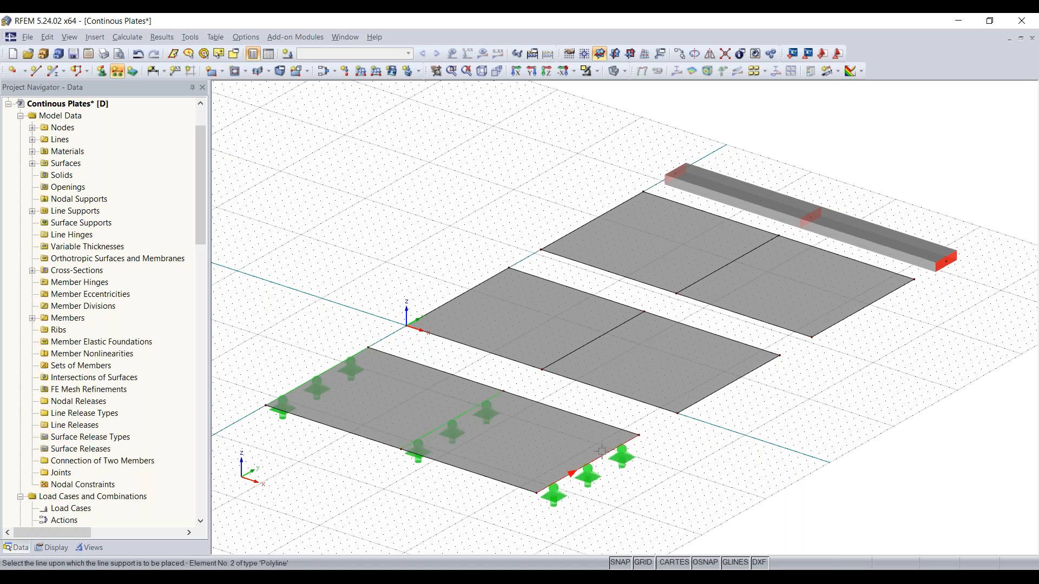
left_click(456, 297)
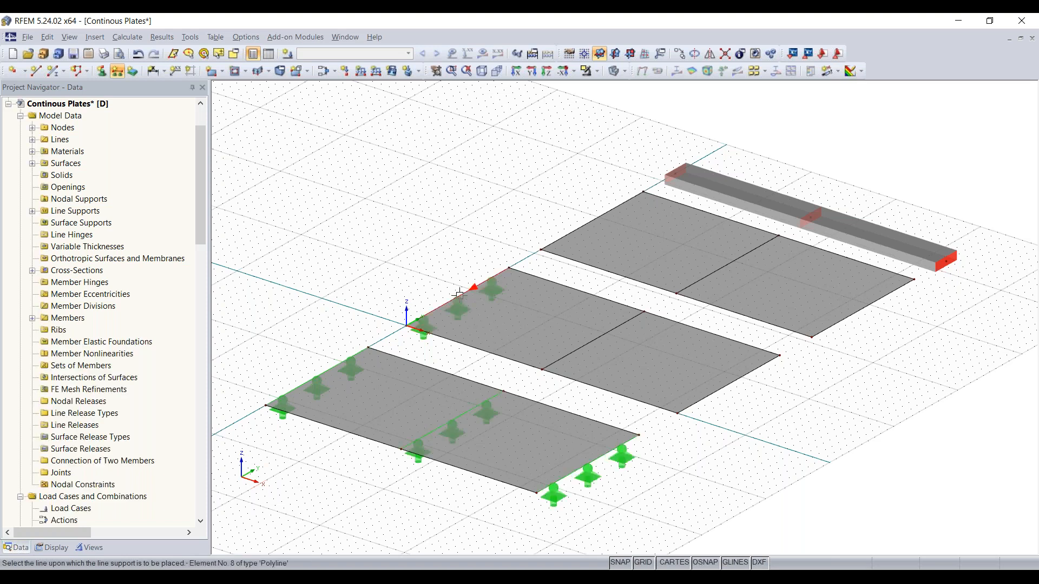
left_click(592, 344)
left_click(722, 385)
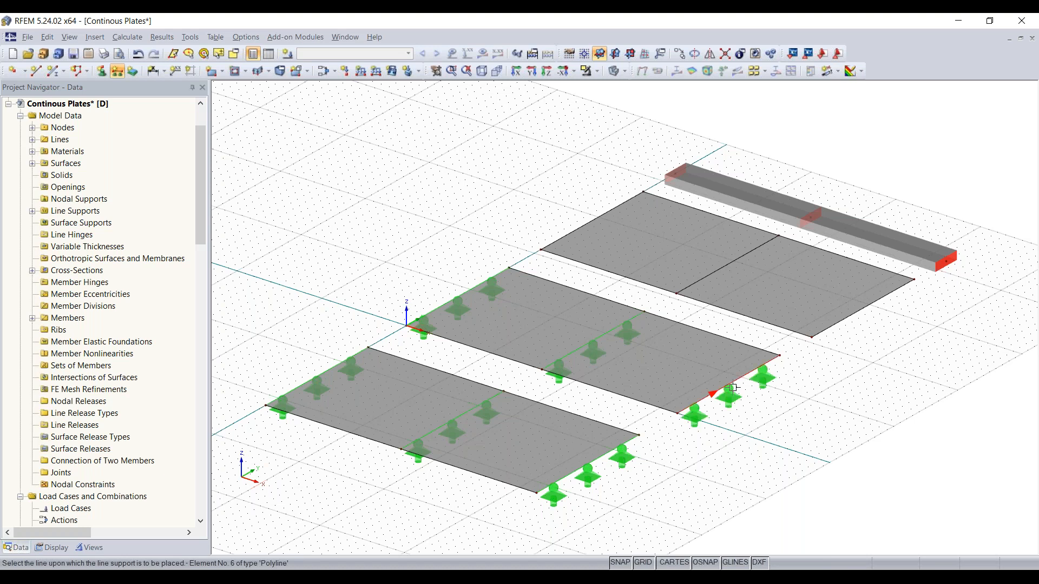
left_click(601, 216)
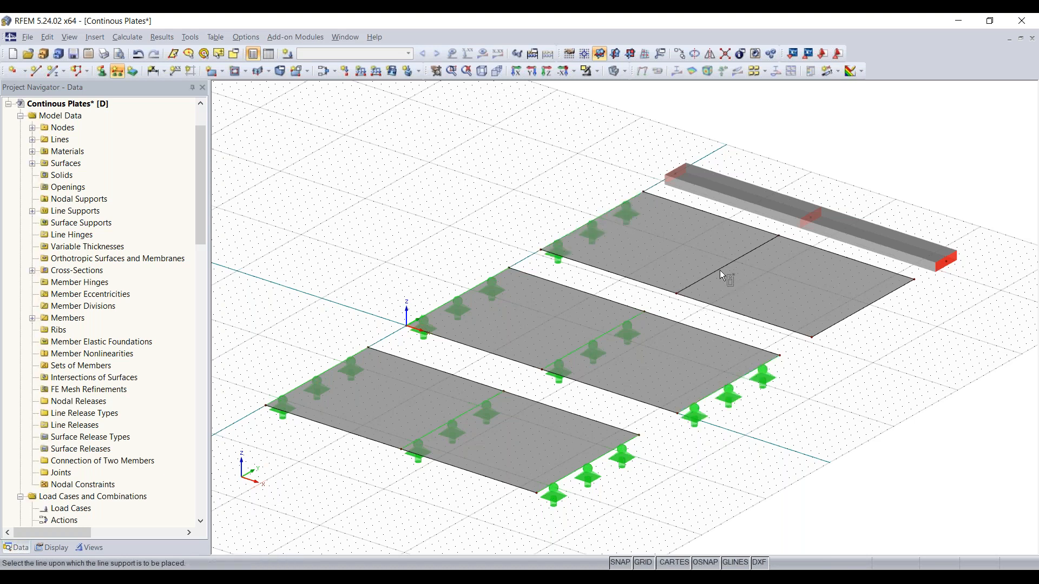
left_click(725, 266)
left_click(860, 312)
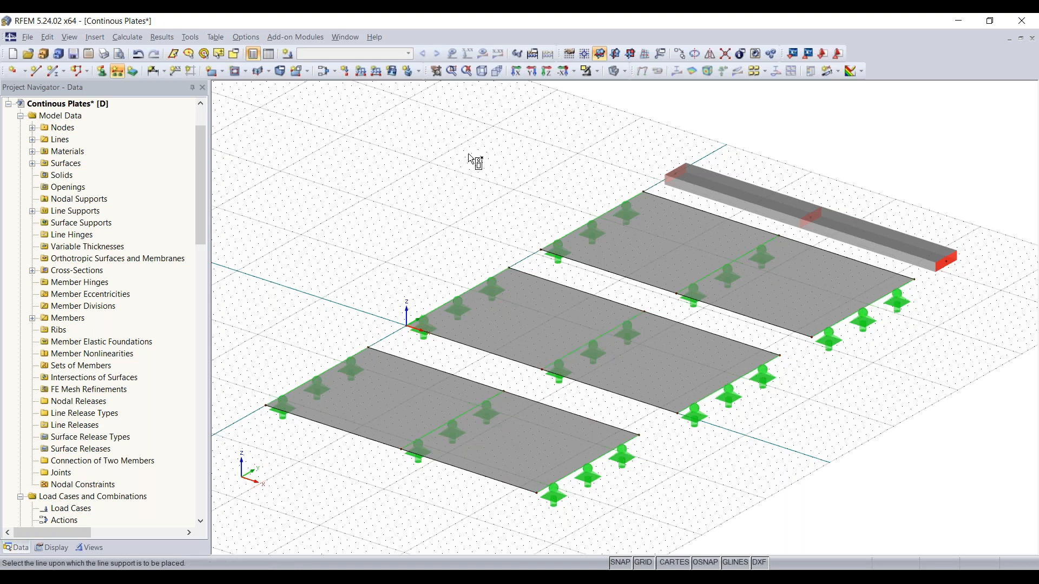
key("Escape")
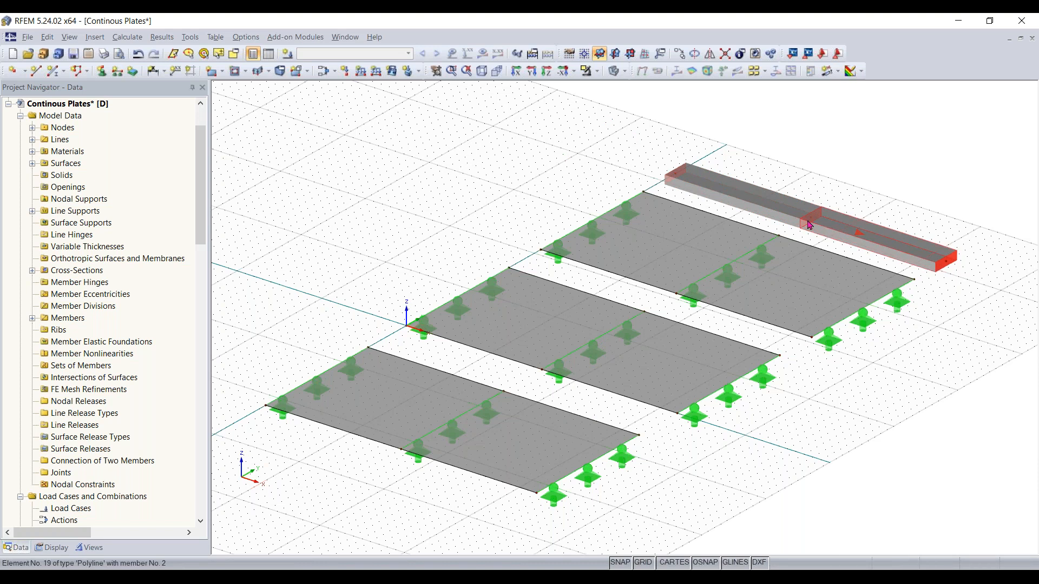
Place Hinged nodal supports at the beam's near end node and at its midspan node
middle_click_drag(955, 339, 872, 388)
scroll(901, 375, "up", 1)
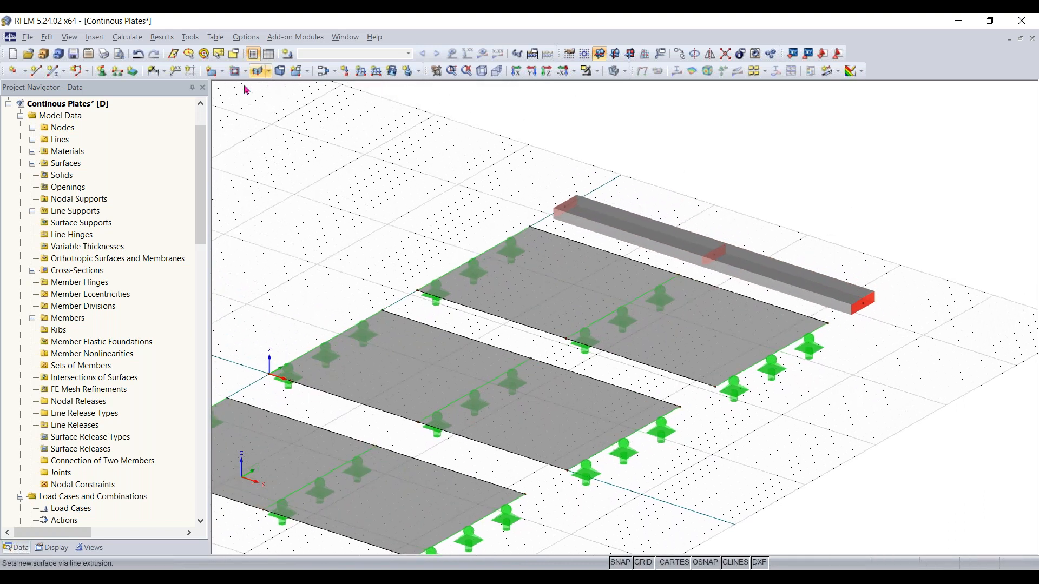
left_click(104, 72)
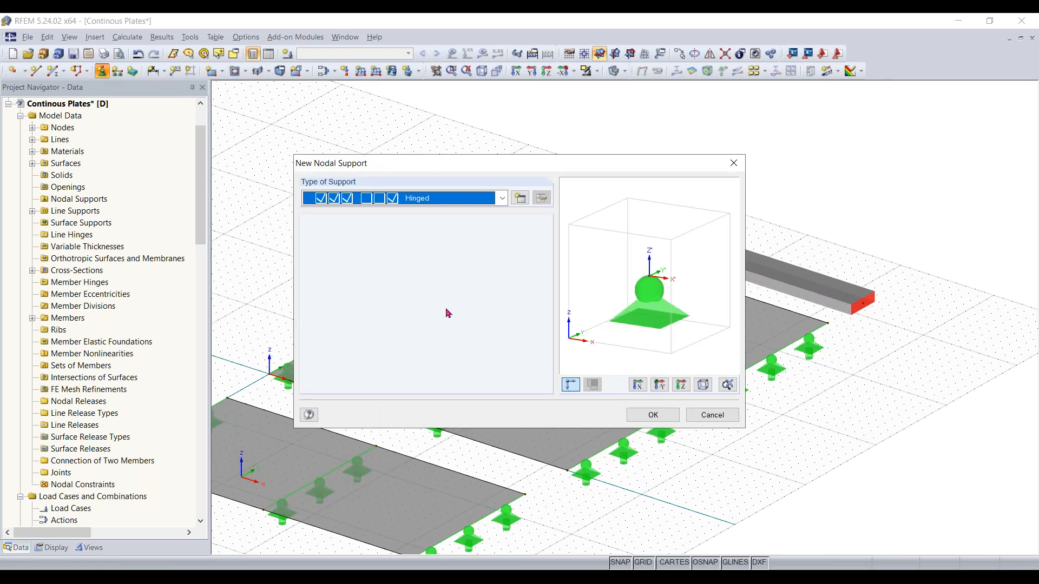
middle_click_drag(657, 321, 627, 337, "ctrl")
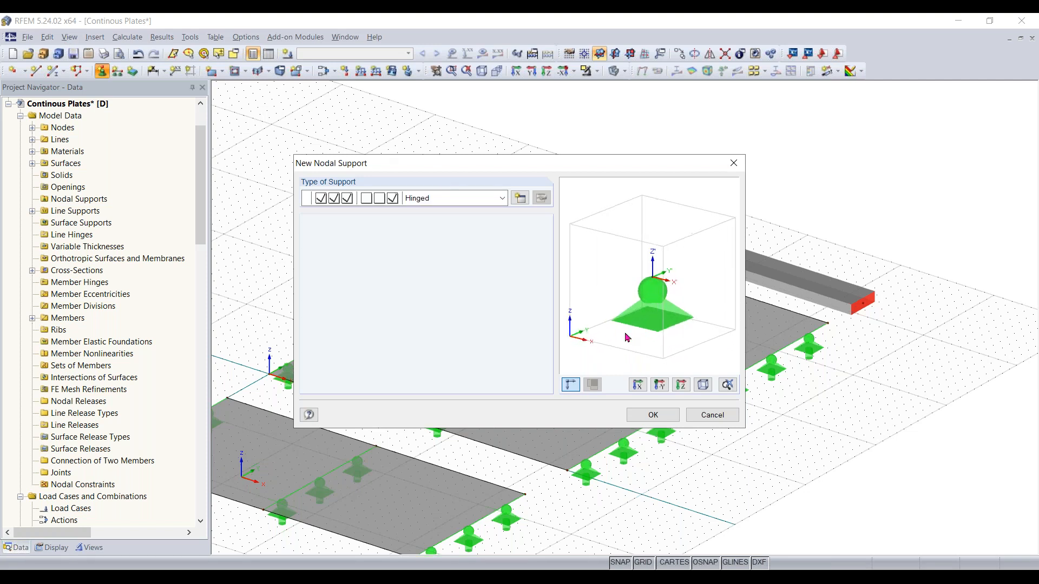
left_click(470, 202)
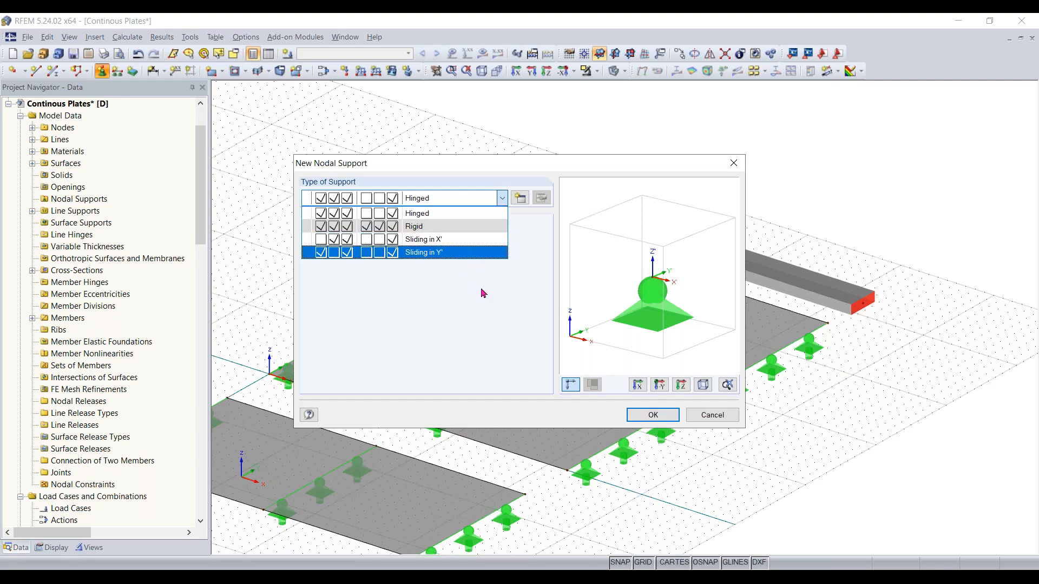
left_click(431, 217)
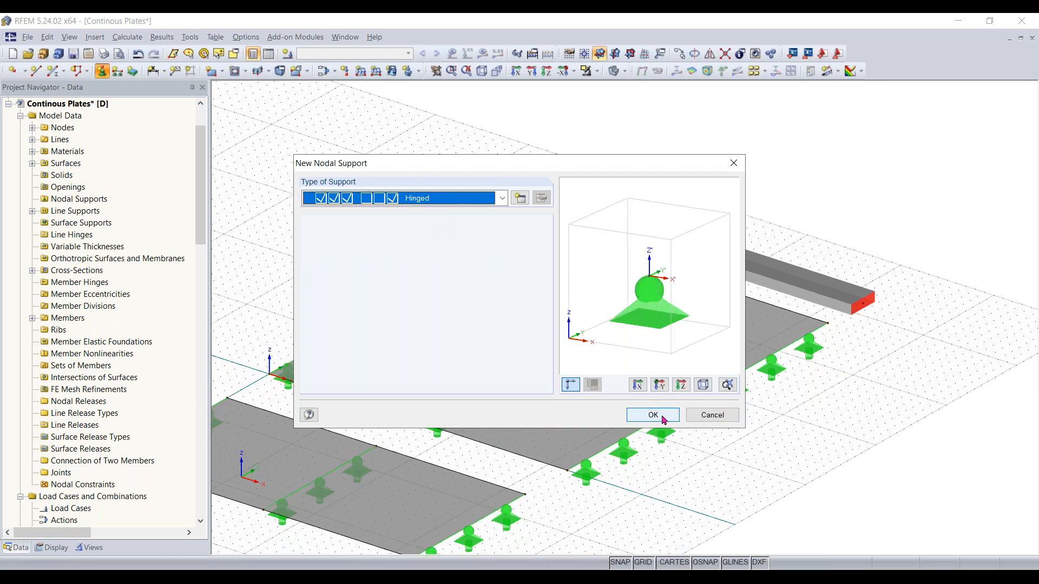
left_click(662, 417)
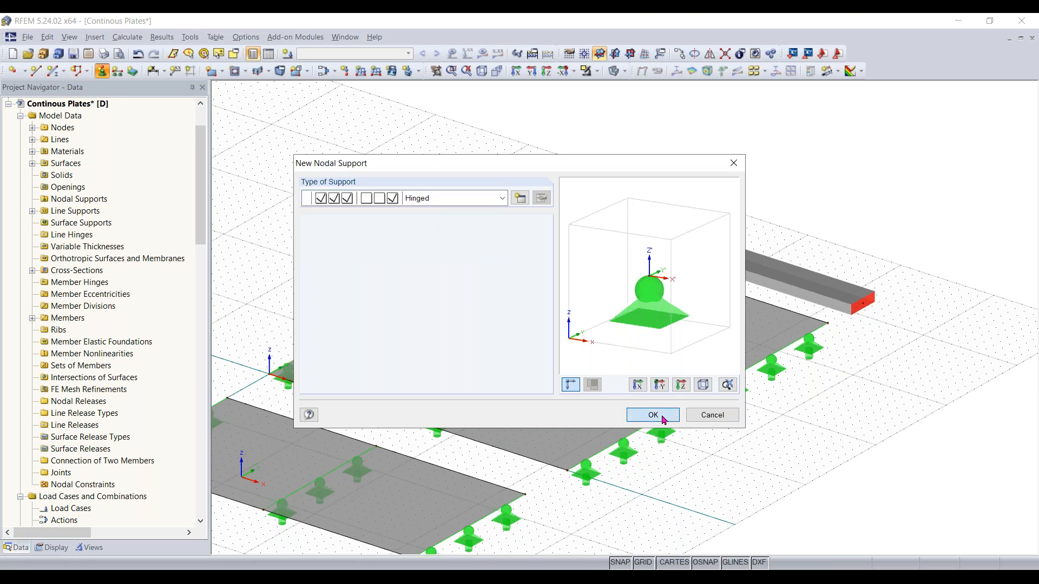
scroll(744, 273, "up", 1)
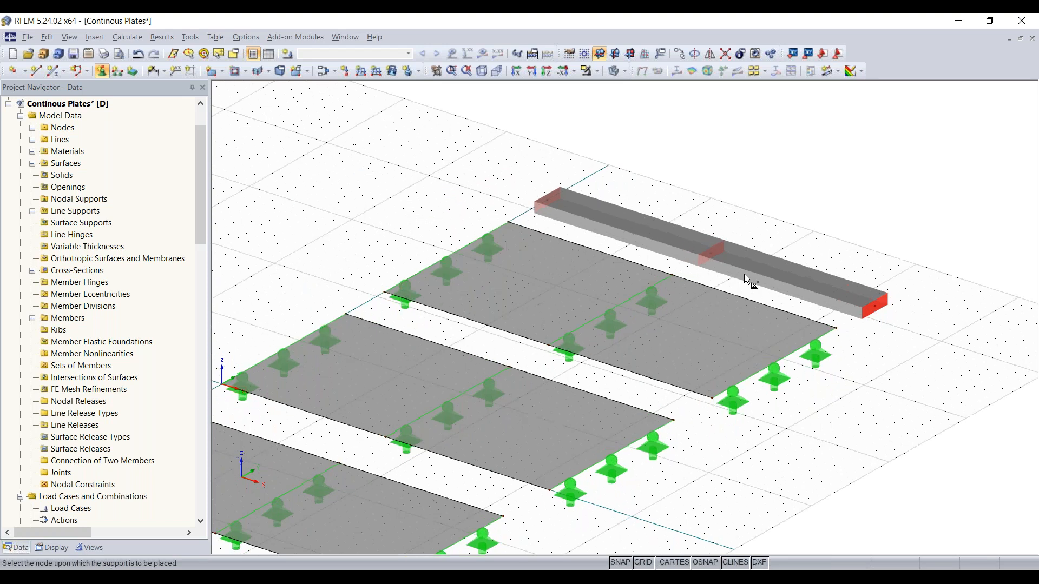
scroll(744, 274, "up", 1)
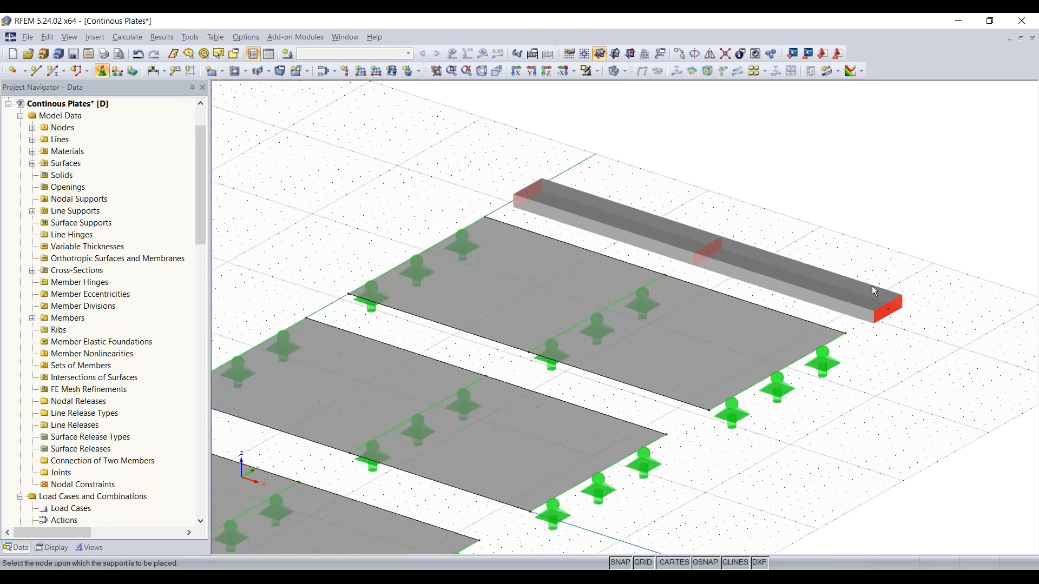
left_click(890, 314)
left_click(906, 340)
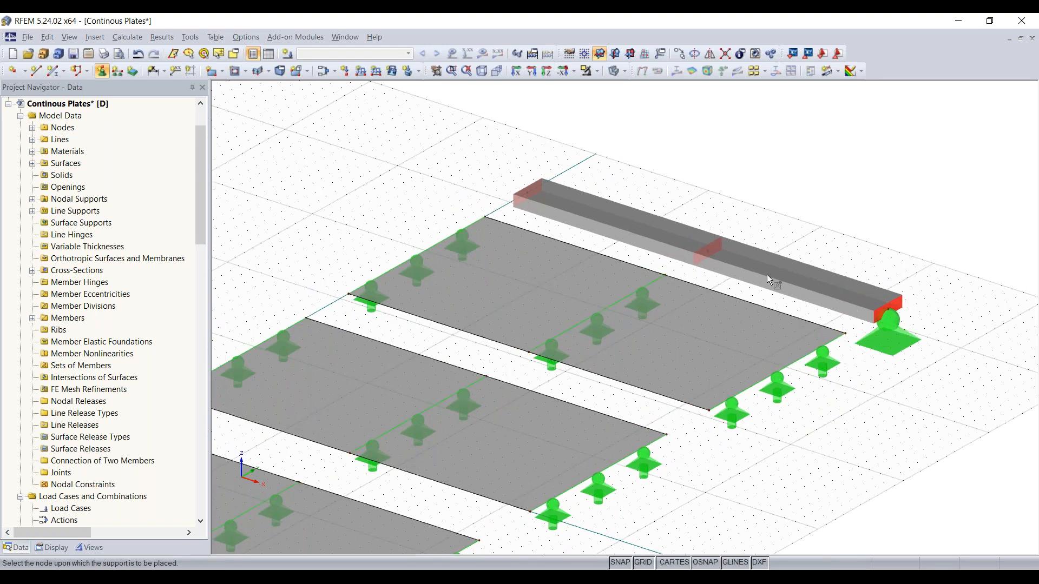
left_click(709, 252)
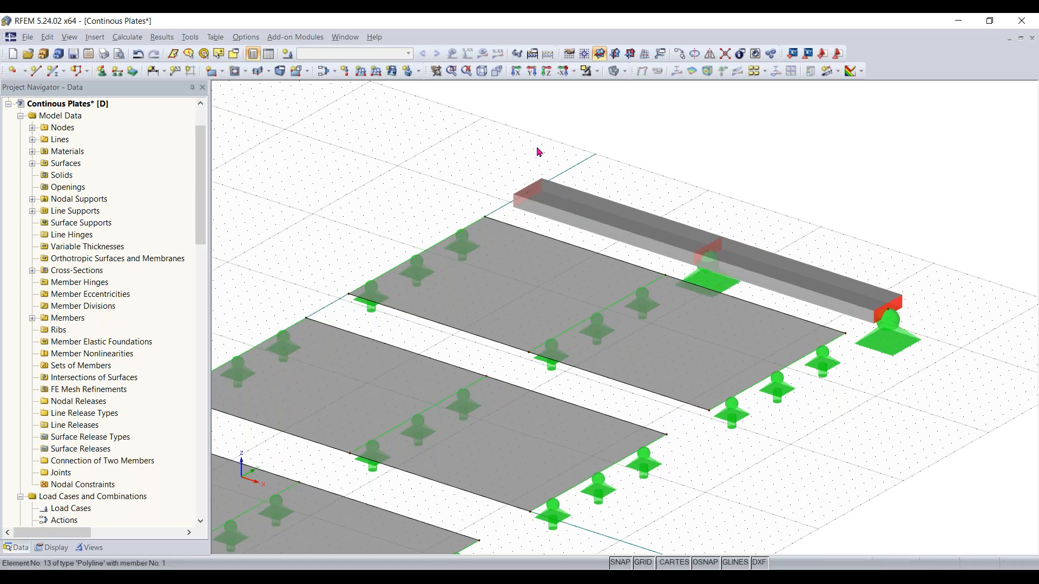
Define a new nodal support type restraining all translations plus rotations about X and Z, and place it at the beam's far end node
left_click(103, 71)
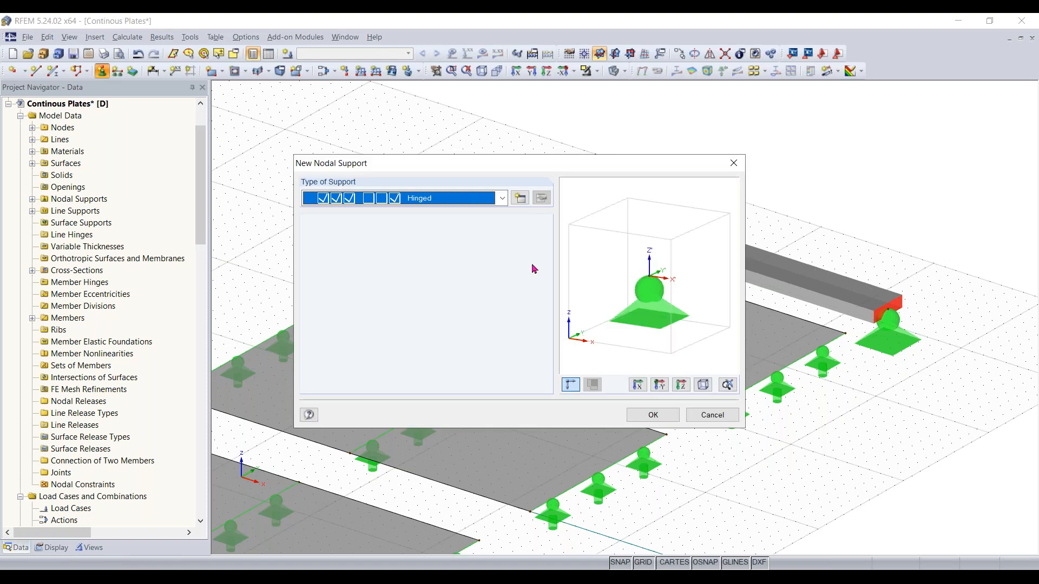
left_click_drag(537, 170, 538, 236)
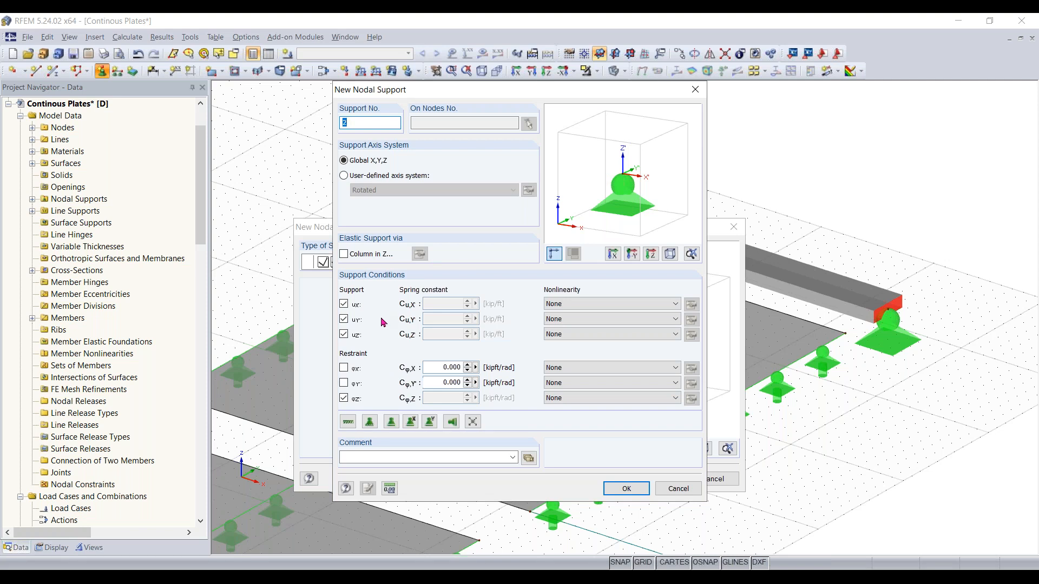
left_click(346, 367)
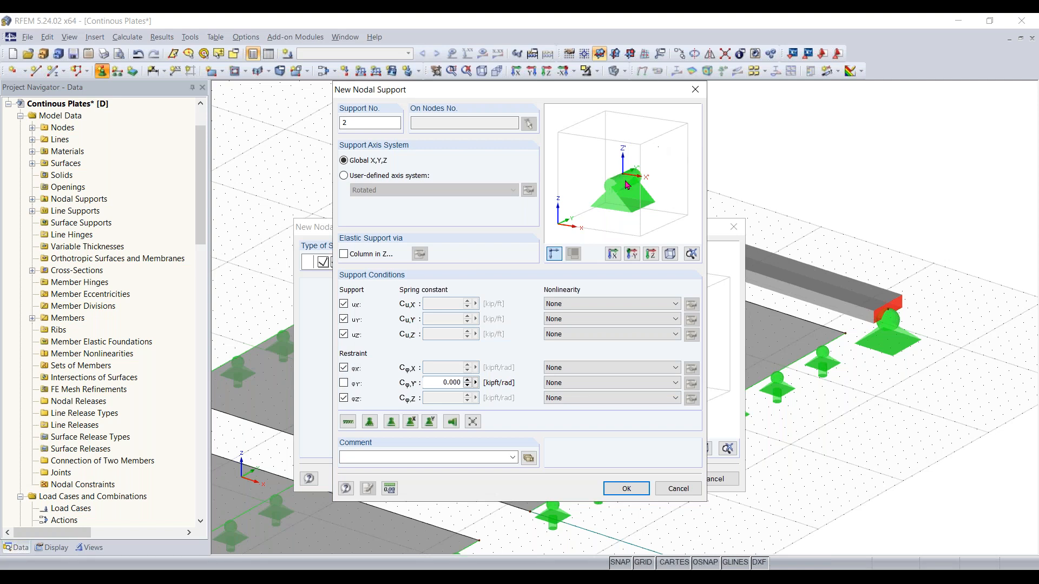
left_click(628, 488)
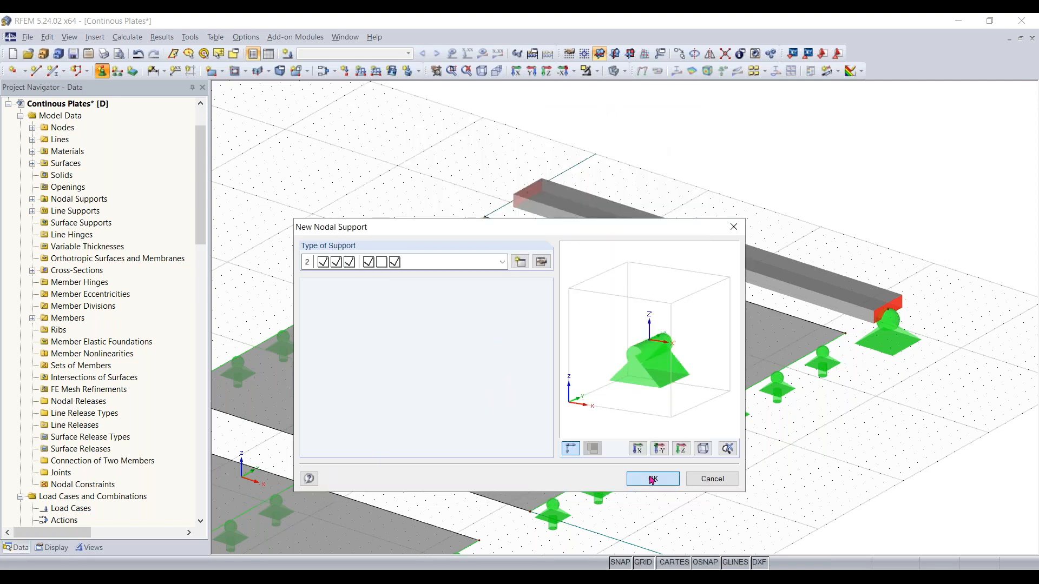
left_click(654, 479)
left_click(528, 194)
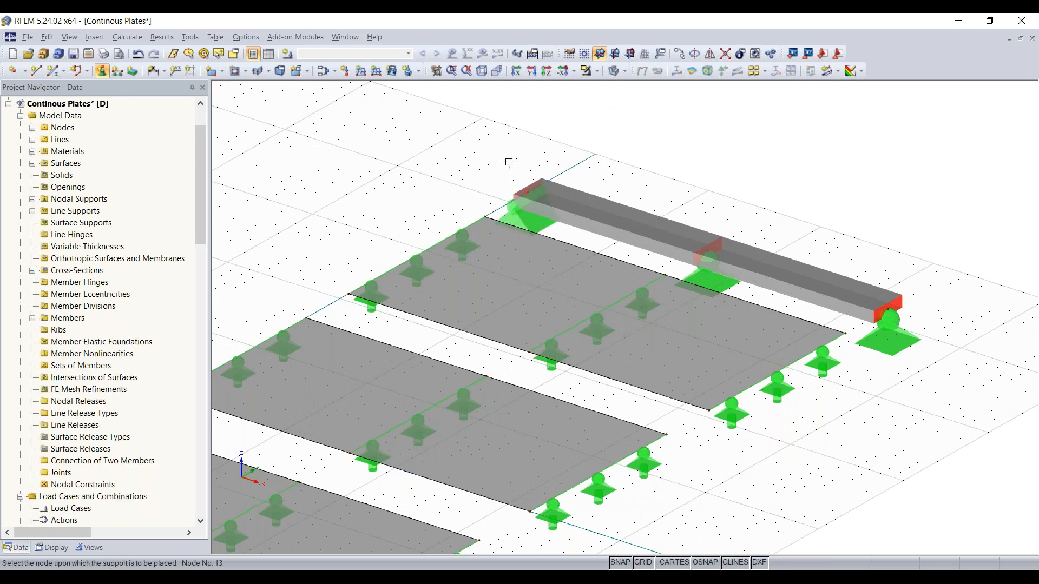
key("Escape")
Turn on the member orientation display for the beam to check its local axes
right_click_drag(721, 222, 702, 216)
left_click(652, 270)
scroll(702, 287, "up", 4)
middle_click_drag(702, 286, 561, 265)
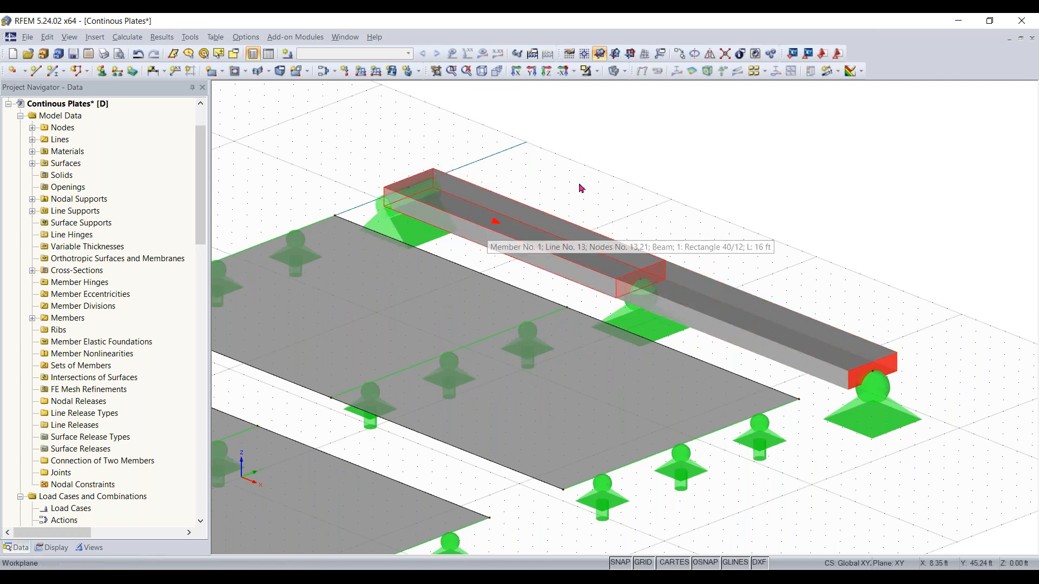
right_click(518, 231)
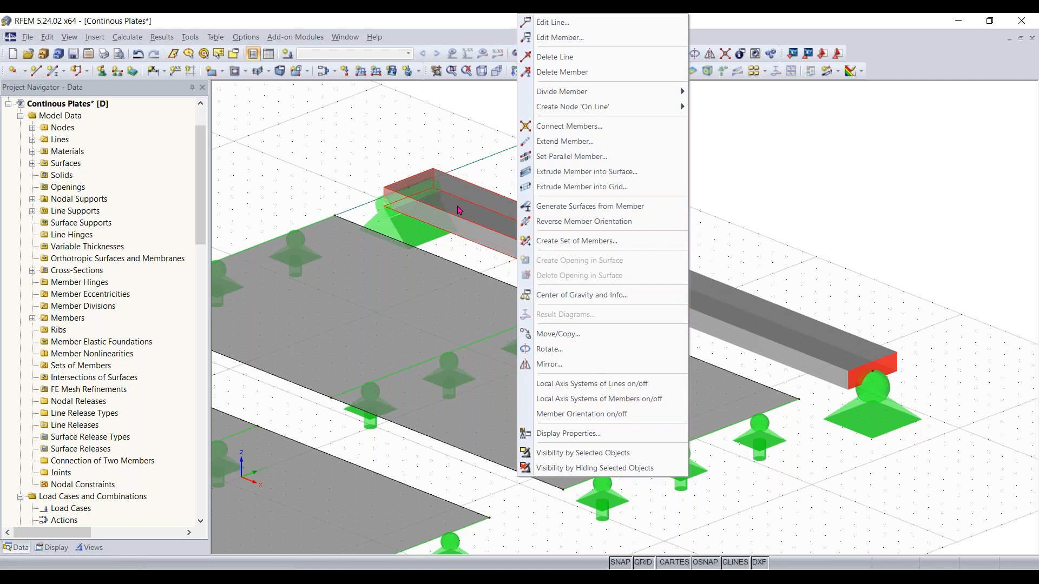
left_click(596, 404)
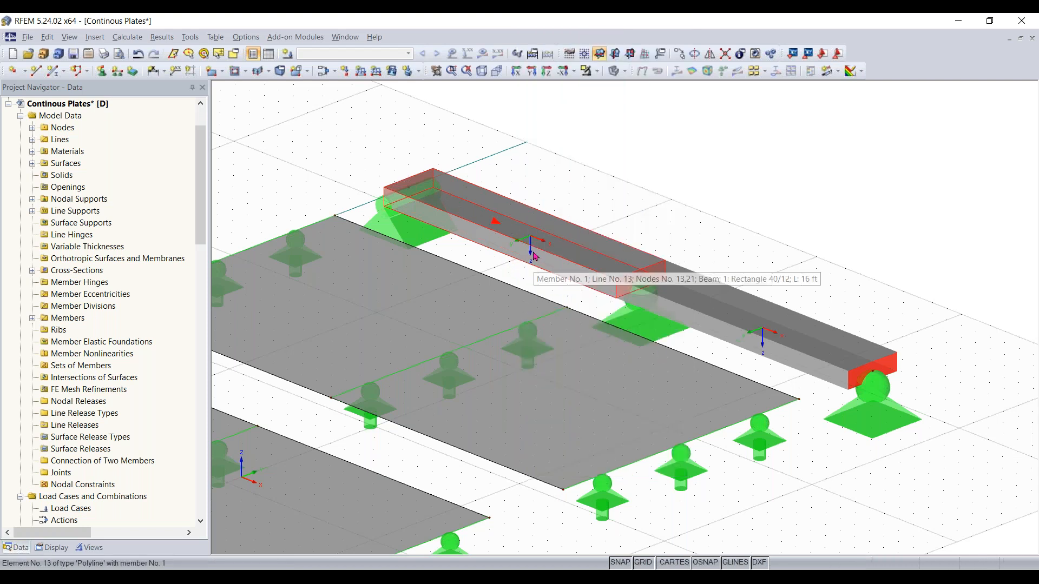
scroll(533, 256, "up", 3)
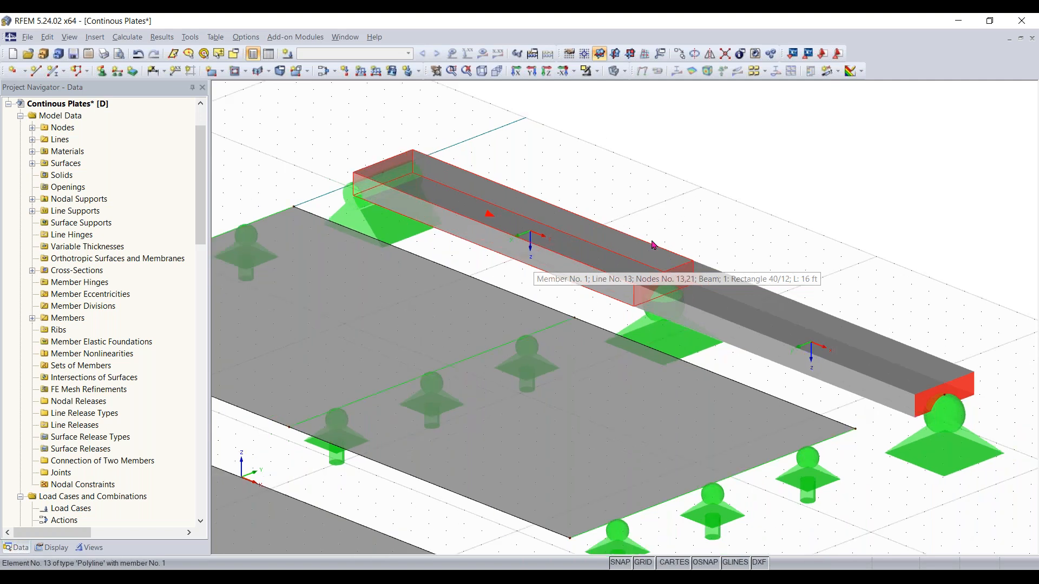
scroll(790, 369, "down", 1)
middle_click_drag(790, 369, 699, 353)
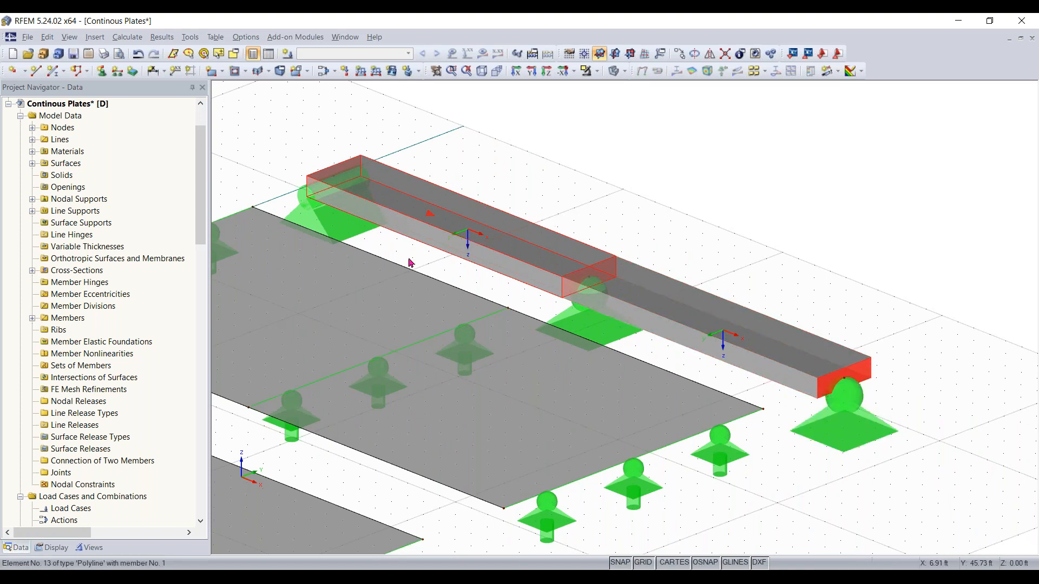
scroll(475, 241, "up", 2)
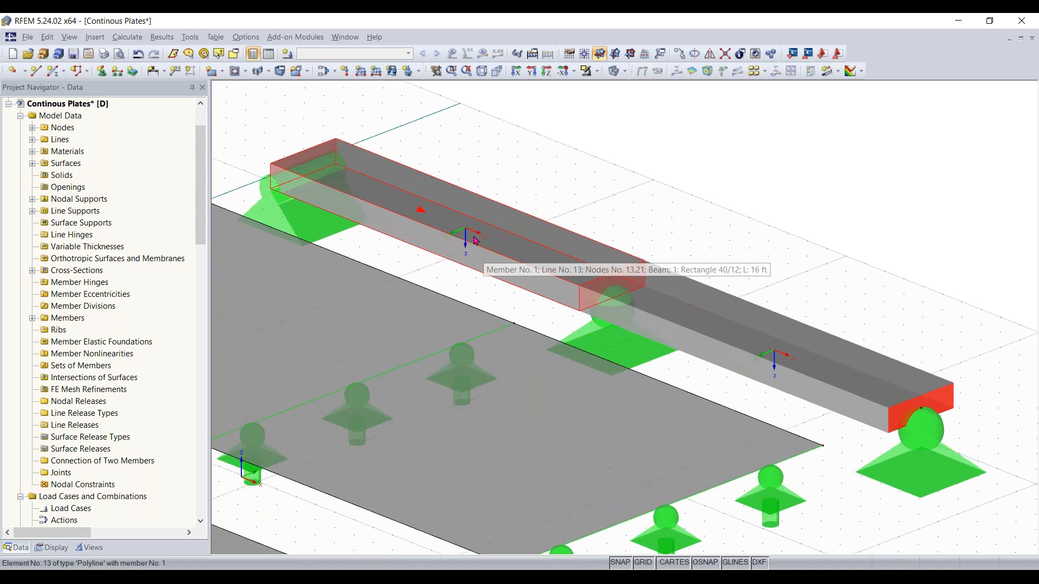
scroll(511, 249, "down", 4)
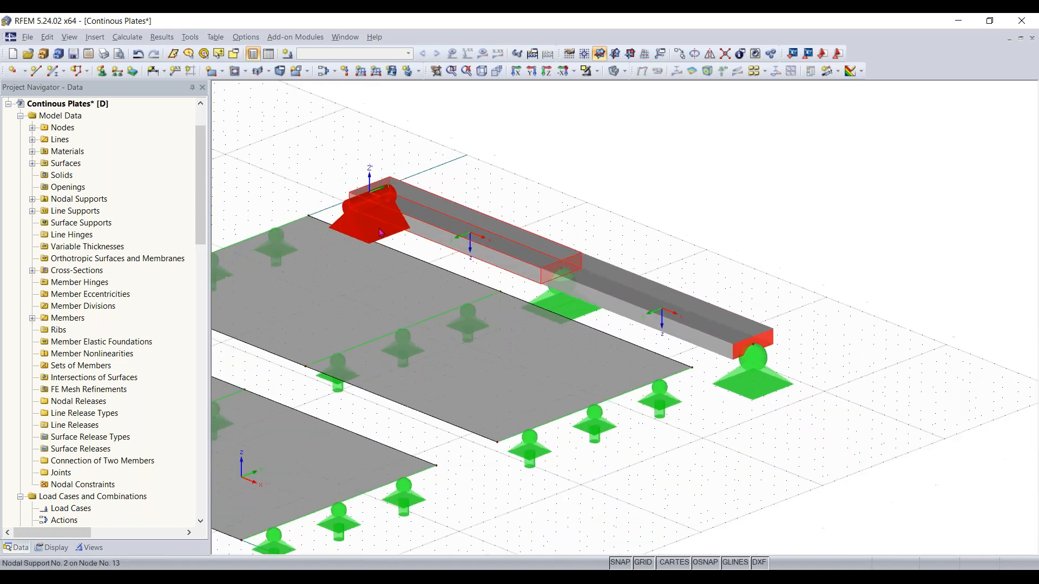
middle_click_drag(444, 243, 482, 255)
left_click(431, 241)
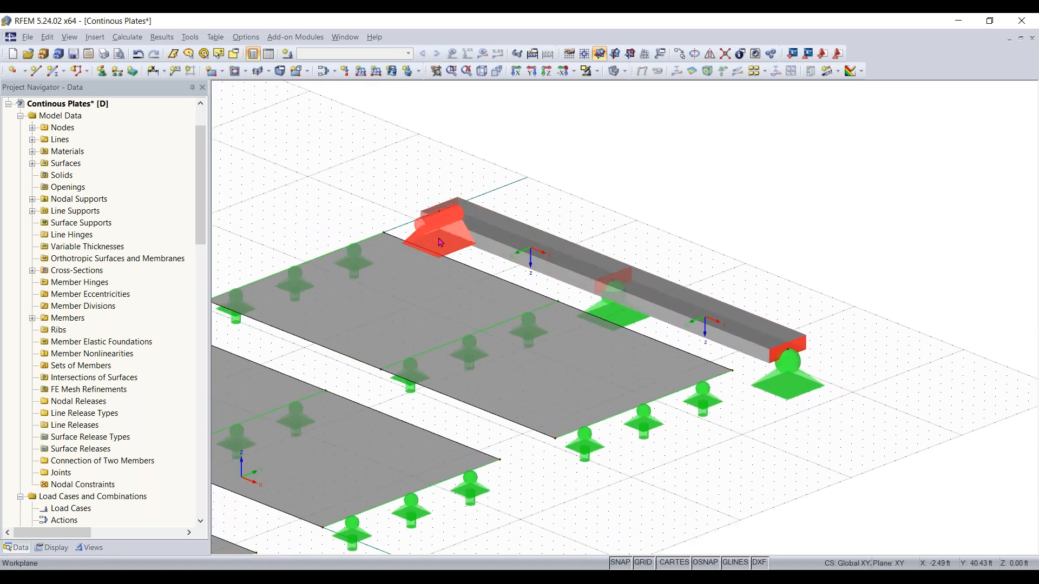
middle_click_drag(360, 180, 523, 149)
scroll(497, 165, "down", 1)
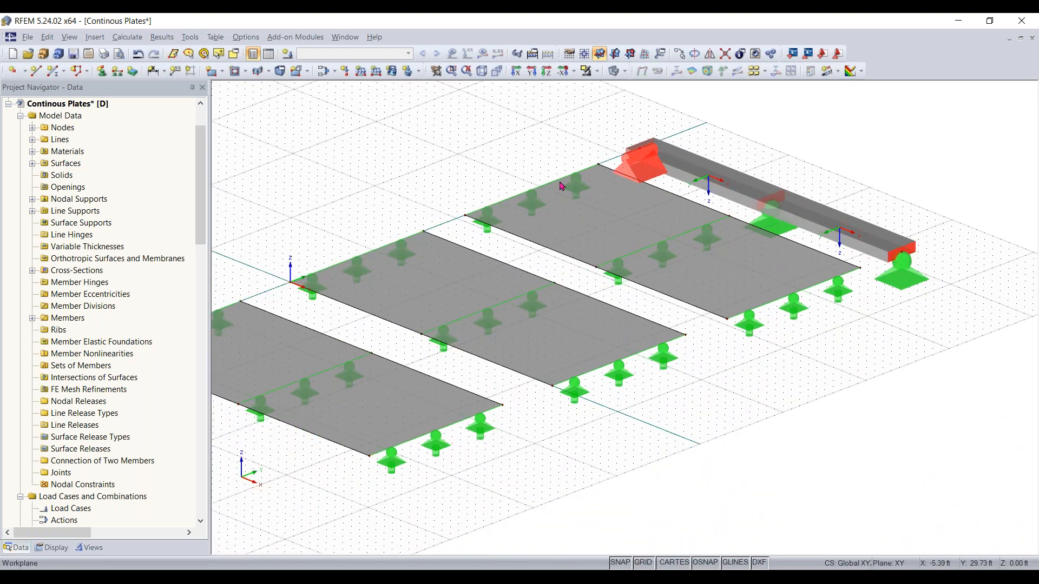
scroll(553, 375, "down", 1)
middle_click_drag(553, 374, 609, 390)
middle_click_drag(438, 208, 471, 197)
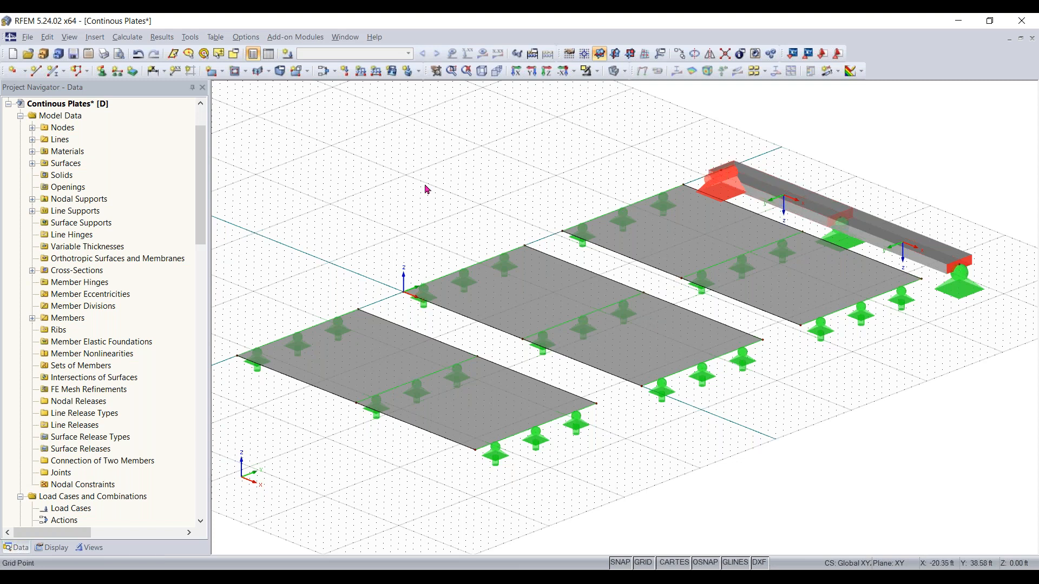
Open the Load Cases table and start creating a new load case
left_click(268, 53)
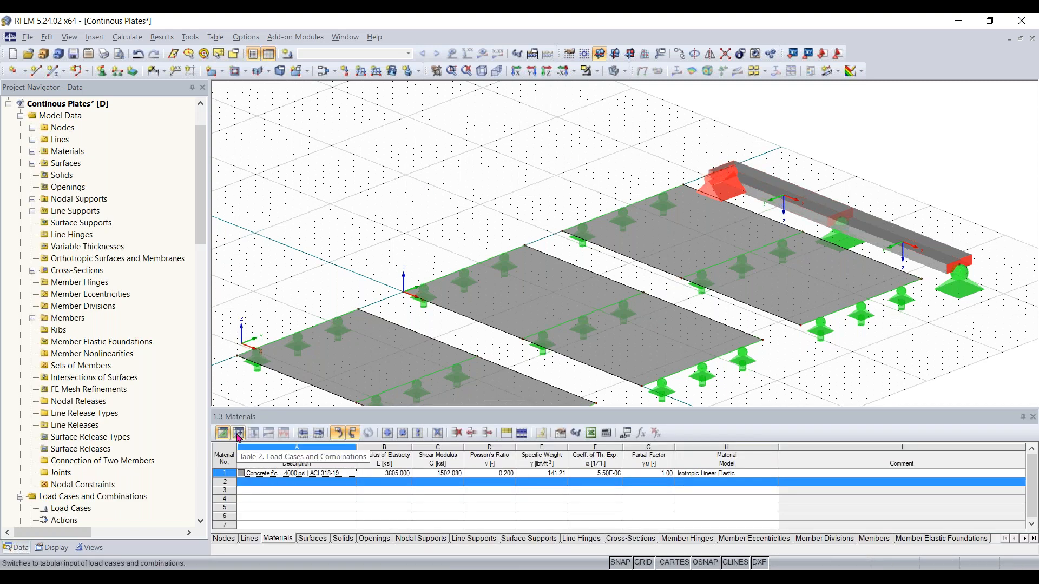
left_click(238, 433)
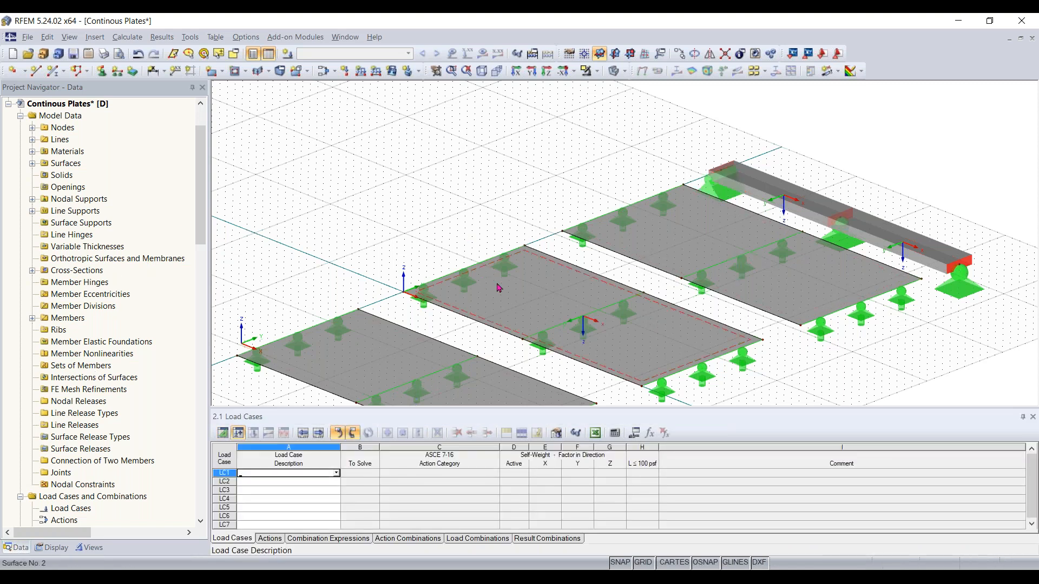
scroll(500, 287, "down", 1)
middle_click_drag(511, 281, 578, 194)
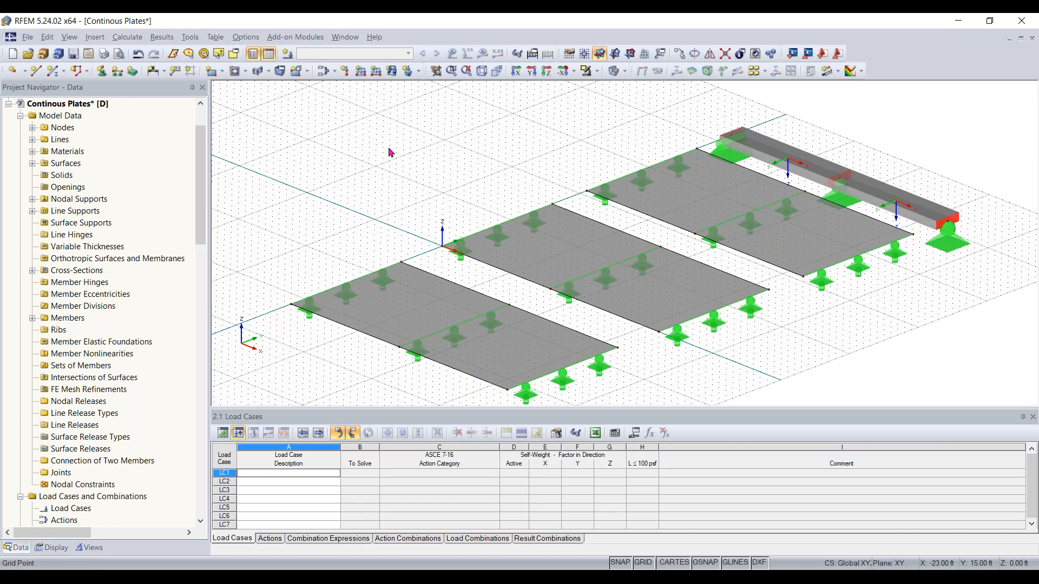
left_click(288, 57)
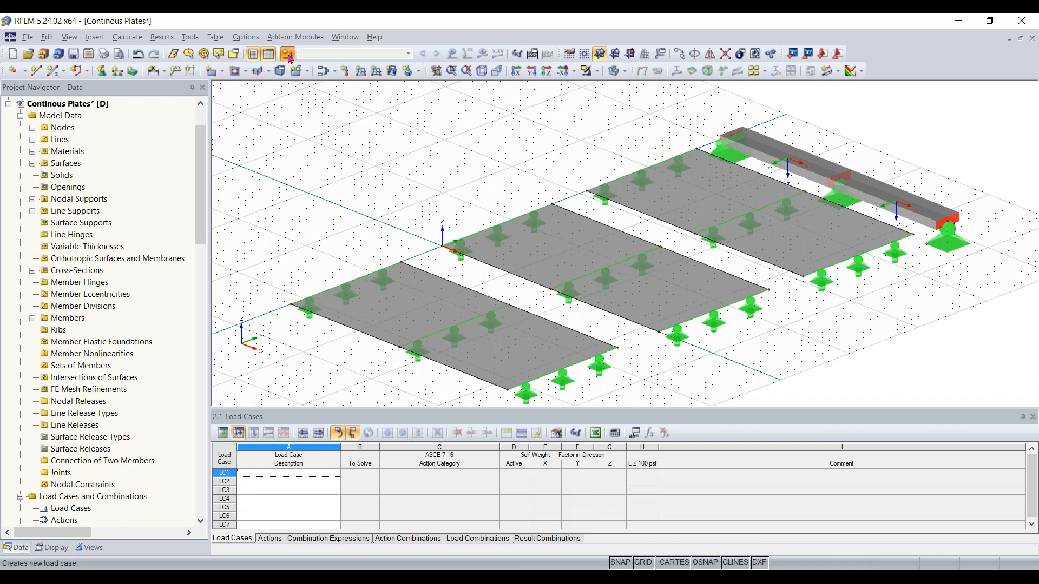
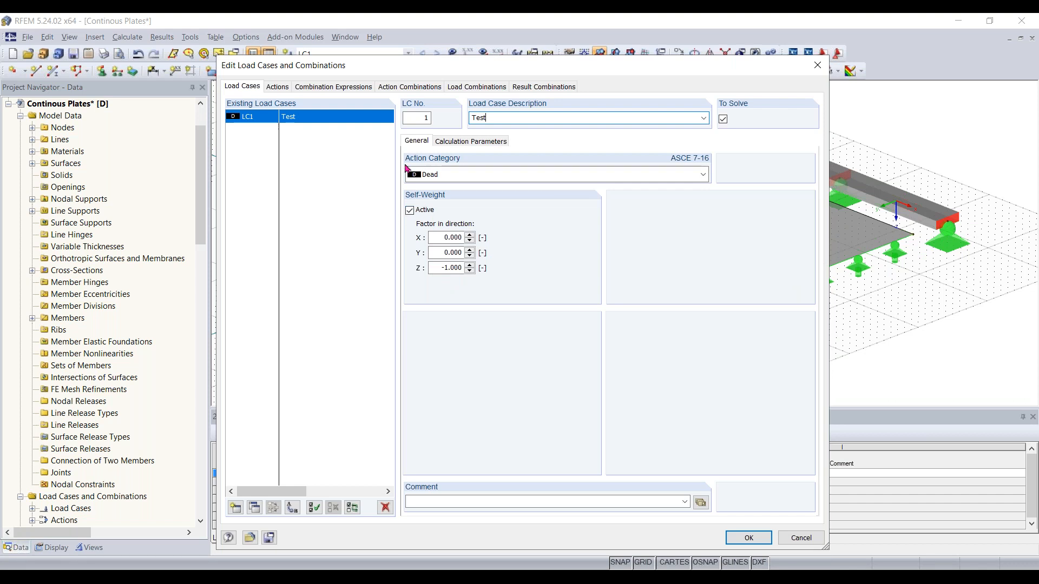
left_click(236, 508)
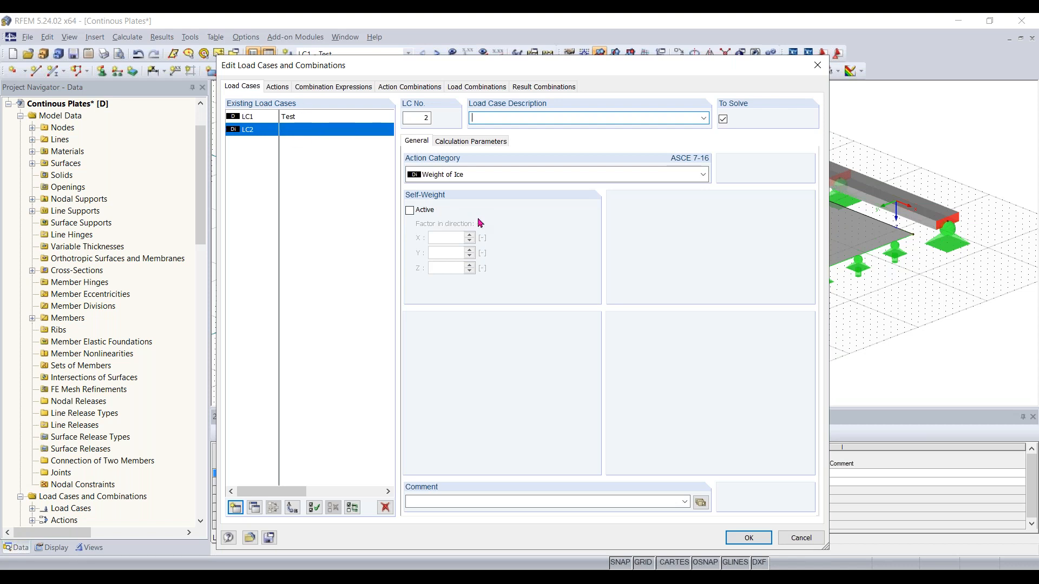
left_click(384, 507)
left_click(503, 326)
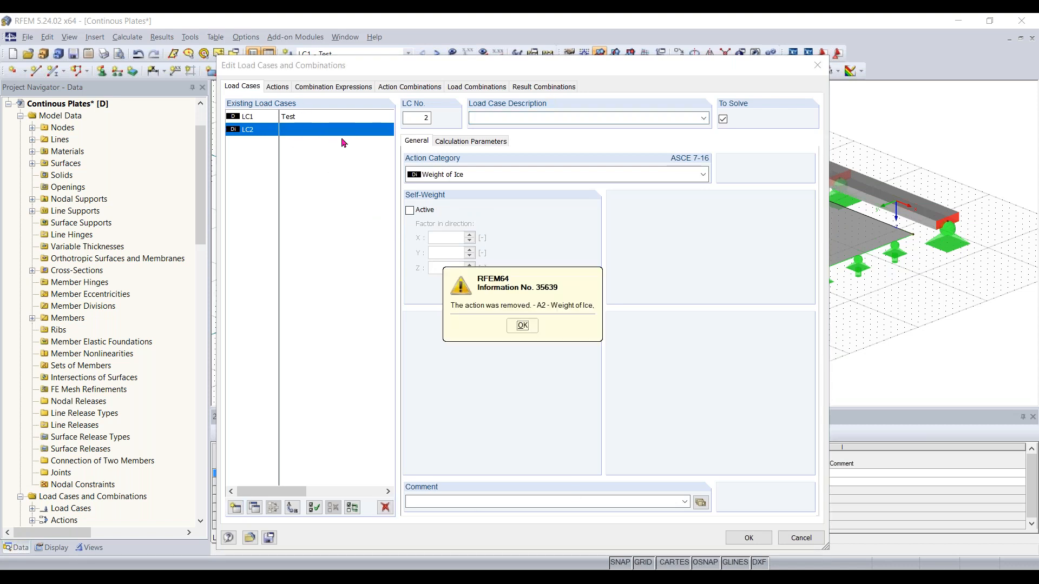
left_click(523, 326)
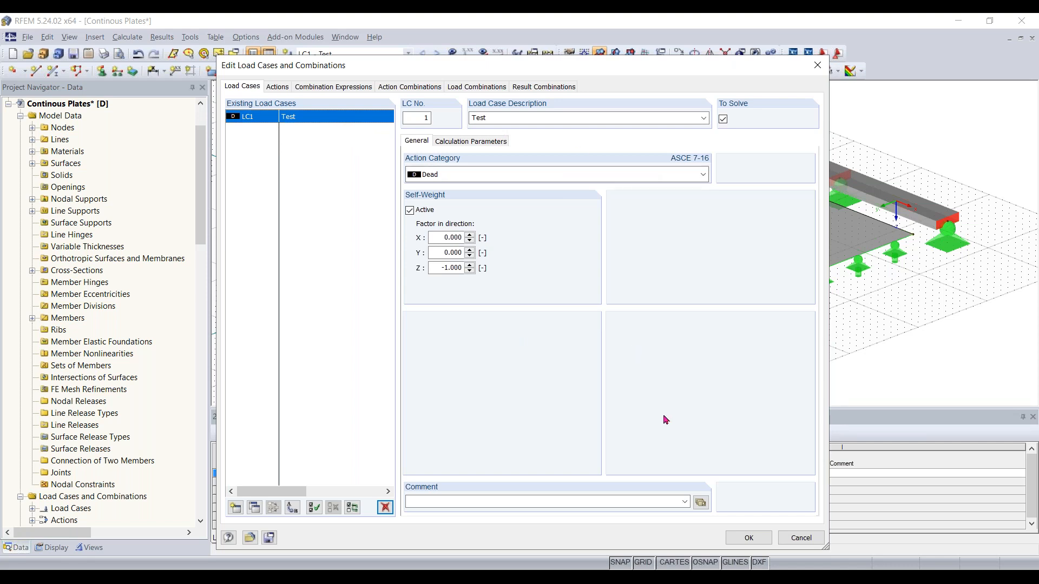
Confirm load case LC1 Test and open the Surface Loads input table
left_click(745, 538)
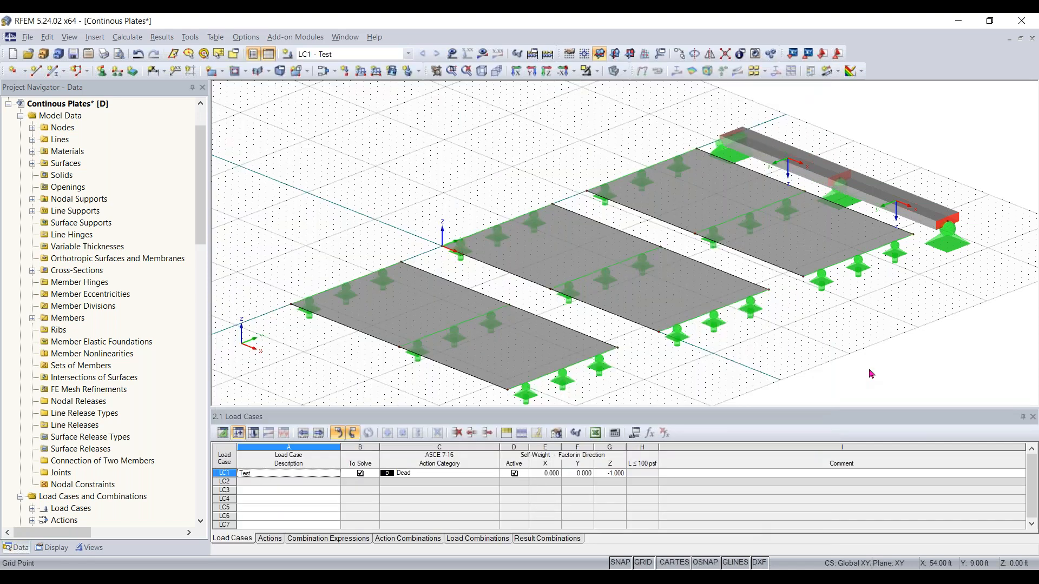
left_click(409, 71)
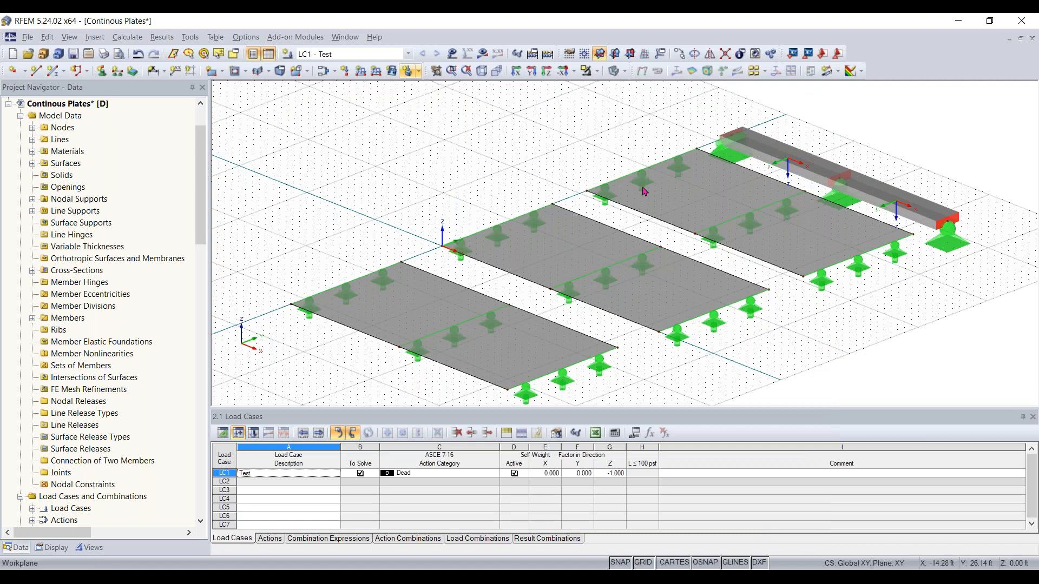
left_click(253, 433)
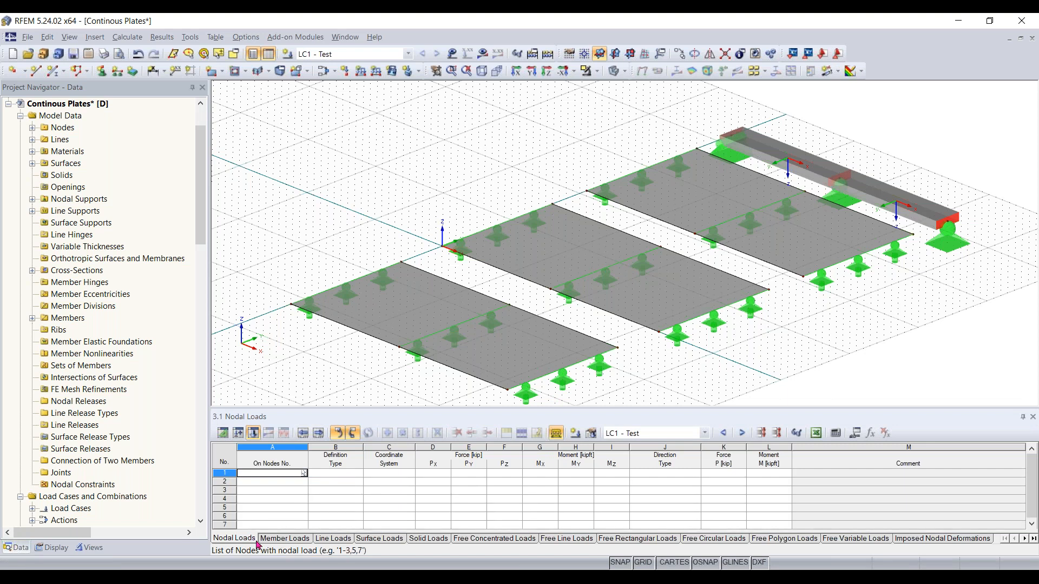
left_click(362, 540)
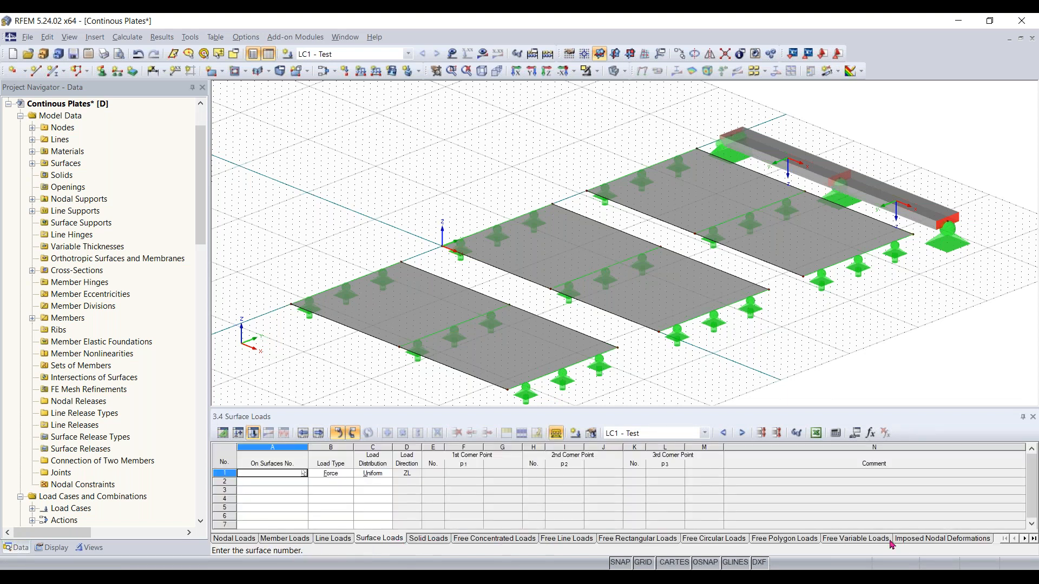
Create a new uniform force surface load of -0.210 ksf in global ZL direction for LC1
scroll(108, 288, "down", 6)
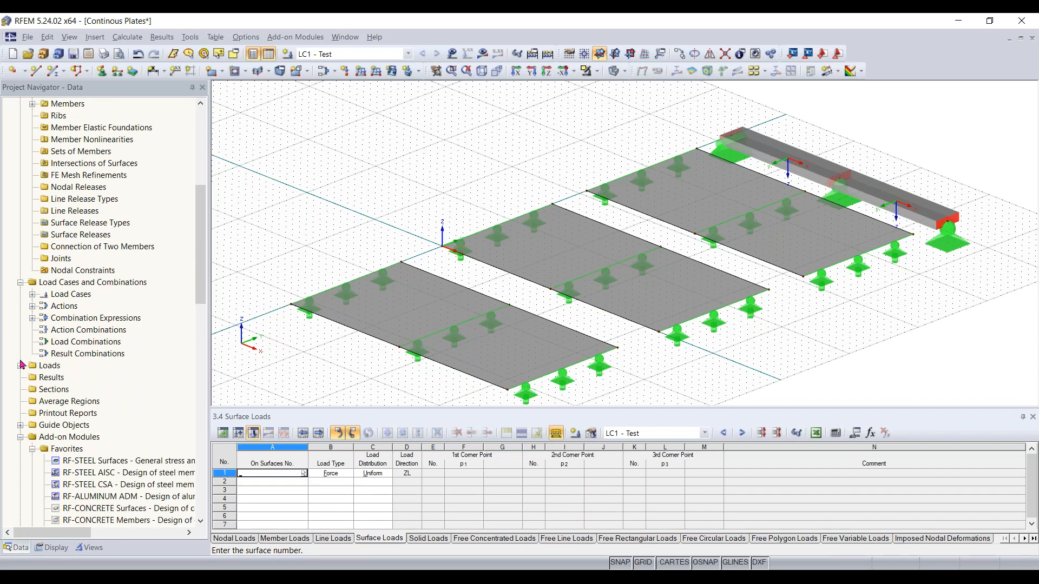
left_click(21, 367)
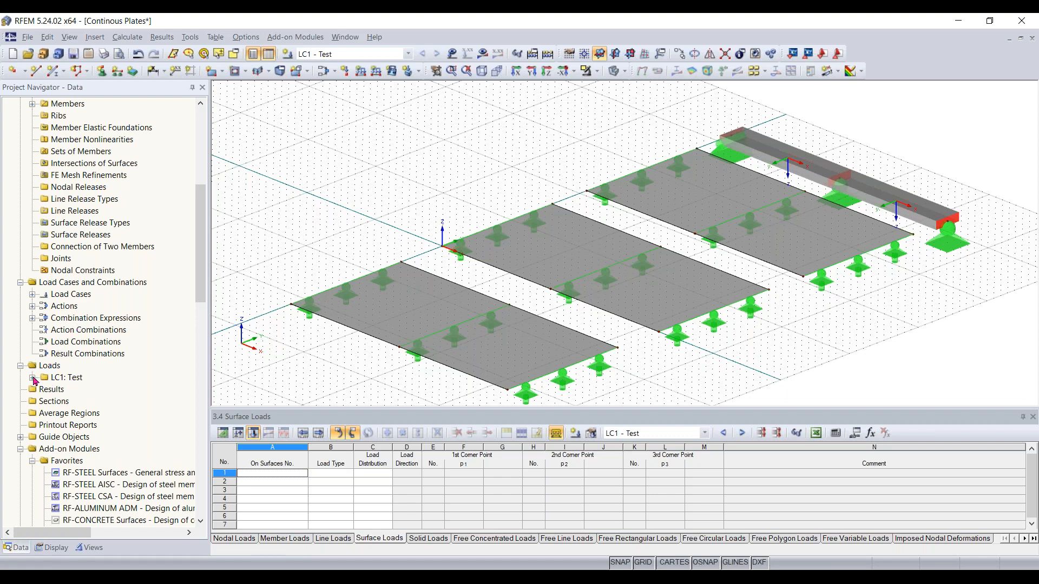
scroll(90, 392, "down", 1)
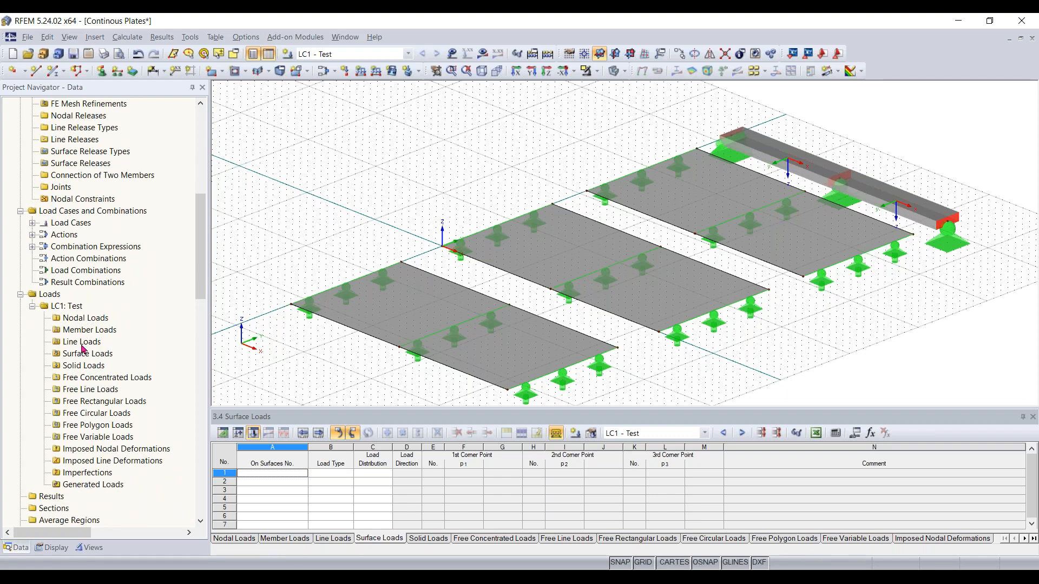
scroll(454, 296, "down", 1)
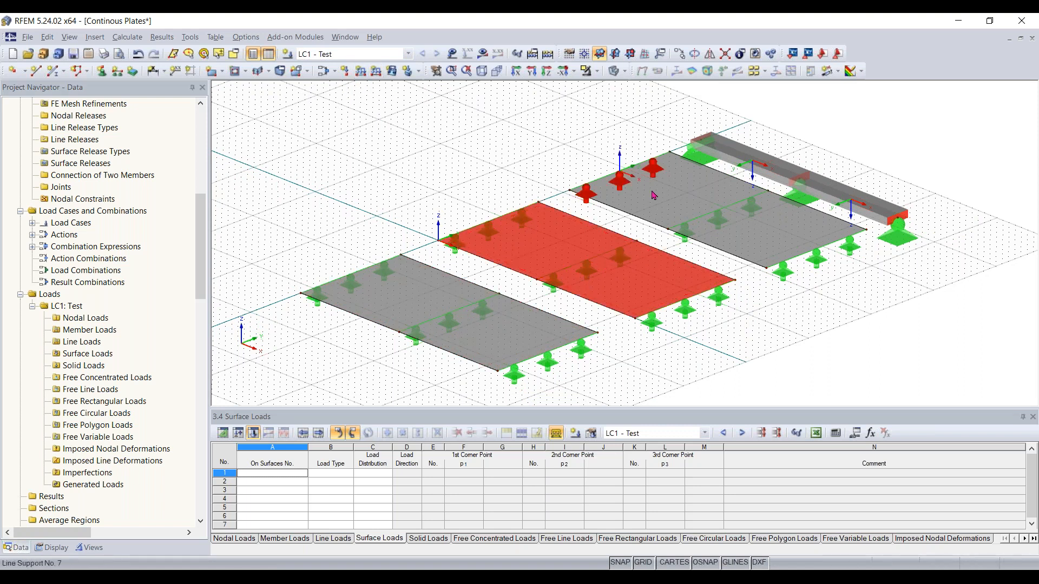
left_click(393, 74)
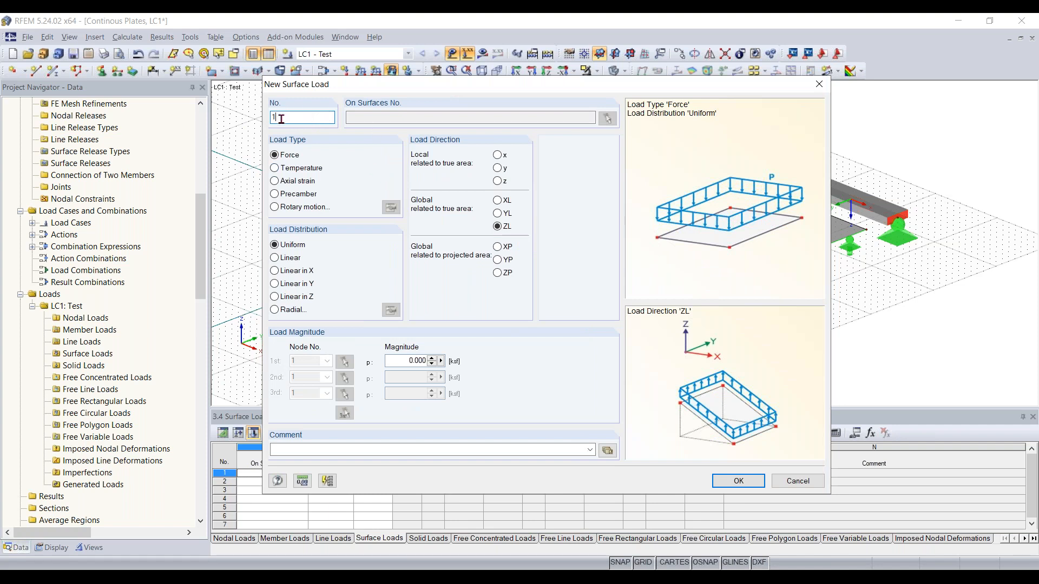
left_click(361, 116)
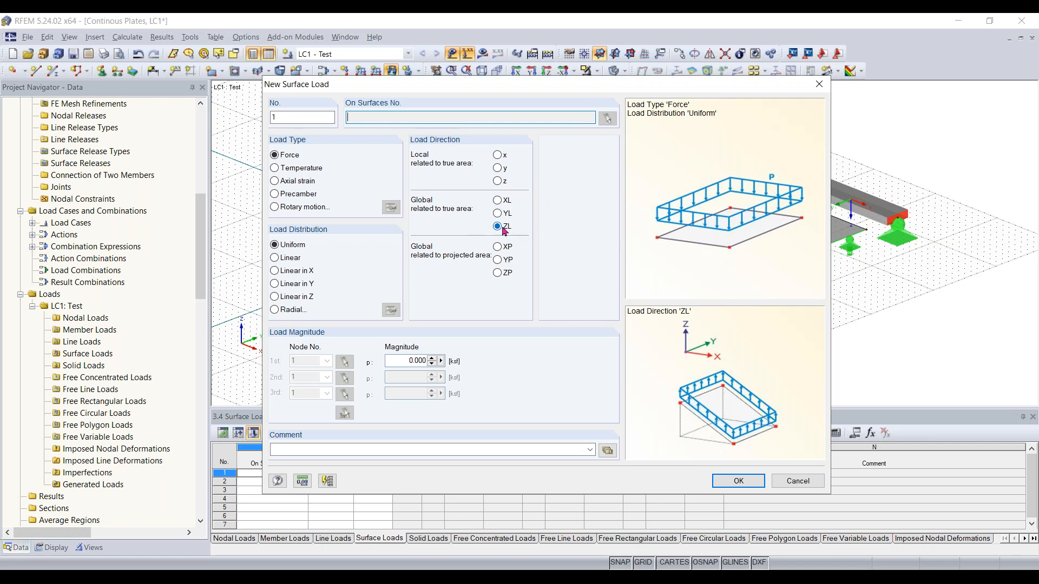
left_click(395, 360)
key("BackSpace")
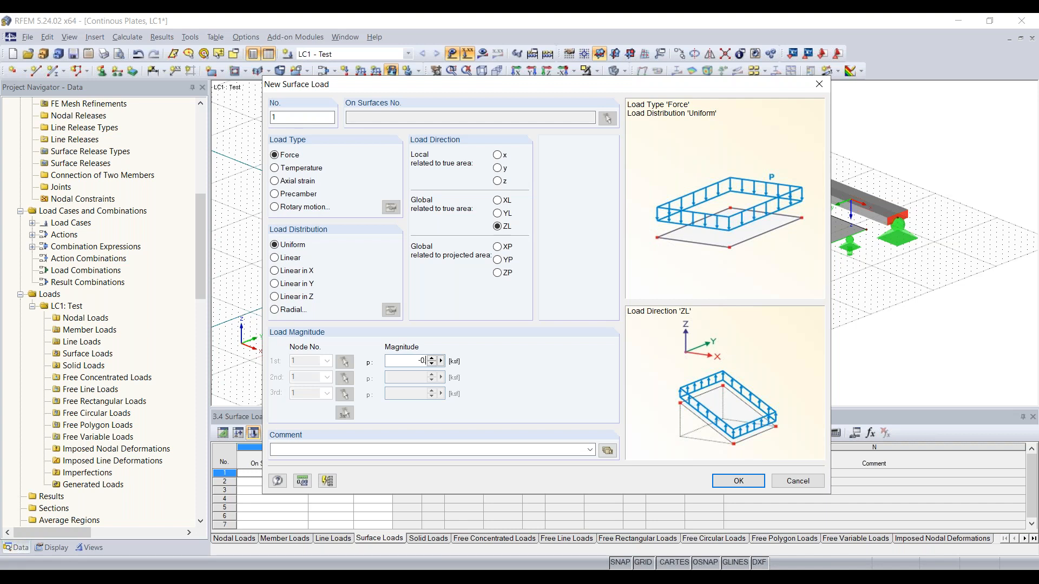
type("10")
left_click(751, 486)
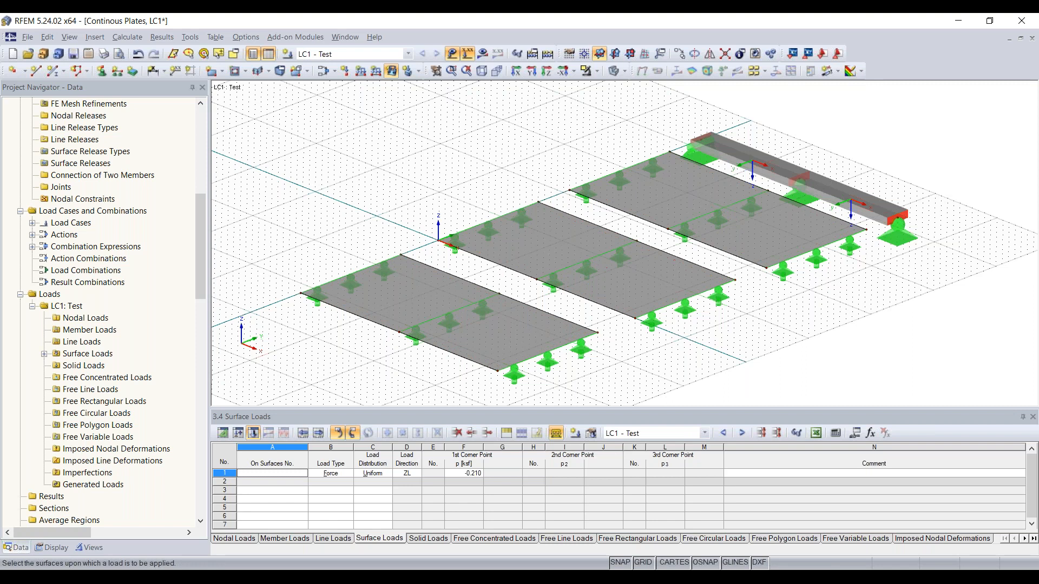
Apply the surface load to all three plates, surfaces 1 to 3
left_click(407, 293)
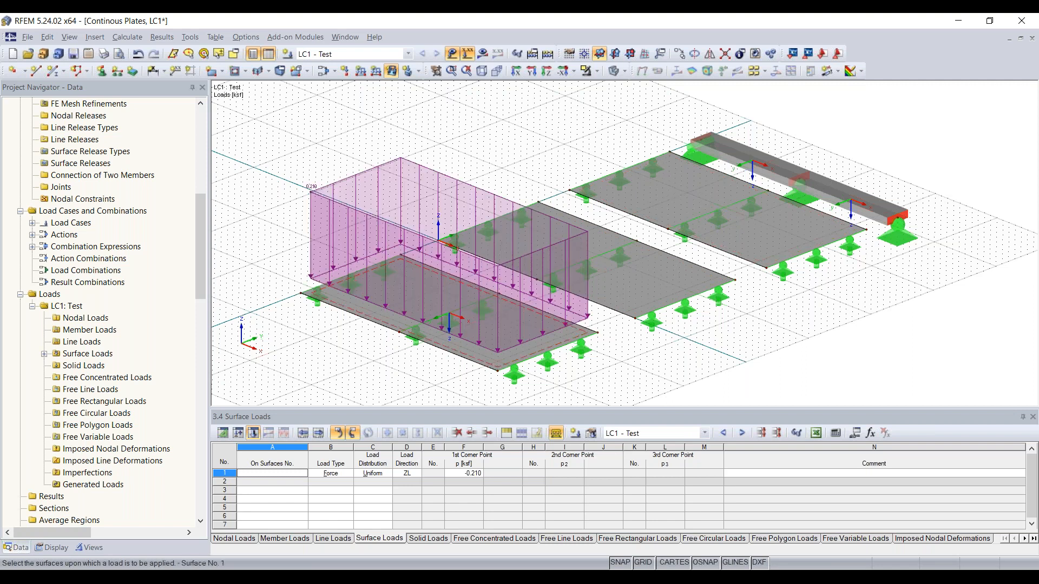
left_click(644, 271)
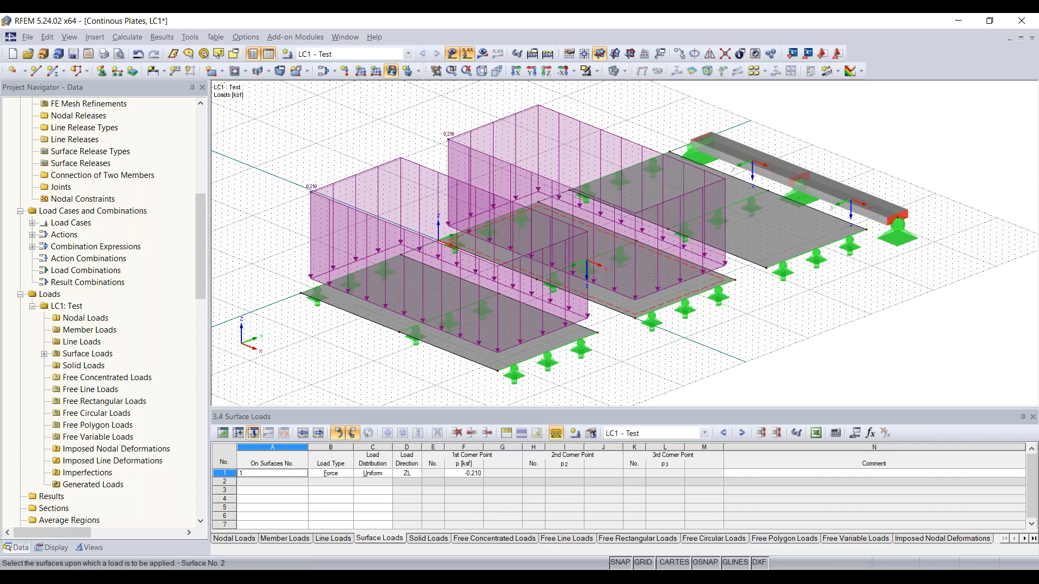
left_click(762, 240)
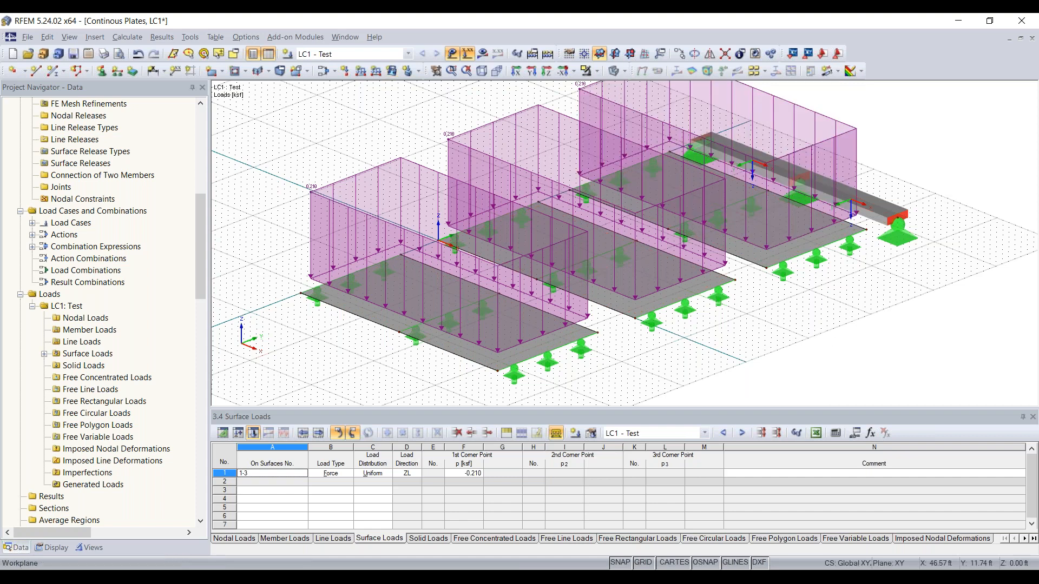
left_click(269, 54)
Inspect the surface loads in the model and review the first load's properties
middle_click_drag(806, 313, 603, 369)
scroll(800, 387, "up", 1)
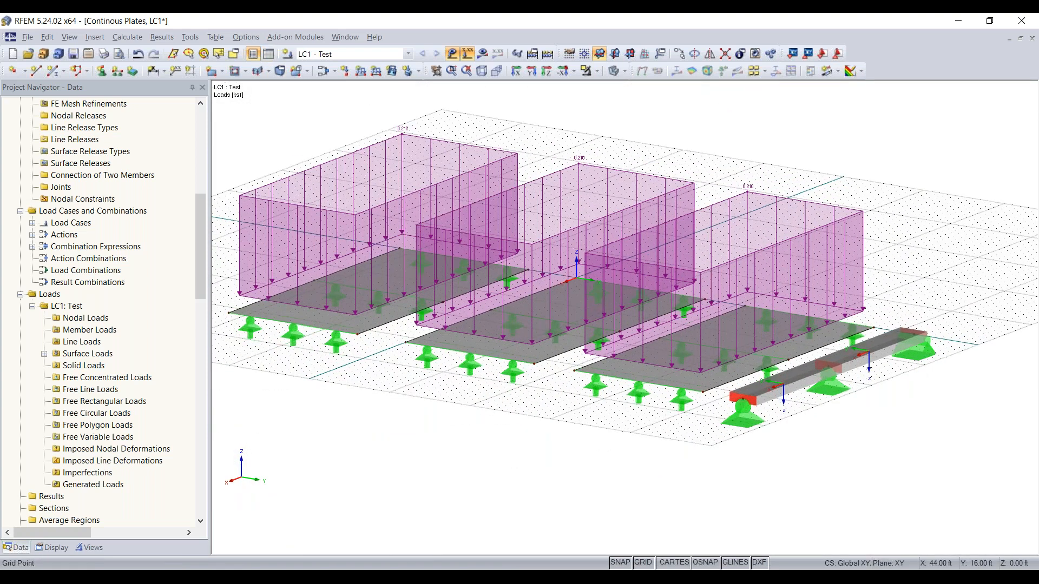
middle_click_drag(900, 437, 900, 445, "ctrl")
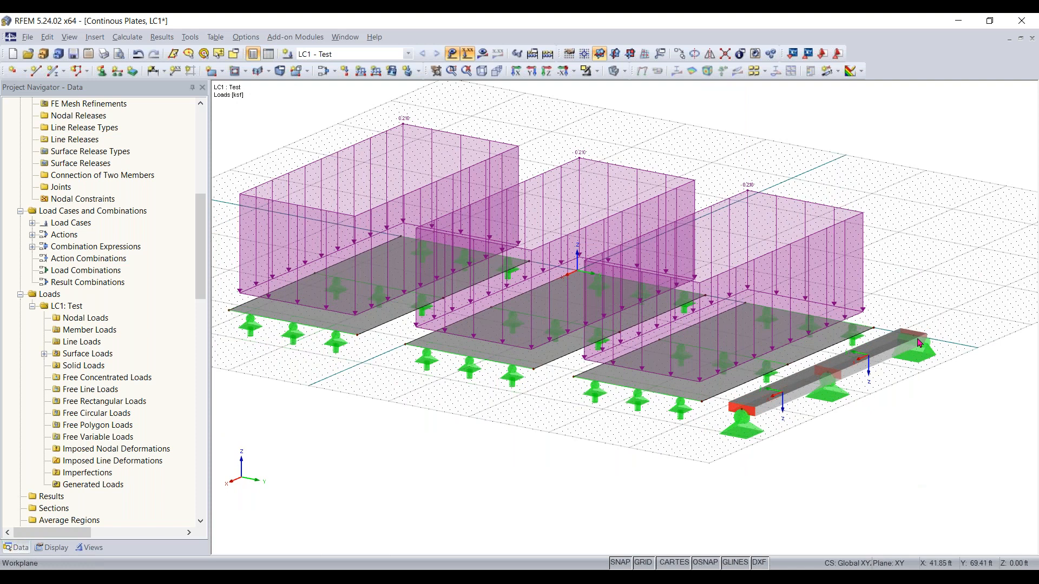
scroll(467, 439, "down", 1)
middle_click_drag(467, 439, 496, 429)
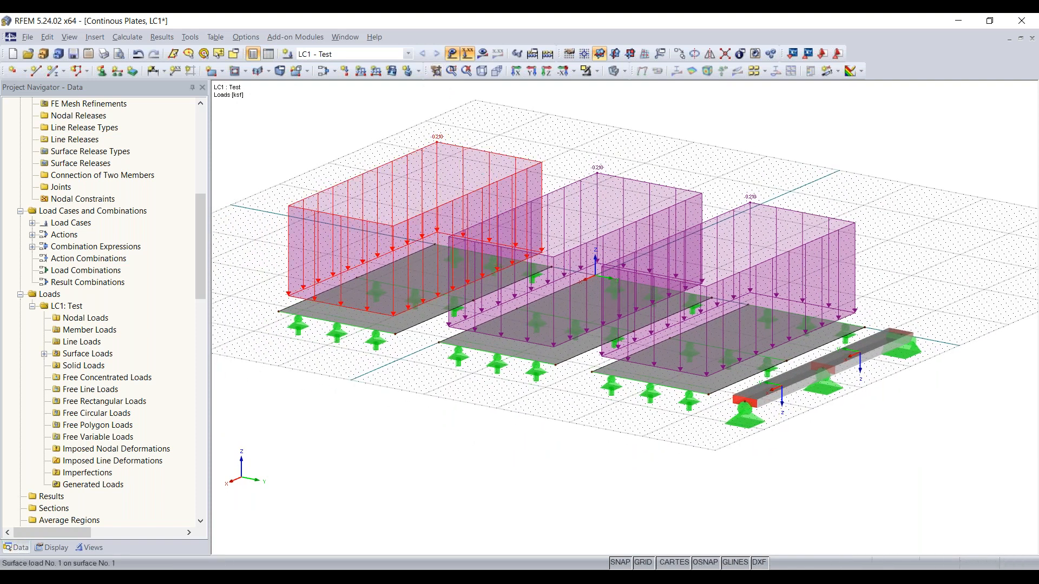
double_click(513, 151)
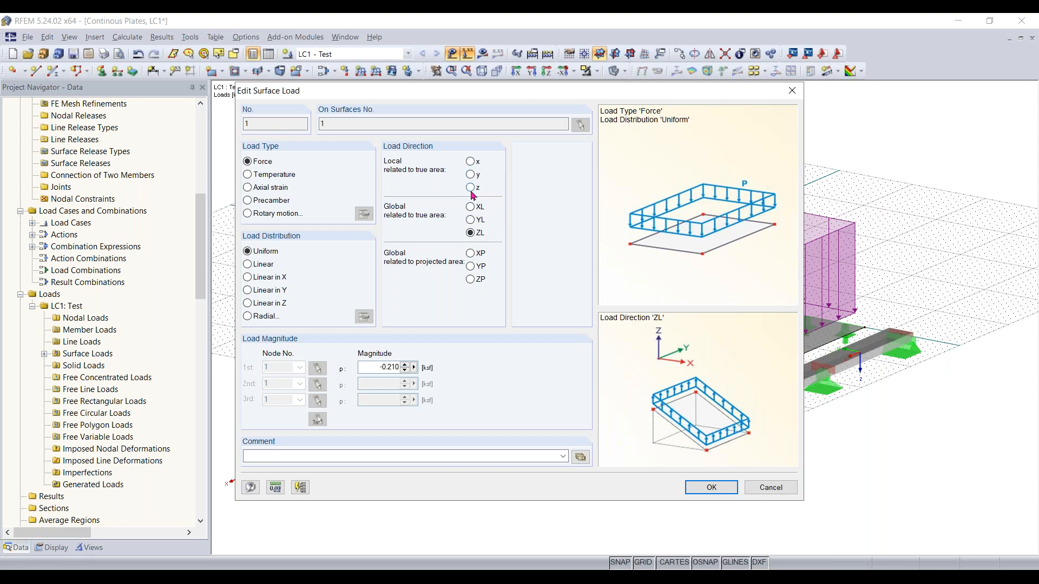
left_click_drag(522, 93, 298, 138)
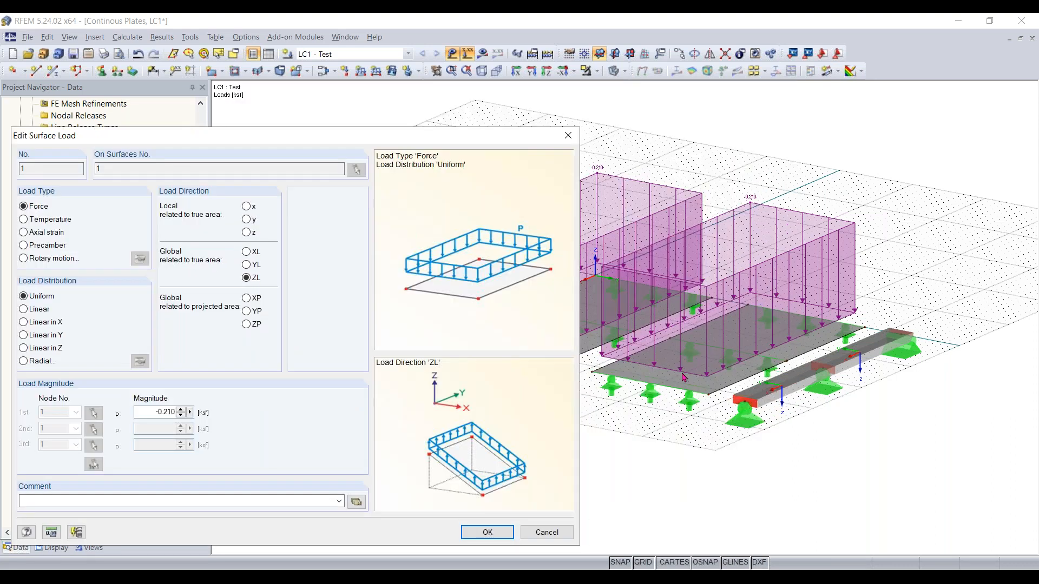
left_click(568, 135)
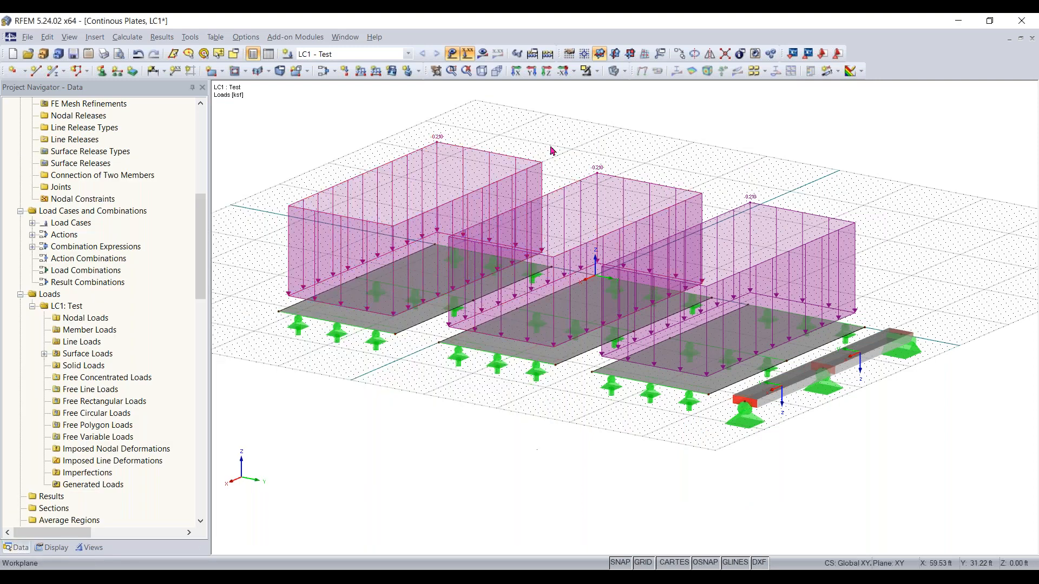
Hide the loads and turn on the local axis system of the first plate
left_click(467, 53)
left_click(369, 319)
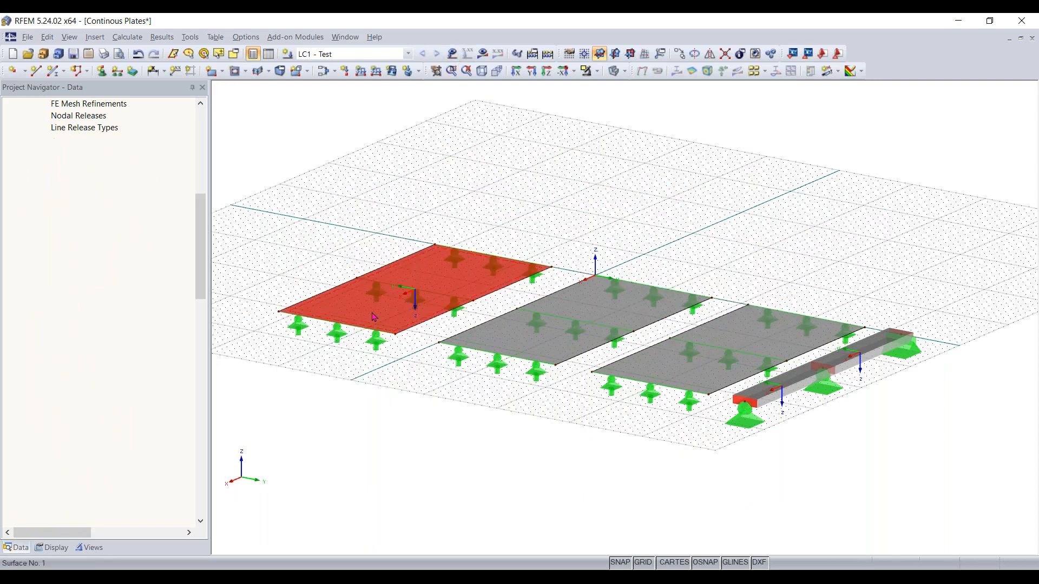
right_click(371, 321)
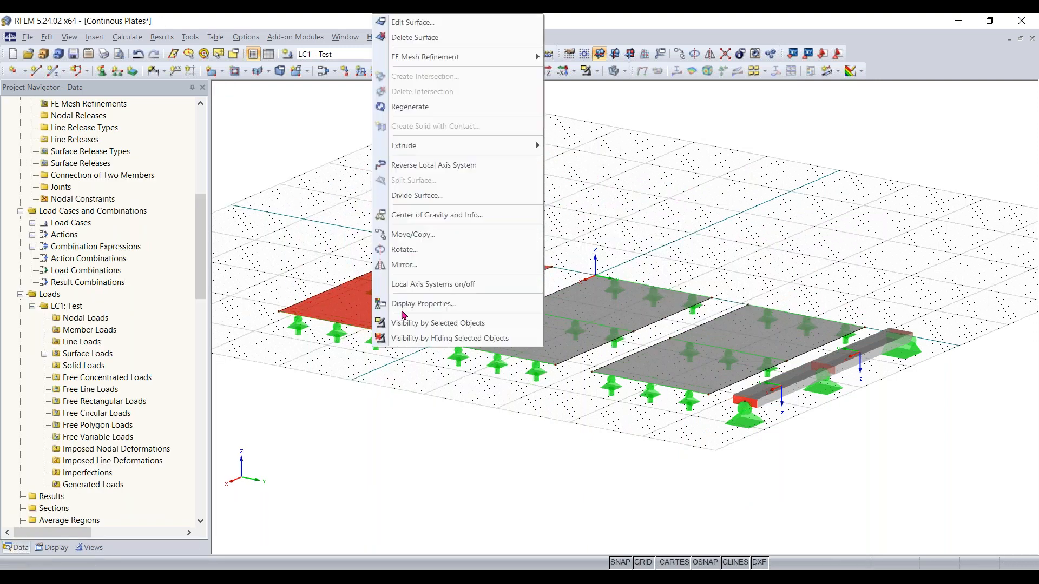
left_click(449, 285)
Zoom in on the plates and toggle the load display to compare local axes with the loads
middle_click_drag(373, 385, 852, 425)
scroll(473, 413, "up", 3)
scroll(473, 414, "up", 2)
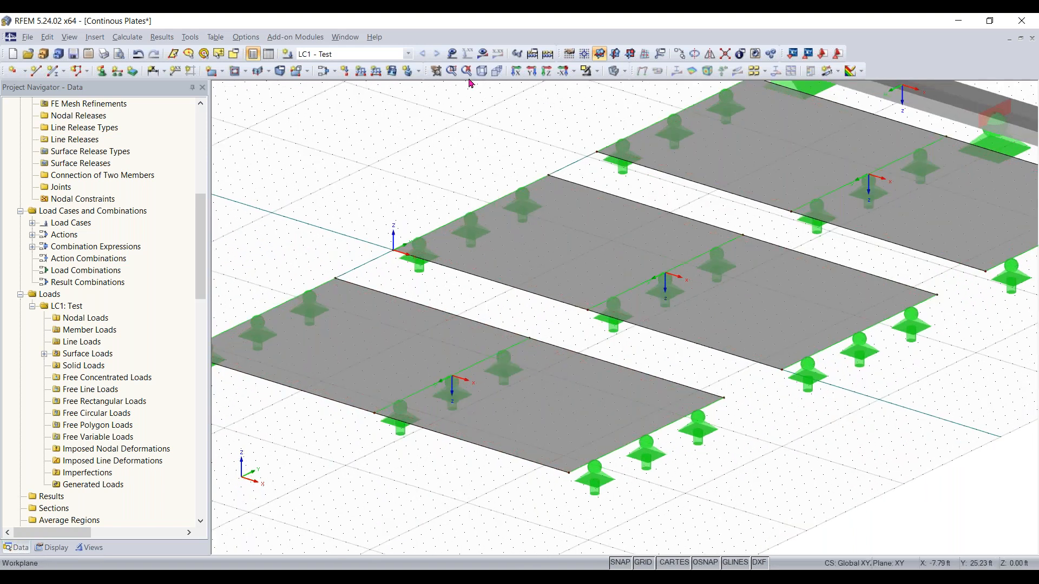
left_click(453, 53)
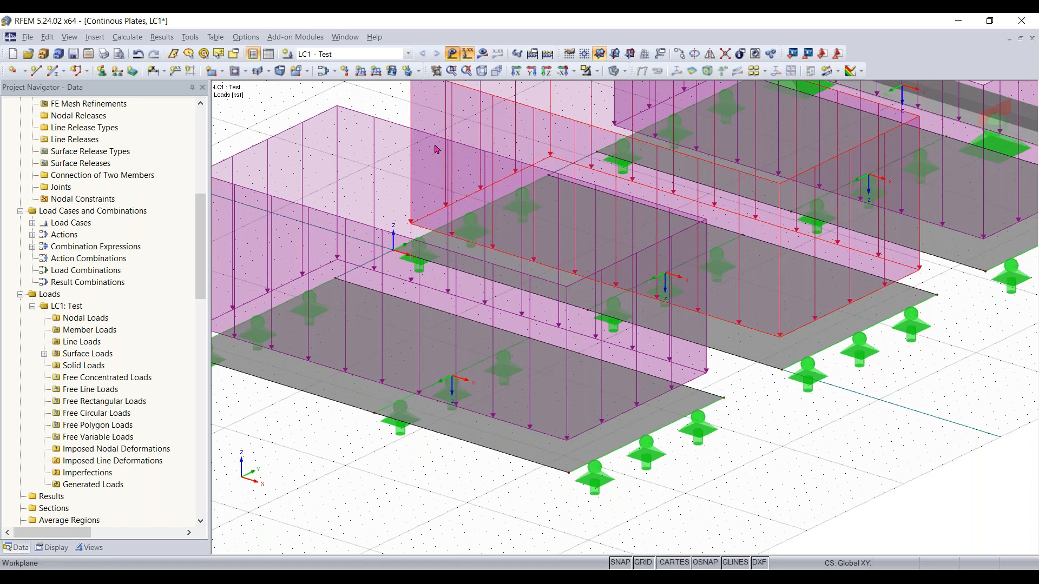
left_click(468, 54)
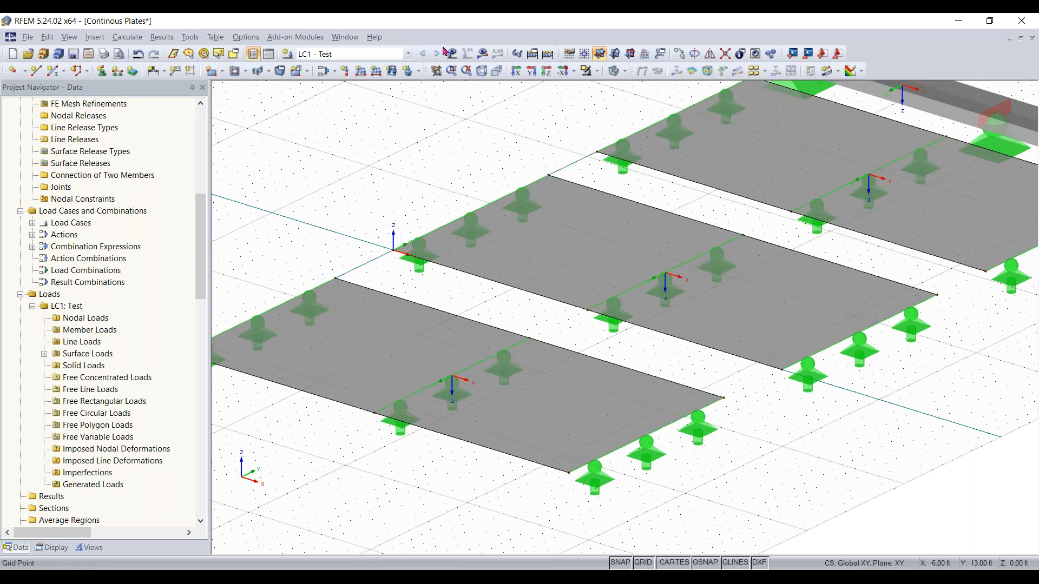
left_click(467, 53)
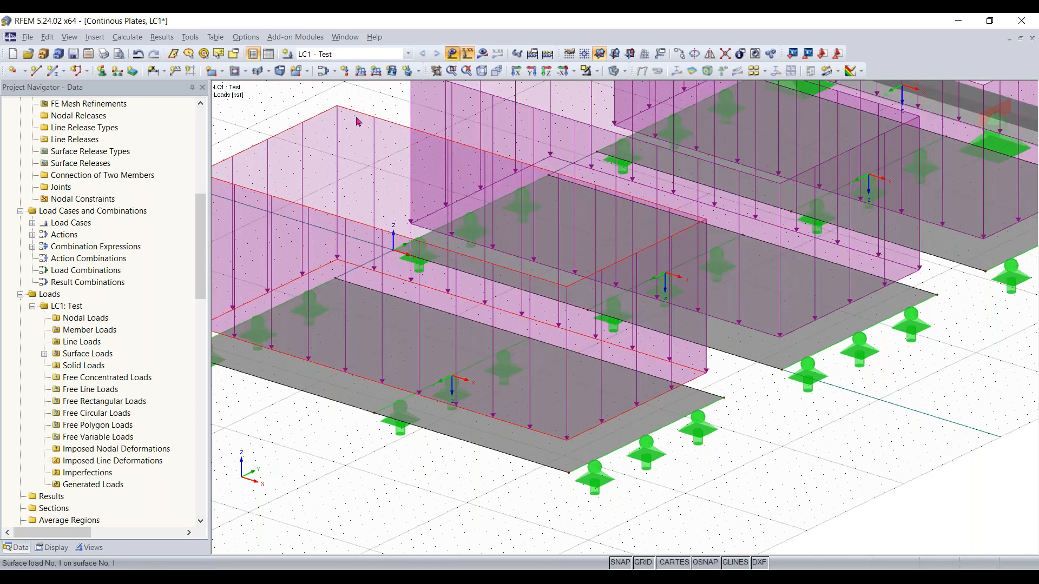
Open the first surface load and preview its local x, y, z and global XL load directions
double_click(516, 141)
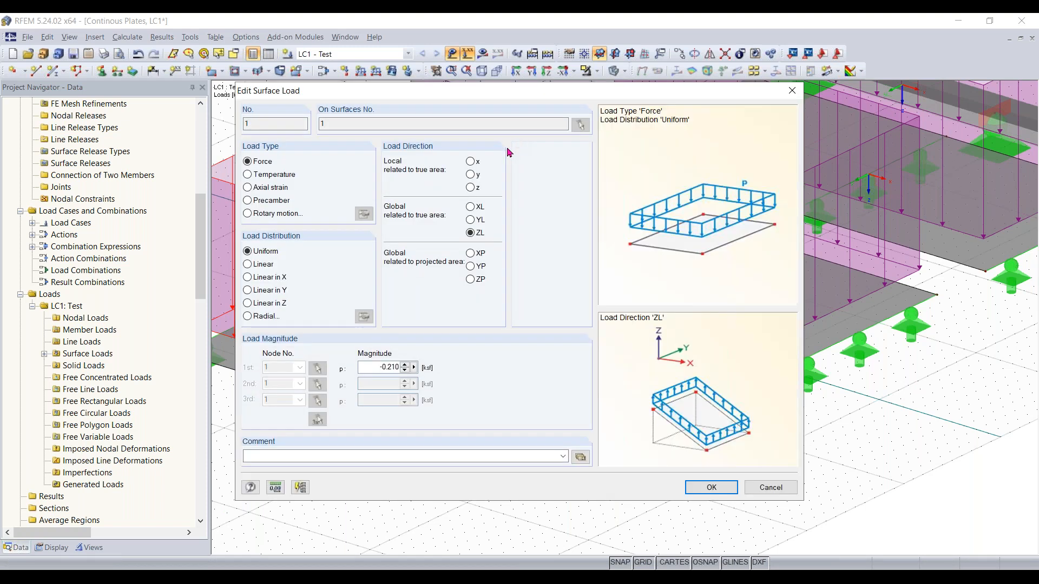
left_click(470, 187)
left_click(470, 174)
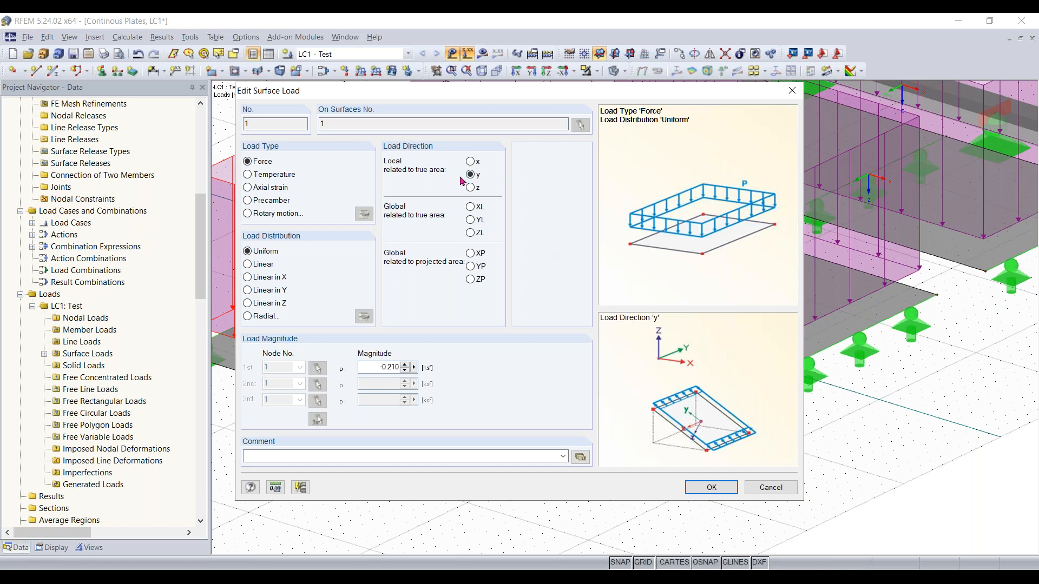
left_click(472, 162)
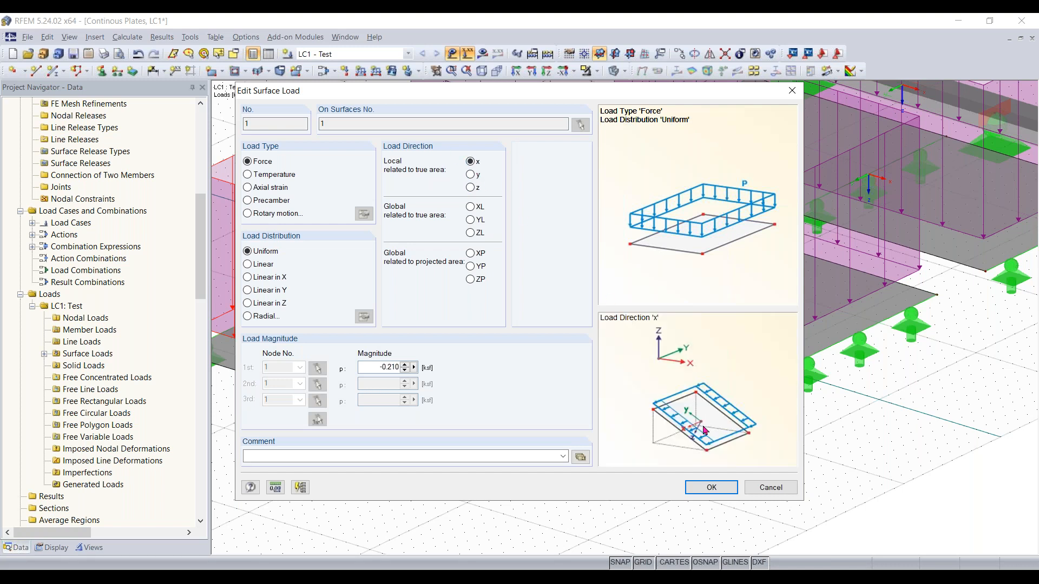
left_click(470, 207)
left_click(471, 161)
left_click_drag(578, 100, 594, 106)
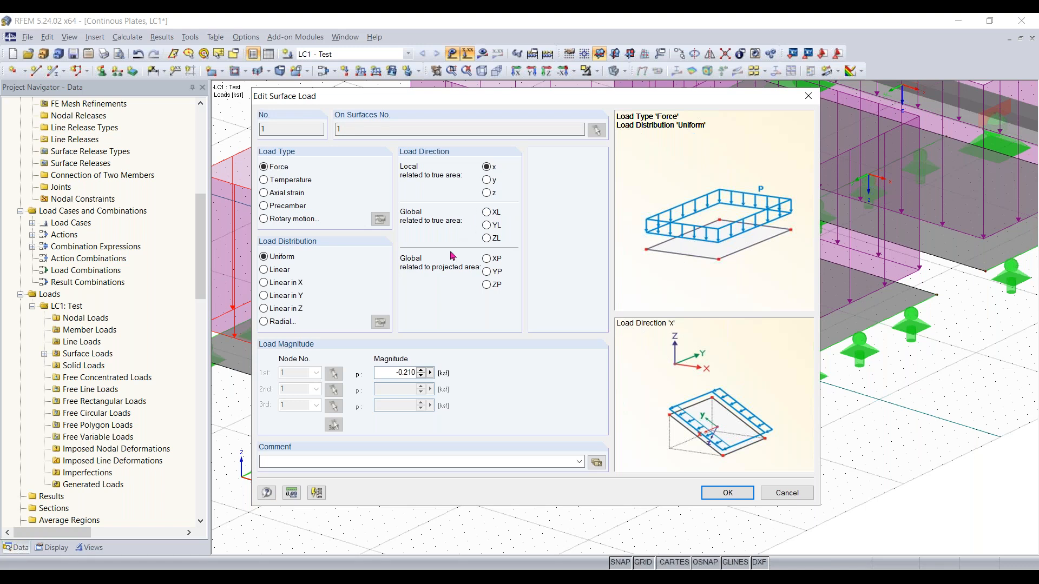
Compare the global ZL and projected ZP load directions, keep ZL, and close the load dialog
left_click(487, 237)
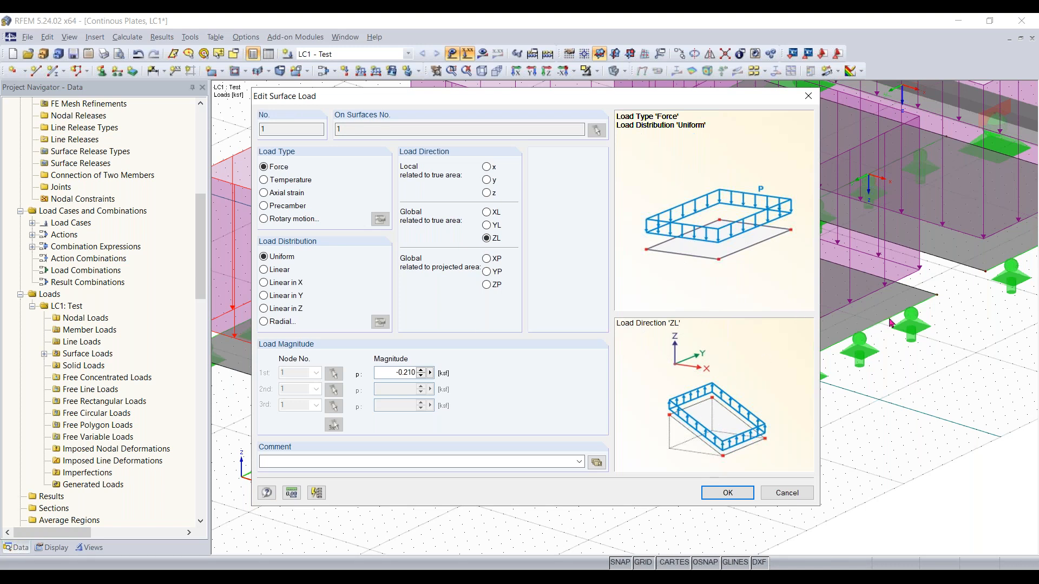
left_click(486, 286)
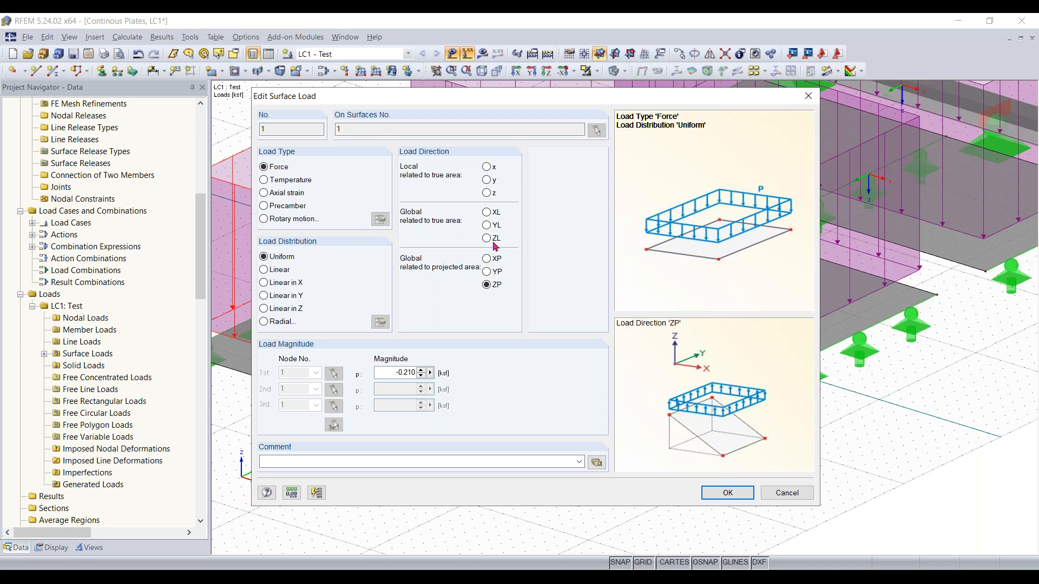
left_click(483, 240)
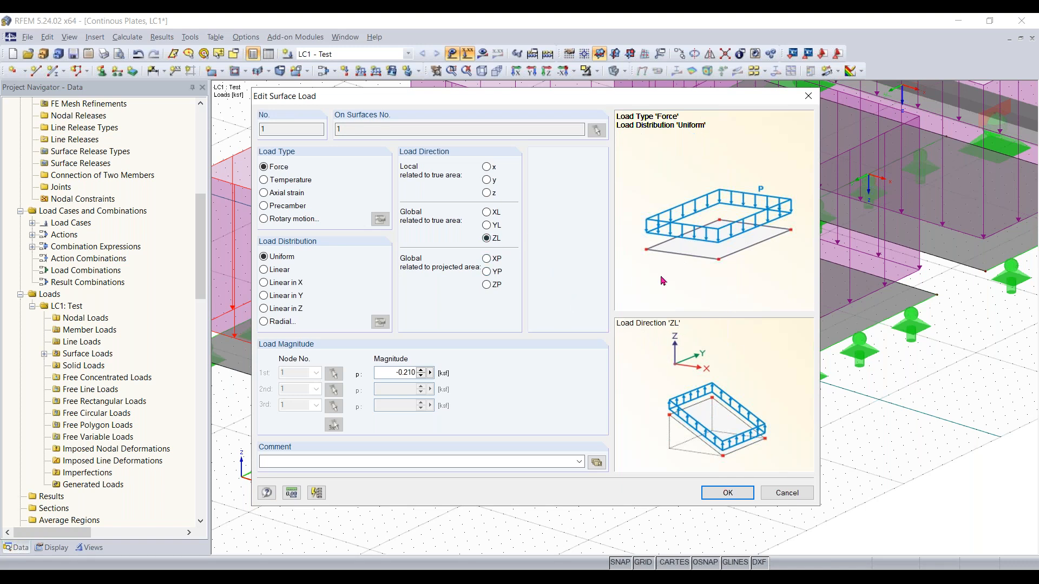
left_click(486, 285)
left_click(486, 238)
left_click(727, 493)
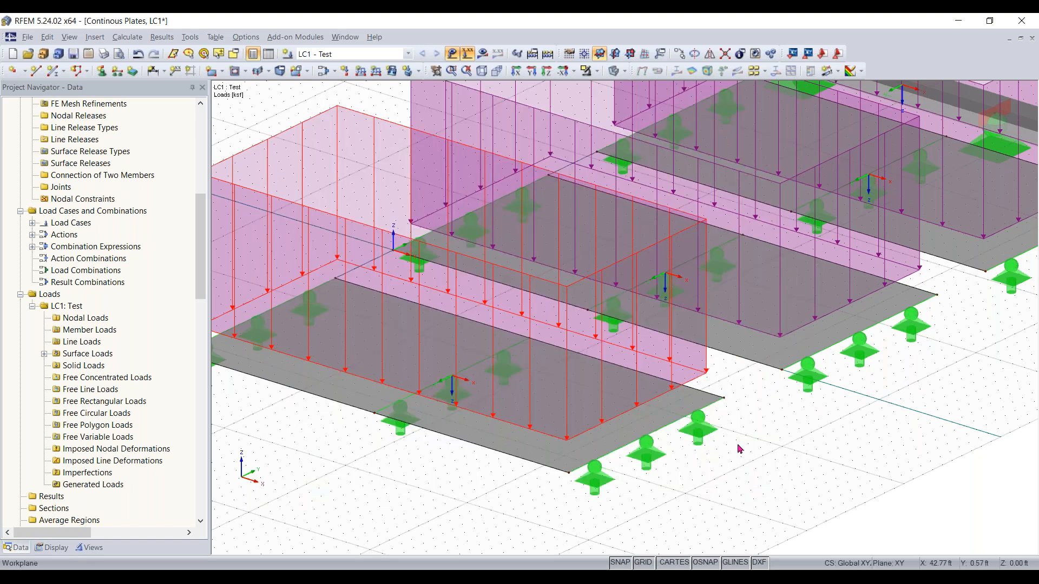
Examine the plates and beam with the load display switched off and on
scroll(740, 449, "down", 5)
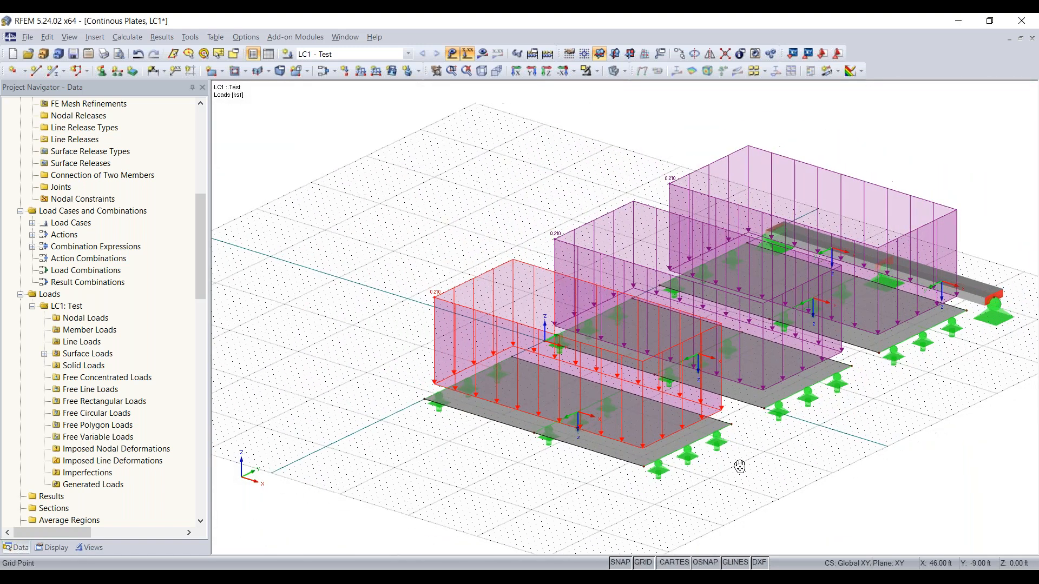
middle_click_drag(739, 466, 670, 471)
right_click_drag(908, 388, 815, 212, "ctrl")
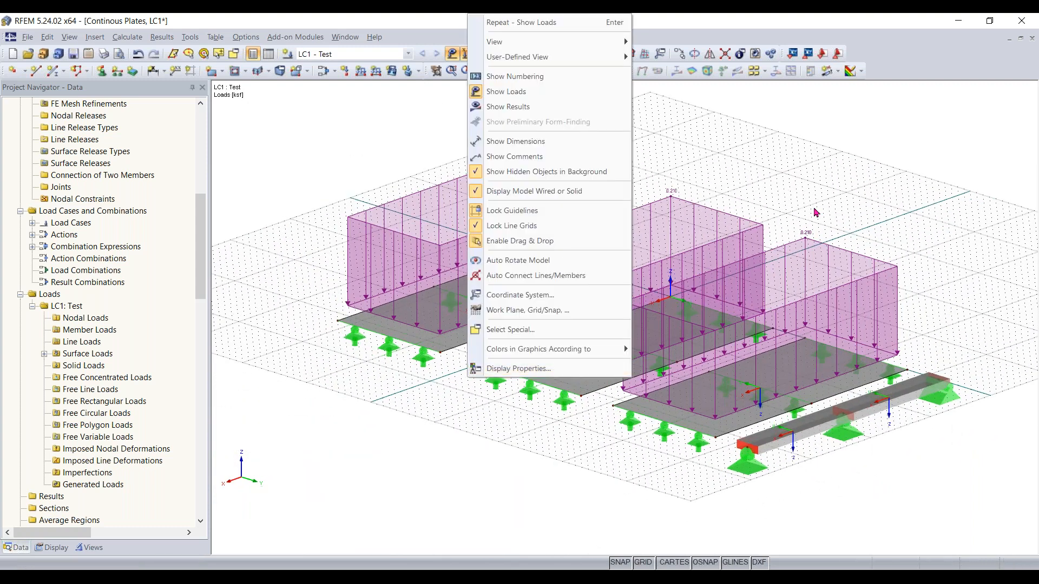
left_click(815, 212)
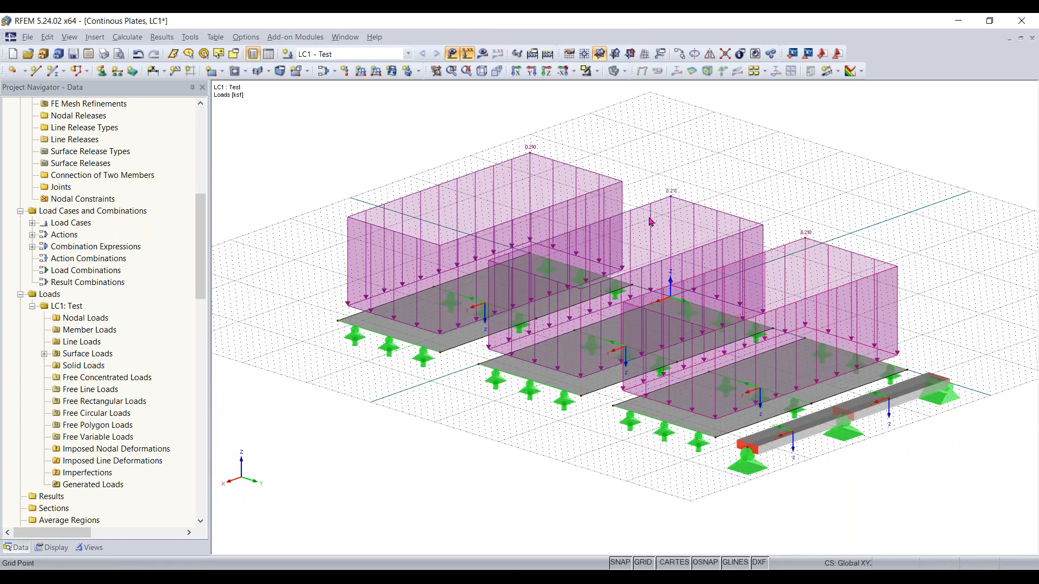
middle_click_drag(548, 457, 866, 351, "ctrl")
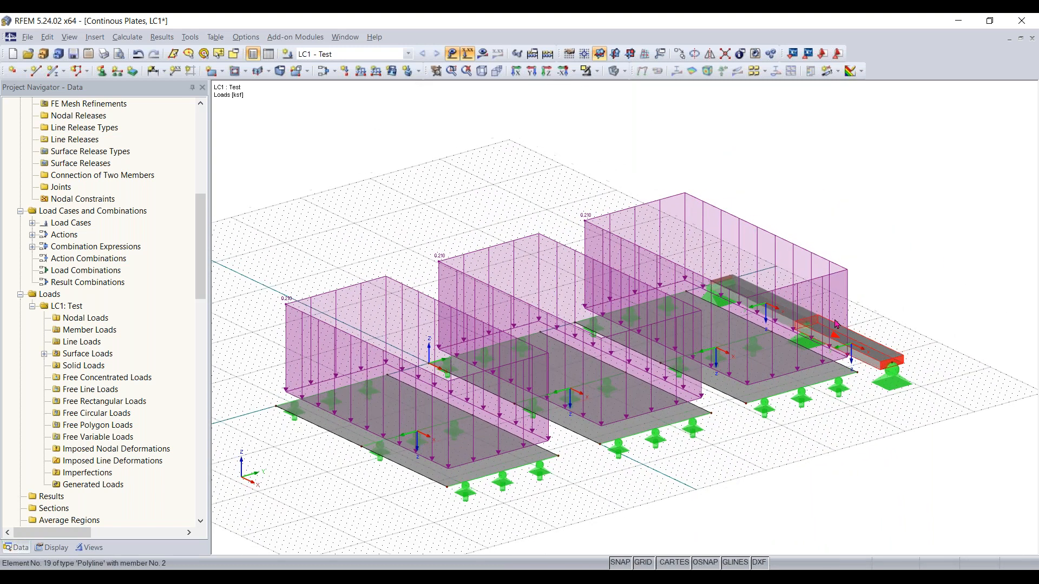
left_click(450, 52)
middle_click_drag(961, 351, 871, 373)
scroll(842, 366, "up", 3)
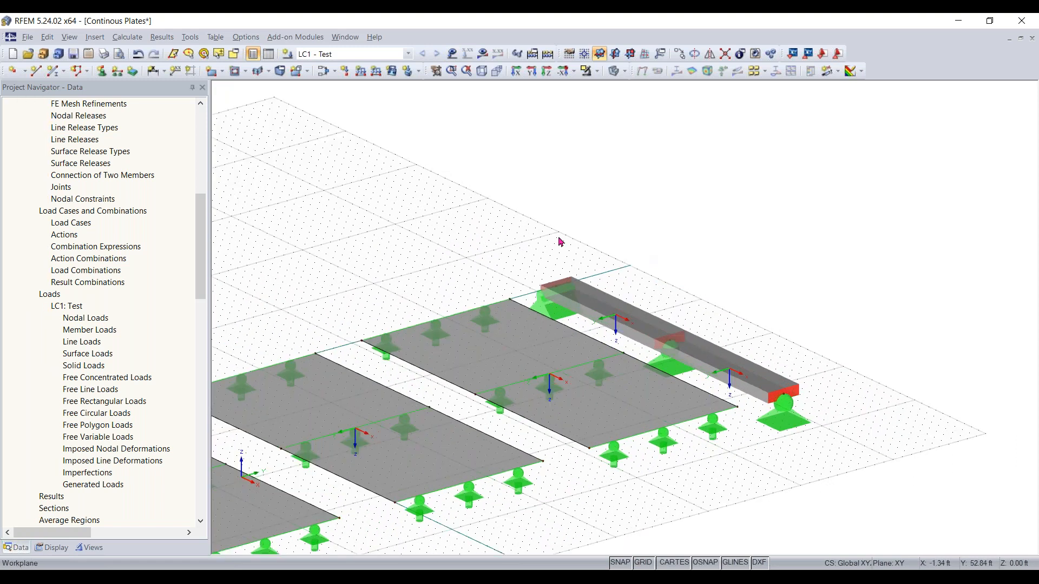
left_click(452, 53)
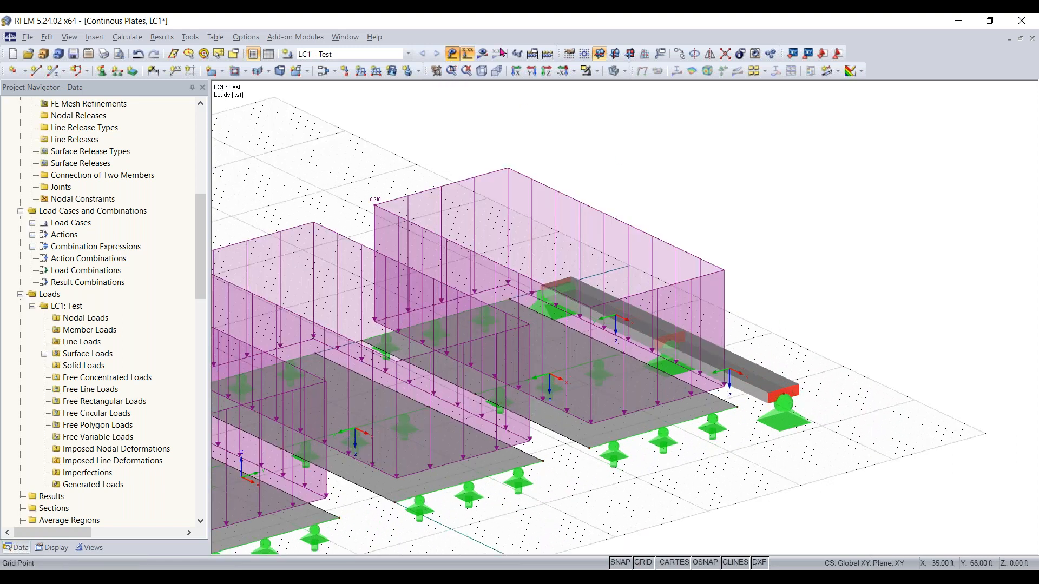
left_click(452, 53)
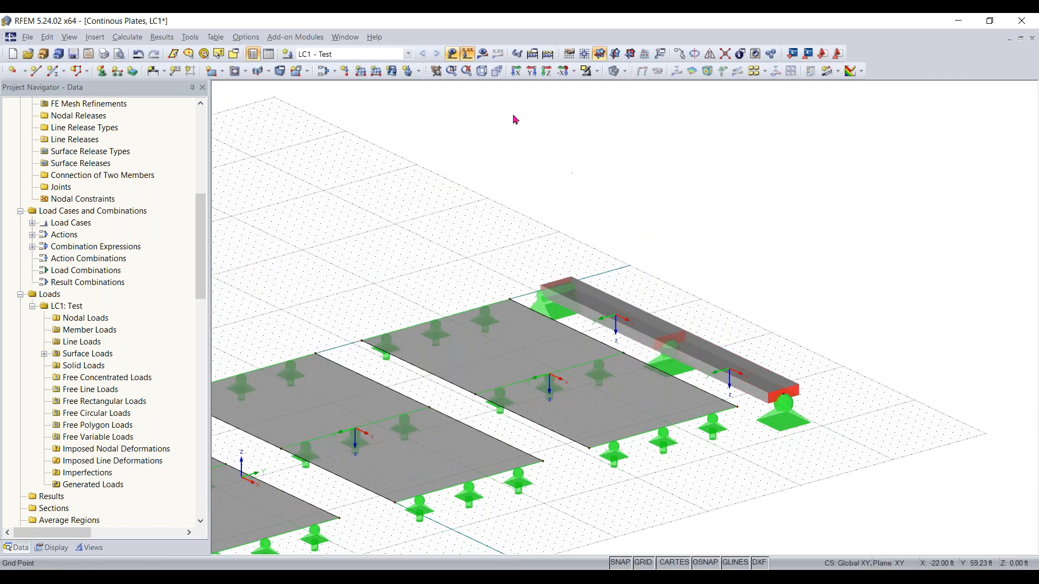
left_click(467, 53)
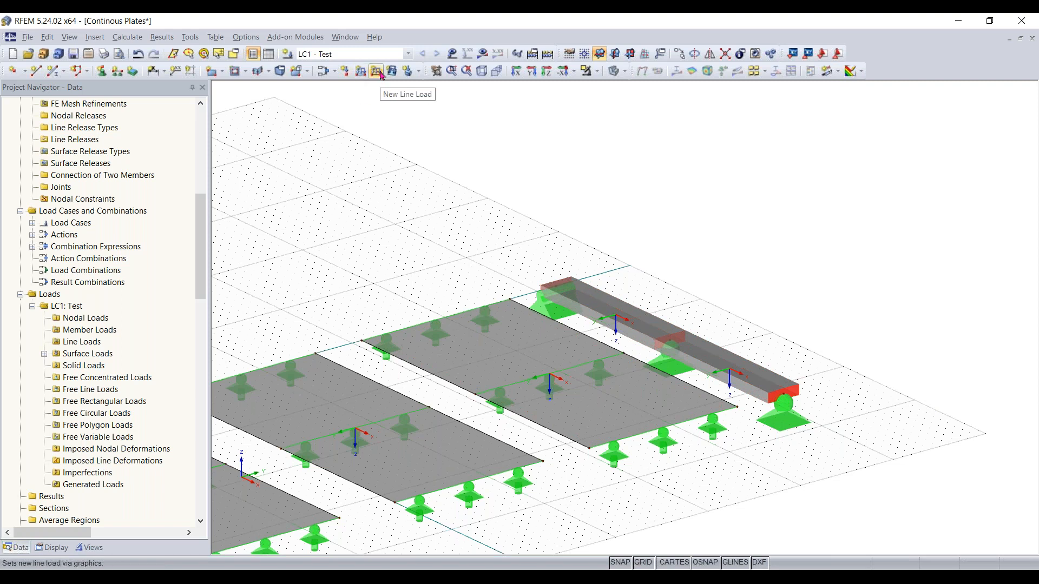
left_click(406, 364)
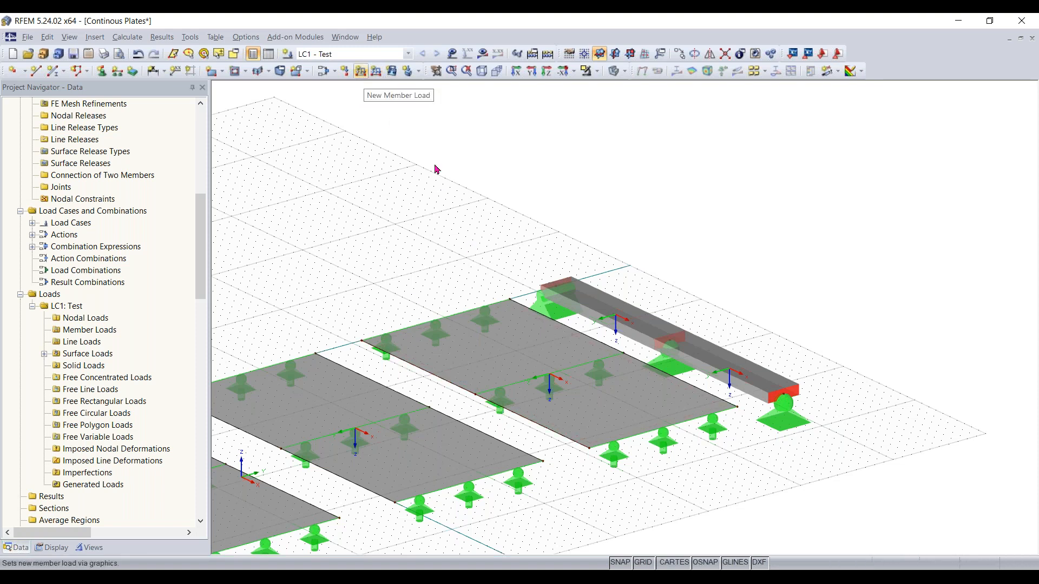
Define a new uniform member force load of 0.210 kip/ft acting in the global ZL direction
left_click(361, 72)
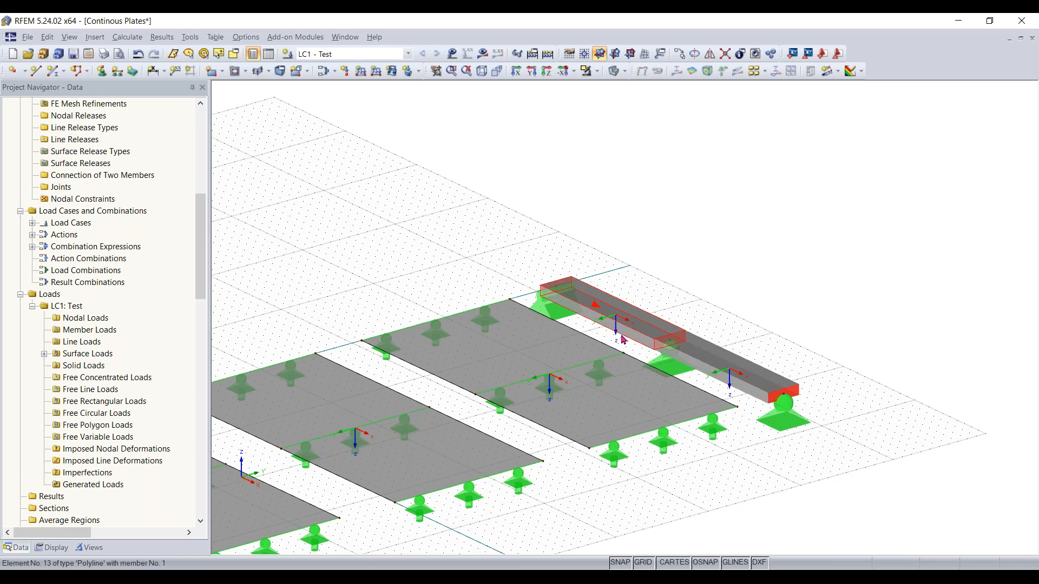
left_click(361, 73)
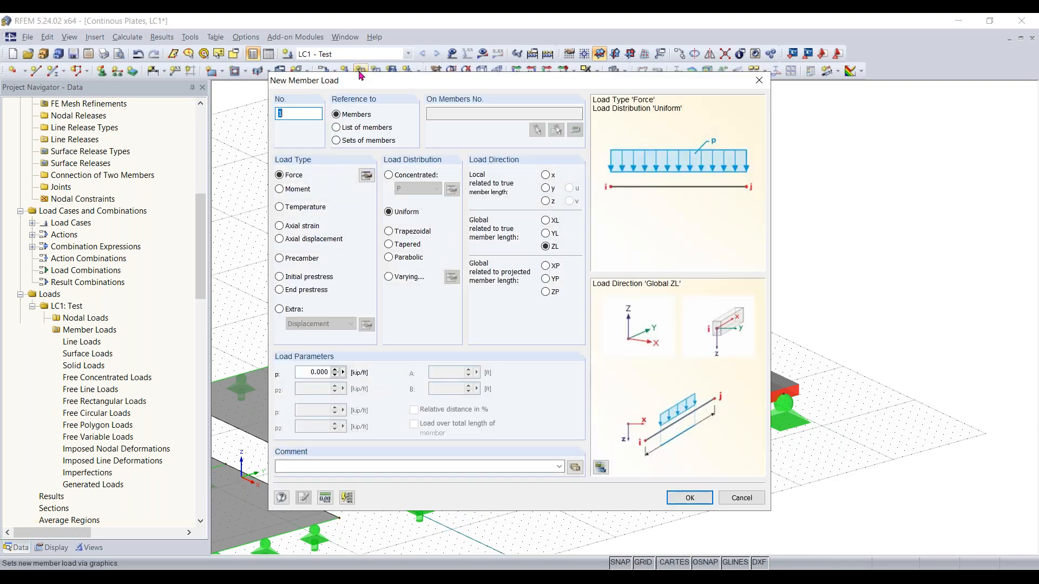
left_click_drag(493, 76, 516, 70)
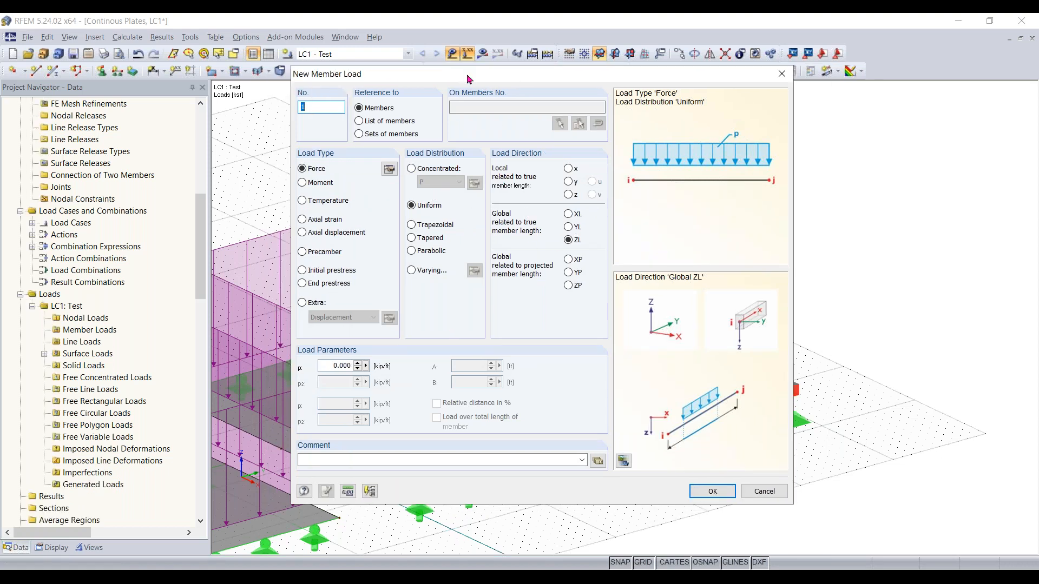
left_click_drag(469, 81, 468, 104)
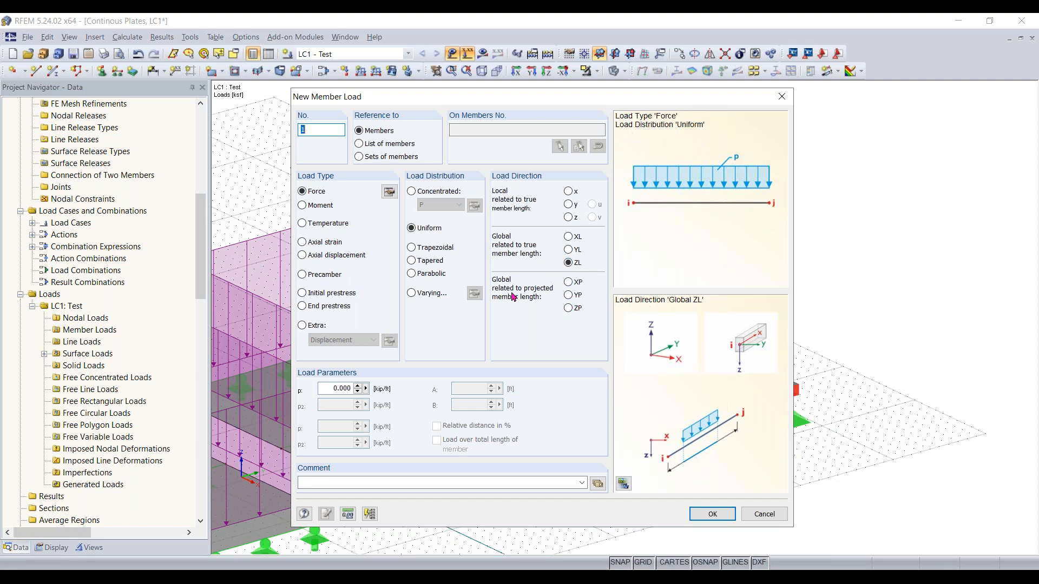
left_click(328, 390)
type("10.210")
left_click(713, 514)
Apply the new member load to the beam's members
middle_click_drag(636, 355, 476, 205, "ctrl")
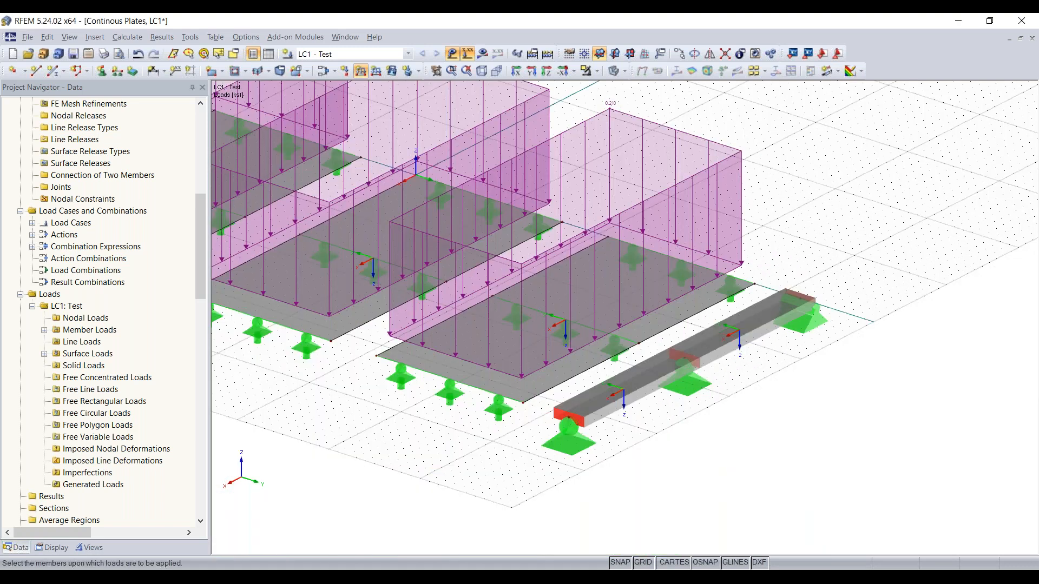
middle_click_drag(644, 386, 645, 378)
left_click(647, 379)
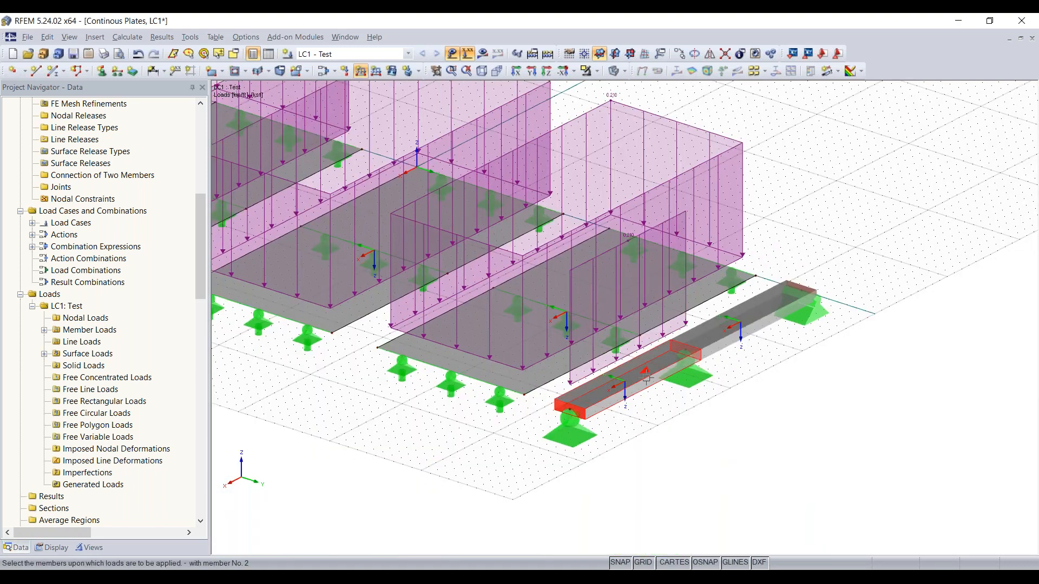
left_click(770, 314)
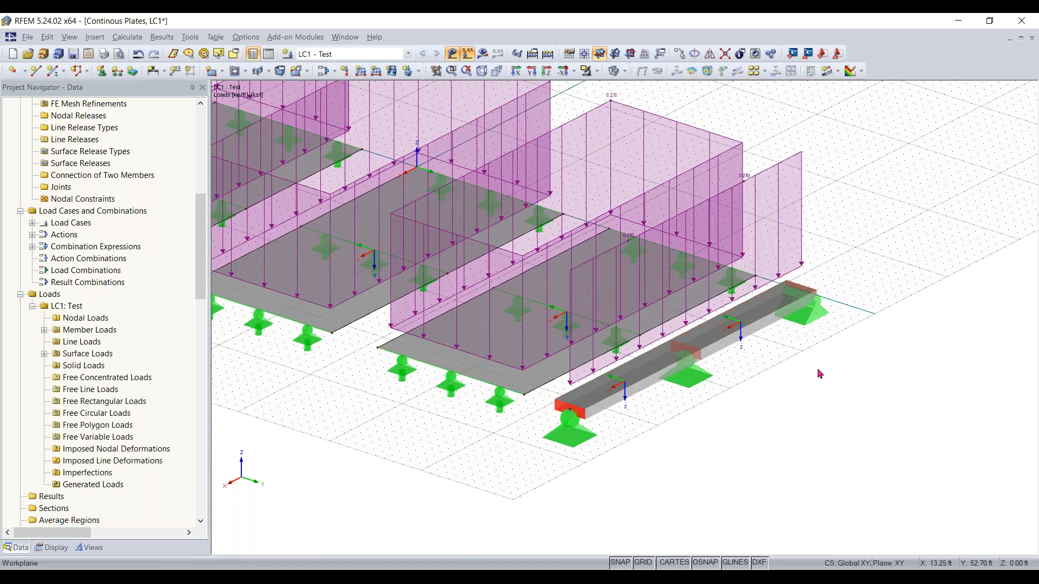
Review the member and surface loads across the whole model, then hide the loads
middle_click_drag(547, 494, 514, 443)
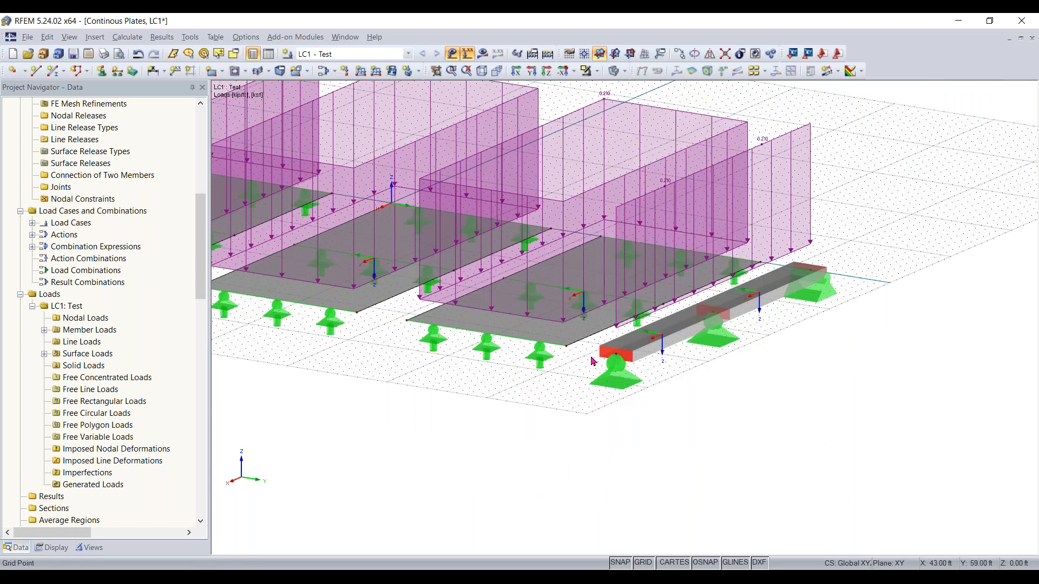
middle_click_drag(655, 396, 823, 483)
scroll(823, 482, "down", 2)
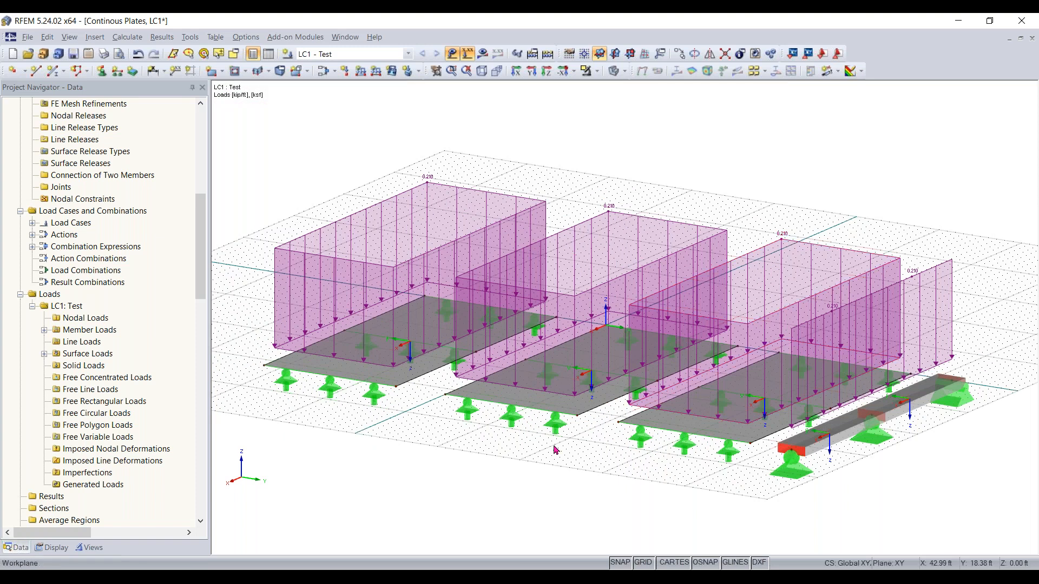
middle_click_drag(285, 482, 666, 484, "ctrl")
right_click(667, 484)
left_click(864, 460)
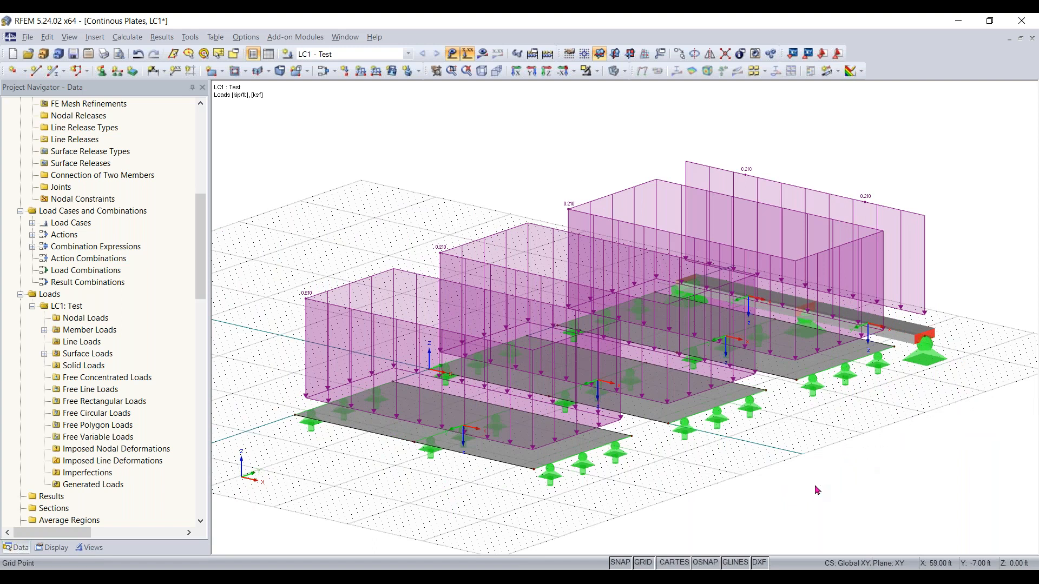
middle_click_drag(777, 124, 762, 195, "ctrl")
left_click(453, 54)
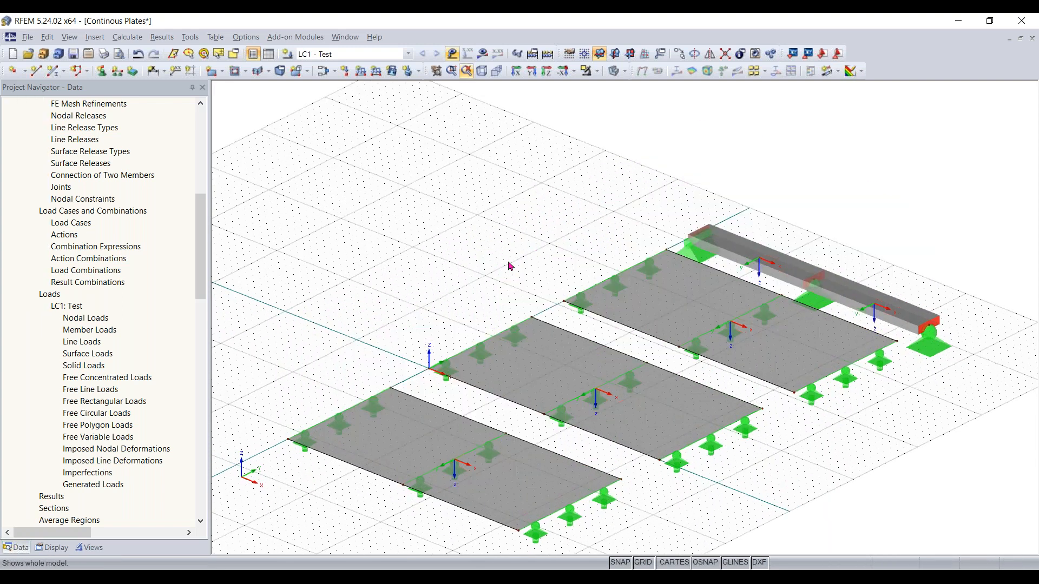
scroll(499, 301, "up", 1)
middle_click_drag(499, 301, 499, 206)
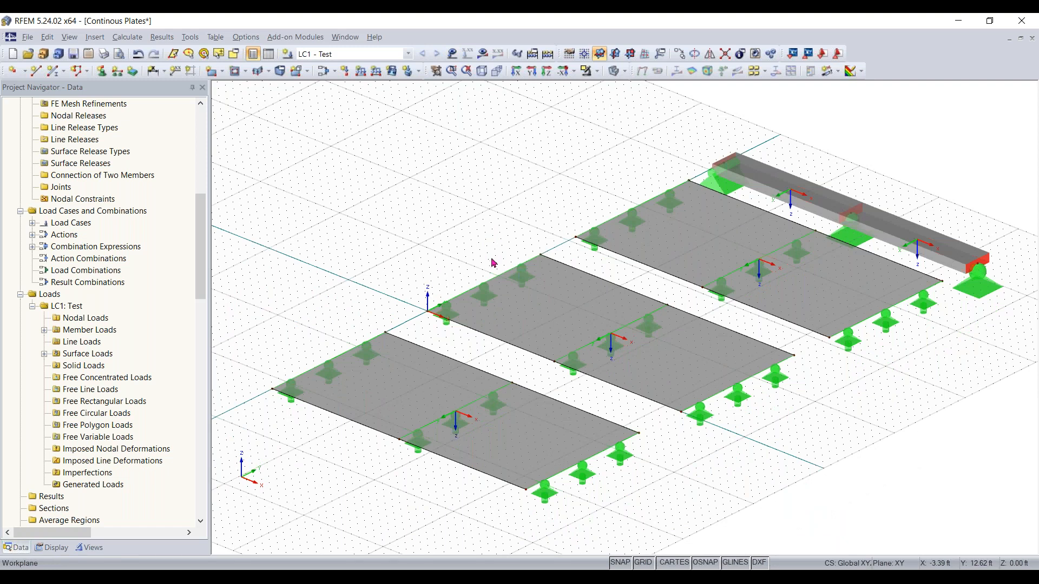
right_click(519, 456)
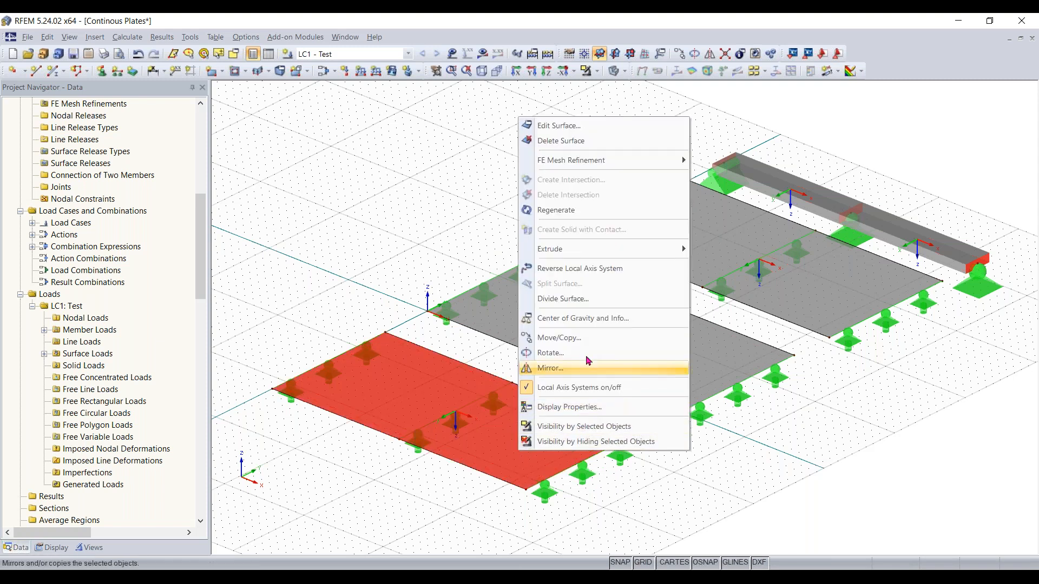
left_click(432, 187)
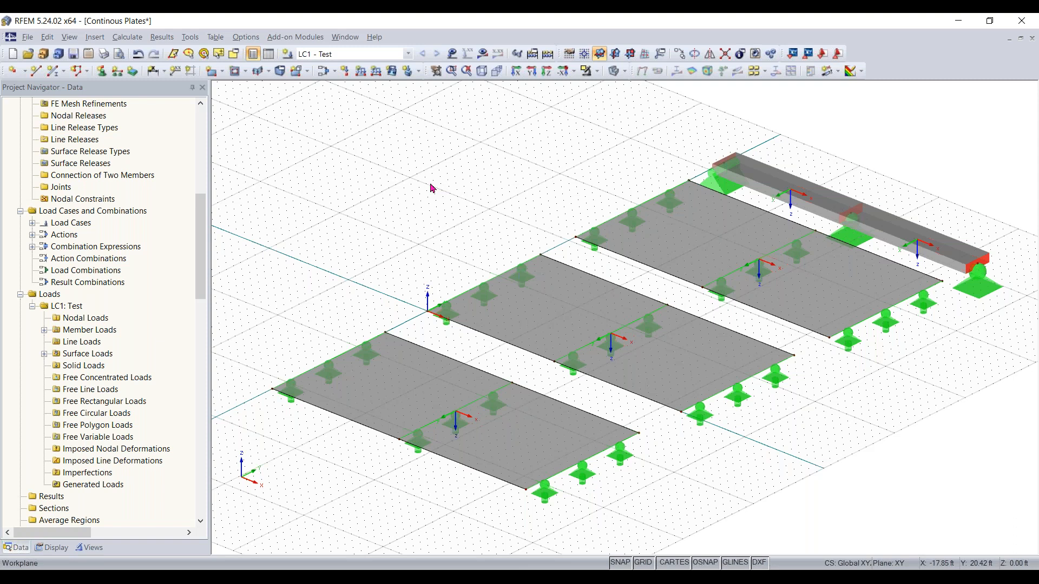
scroll(448, 183, "down", 1)
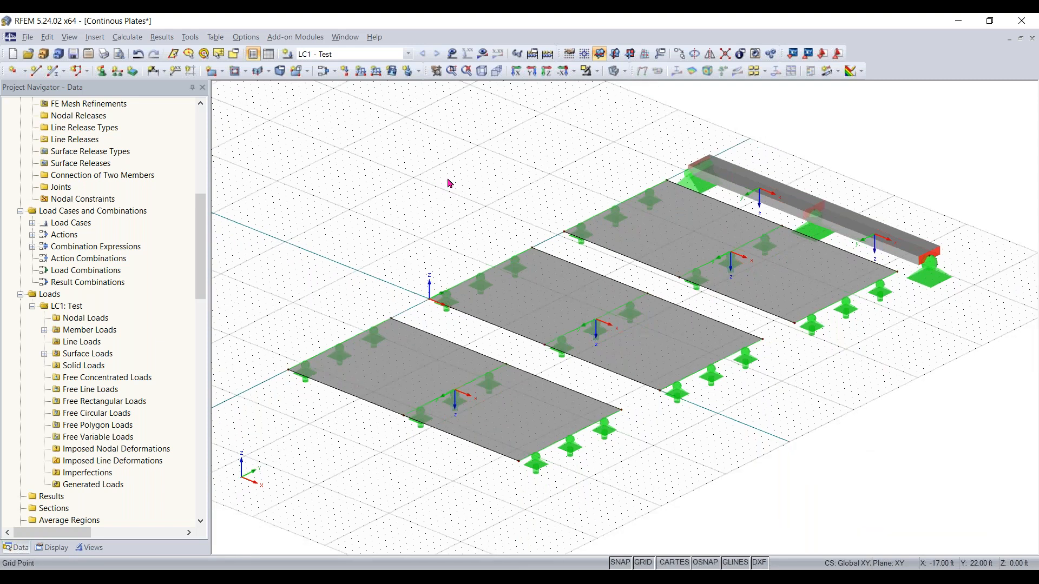
scroll(448, 183, "up", 1)
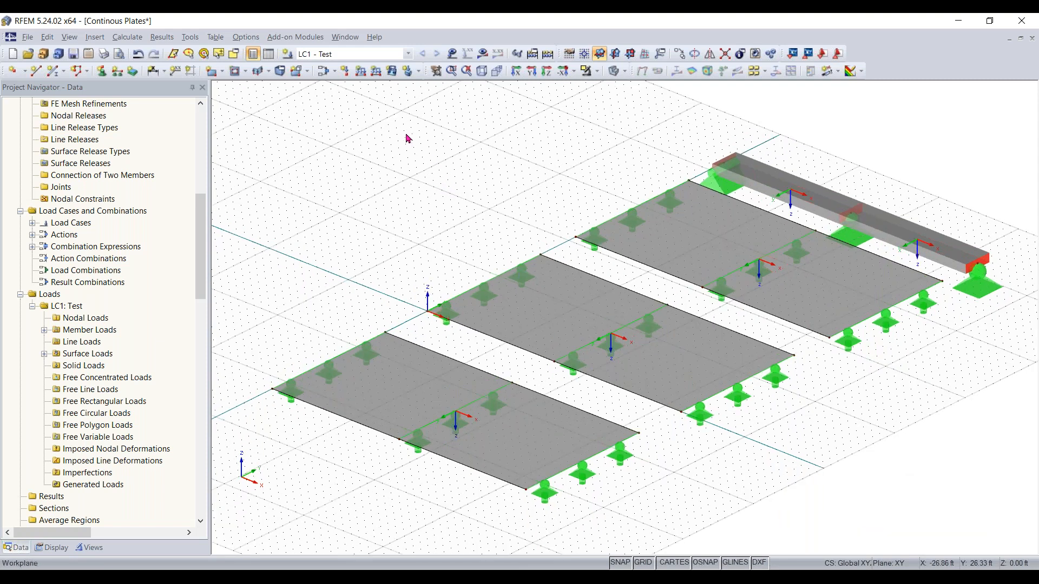
scroll(697, 283, "up", 1)
scroll(697, 283, "up", 1)
middle_click_drag(657, 283, 545, 309)
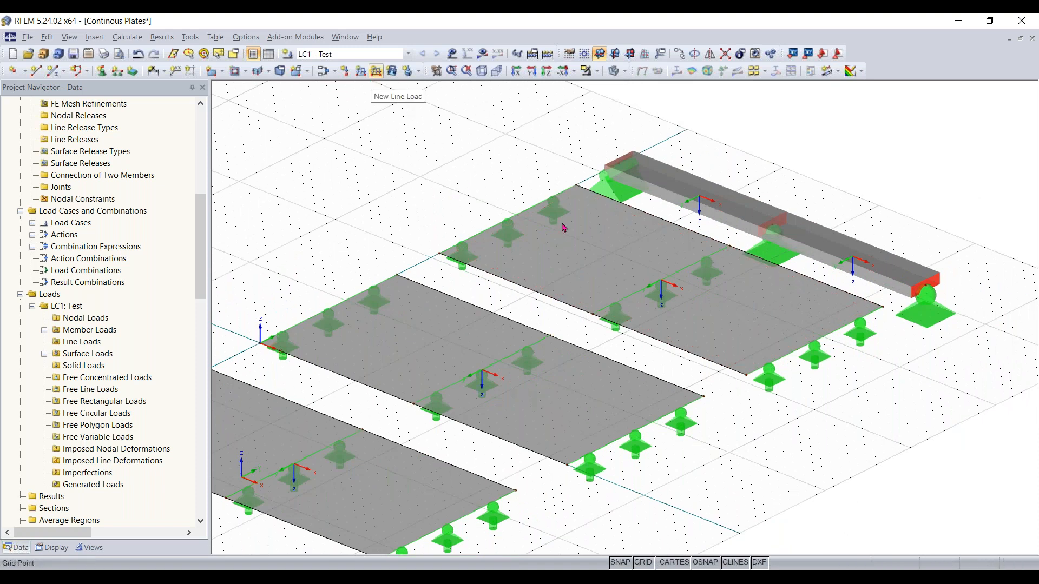
middle_click_drag(605, 266, 708, 380)
scroll(789, 309, "down", 1)
middle_click_drag(789, 309, 599, 258)
scroll(600, 258, "up", 3)
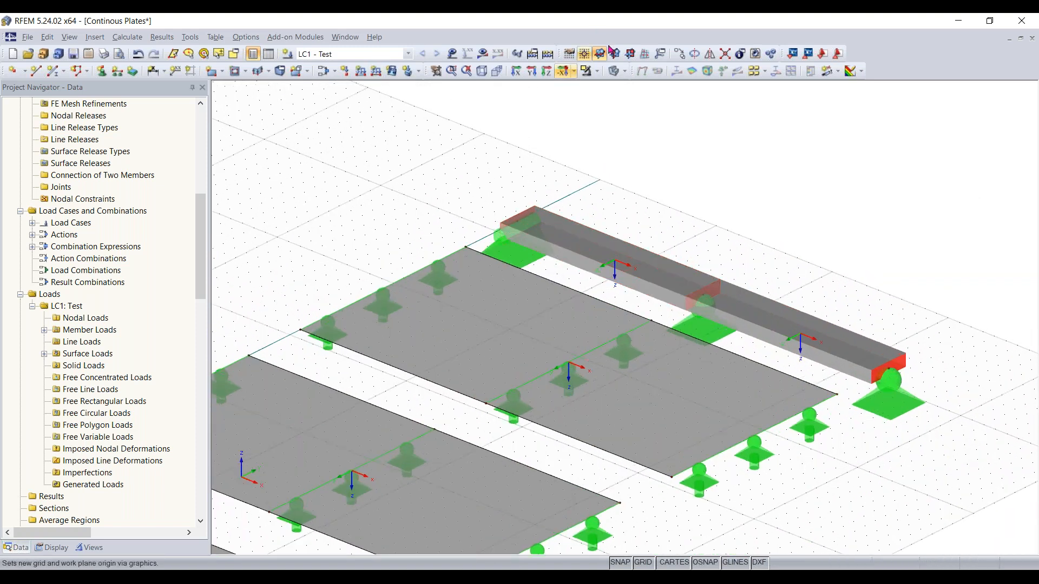
Switch the model view to wireframe display
left_click(612, 78)
left_click(614, 79)
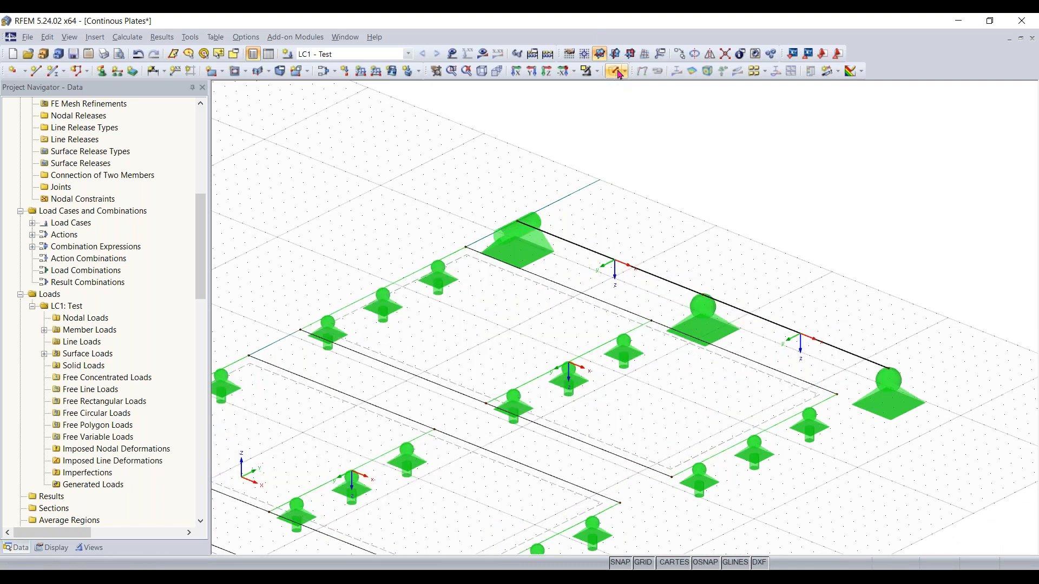
left_click(619, 74)
left_click(616, 72)
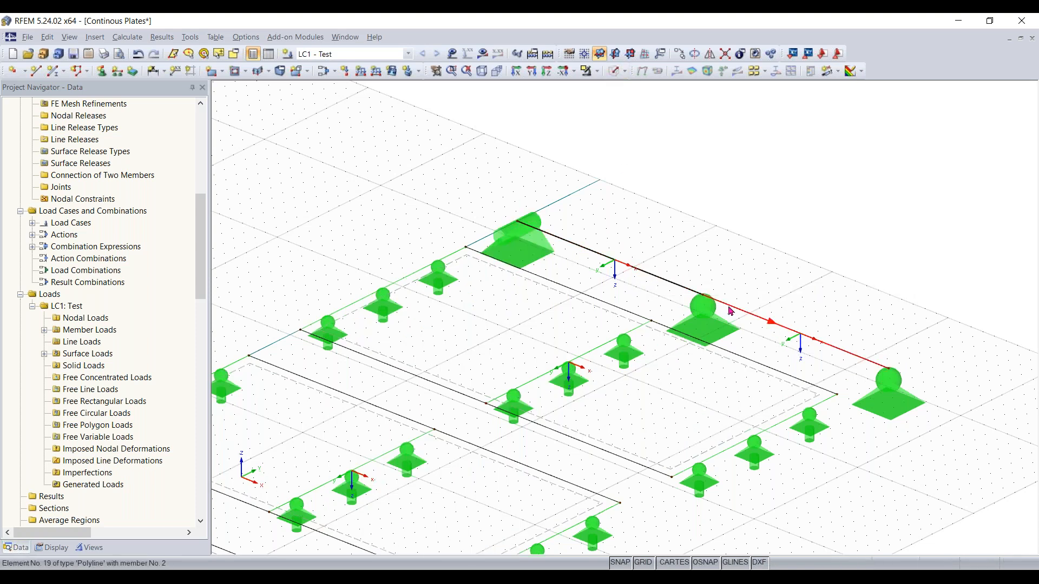
Create a uniform line load of -100 kip/ft in global ZL on plate edge line 9
left_click(362, 76)
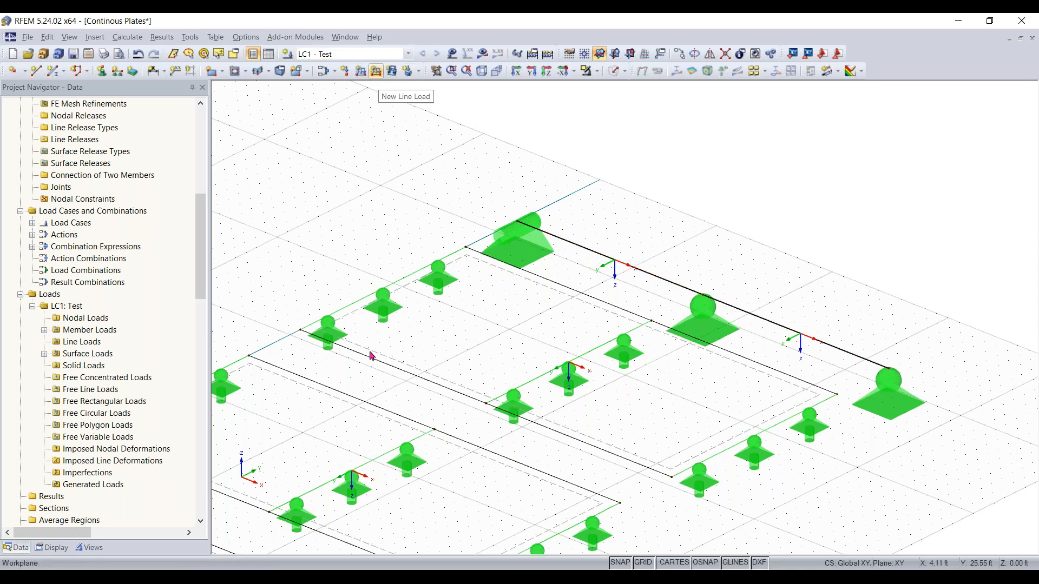
left_click(380, 76)
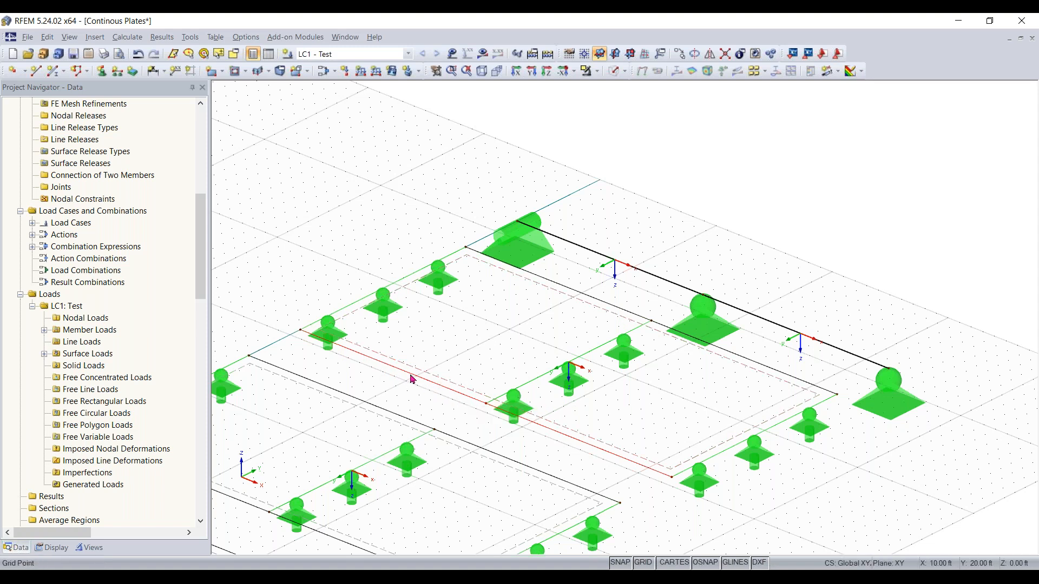
left_click(376, 71)
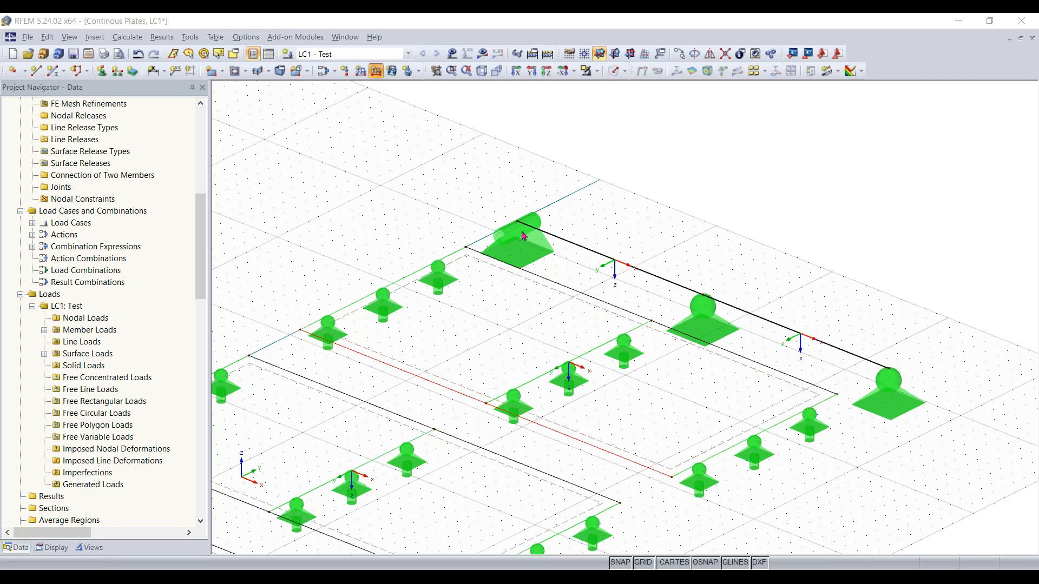
left_click(801, 433)
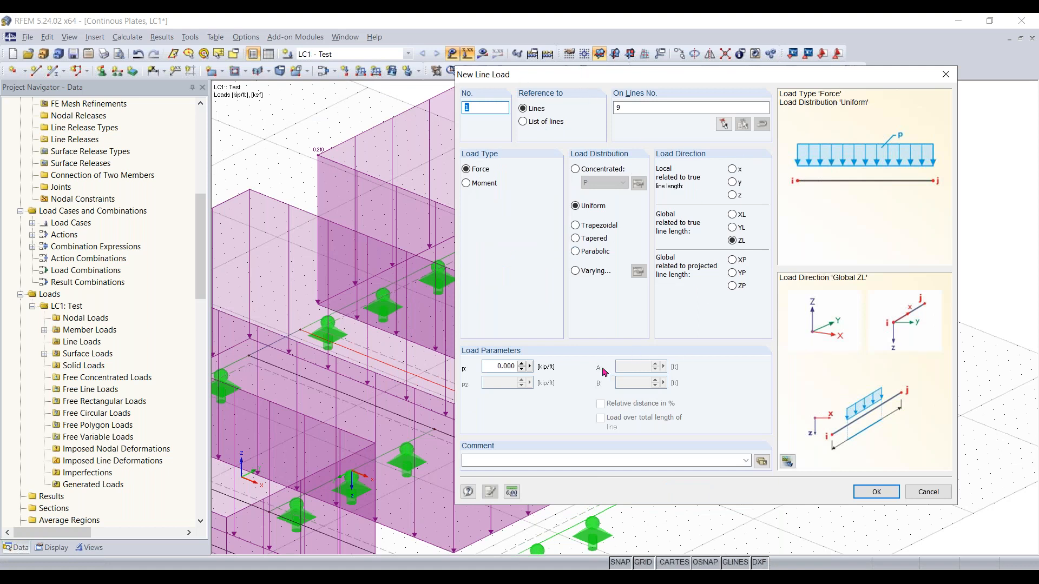
left_click_drag(484, 368, 548, 369)
type("-100")
left_click(875, 491)
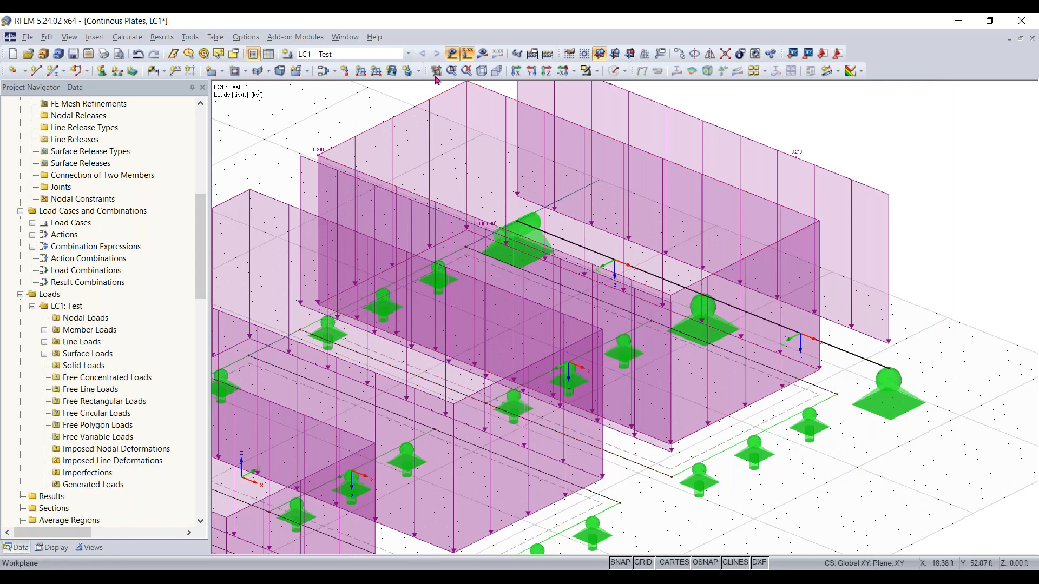
Apply the same -100 kip/ft line load to another plate edge line, then delete the selected line load
left_click(451, 53)
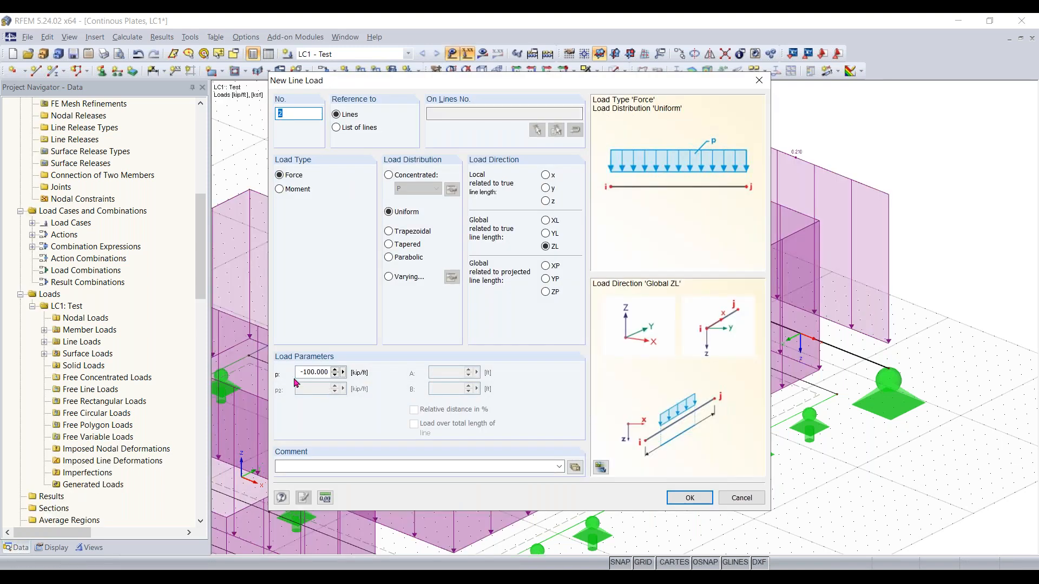
left_click(689, 497)
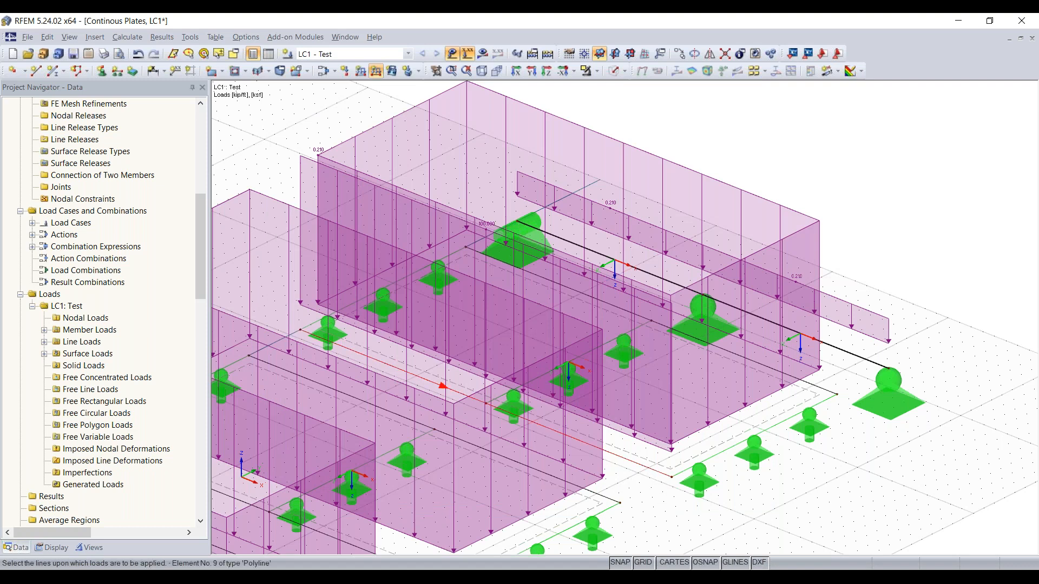
left_click(634, 460)
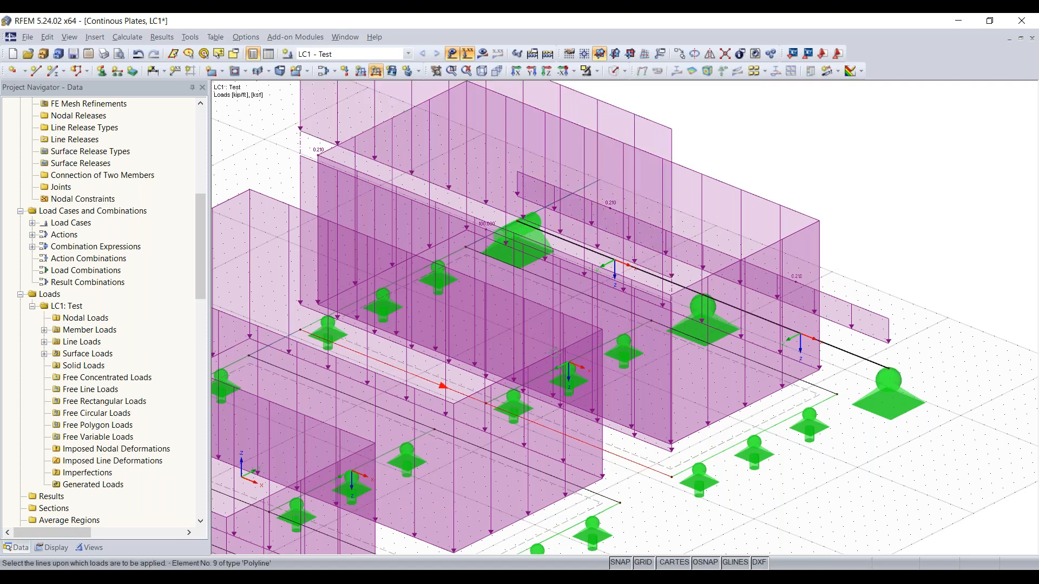
left_click(738, 443)
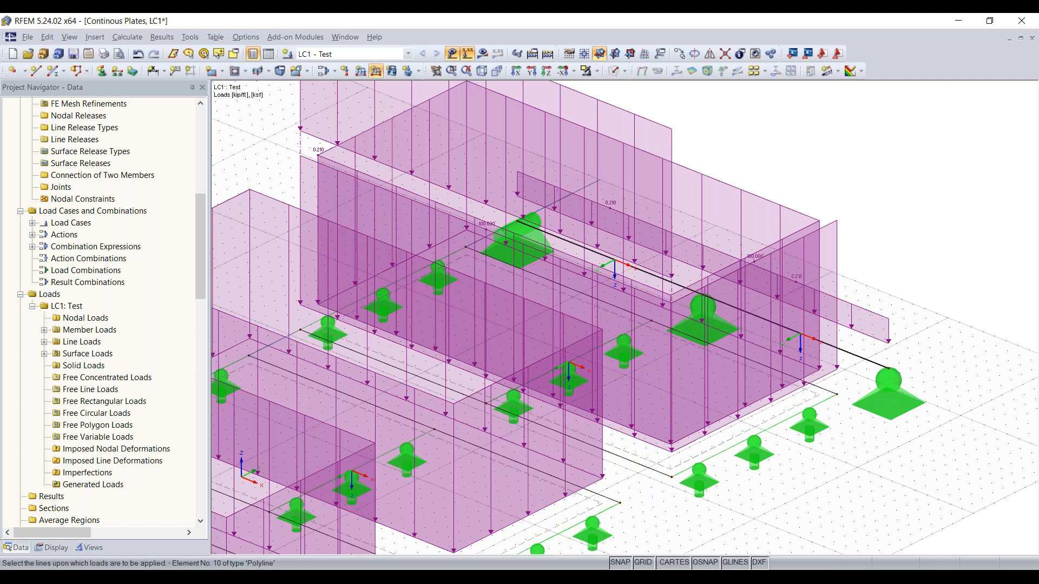
right_click(761, 141)
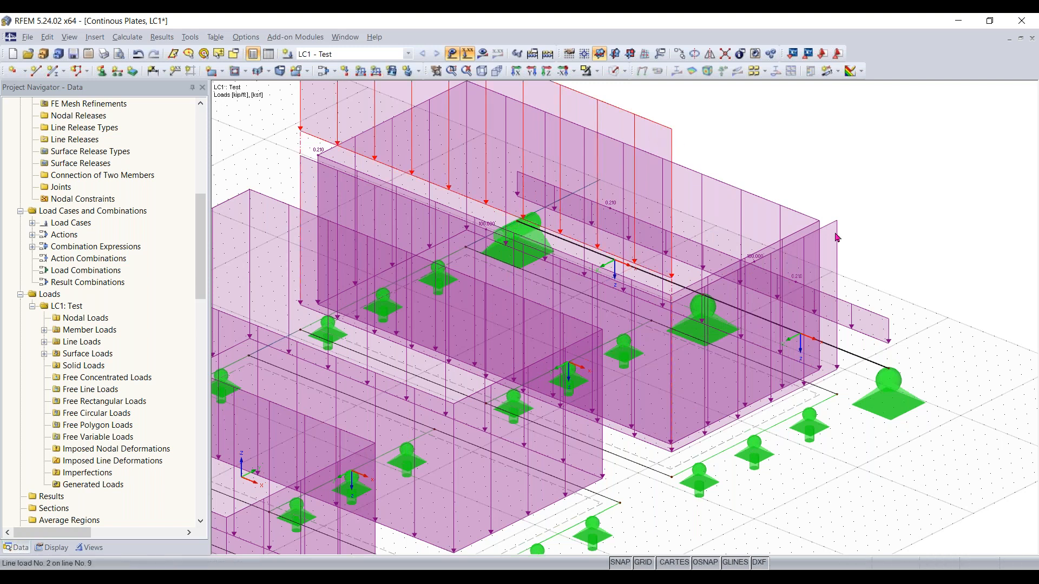
key("Delete")
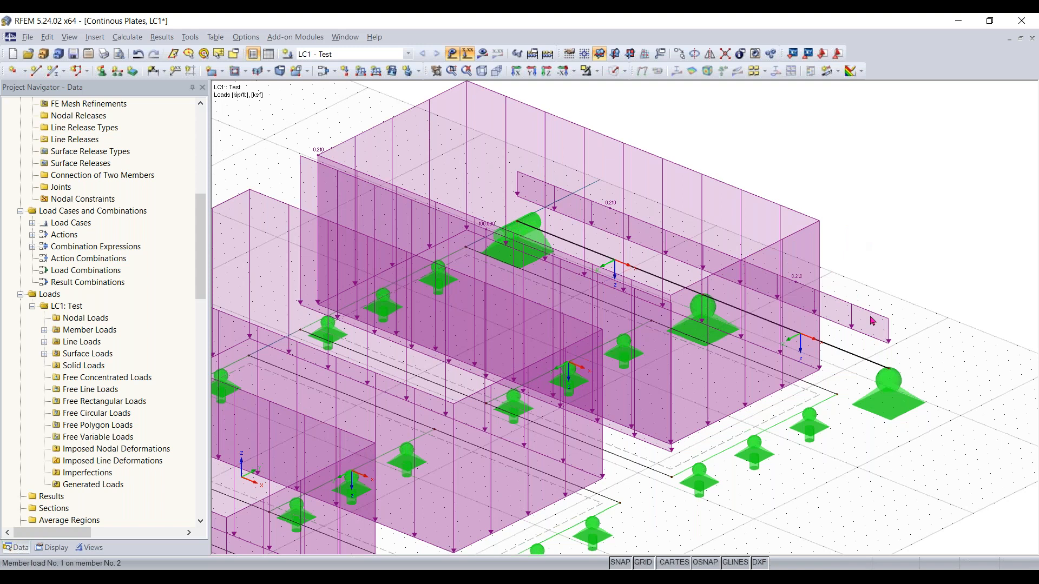
Return to solid display, open a new member load on the beam, and cancel it
left_click(468, 52)
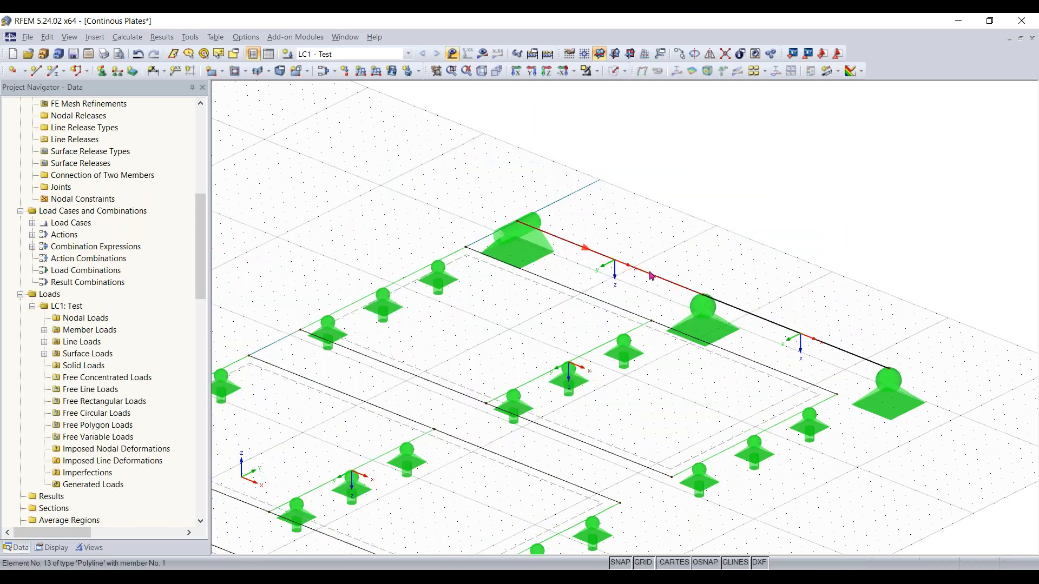
left_click(612, 76)
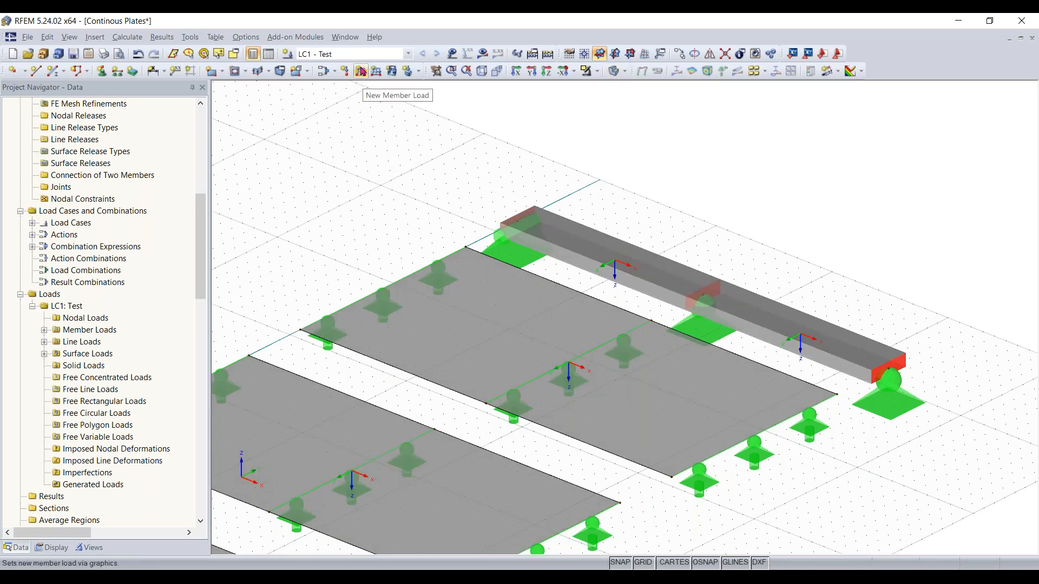
left_click(361, 72)
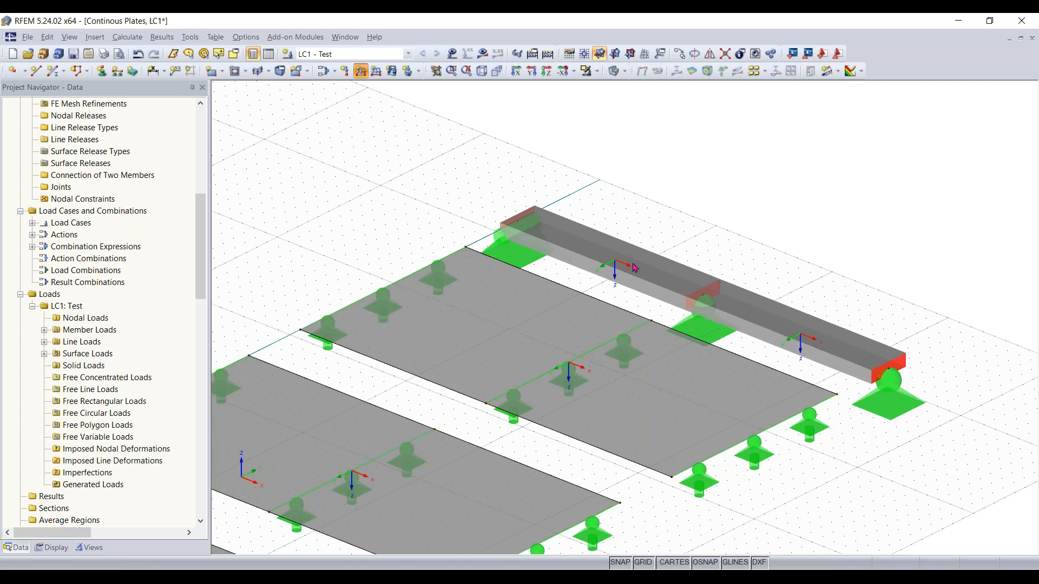
left_click(641, 267)
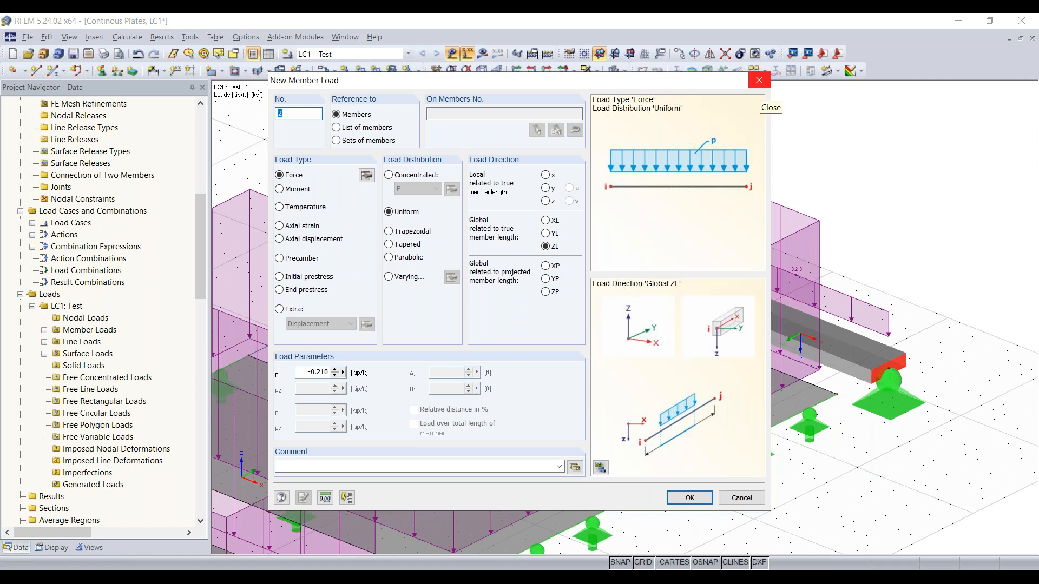
left_click(759, 81)
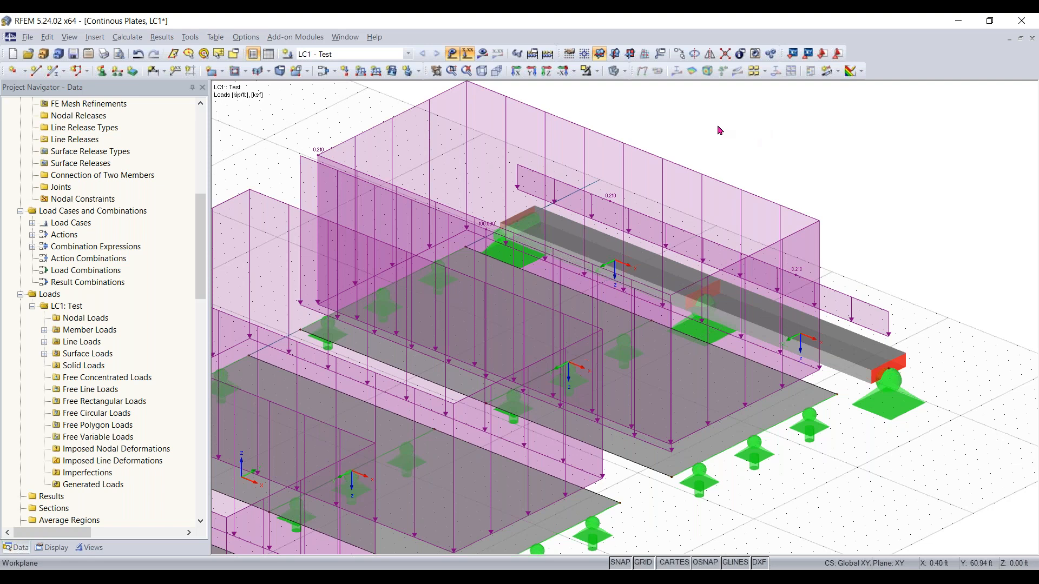
Delete the remaining line load from plate edge line 9
left_click(467, 53)
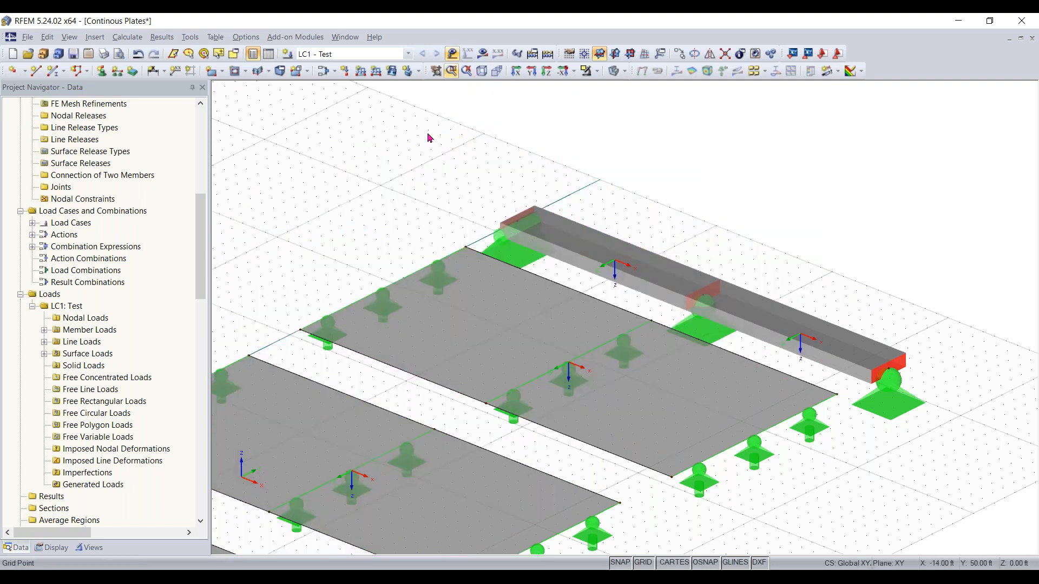
scroll(482, 159, "down", 4)
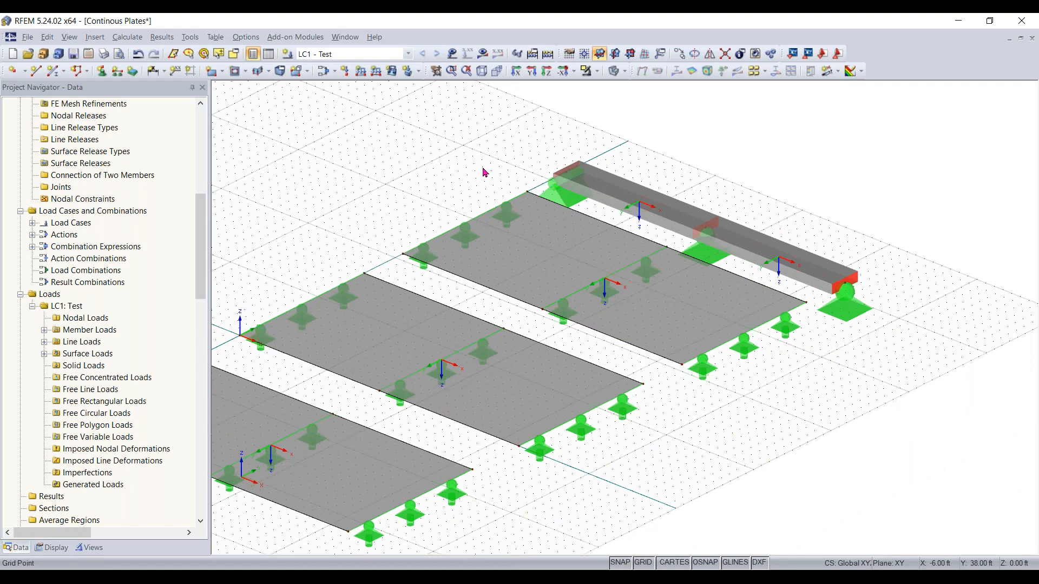
scroll(480, 180, "up", 2)
middle_click_drag(479, 180, 539, 173)
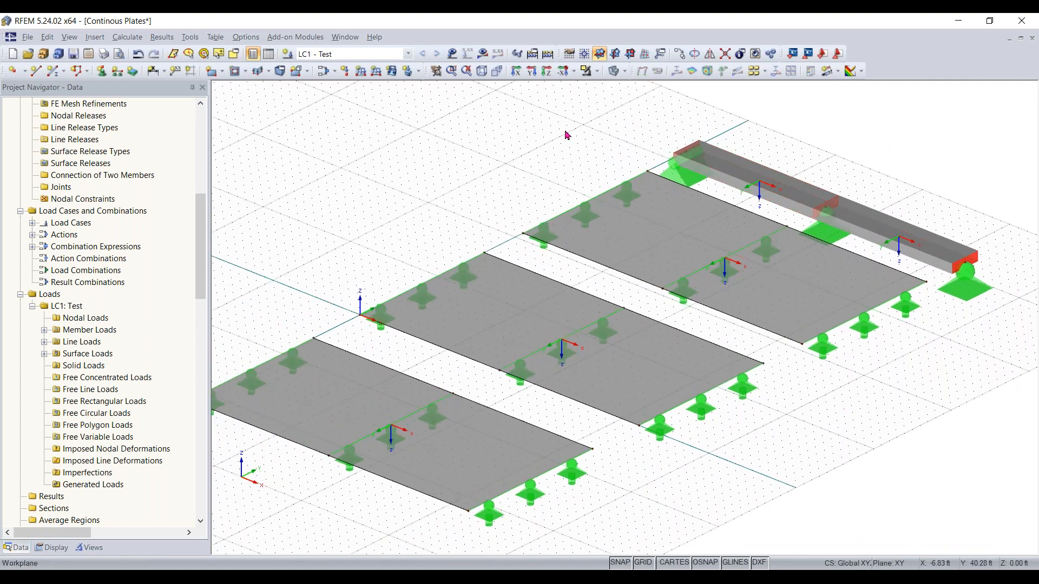
left_click(453, 54)
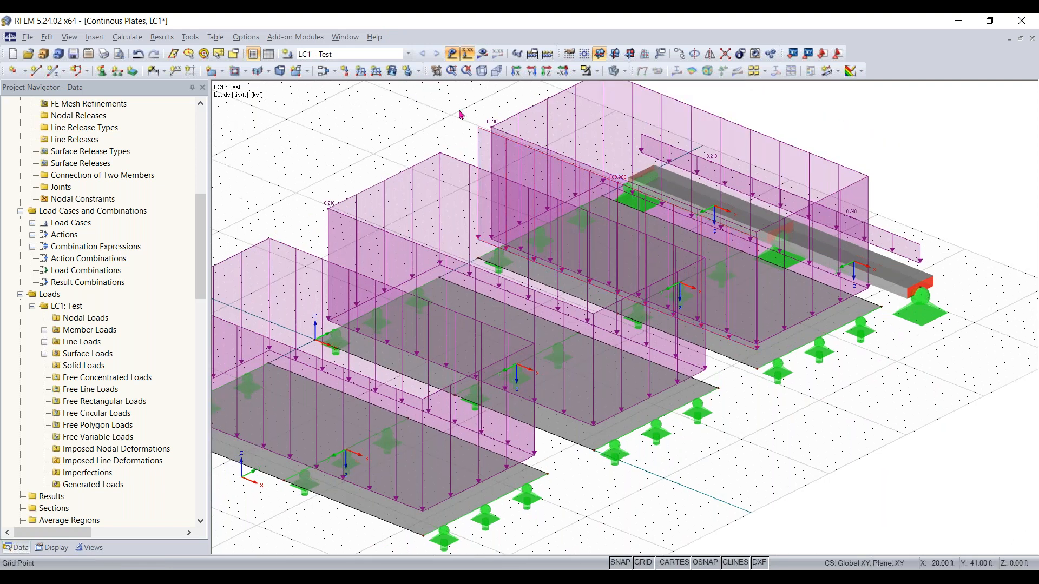
scroll(493, 146, "up", 3)
double_click(493, 142)
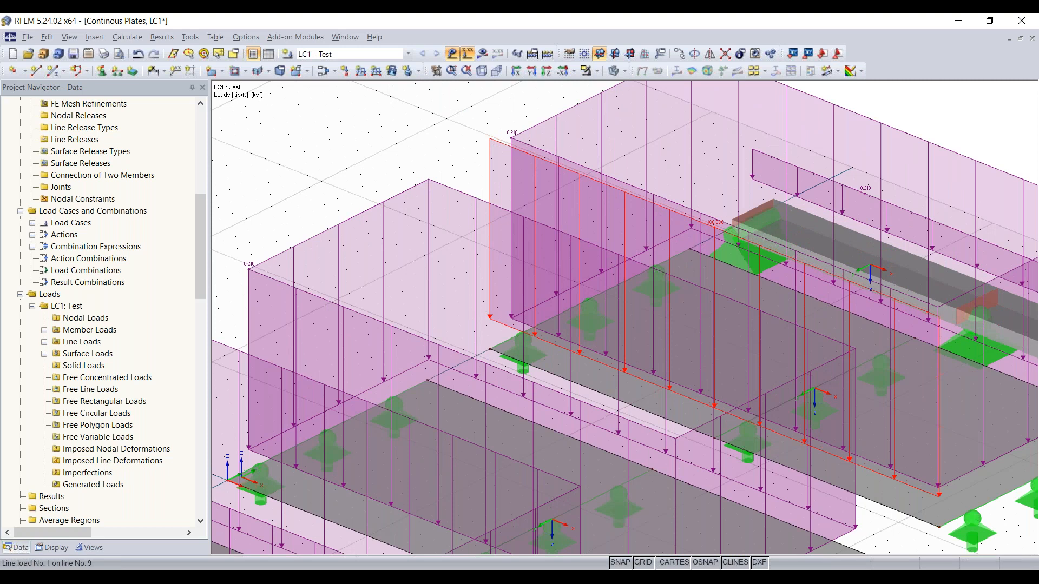
key("Delete")
scroll(376, 163, "down", 5)
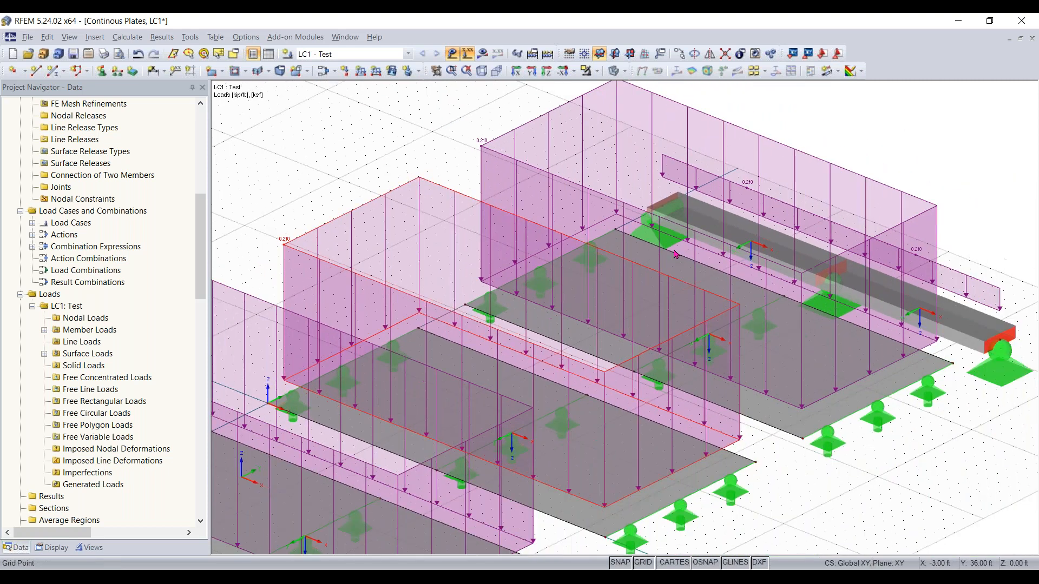
Turn off the load display in the model view
left_click(453, 55)
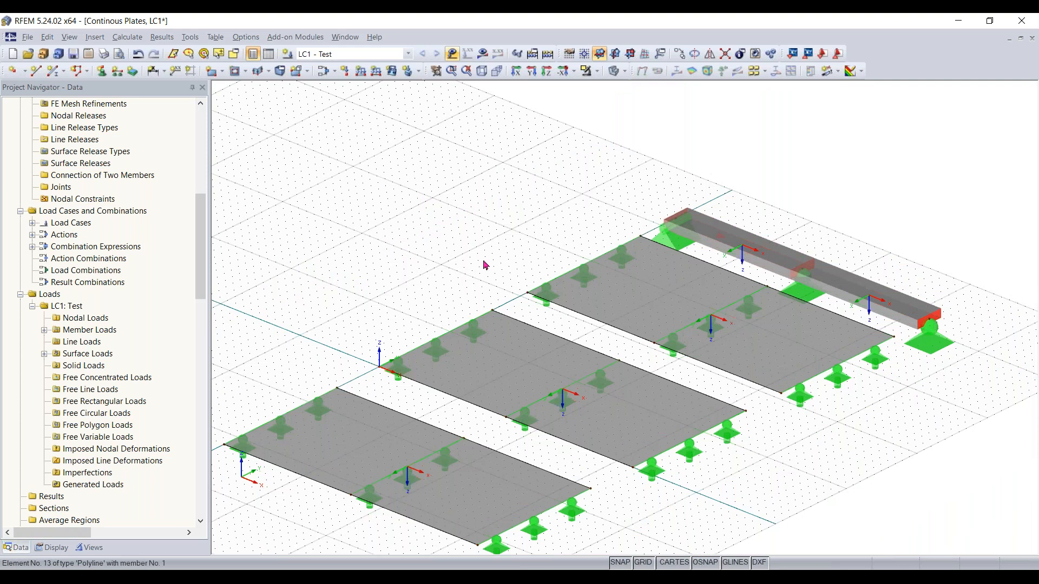
middle_click_drag(839, 445, 857, 412)
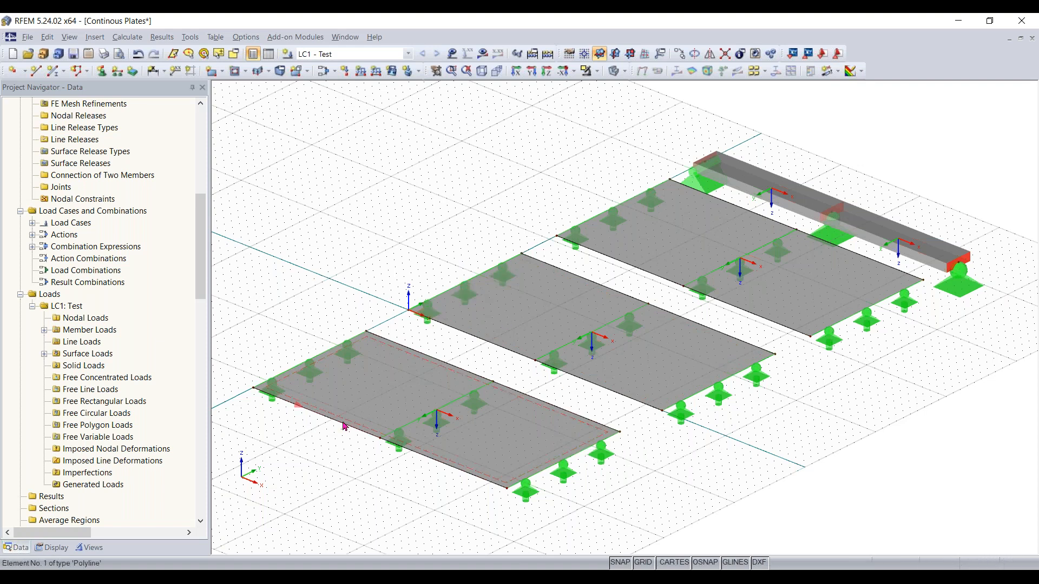
scroll(343, 427, "up", 1)
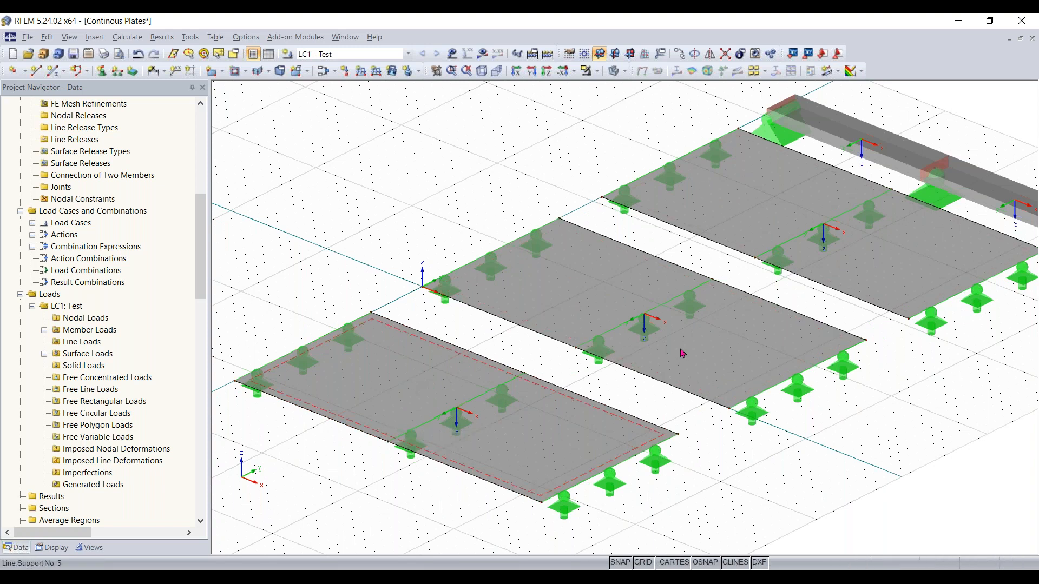
scroll(869, 406, "down", 1)
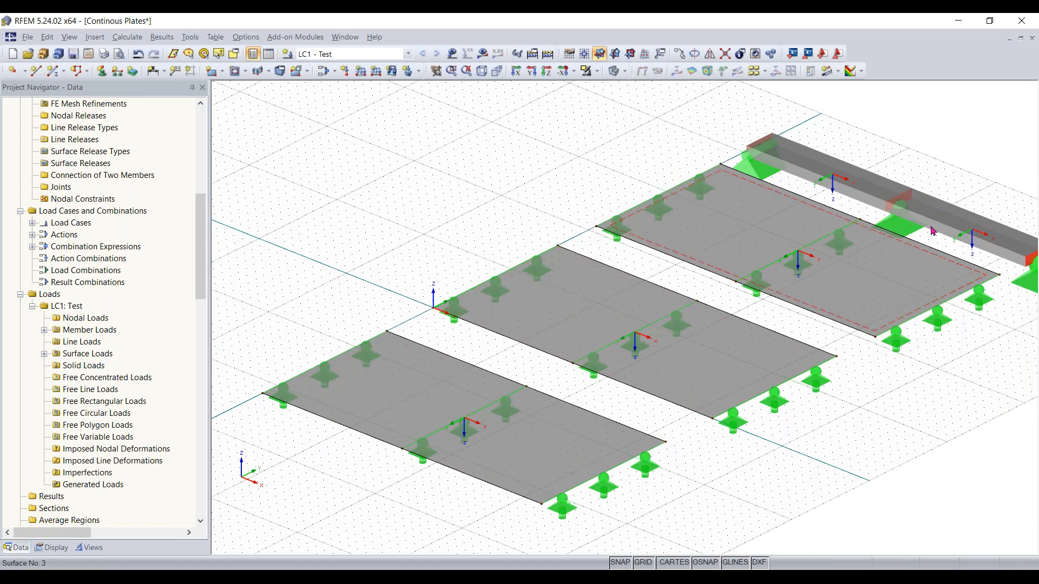
middle_click_drag(862, 378, 839, 371)
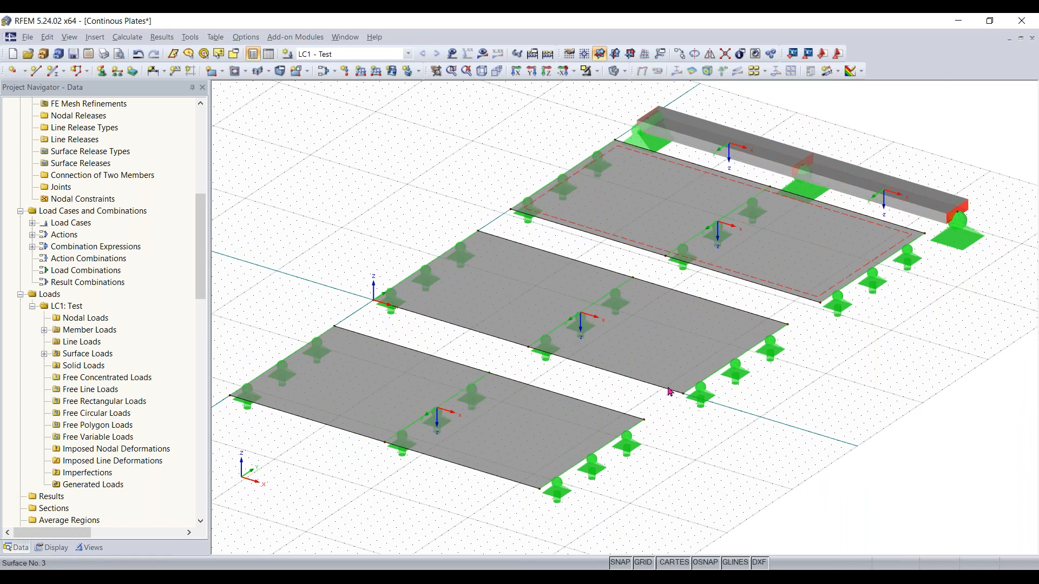
scroll(342, 405, "up", 2)
Assign a new surface FE mesh refinement with a target FE length of 0.20 ft to plate surface 1
left_click(342, 406)
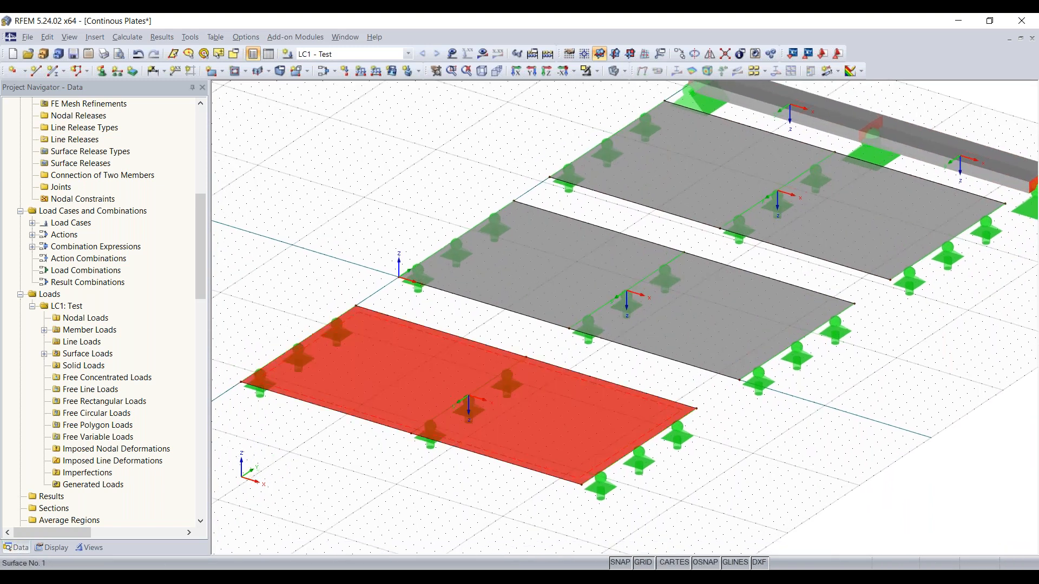
right_click(382, 381)
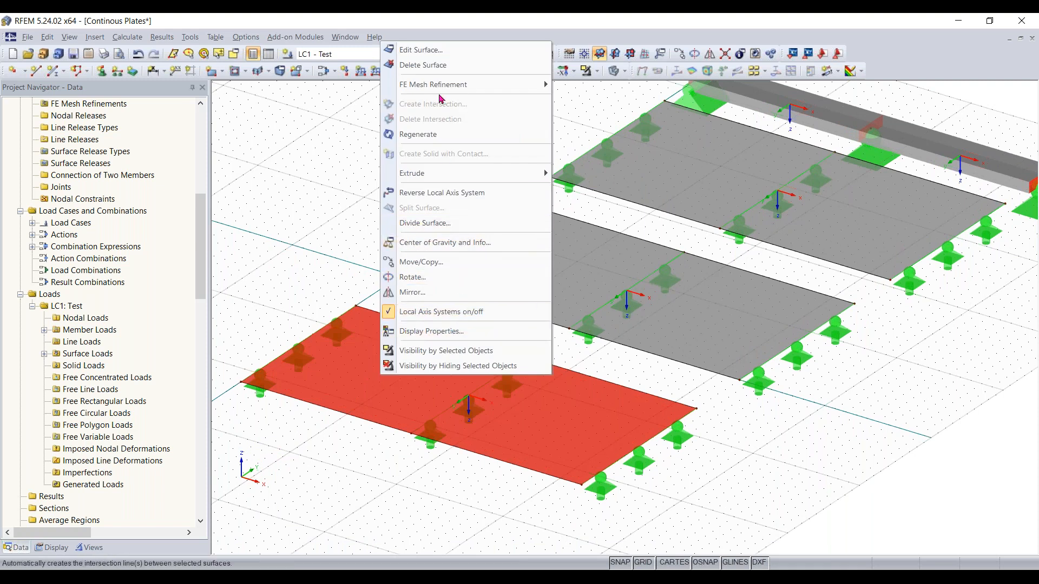
mouse_move(440, 93)
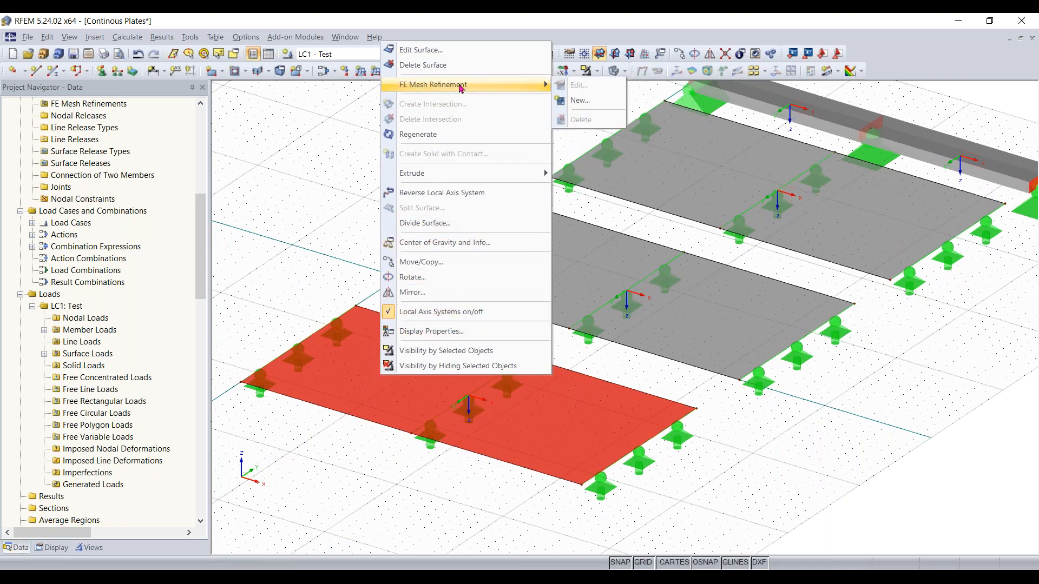
left_click(587, 100)
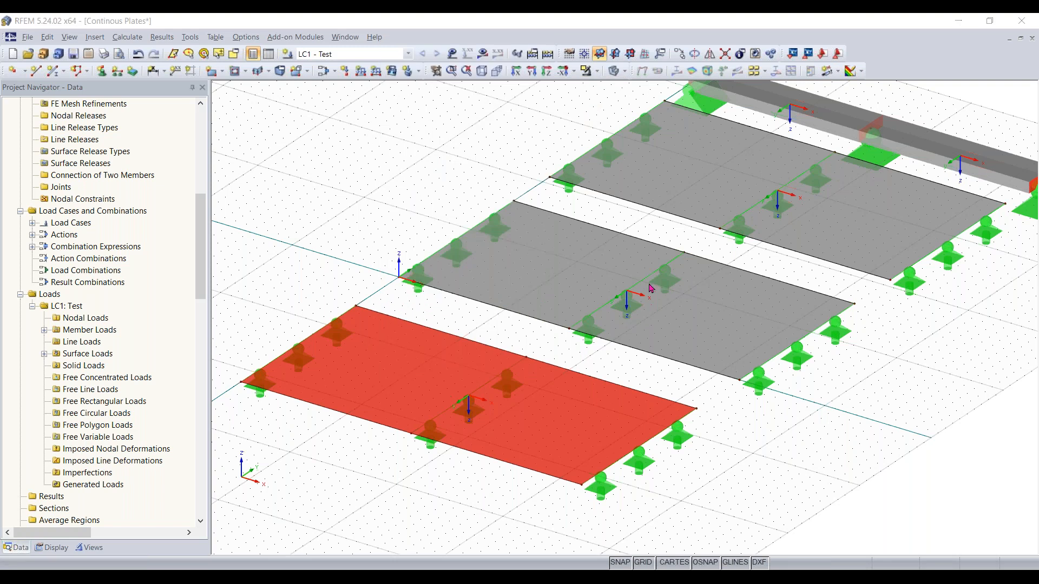
left_click(556, 308)
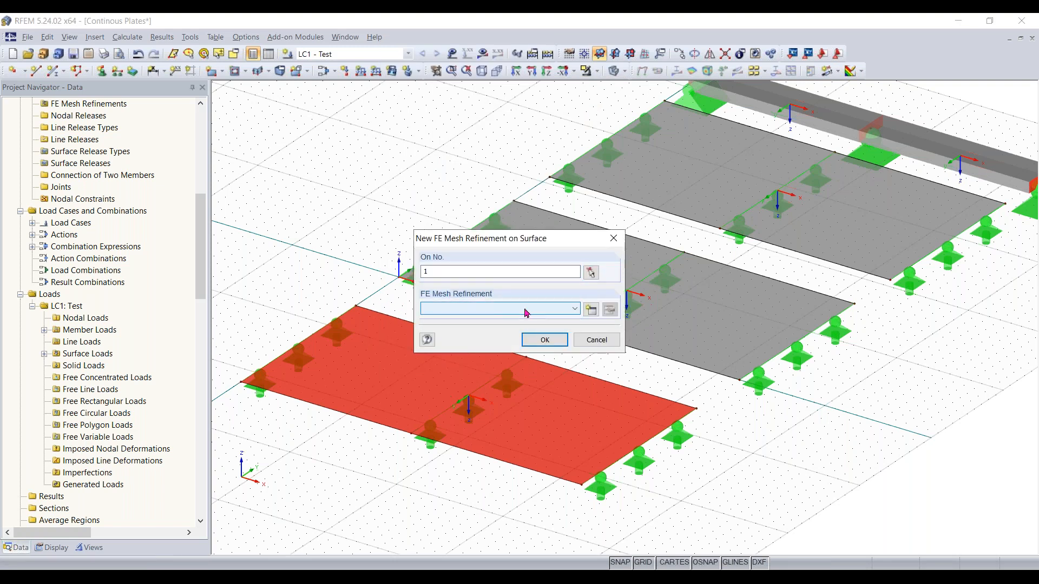
left_click(591, 310)
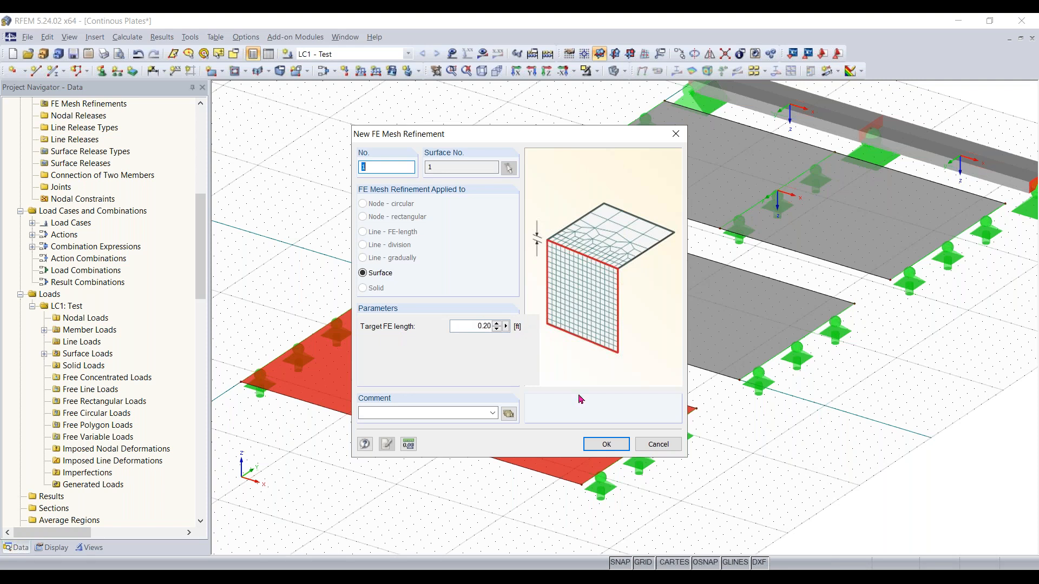
left_click(600, 444)
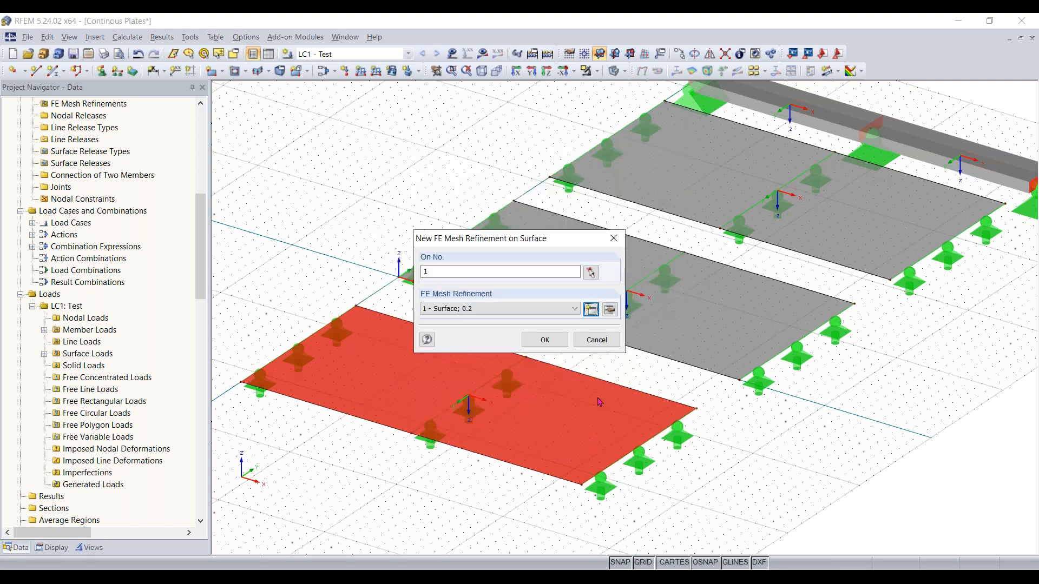
left_click(552, 344)
key("Escape")
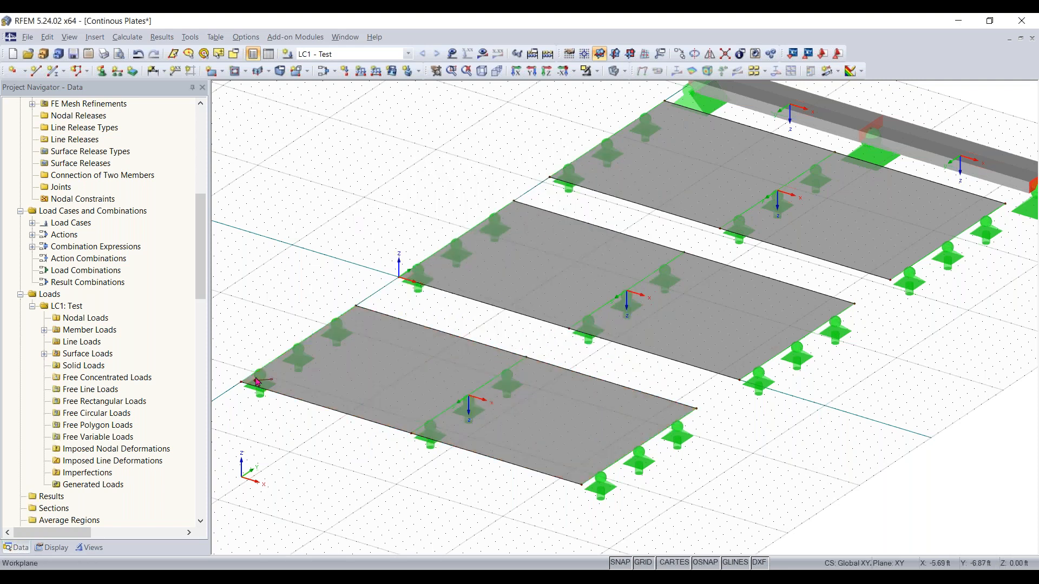
Zoom in to examine the mesh refinement symbol on plate surface 1
scroll(261, 396, "up", 1)
scroll(320, 299, "up", 3)
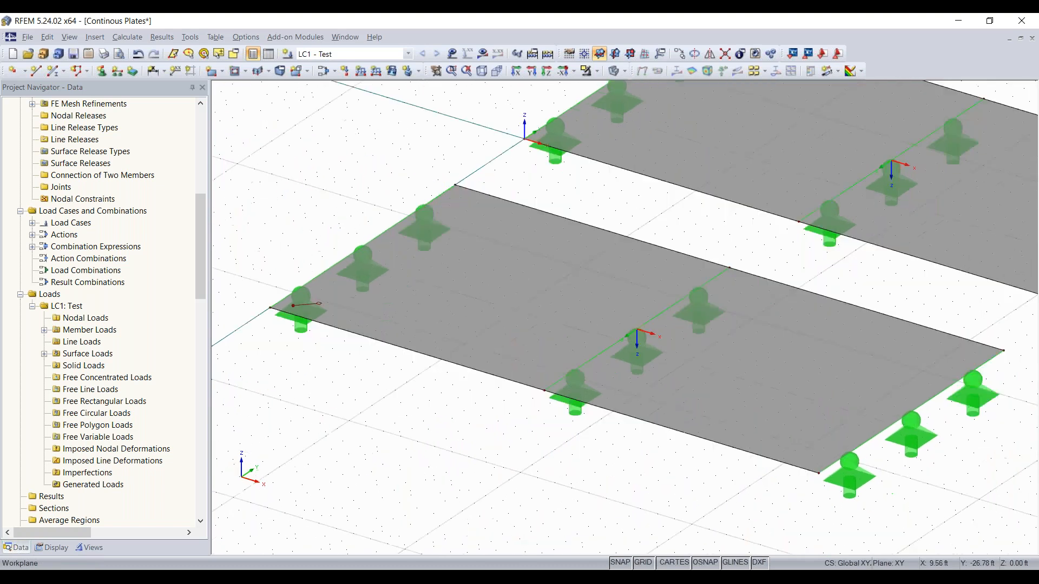
scroll(319, 299, "up", 4)
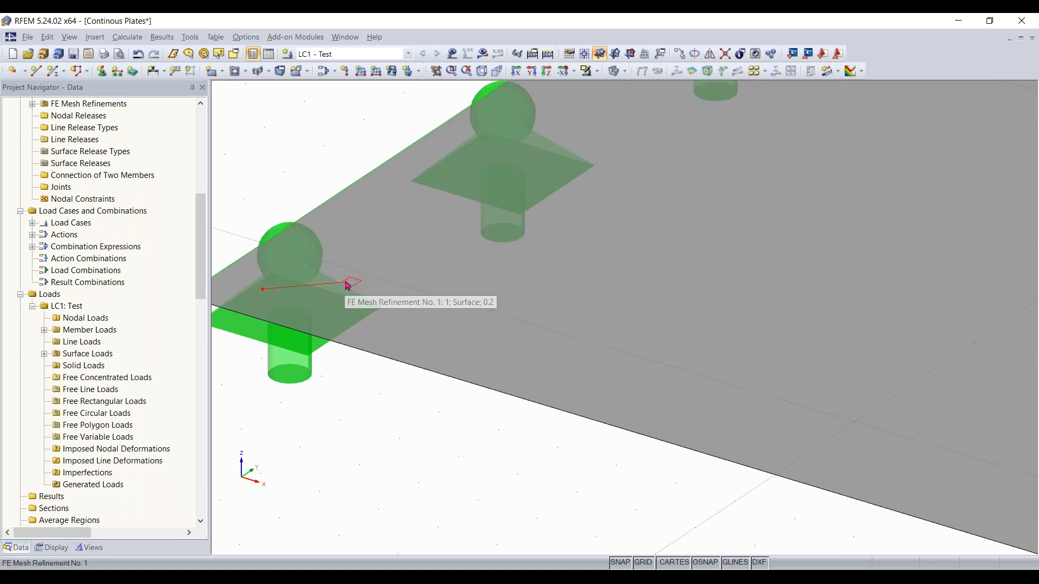
scroll(347, 285, "down", 6)
scroll(347, 285, "up", 2)
scroll(347, 285, "up", 6)
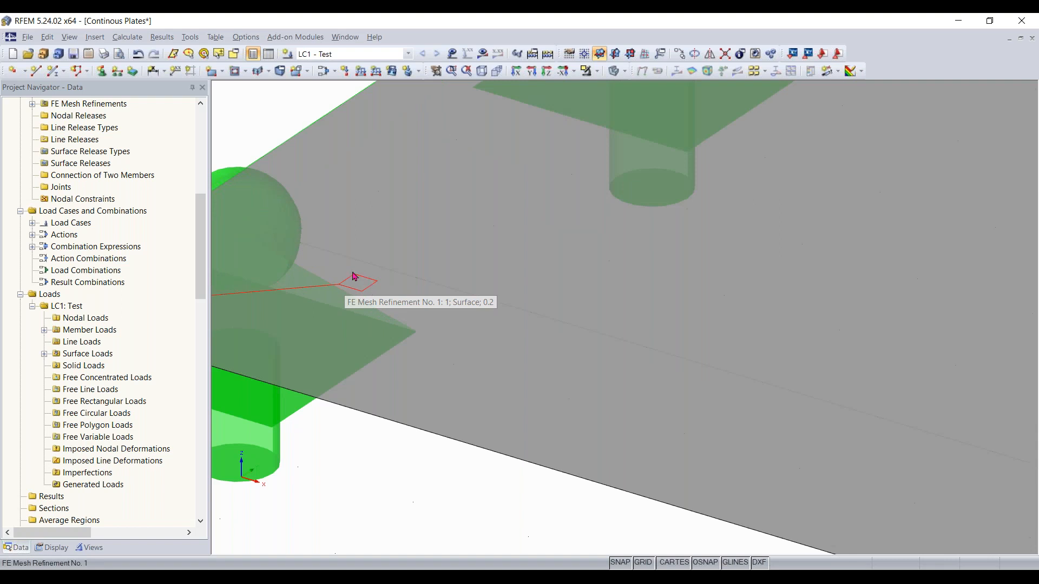
scroll(365, 288, "down", 5)
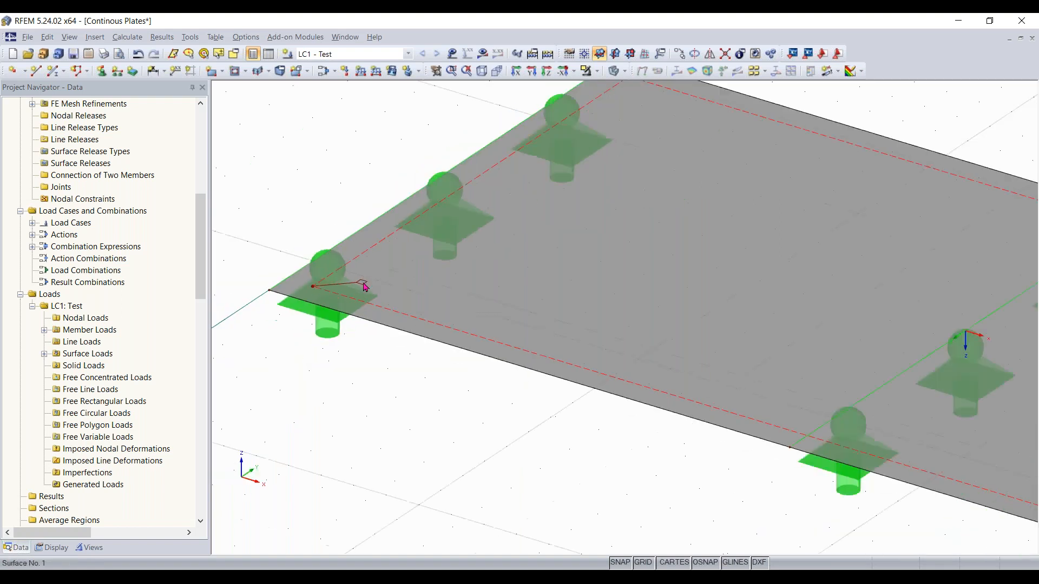
scroll(366, 288, "down", 4)
middle_click_drag(568, 338, 298, 487)
scroll(583, 360, "down", 2)
middle_click_drag(470, 397, 345, 439)
scroll(523, 323, "down", 1)
Assign a new surface FE mesh refinement with a target FE length of 0.4 ft to plate surface 2
left_click(524, 323)
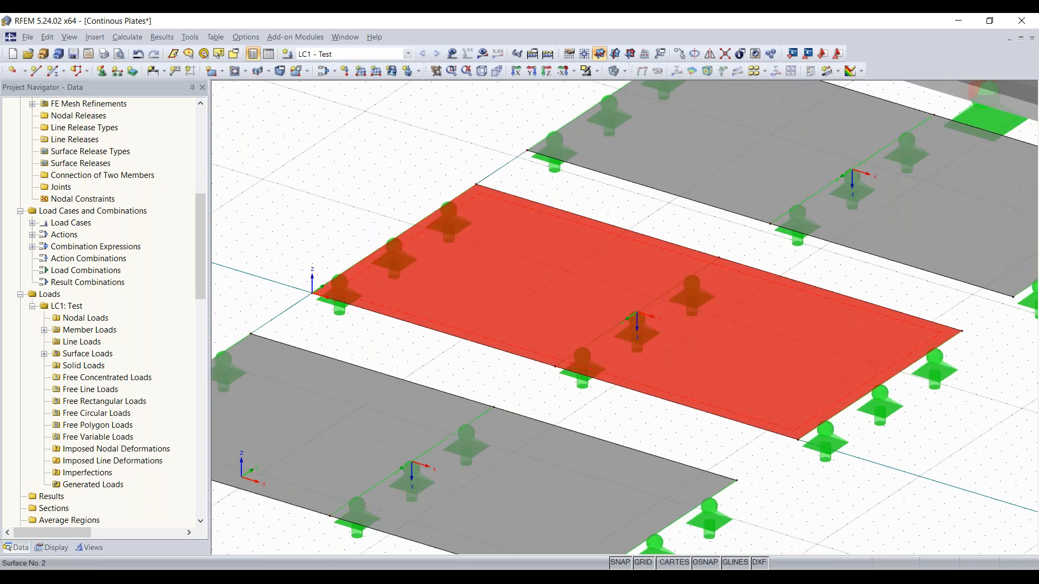
right_click(524, 322)
mouse_move(604, 56)
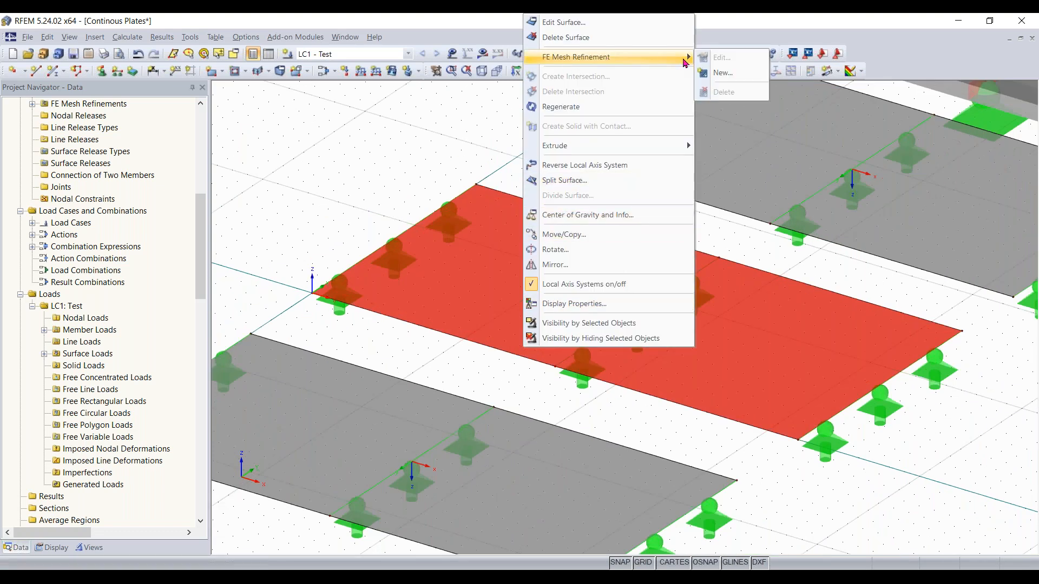
left_click(722, 72)
left_click(546, 310)
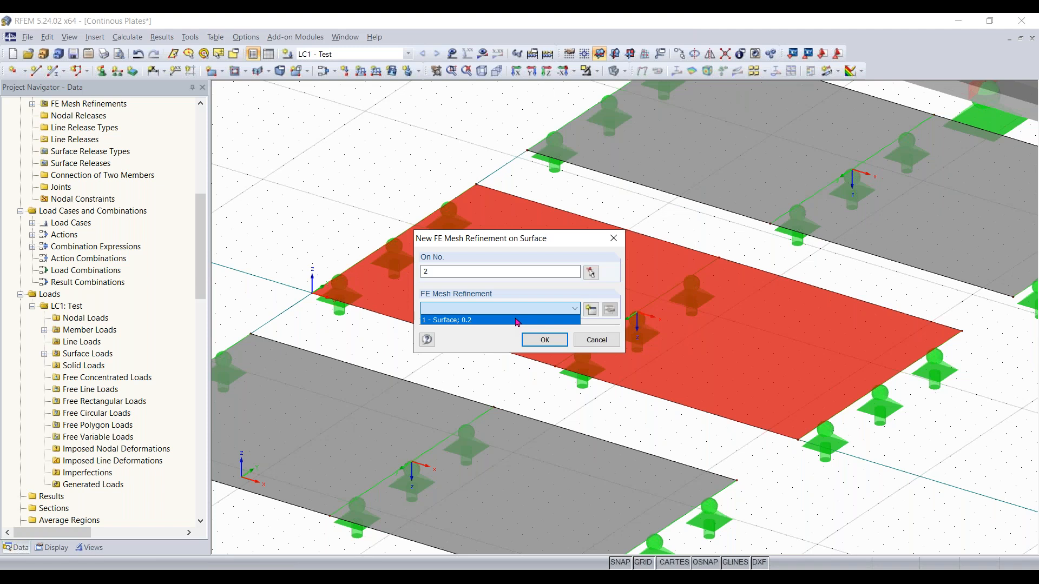
left_click(591, 309)
left_click(592, 310)
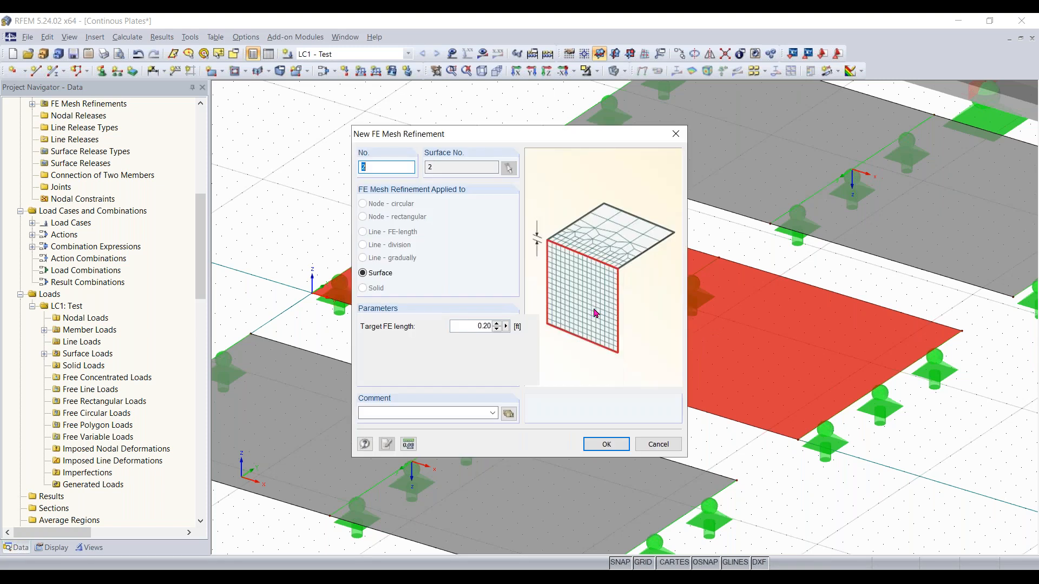
left_click(471, 326)
key("Return")
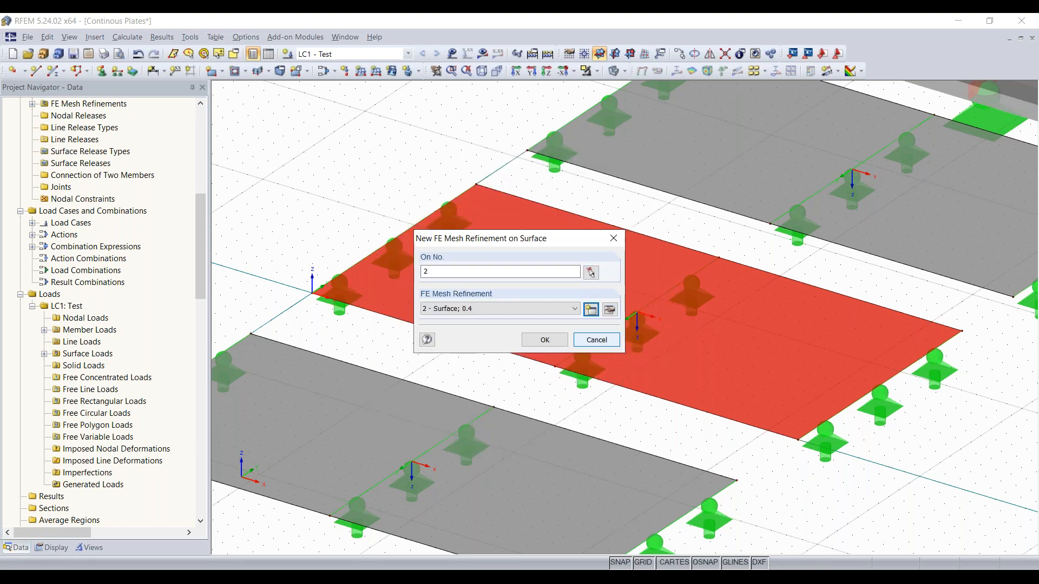
left_click(545, 338)
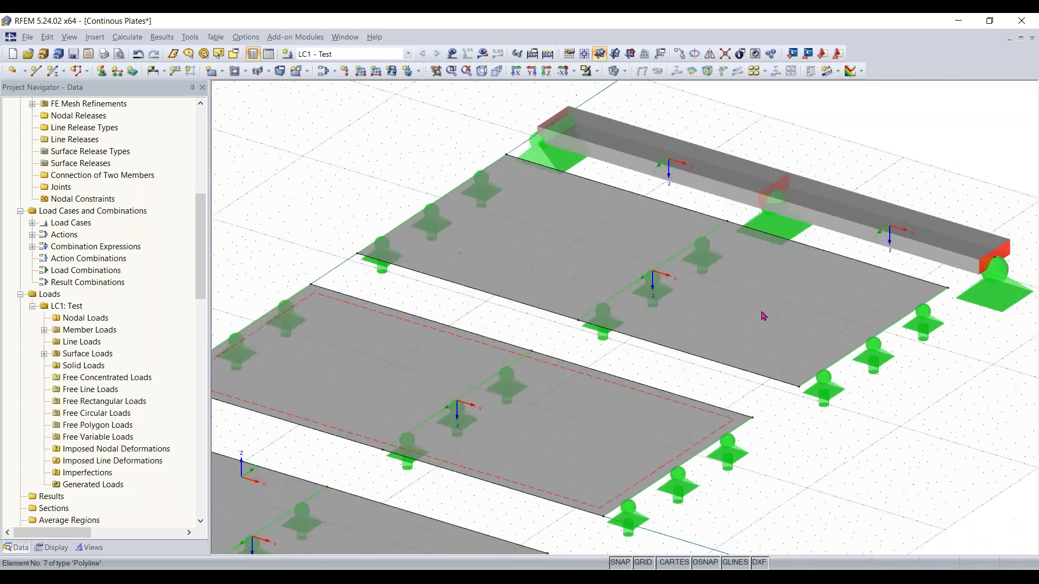
Assign a new surface FE mesh refinement with a target FE length of 0.6 ft to plate surface 3
left_click(764, 316)
right_click(764, 315)
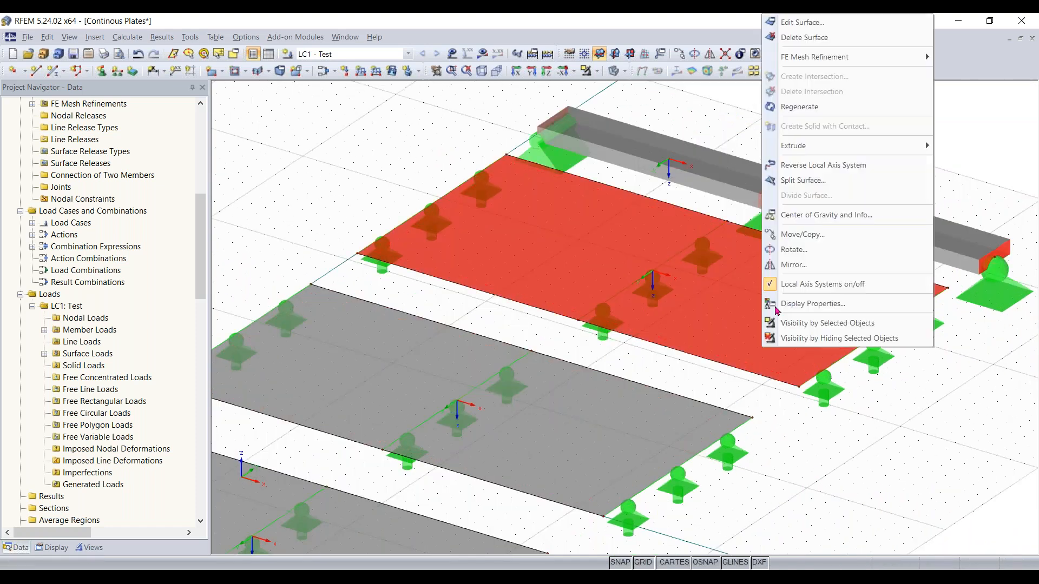
mouse_move(914, 57)
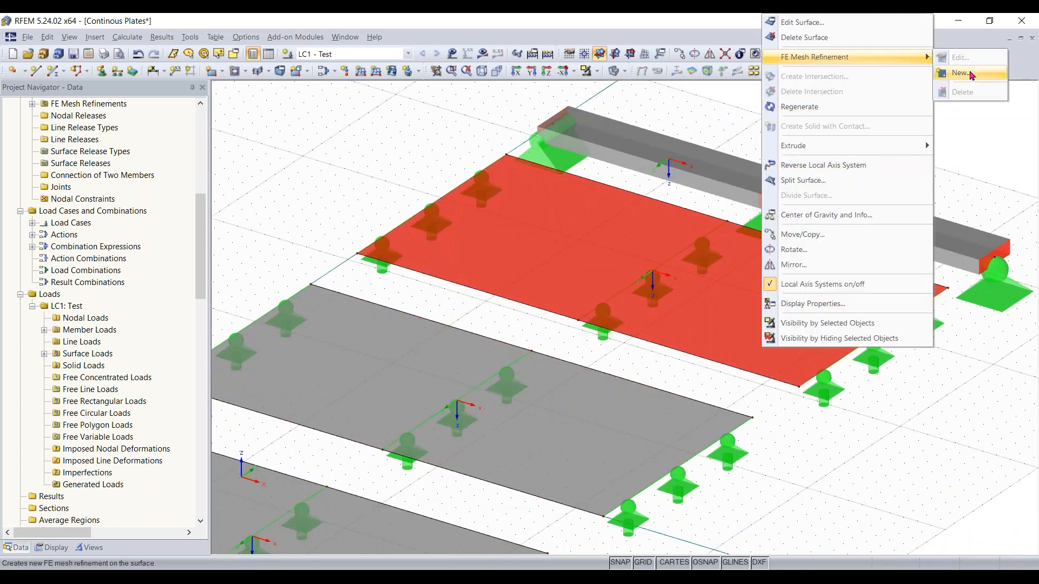
left_click(963, 71)
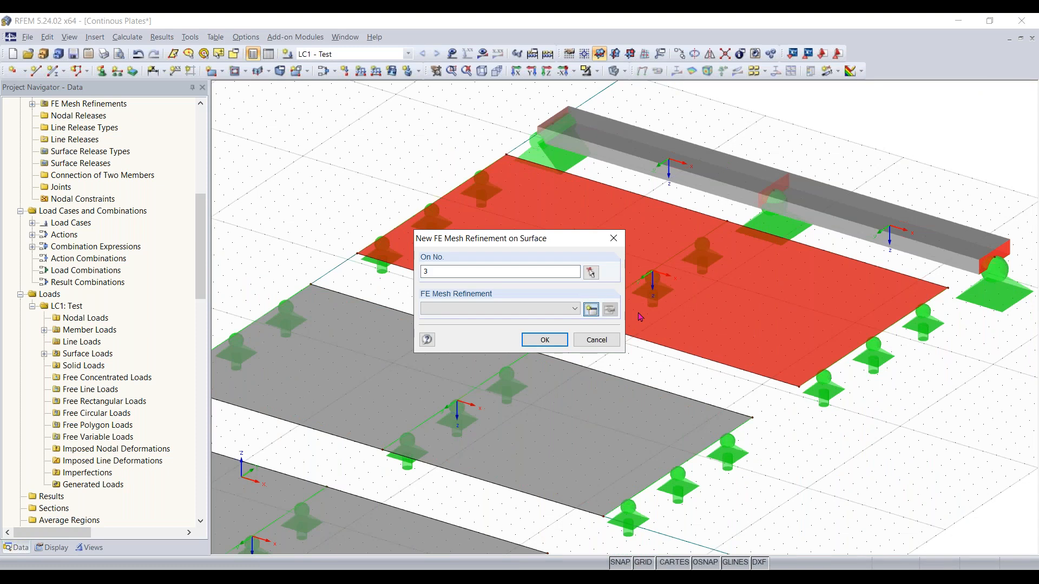
left_click(590, 309)
left_click(463, 327)
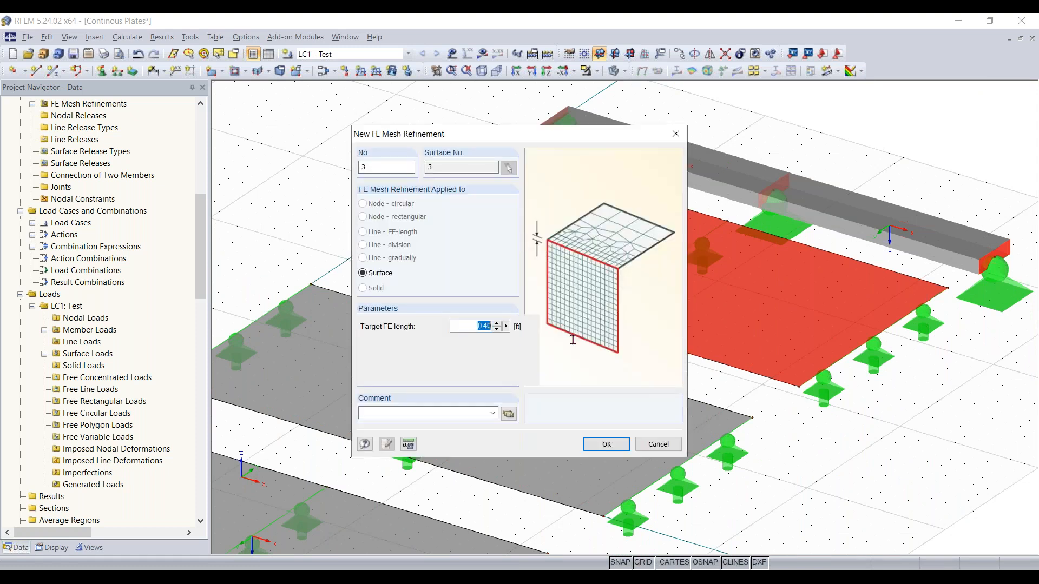
type("0")
key("Return")
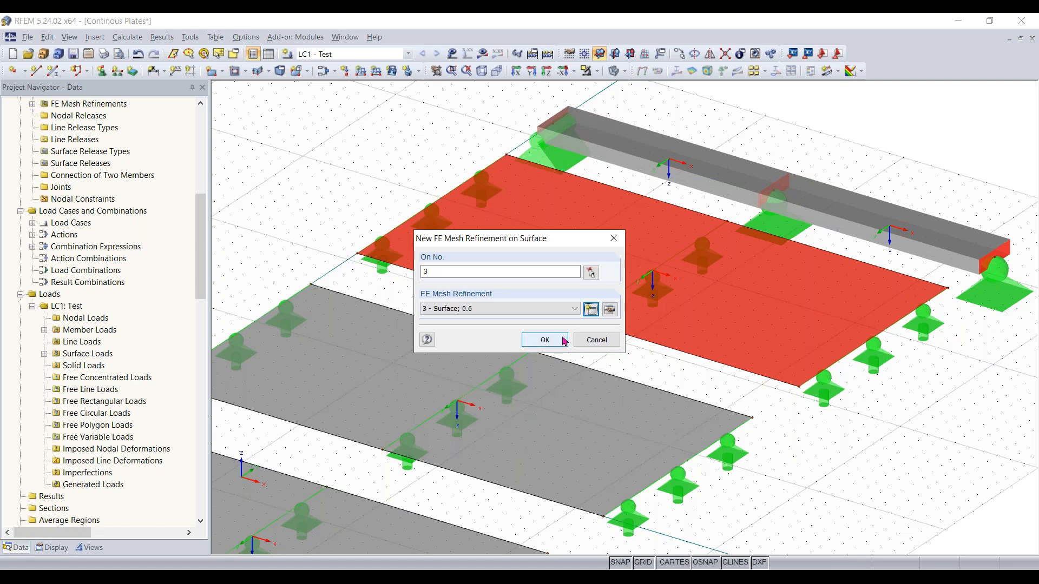
left_click(606, 339)
left_click(634, 349)
Review the three refined plates from different viewing angles
middle_click_drag(372, 351, 951, 247)
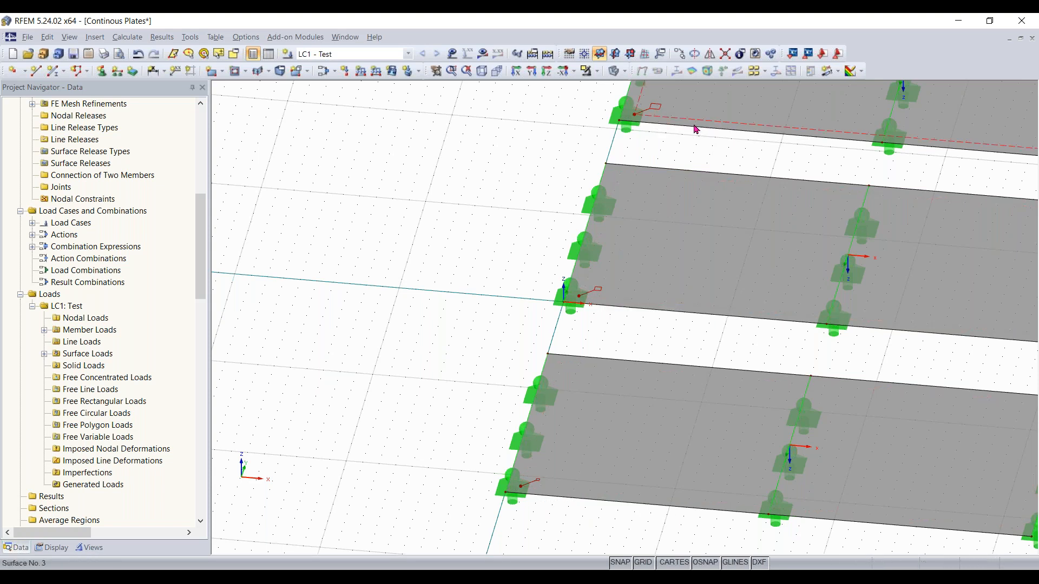
scroll(696, 131, "down", 2)
middle_click_drag(654, 162, 437, 227)
scroll(438, 227, "down", 3)
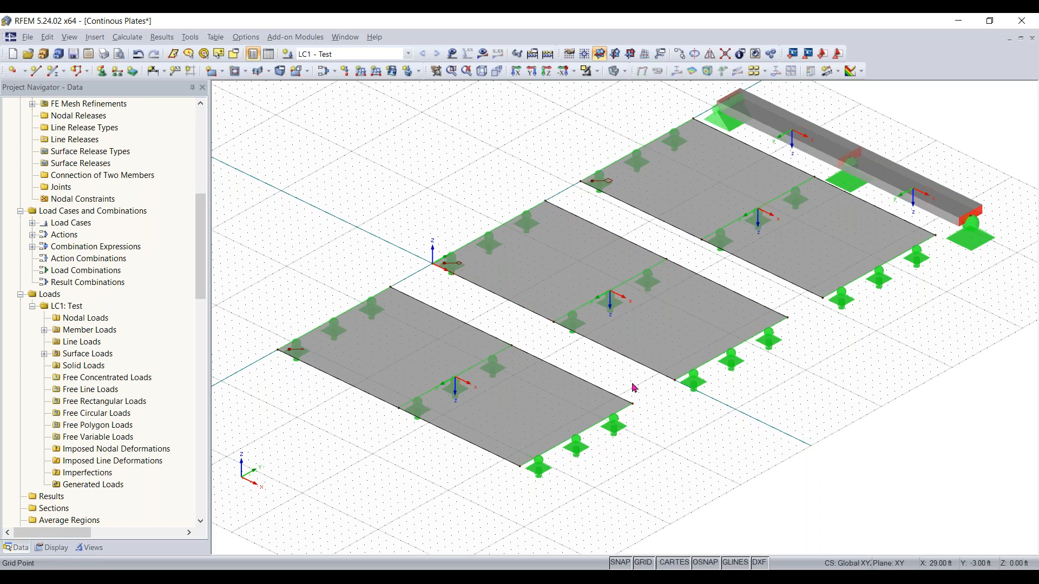
middle_click_drag(894, 450, 974, 539, "ctrl")
middle_click_drag(849, 434, 867, 399, "ctrl")
right_click(867, 400)
left_click(780, 157)
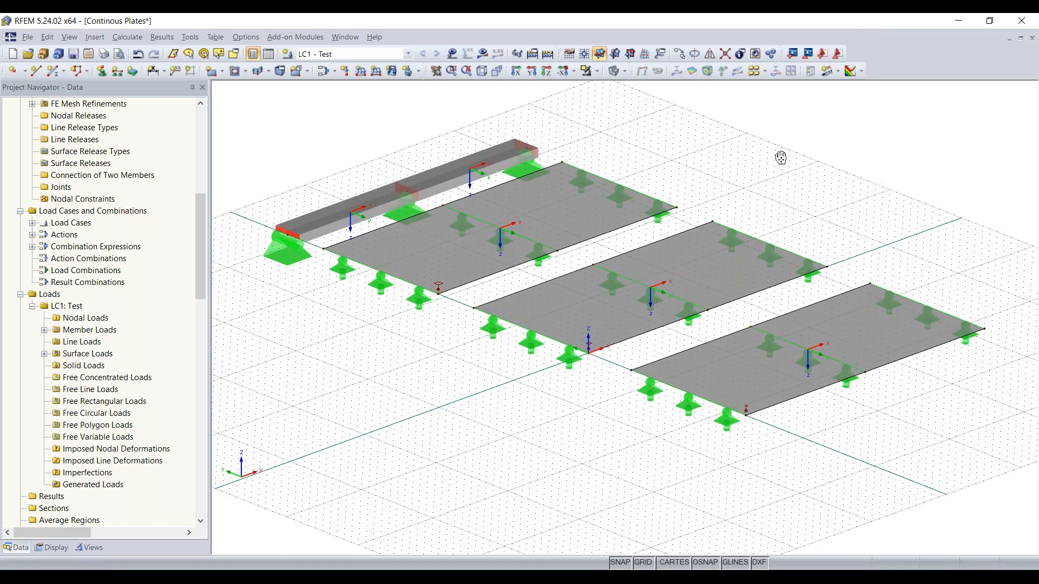
left_click_drag(780, 157, 746, 185)
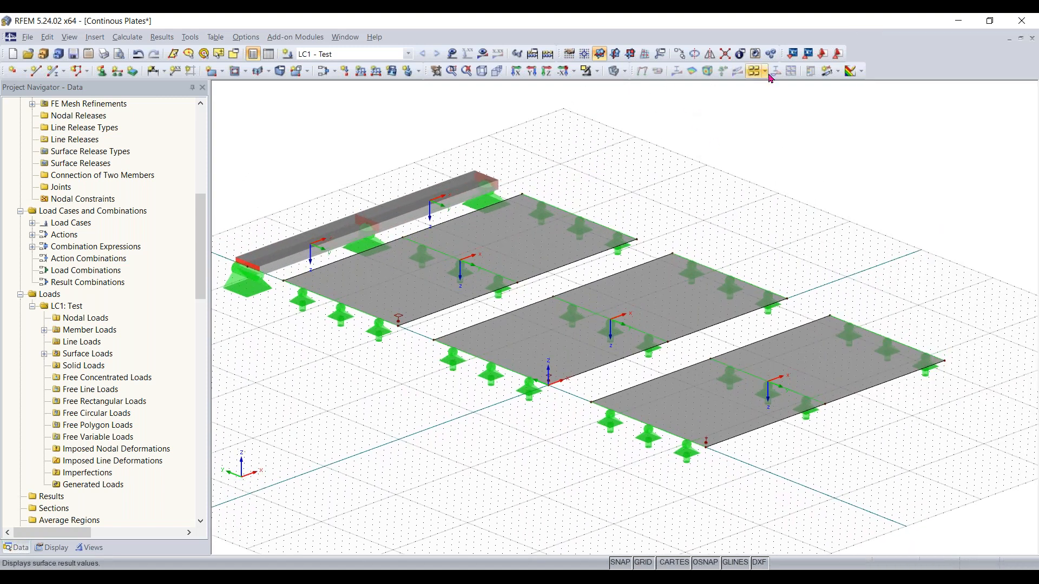
Create a numerically defined section named AA across the third plate from X 32, Y -14 ft to X 0, Y -14 ft
left_click(837, 72)
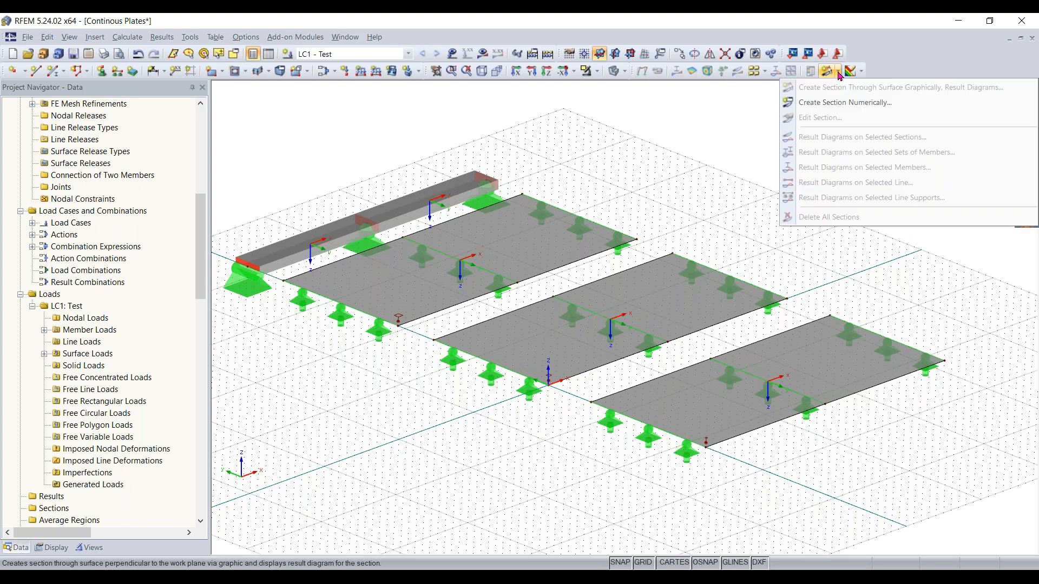
left_click(836, 102)
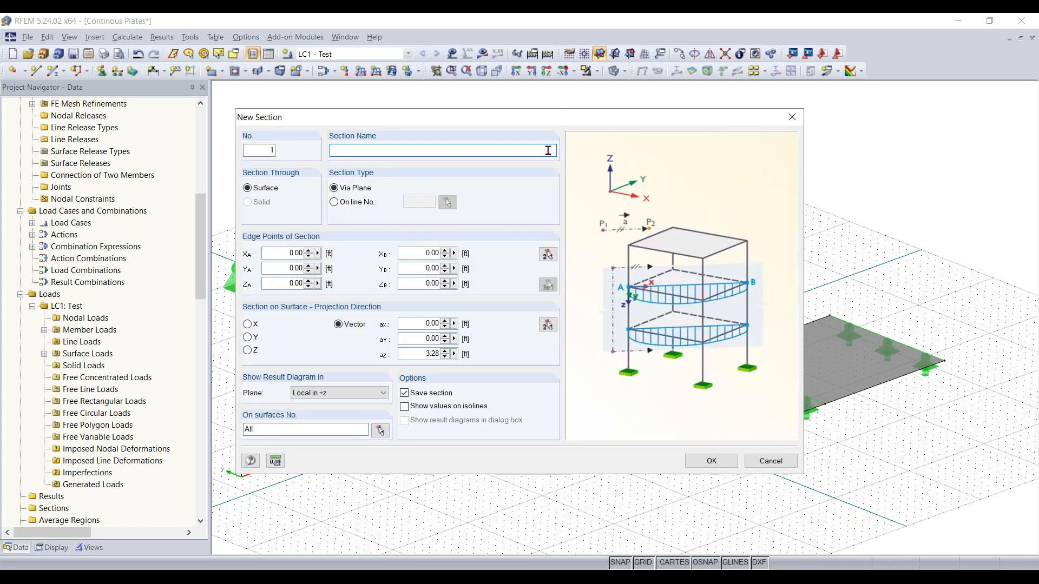
type("AA")
left_click(547, 255)
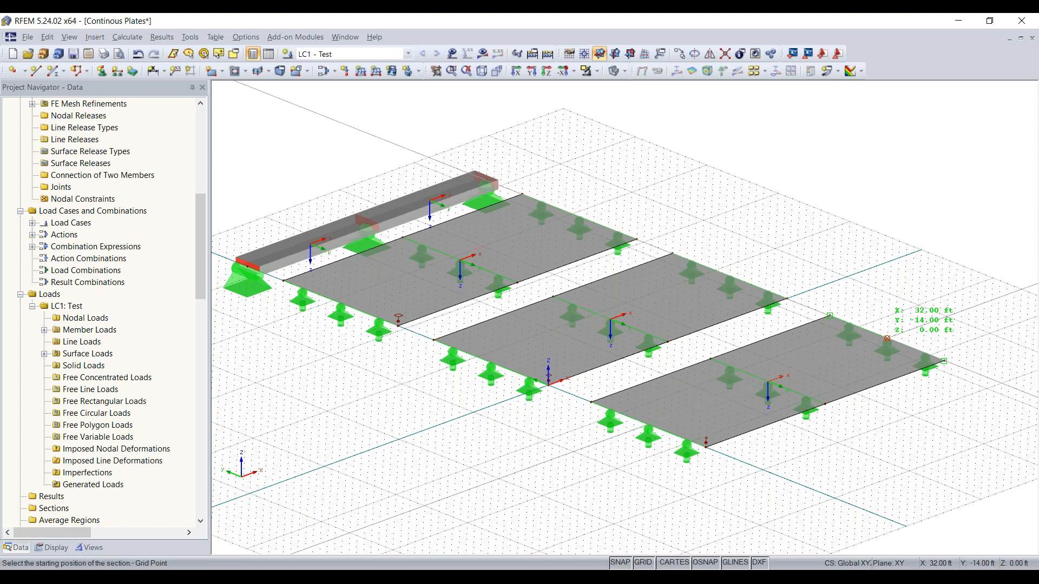
scroll(886, 338, "up", 1)
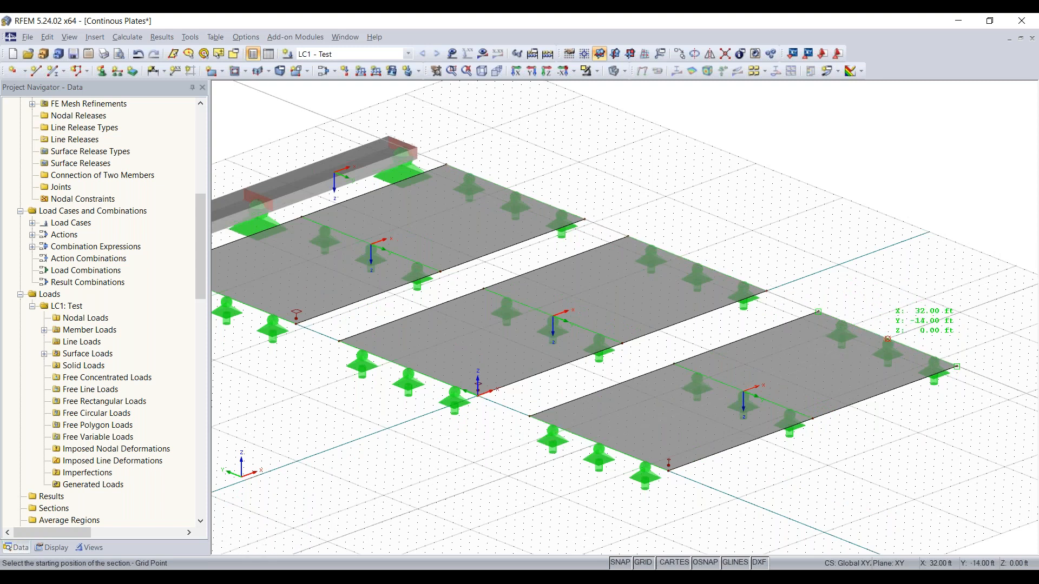
scroll(887, 339, "up", 1)
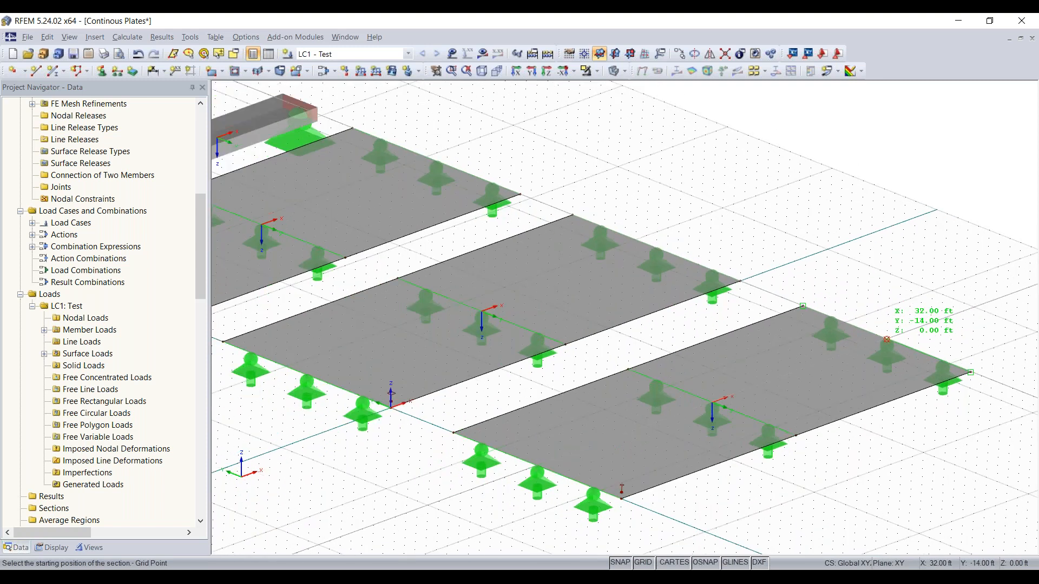
left_click(886, 339)
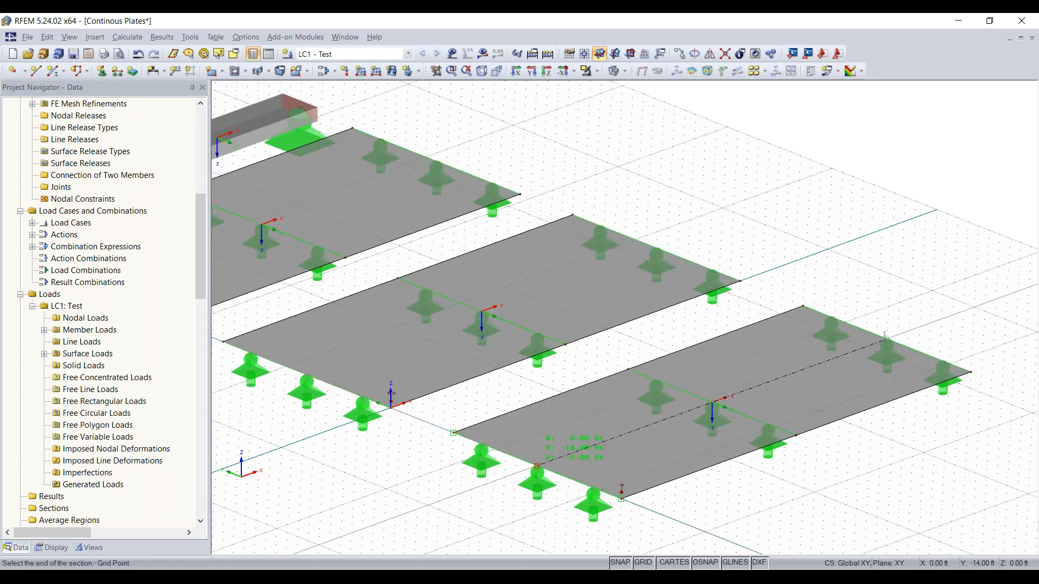
left_click(536, 465)
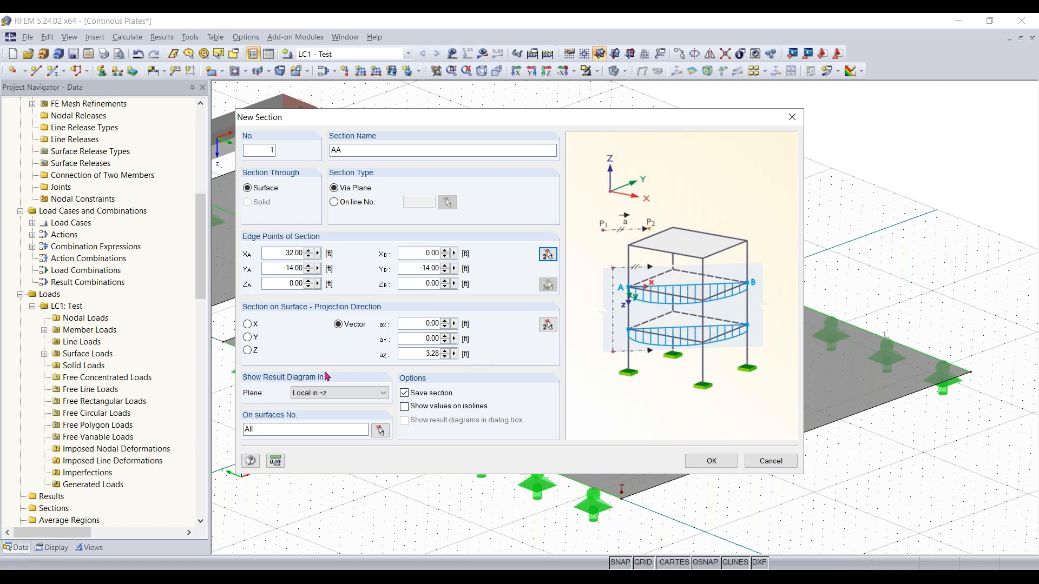
left_click(345, 398)
left_click(345, 398)
left_click(713, 463)
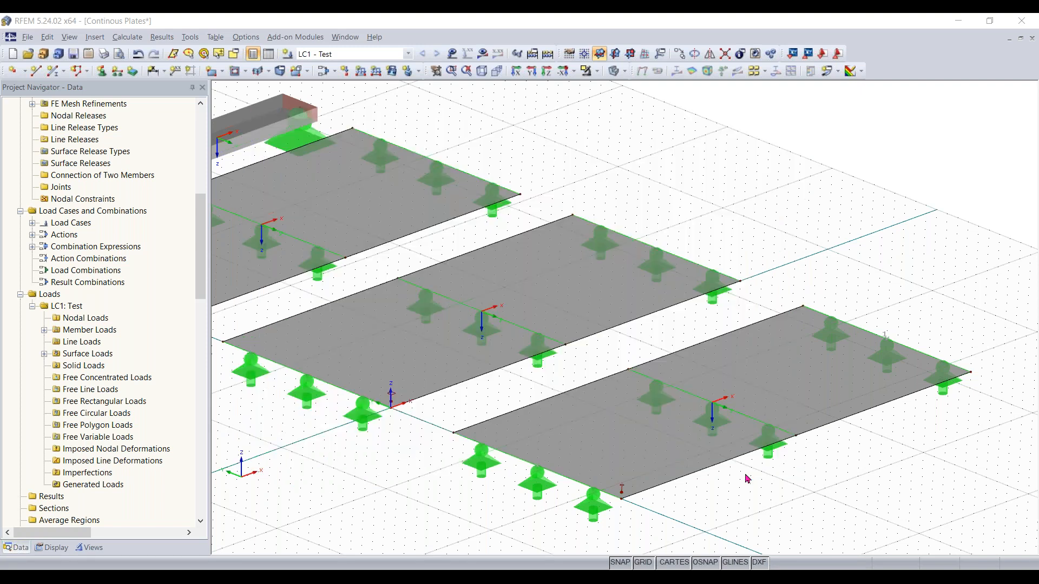
Copy section AA onto the middle plate and the first plate
scroll(526, 422, "up", 1)
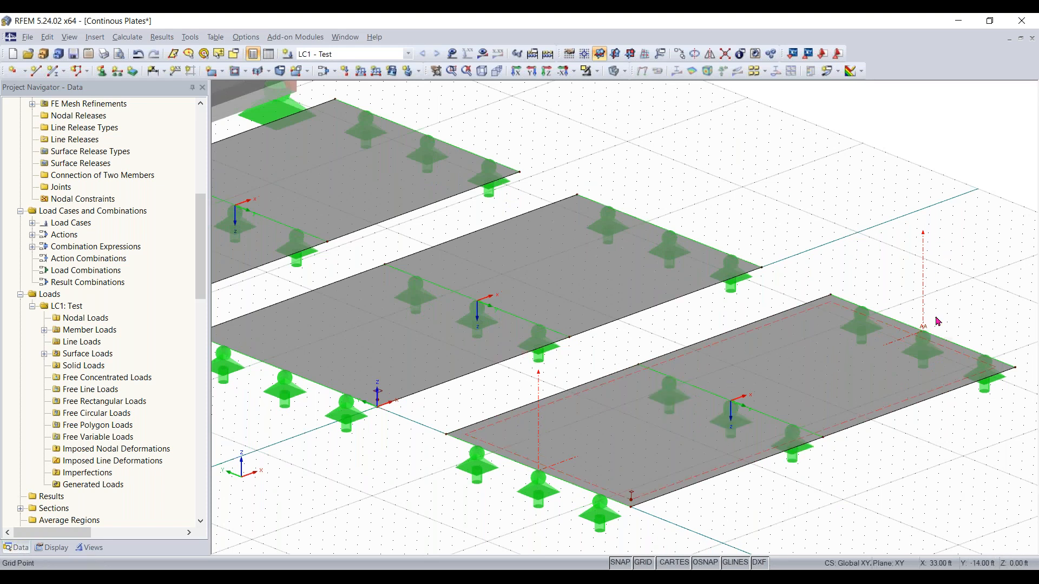
scroll(679, 258, "down", 1)
scroll(660, 346, "down", 2)
middle_click_drag(660, 346, 764, 343)
scroll(764, 343, "up", 1)
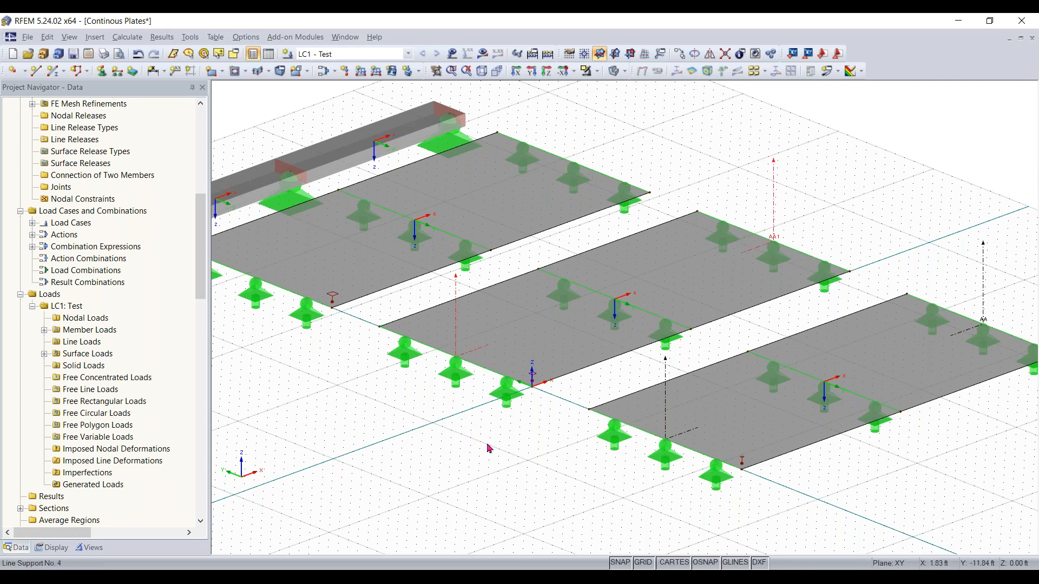
left_click(460, 366)
middle_click_drag(460, 366, 568, 411)
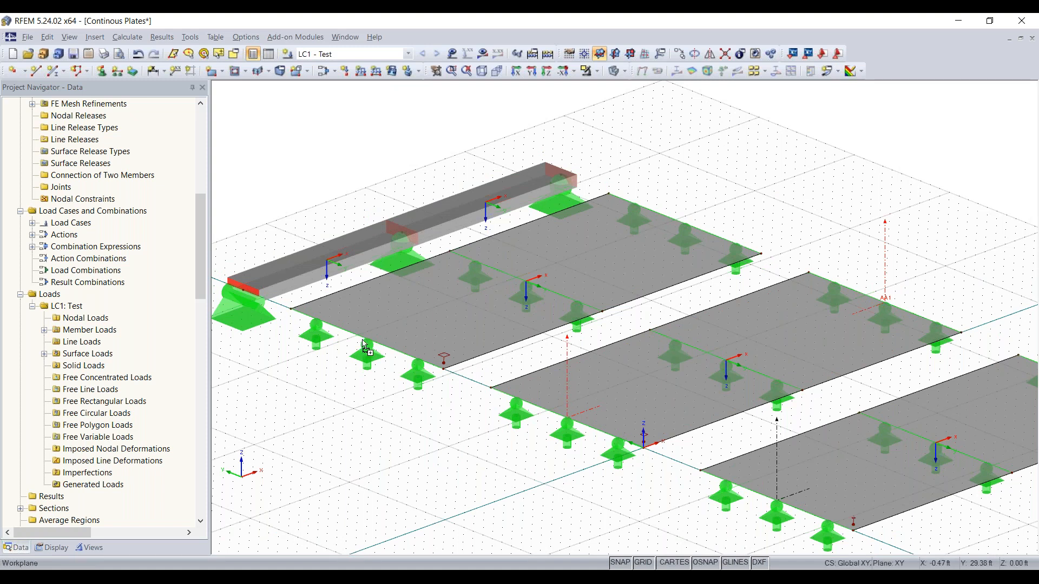
left_click_drag(364, 340, 365, 342, "ctrl")
left_click(467, 459)
scroll(528, 488, "down", 2)
mouse_move(505, 430)
middle_mouse_down()
mouse_move(502, 400)
mouse_move(500, 423)
middle_mouse_up()
scroll(503, 401, "up", 3)
left_click(638, 103)
middle_click_drag(851, 208, 792, 226)
scroll(844, 211, "down", 1)
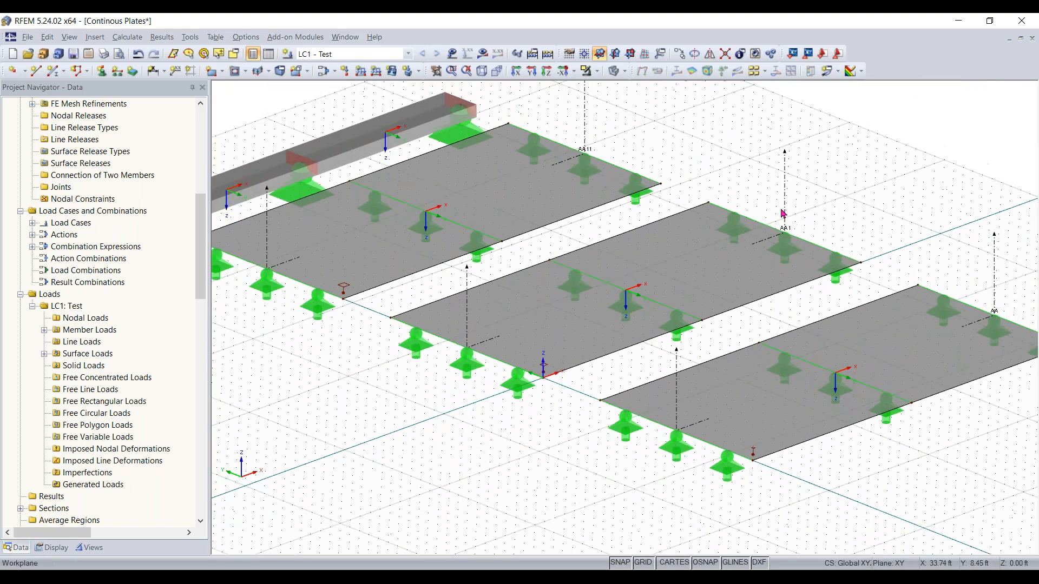
scroll(782, 214, "down", 1)
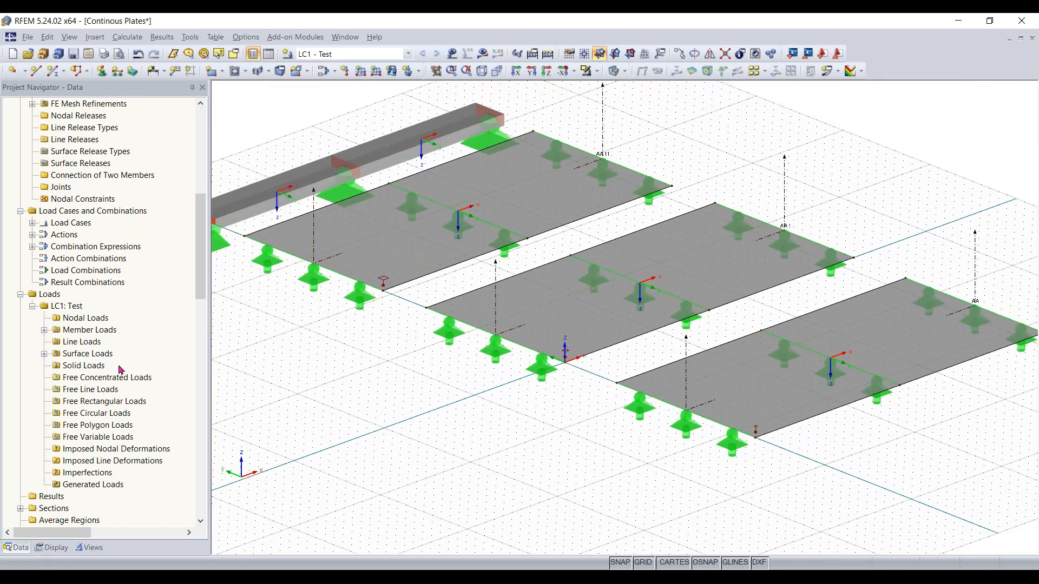
Rename section 2 to AB
scroll(111, 369, "up", 6)
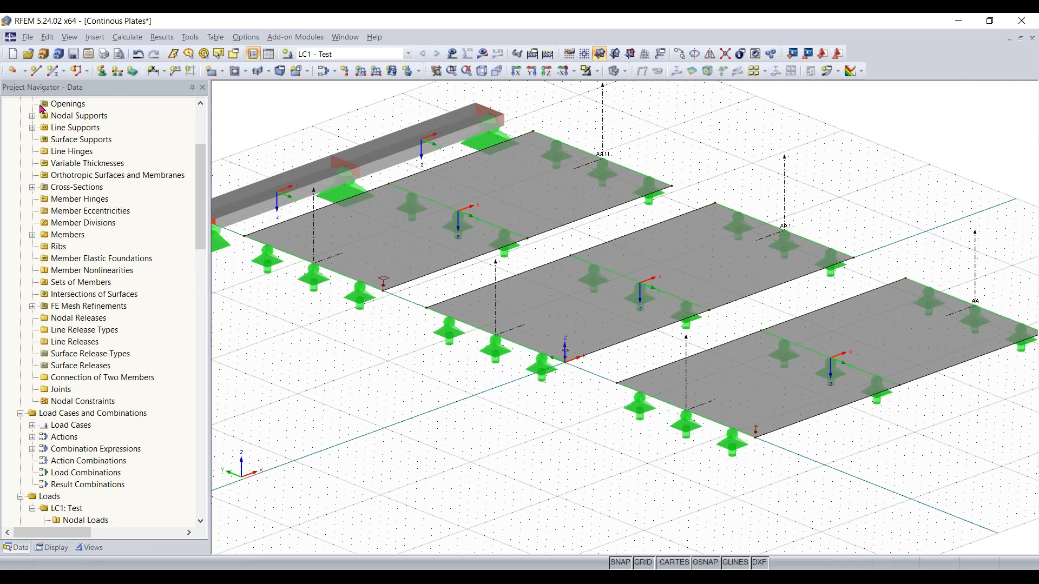
scroll(95, 335, "up", 2)
scroll(100, 332, "down", 4)
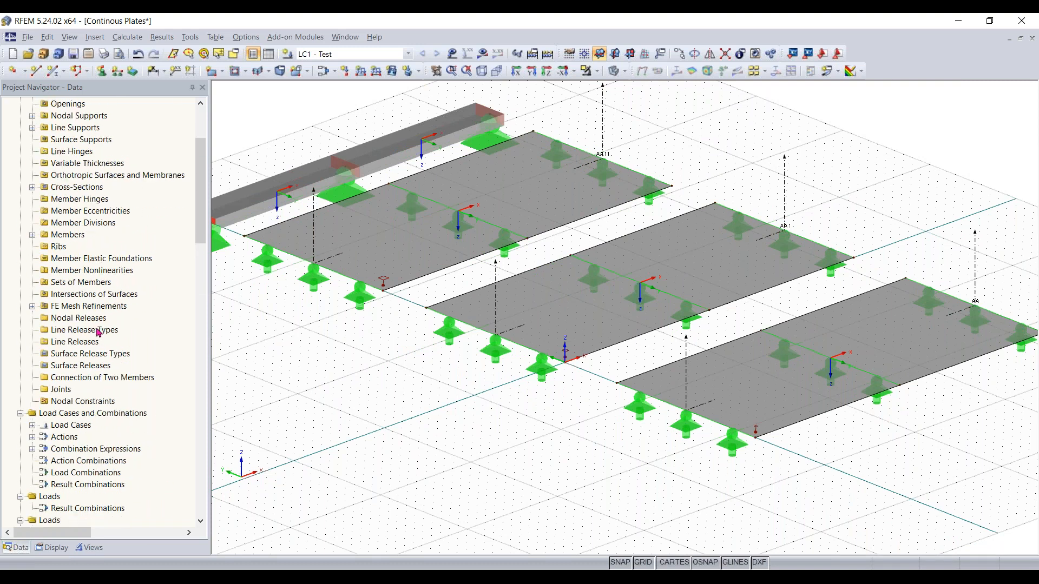
scroll(99, 332, "down", 1)
scroll(99, 333, "up", 4)
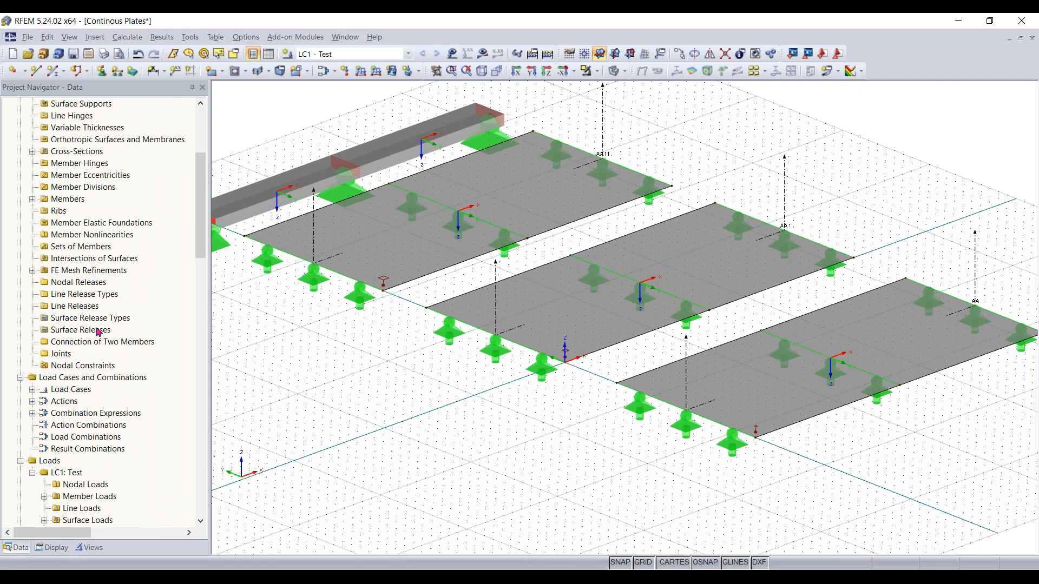
scroll(99, 332, "down", 10)
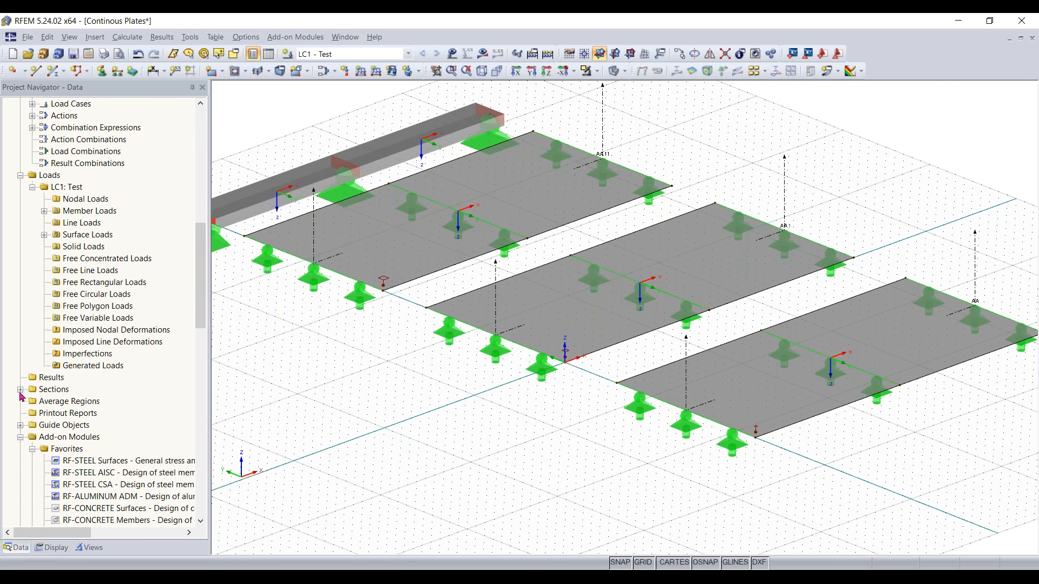
left_click(38, 392)
left_click(20, 389)
scroll(68, 397, "down", 1)
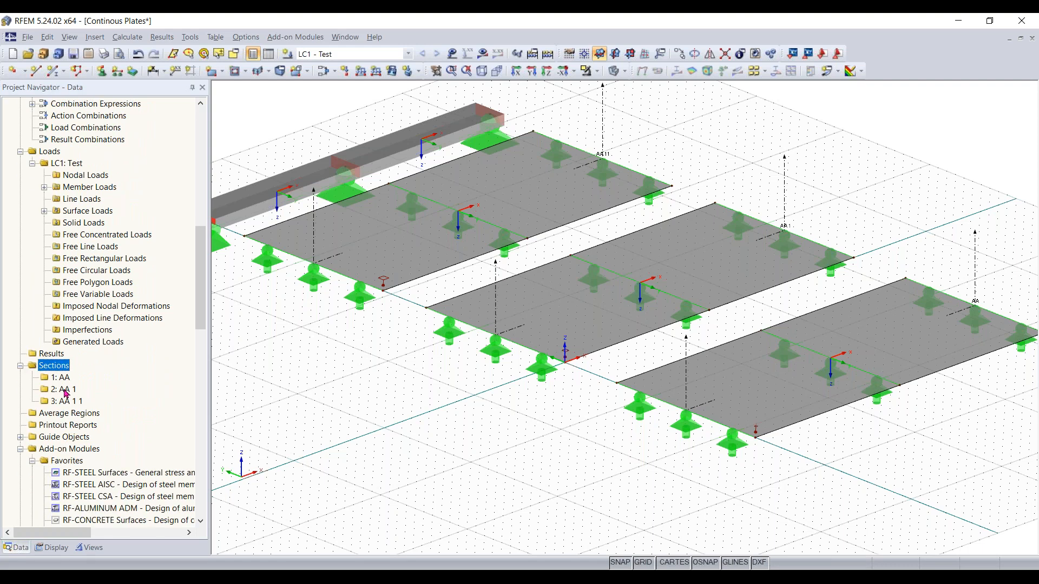
left_click(64, 389)
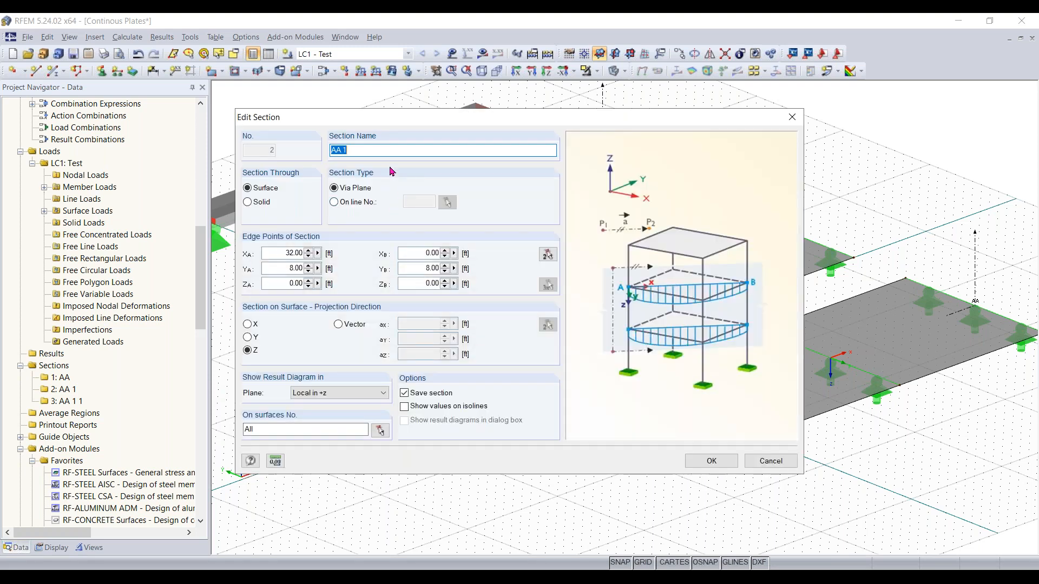
left_click(376, 152)
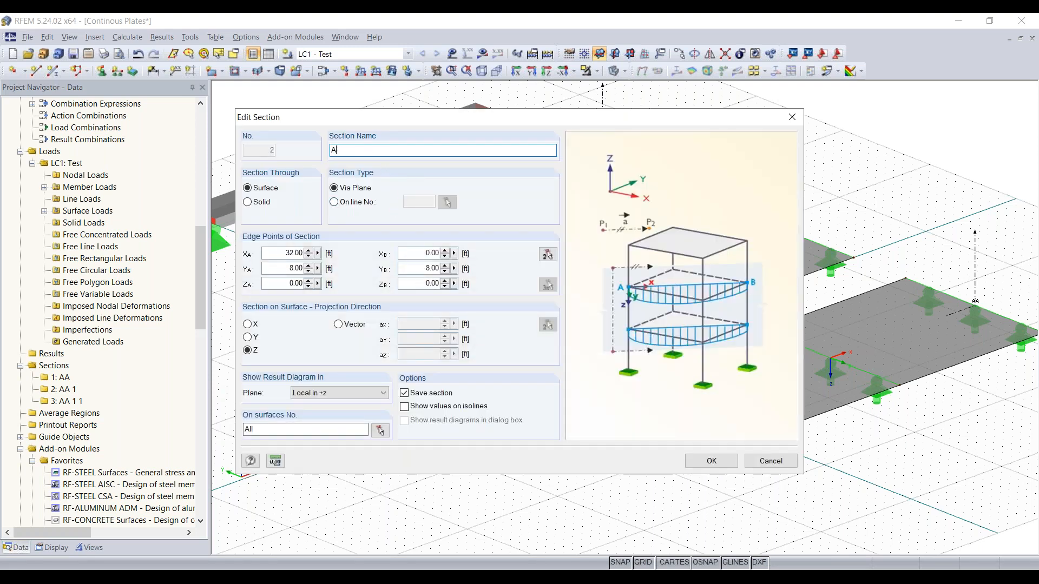
type("B")
left_click(708, 460)
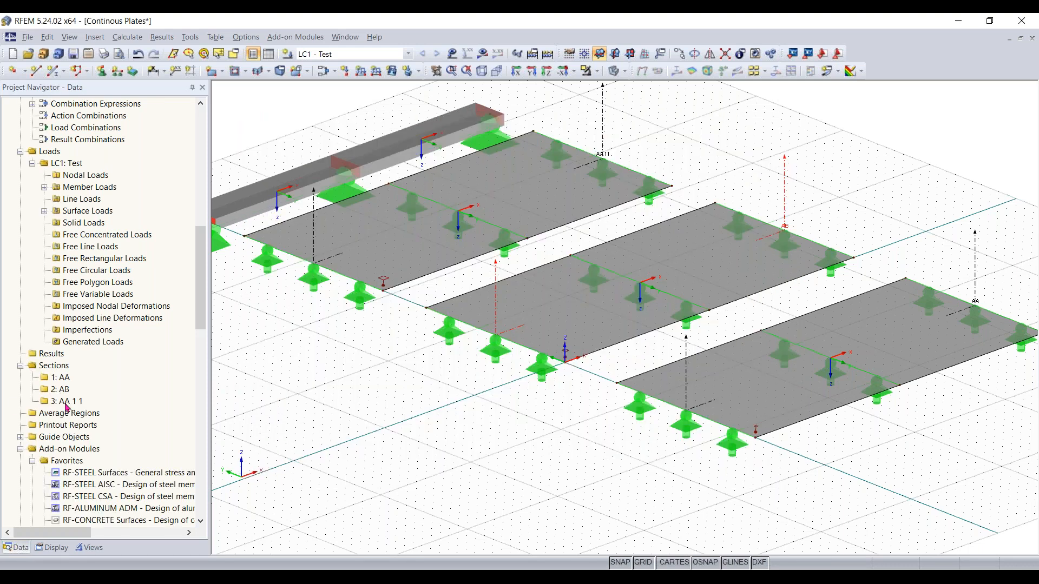
Rename section 3 to AC
double_click(442, 153)
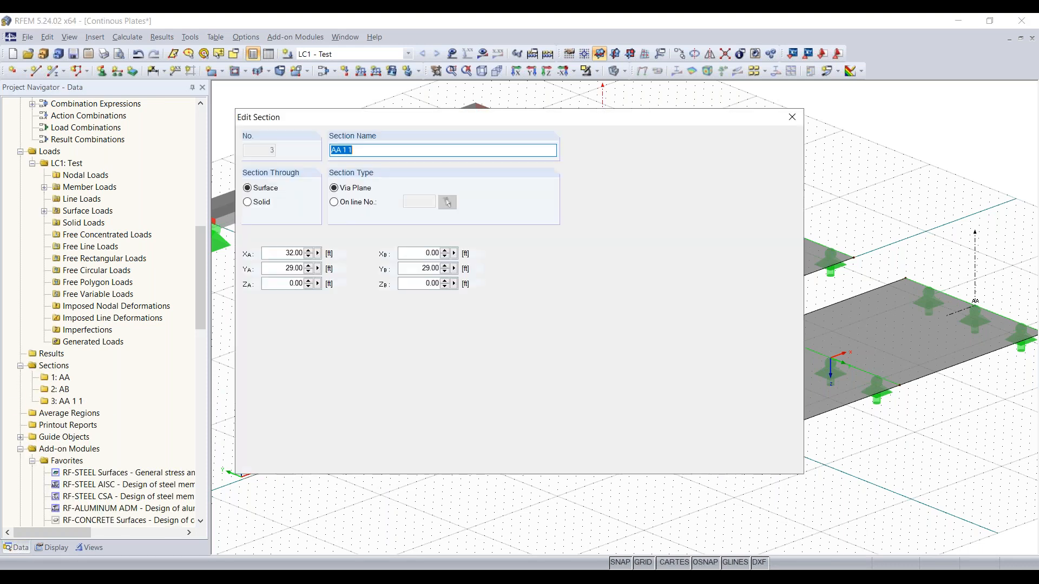
left_click(442, 153)
key("BackSpace")
key("BackSpace")
key("BackSpace")
key("BackSpace")
key("BackSpace")
type("VB")
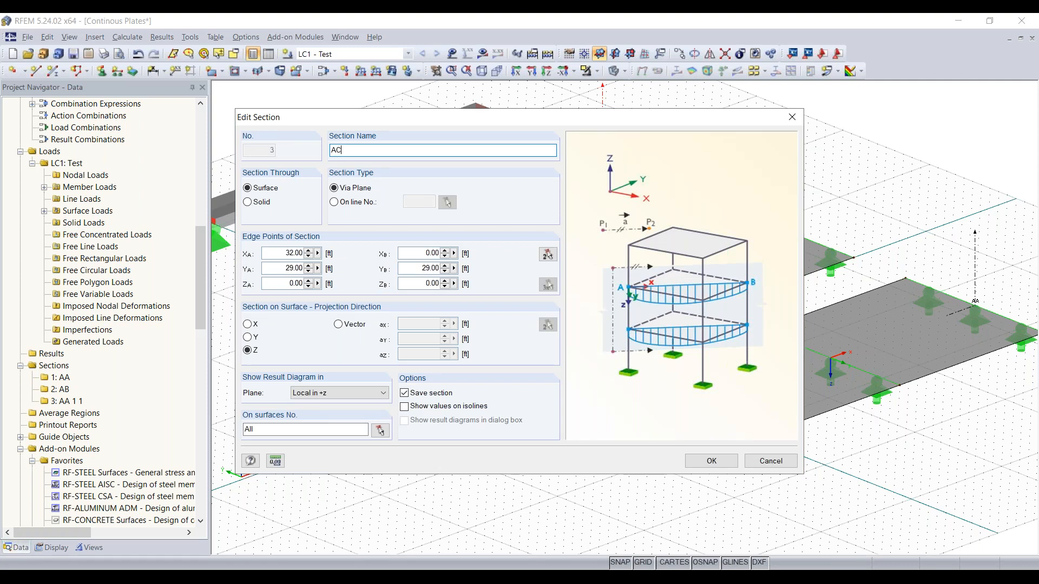
left_click(703, 460)
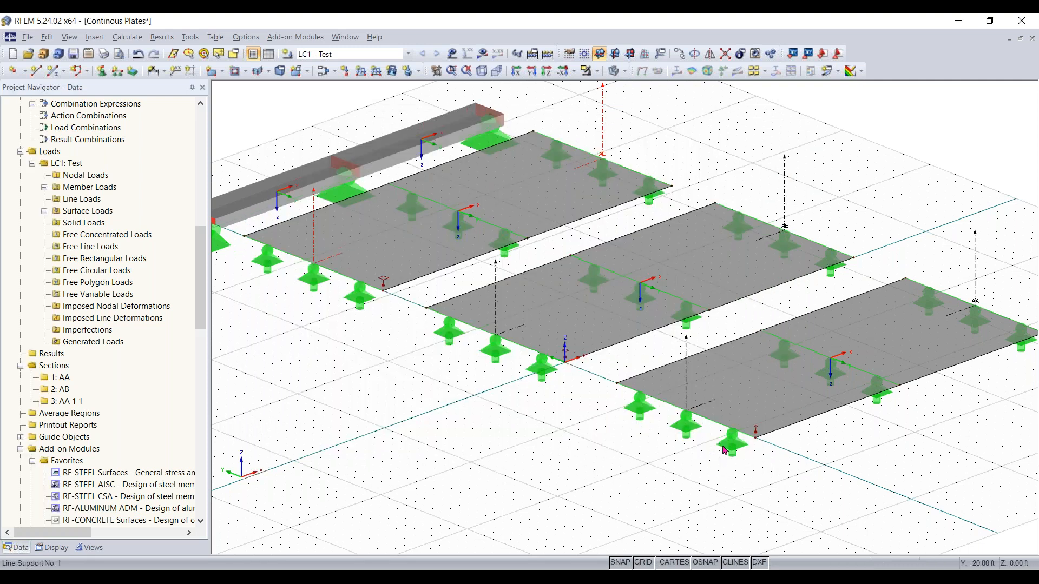
Show the loads in the model view
scroll(404, 326, "down", 1)
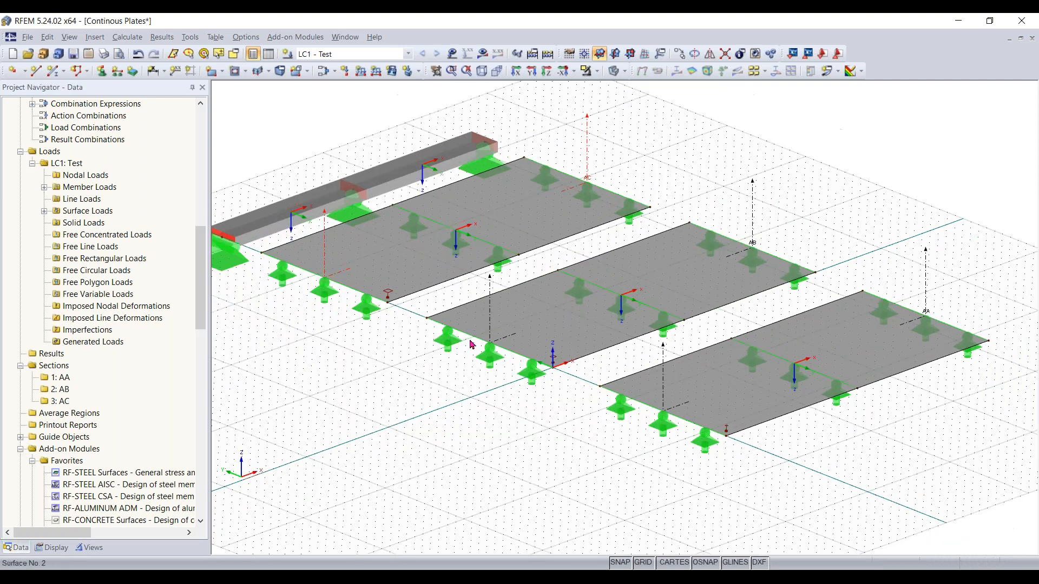
middle_click_drag(405, 350, 455, 353)
scroll(454, 352, "down", 1)
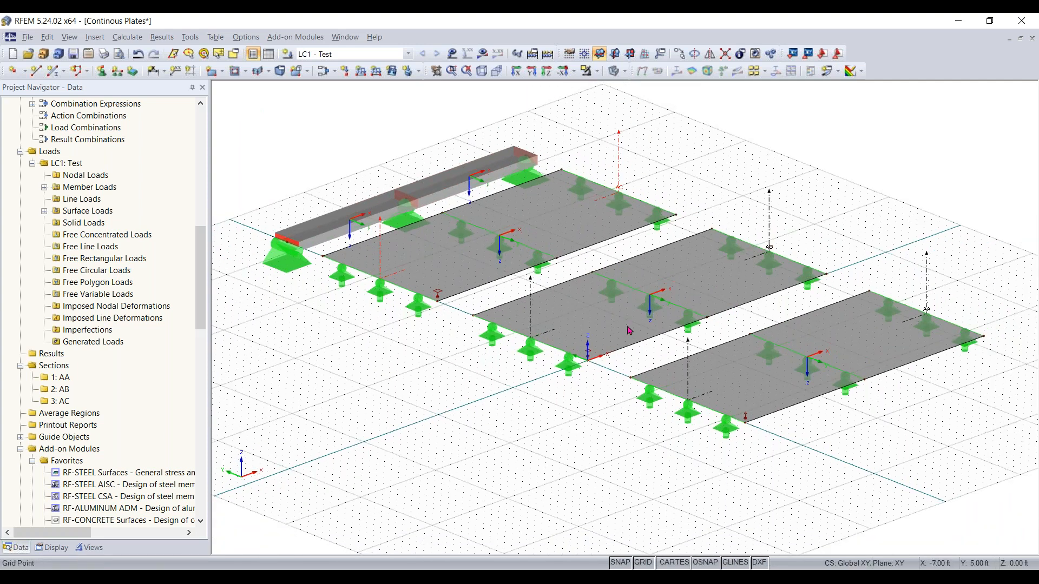
scroll(512, 306, "down", 1)
middle_click_drag(512, 307, 515, 338)
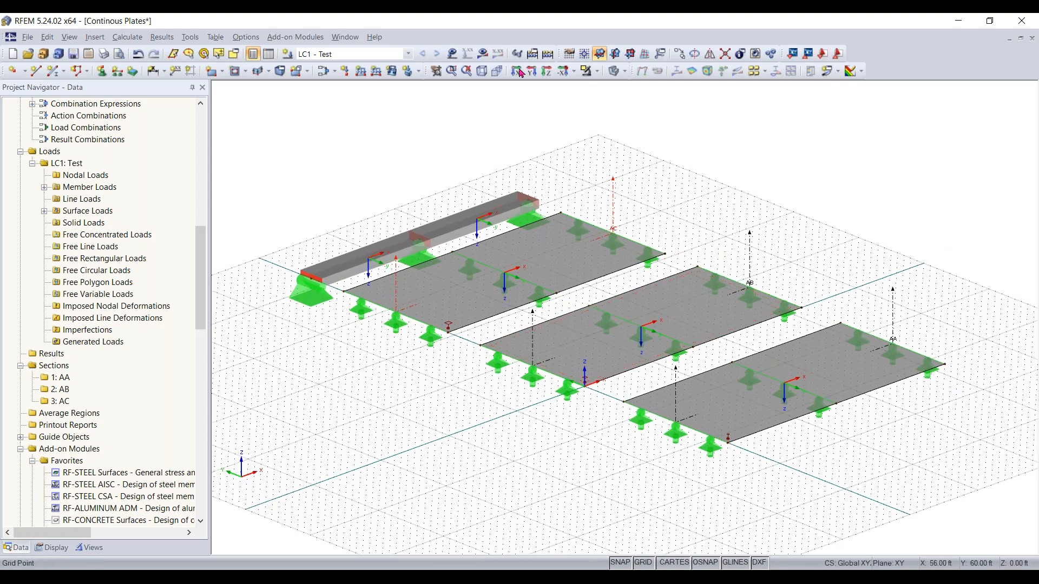
left_click(452, 55)
left_click(453, 54)
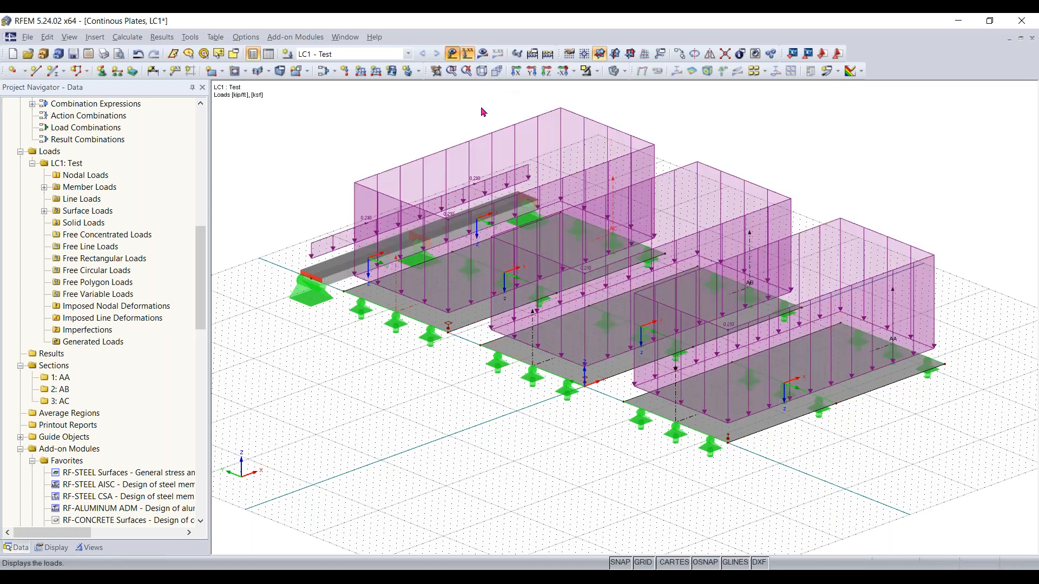
Try to run the calculation of all load cases and combinations
left_click(363, 57)
left_click(363, 62)
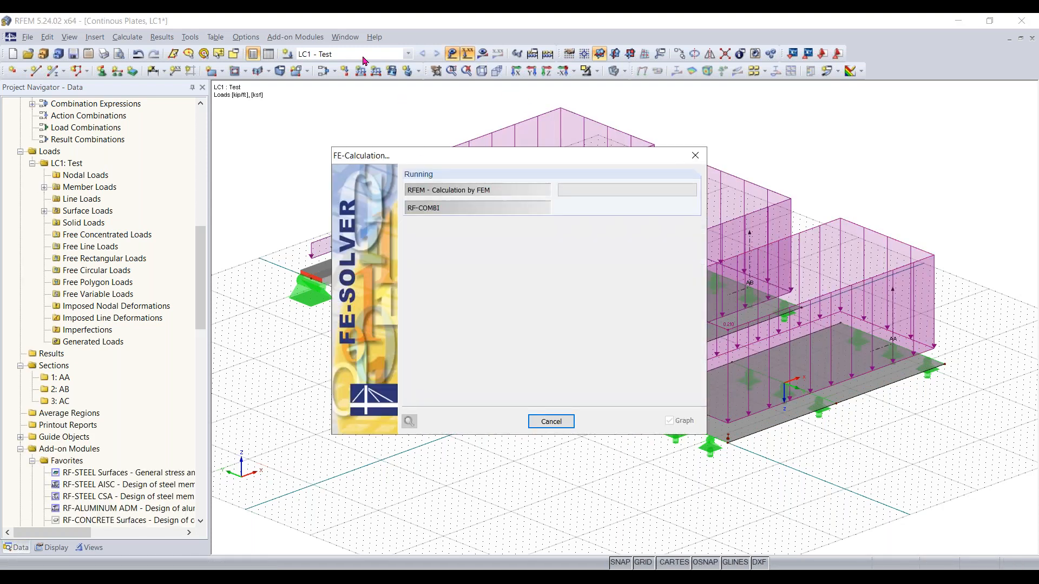
left_click(365, 55)
left_click(368, 61)
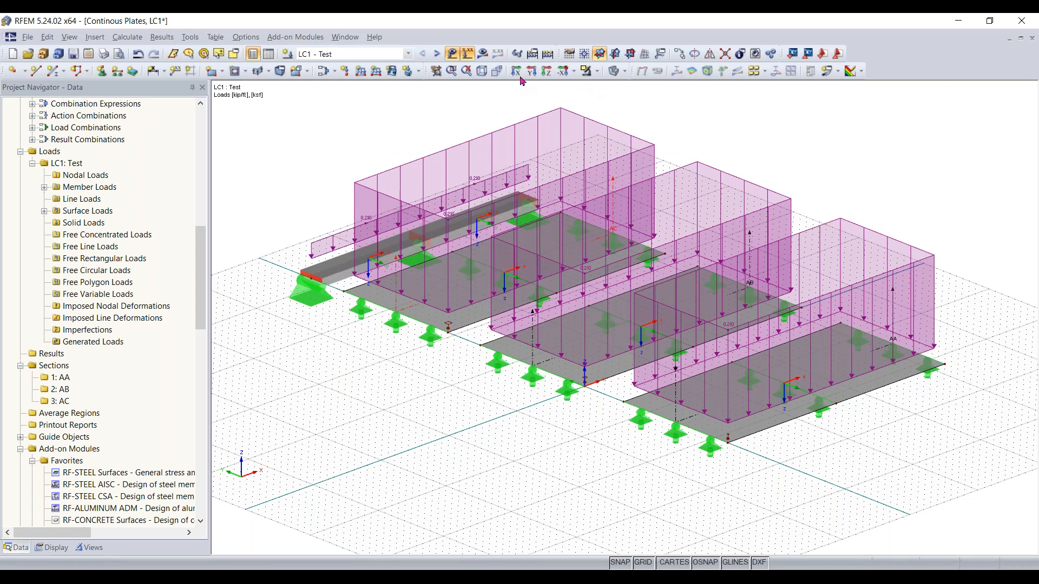
Calculate only load case LC1
left_click(128, 36)
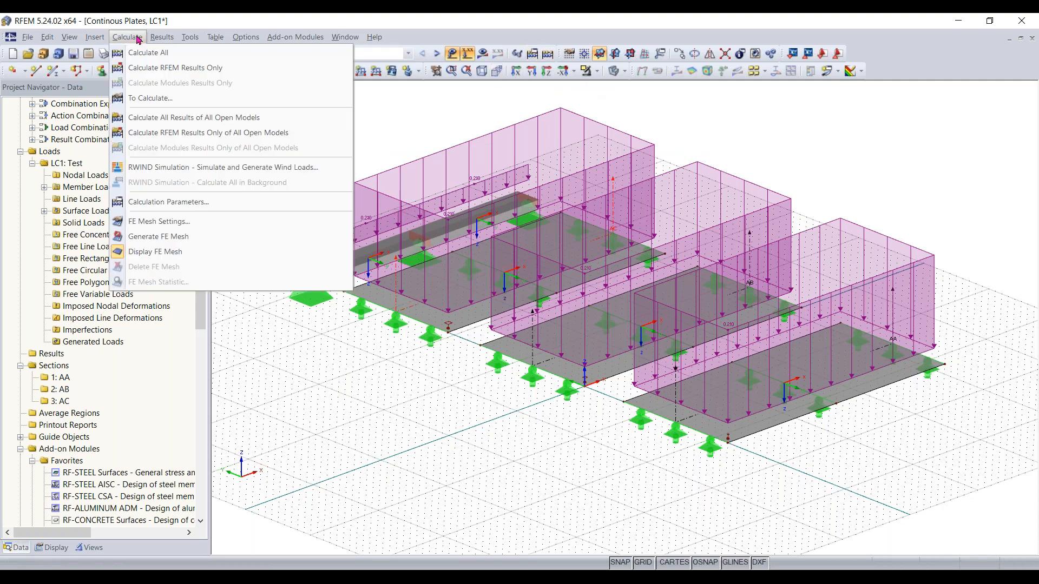
left_click(161, 101)
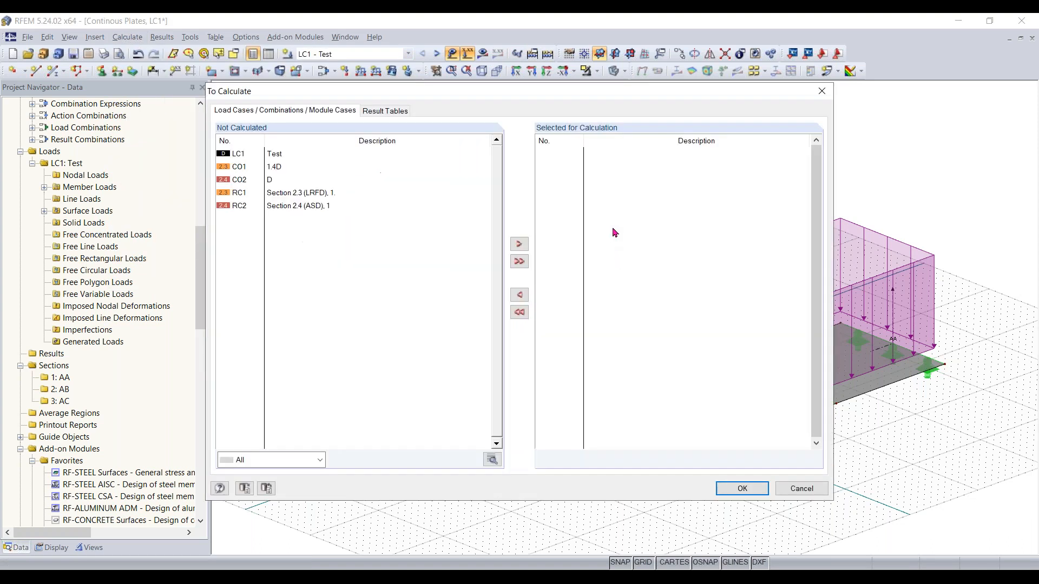
left_click(276, 155)
left_click(518, 245)
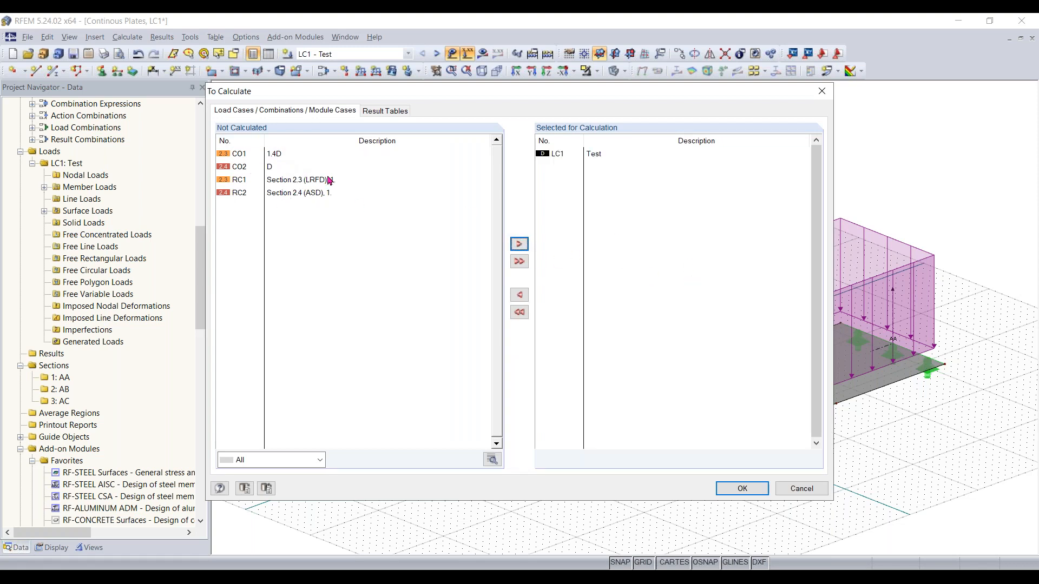
left_click(741, 489)
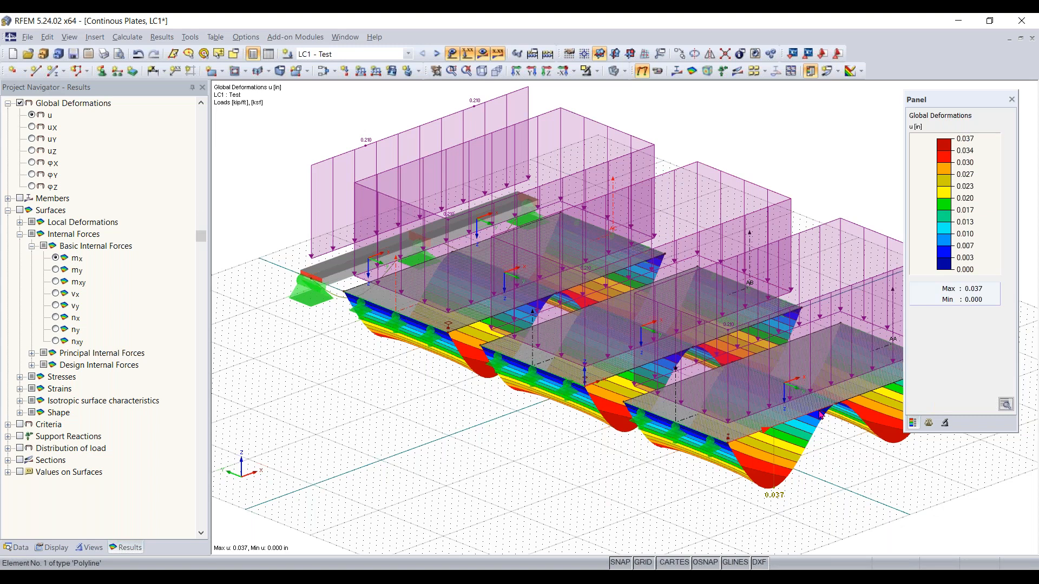
Examine the LC1 global deformations together with the loads by zooming and panning across the plates
scroll(817, 414, "up", 4)
scroll(664, 385, "down", 2)
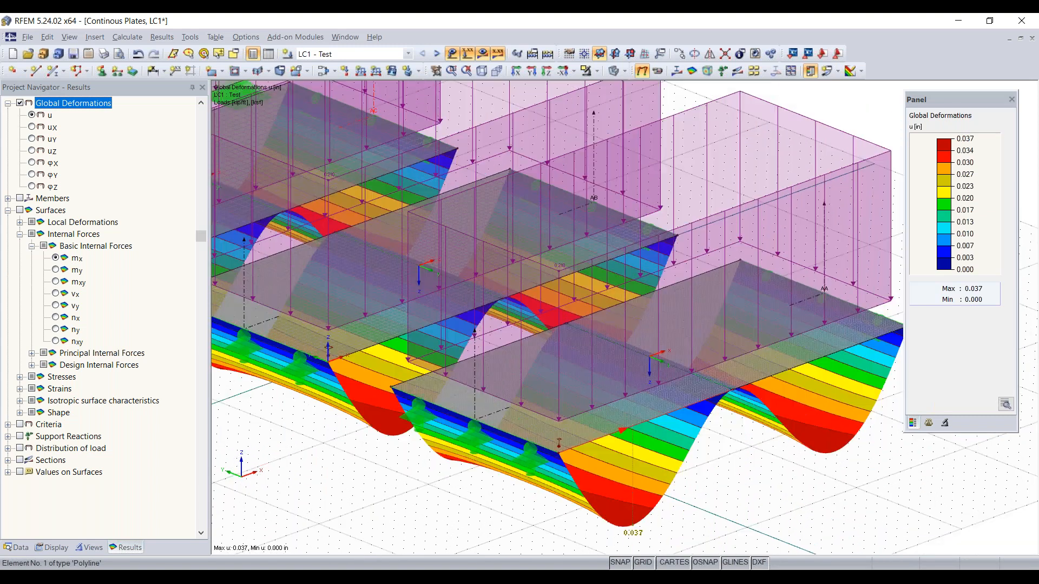
scroll(664, 385, "up", 5)
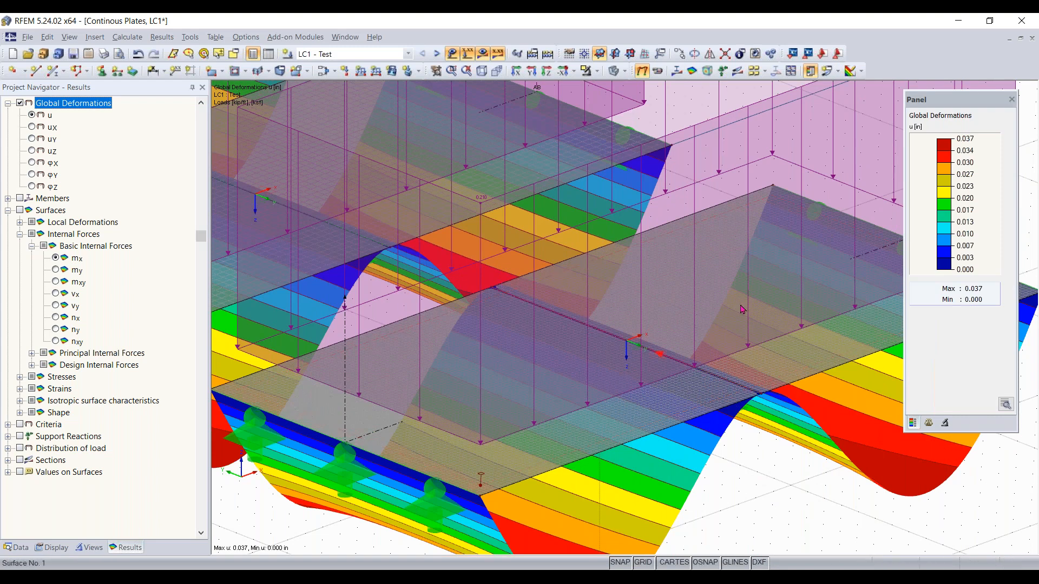
mouse_move(645, 359)
scroll(476, 478, "up", 2)
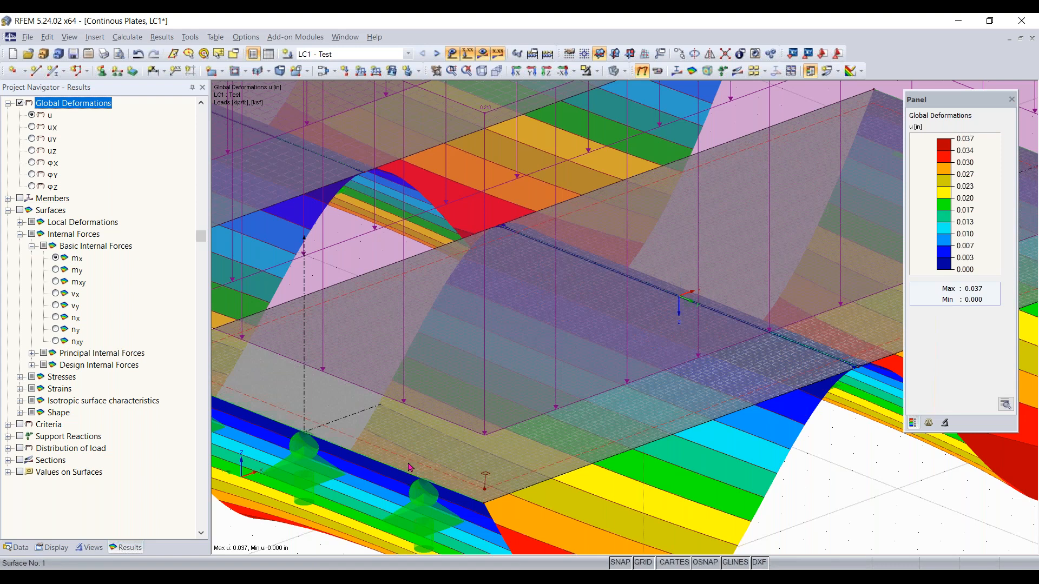
middle_click_drag(405, 471, 524, 495)
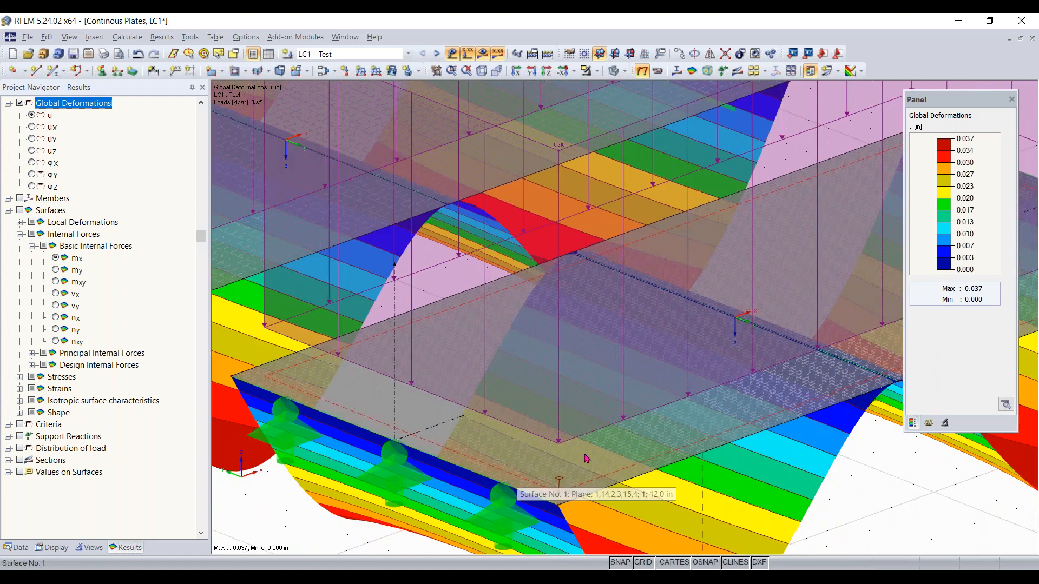
scroll(585, 454, "down", 5)
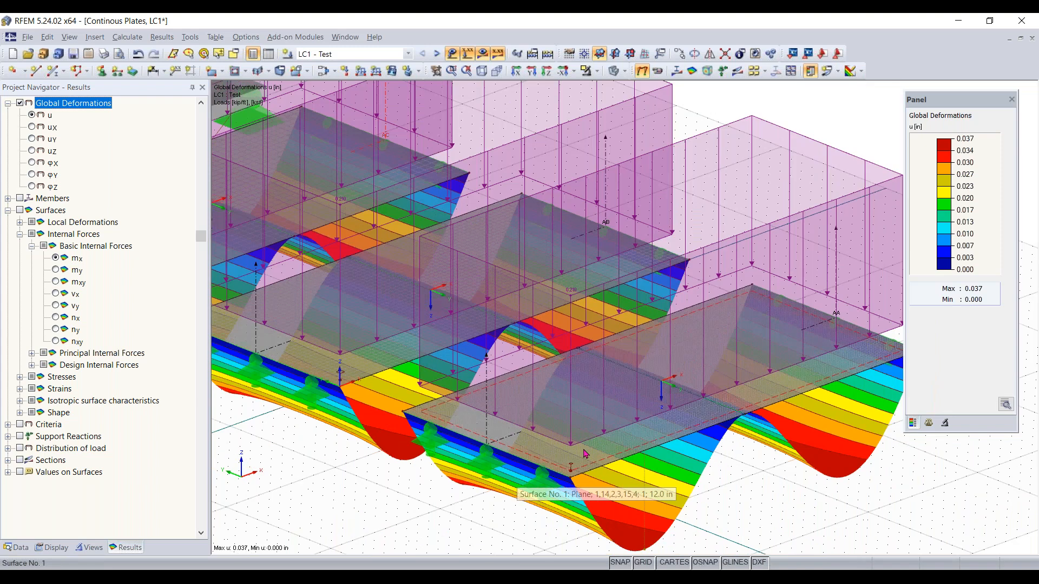
Hide the loads so only the deformation results are displayed on the plates
left_click(467, 53)
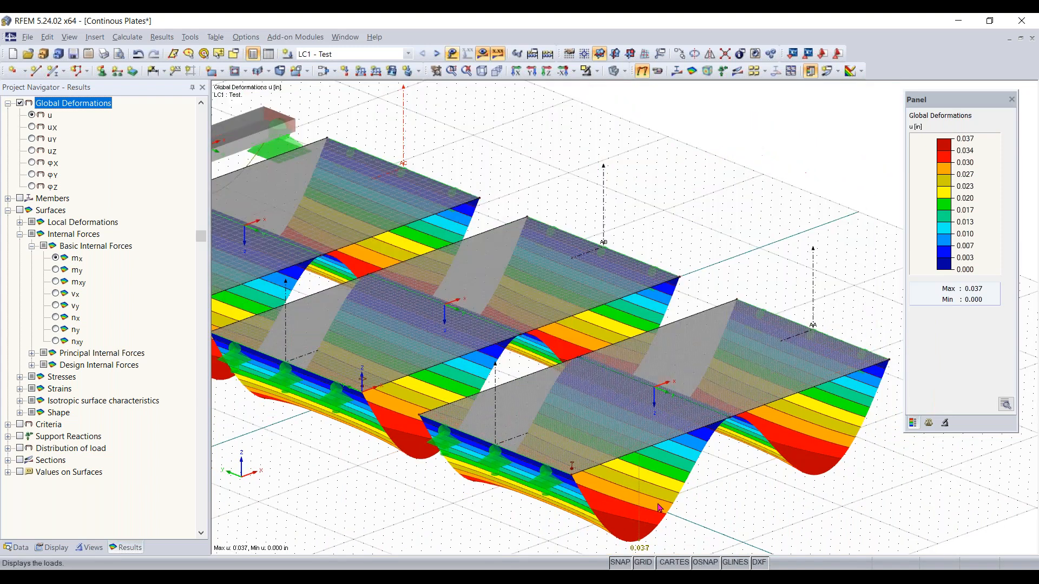
scroll(683, 449, "up", 5)
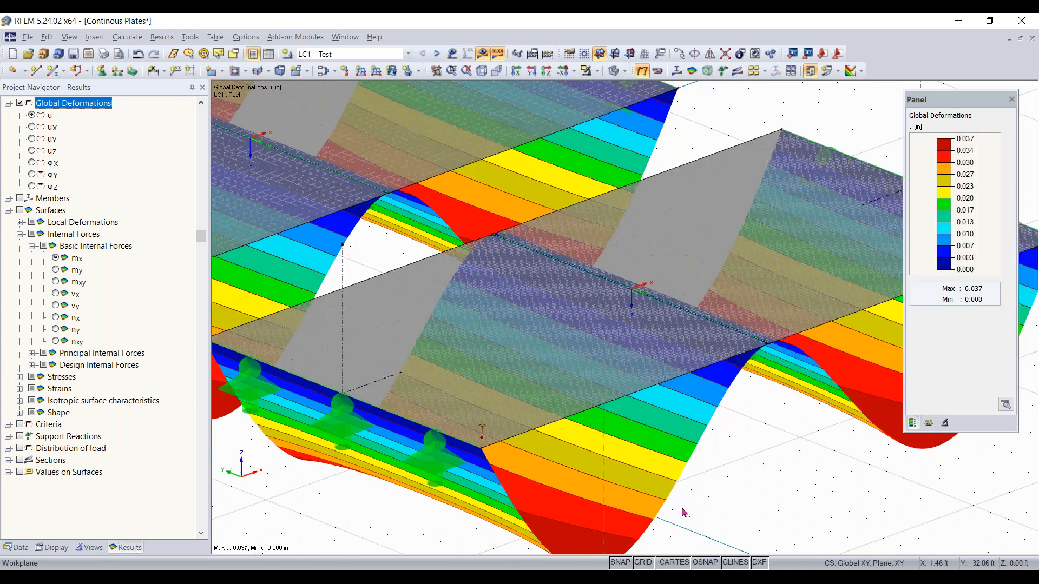
scroll(622, 460, "down", 1)
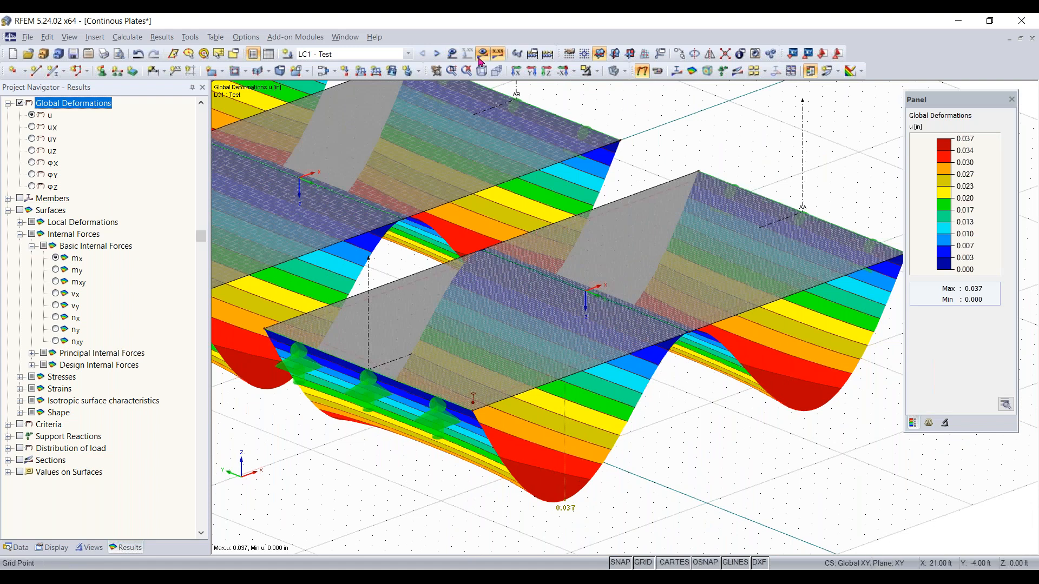
Switch off the results display and show the FE mesh on the plate surfaces
left_click(453, 55)
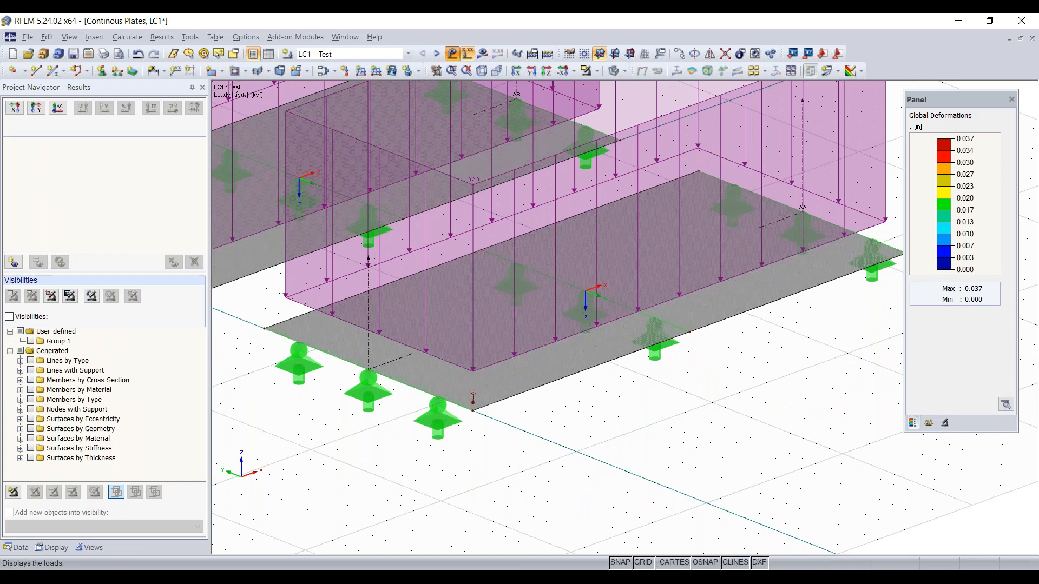
left_click(453, 54)
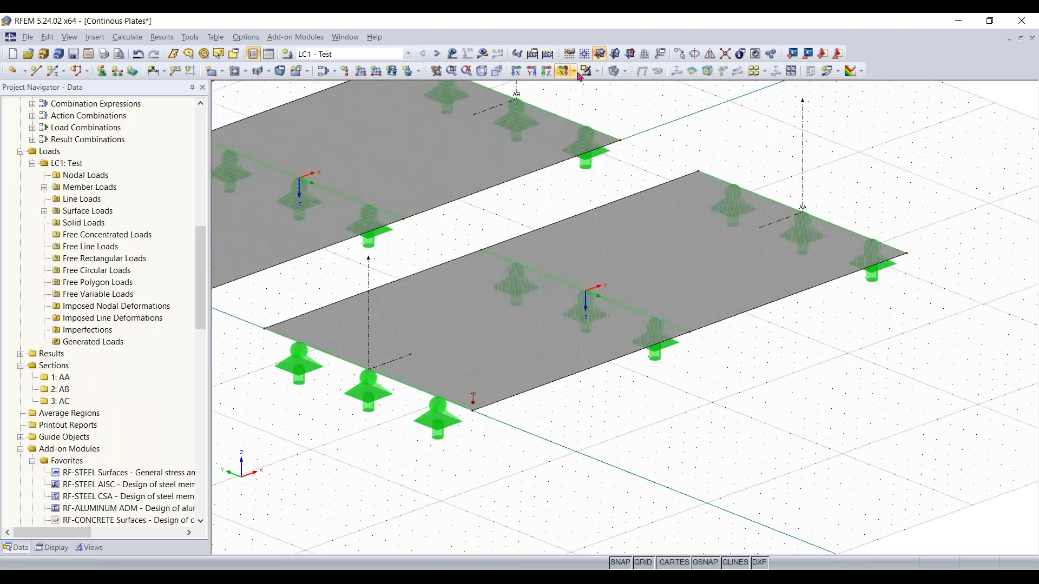
left_click(615, 75)
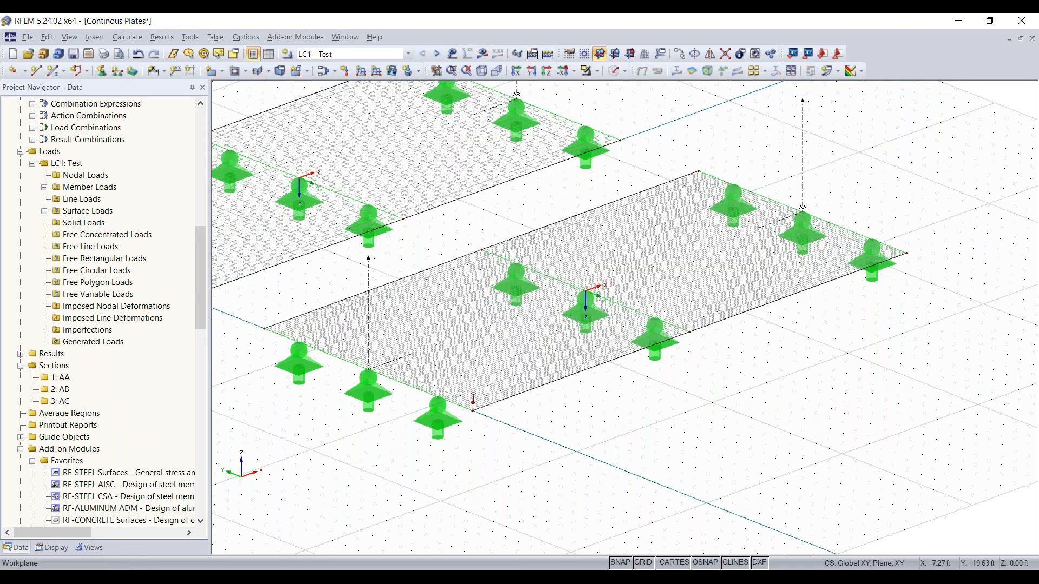
middle_click_drag(378, 436, 513, 438)
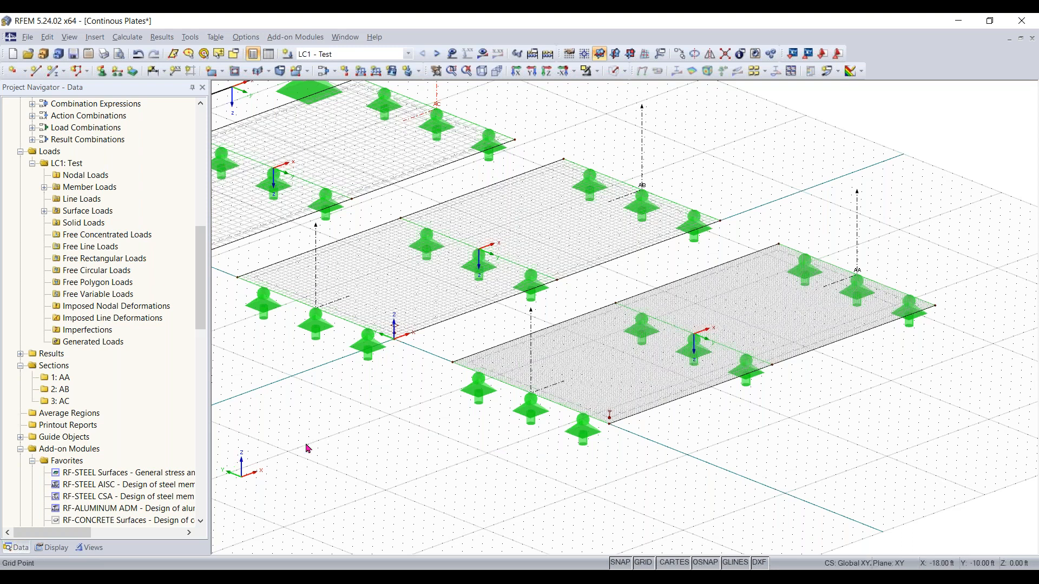
scroll(306, 446, "down", 1)
middle_click_drag(372, 451, 517, 466)
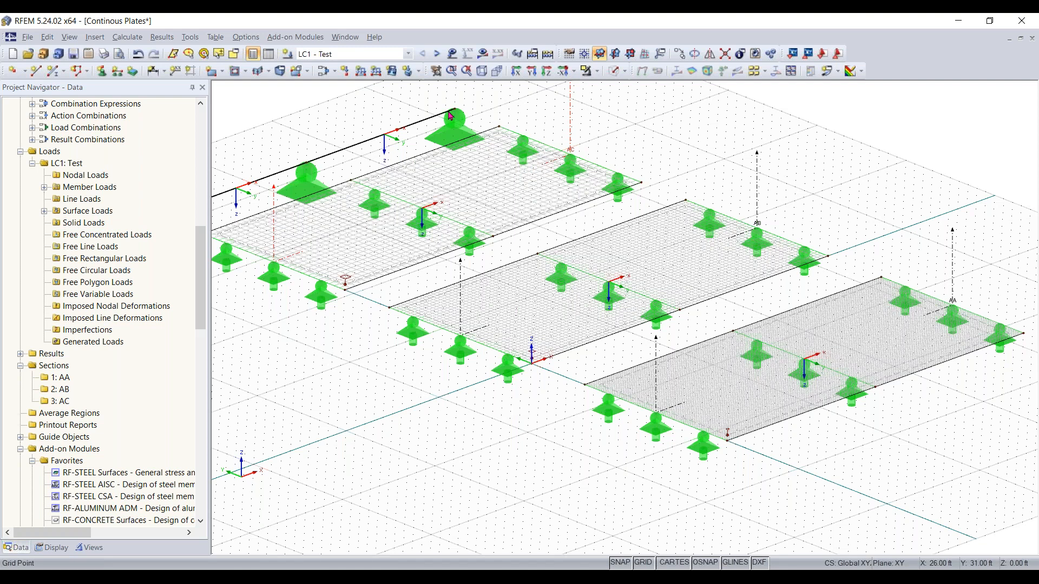
Display the LC1 deformation results again over the meshed plates
left_click(482, 53)
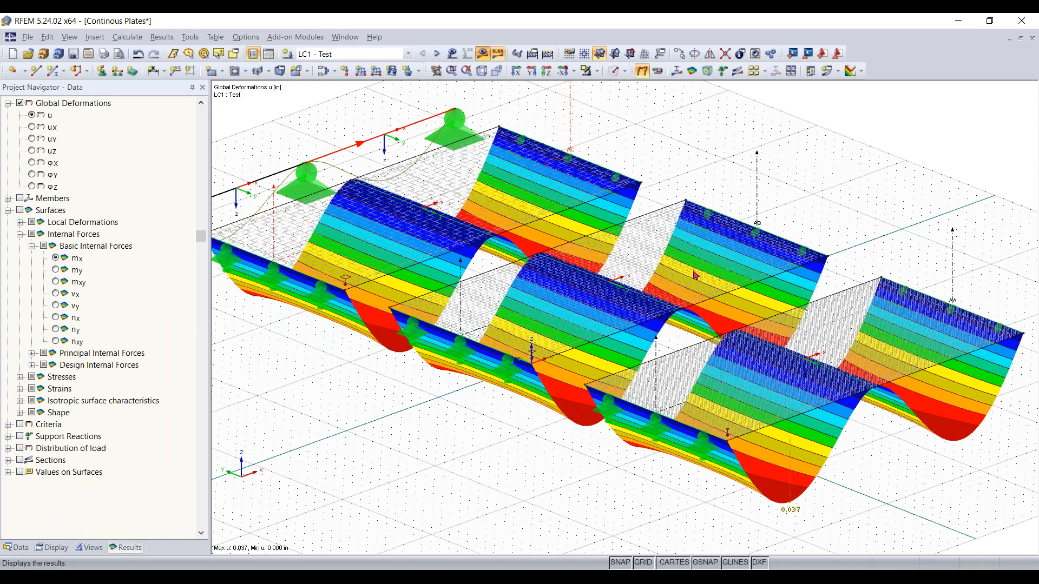
scroll(748, 303, "down", 1)
middle_click_drag(788, 197, 657, 209)
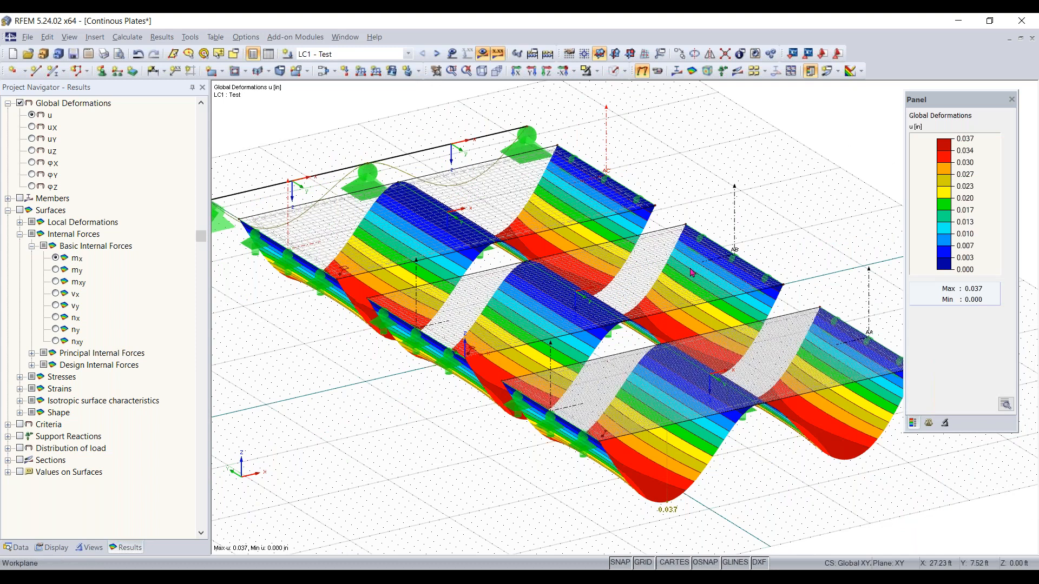
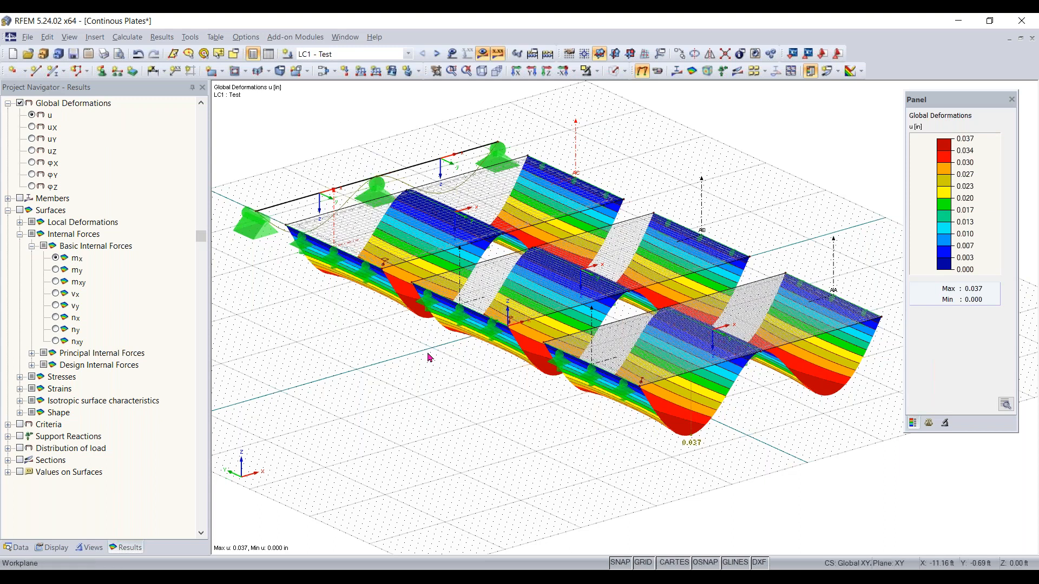
Switch the result display to the members' internal forces, showing the My moment diagram on the beam
middle_click_drag(432, 358, 541, 352, "ctrl")
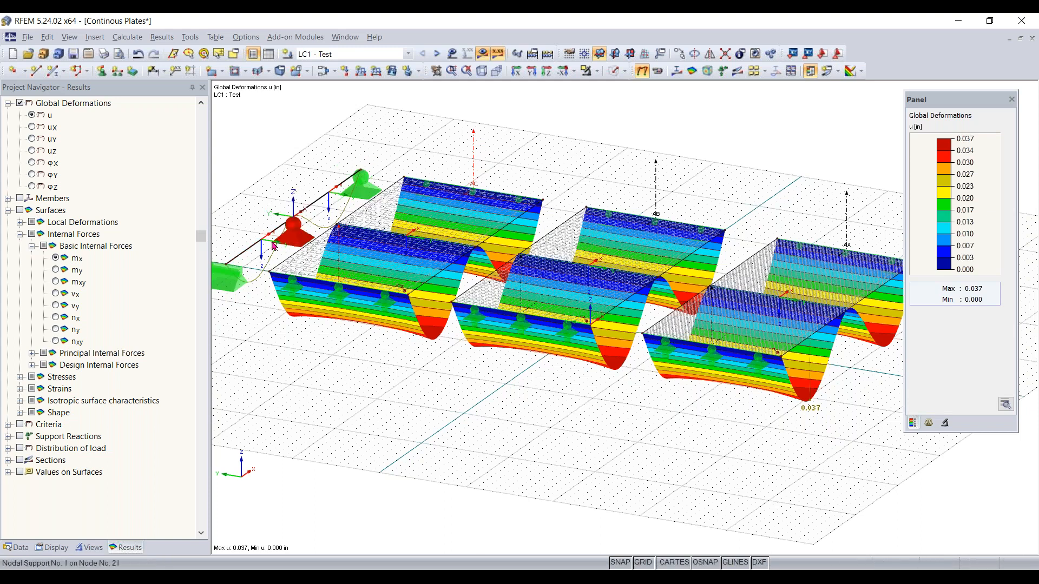
middle_click_drag(710, 465, 624, 480)
right_click(623, 480)
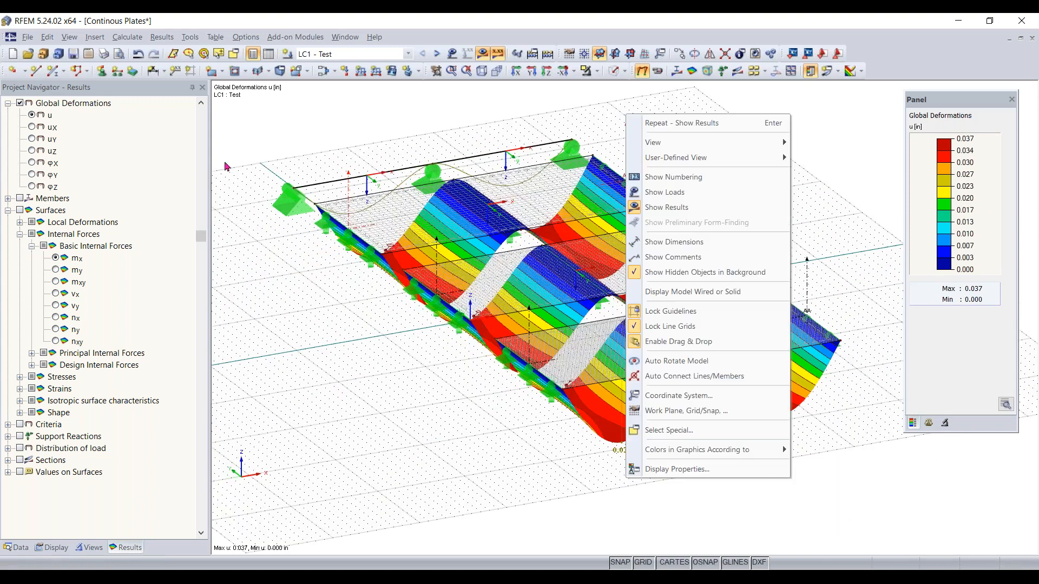
left_click(238, 190)
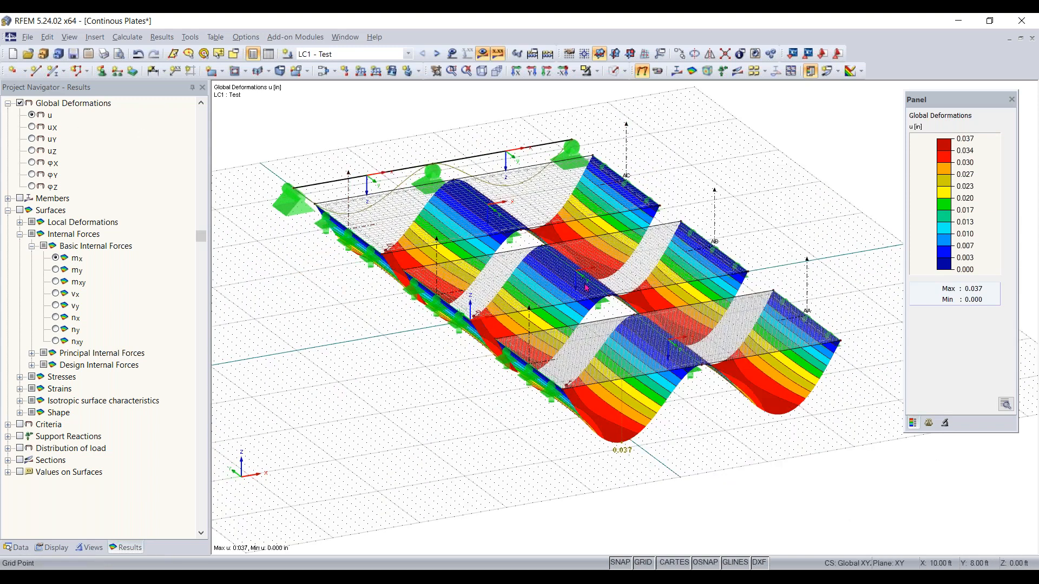
middle_click_drag(447, 389, 216, 157)
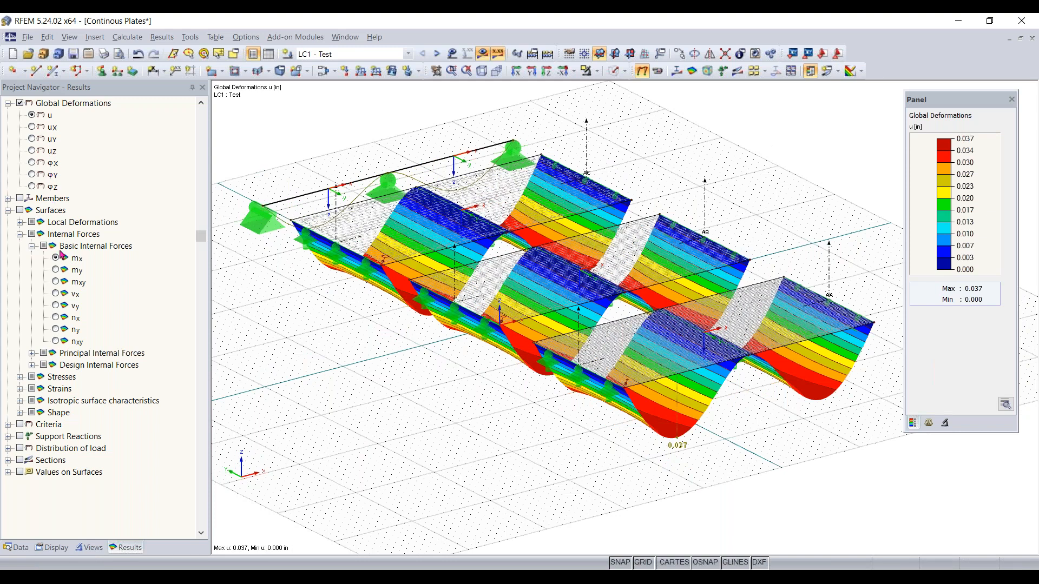
left_click(8, 199)
scroll(44, 175, "up", 3)
left_click(20, 198)
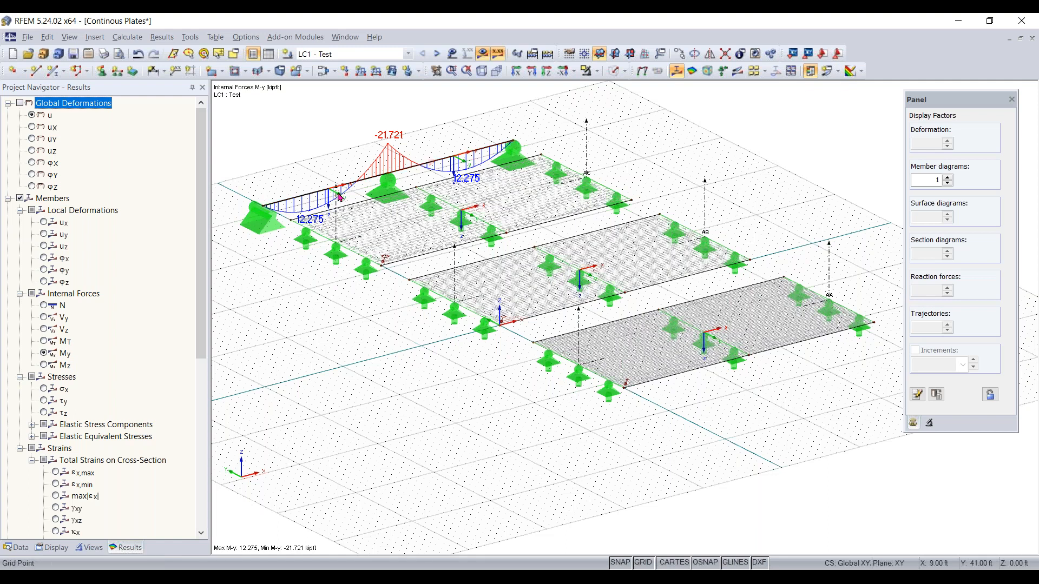
scroll(372, 180, "up", 1)
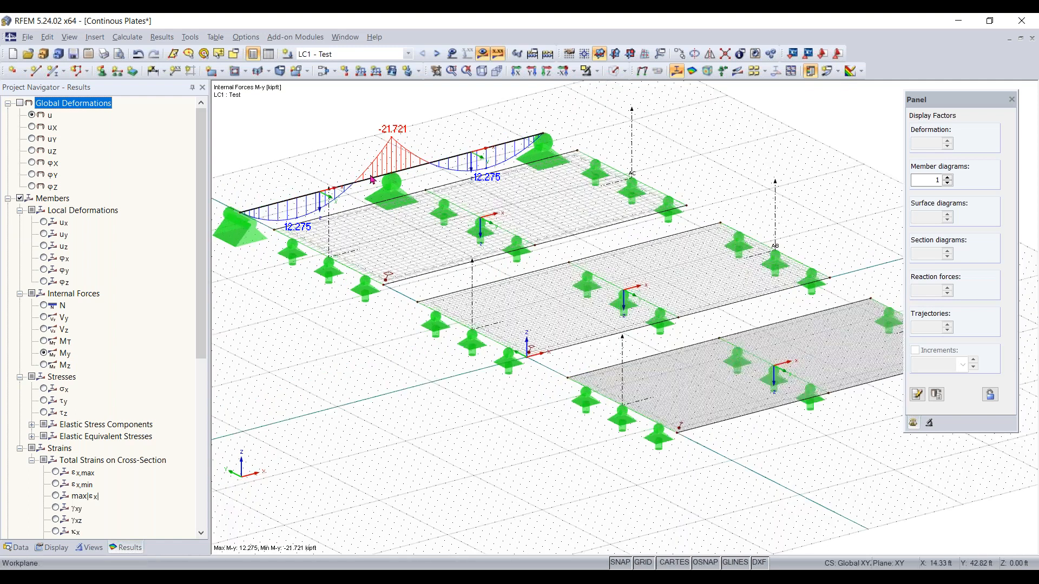
scroll(371, 177, "up", 1)
middle_click_drag(371, 177, 418, 192)
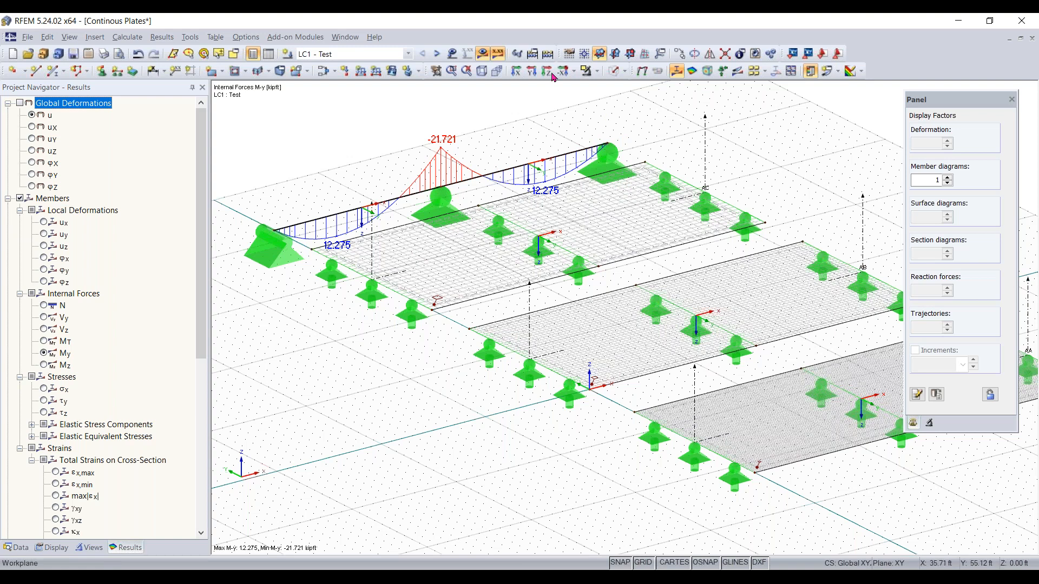
left_click(615, 73)
left_click(615, 75)
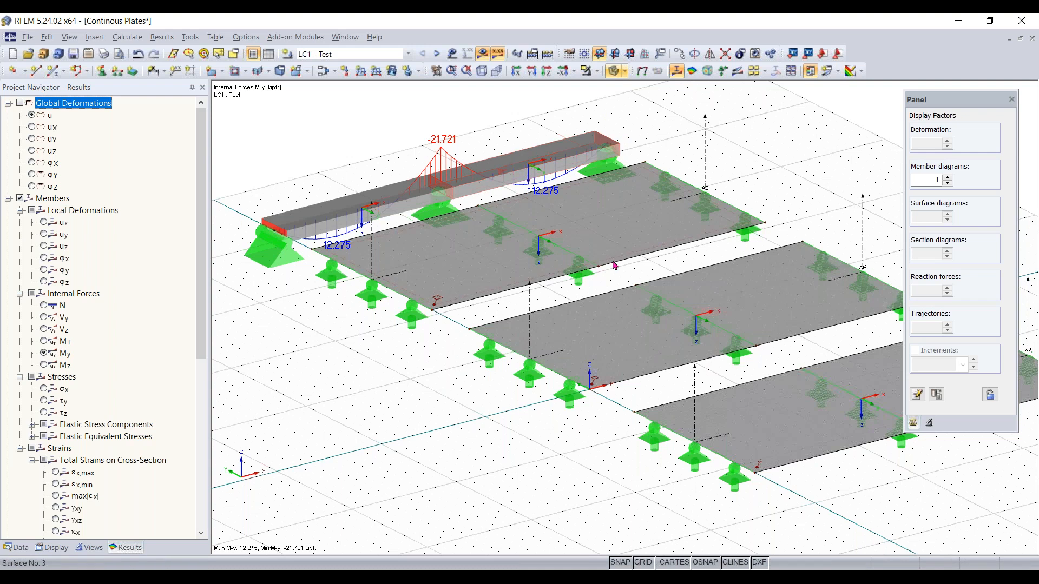
scroll(615, 265, "down", 1)
middle_click_drag(615, 266, 549, 253)
left_click(614, 73)
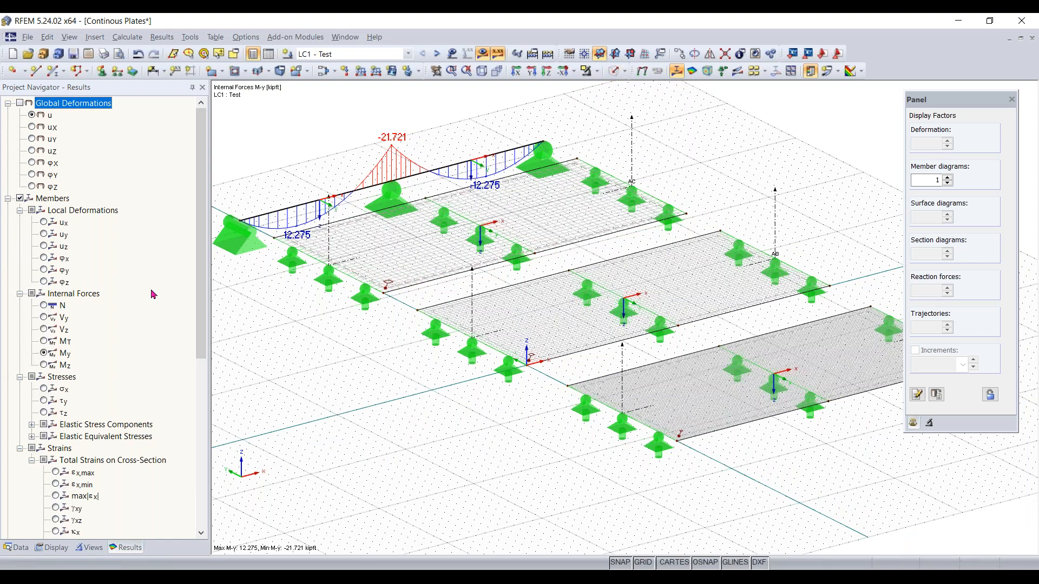
Display the surfaces' basic internal forces mx on the plates and move the result panel aside
scroll(153, 294, "down", 8)
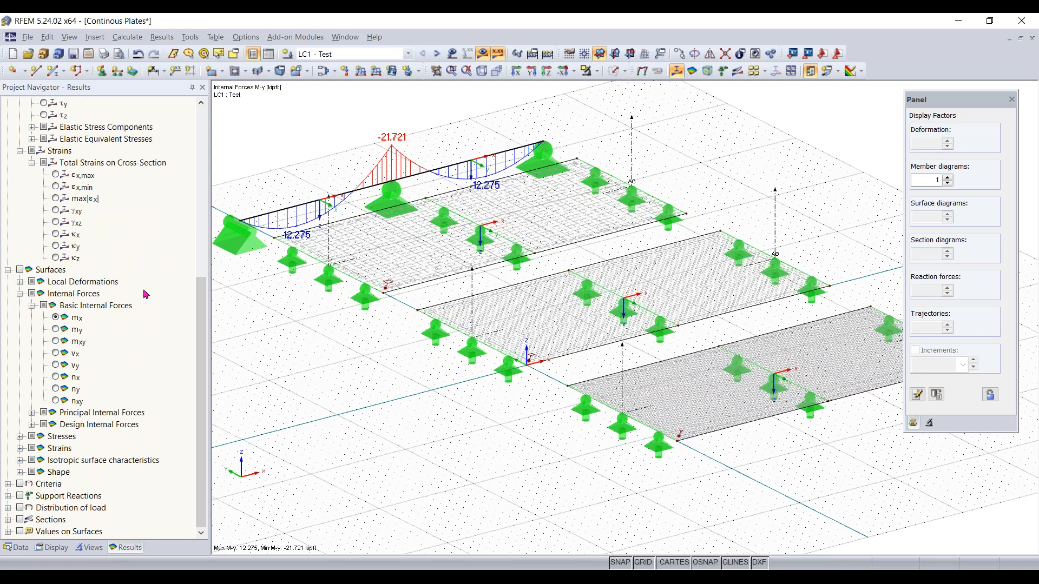
left_click(19, 269)
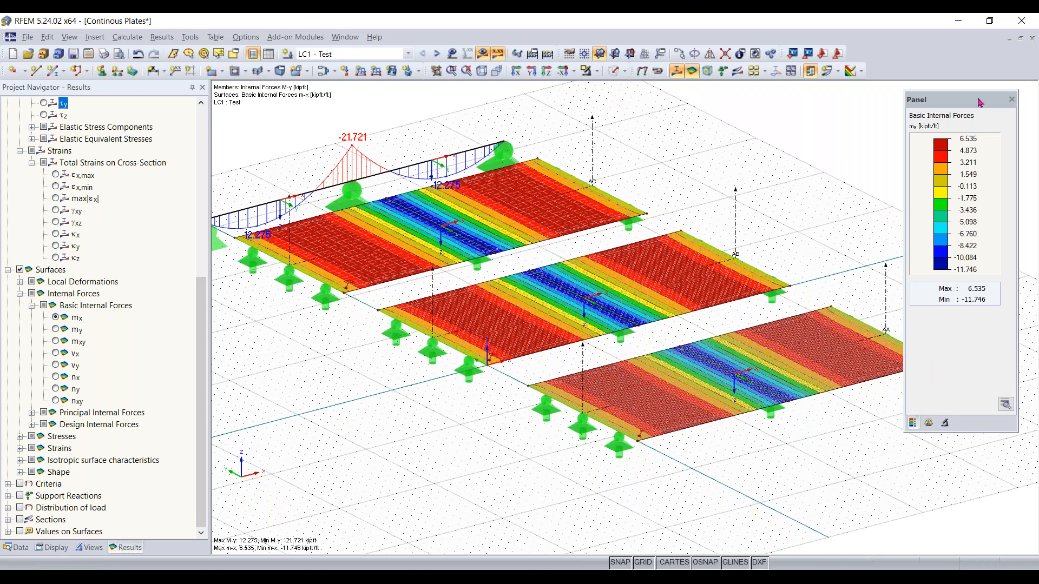
left_click_drag(979, 102, 895, 128)
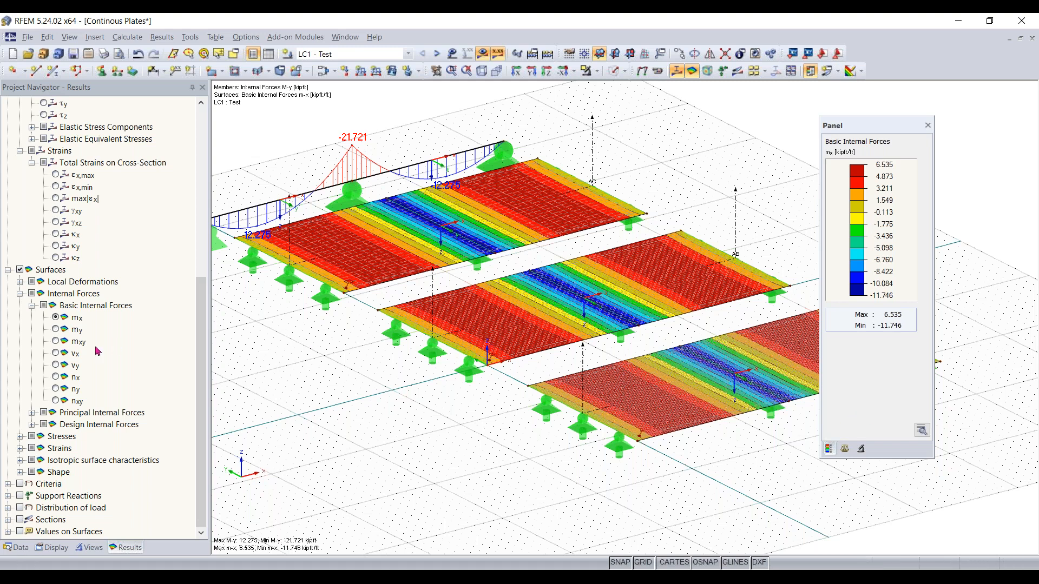
Display the support reactions and hide them again
left_click(19, 496)
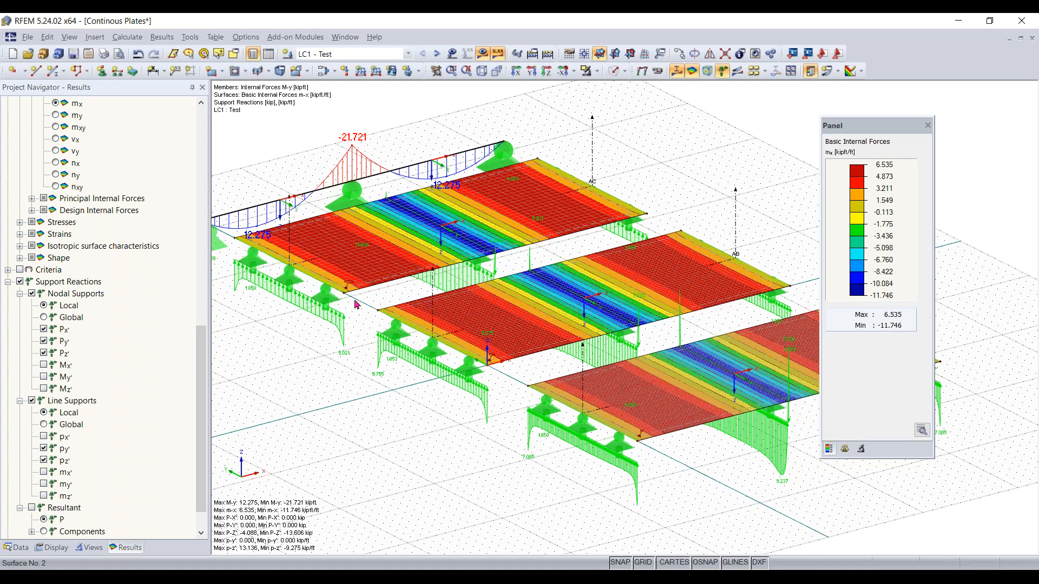
left_click(20, 281)
left_click(8, 282)
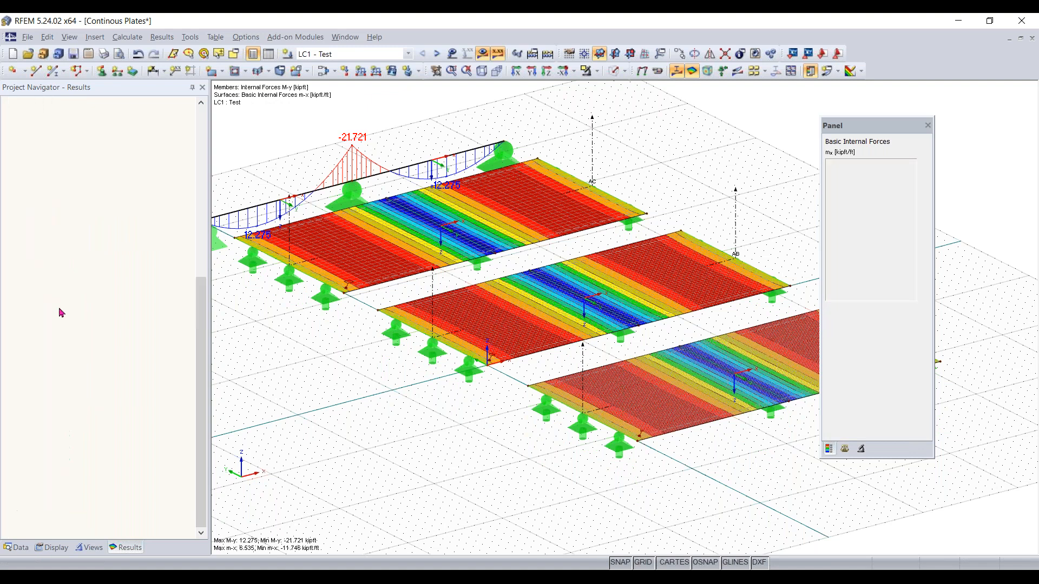
Hide the member result diagrams so only the surface mx results remain on the plates
scroll(71, 274, "up", 8)
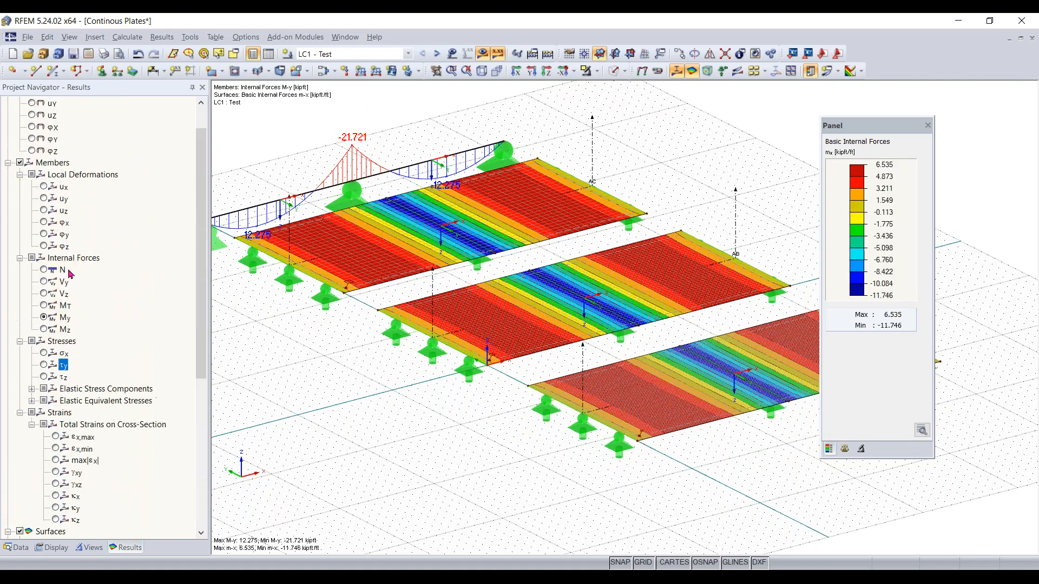
scroll(70, 274, "up", 1)
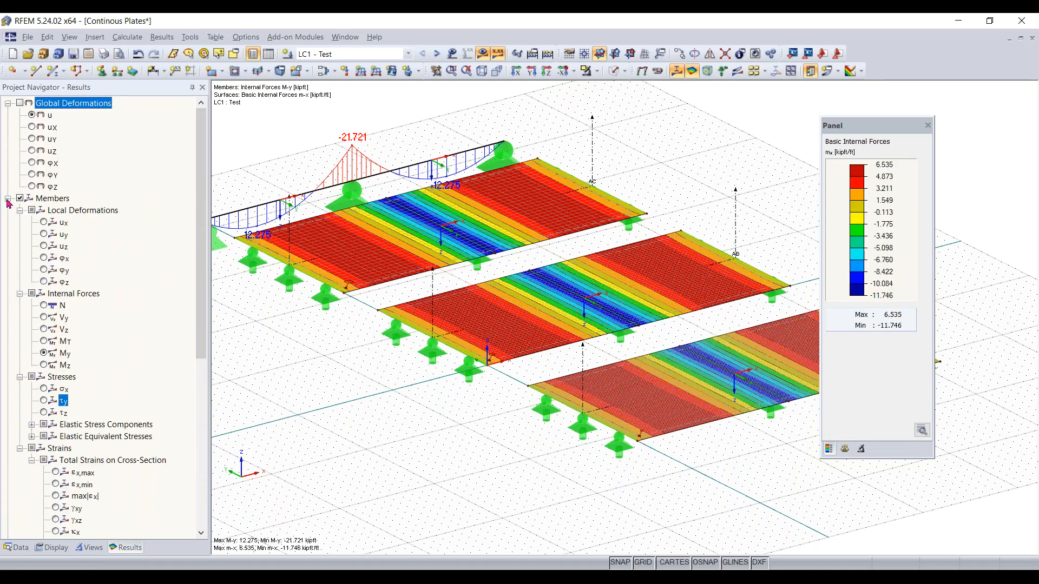
left_click(8, 198)
left_click(33, 201)
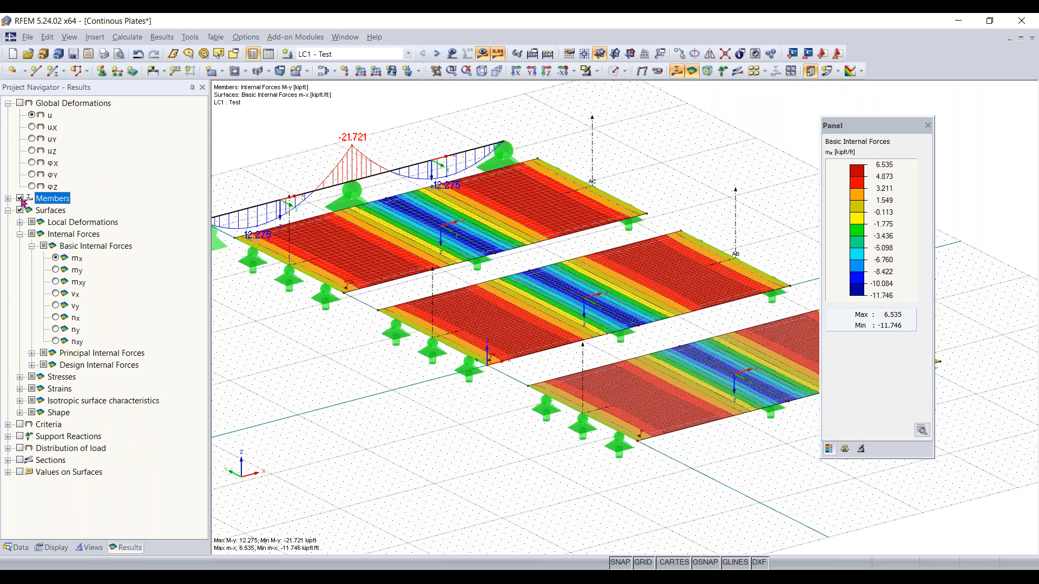
left_click(21, 199)
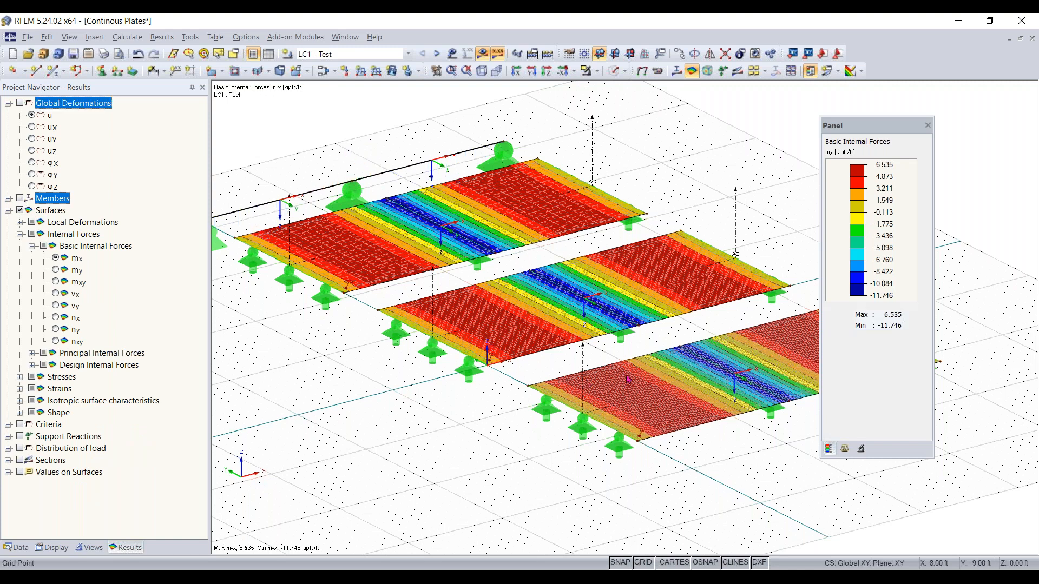
Display the result diagrams of sections AA, AB and AC over the plate mx results
scroll(586, 380, "down", 1)
middle_click_drag(587, 380, 530, 351)
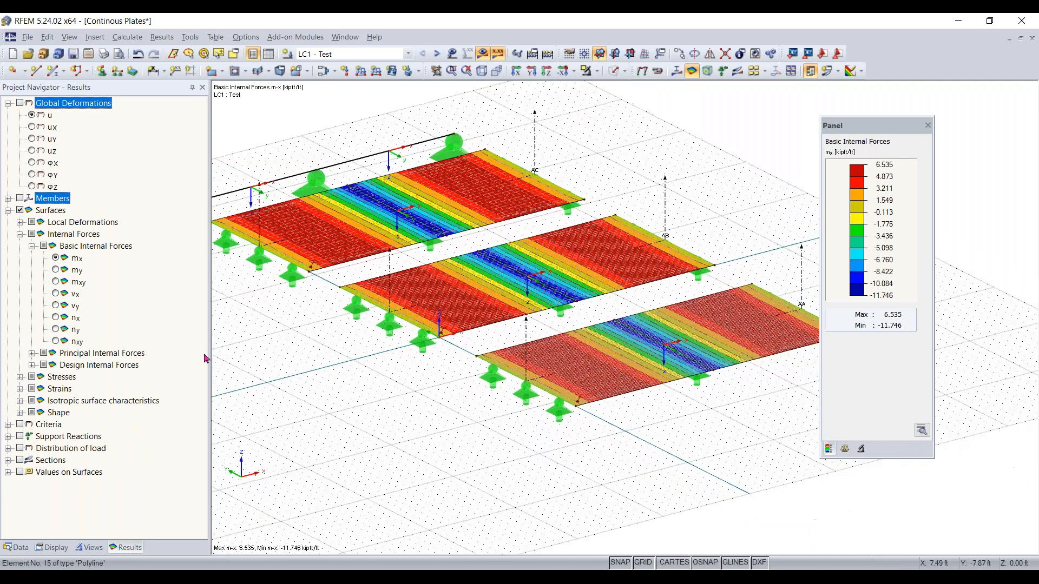
left_click(20, 460)
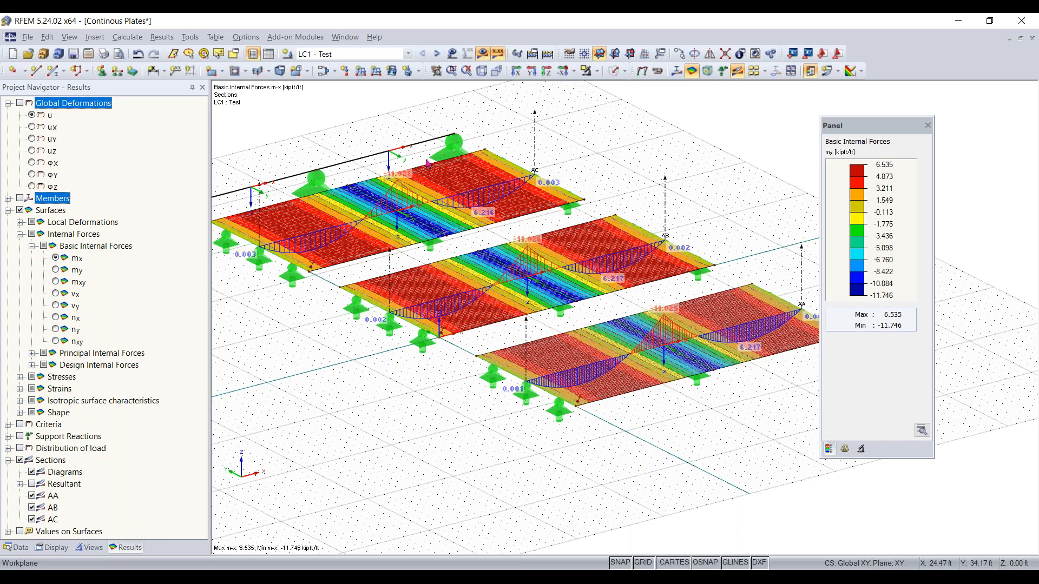
In the calculation parameters, deactivate shear stiffness of members and accept deleting the existing results
left_click(128, 37)
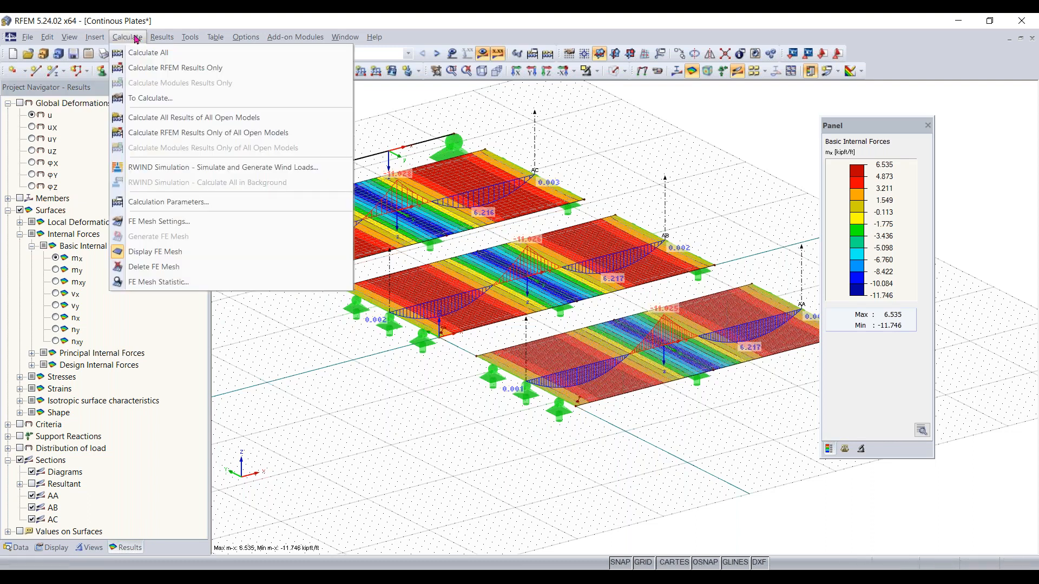
left_click(177, 202)
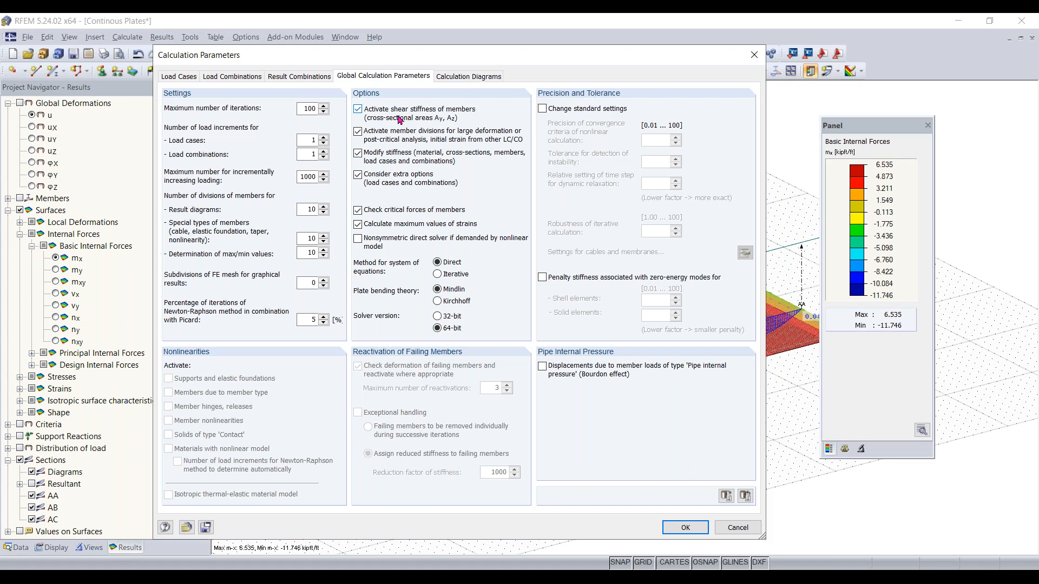
left_click(399, 120)
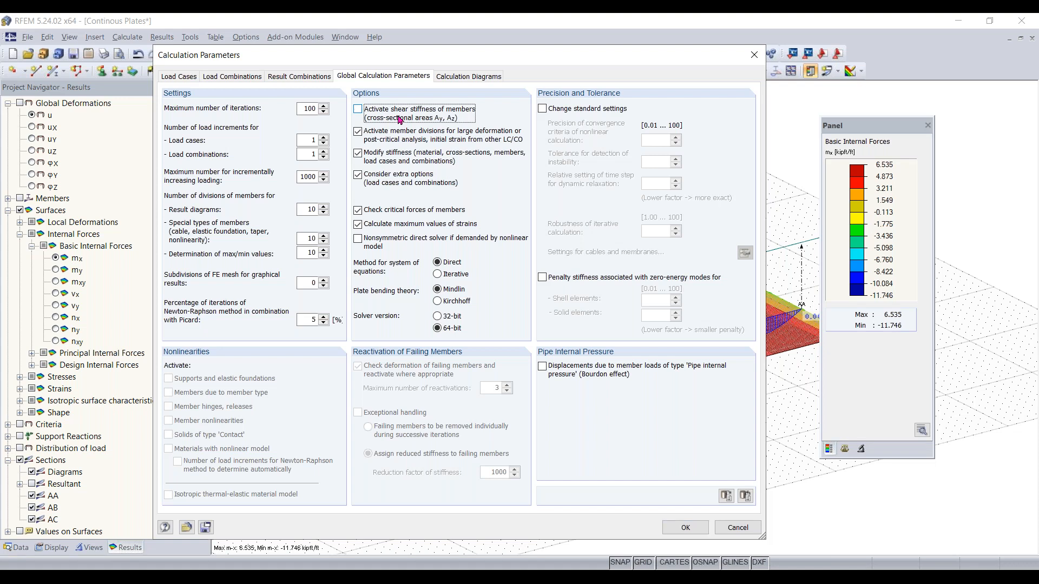
left_click(680, 528)
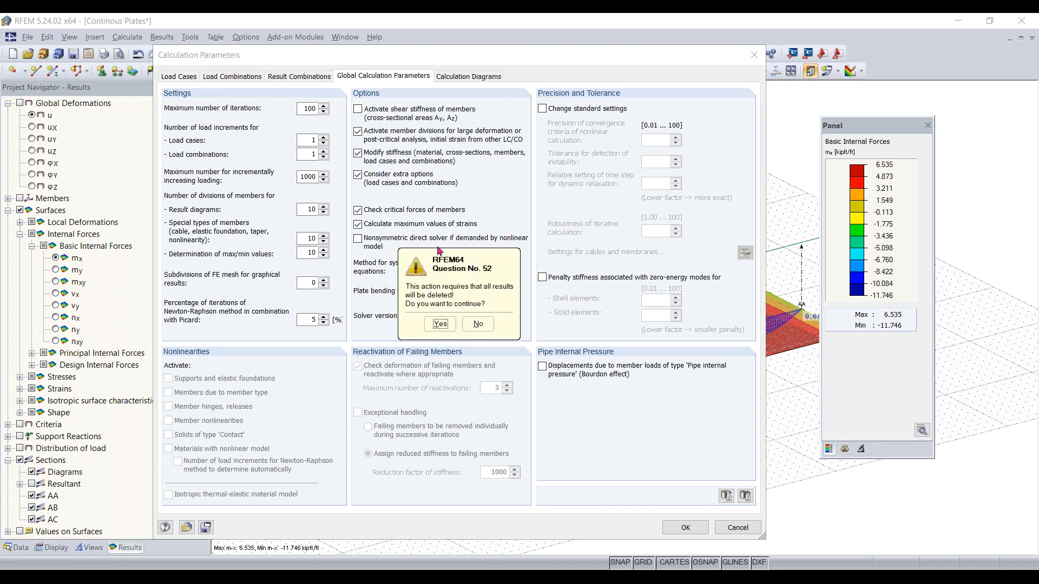
left_click_drag(473, 278, 456, 253)
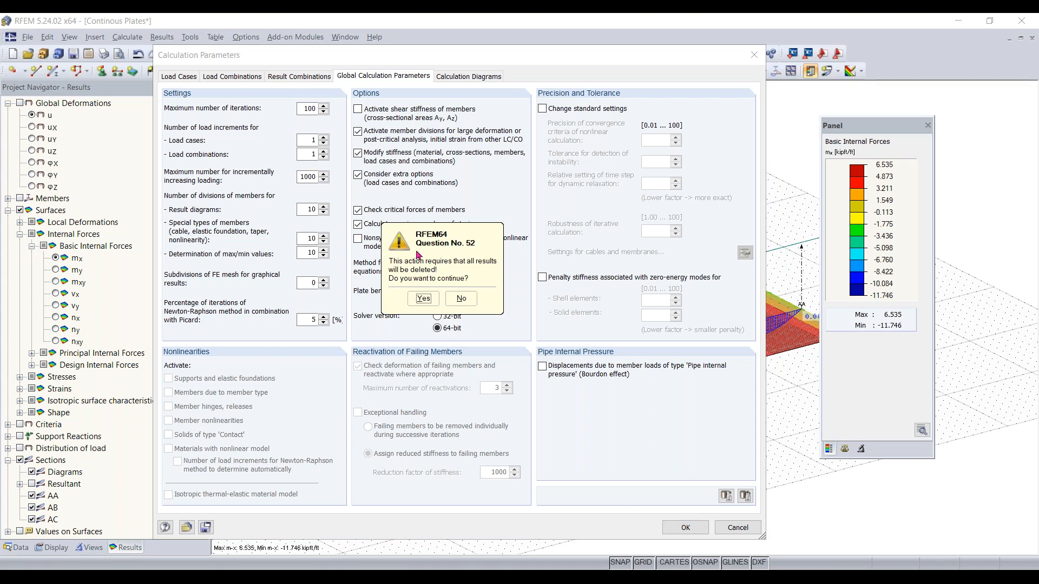
left_click_drag(448, 236, 467, 242)
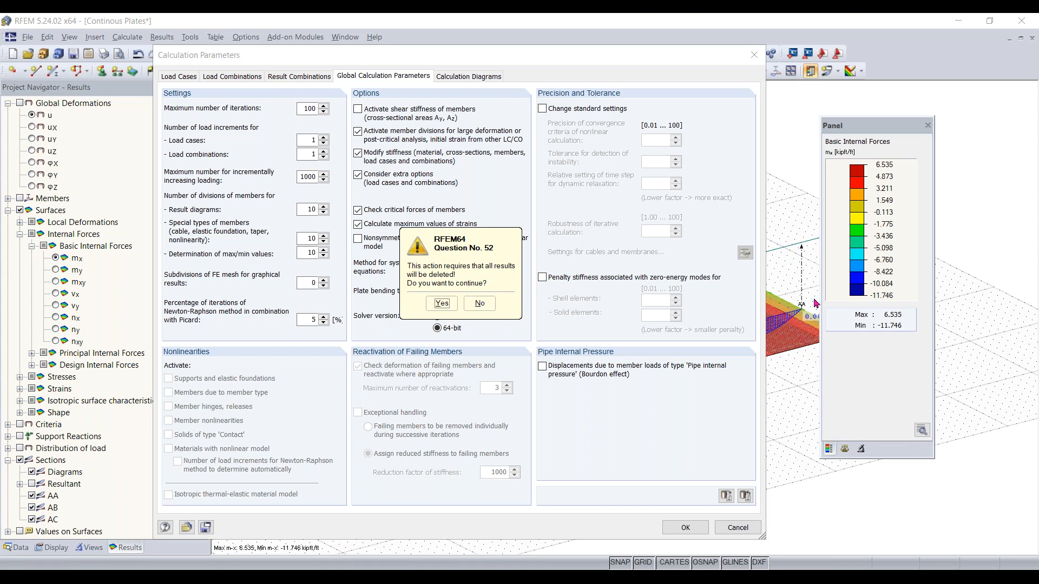
left_click(450, 307)
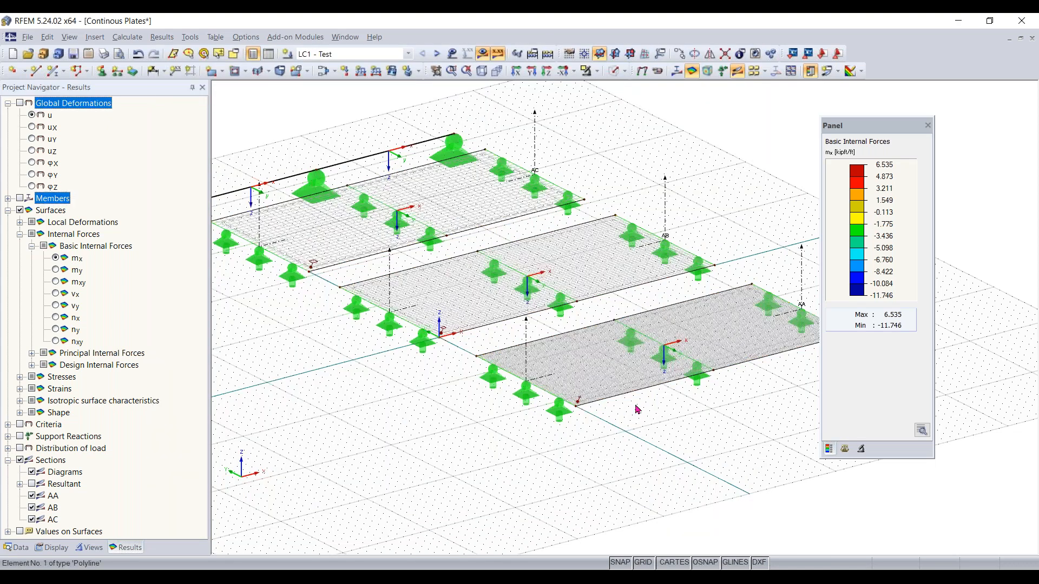
Recalculate the model and display the LC1 results again
left_click(483, 53)
left_click(500, 317)
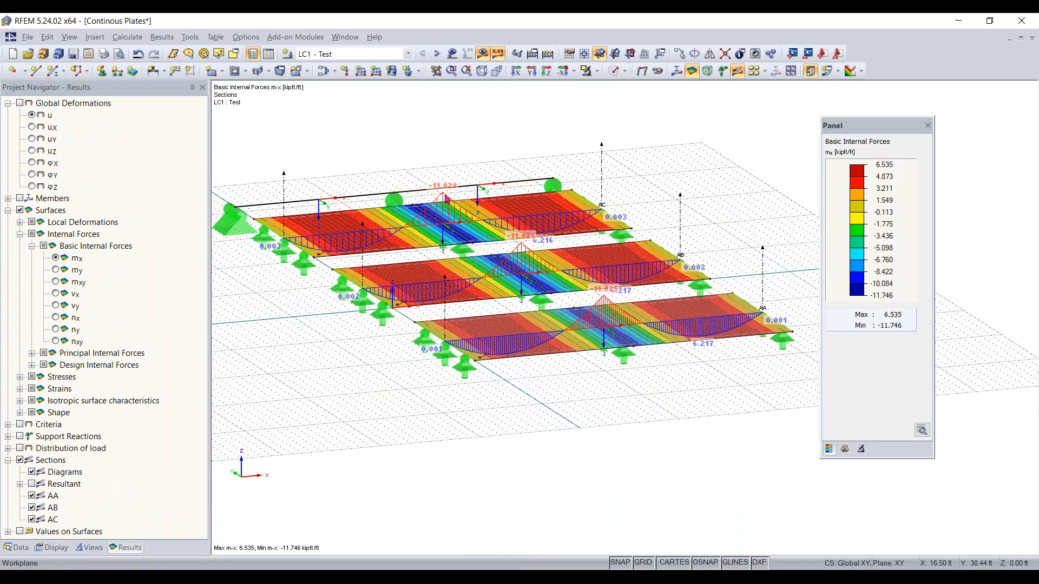
Show the member My moment diagram again together with the surface and section results
scroll(449, 199, "up", 1)
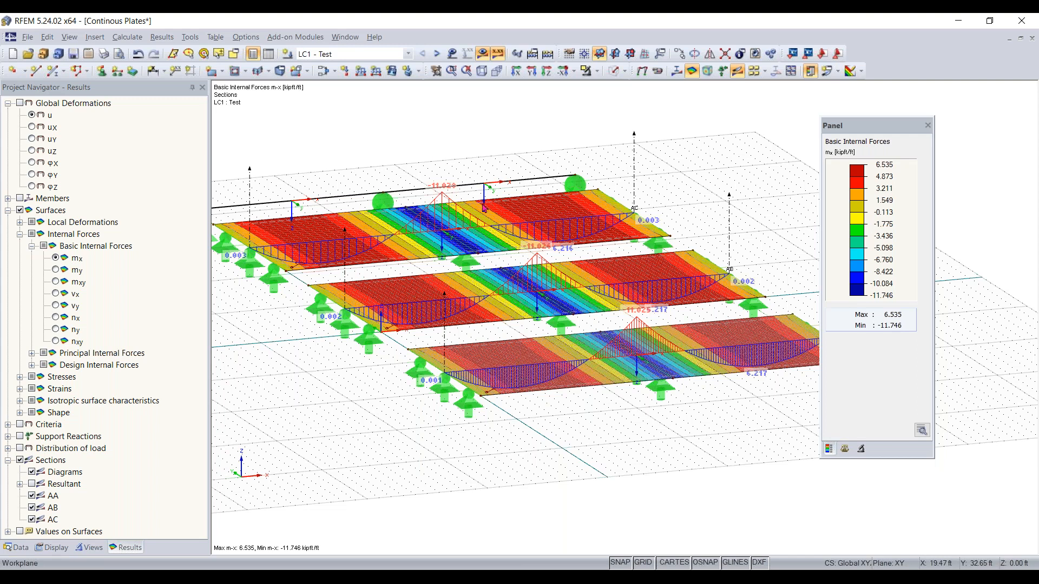
middle_click_drag(433, 270, 601, 303, "ctrl")
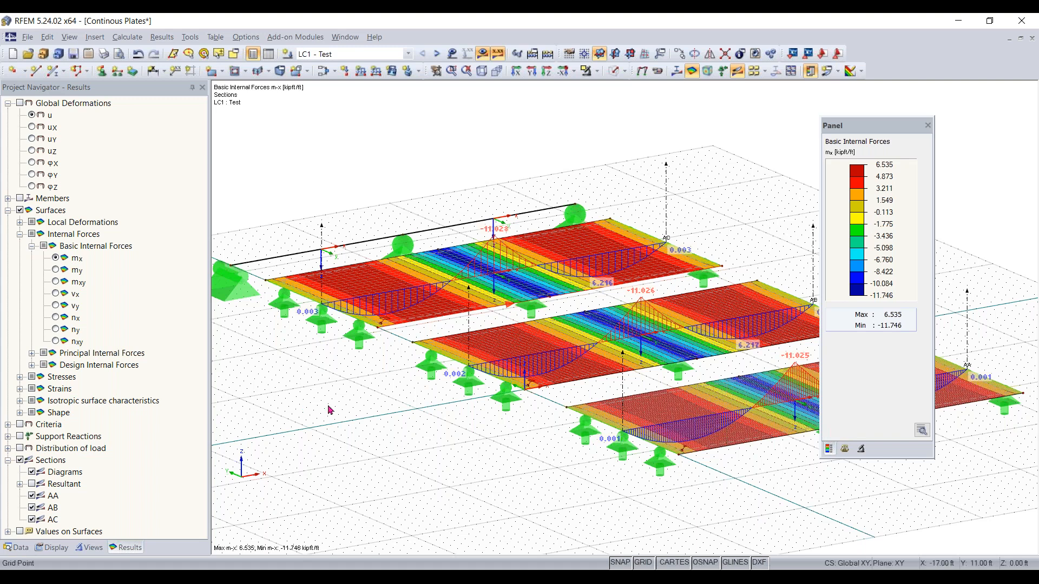
scroll(333, 411, "down", 1)
scroll(332, 411, "down", 1)
scroll(330, 382, "down", 1)
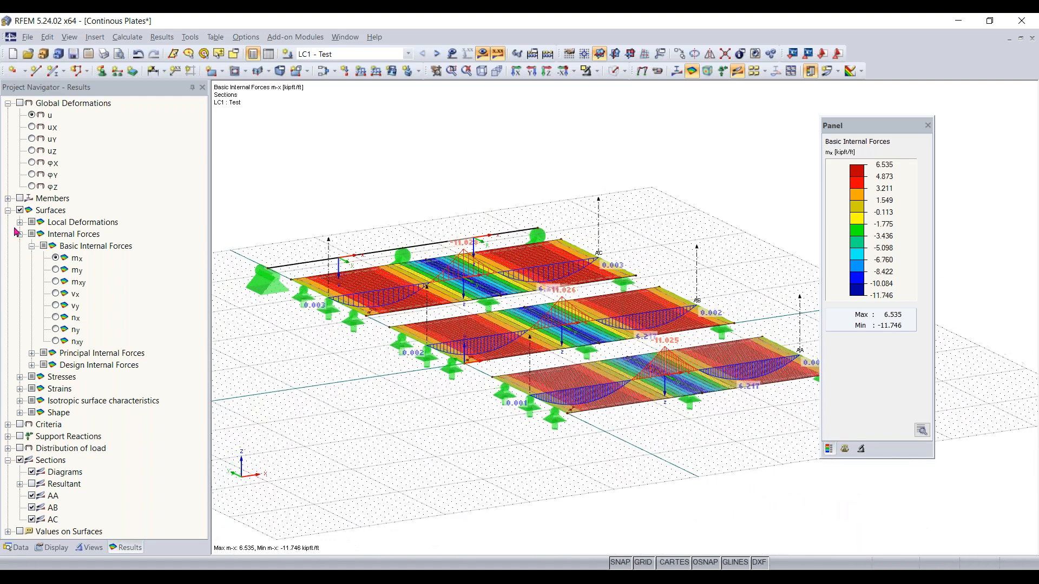
left_click(20, 199)
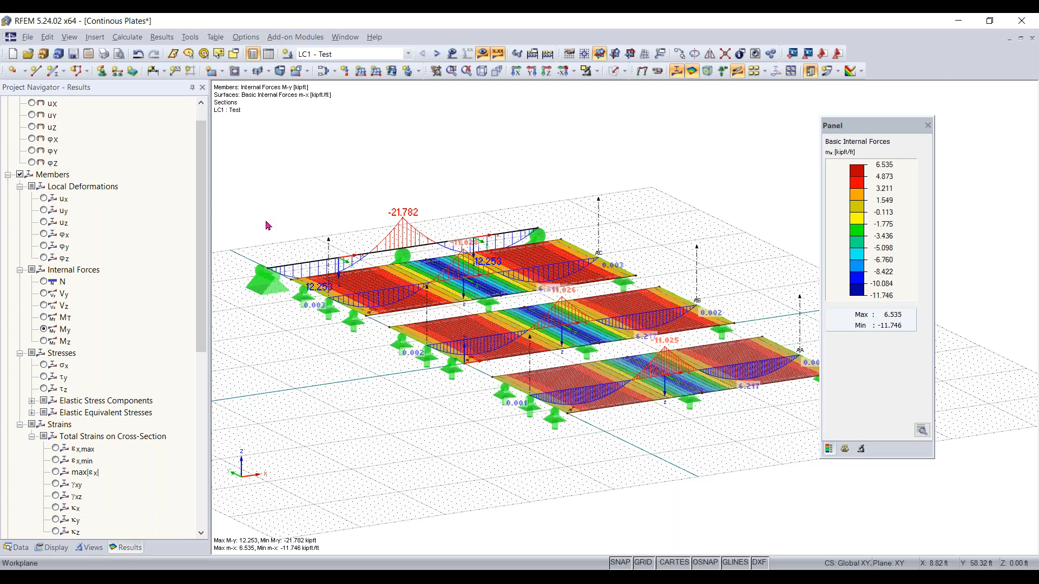
middle_click_drag(488, 426, 522, 438, "ctrl")
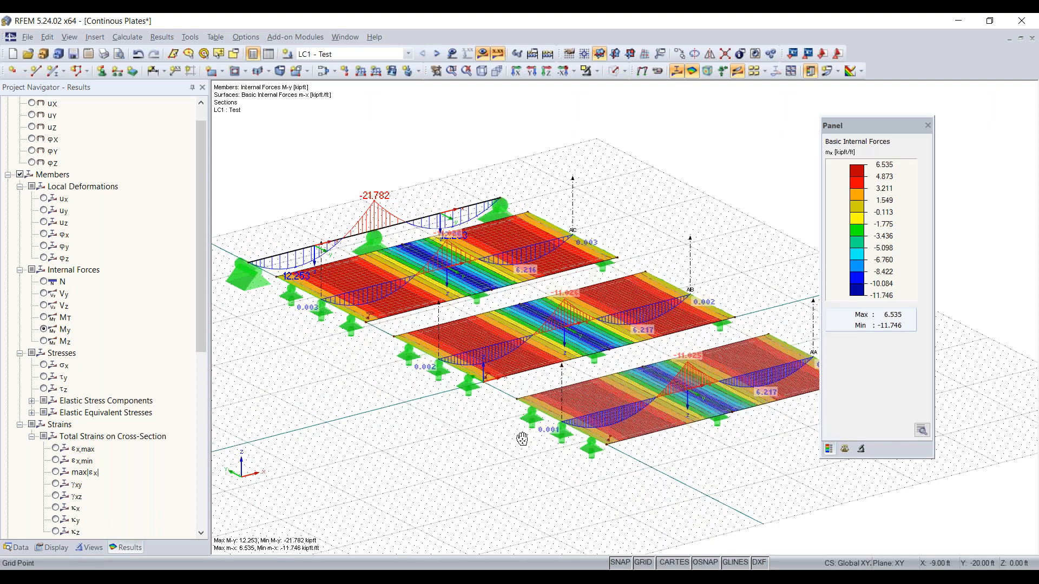
right_click(528, 446)
left_click(788, 175)
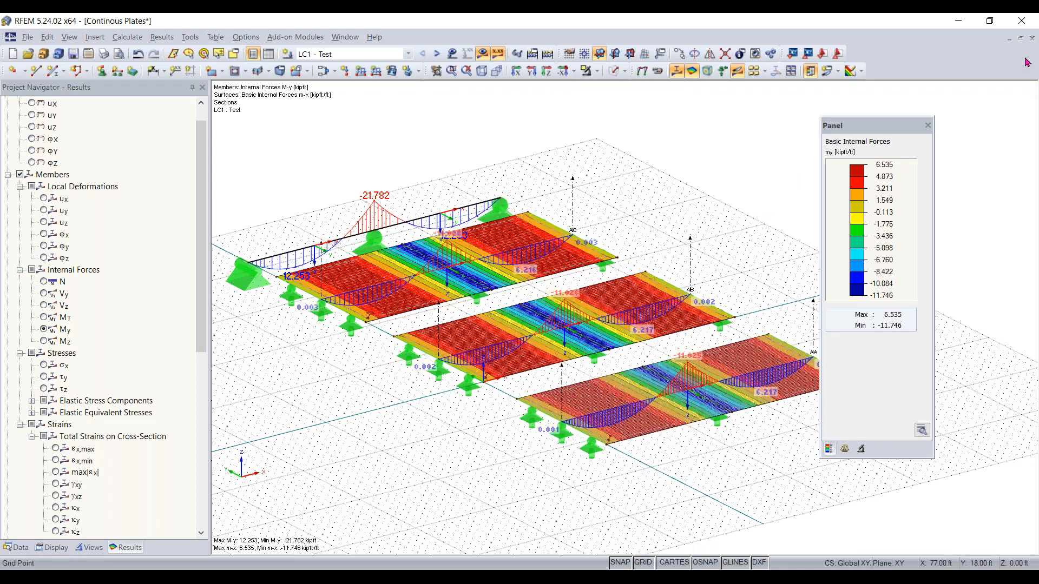
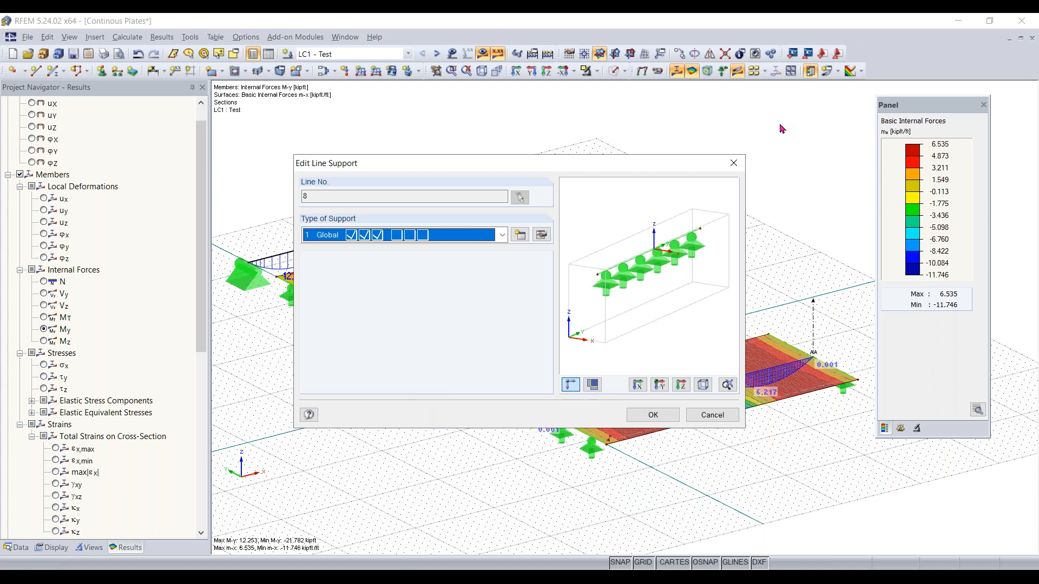
Review the nonlinearity options of a new line support for the supported line and close both support dialogs without changes
left_click(734, 163)
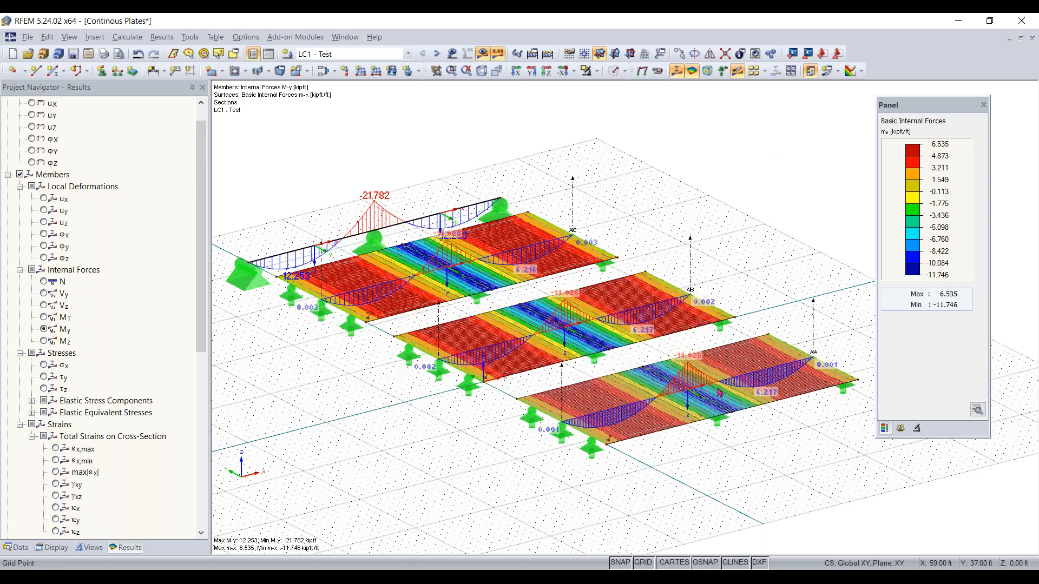
double_click(533, 424)
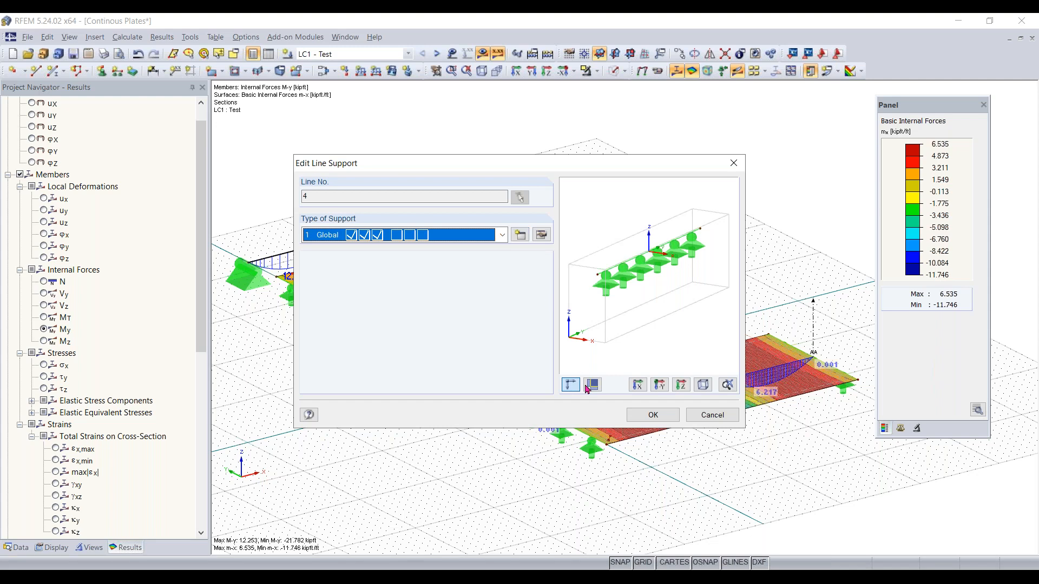
left_click(517, 239)
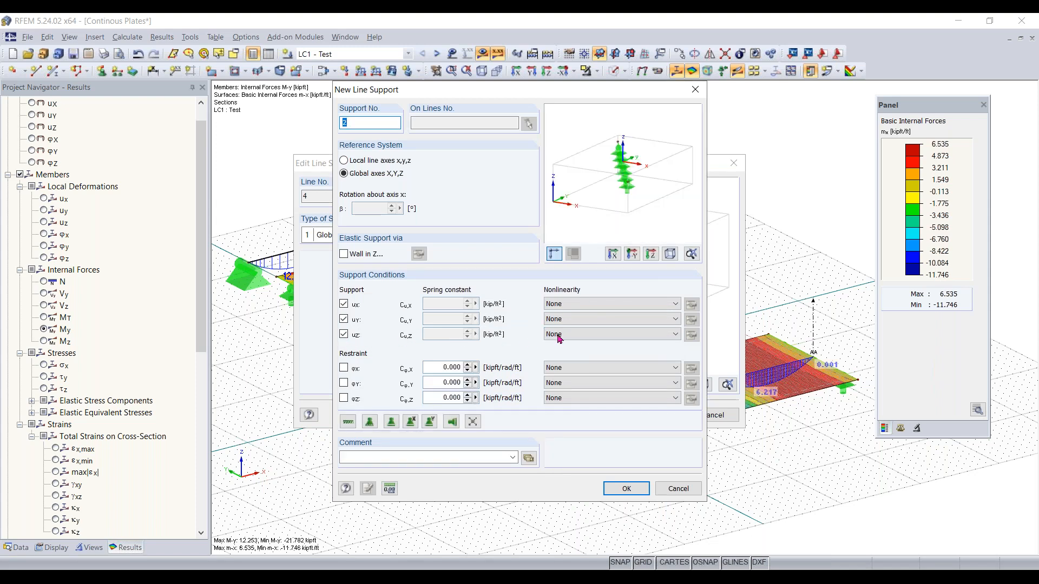
left_click(581, 334)
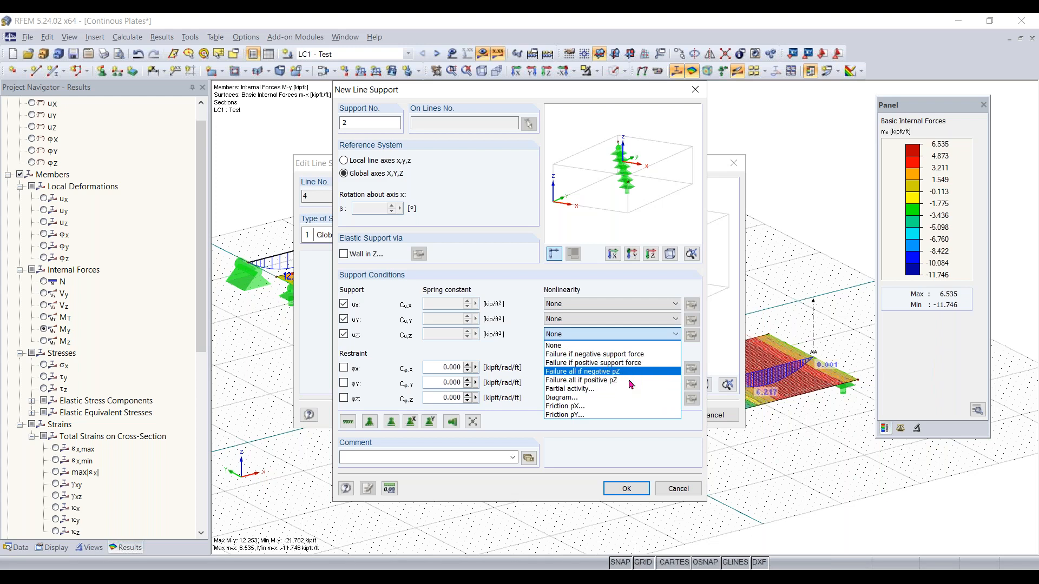
left_click(628, 342)
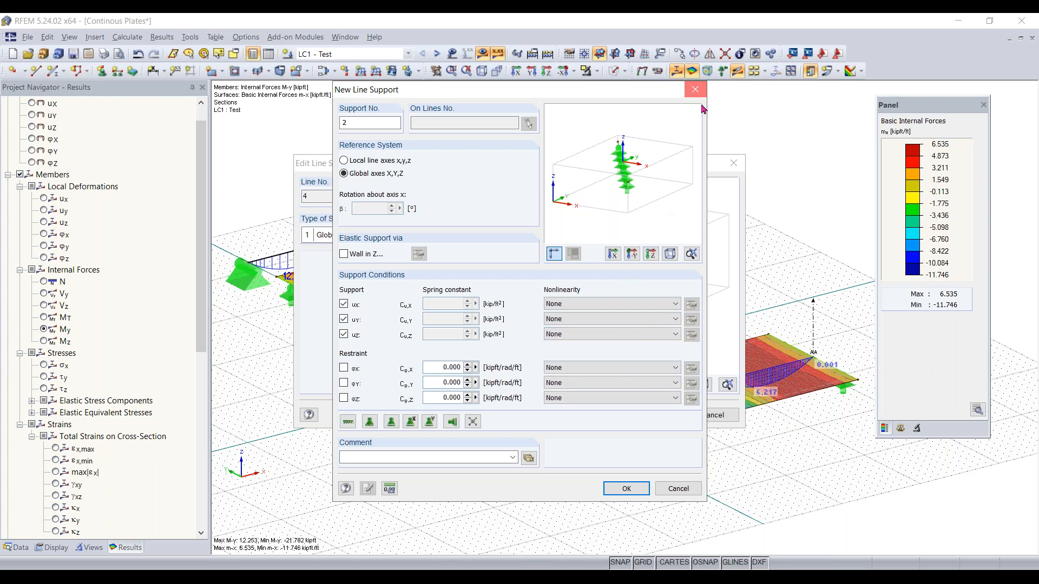
left_click(695, 89)
left_click(733, 162)
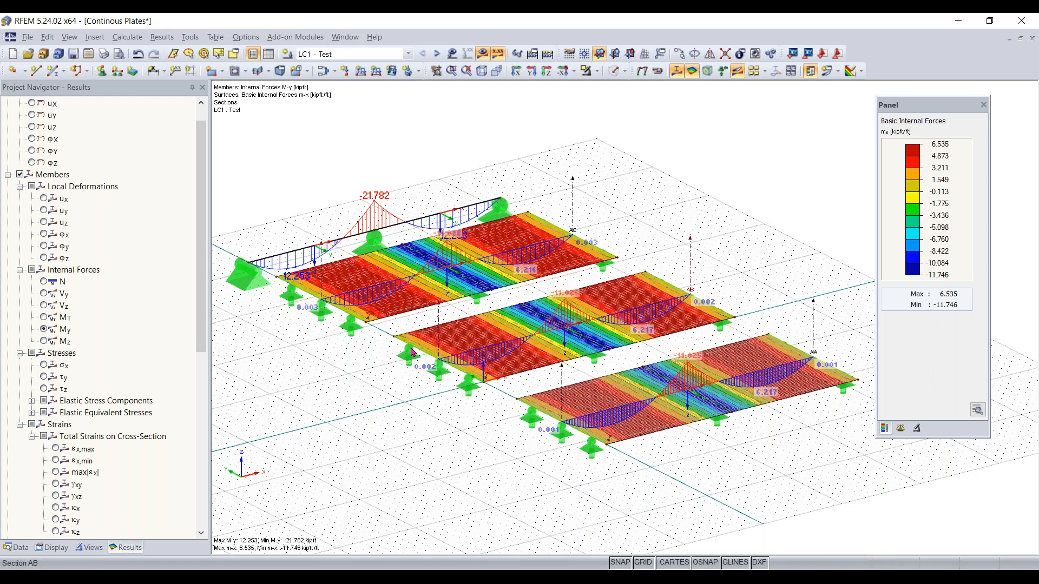
Examine the material model options for a new material of surface 2, then close the dialogs without changes
double_click(455, 309)
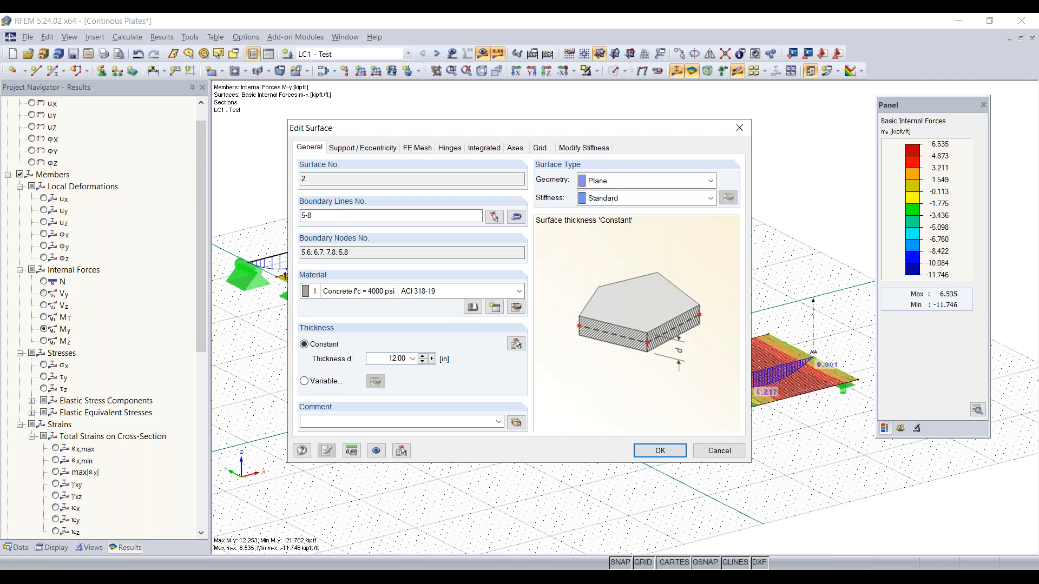
left_click(495, 307)
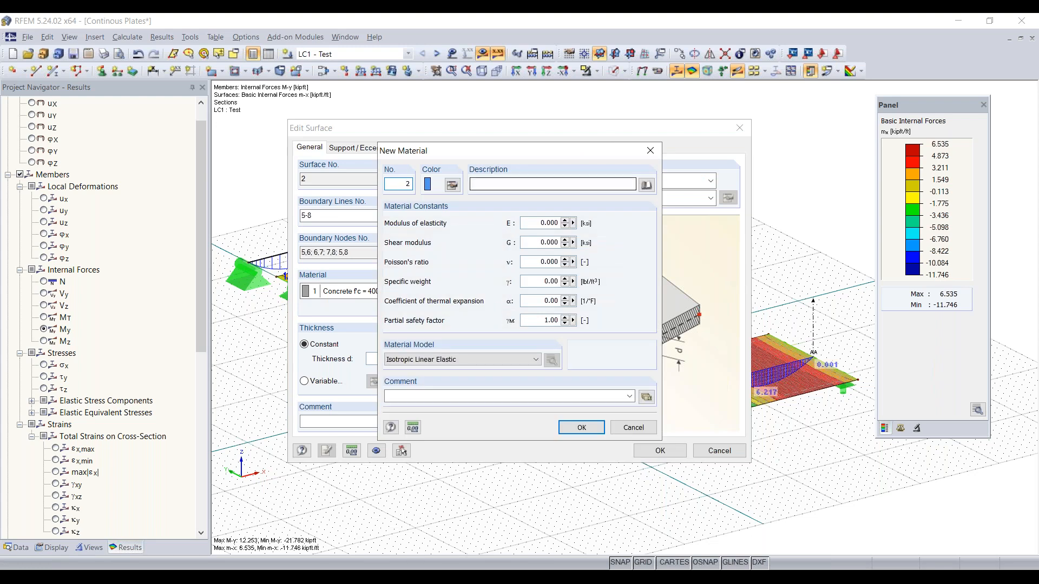
left_click_drag(501, 154, 501, 142)
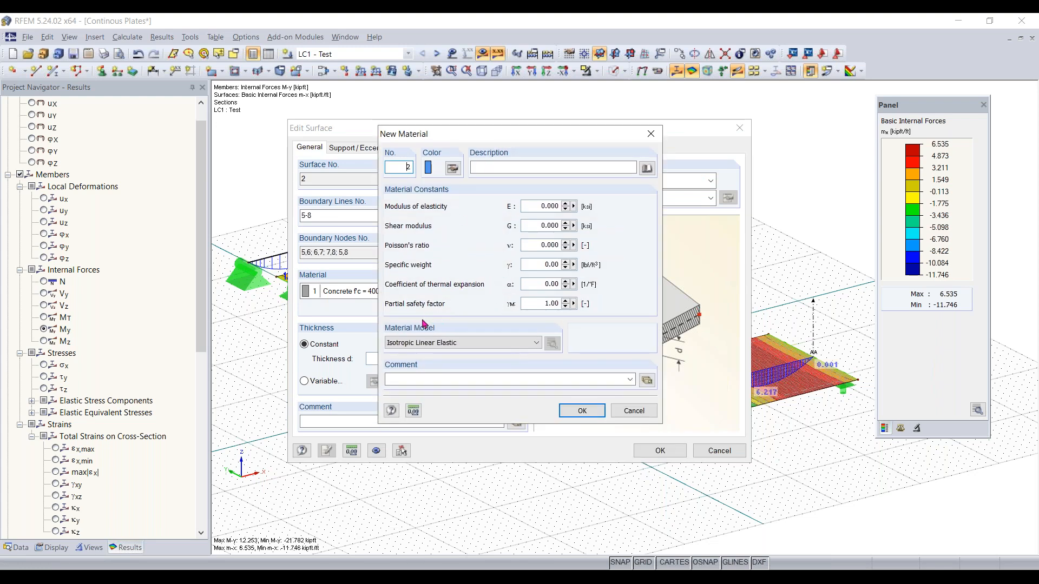
left_click(442, 345)
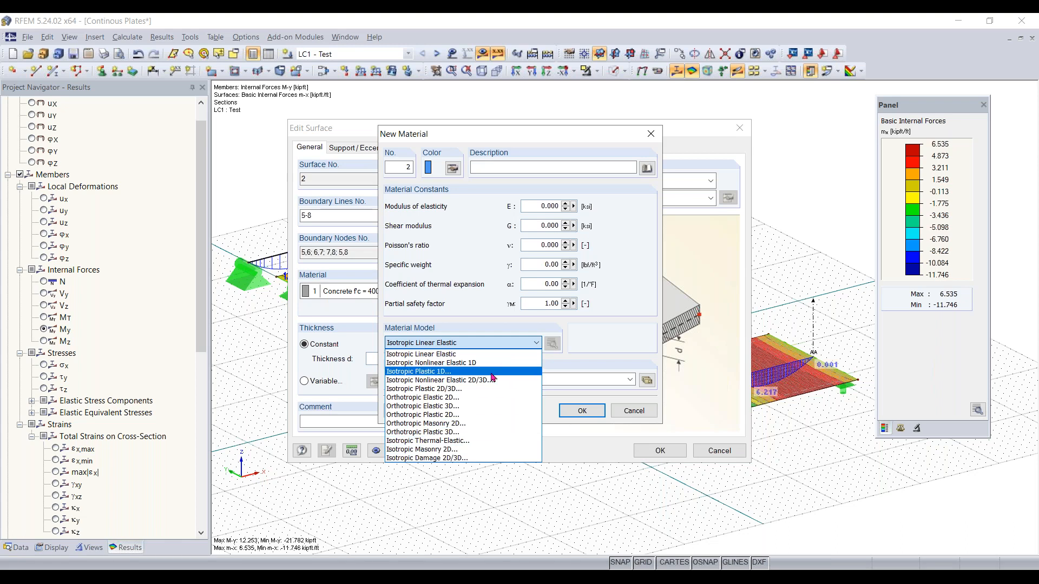
left_click(510, 346)
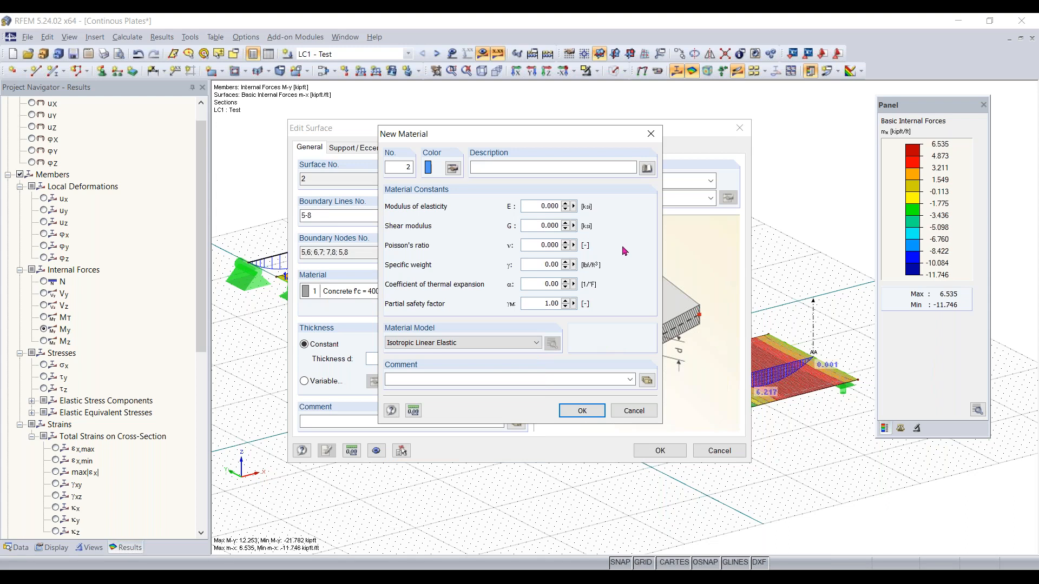
left_click(490, 345)
left_click(488, 347)
left_click(651, 134)
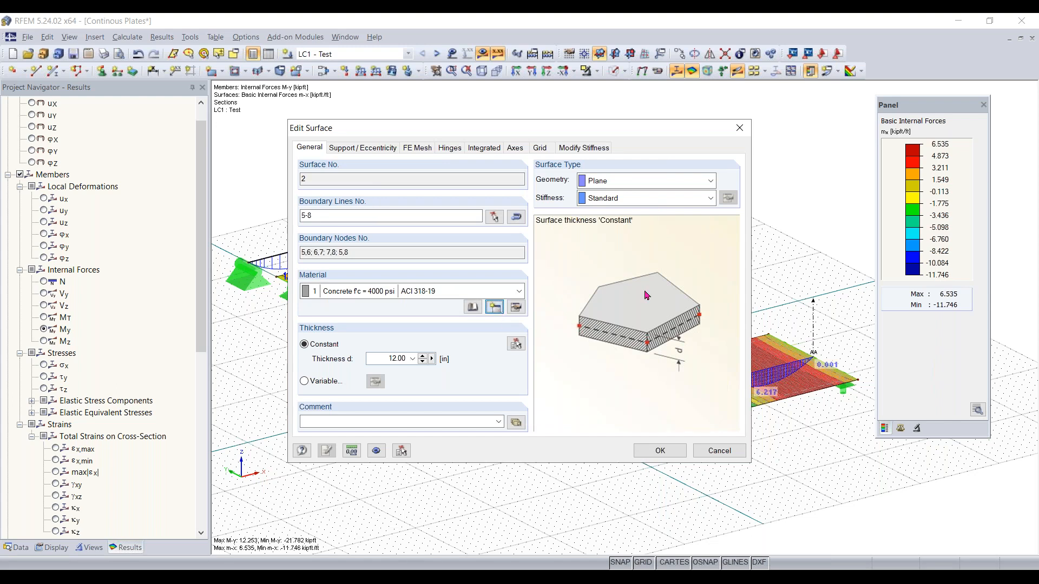
left_click(518, 364)
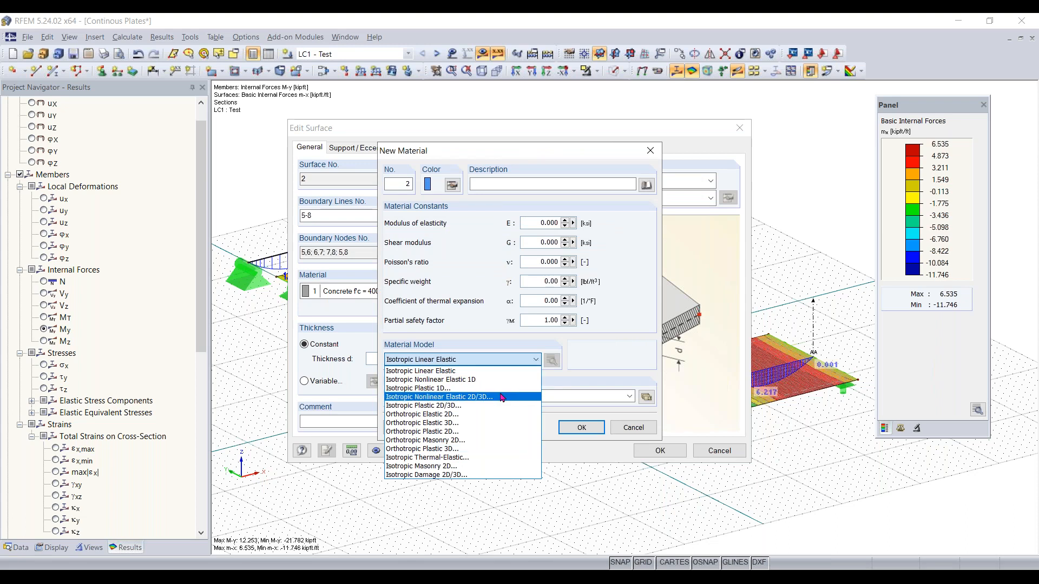
left_click(650, 151)
left_click(650, 151)
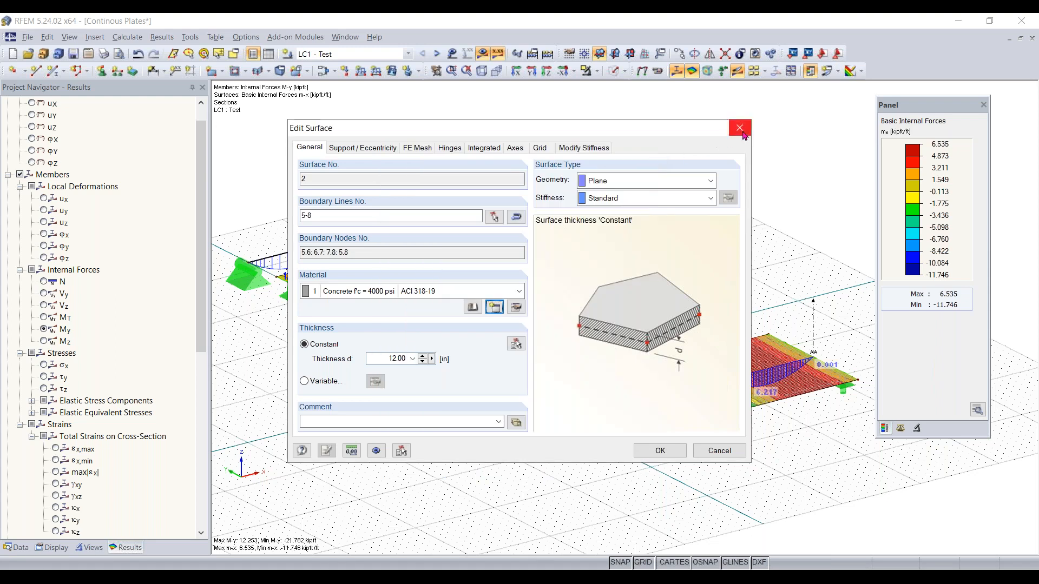
left_click(742, 133)
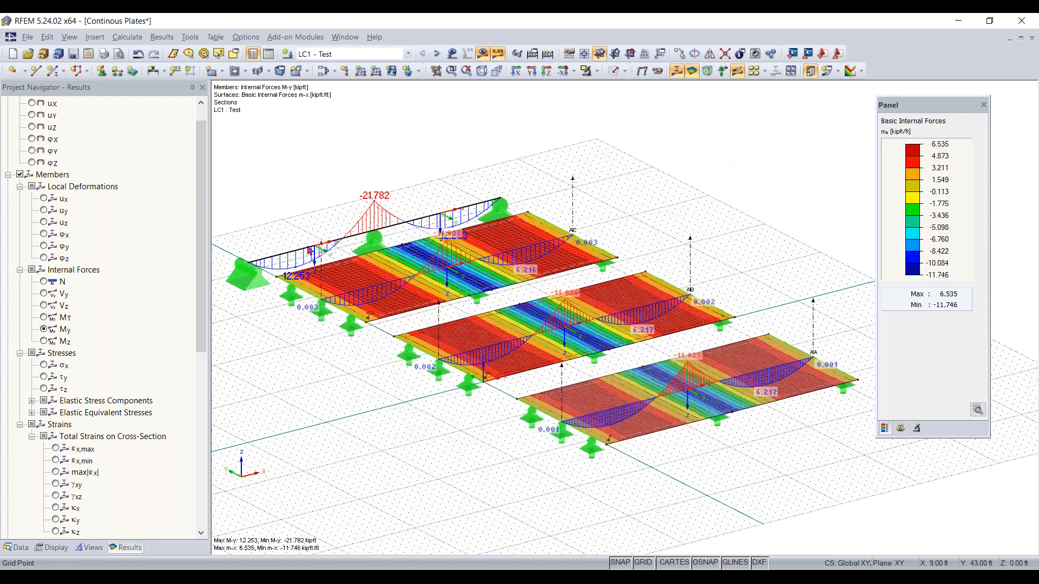
Open member 1's properties and preview the new cross-section dialog without creating one
double_click(331, 214)
left_click_drag(503, 125, 640, 125)
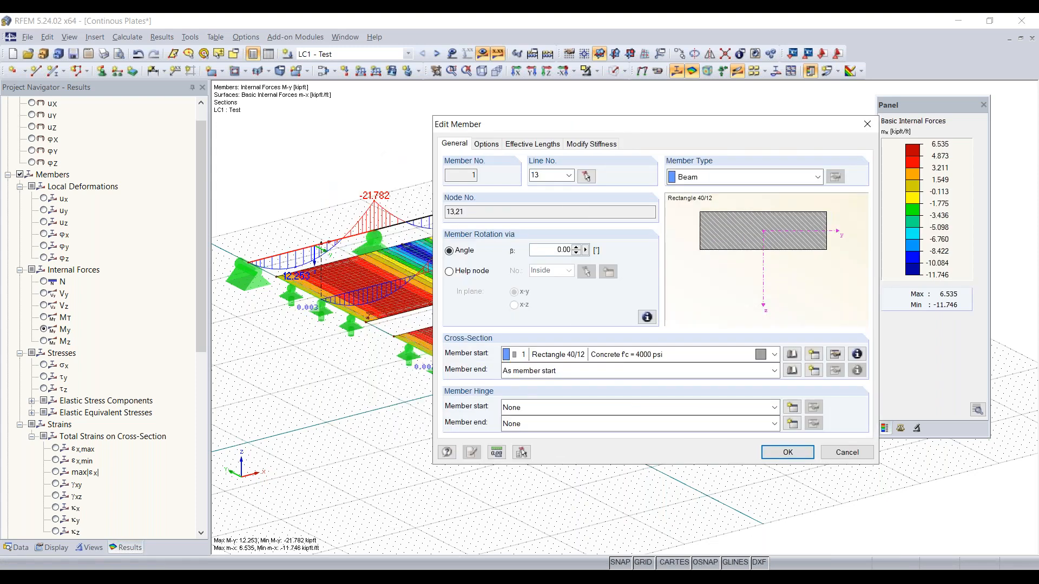
left_click(817, 361)
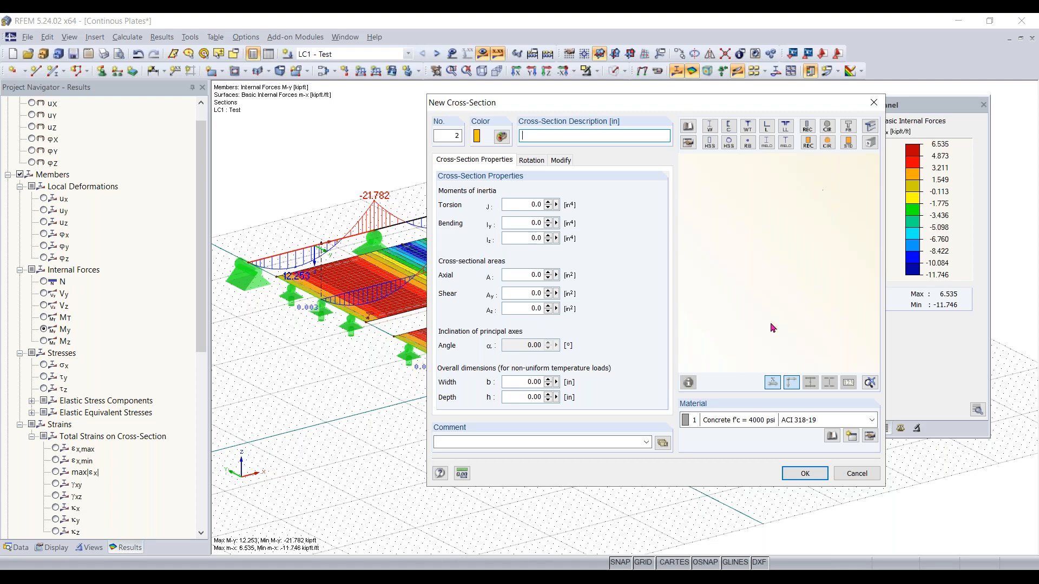
left_click(873, 102)
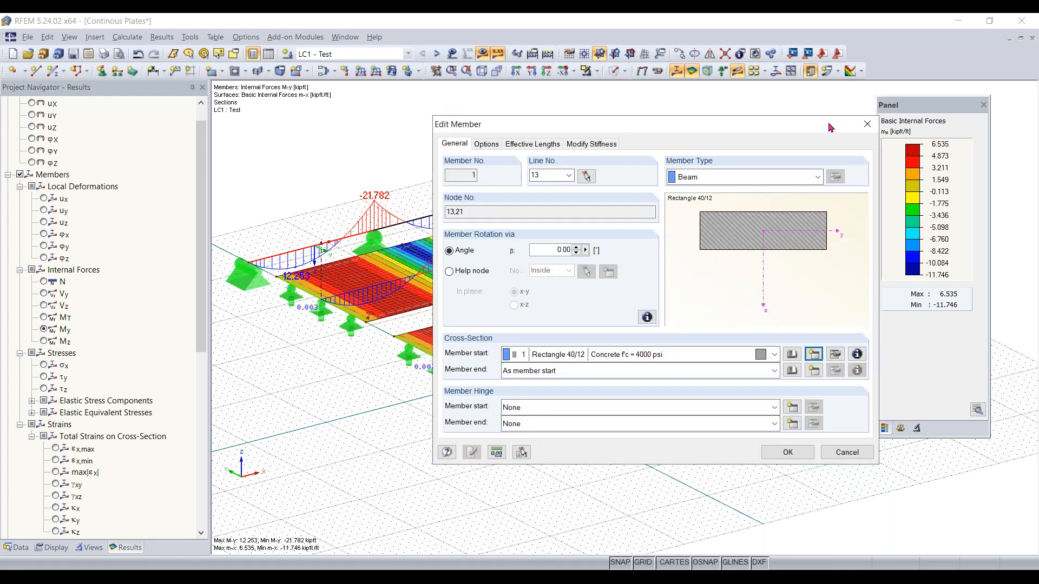
Inspect the available member type options for member 1 and close its dialog without changes
left_click_drag(815, 130, 798, 126)
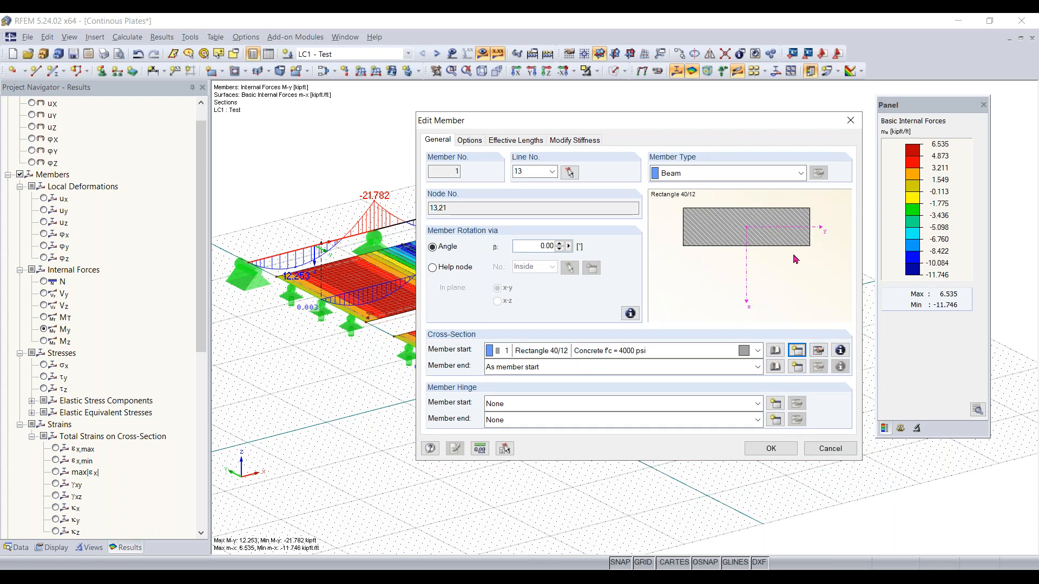
left_click(792, 178)
left_click(792, 178)
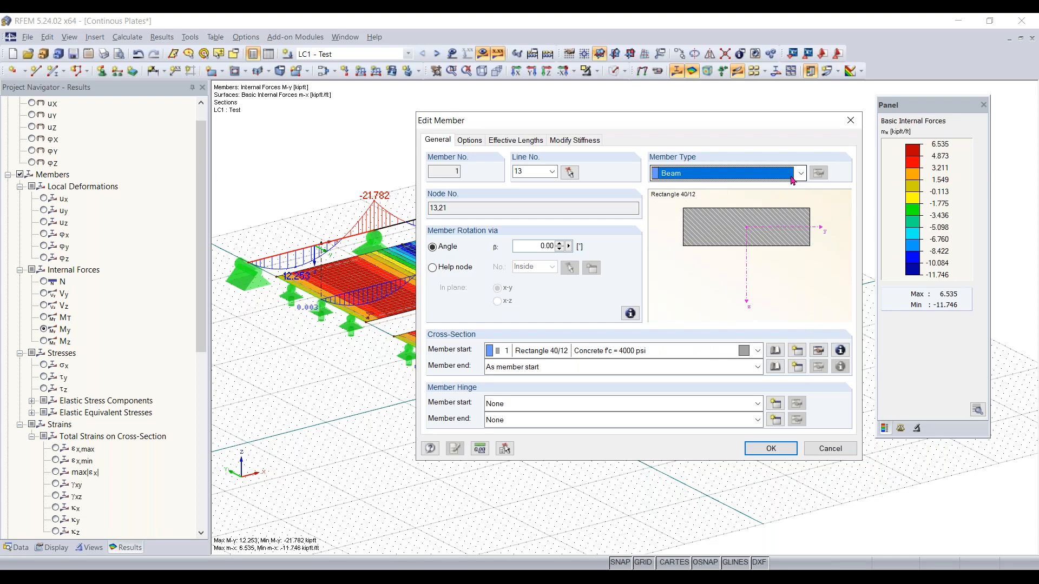
left_click_drag(680, 124, 580, 104)
left_click(634, 156)
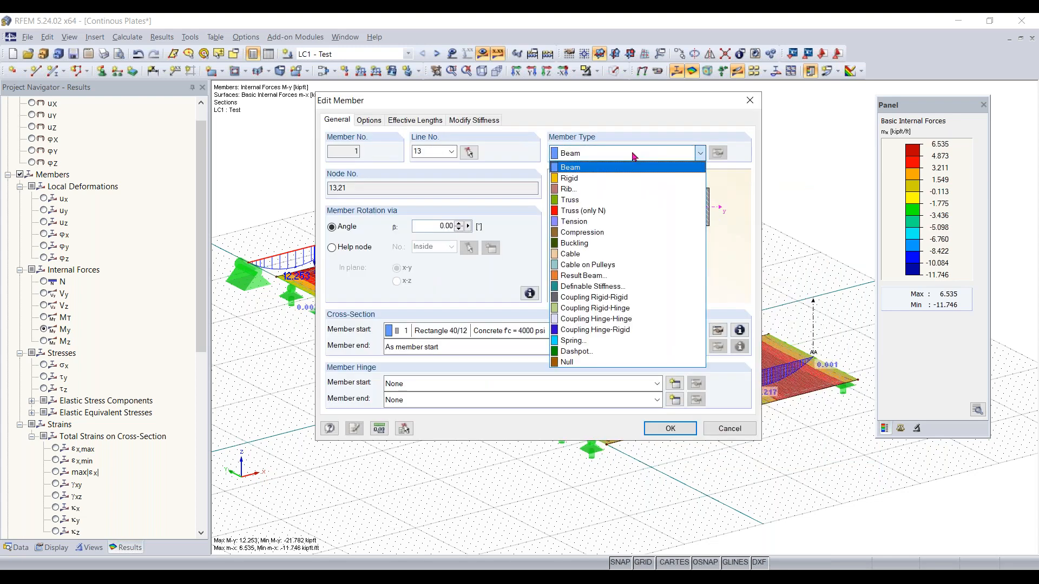
left_click(634, 157)
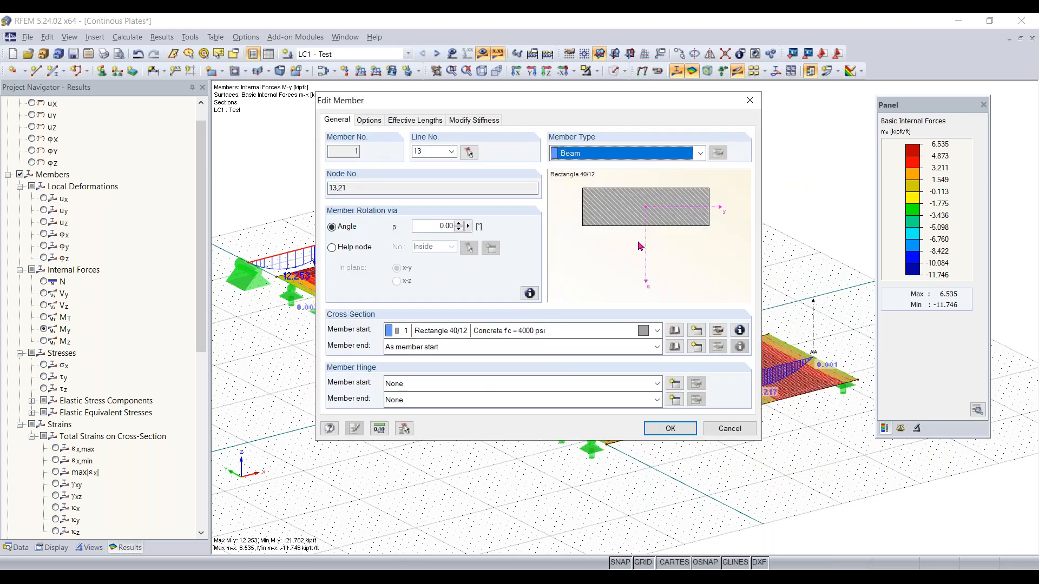
left_click(696, 155)
left_click(671, 104)
left_click_drag(670, 103, 735, 157)
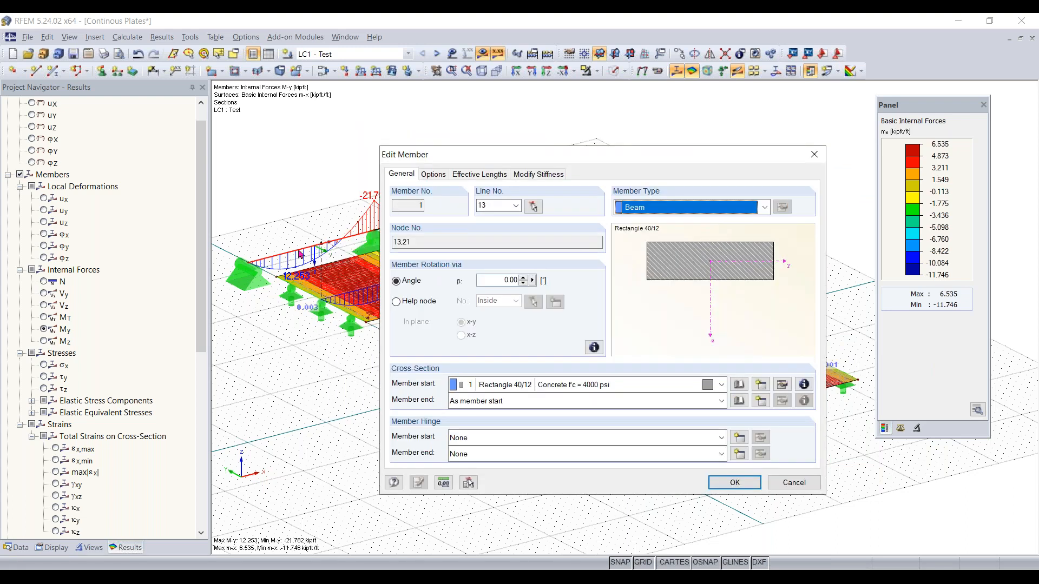
left_click(698, 209)
left_click(681, 222)
left_click(724, 215)
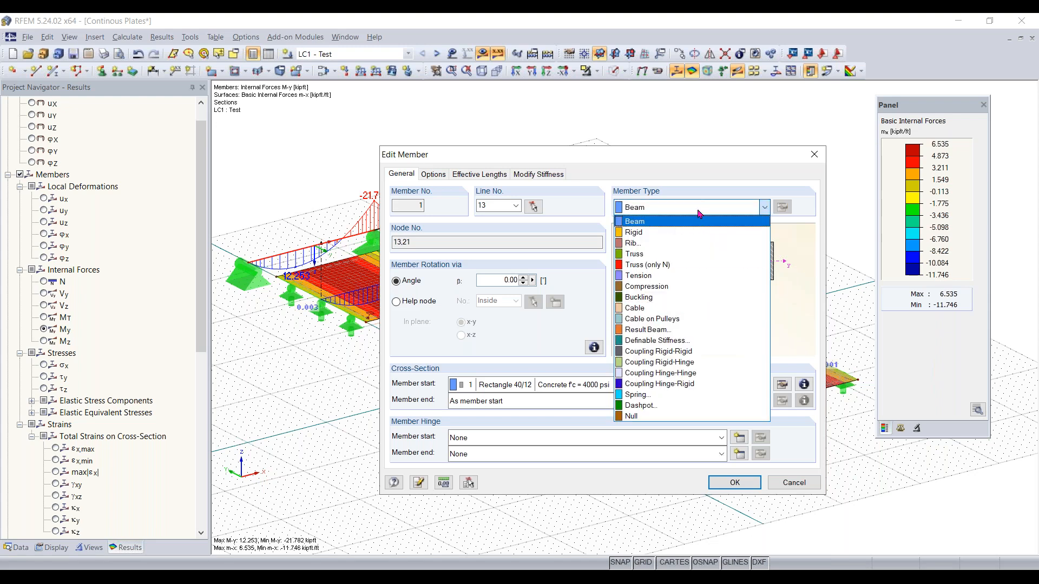
left_click(701, 219)
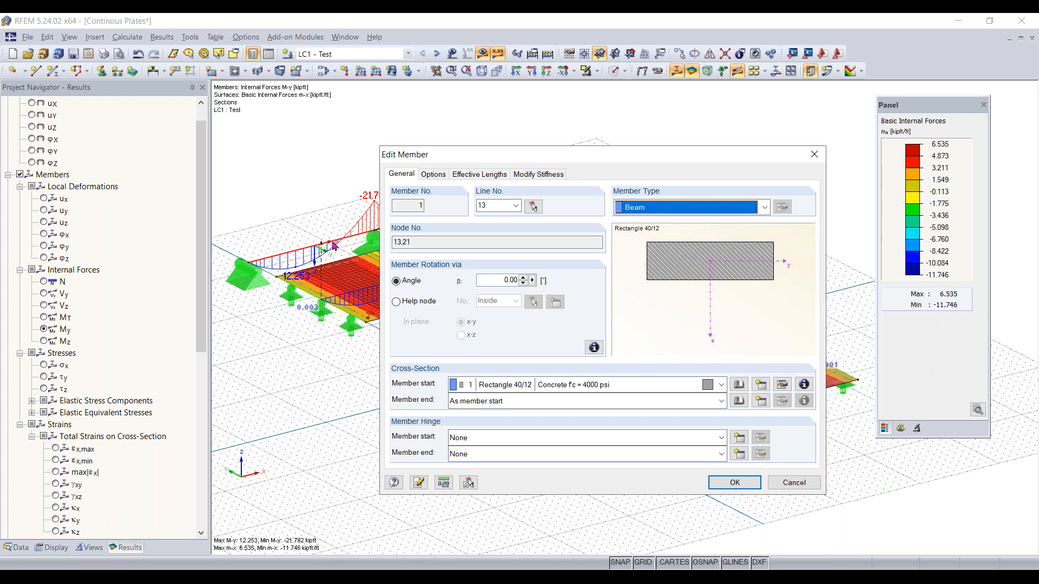
left_click(740, 209)
left_click(740, 209)
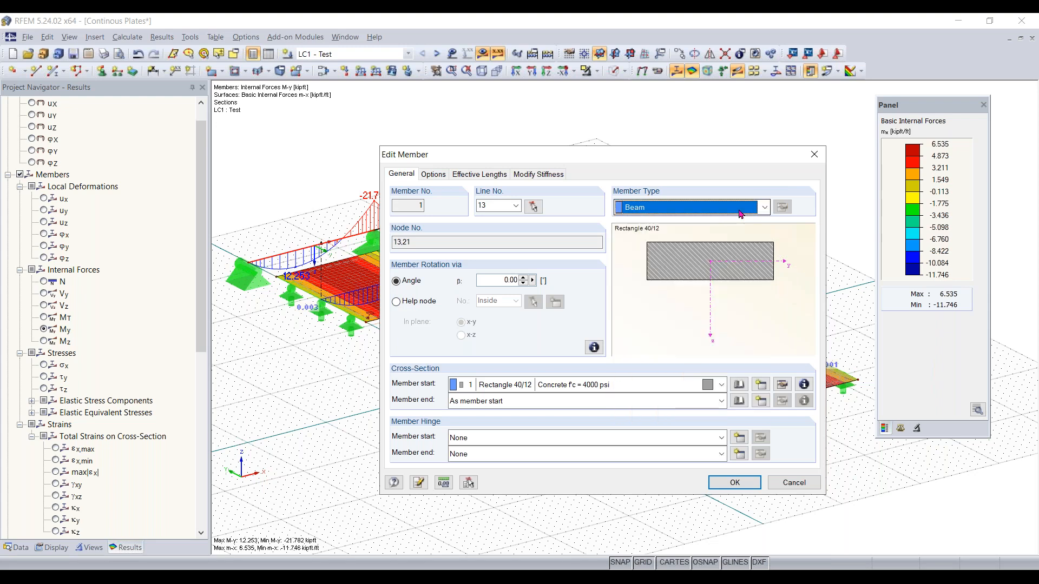
left_click(737, 210)
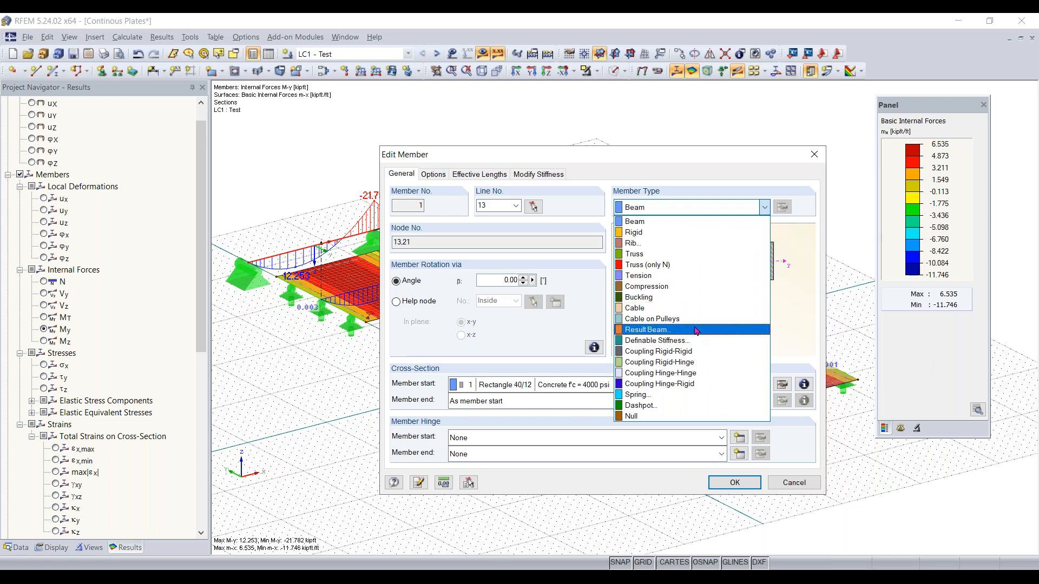
left_click(754, 201)
left_click(814, 155)
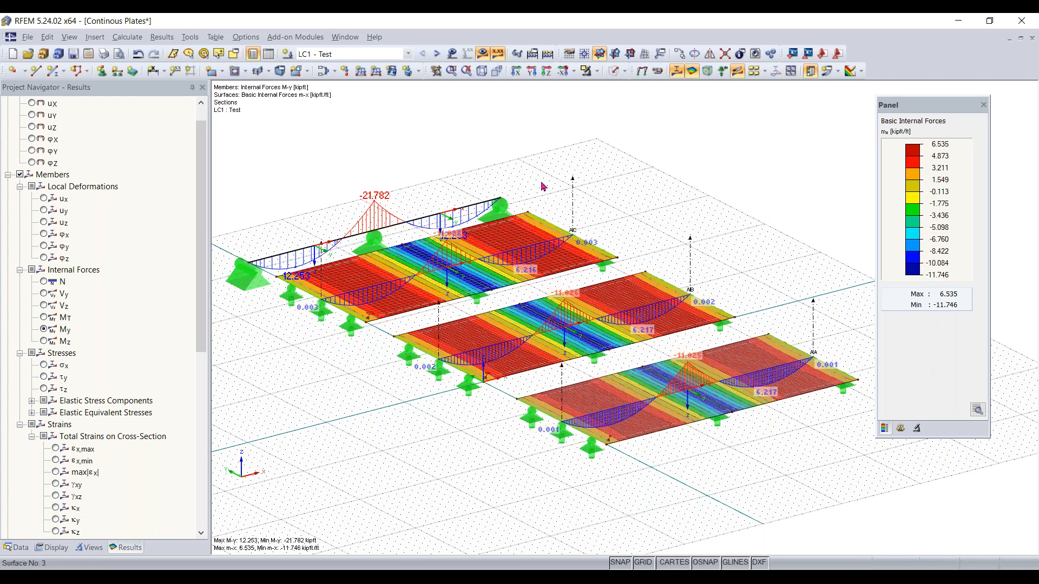
Open the global calculation parameters to review them, then close without changes
left_click(133, 42)
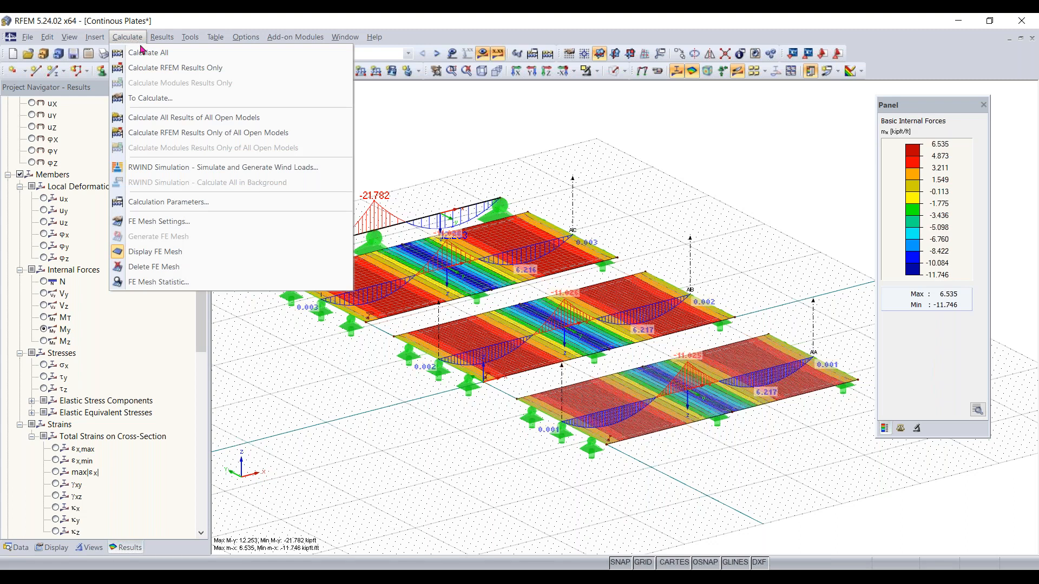
left_click(198, 206)
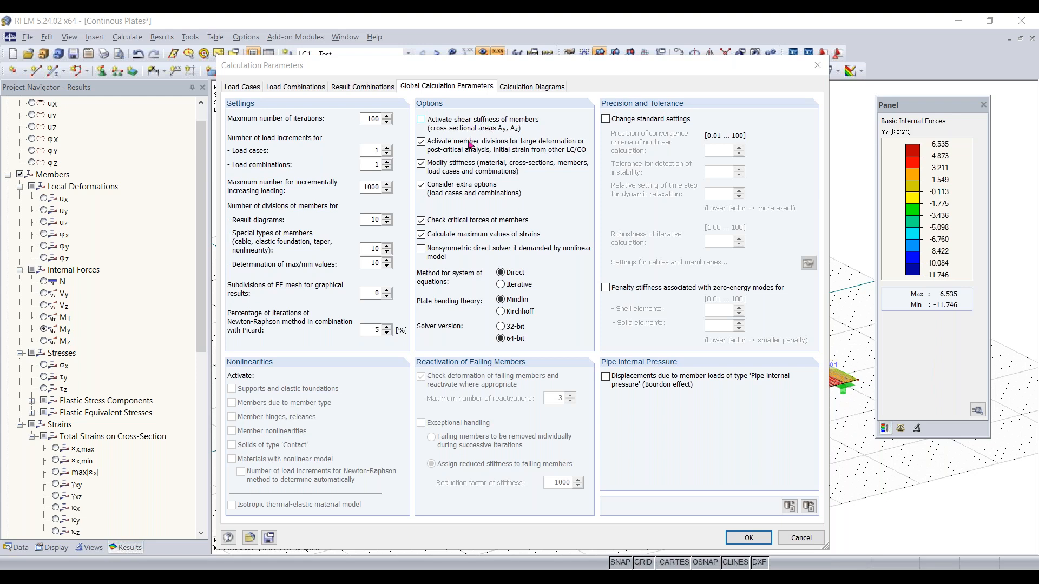
left_click(817, 64)
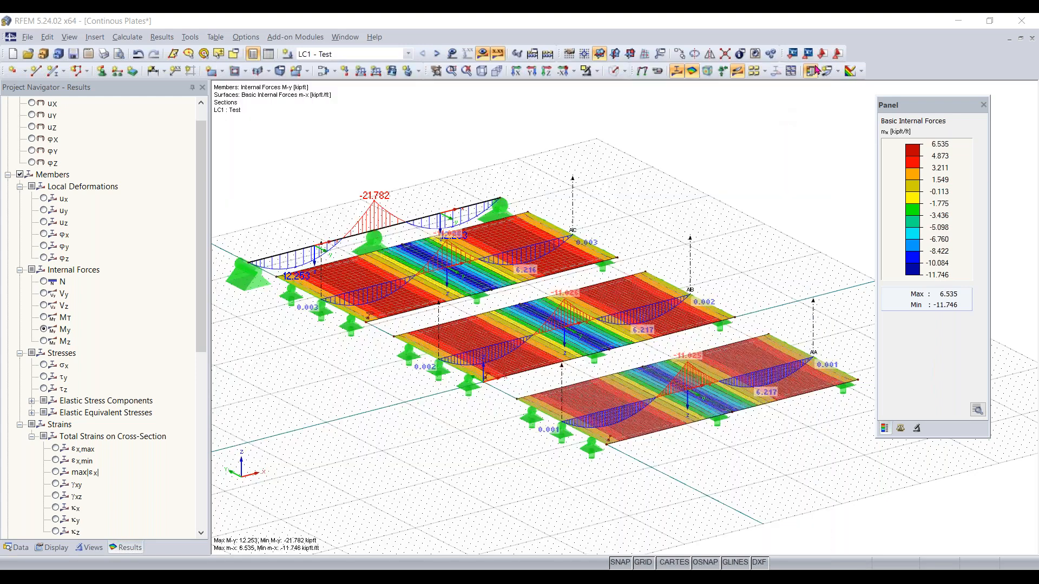
scroll(102, 281, "up", 1)
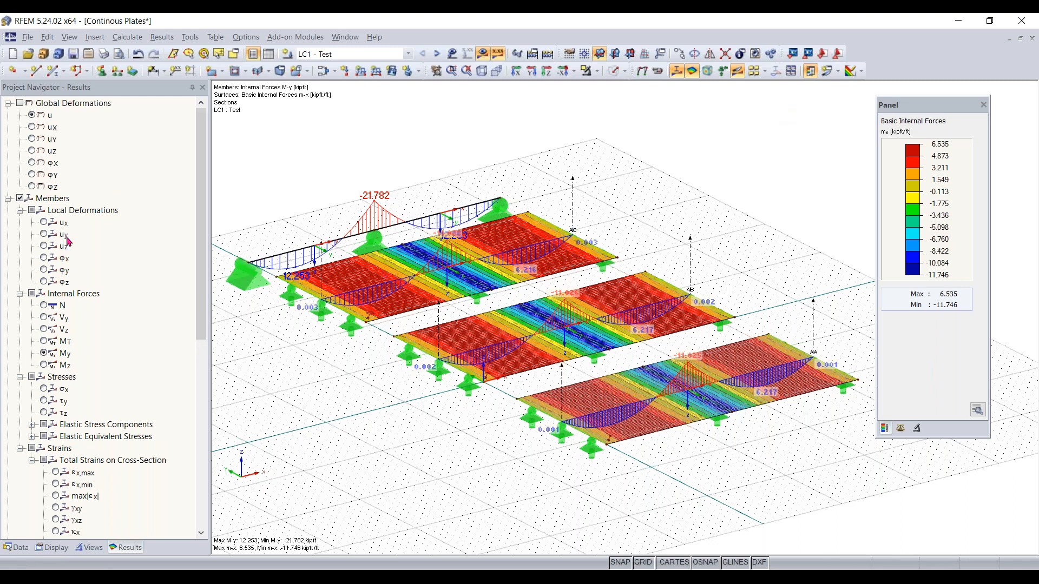
scroll(67, 244, "down", 3)
scroll(66, 245, "down", 7)
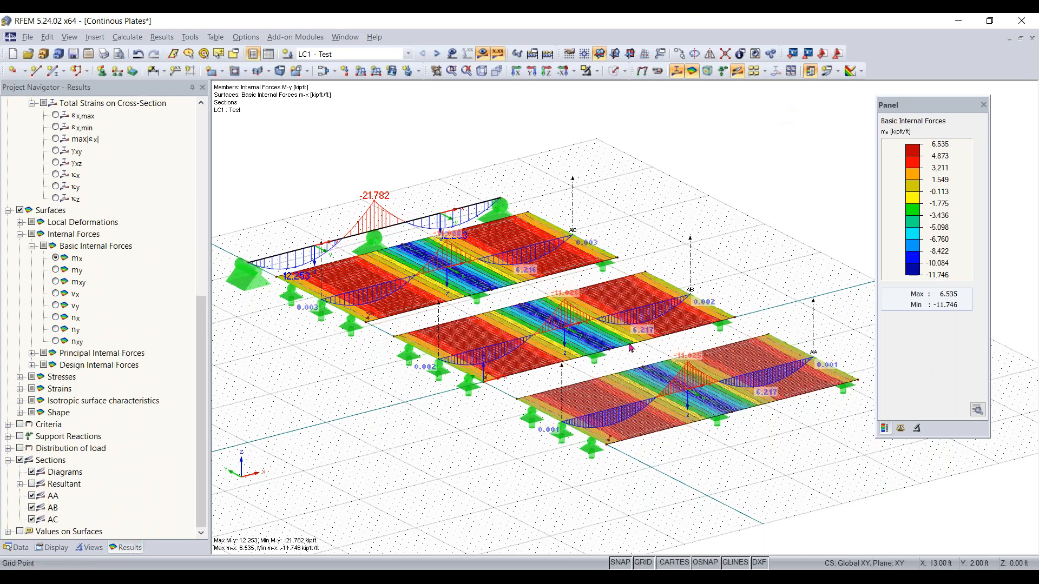
scroll(653, 338, "up", 1)
scroll(672, 350, "up", 1)
middle_click_drag(672, 350, 521, 274, "ctrl")
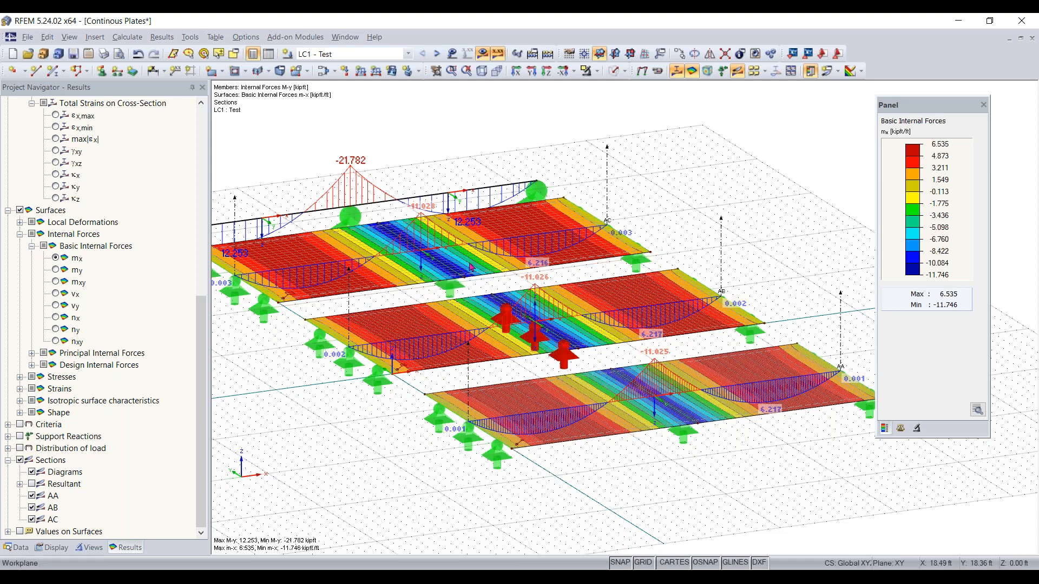
Switch the plate bending theory to Kirchhoff in the global calculation parameters and accept deleting the existing results
left_click(135, 43)
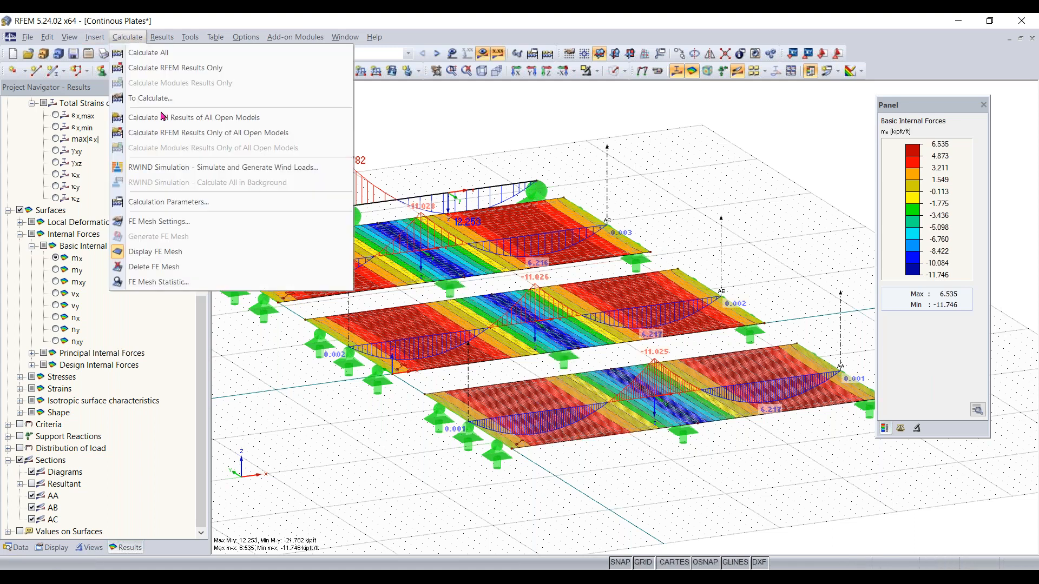
left_click(179, 205)
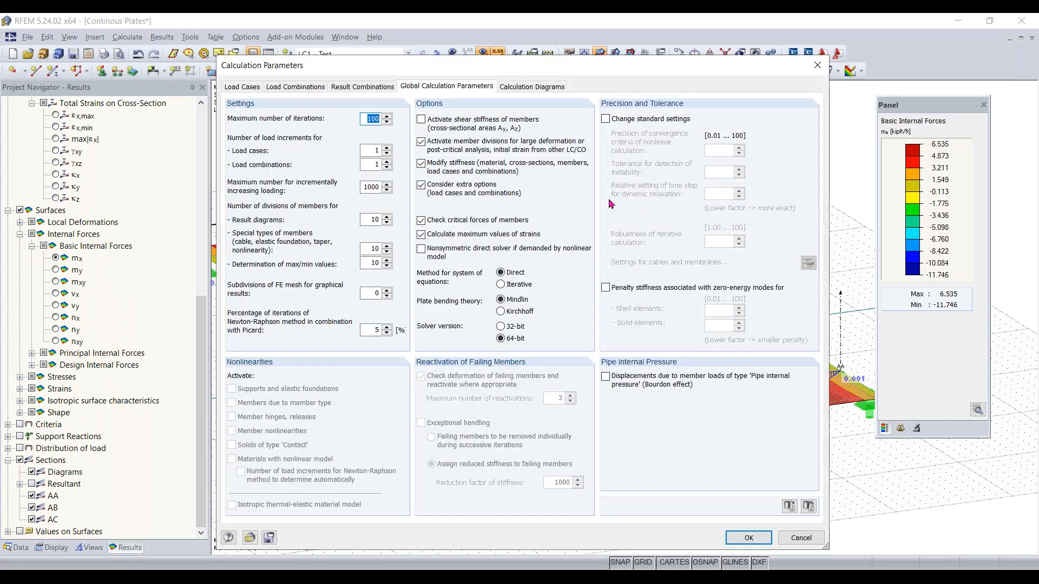
left_click(501, 312)
left_click(755, 537)
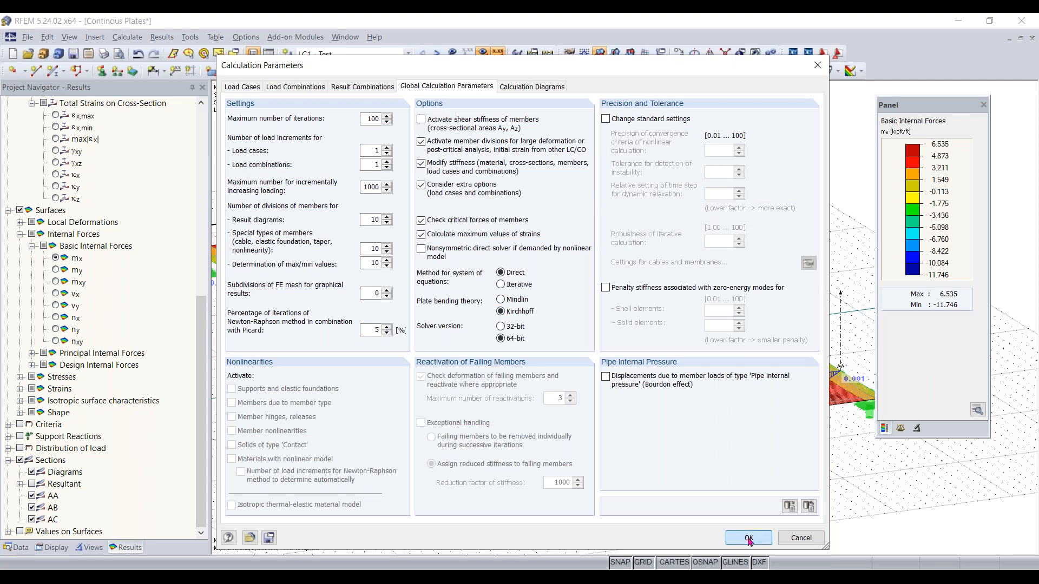
left_click(503, 338)
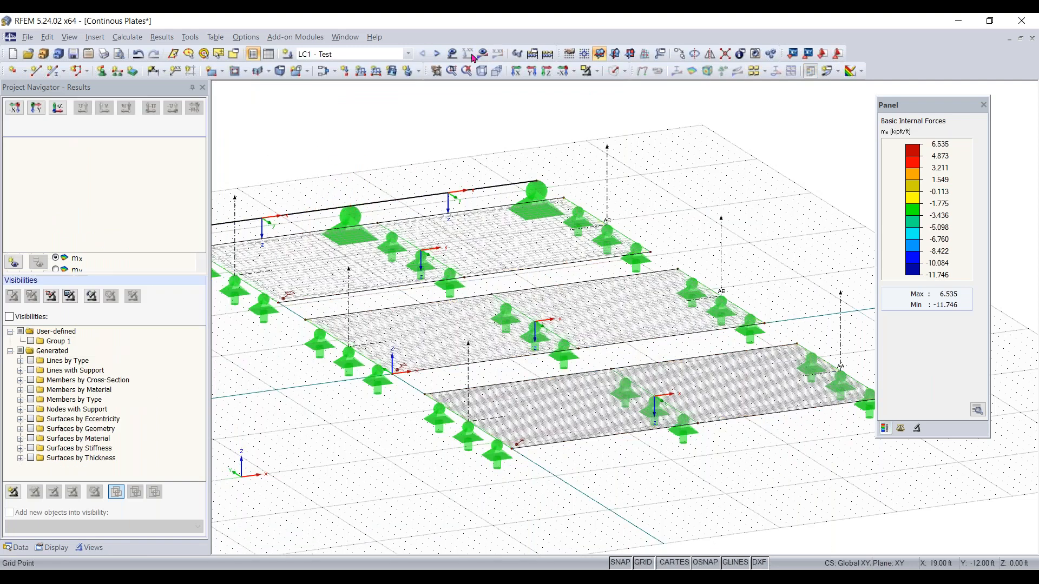
Calculate all results and review the mx surface moment distribution on the three plates
left_click(483, 54)
left_click(497, 319)
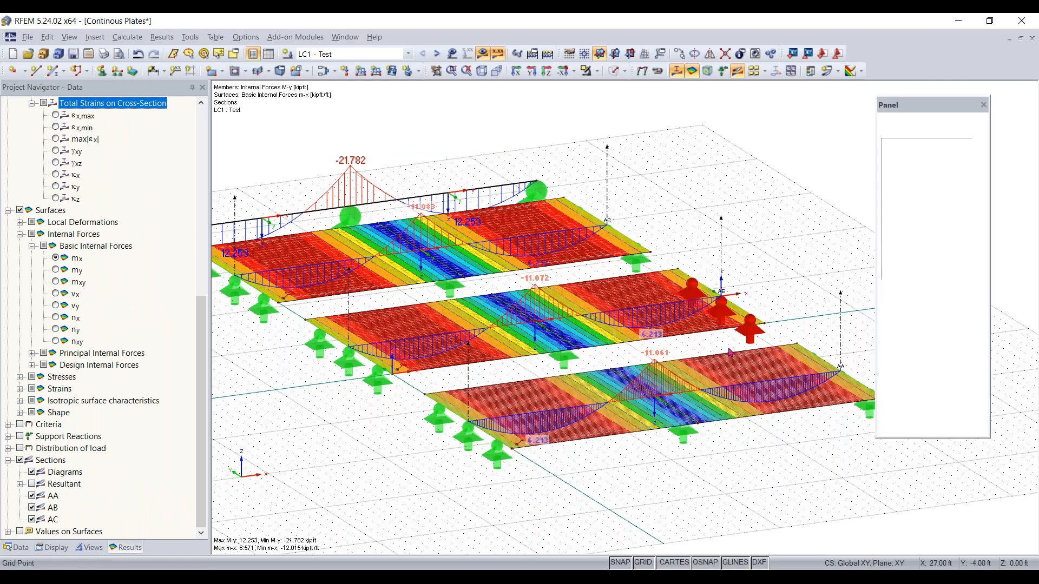
right_click_drag(677, 350, 649, 353)
left_click(427, 212)
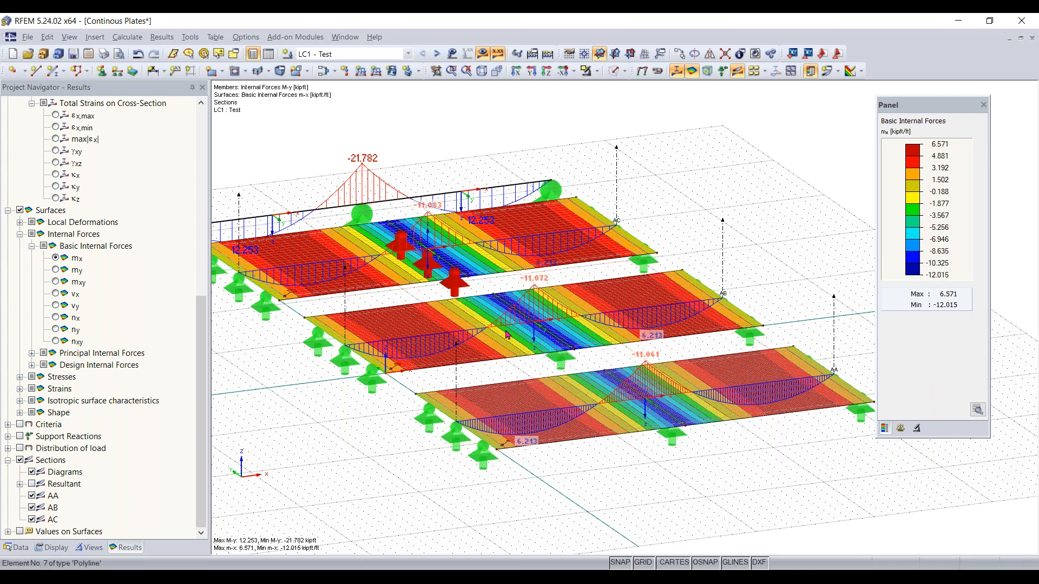
middle_click_drag(644, 479, 699, 496, "ctrl")
scroll(699, 496, "down", 1)
scroll(610, 424, "up", 4)
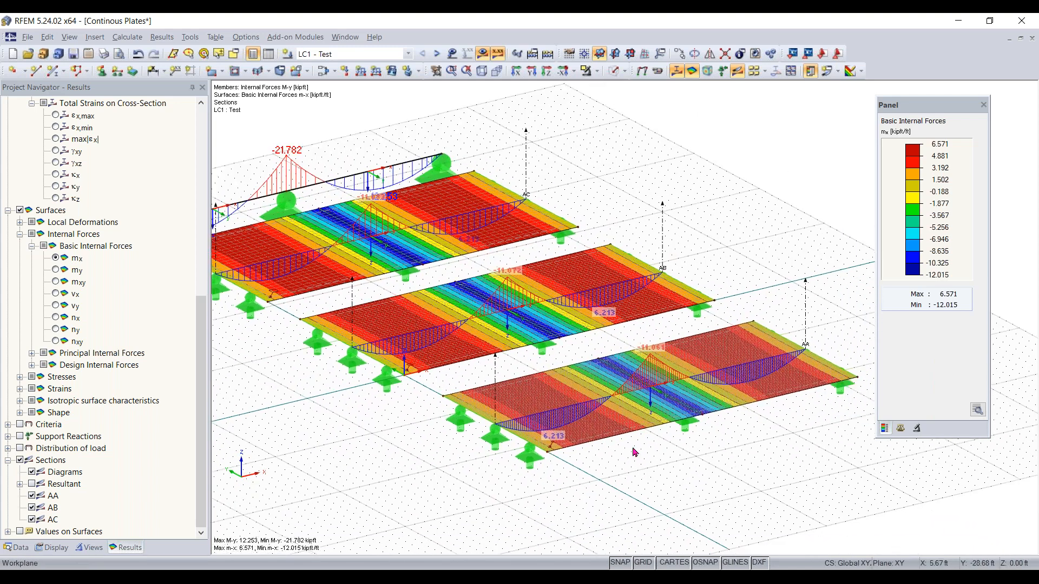
Set surface 1's constant thickness to 20 in and accept deleting the results
double_click(598, 431)
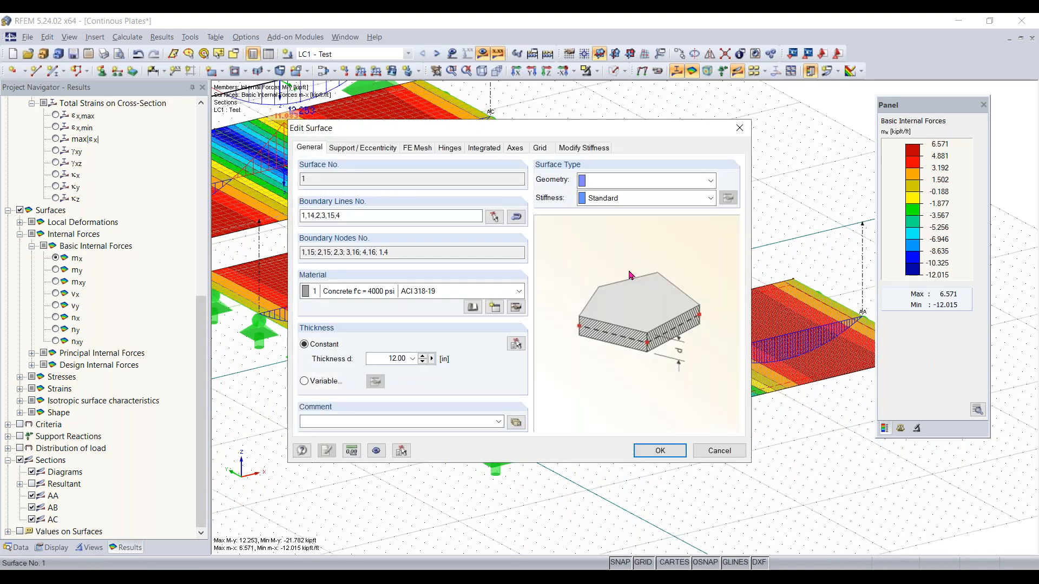
left_click_drag(446, 370, 482, 377)
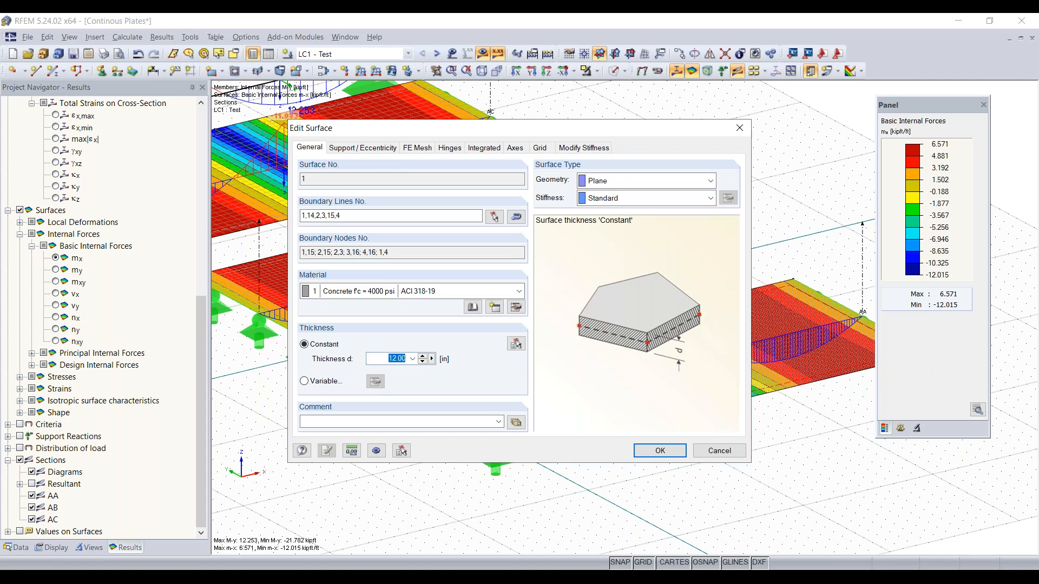
type("20")
left_click(682, 458)
left_click(495, 322)
Recalculate all results and inspect the moment values on the thicker plate
left_click(483, 54)
left_click(488, 318)
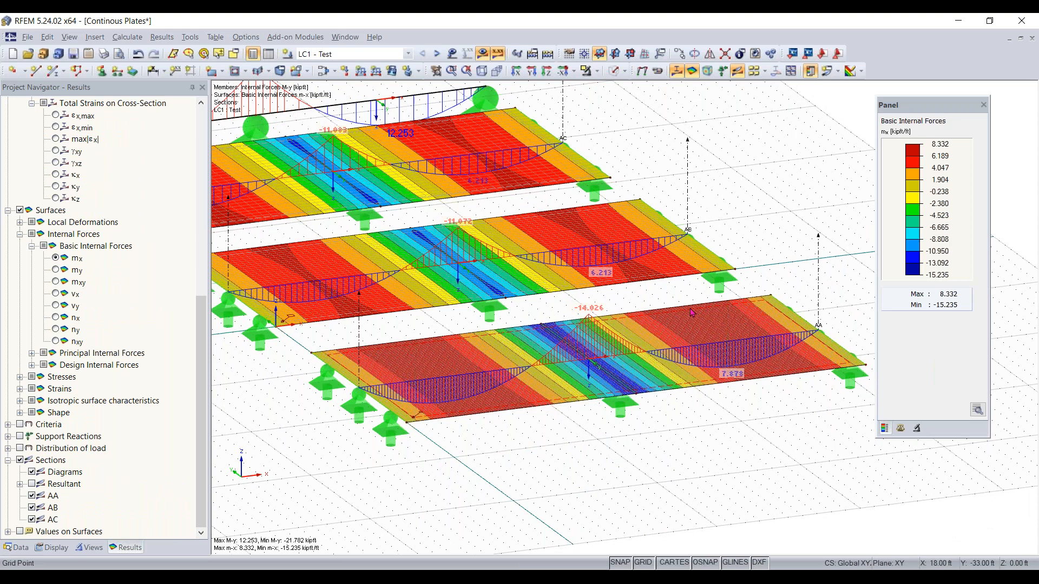
right_click(790, 434)
left_click(595, 322)
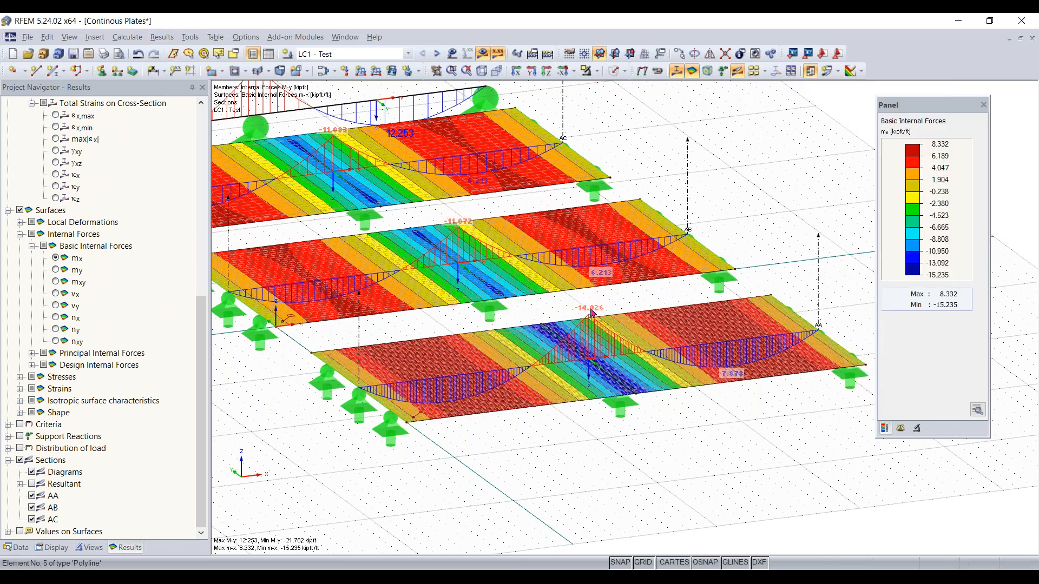
Set the plate bending theory back to Mindlin in the global calculation parameters and accept deleting results
left_click(127, 37)
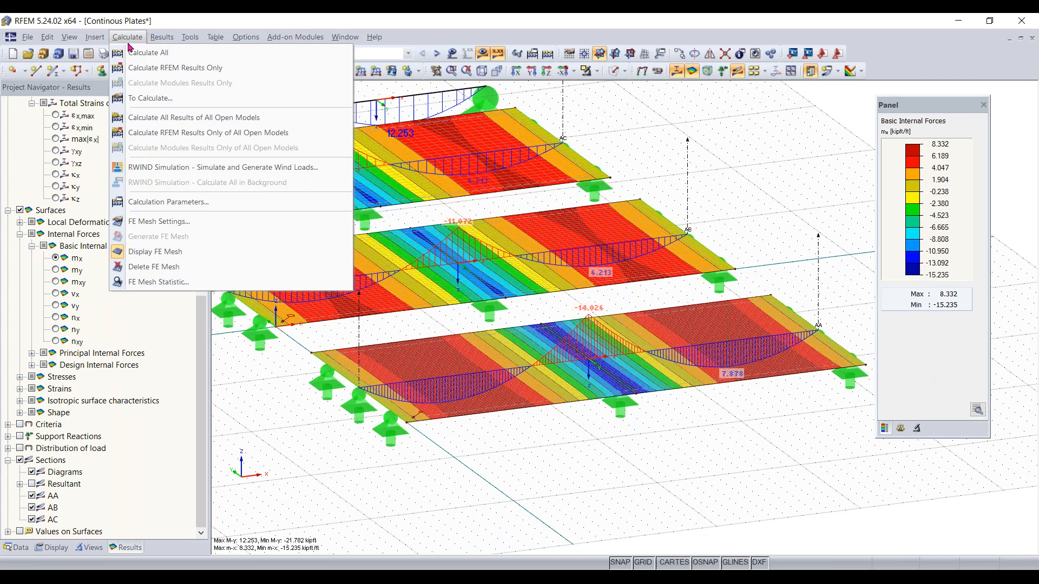
left_click(168, 203)
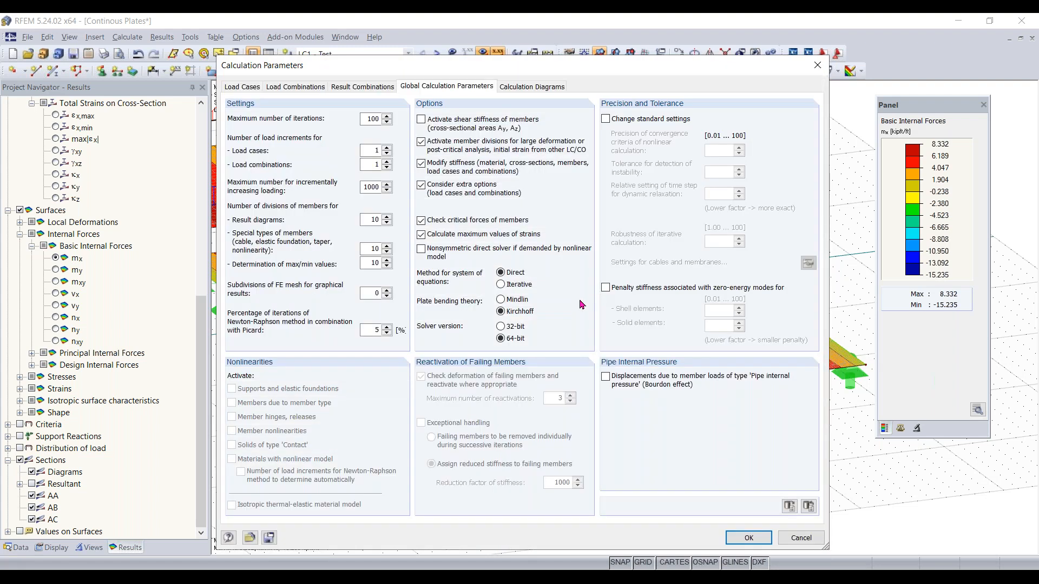
left_click(502, 301)
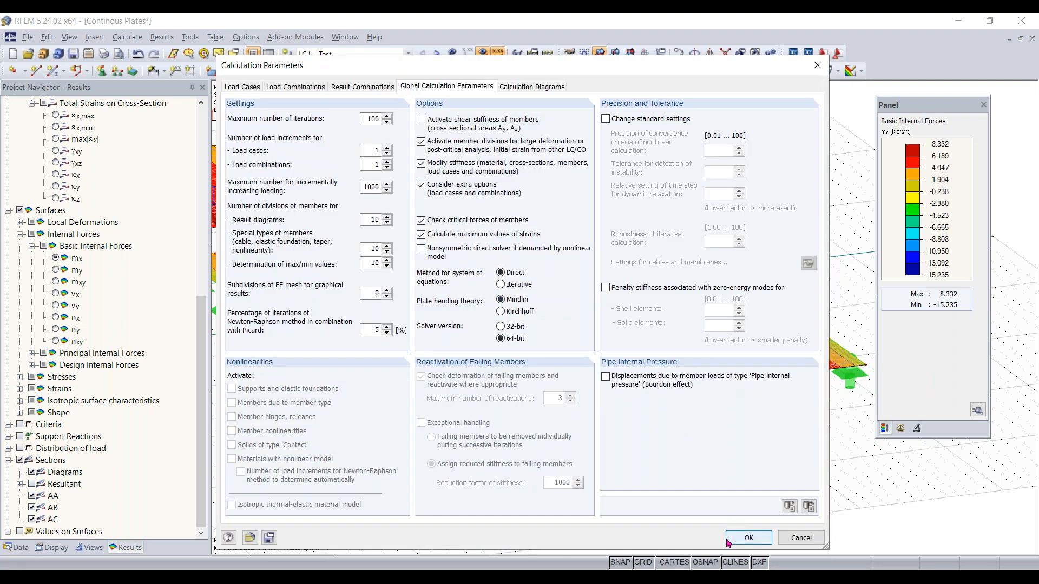
left_click(749, 538)
left_click(495, 335)
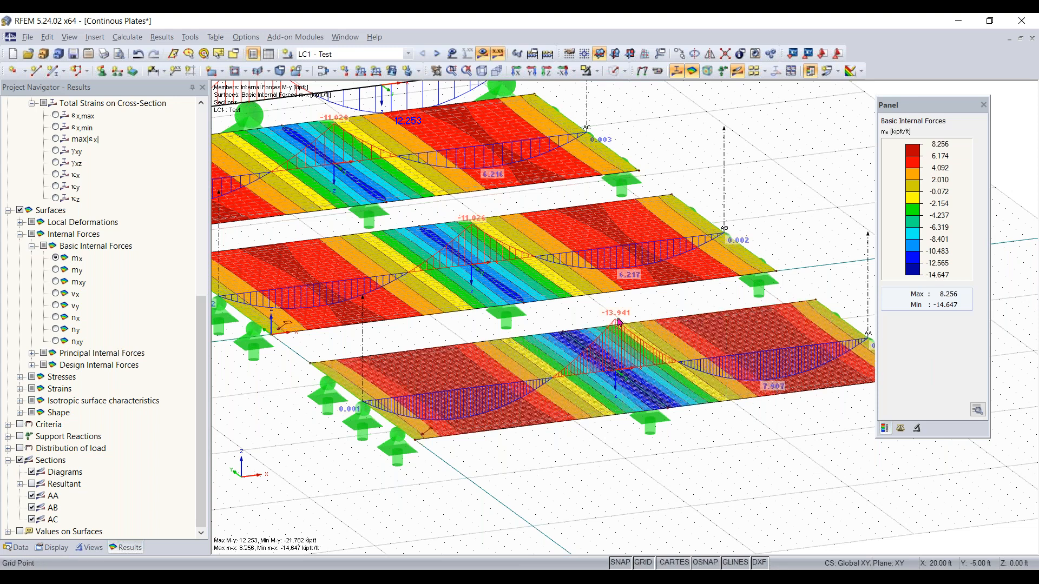
Restore surface 1's constant thickness to 12 in, accepting deletion of results
middle_click_drag(730, 456, 652, 360, "ctrl")
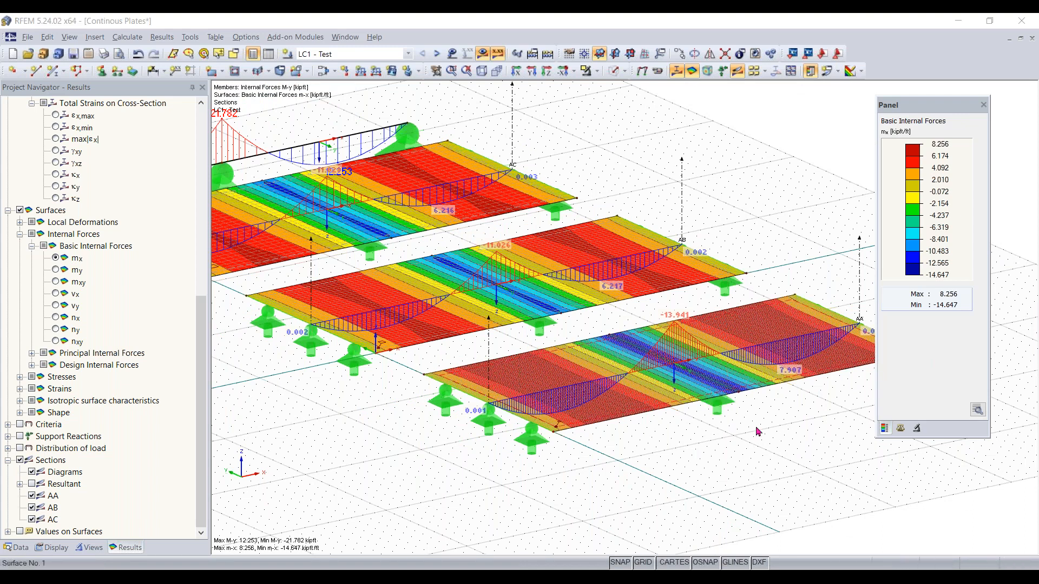
double_click(588, 426)
double_click(386, 356)
type("12")
key("Tab")
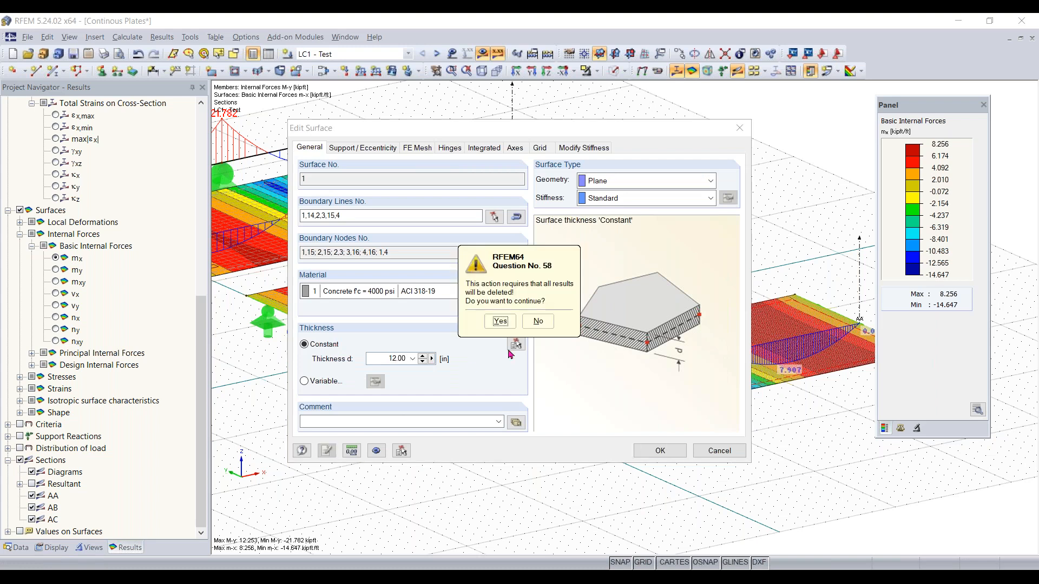
left_click(500, 321)
left_click(660, 451)
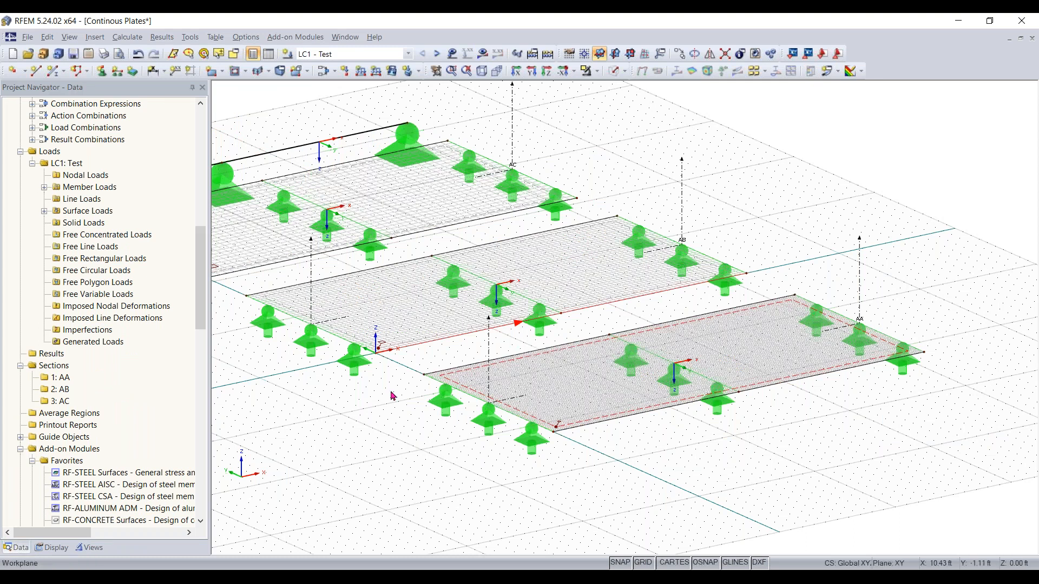
Switch to the PowerPoint slide show and advance to the shear stiffness question with its answer options
mouse_move(452, 577)
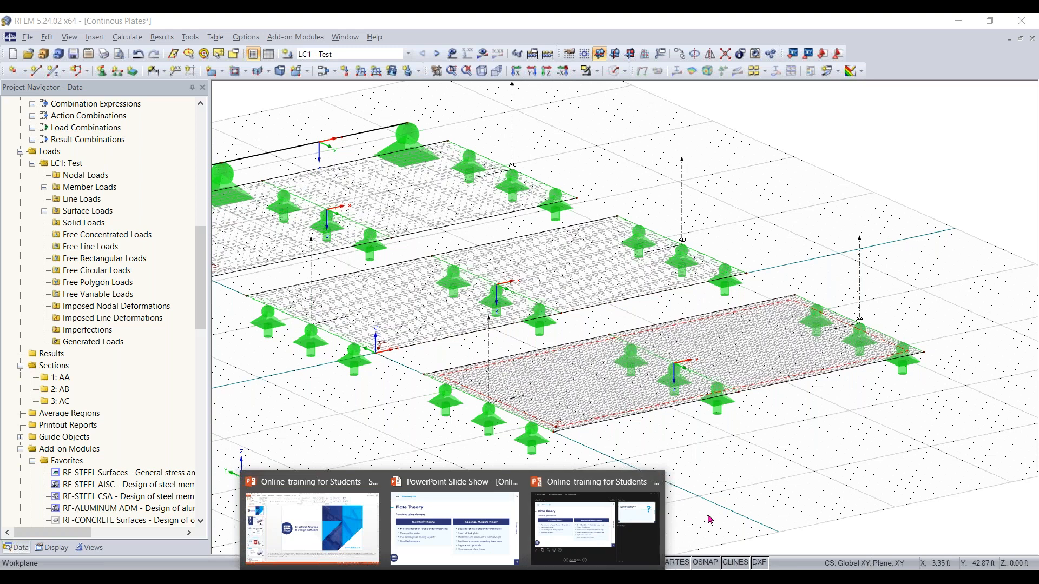
left_click(1027, 57)
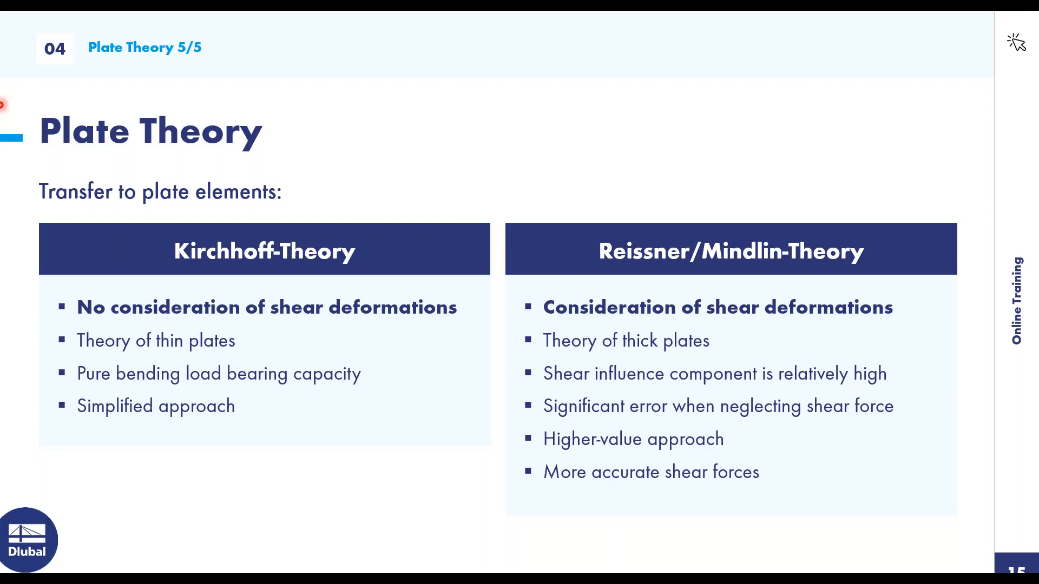
key("Right")
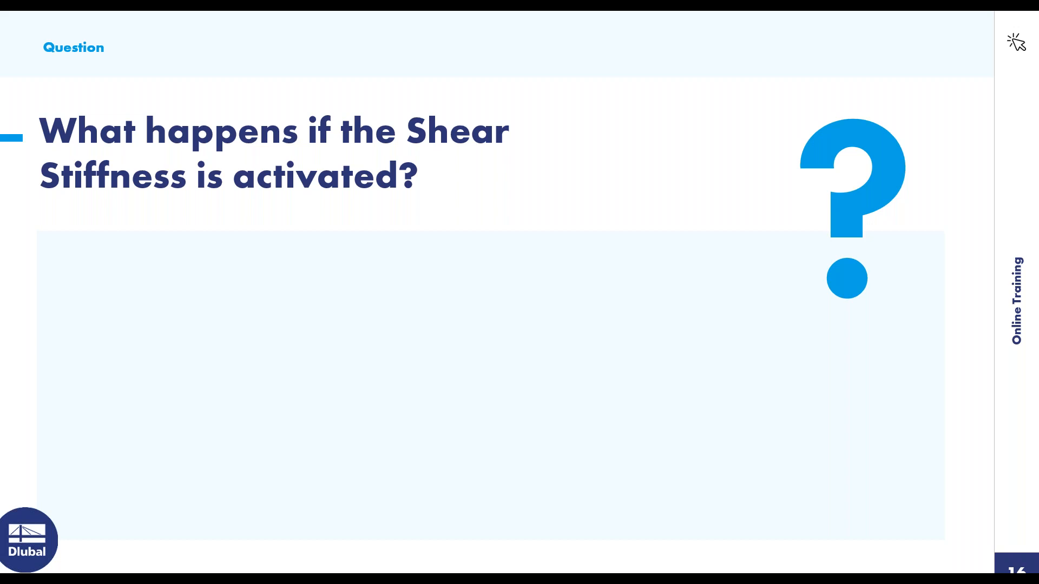
key("Right")
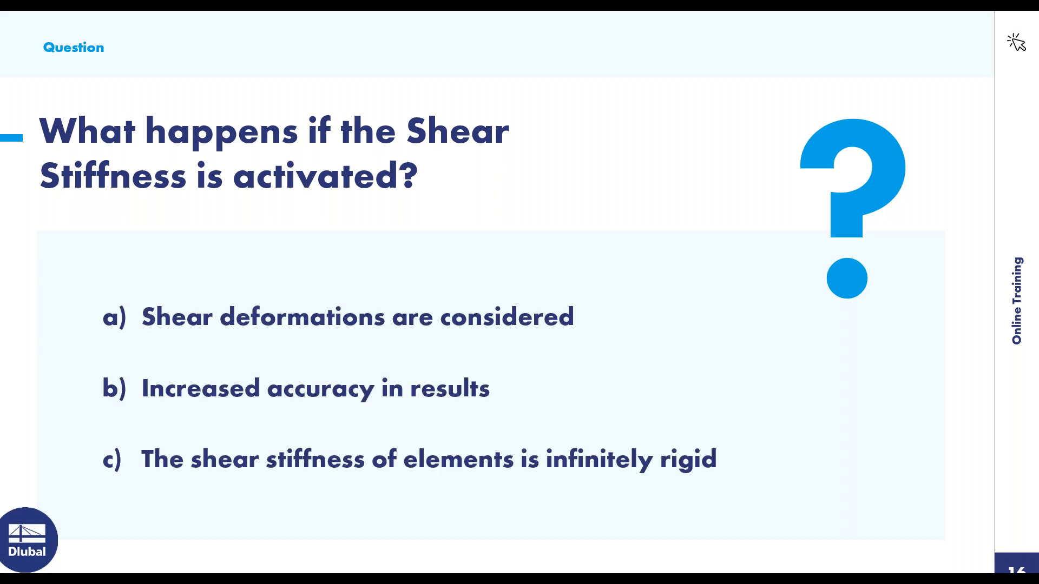
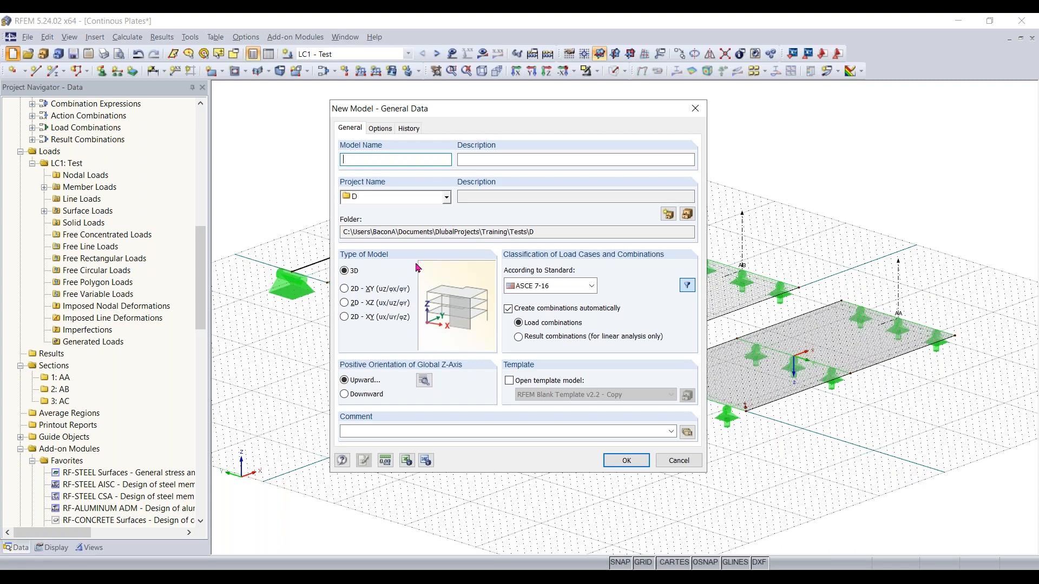
Create a new 3D model named Euler Case 1 with description Stability example, without automatic load combinations
type("Euler Case 1")
left_click(522, 159)
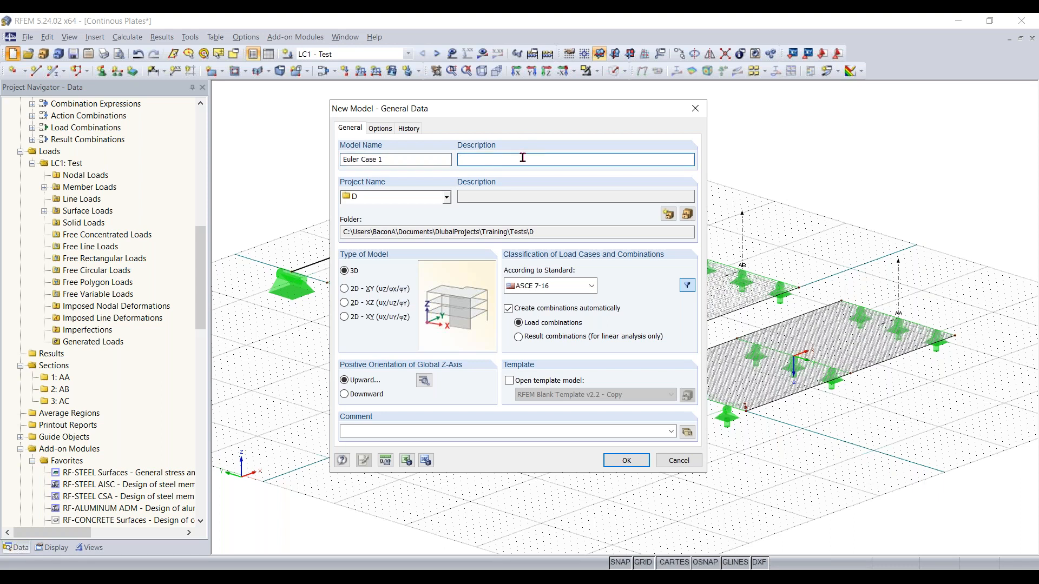
type("Stability example")
left_click(586, 314)
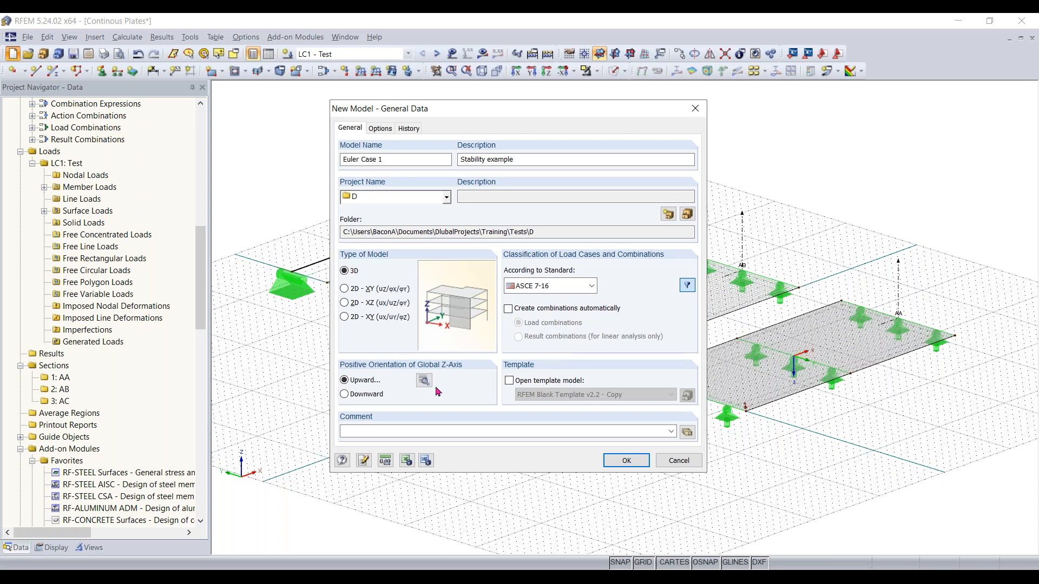
left_click(627, 461)
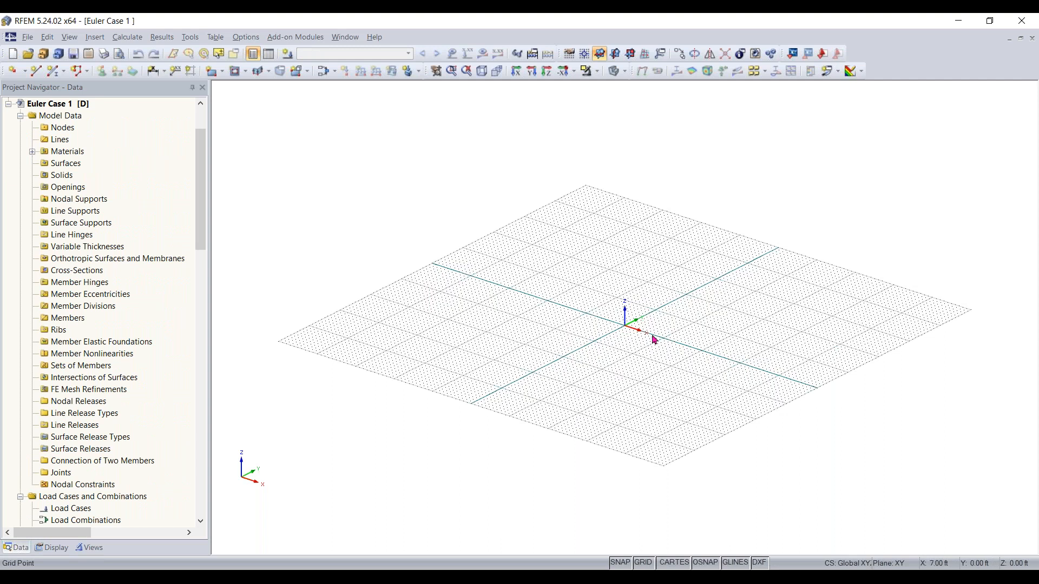
Start a new single member and filter the rolled I-section library to AISC 15 wide I-sections with parallel flanges
scroll(638, 333, "up", 1)
middle_click_drag(629, 340, 597, 364)
middle_click_drag(598, 365, 651, 348, "ctrl")
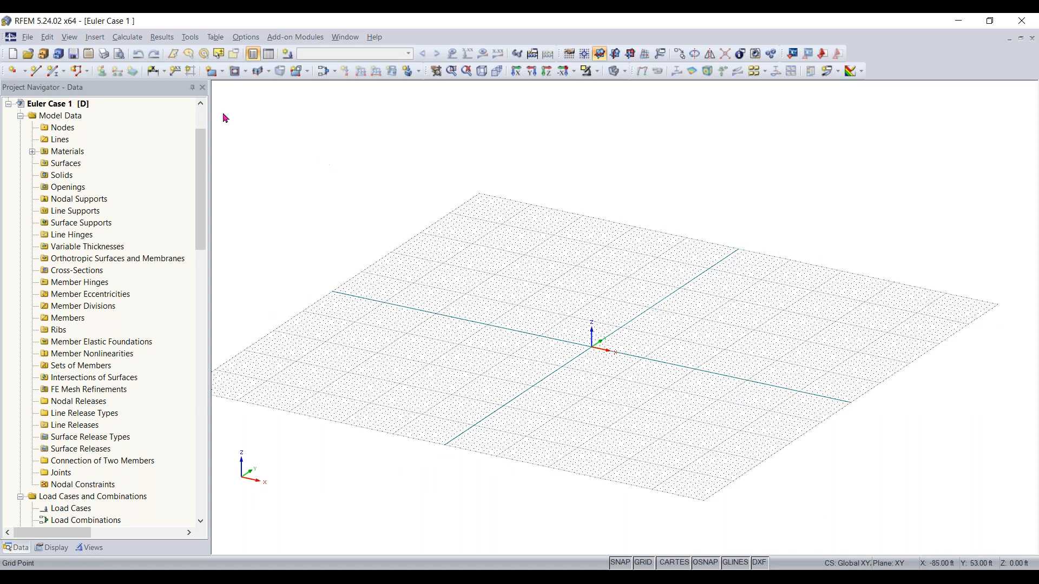
left_click(52, 73)
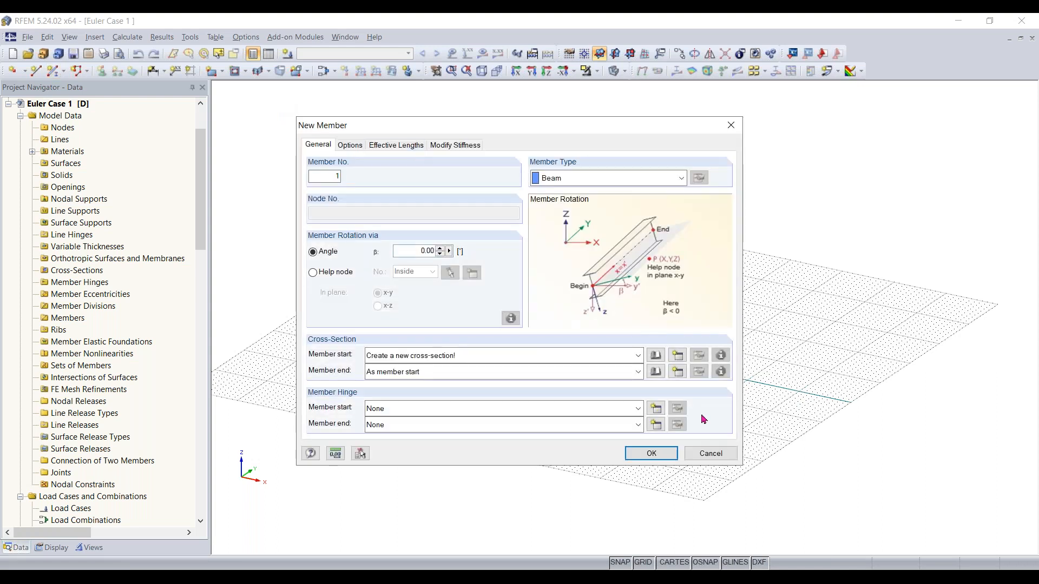
left_click(655, 357)
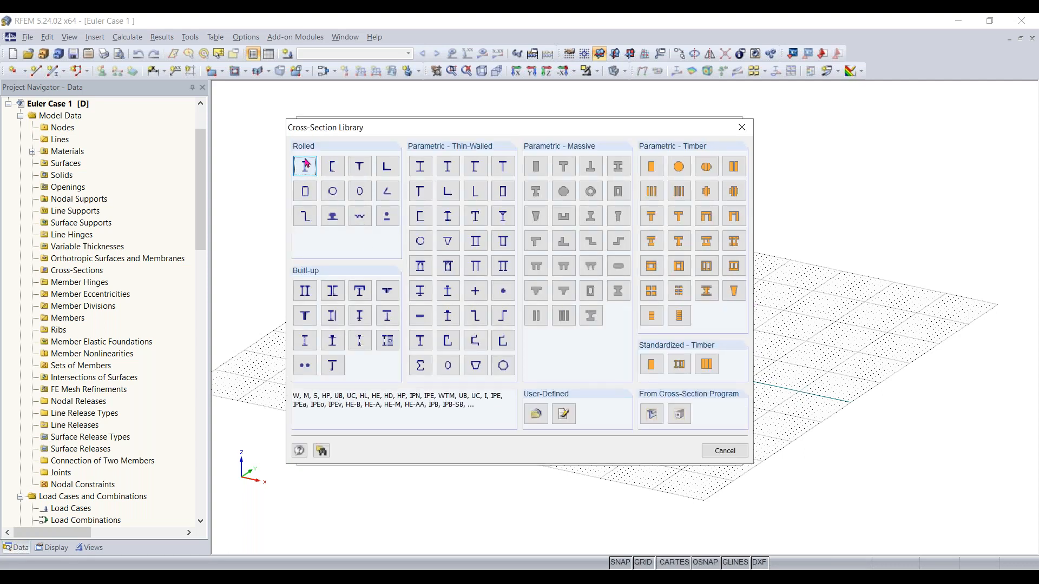
left_click(306, 167)
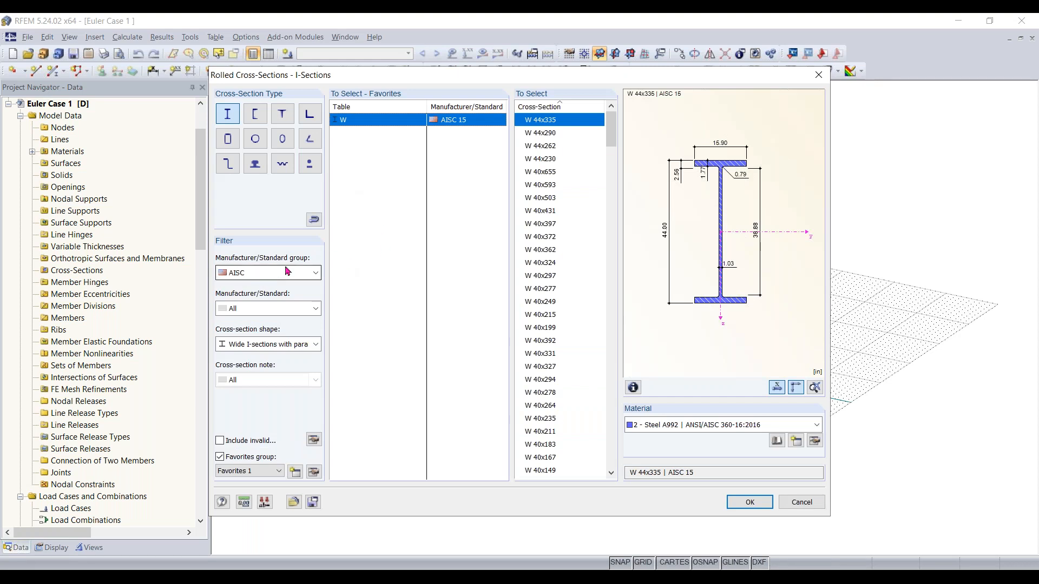
left_click(272, 309)
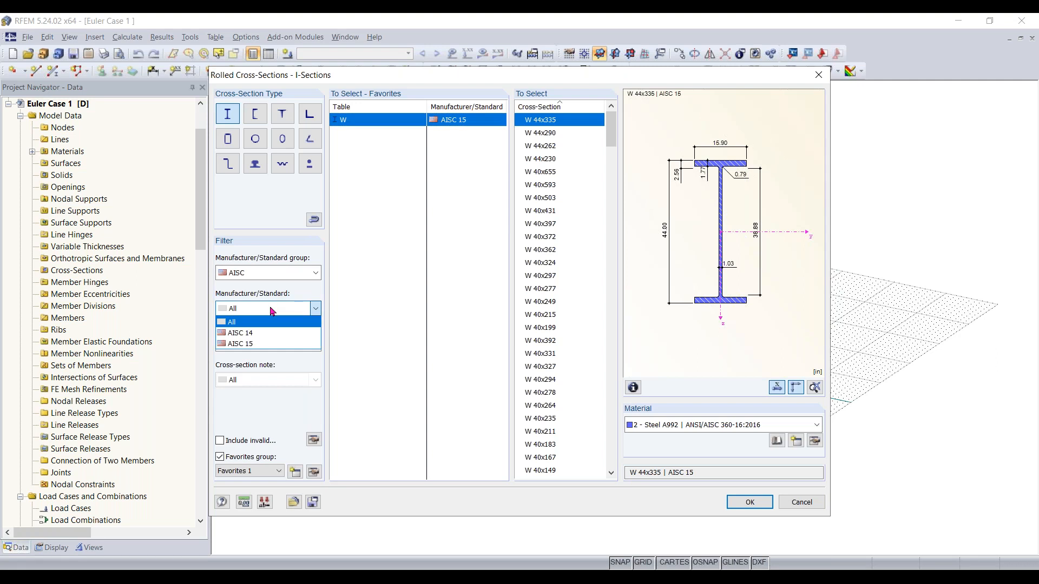
left_click(264, 344)
left_click(264, 345)
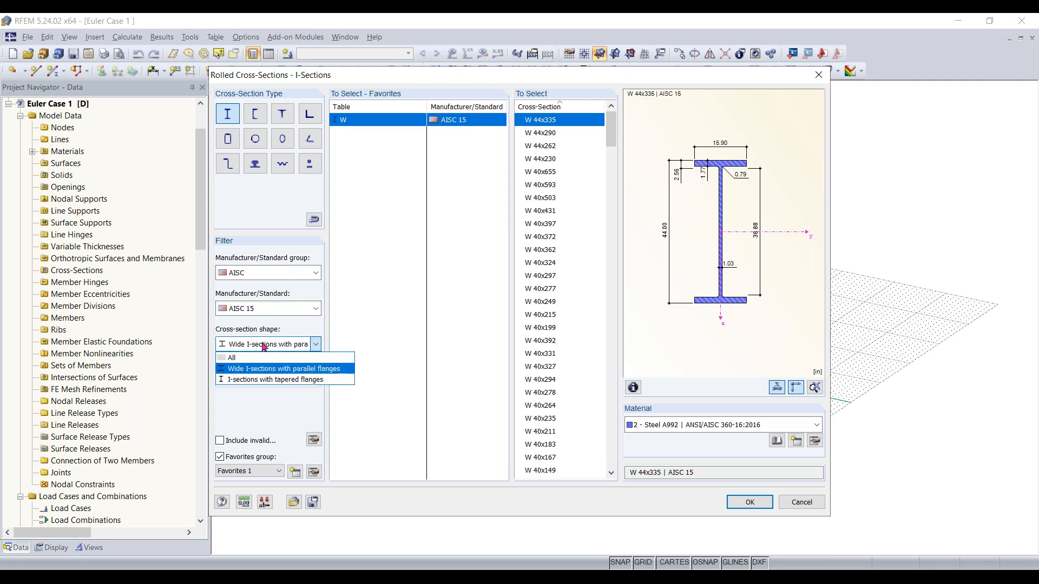
left_click(274, 372)
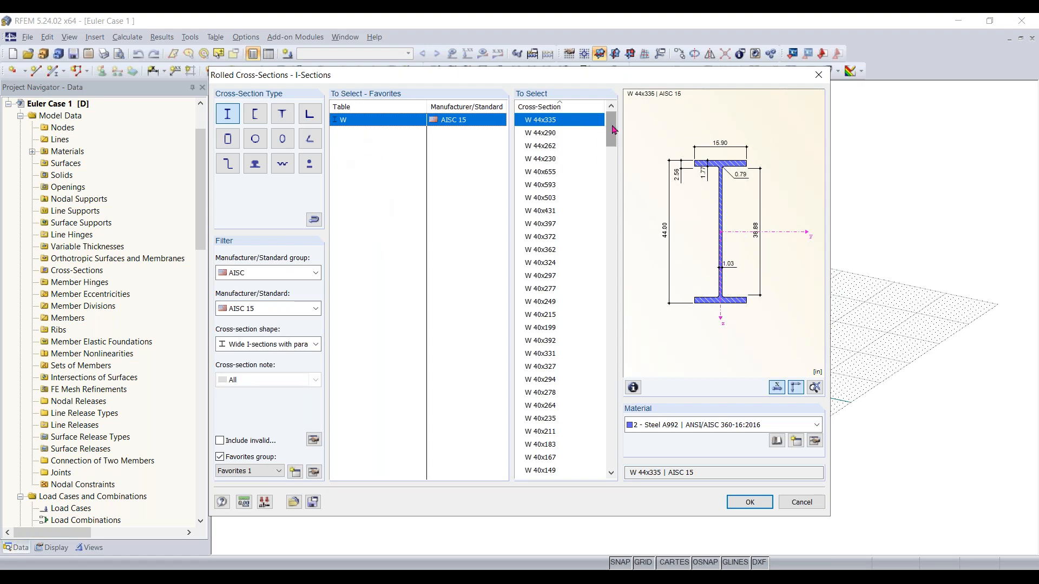
Select W 12x35 in Steel A992 as the member's cross-section and accept the member settings
left_click_drag(612, 131, 618, 407)
left_click(554, 315)
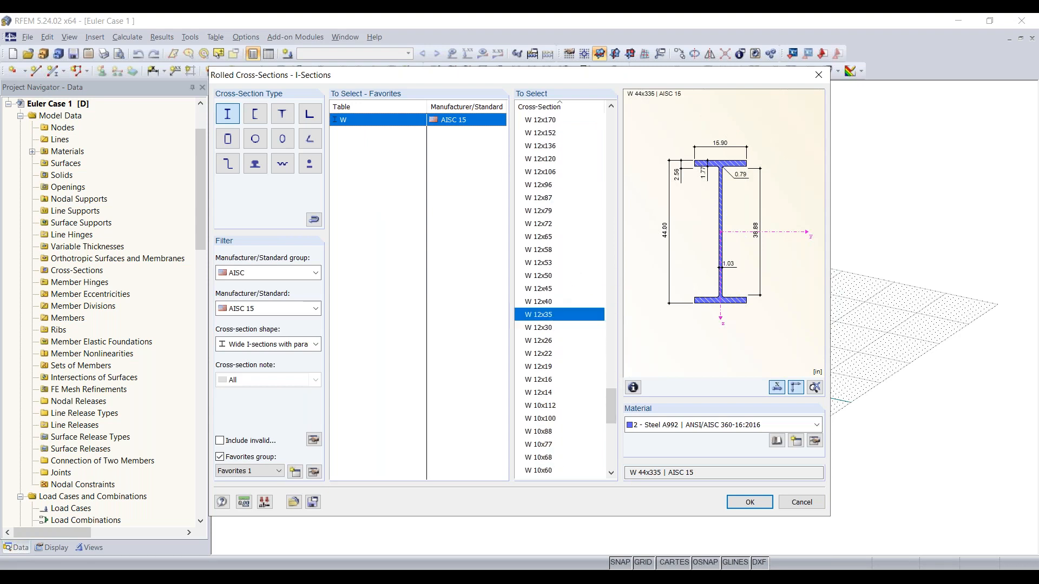
left_click(737, 425)
left_click(737, 430)
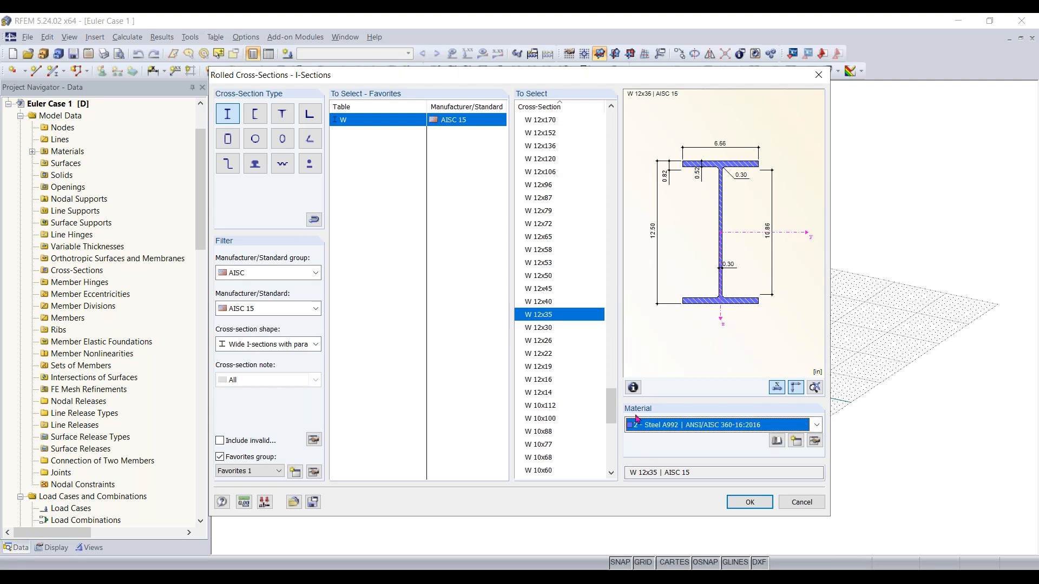
left_click(752, 507)
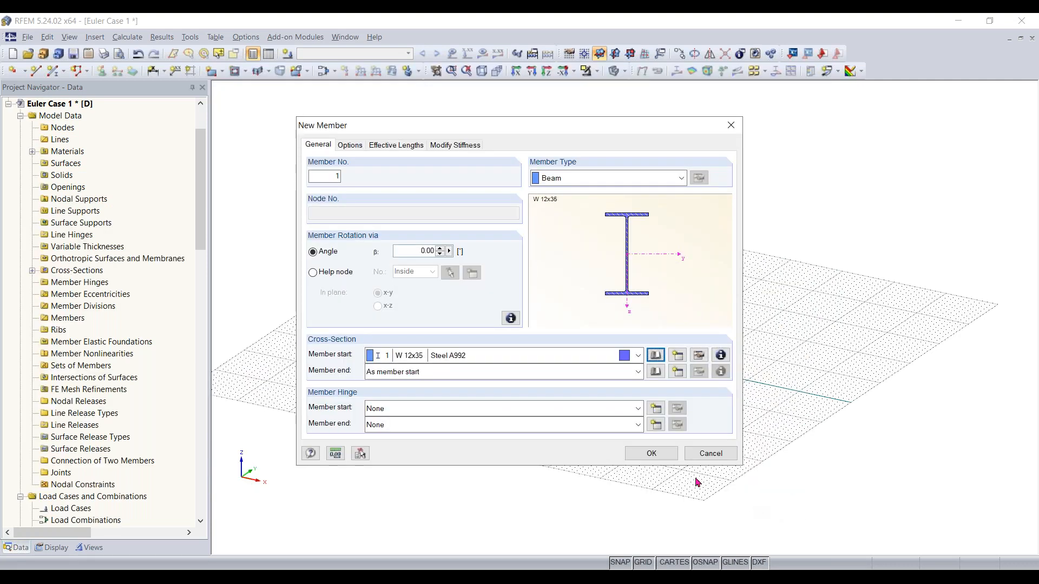
left_click(666, 457)
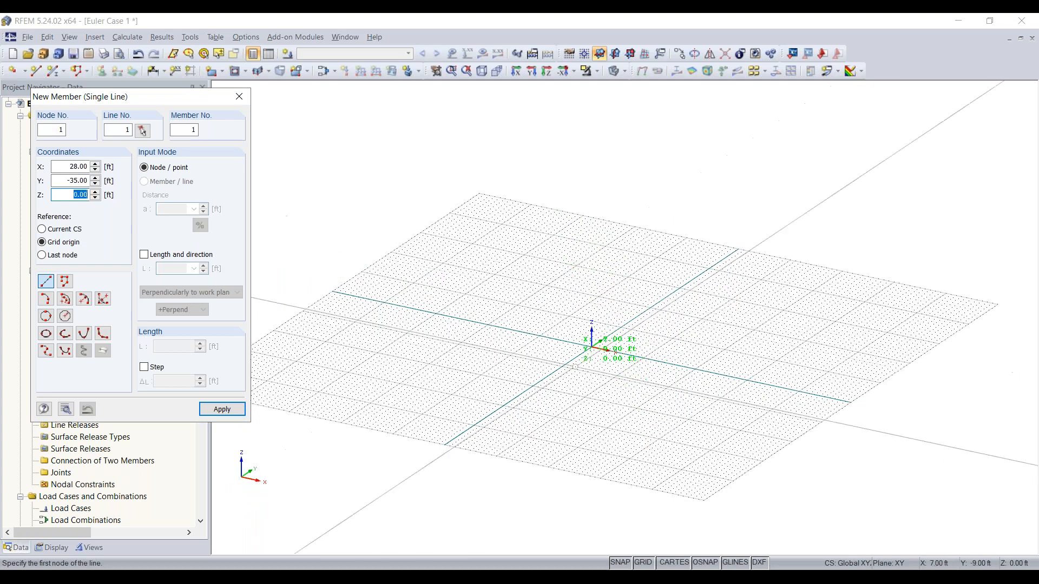
Draw a 30 ft member perpendicular to the work plane starting at the grid origin
left_click(155, 259)
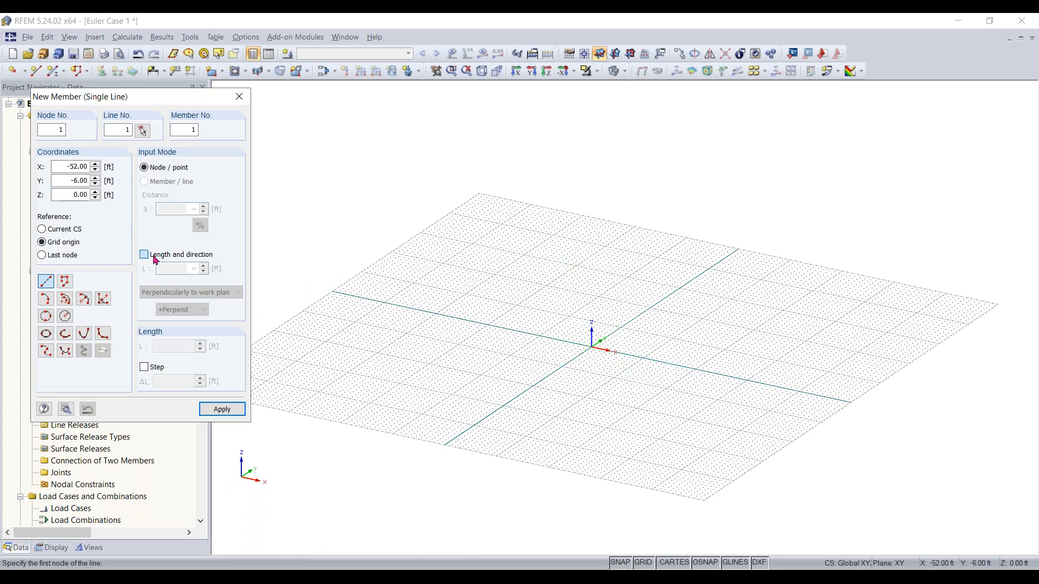
double_click(169, 269)
key("Return")
double_click(178, 269)
type("30.00")
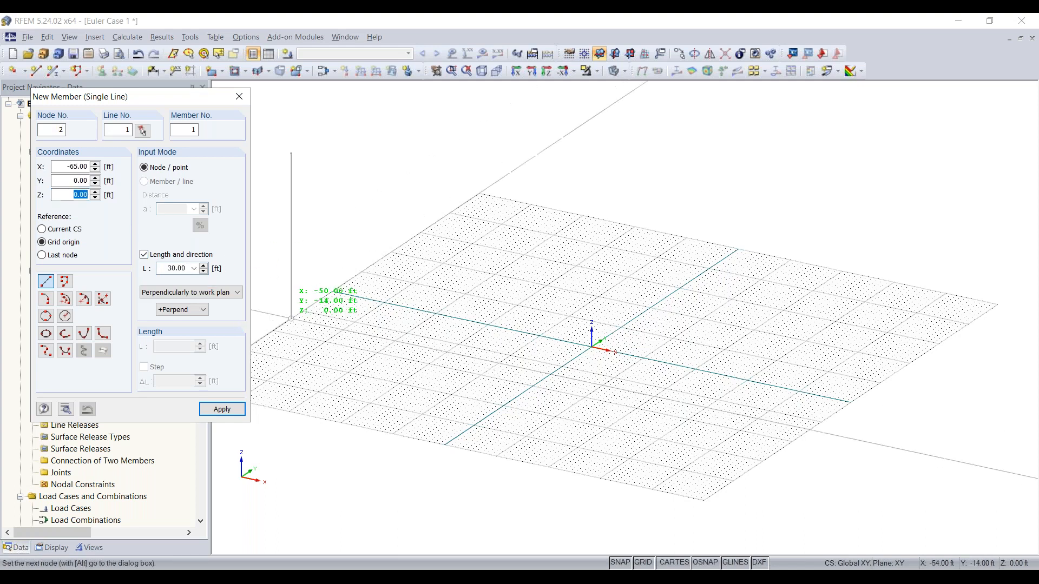
left_click(200, 294)
left_click(200, 303)
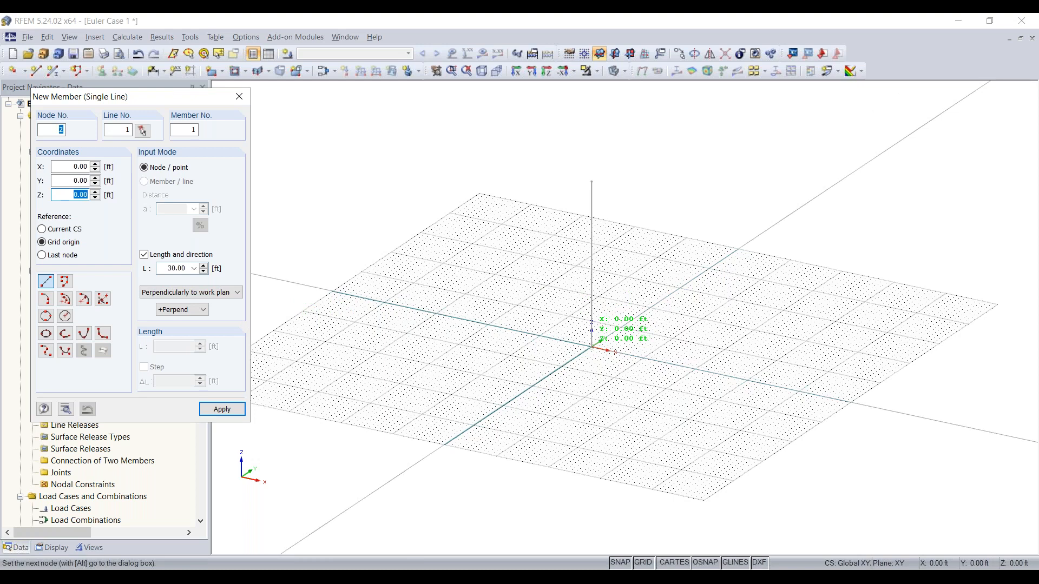
left_click(592, 347)
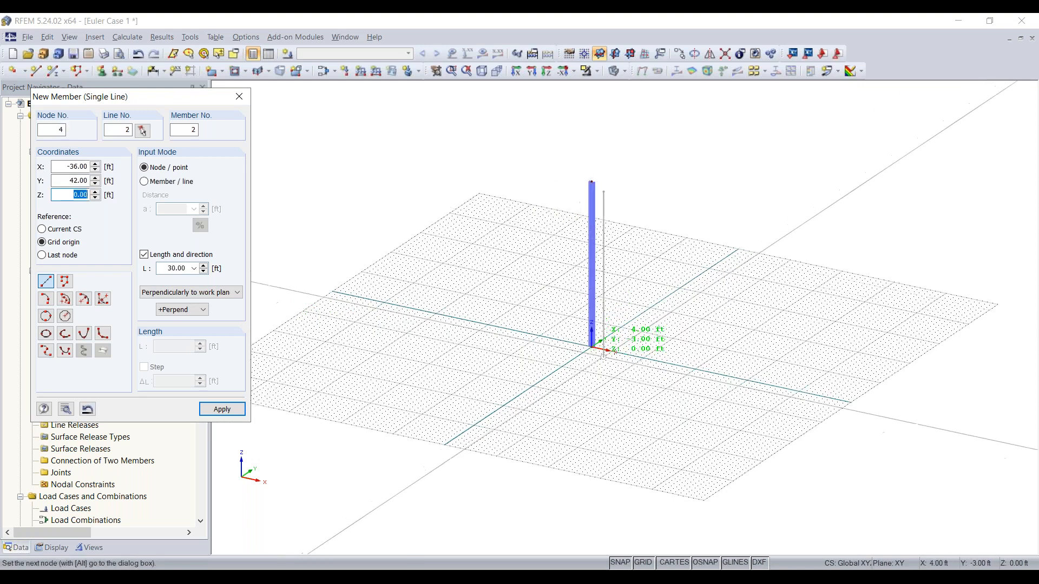
key("Escape")
Cycle the work plane through YZ and XZ before setting it back to XY
middle_click_drag(647, 387, 601, 357, "ctrl")
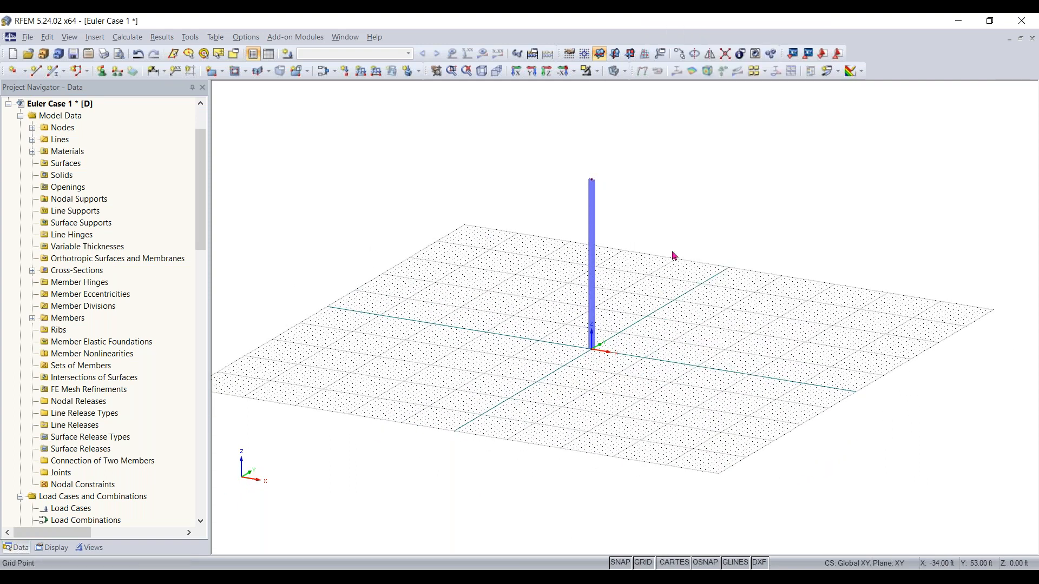
right_click(684, 270)
left_click(713, 278)
left_click(617, 58)
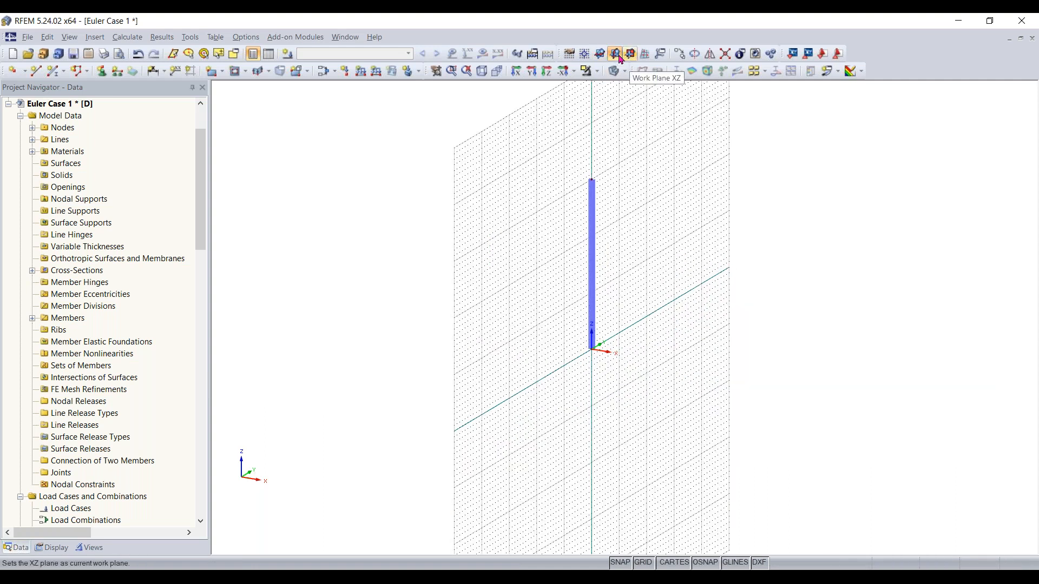
left_click(602, 56)
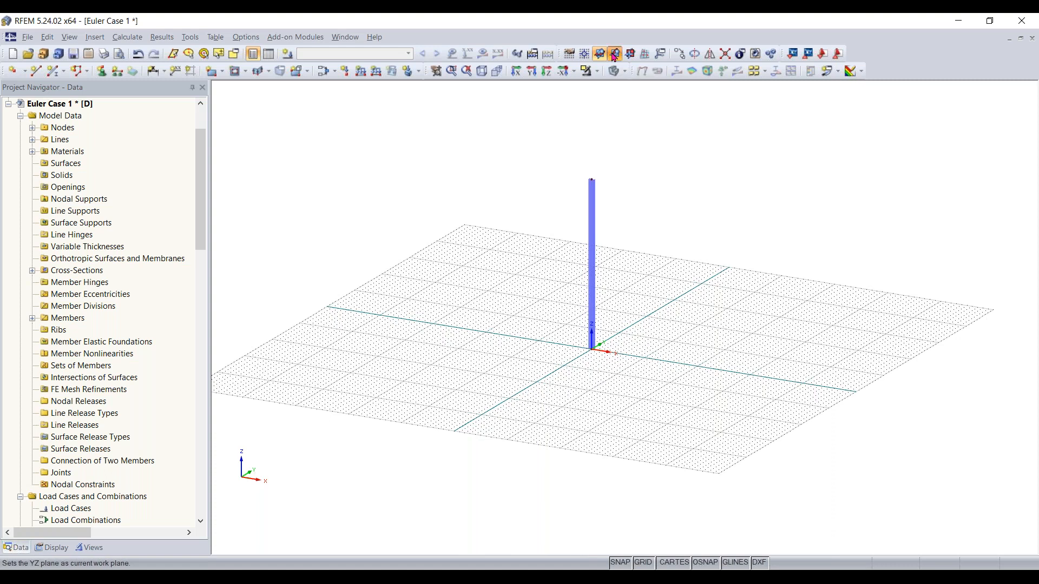
left_click(616, 56)
left_click(631, 55)
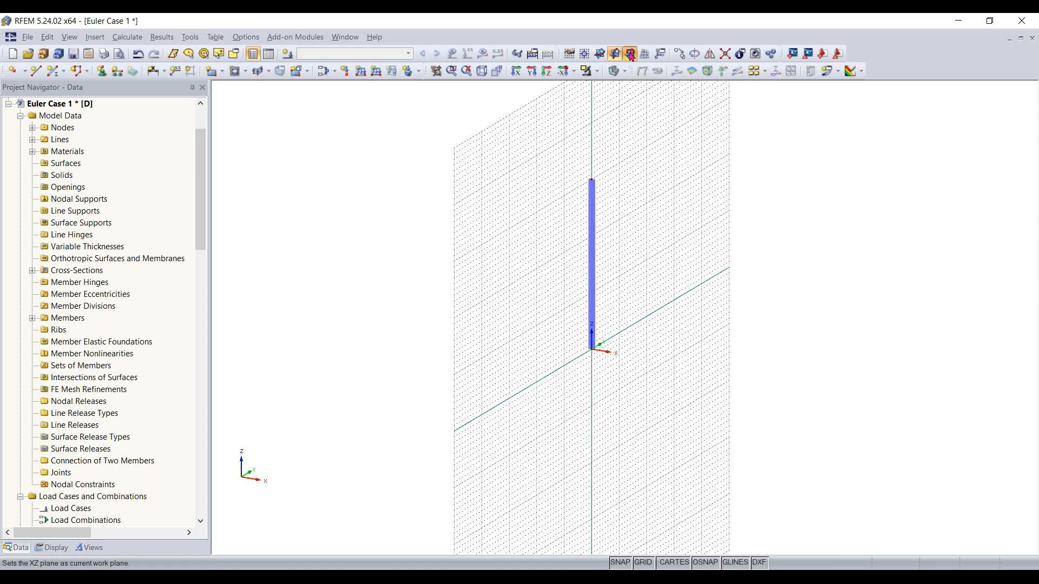
scroll(675, 364, "down", 1)
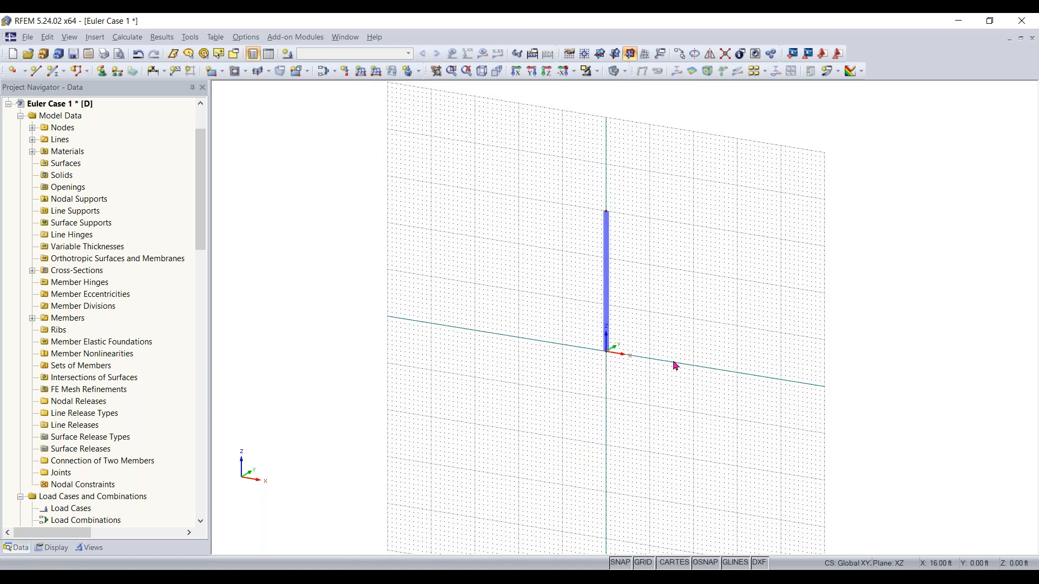
left_click(615, 54)
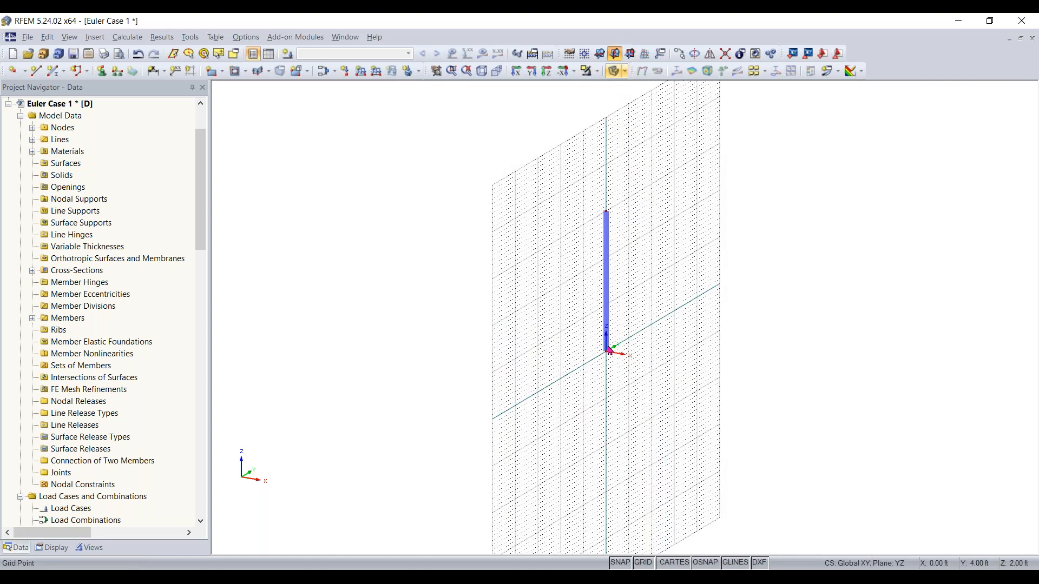
left_click(599, 53)
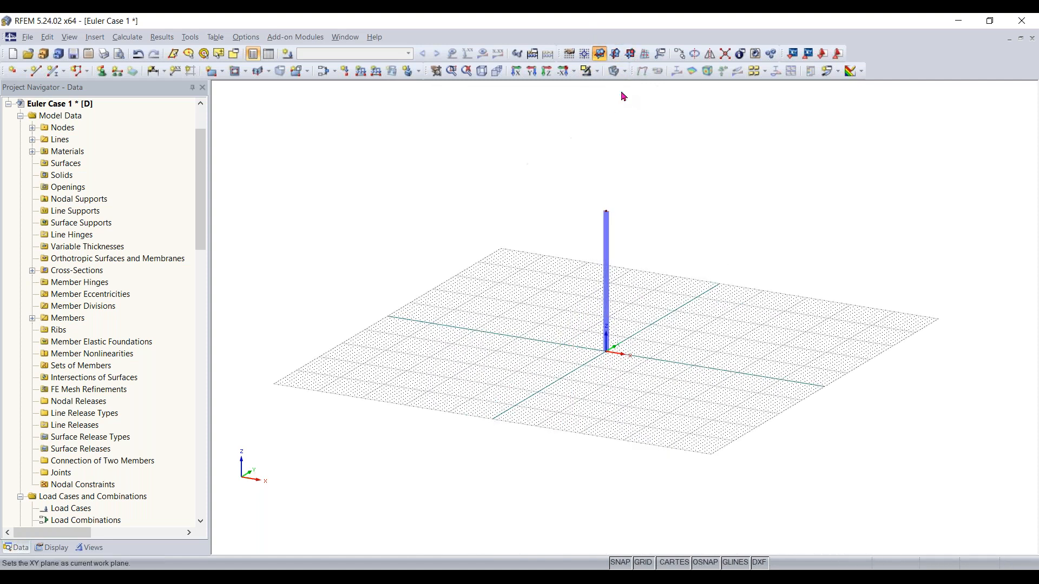
middle_click_drag(653, 357, 668, 358)
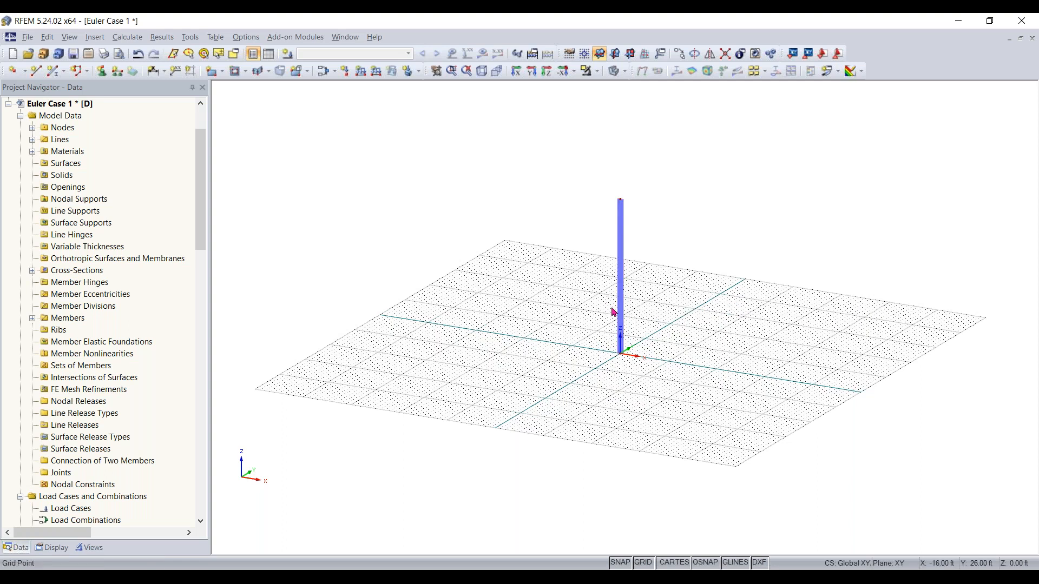
scroll(646, 295, "up", 1)
scroll(660, 302, "up", 4)
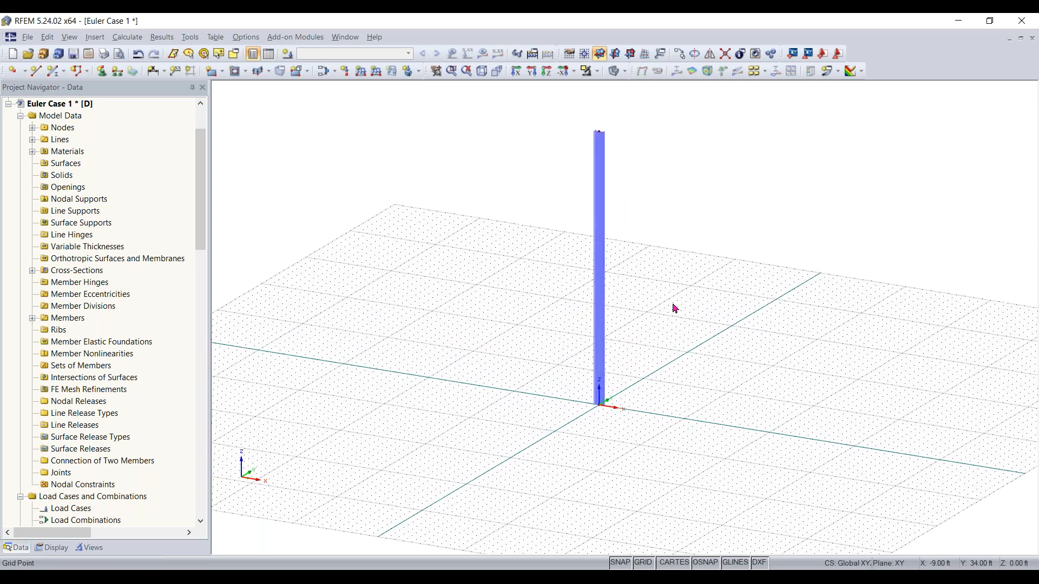
middle_click_drag(733, 284, 755, 295)
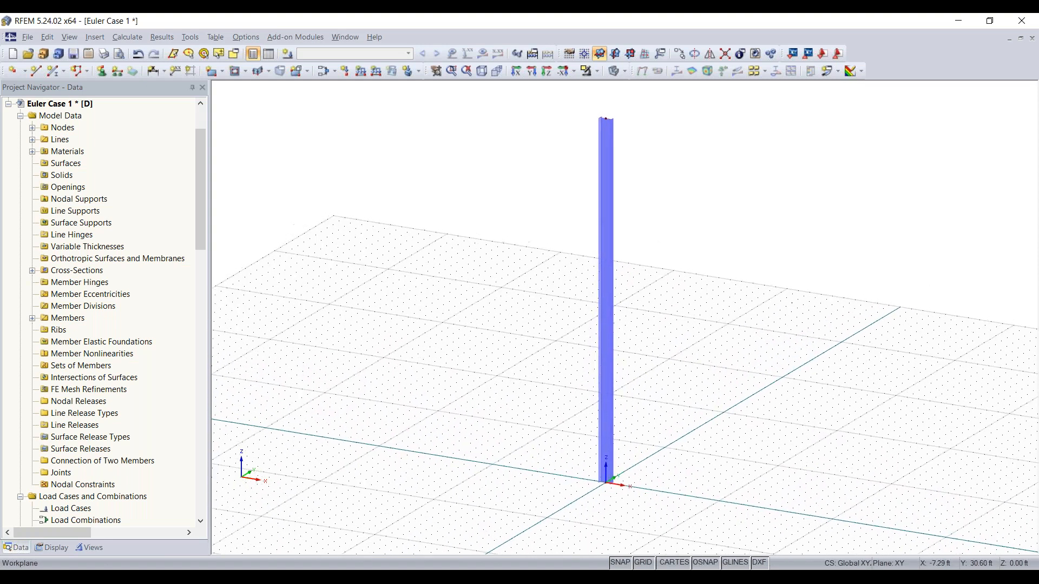
scroll(746, 309, "up", 1)
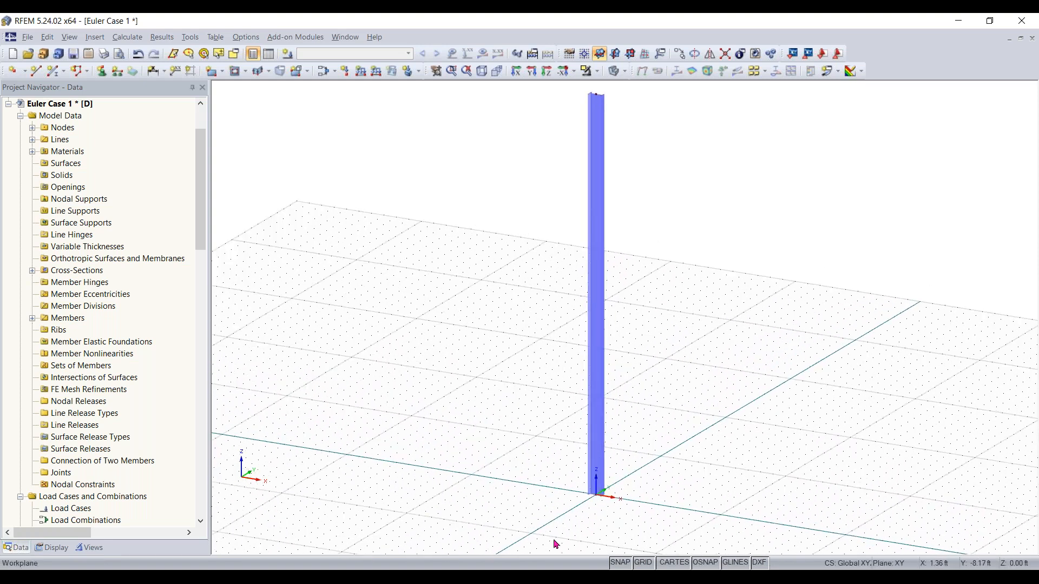
left_click_drag(532, 532, 845, 399)
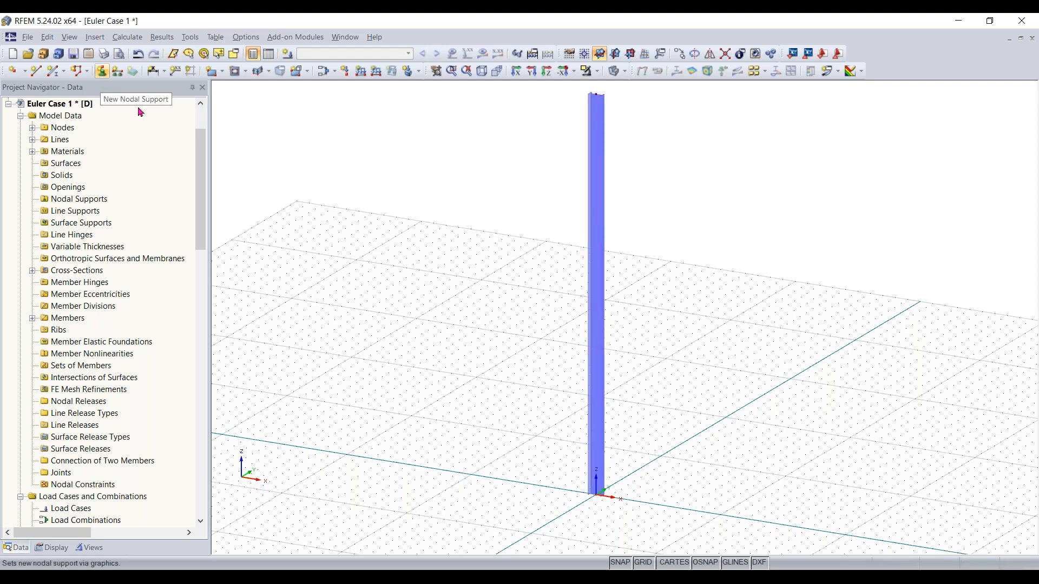
left_click_drag(512, 524, 899, 307)
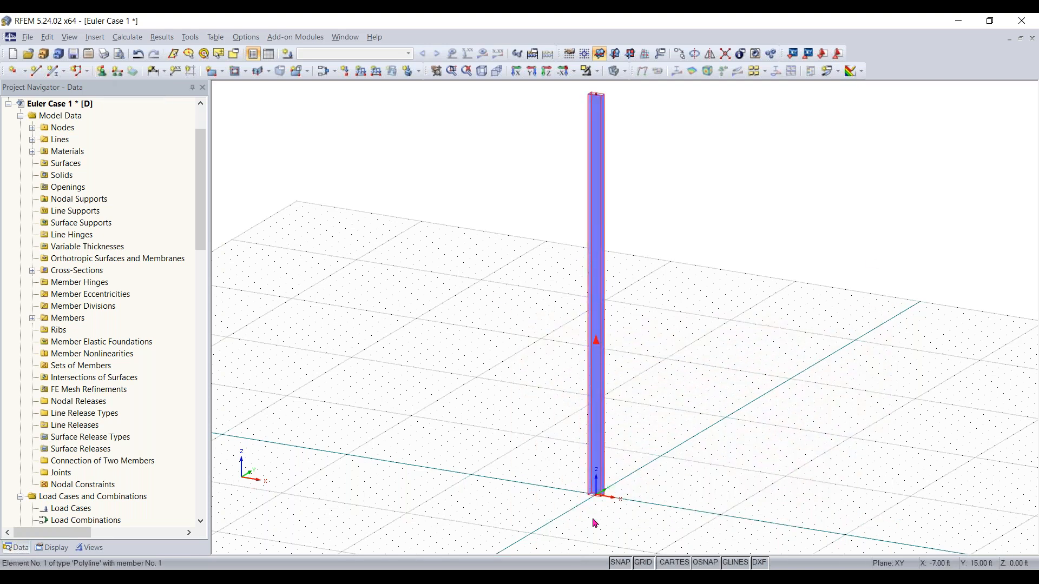
left_click_drag(537, 527, 699, 416)
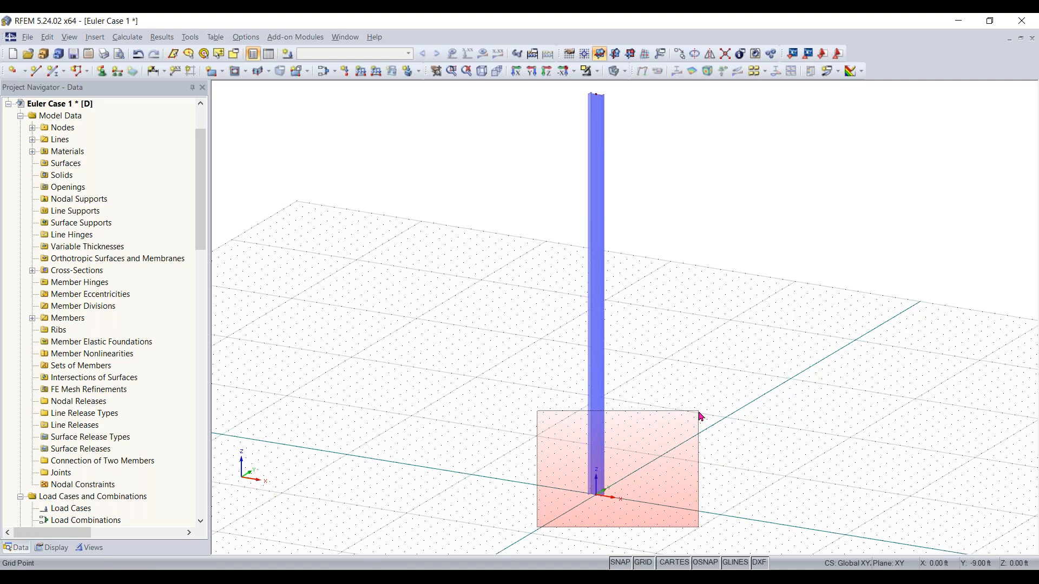
left_click_drag(699, 415, 698, 415)
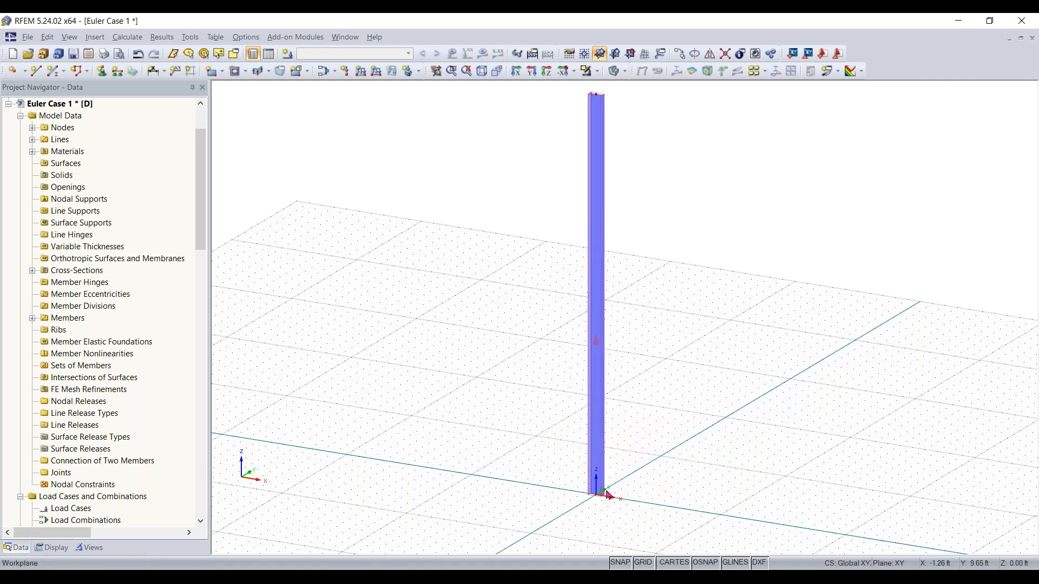
left_click_drag(702, 407, 480, 537)
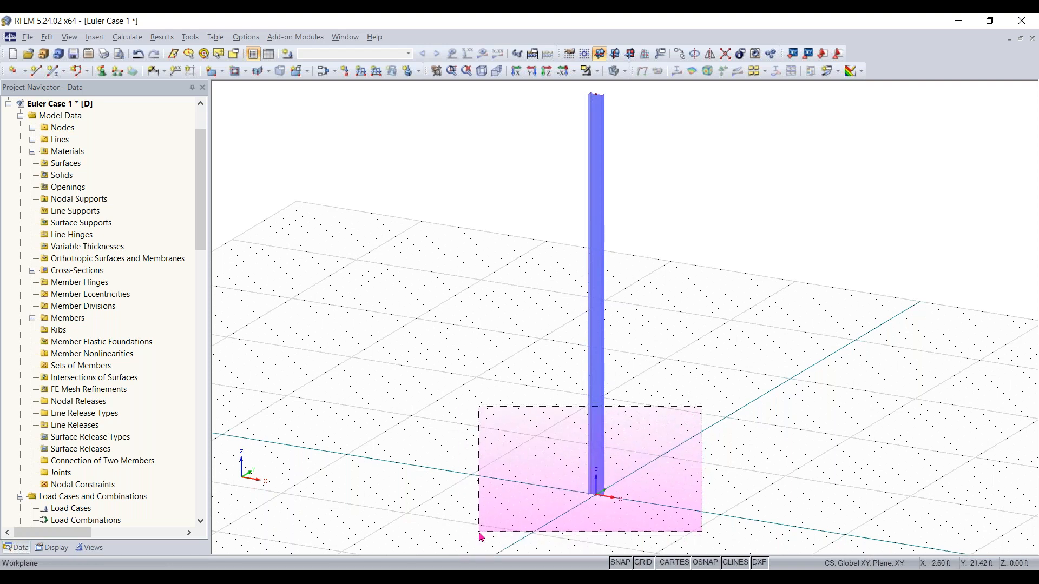
left_click_drag(481, 537, 480, 536)
left_click_drag(308, 454, 380, 438)
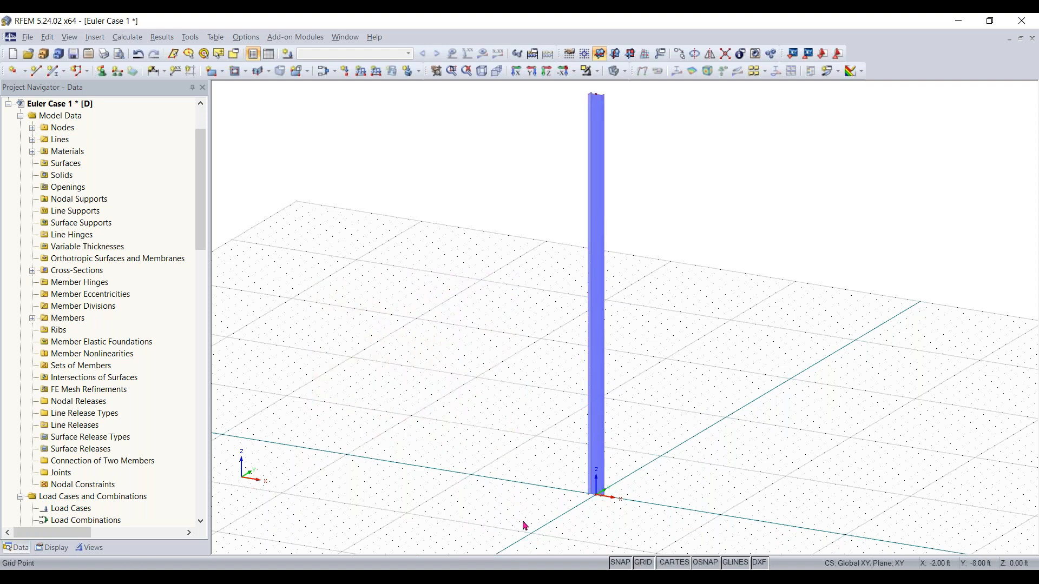
left_click_drag(529, 531, 748, 407)
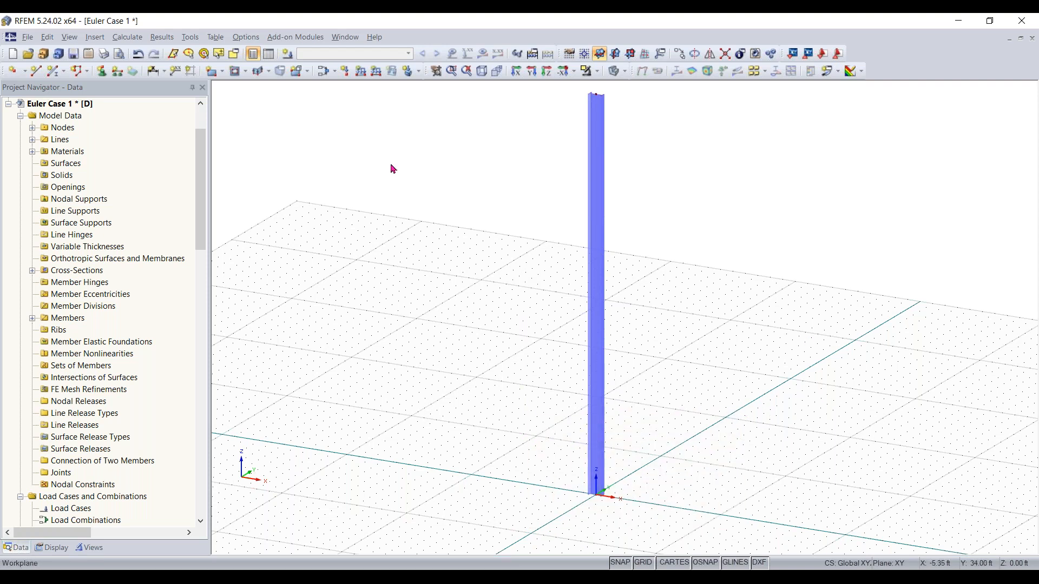
Add a rigid nodal support at the node at the base of the column
left_click(101, 71)
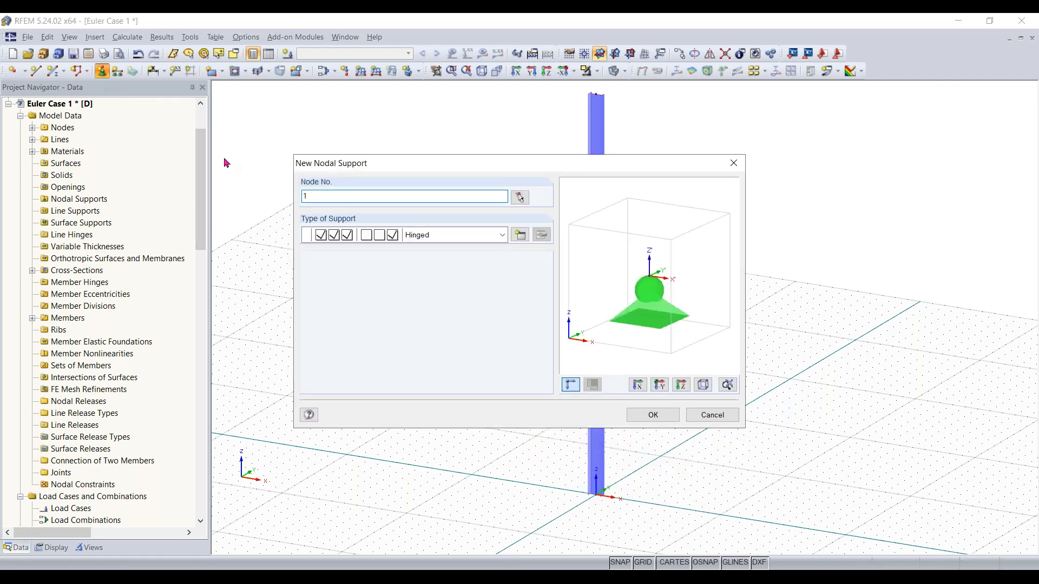
left_click(503, 237)
left_click(483, 263)
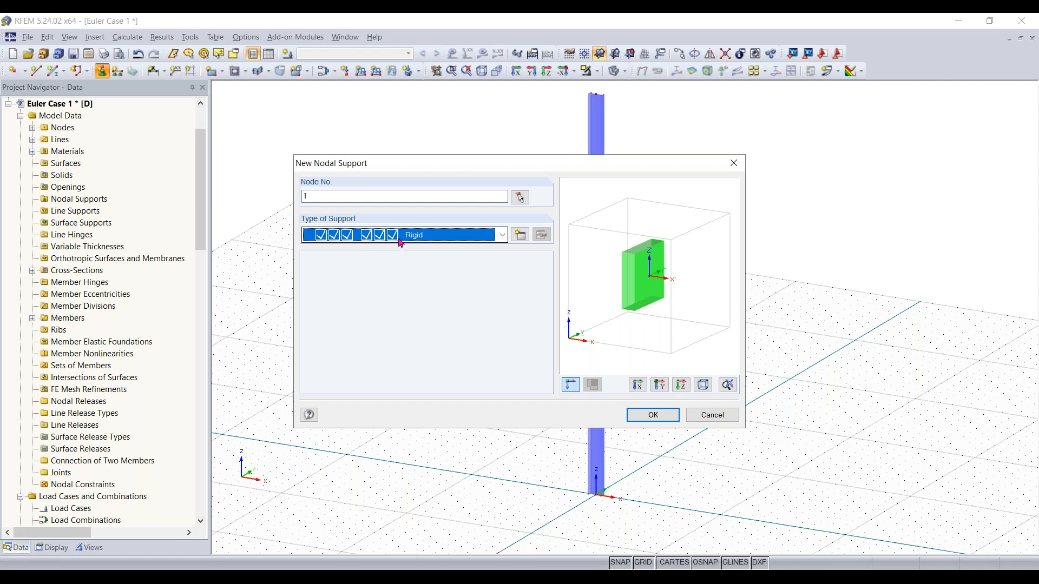
left_click(660, 413)
left_click(617, 508)
key("Escape")
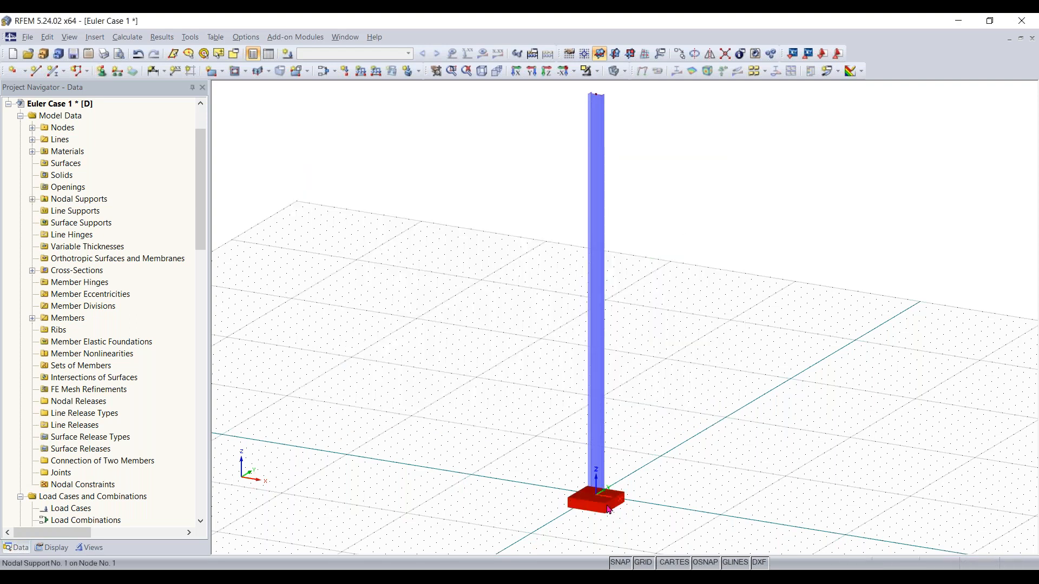
Create load case LC1 with the description Test and its self-weight deactivated
scroll(606, 507, "up", 3)
scroll(606, 507, "down", 3)
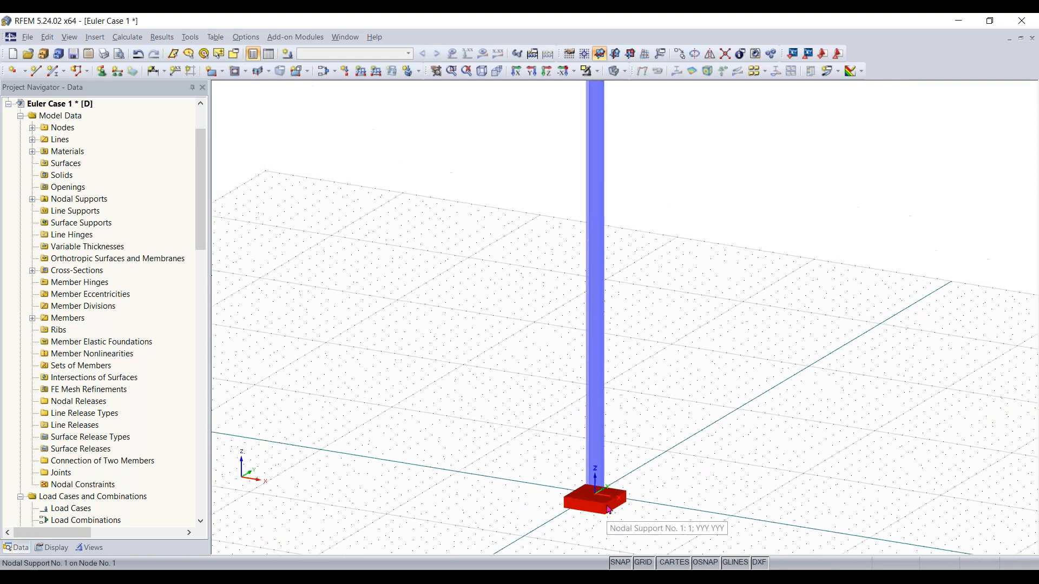
scroll(606, 507, "up", 1)
middle_click_drag(640, 474, 636, 508)
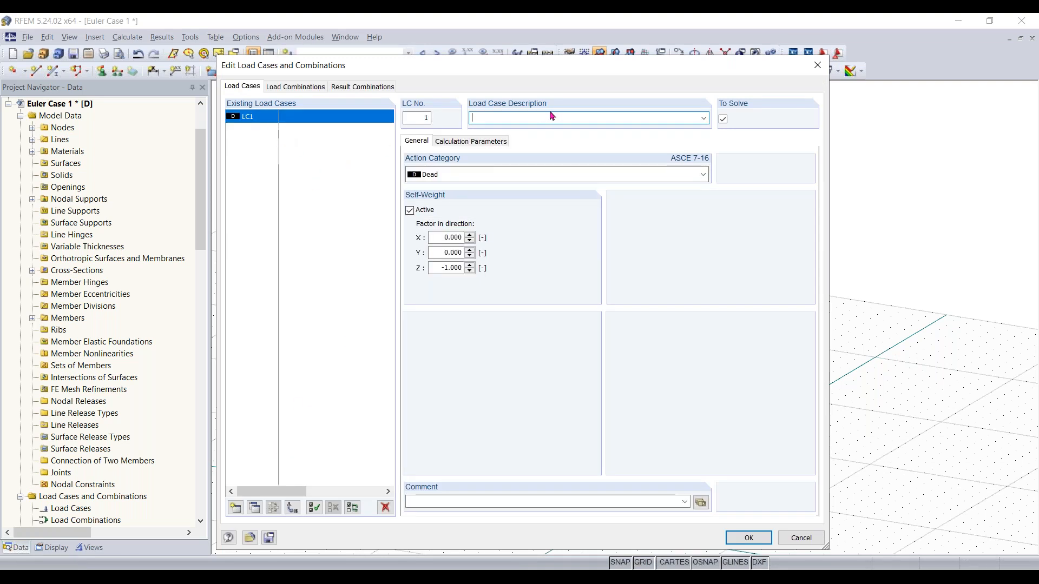
type("Test")
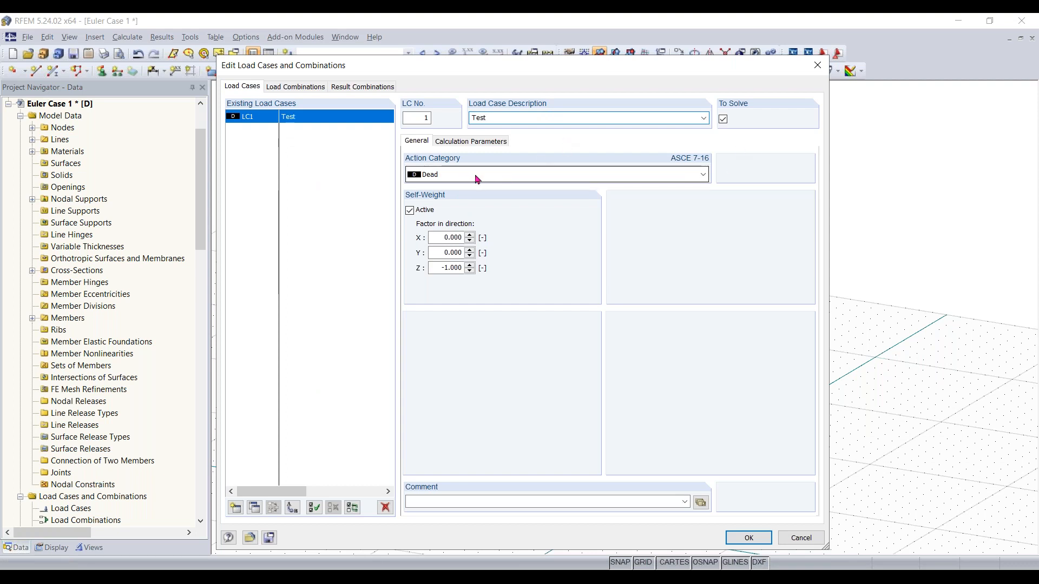
left_click(410, 211)
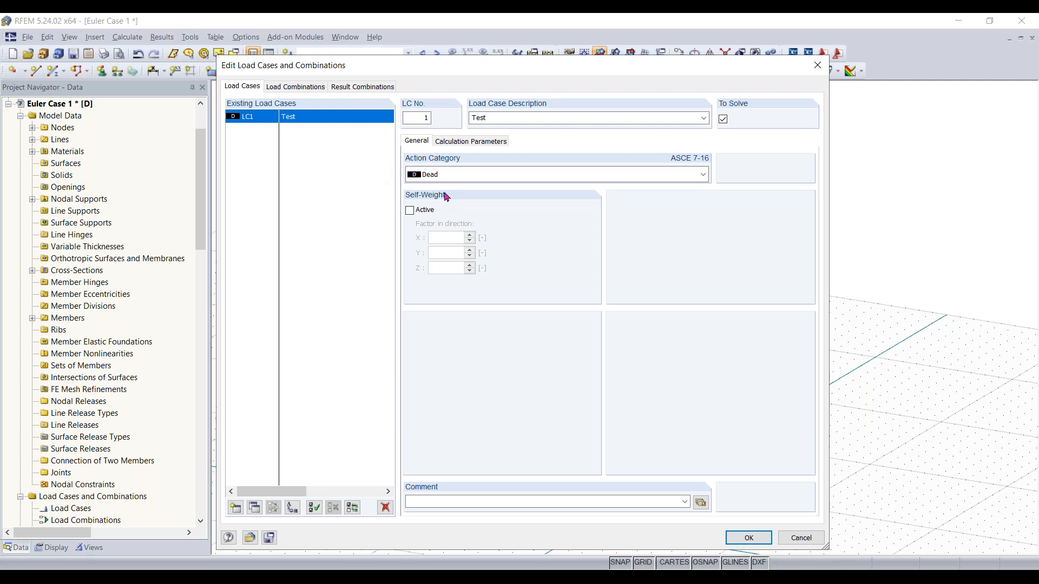
left_click(750, 538)
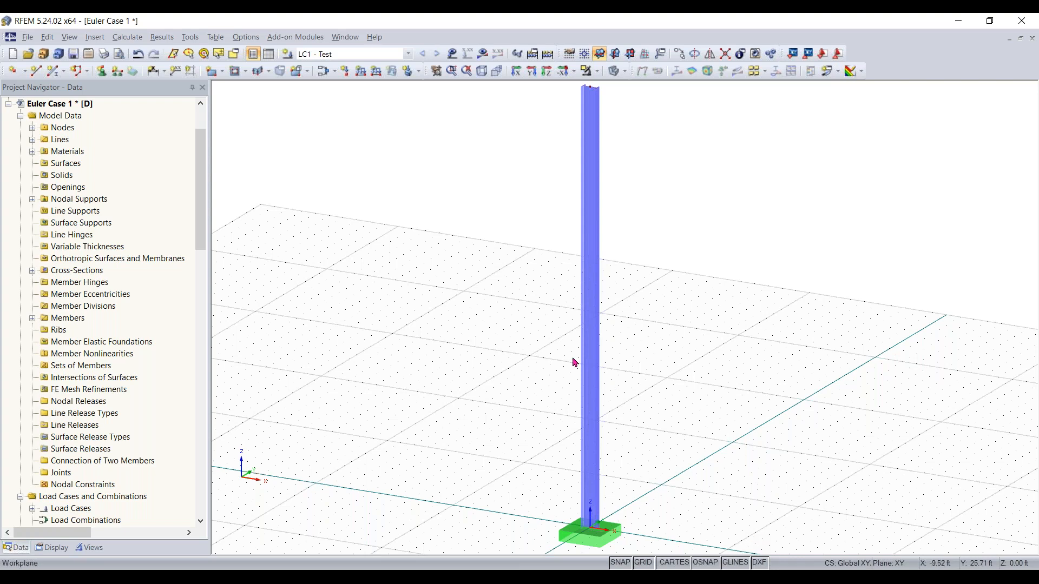
Apply a nodal load with Px 2 kip and Pz 5 kip at the node at the top of the column
scroll(545, 342, "down", 2)
middle_click_drag(516, 335, 534, 339)
right_click(532, 339)
left_click(919, 344)
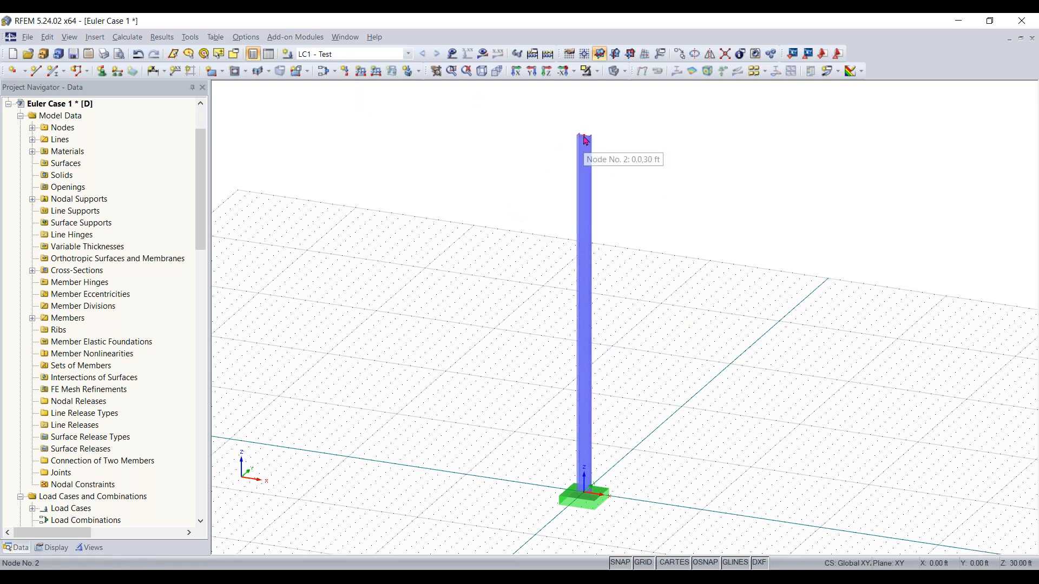
left_click(346, 72)
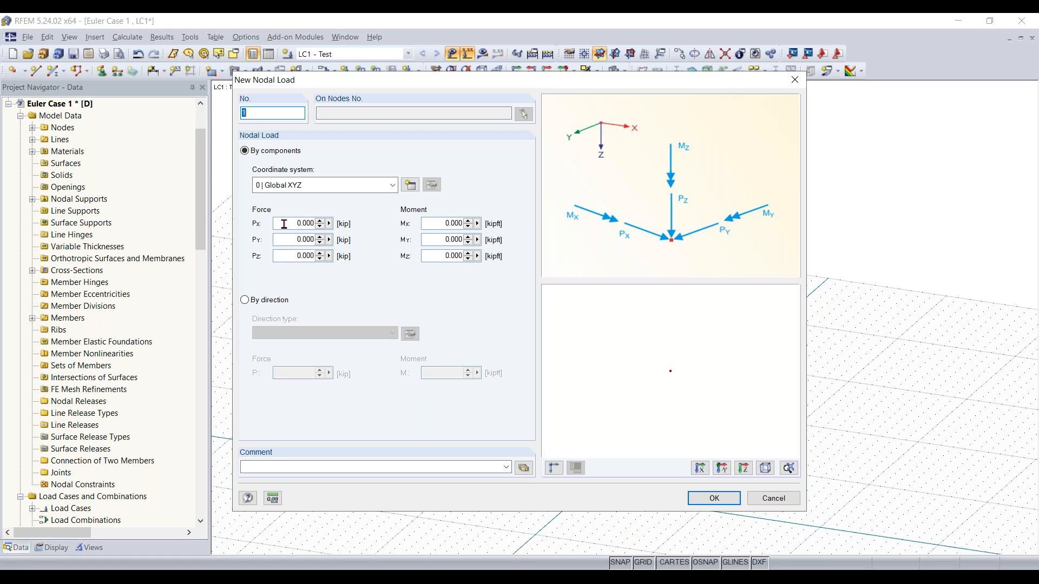
left_click(292, 258)
type("5")
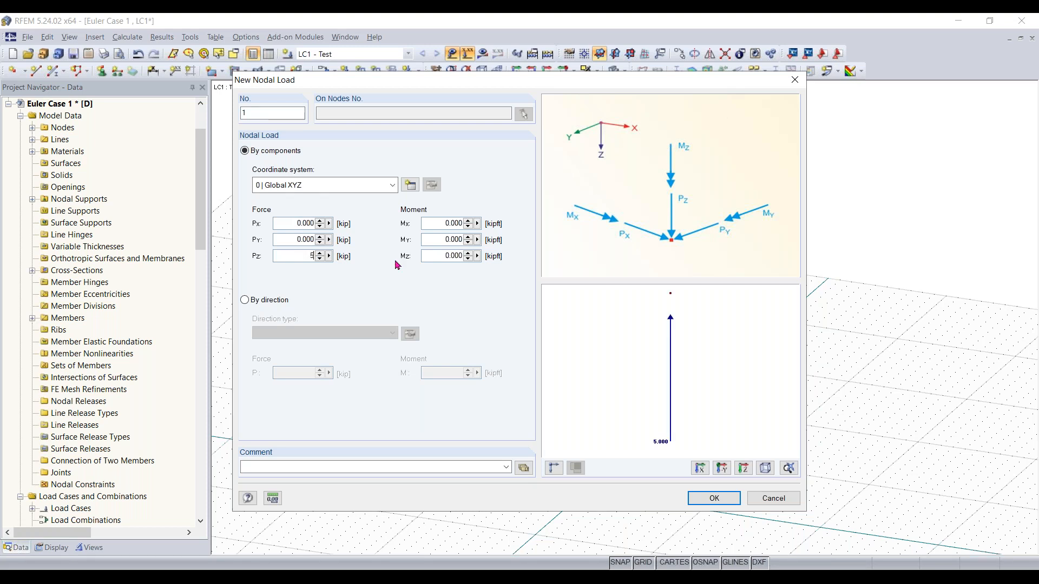
left_click(293, 224)
type("2")
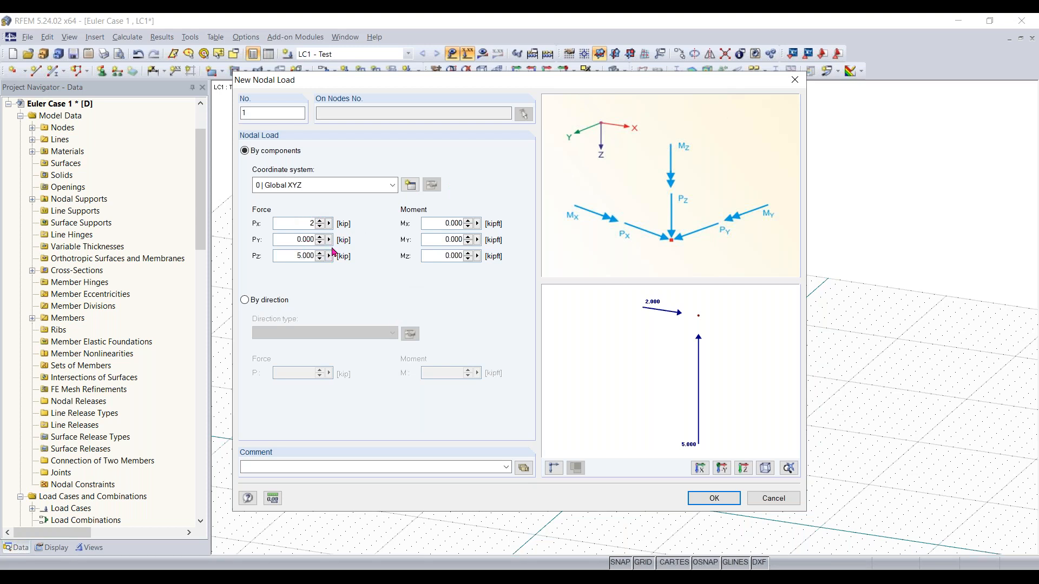
left_click(711, 503)
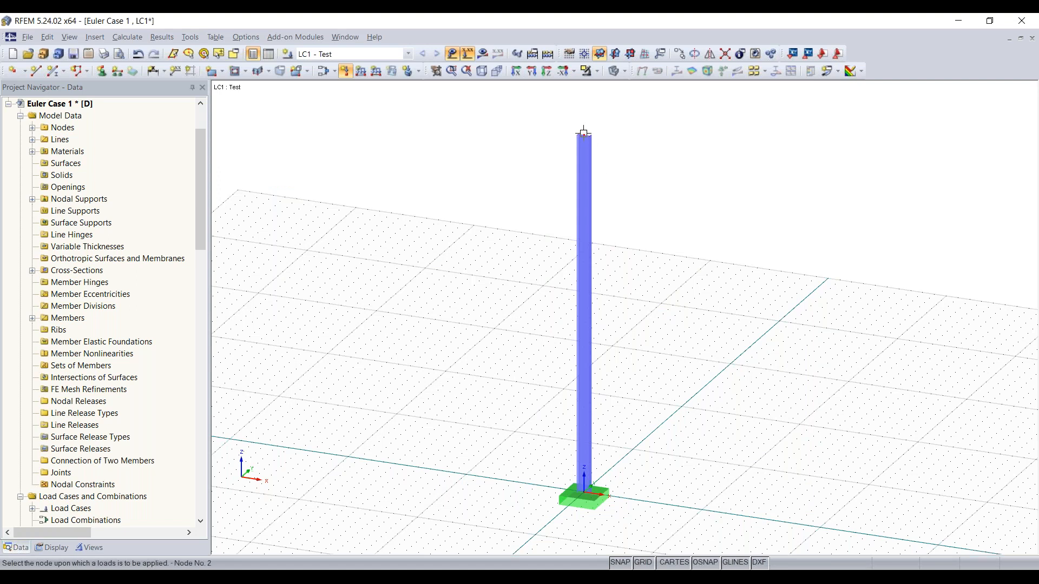
left_click(584, 132)
key("Escape")
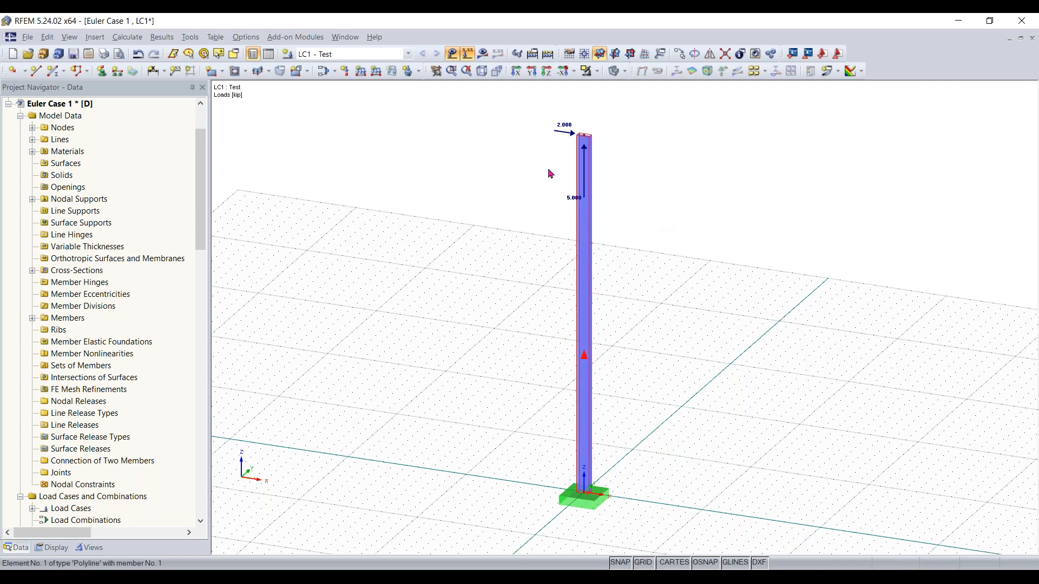
Edit the top nodal load so that Px is 2 kip and Pz is -5 kip
scroll(575, 169, "up", 3)
scroll(564, 210, "up", 1)
middle_click_drag(557, 229, 550, 253)
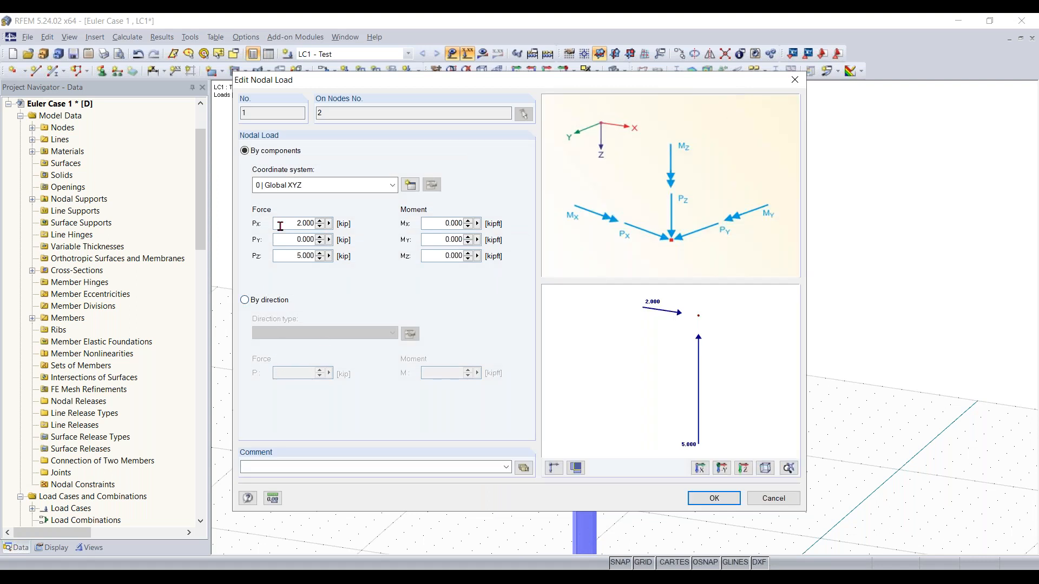
type("-")
key("Return")
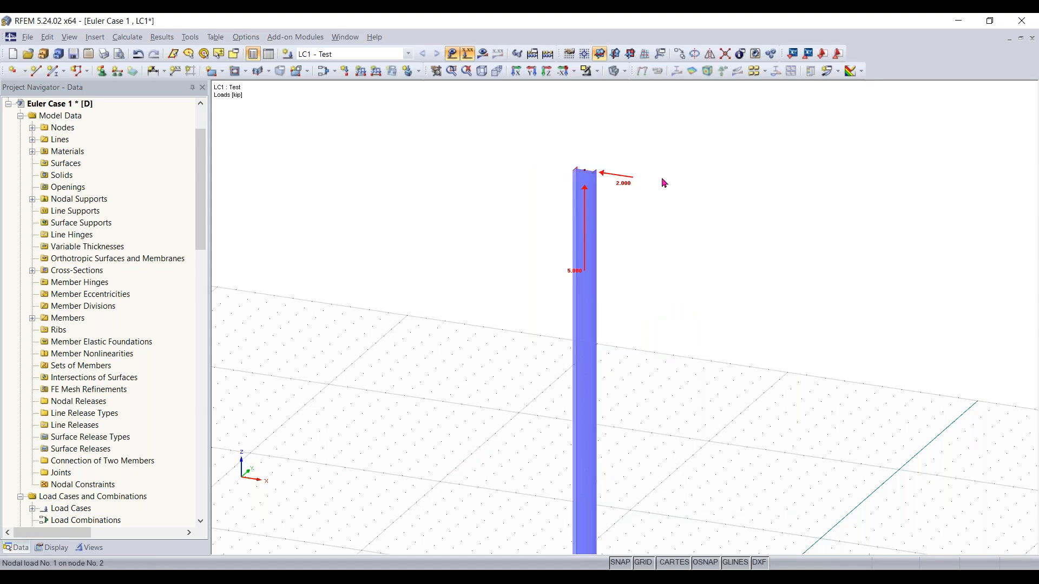
double_click(648, 181)
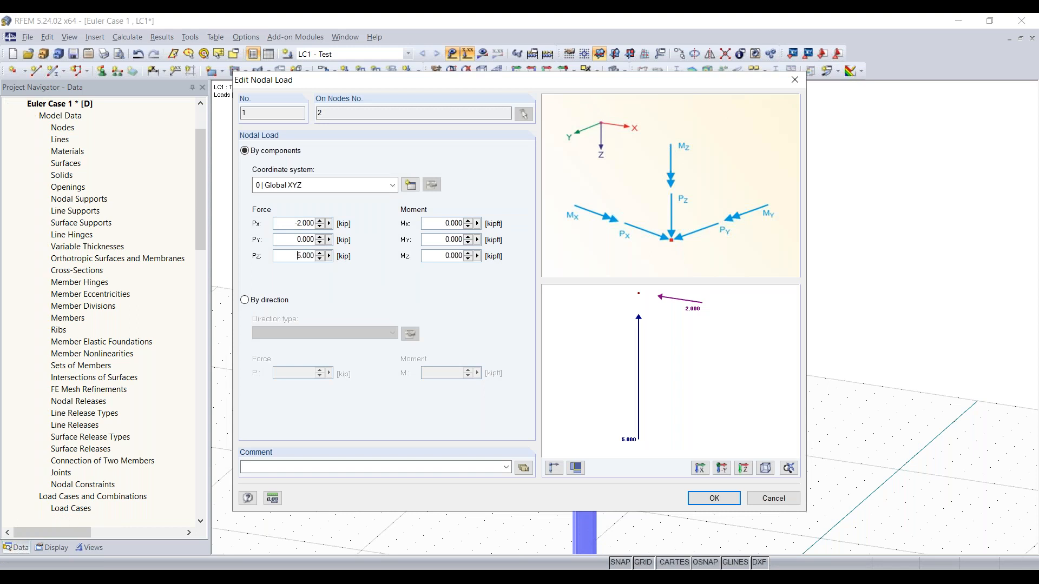
left_click(297, 222)
key("BackSpace")
key("Return")
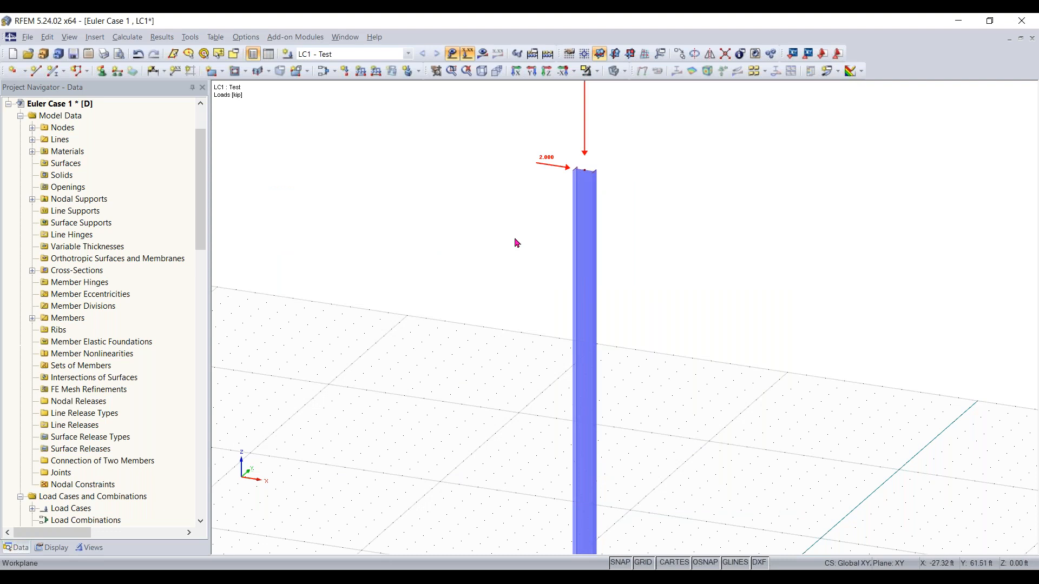
Calculate the model and display the global deformation results for LC1
scroll(498, 239, "down", 4)
middle_click_drag(485, 359, 486, 326)
scroll(489, 326, "down", 1)
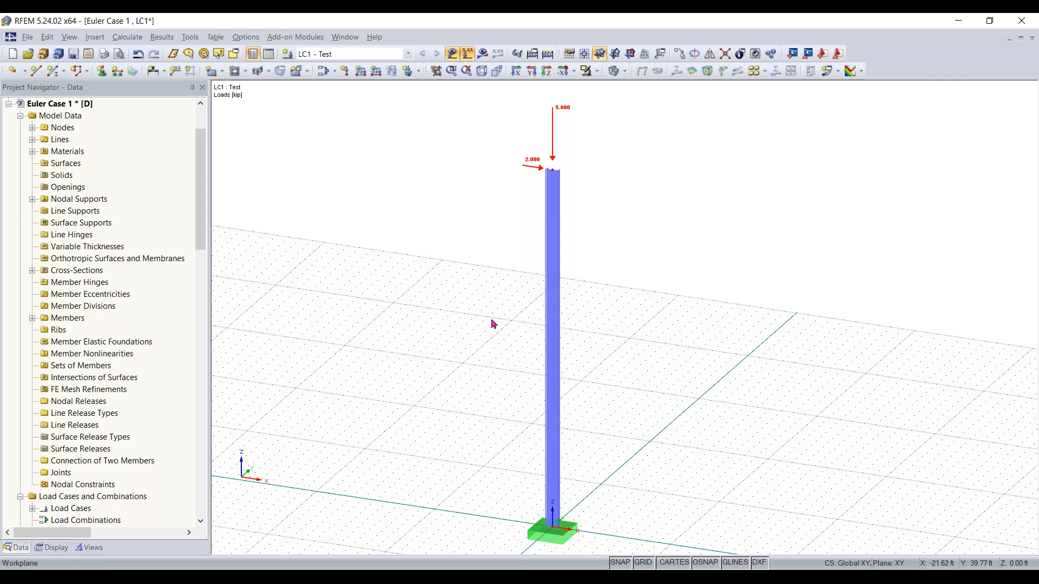
scroll(494, 322, "down", 1)
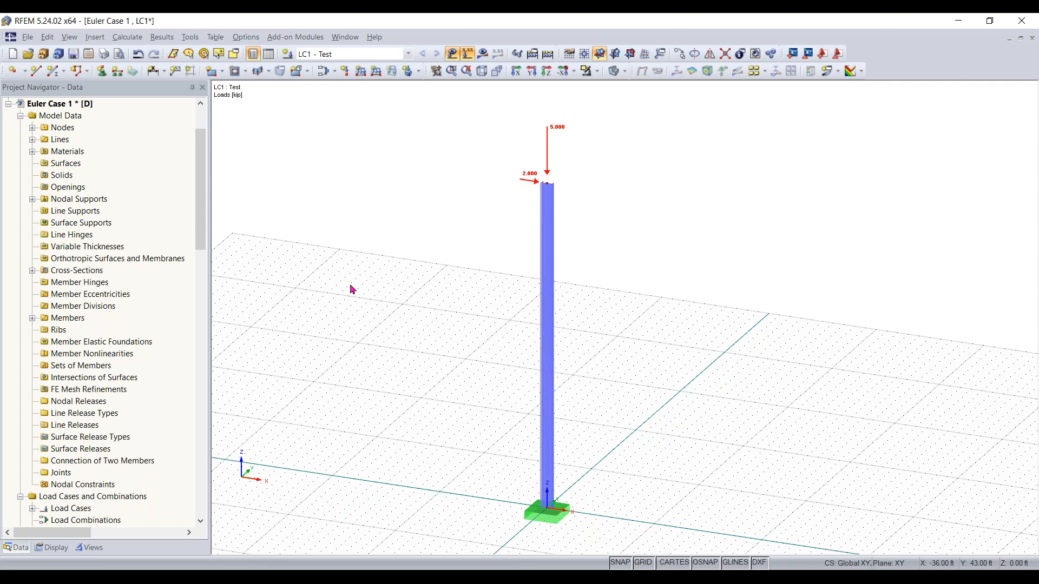
left_click(485, 55)
left_click(495, 317)
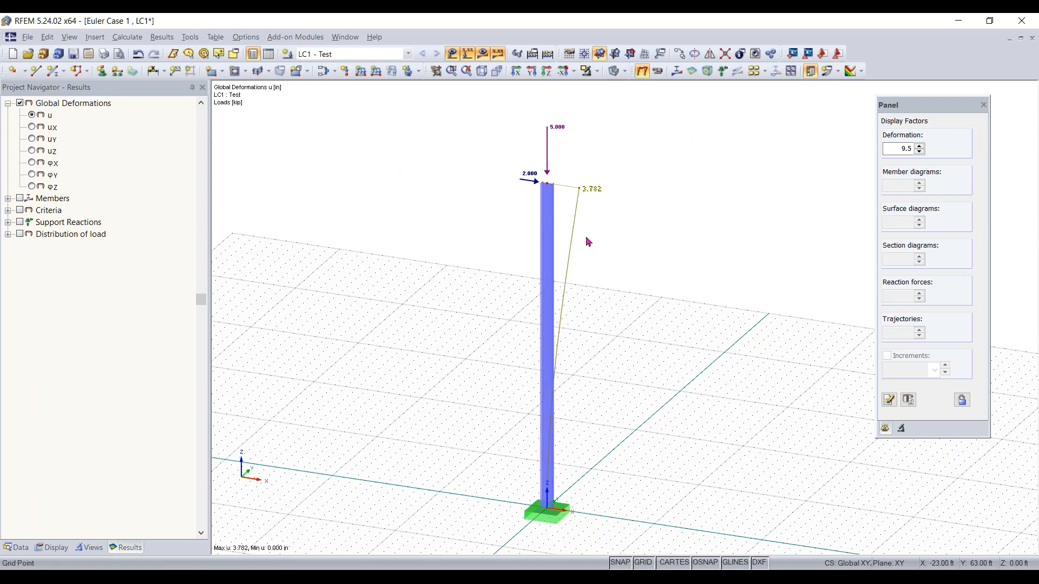
Switch to a front view and show the member internal force My diagram along the column
left_click(547, 72)
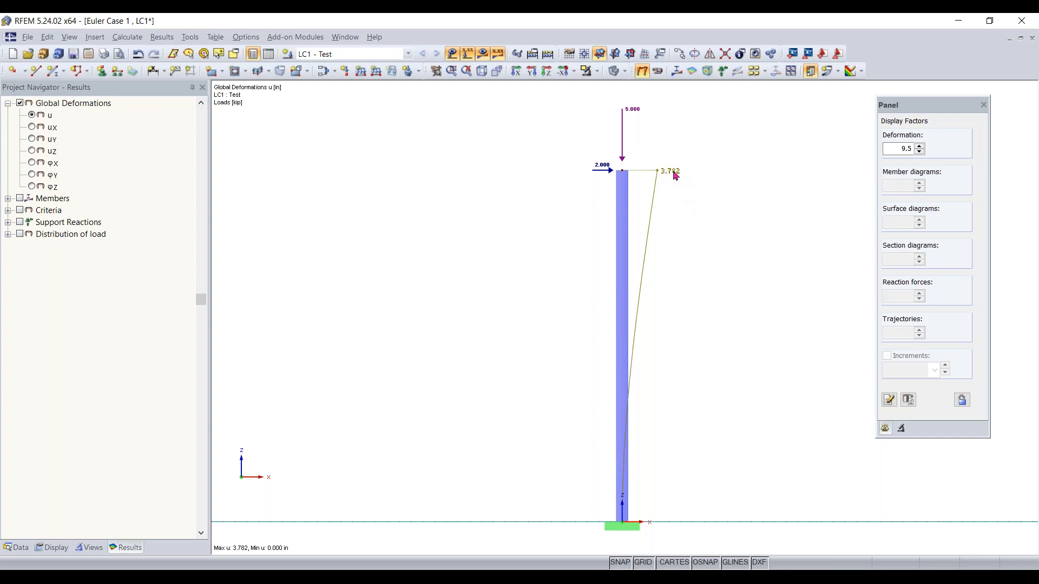
left_click(6, 205)
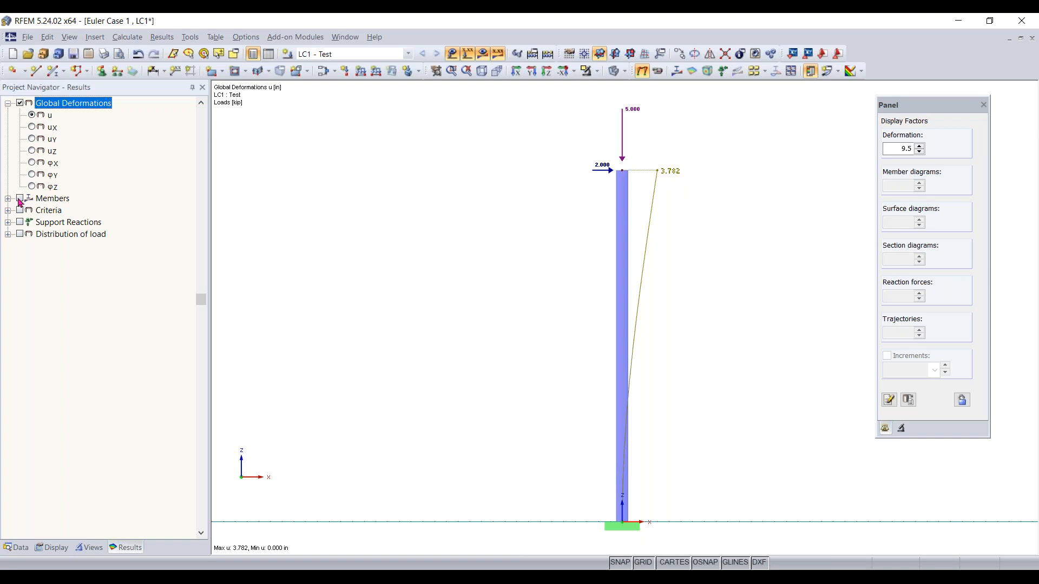
left_click(20, 199)
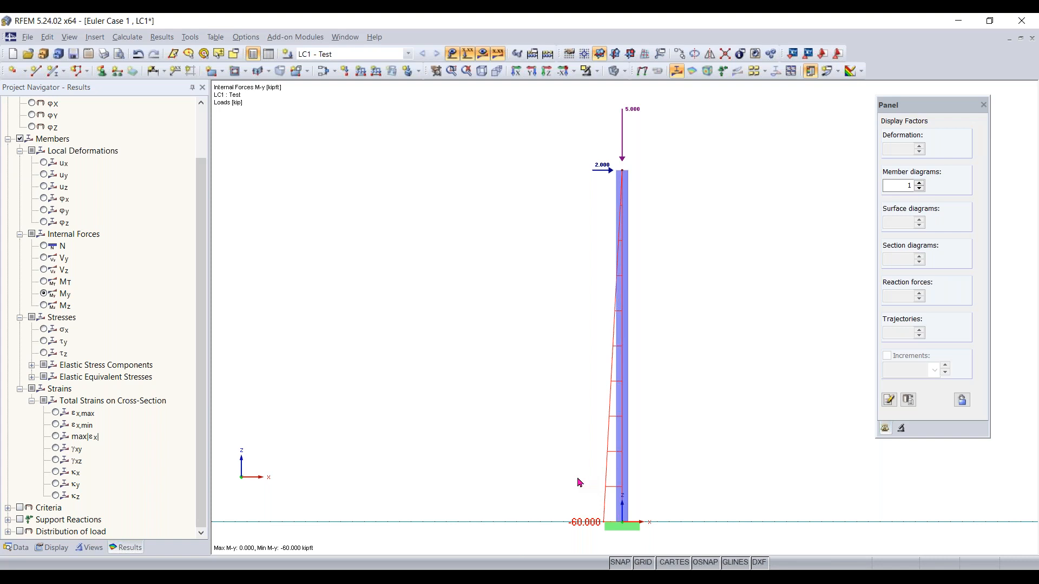
scroll(134, 199, "up", 1)
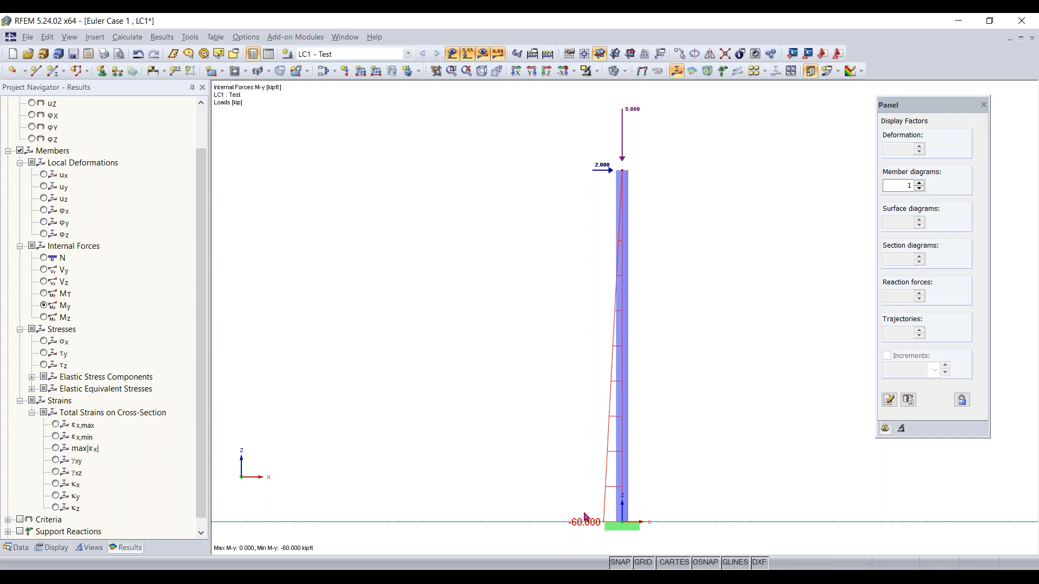
Switch the results display back to the global deformations
scroll(74, 275, "up", 4)
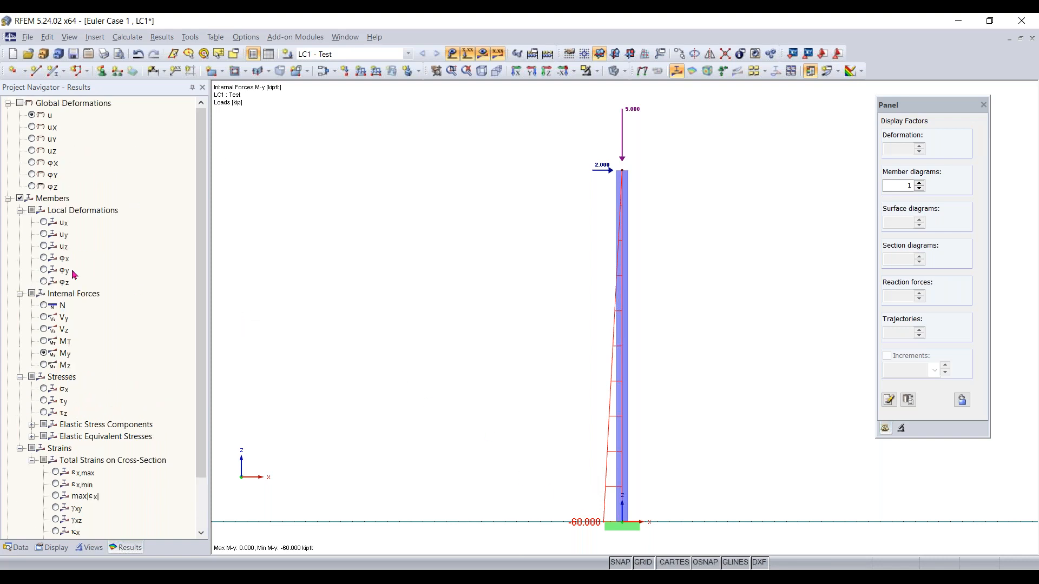
left_click(20, 103)
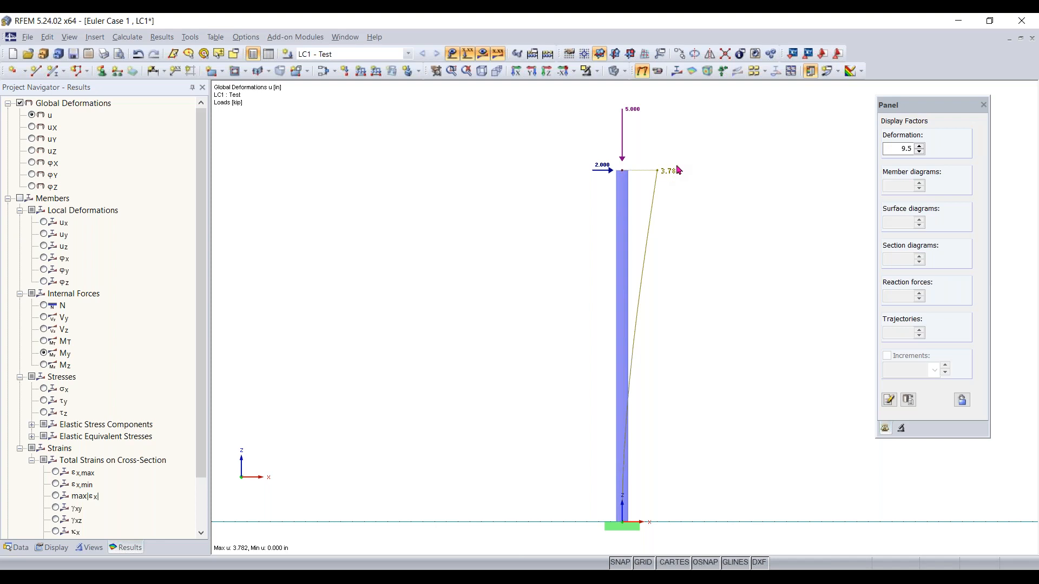
Open the calculation parameters of load case LC1
left_click(324, 74)
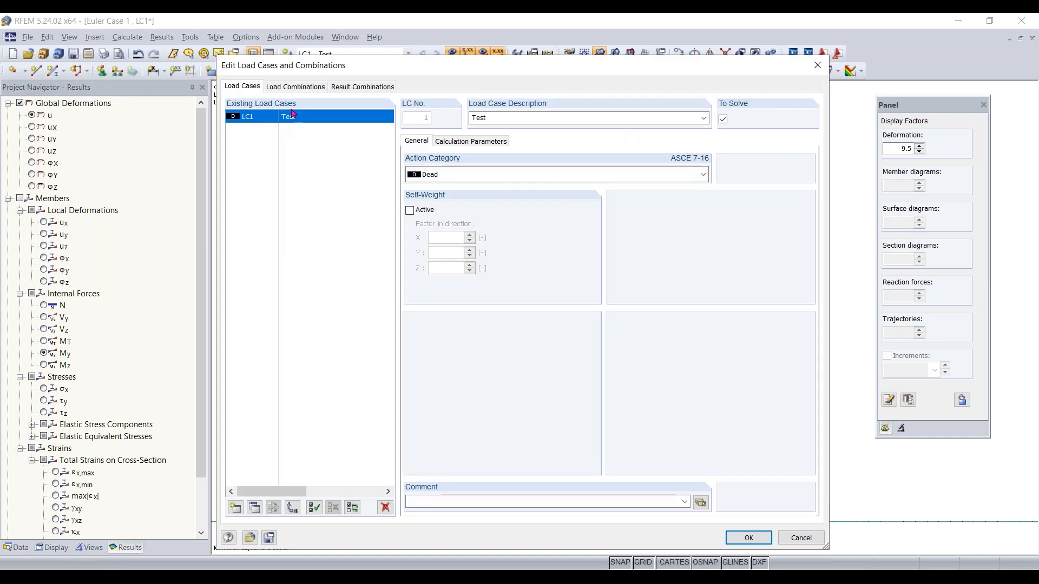
left_click(471, 142)
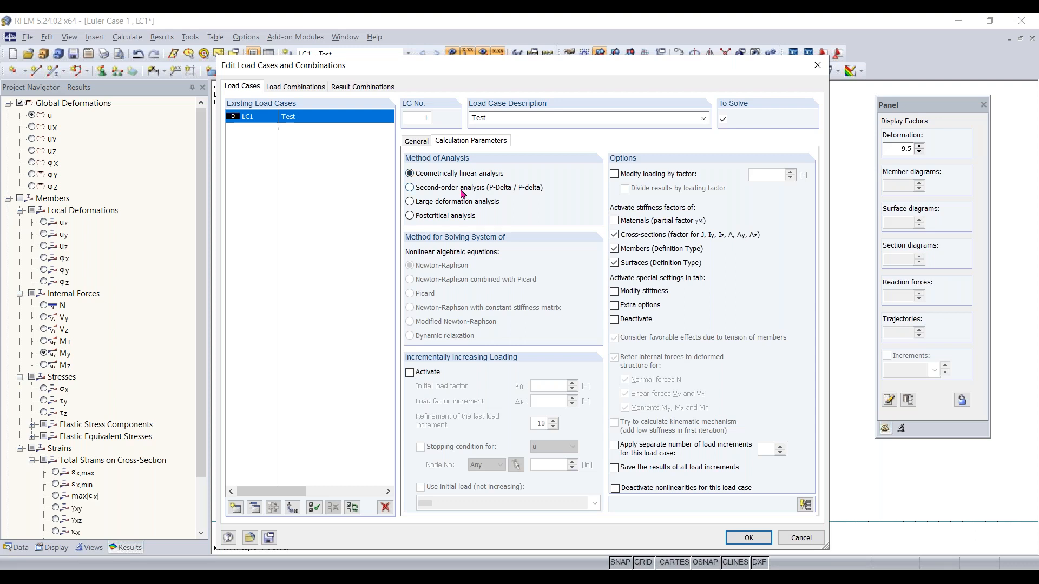
left_click(291, 89)
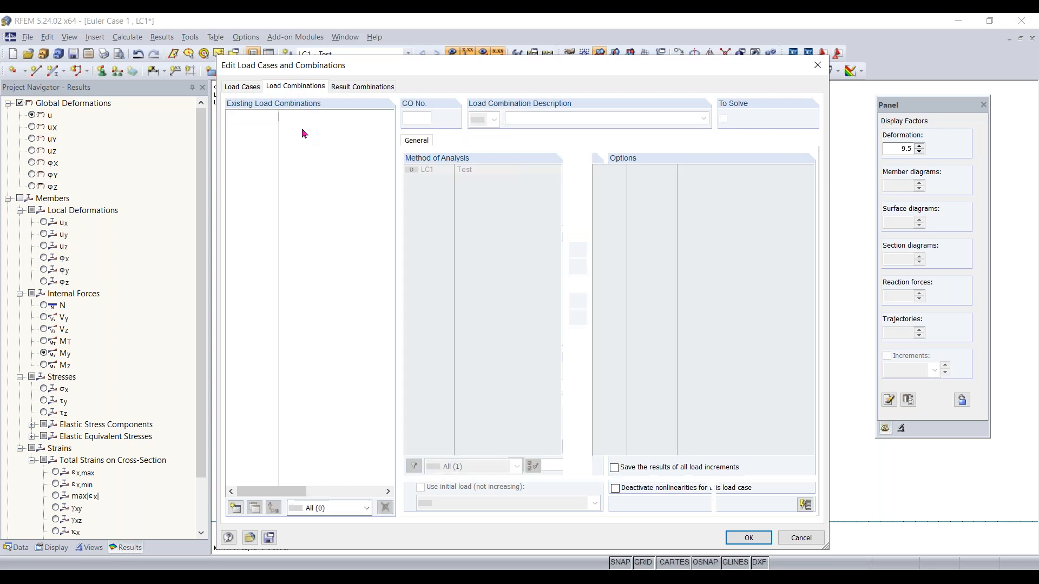
left_click(235, 507)
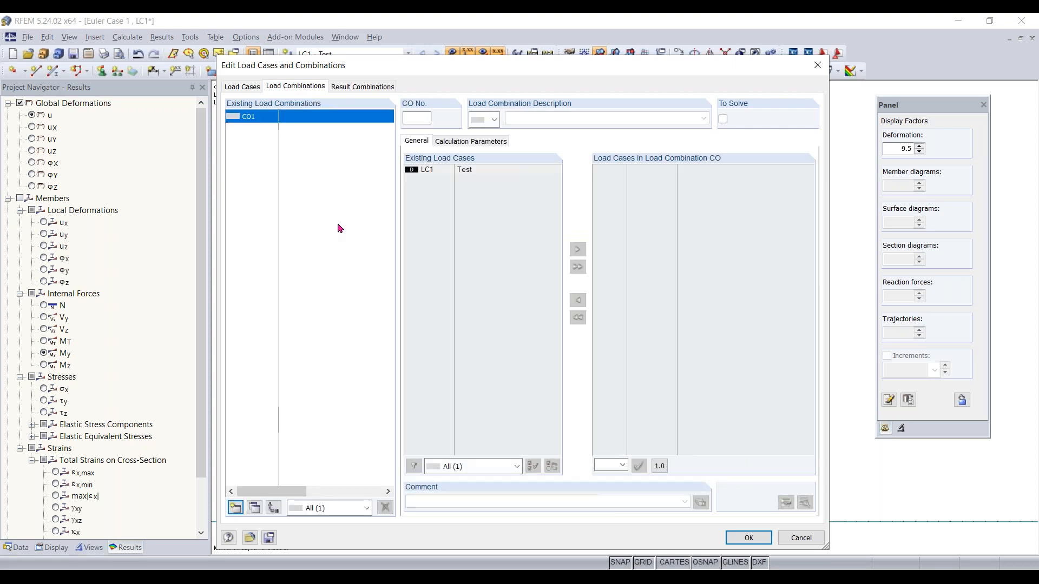
left_click(478, 142)
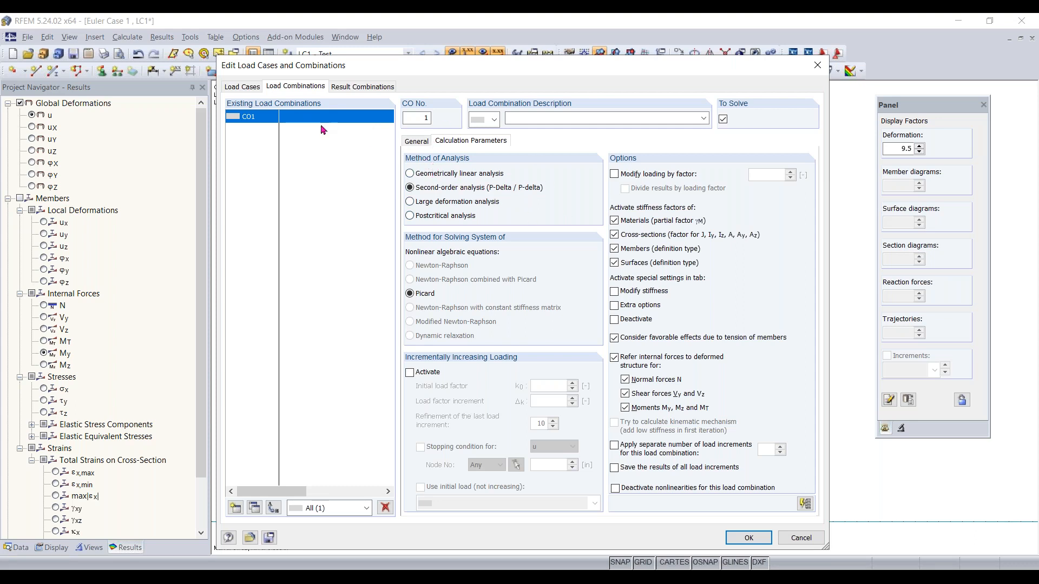
left_click(384, 507)
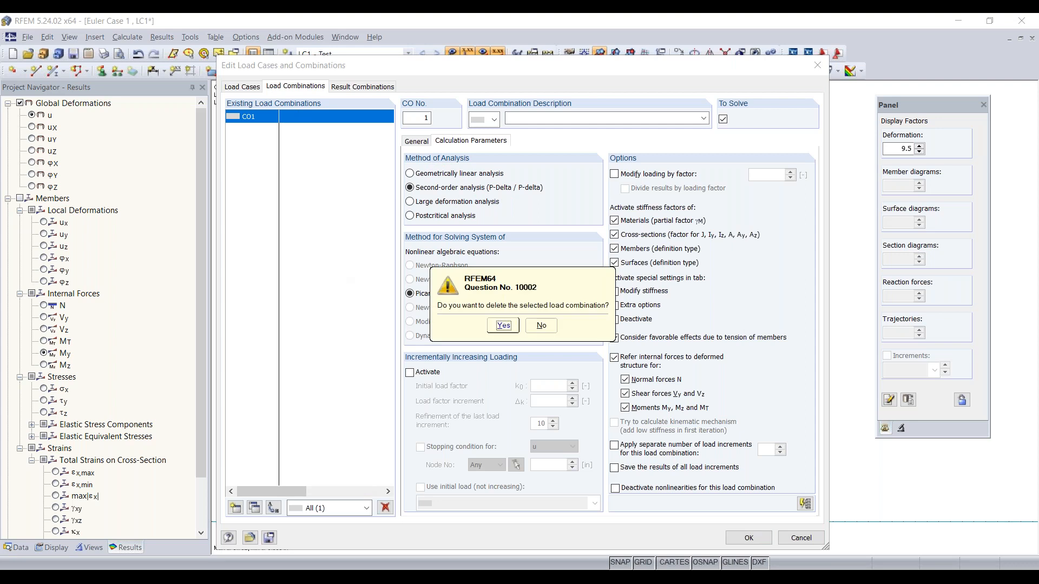
left_click(503, 325)
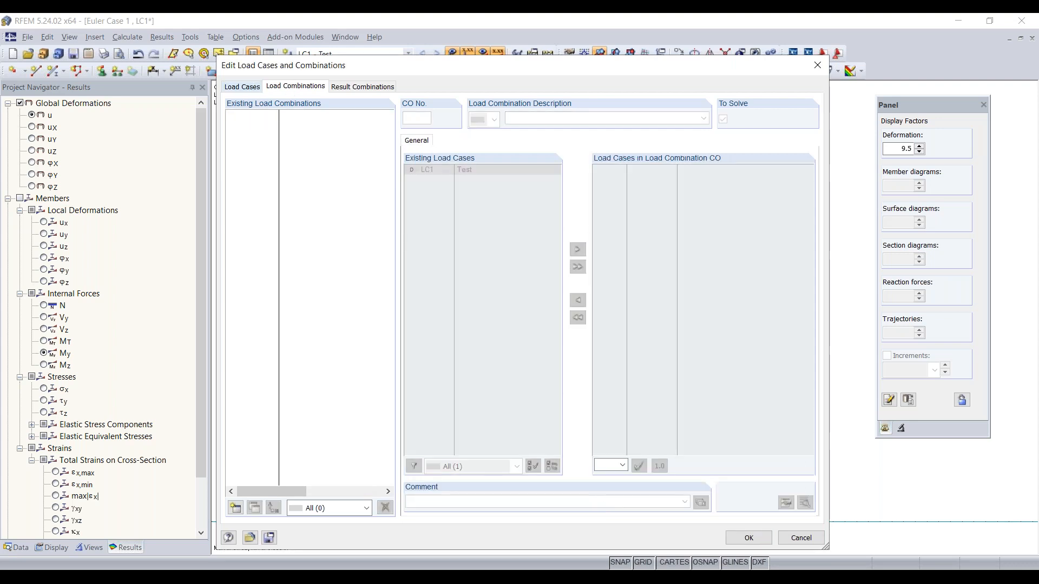
Set load case LC1 to second-order (P-Delta) analysis
left_click(249, 88)
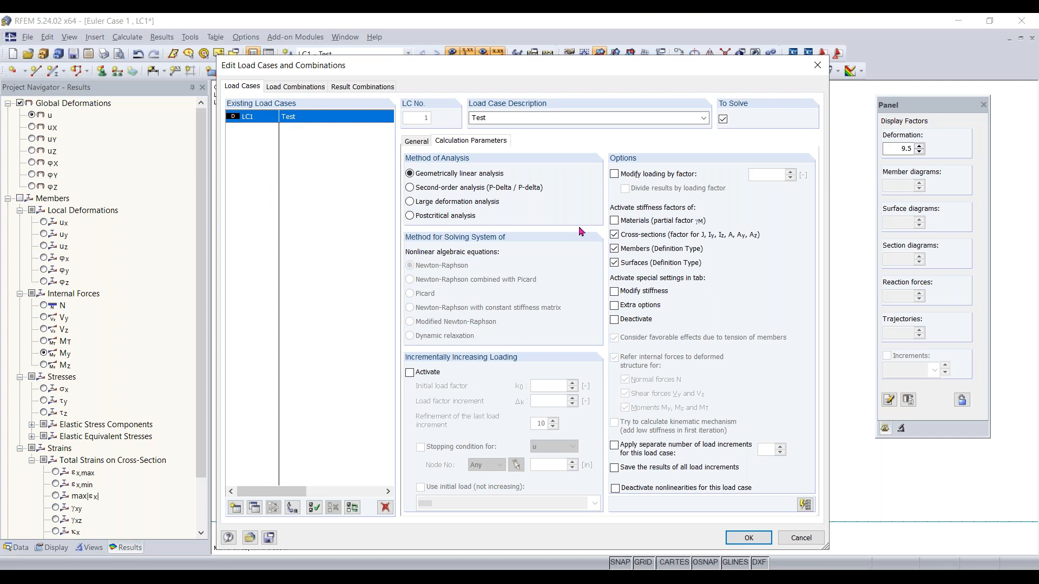
left_click(457, 188)
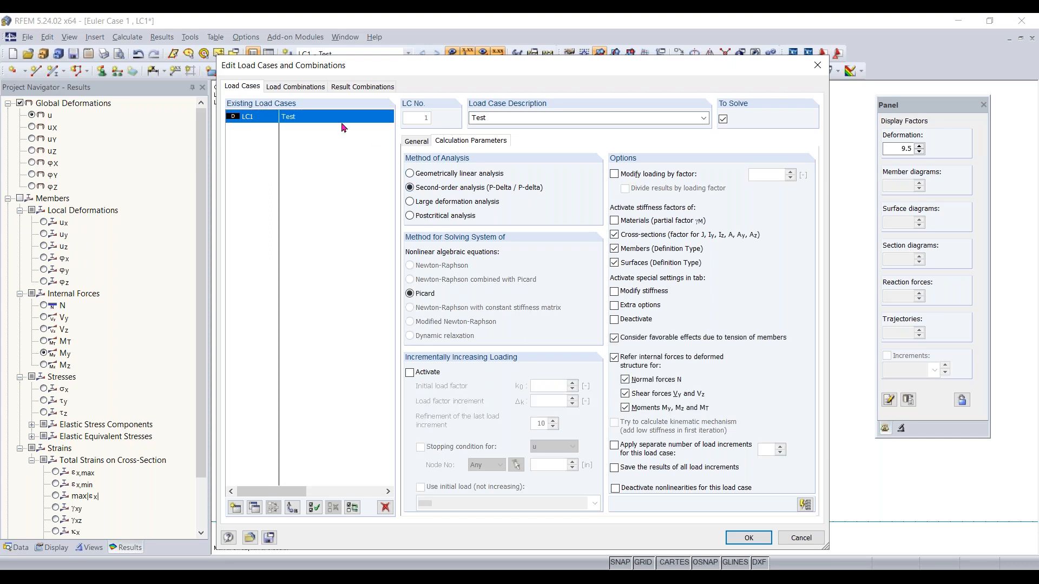
left_click(748, 537)
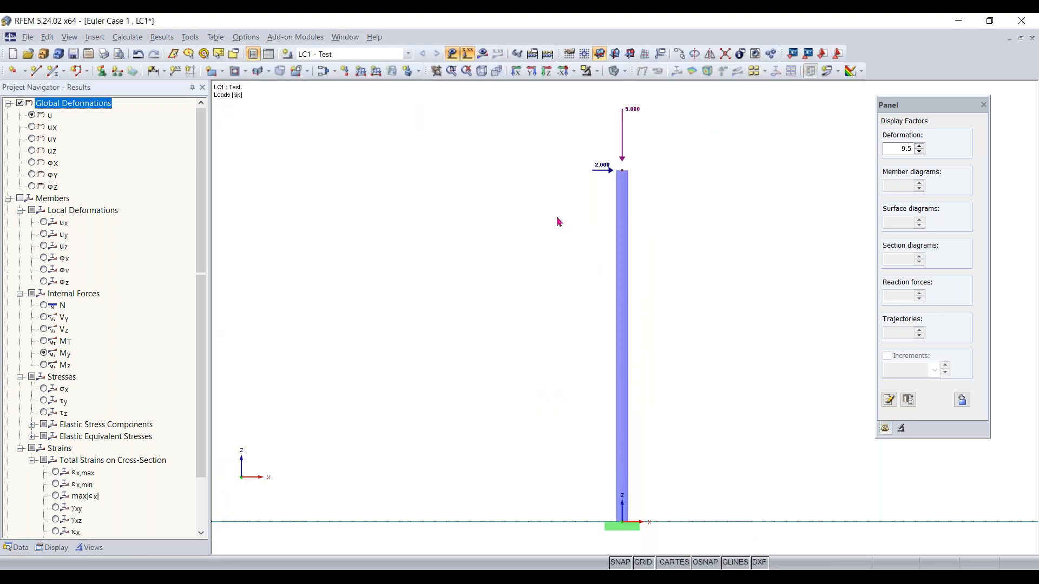
Recalculate the model and display the results for LC1
left_click(482, 56)
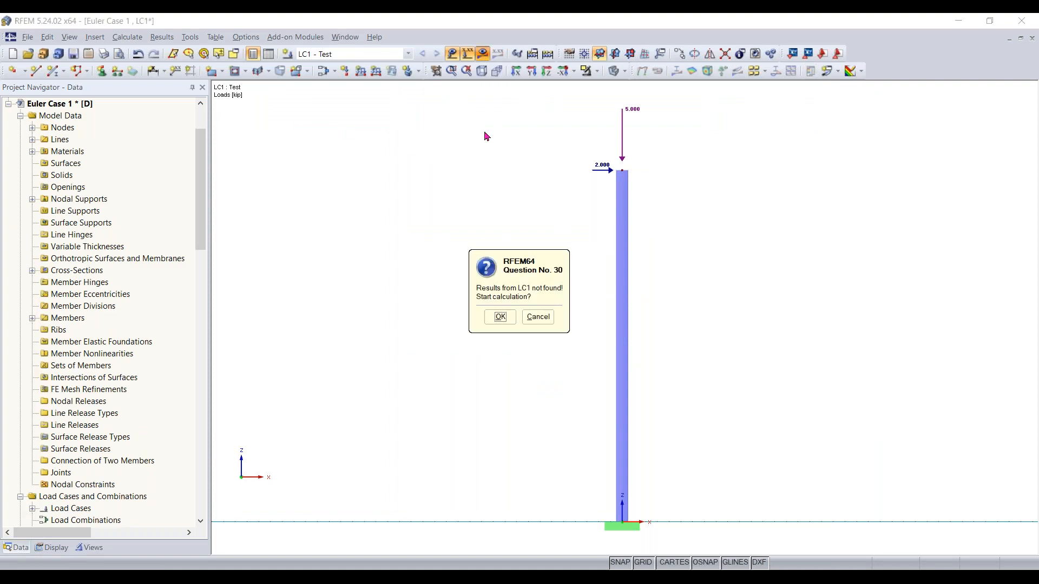
left_click(494, 318)
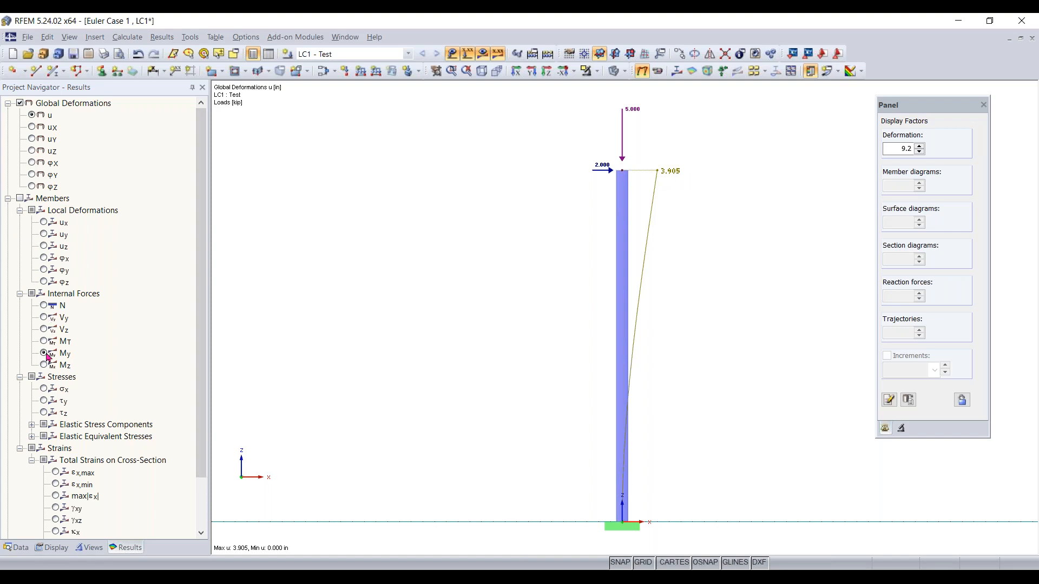
Compare the member My diagram with the global deformations of the second-order results
left_click(21, 198)
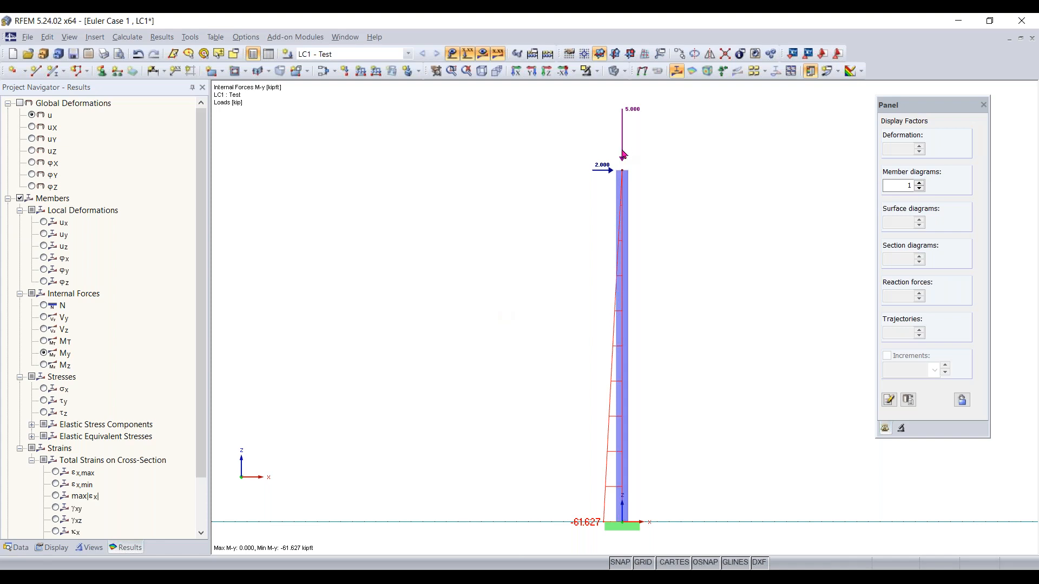
left_click(27, 104)
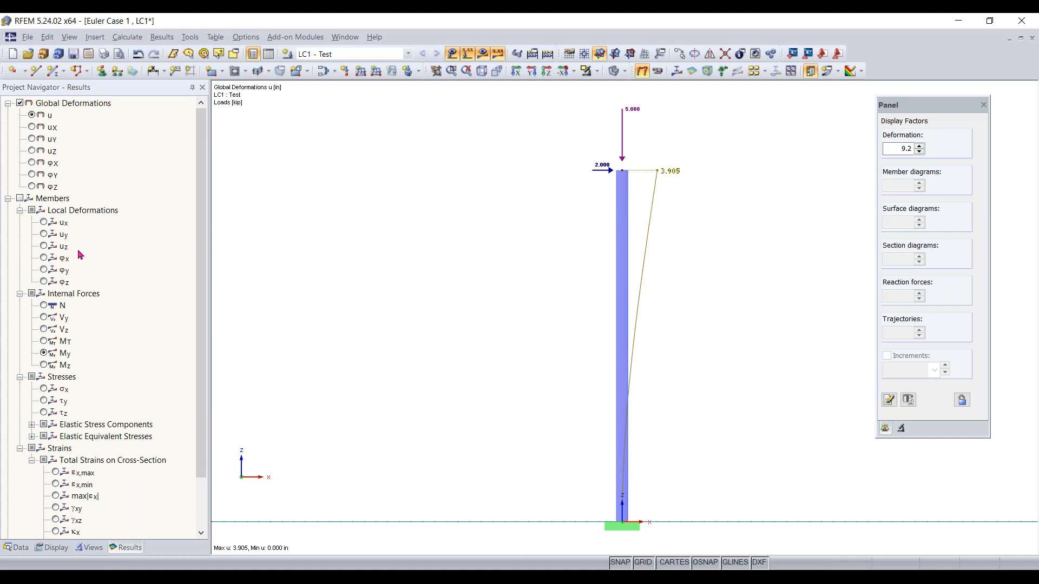
left_click(21, 199)
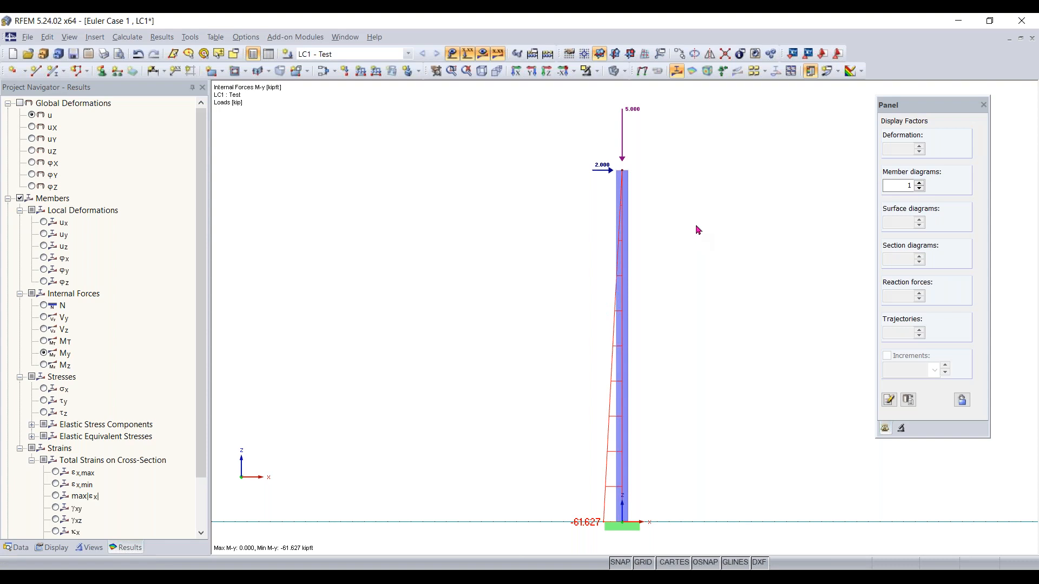
Edit the top nodal load so that Px is 0 kip and Pz is -0.1 kip
left_click(475, 58)
left_click(451, 55)
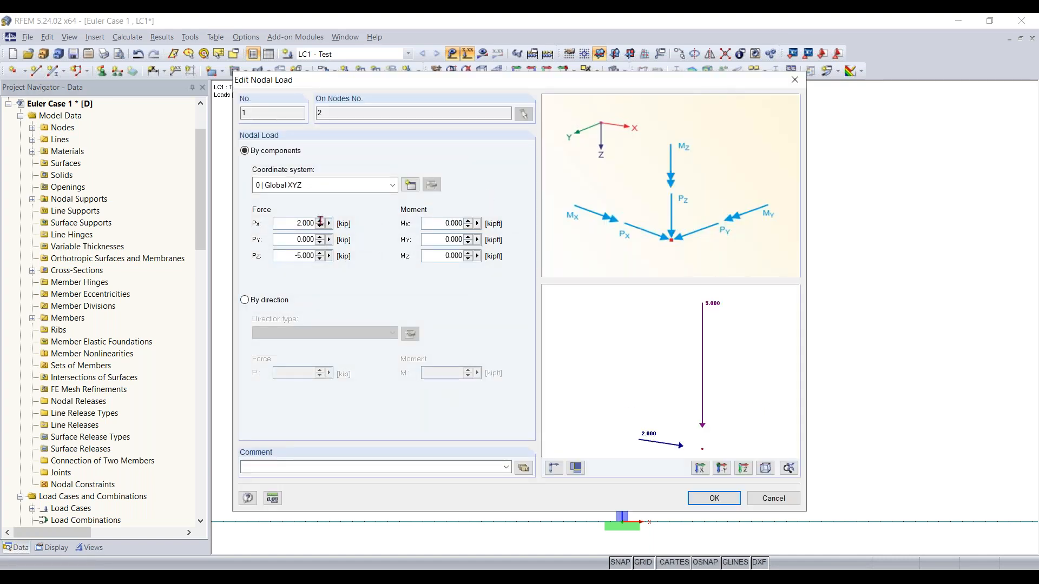
double_click(291, 223)
key("Delete")
type(".100")
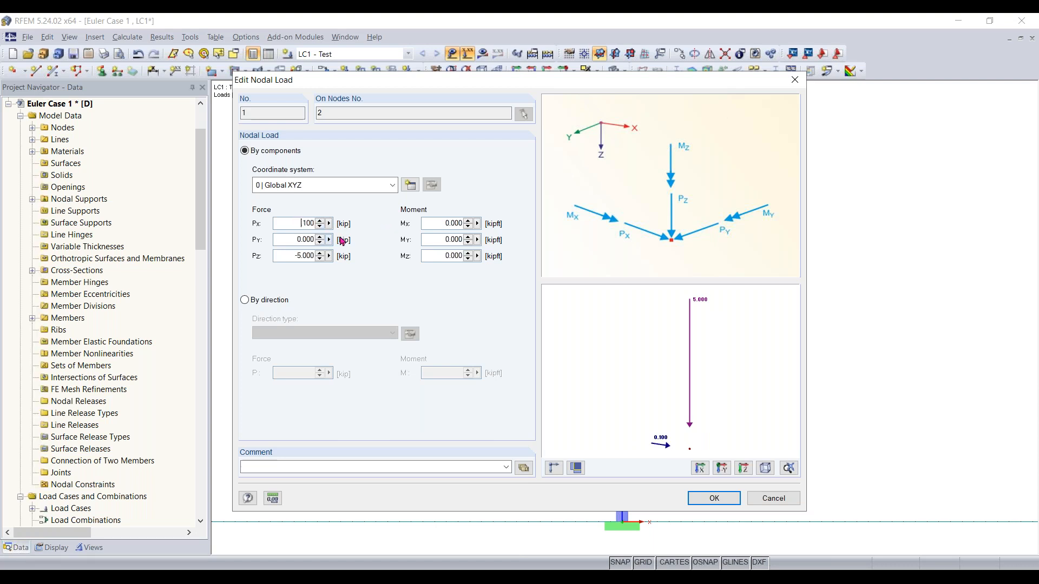
key("Home")
type("-")
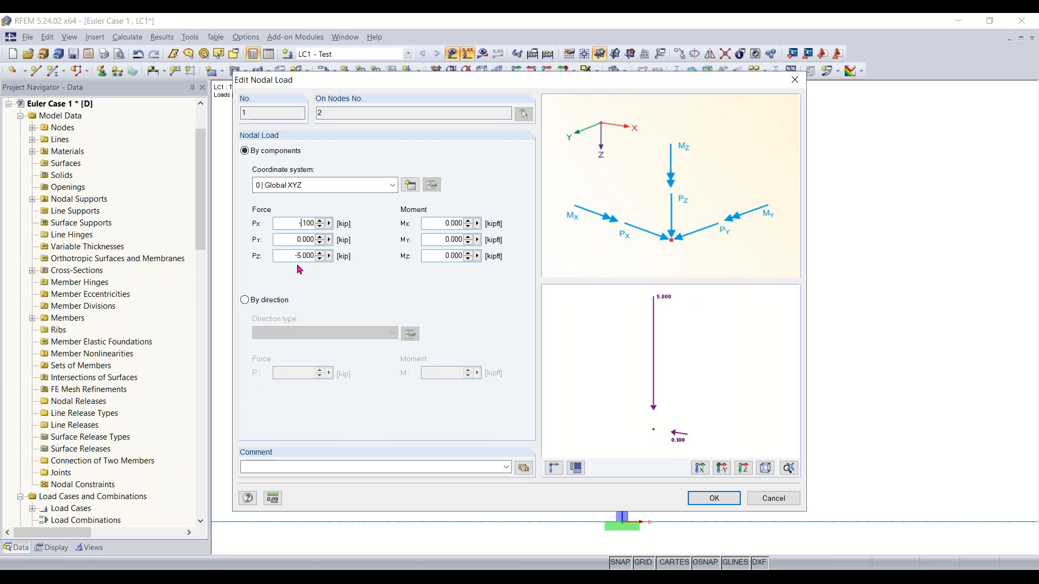
left_click_drag(295, 257, 422, 265)
type("-0.")
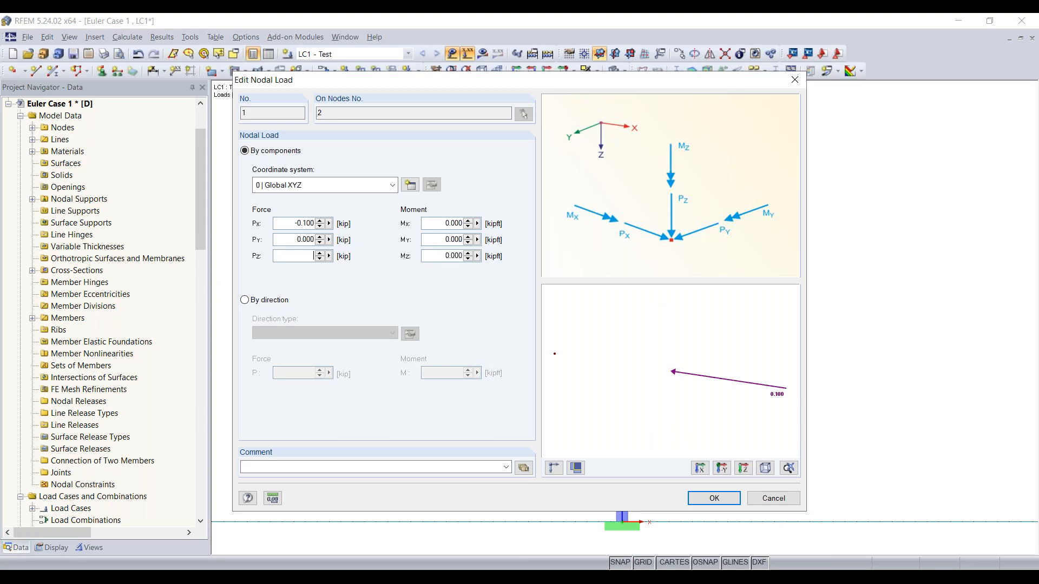
type("1")
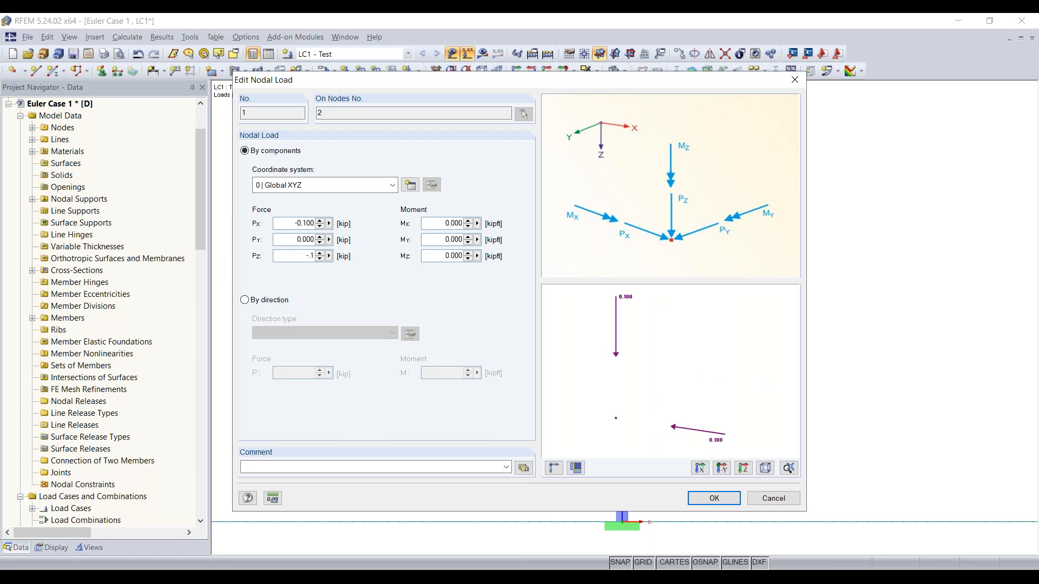
left_click_drag(294, 224, 446, 228)
type("0")
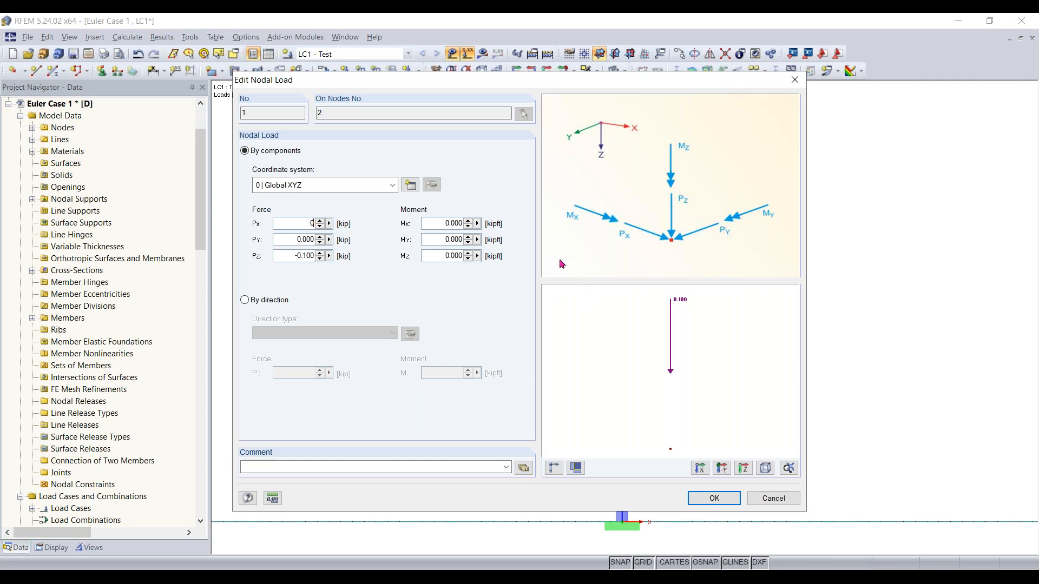
left_click(715, 497)
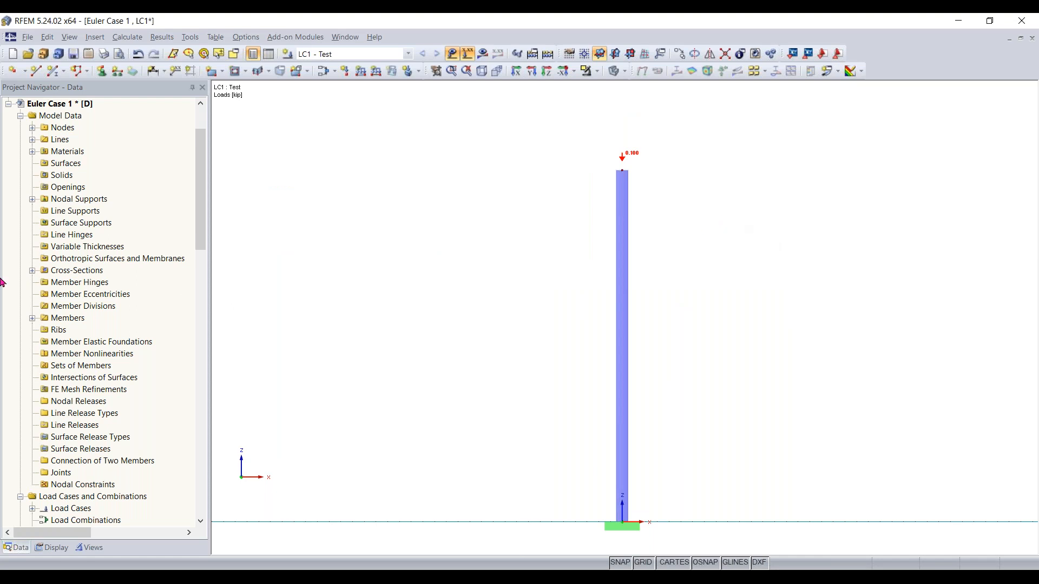
Open the RF-STABILITY add-on module for a stability analysis of the model
scroll(154, 224, "up", 2)
scroll(154, 224, "down", 9)
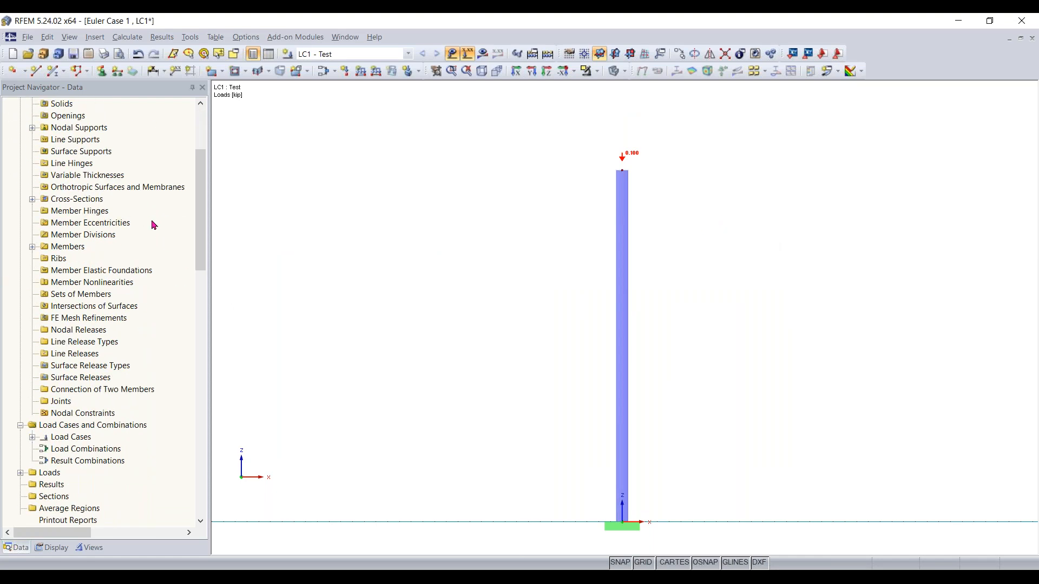
scroll(163, 225, "down", 2)
left_click_drag(202, 227, 204, 285)
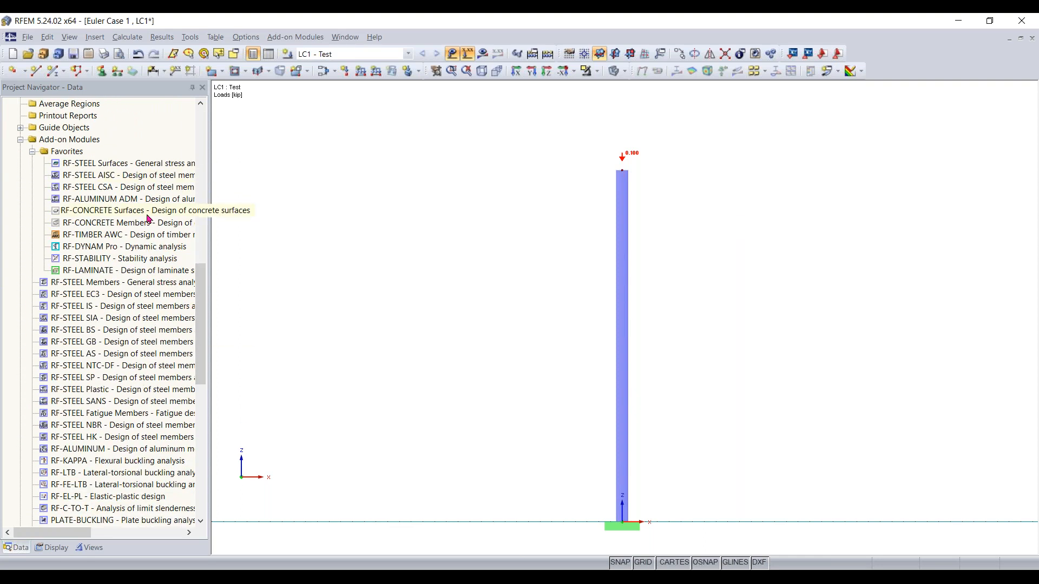
scroll(151, 223, "down", 1)
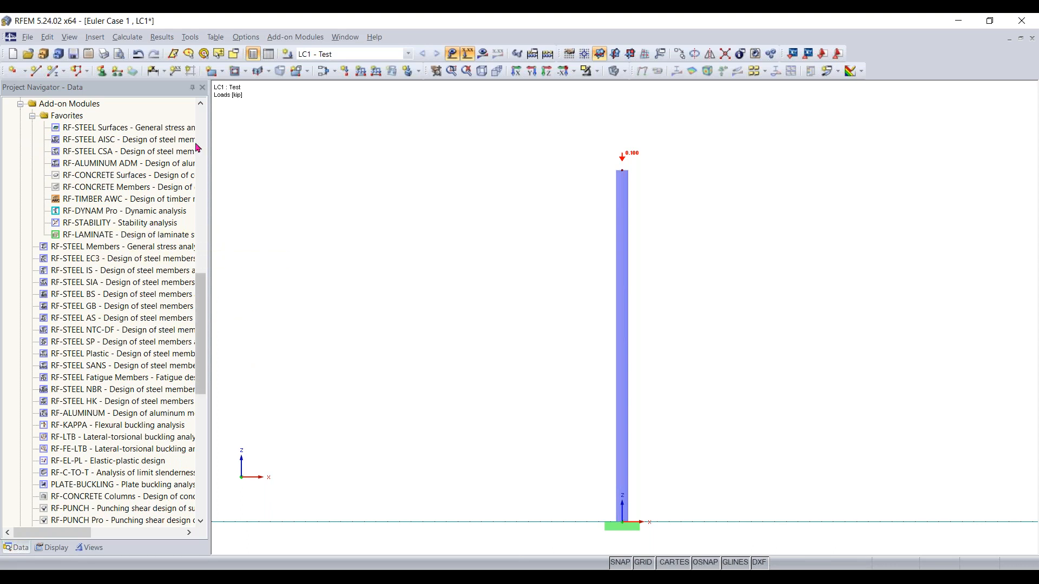
left_click(295, 38)
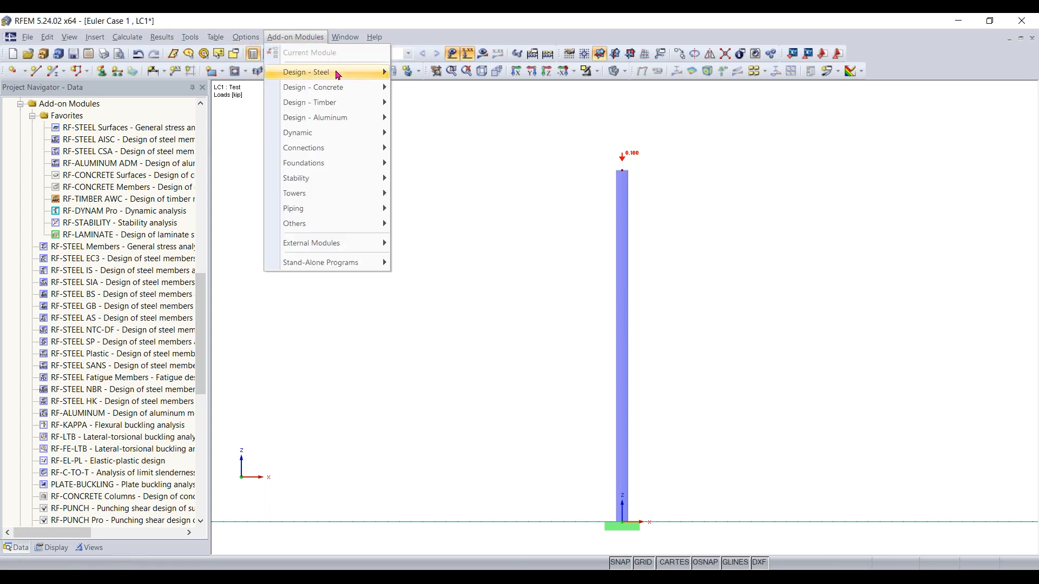
mouse_move(336, 74)
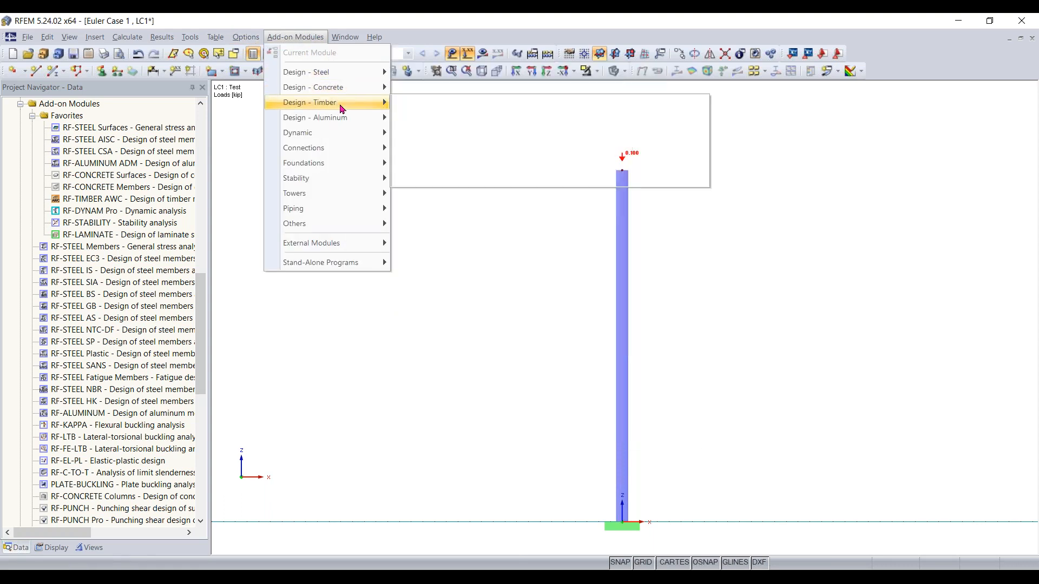
mouse_move(341, 109)
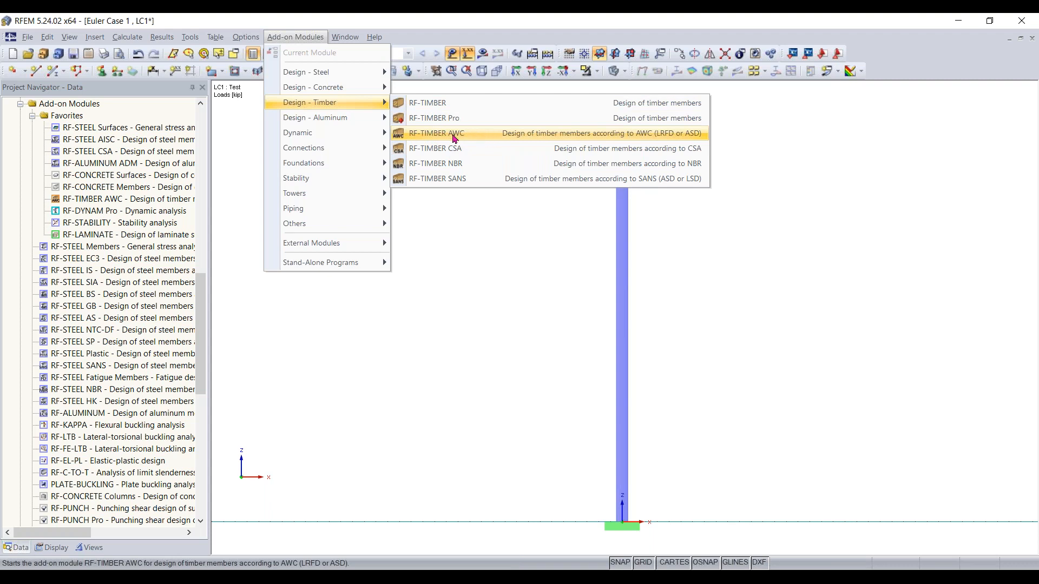
mouse_move(363, 125)
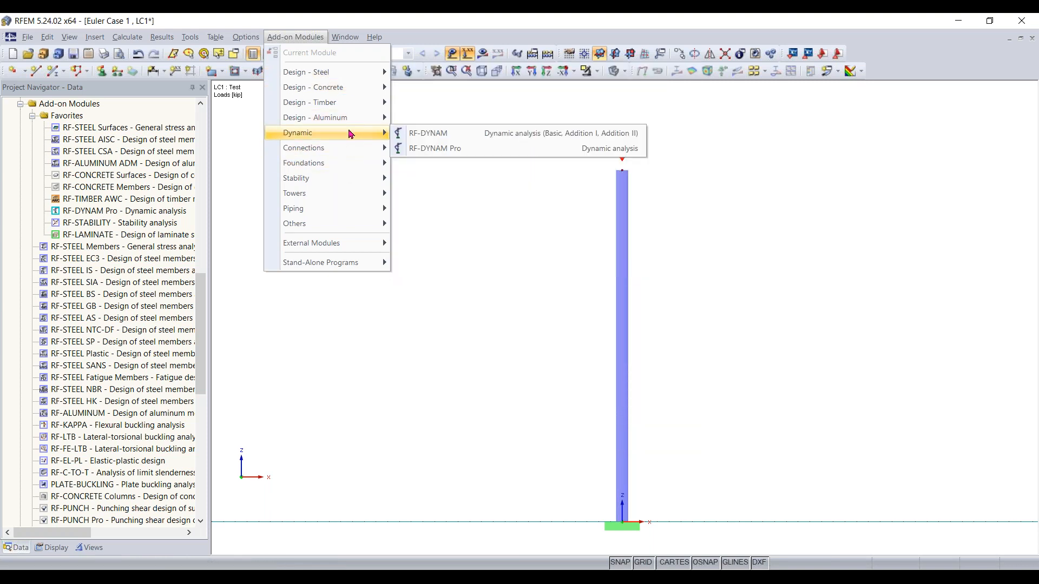
mouse_move(343, 184)
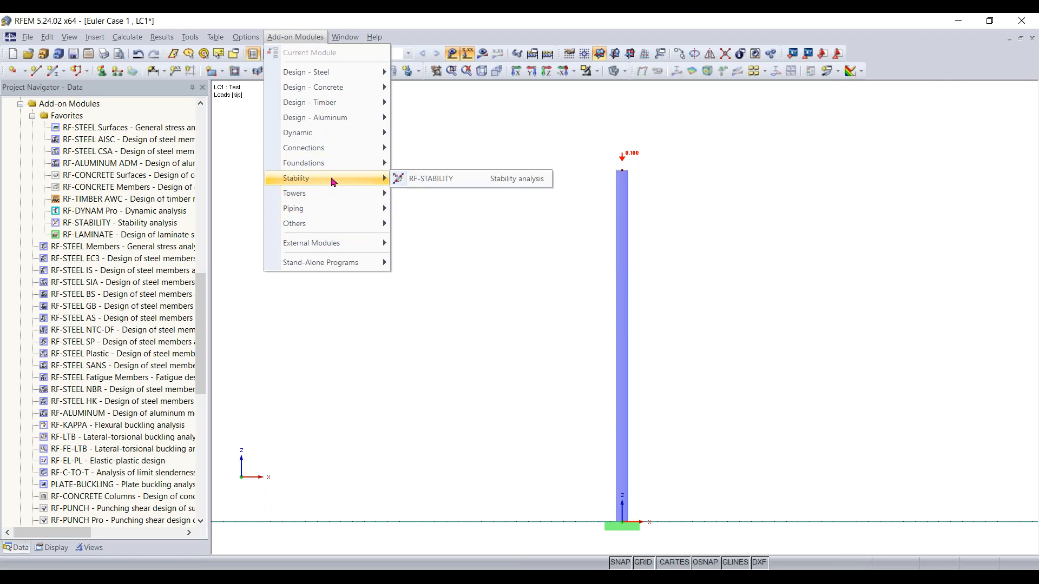
left_click(448, 179)
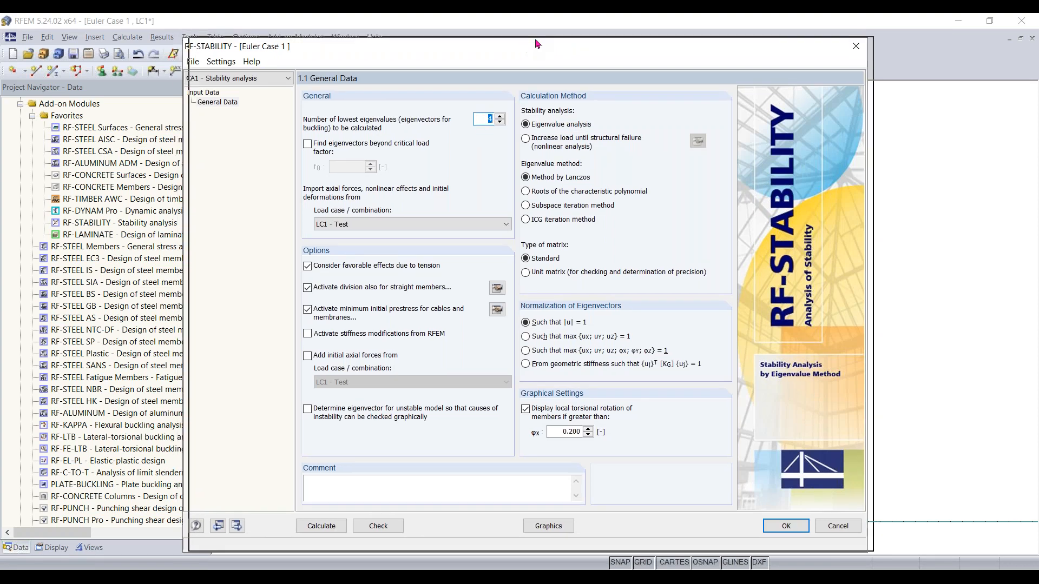
left_click_drag(535, 40, 549, 31)
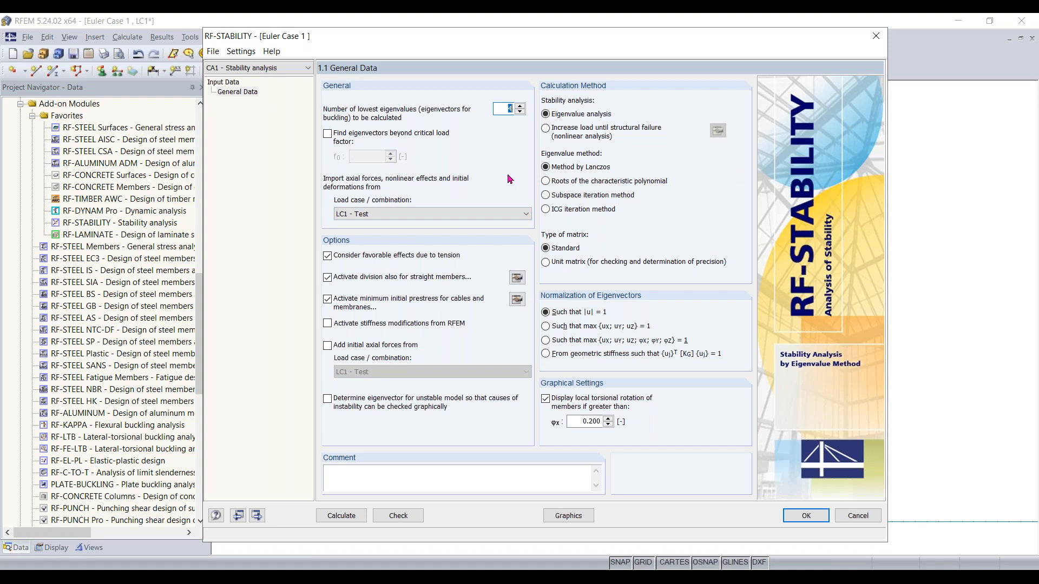
left_click_drag(531, 42, 566, 42)
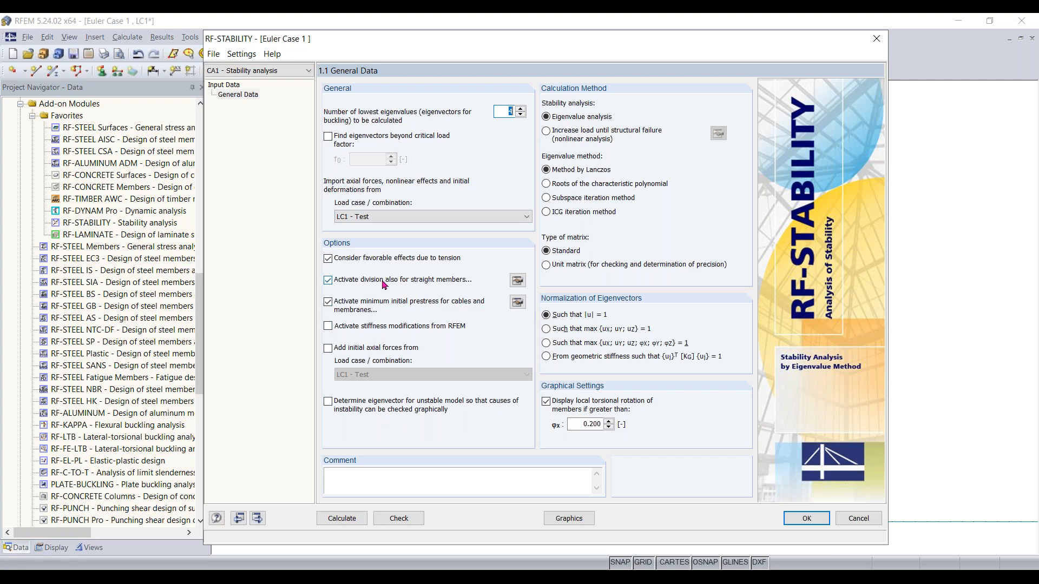
Set the minimum number of member divisions for straight members to 10 in the FE mesh settings
left_click(519, 282)
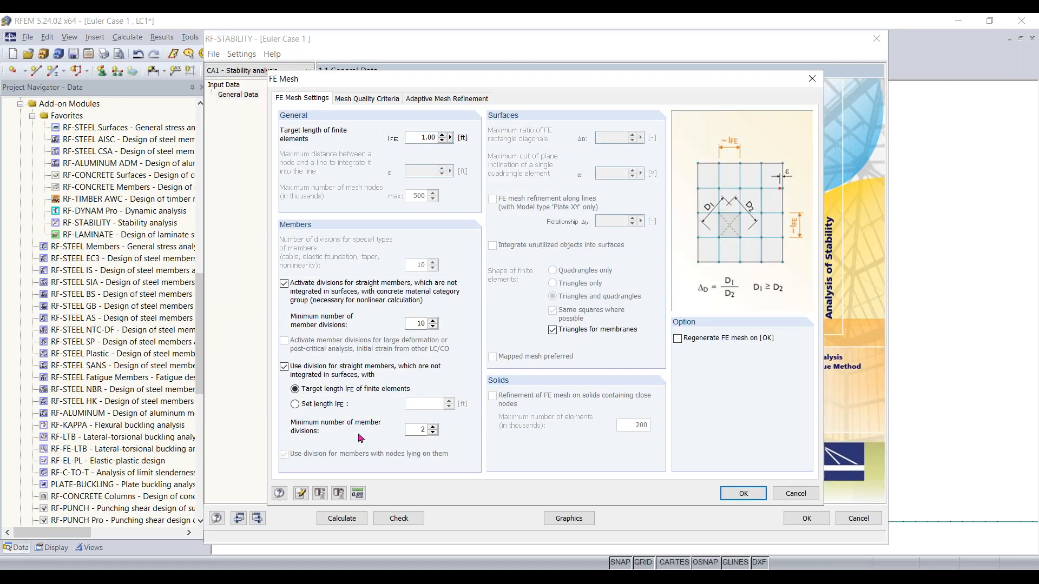
double_click(412, 430)
key("BackSpace")
type("10")
left_click(744, 500)
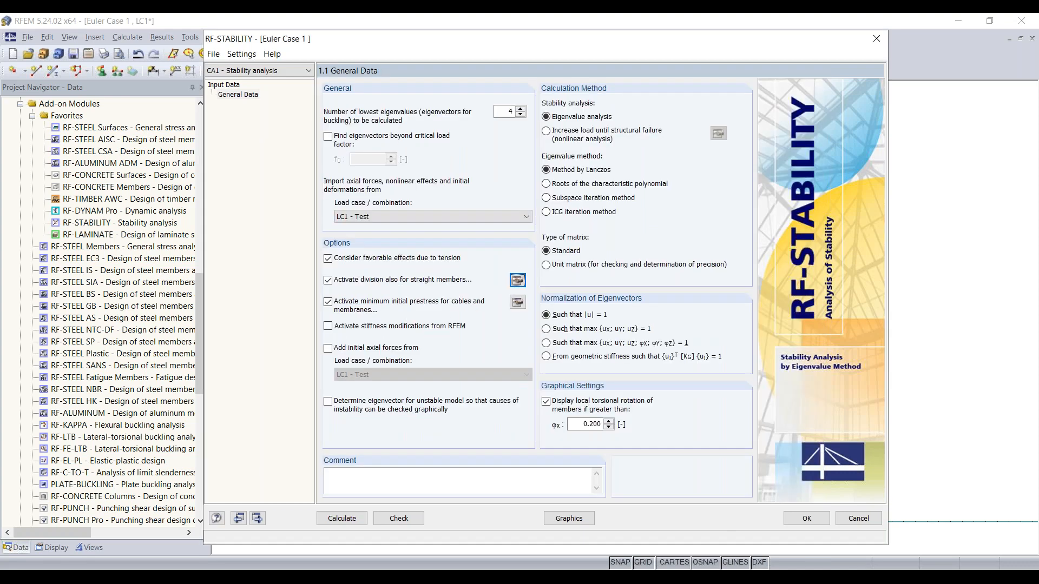
Calculate the stability analysis and open the effective lengths and critical loads results
left_click(341, 518)
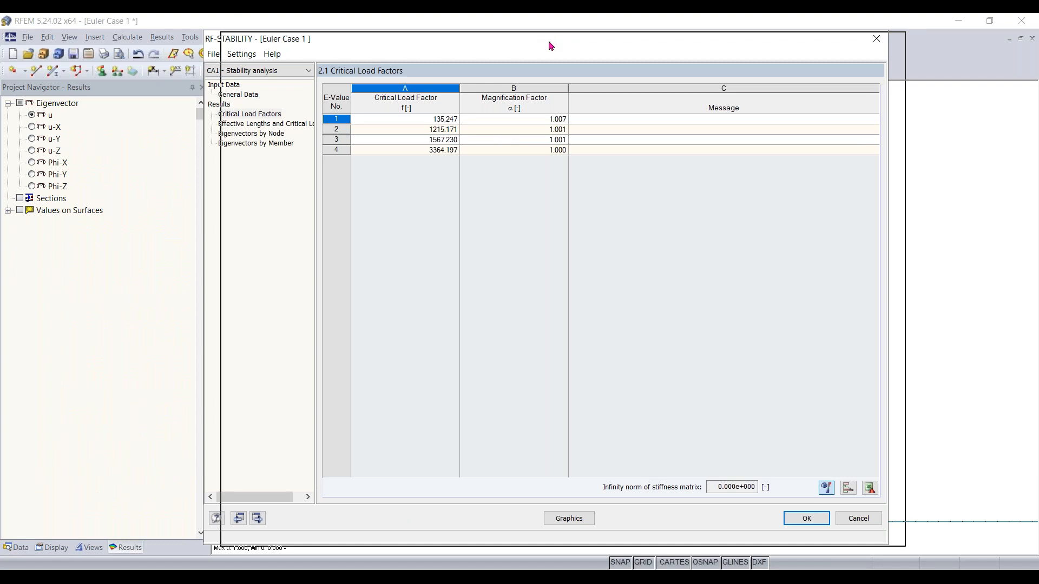
left_click_drag(547, 40, 533, 41)
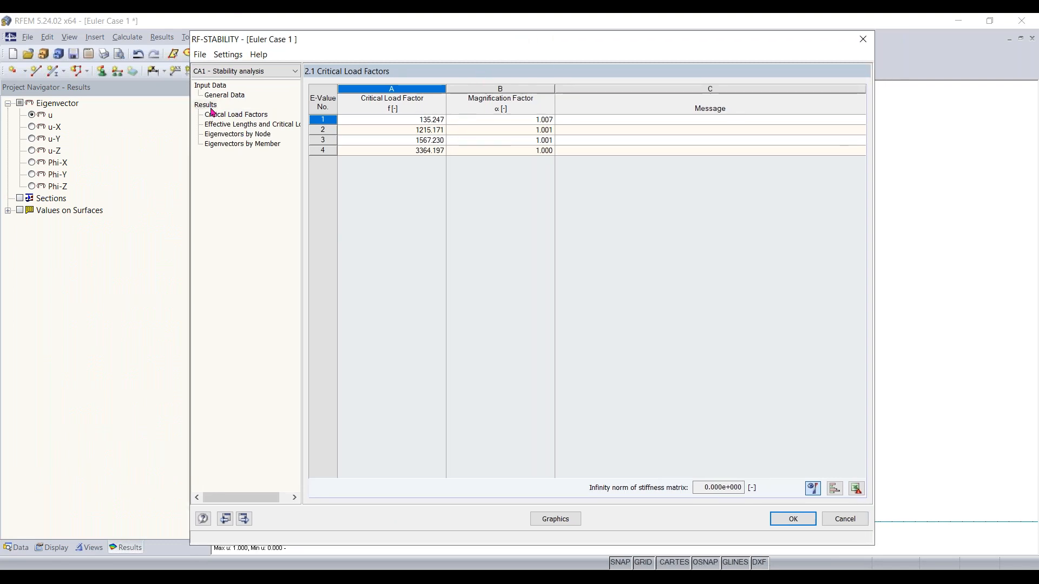
left_click(223, 95)
left_click(205, 105)
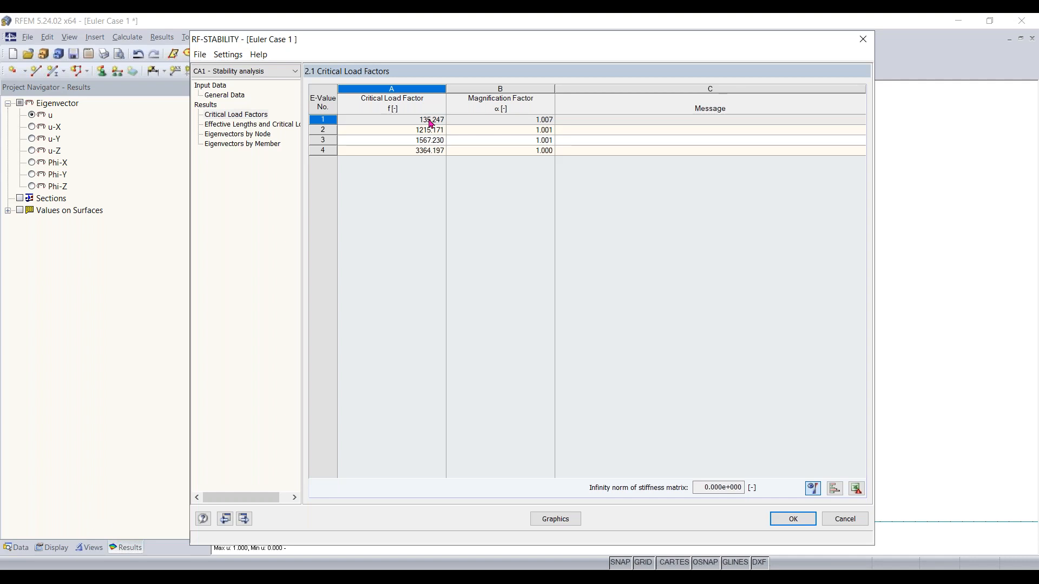
left_click(270, 127)
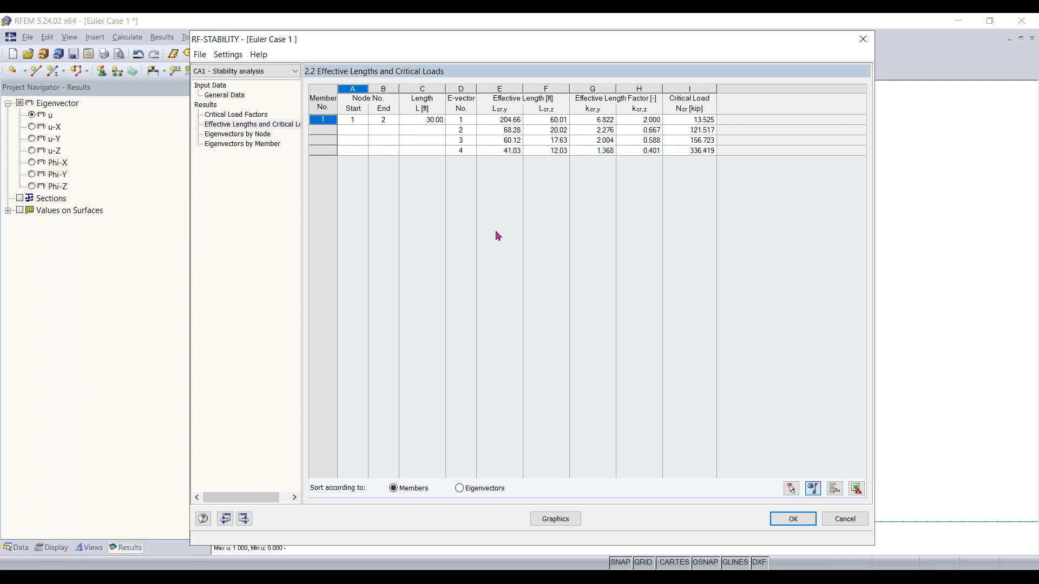
Show the eigenvector graphics of mode 1 in a side view of the column
left_click(562, 518)
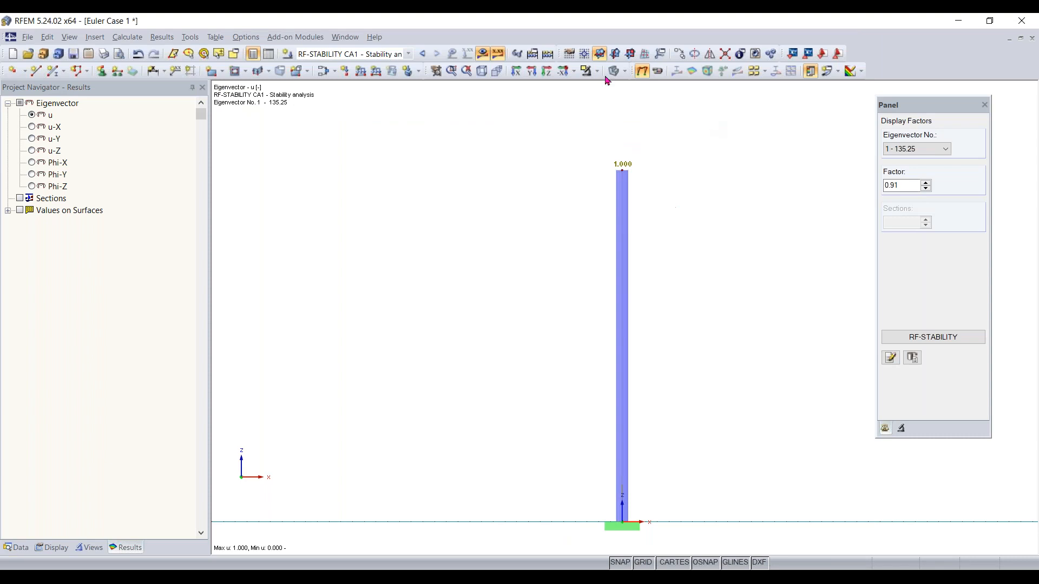
left_click(515, 71)
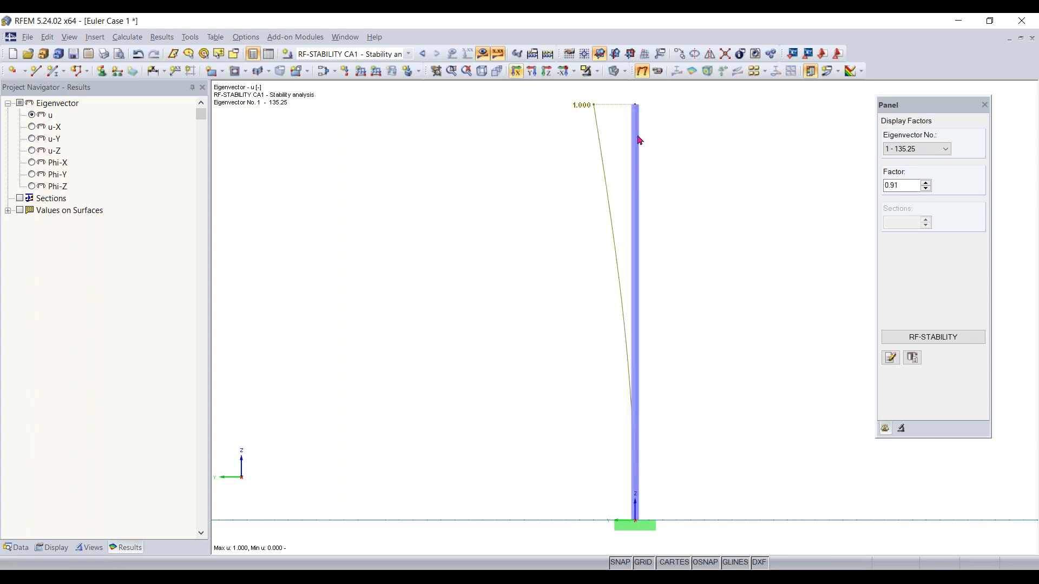
left_click(924, 151)
left_click(925, 151)
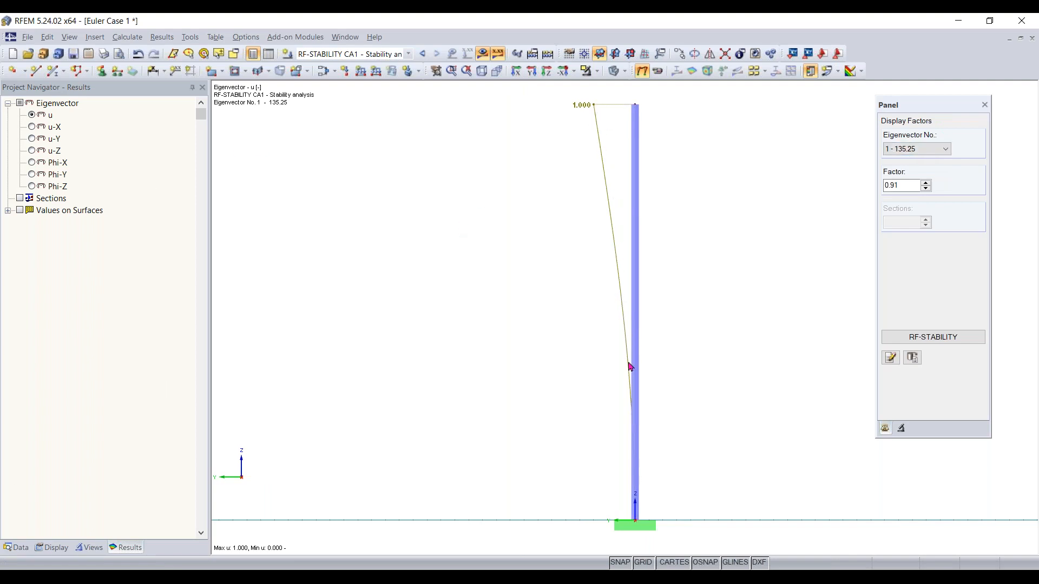
Display member deformations as colored cross-sections in the results display settings
left_click(53, 548)
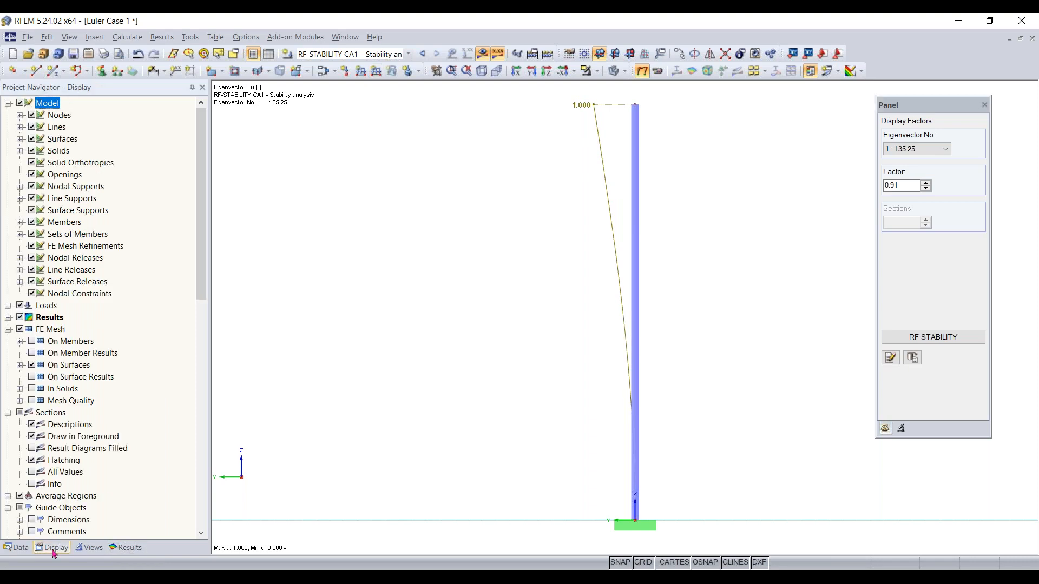
left_click_drag(207, 187, 1, 200)
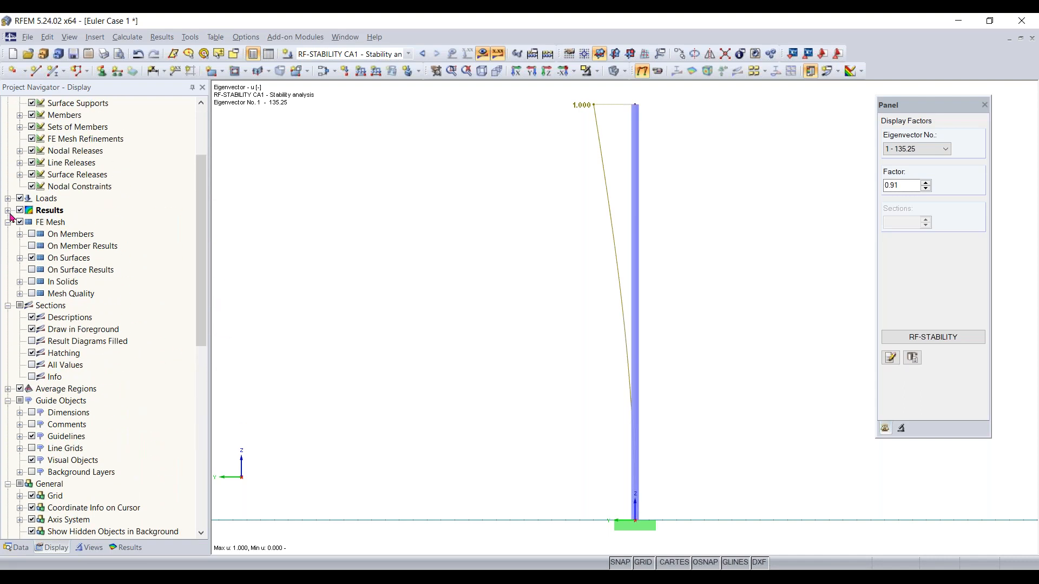
left_click(9, 210)
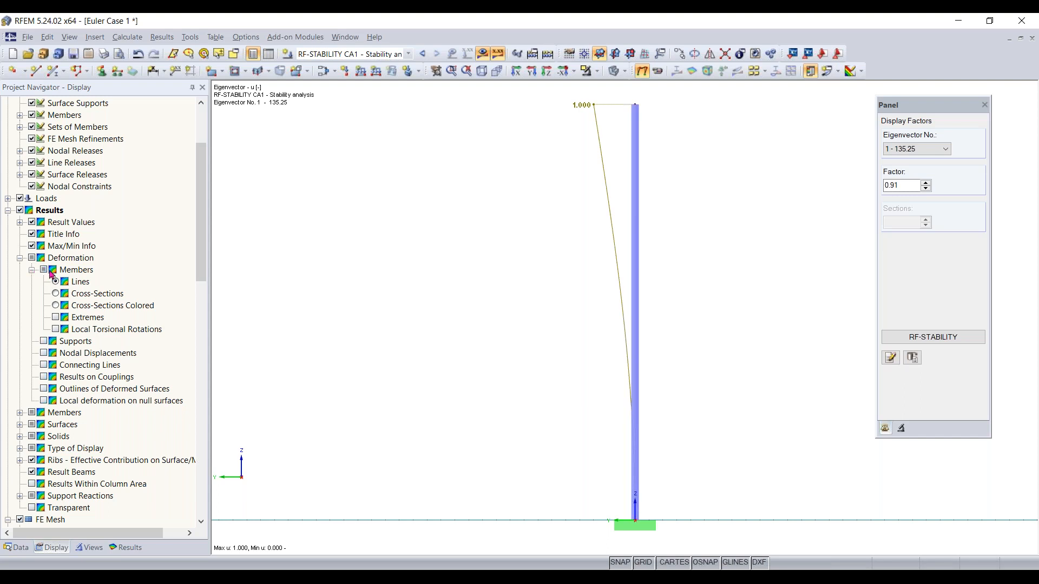
left_click(56, 305)
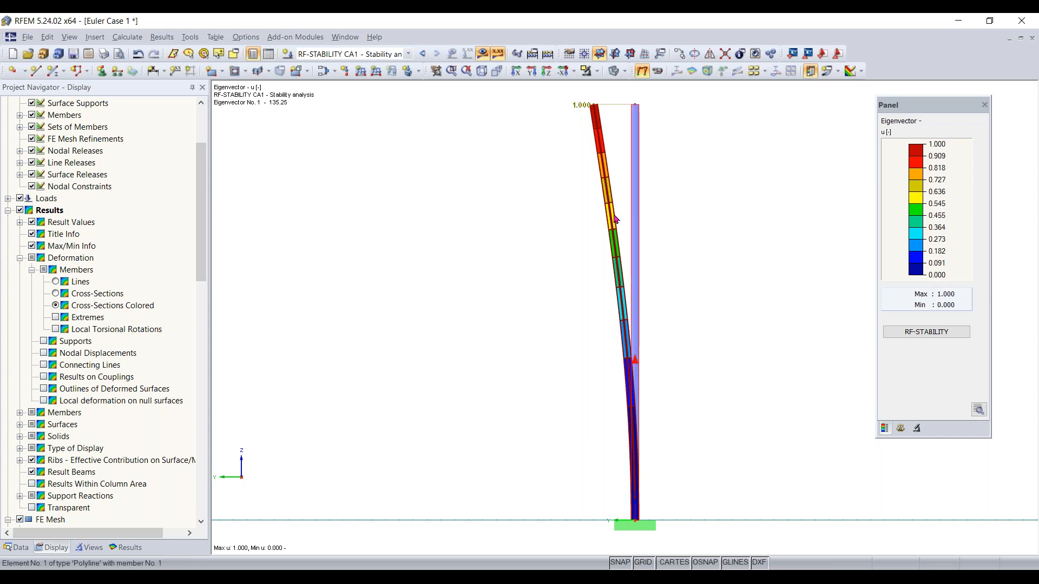
Step through the four eigenvectors in the display factors panel and return to mode 1
left_click(916, 429)
left_click(914, 428)
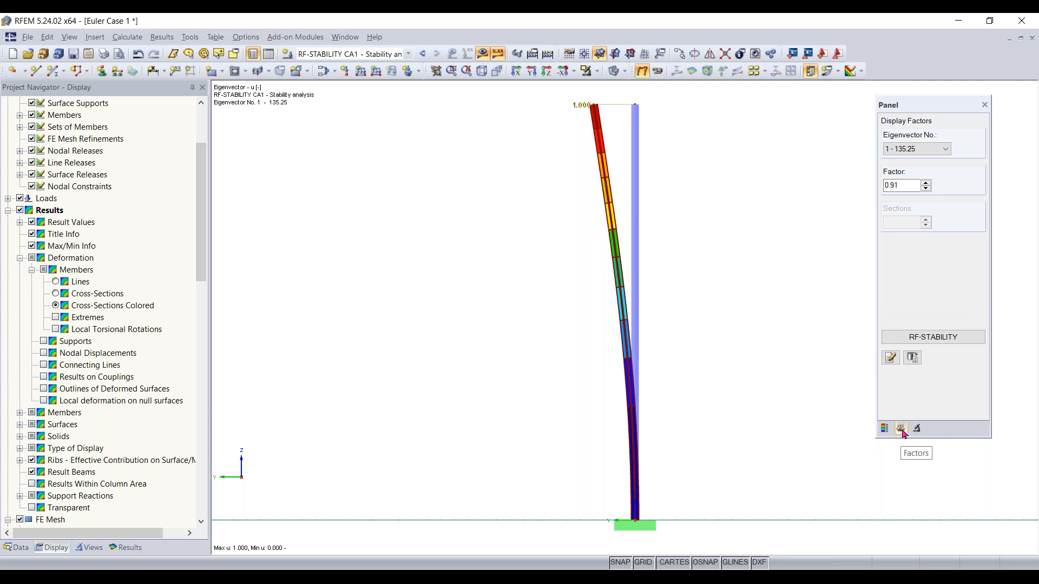
scroll(933, 153, "down", 3)
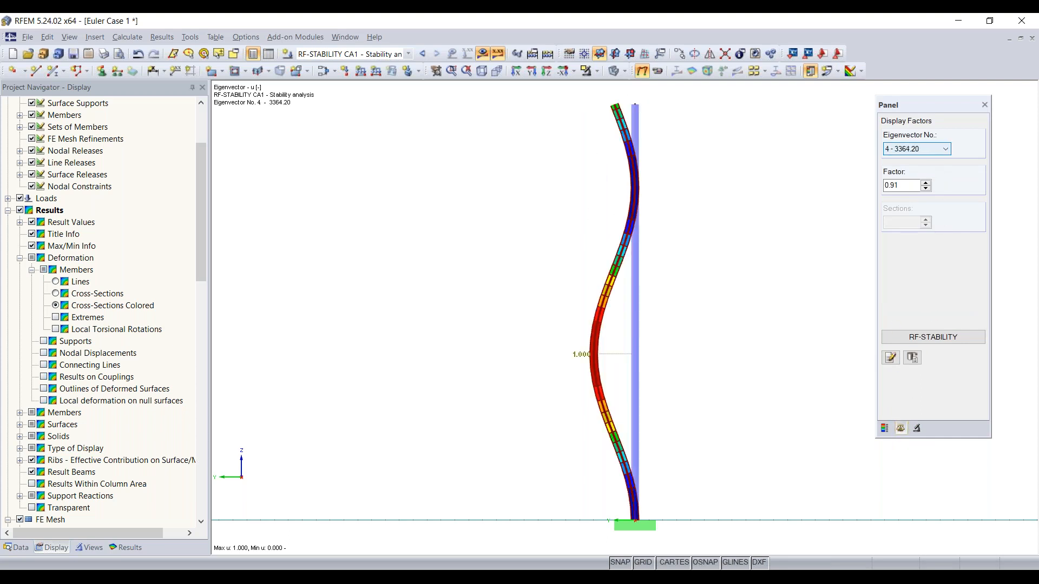
scroll(932, 151, "up", 2)
scroll(932, 151, "down", 1)
scroll(932, 152, "up", 1)
scroll(917, 148, "up", 1)
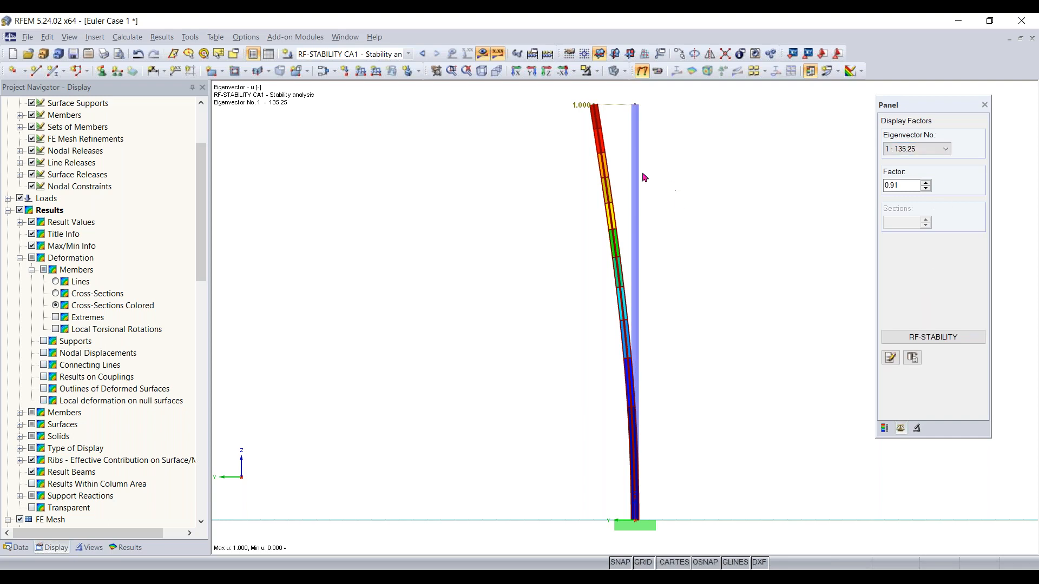
Show the buckled column in an isometric 3D view
middle_click_drag(534, 163, 737, 265, "ctrl")
right_click(736, 265)
left_click(704, 170)
scroll(644, 179, "up", 3)
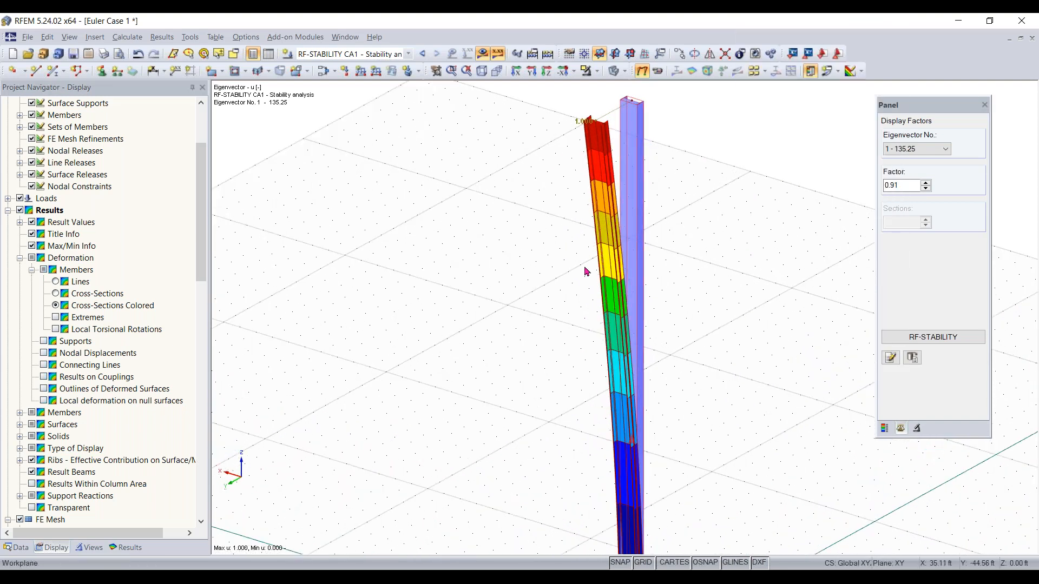
scroll(701, 146, "down", 3)
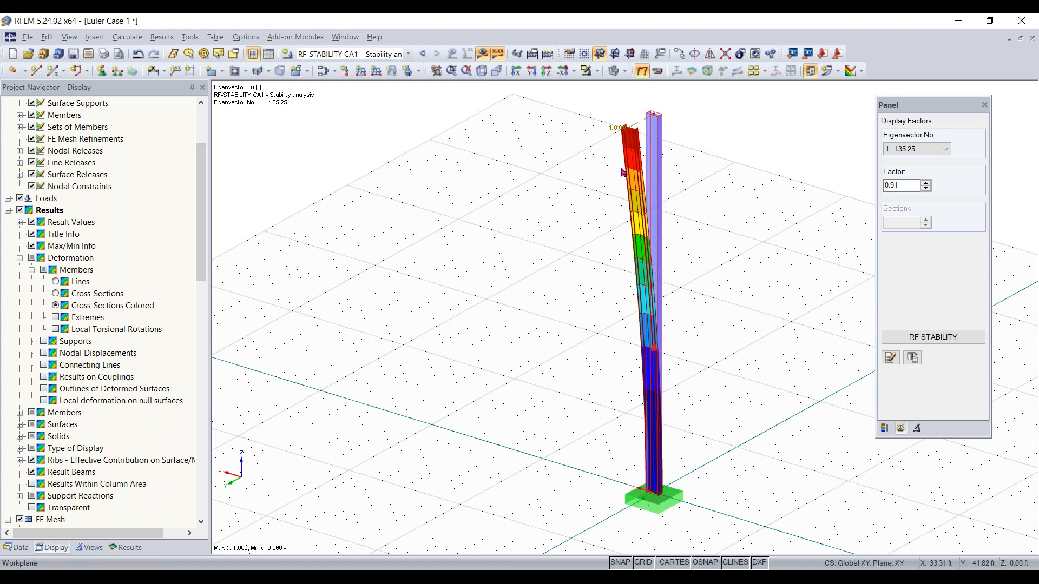
Inspect the W 12x35 cross-section properties of the member, checking the moments of inertia Iy and Iz
double_click(659, 131)
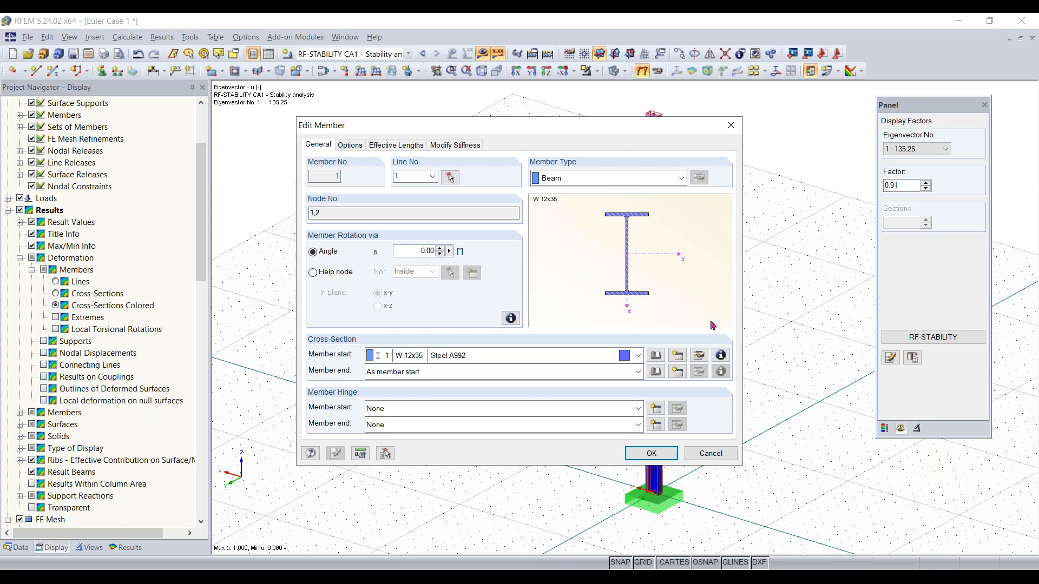
left_click(721, 355)
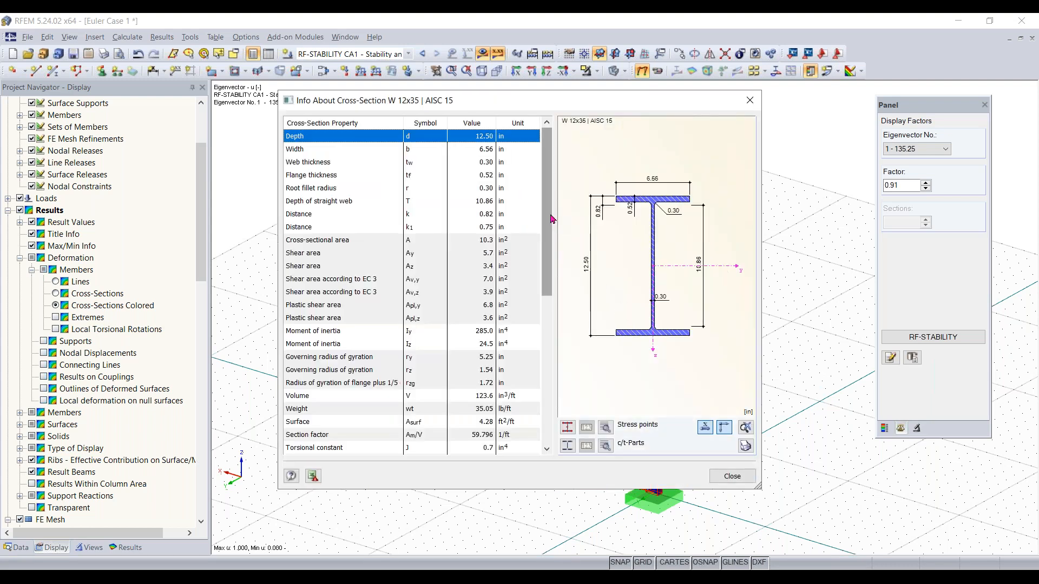
left_click_drag(552, 220, 553, 364)
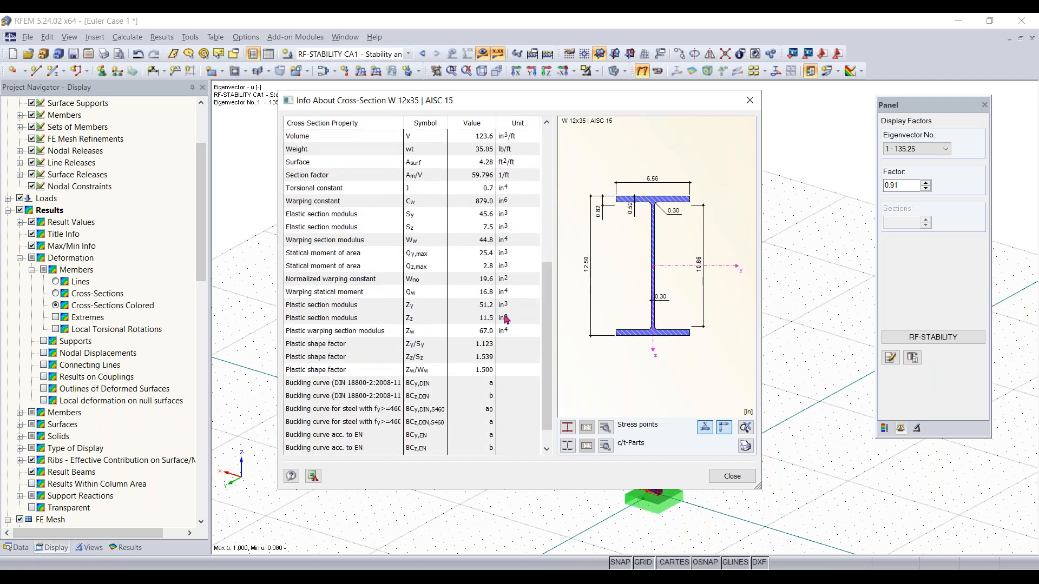
left_click_drag(542, 303, 544, 220)
left_click(345, 220)
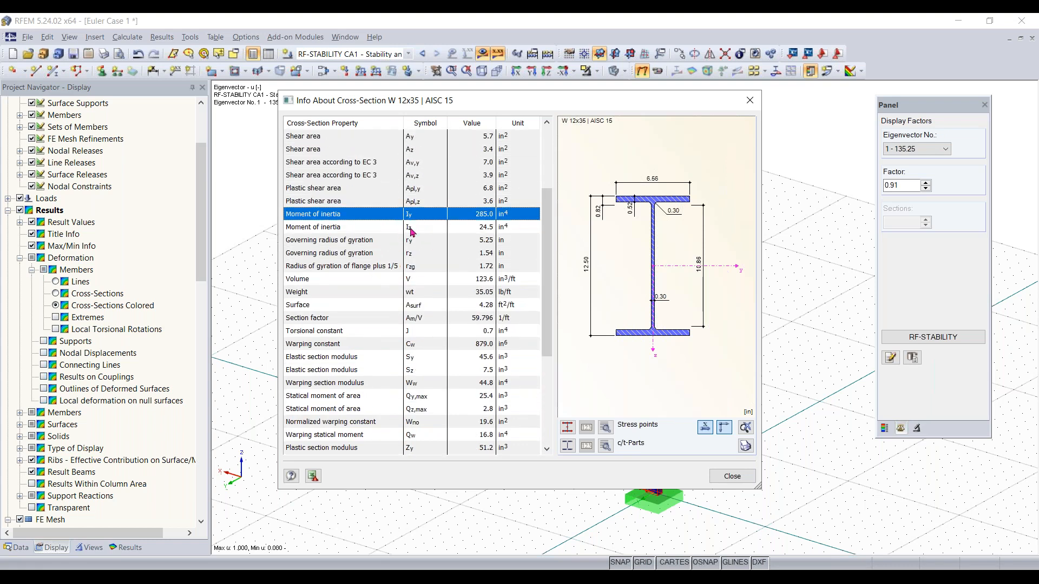
left_click(469, 232)
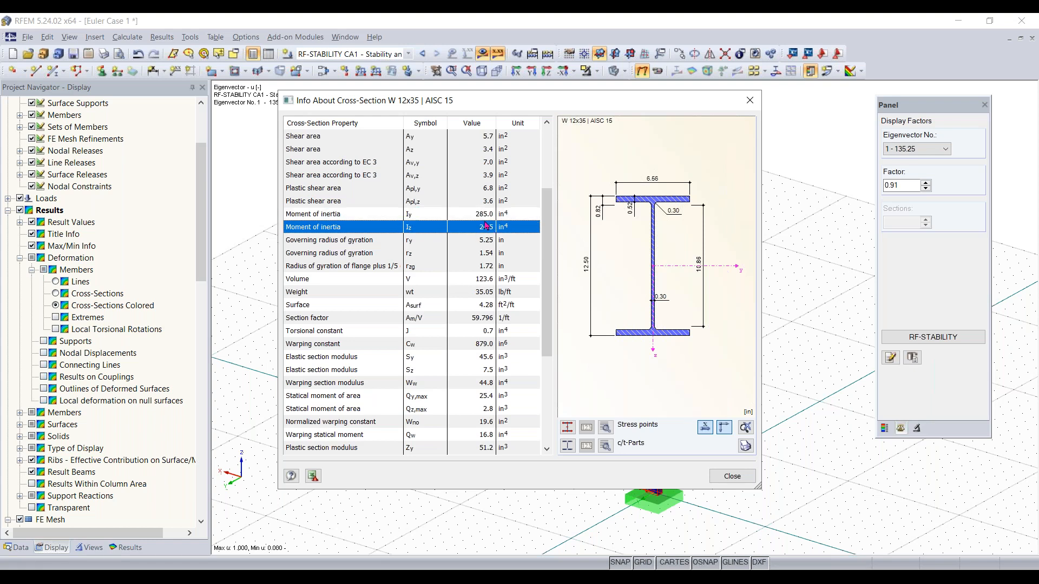
left_click(485, 216)
left_click(485, 229)
left_click(732, 477)
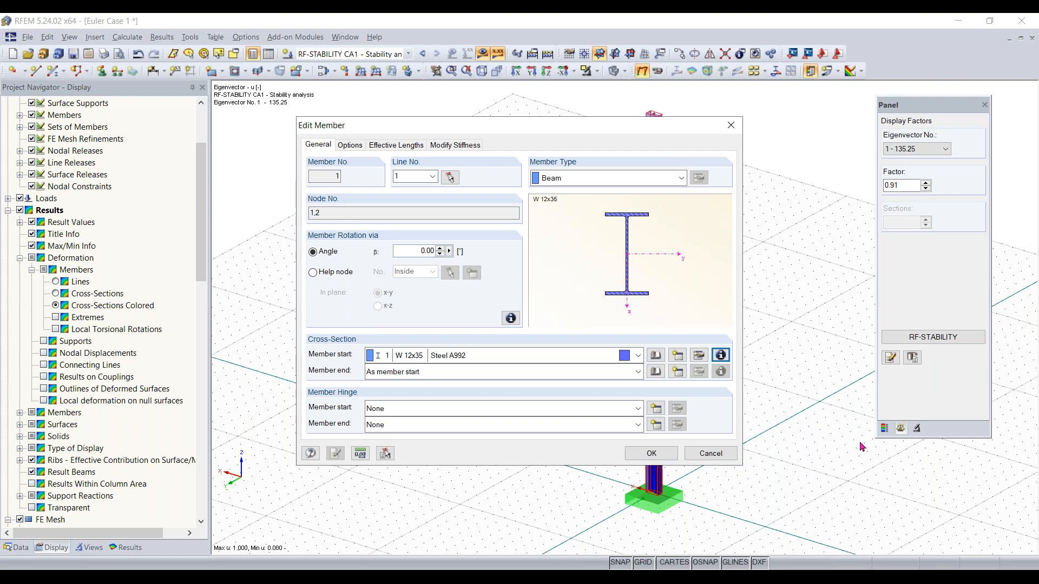
left_click(651, 453)
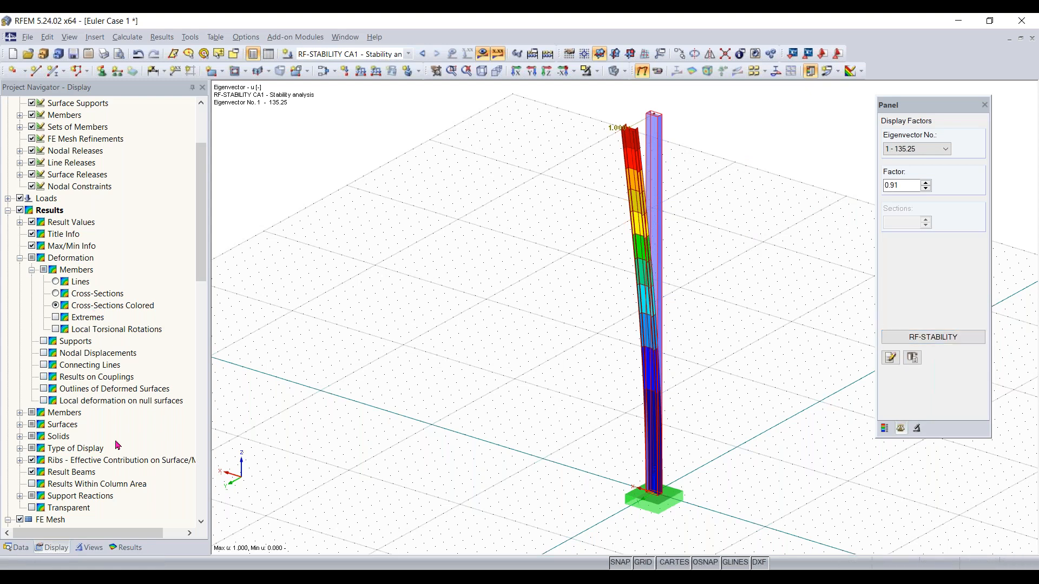
Locate the RF-STABILITY module among the add-on modules in the data navigator
left_click(16, 548)
scroll(132, 280, "up", 6)
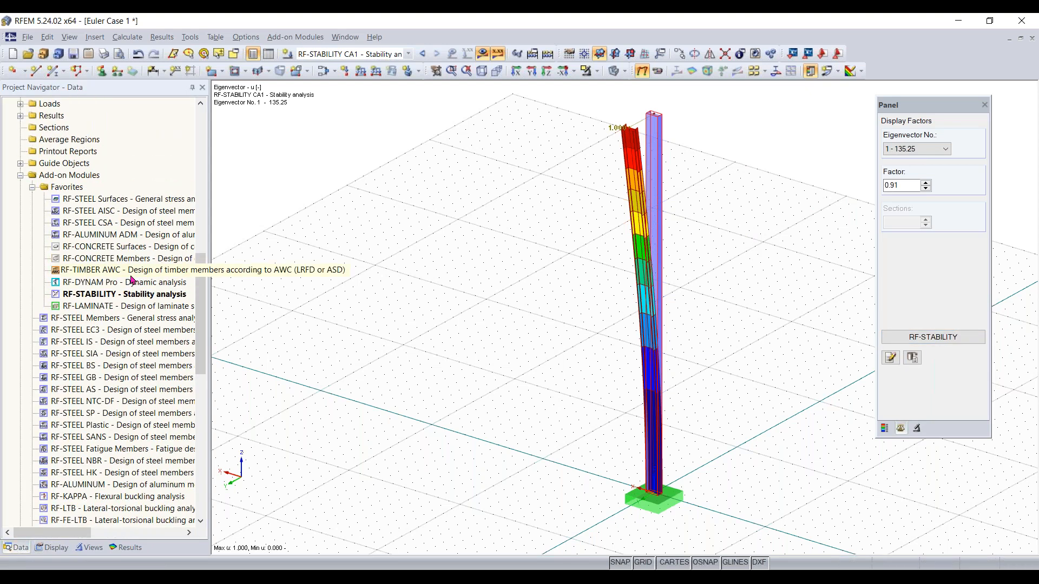
scroll(132, 279, "down", 3)
scroll(133, 303, "up", 2)
left_click(119, 403)
left_click(163, 341)
scroll(135, 325, "down", 3)
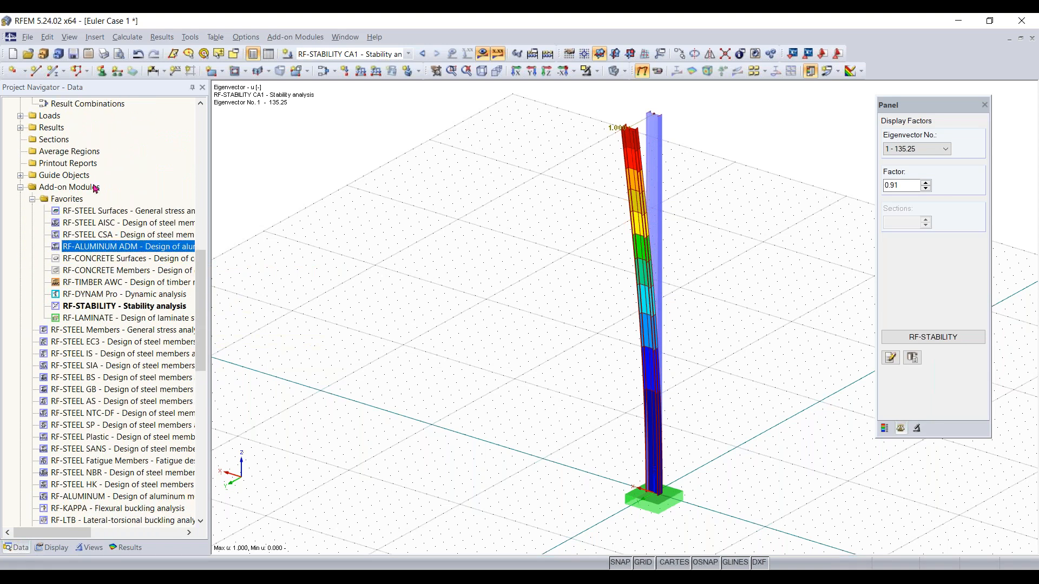
scroll(116, 366, "down", 1)
mouse_move(129, 282)
left_mouse_down()
mouse_move(134, 295)
mouse_move(125, 288)
left_mouse_up()
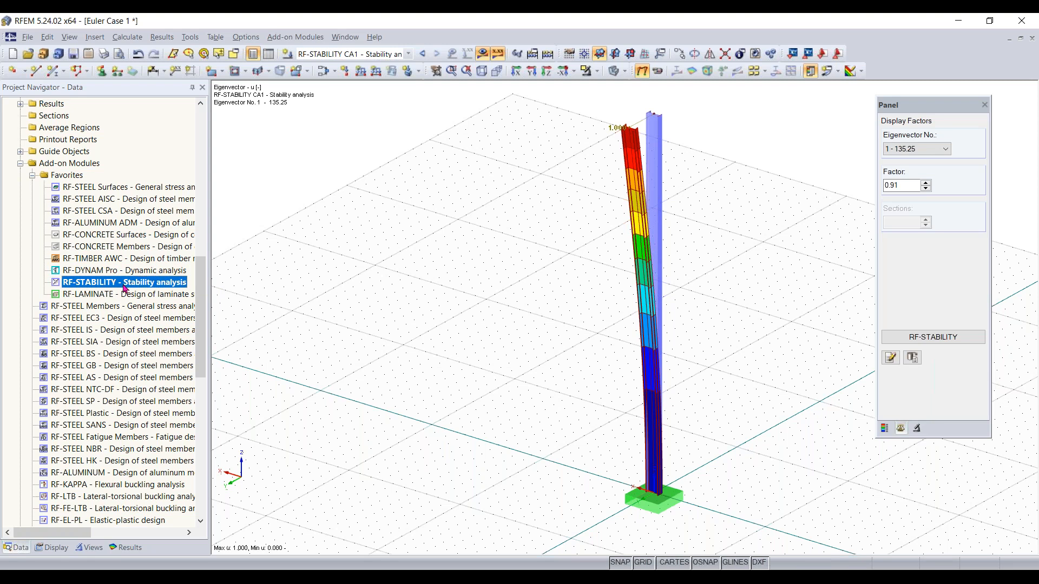
scroll(126, 285, "down", 8)
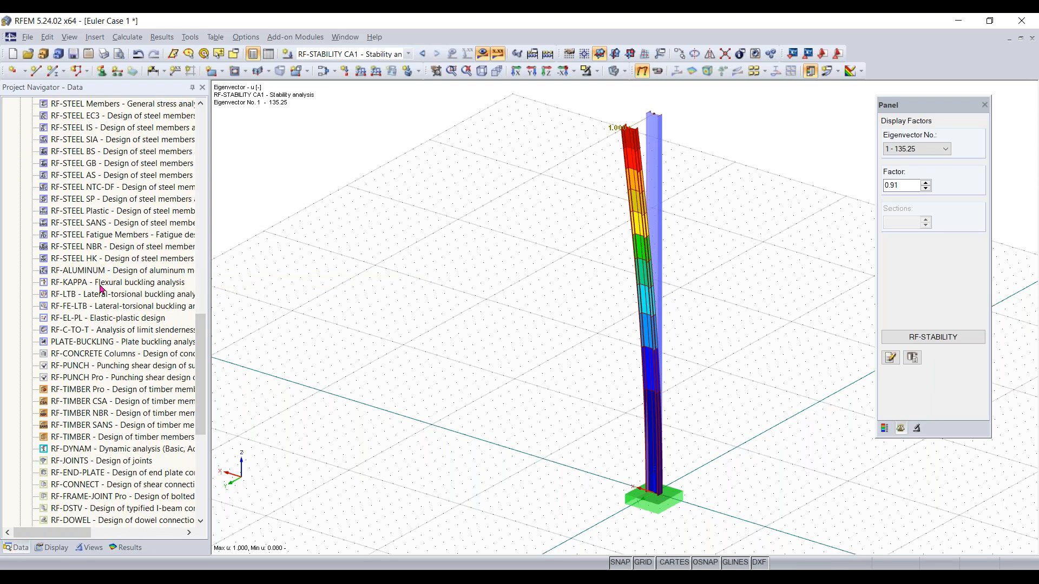
scroll(102, 288, "down", 2)
scroll(81, 324, "up", 9)
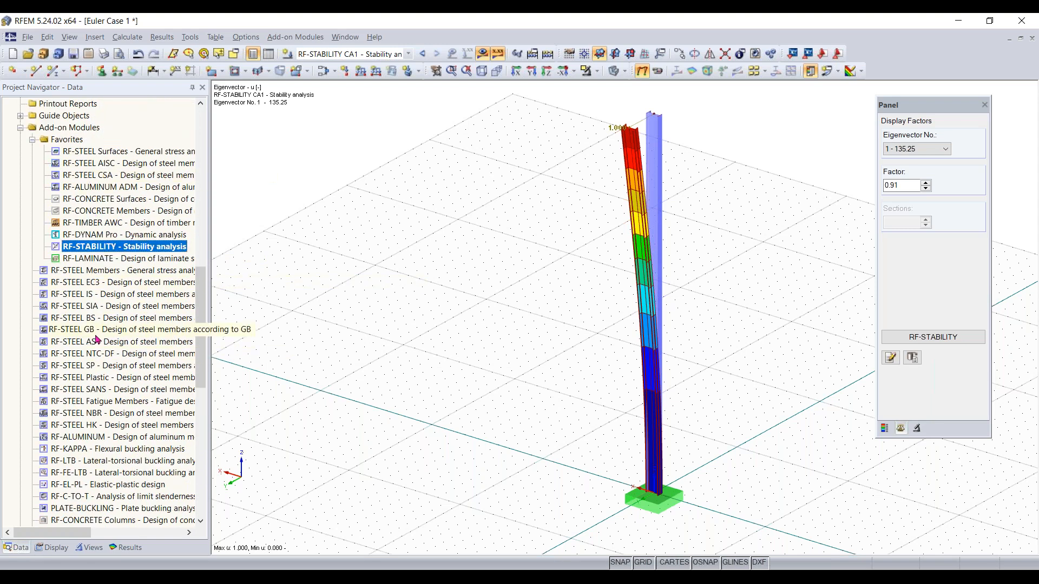
Reopen the RF-STABILITY module and display the effective lengths and critical loads table
right_click(97, 246)
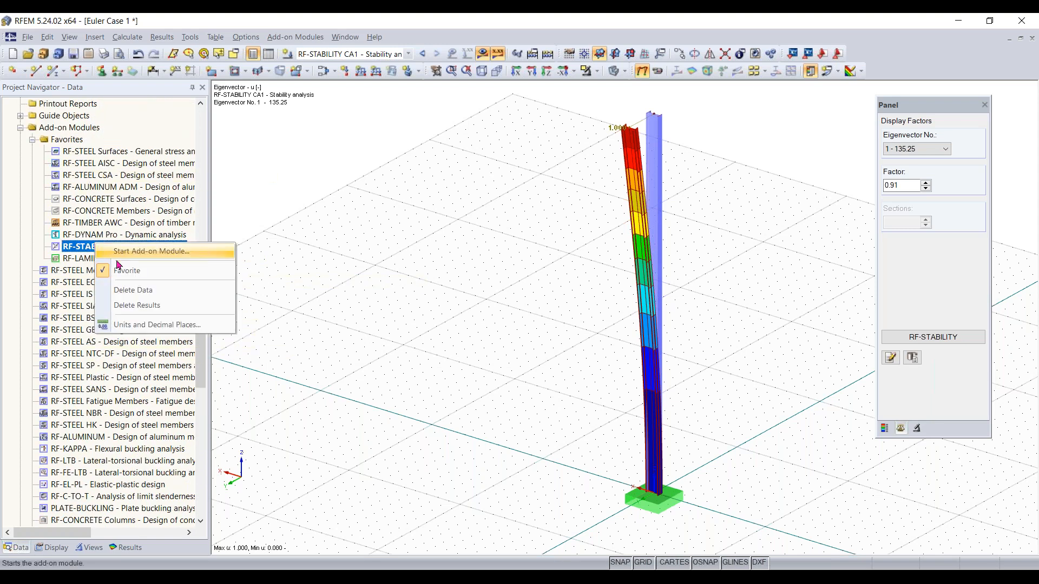
left_click(131, 275)
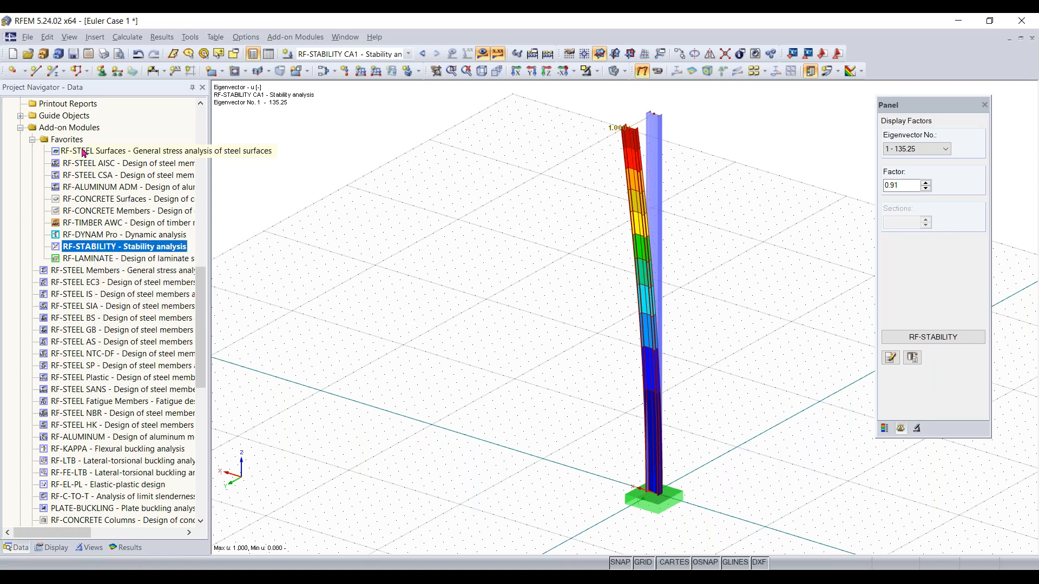
double_click(85, 248)
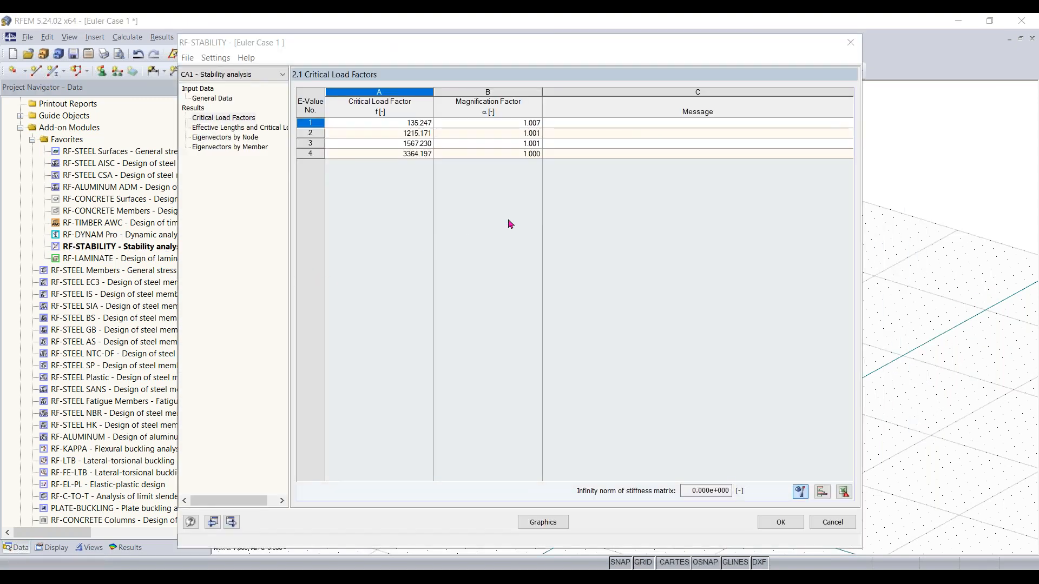
left_click(235, 128)
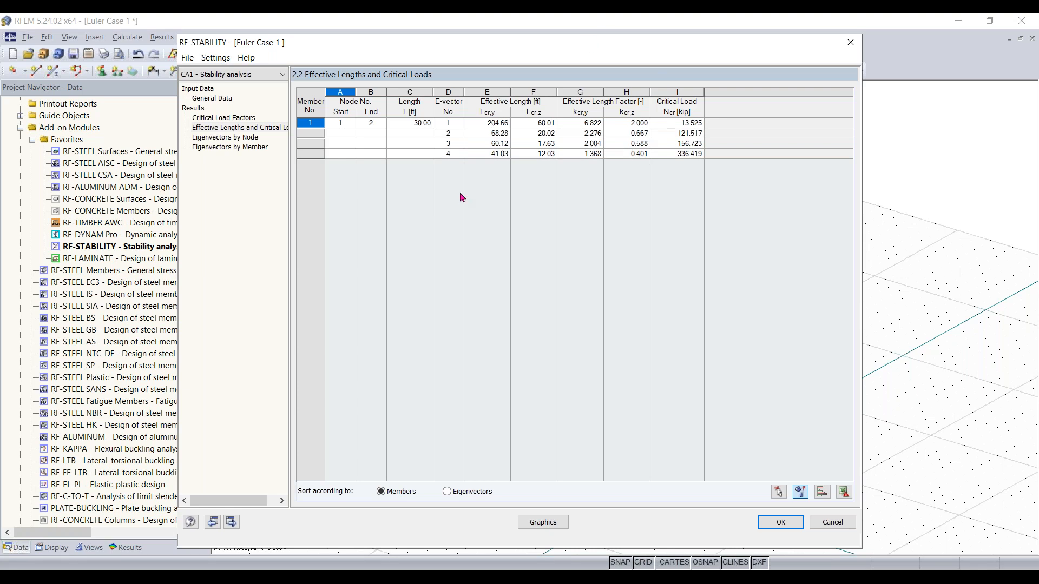
Close the stability module, switch to load case LC1 and set the nodal load's Pz to -14 kip
left_click(781, 522)
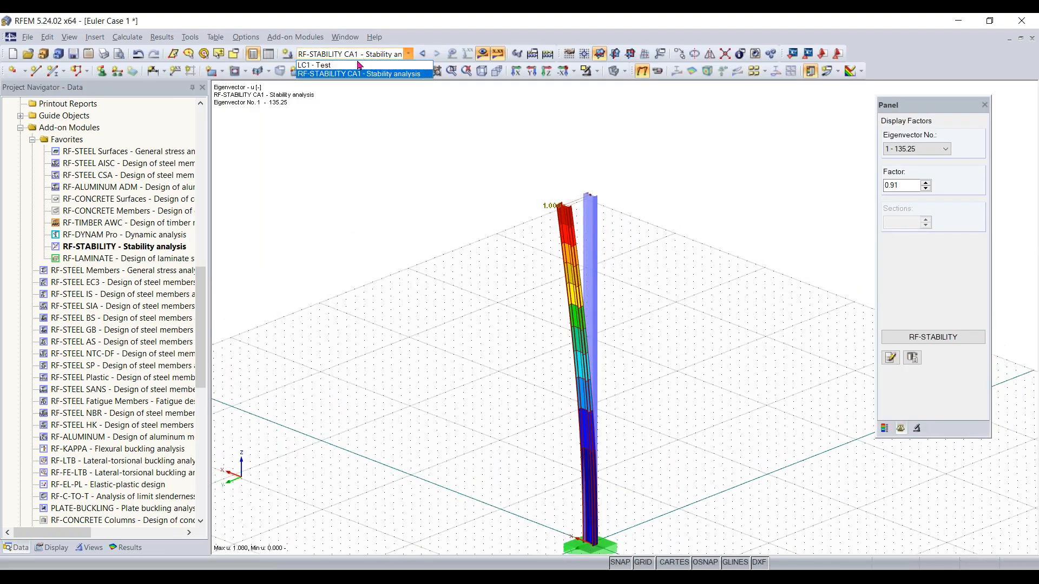
left_click(390, 55)
left_click(358, 64)
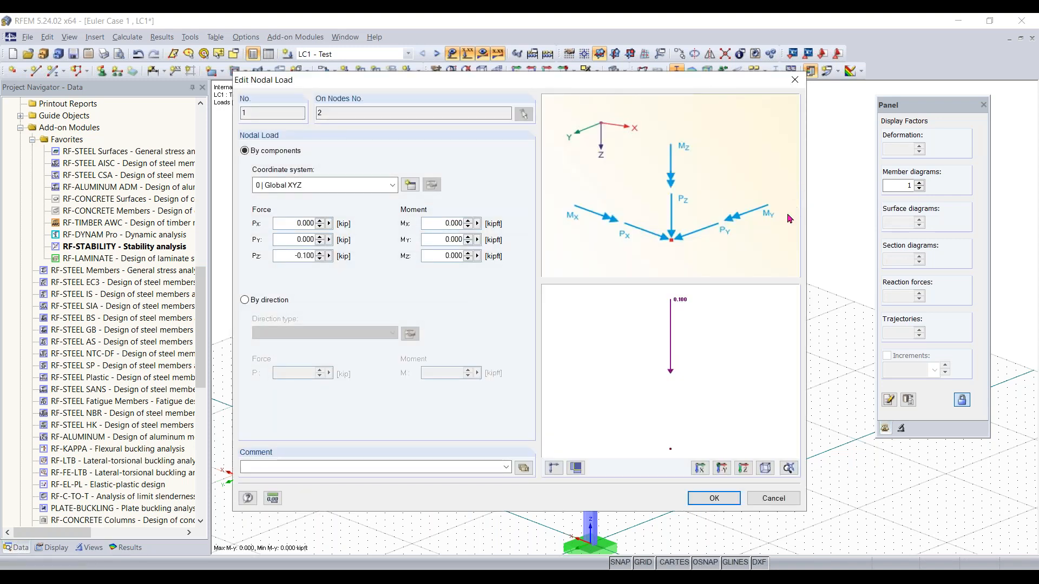
double_click(287, 257)
key("BackSpace")
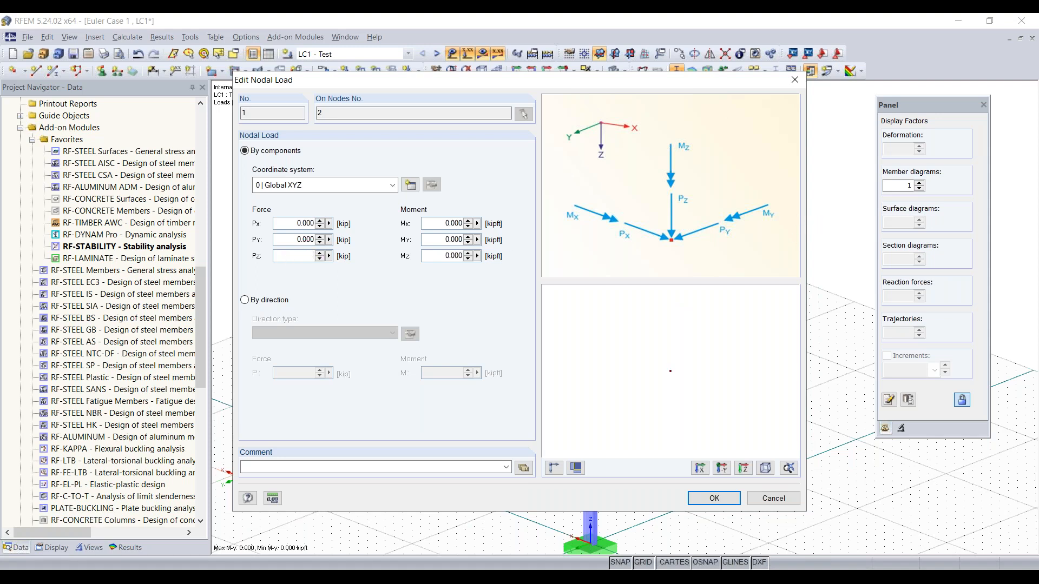
type("-14")
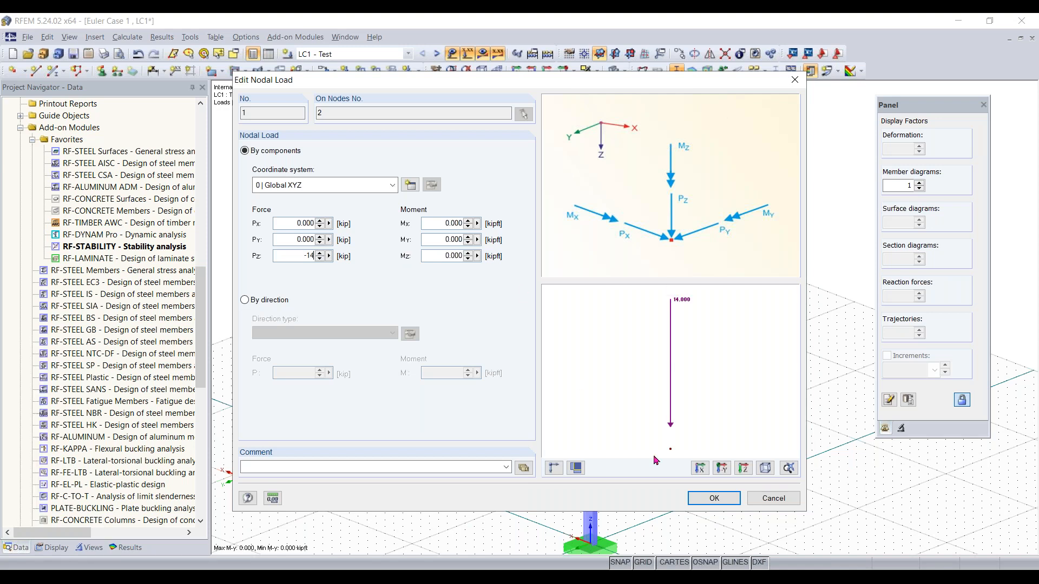
left_click(718, 497)
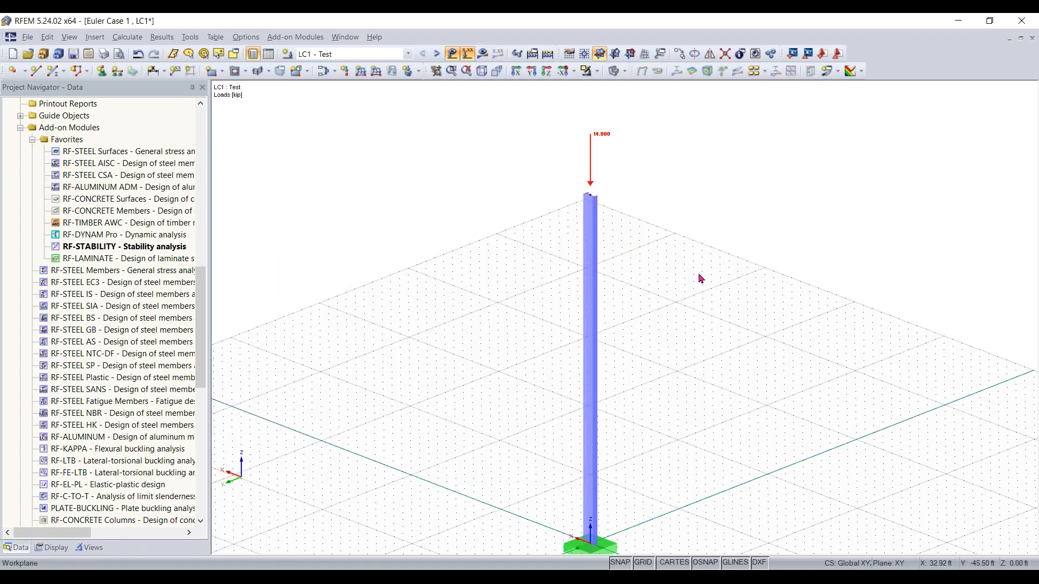
Inspect the calculation parameters of load case LC1 in the load case settings
scroll(635, 297, "down", 1)
middle_click_drag(634, 297, 645, 273)
left_click(324, 71)
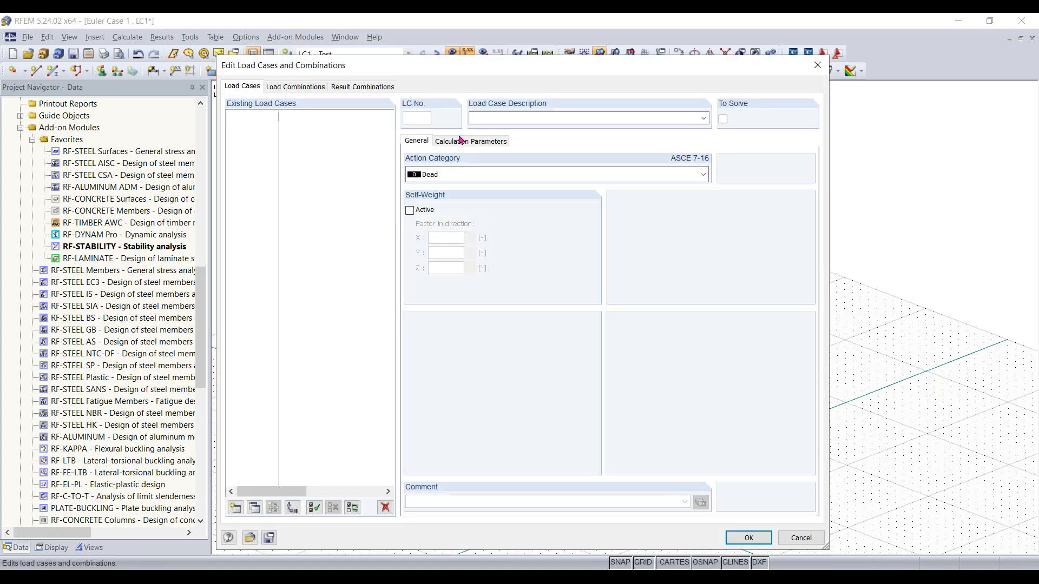
left_click(468, 142)
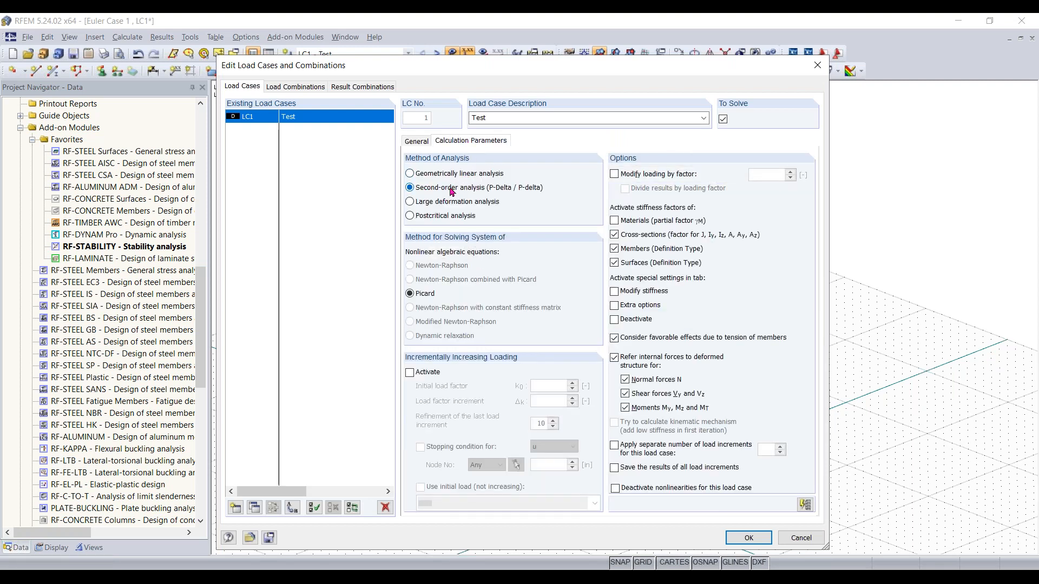
left_click(817, 65)
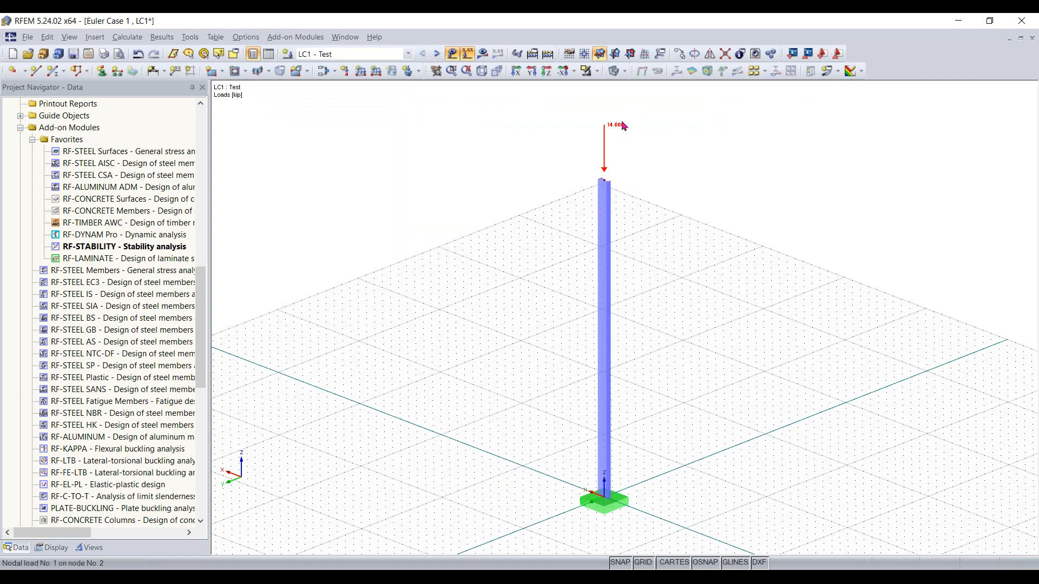
Try to run the RF-STABILITY calculation using load case LC1, then close the module
double_click(178, 247)
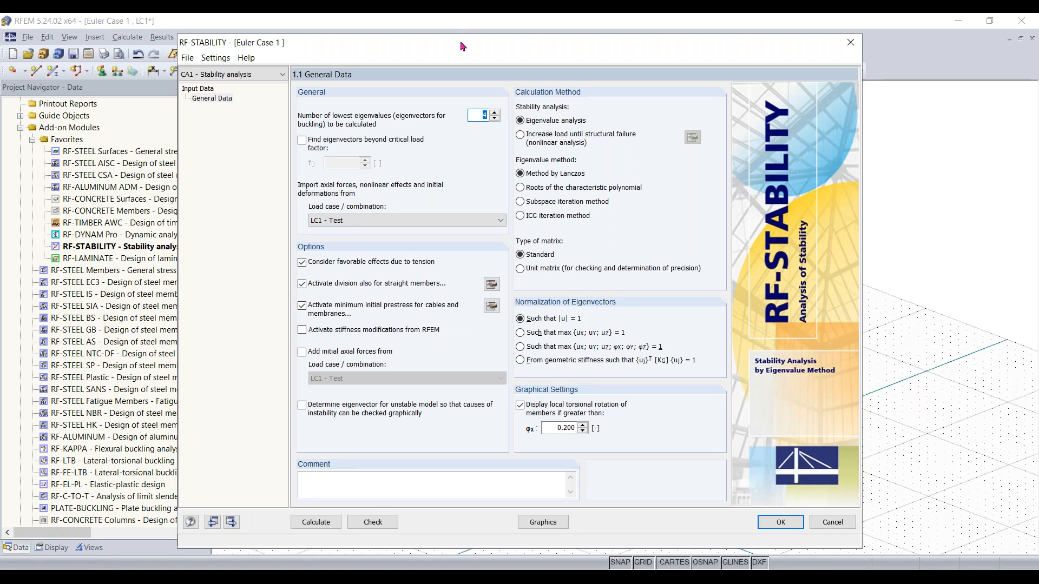
left_click_drag(468, 47, 461, 44)
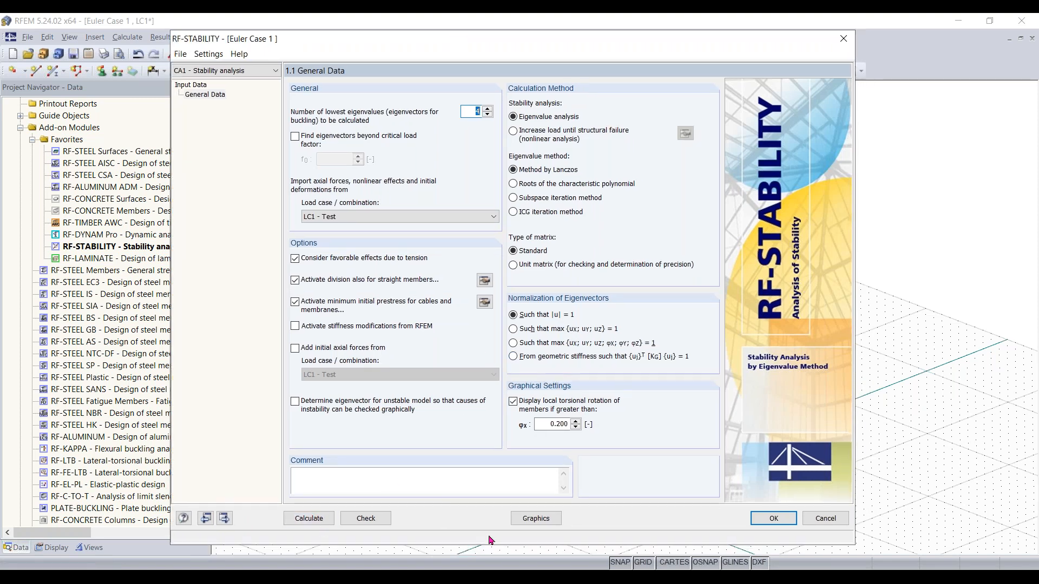
left_click(309, 519)
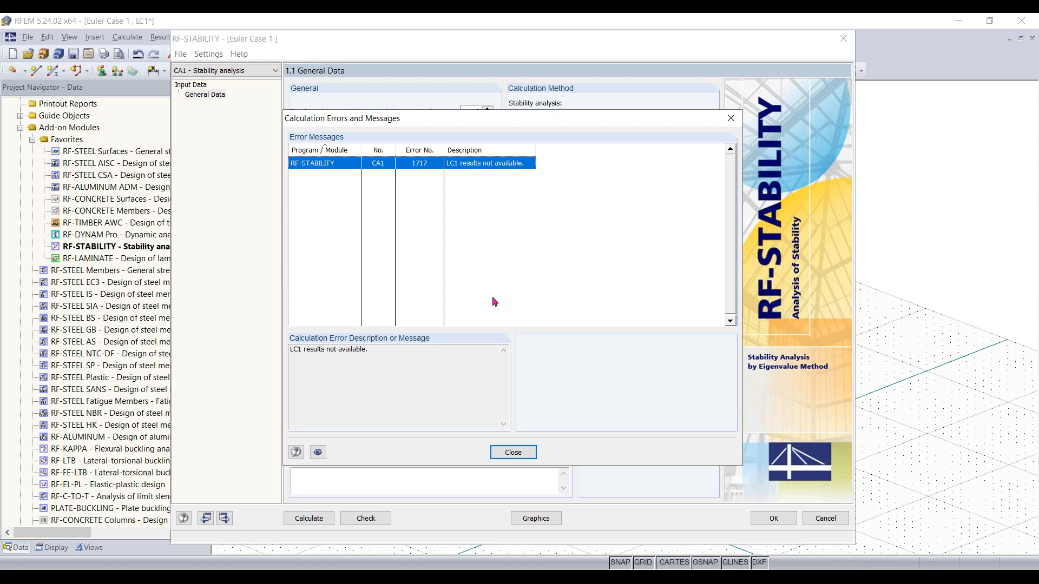
left_click_drag(476, 117, 490, 112)
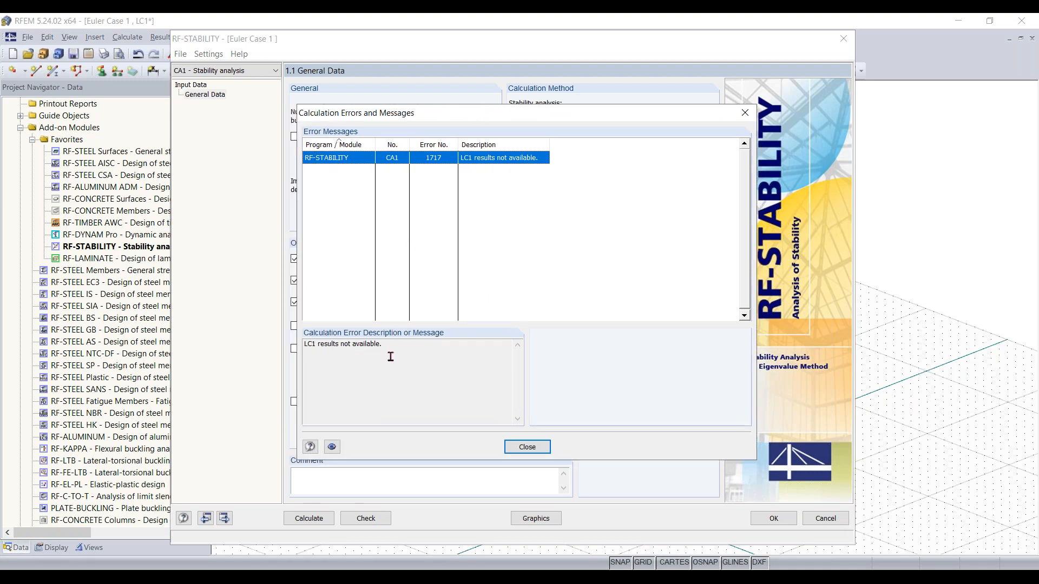
left_click(745, 114)
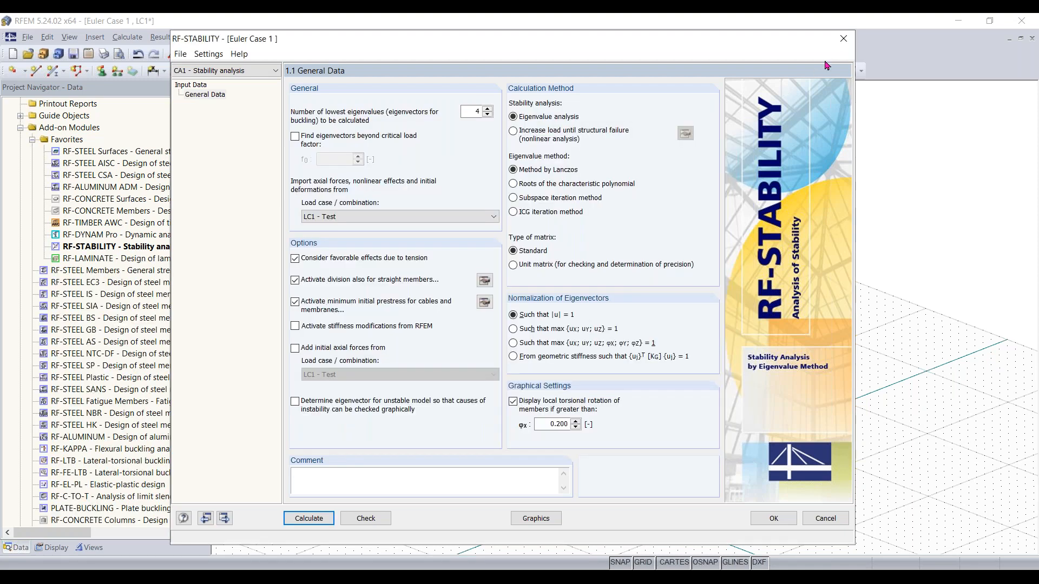
left_click(842, 39)
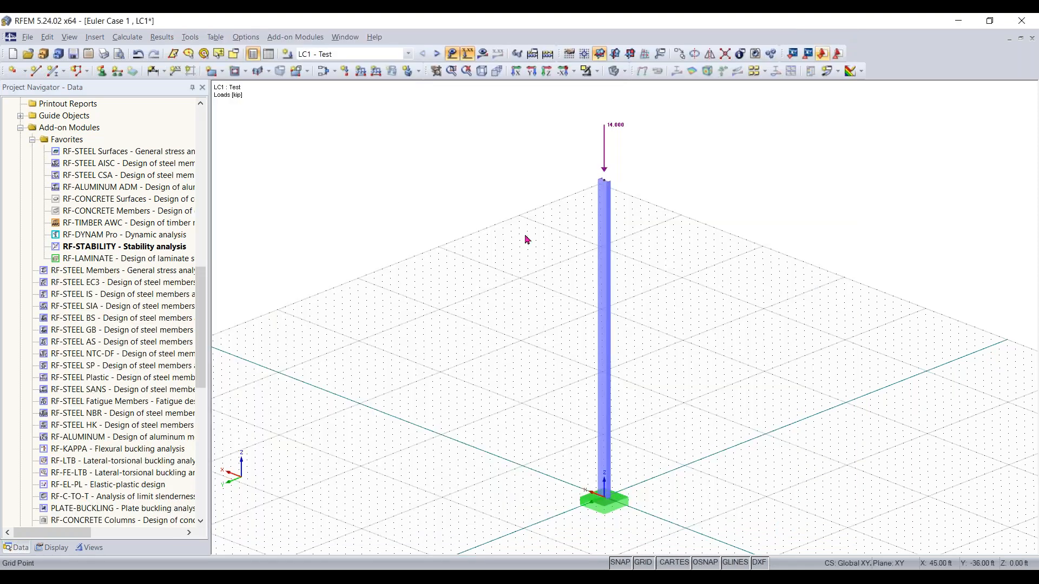
Change load case LC1's method of analysis to geometrically linear analysis
left_click(334, 71)
left_click(342, 89)
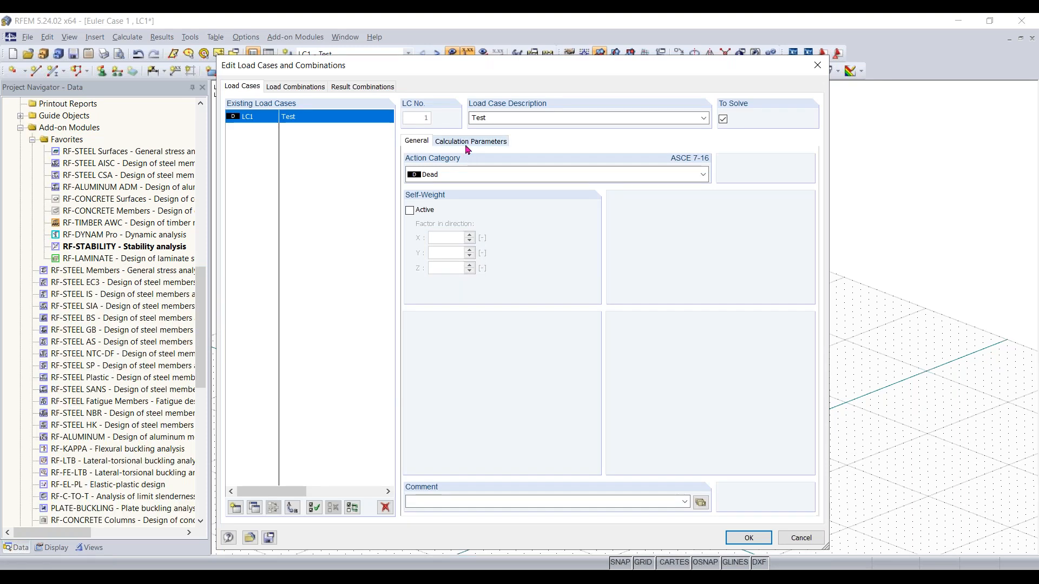
left_click(467, 147)
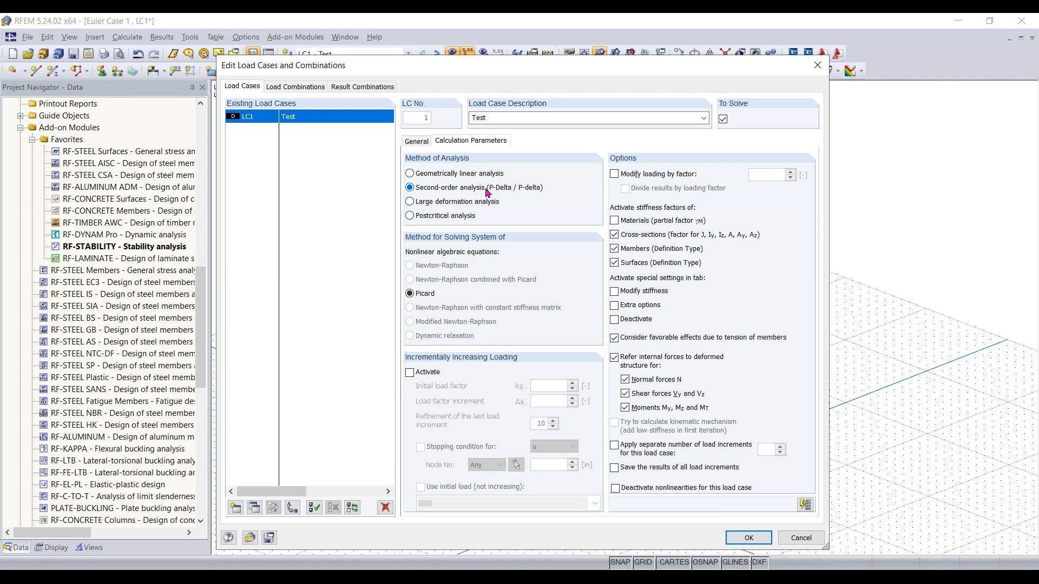
left_click(457, 175)
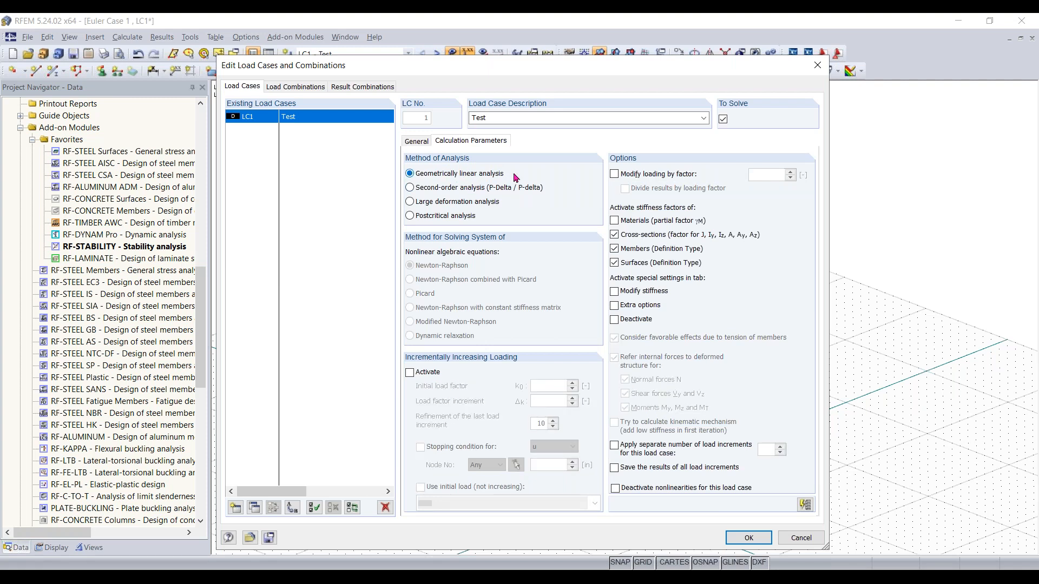
left_click(760, 541)
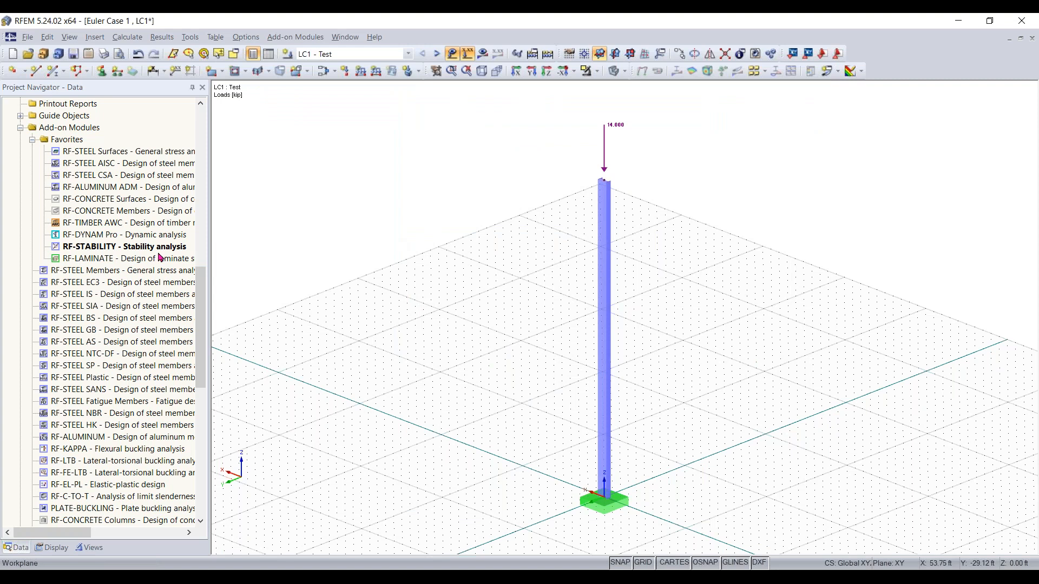
Run the RF-STABILITY calculation and close the module to display the buckling mode
double_click(133, 249)
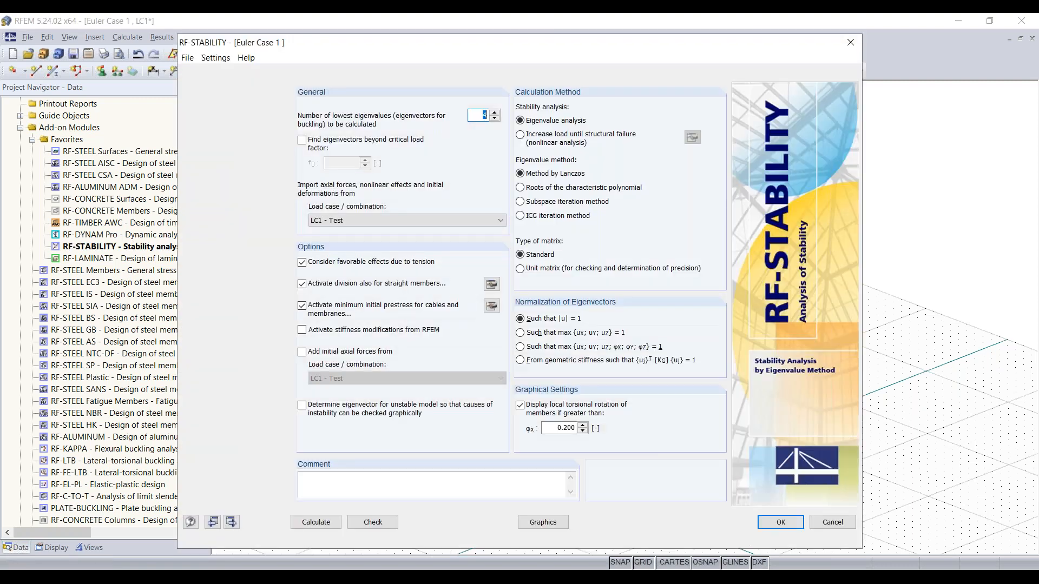
left_click(316, 522)
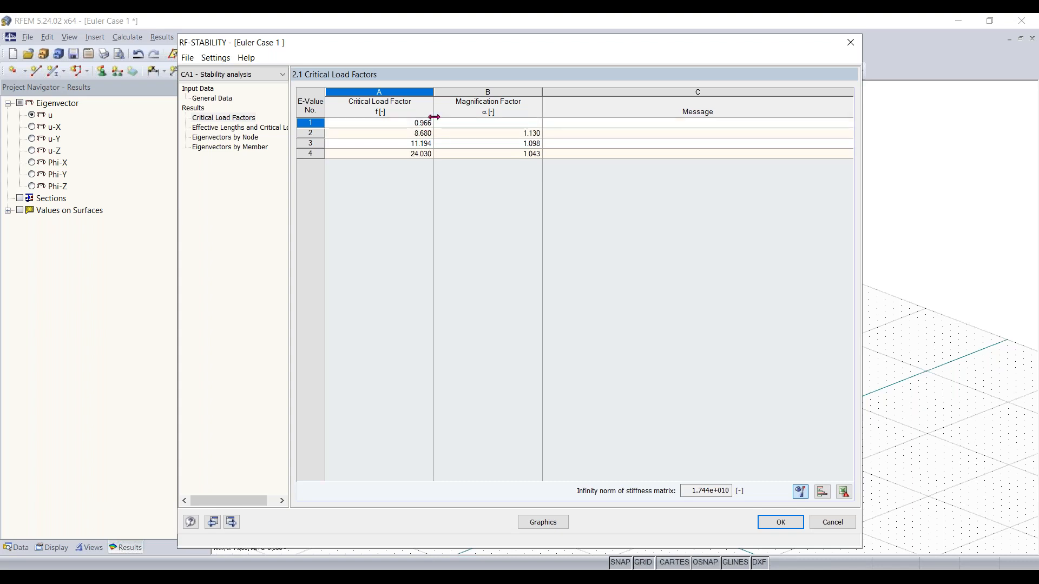
left_click(781, 523)
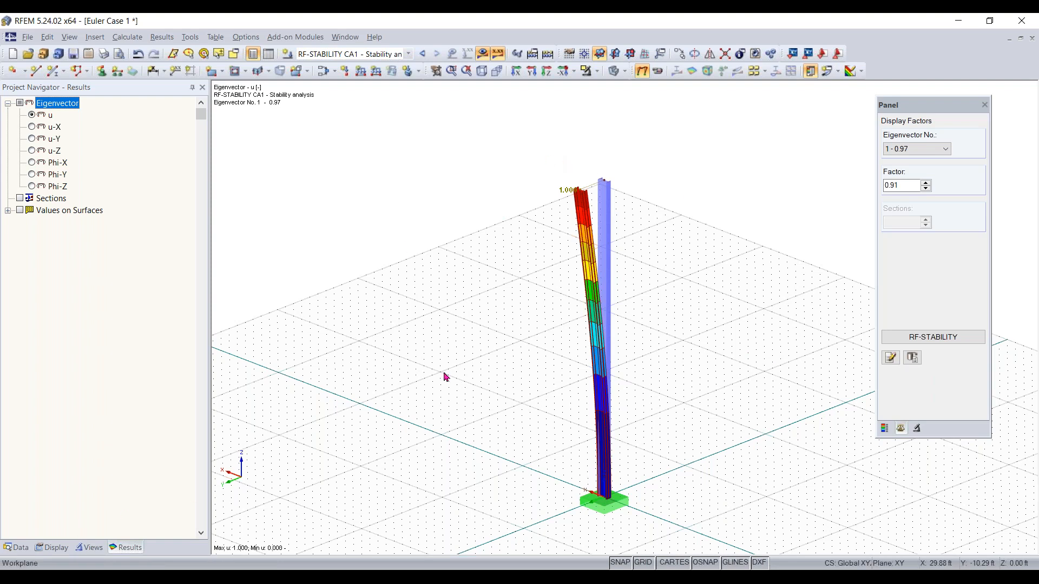
left_click(942, 151)
left_click(941, 155)
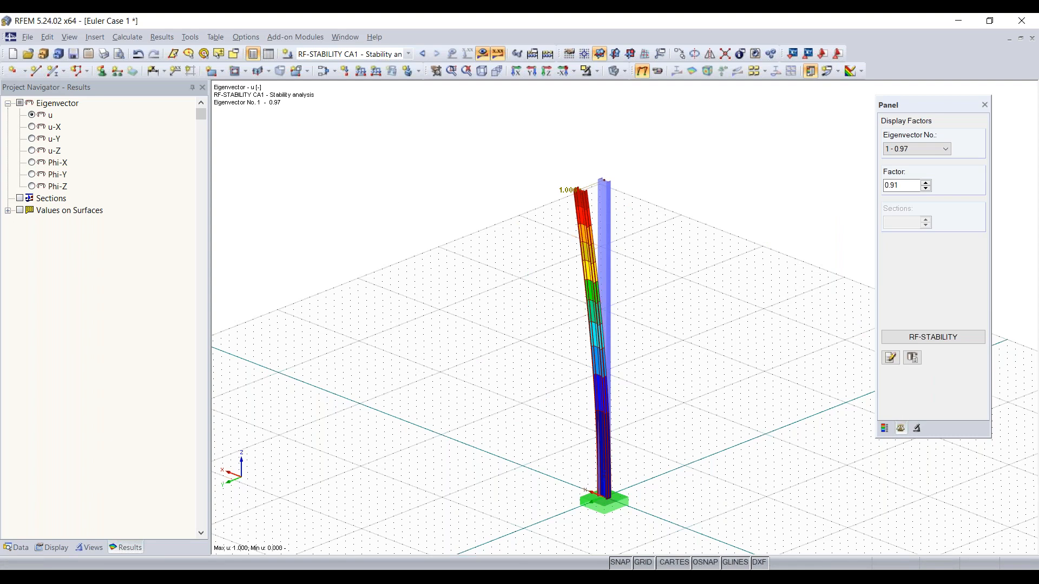
left_click(453, 578)
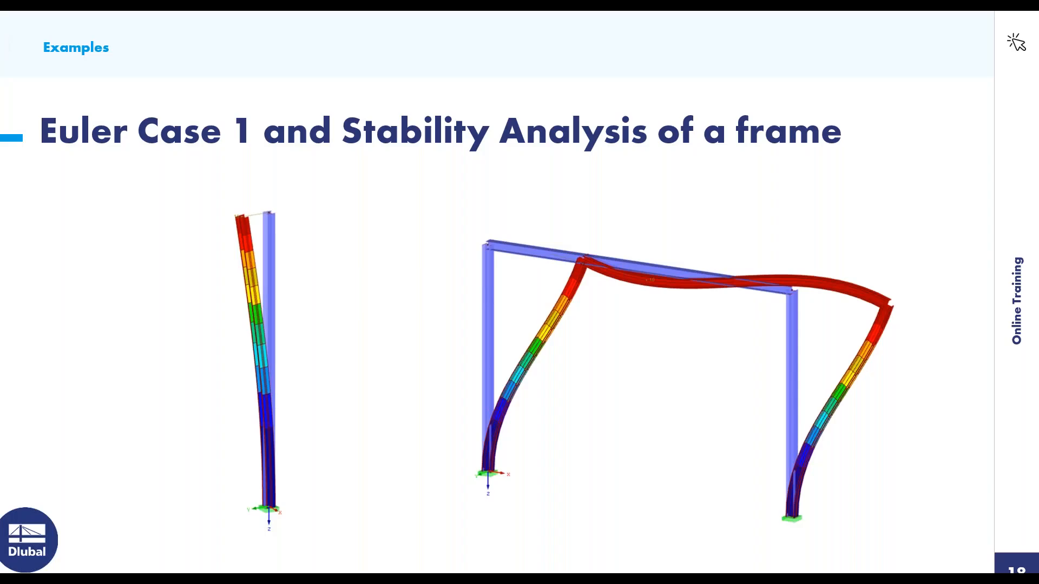
key("Right")
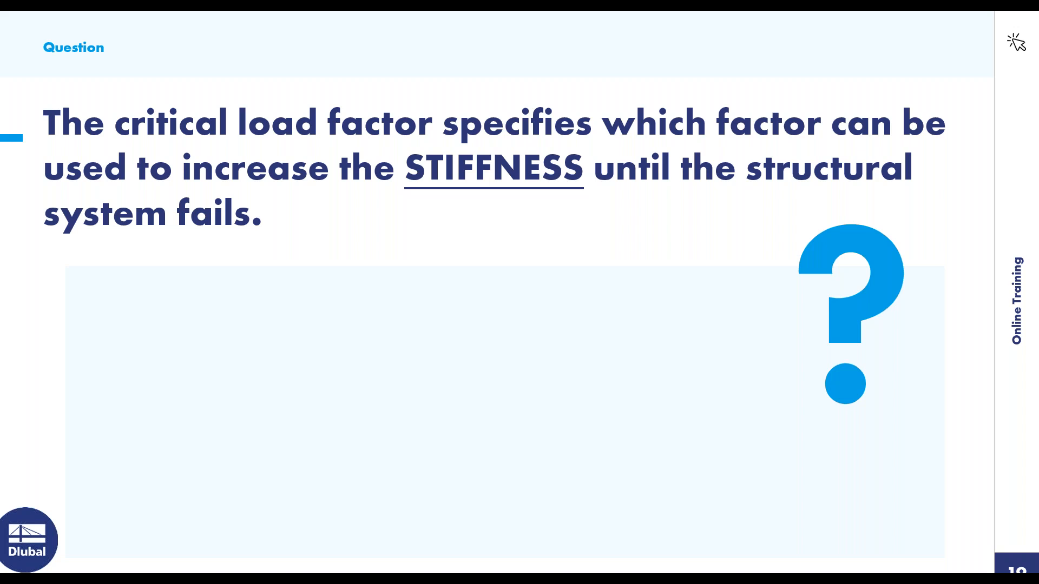
key("Right")
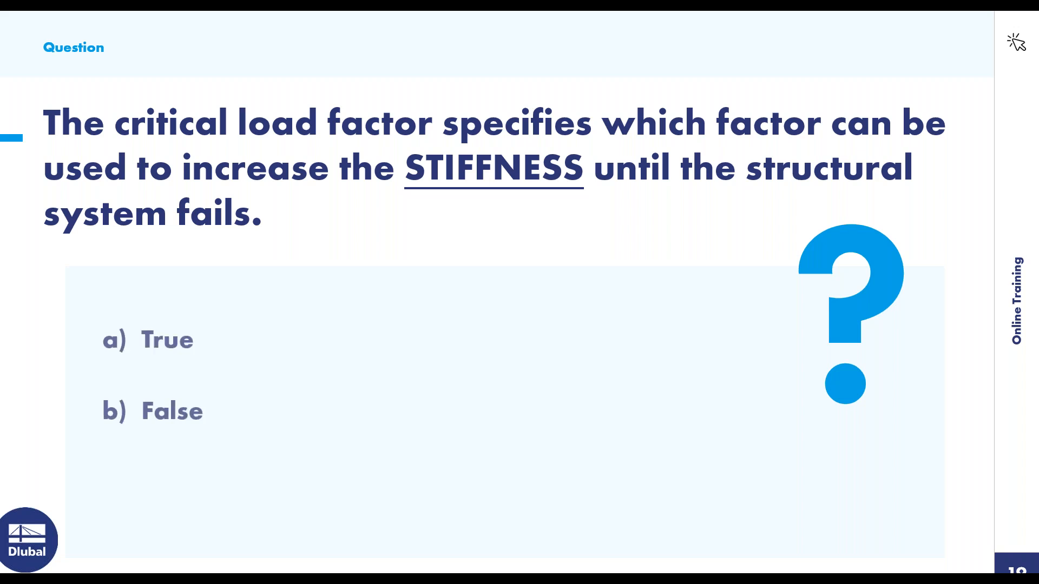
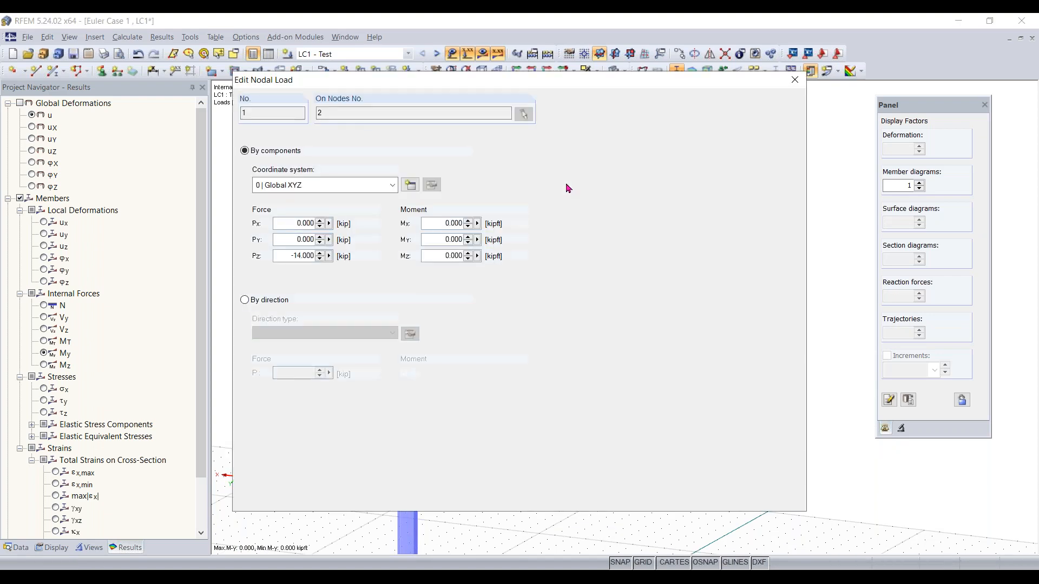
Set the column's nodal load components to Px 2 kip and Pz -5 kip
double_click(289, 224)
key("BackSpace")
left_click_drag(386, 257, 463, 257)
type("-5")
left_click(313, 223)
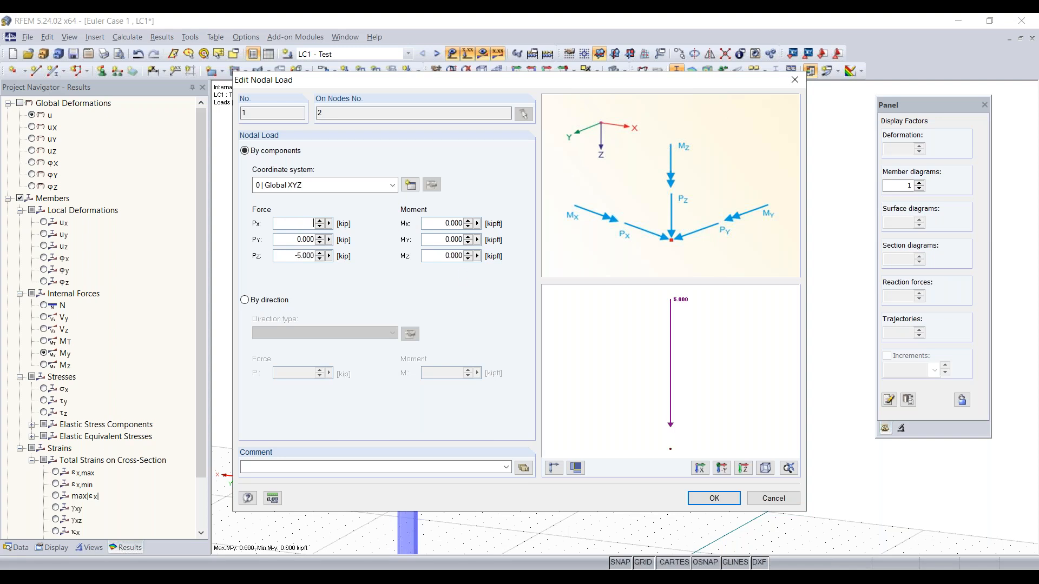
type("2")
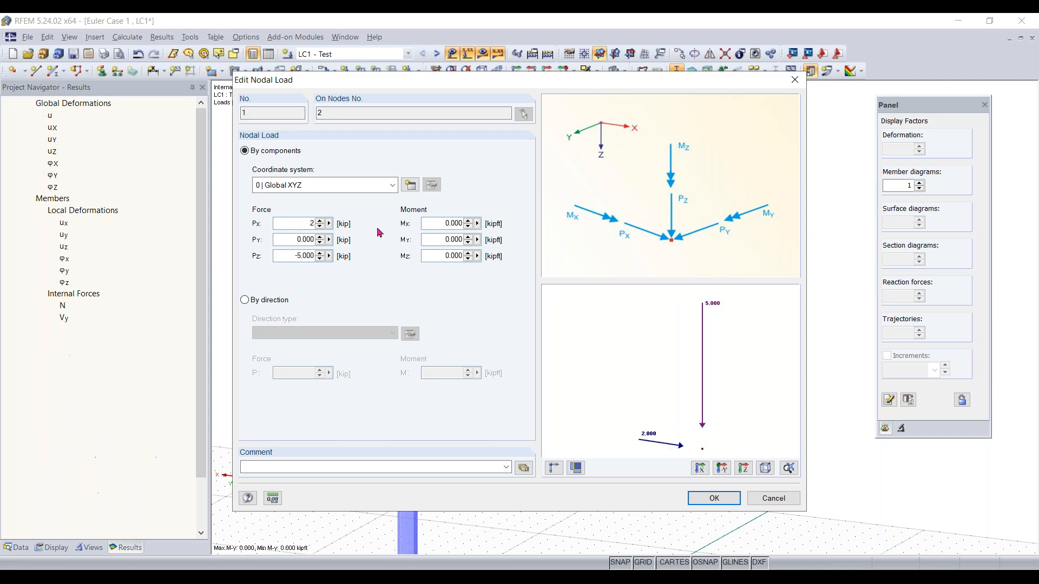
left_click(714, 498)
Select the loaded column and move it sideways away from the grid origin
scroll(548, 357, "down", 3)
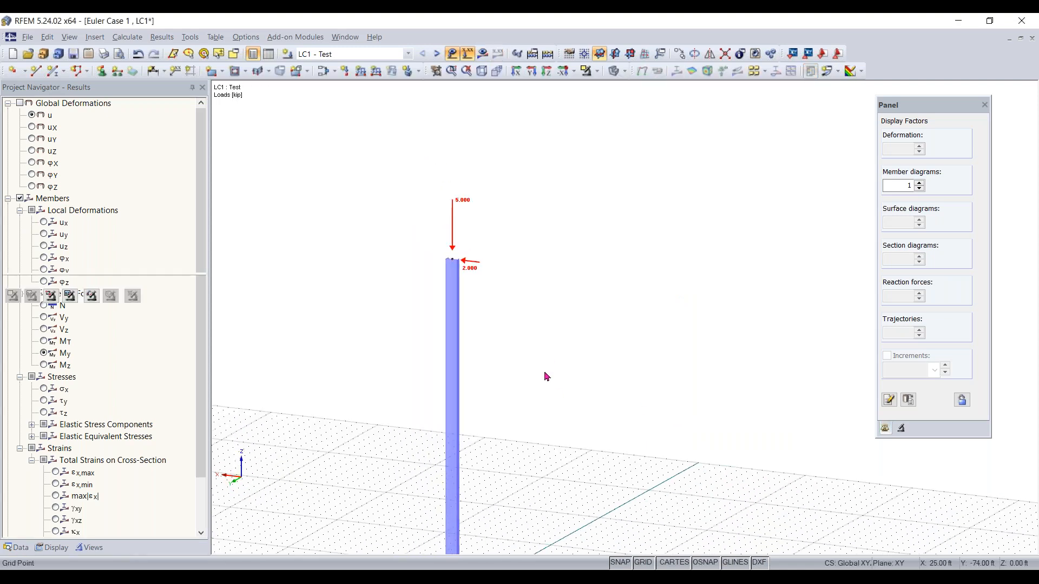
scroll(543, 389, "down", 4)
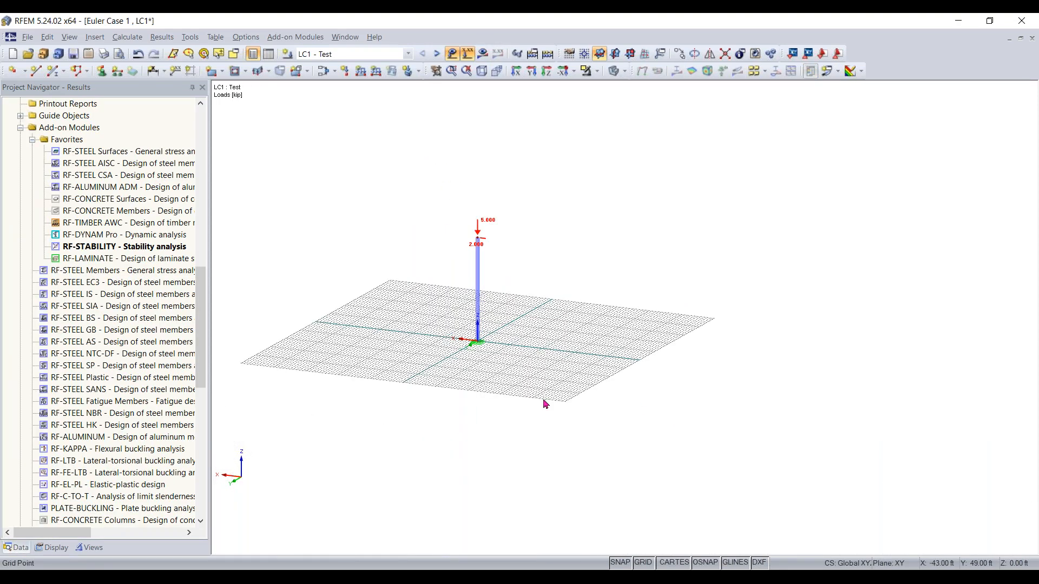
scroll(500, 319, "up", 5)
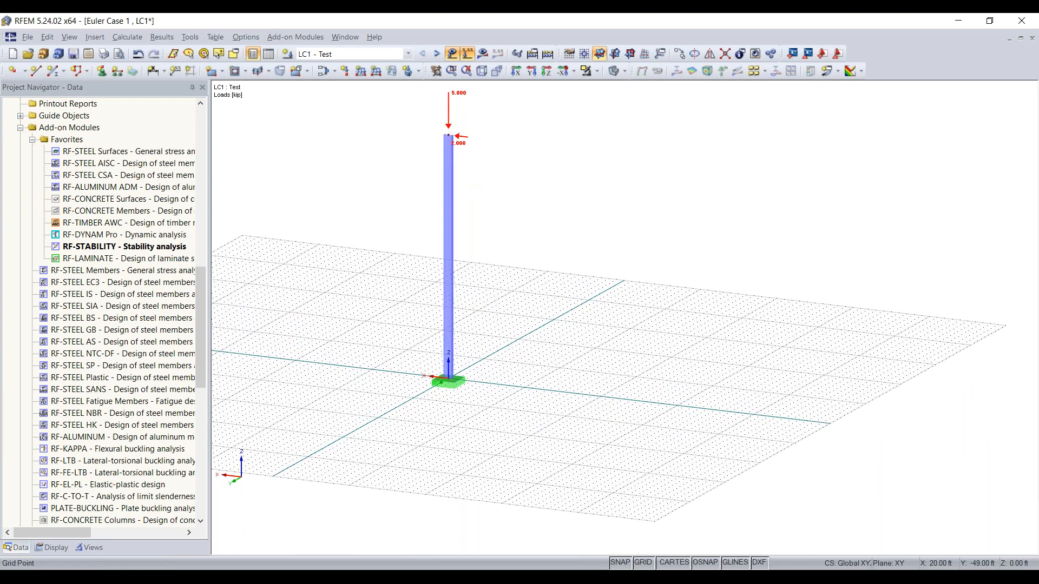
middle_click_drag(473, 273, 458, 309)
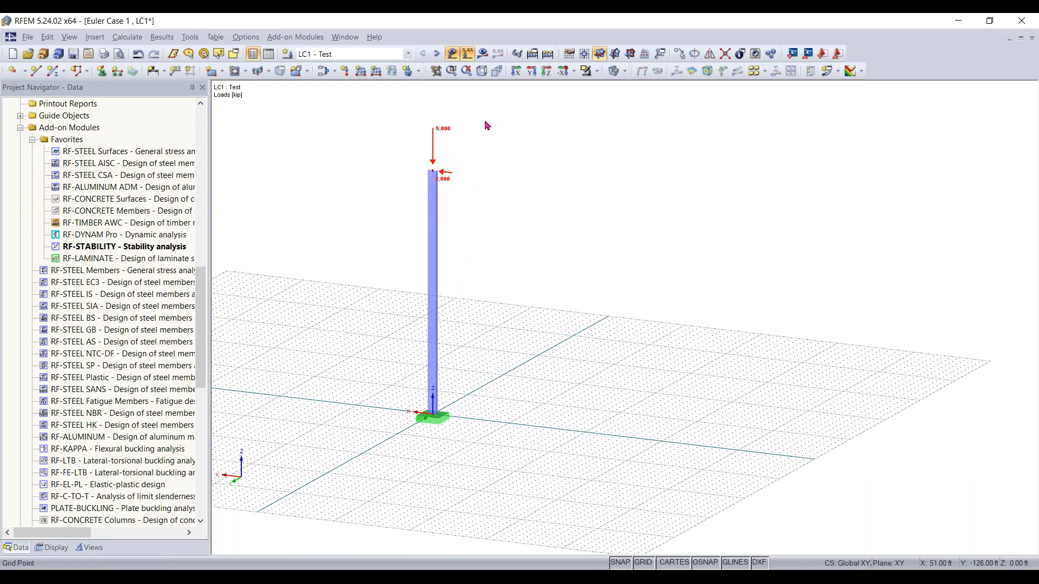
left_click_drag(488, 116, 384, 437)
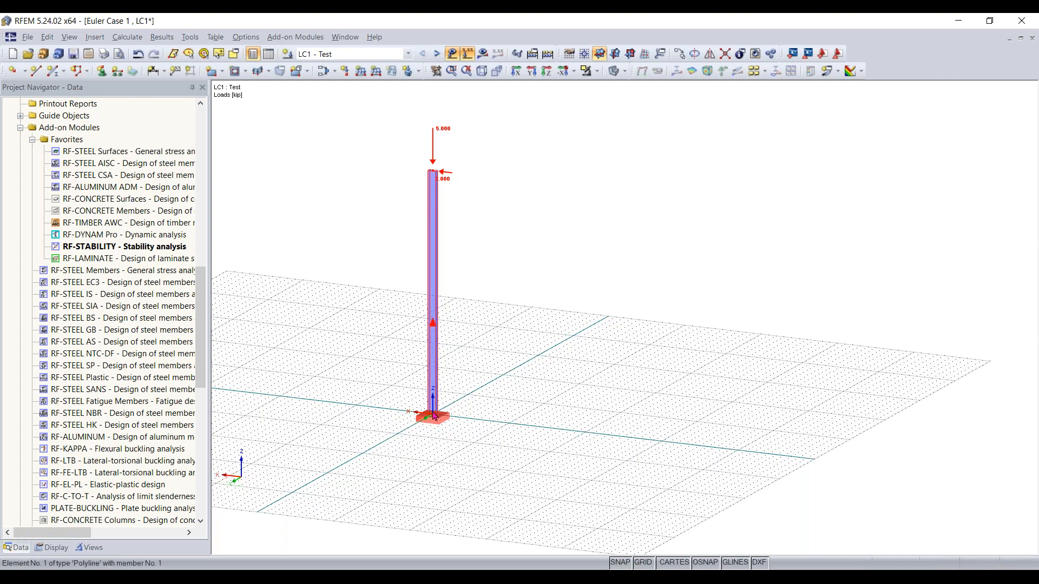
left_click_drag(440, 429, 508, 429, "ctrl")
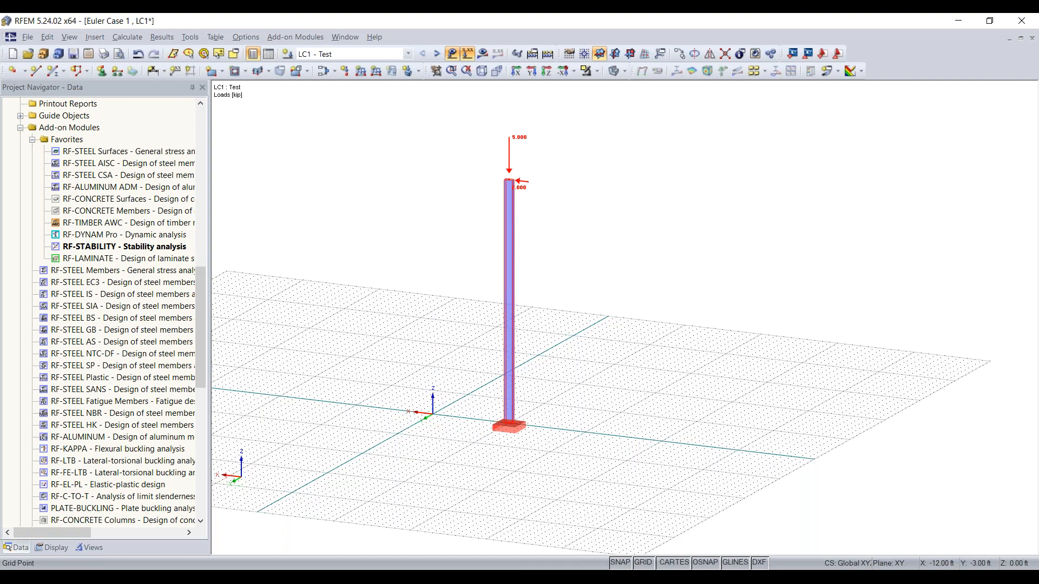
Copy the column with its support and loads to create a second column beside it
scroll(537, 422, "up", 3)
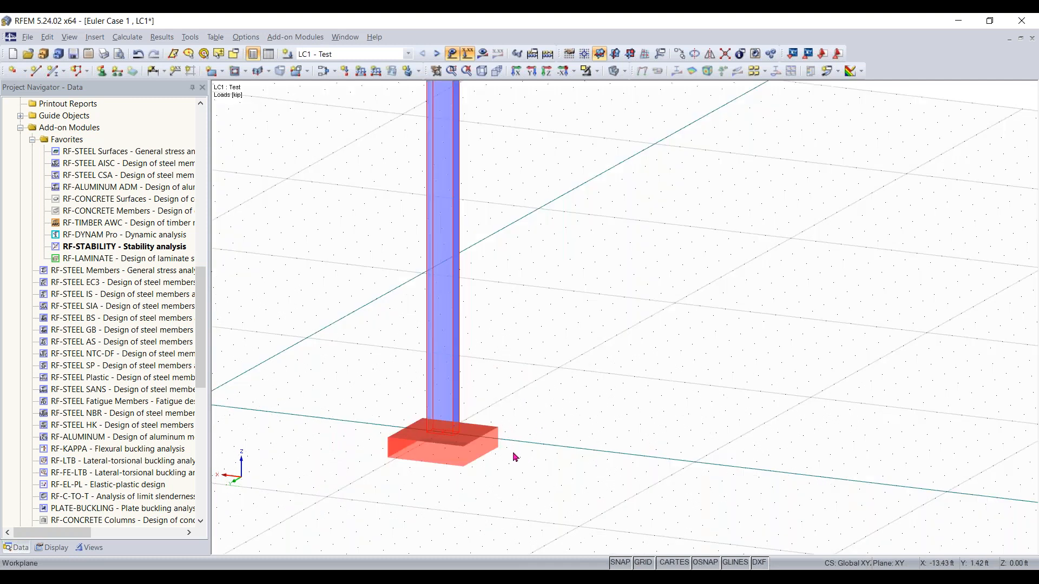
scroll(515, 457, "down", 5)
scroll(479, 379, "up", 3)
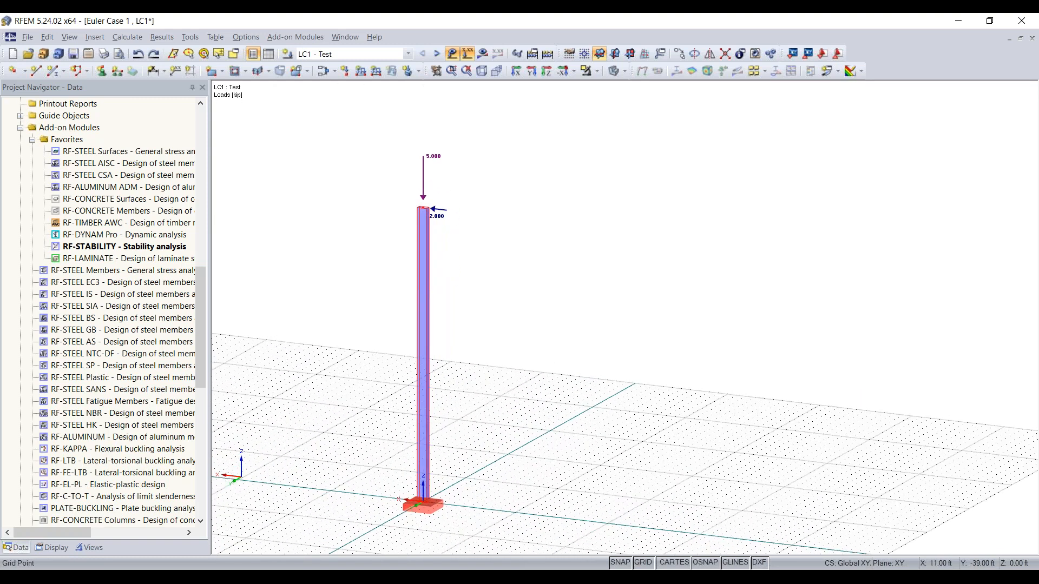
left_click_drag(430, 100, 350, 497)
left_click_drag(412, 444, 483, 454, "ctrl")
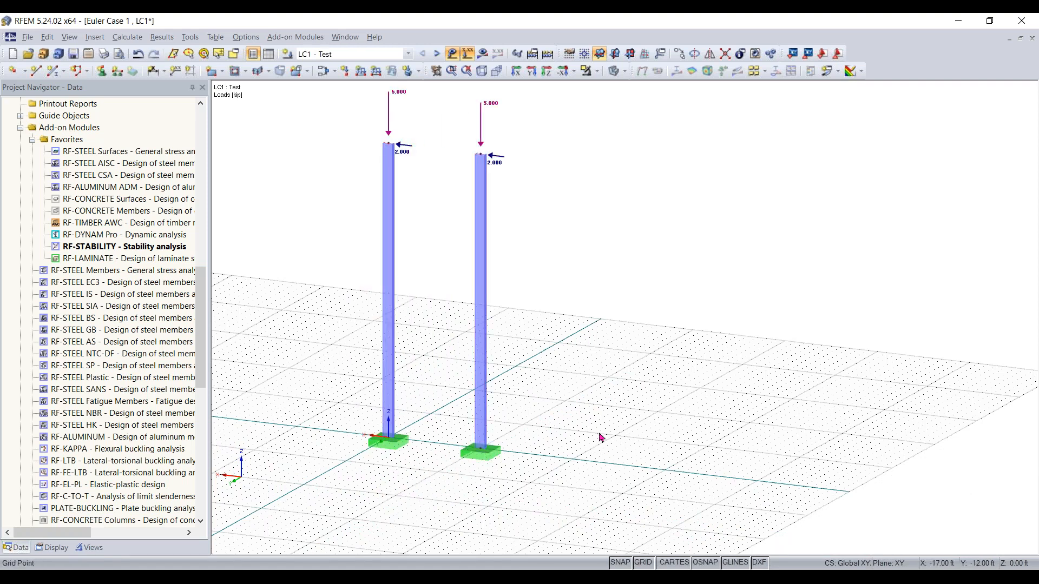
Copy the second column further along to create a third column with support and loads
middle_click_drag(505, 471, 571, 468, "ctrl")
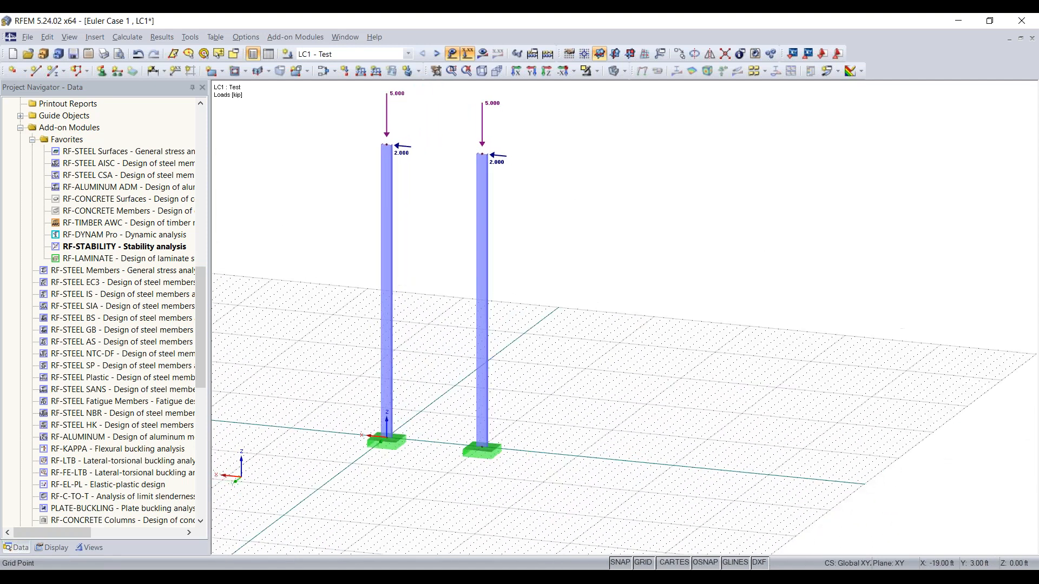
right_click(571, 468)
left_click(579, 418)
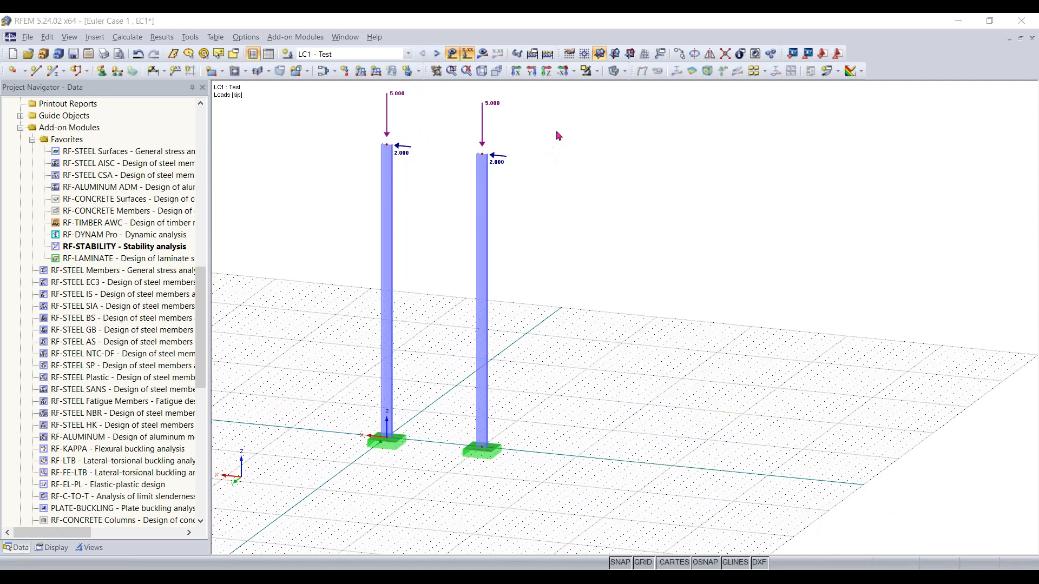
left_click(707, 101)
left_click_drag(569, 141, 449, 479)
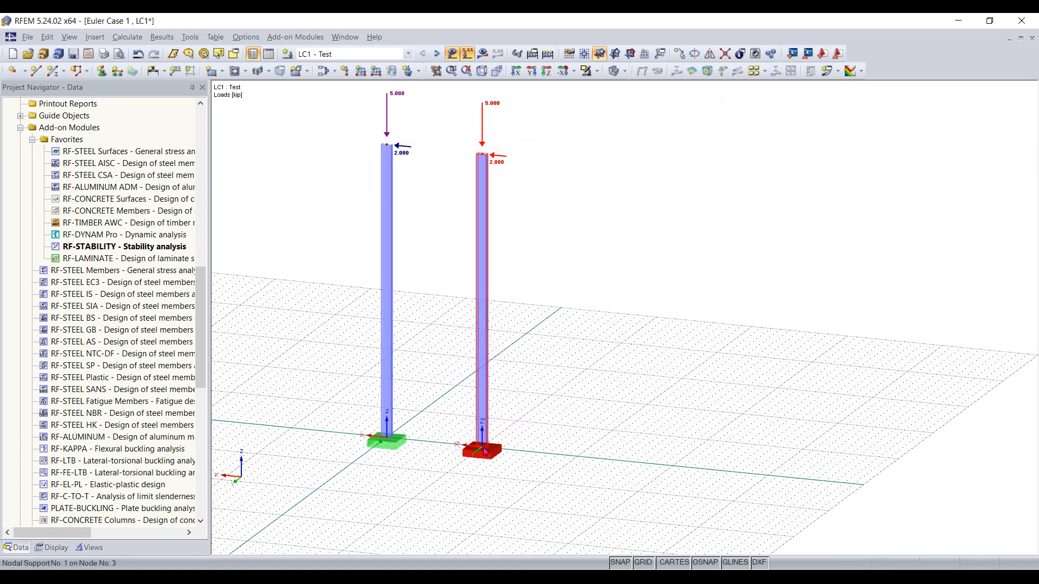
mouse_move(482, 448)
left_mouse_down("ctrl")
mouse_move(577, 459)
mouse_move(479, 446)
left_mouse_up("ctrl")
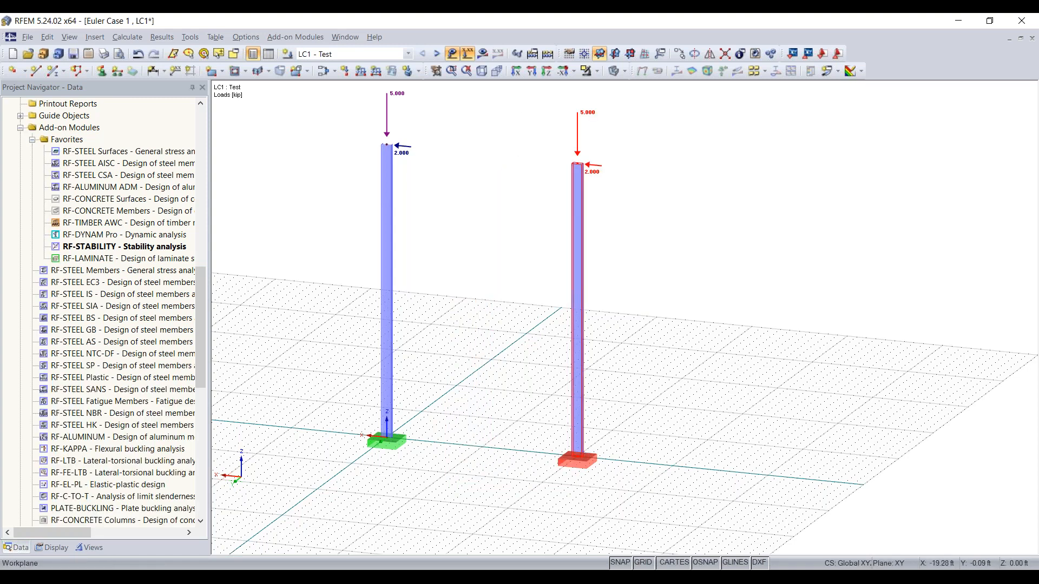
left_click(506, 497)
middle_click_drag(464, 505, 527, 484, "ctrl")
right_click(528, 484)
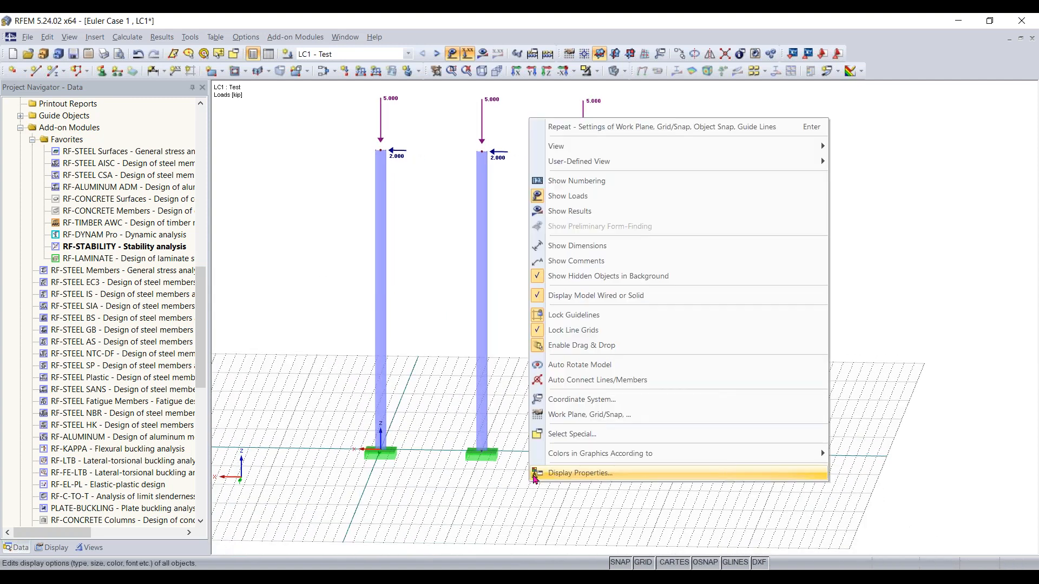
left_click(459, 231)
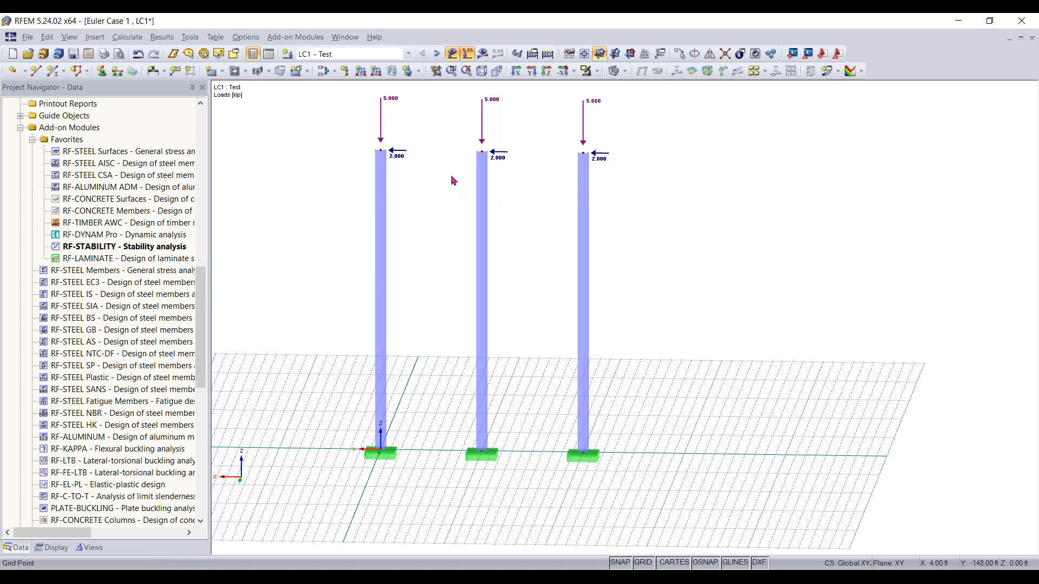
Set the Z coordinate of the top nodes of the two copied columns to 10 ft
left_click_drag(451, 187, 707, 123)
scroll(507, 134, "up", 3)
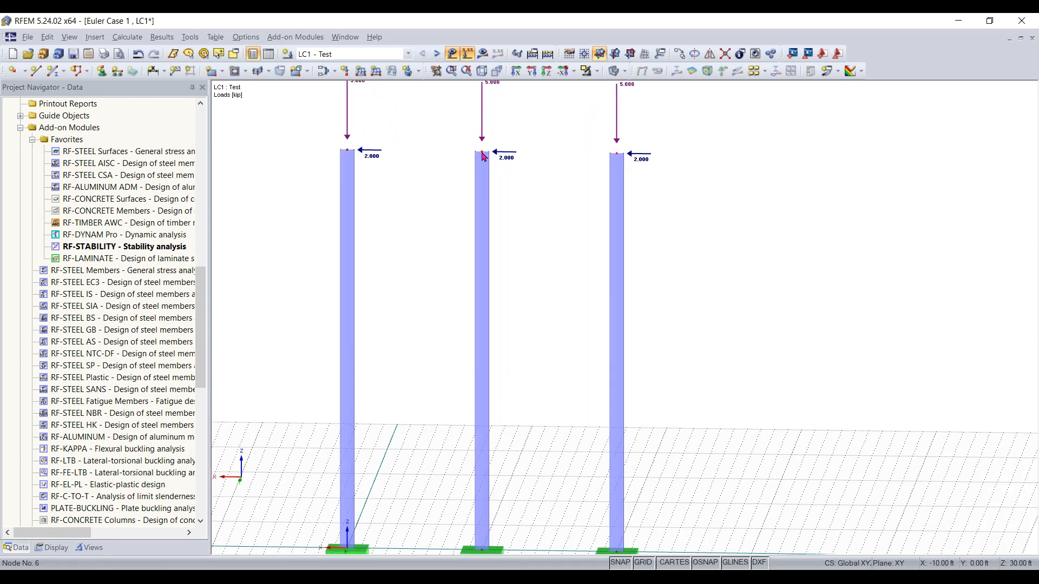
double_click(533, 166)
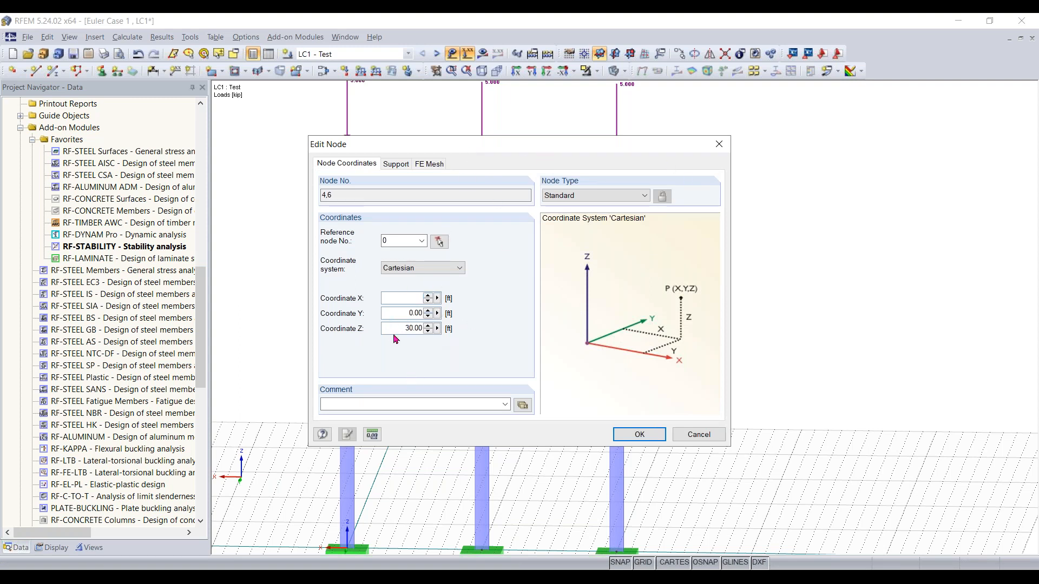
double_click(412, 327)
type("10")
key("Return")
Start a new member and pick the rolled W 8x15 section from the cross-section library
right_click(627, 331)
left_click(539, 476)
scroll(541, 477, "up", 4)
middle_click_drag(541, 477, 554, 325)
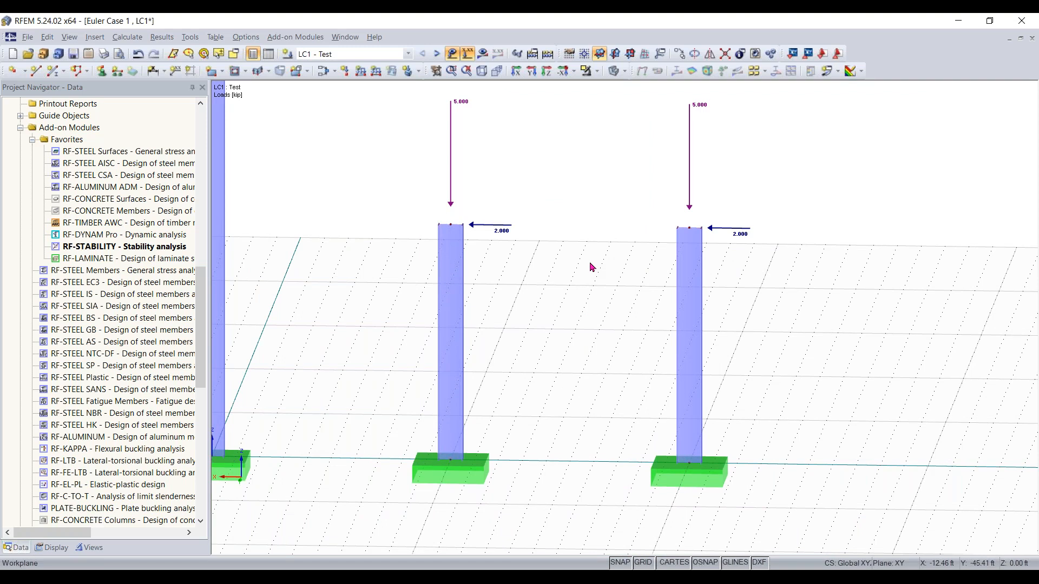
left_click(53, 71)
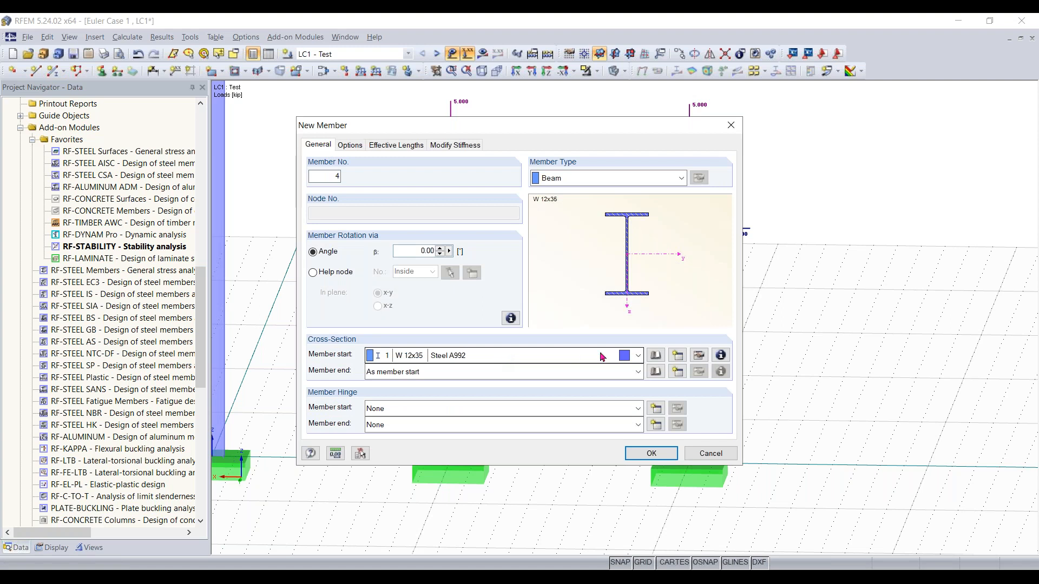
left_click(654, 357)
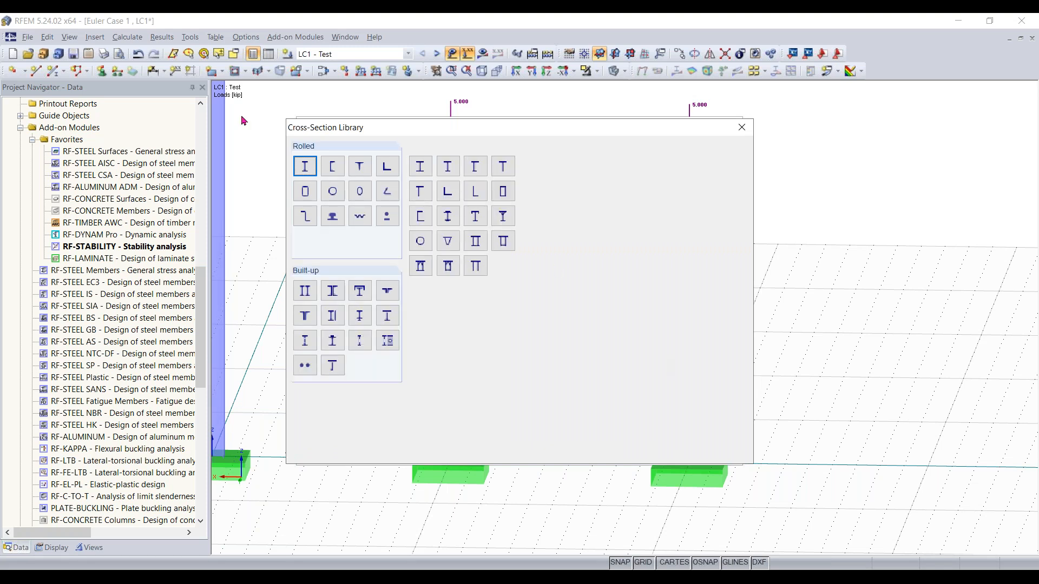
left_click(303, 164)
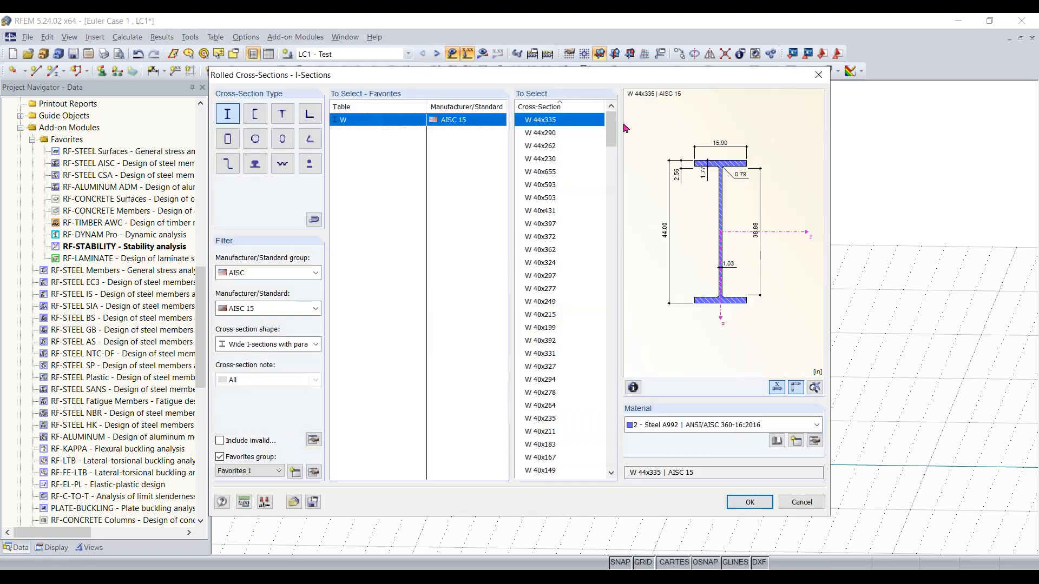
left_click_drag(611, 129, 617, 441)
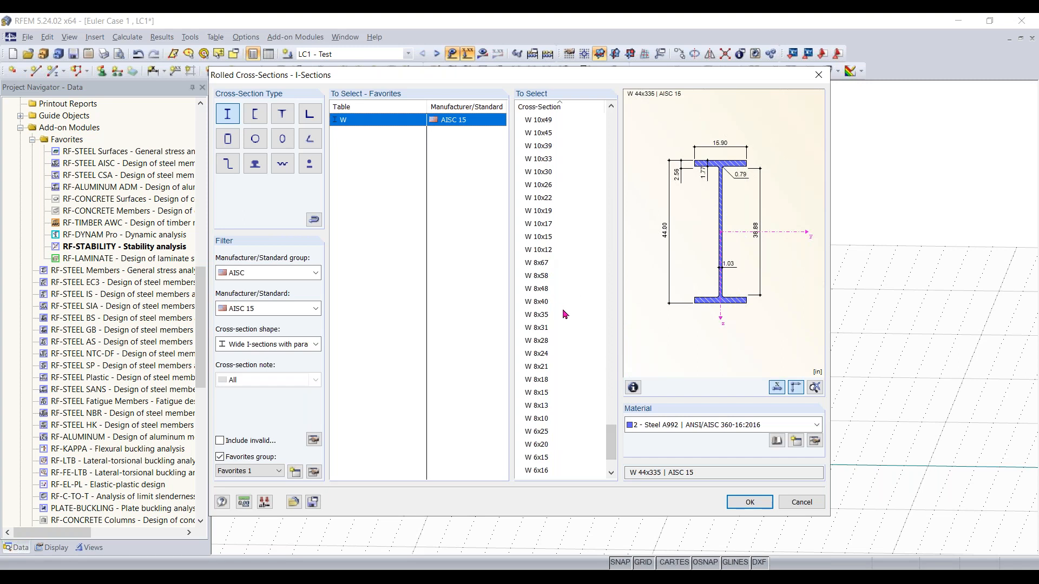
left_click(540, 394)
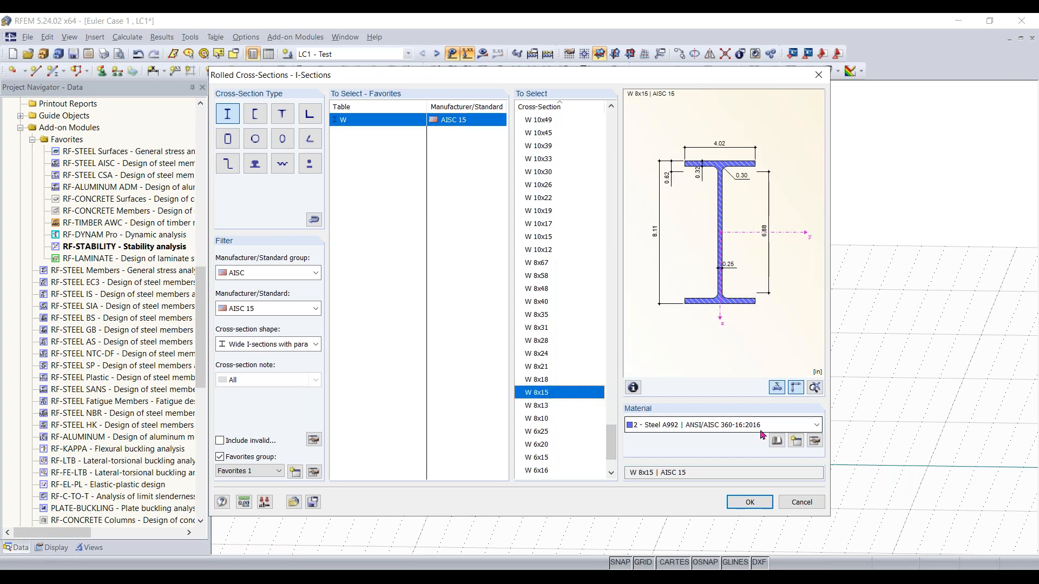
left_click(750, 502)
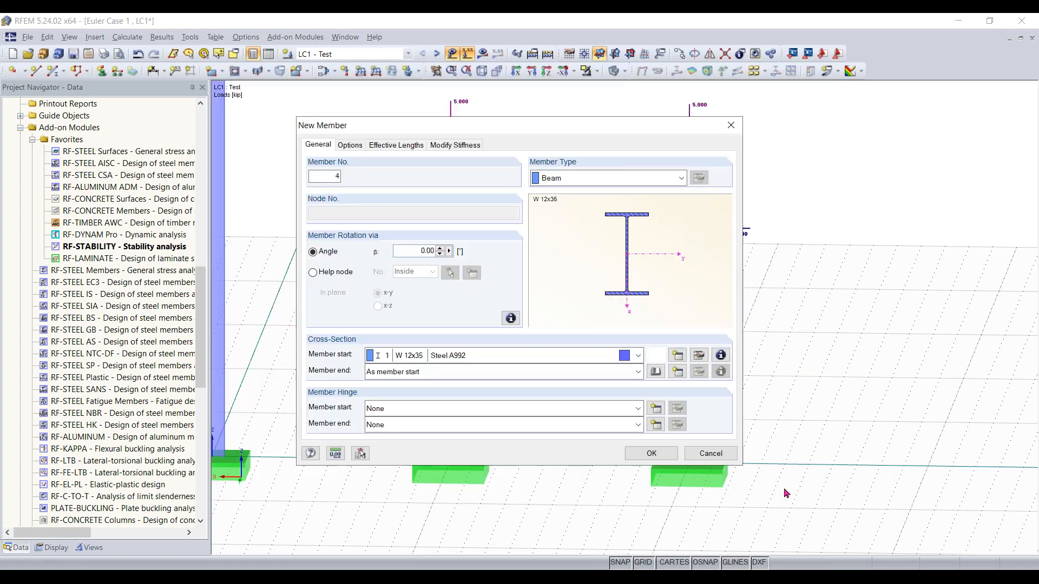
Draw a beam member connecting the tops of the two copied columns
left_click(661, 456)
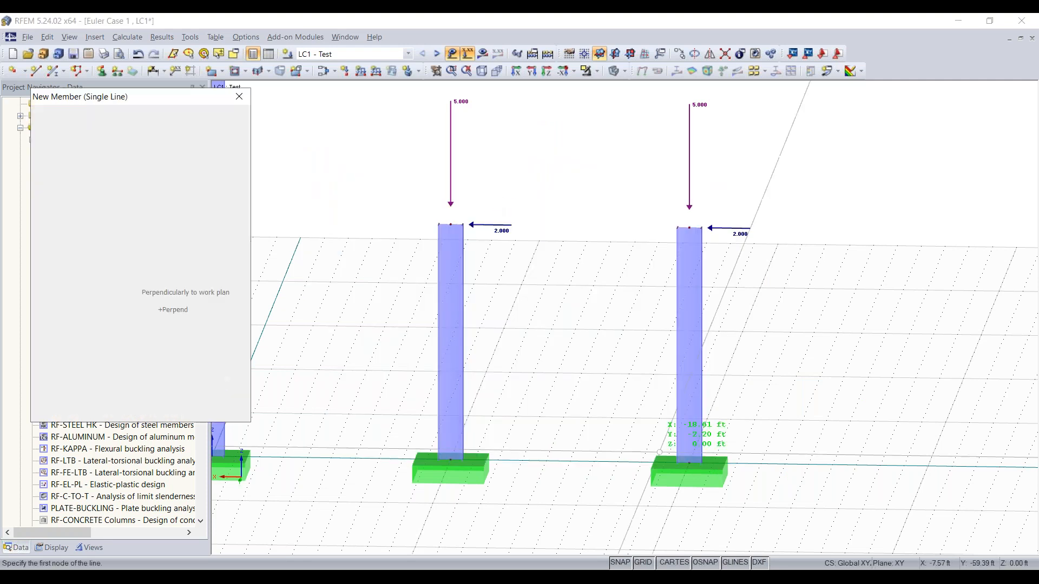
left_click(450, 224)
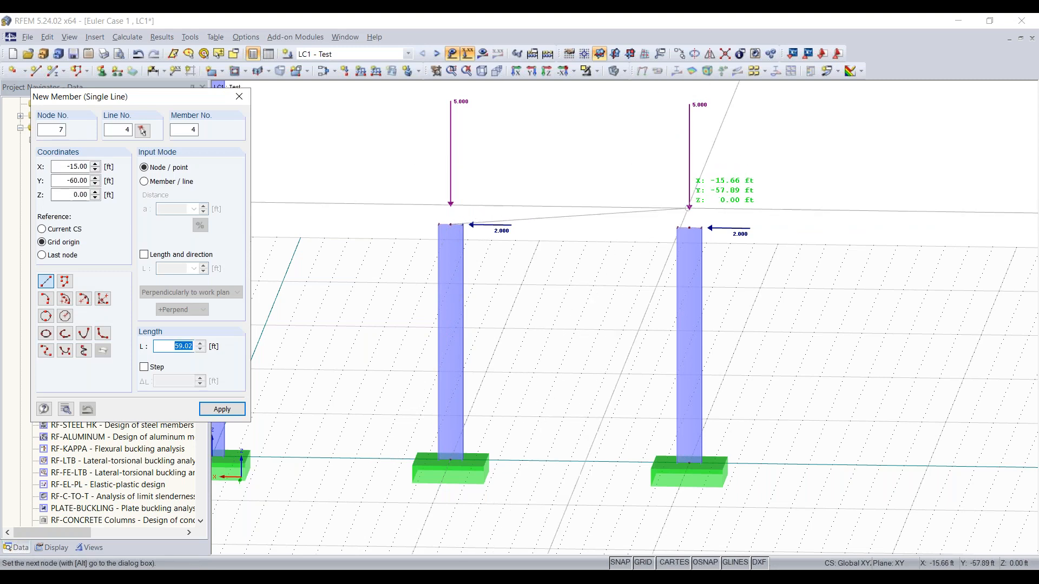
left_click(692, 217)
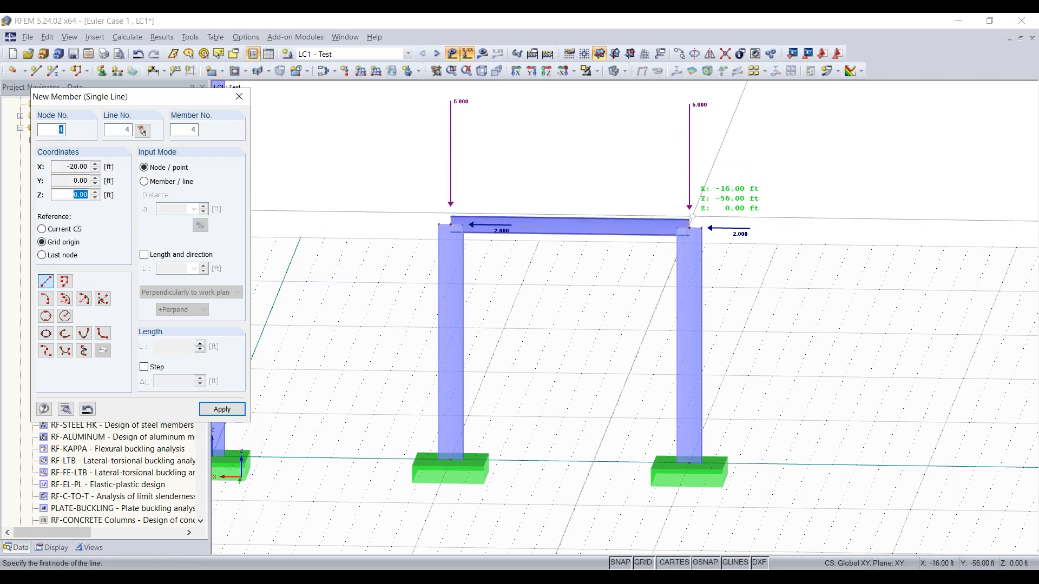
key("Escape")
Set the horizontal Px component of the nodal load on the frame's column tops to 0
middle_click_drag(888, 251, 610, 208, "ctrl")
middle_click_drag(601, 267, 592, 319, "ctrl")
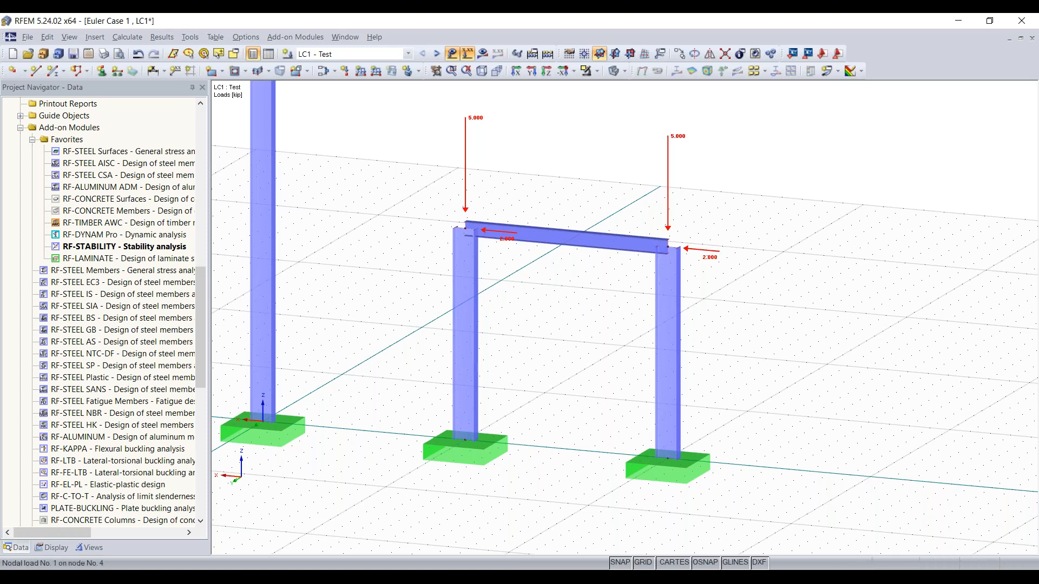
key("alt+Tab")
double_click(774, 251)
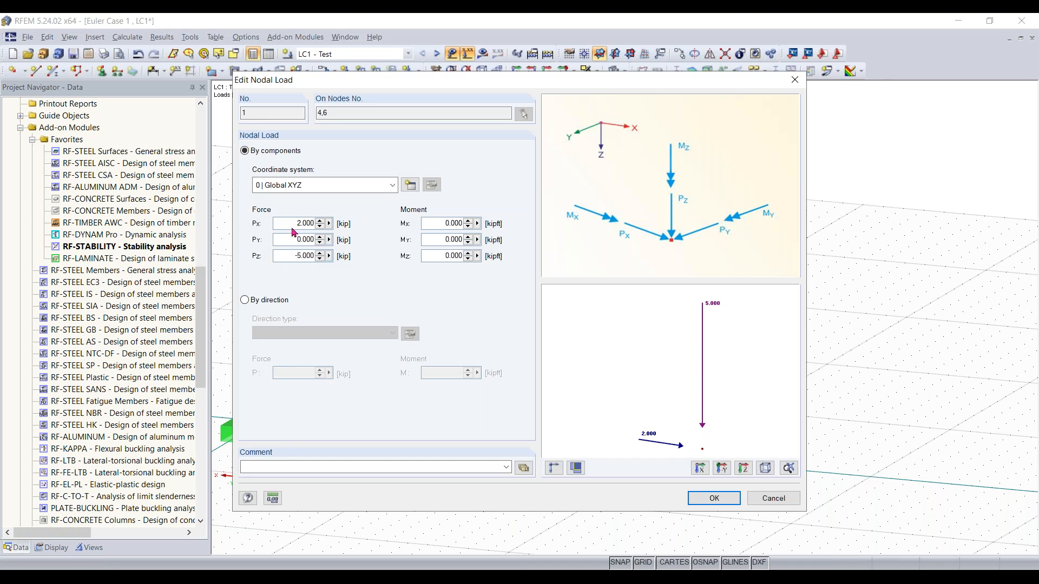
double_click(305, 223)
key("Delete")
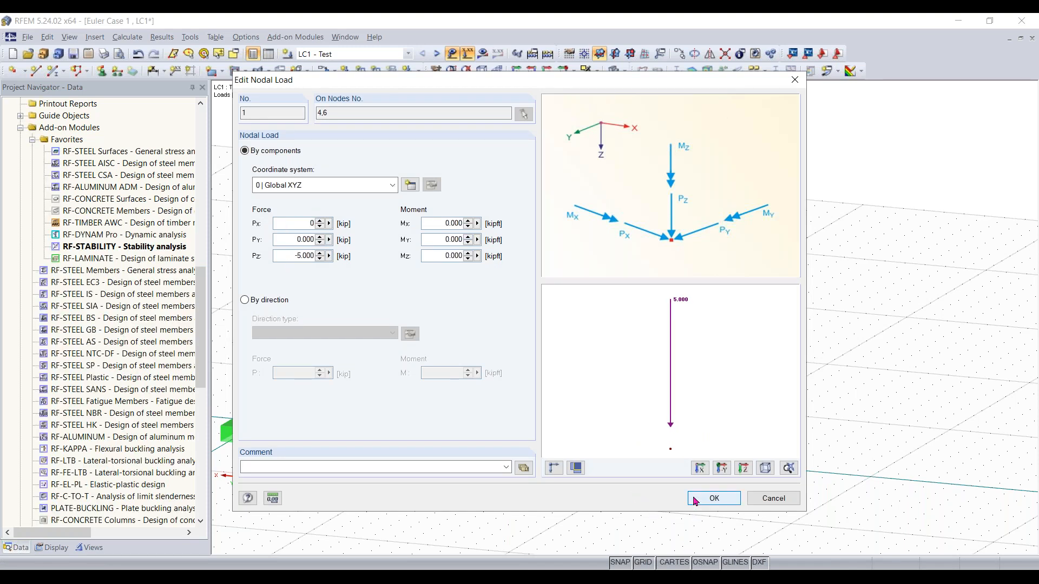
left_click(712, 498)
Calculate the model and display the axial force N diagram of the members
middle_click_drag(572, 339, 735, 318, "ctrl")
right_click(732, 318)
left_click(862, 450)
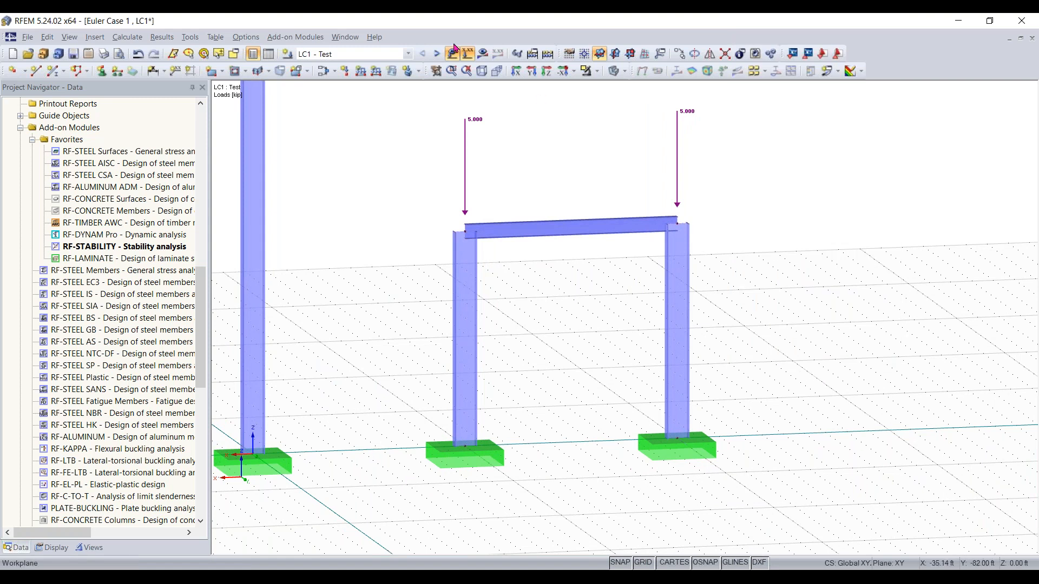
left_click(482, 53)
left_click(503, 319)
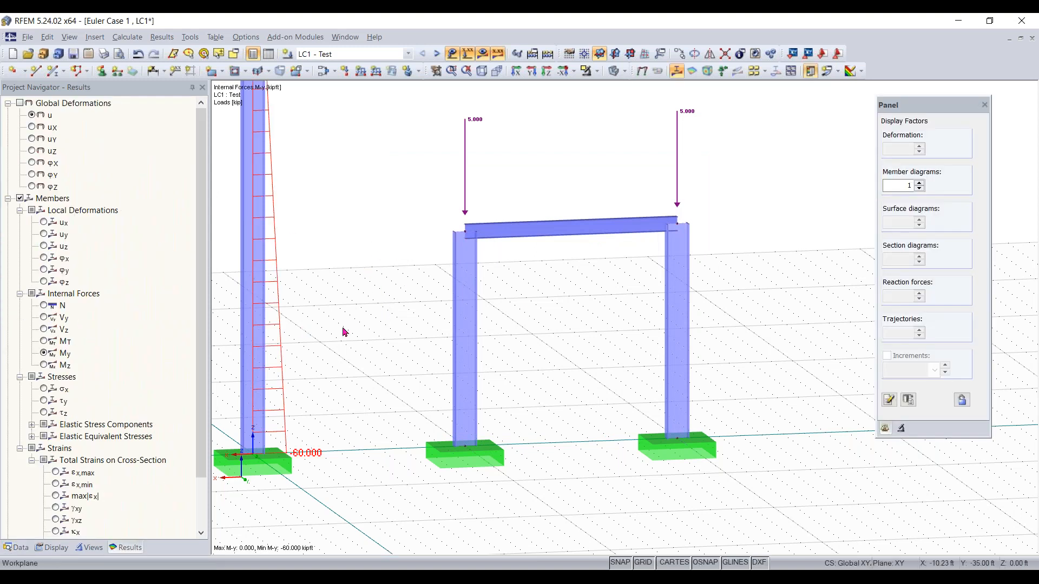
scroll(384, 336, "down", 6)
scroll(372, 280, "up", 4)
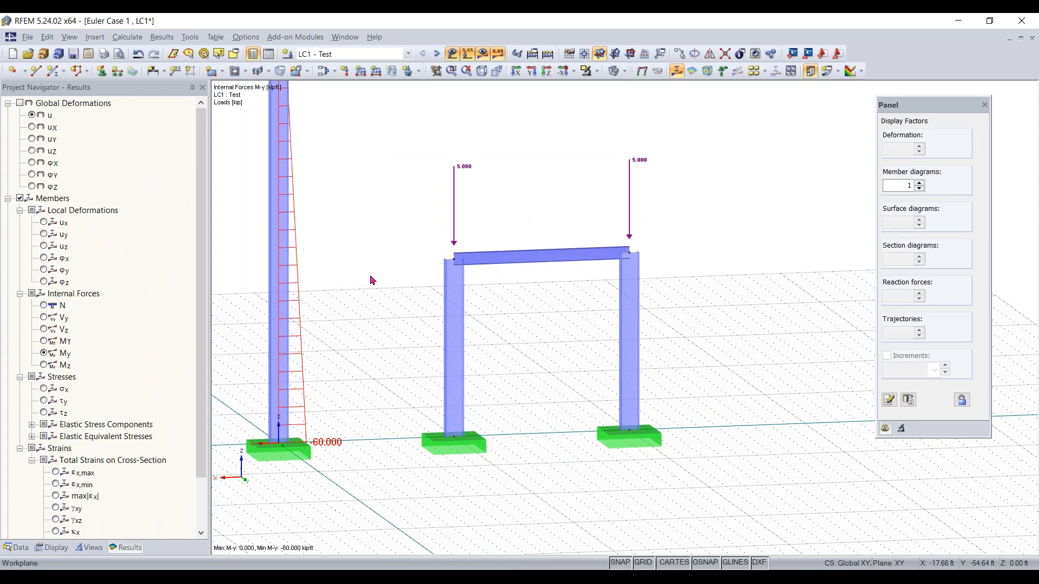
left_click(43, 305)
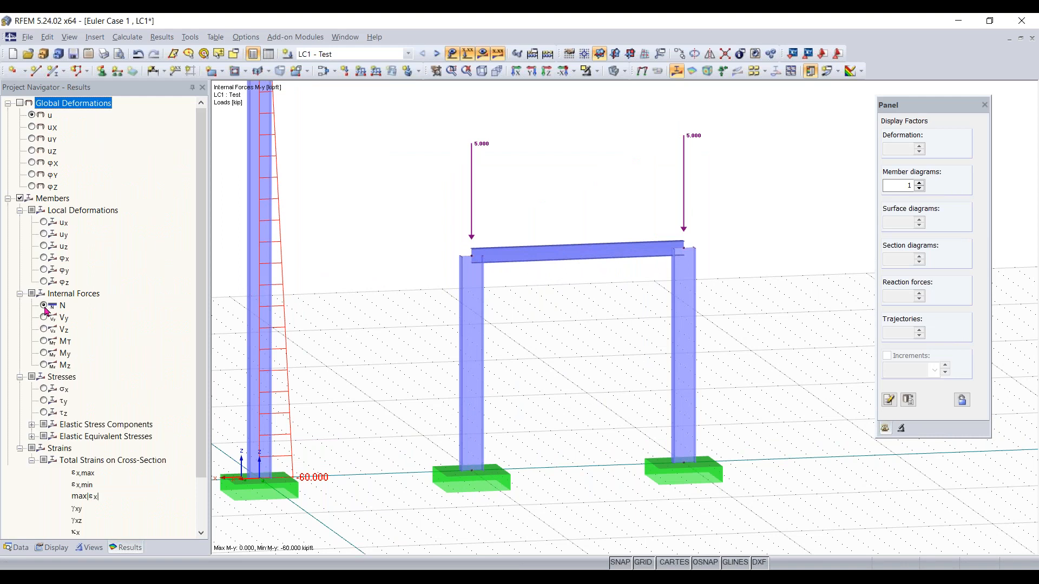
Review the My, MT moment and global deformation u results of the members
left_click(43, 353)
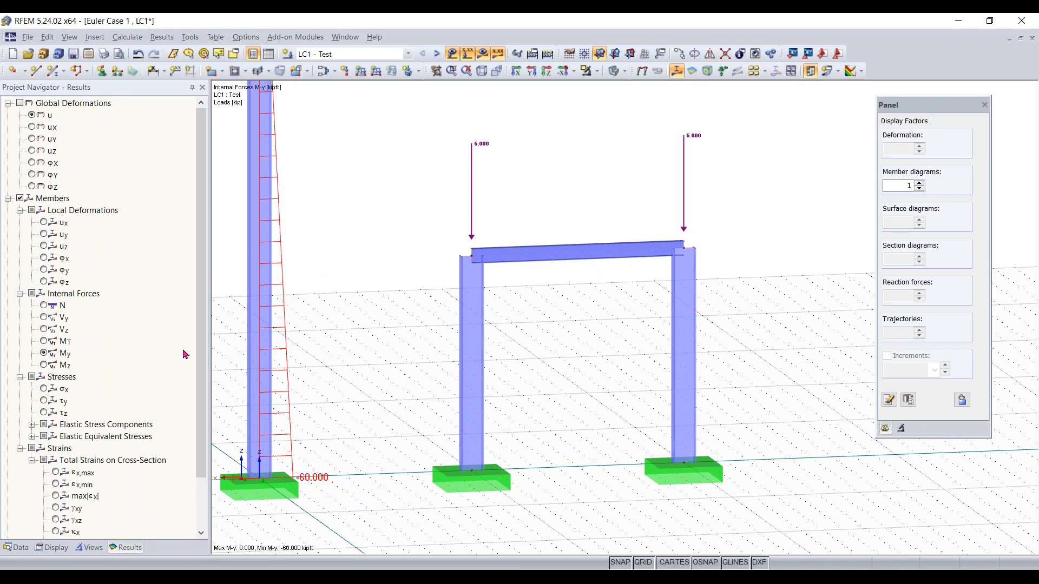
left_click(44, 365)
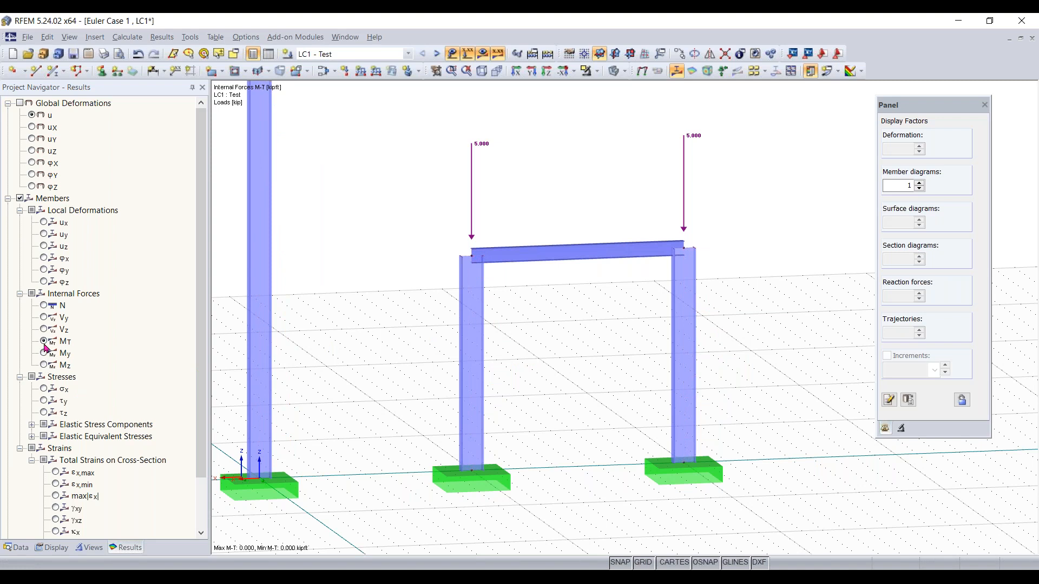
left_click(44, 355)
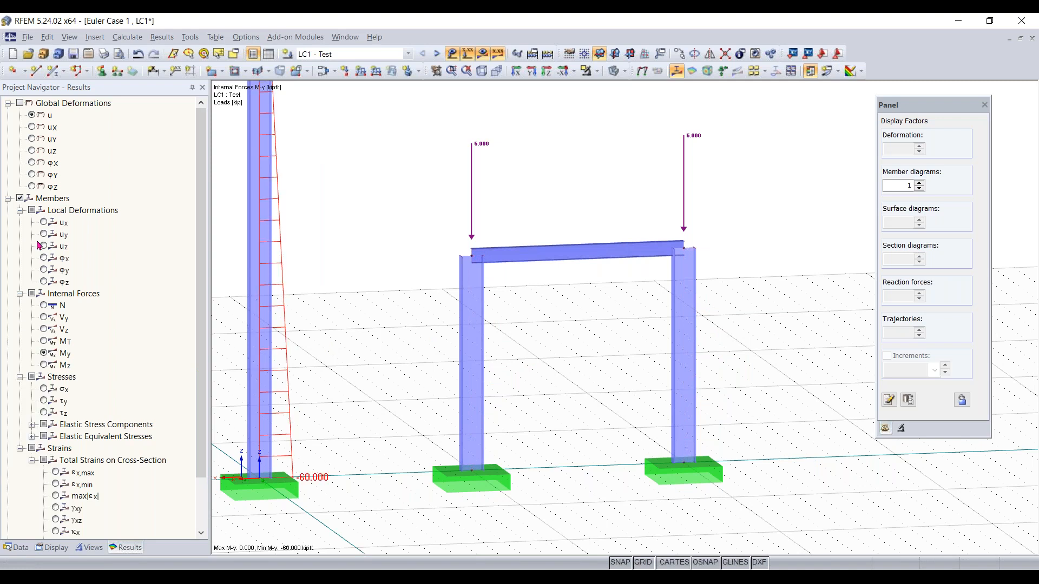
left_click(20, 103)
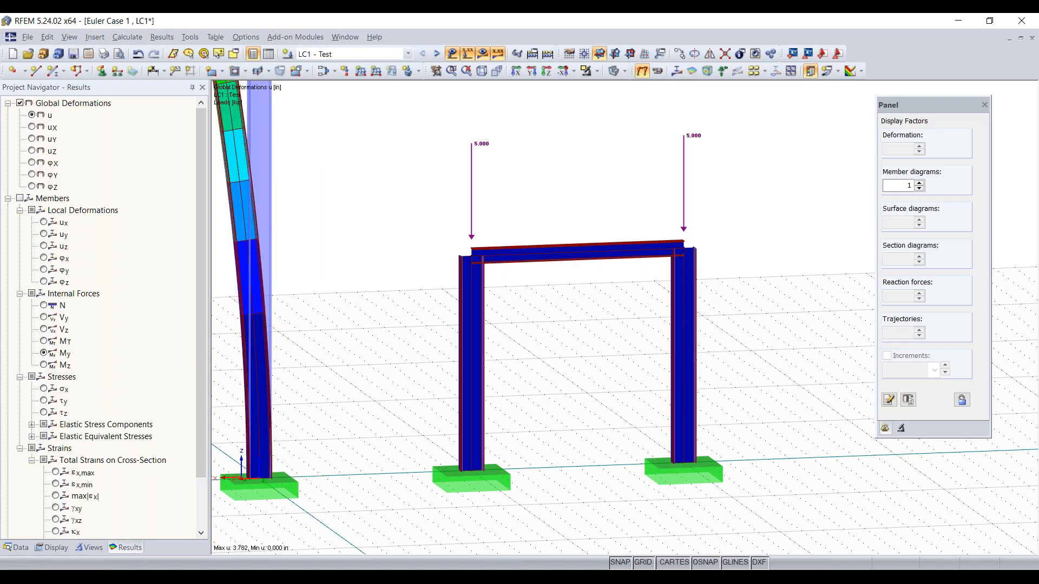
scroll(387, 373, "down", 2)
middle_click_drag(373, 362, 402, 377, "ctrl")
right_click(402, 377)
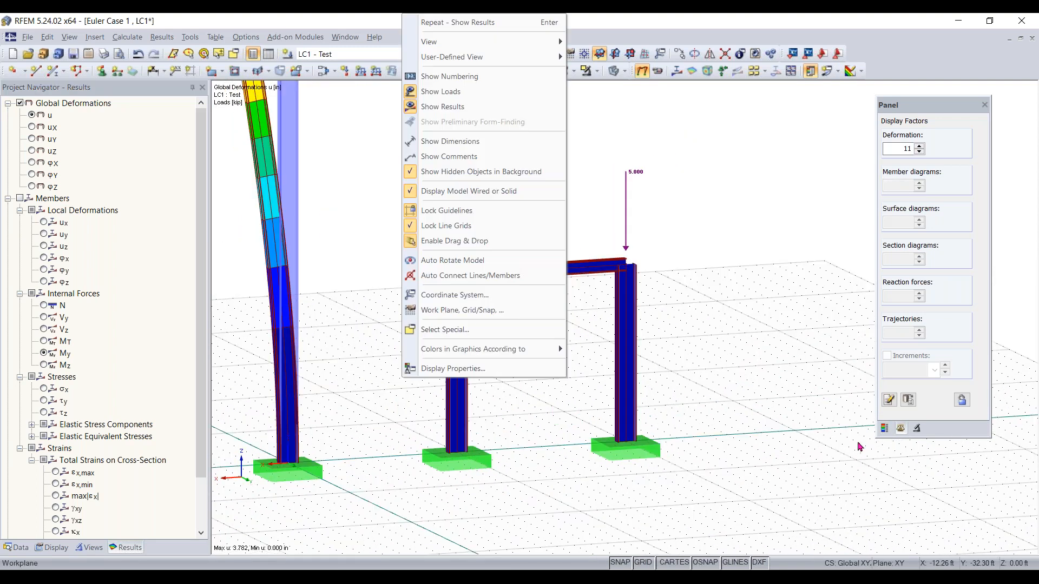
left_click(886, 431)
left_click(885, 431)
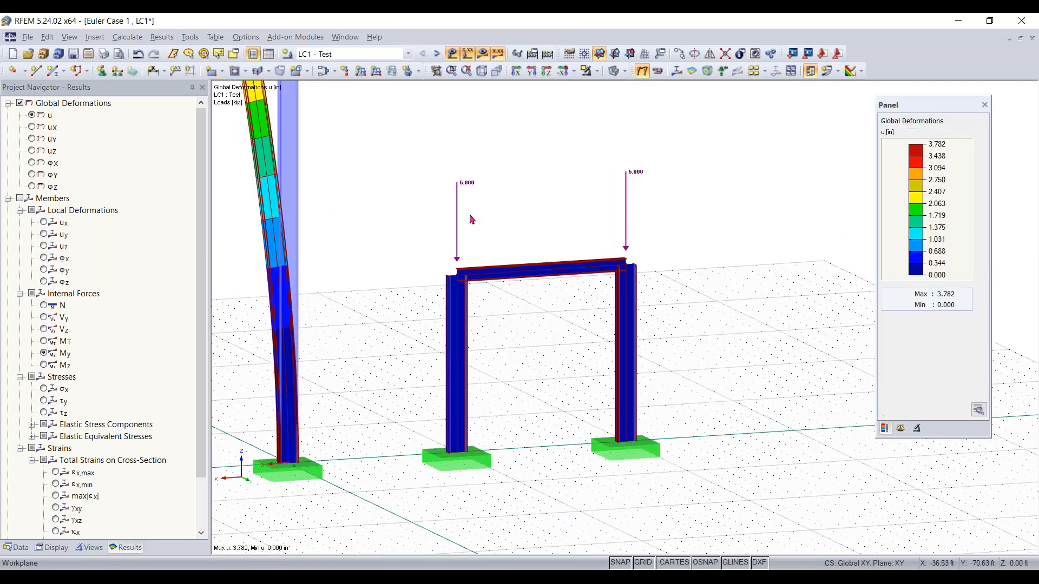
scroll(472, 219, "up", 1)
scroll(471, 219, "up", 1)
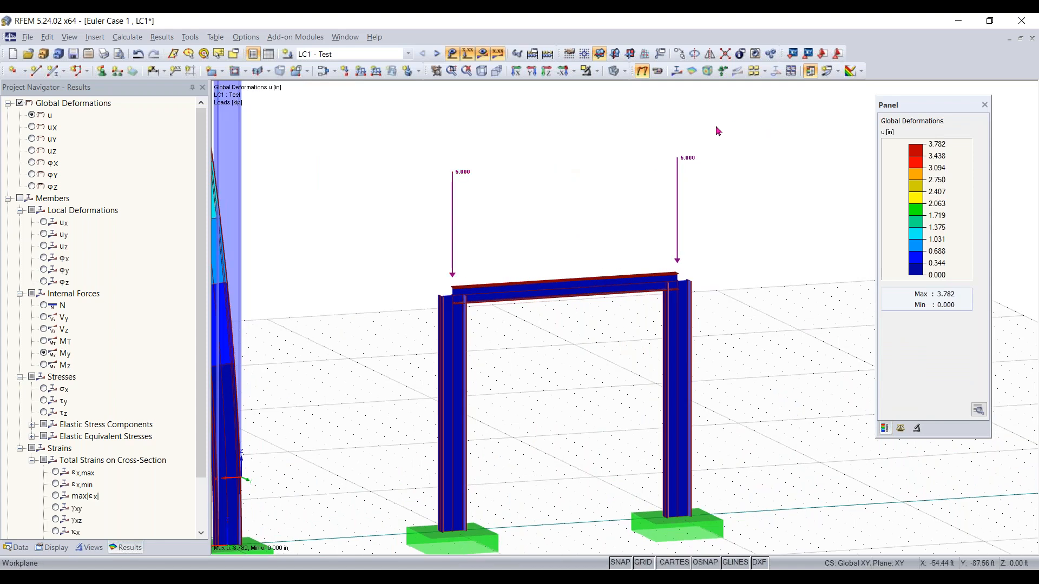
left_click_drag(648, 155, 411, 260)
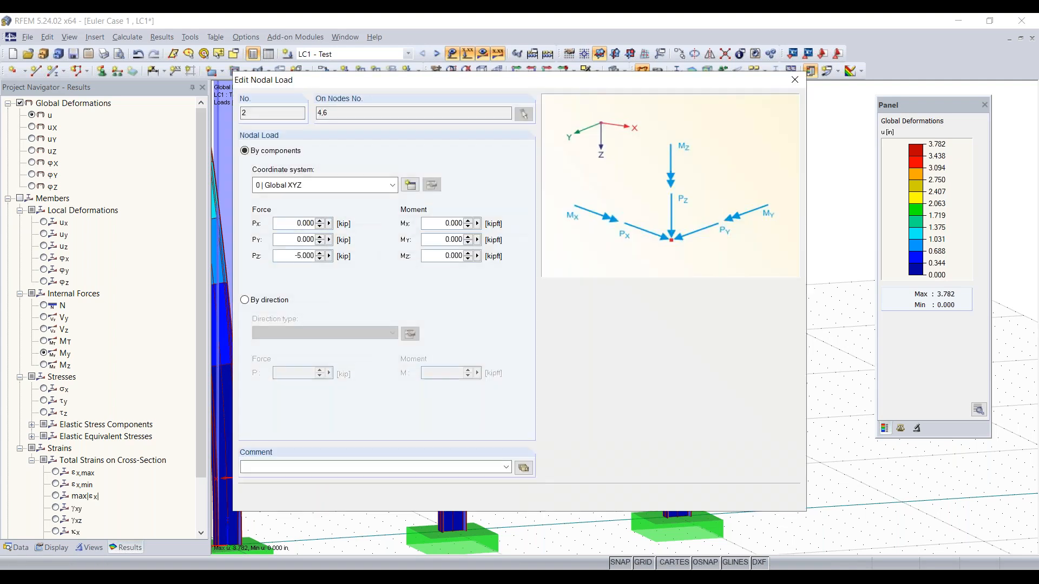
left_click(799, 79)
left_click(550, 230)
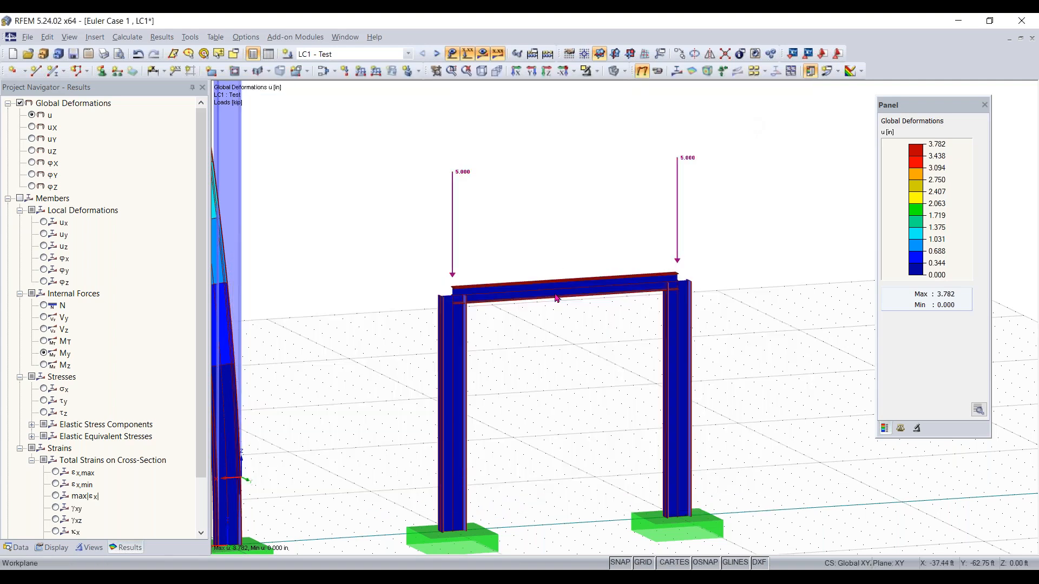
Apply a uniform member load of 3 kip/ft in global ZL direction to the W 8x15 beam
left_click(360, 71)
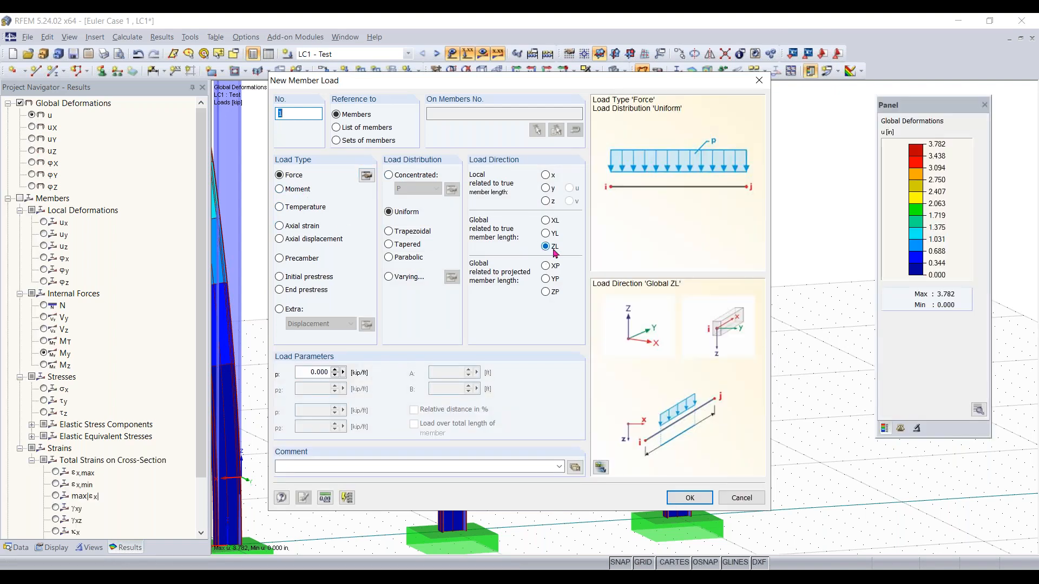
left_click(306, 375)
left_click(687, 497)
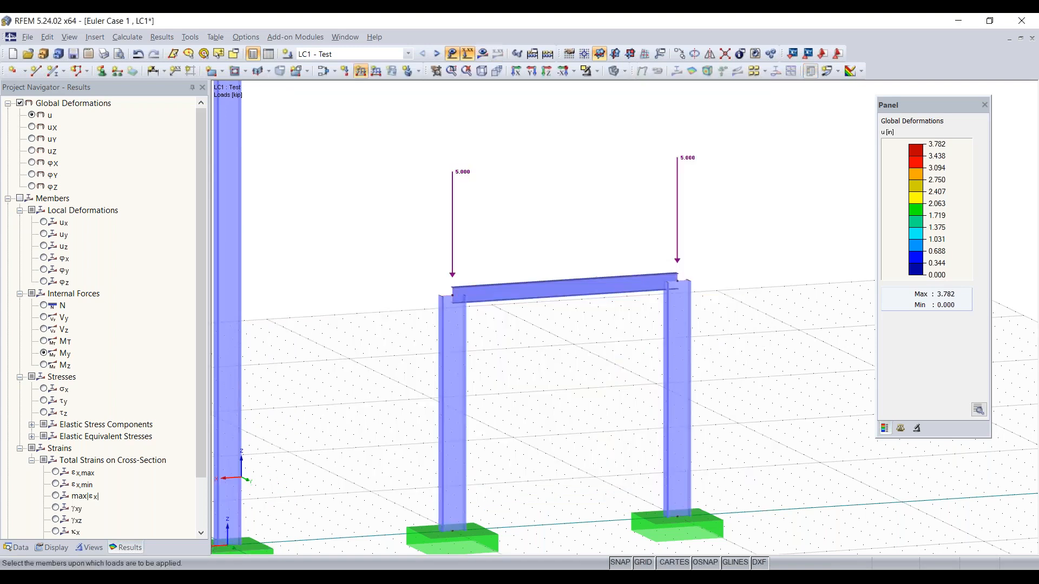
left_click(534, 291)
key("Escape")
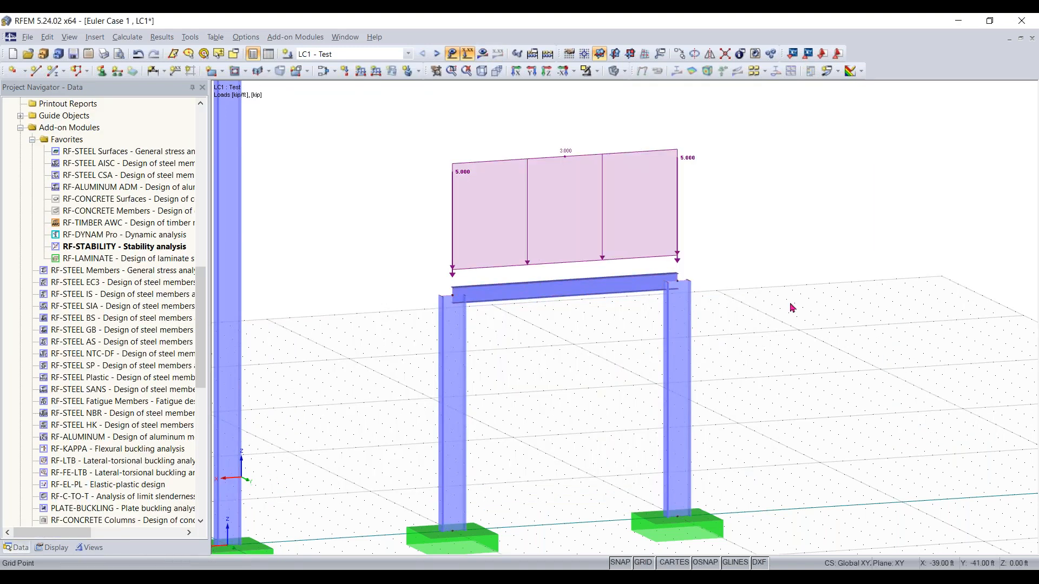
Calculate the model with the new beam load
scroll(791, 307, "down", 4)
scroll(702, 262, "up", 2)
left_click(483, 54)
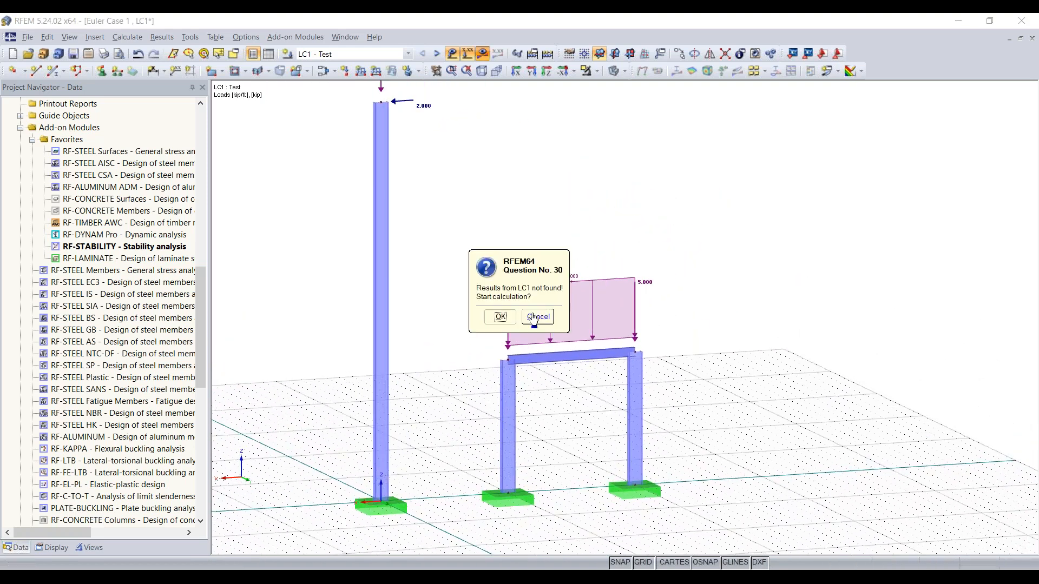
left_click(500, 317)
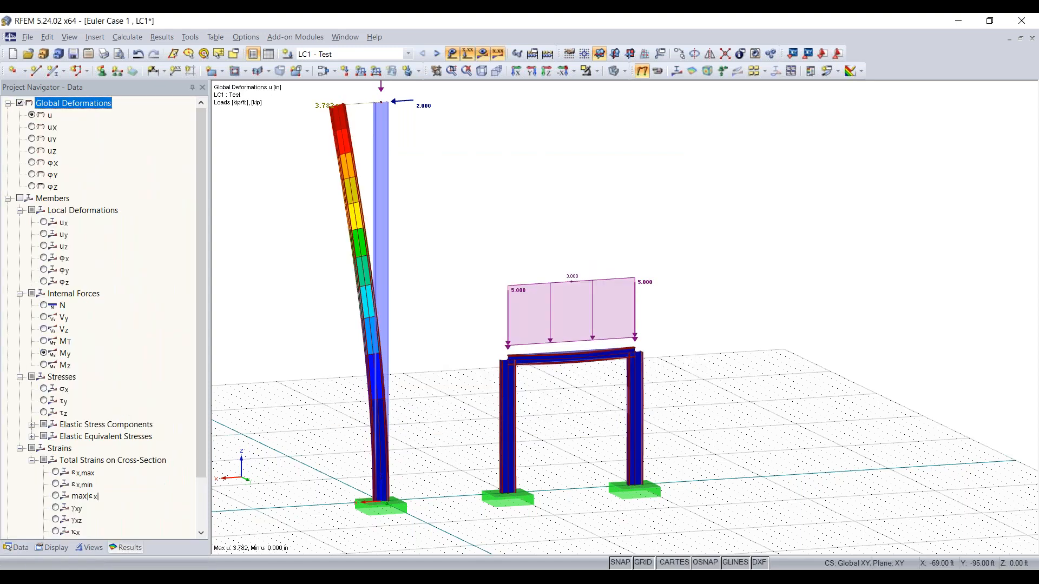
Examine the global deformations of the loaded frame and the single column
scroll(583, 365, "up", 3)
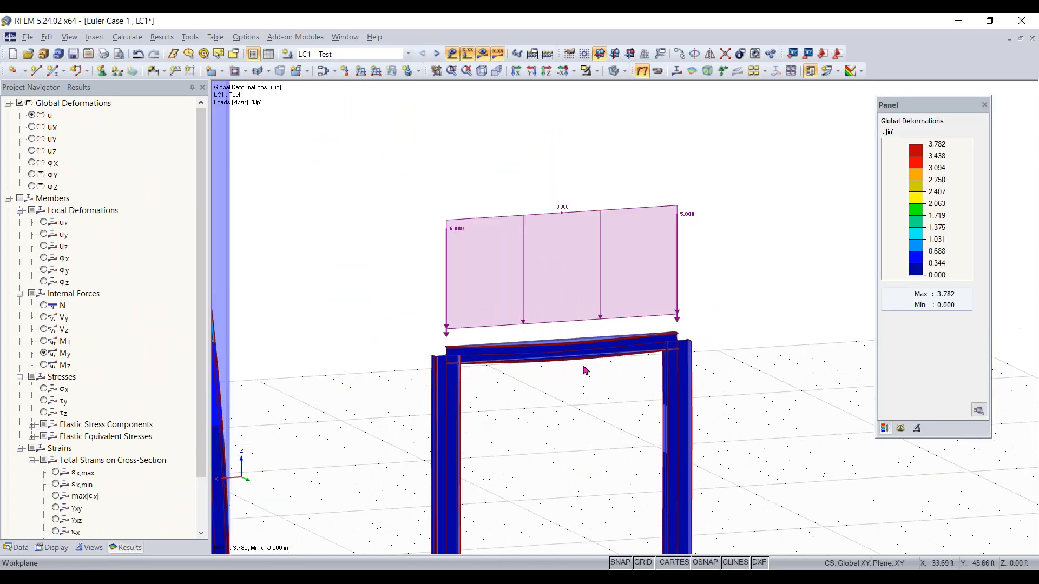
scroll(333, 202, "down", 3)
scroll(352, 213, "up", 2)
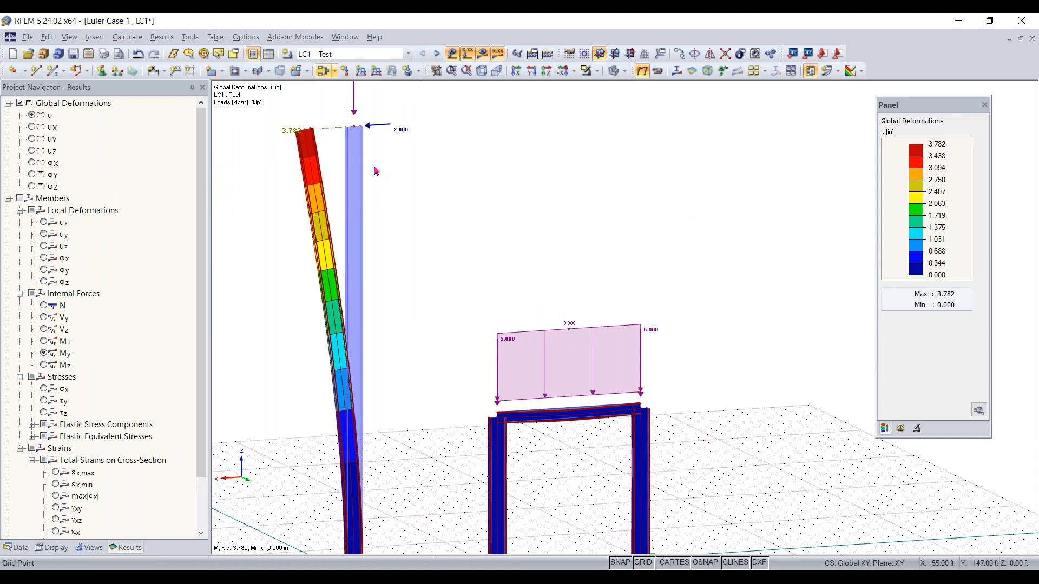
scroll(365, 137, "down", 1)
scroll(644, 464, "up", 1)
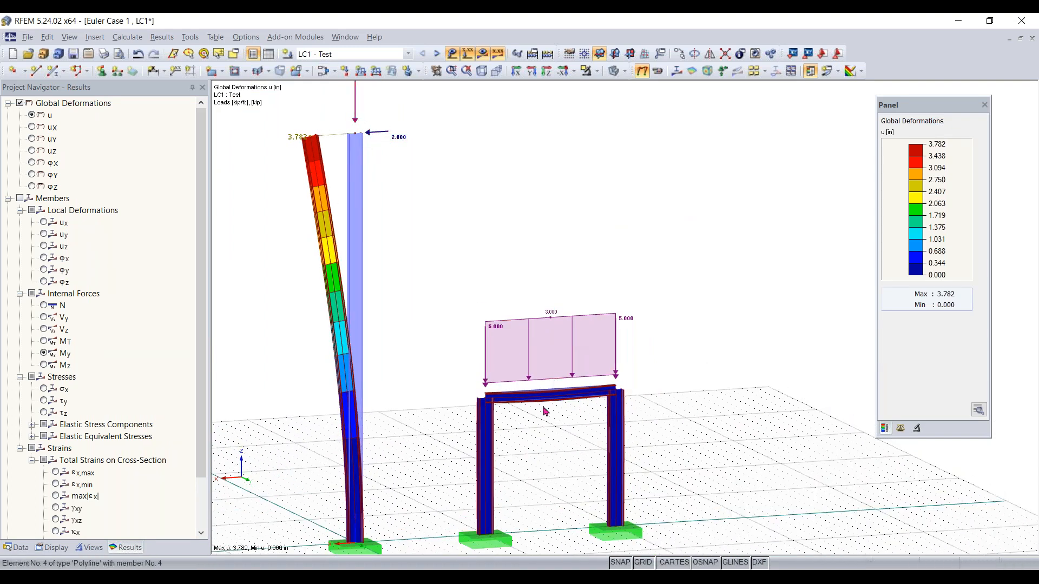
scroll(541, 340, "up", 3)
middle_click_drag(541, 340, 537, 293)
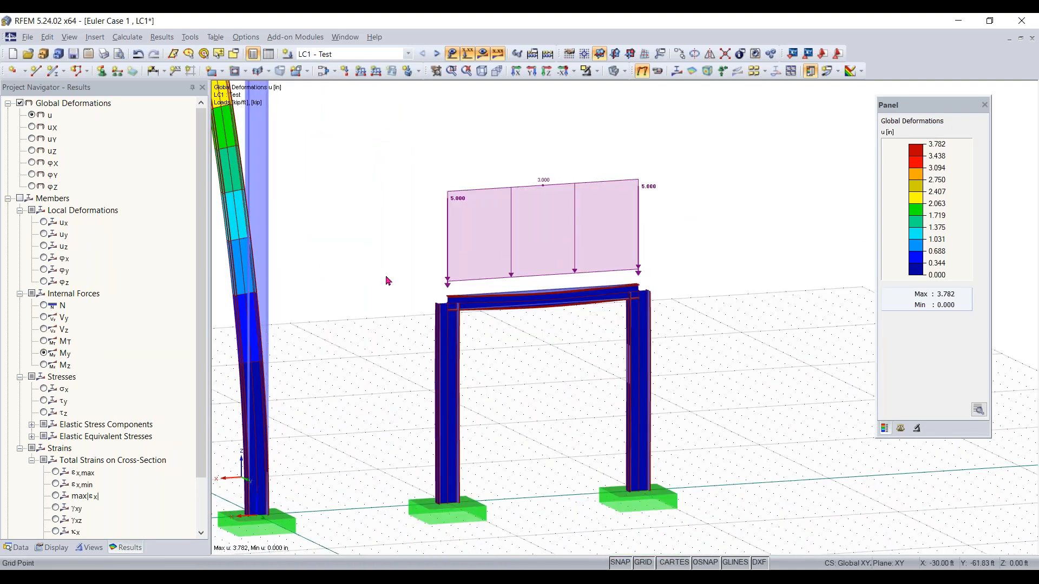
scroll(405, 277, "down", 1)
Isolate the W 8x15 beam with a cross-section visibility filter and display its My moment diagram
left_click(89, 547)
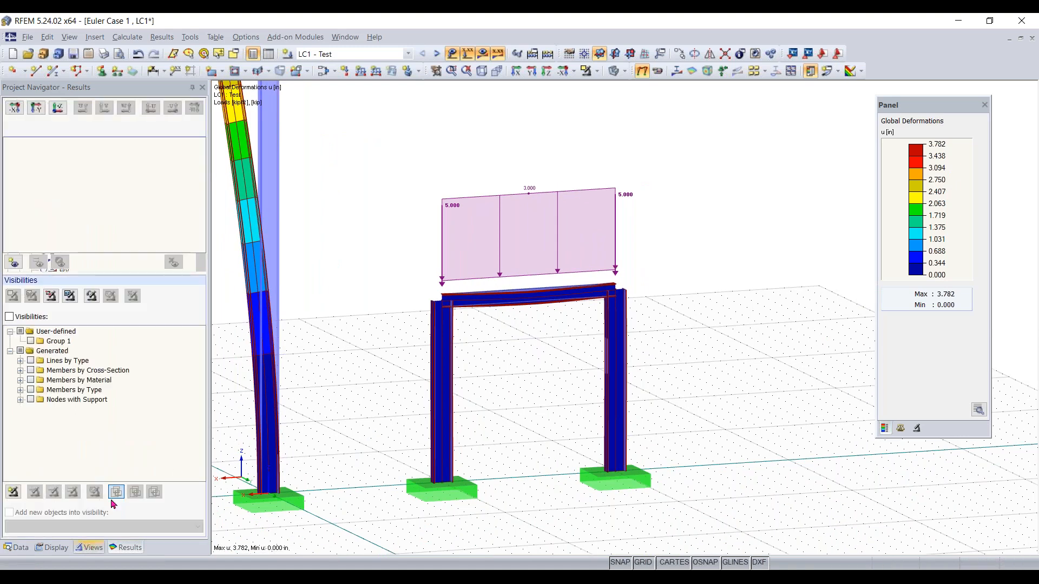
left_click(9, 316)
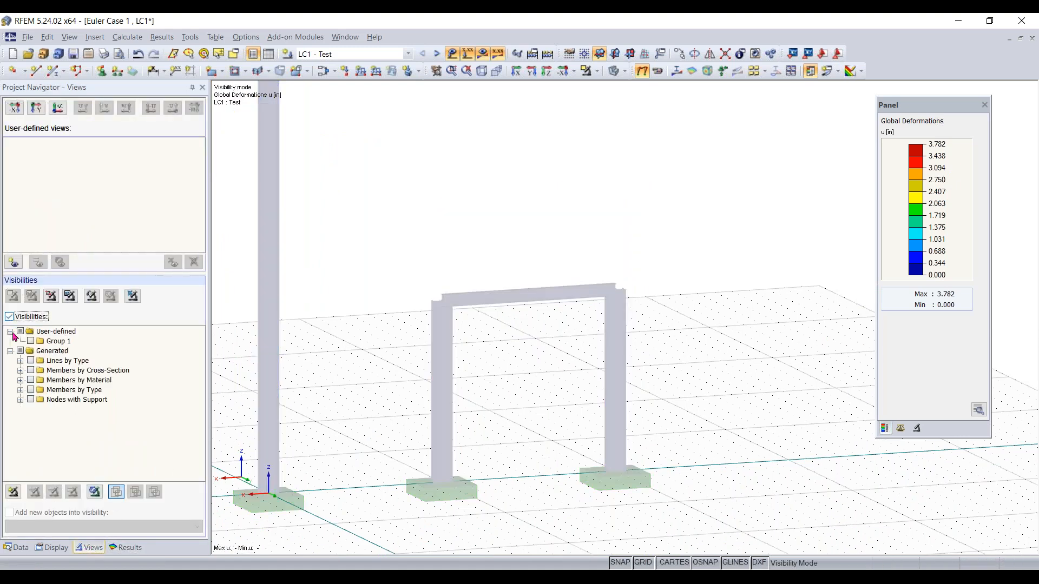
left_click(31, 370)
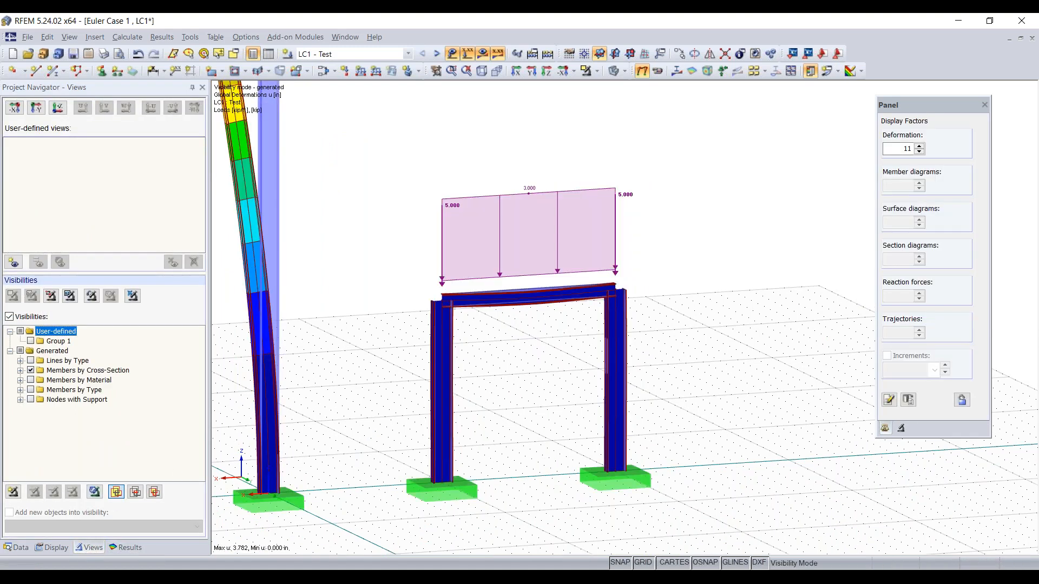
left_click(20, 370)
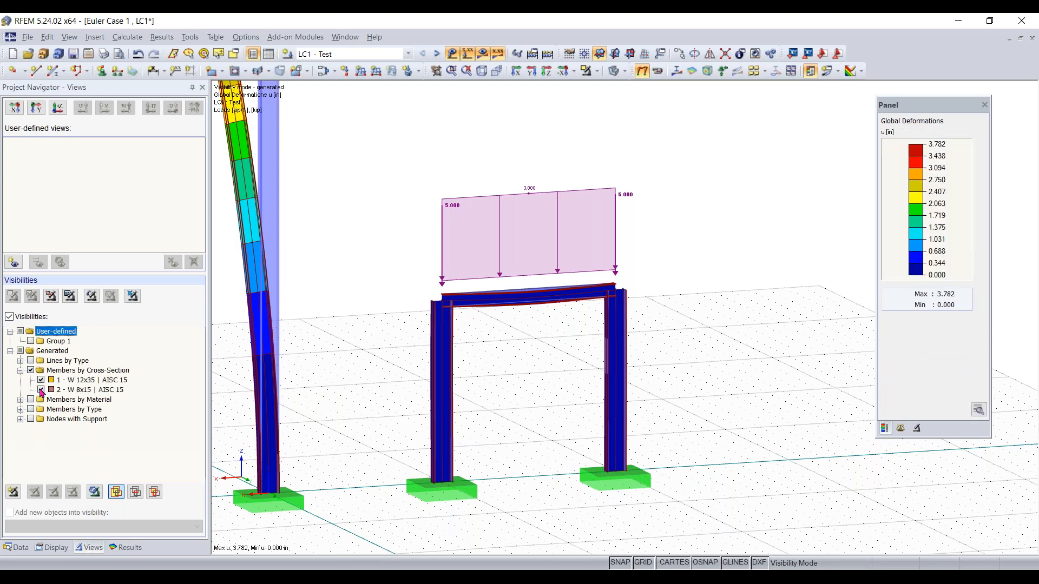
left_click(41, 380)
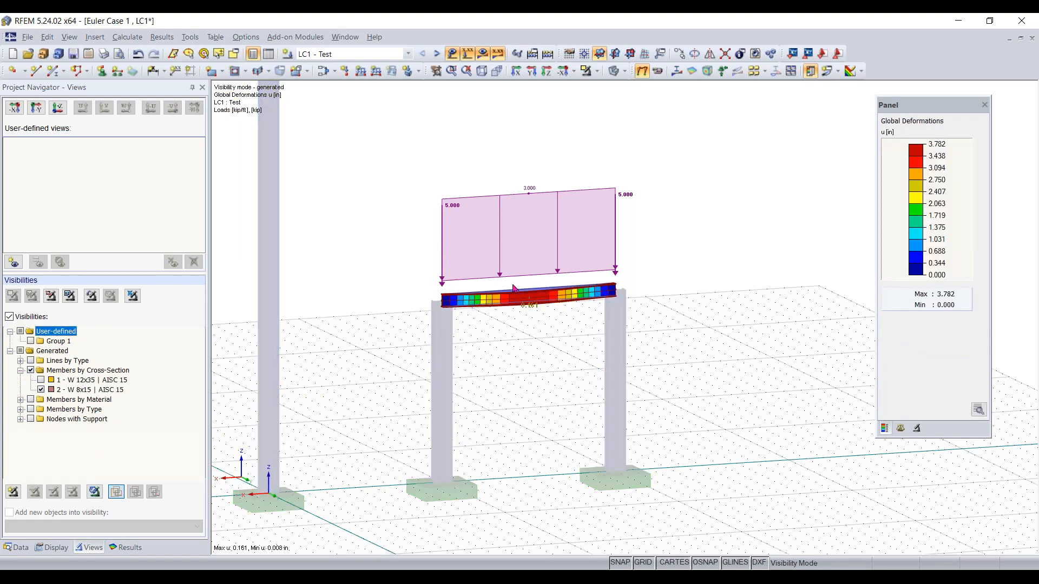
scroll(560, 307, "up", 1)
scroll(559, 307, "up", 1)
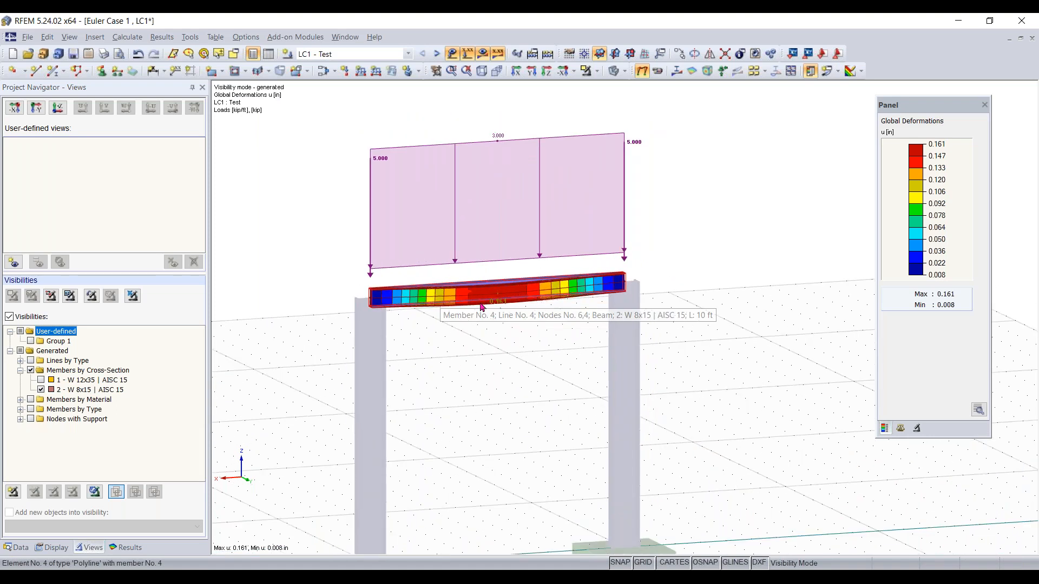
left_click(125, 547)
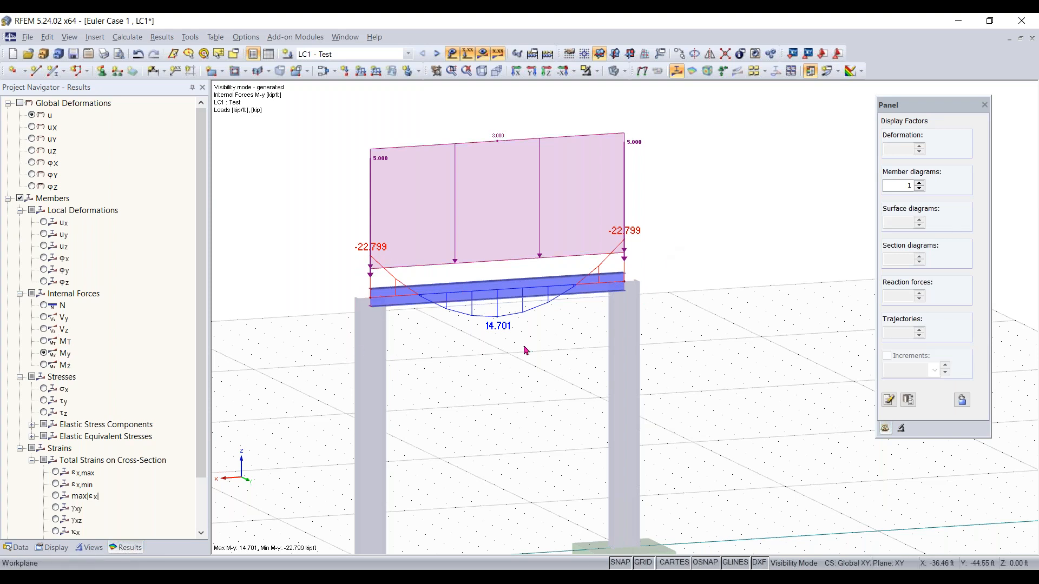
Switch off the visibility filter to show the My diagram on all members
left_click(91, 548)
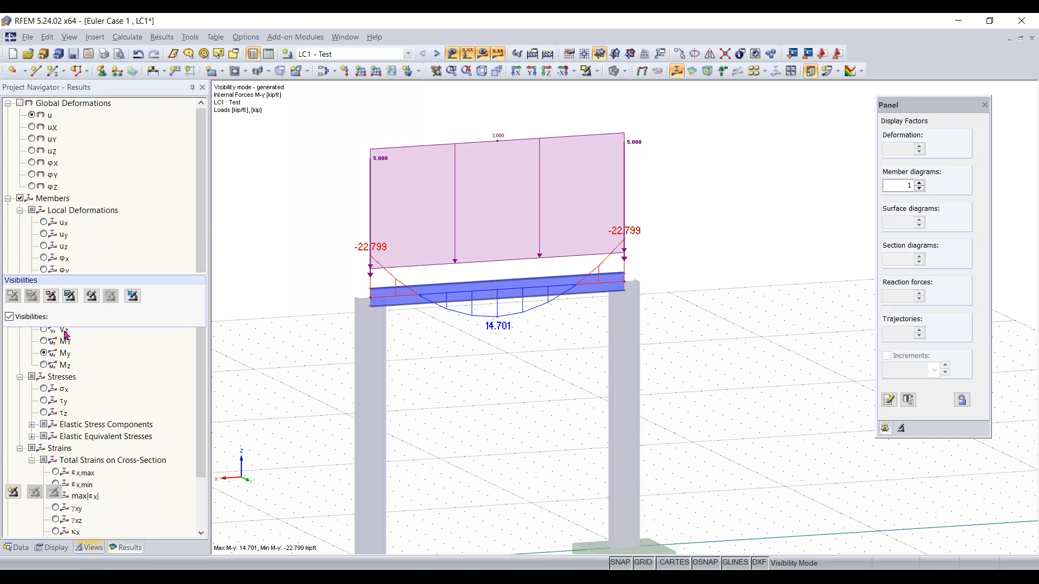
left_click(9, 317)
scroll(473, 401, "down", 8)
middle_click_drag(473, 401, 531, 360)
scroll(531, 361, "up", 5)
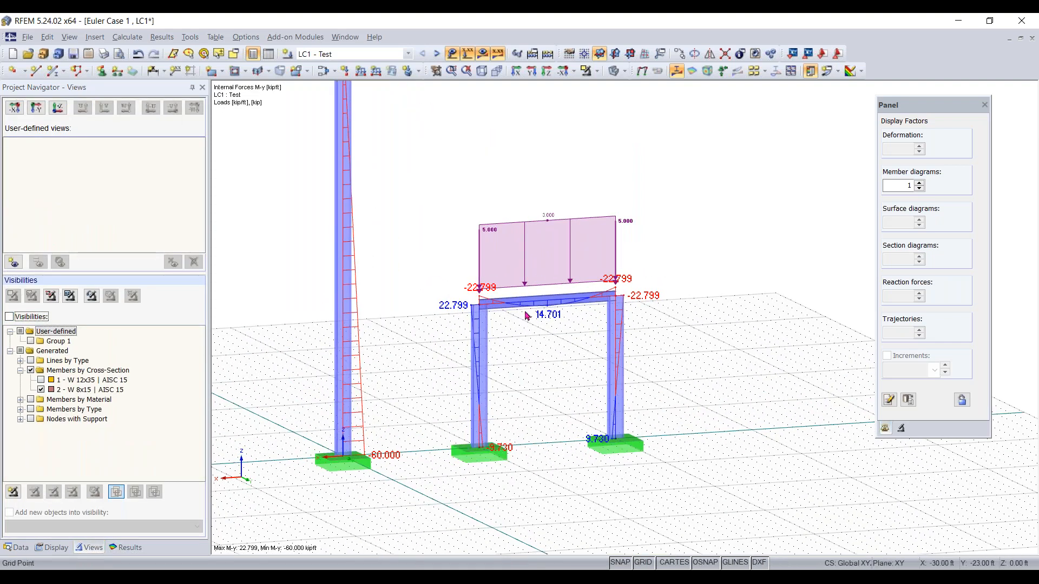
scroll(525, 379, "up", 2)
scroll(526, 379, "up", 1)
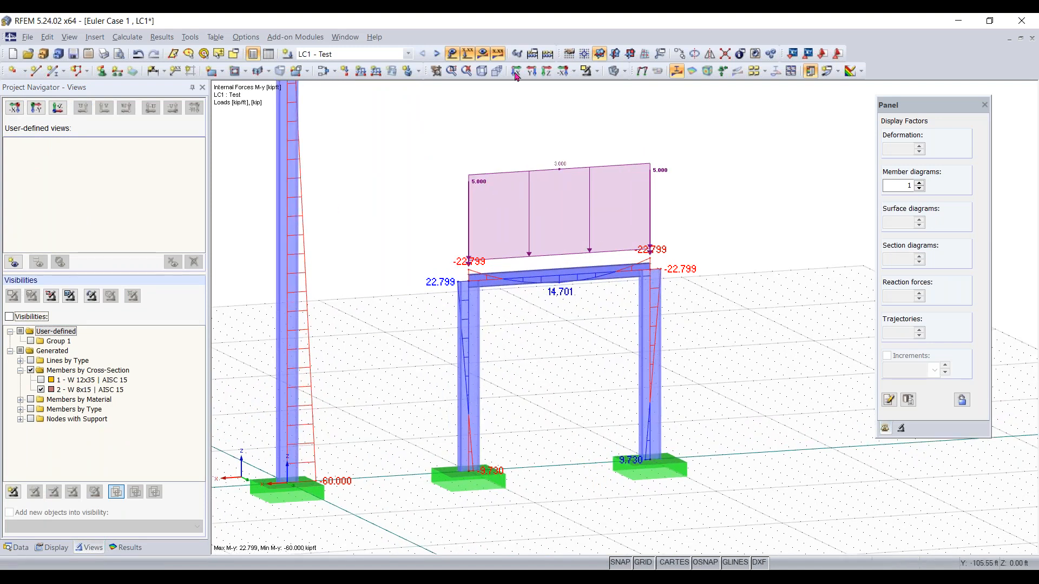
Switch to the RF-STABILITY CA1 stability analysis case and run its calculation
left_click(371, 54)
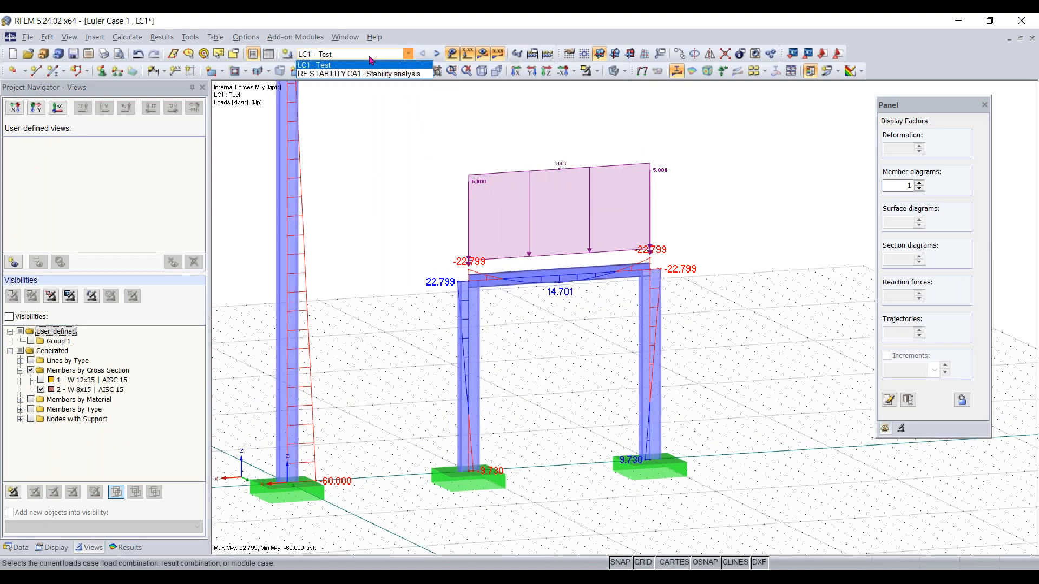
left_click(344, 75)
left_click(423, 53)
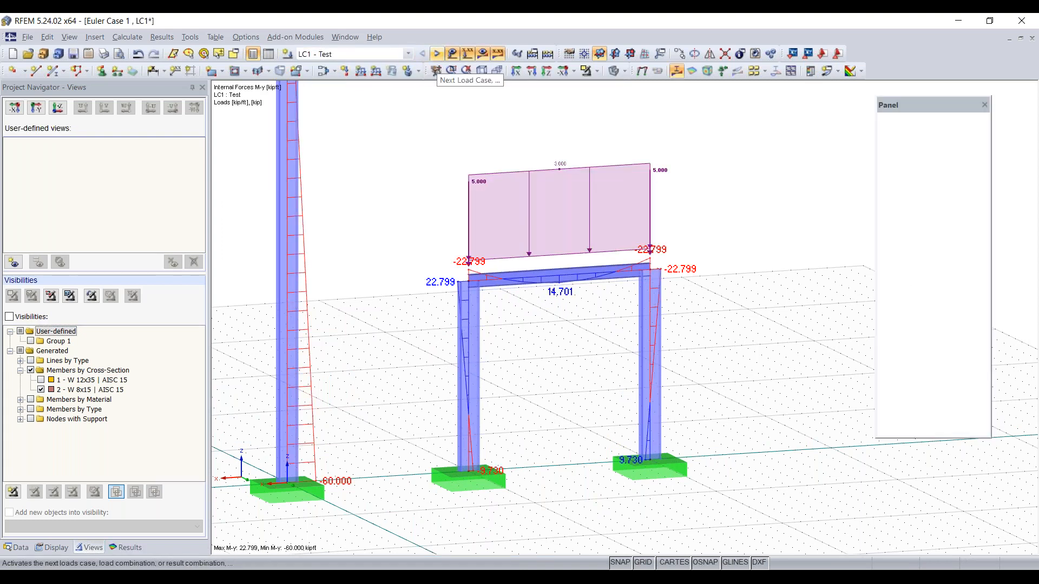
left_click(436, 54)
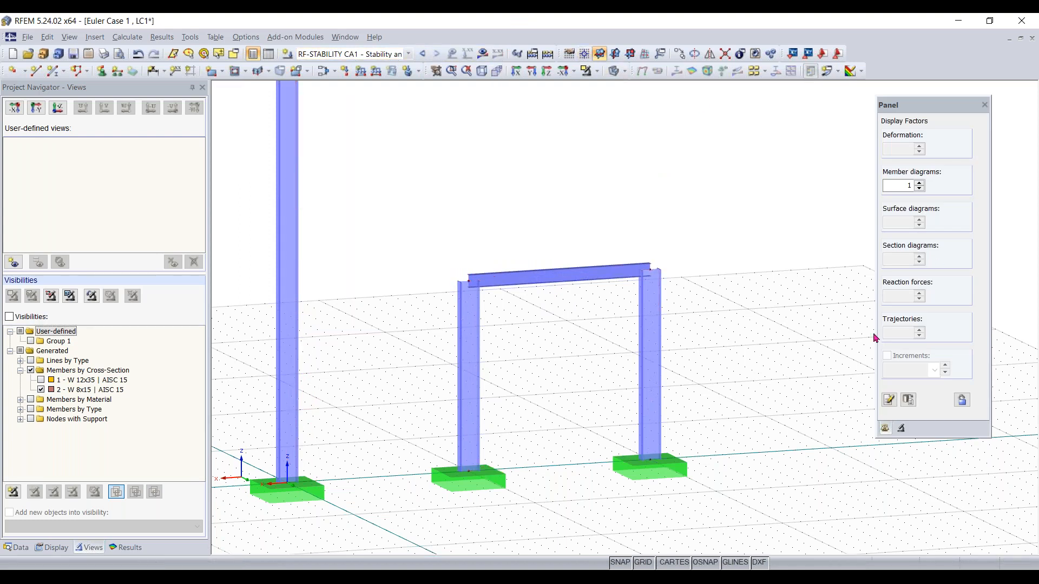
left_click(481, 55)
left_click(500, 317)
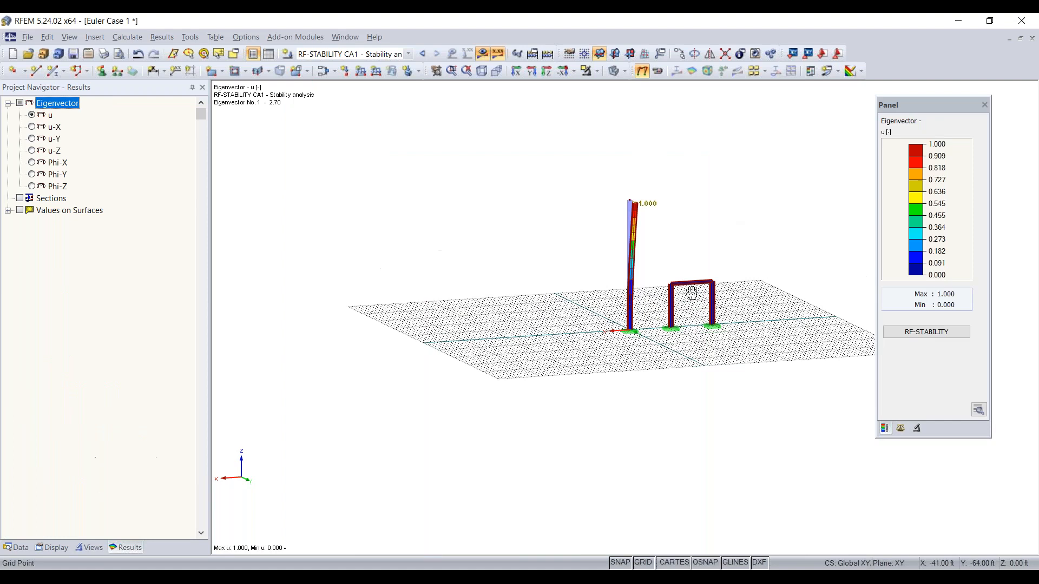
Inspect the eigenvector display factors for the stability result
scroll(713, 312, "up", 6)
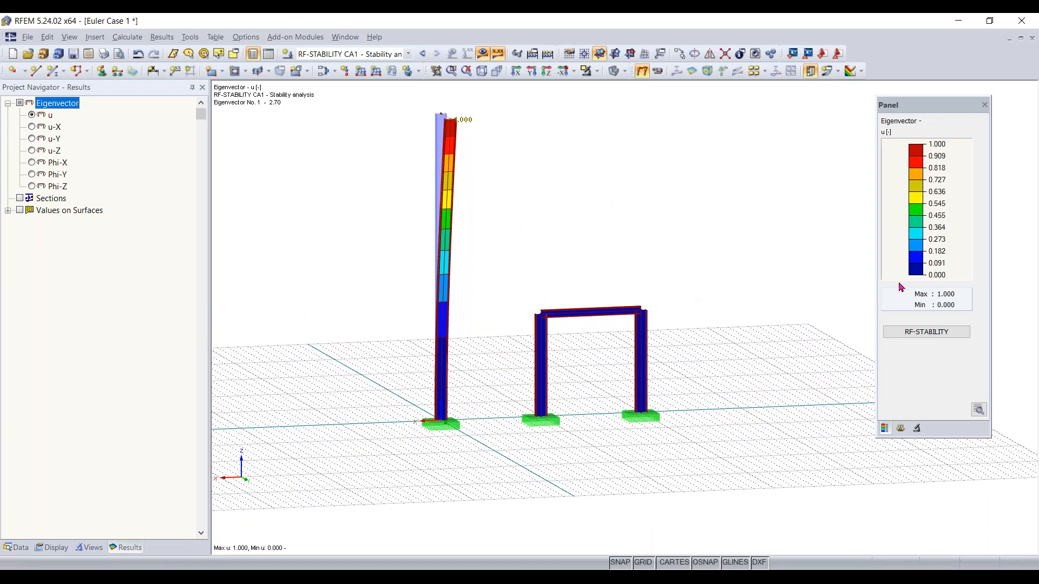
left_click(916, 429)
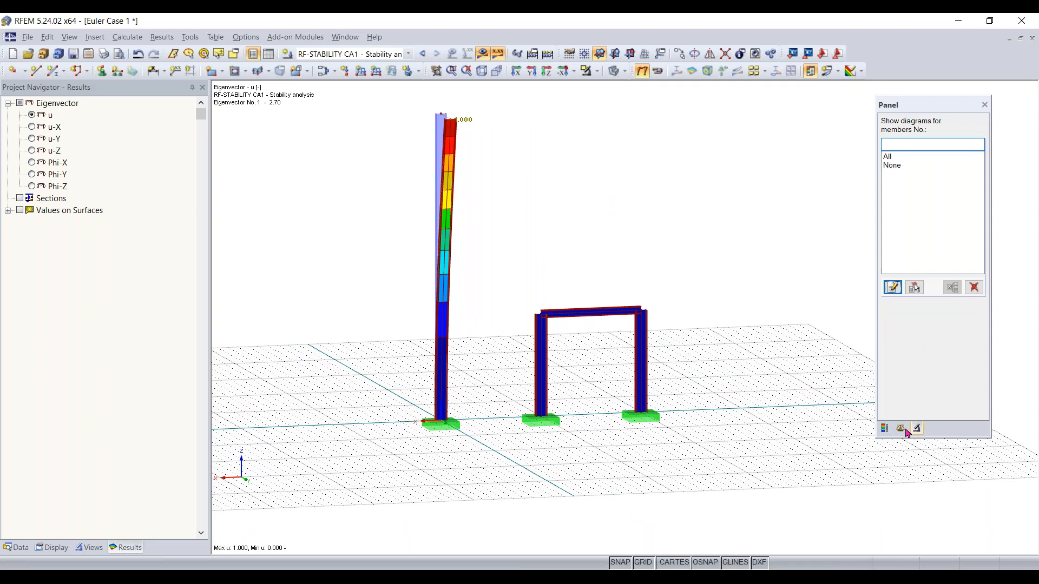
left_click(902, 429)
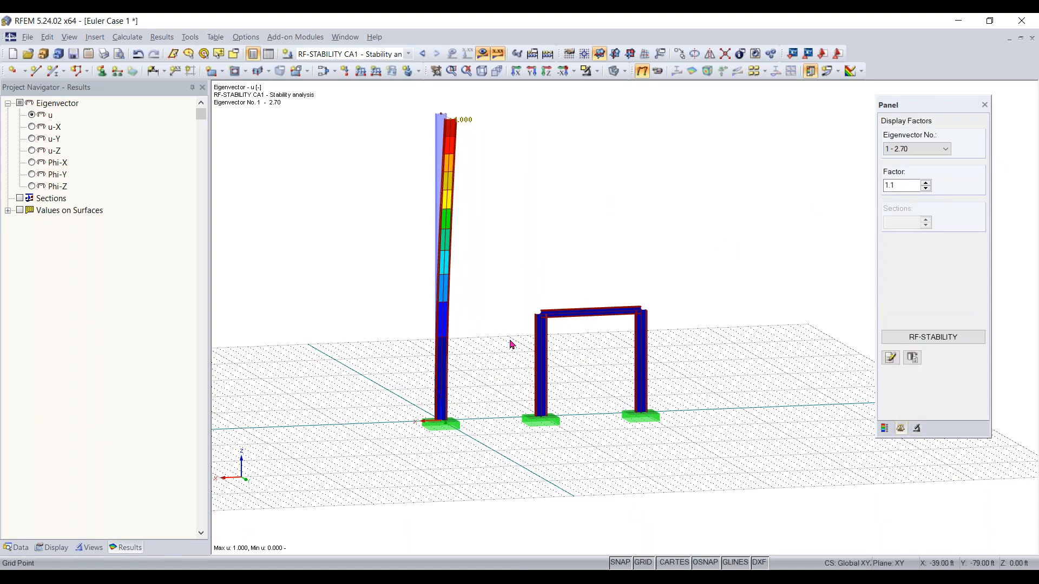
Show only the frame members in the view and turn off display of hidden objects in the background
left_click_drag(714, 245, 495, 459)
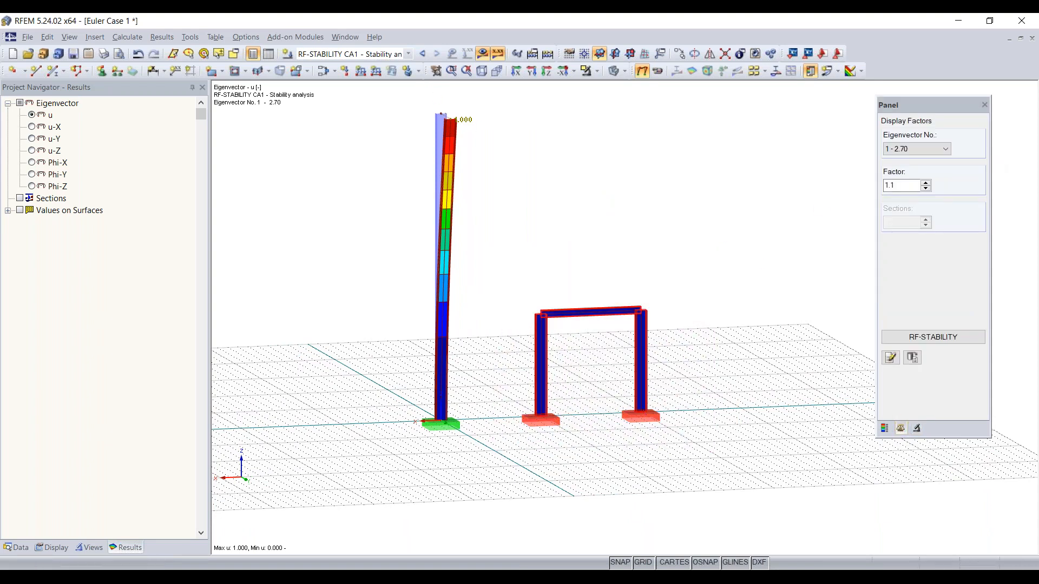
left_click(588, 74)
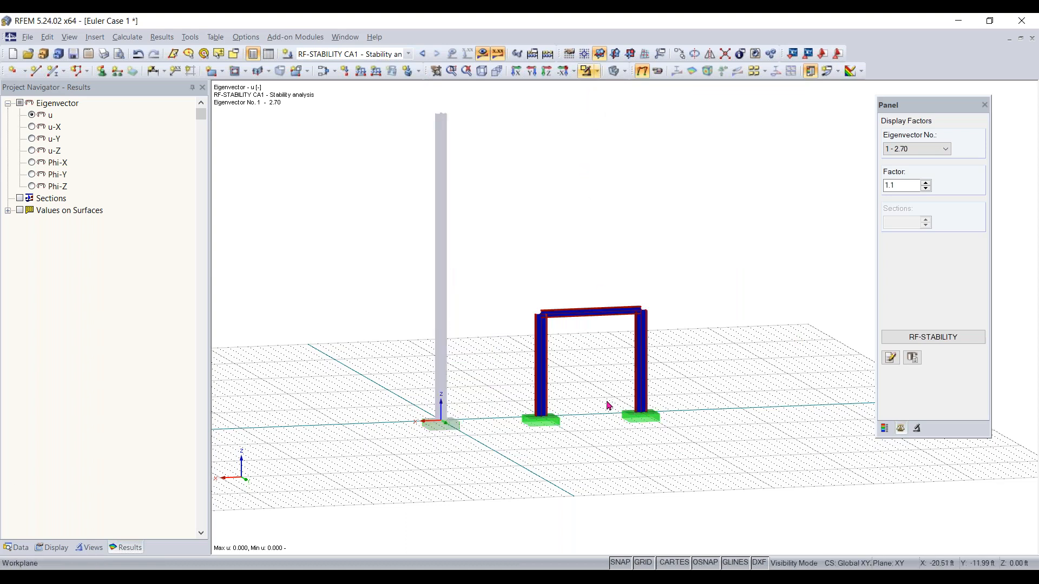
scroll(621, 371, "up", 2)
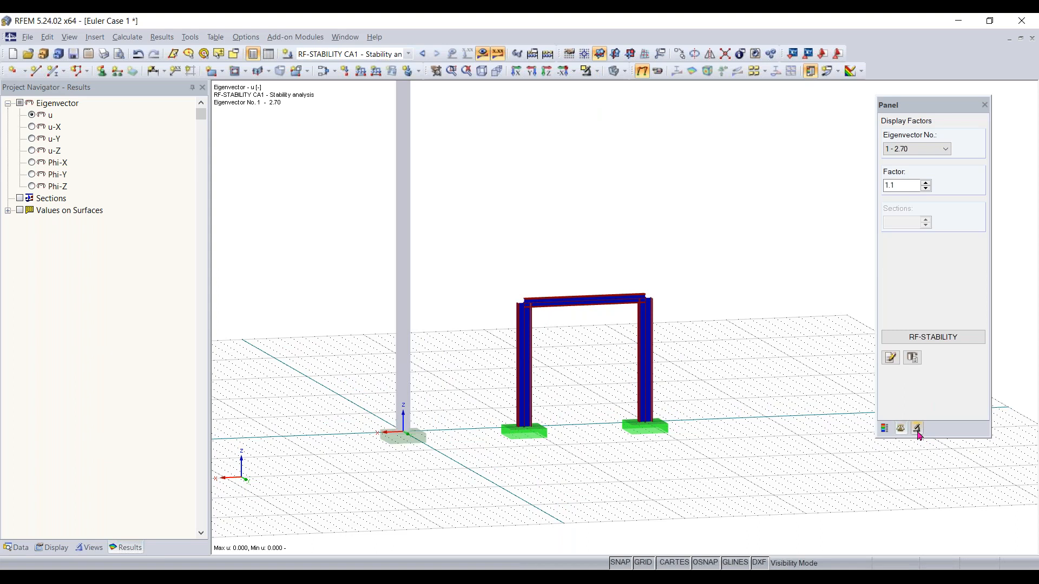
right_click(721, 297)
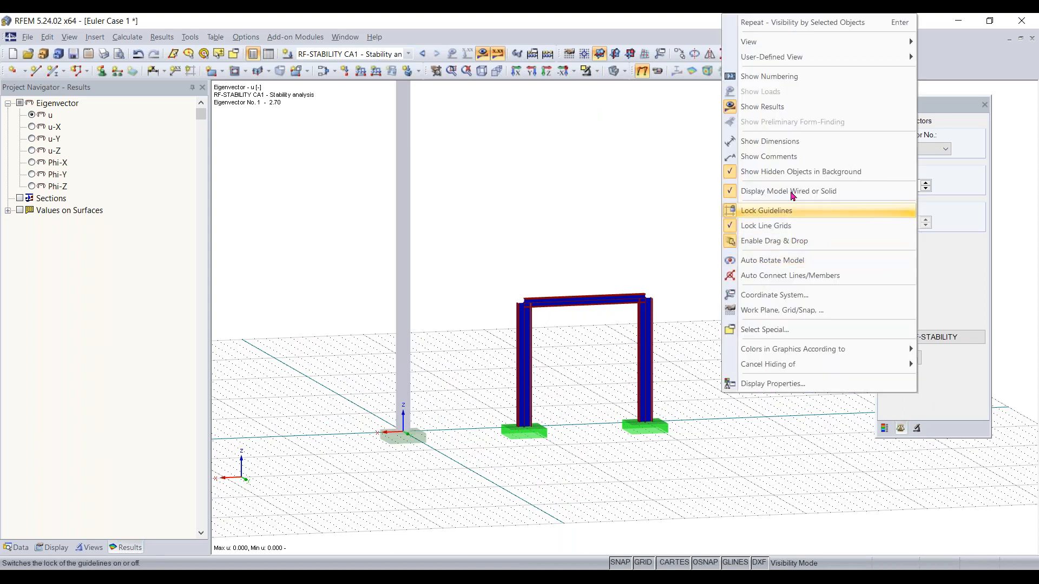
left_click(775, 172)
right_click(779, 241)
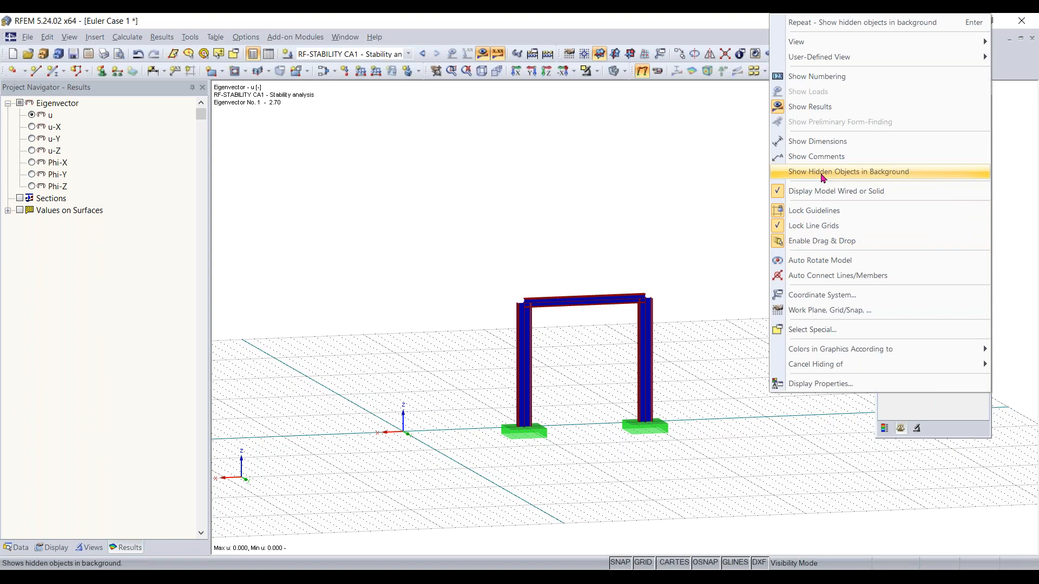
left_click(525, 210)
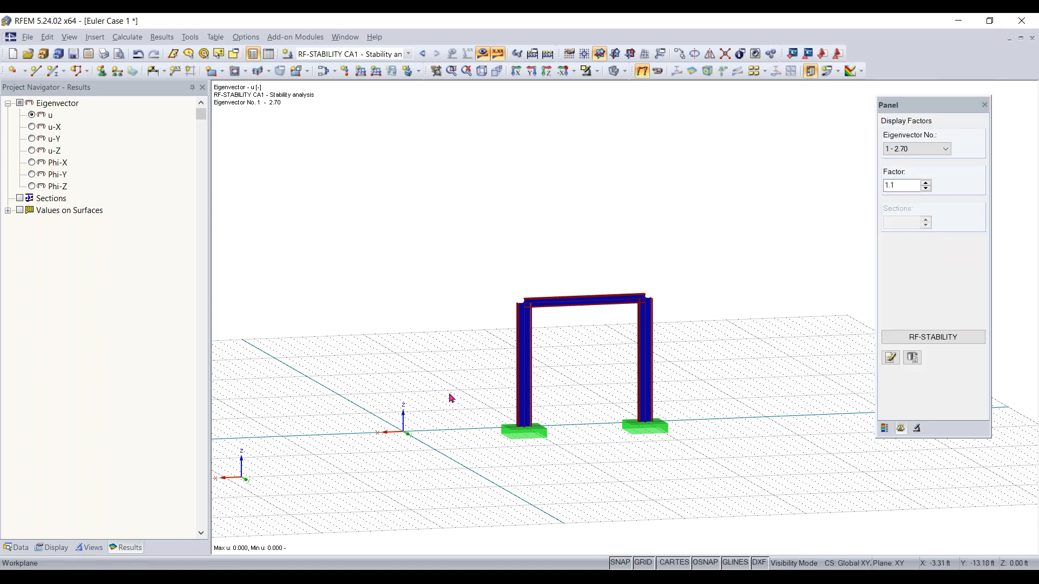
Filter the eigenvector diagram to members 2-4 and show its colour scale
left_click(916, 429)
left_click(914, 287)
left_click_drag(703, 221, 456, 484)
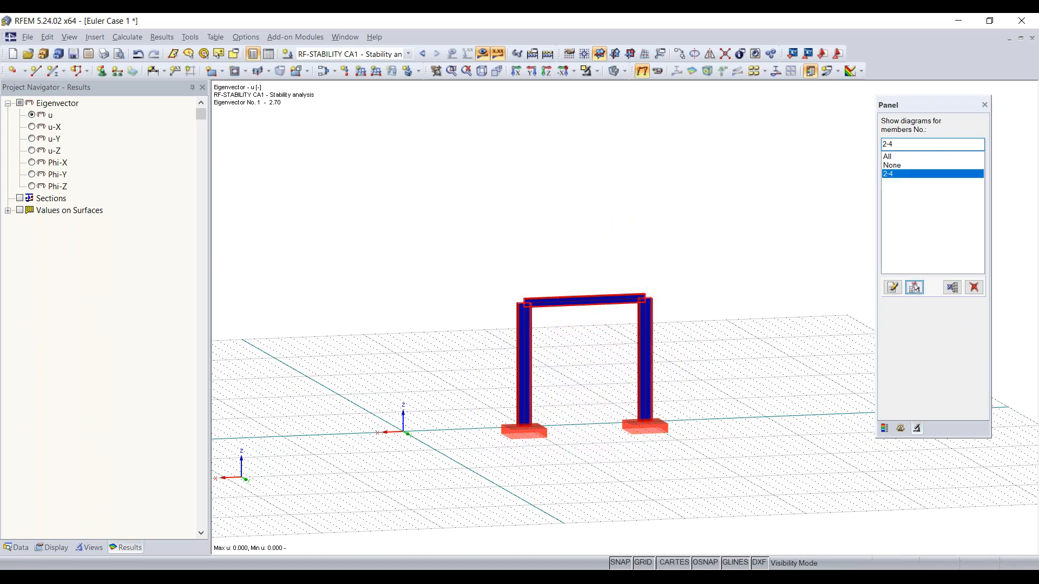
left_click(885, 429)
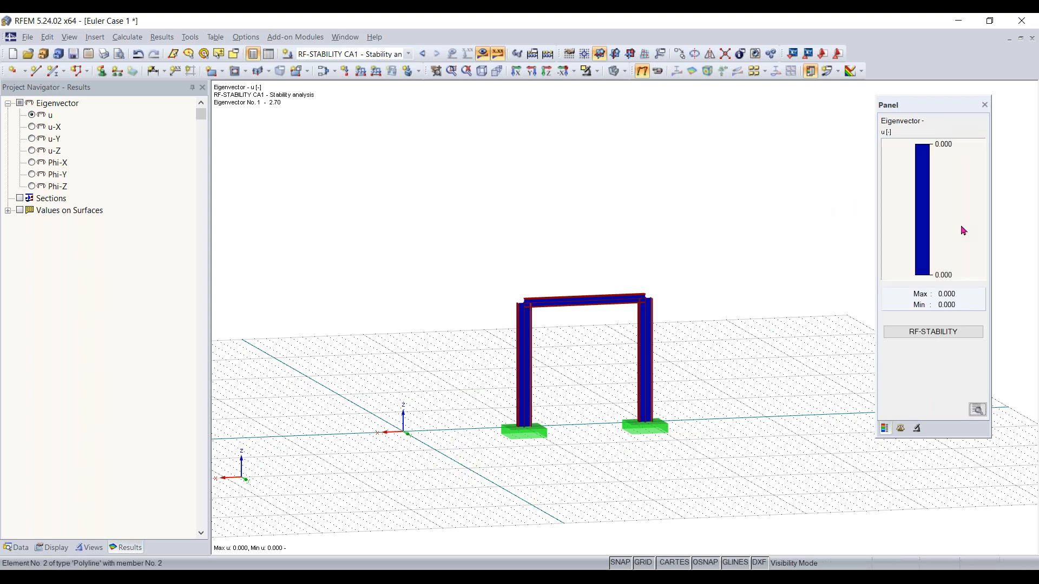
Open RF-STABILITY to review the critical load factors and general data, then close the module
left_click(944, 332)
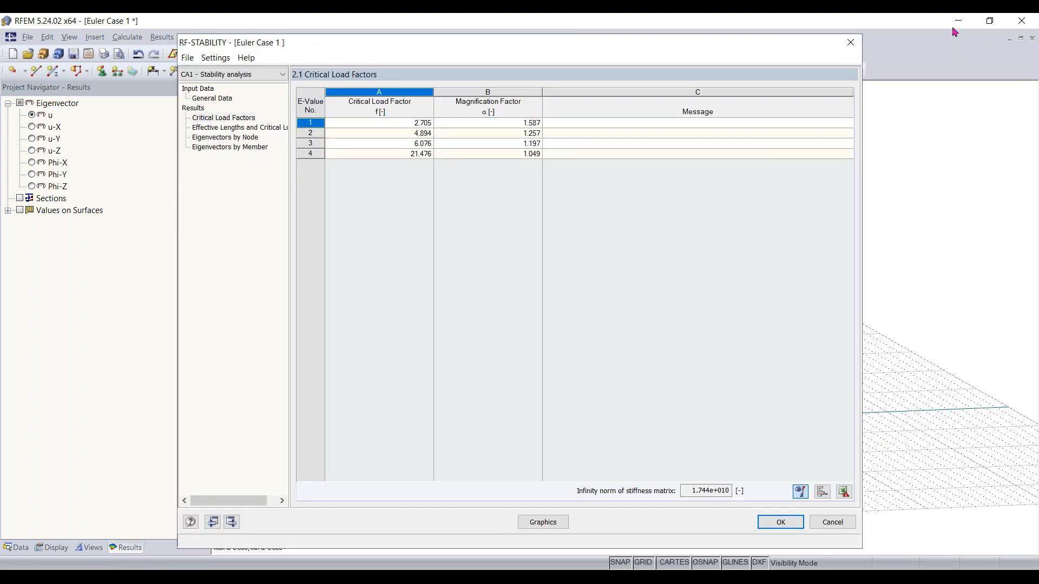
left_click(212, 98)
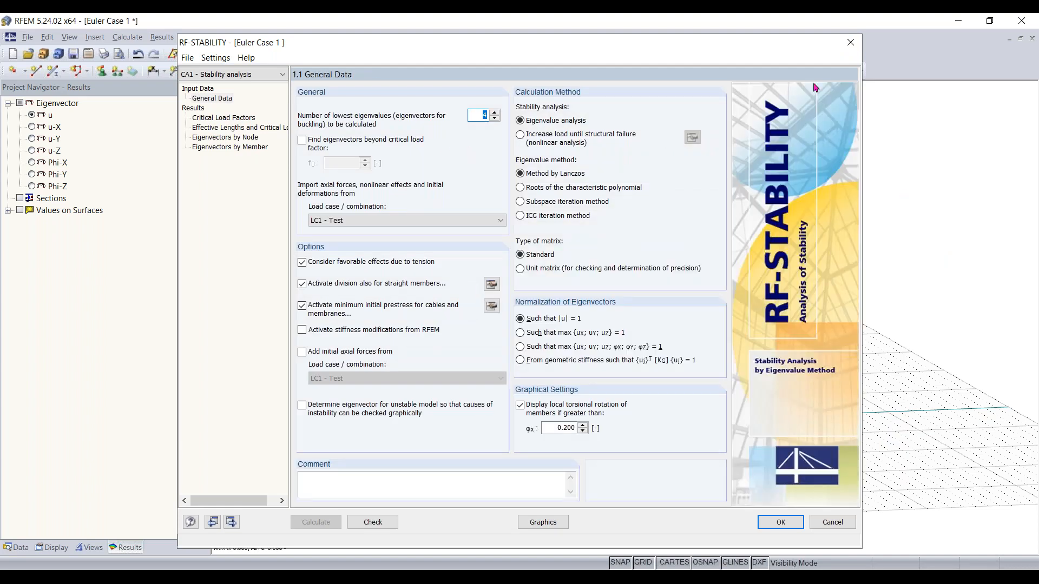
left_click(851, 43)
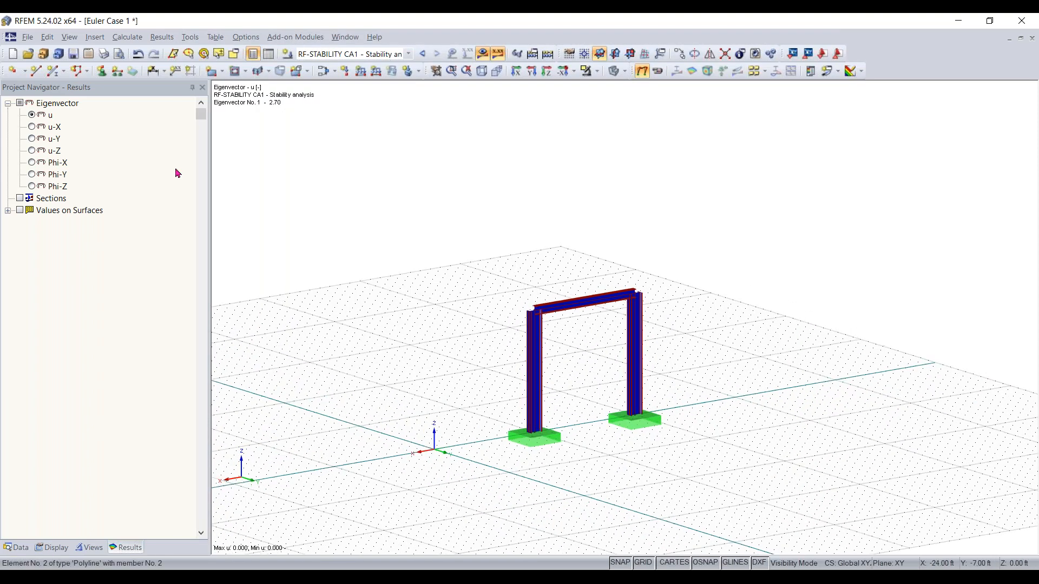
Cancel the visibility mode and reset the diagram member filter to All
left_click(597, 70)
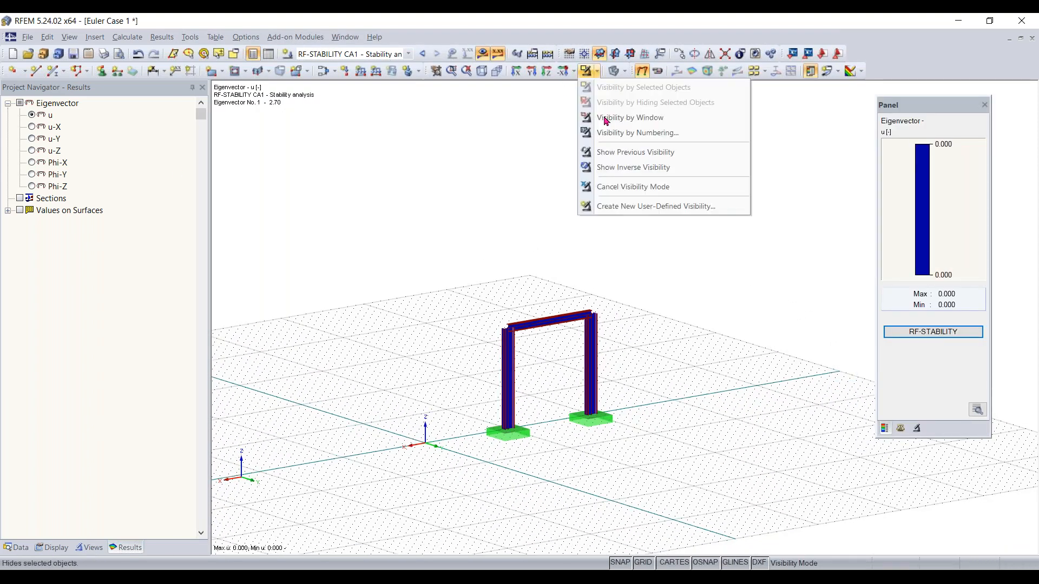
left_click(631, 187)
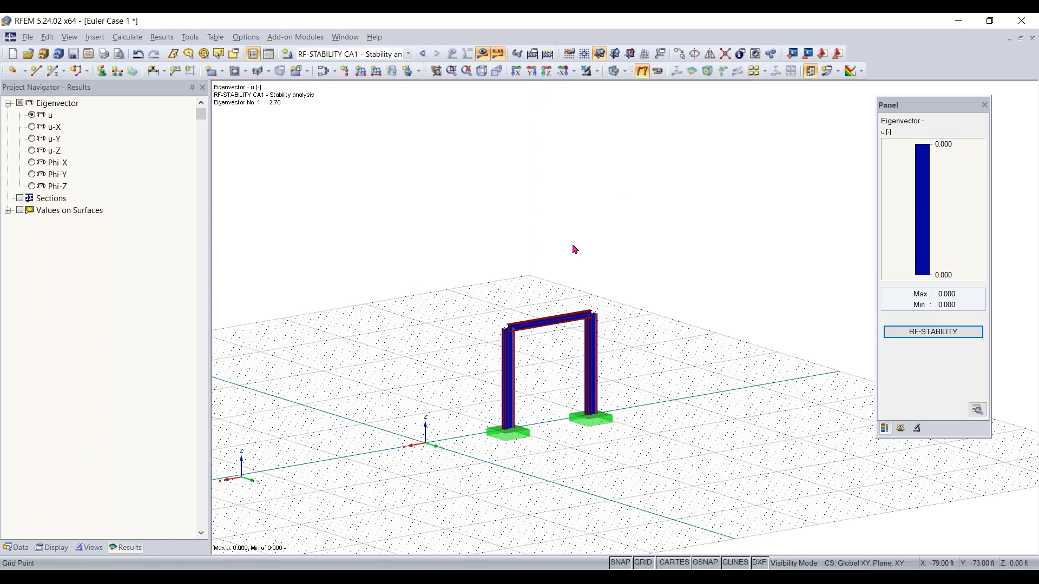
left_click(916, 428)
left_click(890, 158)
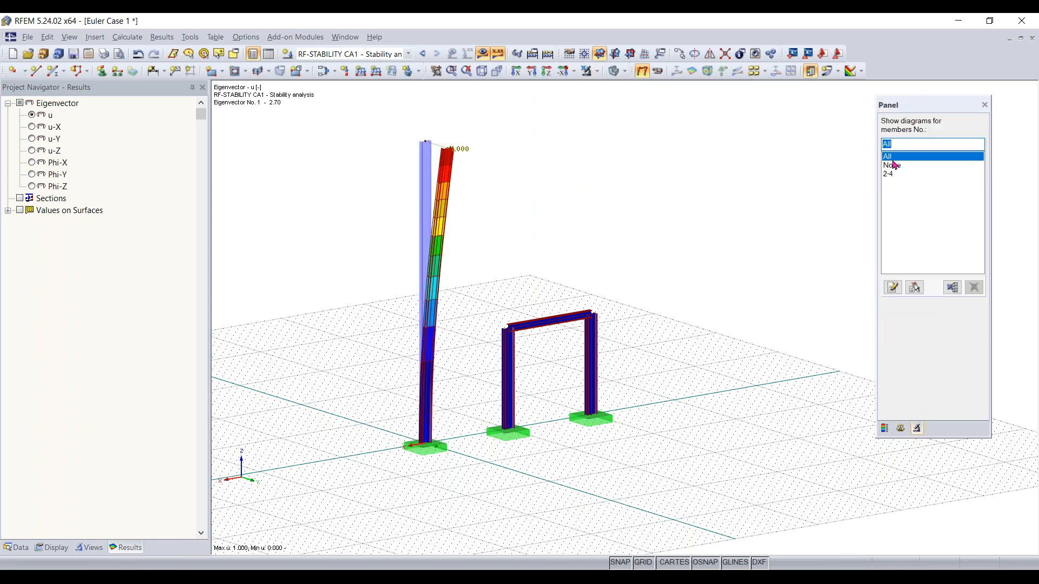
left_click(893, 166)
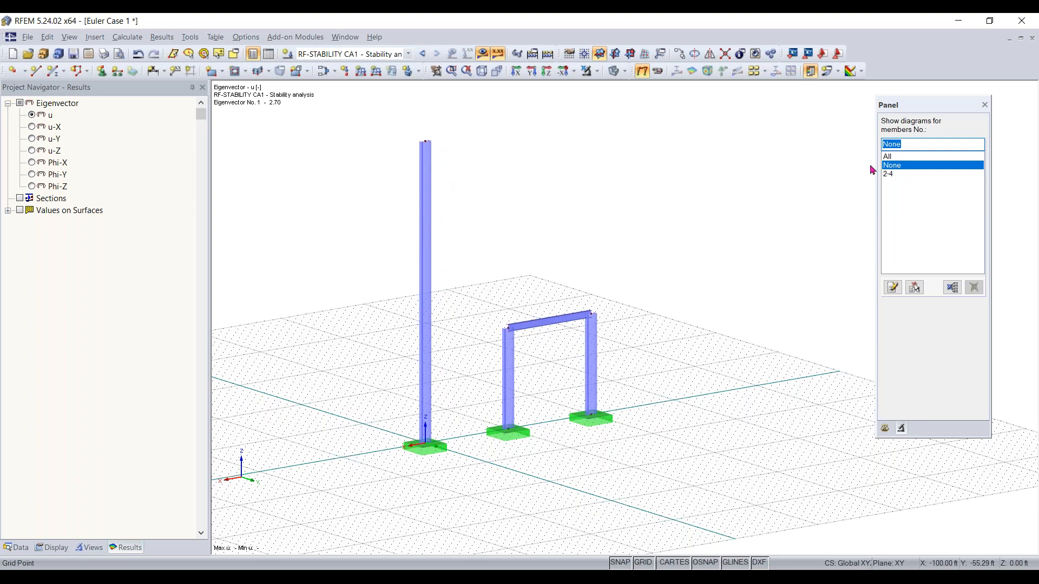
left_click(888, 158)
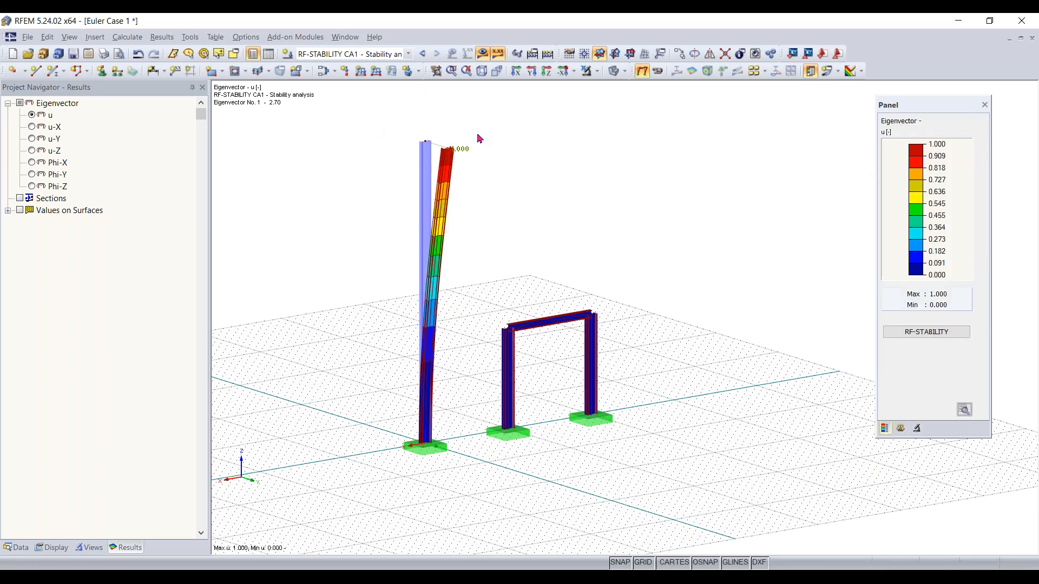
Delete the Euler column and rerun the RF-STABILITY calculation for the remaining frame
left_click_drag(481, 122, 353, 459)
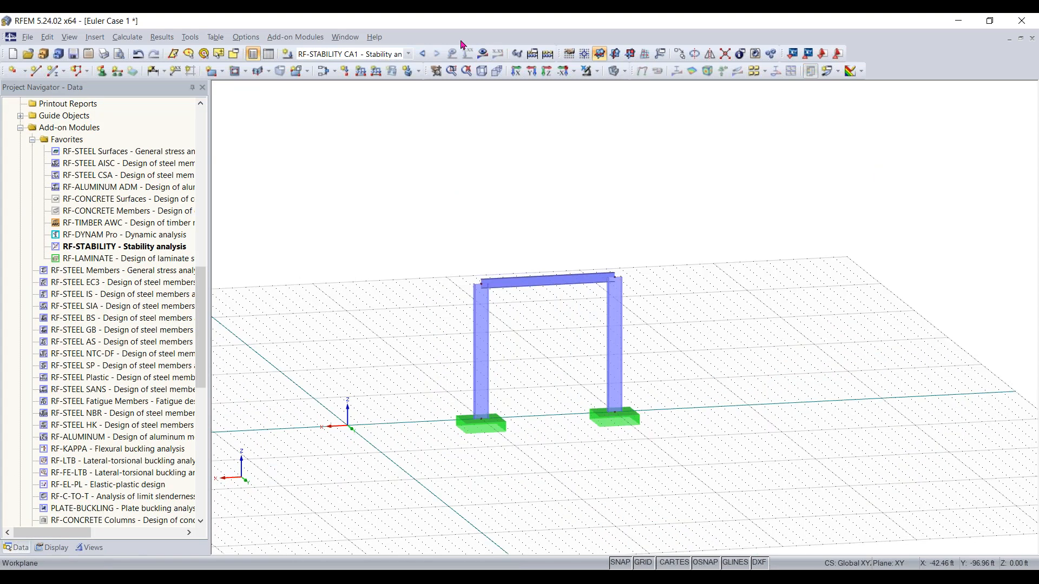
double_click(162, 246)
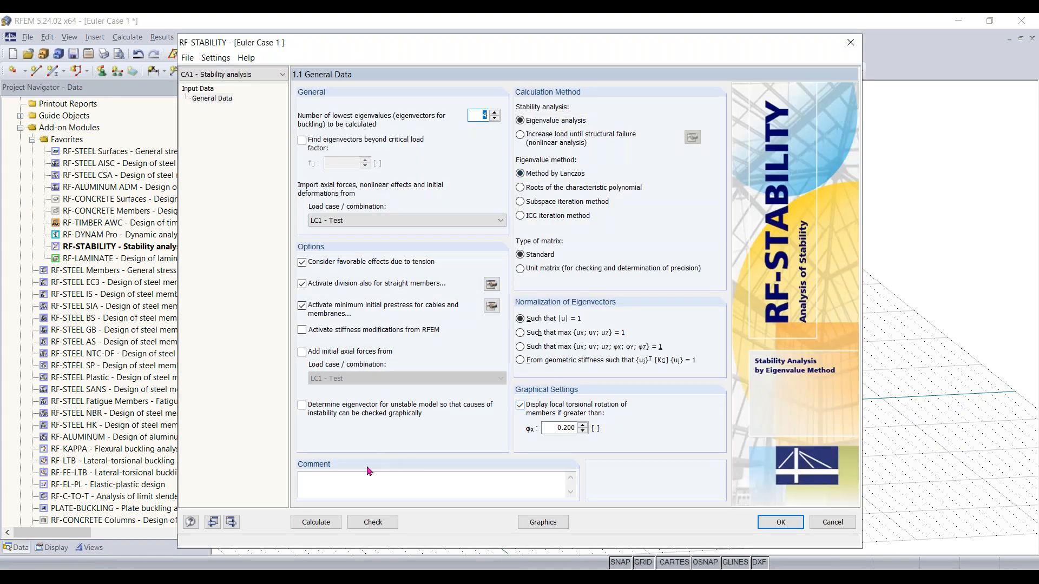
left_click(315, 522)
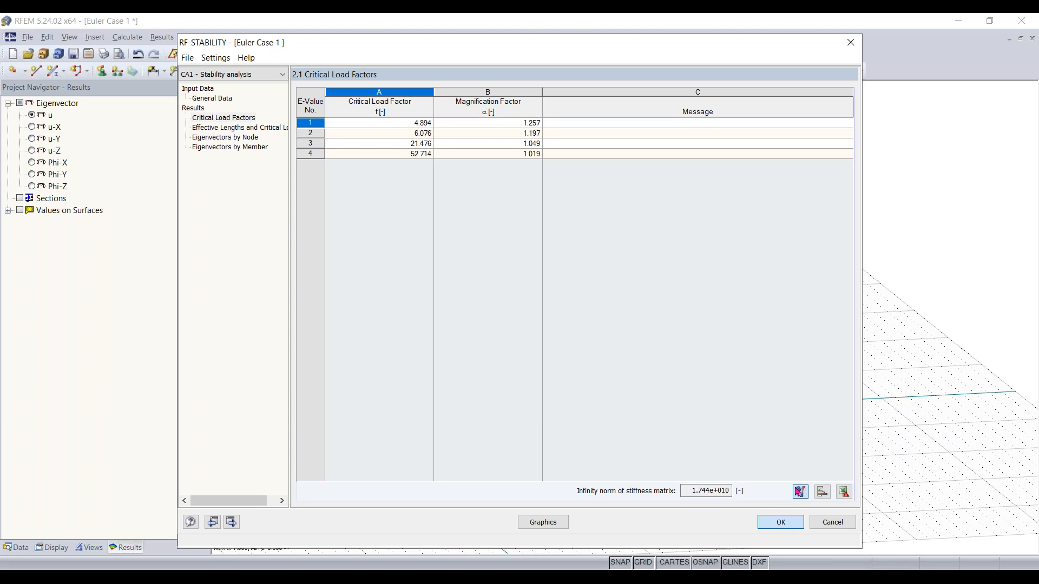
left_click(779, 522)
Step through the frame's eigenvectors 1 to 4 in the display factors panel
right_click_drag(513, 366, 578, 377)
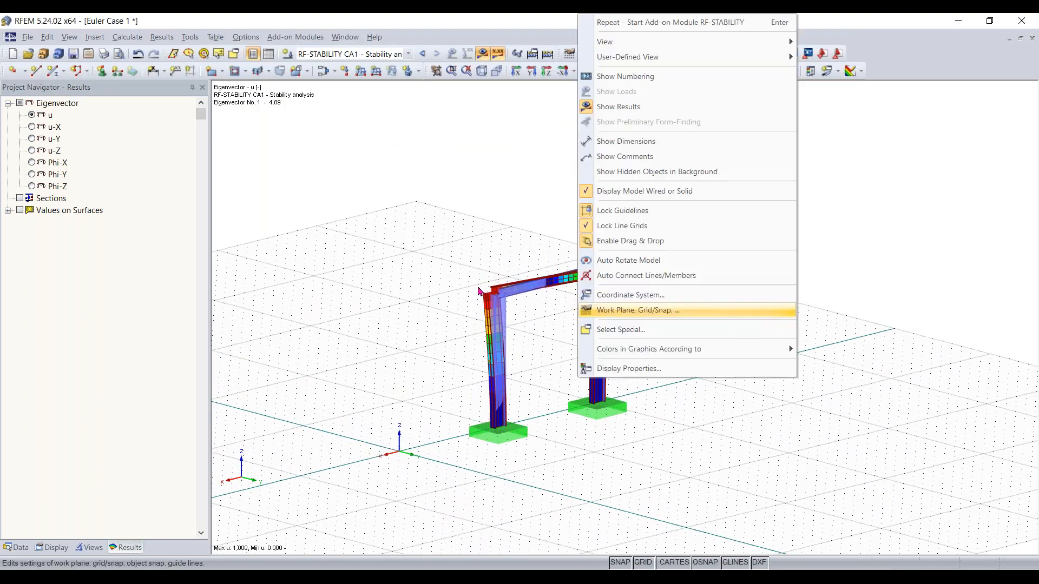
left_click(561, 341)
scroll(548, 341, "up", 4)
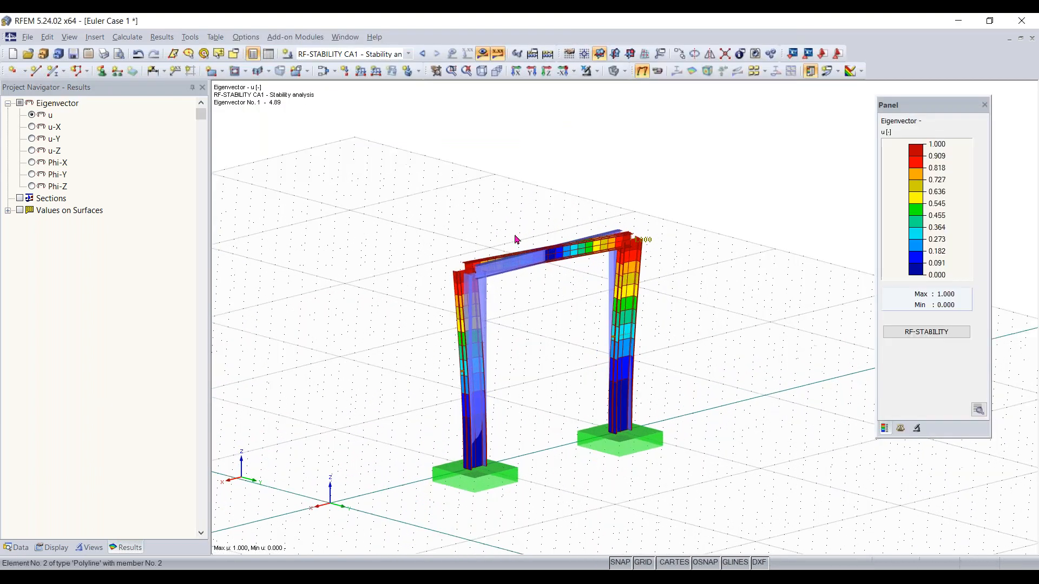
left_click(914, 429)
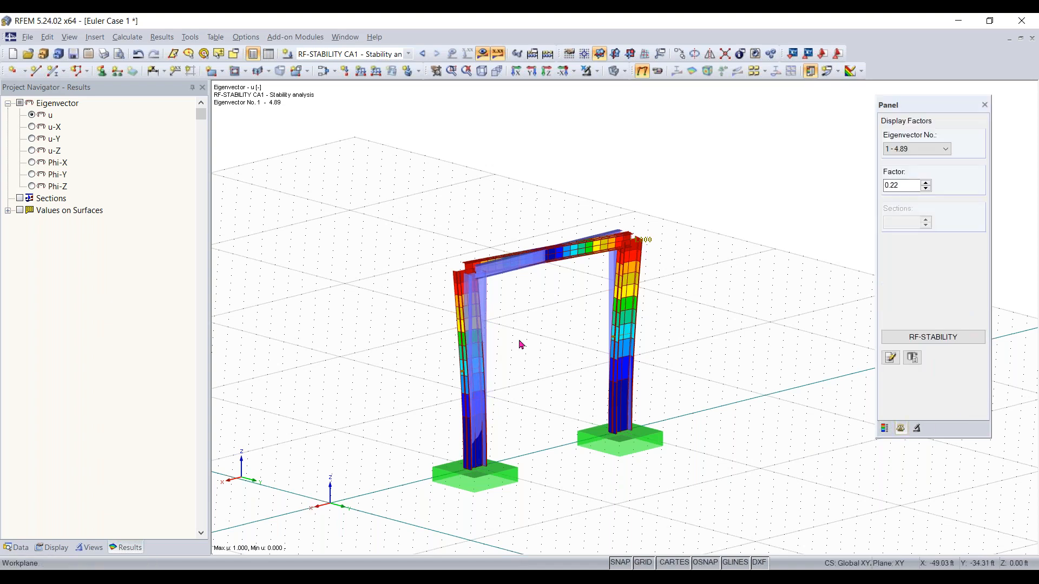
scroll(930, 152, "down", 3)
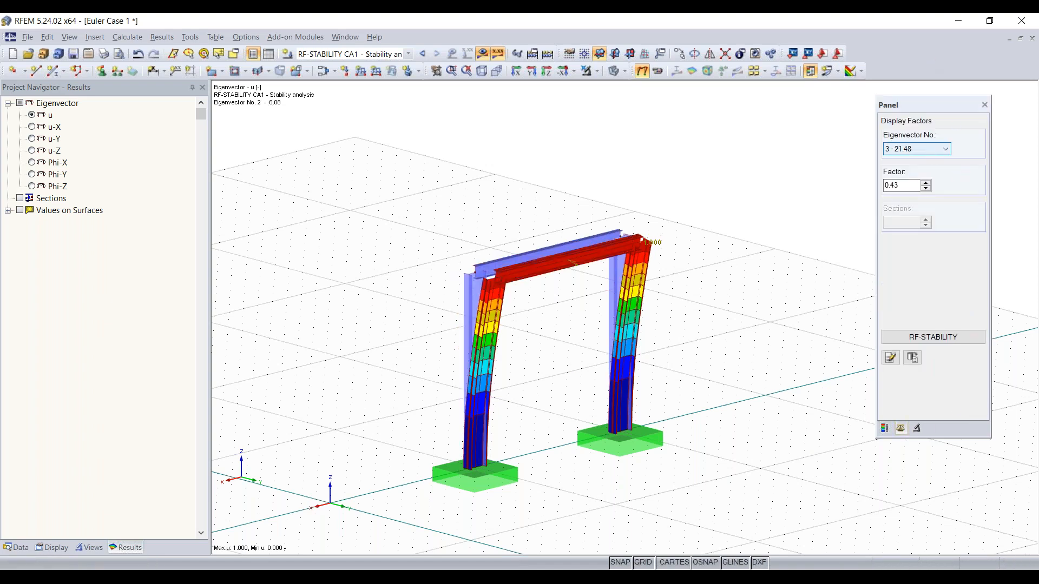
scroll(931, 152, "up", 3)
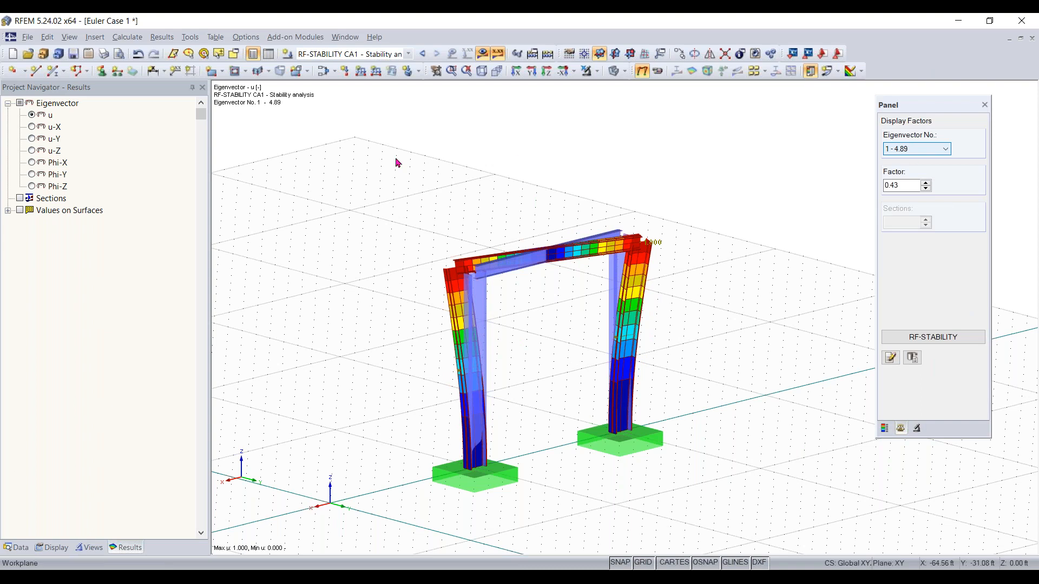
middle_click_drag(570, 406, 698, 417, "ctrl")
left_click(901, 148)
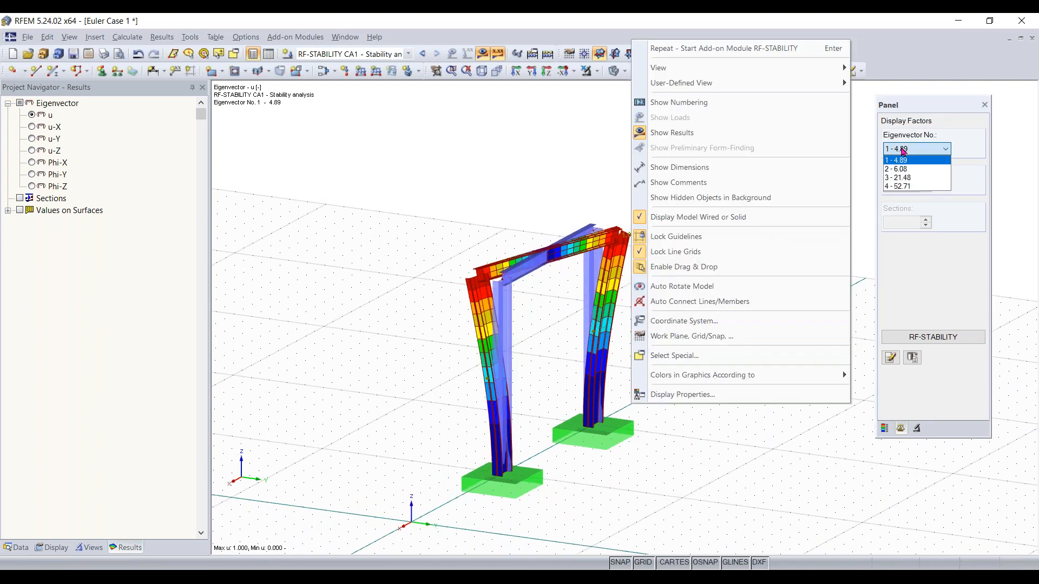
left_click(869, 161)
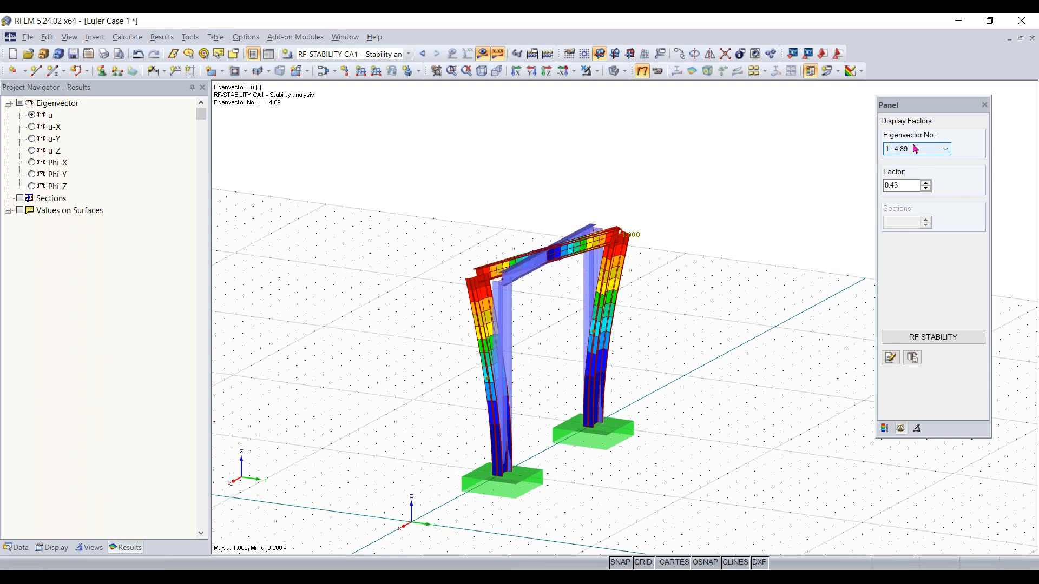
scroll(914, 149, "down", 1)
scroll(915, 149, "down", 1)
scroll(915, 148, "down", 1)
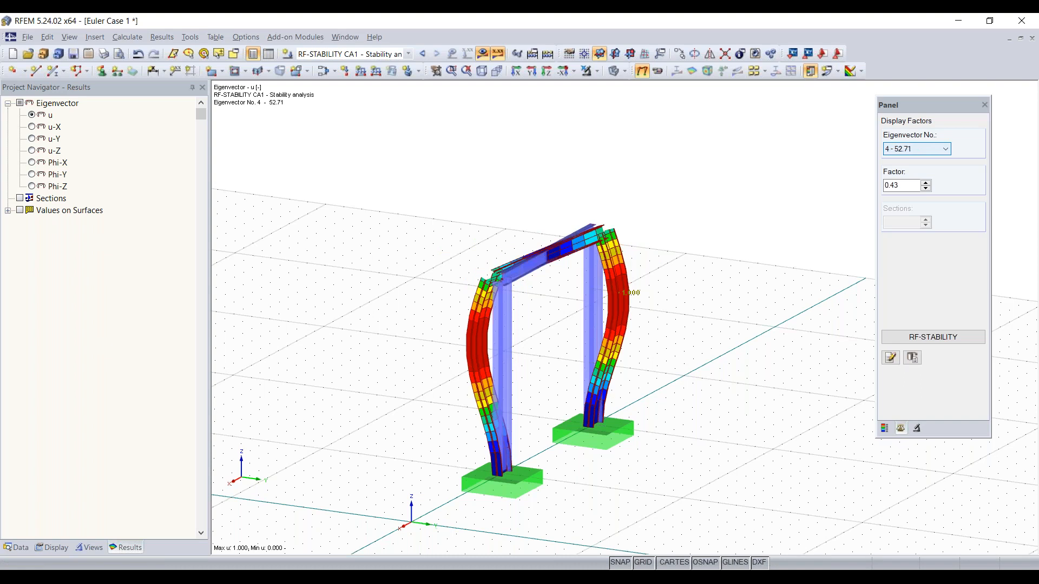
scroll(915, 150, "up", 3)
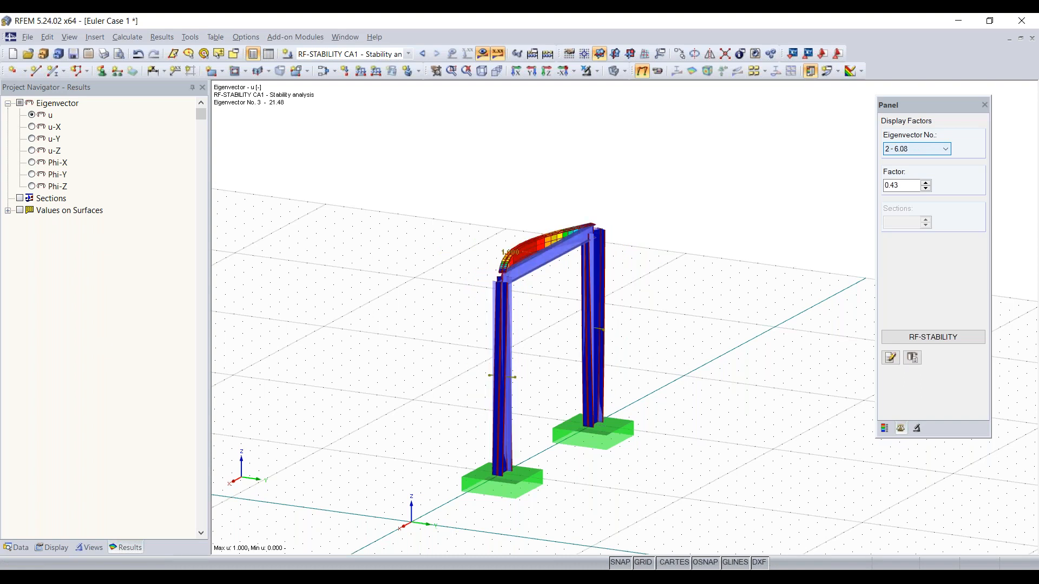
left_click(914, 152)
left_click(915, 160)
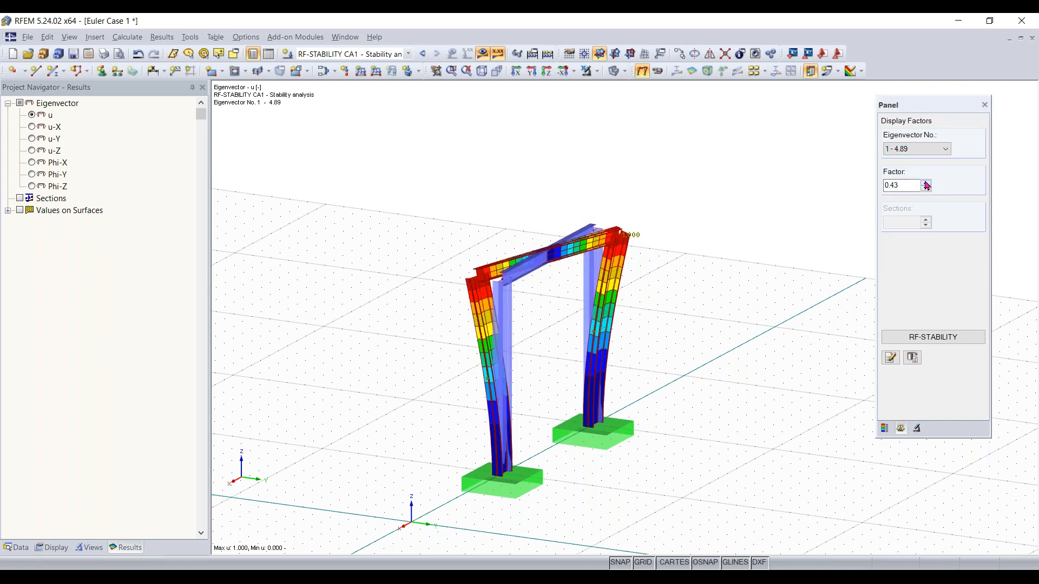
Raise the eigenvector display factor to 0.93 and compare the first and second buckling modes
left_click(925, 183)
left_click(925, 183)
scroll(919, 153, "down", 1)
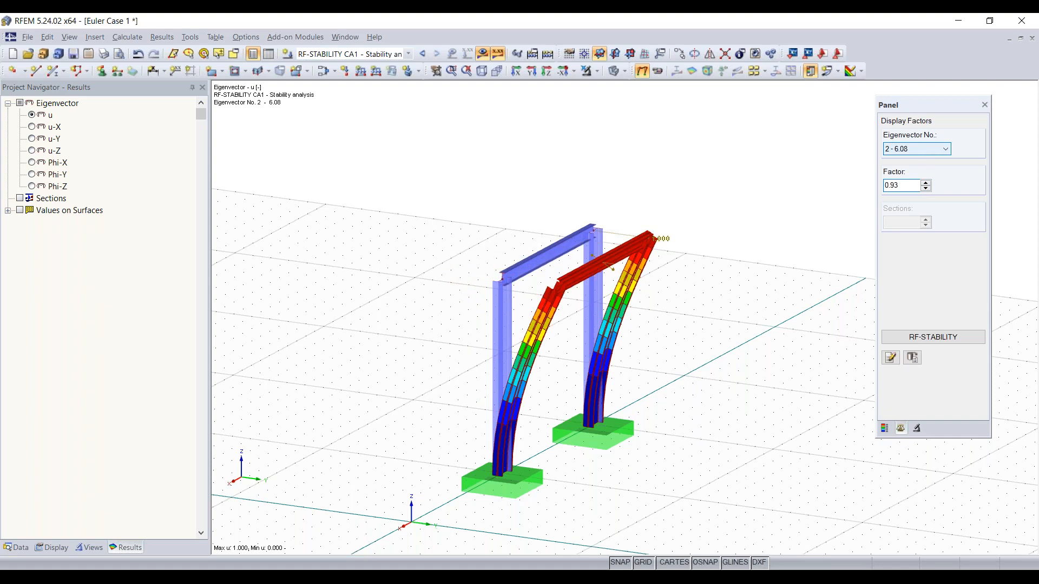
scroll(914, 154, "down", 2)
scroll(914, 154, "up", 3)
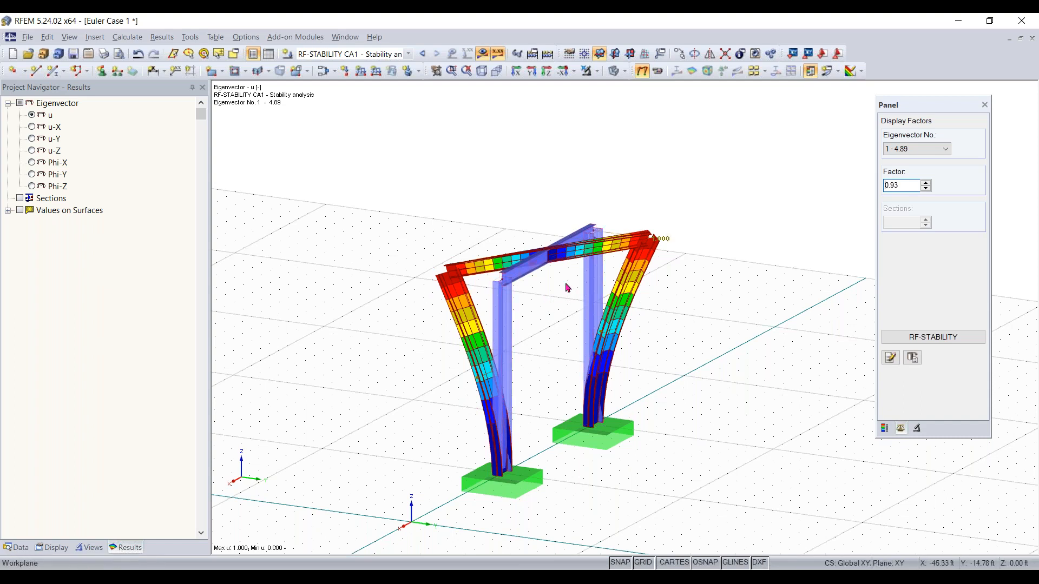
scroll(537, 304, "up", 2)
middle_click_drag(537, 304, 465, 295, "ctrl")
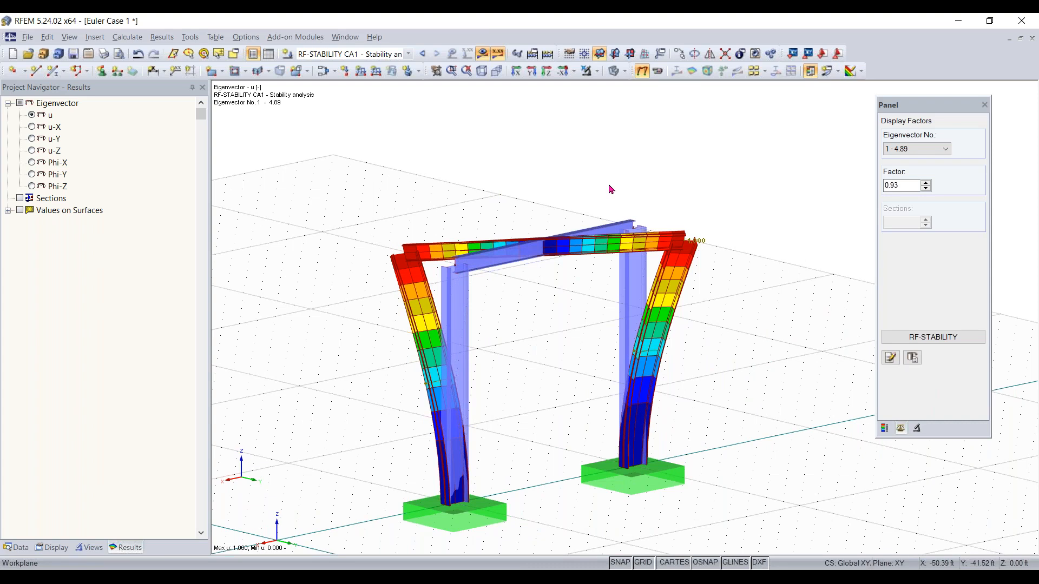
Add a new nodal support type at the column top nodes 4 and 6 that restrains only translation uY
right_click(544, 179)
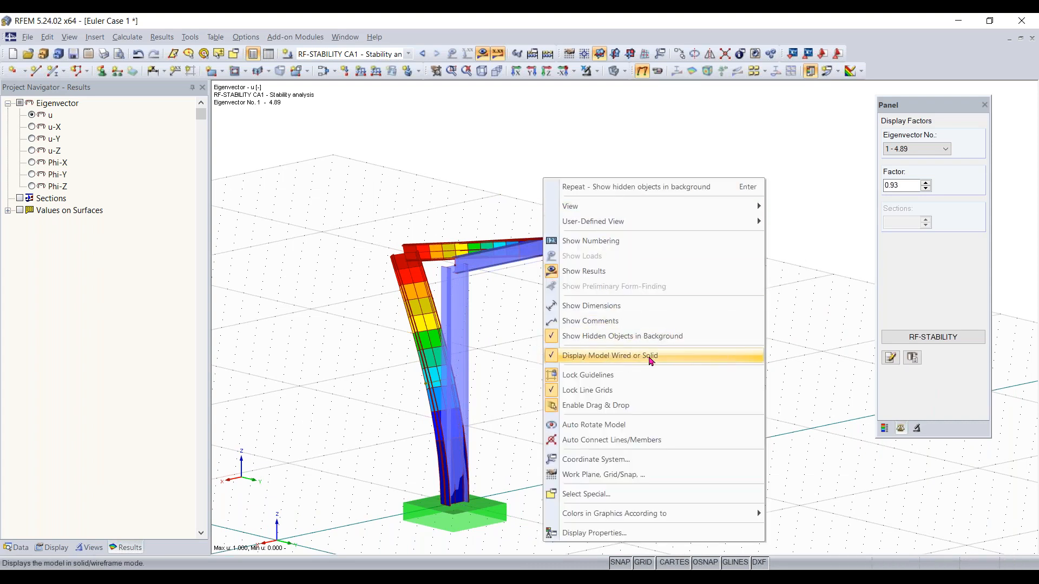
left_click(528, 232)
left_click_drag(668, 176, 684, 126)
left_click(454, 271)
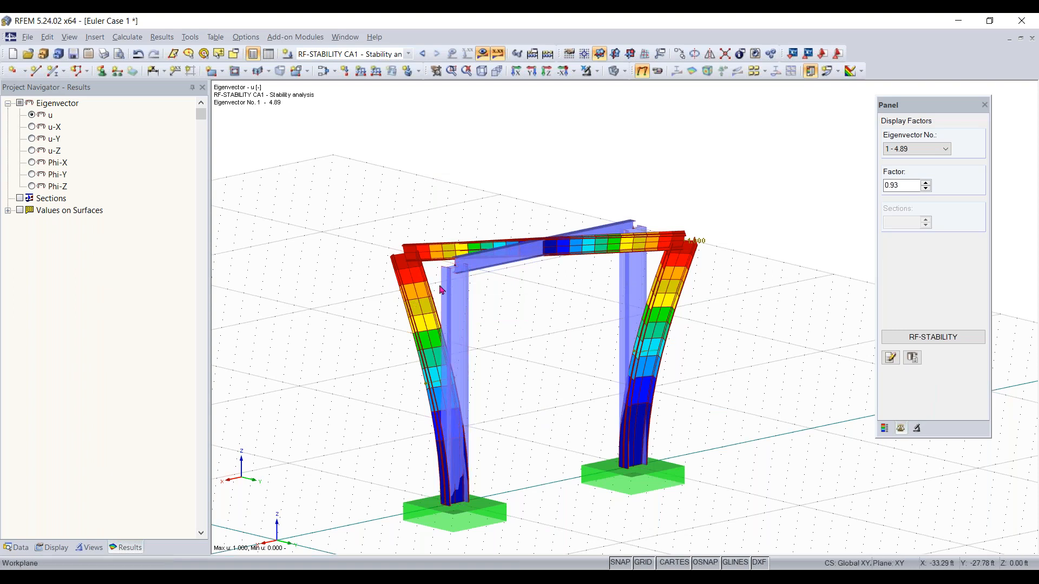
left_click_drag(591, 273, 682, 195)
left_click(101, 71)
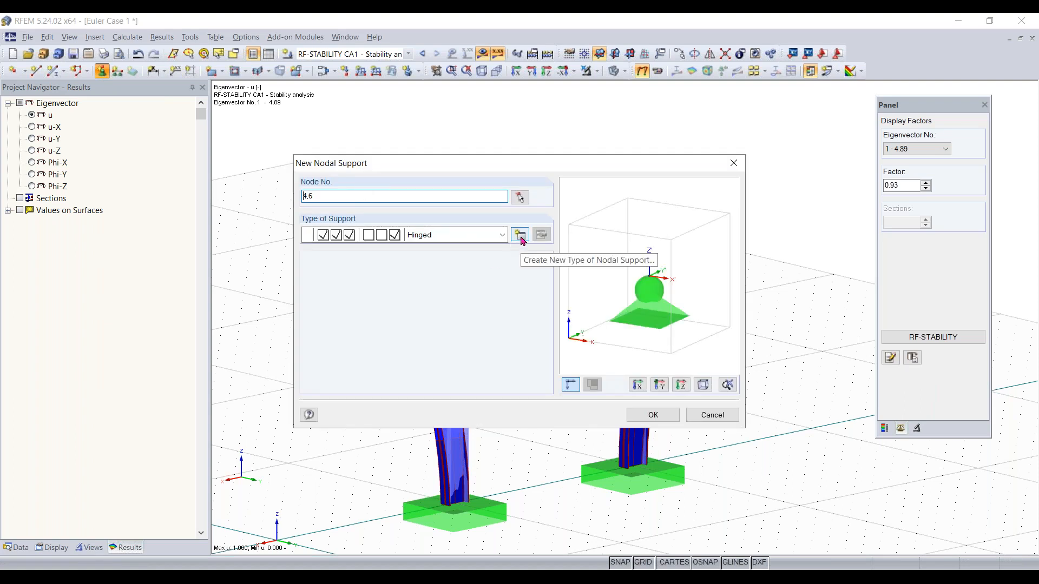
left_click(521, 237)
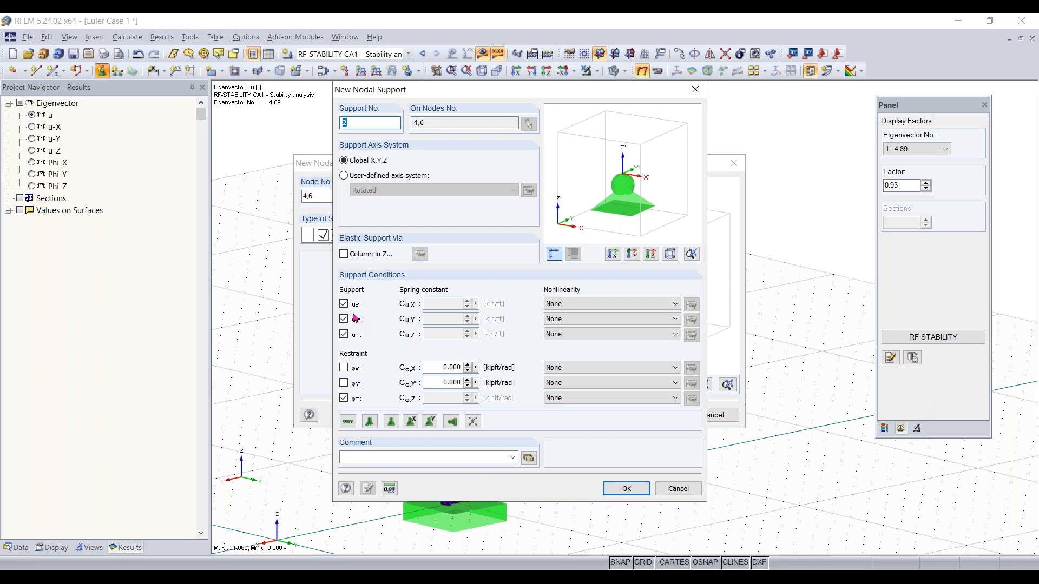
left_click(344, 399)
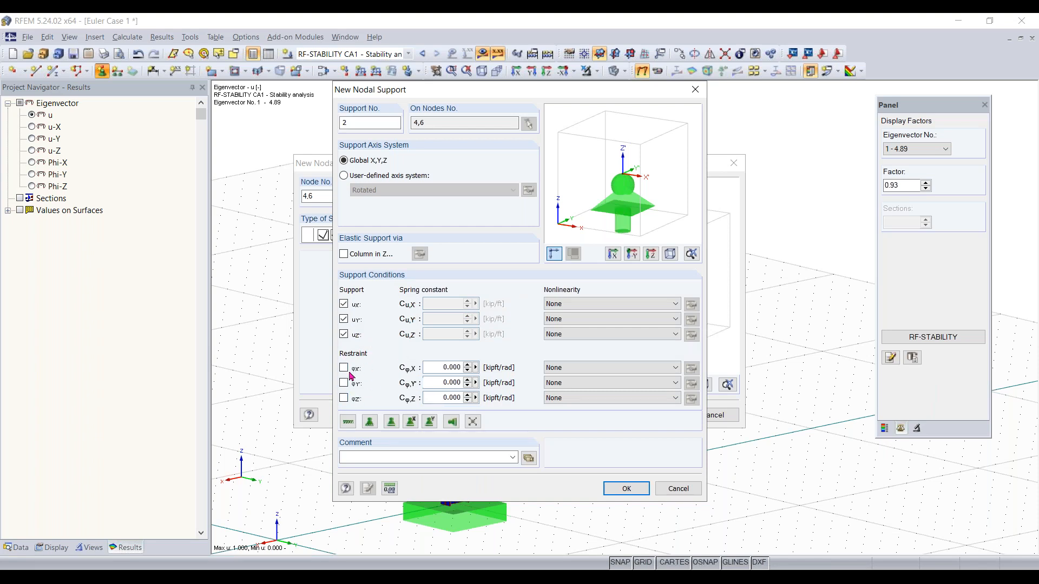
left_click(344, 319)
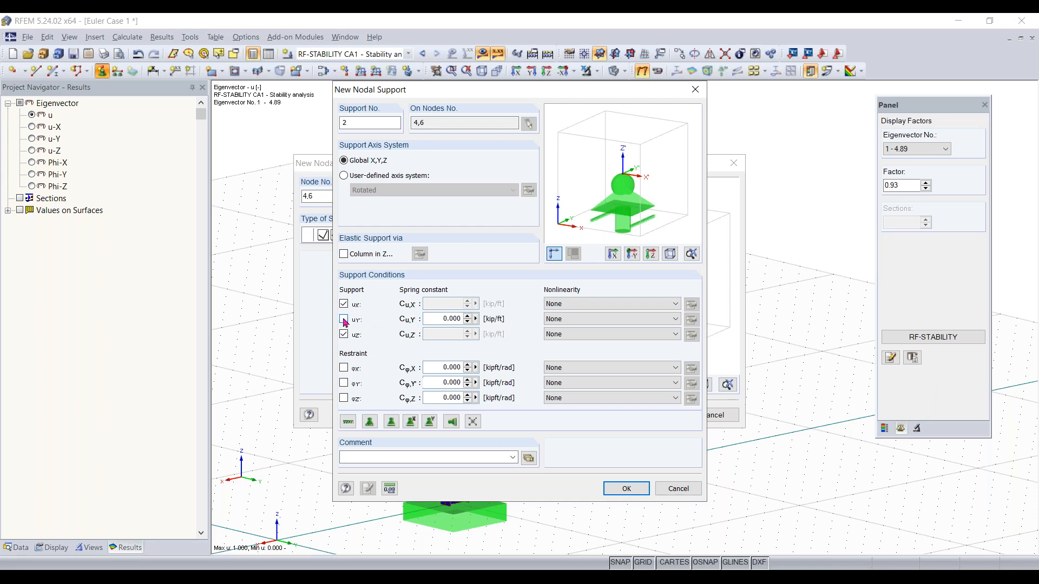
left_click(344, 304)
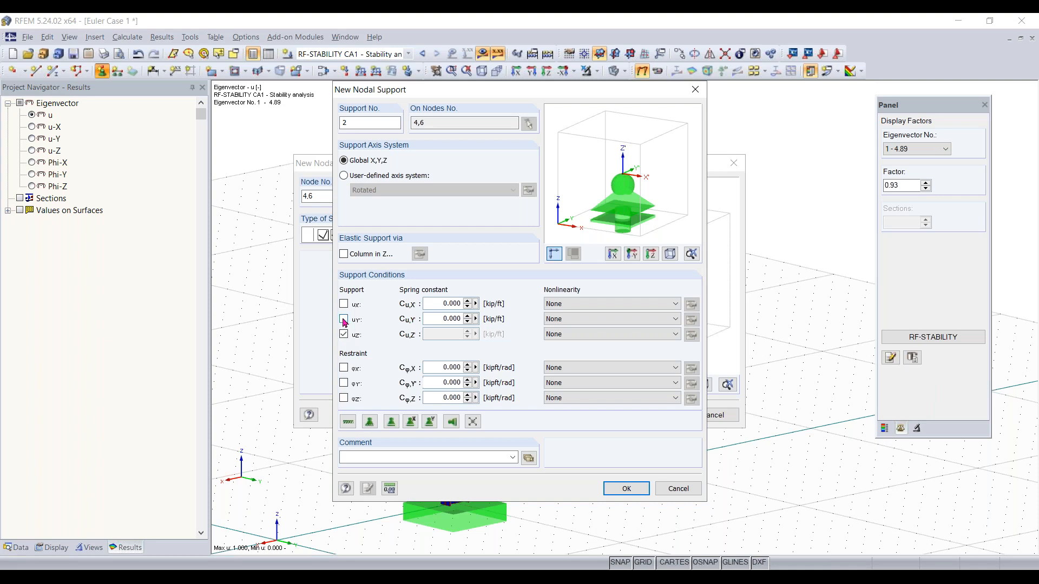
left_click(343, 319)
left_click(344, 334)
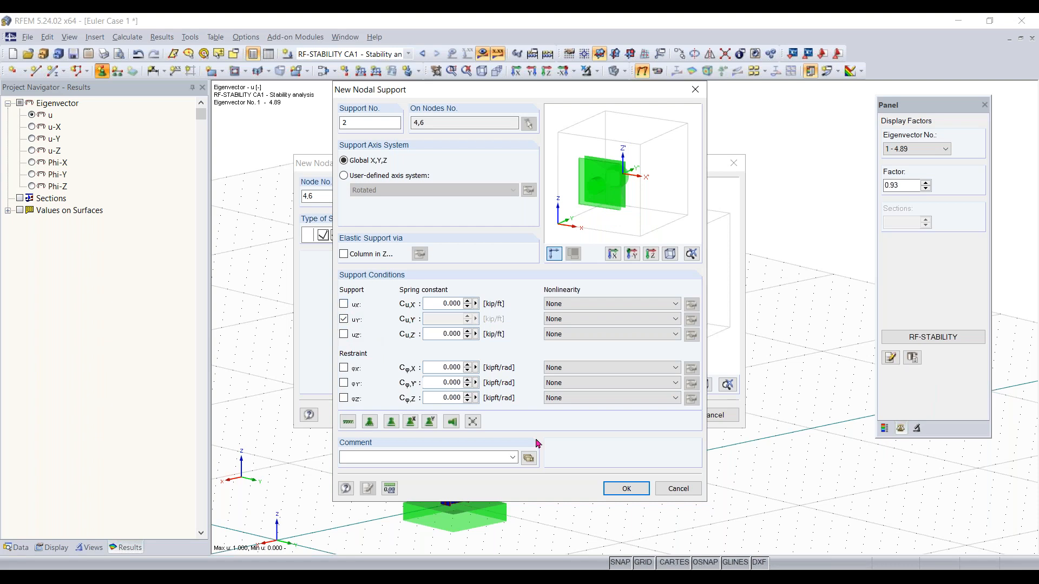
left_click(615, 486)
left_click(652, 415)
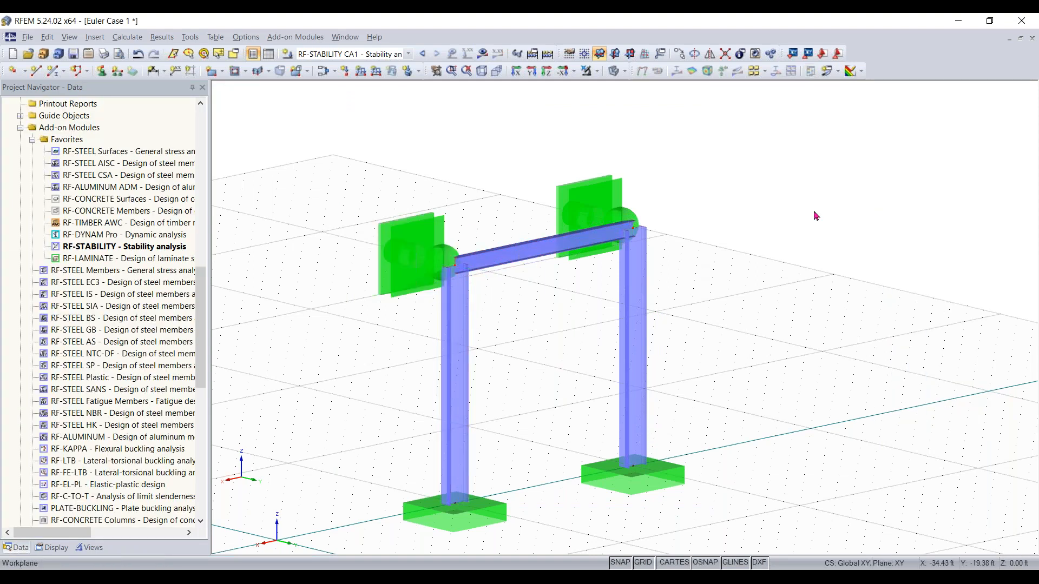
Rerun the RF-STABILITY calculation for the braced frame and review its critical load factors table
left_click(482, 53)
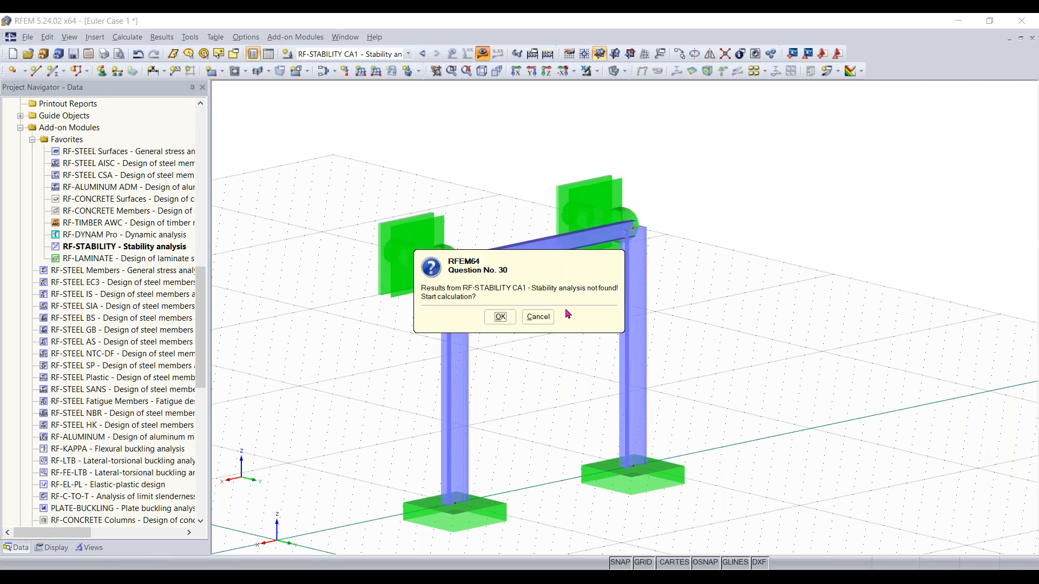
left_click(500, 317)
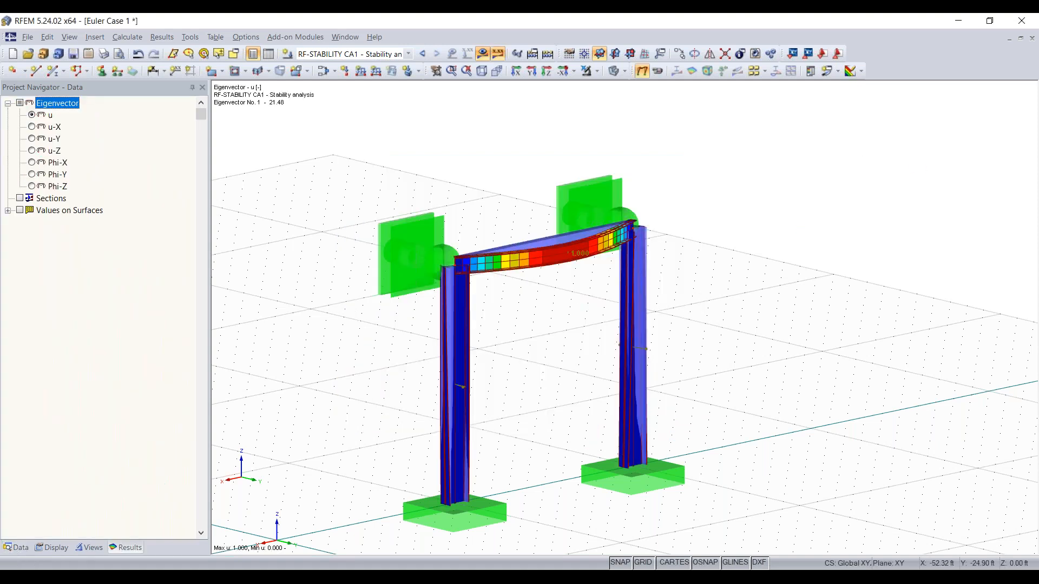
left_click(940, 337)
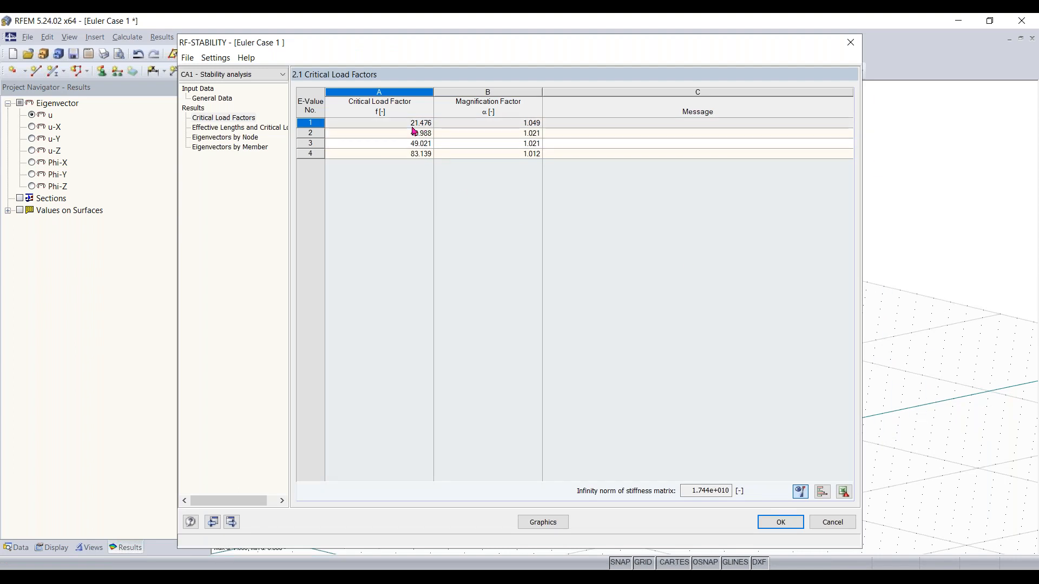
left_click(850, 42)
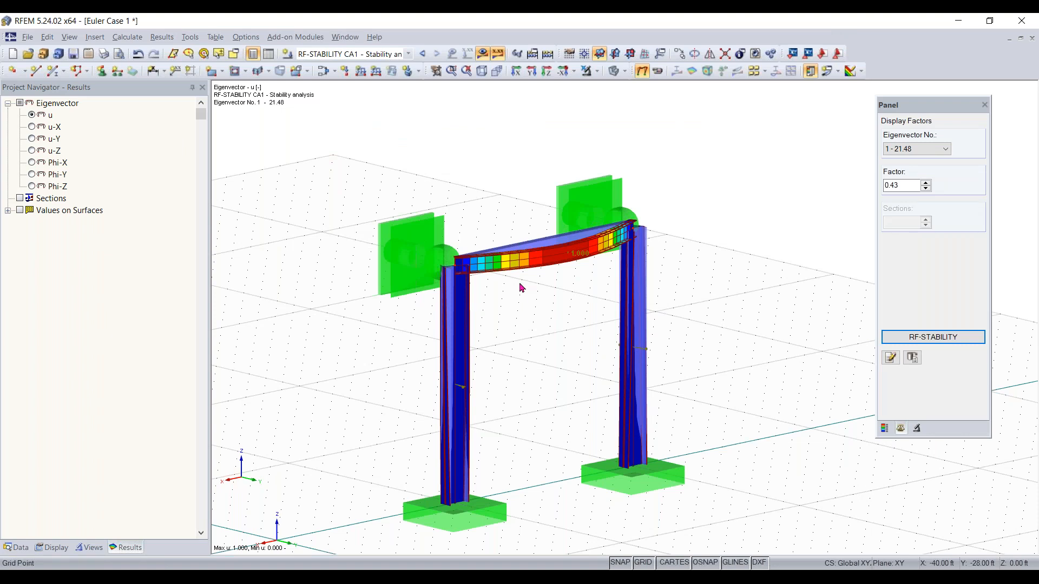
Switch to the PowerPoint presenter view of the online-training slides
middle_click_drag(523, 287, 664, 193)
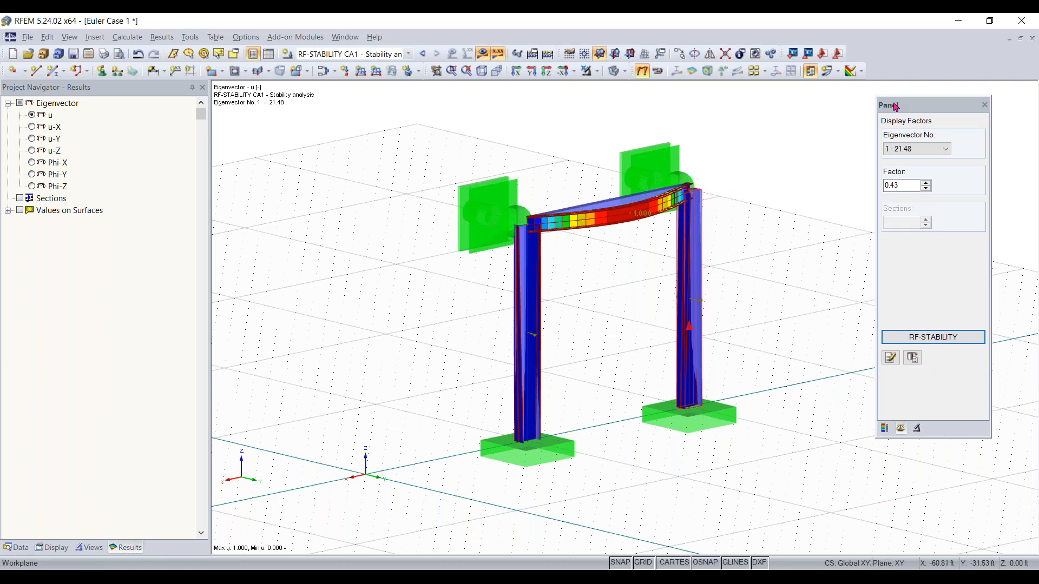
scroll(928, 148, "down", 1)
scroll(928, 148, "up", 1)
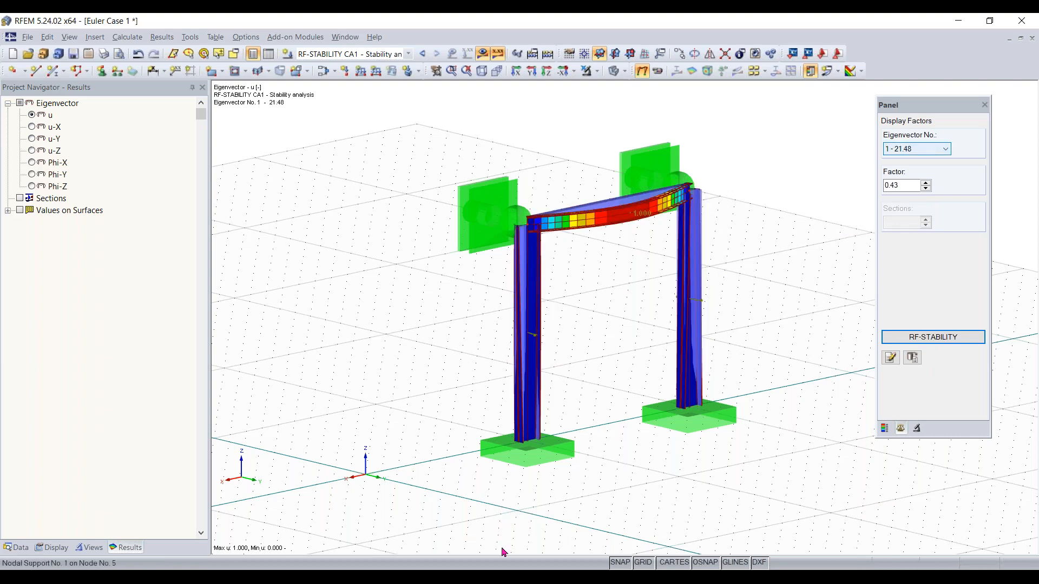
left_click(453, 576)
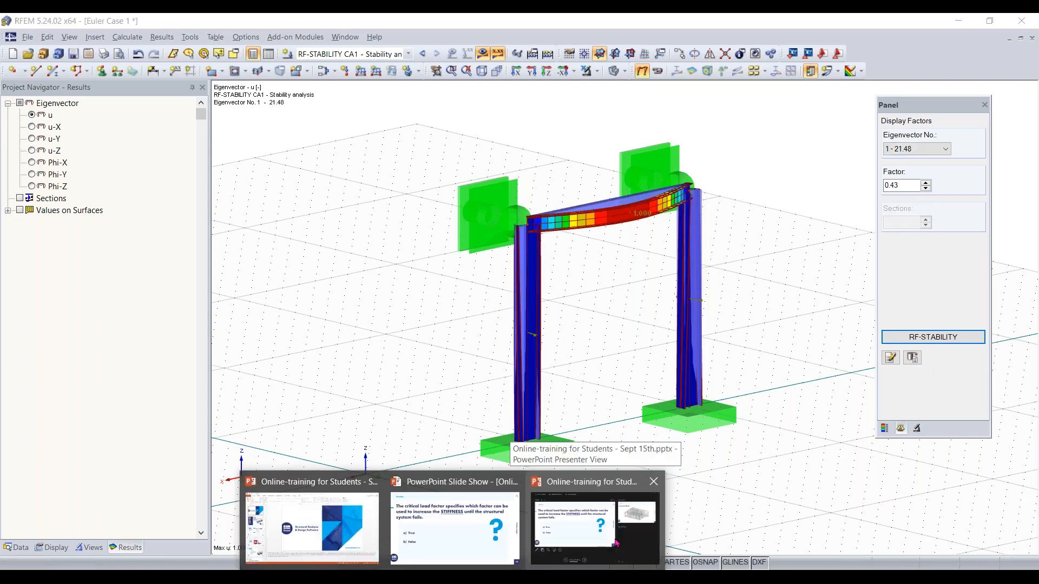
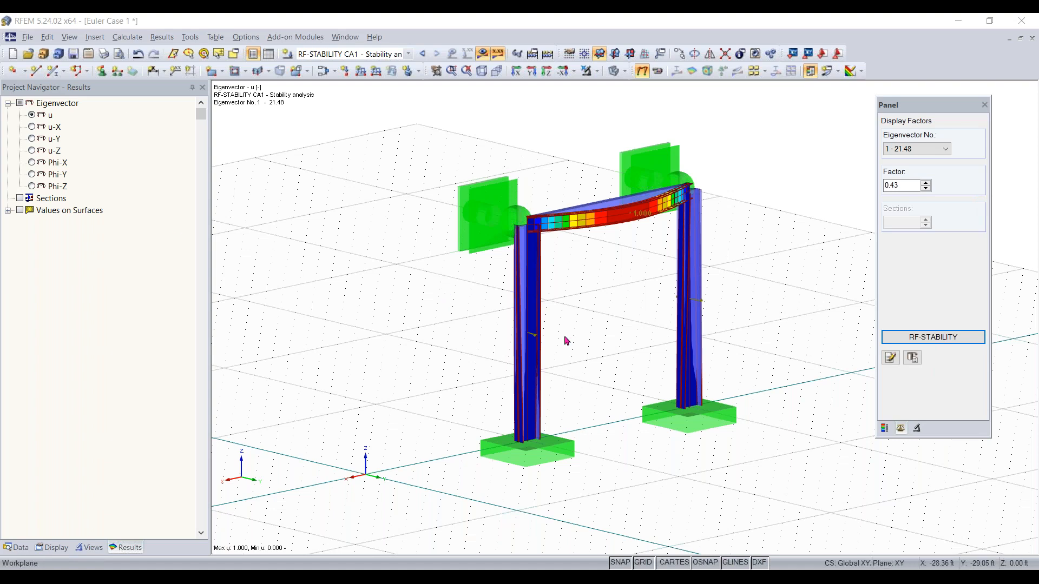
middle_click_drag(671, 371, 605, 371, "ctrl")
right_click(605, 371)
left_click(521, 364)
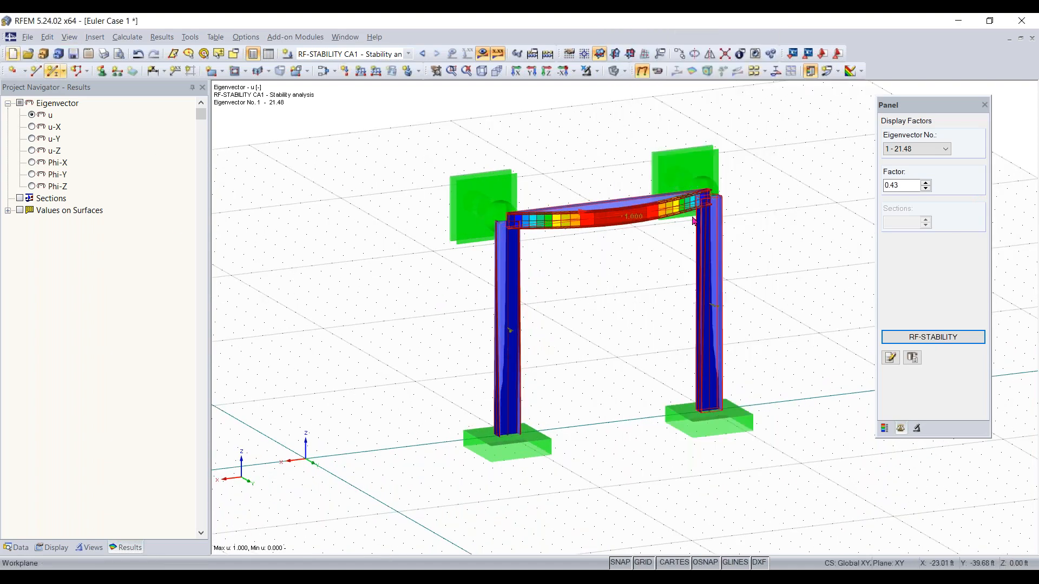
scroll(583, 394, "down", 1)
middle_click_drag(582, 395, 539, 401)
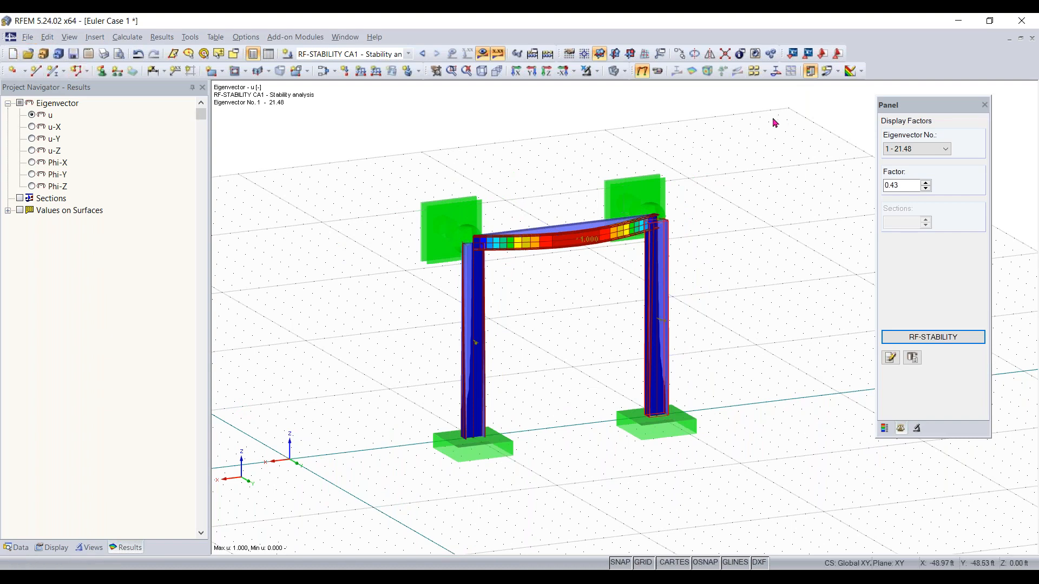
Create a new model named Concrete Model using ASCE 7-16 with load combinations created automatically
left_click(15, 55)
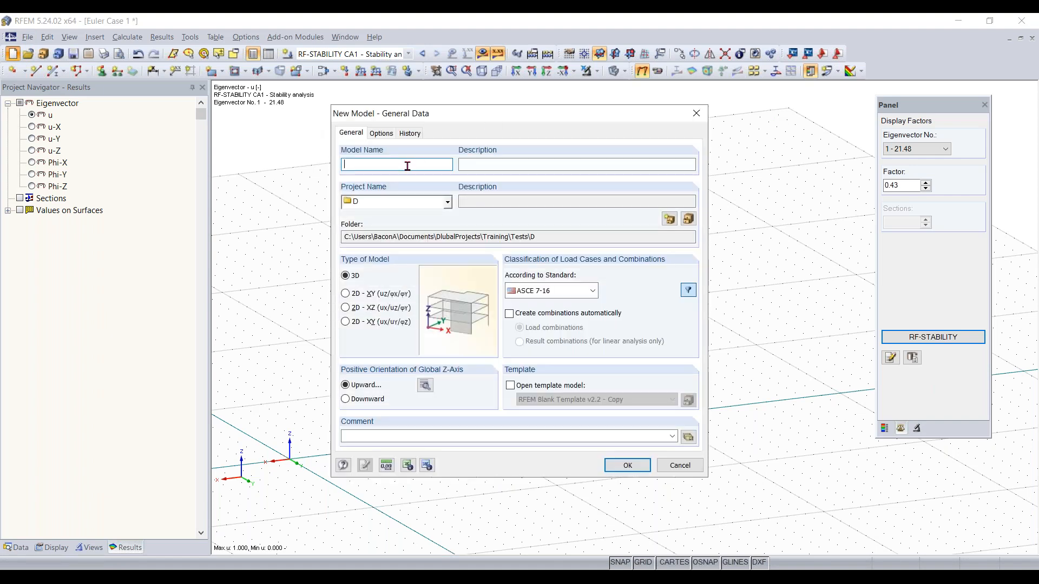
type("Concrete Model")
left_click(558, 166)
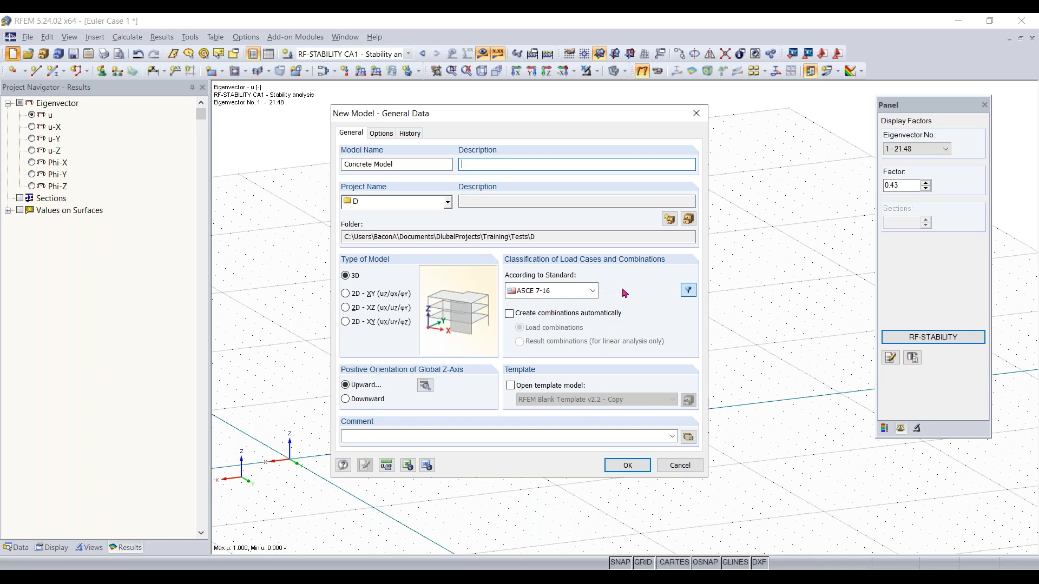
left_click(587, 291)
left_click(581, 292)
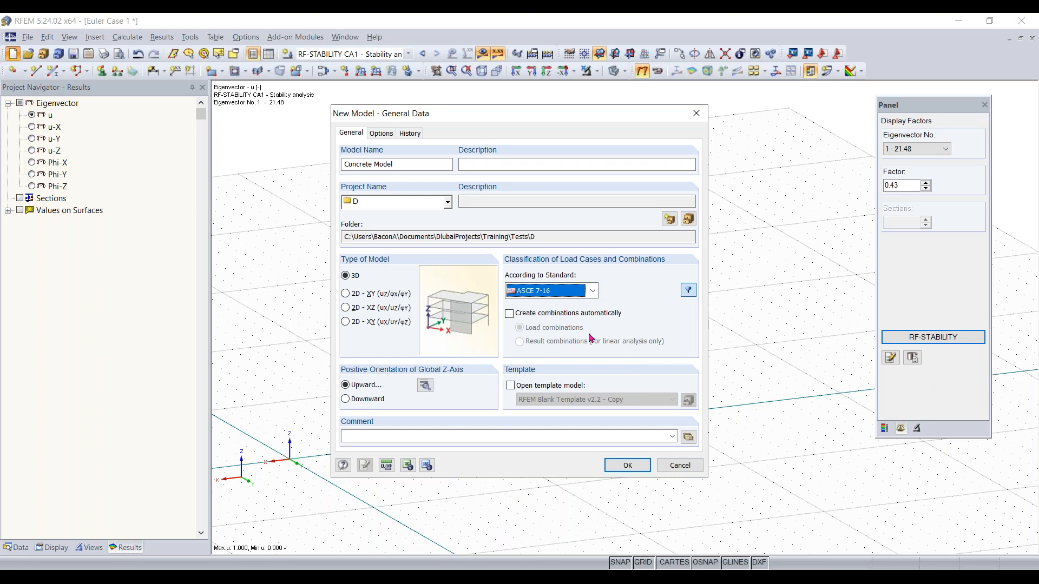
left_click(591, 316)
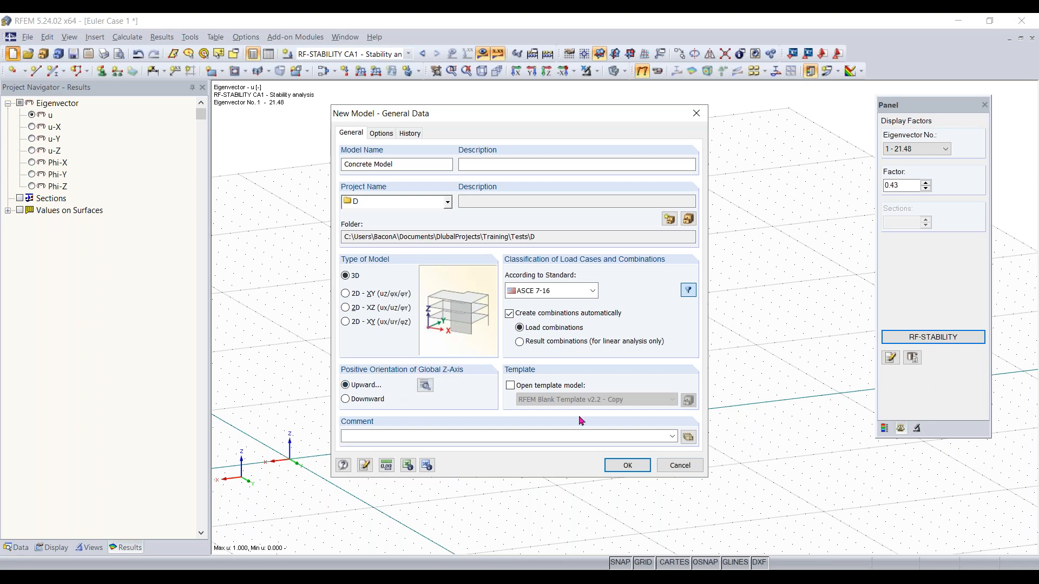
left_click(626, 464)
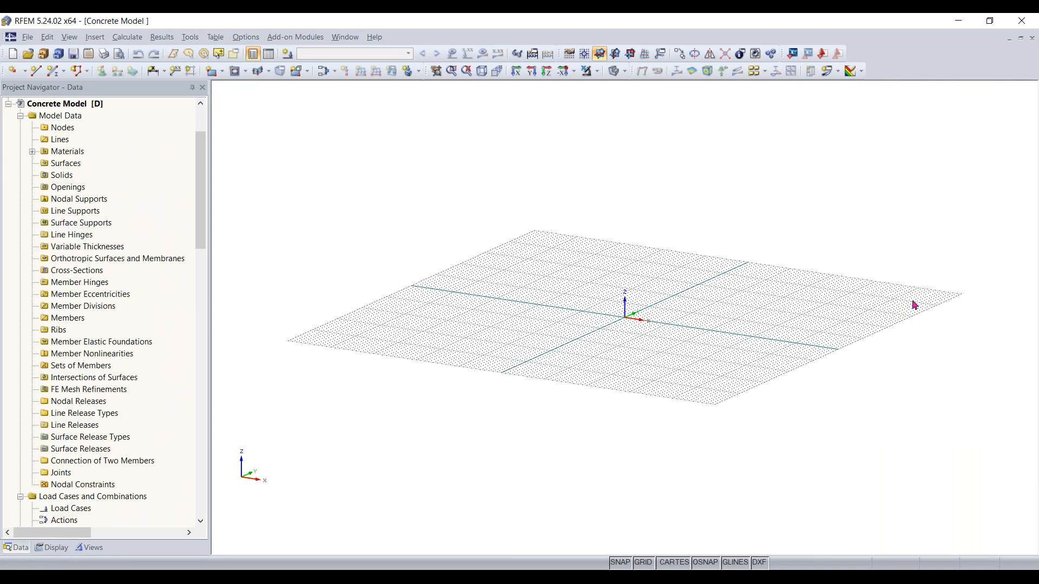
Start a new rectangular surface and filter the material library to the Concrete category group and Concrete category
left_click(1022, 255)
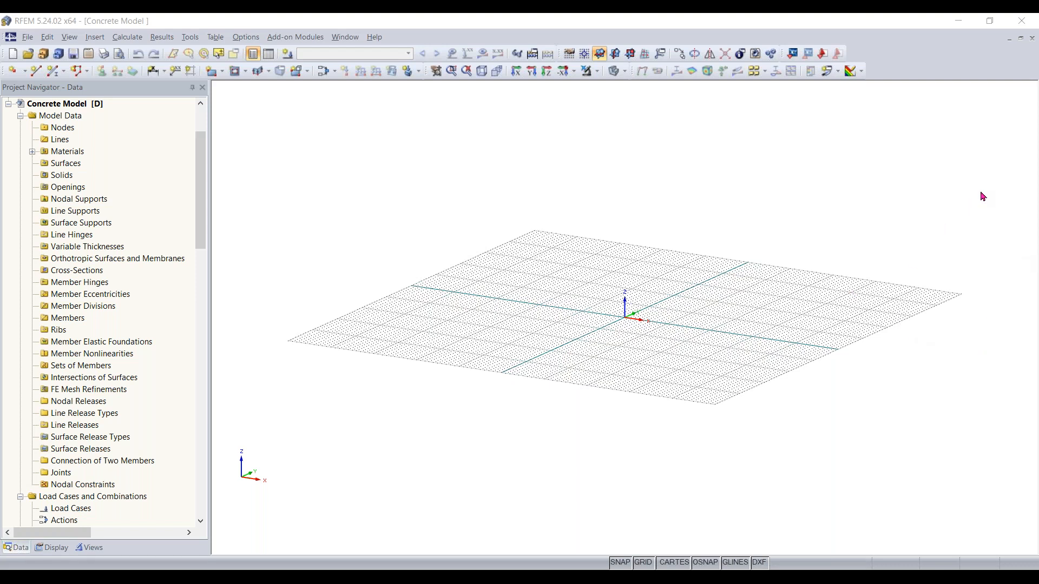
middle_click_drag(652, 315, 585, 336)
middle_click_drag(586, 336, 673, 357, "ctrl")
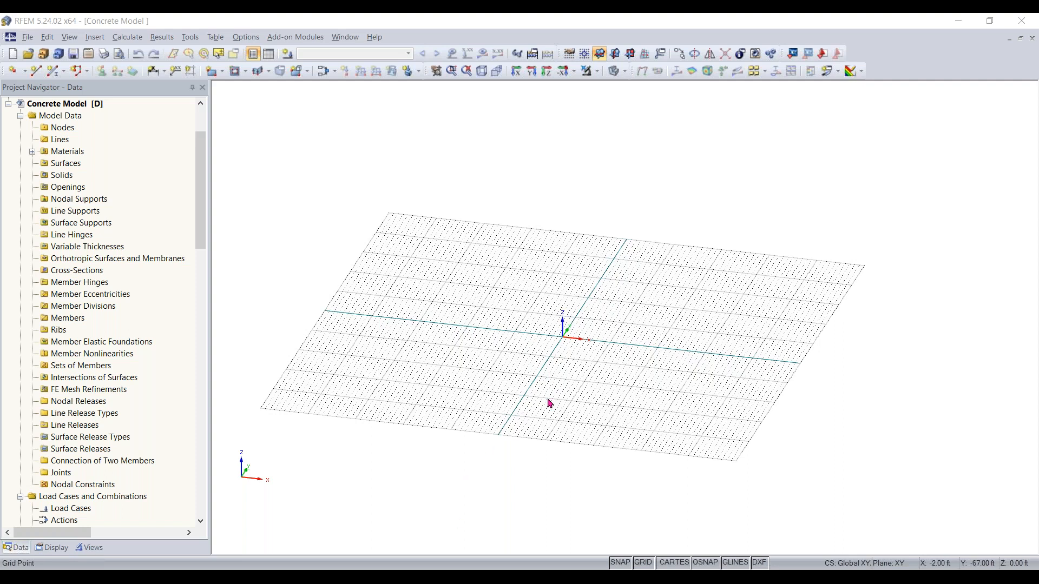
middle_click_drag(533, 364, 501, 373, "ctrl")
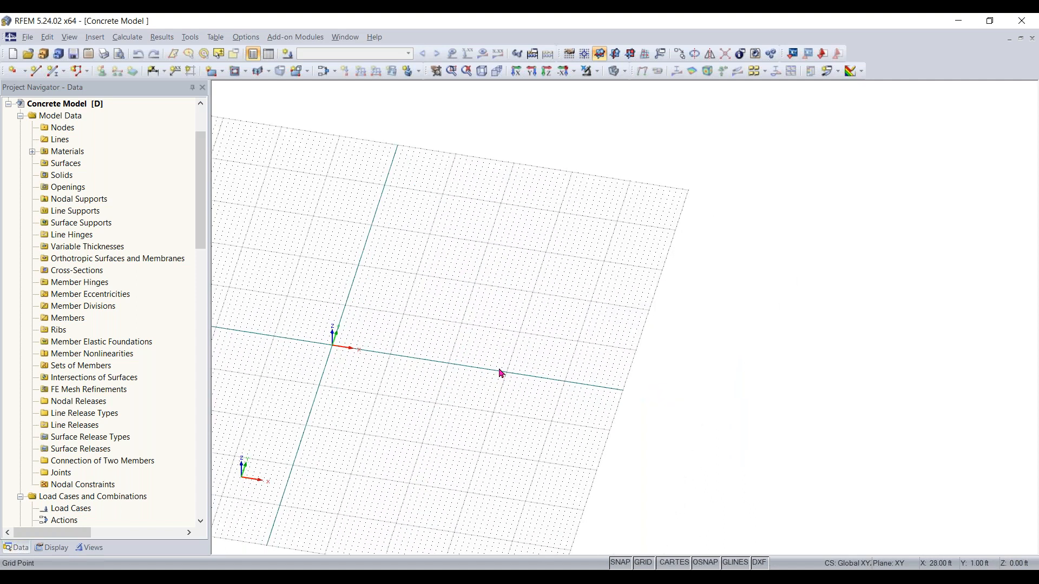
left_click(213, 75)
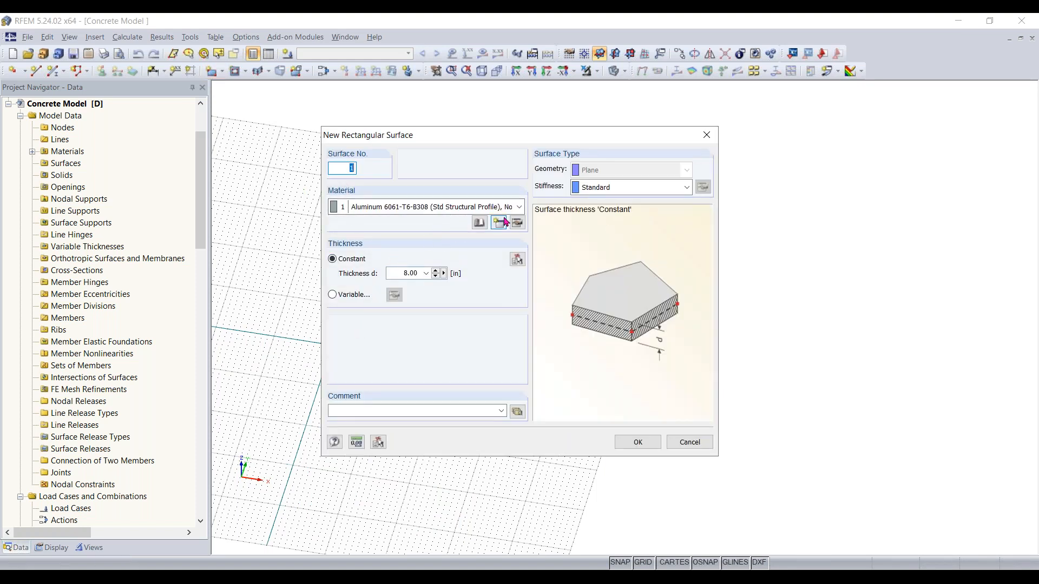
left_click(478, 229)
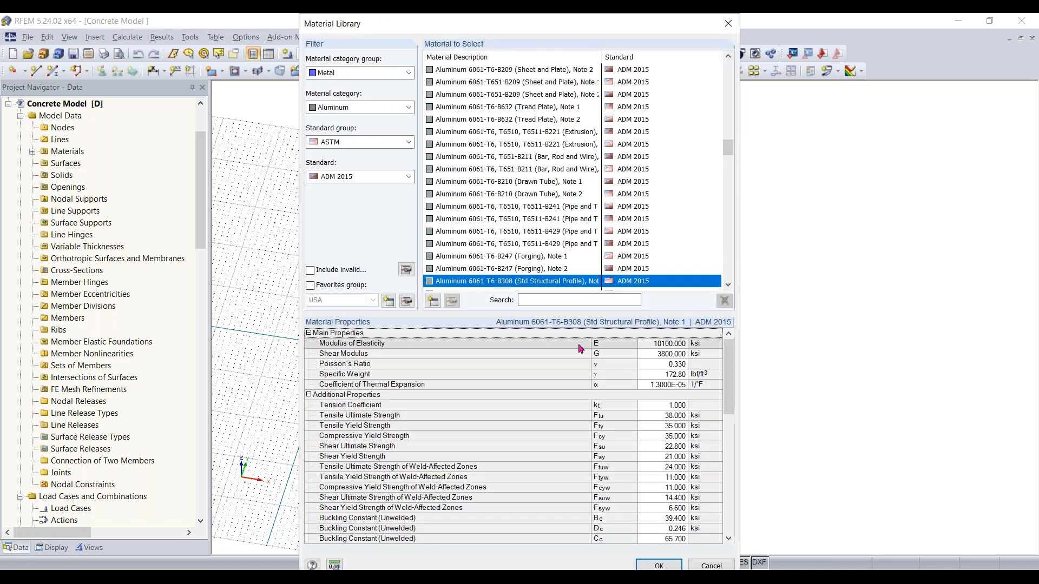
left_click(386, 73)
left_click(347, 111)
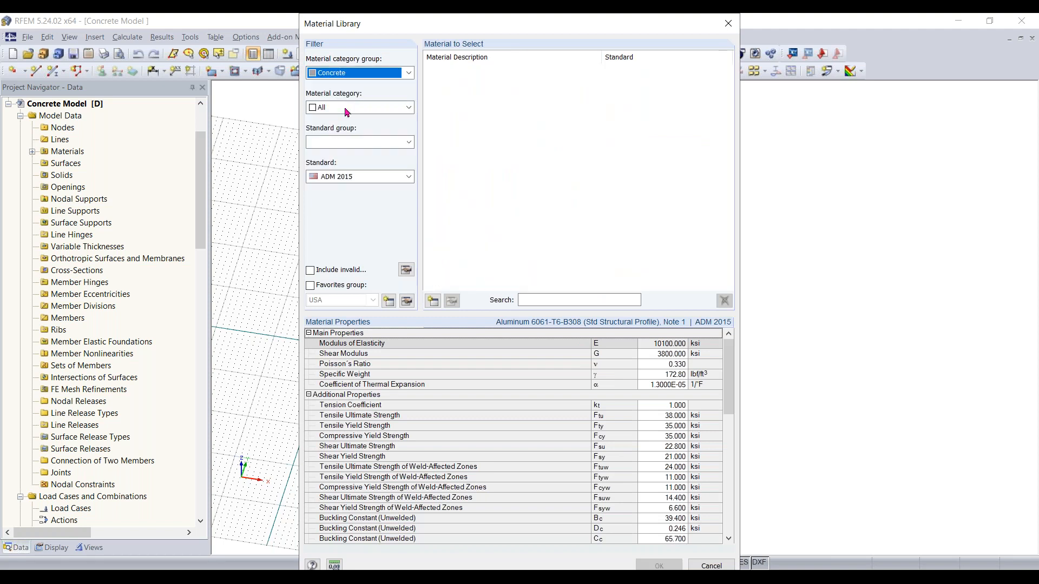
left_click(347, 111)
left_click(345, 130)
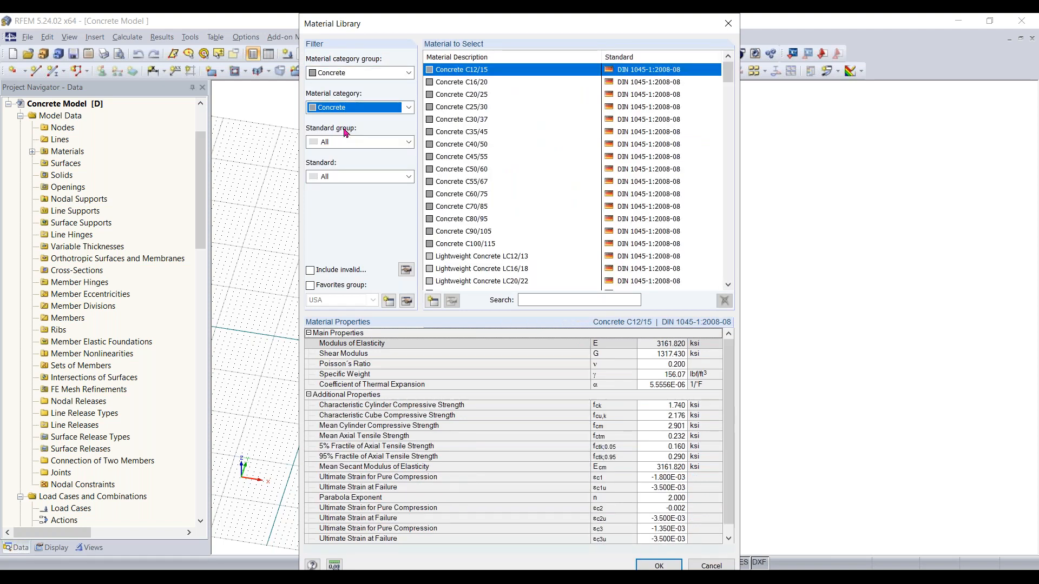
Filter the library to ACI 318-19 and import Concrete f'c = 4000 psi as the surface material
left_click(349, 142)
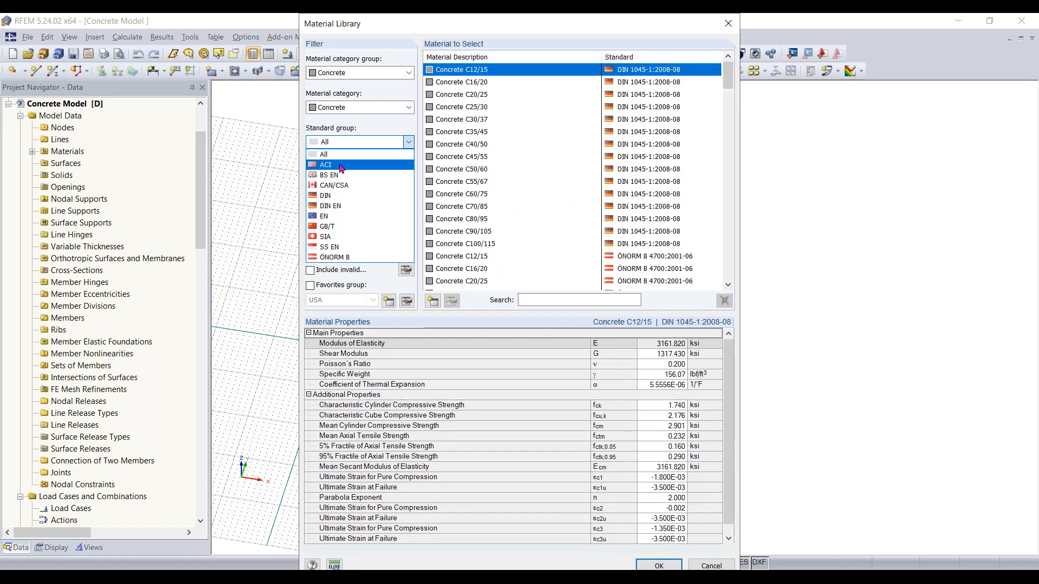
left_click(341, 165)
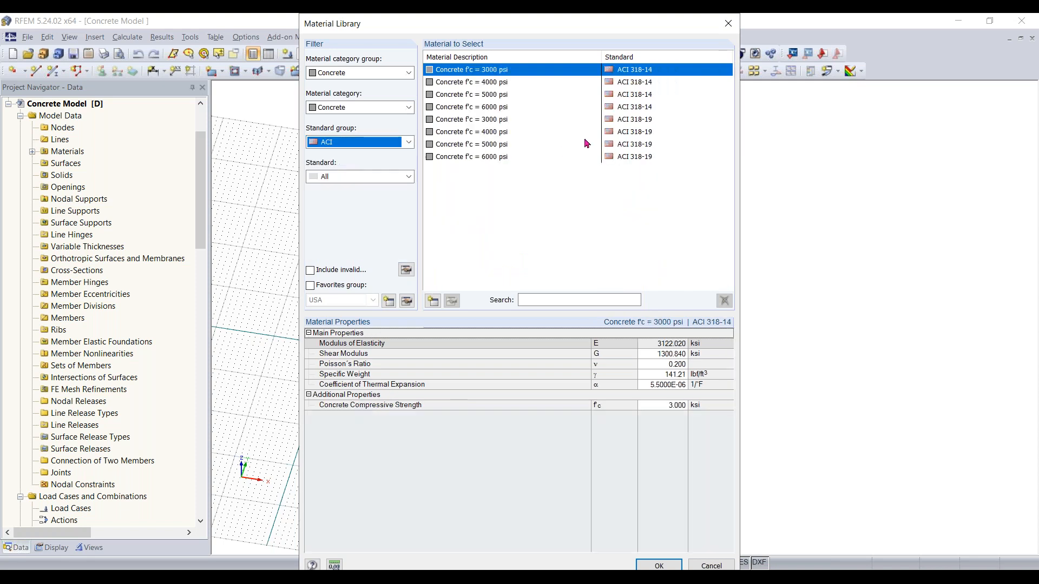
left_click(381, 179)
left_click(377, 211)
left_click(475, 90)
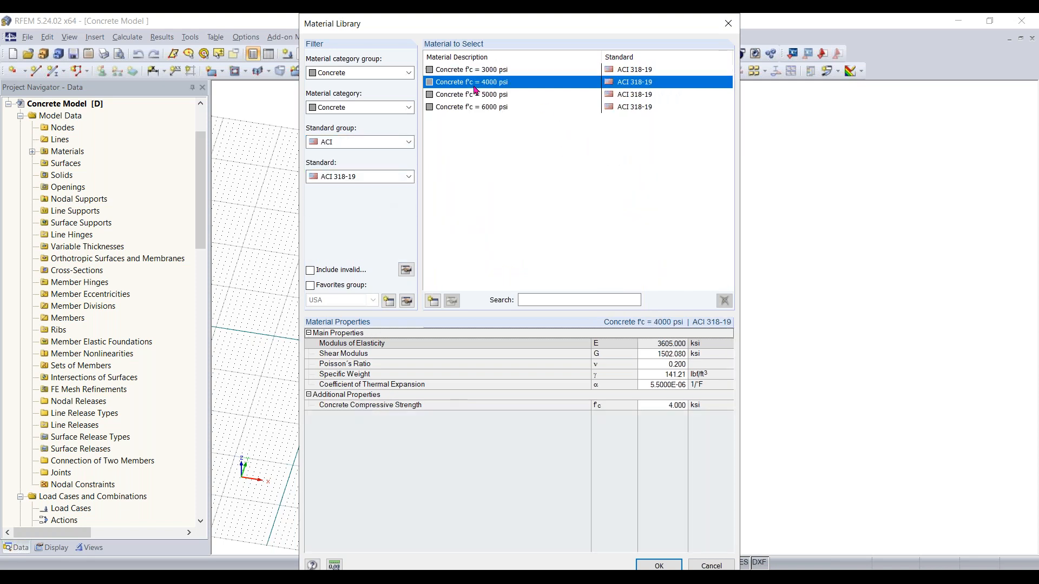
left_click(658, 564)
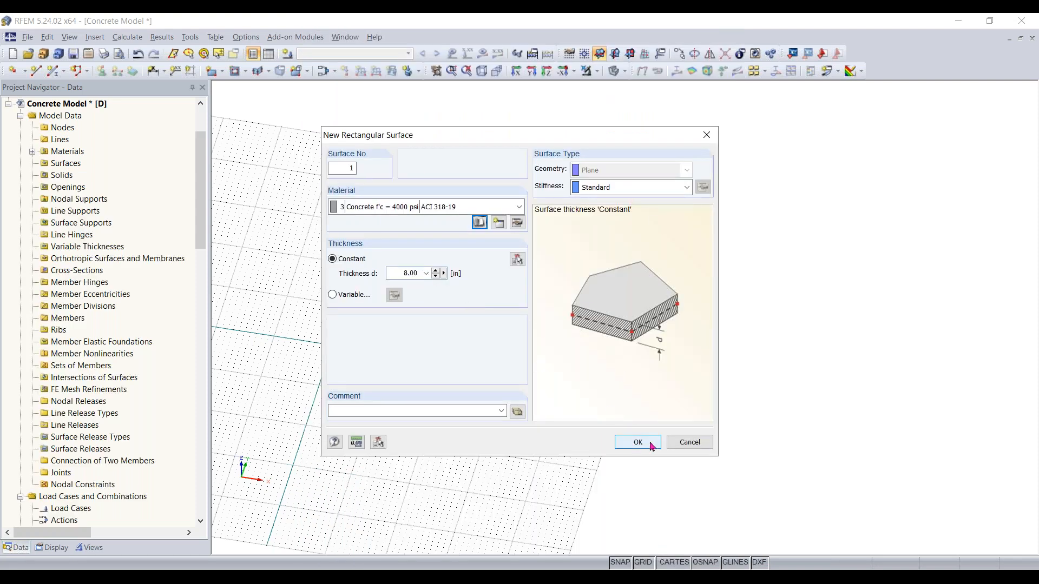
Draw the rectangular slab from the origin to the corner at X 46 ft, Y 40 ft
left_click(637, 442)
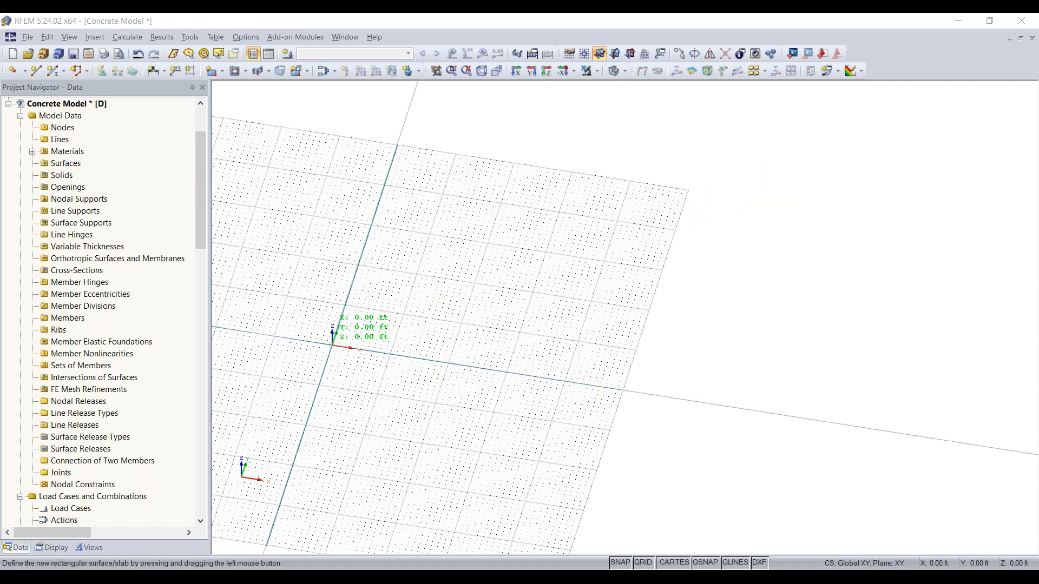
left_click(333, 345)
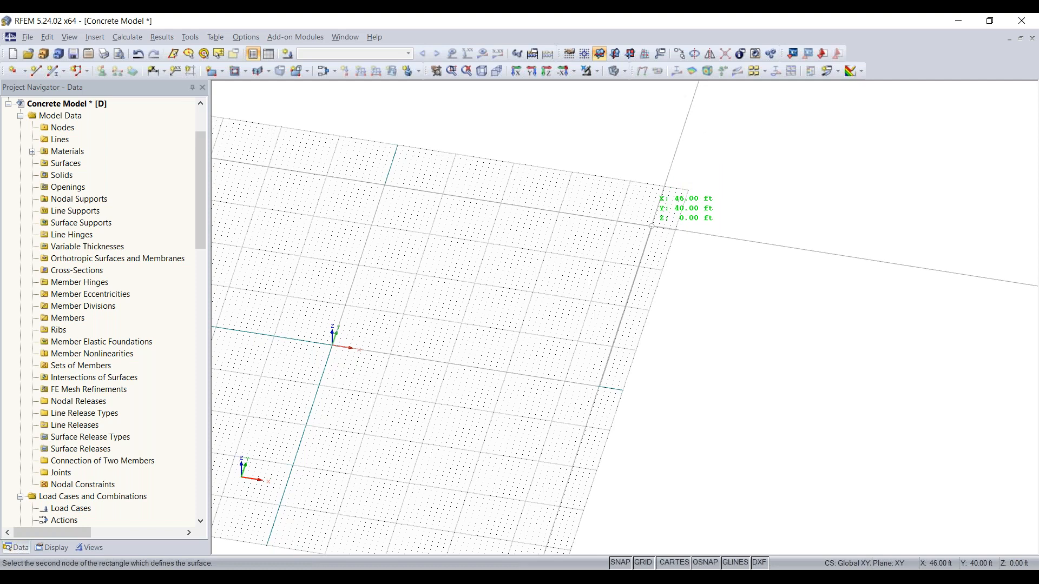
left_click(651, 227)
key("Escape")
middle_click_drag(406, 453, 408, 420, "ctrl")
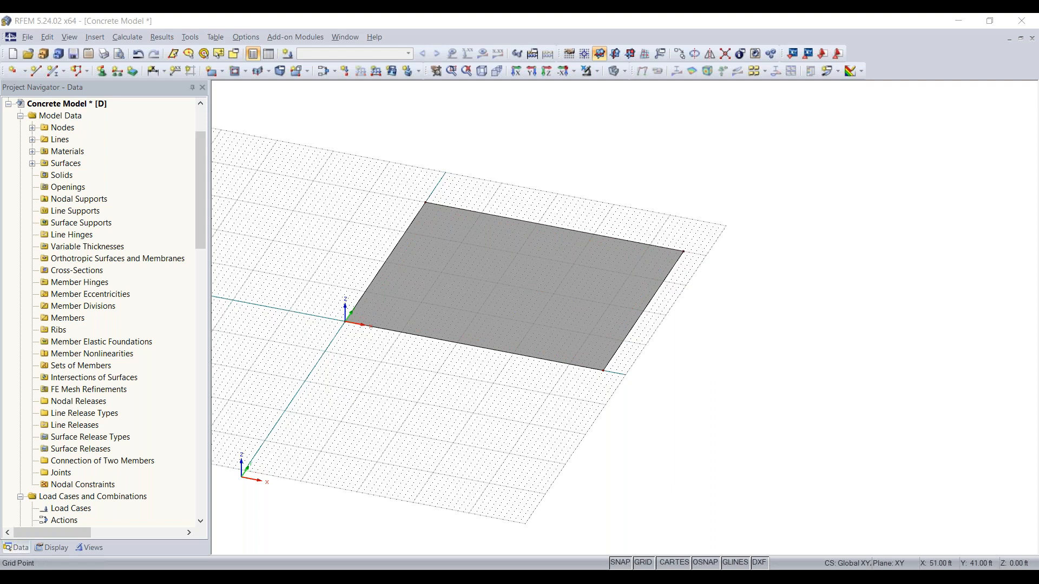
Copy the slab's corner node at the origin once, displaced 2 ft in X and 2 ft in Y
left_click(505, 236)
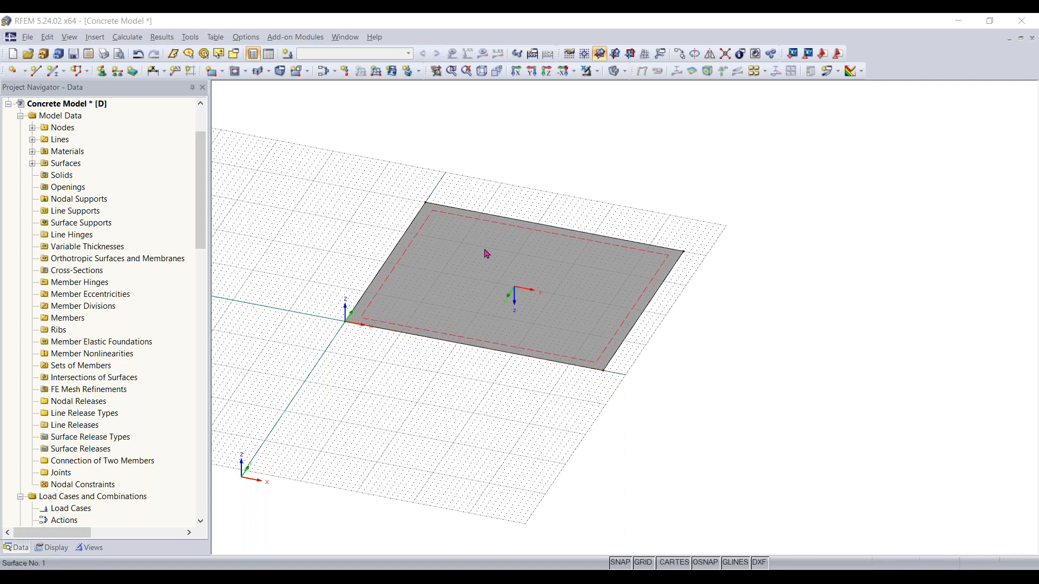
scroll(365, 348, "up", 3)
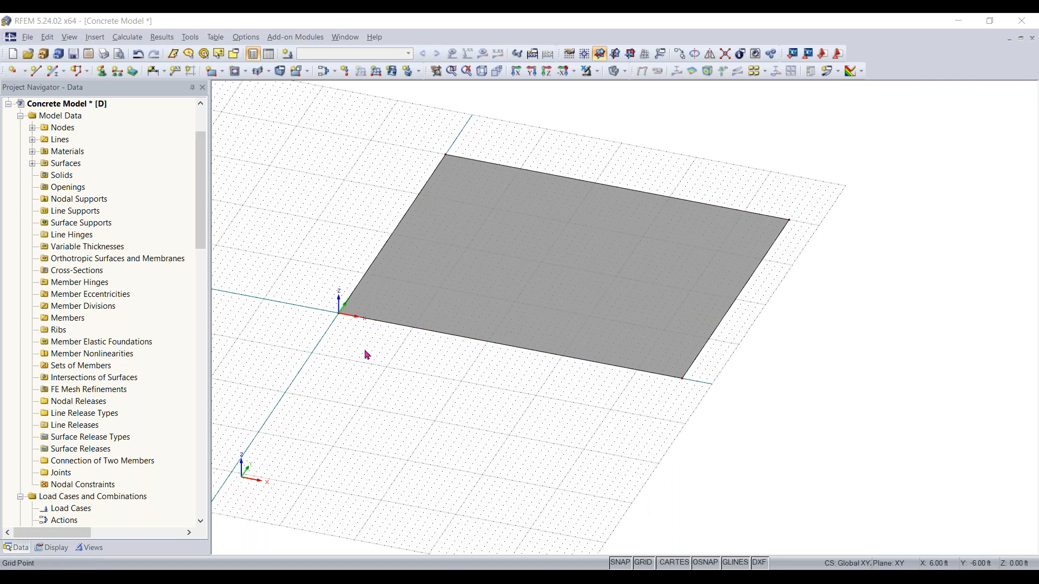
middle_click_drag(367, 353, 326, 408)
middle_click_drag(325, 408, 358, 373, "ctrl")
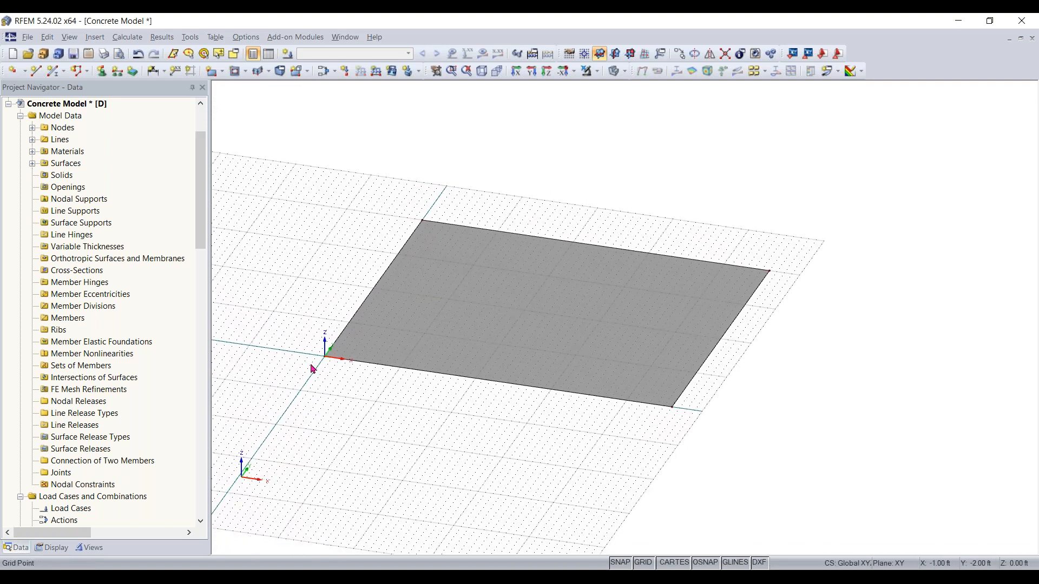
scroll(312, 369, "up", 2)
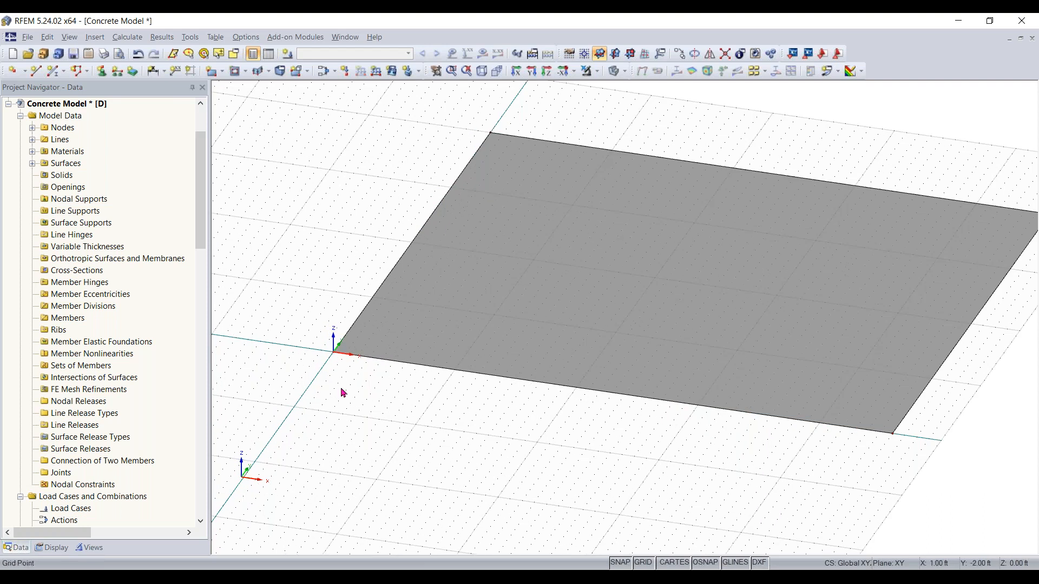
scroll(352, 360, "down", 3)
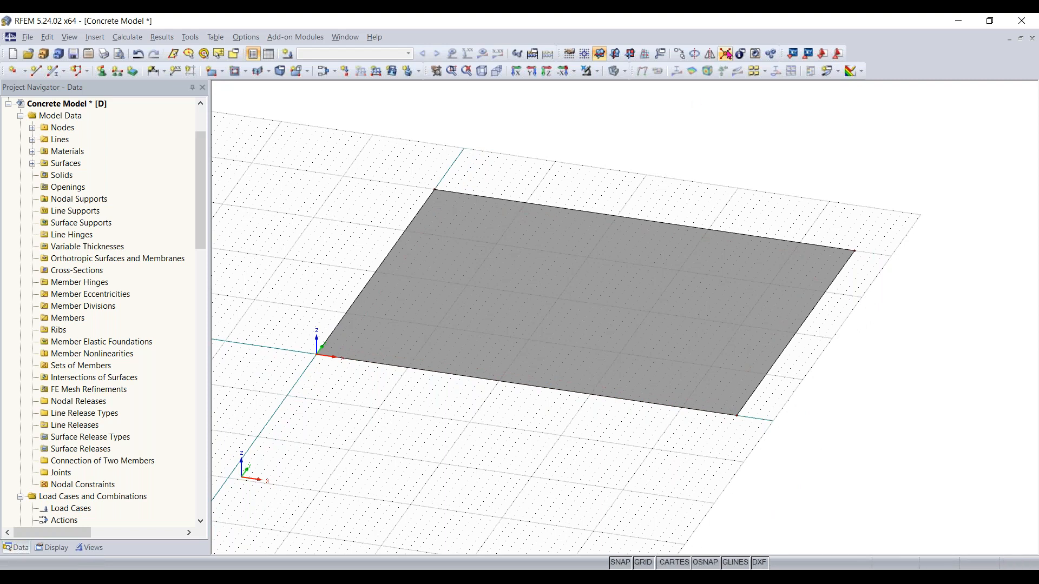
left_click(836, 50)
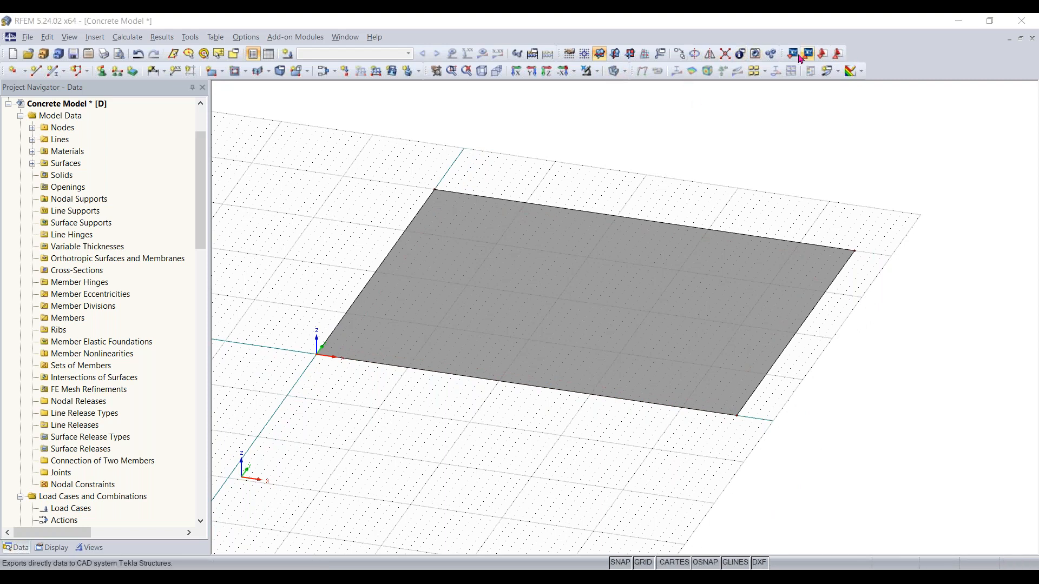
left_click(679, 53)
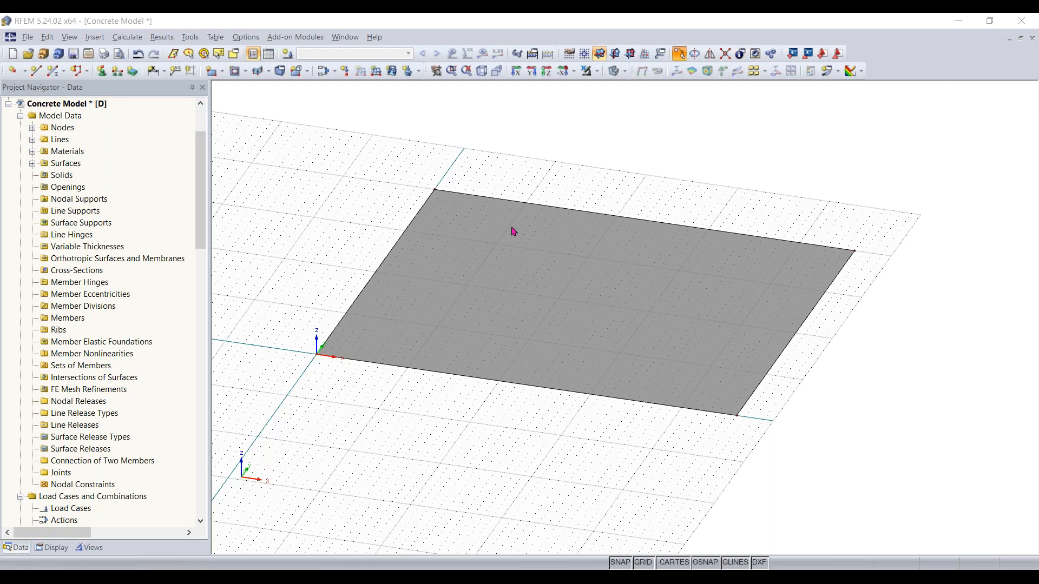
left_click(513, 231)
left_click(337, 177)
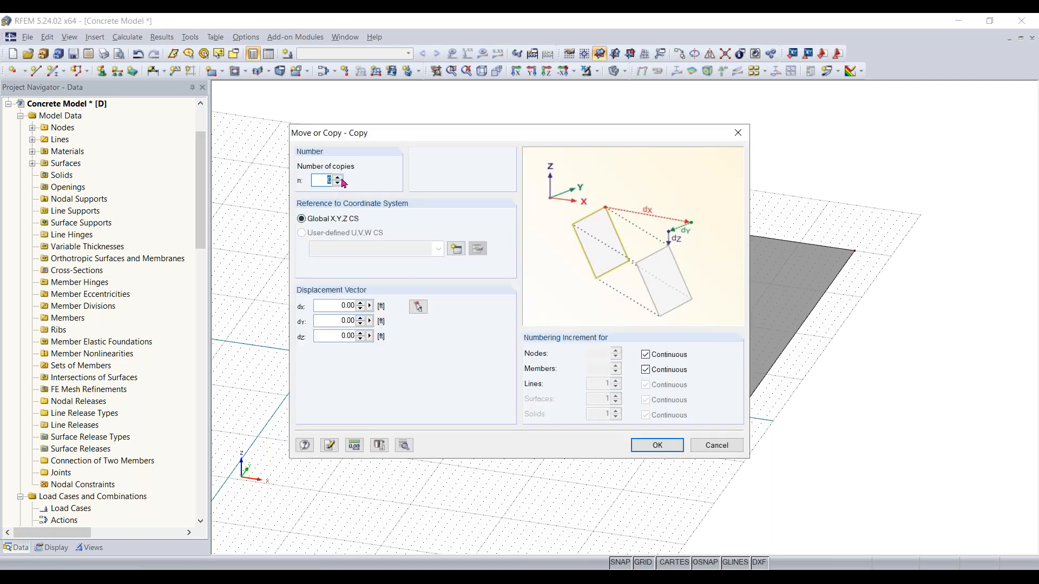
left_click(331, 305)
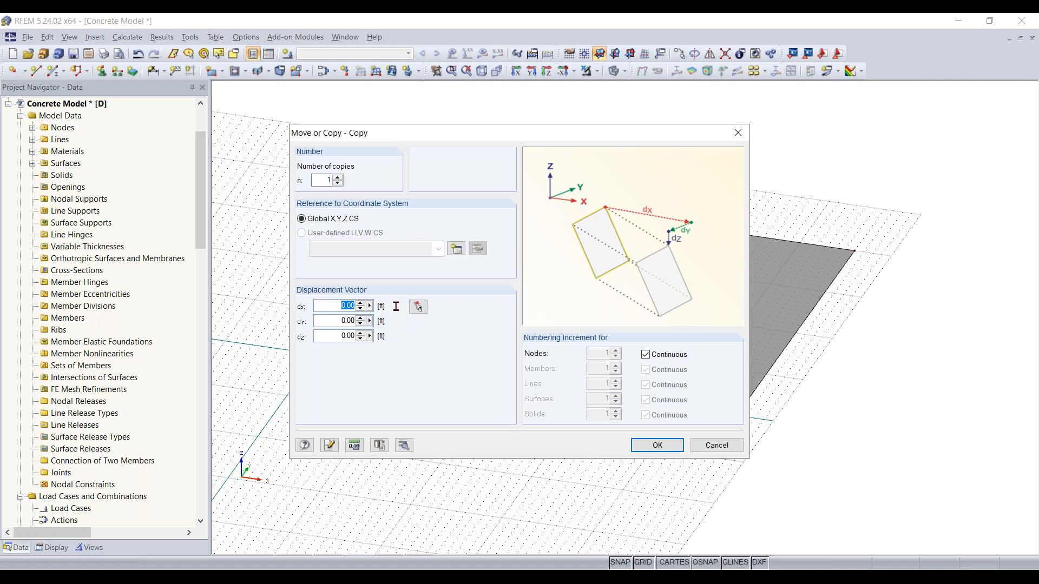
type("2")
left_click(337, 318)
type("2")
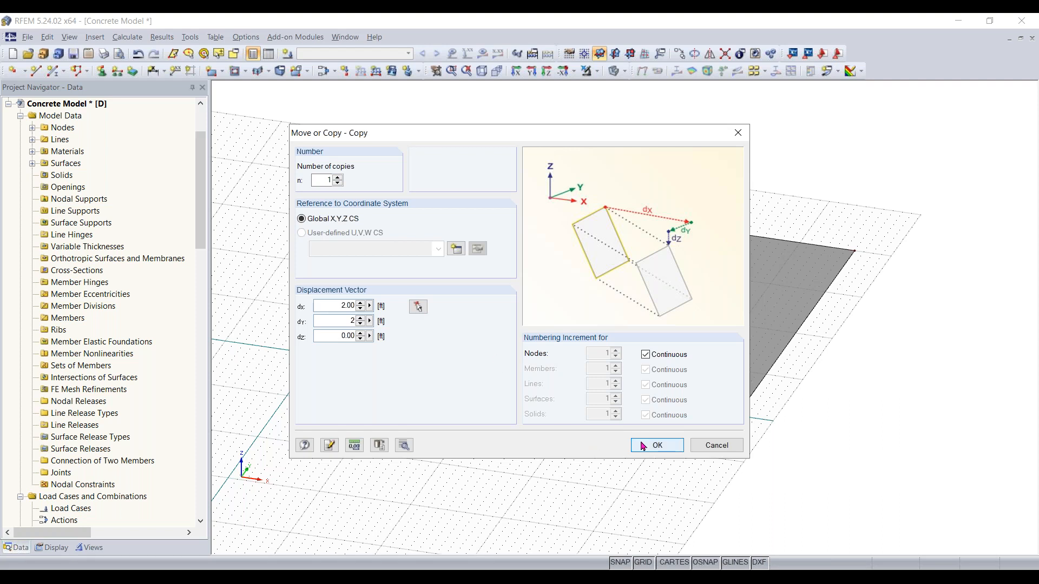
left_click(657, 444)
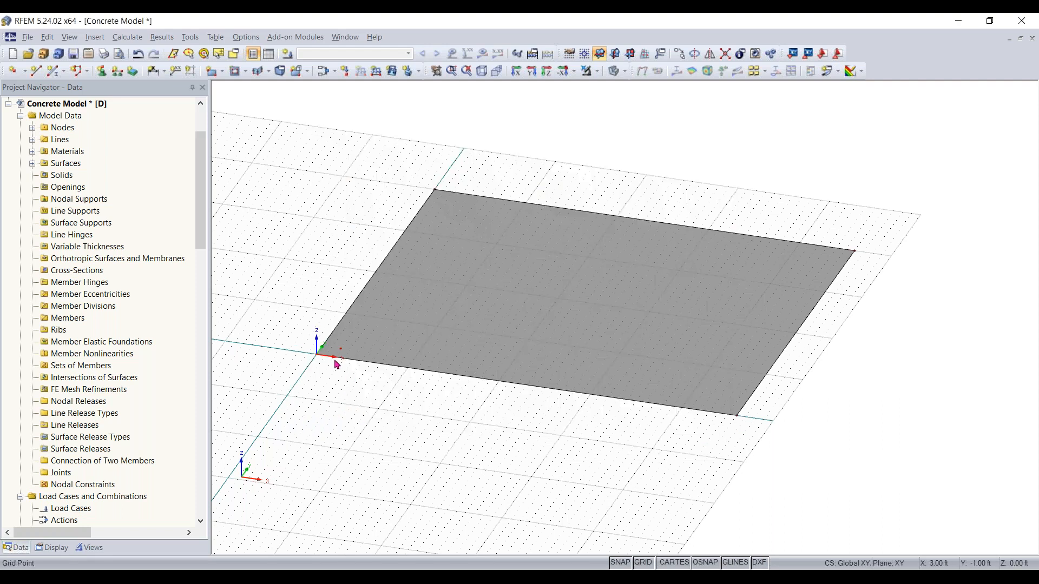
Copy the node at X 2 ft, Y 2 ft twice, displaced 16 ft in X and 0 ft in Y
scroll(341, 362, "up", 2)
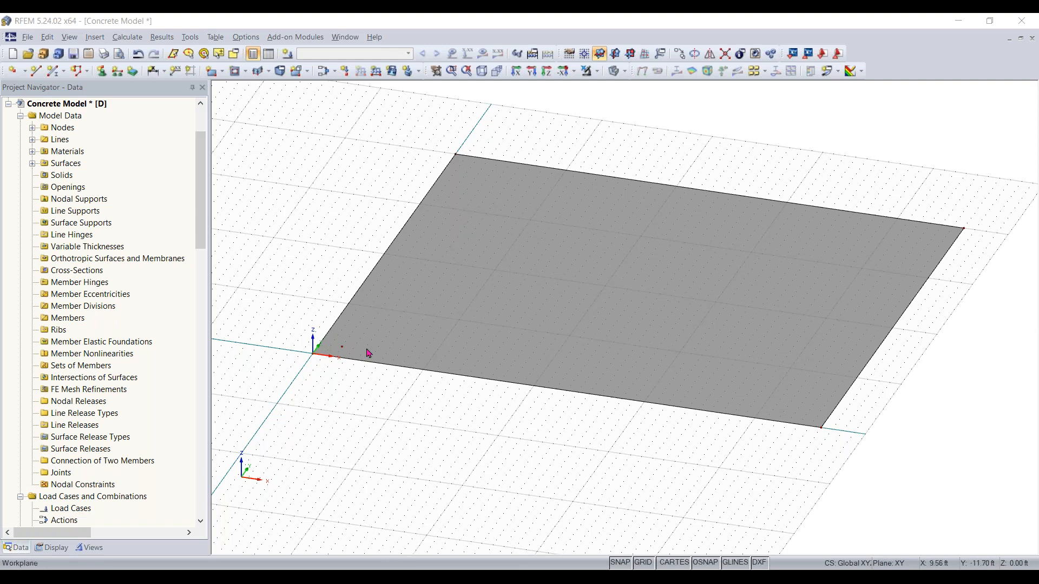
left_click(342, 347)
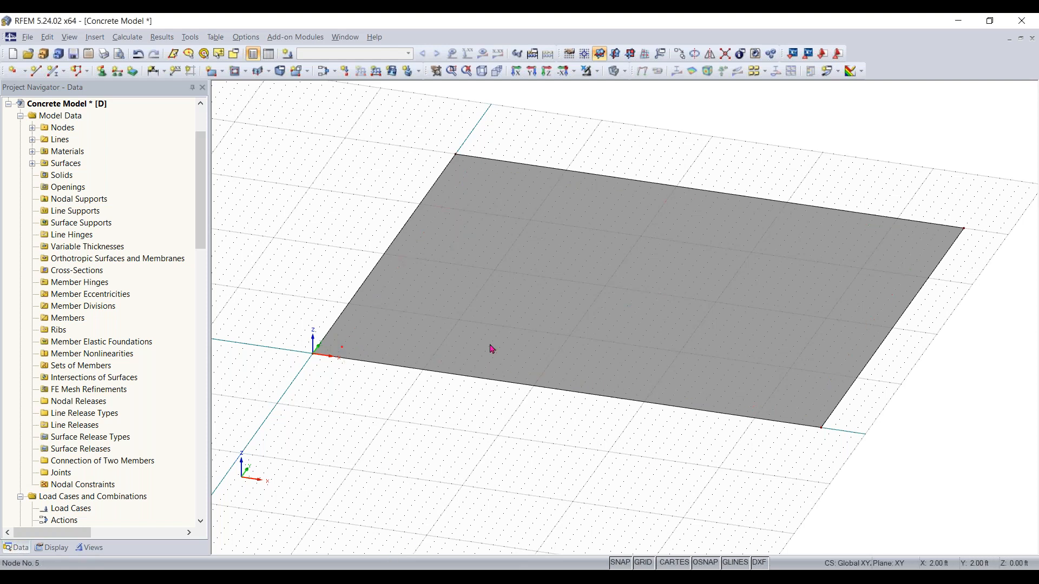
left_click(677, 61)
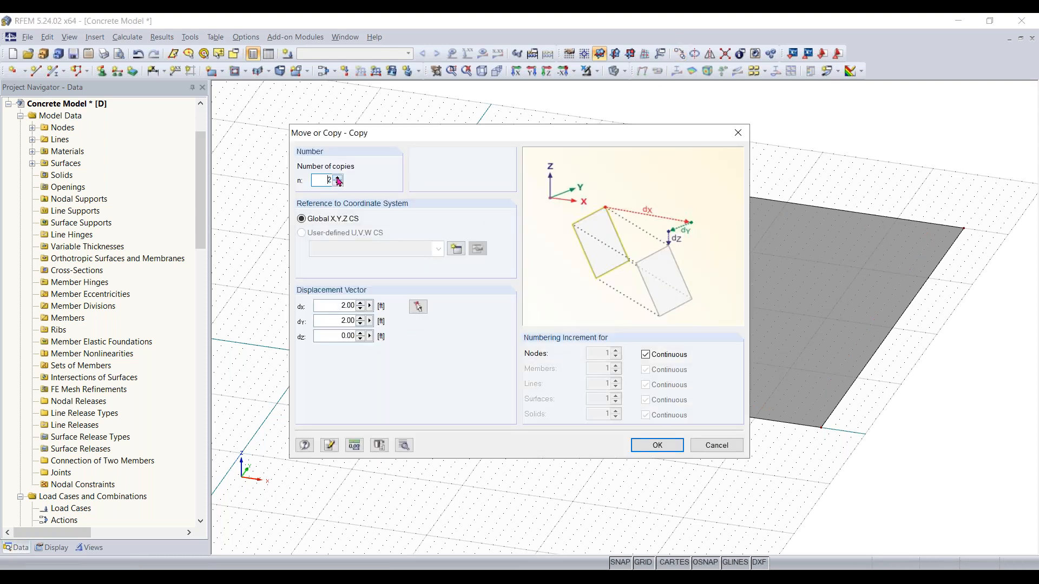
left_click(339, 305)
left_click(342, 319)
type("0")
left_click(331, 307)
type("16")
left_click(664, 447)
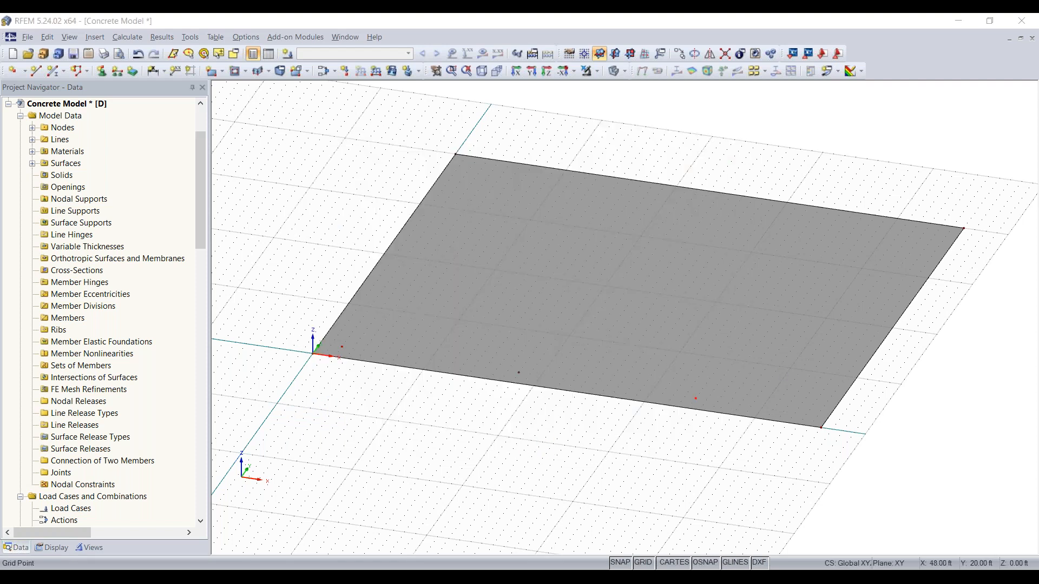
Add a node near the slab's far X corner at X 44 ft, Y 2 ft
left_click(804, 440)
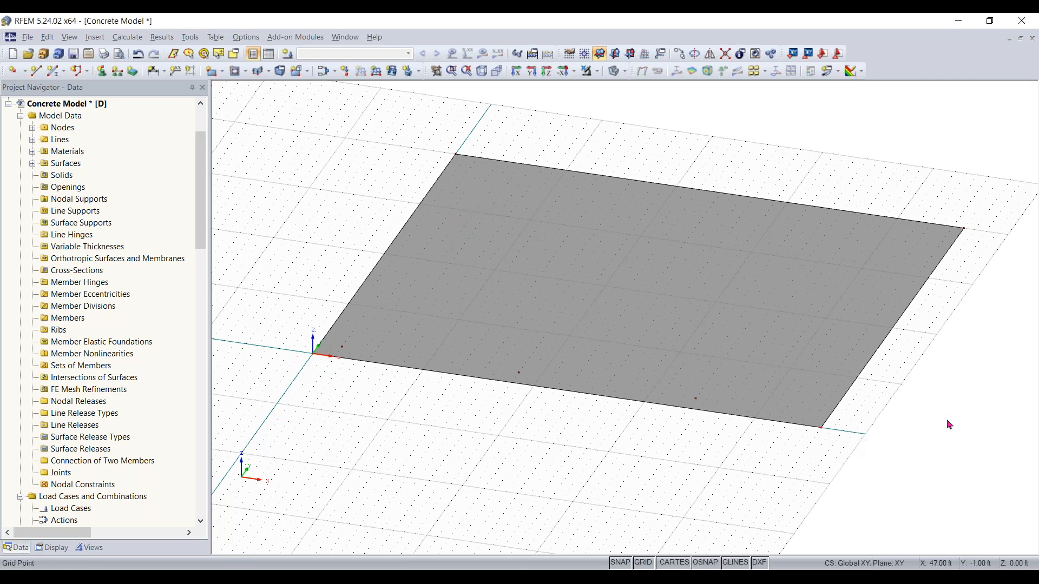
right_click_drag(929, 415, 872, 458)
left_click(869, 477)
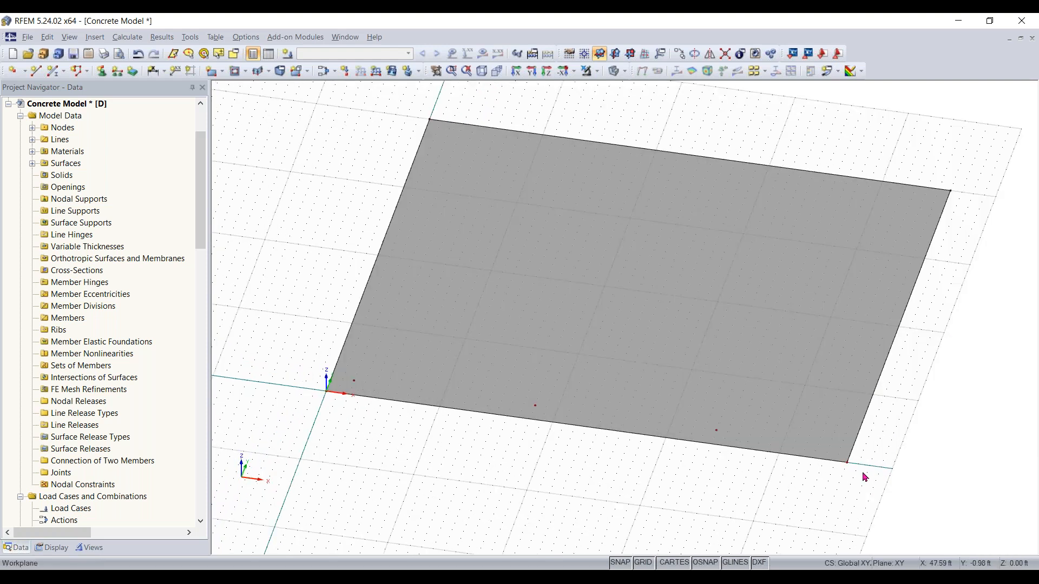
scroll(864, 477, "up", 2)
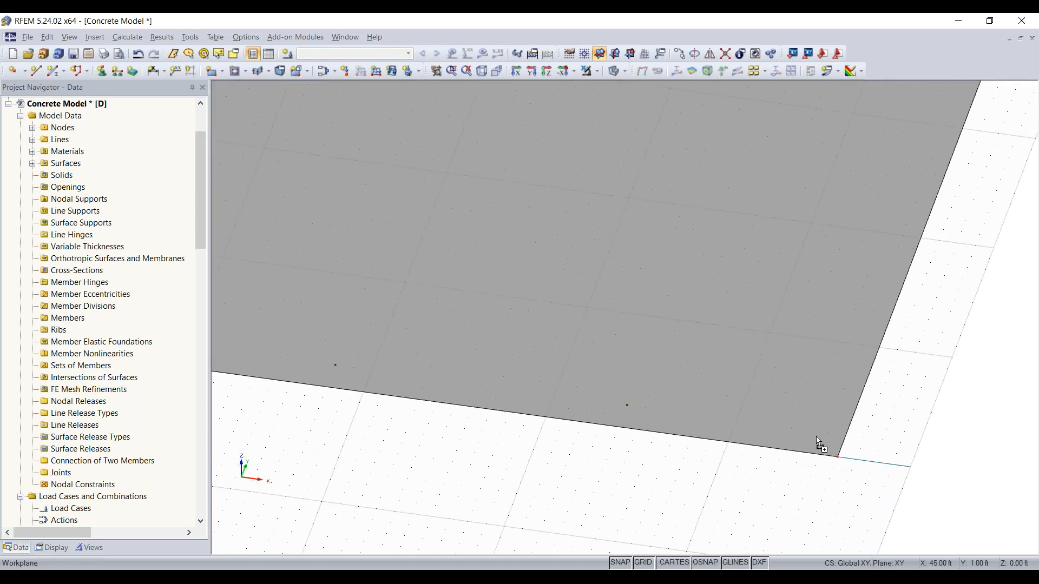
left_click_drag(811, 437, 809, 430)
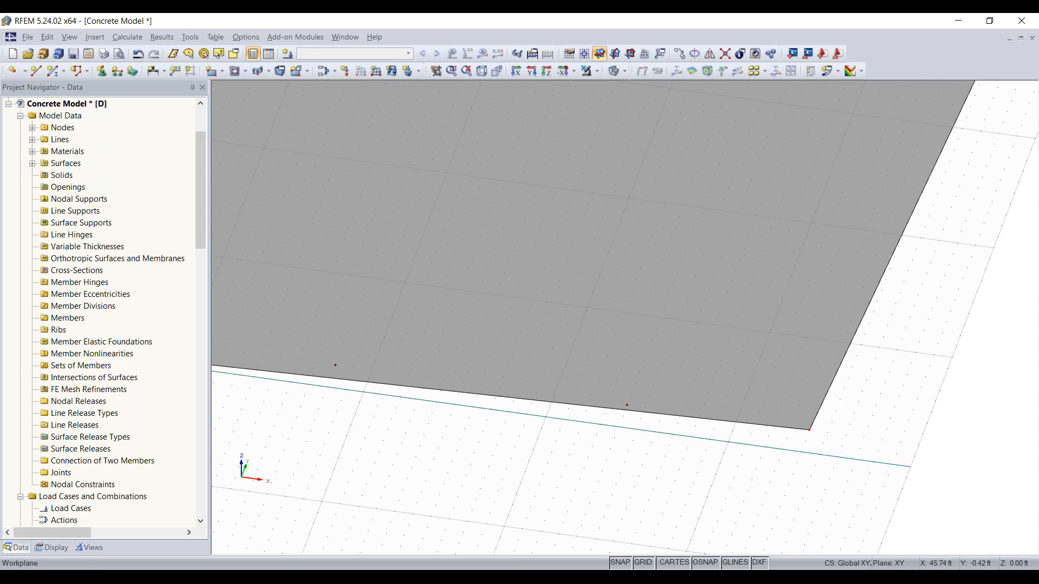
left_click_drag(839, 472, 810, 432)
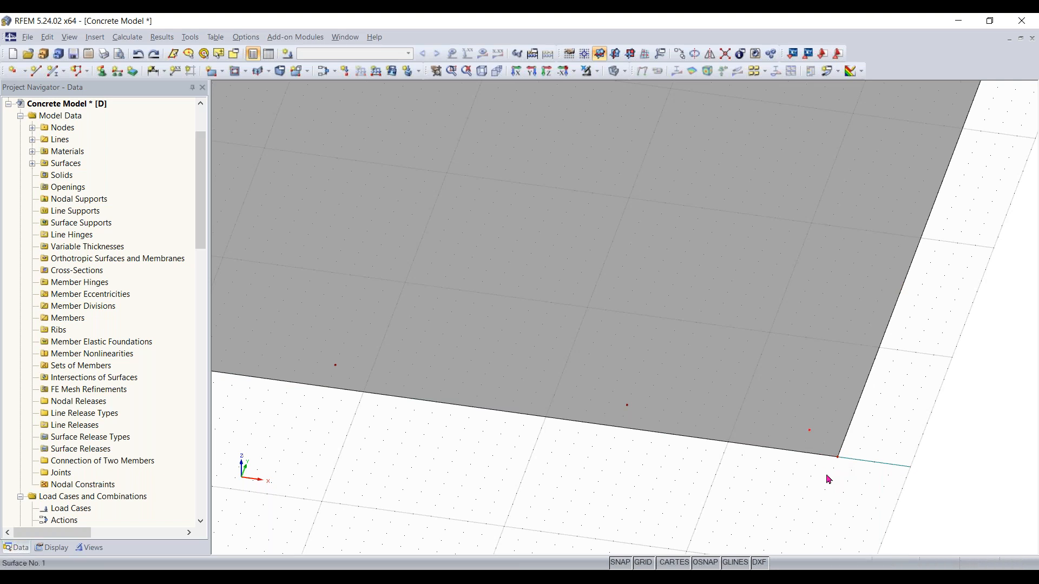
scroll(714, 491, "down", 3)
middle_click_drag(615, 498, 536, 476)
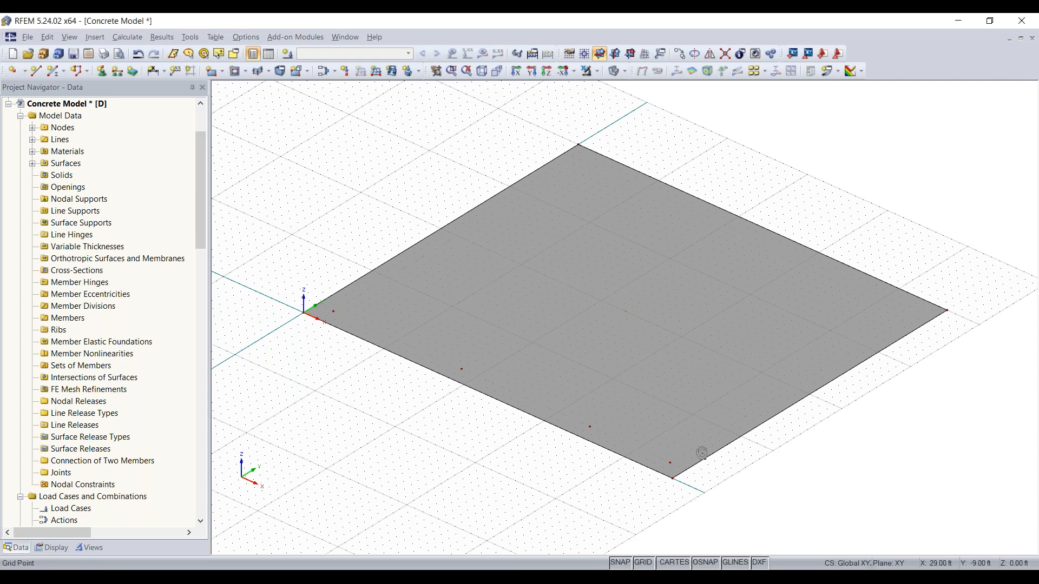
Select the four nodes along the slab's lower edge and copy them twice, displaced 13 ft in Y
middle_click_drag(752, 514, 801, 442, "ctrl")
right_click(801, 442)
left_click(573, 445)
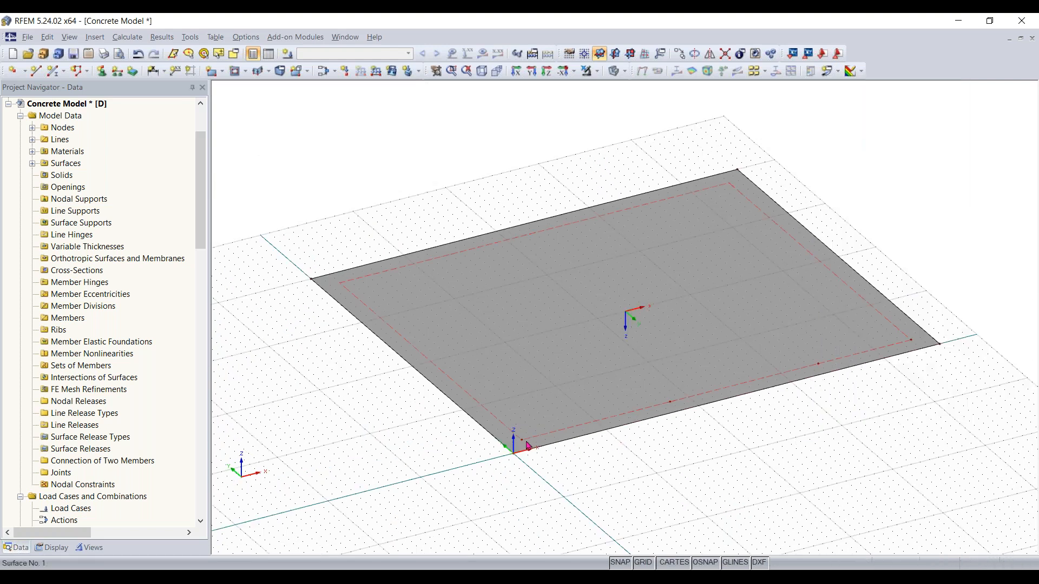
middle_click_drag(764, 202, 631, 366, "ctrl")
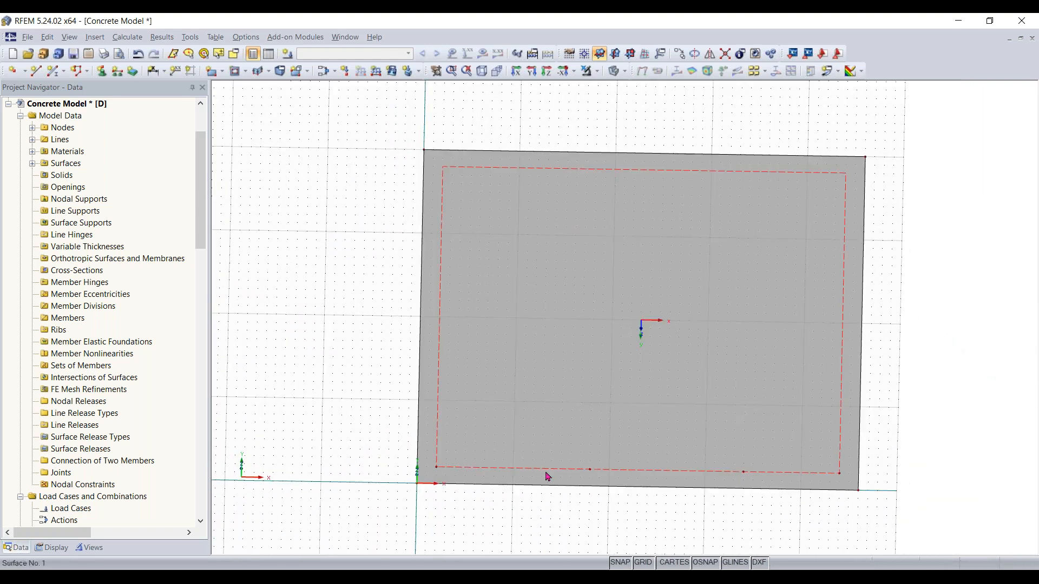
left_click_drag(428, 469, 841, 472)
middle_click_drag(476, 507, 487, 507, "ctrl")
key("alt")
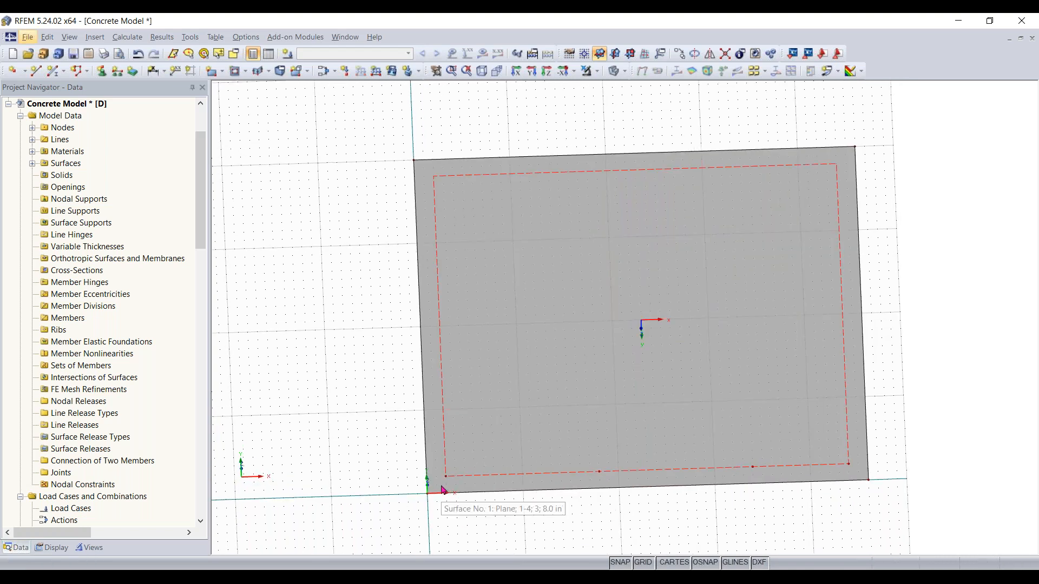
left_click_drag(439, 485, 864, 457)
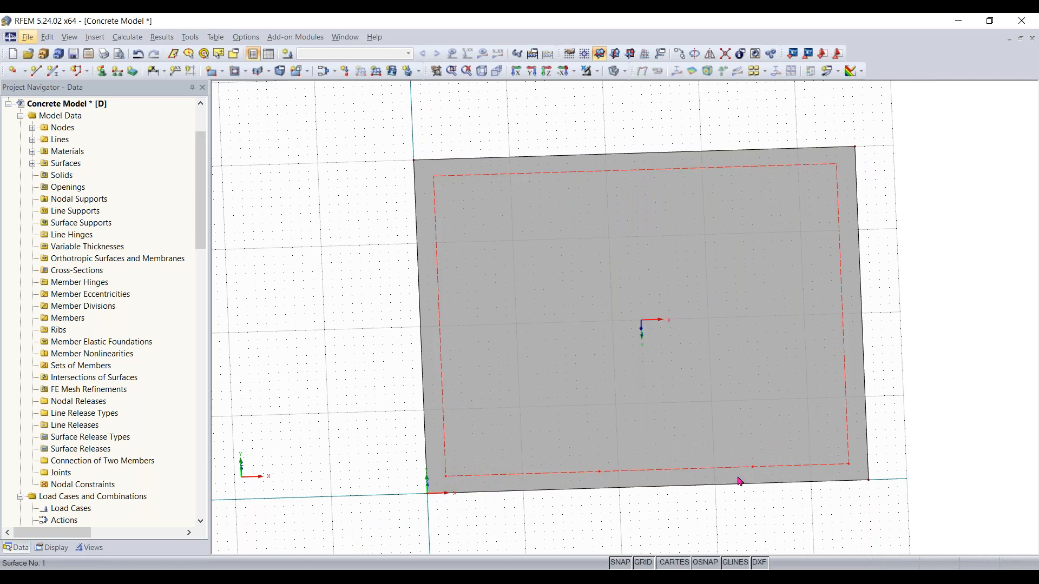
left_click(678, 53)
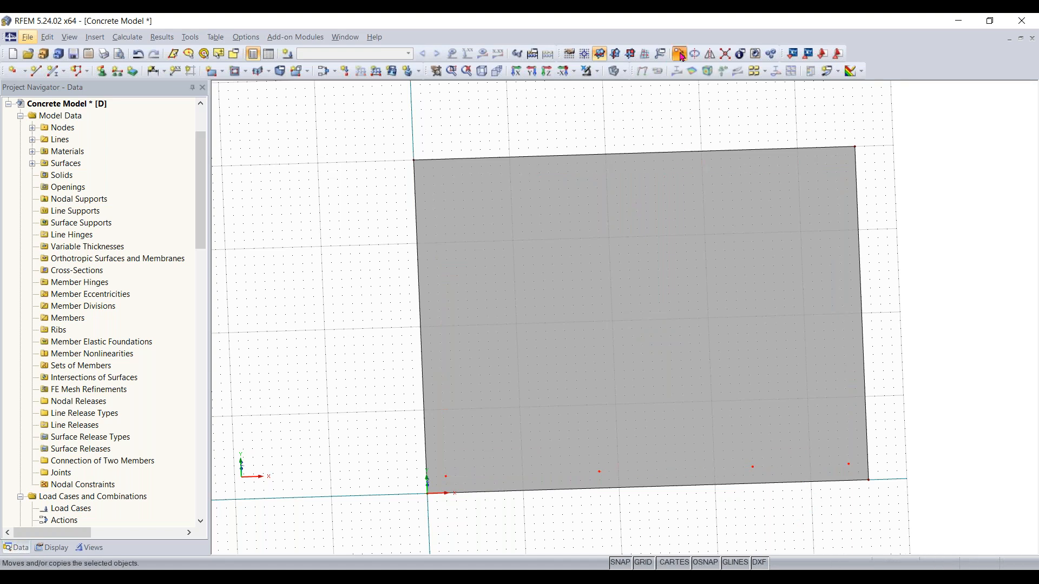
left_click(841, 244)
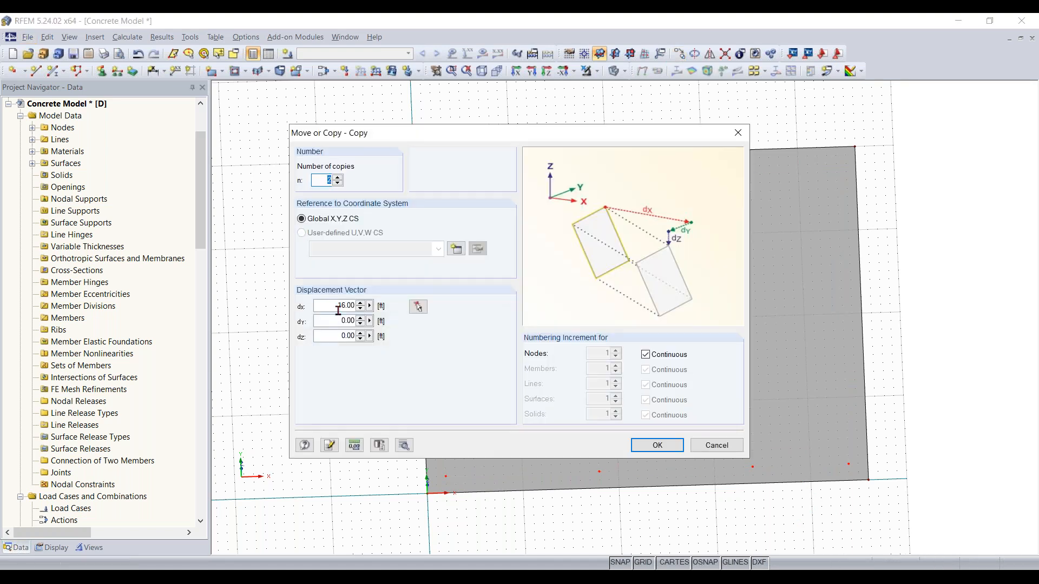
double_click(332, 307)
key("BackSpace")
type("0")
key("Tab")
type("1")
key("Return")
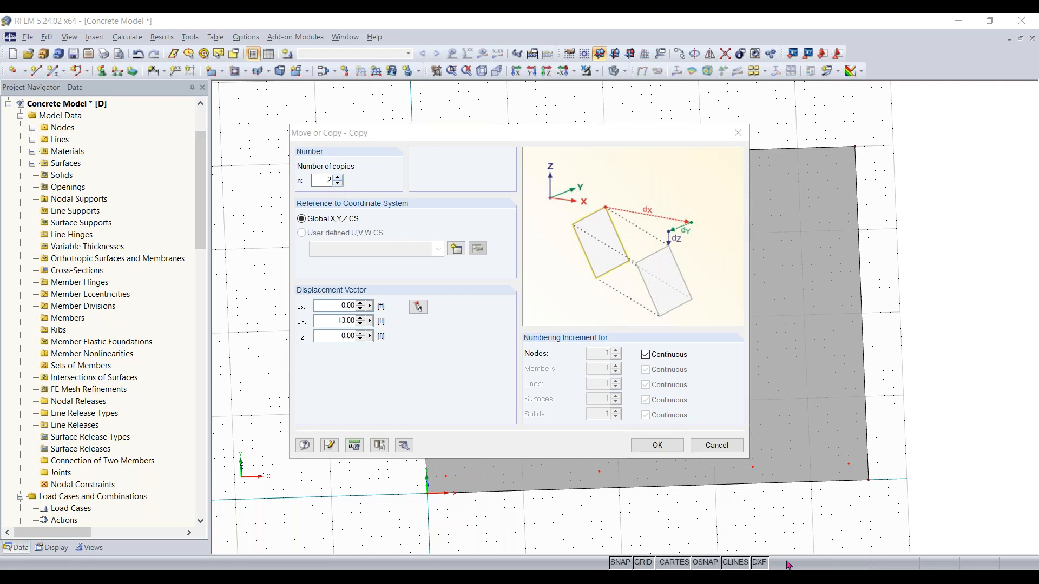
left_click(657, 445)
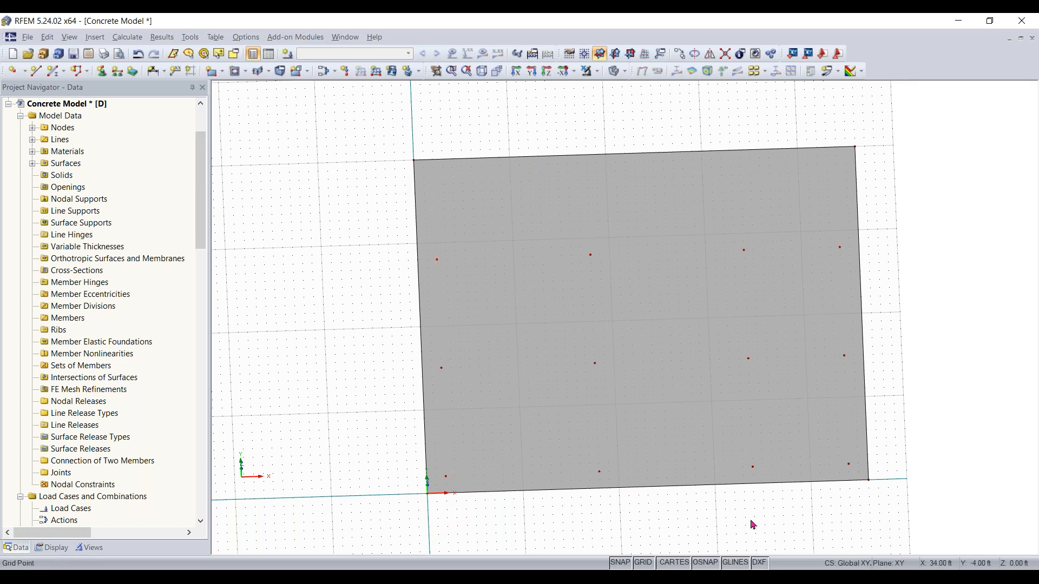
Turn on numbering display in the model view
right_click_drag(590, 449, 546, 381)
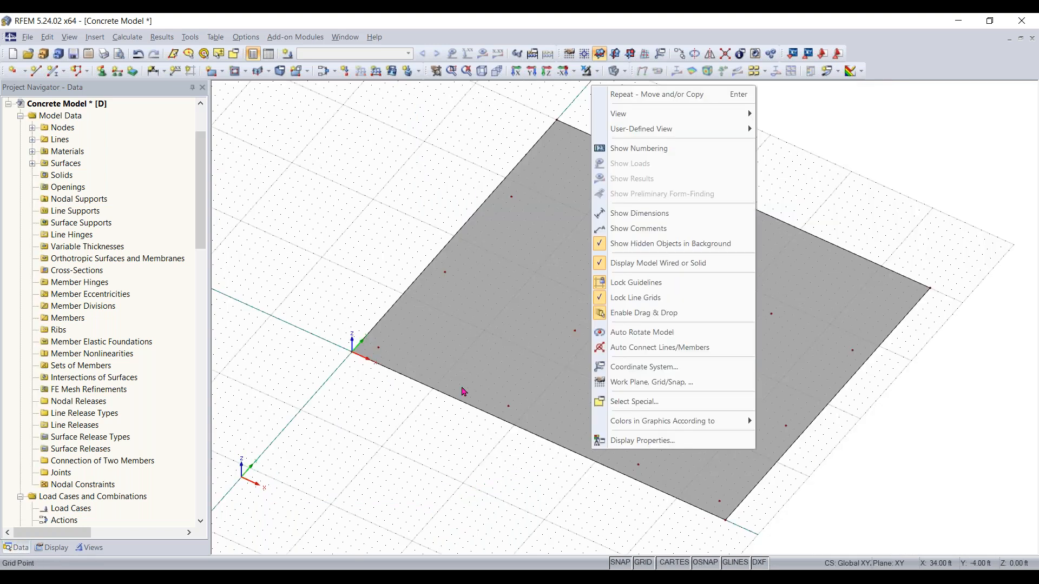
left_click(428, 373)
middle_click_drag(417, 368, 685, 462, "ctrl")
right_click_drag(685, 463, 780, 401)
key("Escape")
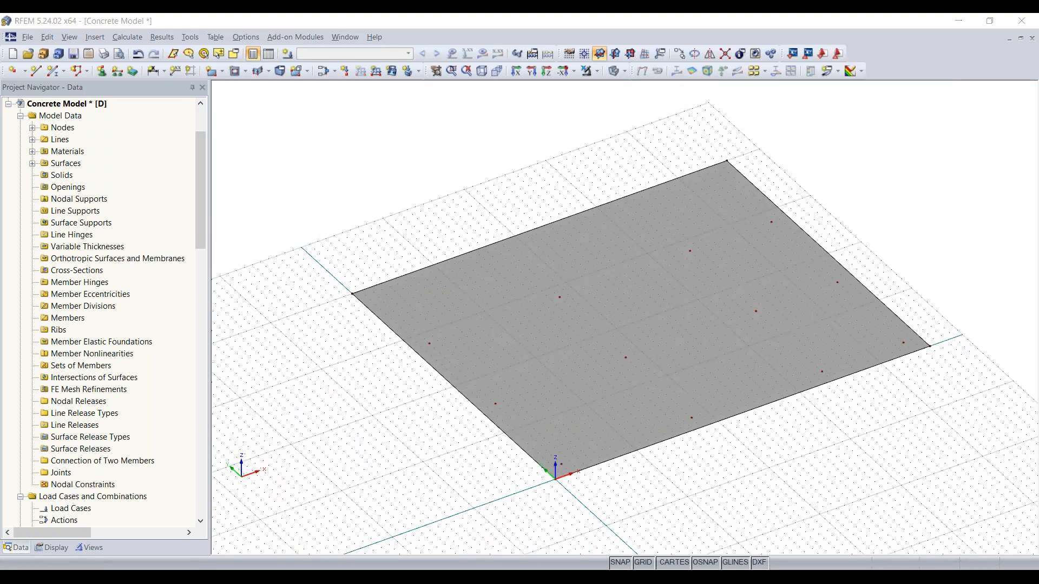
right_click(432, 140)
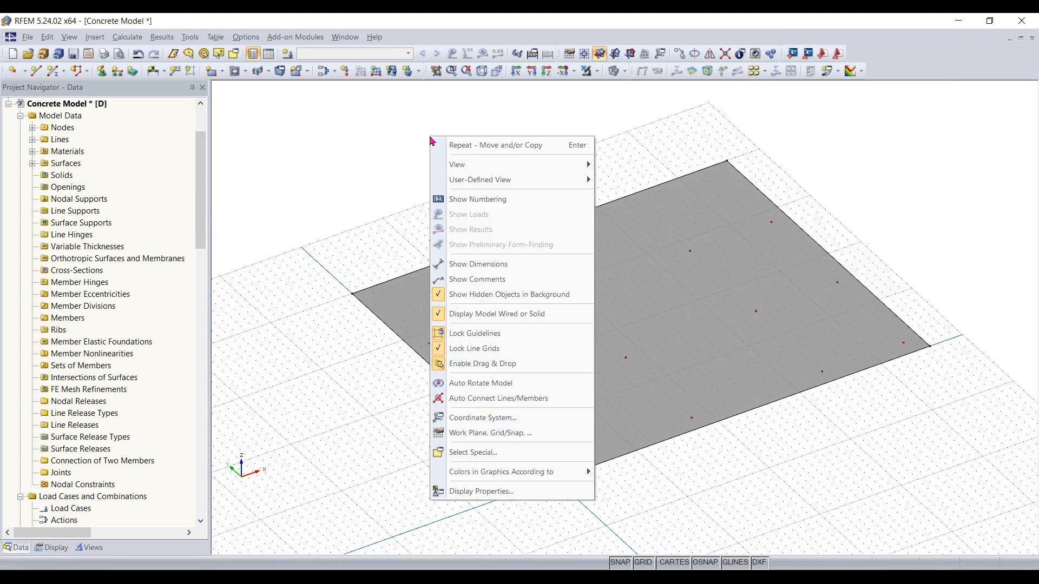
left_click(394, 181)
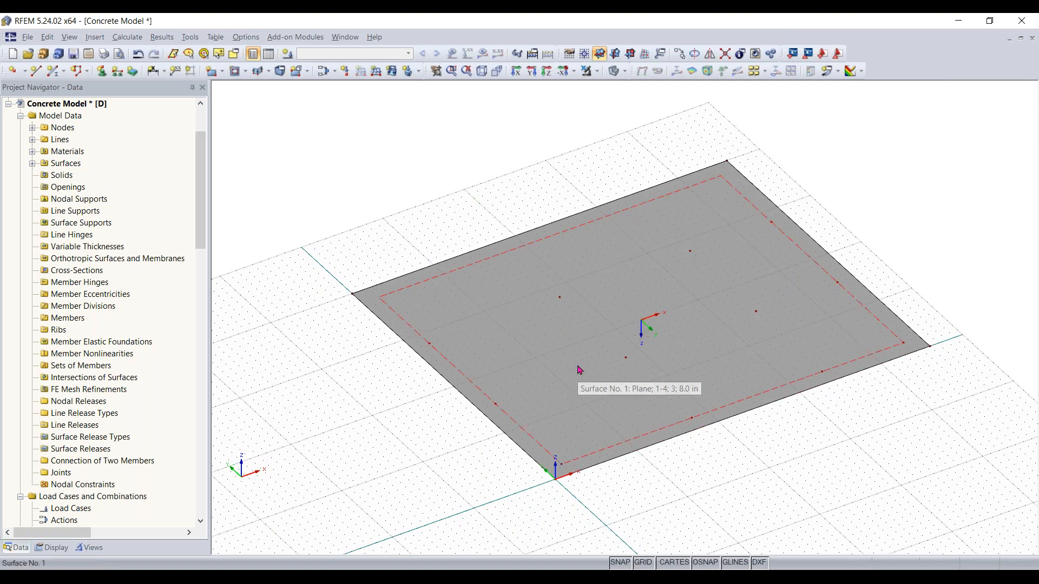
right_click(390, 182)
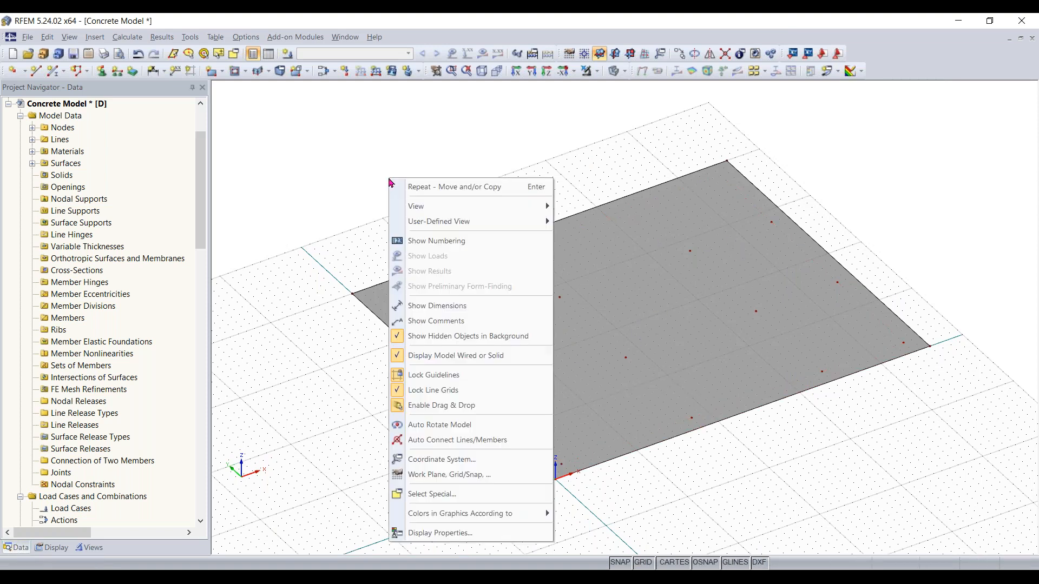
left_click(410, 241)
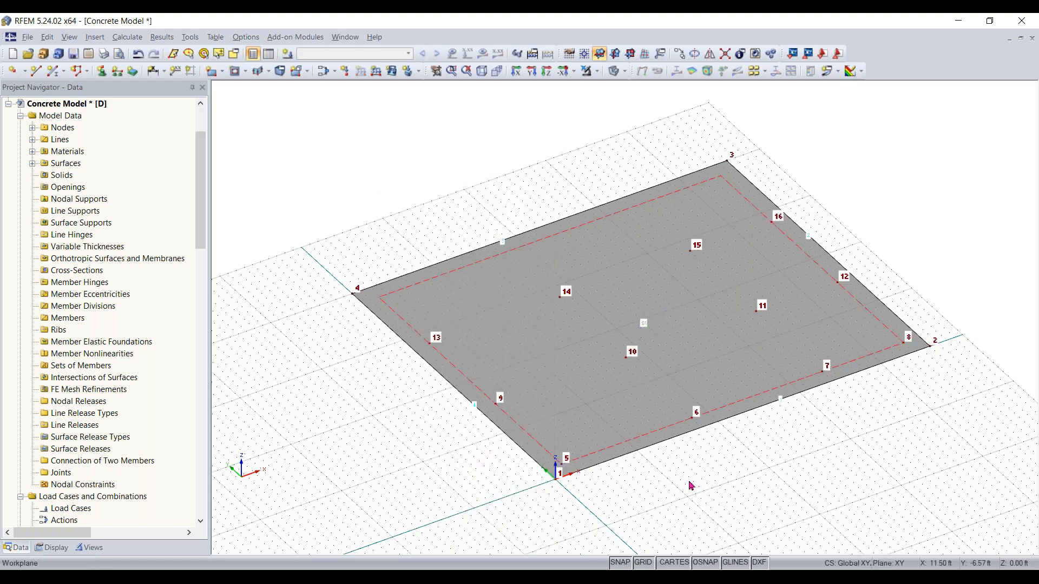
Divide the slab's left edge graphically with a node 12 ft from its top corner, at Y 28 ft
scroll(633, 355, "up", 2)
scroll(635, 359, "up", 2)
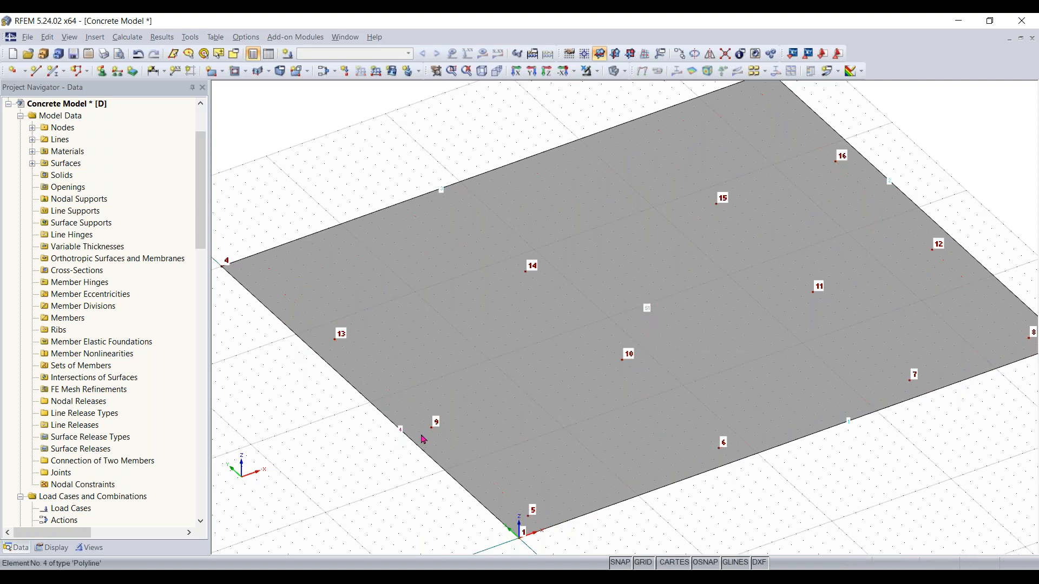
scroll(757, 502, "down", 1)
middle_click_drag(757, 502, 642, 464, "ctrl")
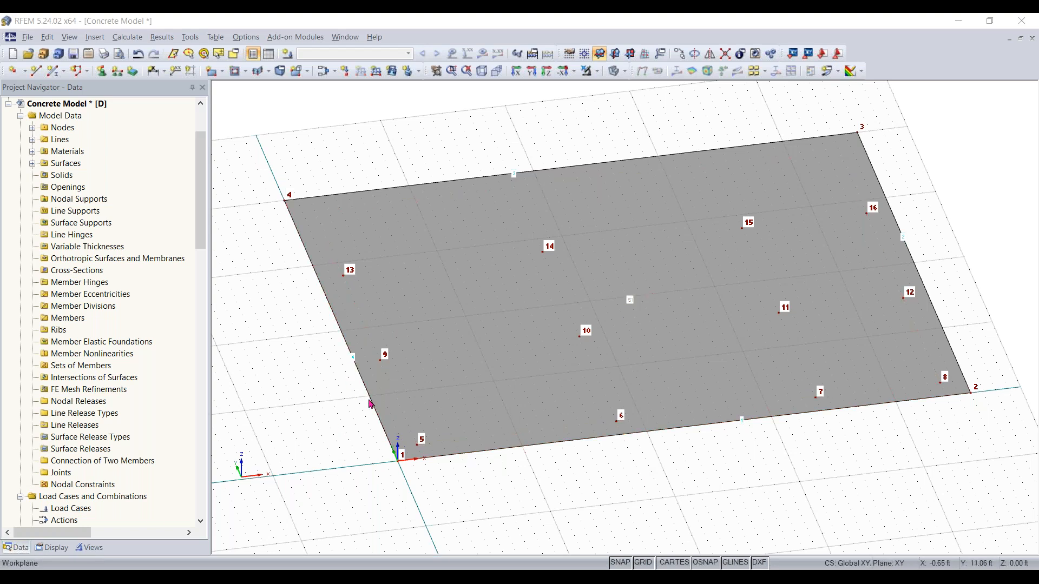
right_click(334, 318)
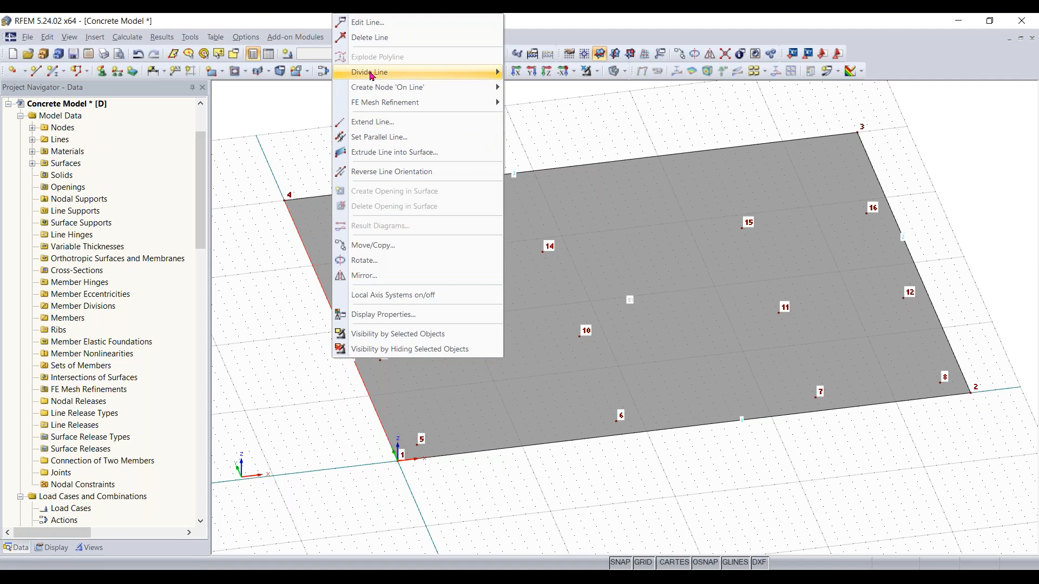
mouse_move(372, 76)
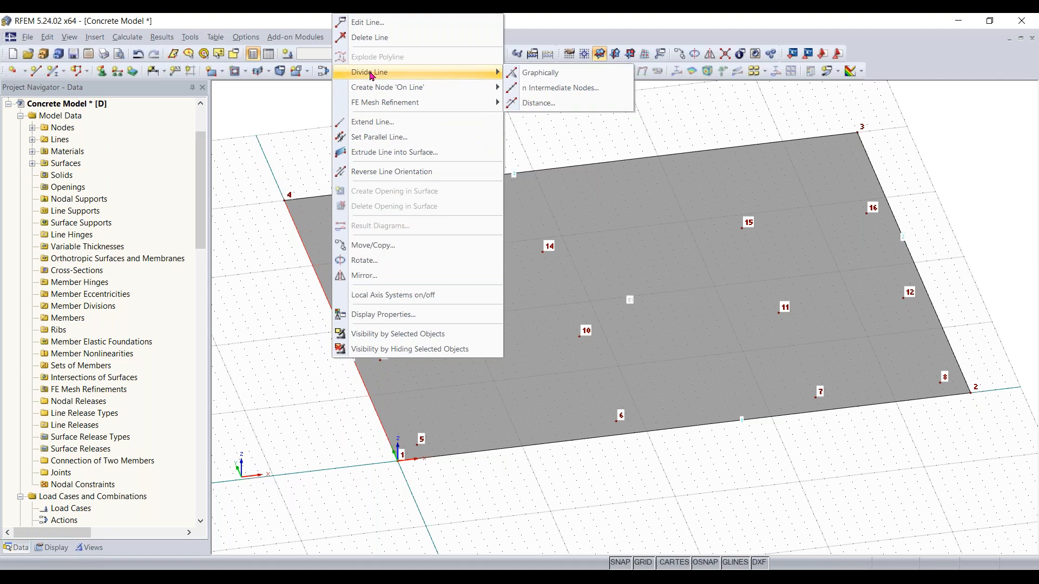
left_click(541, 74)
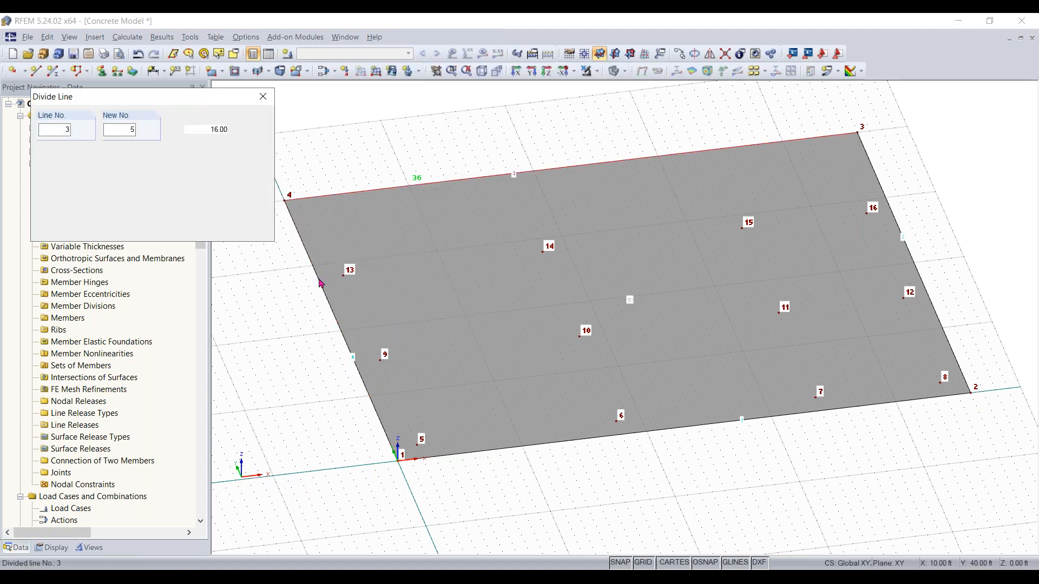
scroll(320, 283, "up", 2)
scroll(320, 283, "up", 1)
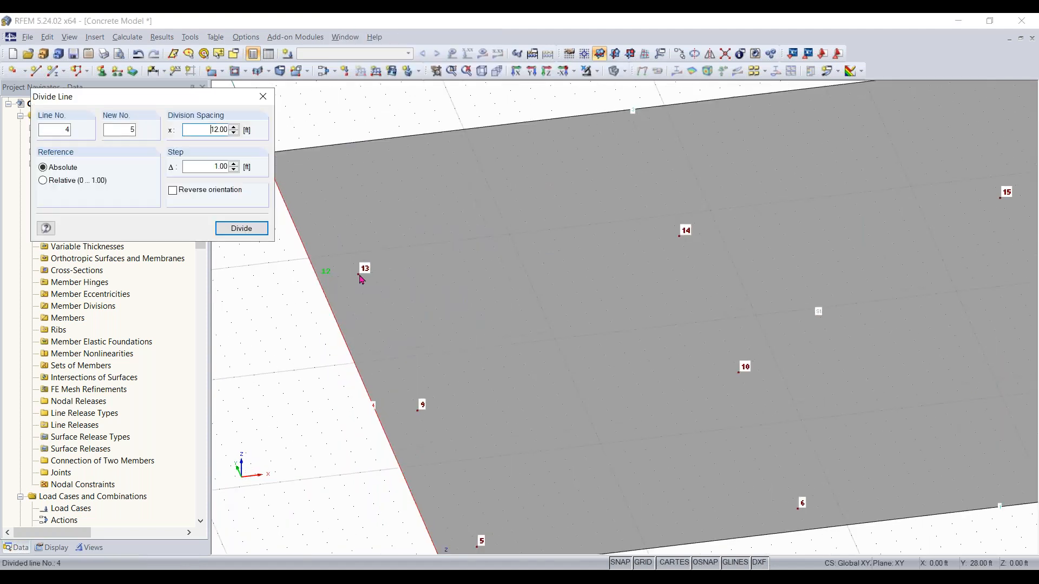
left_click(320, 280)
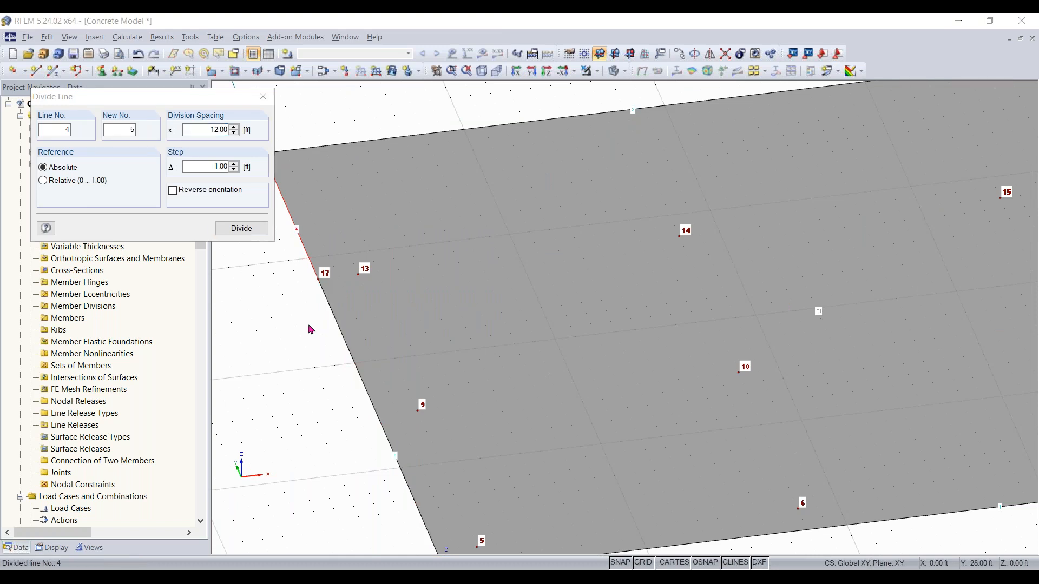
Divide the slab's top edge graphically with a node at X 18 ft
scroll(301, 296, "down", 2)
middle_click_drag(311, 362, 326, 489)
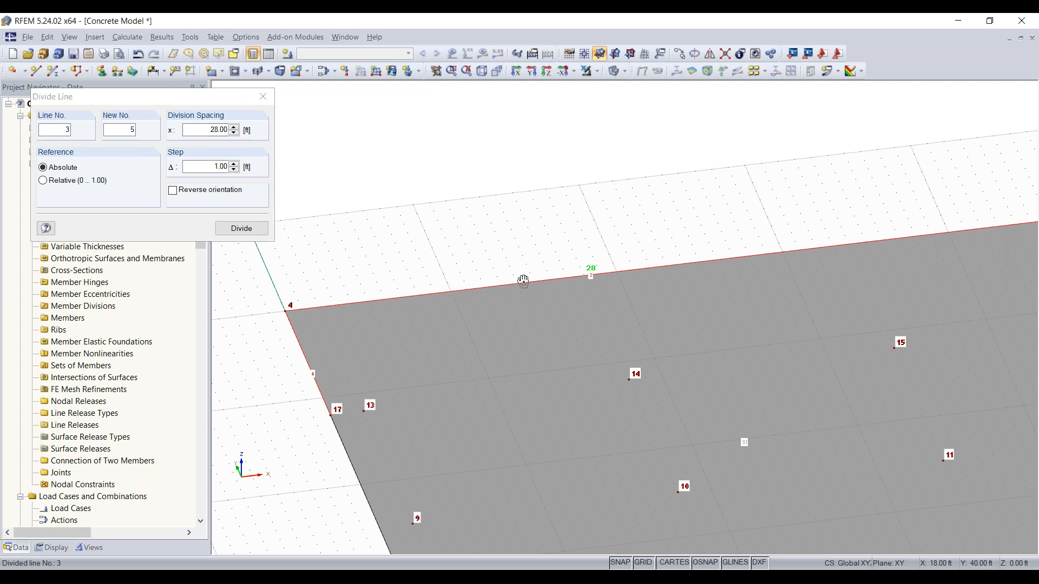
middle_click_drag(521, 281, 694, 275, "ctrl")
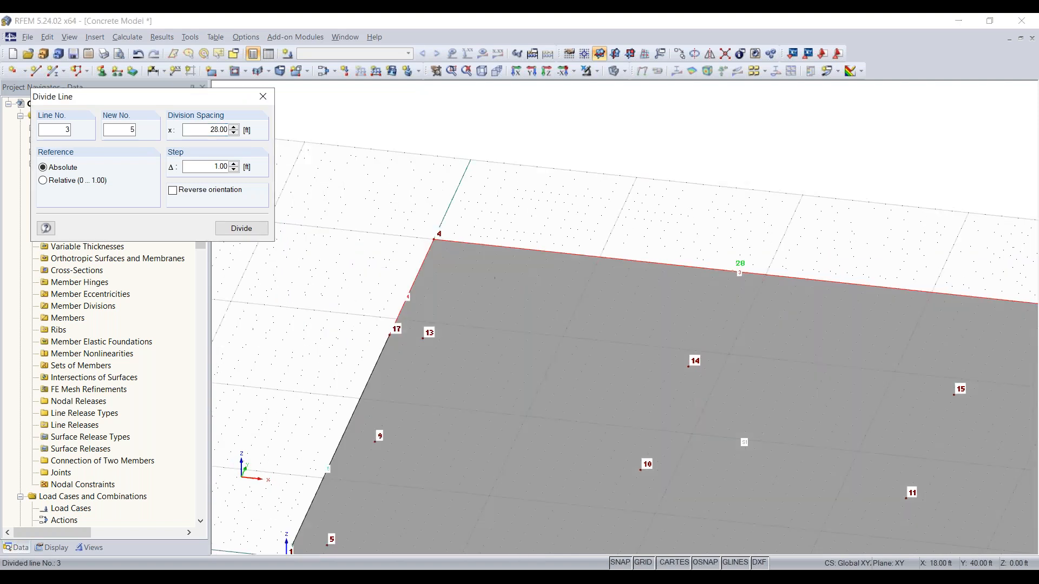
left_click(733, 278)
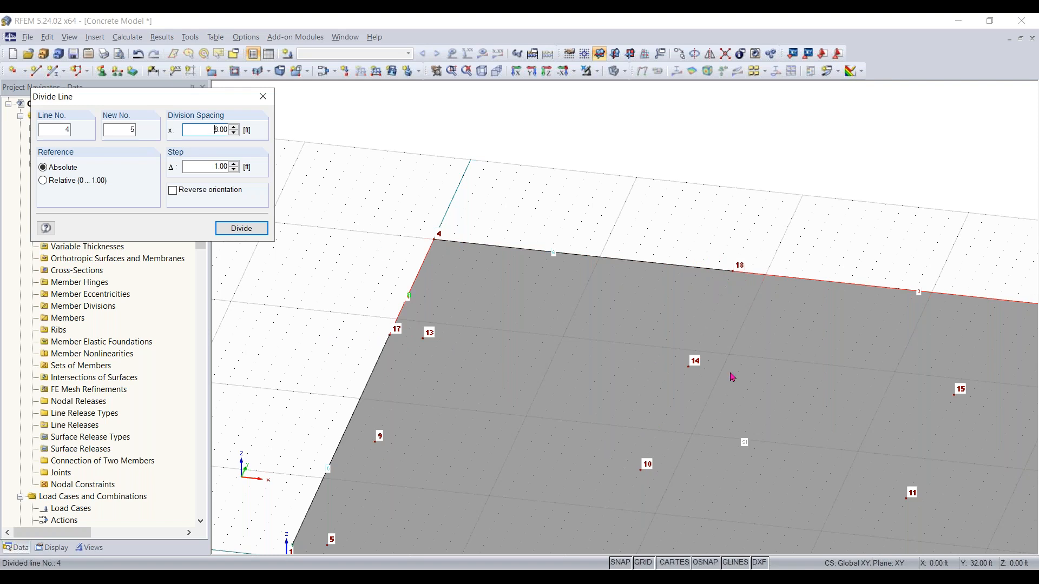
Add an 8 in semicircular concrete surface centred at X 46 ft, Y 35 ft, starting at the slab's top-right corner node
left_click(269, 97)
scroll(336, 401, "down", 2)
middle_click_drag(313, 394, 498, 355, "ctrl")
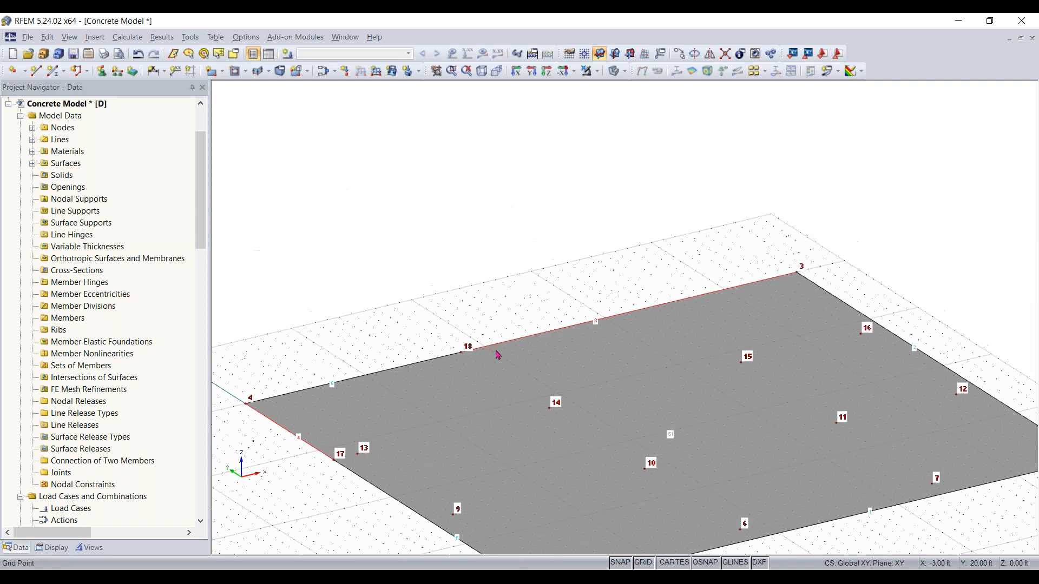
middle_click_drag(456, 544, 453, 451)
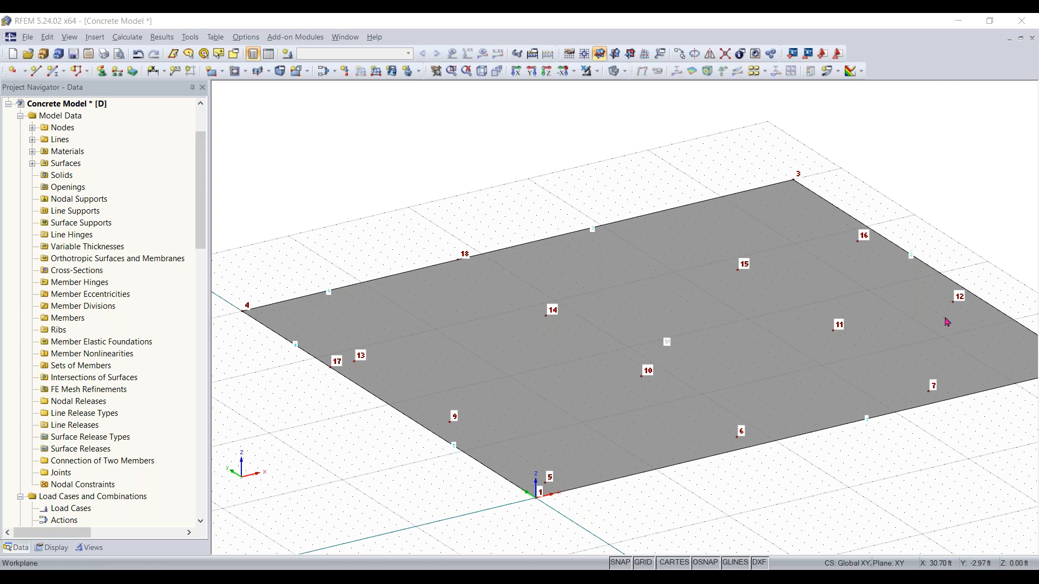
middle_click_drag(927, 419, 605, 486)
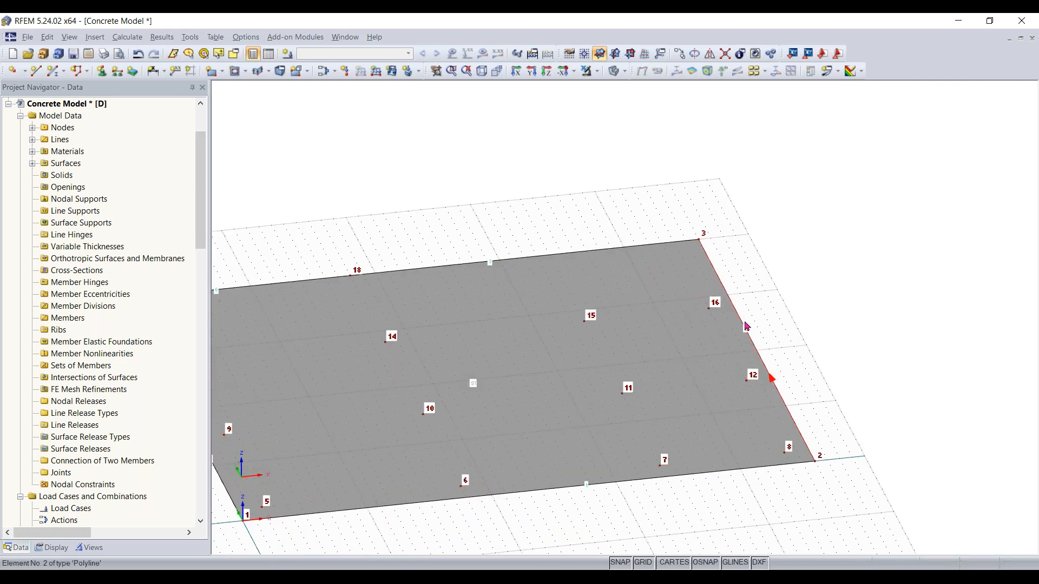
middle_click_drag(776, 311, 536, 305)
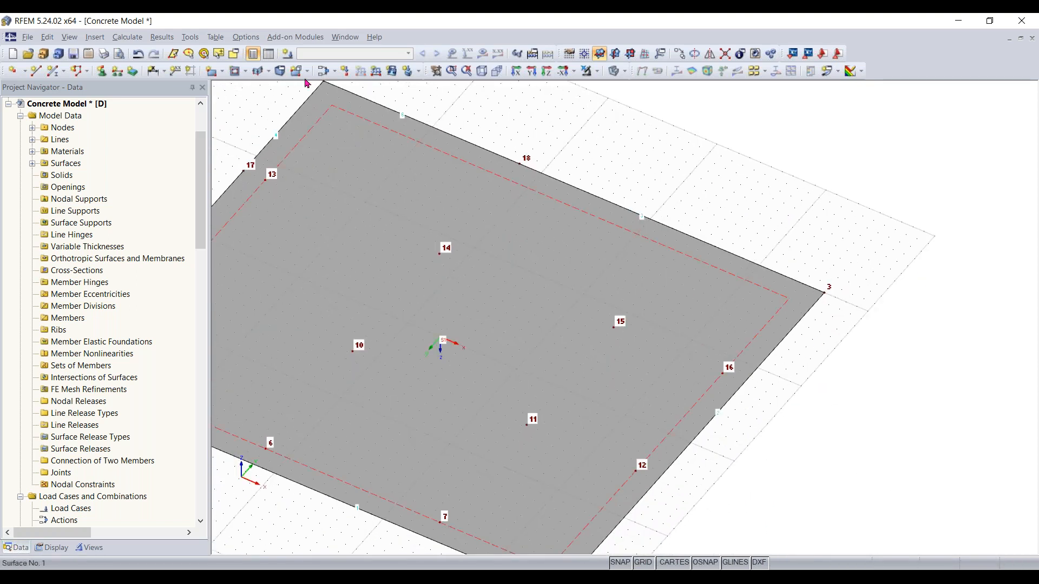
left_click(224, 74)
left_click(223, 74)
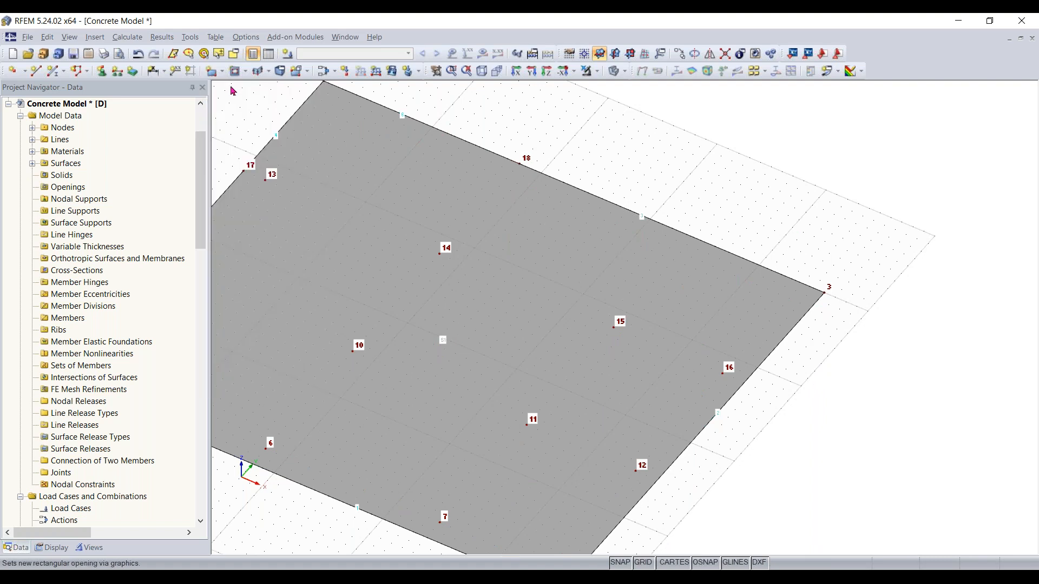
left_click(222, 74)
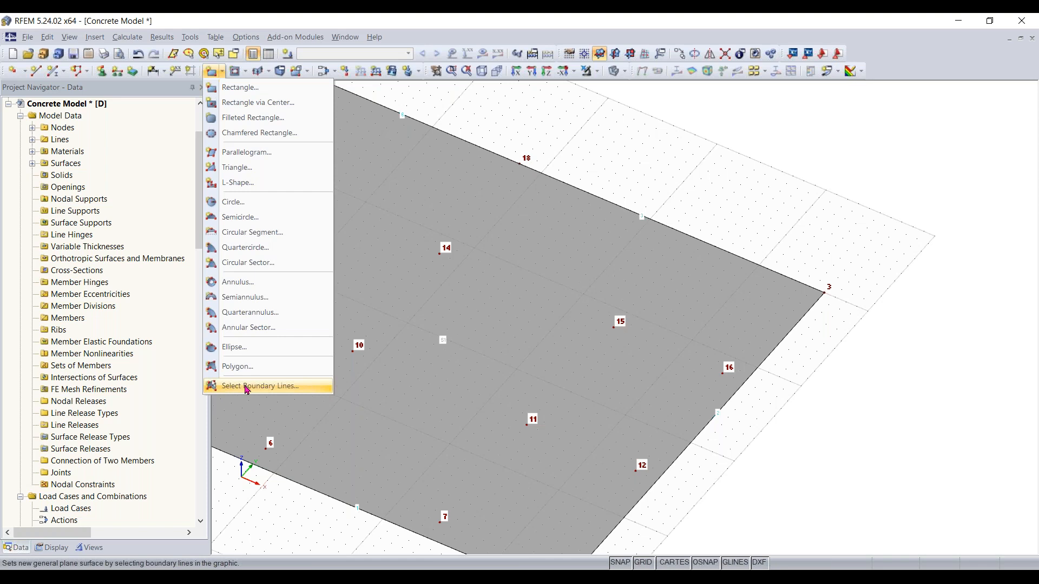
left_click(245, 219)
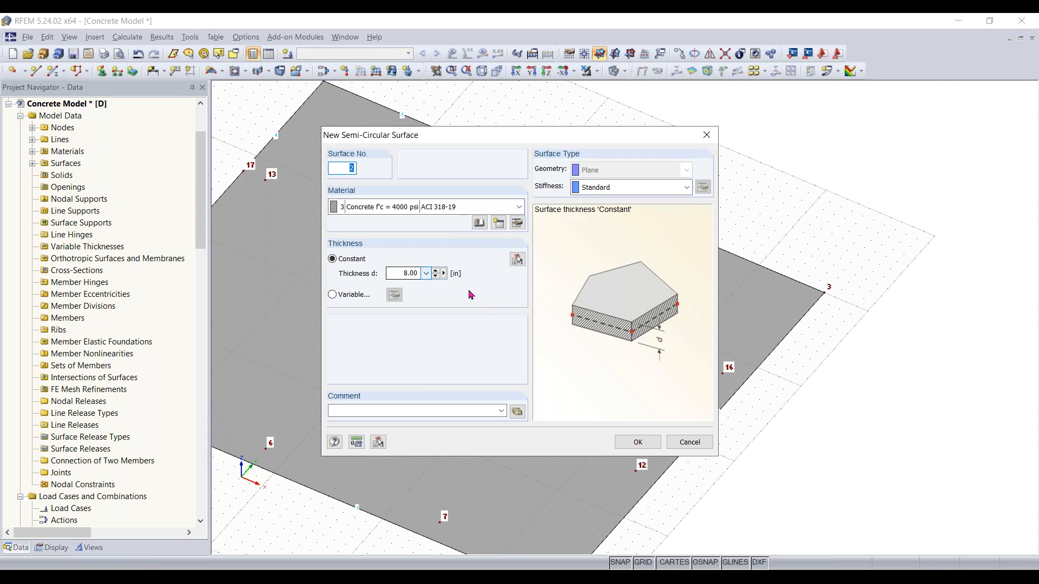
left_click(636, 442)
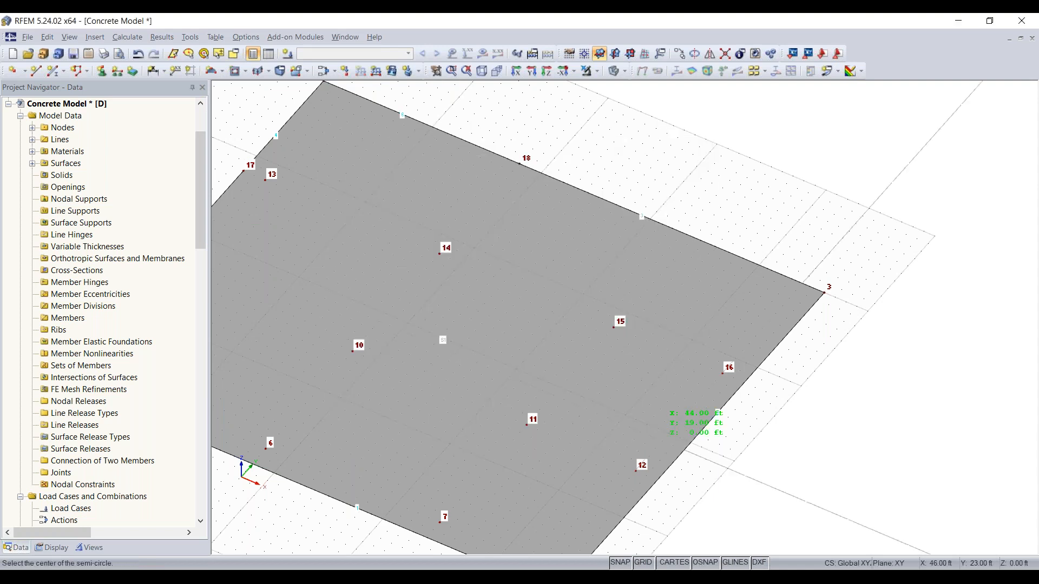
scroll(799, 354, "up", 4)
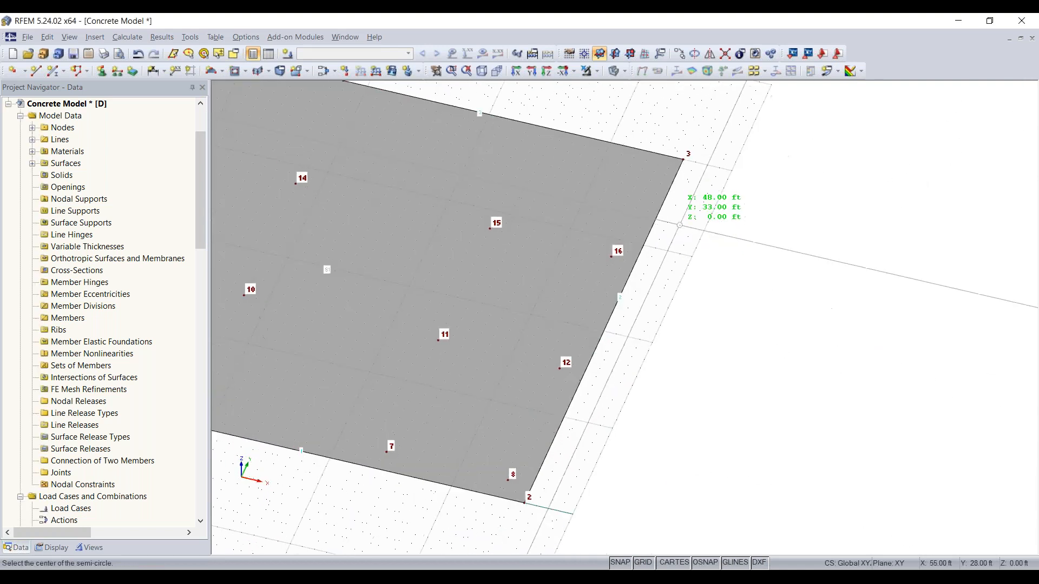
scroll(691, 147, "up", 2)
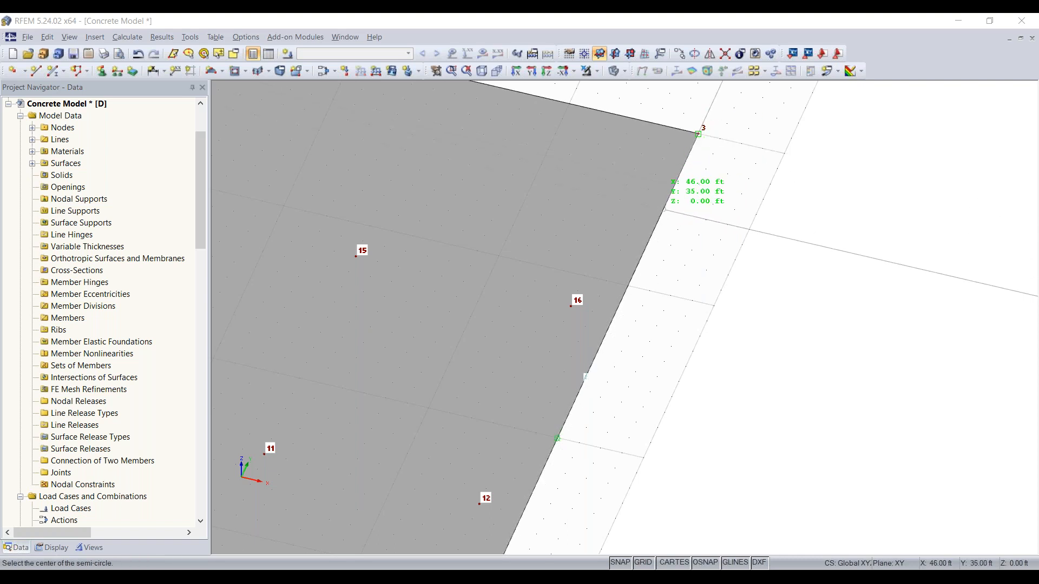
left_click(648, 240)
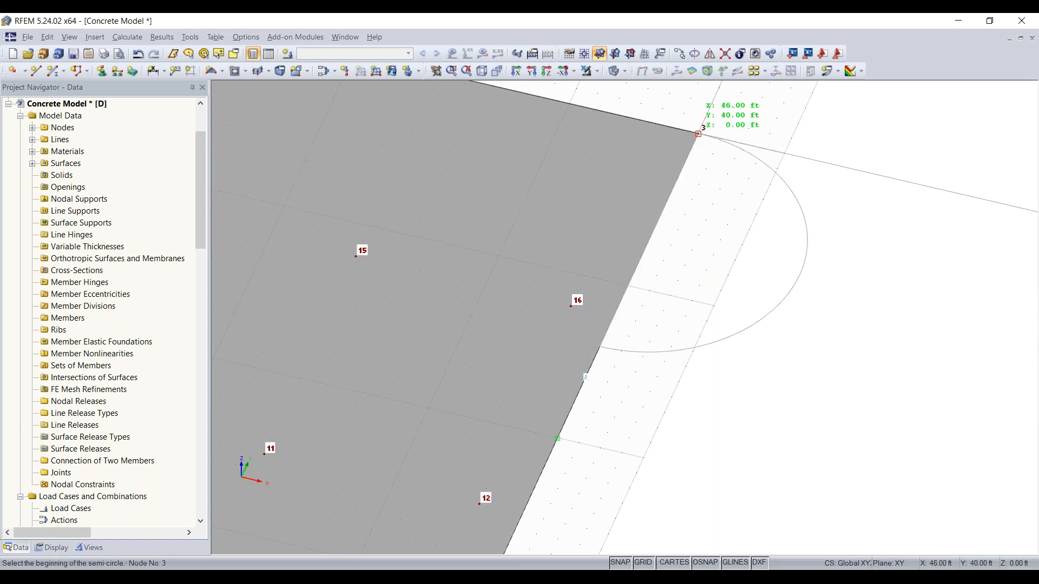
left_click(698, 134)
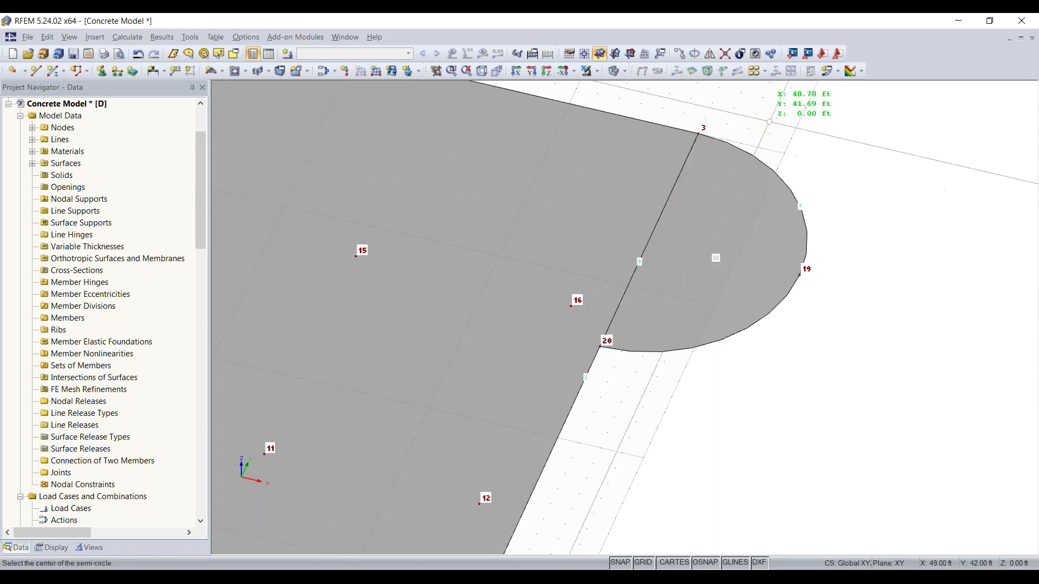
key("Escape")
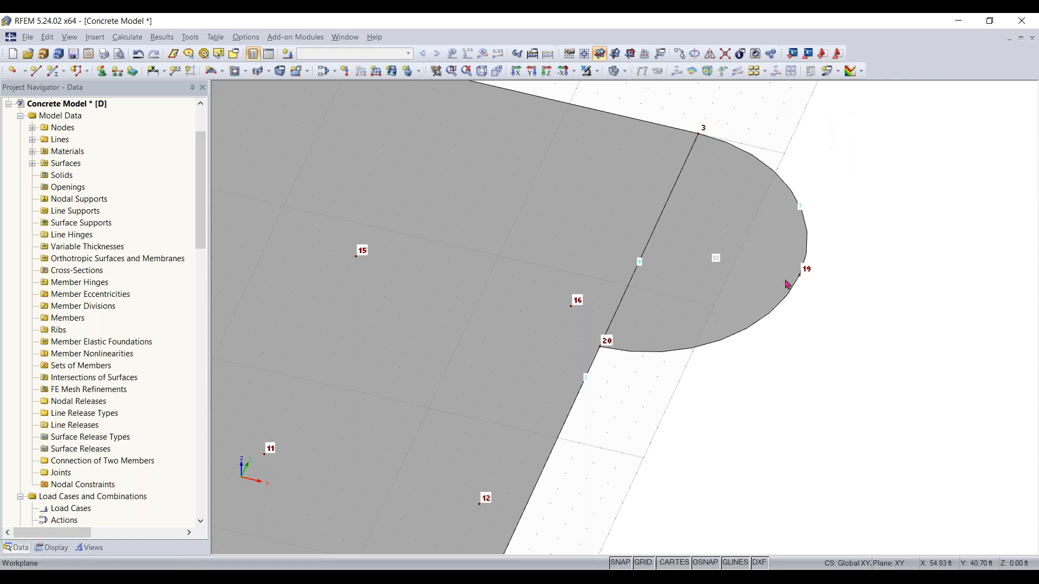
Select the whole slab including the semicircle and copy it once, displaced 11 ft in Z with no Y offset
scroll(749, 310, "down", 3)
left_click(750, 310)
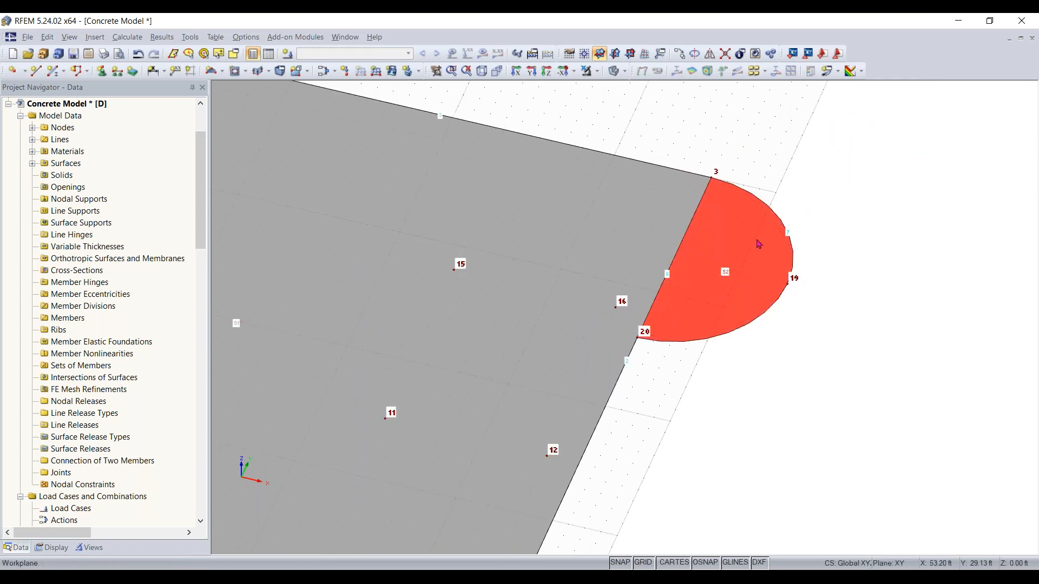
scroll(711, 394, "down", 3)
middle_click_drag(760, 382, 941, 324)
middle_click_drag(538, 515, 667, 487)
left_click(667, 487)
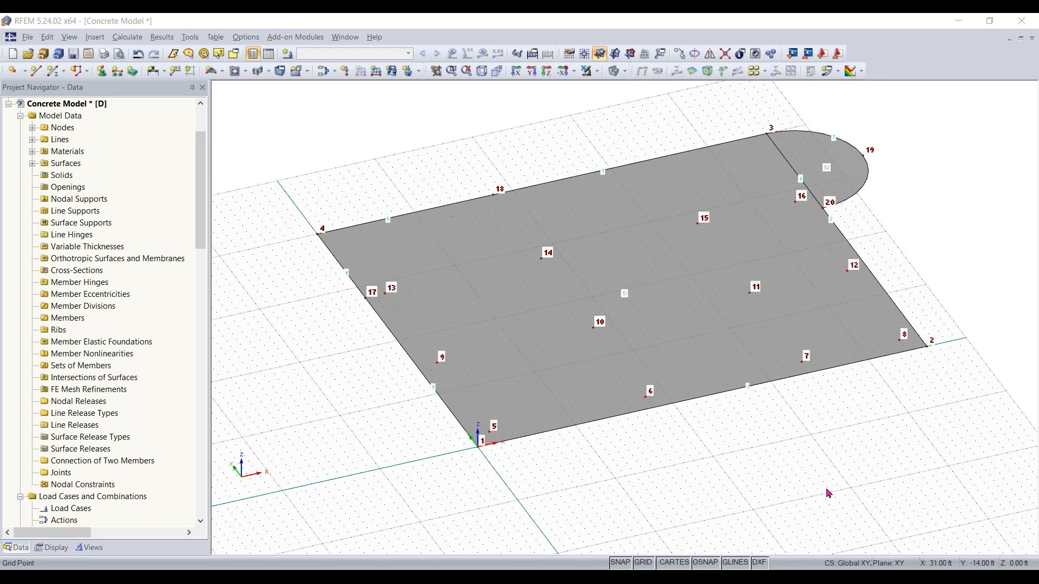
middle_click_drag(826, 375, 816, 409)
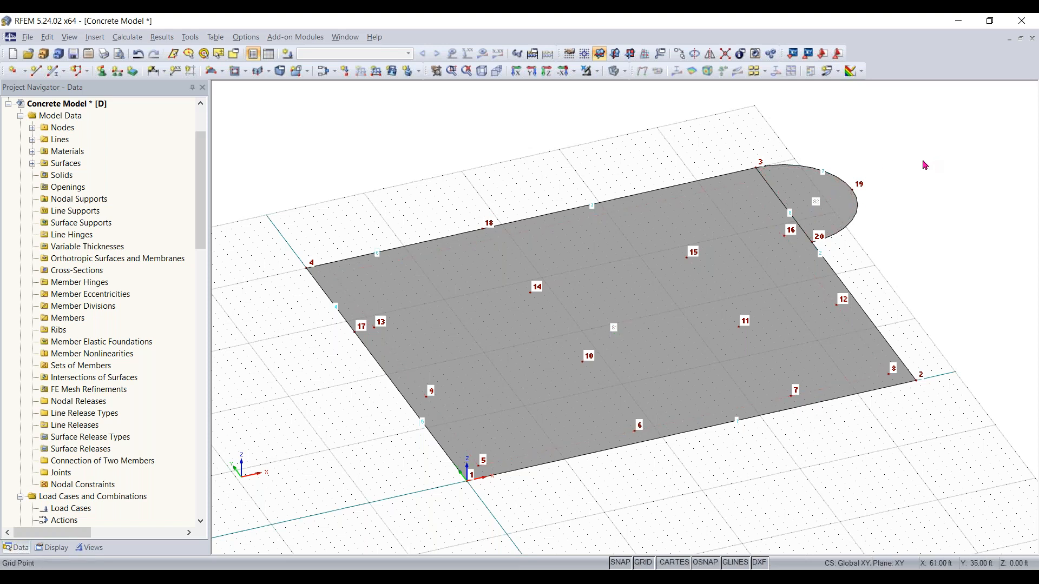
left_click_drag(925, 121, 278, 516)
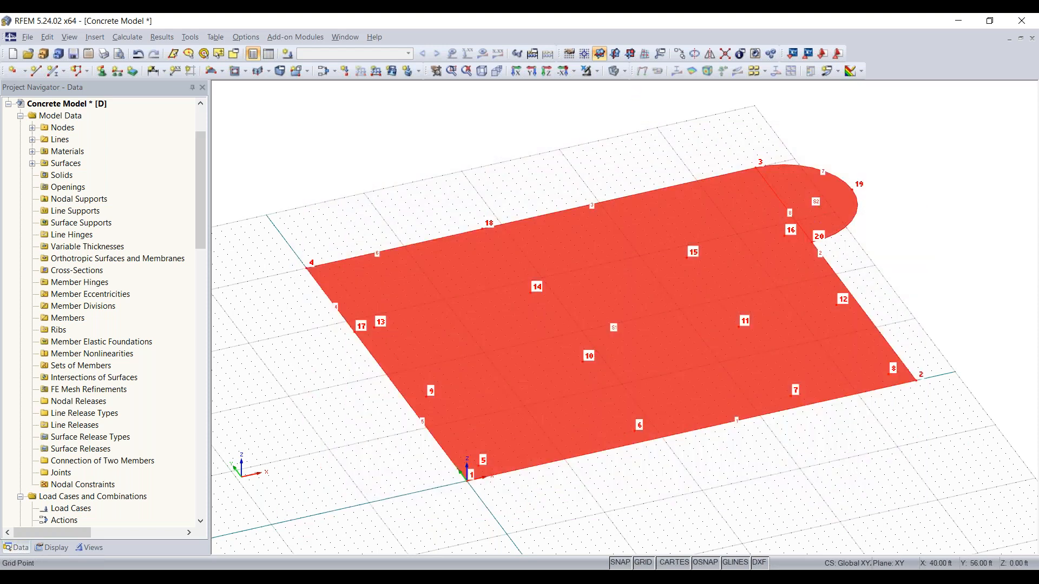
left_click(679, 53)
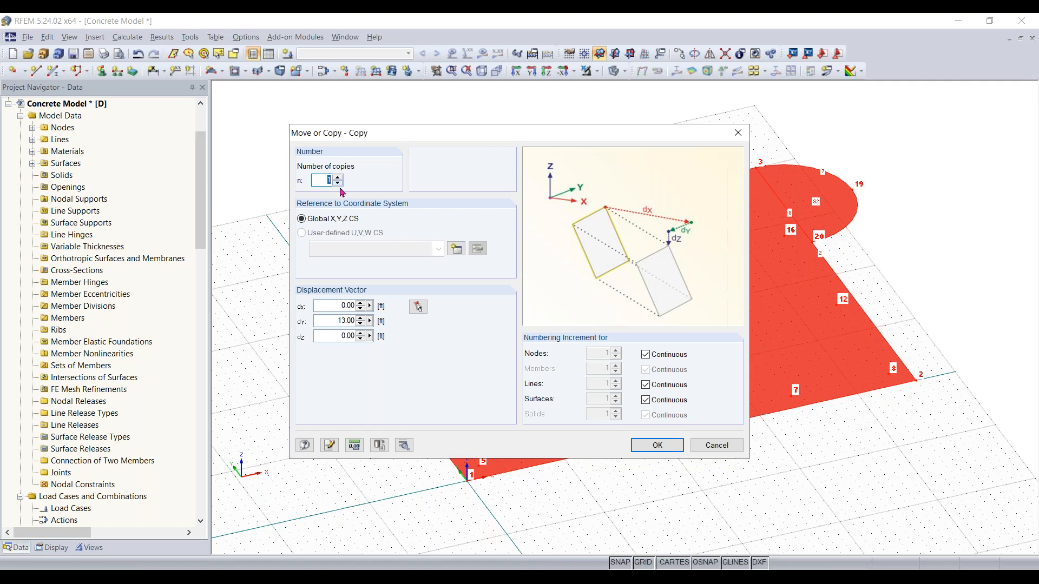
double_click(320, 322)
key("BackSpace")
double_click(322, 337)
type("11.83")
left_click(657, 444)
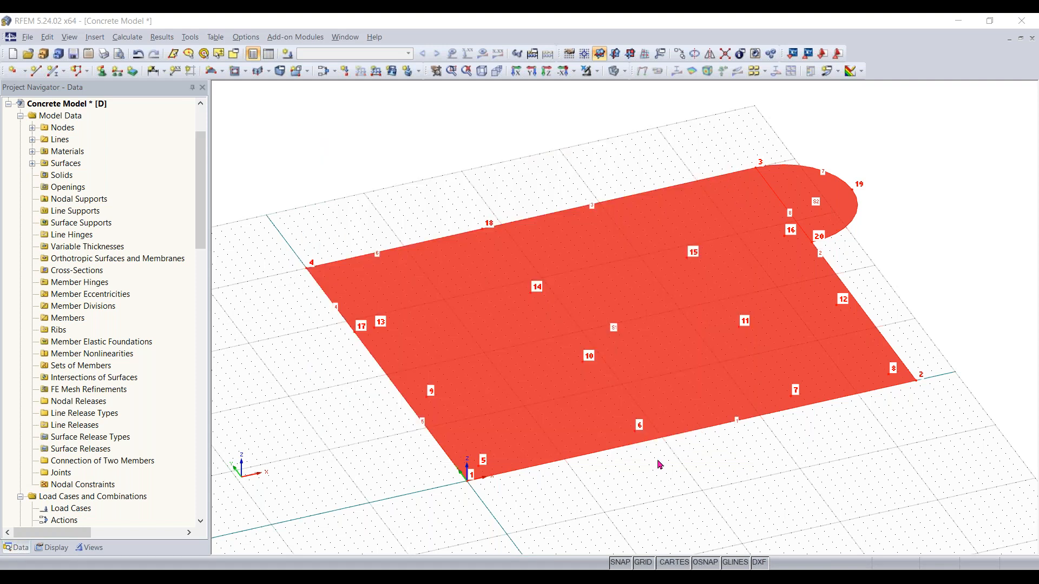
Orbit and zoom around the model to examine the two stacked slabs
left_click(692, 520)
middle_click_drag(697, 527, 714, 473)
right_click(714, 472)
key("Escape")
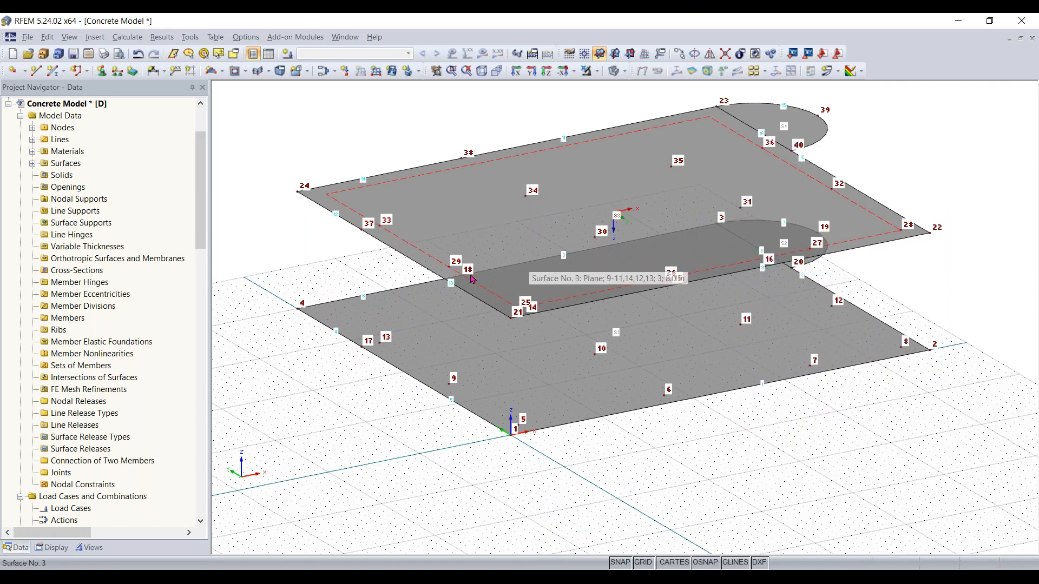
scroll(472, 282, "up", 3)
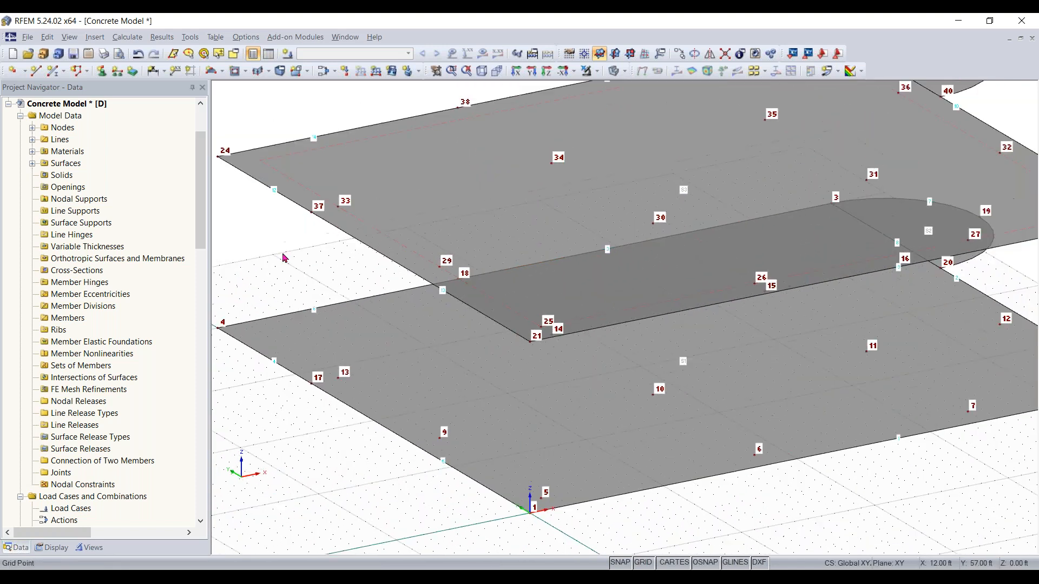
middle_click_drag(292, 256, 420, 241, "ctrl")
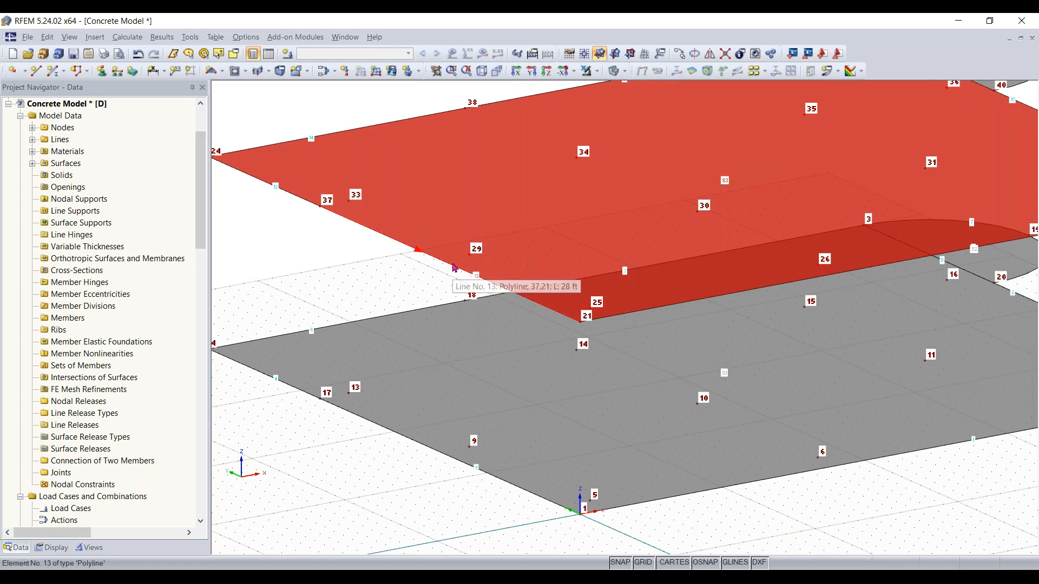
left_click(390, 254)
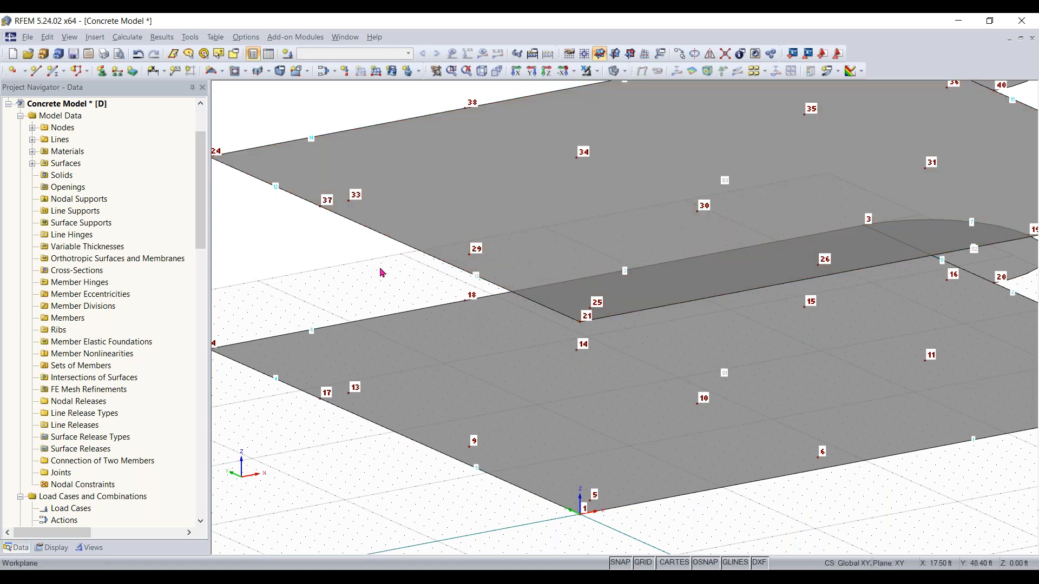
scroll(381, 271, "down", 2)
Set the solid-model surface rendering to Filled incl. thickness in the display settings
left_click(52, 547)
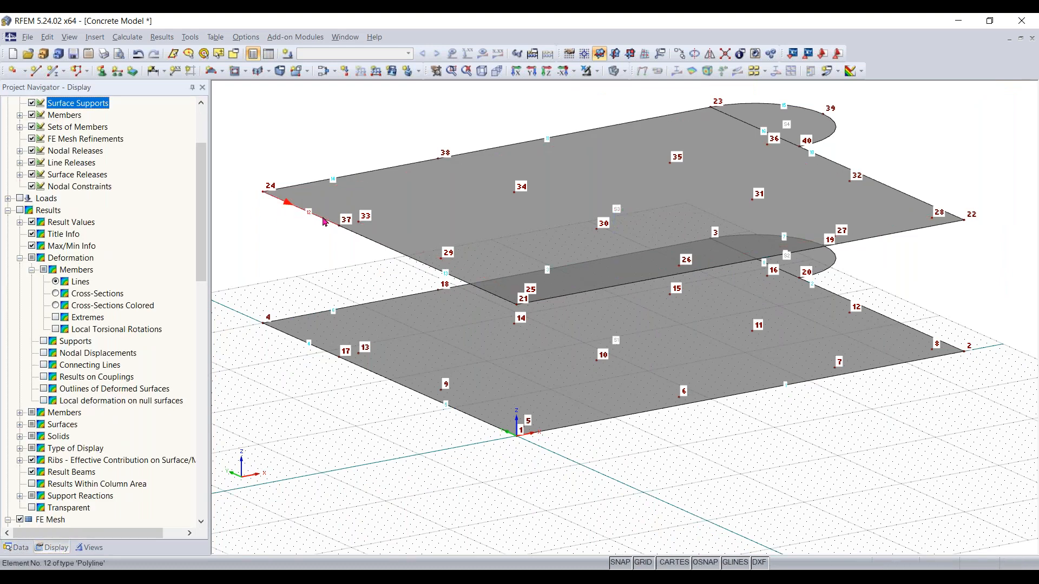
middle_click_drag(347, 256, 341, 225, "ctrl")
scroll(201, 283, "down", 7)
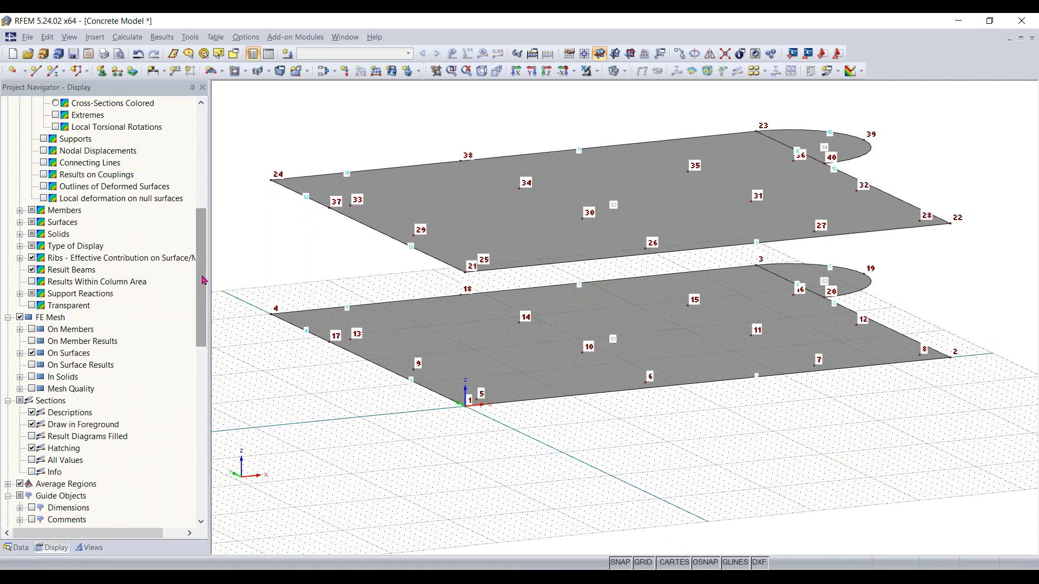
scroll(199, 305, "down", 12)
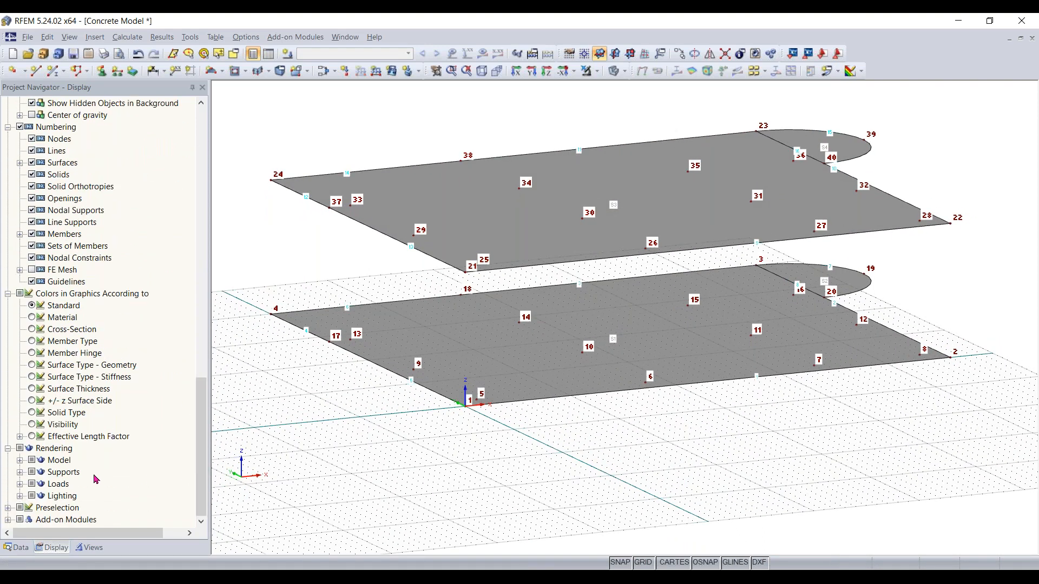
left_click(20, 460)
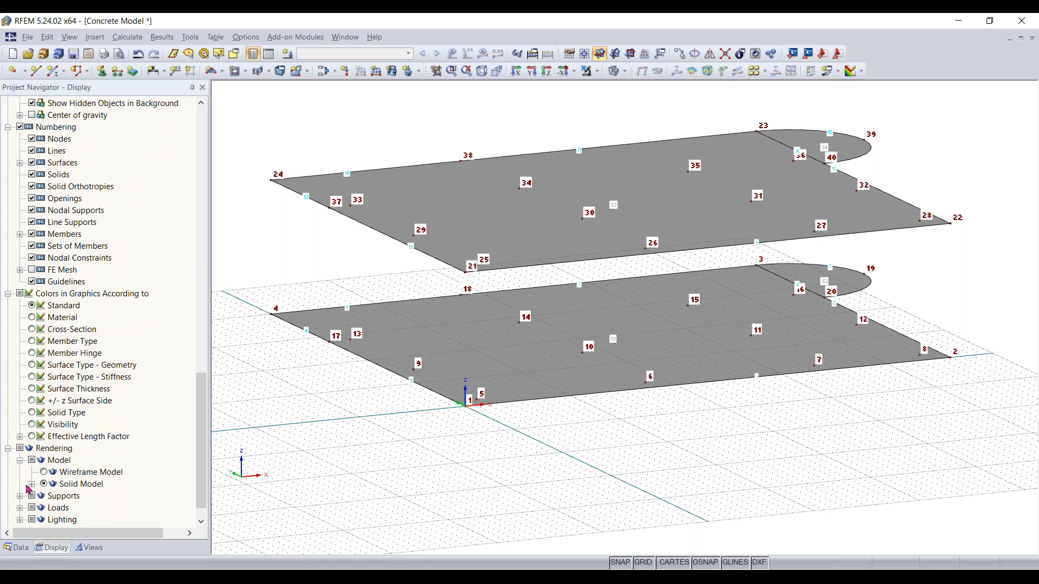
scroll(54, 498, "down", 1)
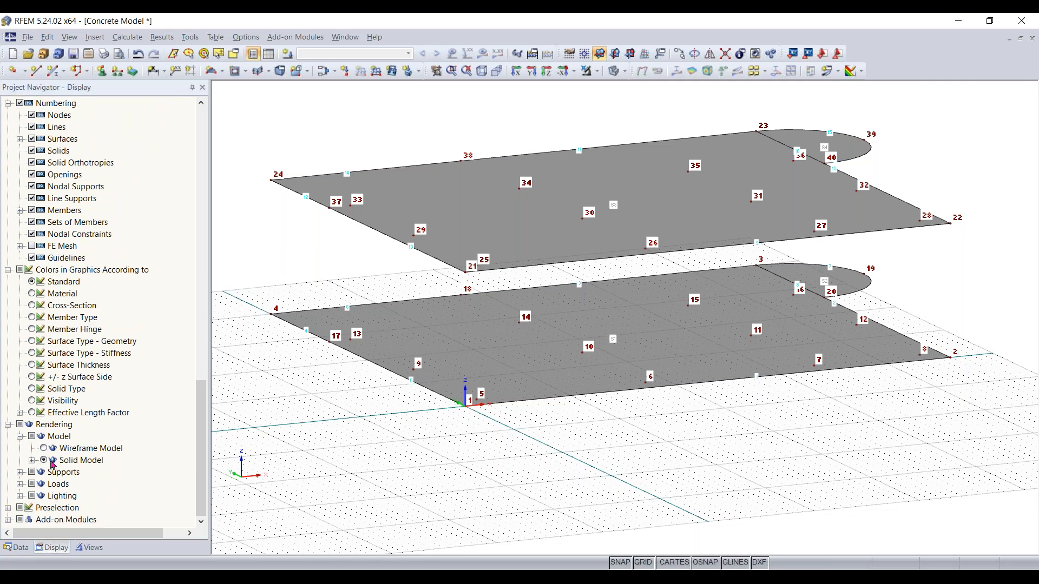
left_click(31, 460)
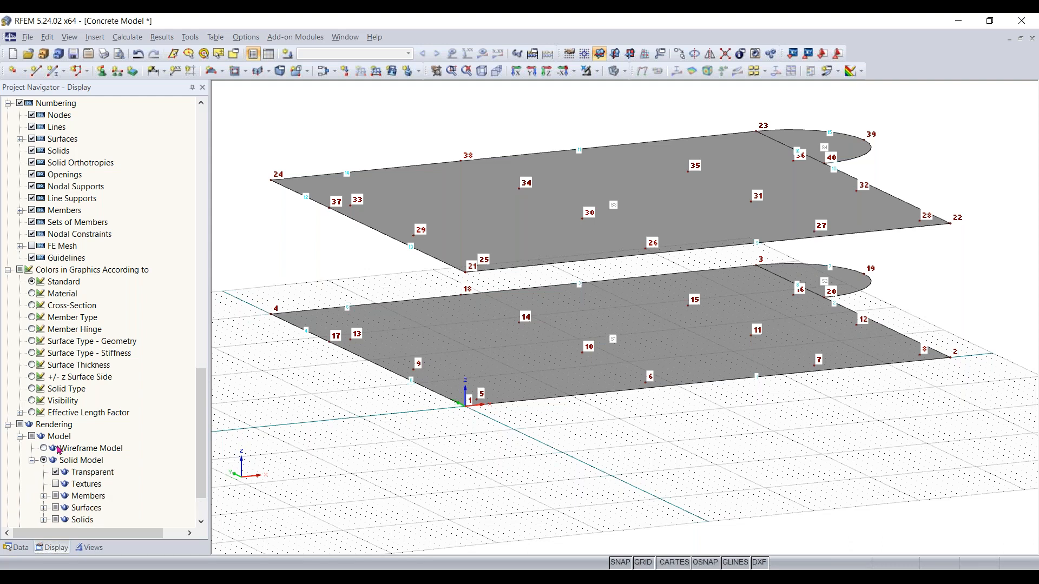
scroll(43, 467, "down", 2)
left_click(44, 461)
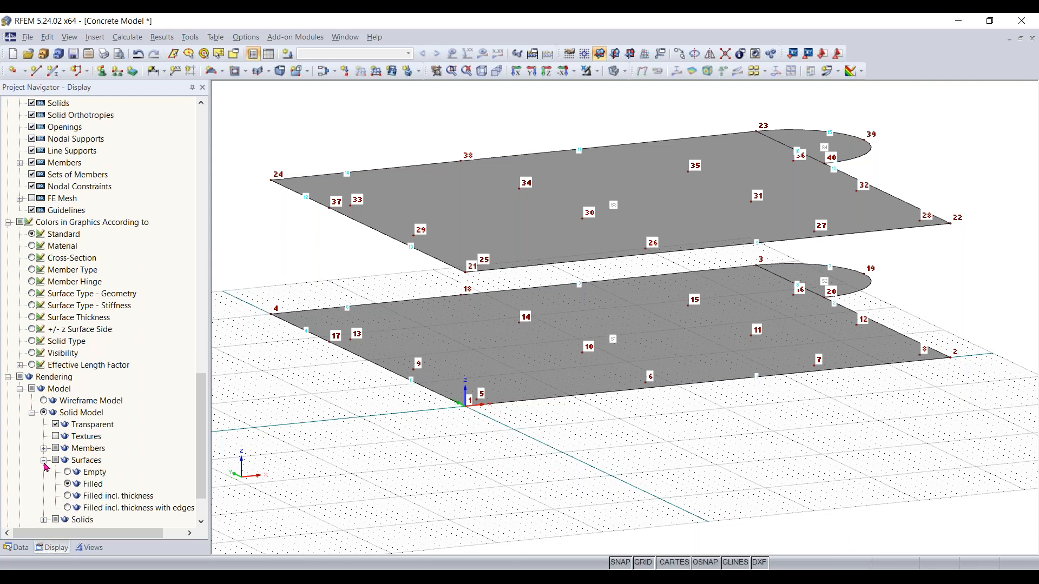
scroll(60, 468, "down", 1)
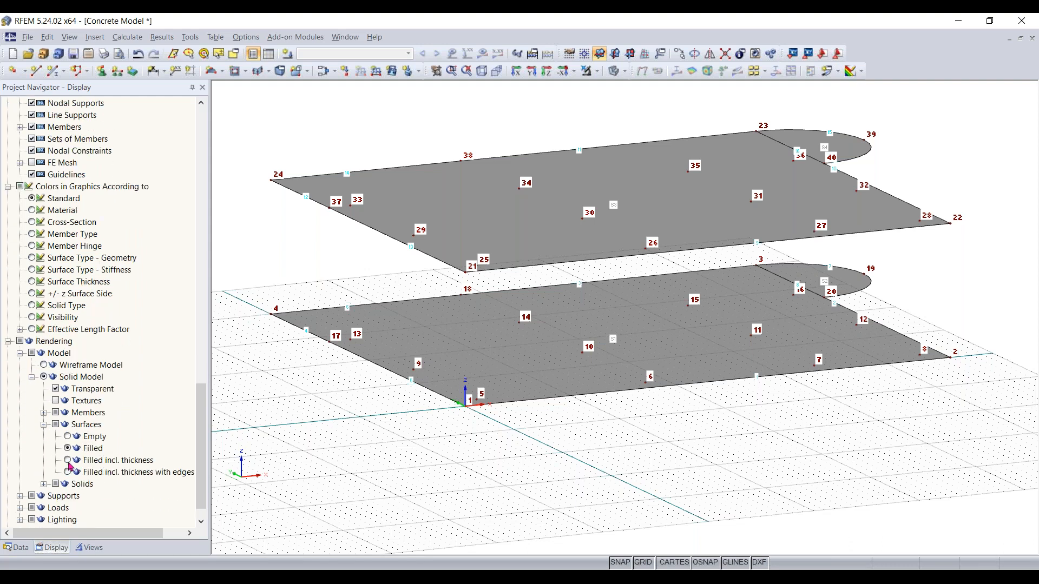
left_click(68, 460)
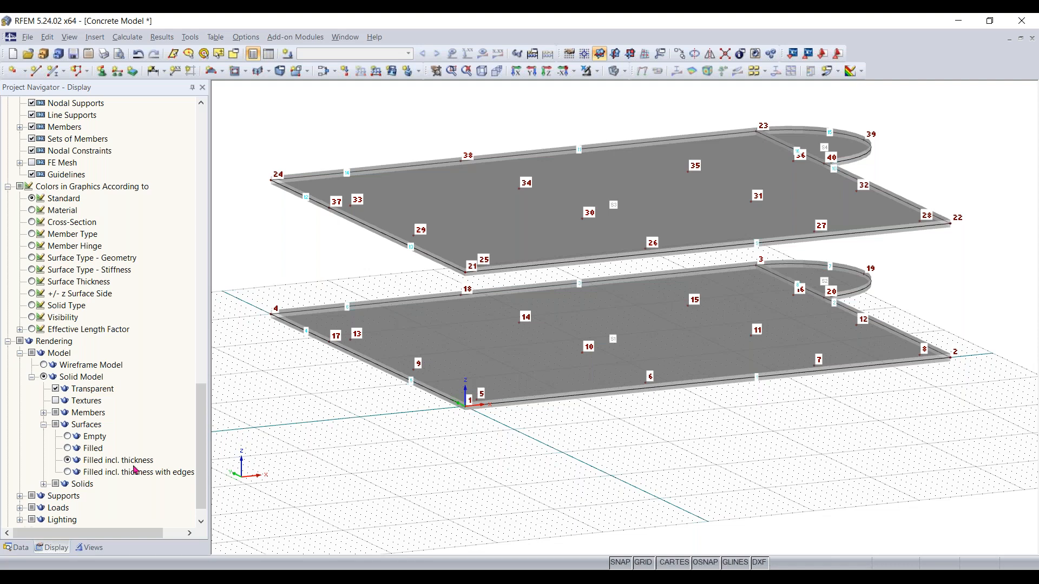
middle_click_drag(348, 242, 386, 233, "ctrl")
scroll(339, 243, "up", 6)
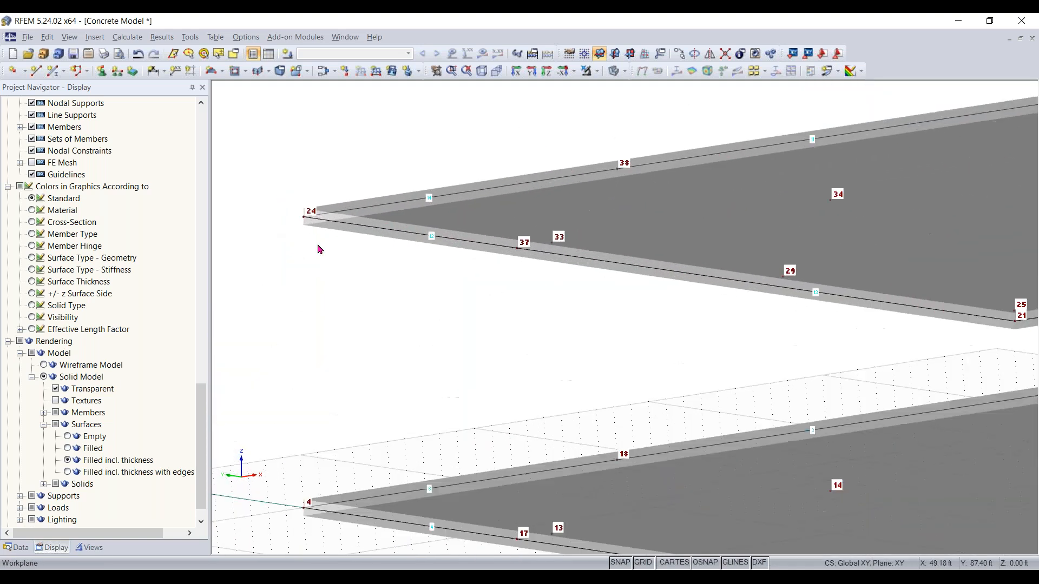
scroll(328, 205, "up", 2)
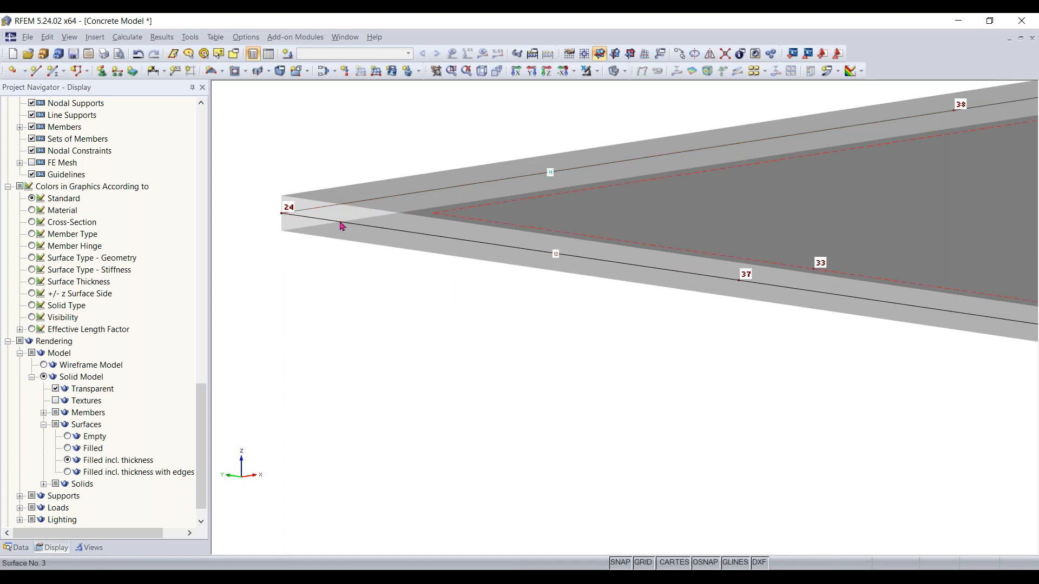
scroll(549, 246, "down", 3)
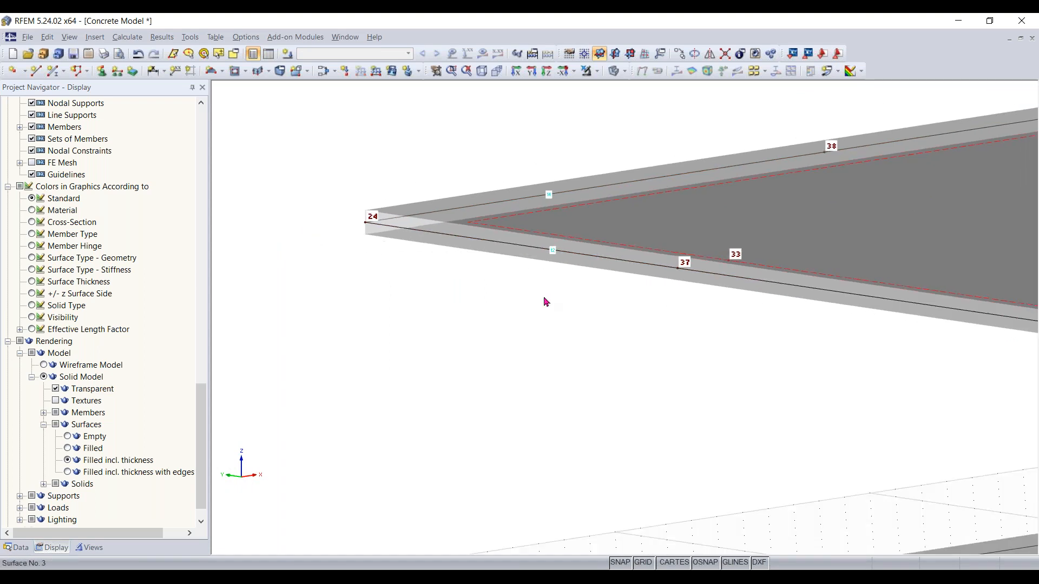
Orbit around the stacked slabs and switch the surface rendering to Filled without thickness
middle_click_drag(533, 298, 487, 335, "ctrl")
scroll(487, 335, "down", 3)
middle_click_drag(612, 375, 552, 487)
middle_click_drag(563, 525, 534, 472)
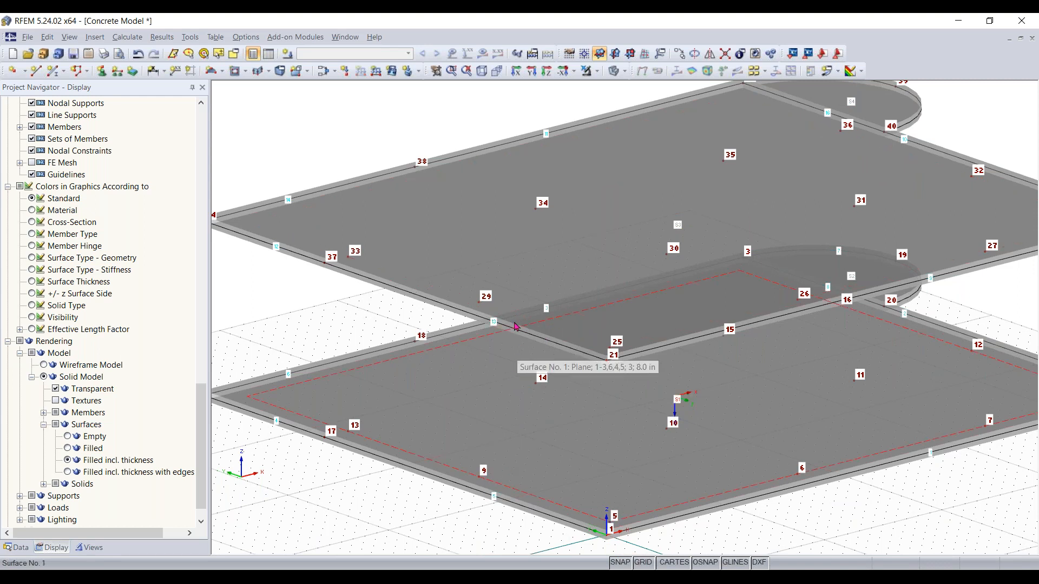
middle_click_drag(508, 371, 568, 348, "ctrl")
middle_click_drag(593, 314, 563, 413, "ctrl")
scroll(563, 413, "down", 3)
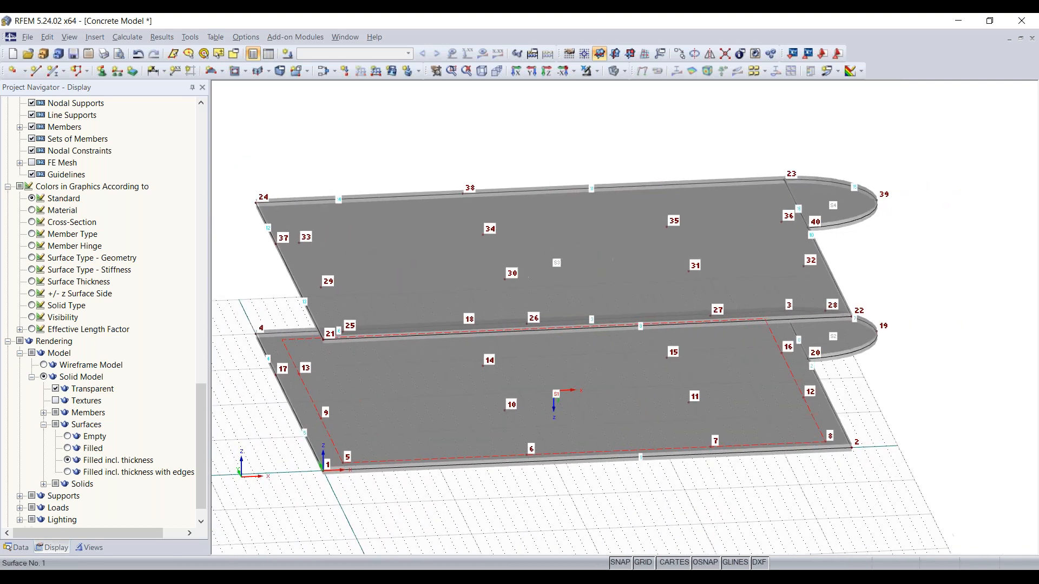
left_click(70, 449)
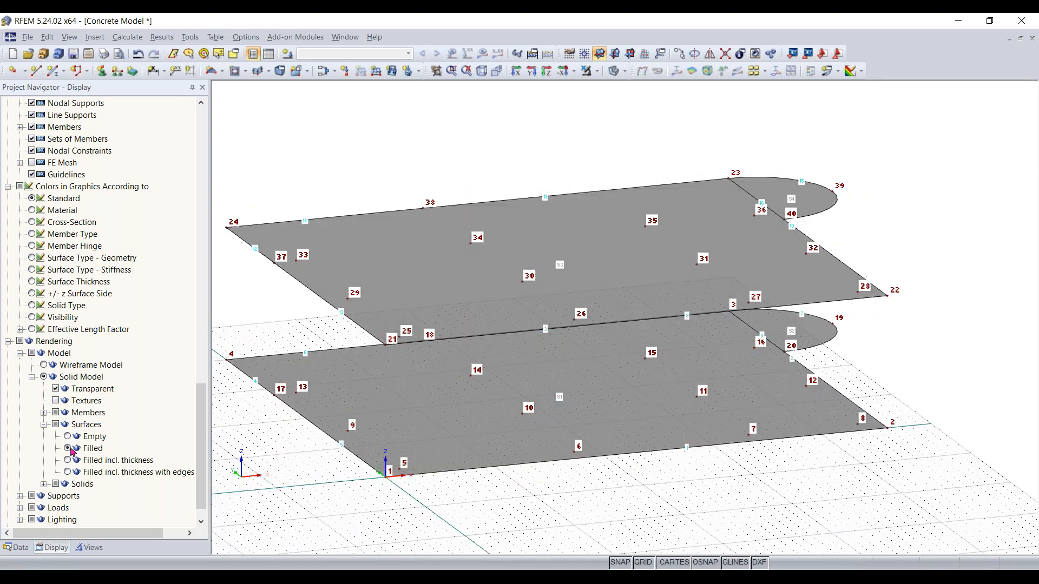
Examine the slabs from isometric, perspective and reverse Z-direction top views, zooming into the semicircle area
left_click(16, 548)
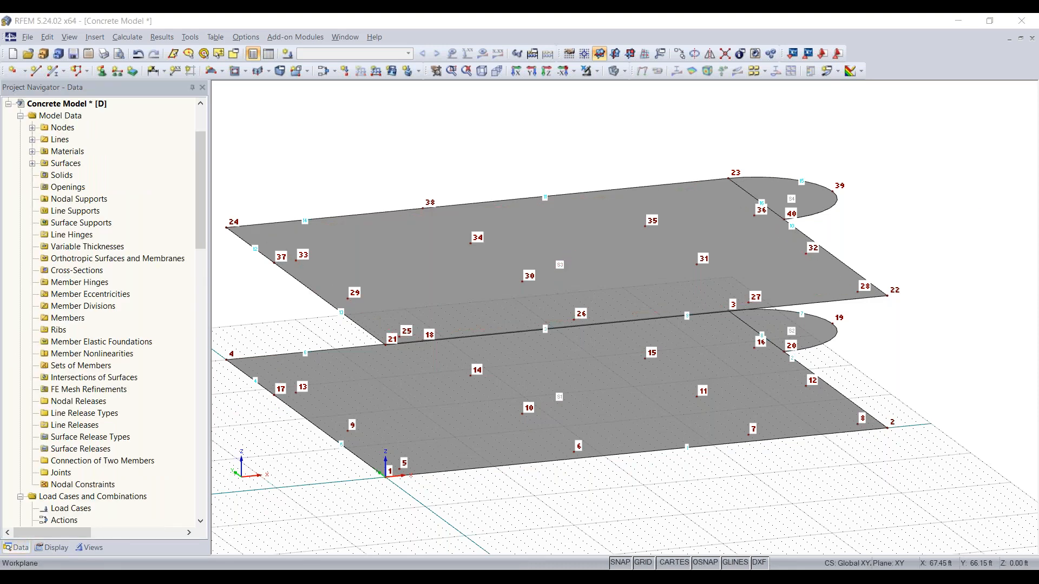
right_click(373, 66)
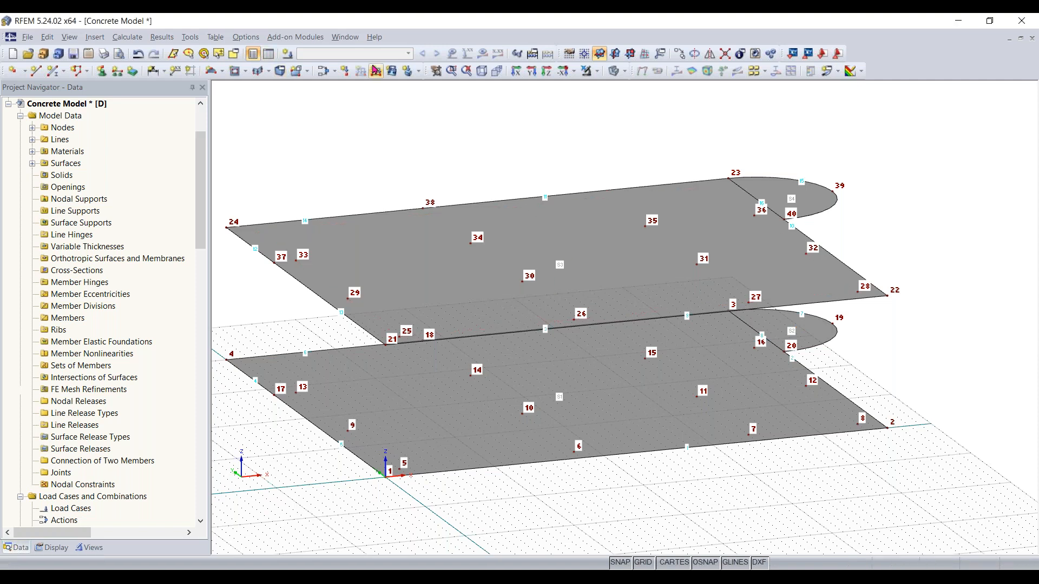
left_click(353, 133)
right_click_drag(366, 131, 438, 139)
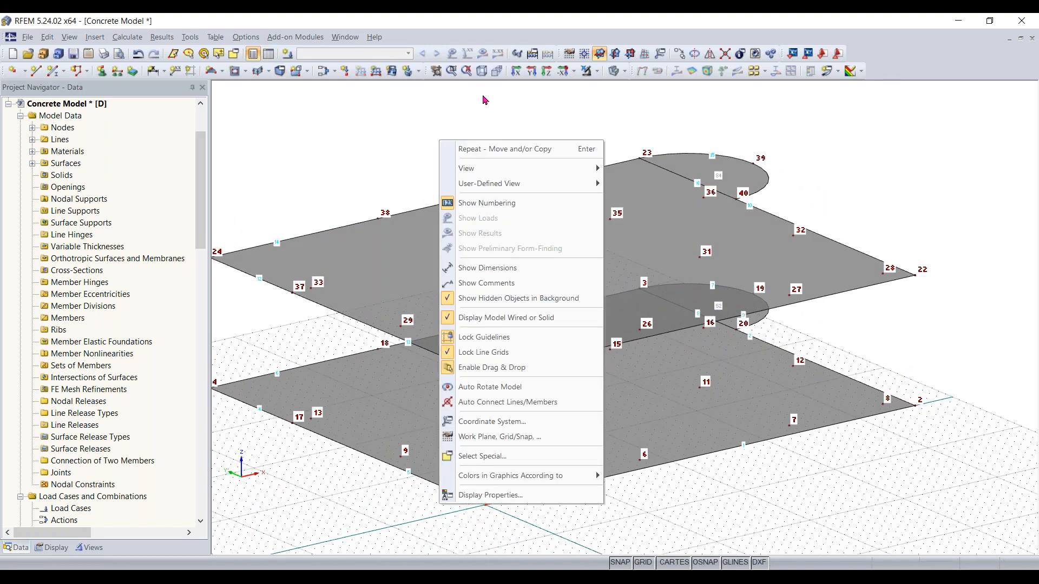
left_click(483, 92)
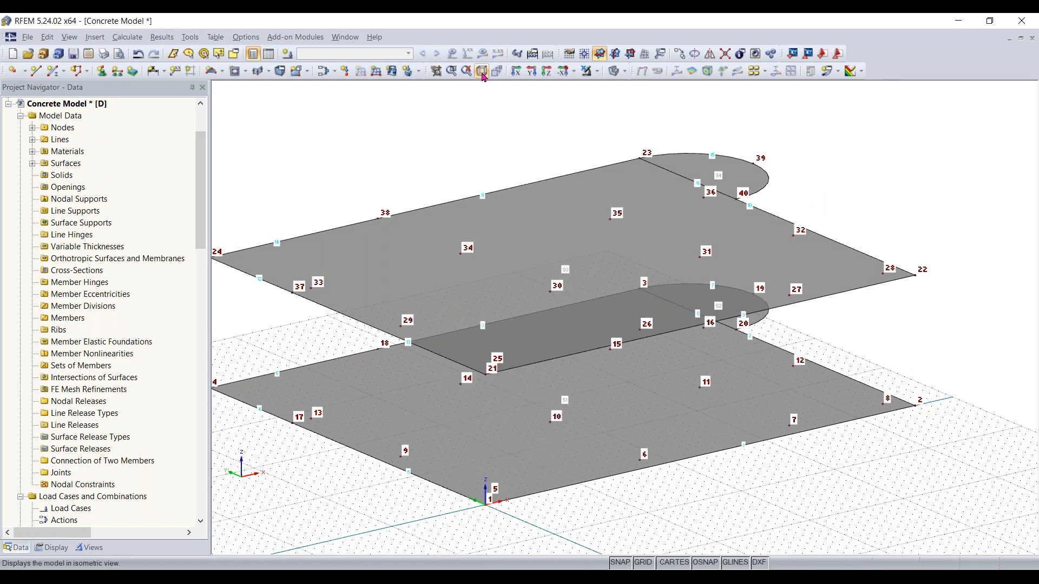
left_click(482, 71)
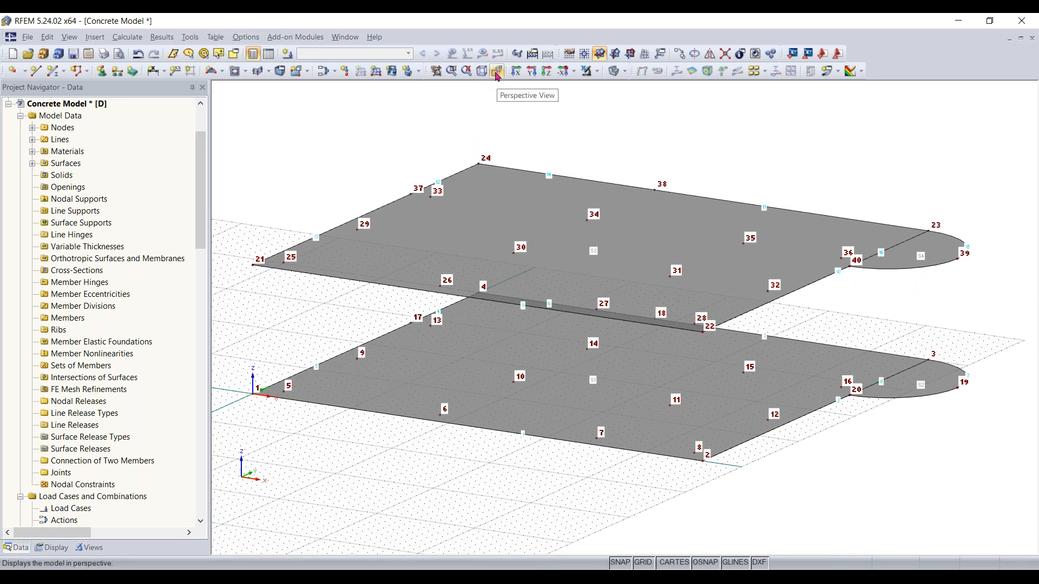
left_click(496, 74)
left_click(496, 74)
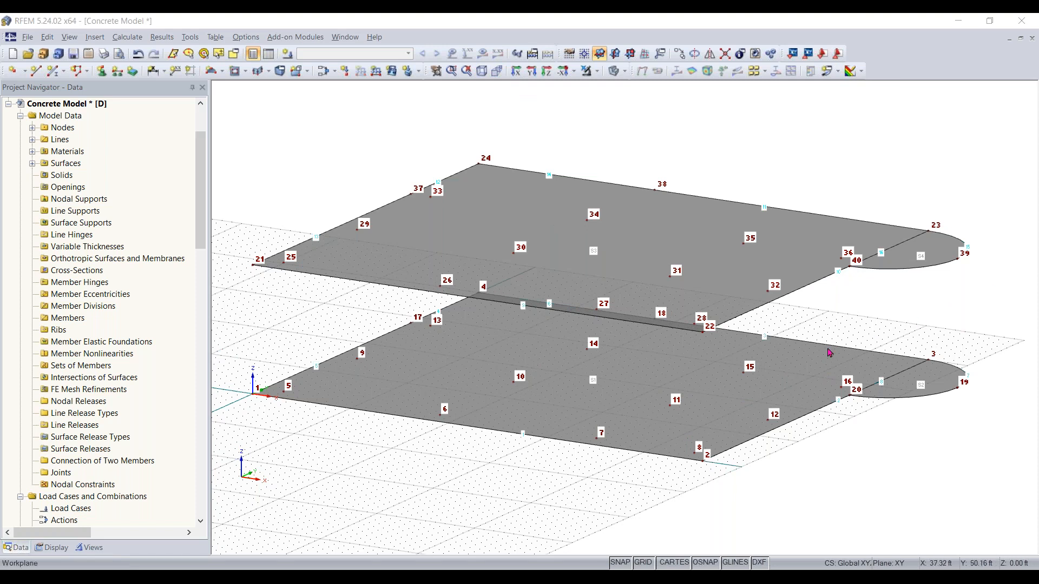
left_click(573, 72)
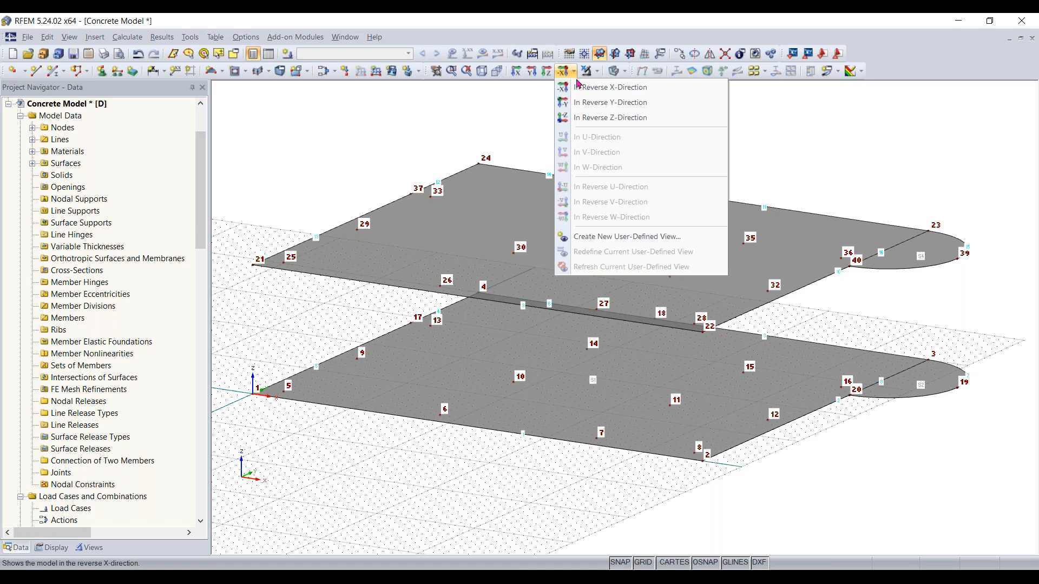
left_click(588, 118)
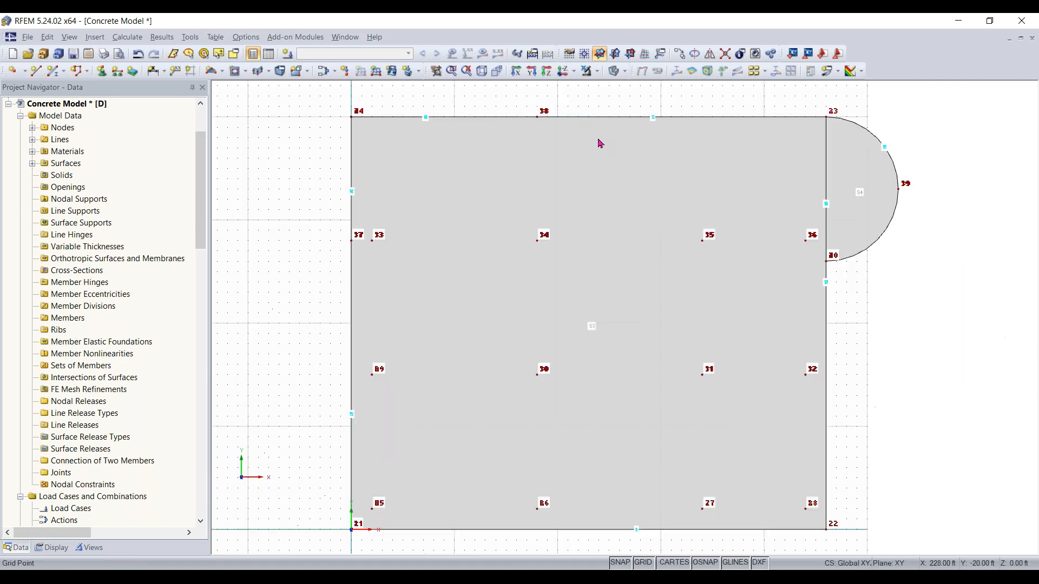
left_click(497, 75)
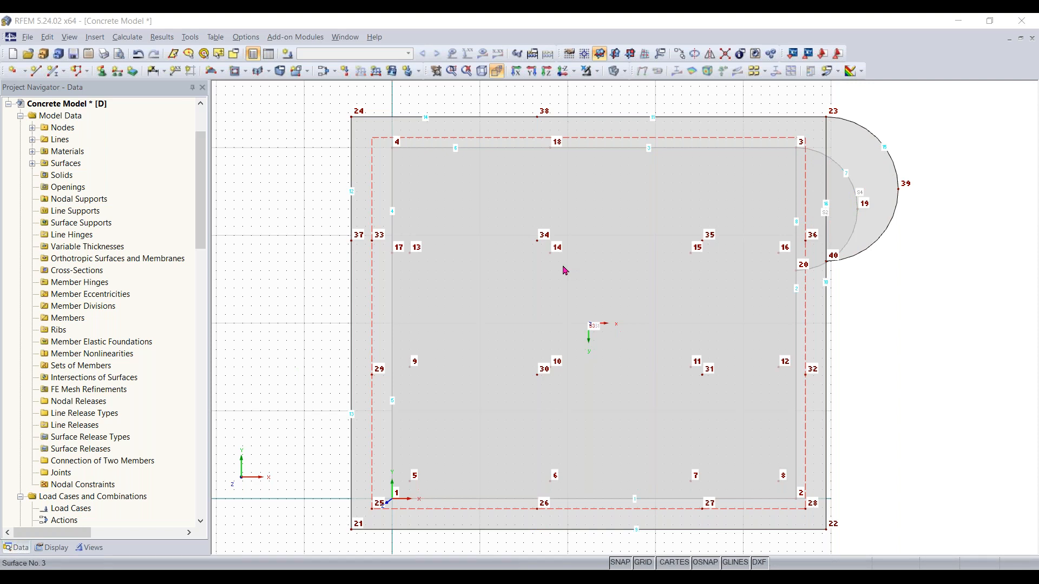
middle_click_drag(928, 380, 913, 415, "ctrl")
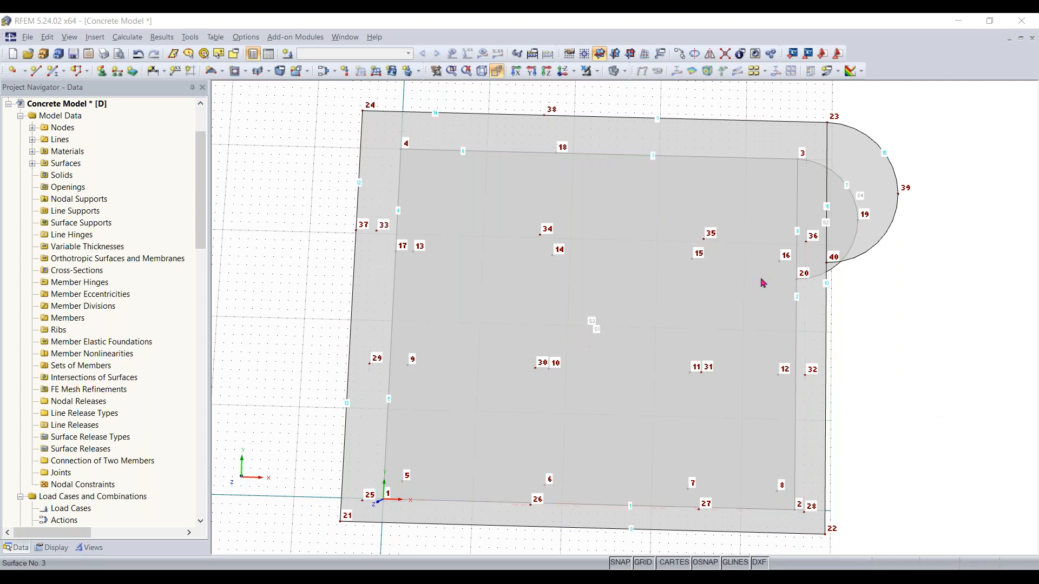
scroll(827, 234, "up", 2)
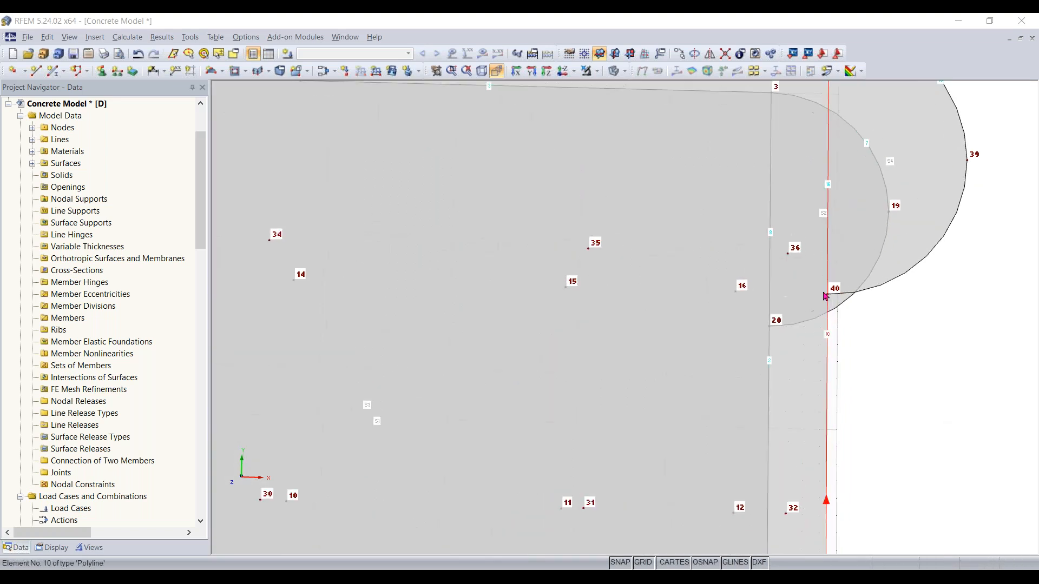
scroll(853, 355, "down", 1)
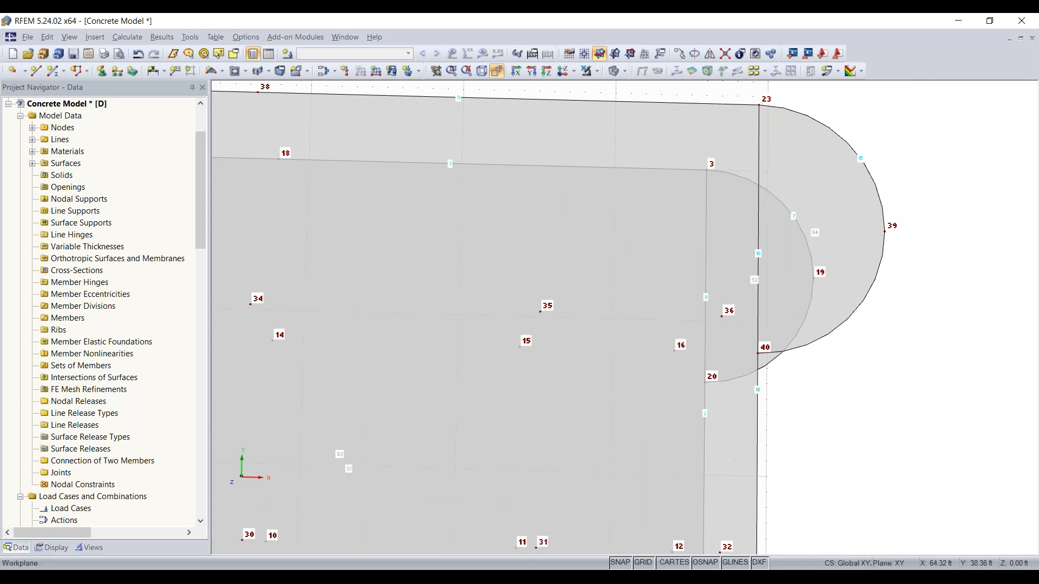
Divide line 16 between nodes 23 and 40 by a new intermediate node at 7 ft, its midpoint
left_click(761, 227)
left_click(460, 260)
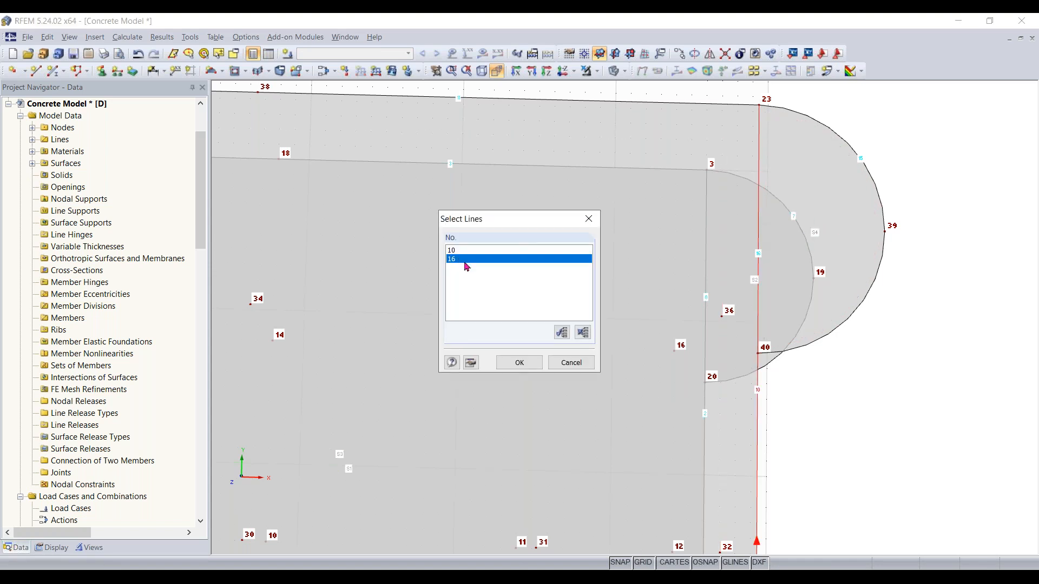
left_click(517, 362)
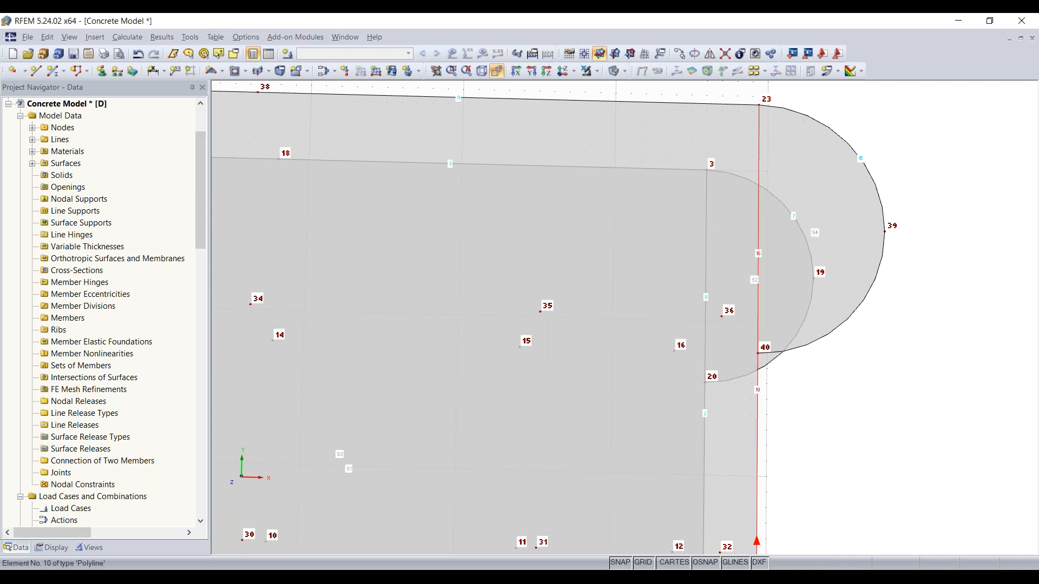
right_click(758, 285)
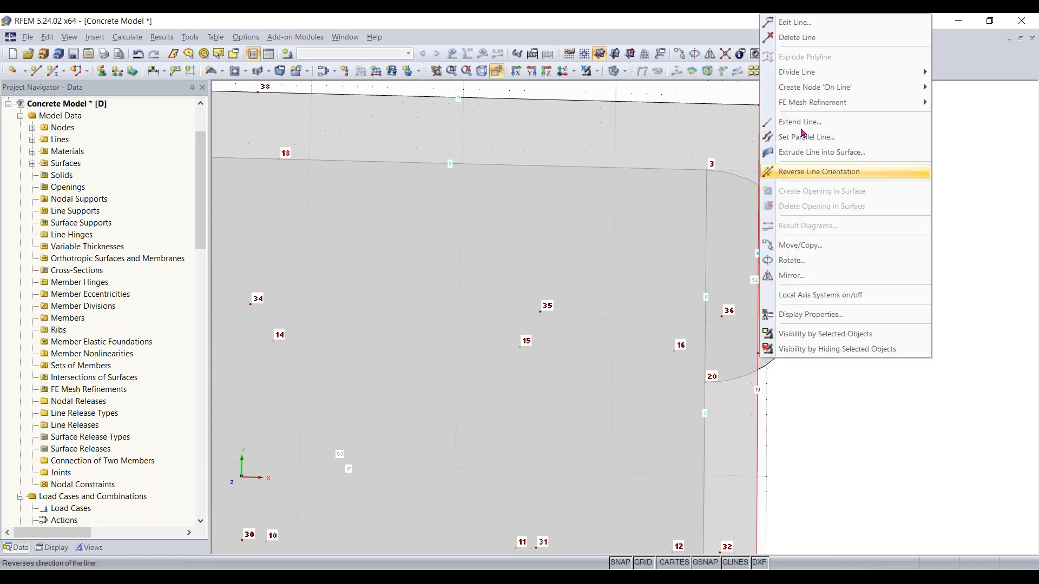
mouse_move(806, 82)
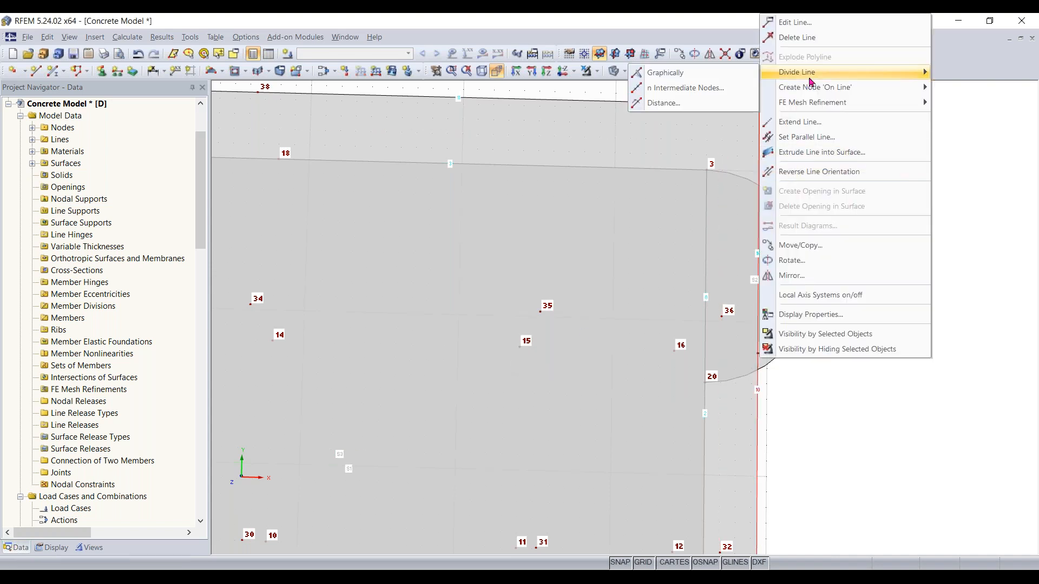
left_click(678, 105)
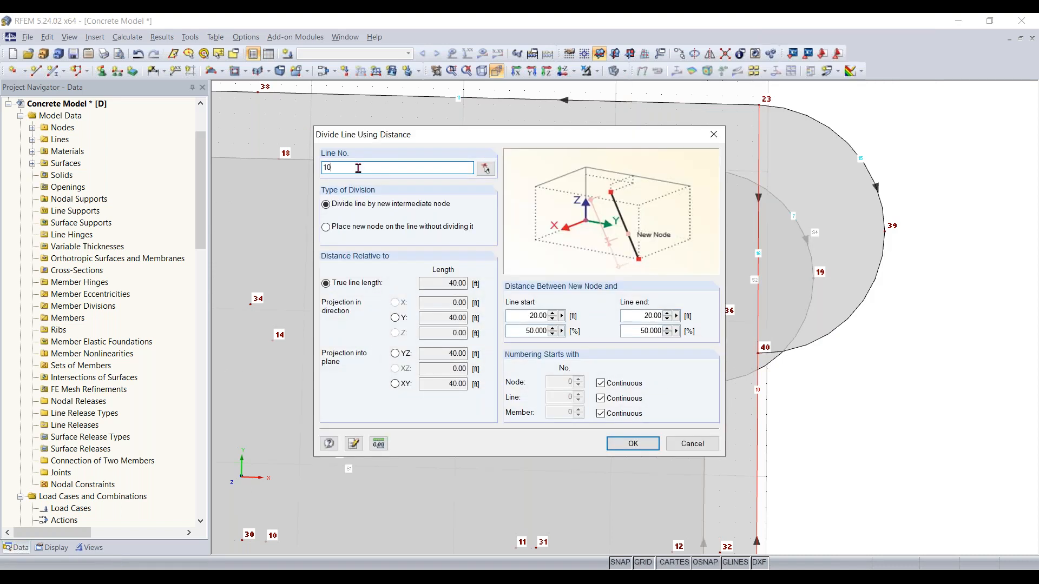
type("1")
type("16")
key("BackSpace")
key("BackSpace")
key("BackSpace")
type("16")
left_click(632, 442)
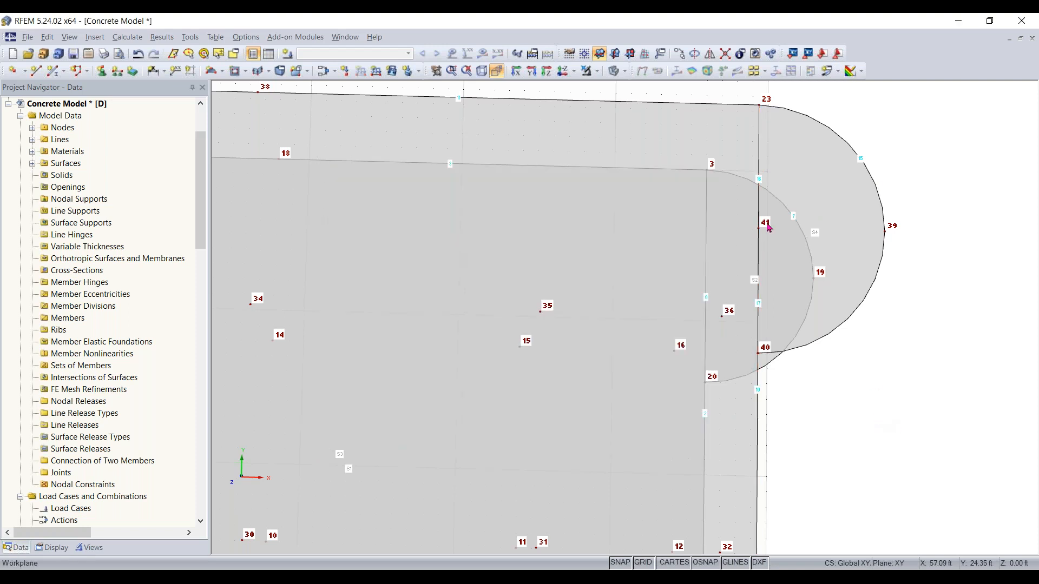
Use Connect Lines on the upper slab's edge line and the semicircle's diameter line meeting at node 40
mouse_move(760, 232)
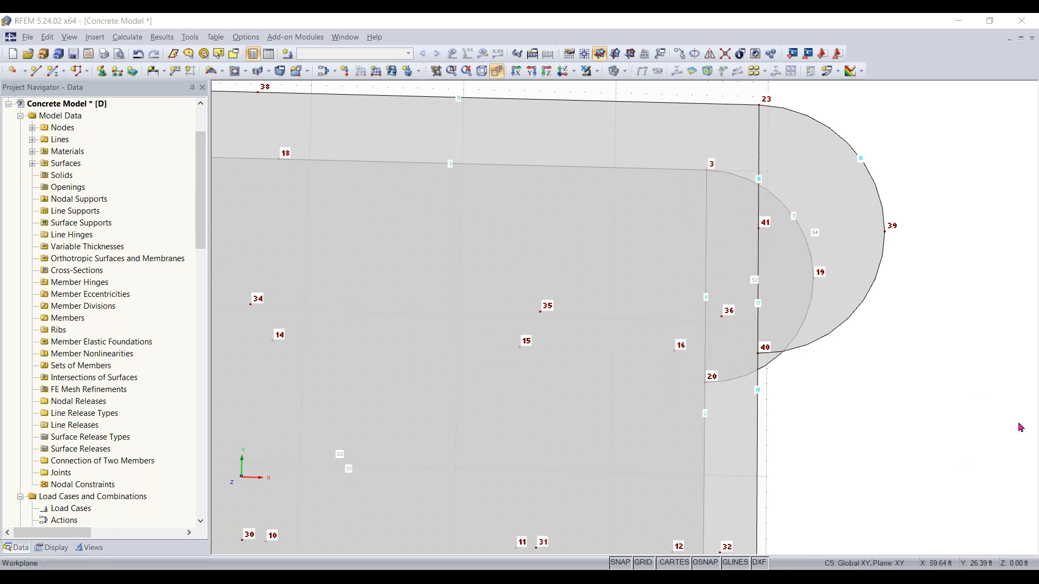
middle_click_drag(842, 415, 744, 226)
right_click(718, 446)
left_click(816, 487)
middle_click_drag(815, 445, 771, 276)
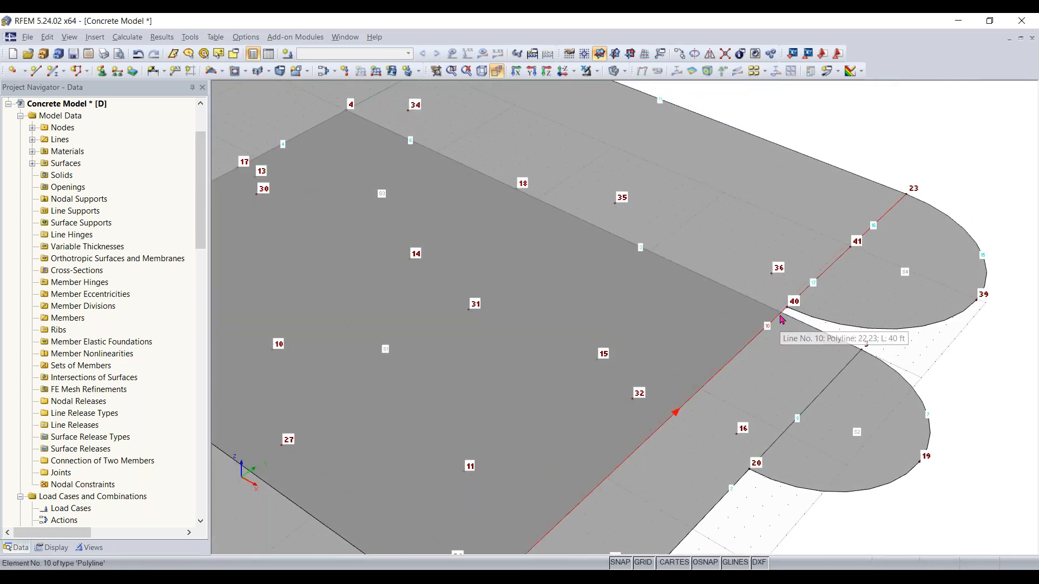
scroll(786, 316, "up", 5)
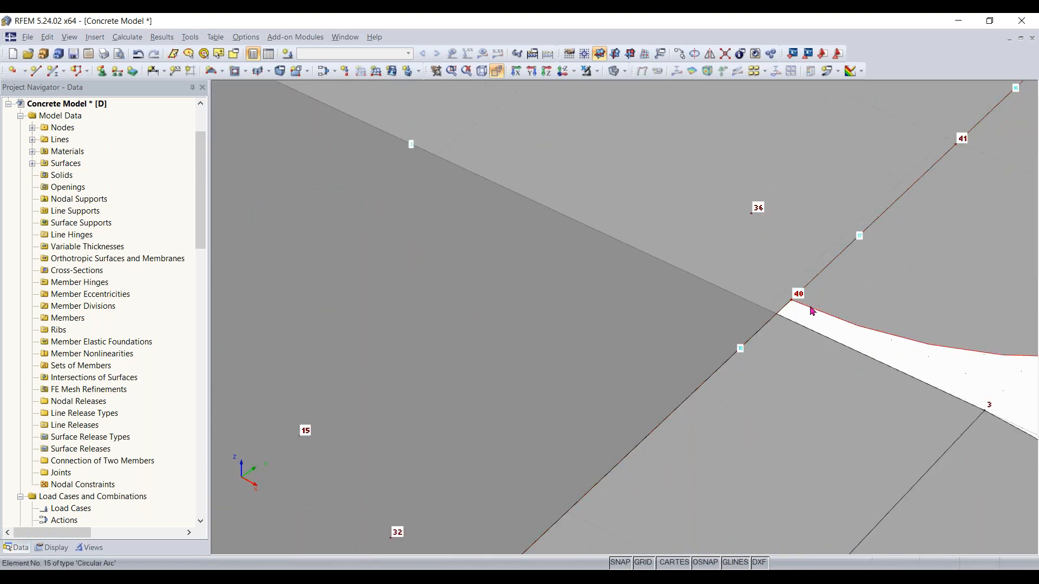
scroll(814, 313, "down", 2)
scroll(814, 313, "up", 2)
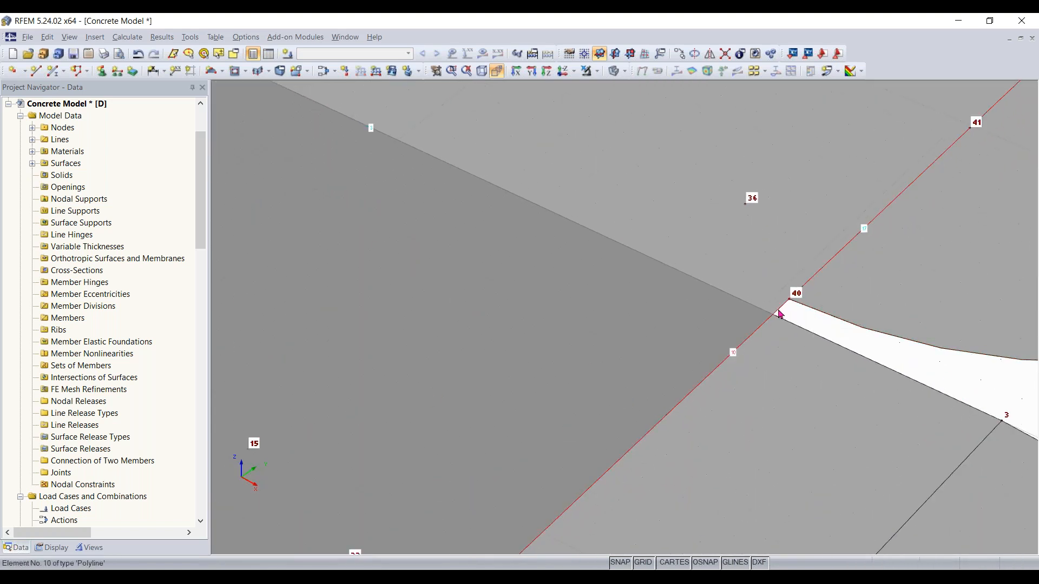
scroll(780, 315, "down", 4)
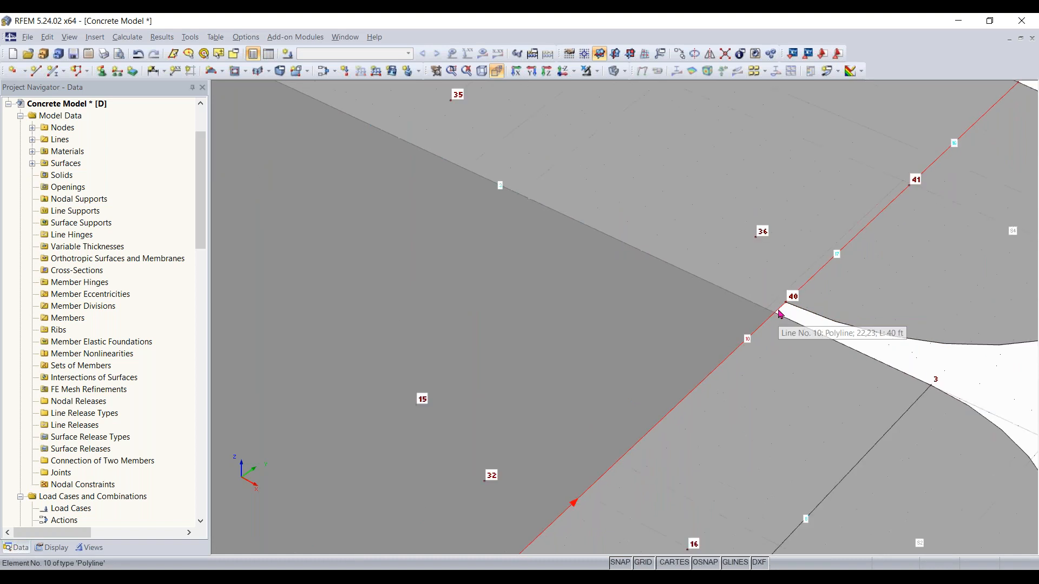
middle_click_drag(879, 332, 886, 302, "ctrl")
right_click(885, 302)
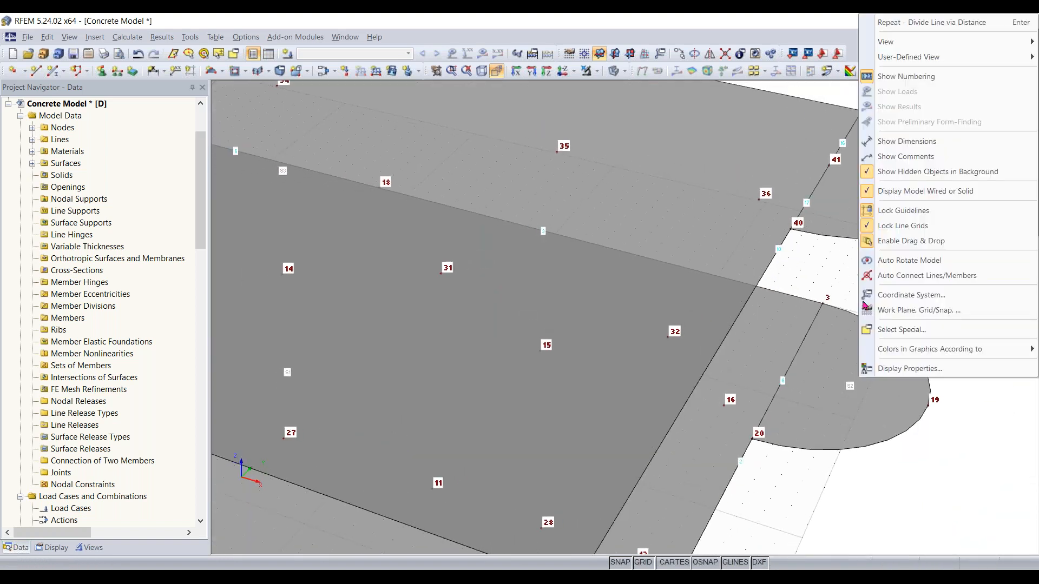
left_click(789, 184)
scroll(789, 184, "up", 1)
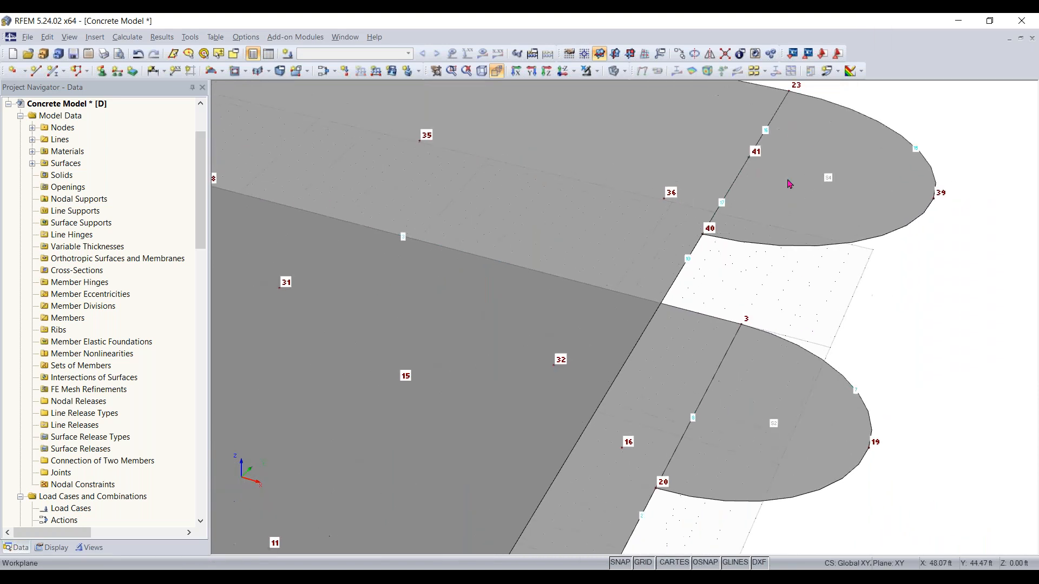
left_click(728, 58)
left_click_drag(696, 262, 718, 203)
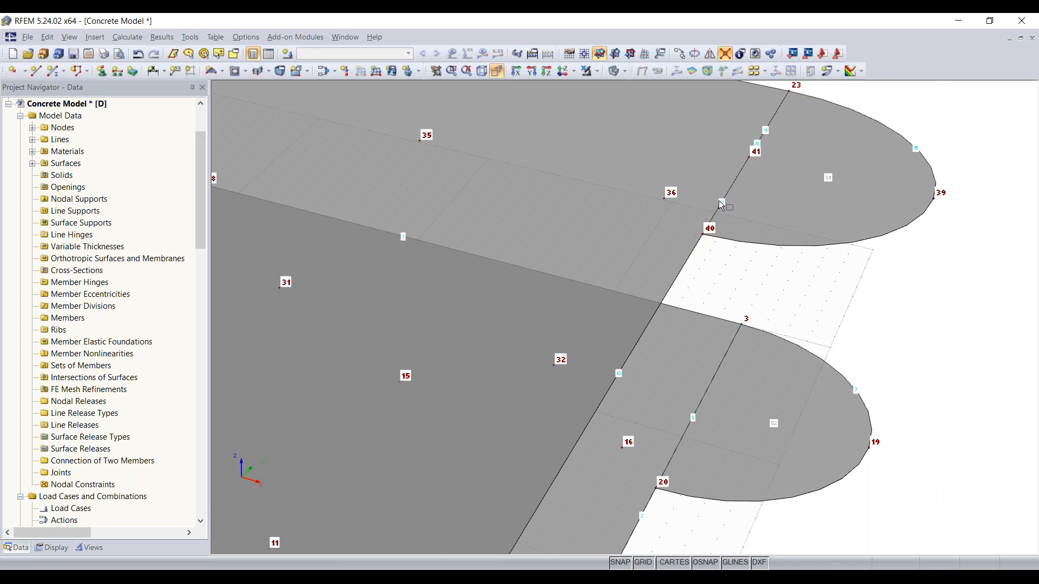
key("Escape")
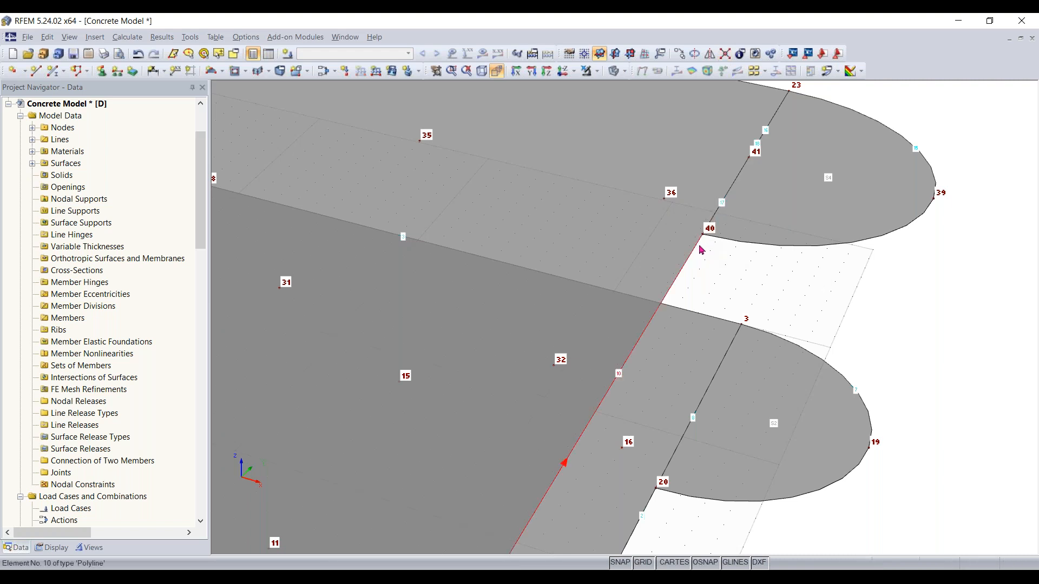
Orbit and zoom to inspect the upper slab's edge around nodes 40 and 41
scroll(701, 249, "up", 3)
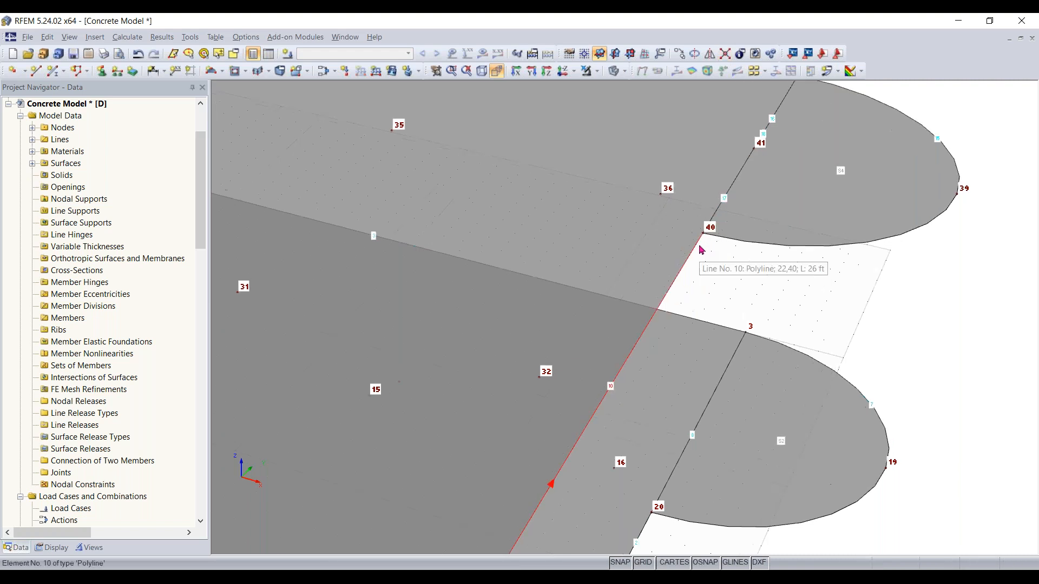
left_click(745, 172)
middle_click_drag(745, 172, 688, 249)
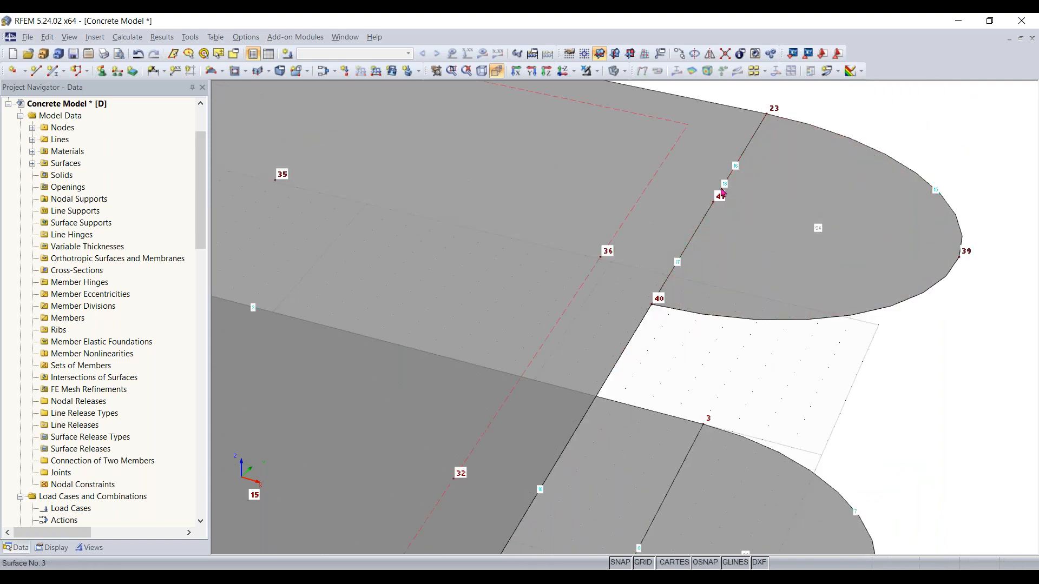
scroll(674, 420, "down", 3)
middle_click_drag(676, 418, 920, 384)
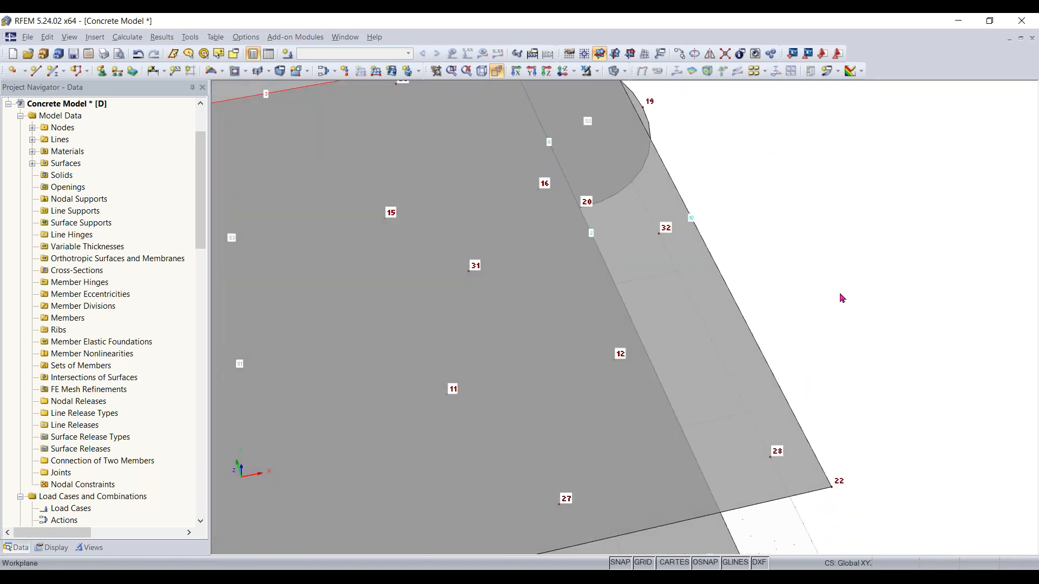
scroll(758, 312, "down", 2)
middle_click_drag(757, 312, 838, 541)
scroll(688, 284, "up", 3)
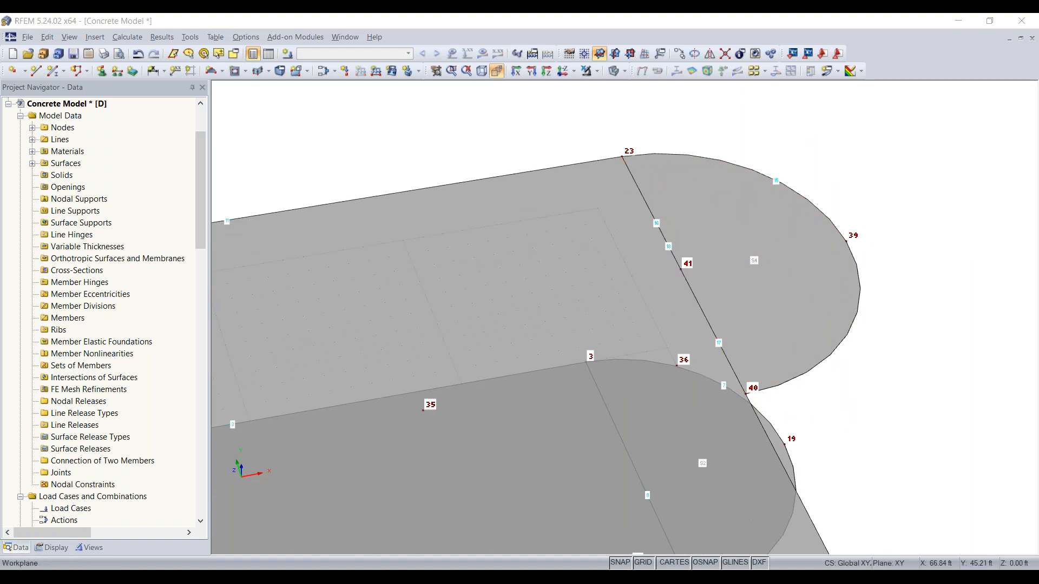
Delete the upper slab surface and the separate semicircular extension surface beside it
scroll(842, 444, "down", 2)
middle_click_drag(856, 453, 903, 248)
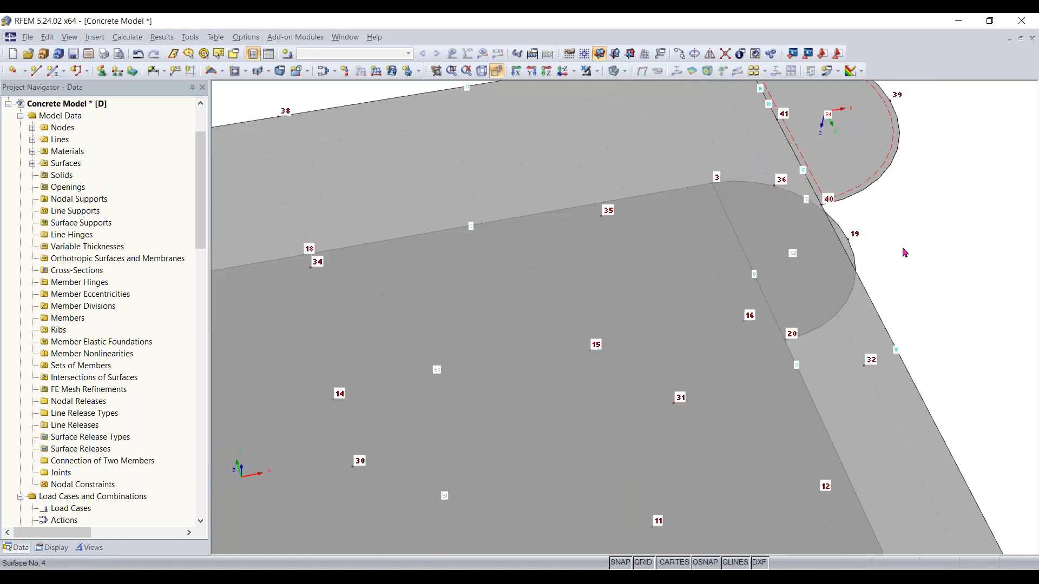
scroll(906, 256, "down", 2)
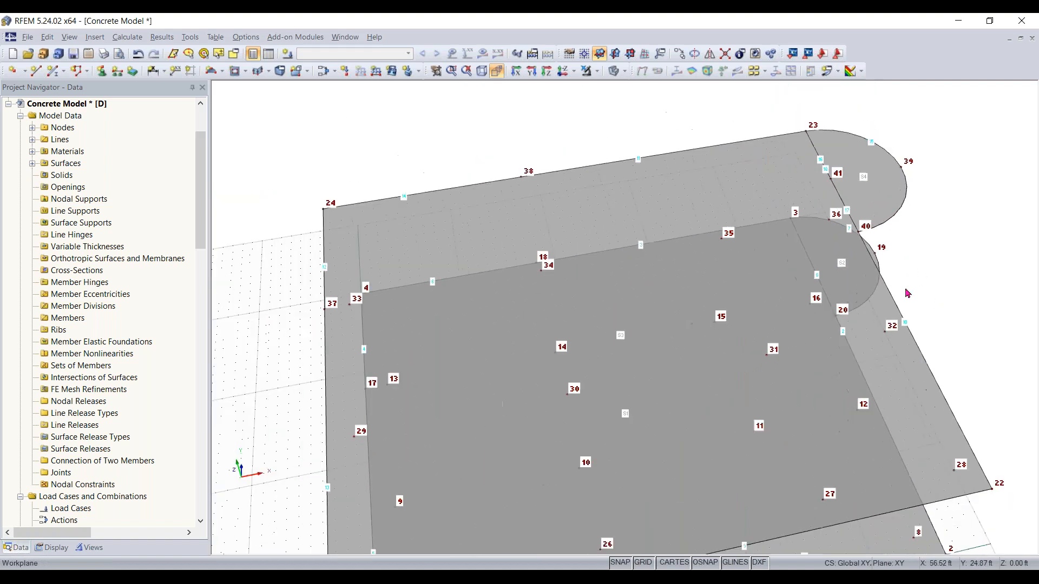
left_click(767, 177)
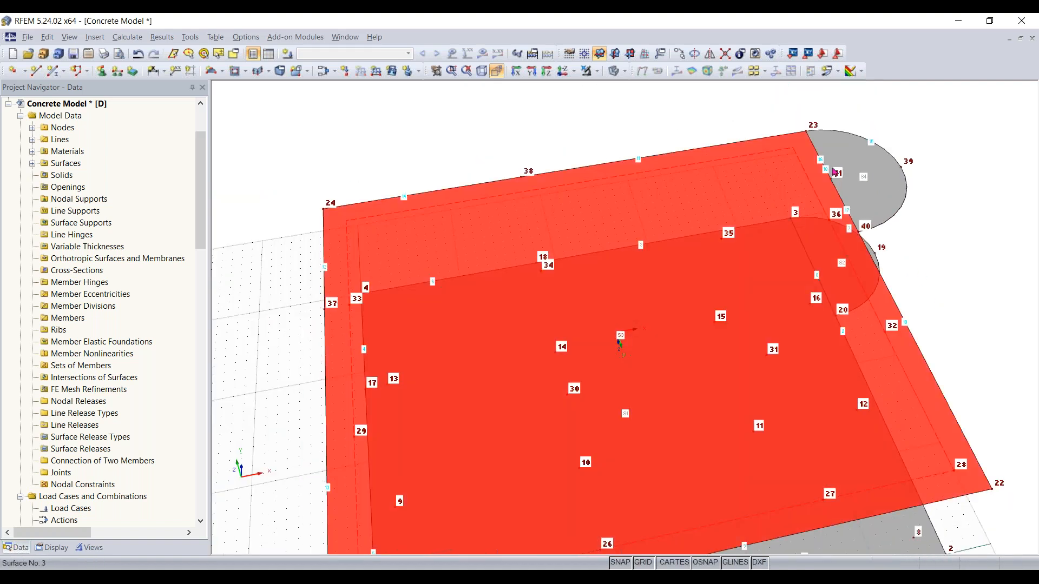
key("Delete")
left_click(858, 169)
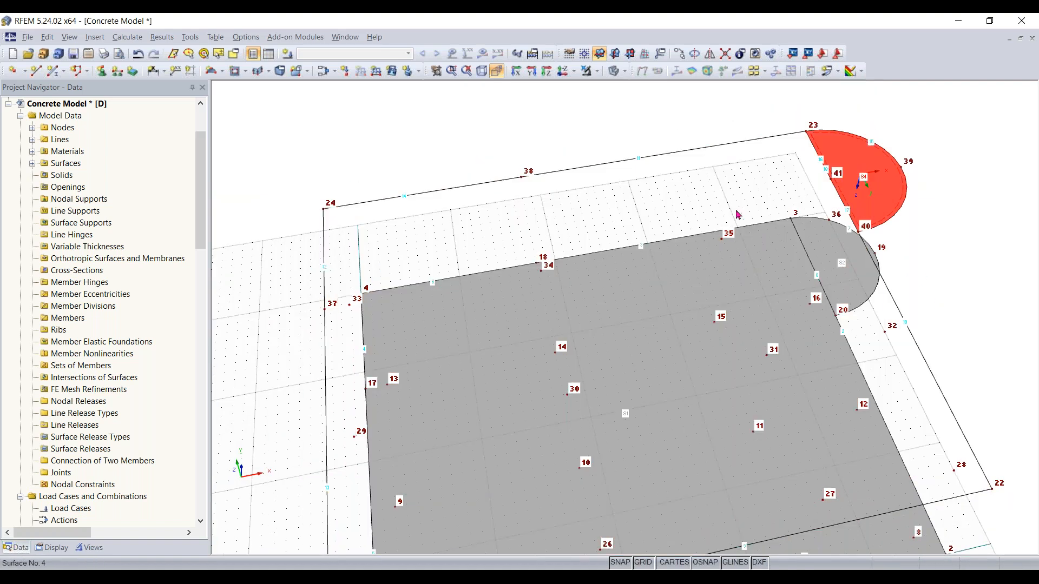
key("Delete")
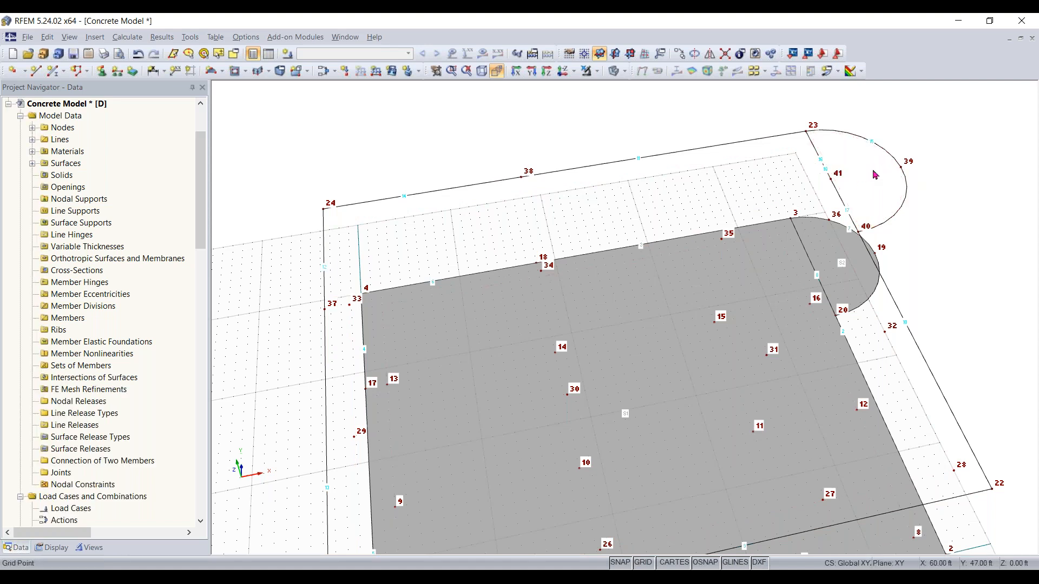
Delete the three straight lines 16, 17 and 18 along the upper semicircle's diameter between nodes 23, 41 and 40
scroll(846, 189, "up", 1)
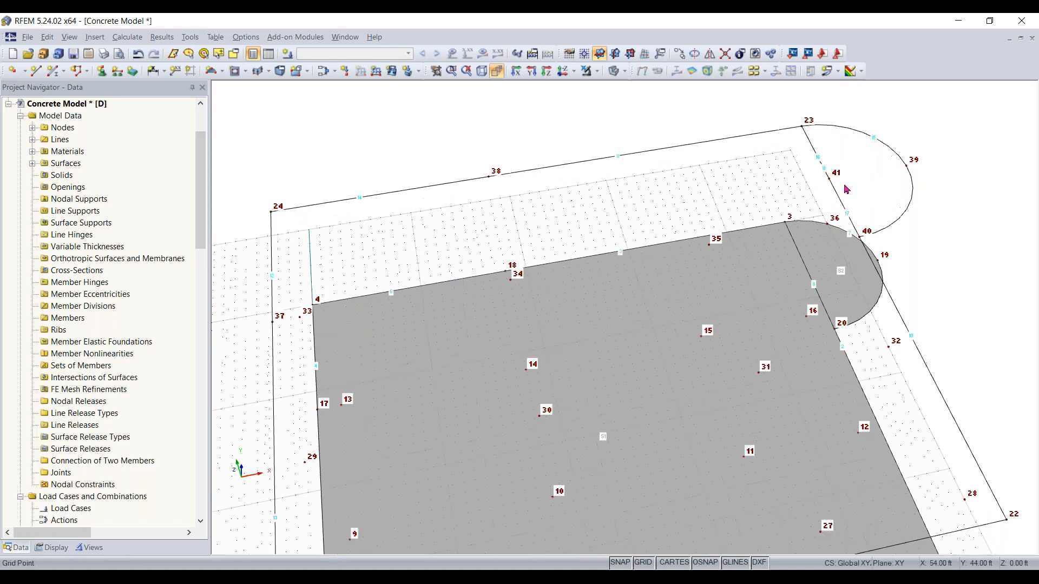
scroll(847, 190, "up", 2)
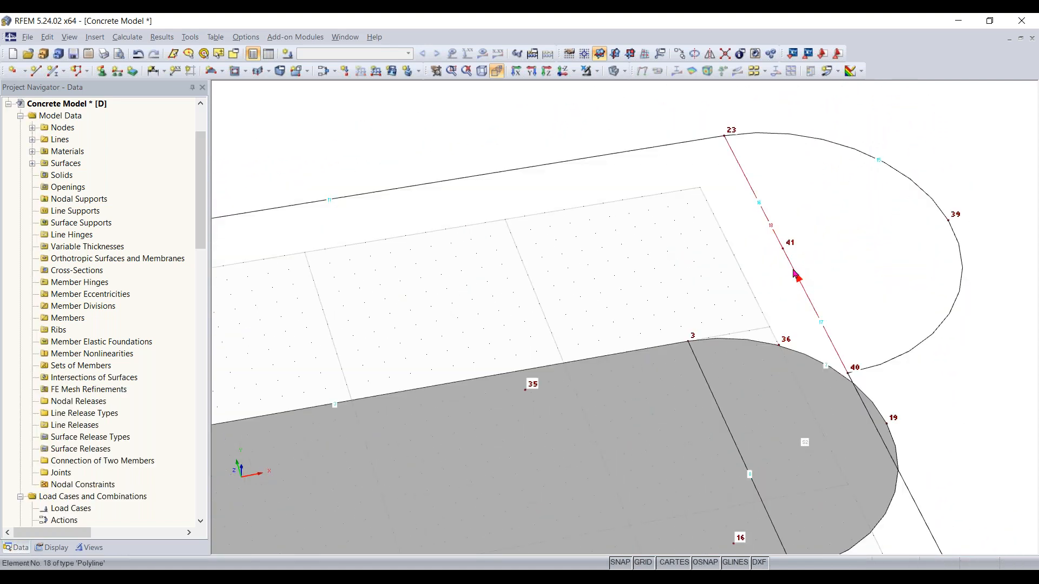
left_click(794, 275)
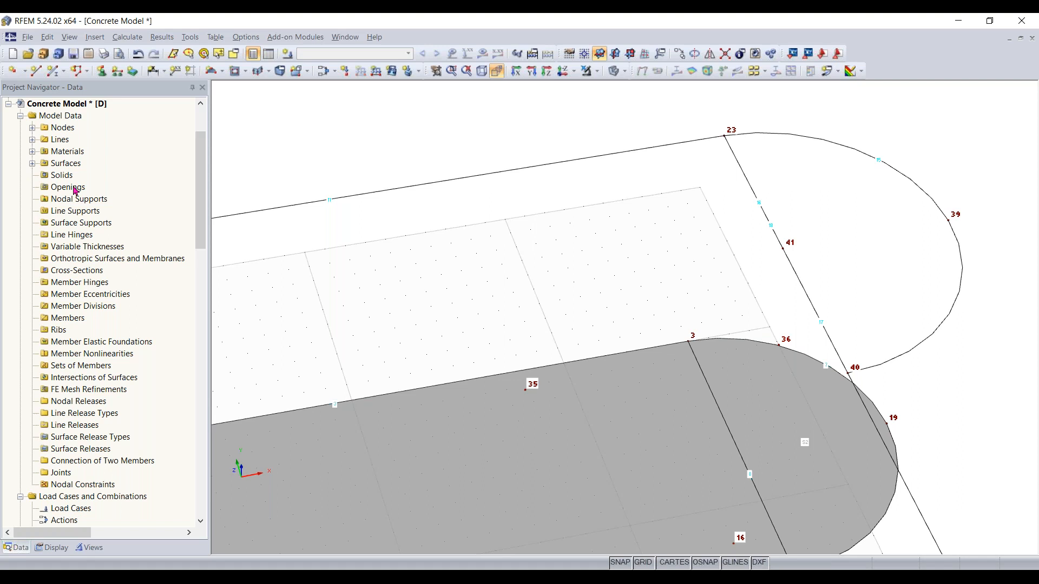
left_click(33, 141)
left_click(108, 354)
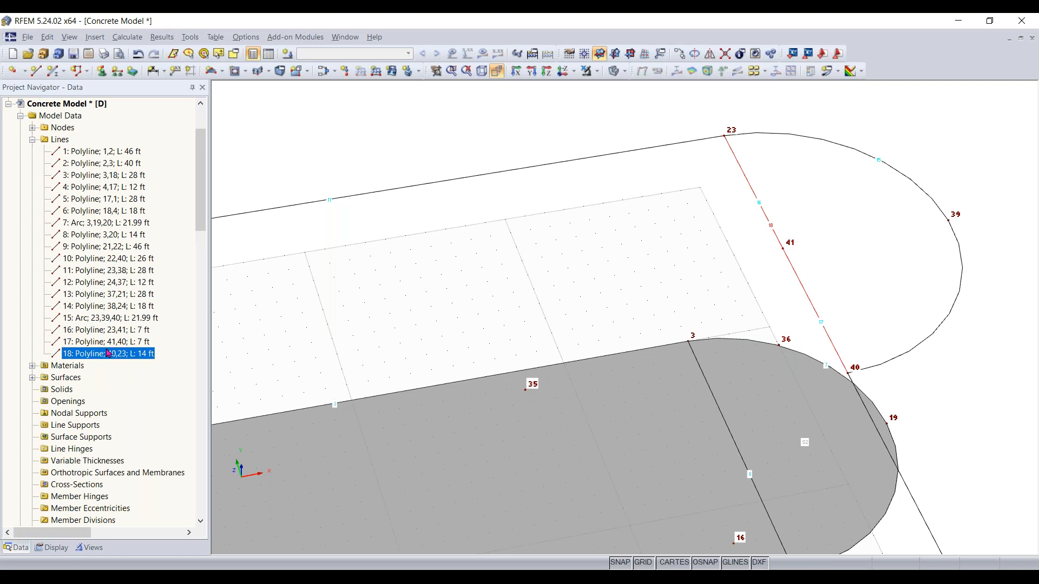
key("Up")
key("Up")
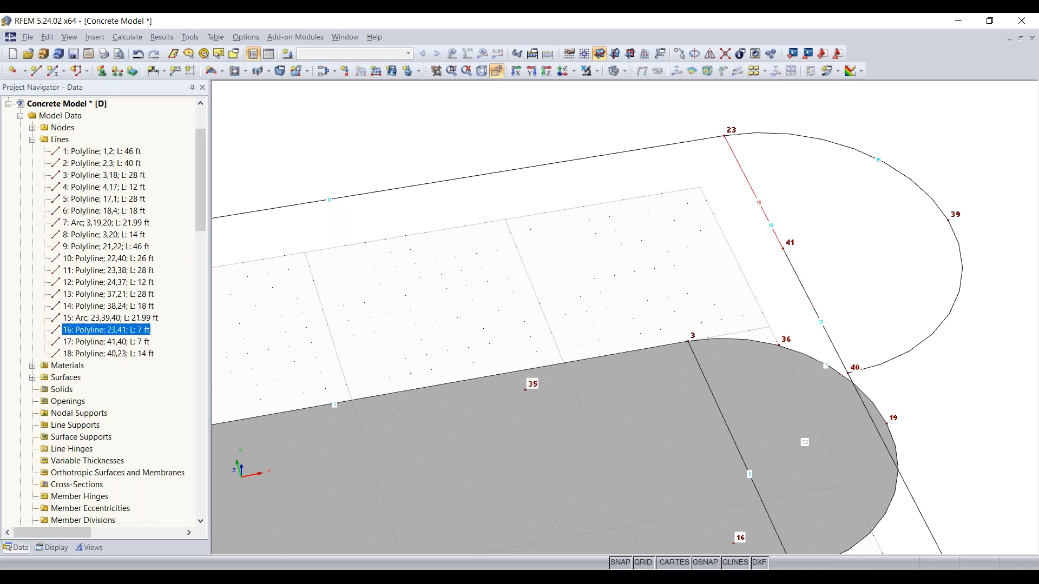
key("Down")
key("Down")
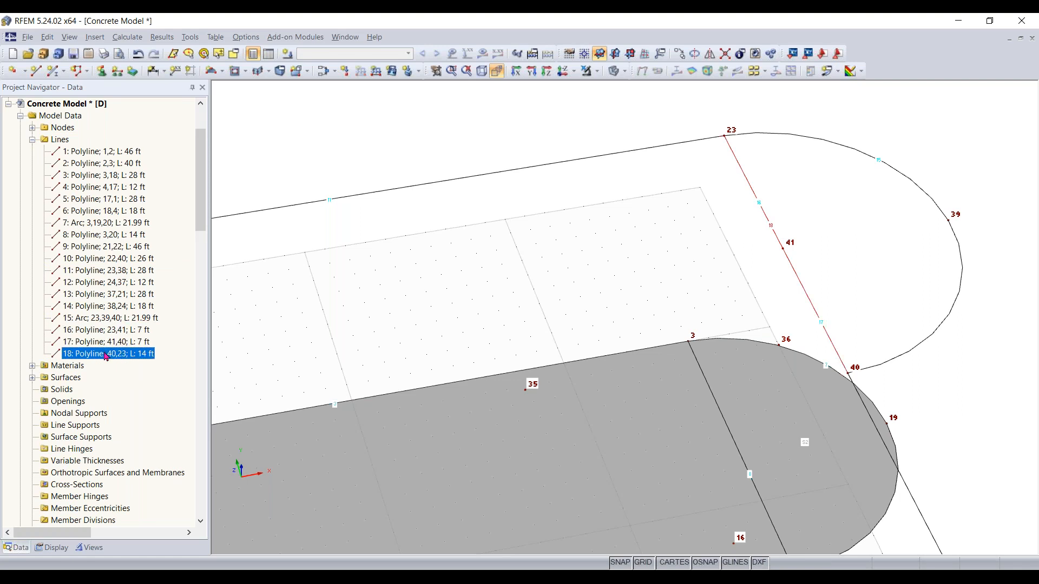
left_click(94, 332)
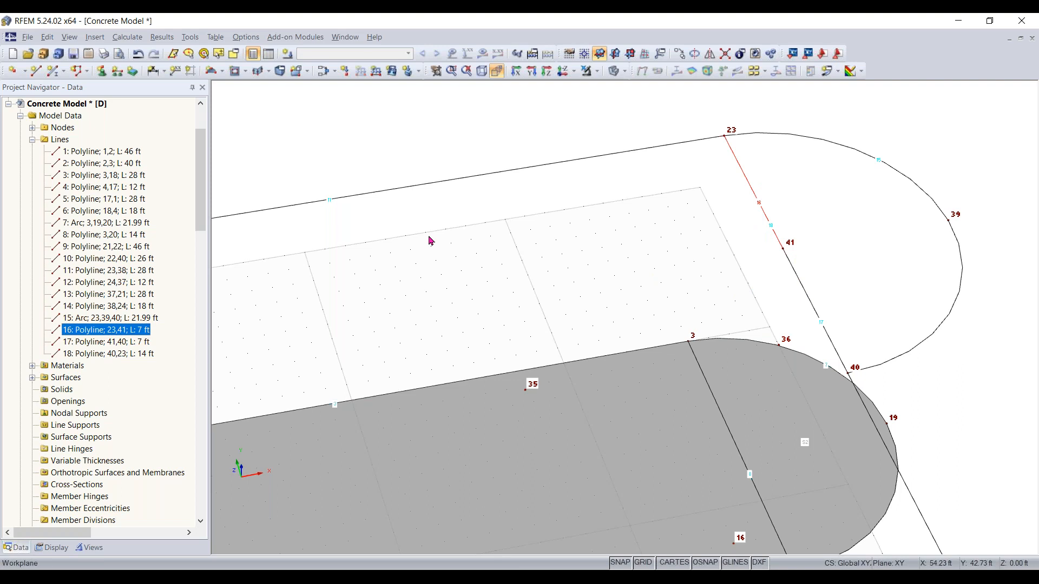
left_click(126, 342)
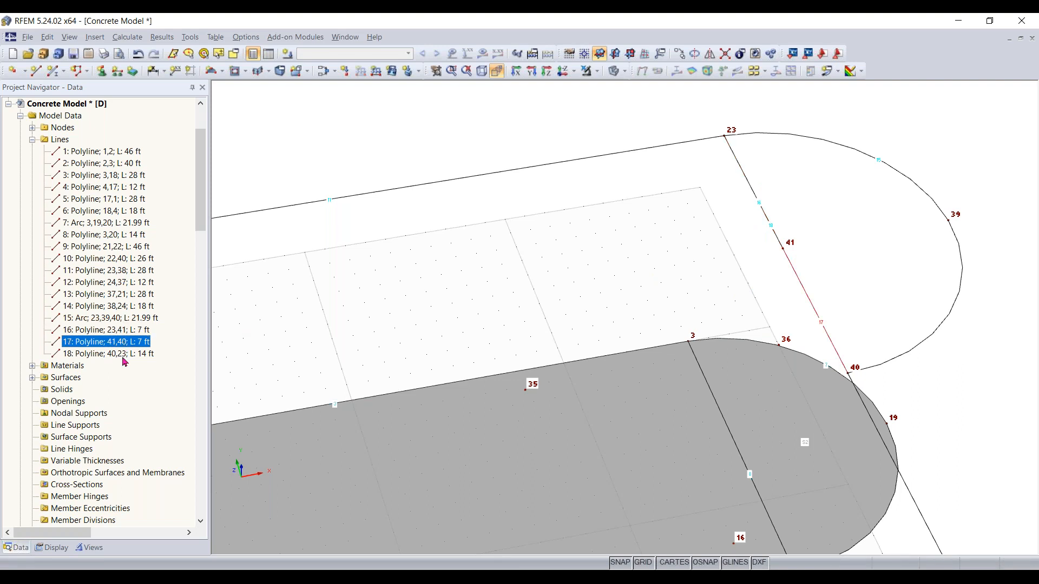
left_click(121, 331)
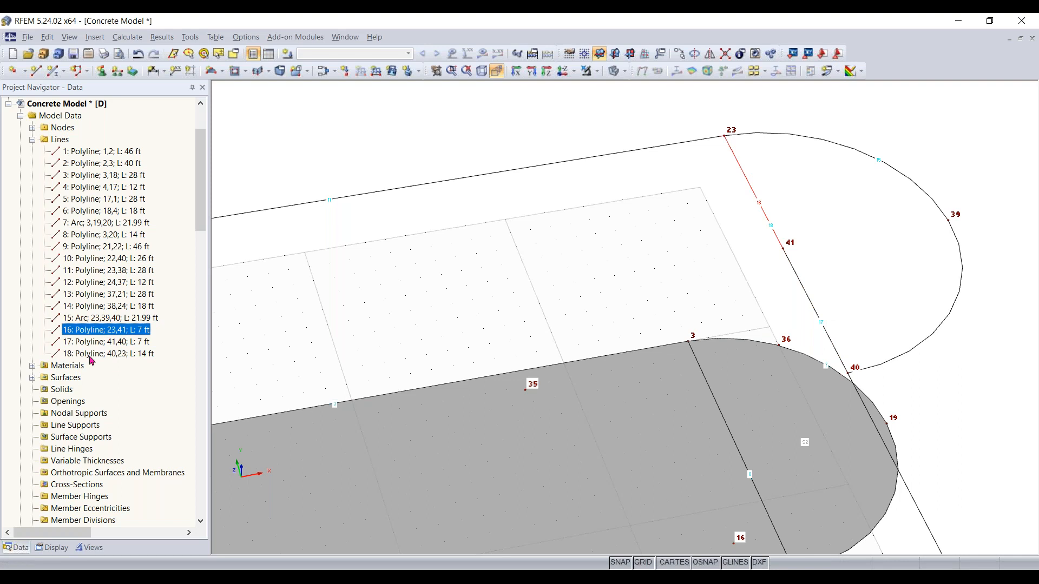
left_click(129, 355, "shift")
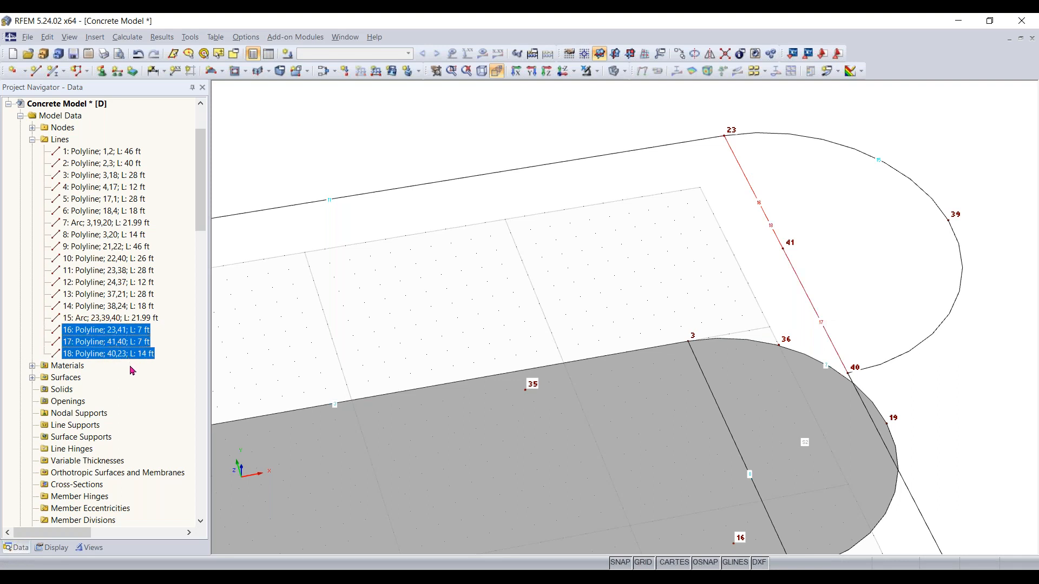
key("Delete")
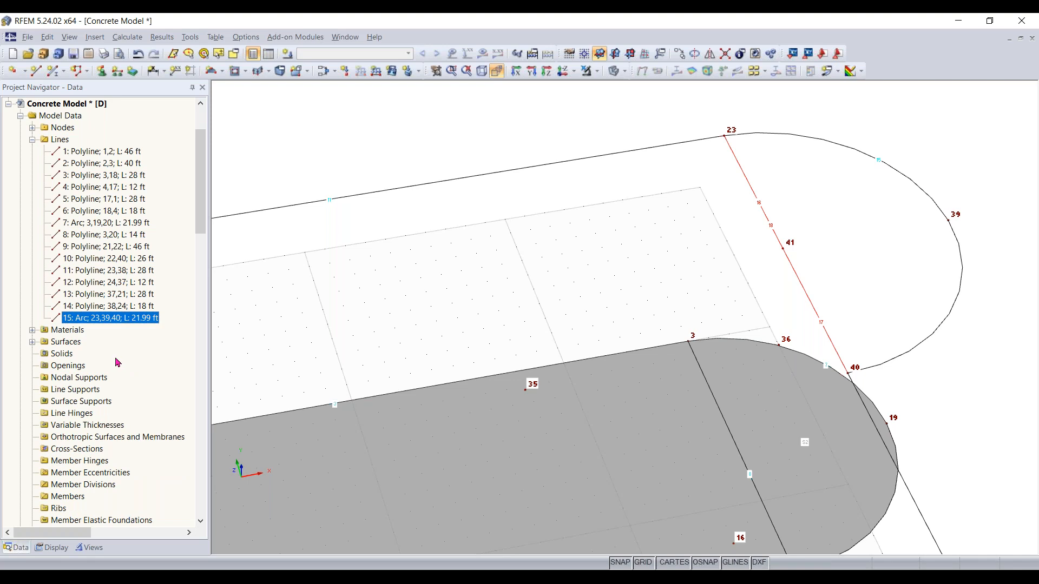
Create a new 12 in thick surface by selecting the upper slab's boundary lines, including the semicircular arc
scroll(544, 270, "down", 5)
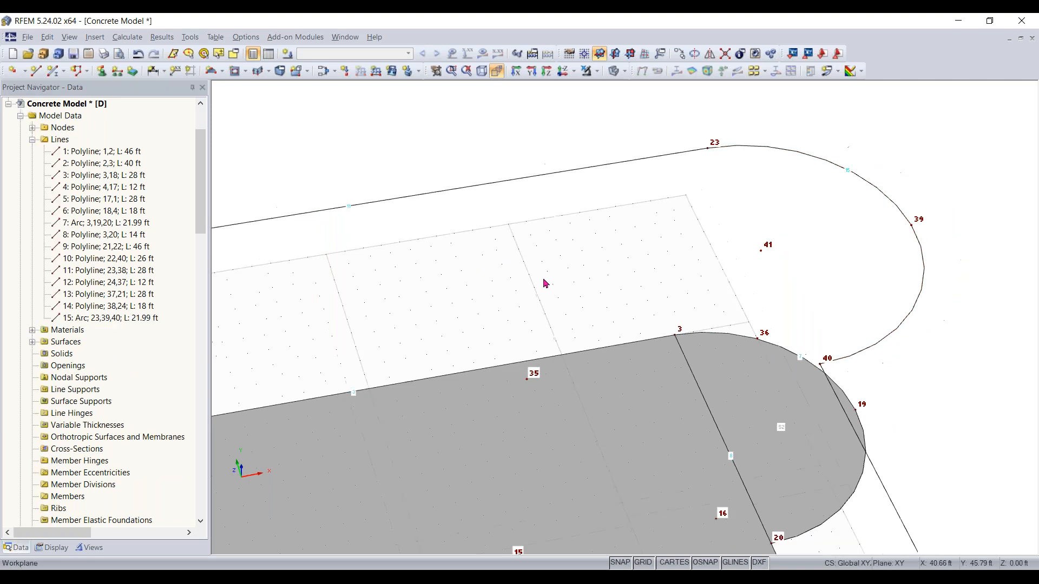
scroll(644, 292, "down", 1)
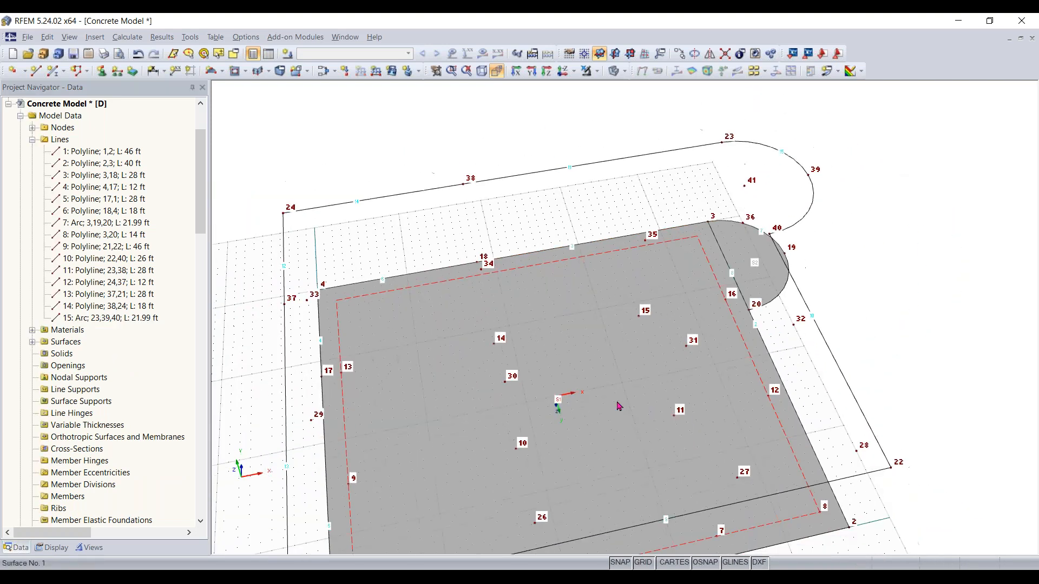
middle_click_drag(619, 406, 684, 345, "ctrl")
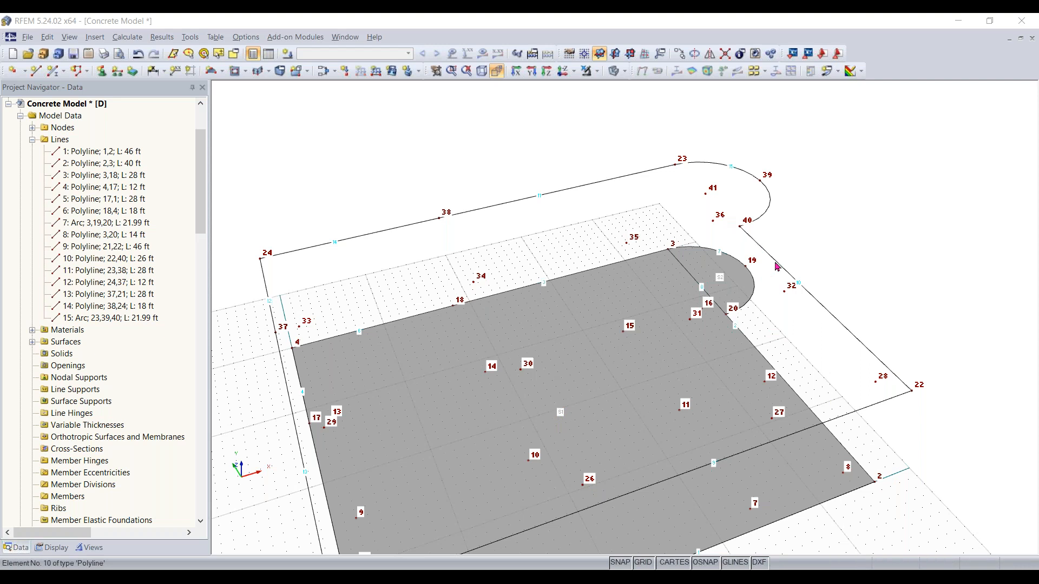
left_click(223, 75)
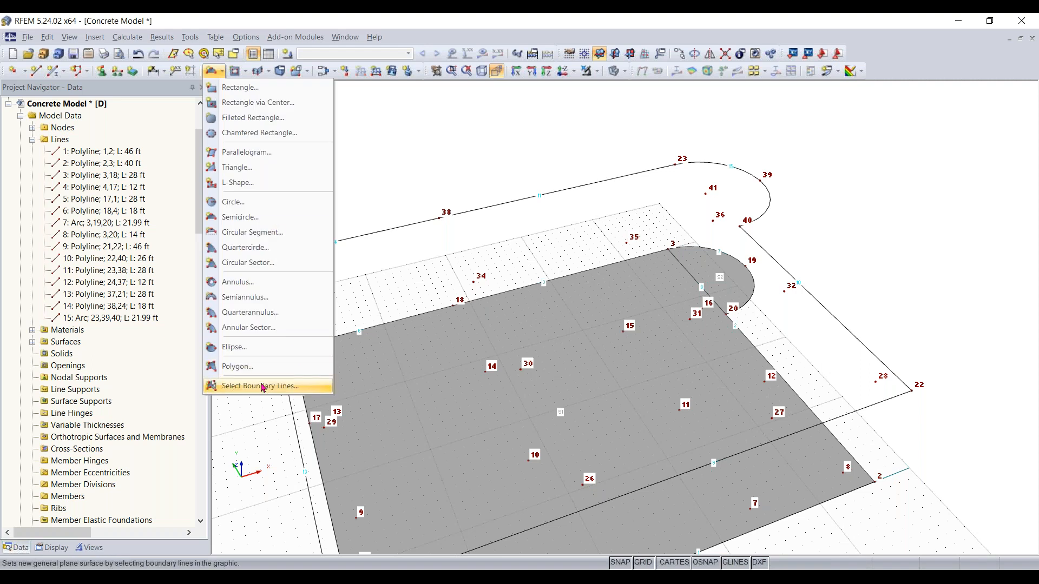
left_click(262, 387)
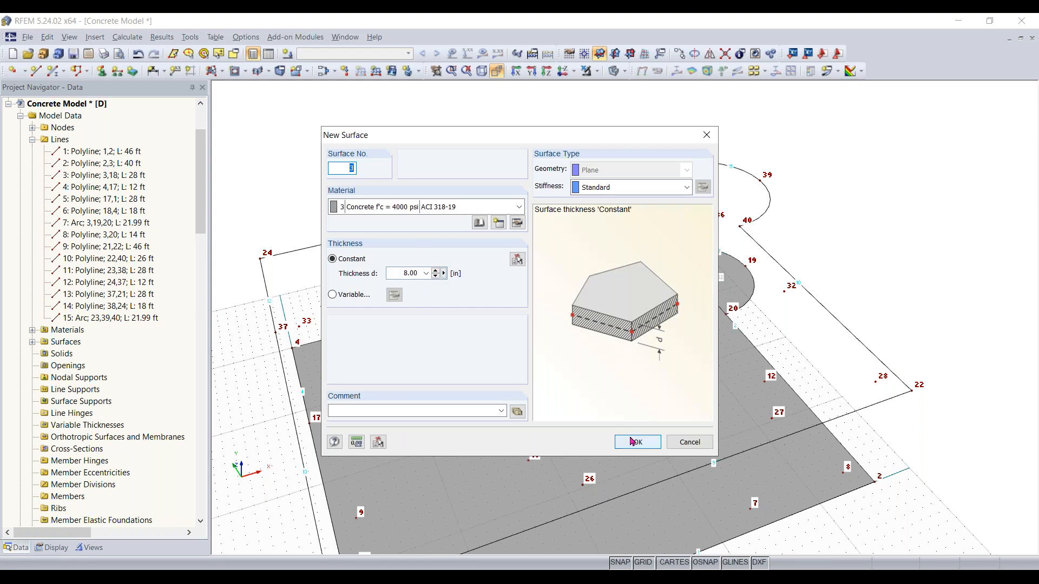
left_click(514, 259)
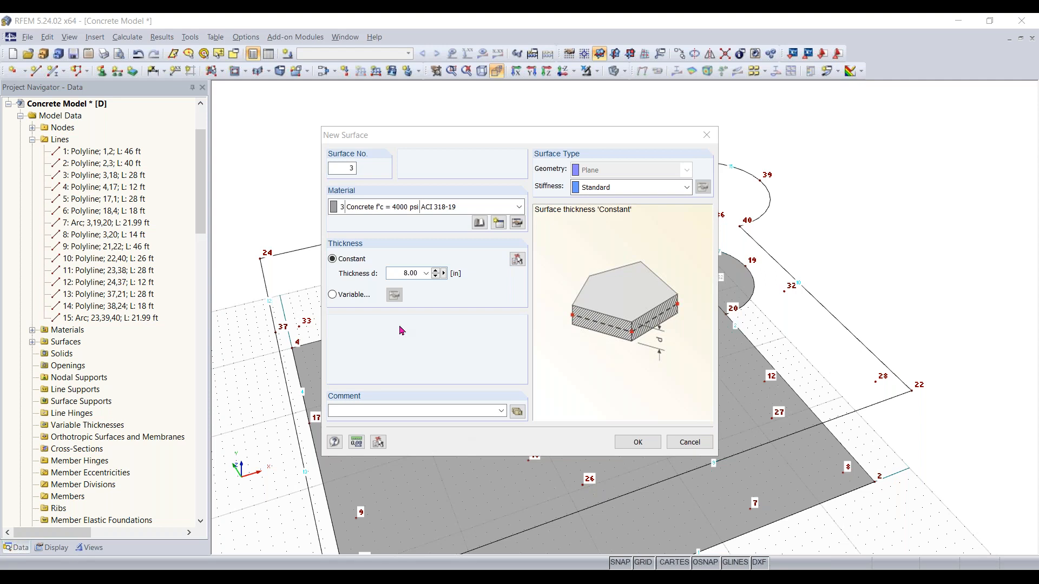
double_click(396, 273)
type("1")
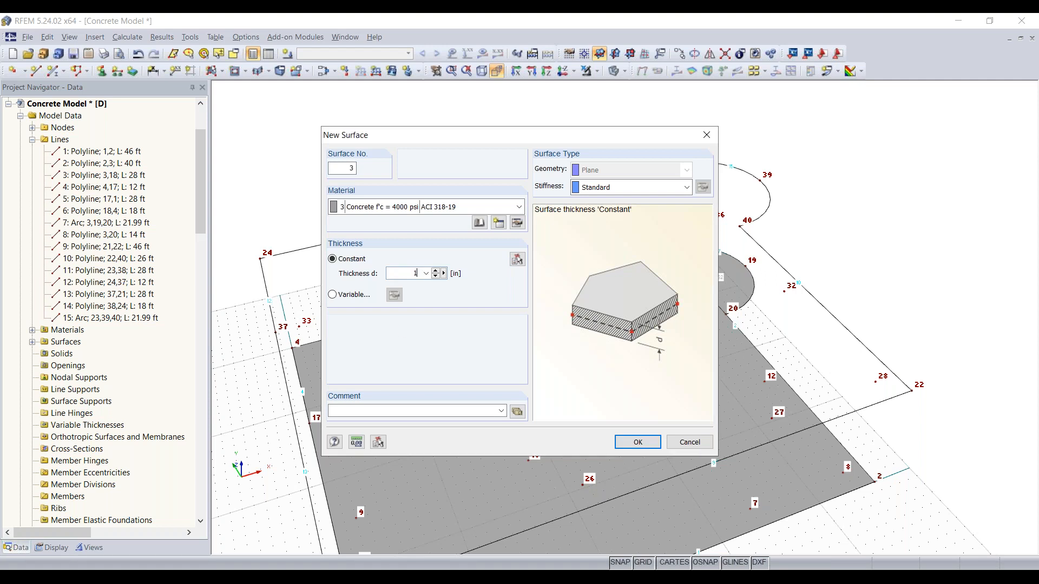
type("2")
left_click(636, 442)
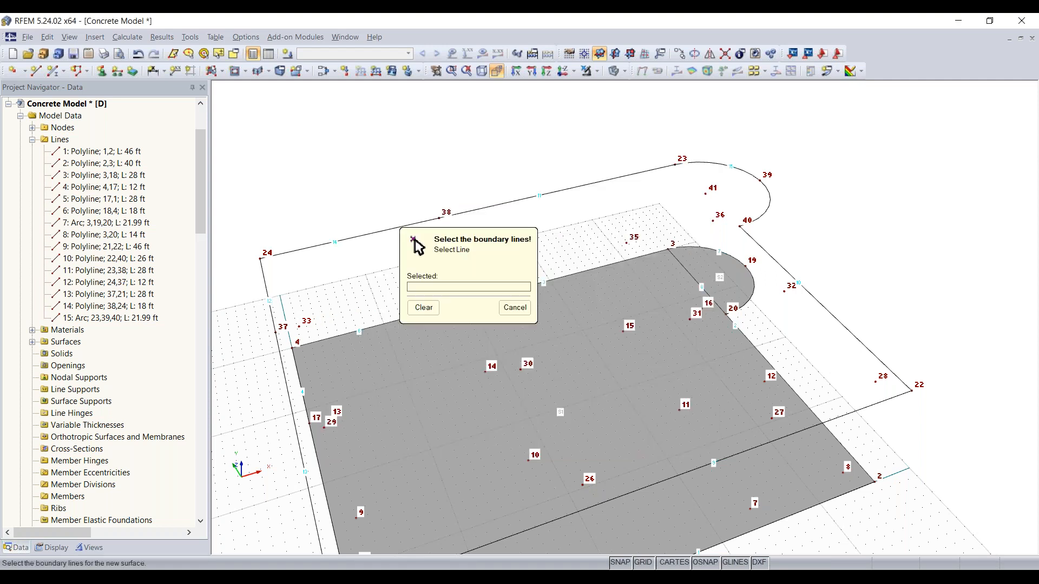
left_click_drag(494, 250, 320, 123)
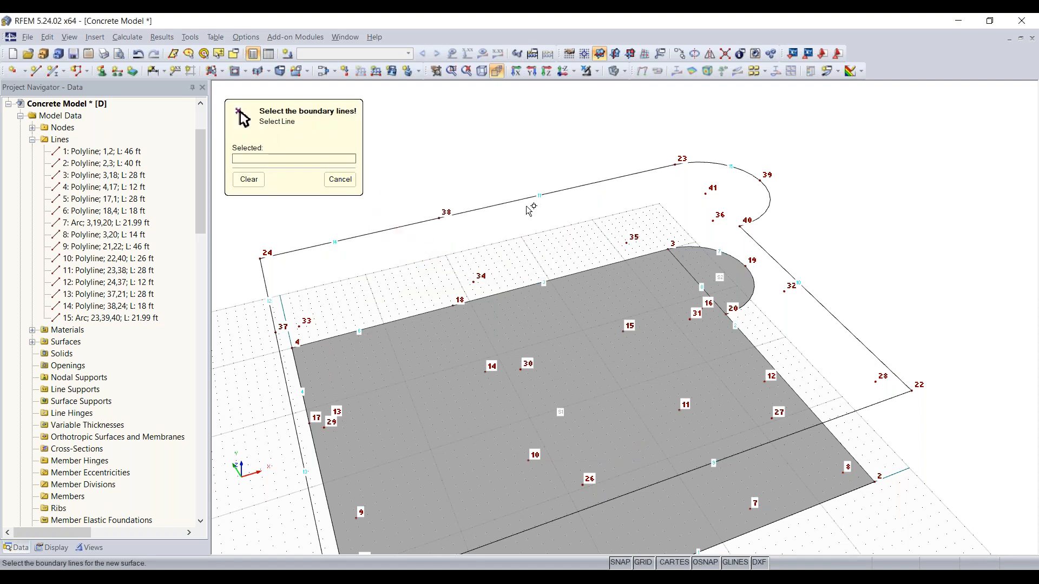
left_click(506, 202)
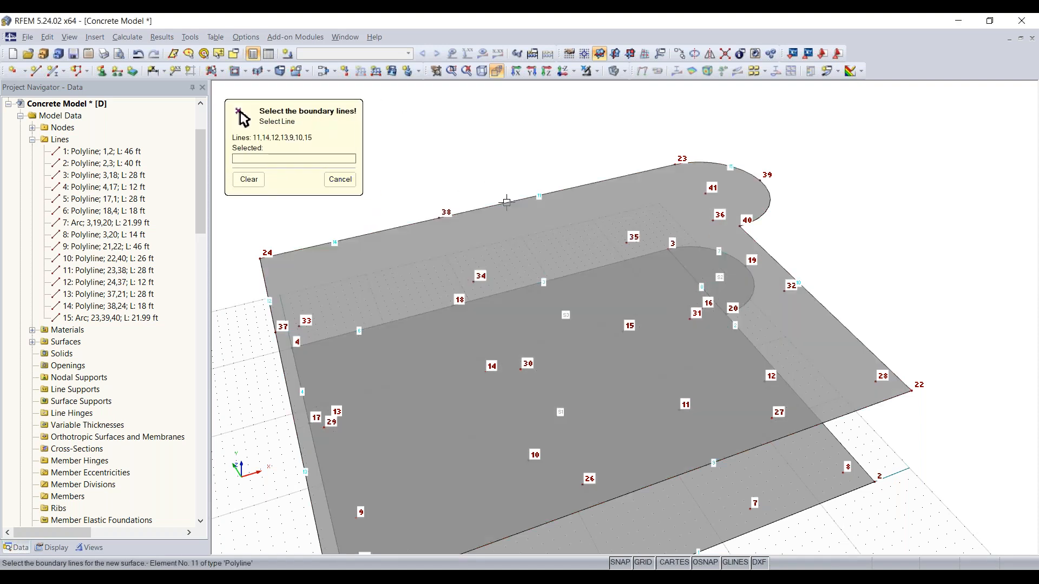
scroll(818, 346, "down", 2)
middle_click_drag(784, 330, 873, 273)
key("Escape")
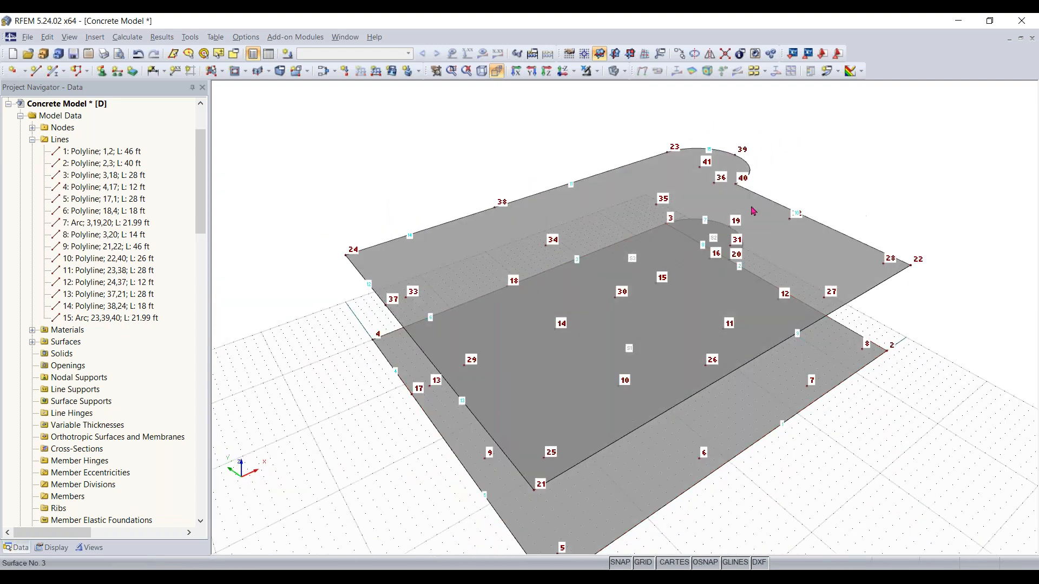
Examine the upper and lower slabs from several orbit angles
left_click(714, 185)
middle_click_drag(914, 178, 848, 265, "ctrl")
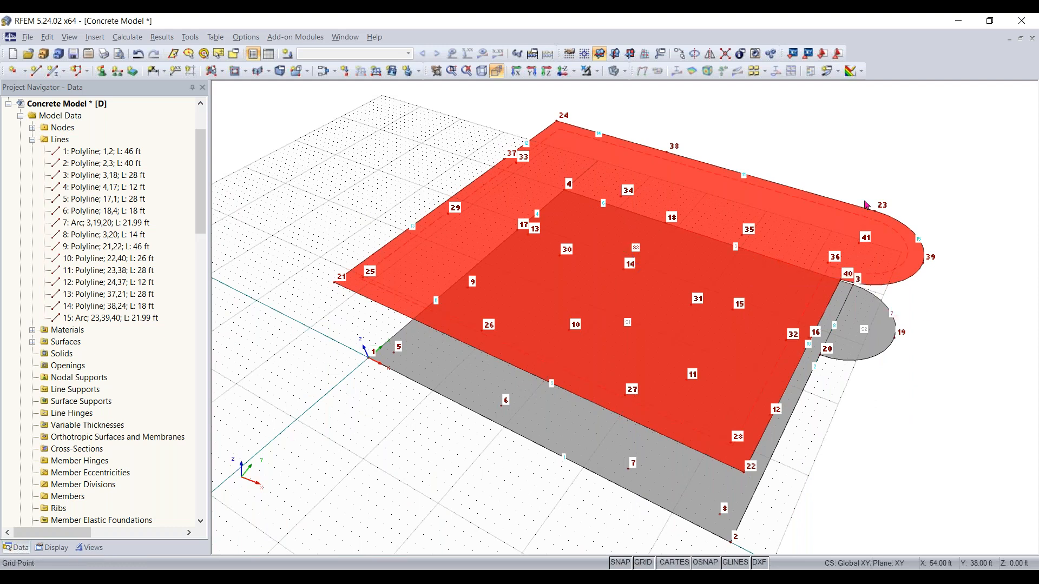
middle_click_drag(827, 461, 917, 260, "ctrl")
right_click(917, 259)
left_click(703, 140)
left_click(496, 71)
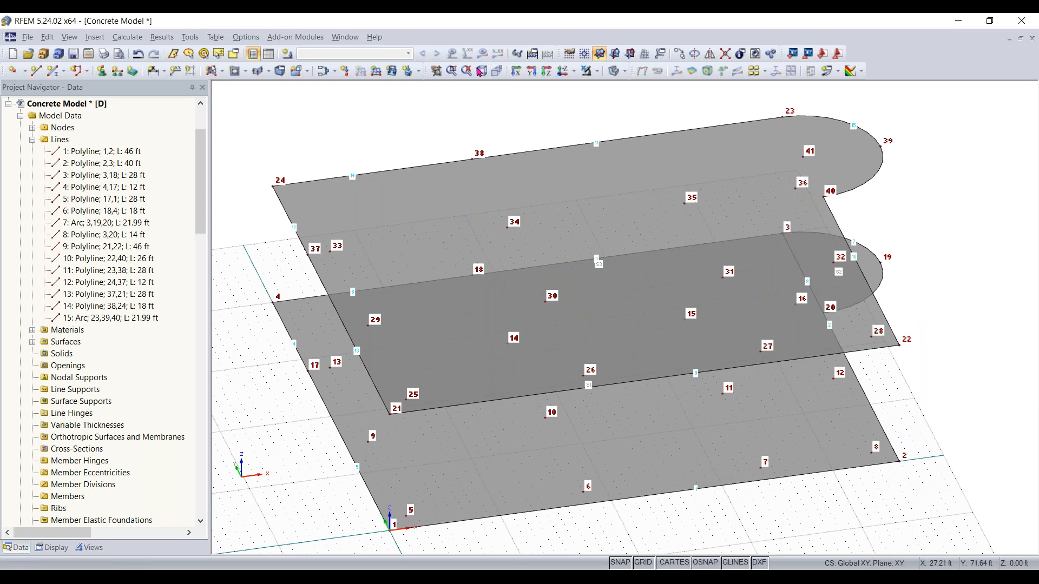
left_click(481, 71)
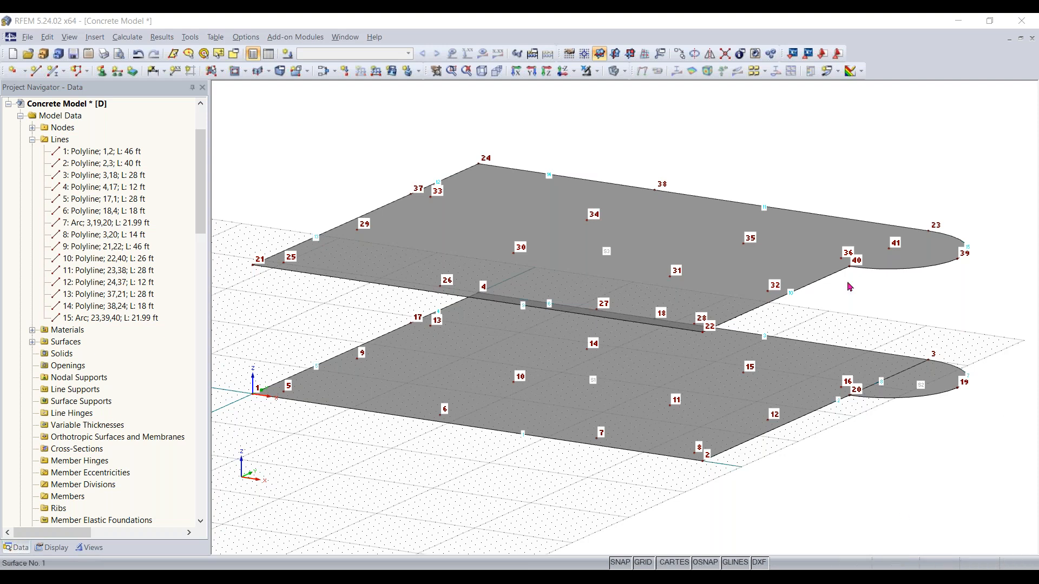
left_click(890, 267)
middle_click_drag(382, 201, 653, 250, "ctrl")
right_click(653, 250)
left_click(441, 100)
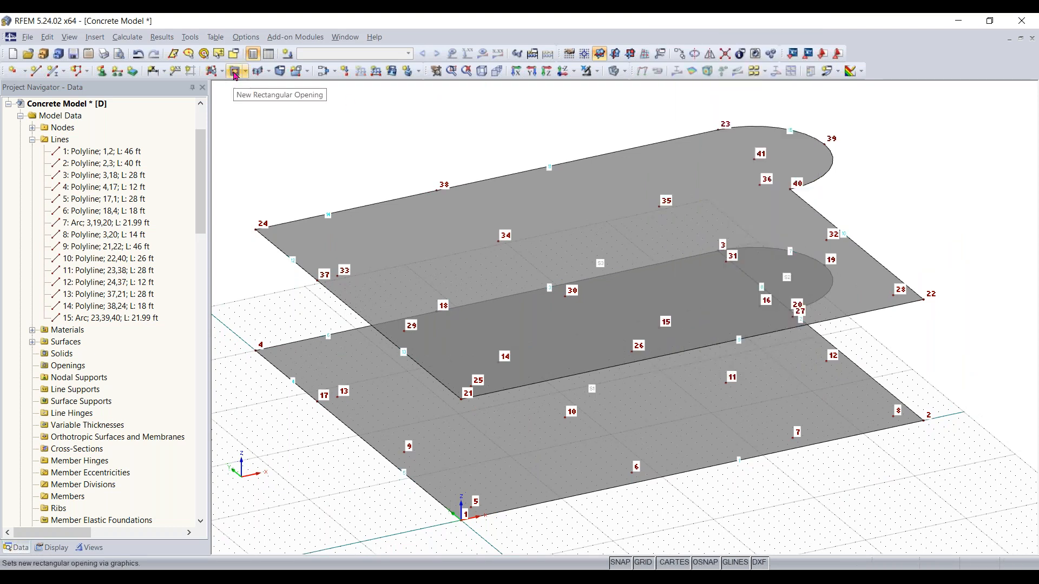
Cut a circular opening of radius 6 ft centred on node 41 in the upper slab's semicircular end
left_click(259, 71)
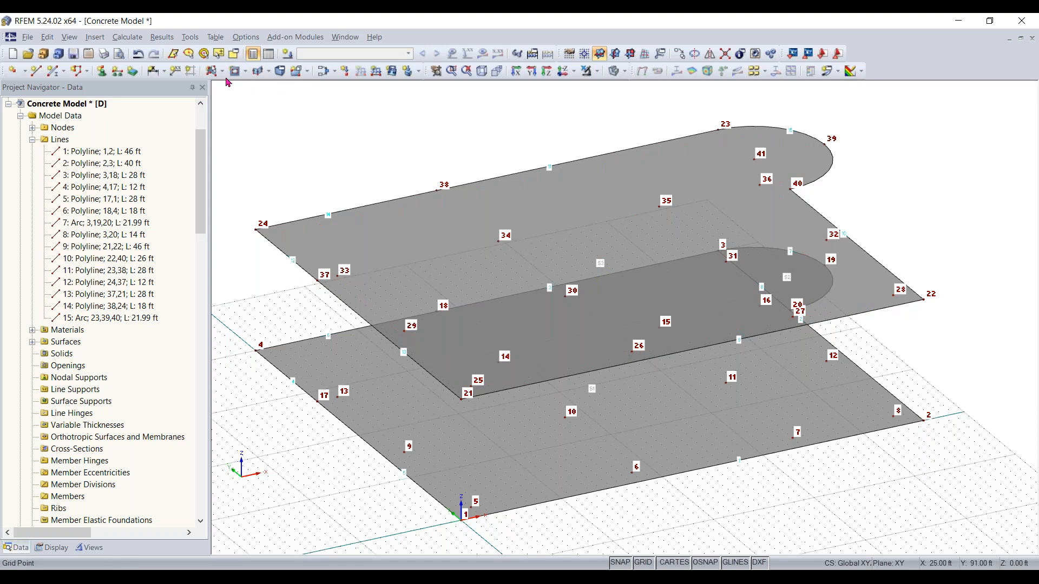
left_click(246, 72)
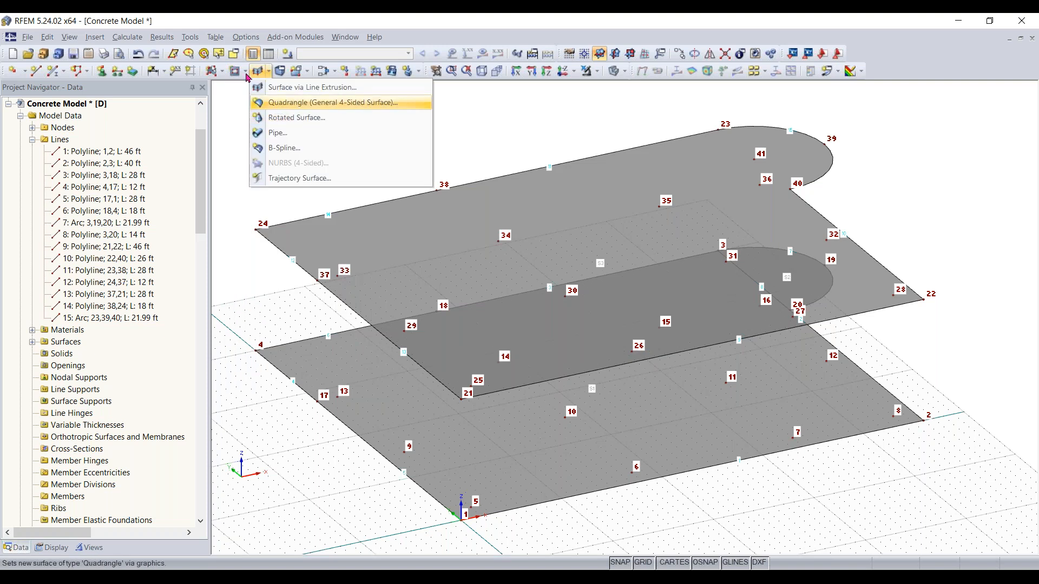
left_click(264, 203)
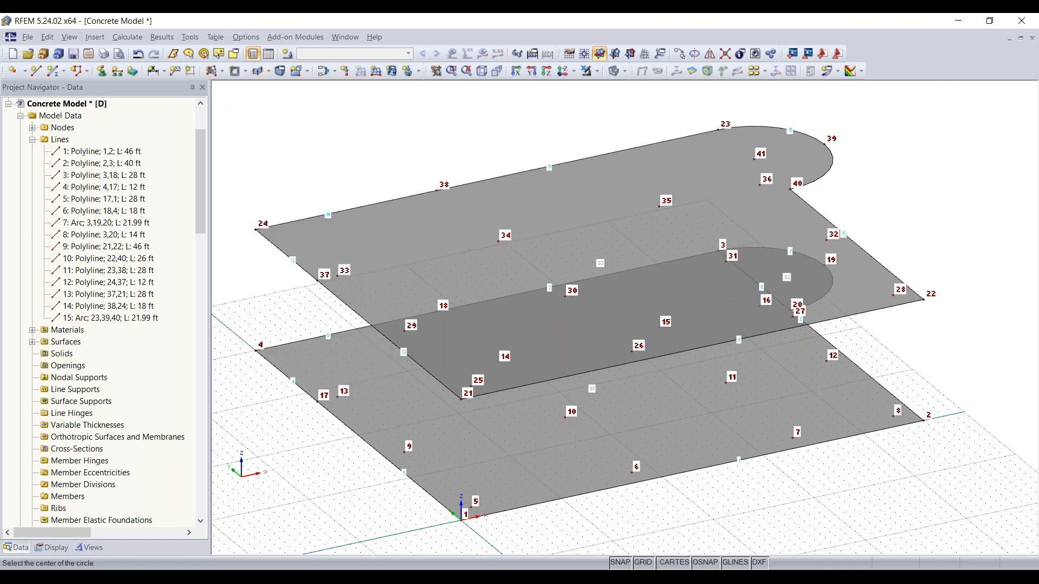
middle_click_drag(876, 188, 740, 280, "ctrl")
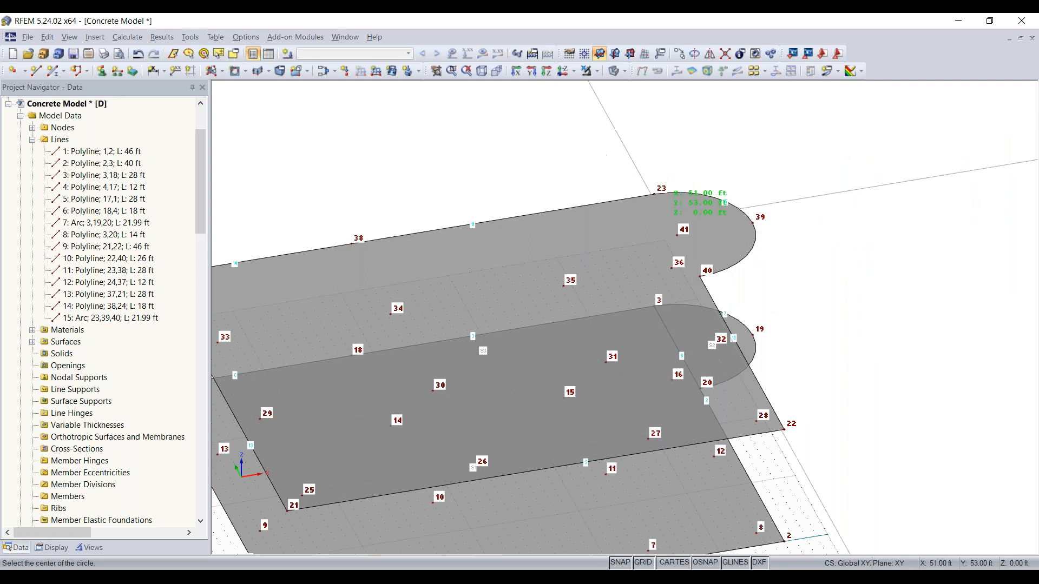
scroll(677, 238, "up", 3)
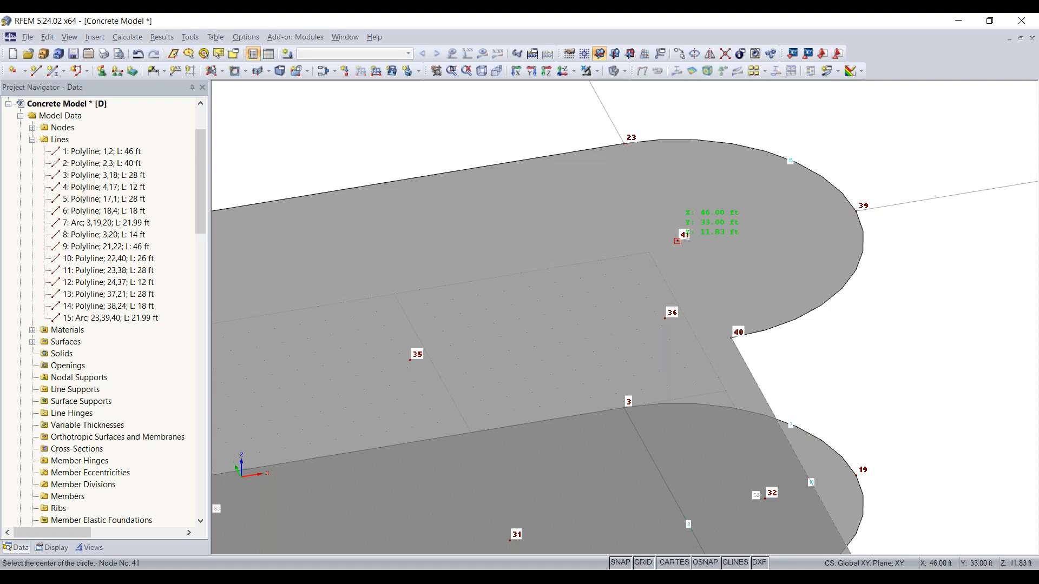
left_click(676, 240)
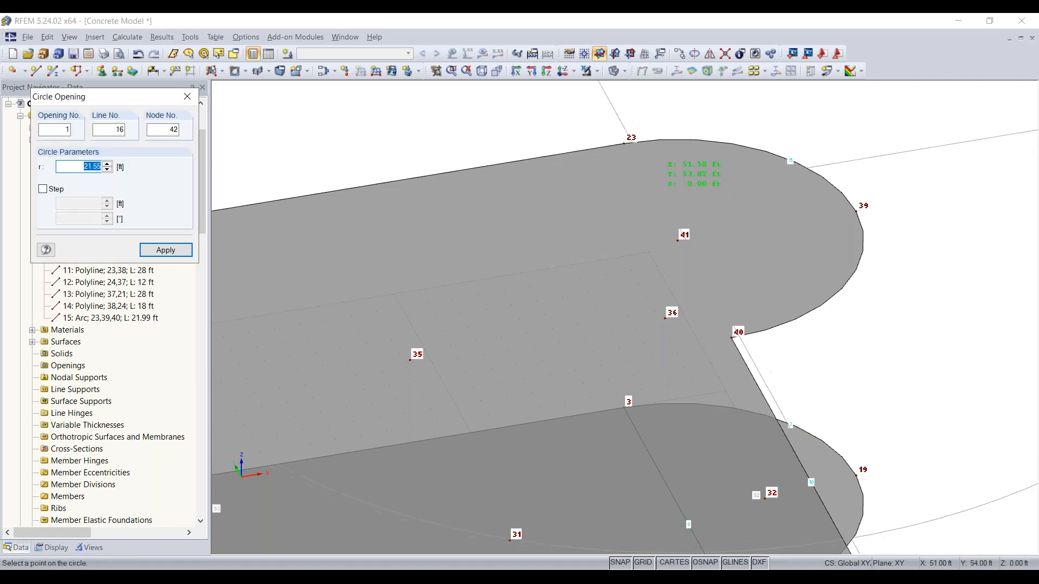
type("6")
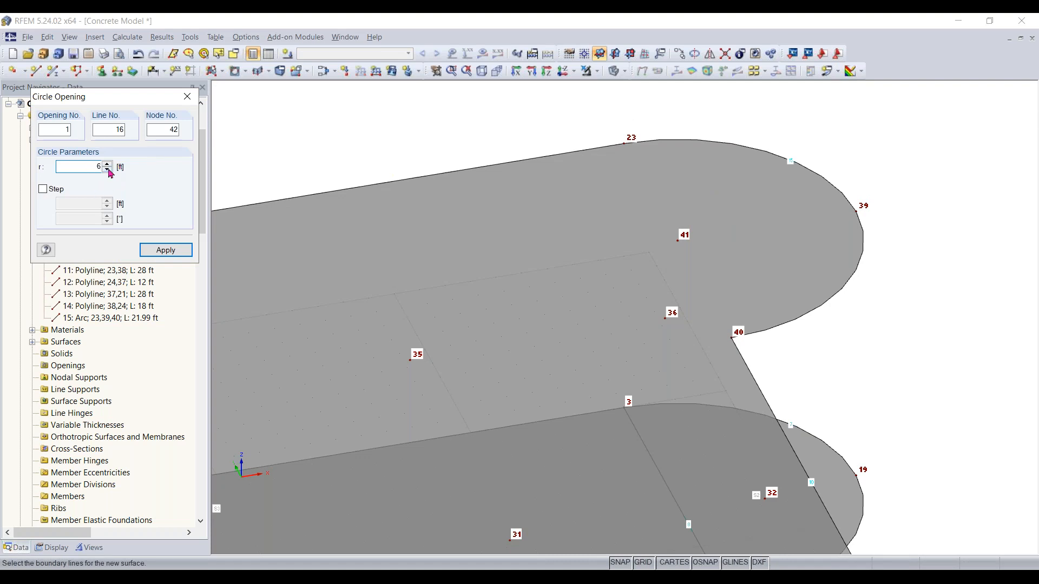
key("Return")
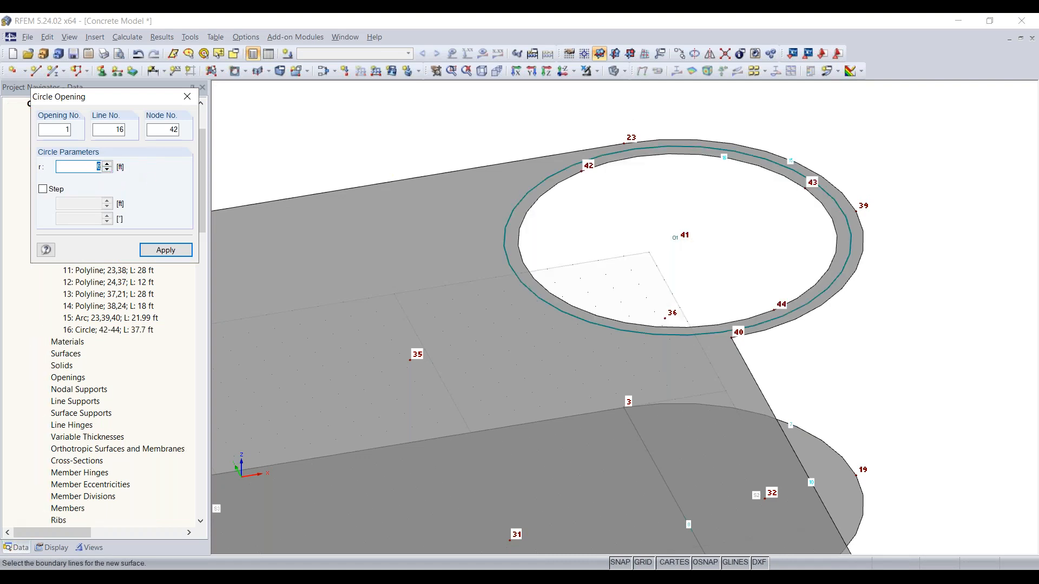
left_click(187, 97)
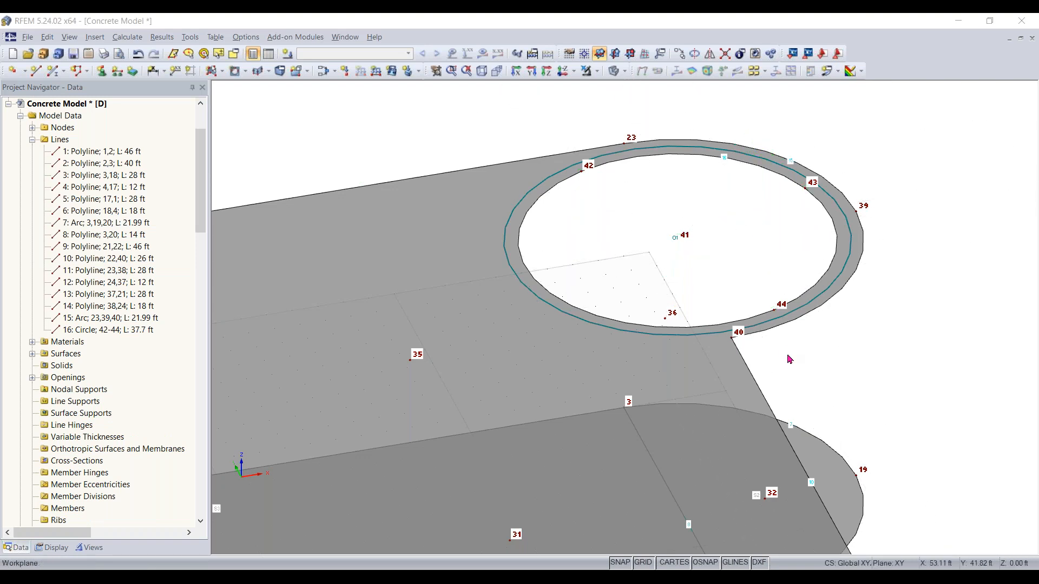
Inspect the new opening and both slabs by orbiting around the model from several angles
scroll(811, 379, "down", 3)
middle_click_drag(897, 467, 702, 216)
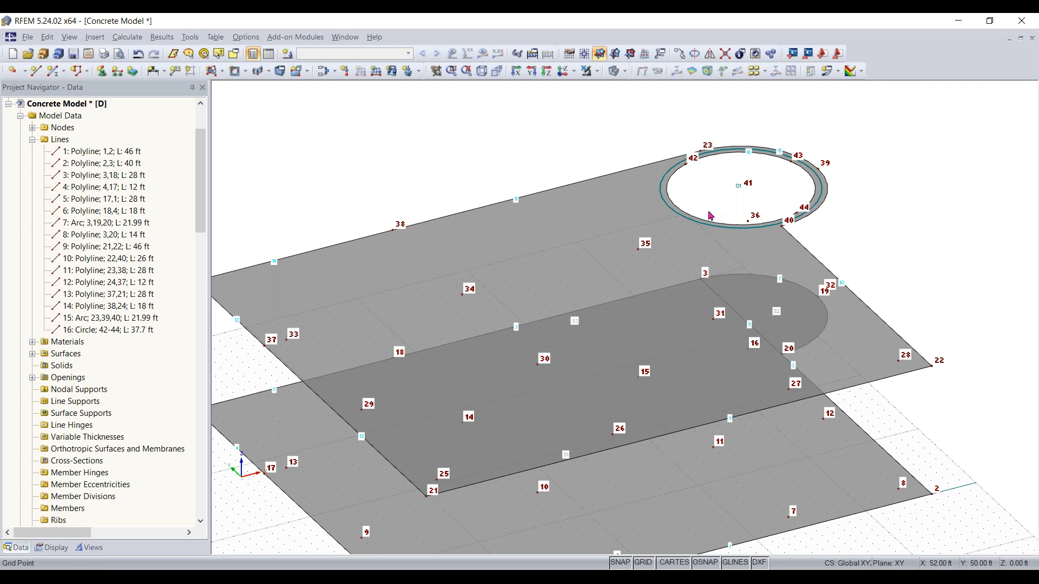
scroll(768, 250, "down", 1)
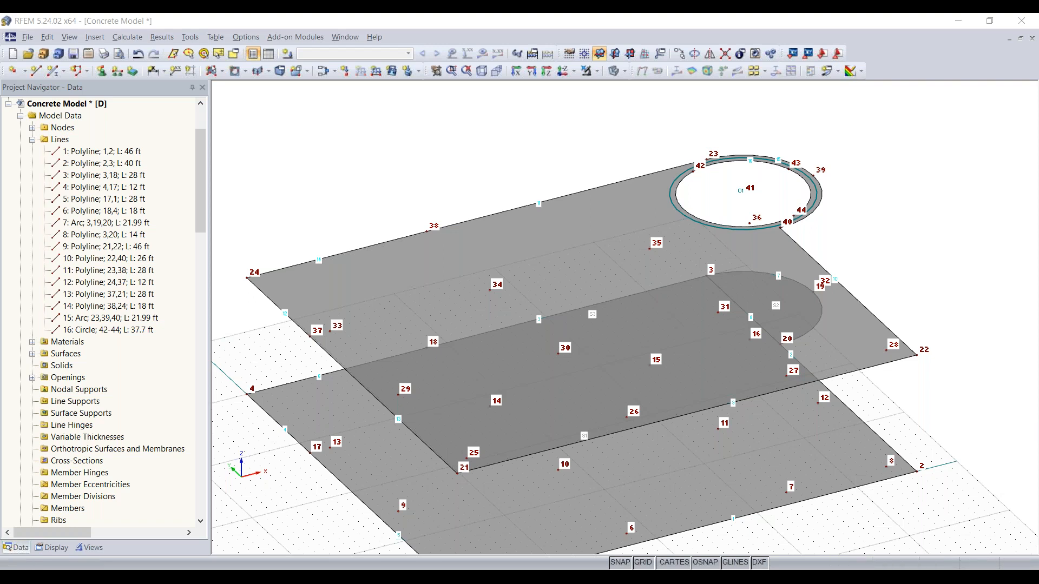
middle_click_drag(297, 456, 700, 449, "ctrl")
middle_click_drag(565, 495, 428, 449)
middle_click_drag(427, 449, 774, 433, "ctrl")
left_click(563, 454)
left_click(598, 469)
middle_click_drag(575, 464, 503, 533)
middle_click_drag(503, 533, 545, 474)
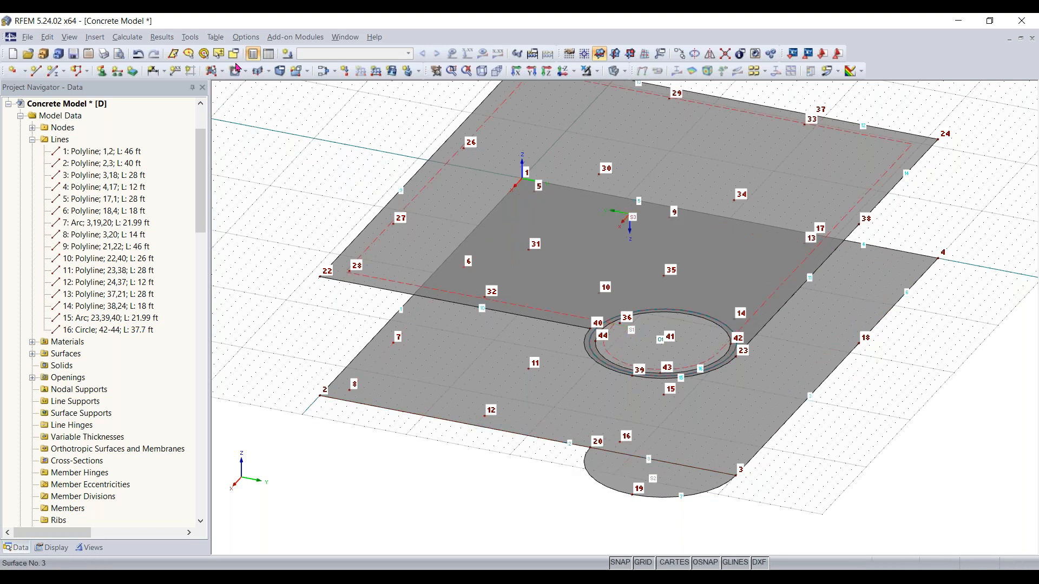
scroll(522, 448, "up", 1)
scroll(522, 448, "up", 1)
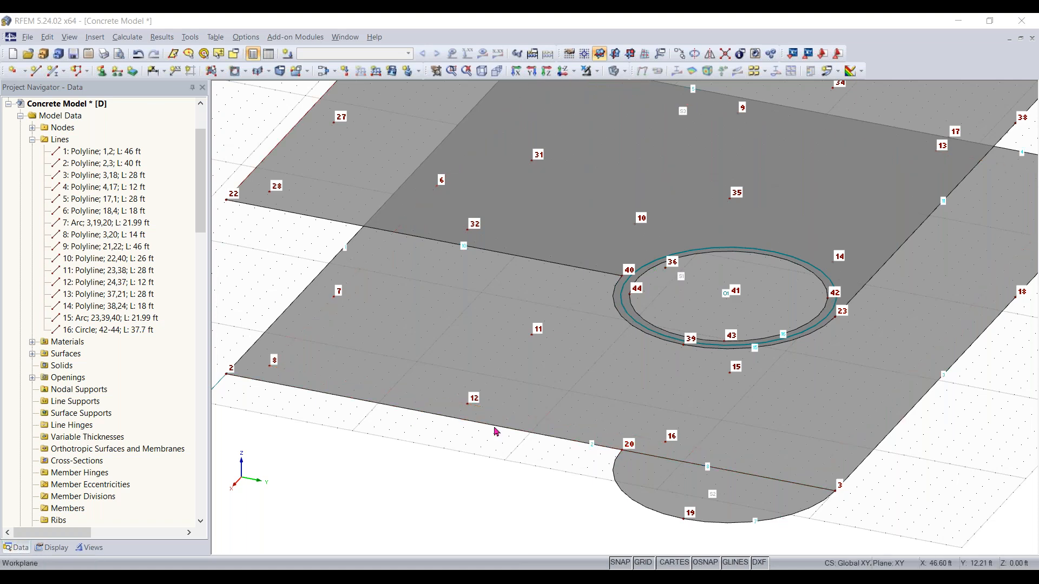
Draw a vertical line from the lower slab edge up to the upper slab edge at X 46 ft, Y 19 ft
left_click(37, 70)
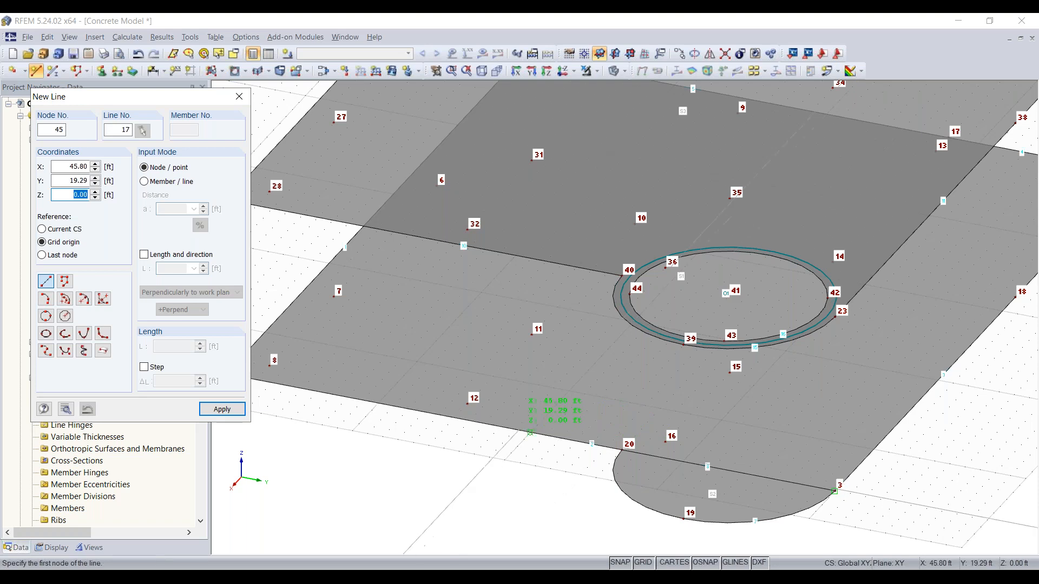
left_click(530, 433)
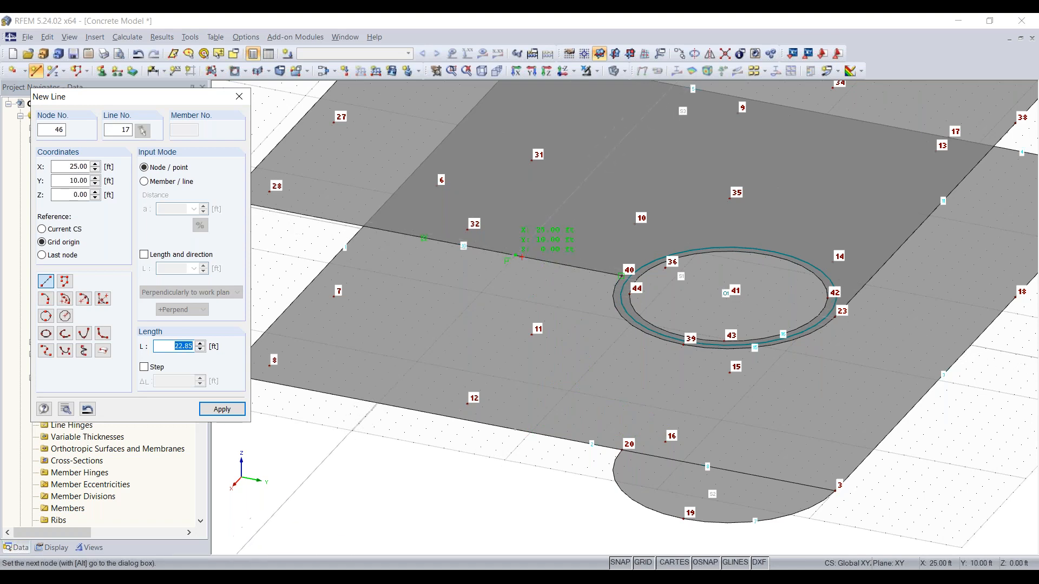
scroll(521, 257, "up", 5)
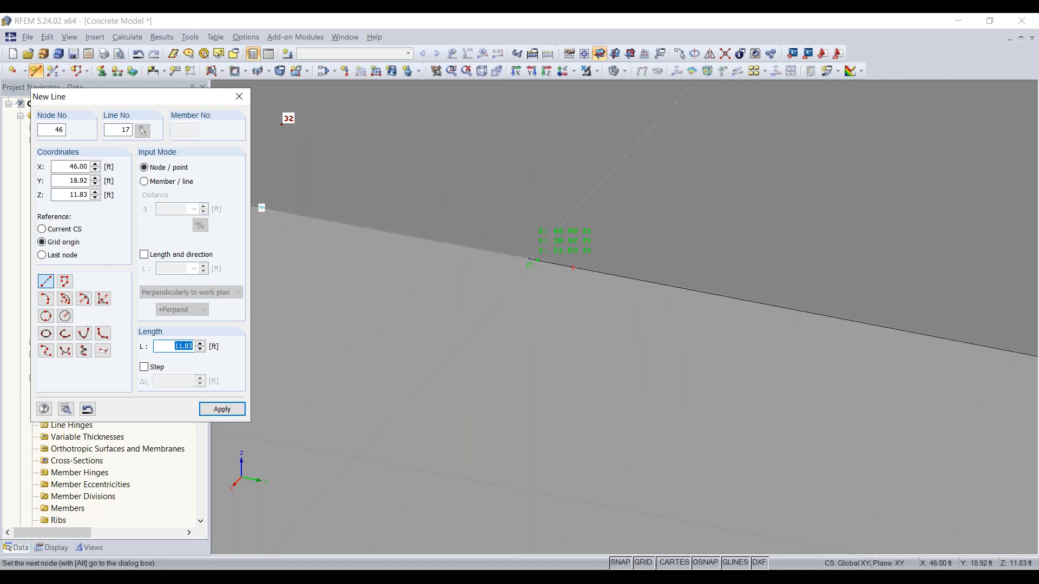
left_click(536, 260)
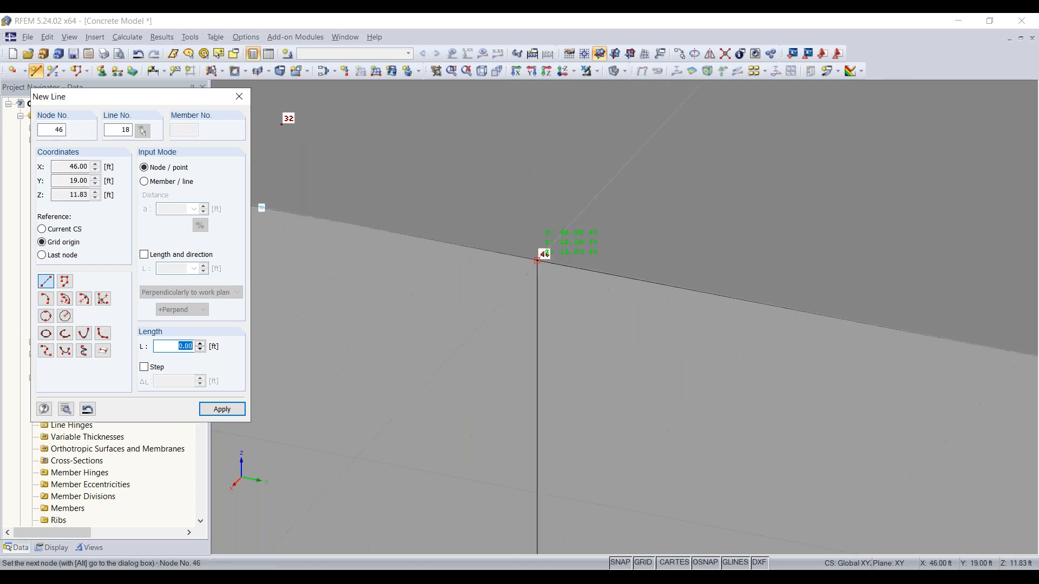
scroll(541, 303, "down", 5)
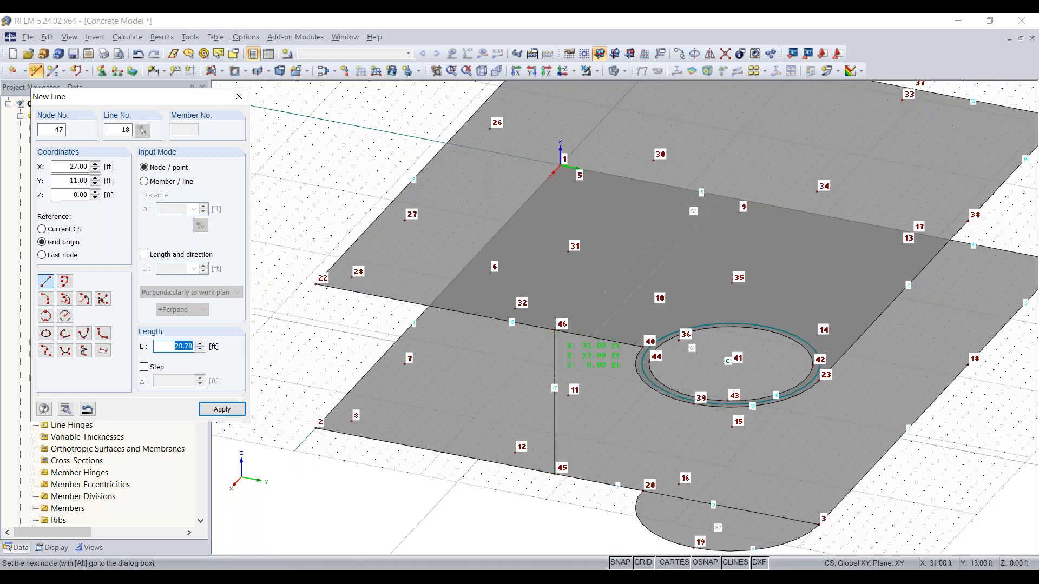
right_click(559, 508)
Draw a vertical line between the lower and upper slab edges at X 34 ft, Y 40 ft
middle_click_drag(559, 509, 468, 463, "ctrl")
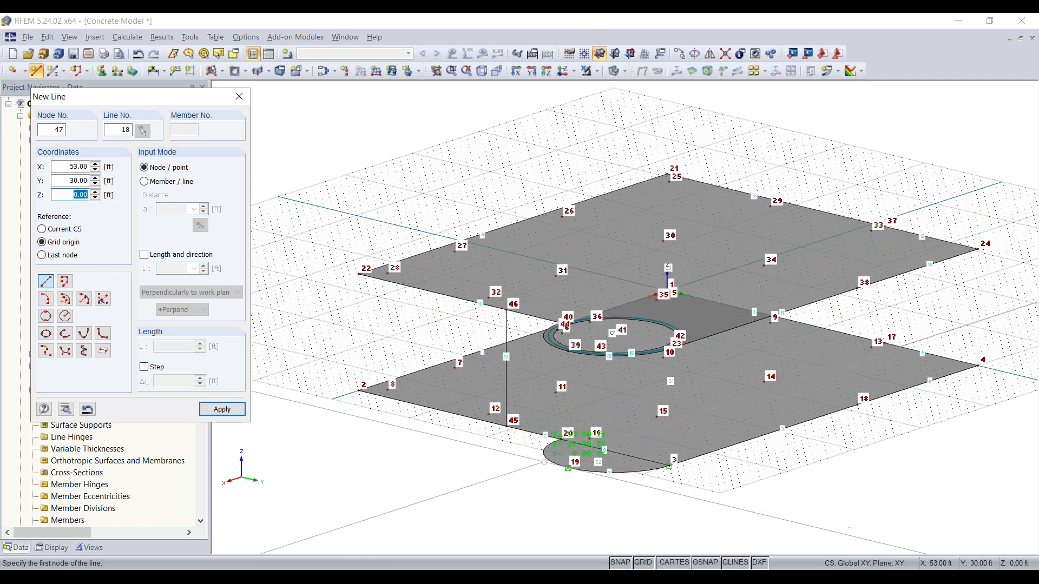
scroll(547, 452, "up", 3)
middle_click_drag(515, 446, 482, 481, "ctrl")
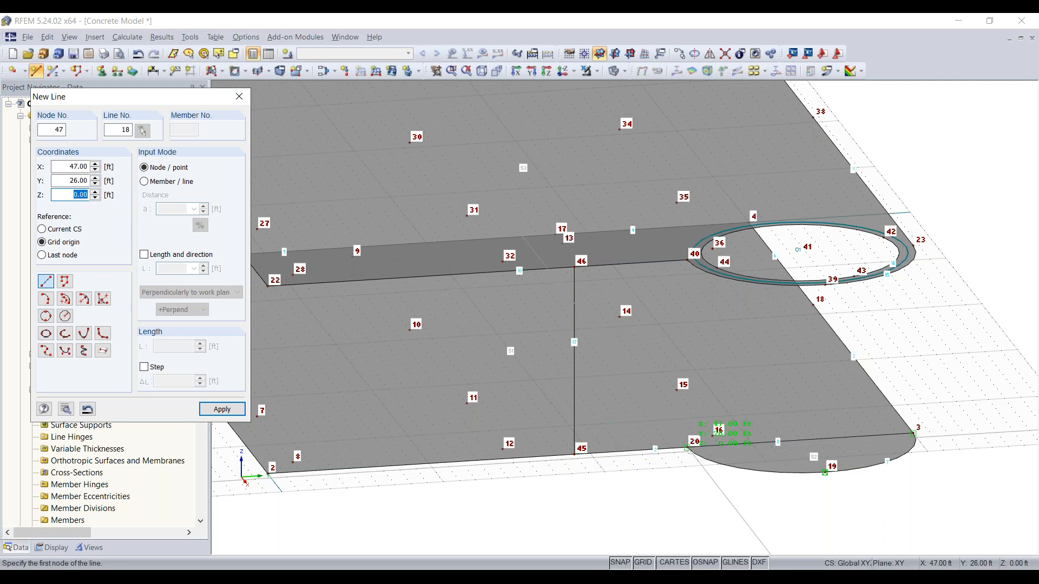
scroll(688, 446, "up", 2)
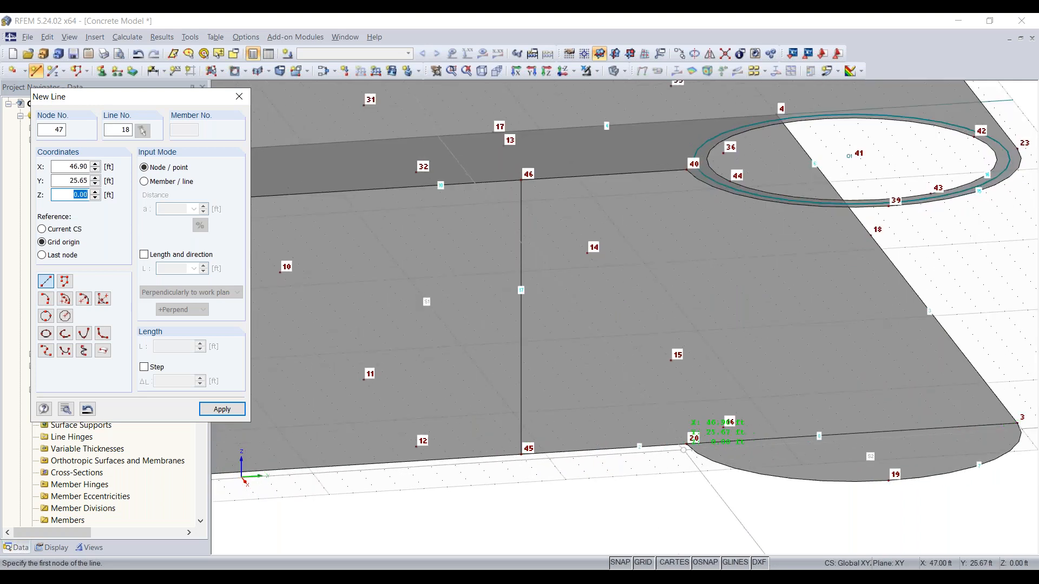
scroll(752, 460, "down", 3)
scroll(865, 469, "up", 6)
middle_click_drag(852, 441, 575, 419, "ctrl")
middle_click_drag(575, 419, 766, 477)
scroll(698, 439, "down", 2)
scroll(699, 439, "up", 1)
scroll(755, 461, "down", 1)
scroll(755, 461, "down", 1)
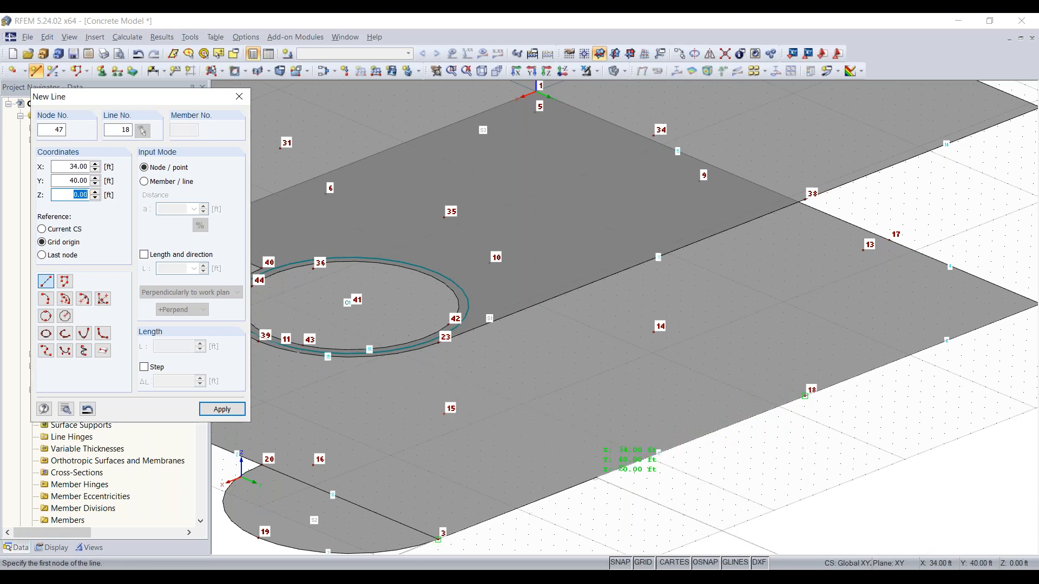
left_click(595, 478)
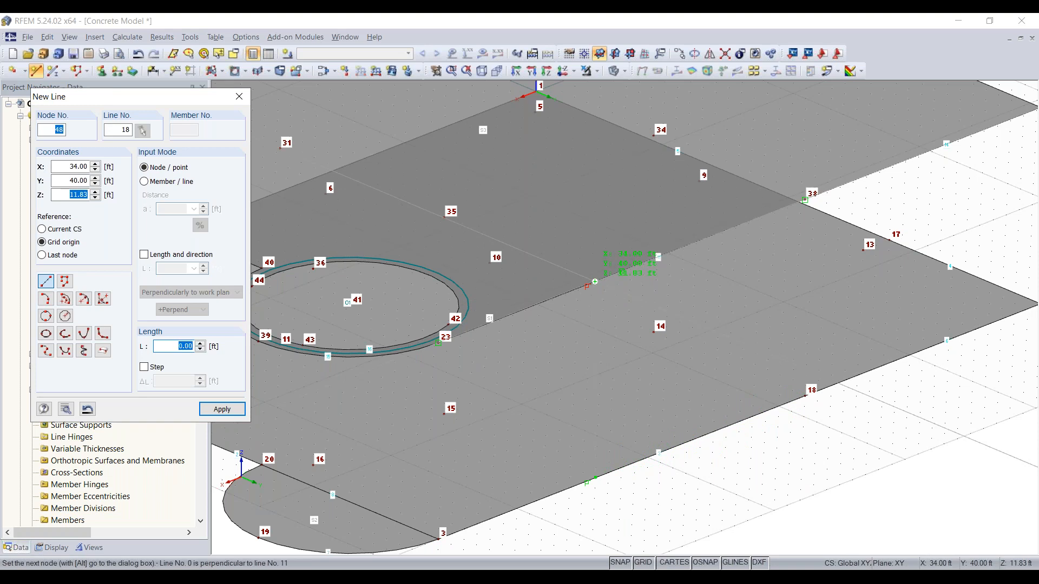
left_click(594, 281)
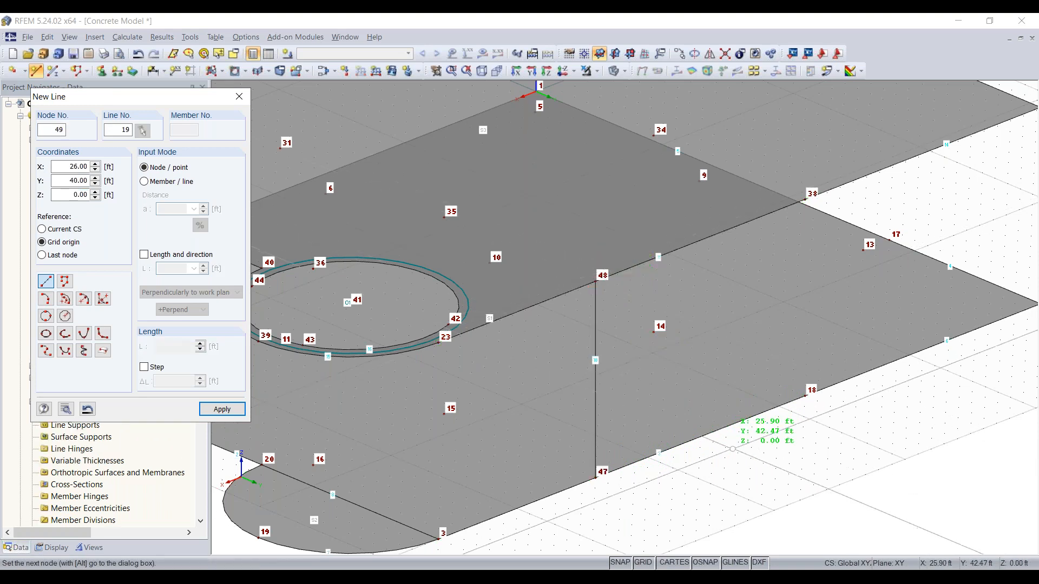
Draw a vertical line from node 20 on the lower slab up to node 40 on the upper slab
scroll(594, 444, "down", 5)
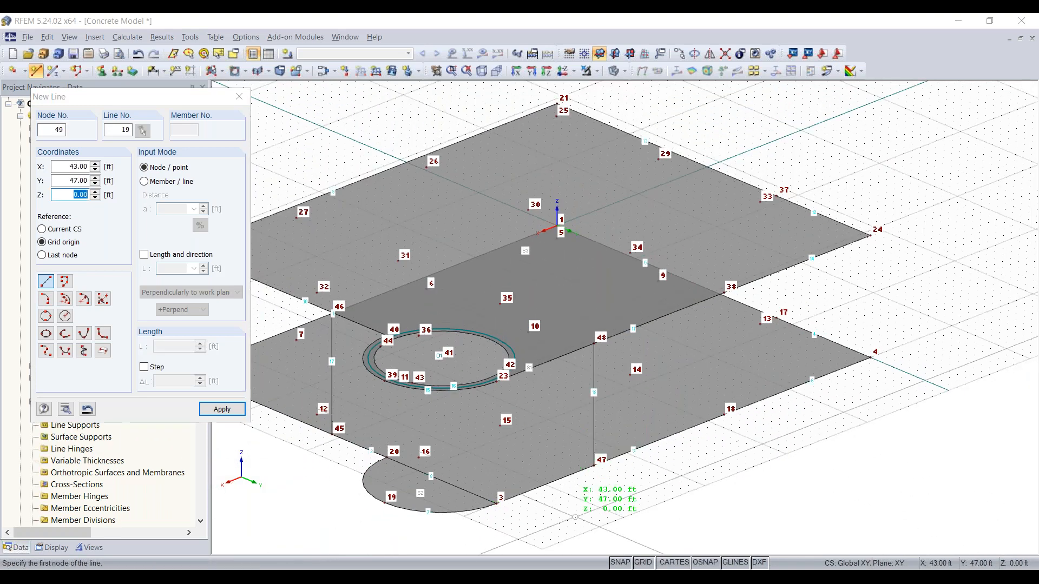
middle_click_drag(574, 517, 700, 424)
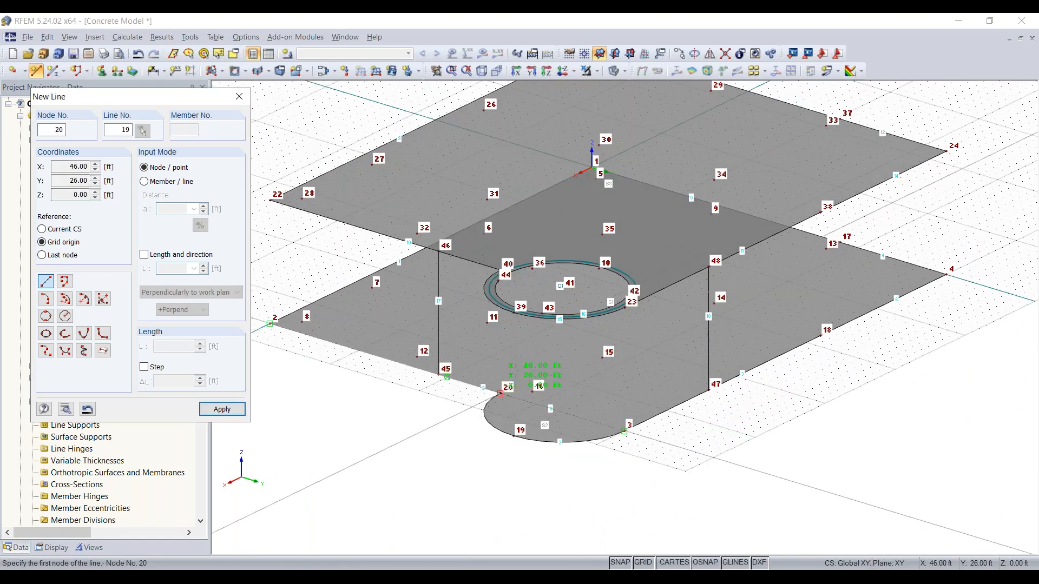
left_click(501, 393)
middle_click_drag(530, 300, 521, 298, "ctrl")
scroll(511, 273, "up", 6)
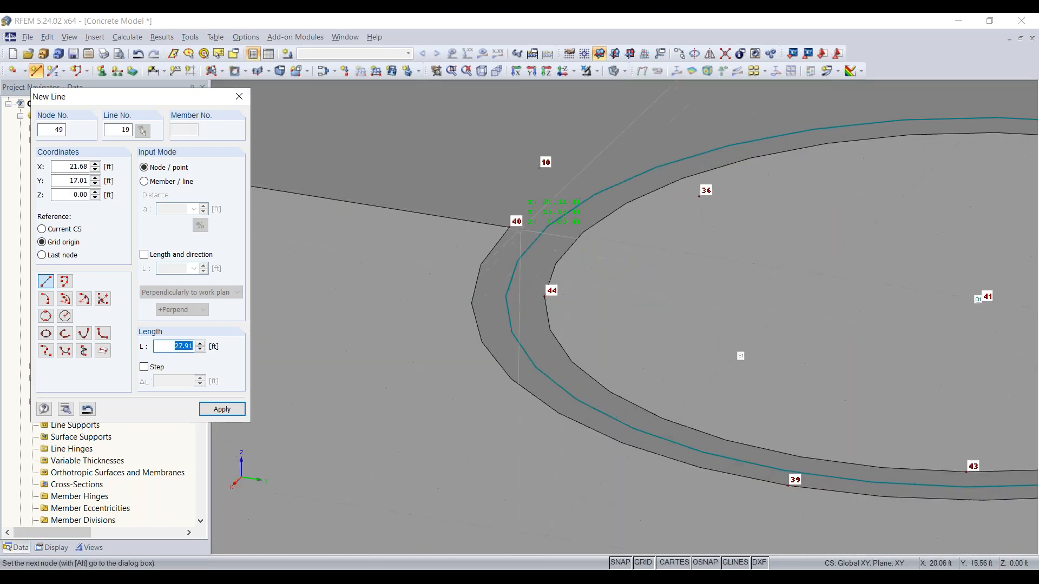
left_click(509, 227)
scroll(522, 238, "down", 6)
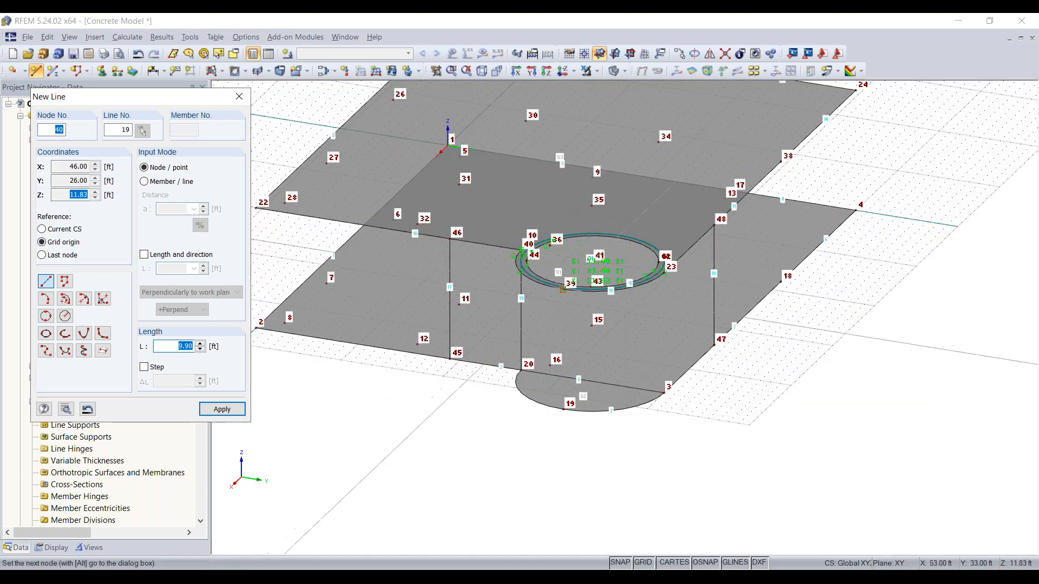
right_click(677, 402)
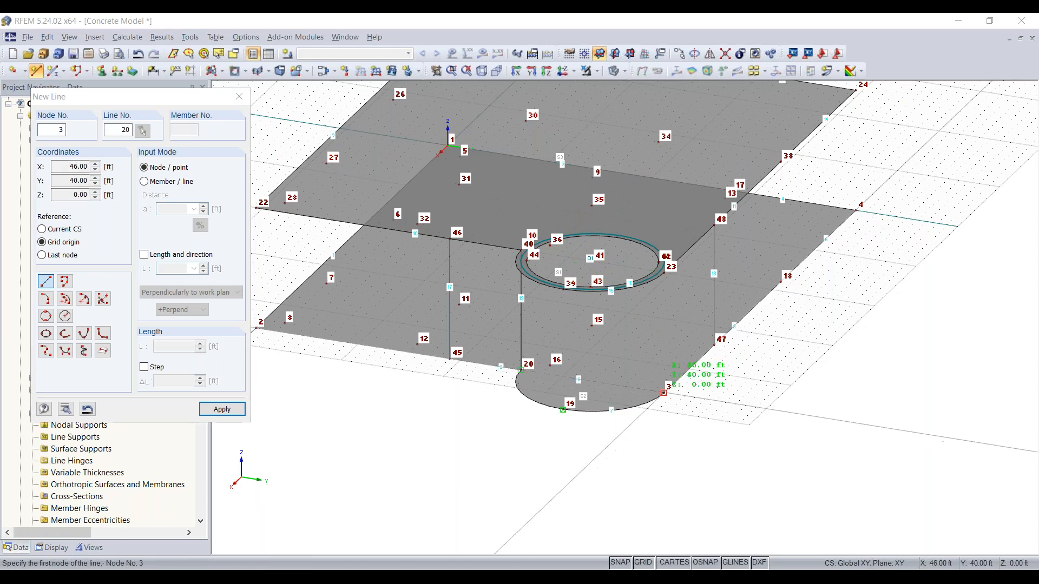
Draw vertical lines from node 3 up to node 23 and from node 18 up to node 38
left_click(663, 392)
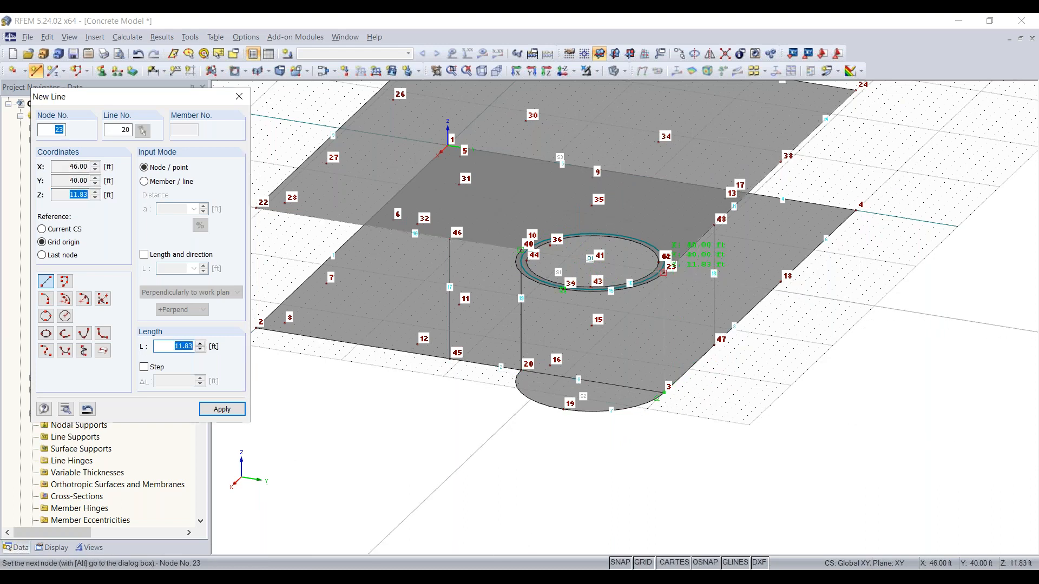
right_click(770, 324)
middle_click_drag(796, 288, 520, 403)
scroll(640, 427, "up", 3)
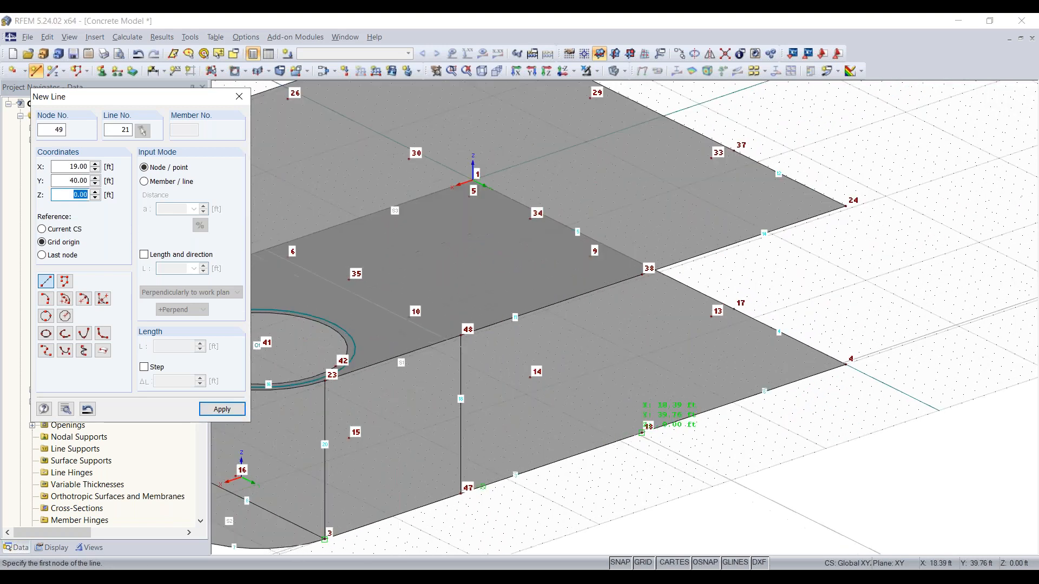
left_click(642, 433)
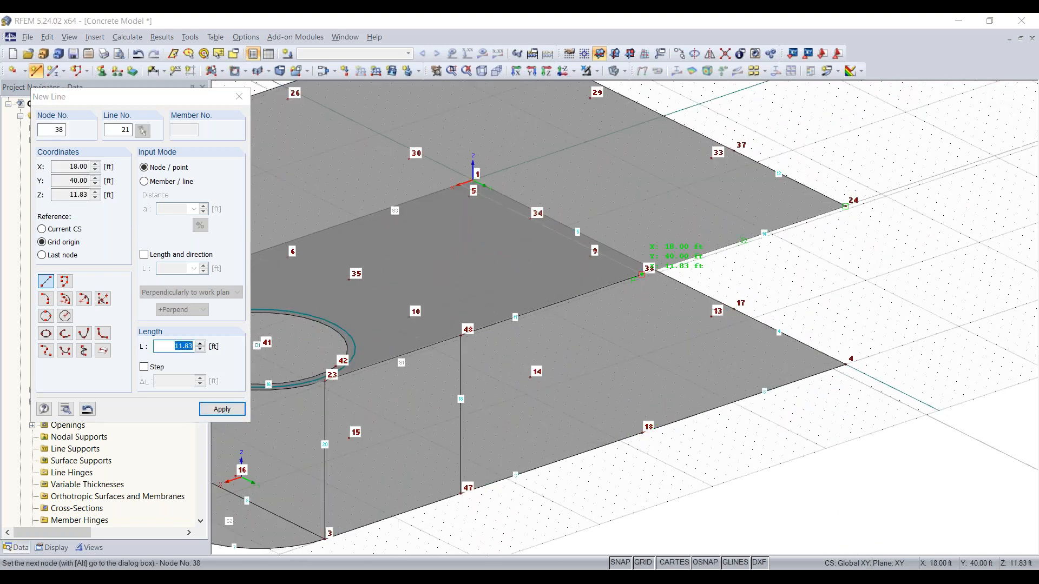
left_click(641, 275)
right_click(842, 392)
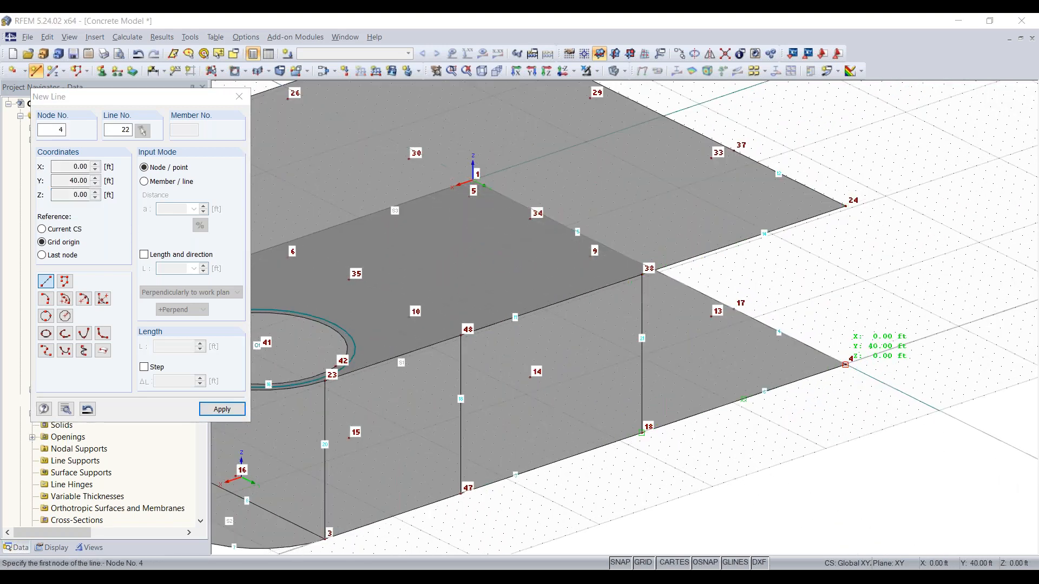
Draw a vertical line from corner node 4 up to corner node 24
left_click(845, 364)
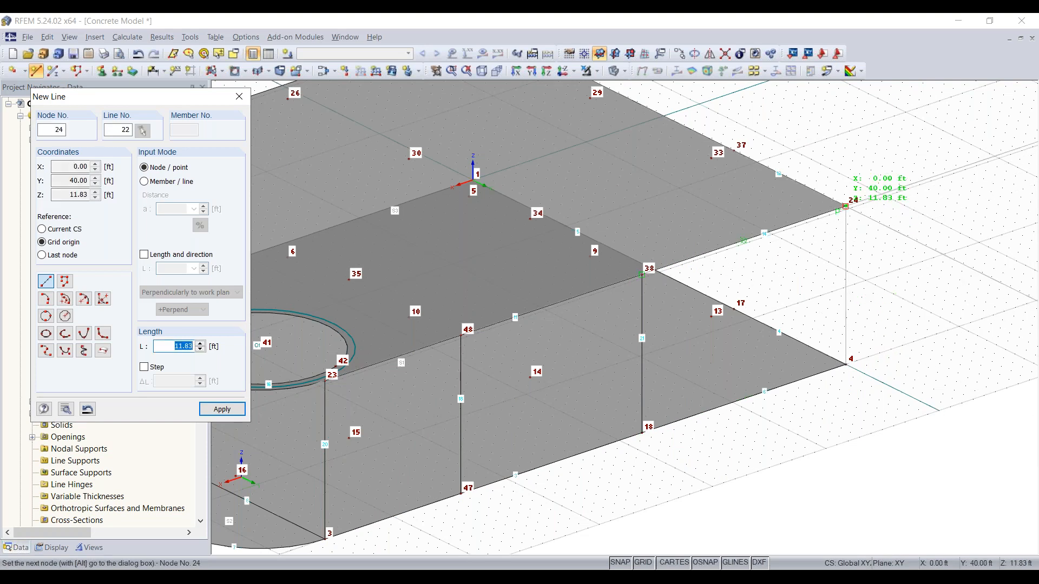
left_click(845, 206)
right_click(952, 346)
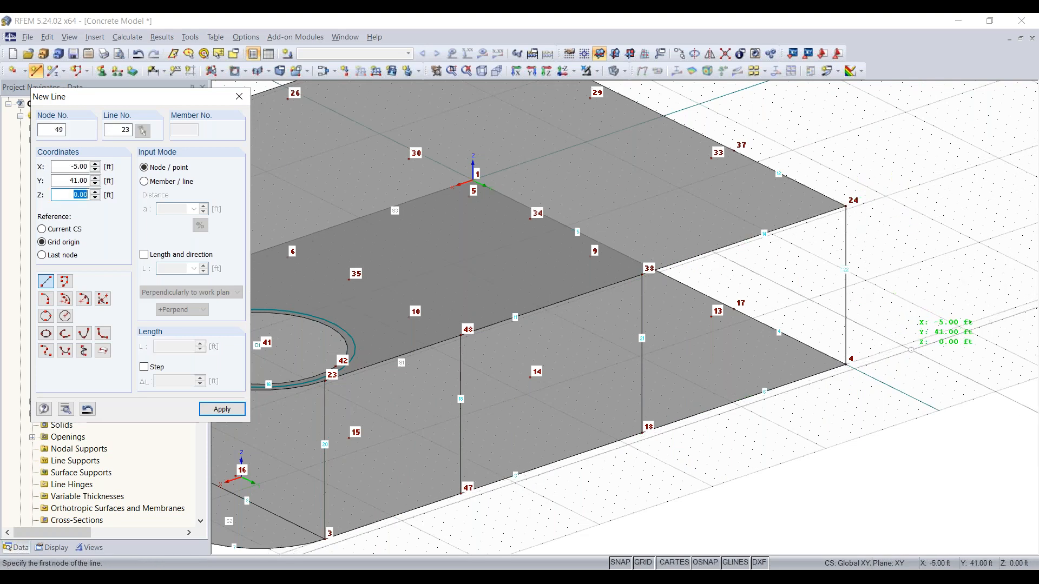
Draw a vertical line from node 17 on the lower slab up to node 37 on the upper slab
middle_click_drag(617, 334, 457, 329, "ctrl")
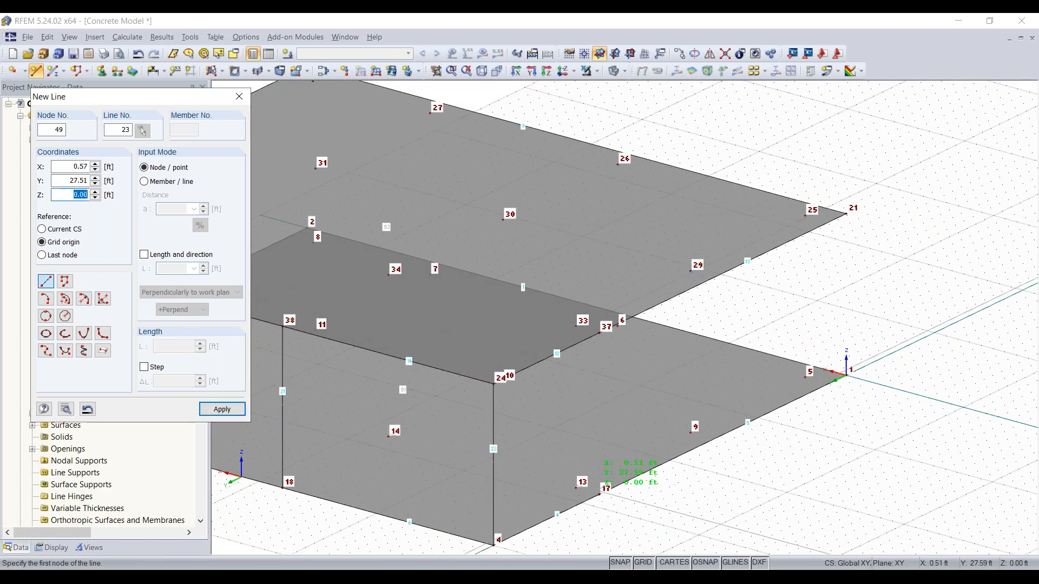
left_click(599, 493)
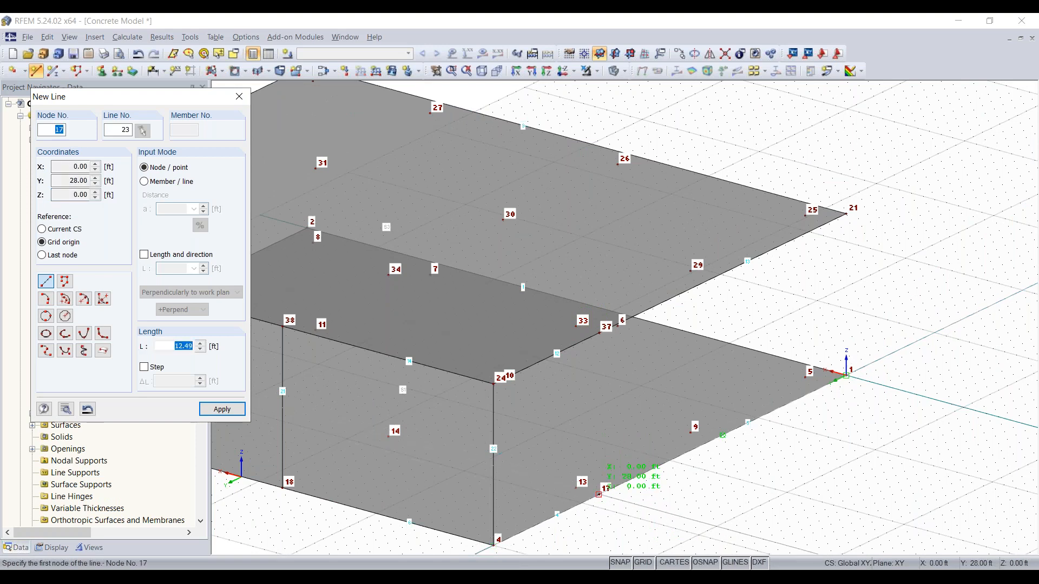
left_click(600, 332)
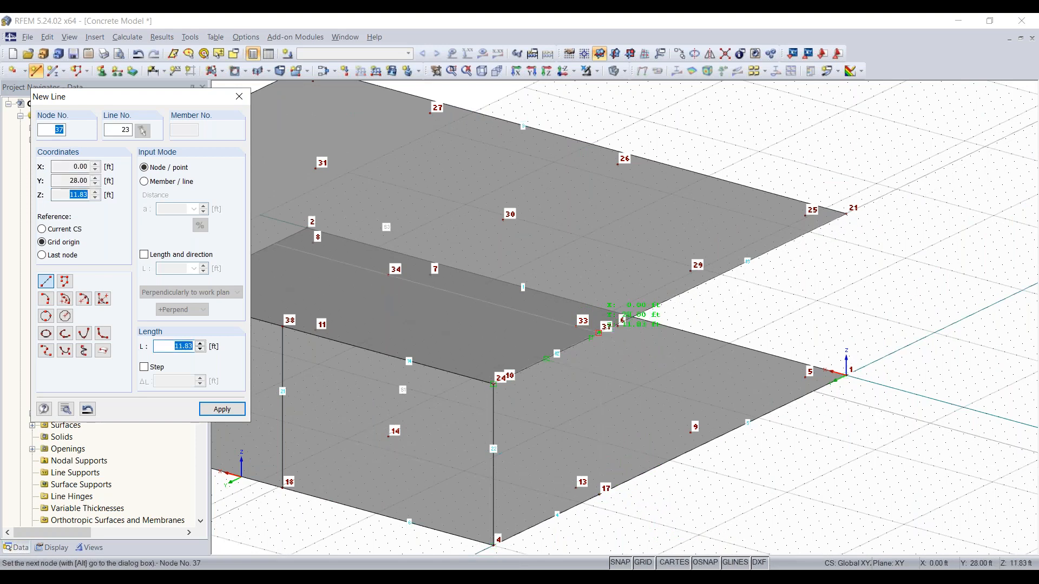
scroll(661, 464, "down", 5)
scroll(421, 513, "up", 3)
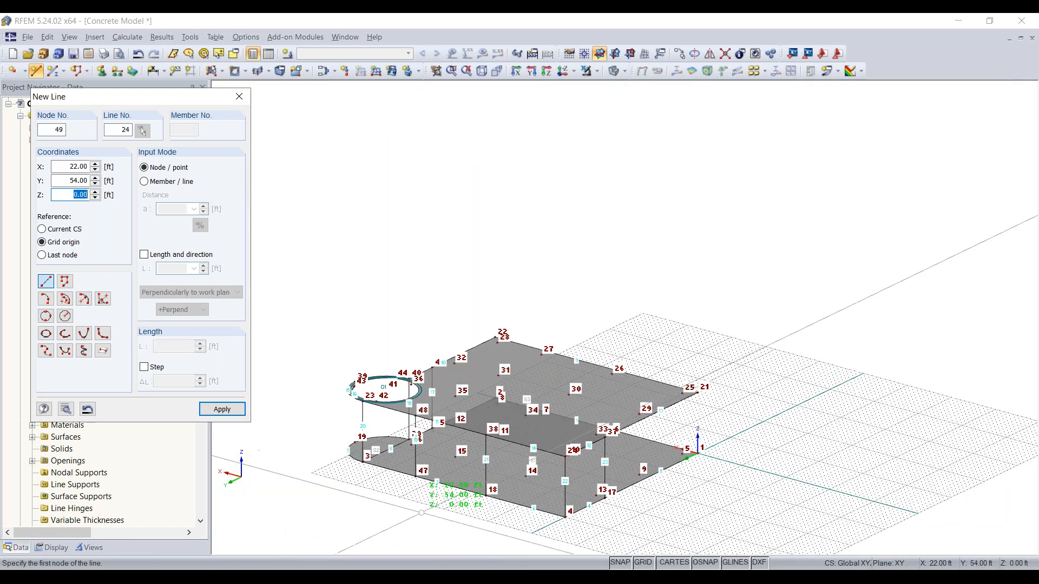
scroll(422, 512, "up", 2)
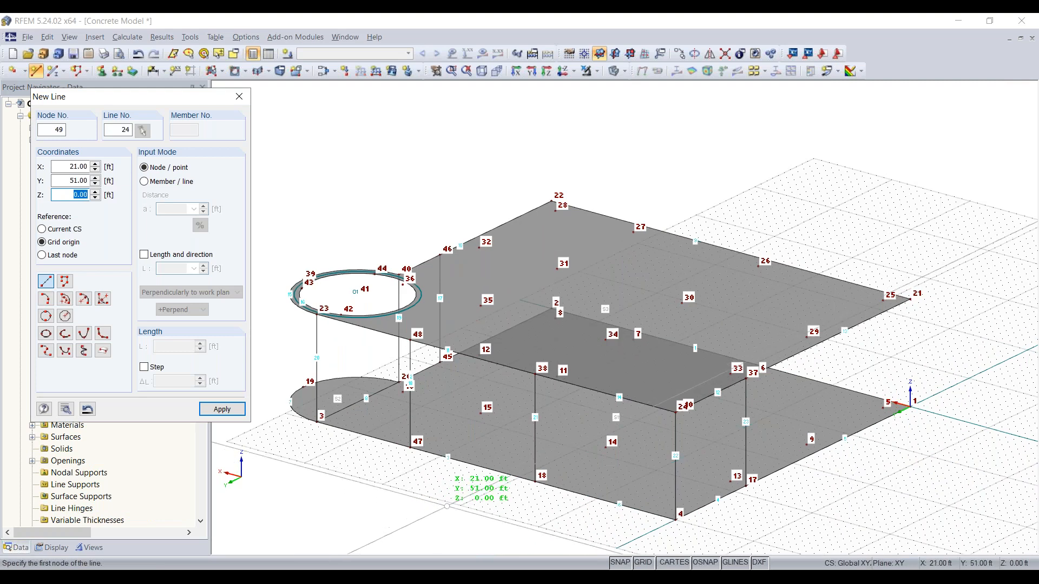
key("Escape")
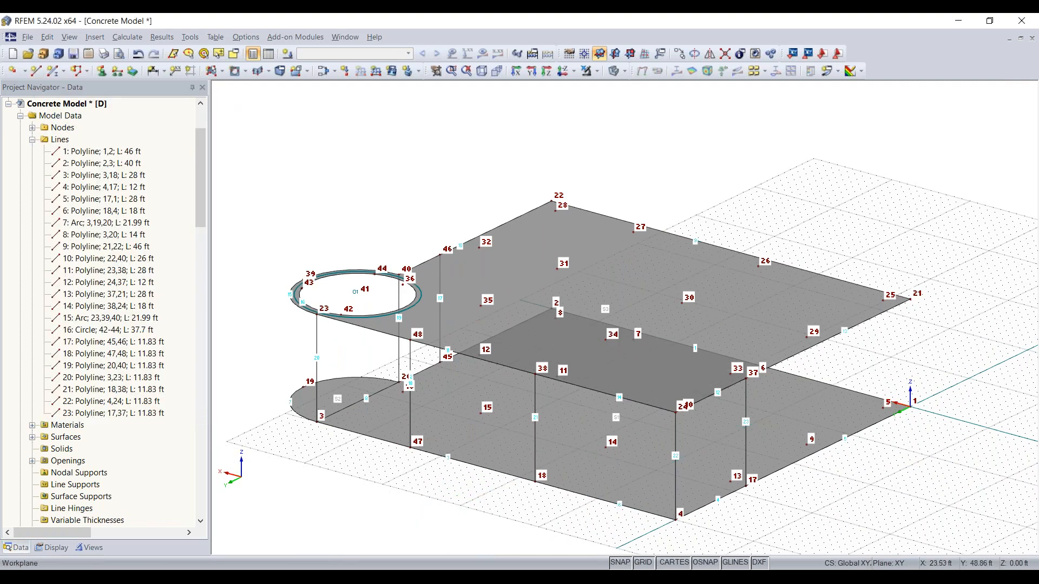
Connect all crossing and touching lines of the model so they split at their intersections
middle_click_drag(466, 498, 703, 498, "ctrl")
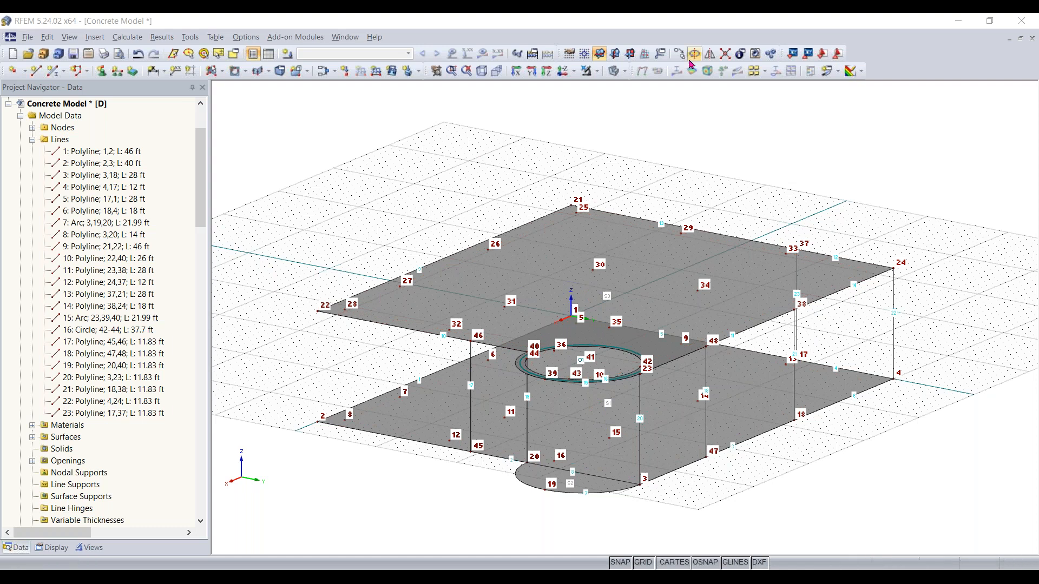
left_click(726, 56)
left_click_drag(946, 147, 264, 517)
right_click(665, 509)
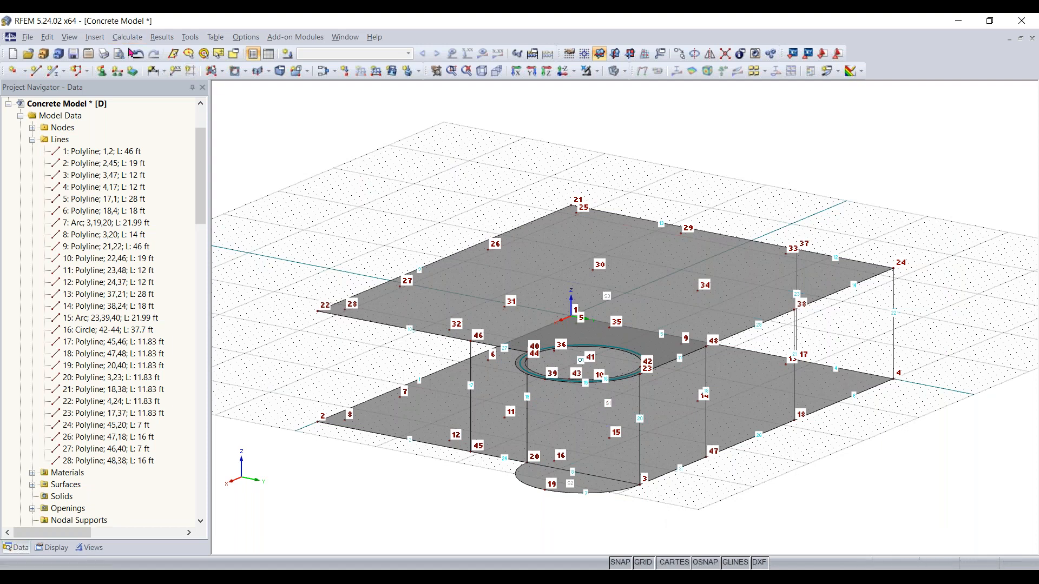
Create an 8 in thick wall surface from the boundary lines between nodes 45, 46, 40 and 20
left_click(222, 70)
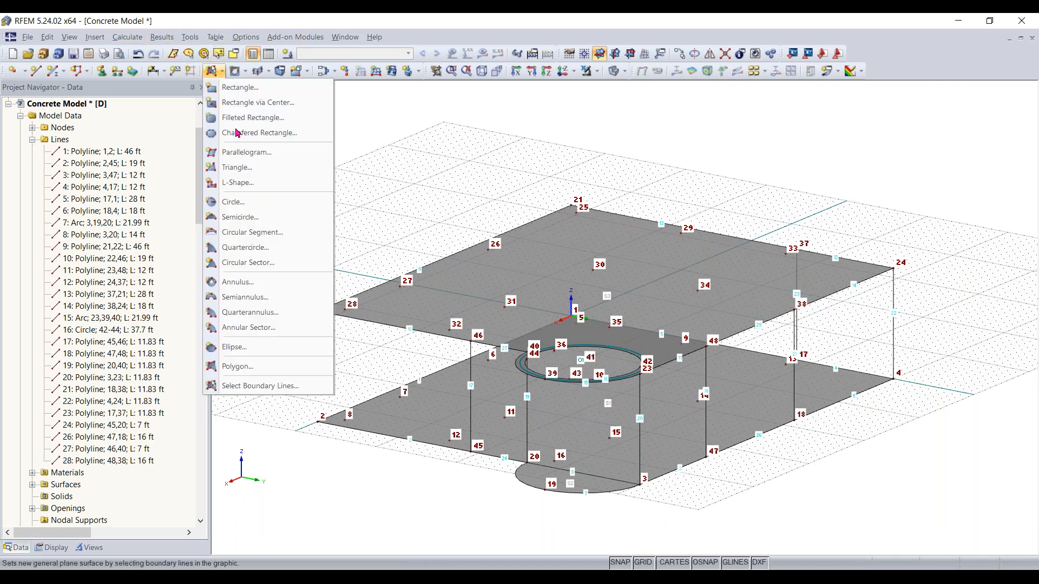
left_click(263, 389)
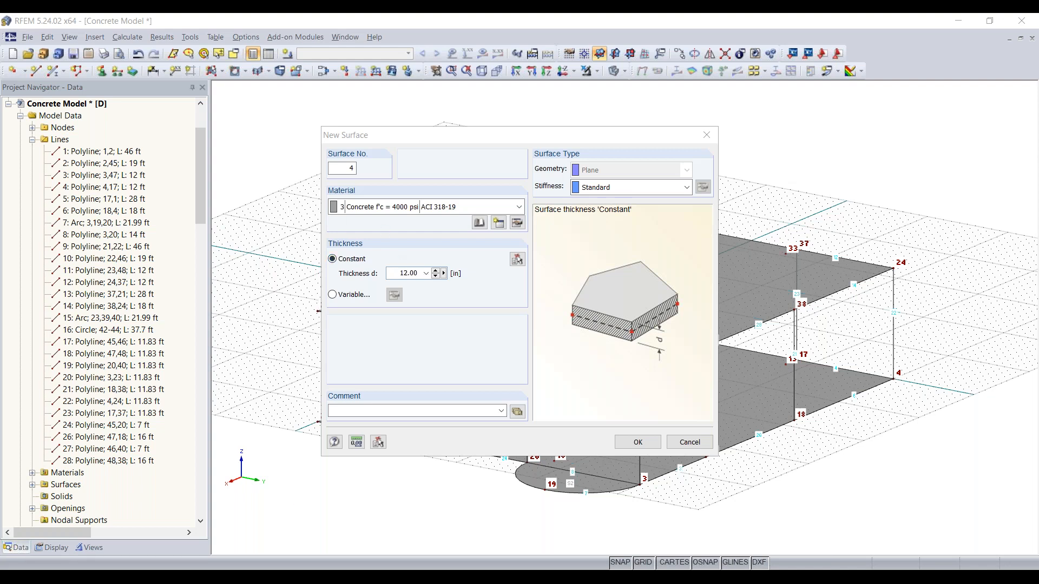
left_click(412, 273)
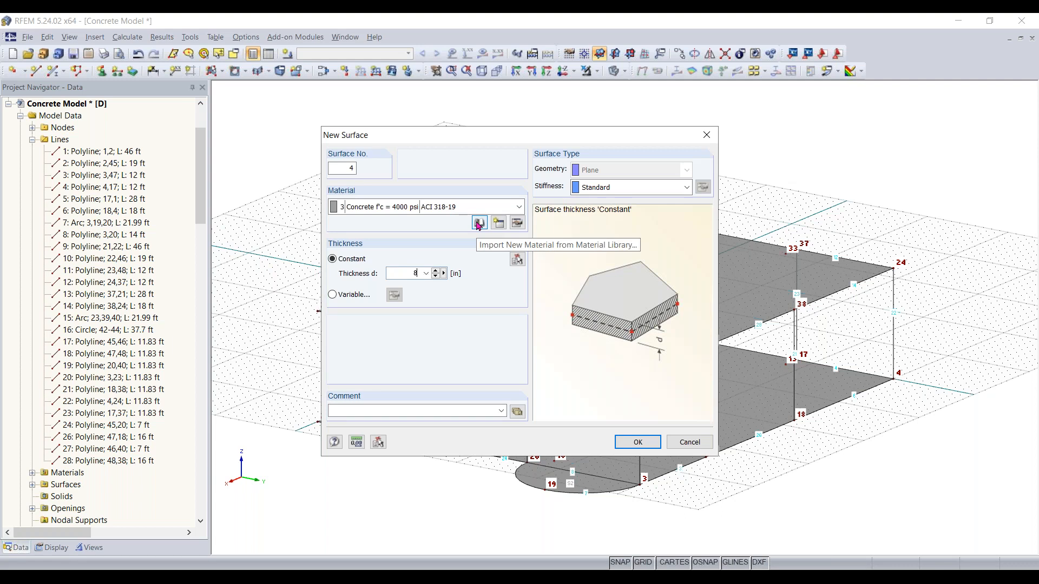
left_click(633, 442)
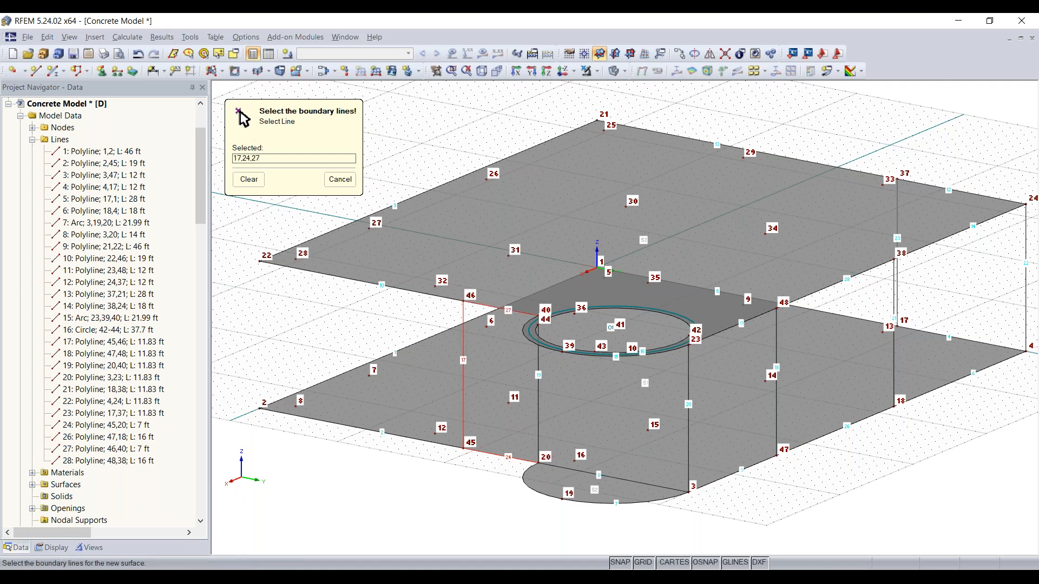
left_click(538, 401)
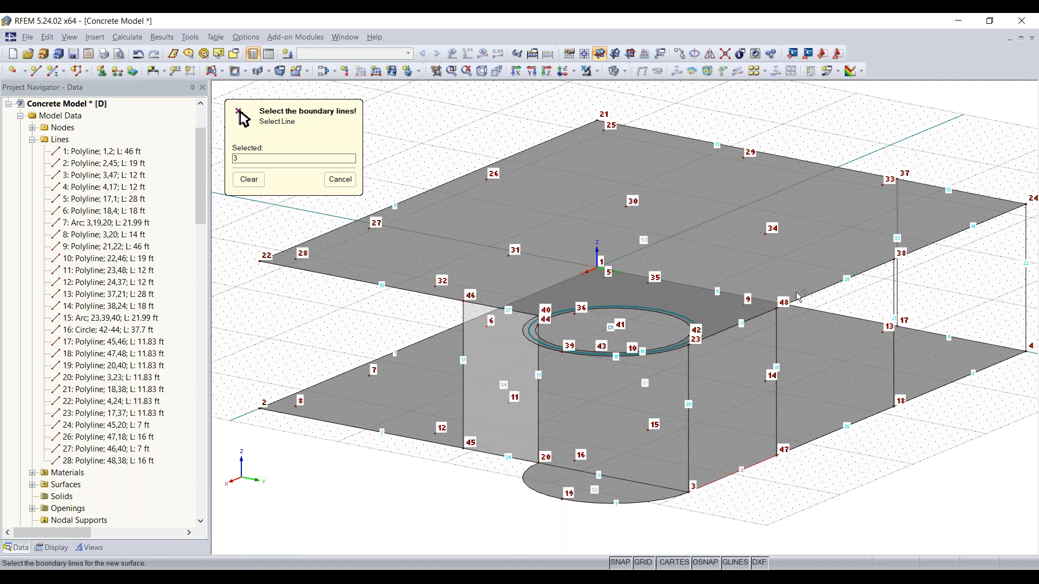
Create wall surfaces on the front face between nodes 3, 47, 18 and the upper slab edge by selecting their boundary lines
left_click(691, 387)
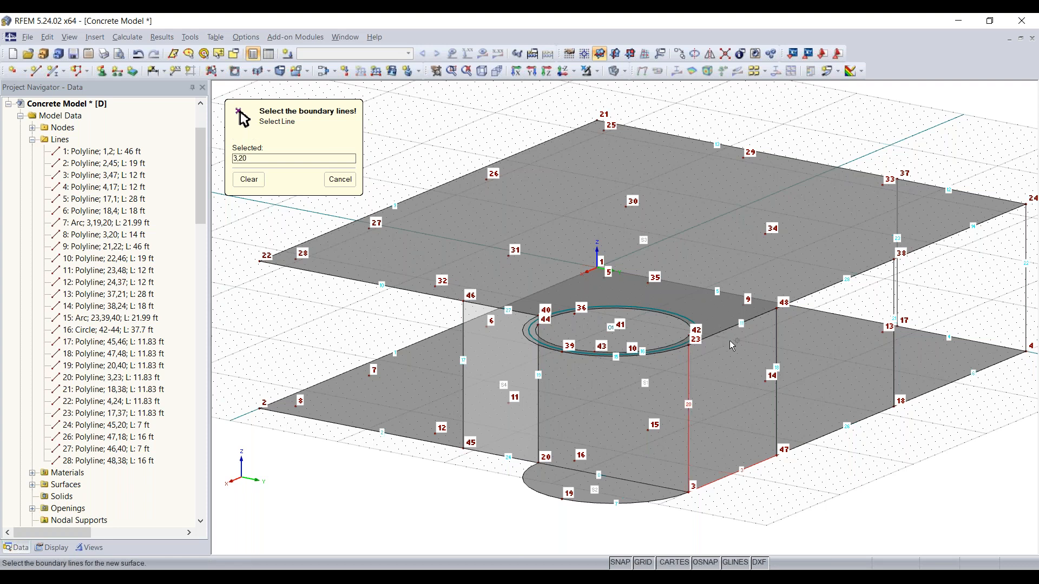
left_click(779, 339)
middle_click_drag(876, 482, 822, 483, "ctrl")
middle_click_drag(924, 450, 790, 473)
scroll(789, 469, "up", 4)
left_click(795, 431)
left_click(976, 290)
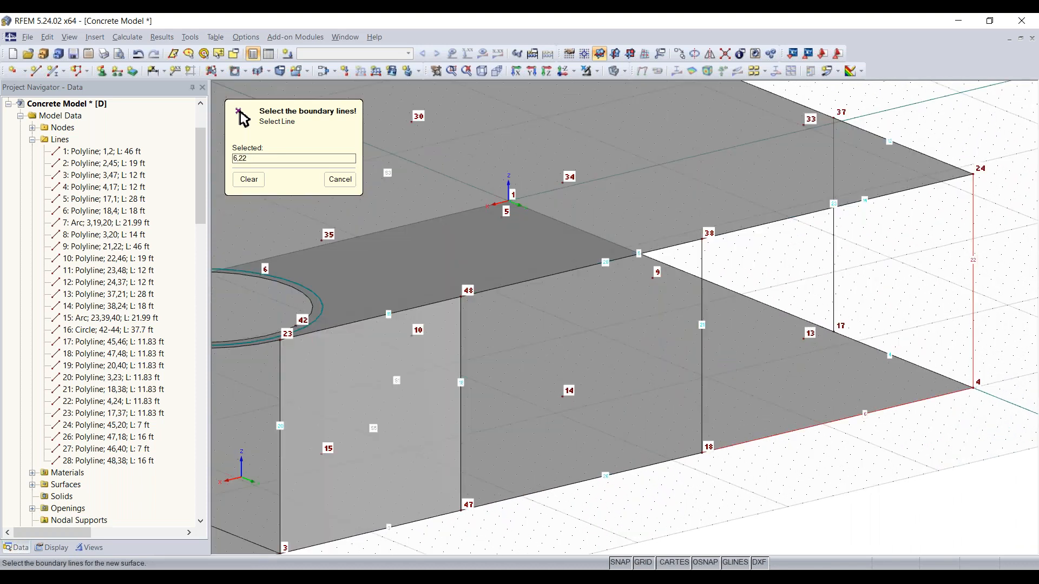
Create the corner wall surfaces between nodes 18, 4, 17 and upper nodes 38, 24, 37 from their boundary lines
left_click(904, 191)
left_click(705, 278)
middle_click_drag(704, 379, 638, 371, "ctrl")
left_click(619, 487)
left_click(658, 421)
left_click(573, 277)
left_click(487, 335)
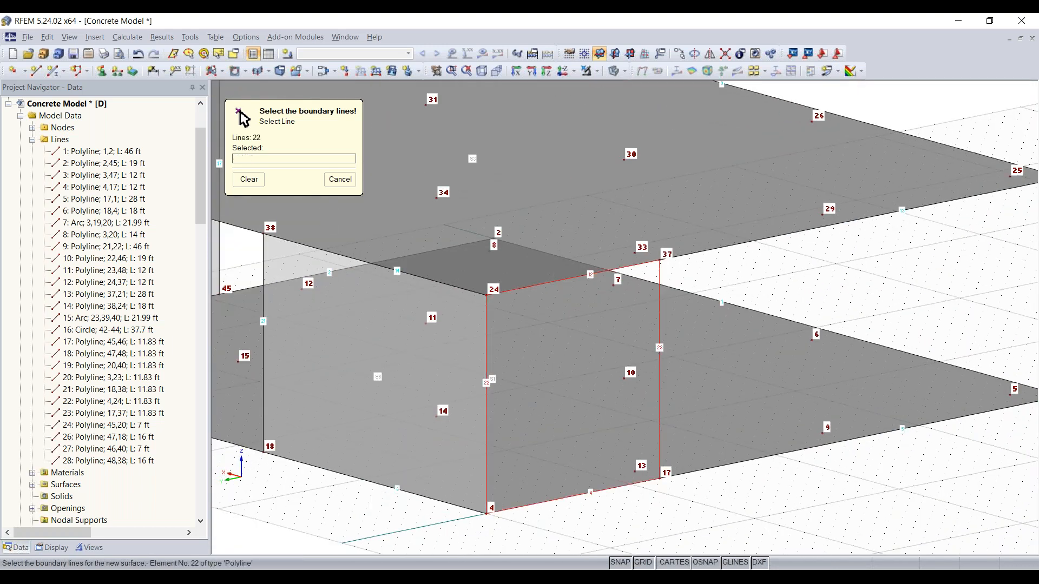
scroll(425, 485, "down", 3)
middle_click_drag(577, 494, 832, 488)
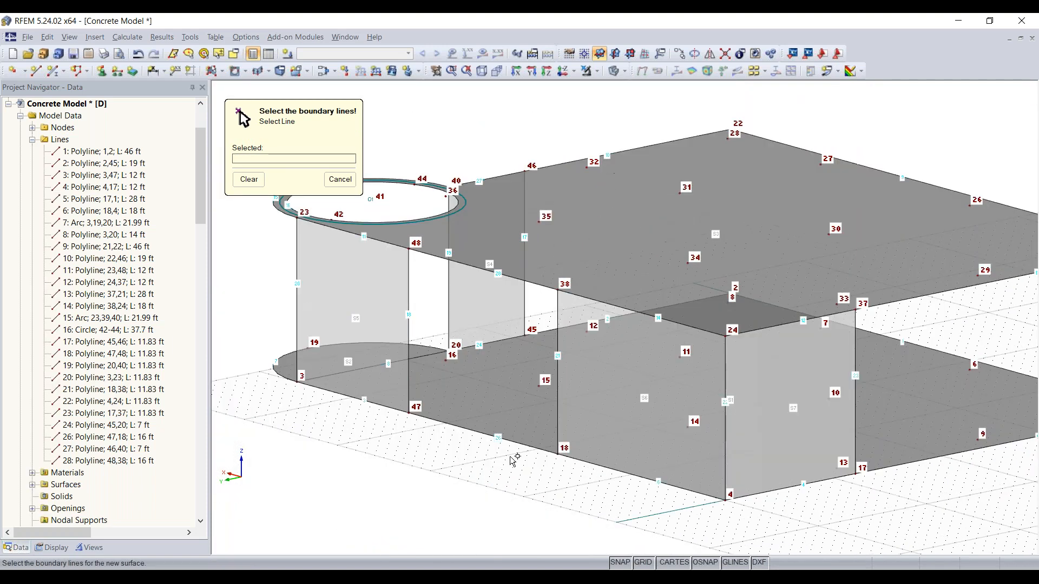
key("Escape")
Create an 8 in quadrangle surface forming the curved wall between the lower and upper arcs at the circular opening
middle_click_drag(413, 423, 515, 329, "ctrl")
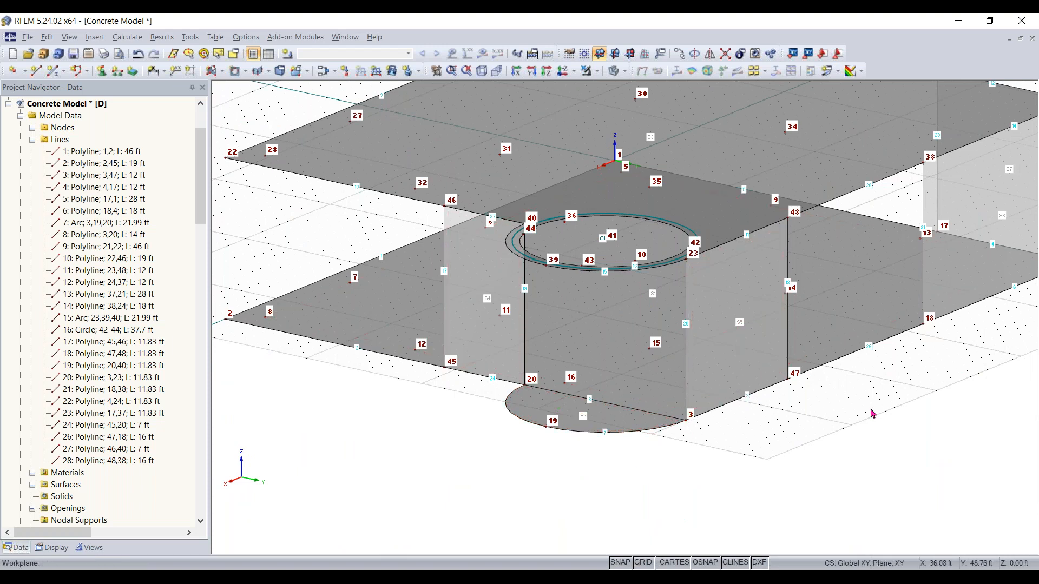
left_click(220, 74)
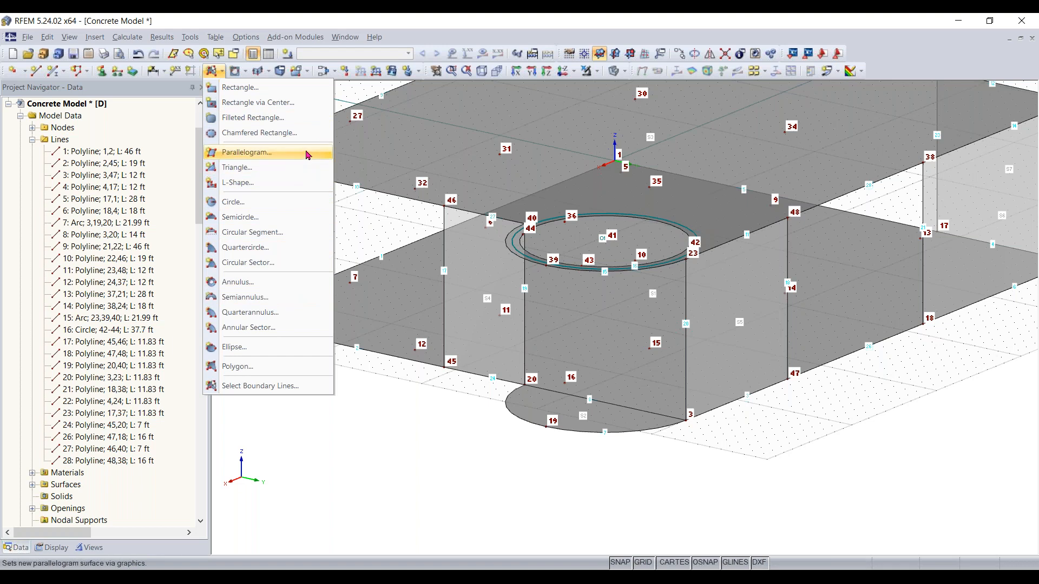
left_click(307, 71)
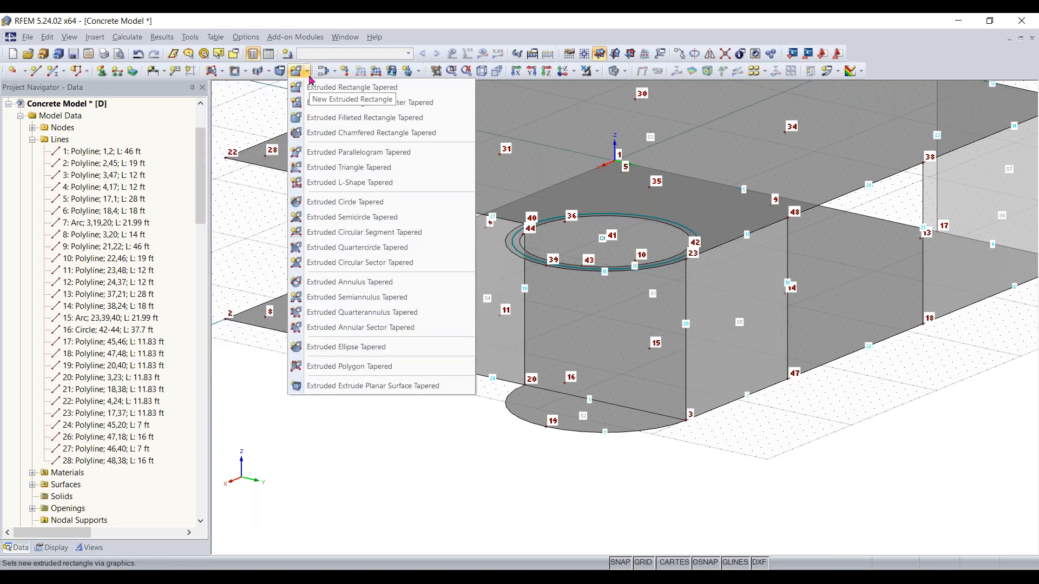
left_click(267, 73)
left_click(269, 74)
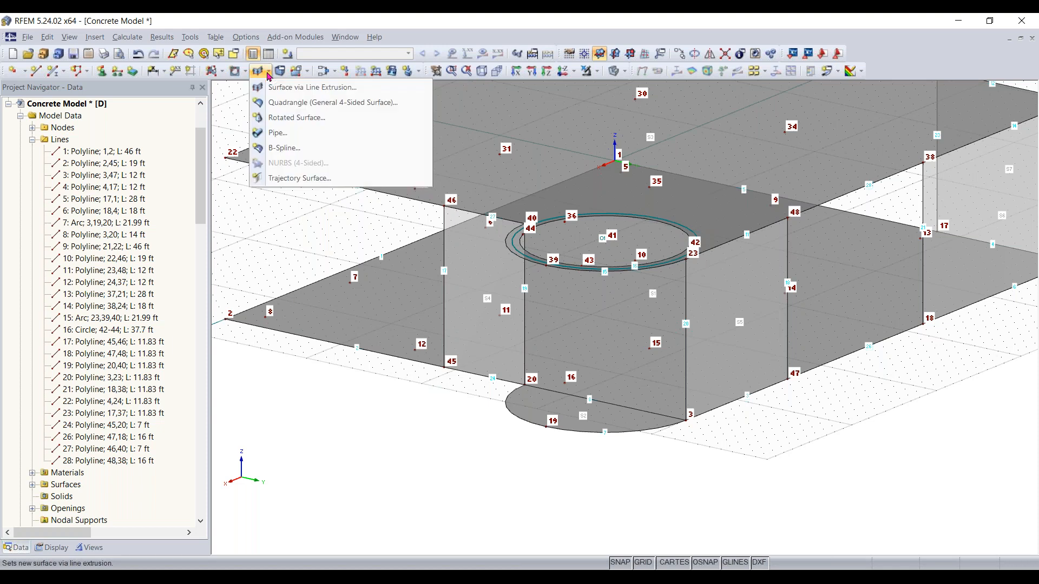
left_click(296, 103)
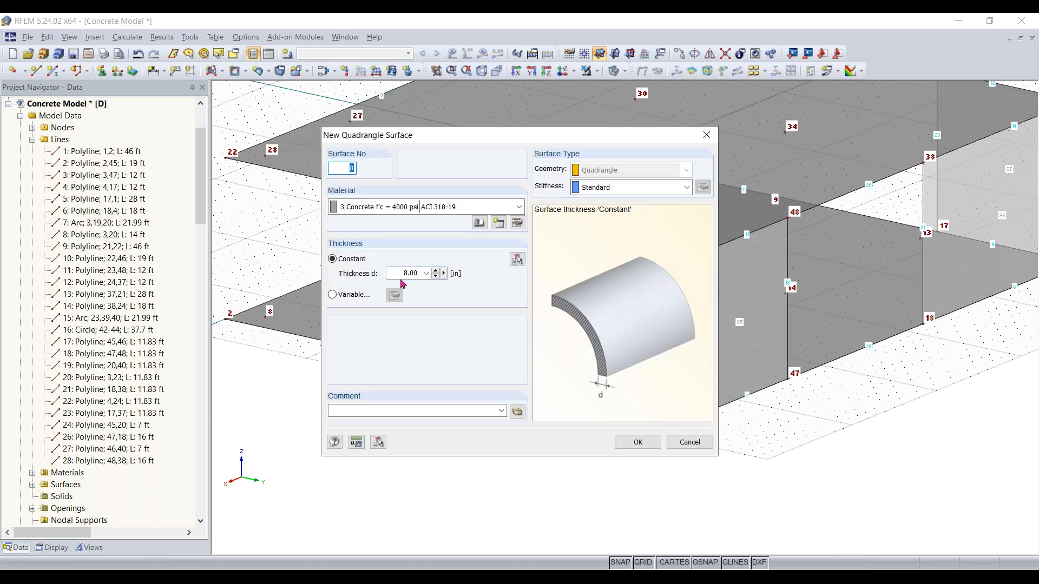
left_click(635, 441)
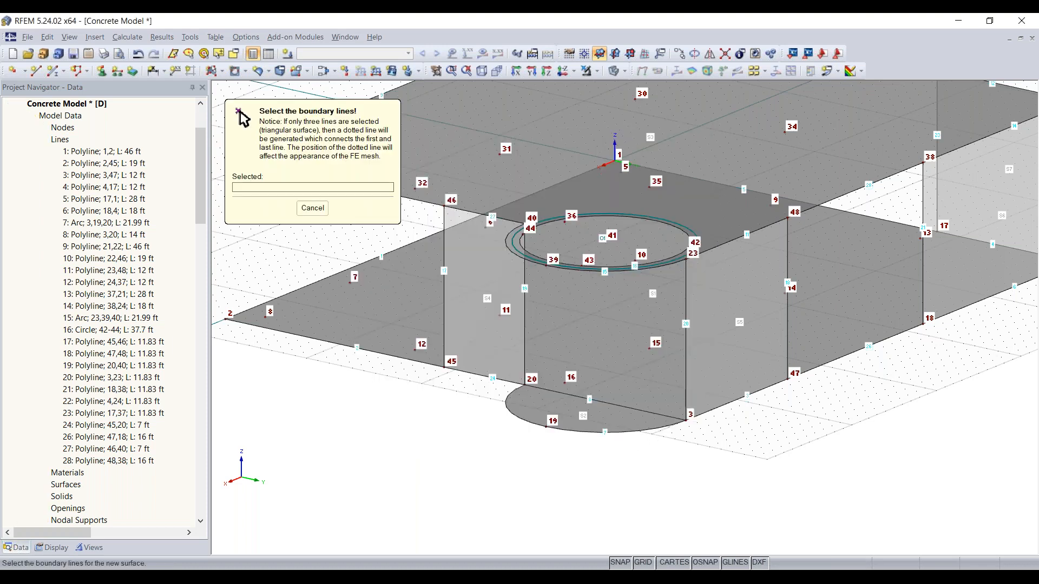
left_click(629, 431)
left_click(685, 378)
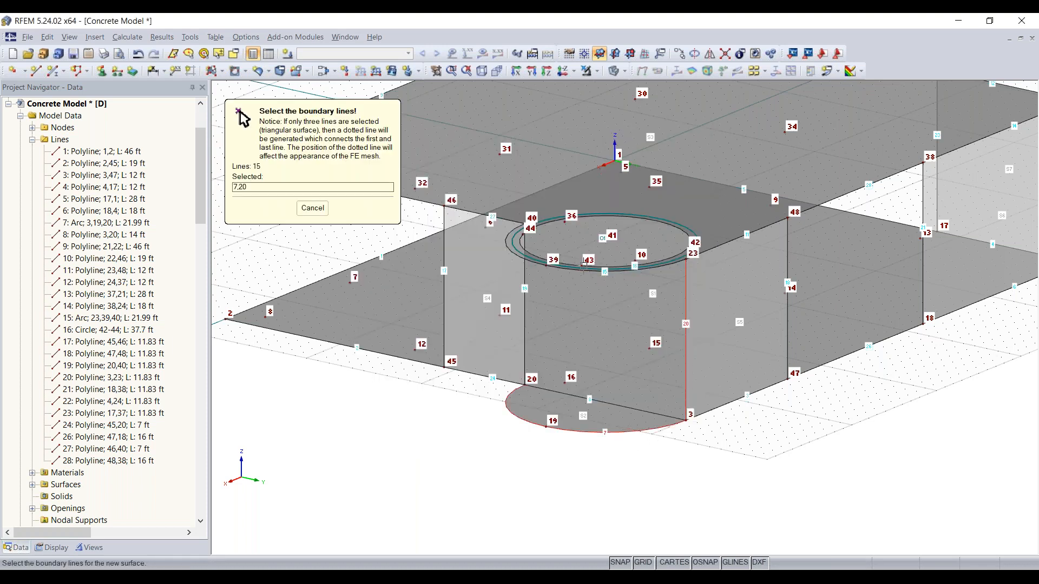
left_click(576, 269)
left_click(524, 311)
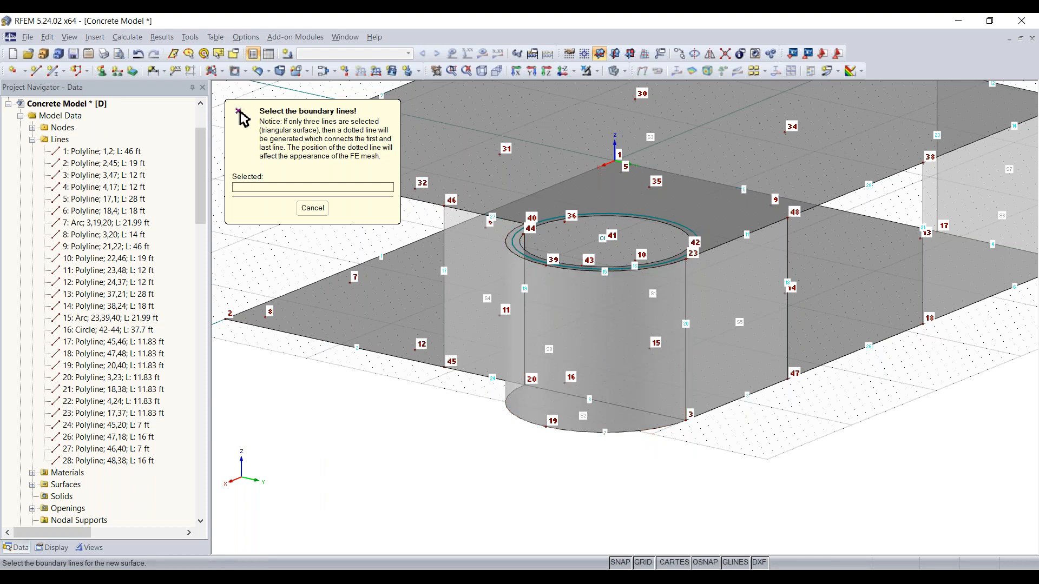
key("Escape")
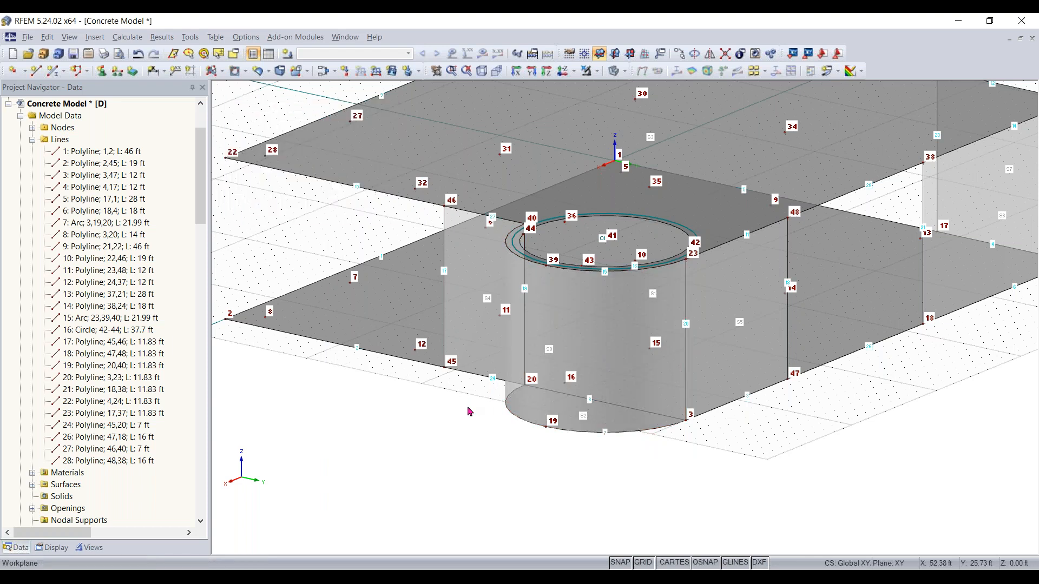
Orbit around the model to inspect the slabs and the new wall surfaces from several angles
middle_click_drag(731, 471, 364, 487, "ctrl")
right_click(364, 488)
left_click(498, 530)
middle_click_drag(316, 411, 656, 476)
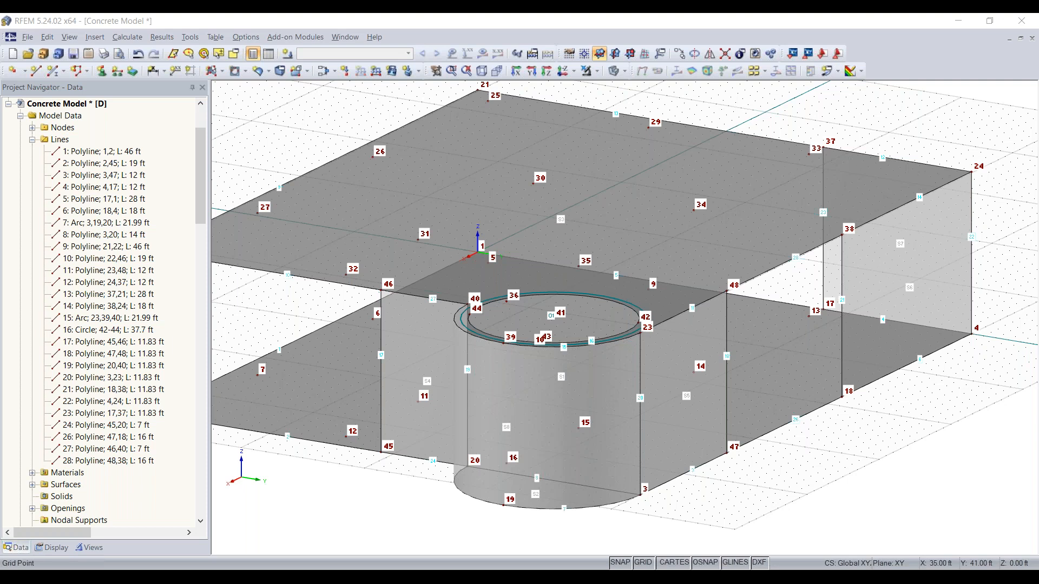
left_click(595, 446)
middle_click_drag(596, 447, 944, 413, "ctrl")
scroll(272, 358, "down", 1)
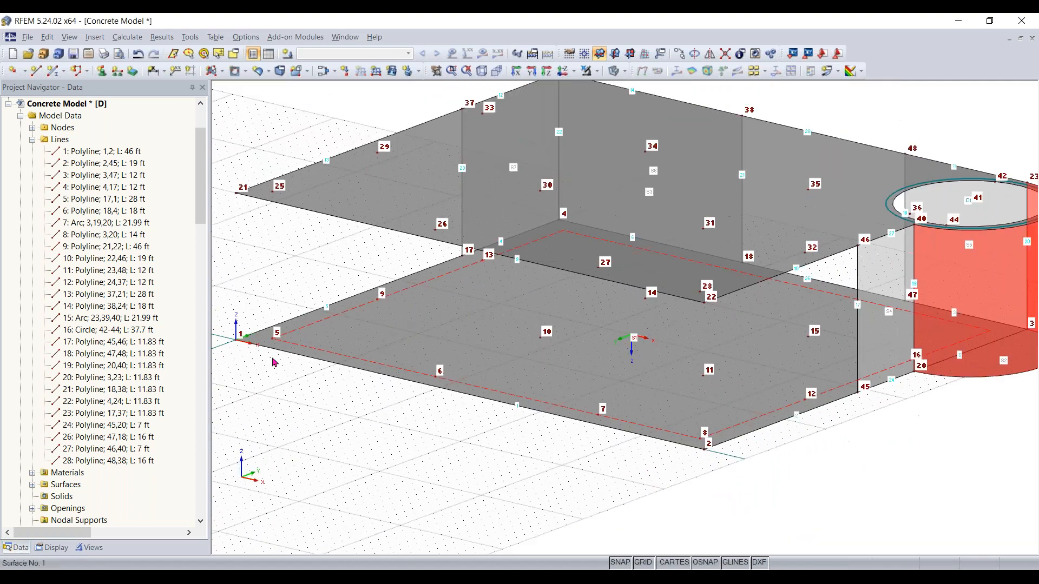
middle_click_drag(282, 369, 493, 428)
middle_click_drag(867, 394, 773, 383)
left_click(924, 459)
scroll(703, 296, "up", 3)
scroll(703, 297, "up", 1)
scroll(741, 370, "down", 1)
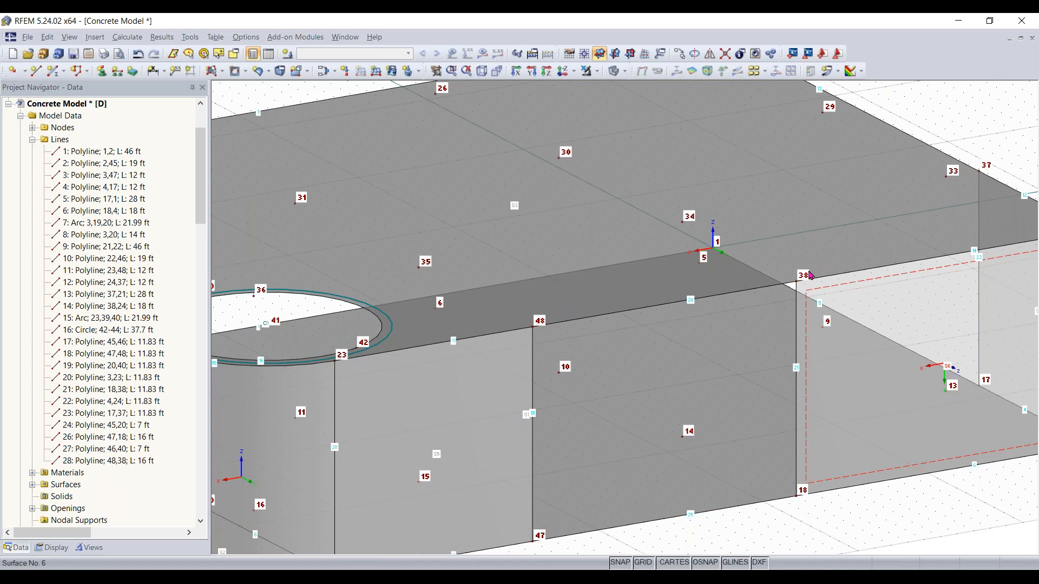
middle_click_drag(689, 448, 618, 432)
middle_click_drag(695, 428, 752, 431, "ctrl")
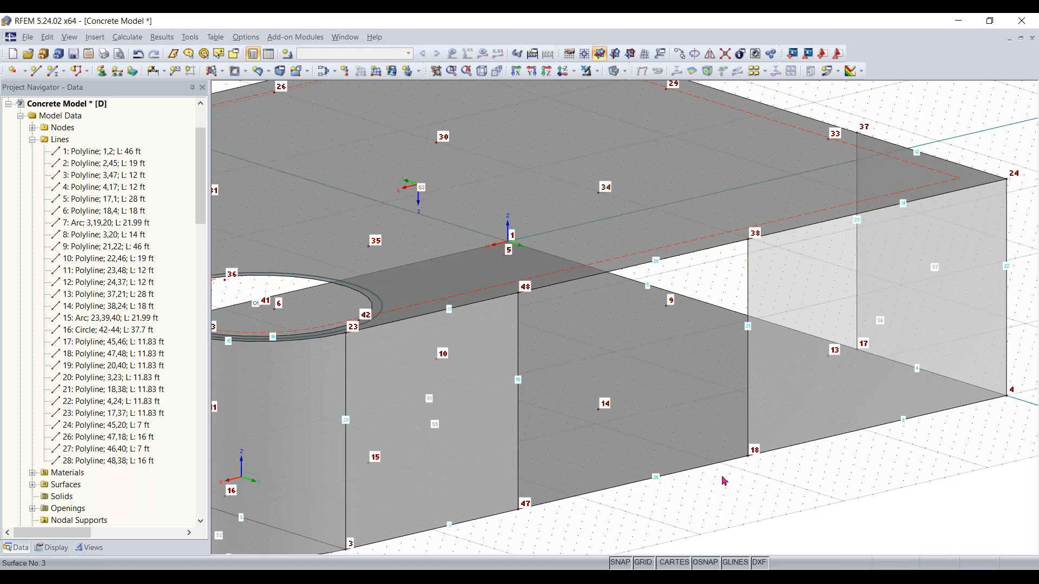
left_click(221, 71)
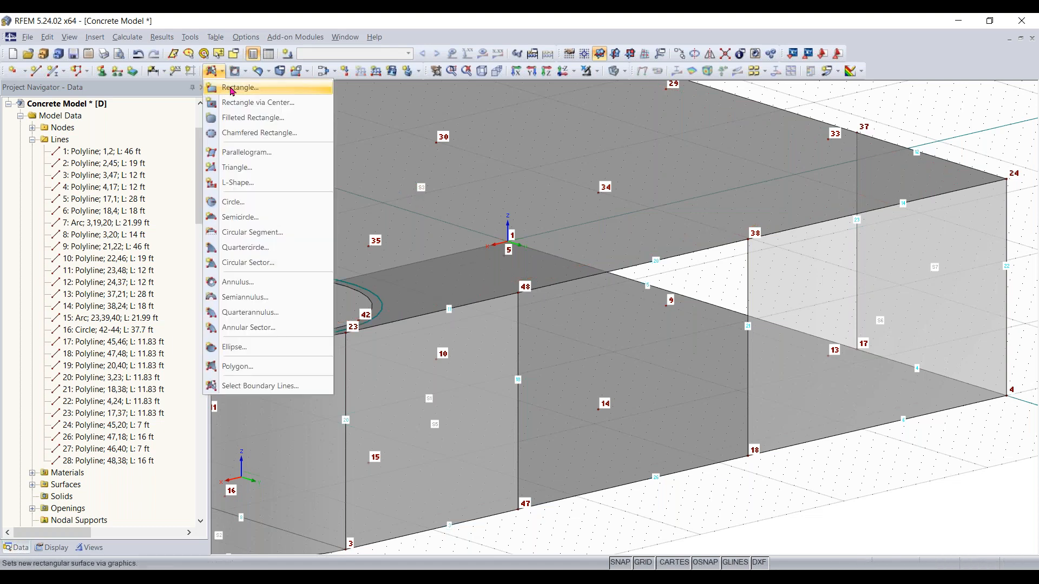
left_click(825, 482)
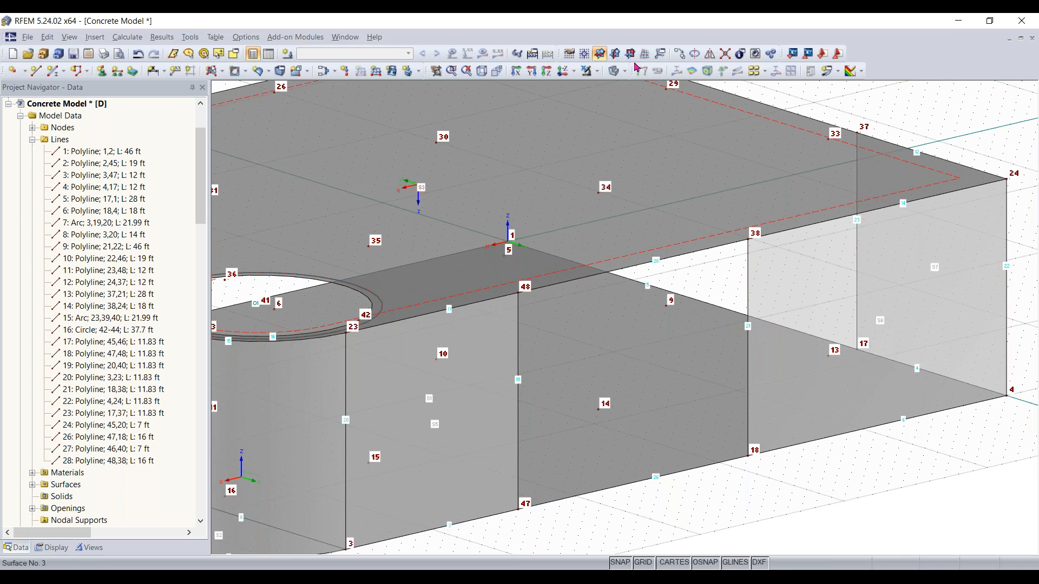
Move the grid and work plane origin to node 18 at the base of the front wall
left_click(620, 56)
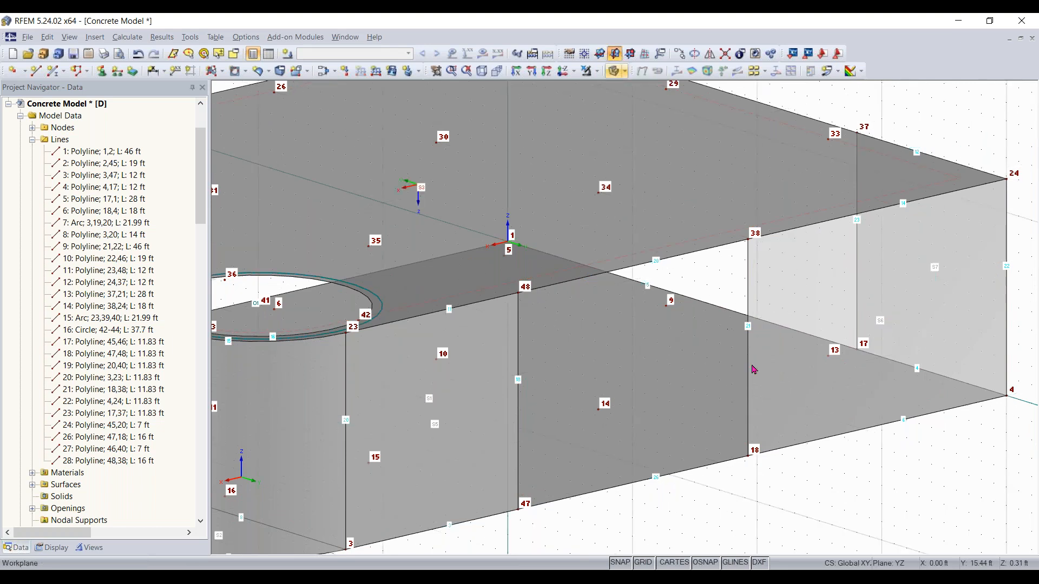
scroll(753, 370, "down", 3)
middle_click_drag(755, 374, 890, 496, "ctrl")
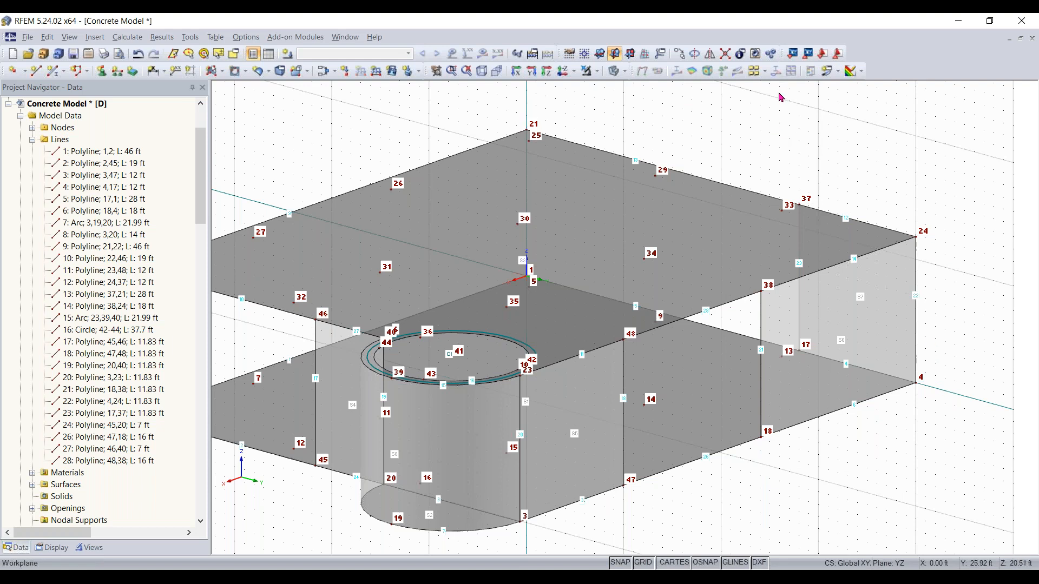
left_click(586, 60)
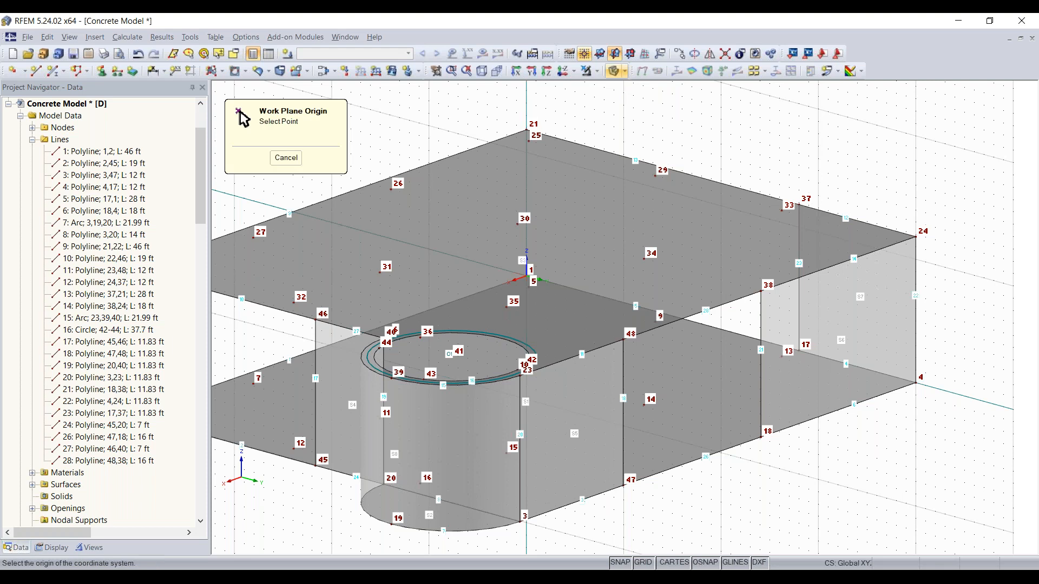
scroll(762, 437, "up", 3)
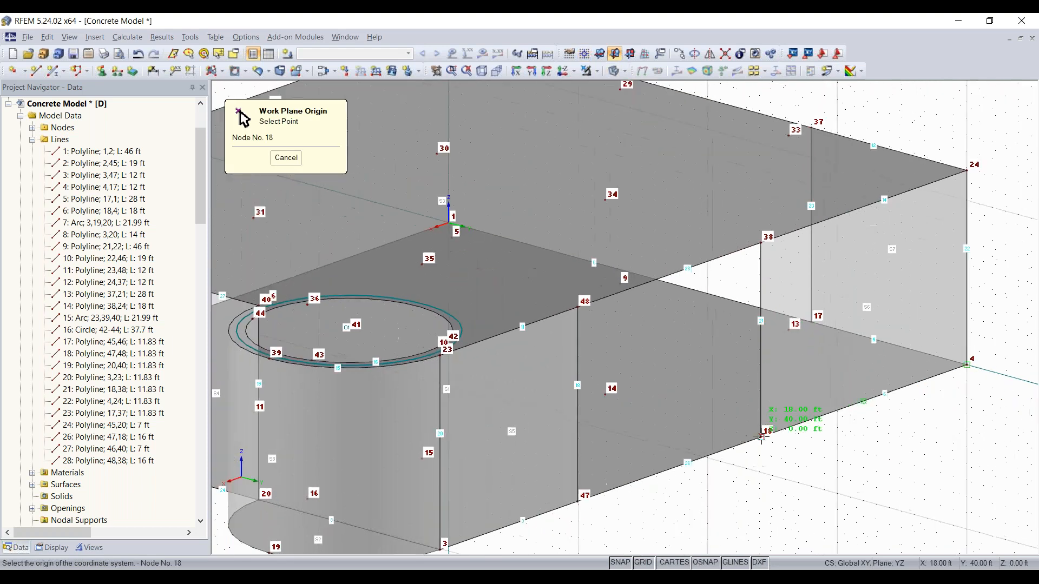
left_click(761, 437)
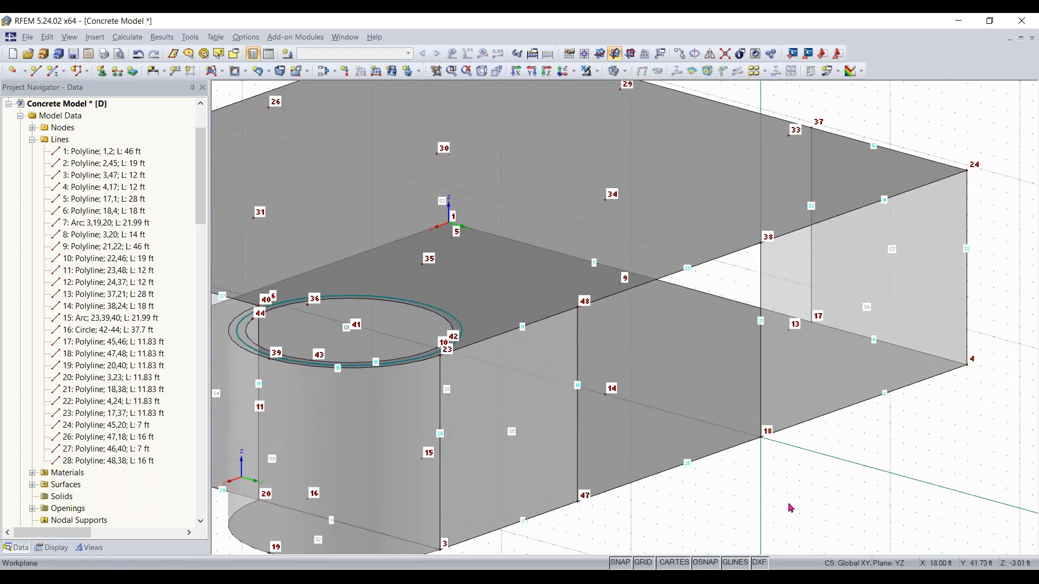
Draw an 8 in concrete rectangular wall surface rising from node 18 to the upper slab, with new corner nodes 14 and 34
mouse_move(796, 488)
middle_mouse_down("ctrl")
mouse_move(566, 462)
mouse_move(782, 478)
middle_mouse_up("ctrl")
right_click(783, 478)
left_click(767, 500)
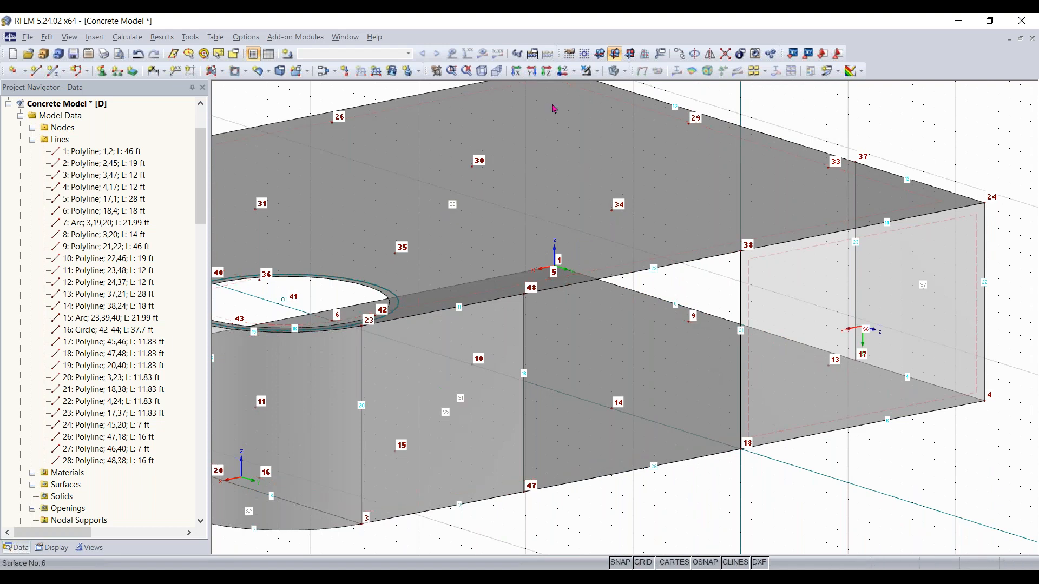
left_click(221, 71)
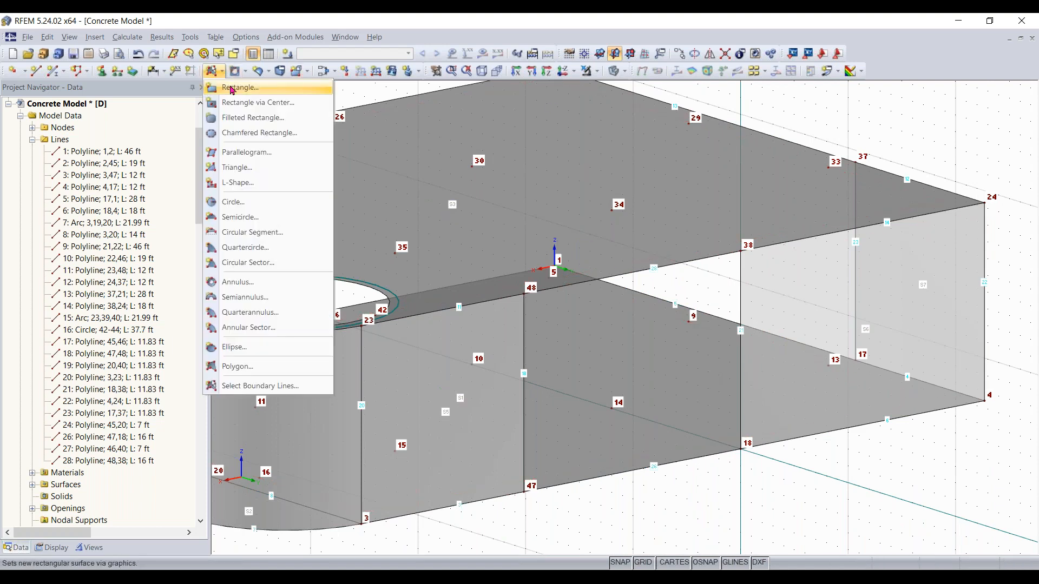
left_click(231, 88)
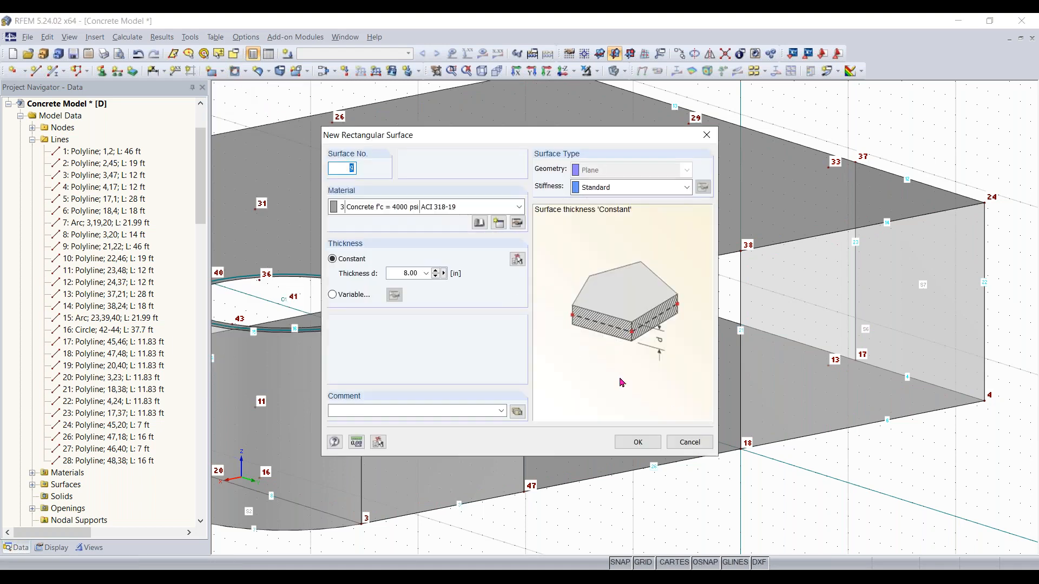
left_click(637, 443)
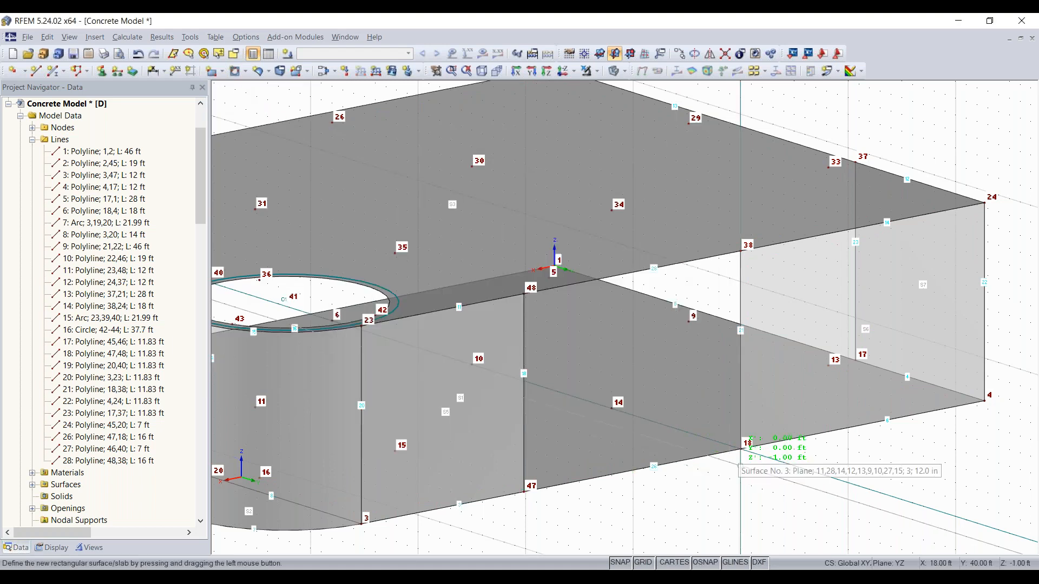
left_click(740, 449)
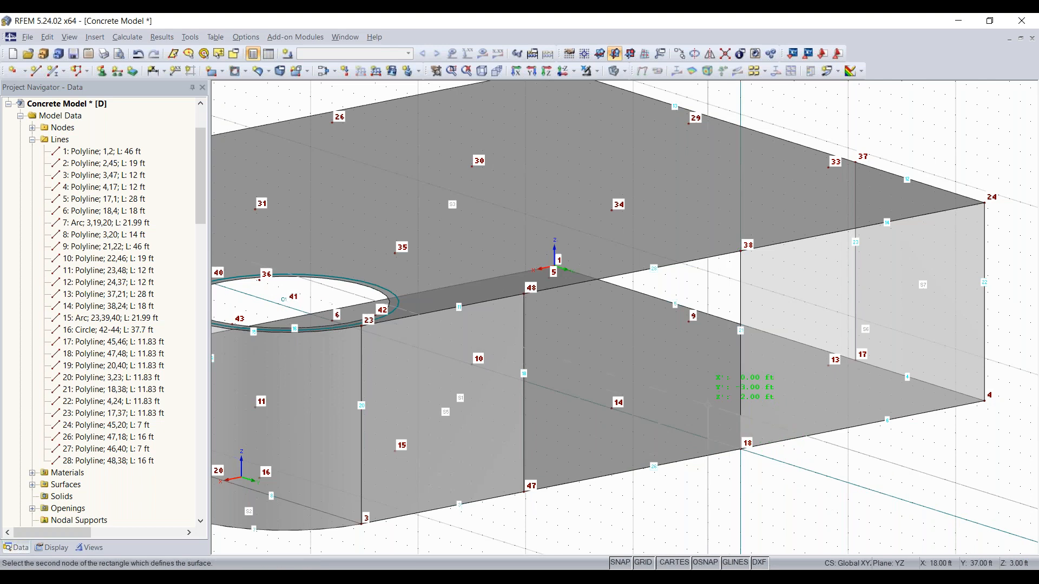
left_click(610, 210)
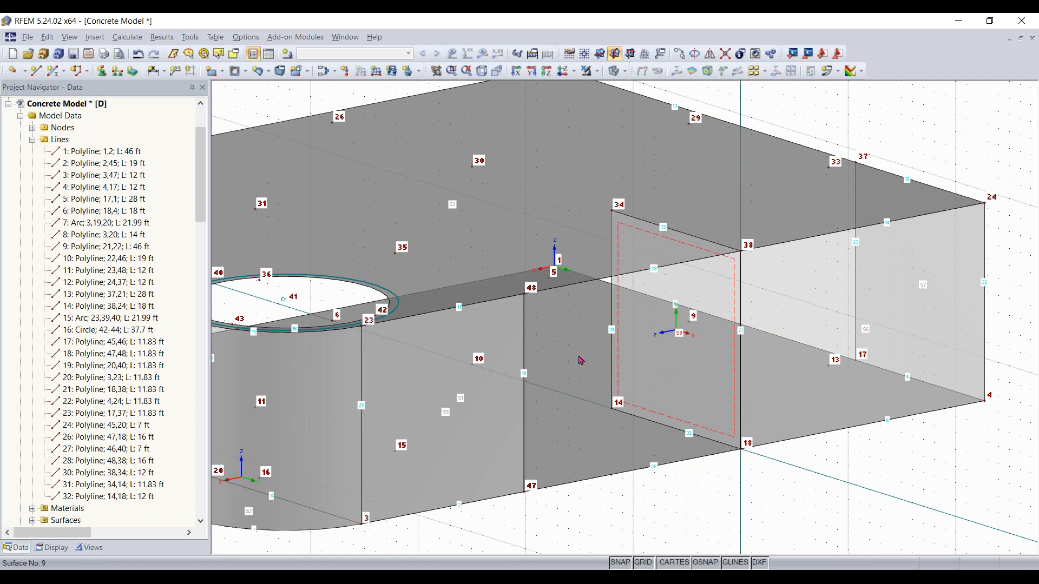
Draw a vertical line from node 5 on the lower slab up to the upper slab, creating node 25
scroll(667, 401, "down", 2)
middle_click_drag(601, 406, 621, 414)
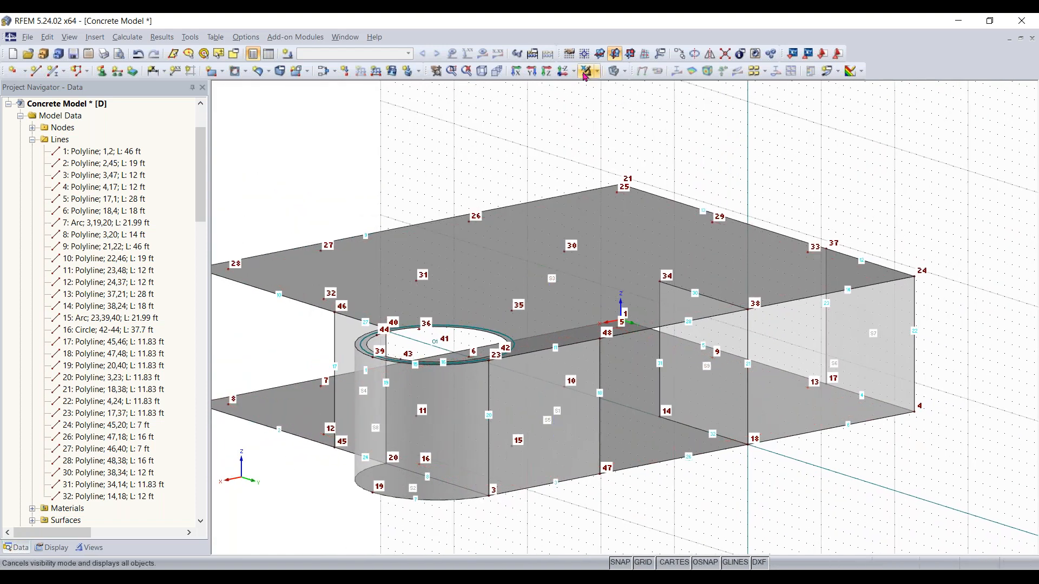
left_click(482, 75)
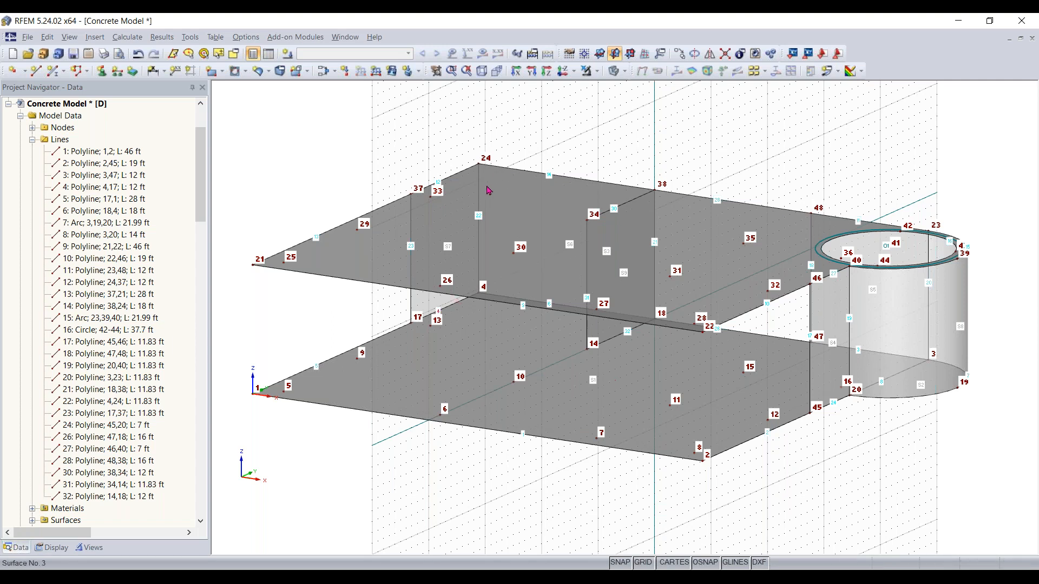
left_click(599, 53)
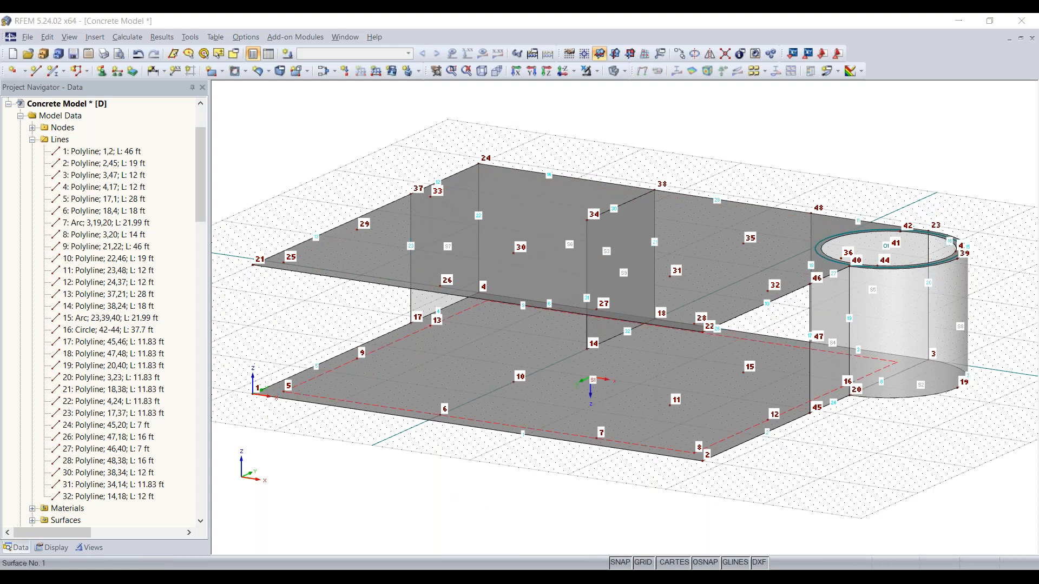
middle_click_drag(399, 481, 727, 443, "ctrl")
right_click(727, 443)
left_click(736, 498)
middle_click_drag(743, 479, 669, 452, "ctrl")
scroll(726, 497, "up", 2)
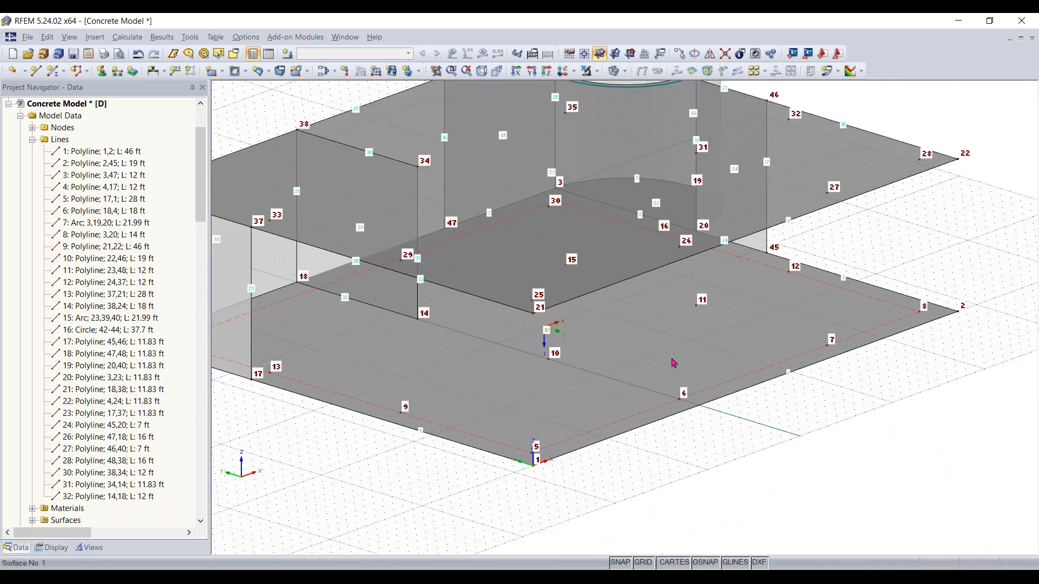
left_click(36, 72)
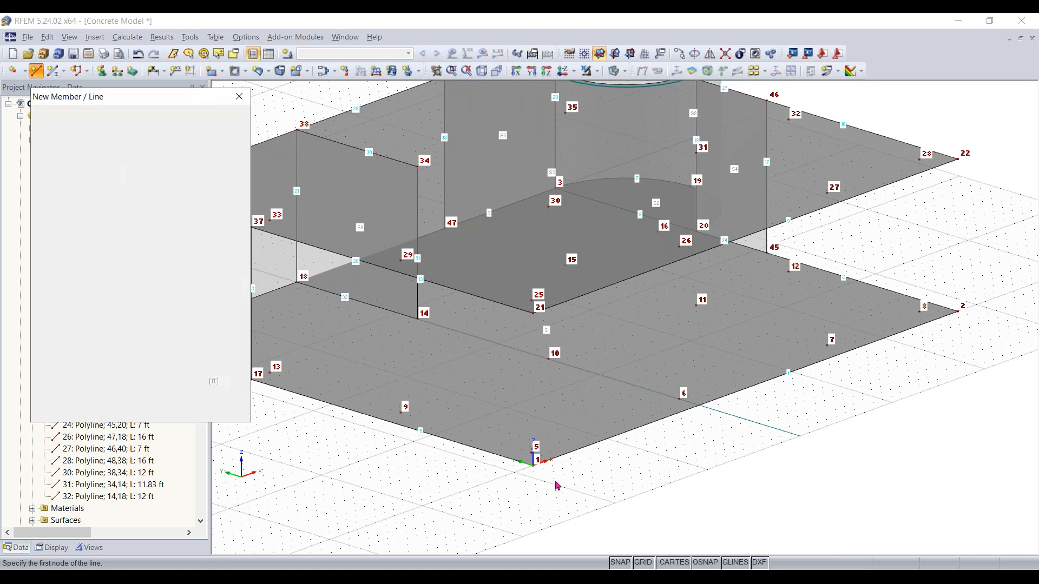
left_click(535, 460)
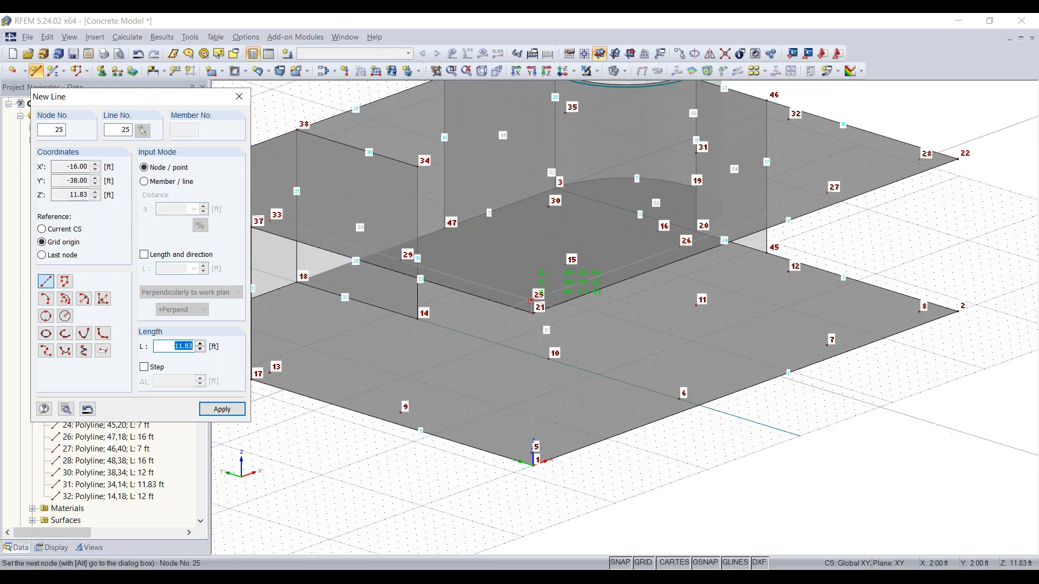
left_click(531, 301)
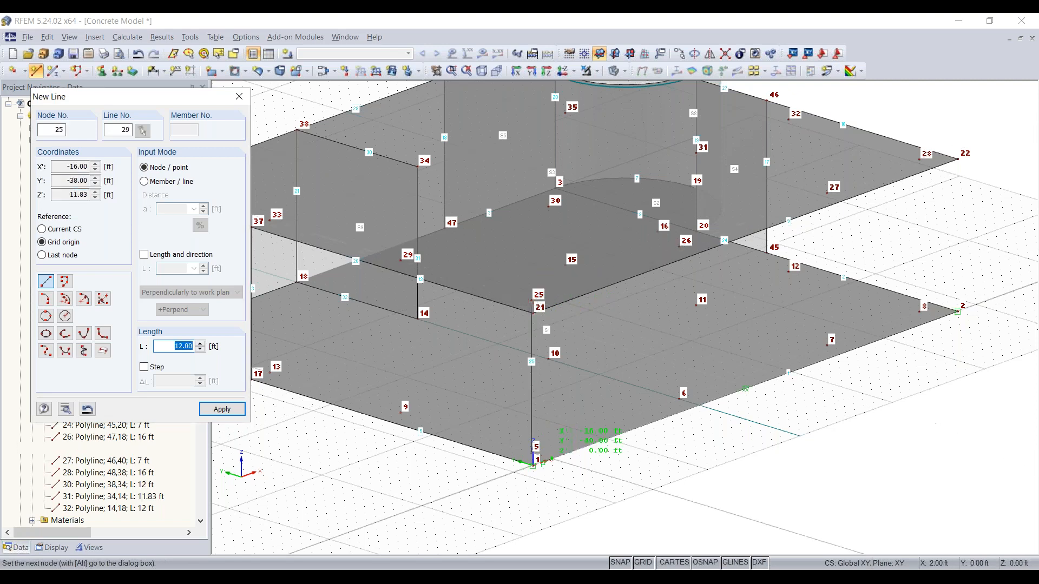
scroll(533, 443, "up", 2)
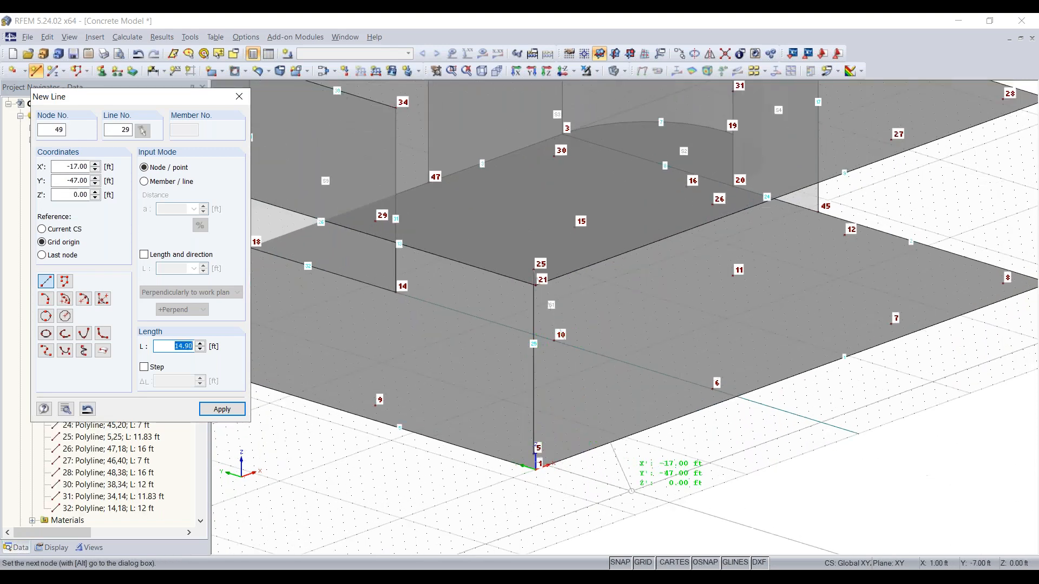
key("Escape")
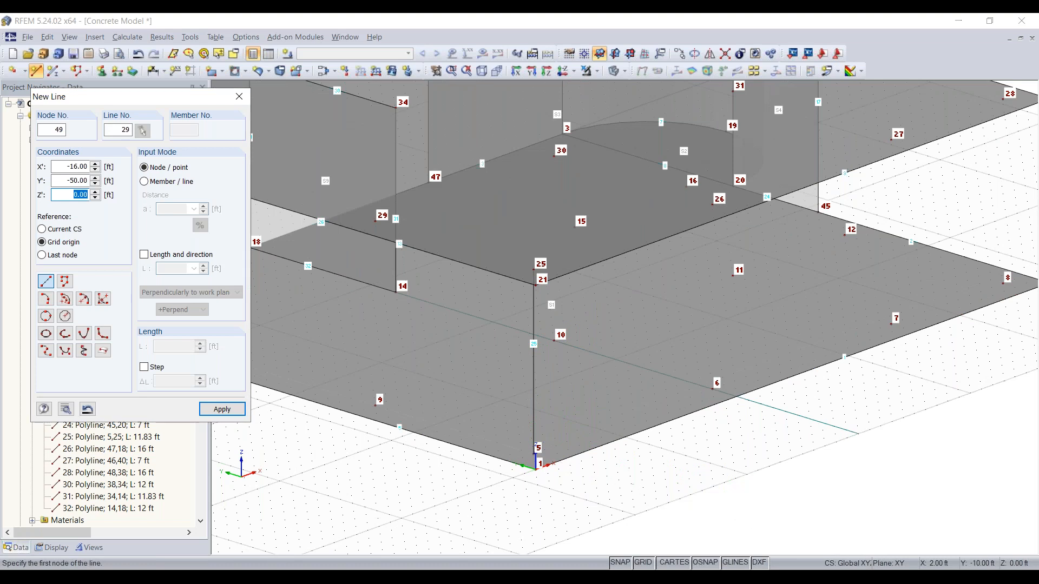
key("Escape")
Open the properties of the vertical line 25 and switch to its member settings
middle_click_drag(640, 482, 746, 428, "ctrl")
right_click(747, 428)
left_click(638, 481)
middle_click_drag(665, 475, 559, 542)
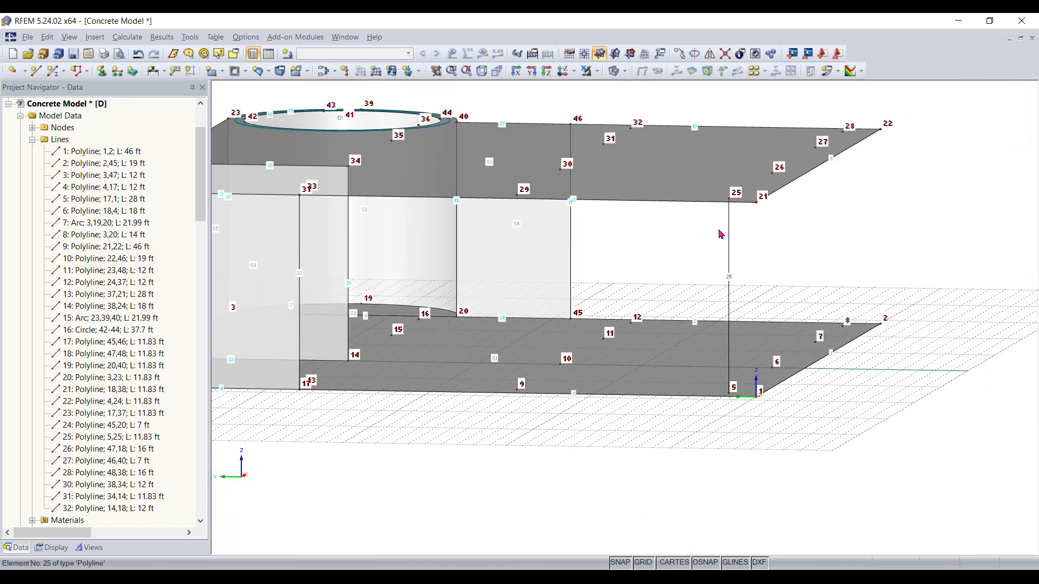
mouse_move(730, 271)
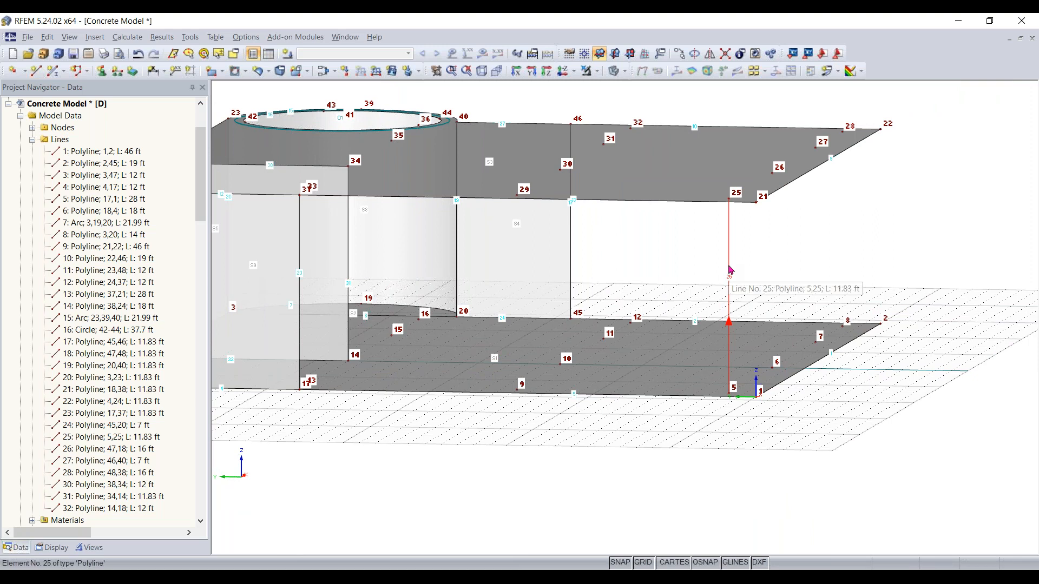
double_click(730, 271)
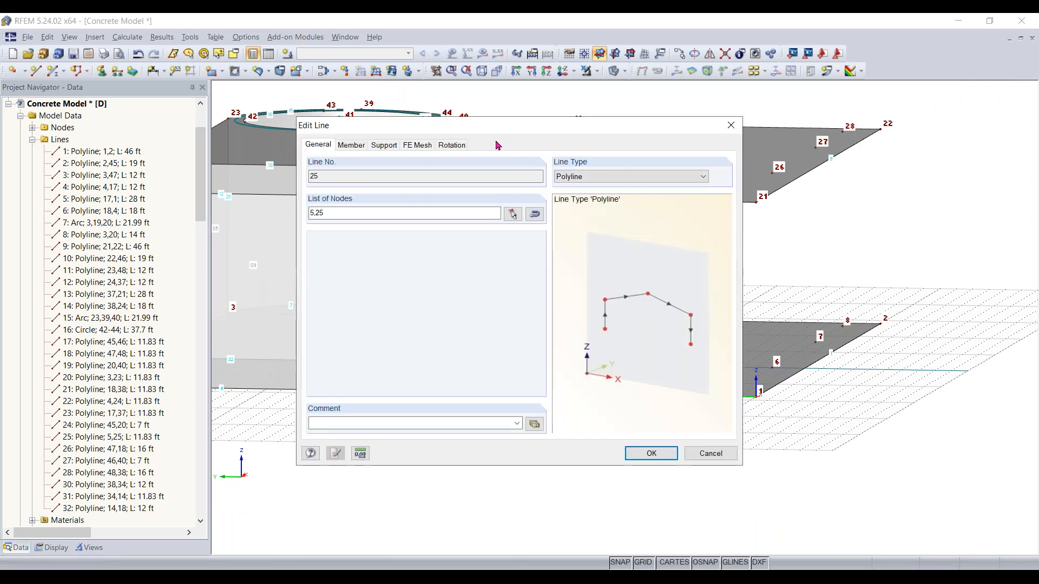
left_click_drag(363, 134, 357, 132)
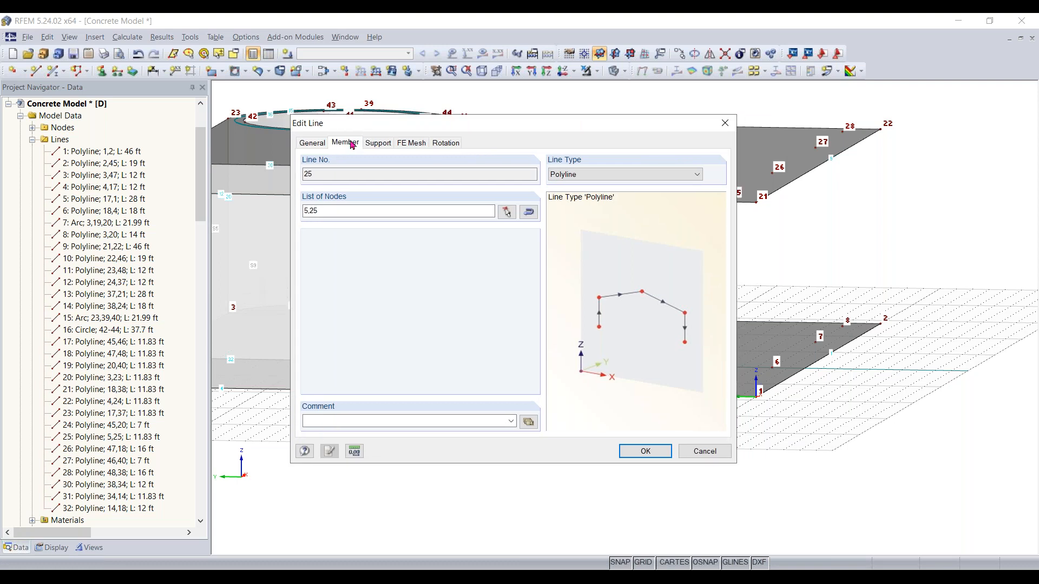
left_click(351, 143)
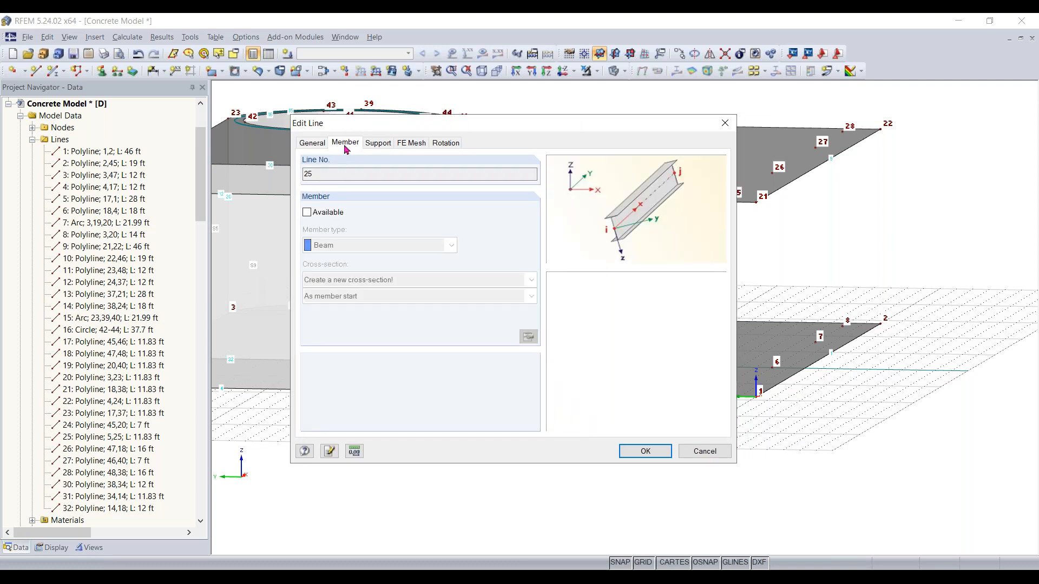
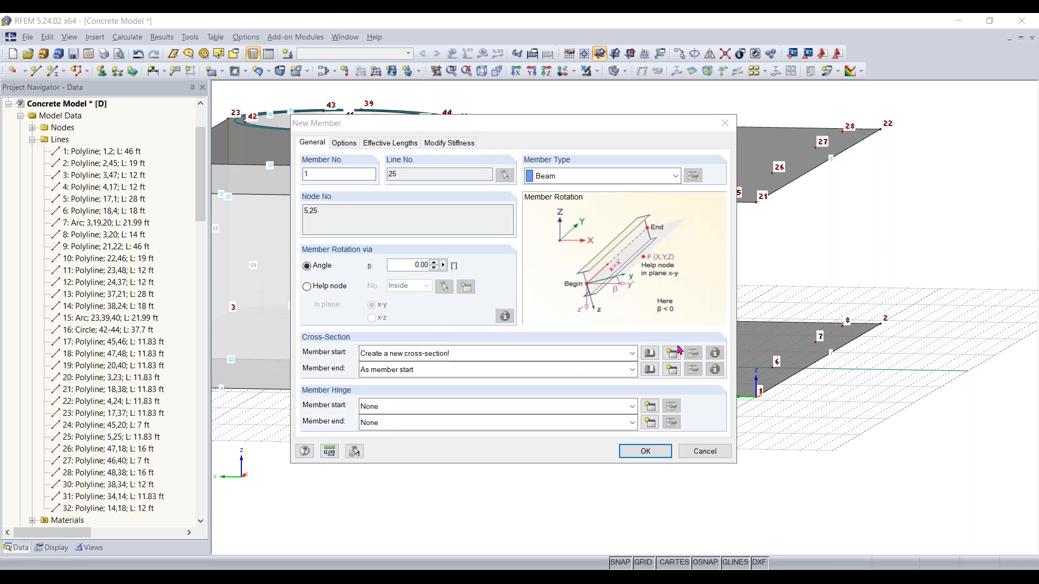
Create a new 14 x 14 in rectangular concrete cross-section for the member and confirm the new member
left_click(650, 357)
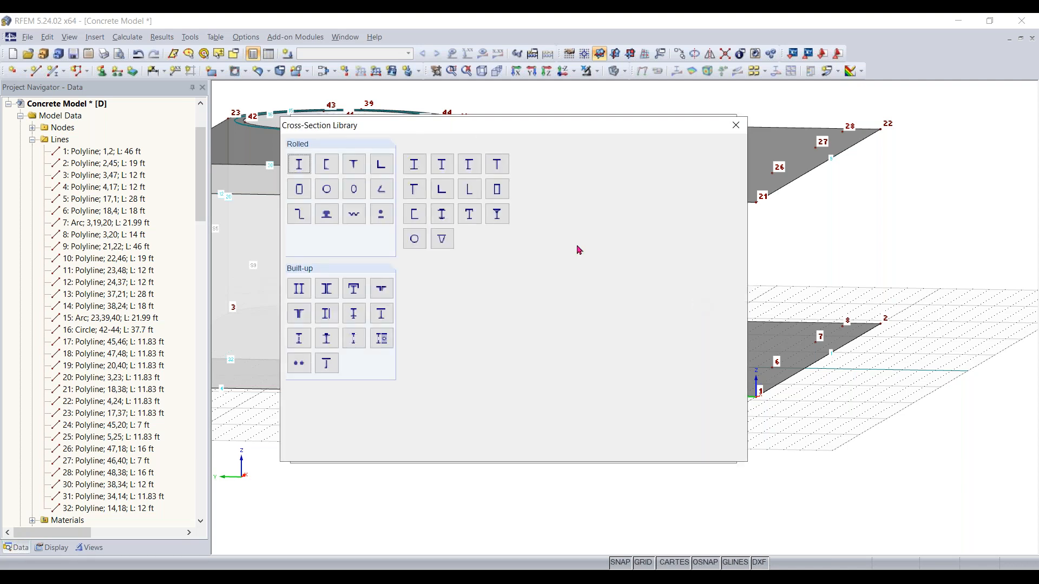
left_click(532, 166)
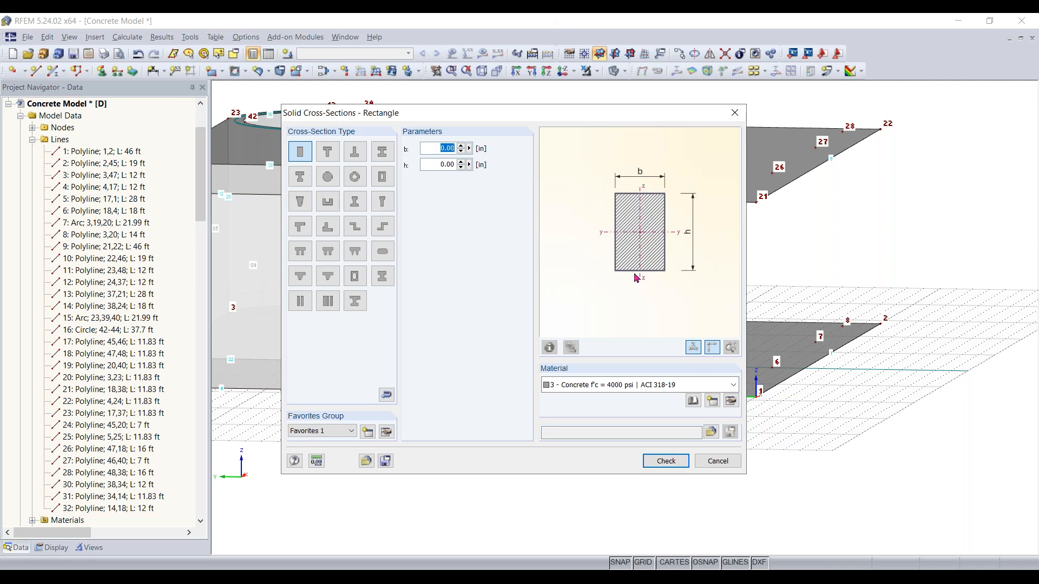
type("14")
key("Tab")
type("14")
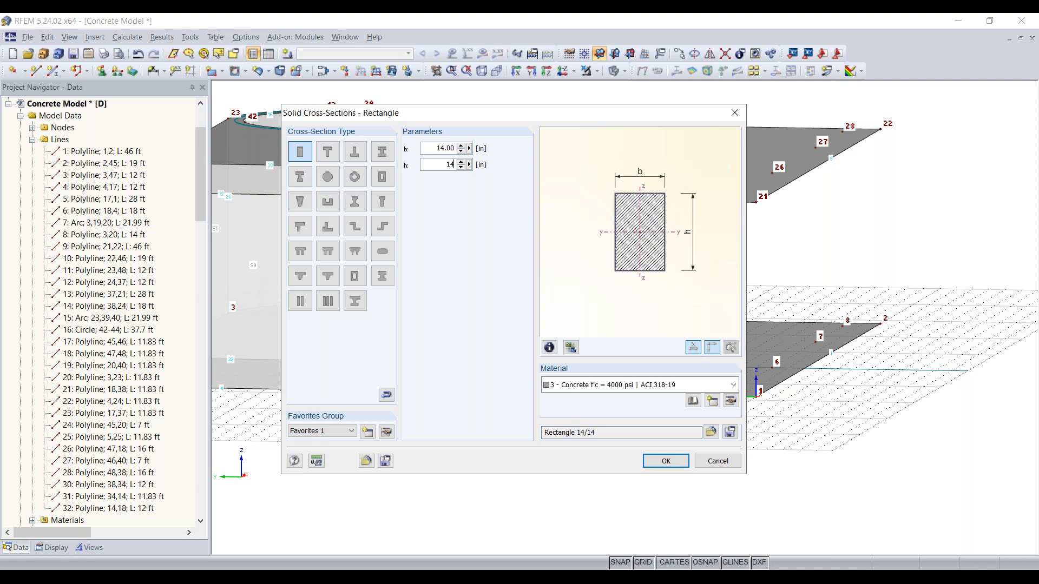
left_click(672, 460)
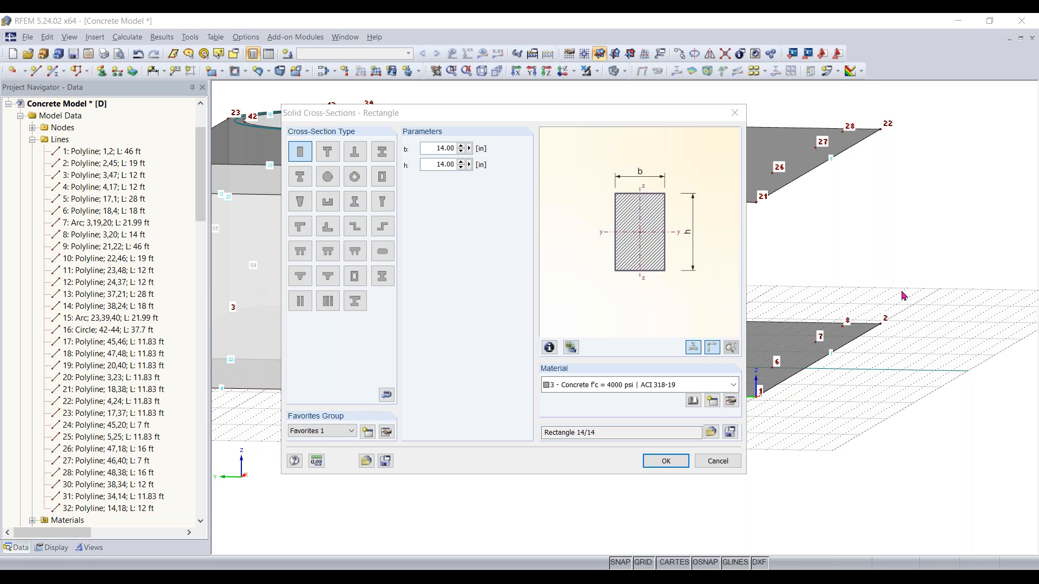
left_click(664, 460)
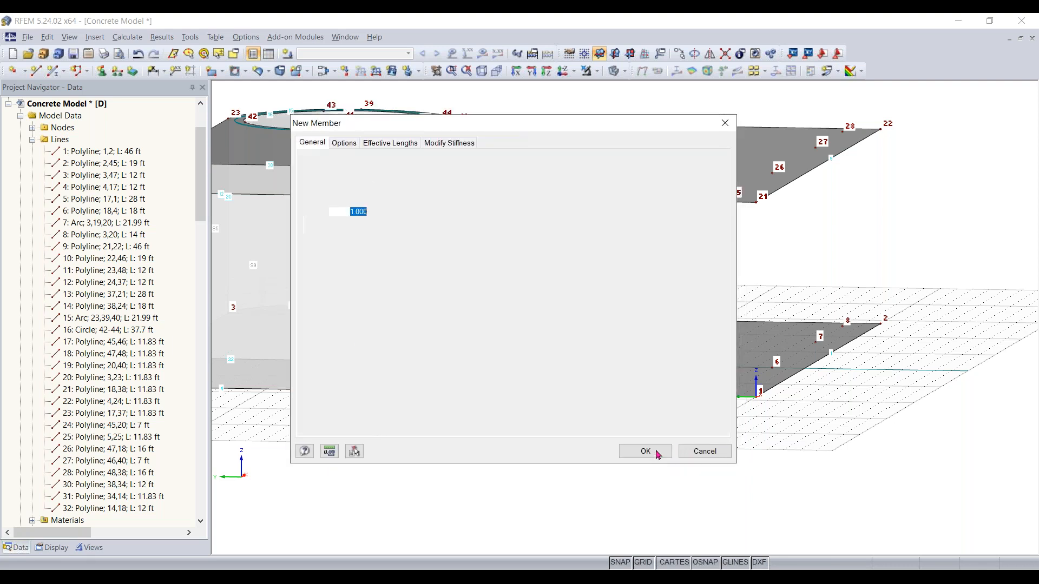
left_click(657, 454)
left_click(657, 454)
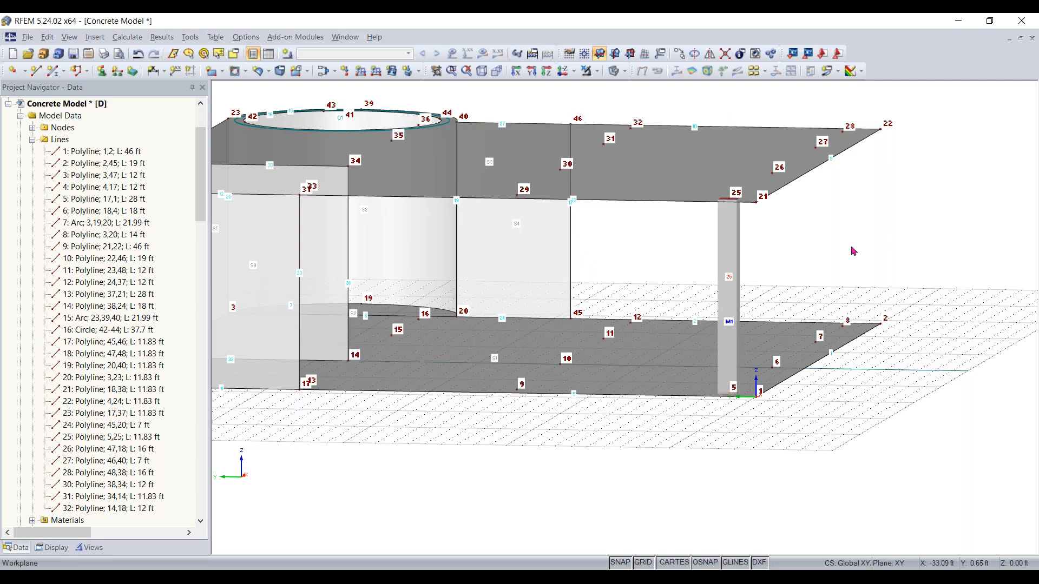
Enable drag and drop, move the column to node 6 and place a copy at the corner node 1
right_click_drag(839, 239, 865, 243)
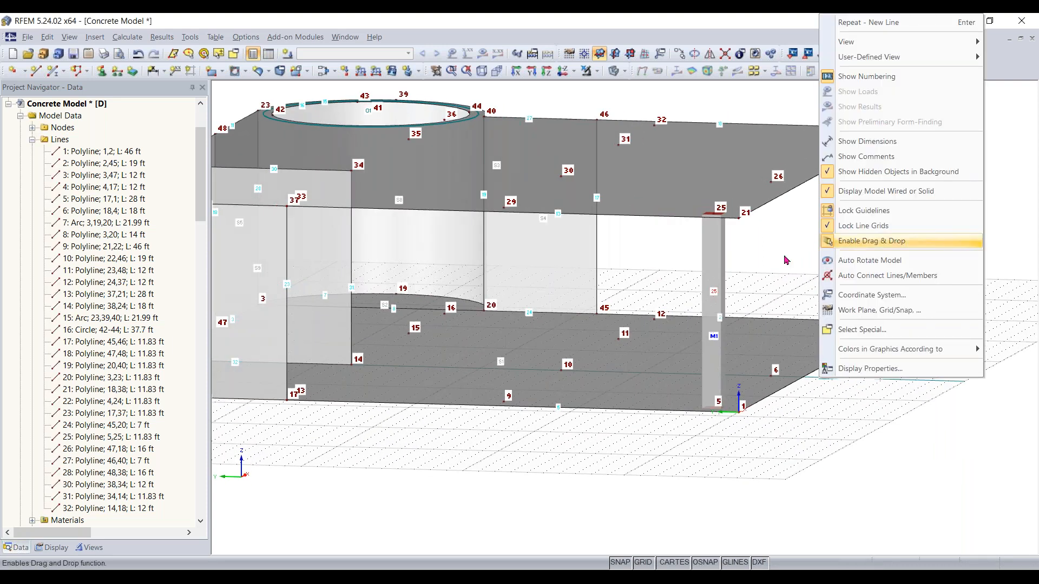
left_click(724, 276)
double_click(720, 277)
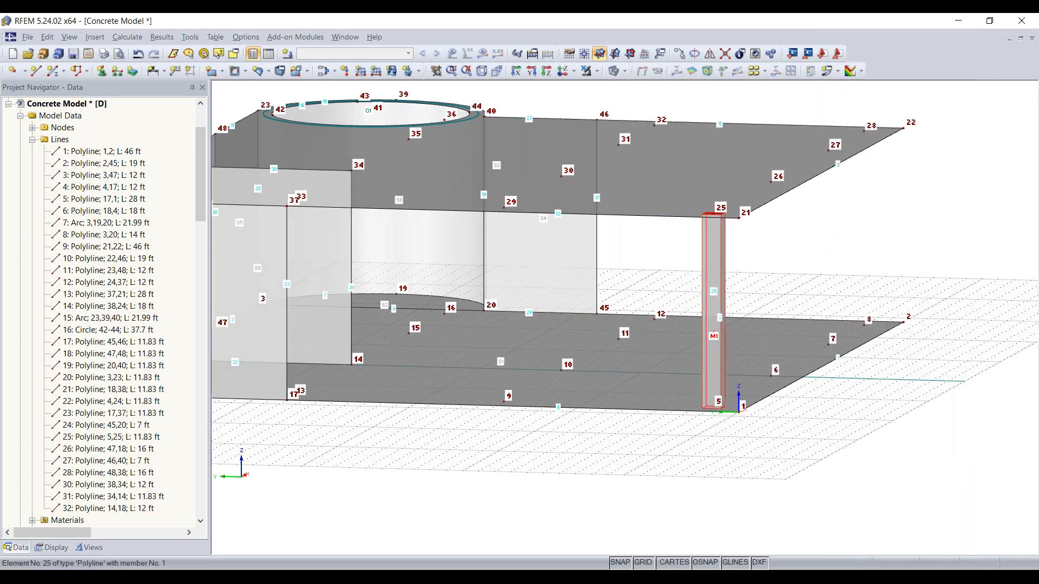
right_click_drag(818, 411, 685, 431)
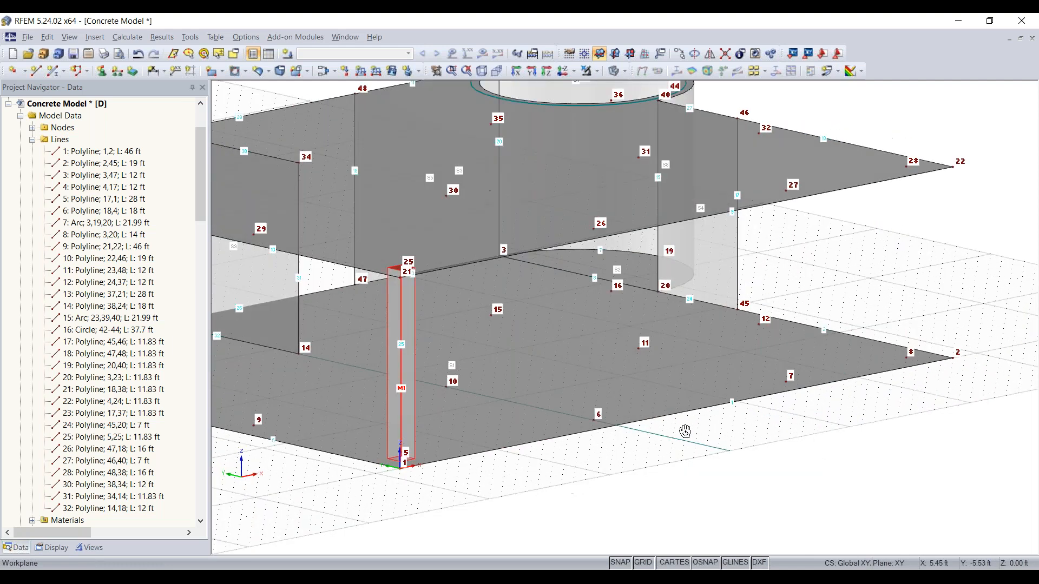
left_click(637, 471)
left_click_drag(401, 459, 593, 421)
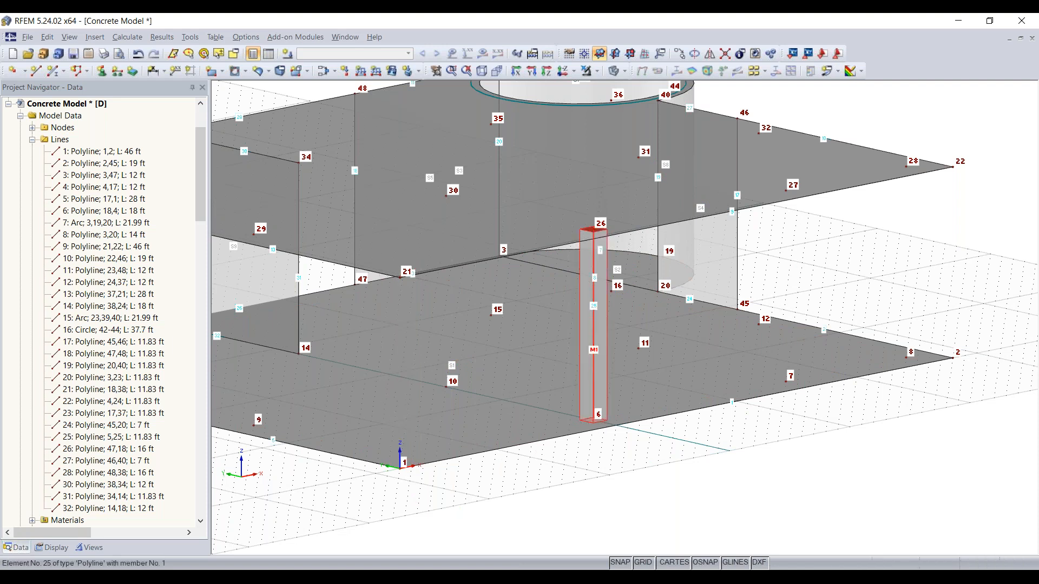
left_click_drag(545, 443, 399, 461, "ctrl")
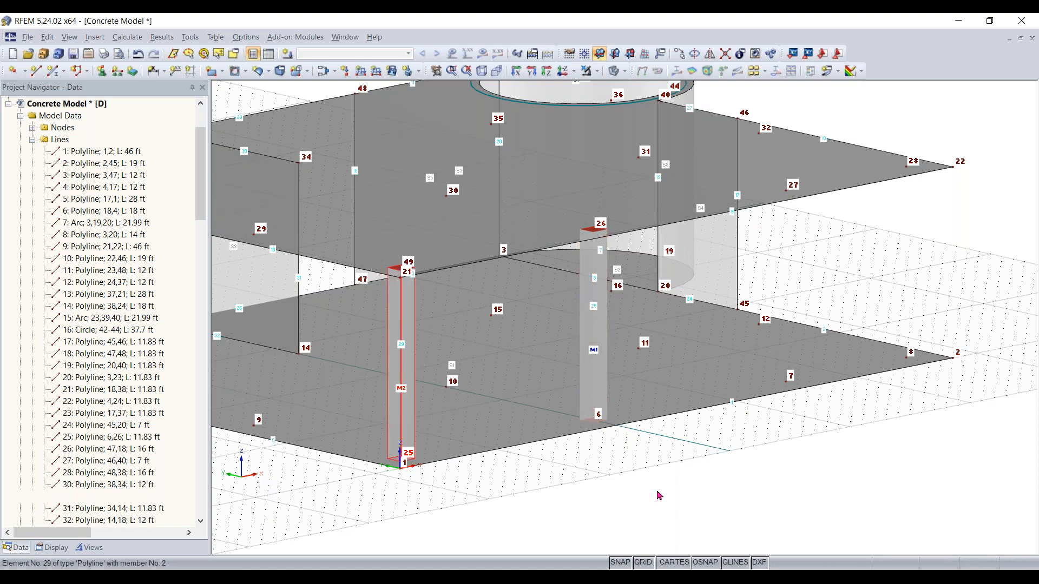
Move the column from node 6 to node 7 on the front edge, leaving a copy at its previous position
middle_click_drag(531, 529, 697, 511)
right_click(481, 548)
left_click(695, 511)
left_click(579, 495)
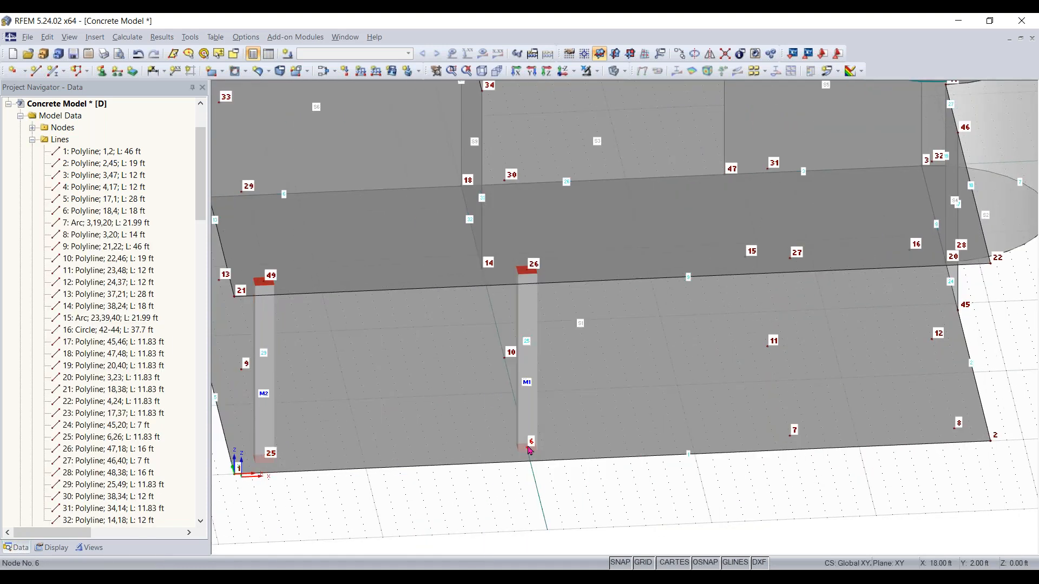
left_click_drag(575, 444, 791, 436)
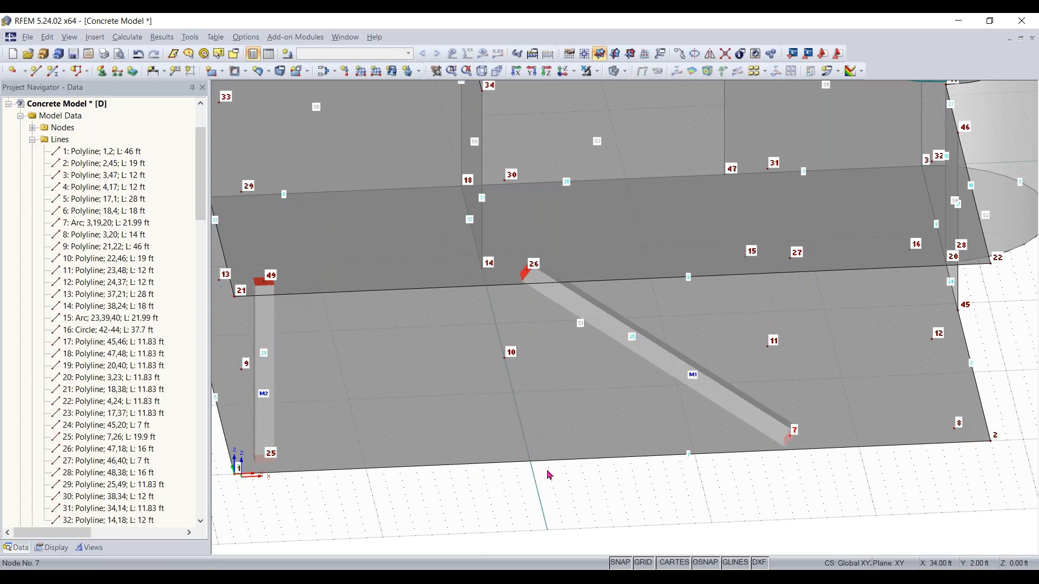
key("ctrl+z")
left_click(530, 450)
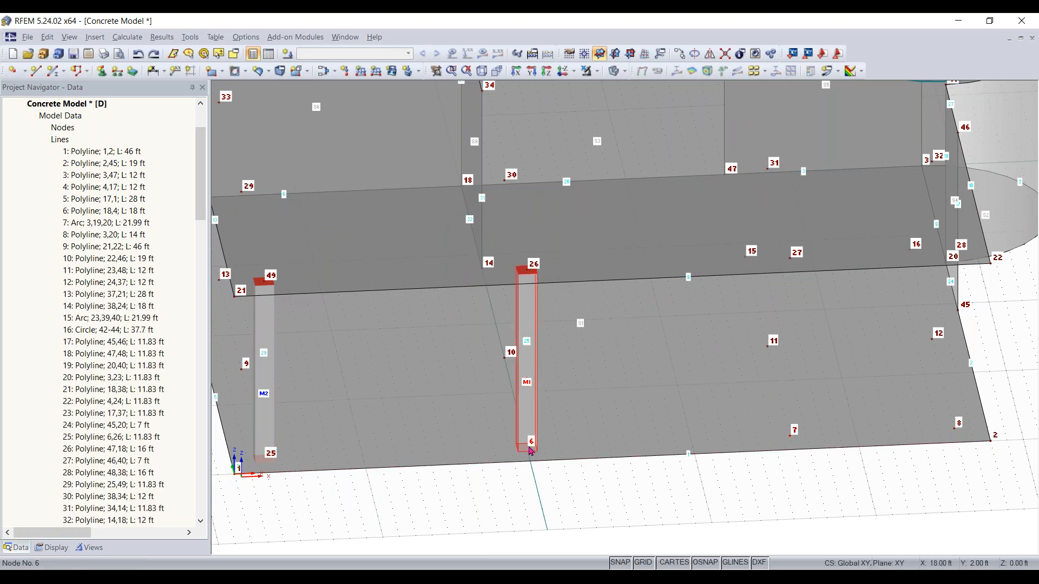
left_click_drag(559, 449, 794, 436)
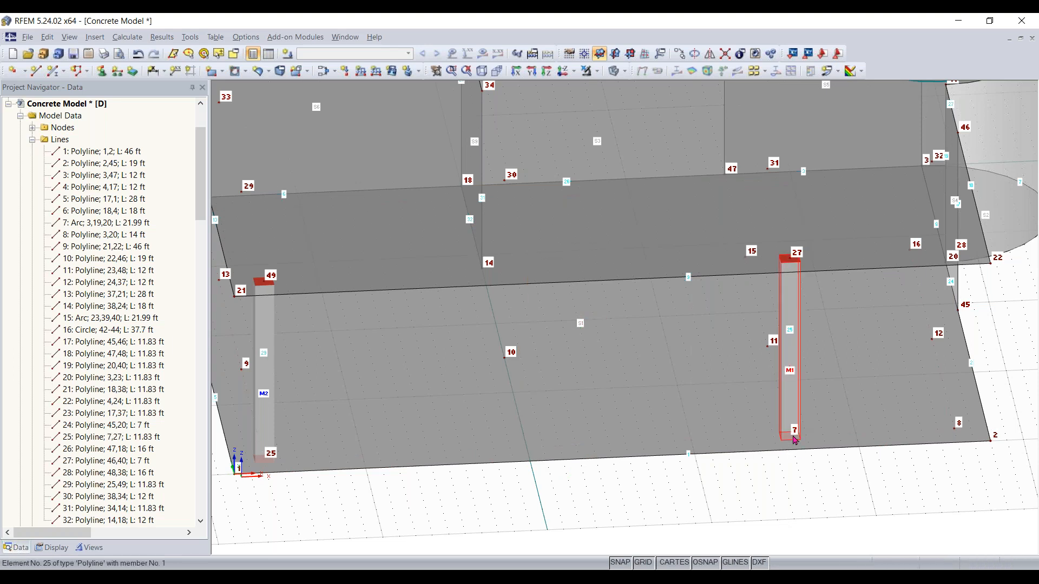
left_click(530, 456)
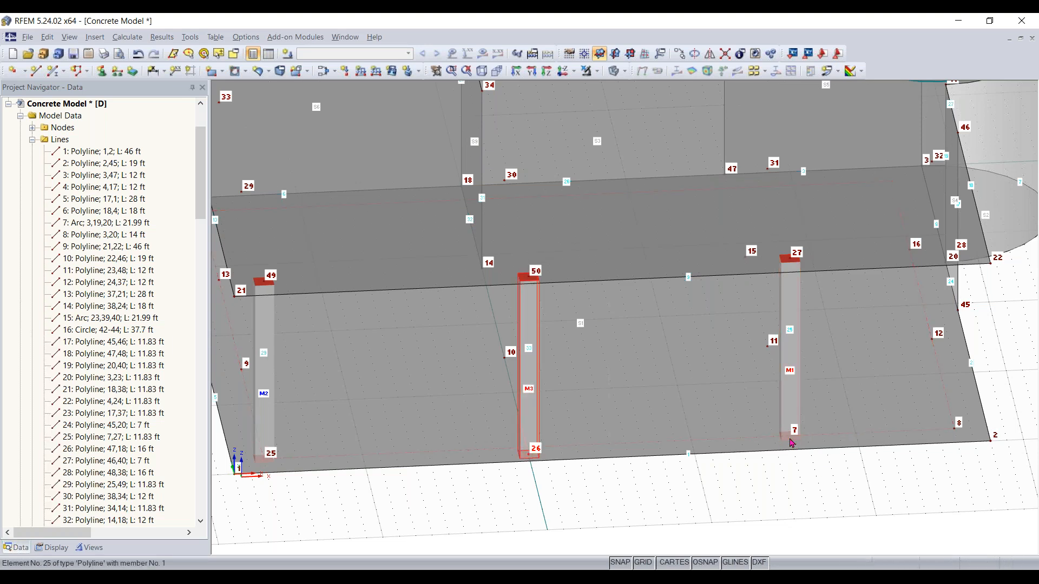
left_click(807, 486)
left_click(792, 437)
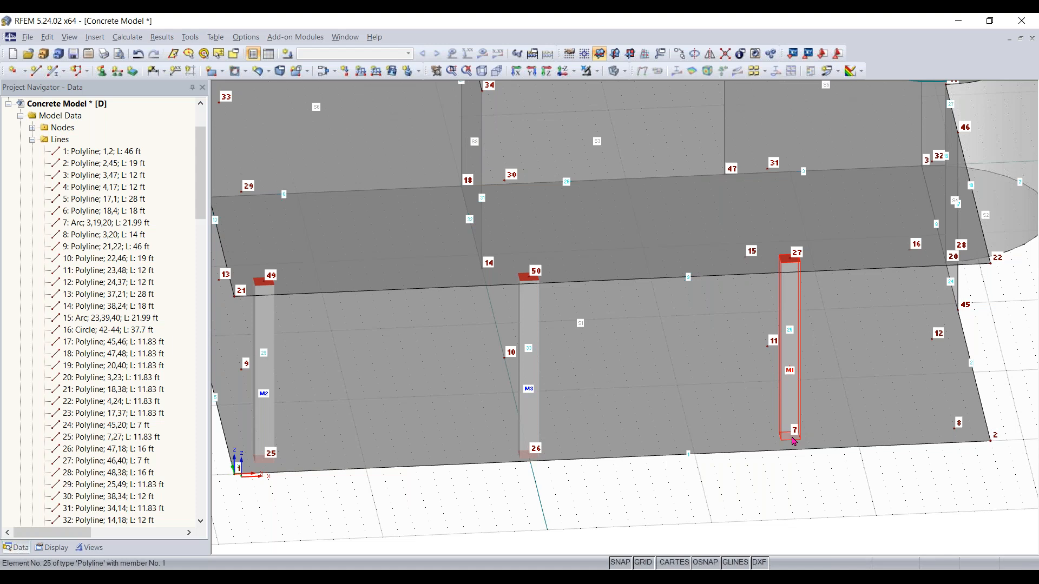
left_click(954, 427)
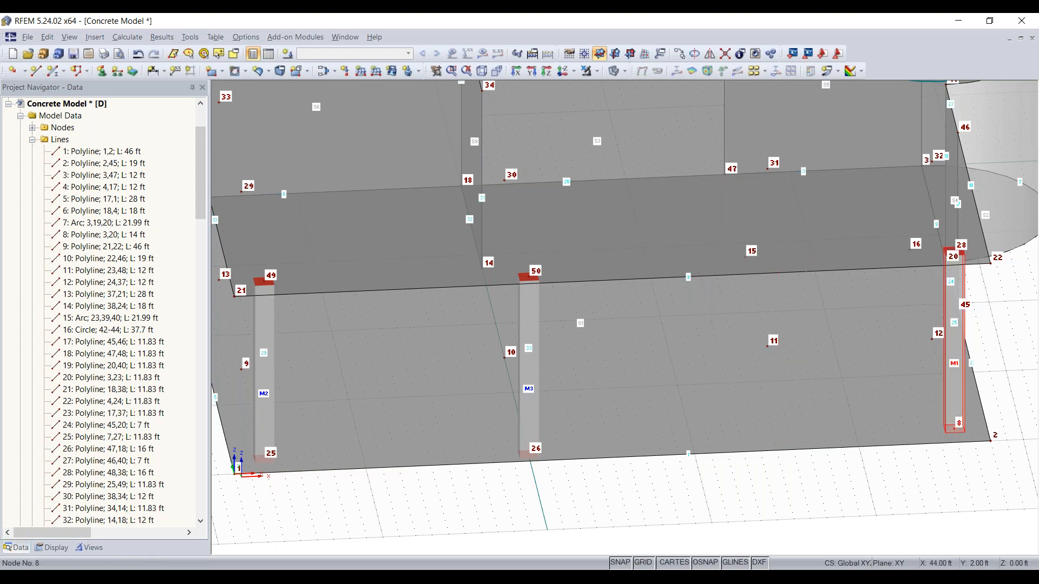
left_click(955, 410)
left_click(798, 435)
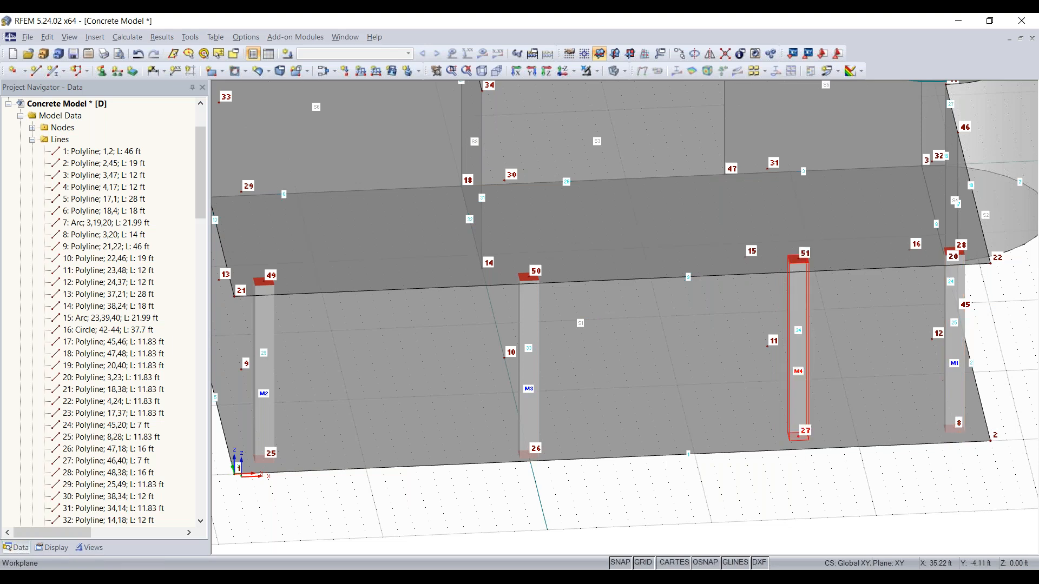
key("ctrl+z")
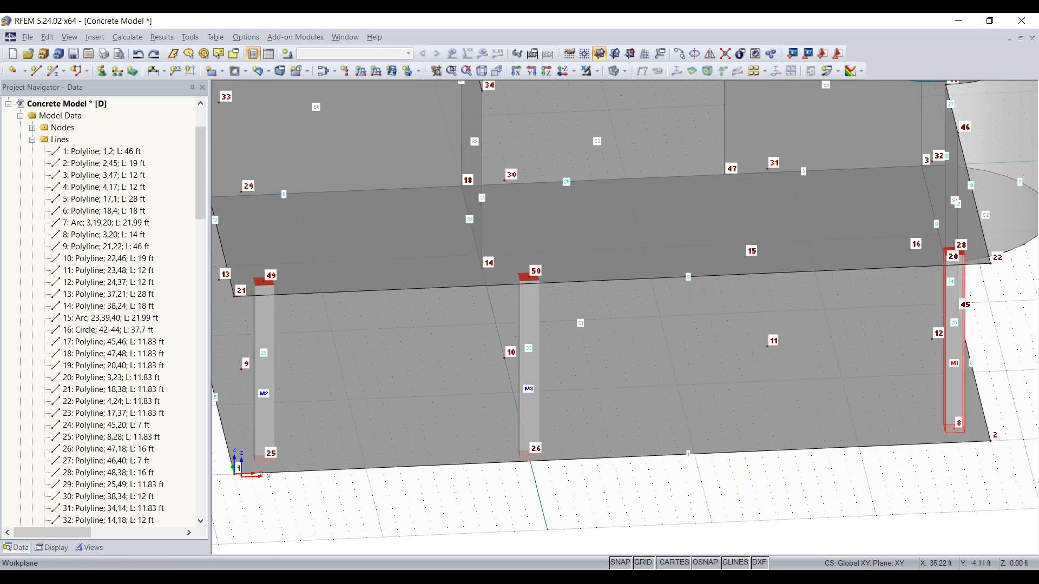
key("ctrl+z")
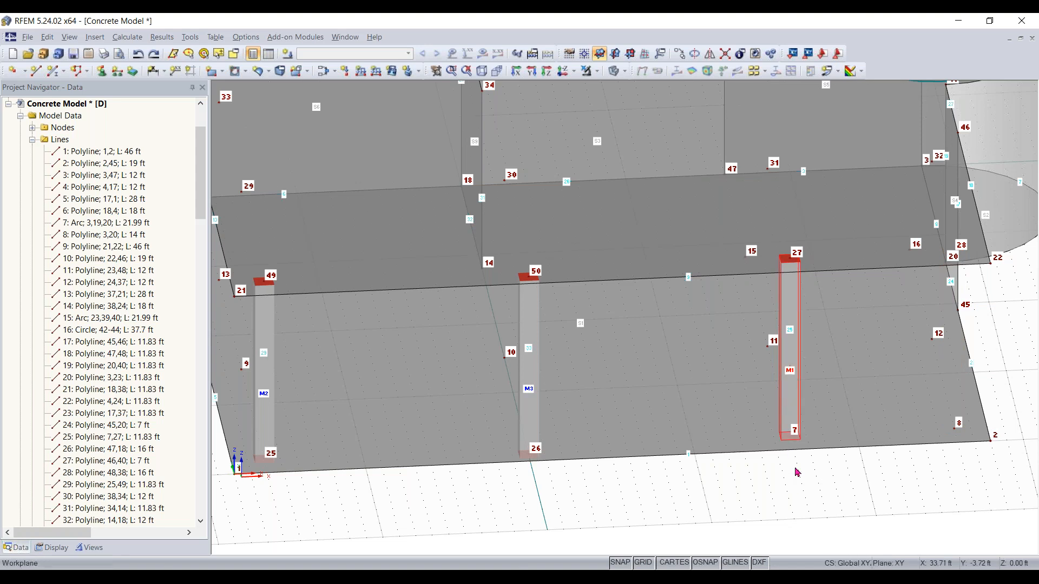
Copy the column at node 7 to node 8 near the front corner of the lower slab
left_click_drag(791, 436, 955, 431, "ctrl")
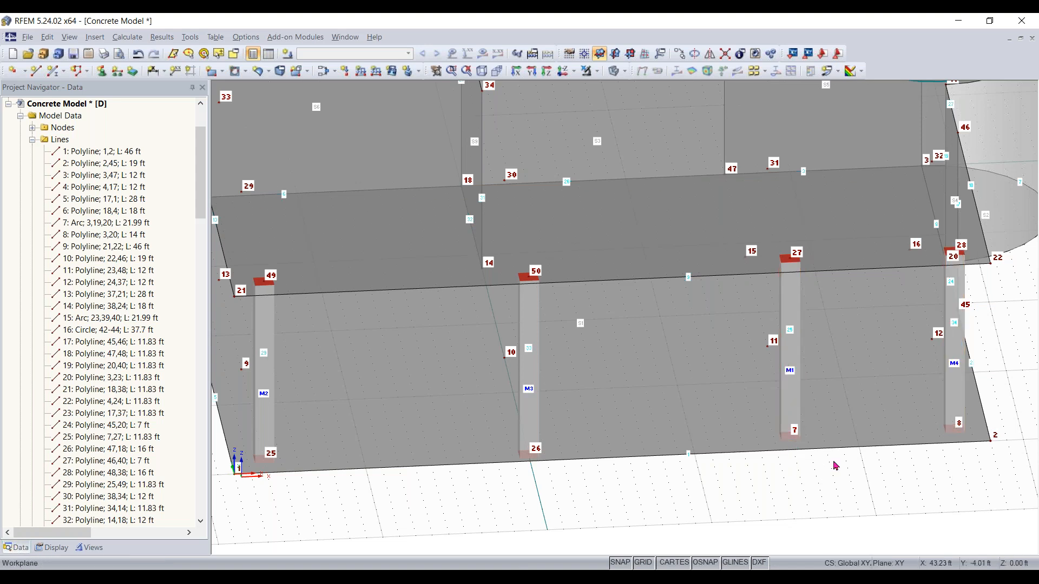
right_click_drag(619, 489, 726, 95, "ctrl")
key("Escape")
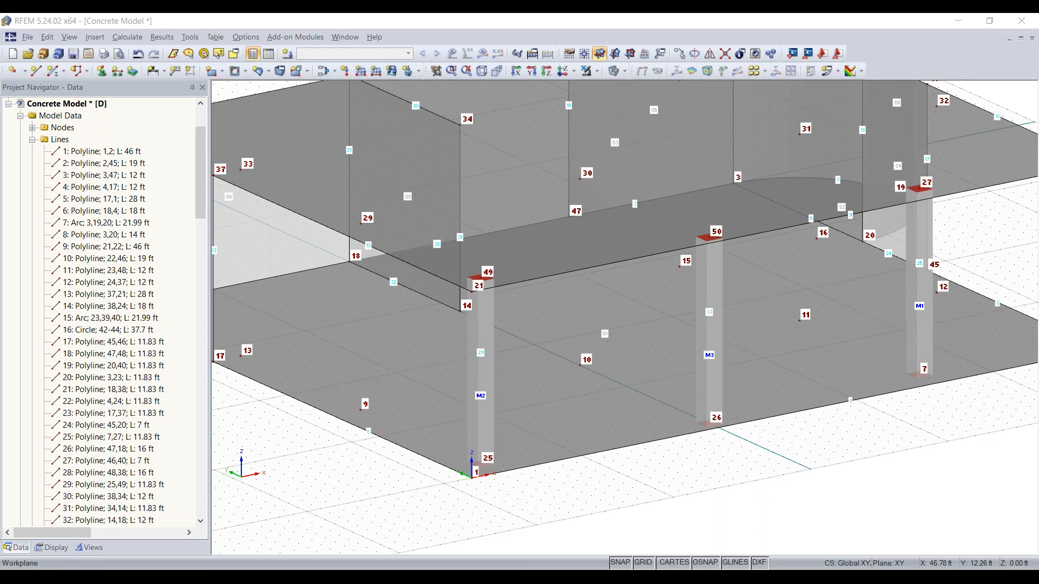
middle_click_drag(756, 494, 606, 363)
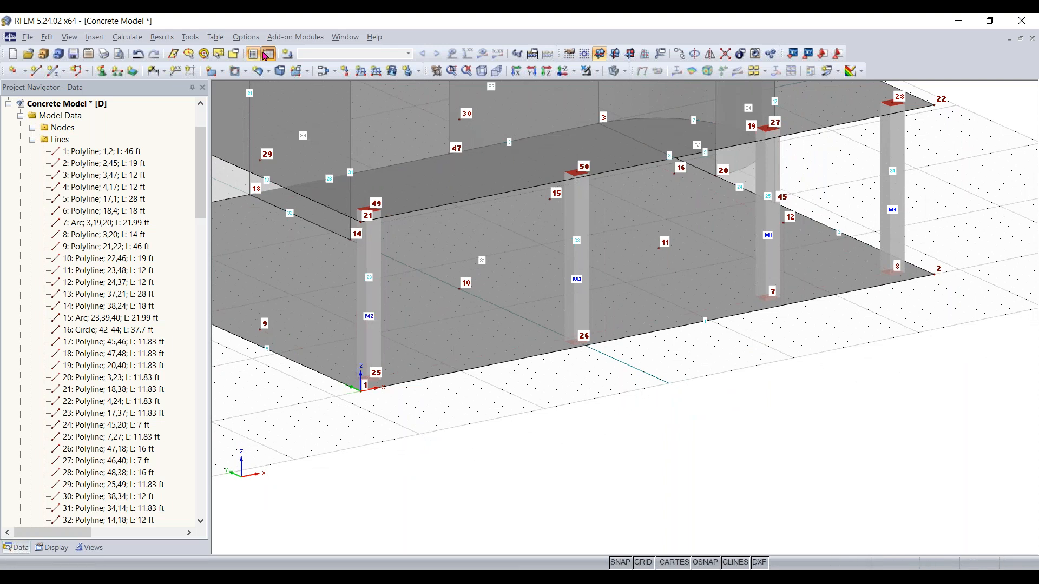
Delete the unused aluminium and steel materials from the materials table, keeping only the concrete
left_click(269, 53)
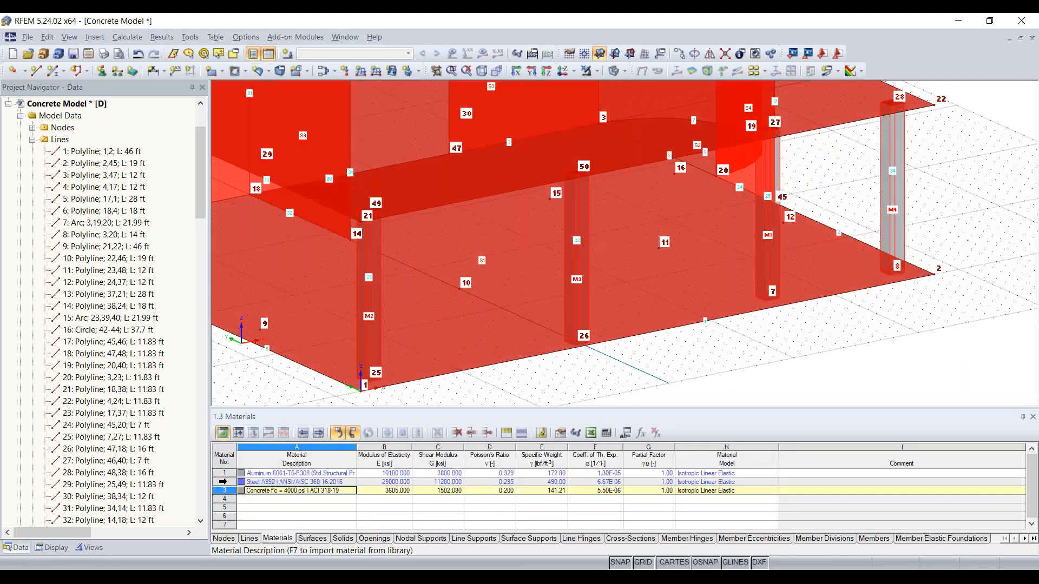
left_click(297, 516)
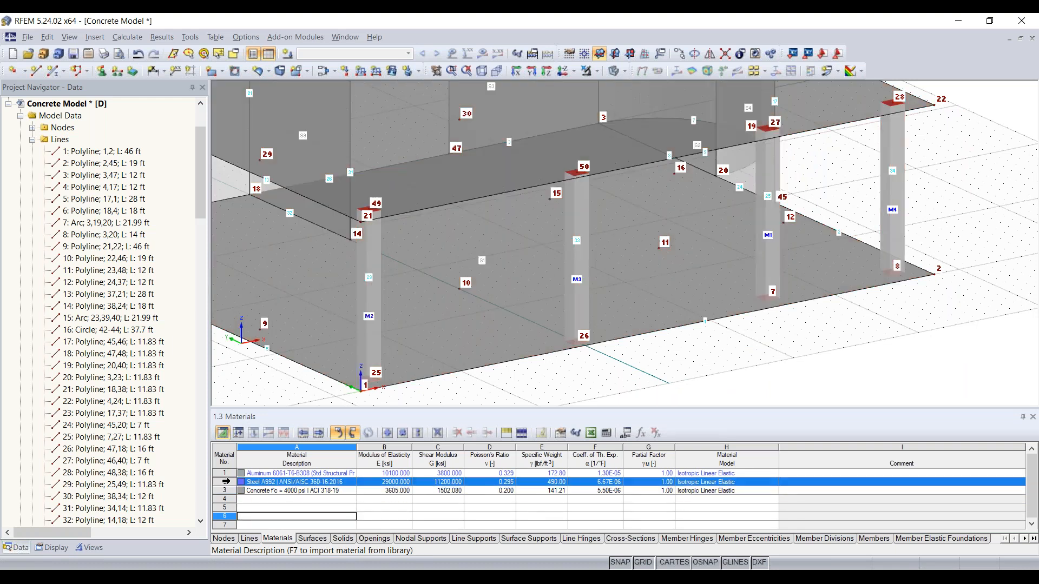
key("Delete")
left_click(226, 473)
key("Delete")
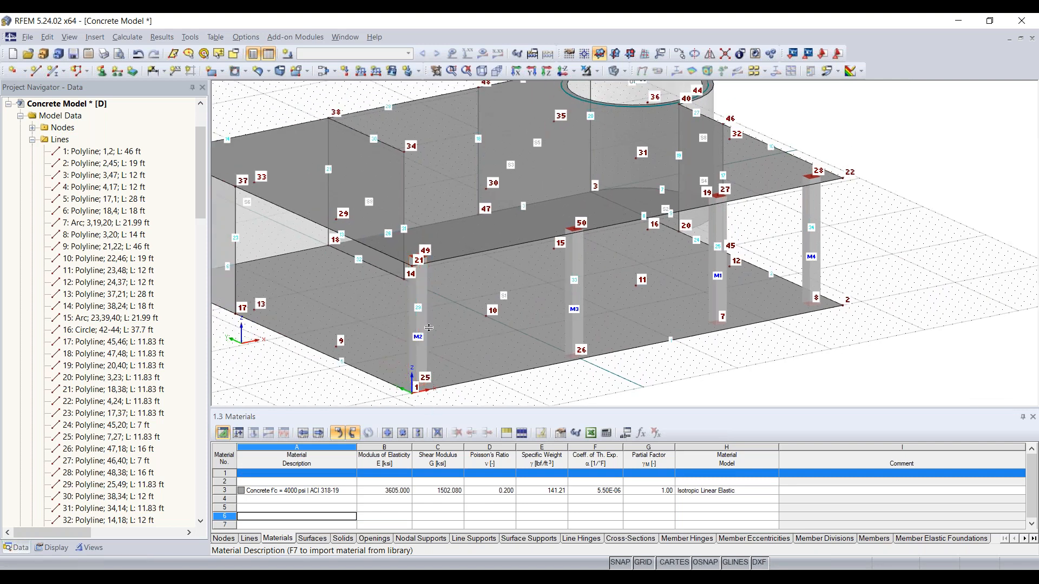
Review the remaining concrete material in the materials table
left_click_drag(428, 408, 428, 321)
middle_click_drag(506, 300, 553, 240)
scroll(550, 259, "down", 5)
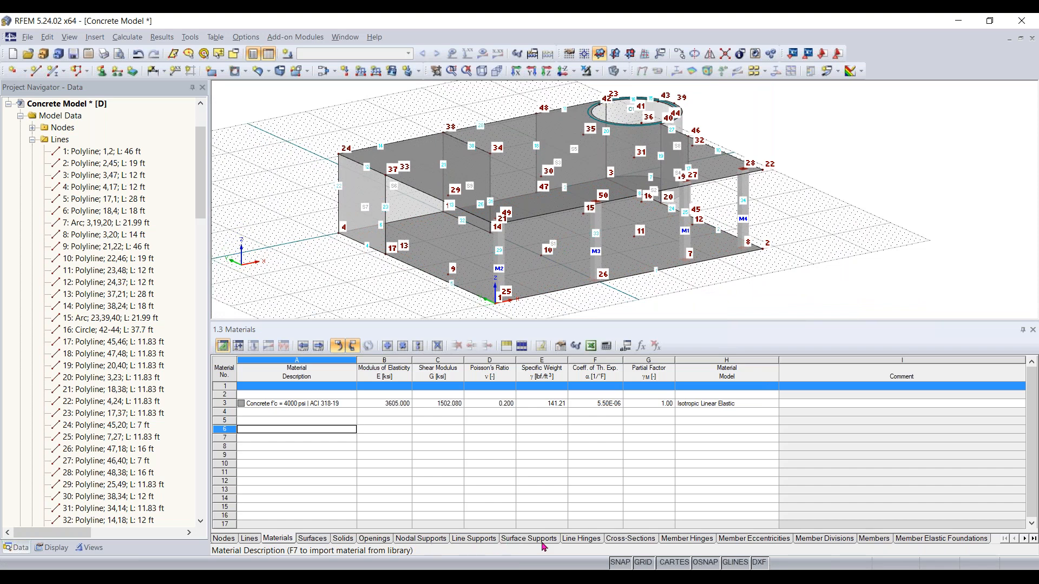
left_click(278, 404)
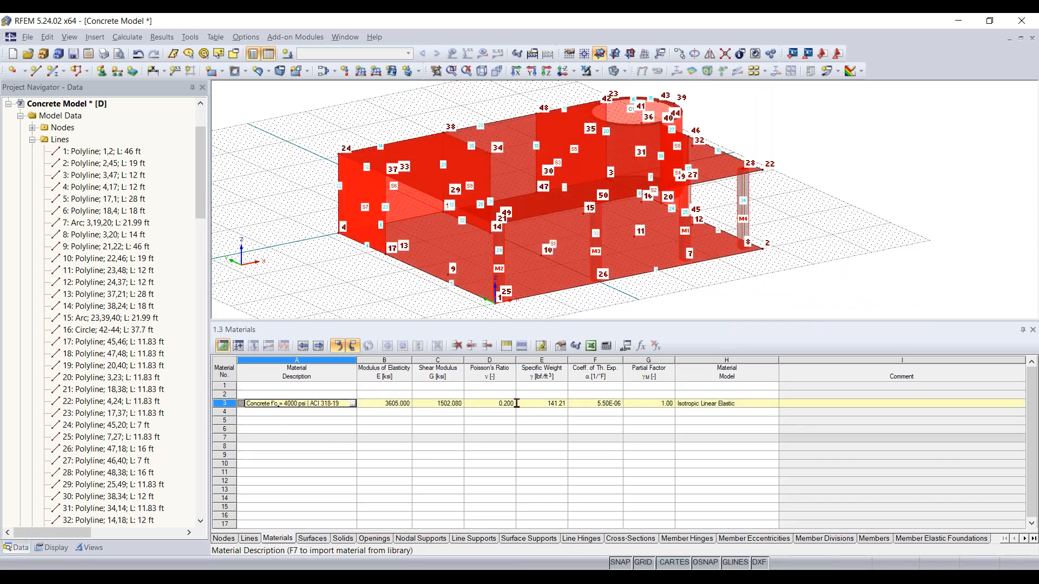
left_click(547, 455)
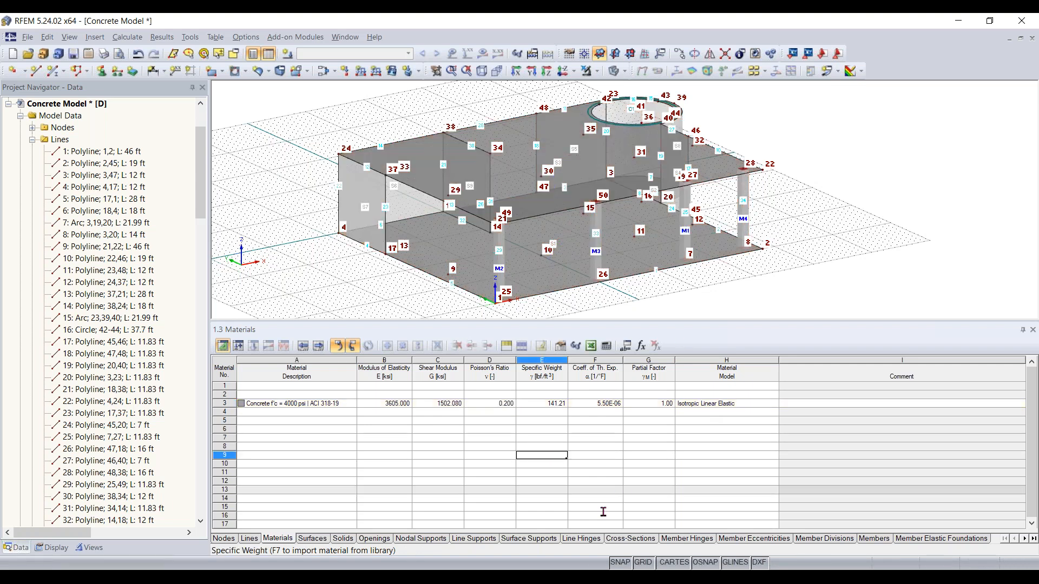
Review the four column members' lines, types and cross-sections in the members table
left_click(873, 538)
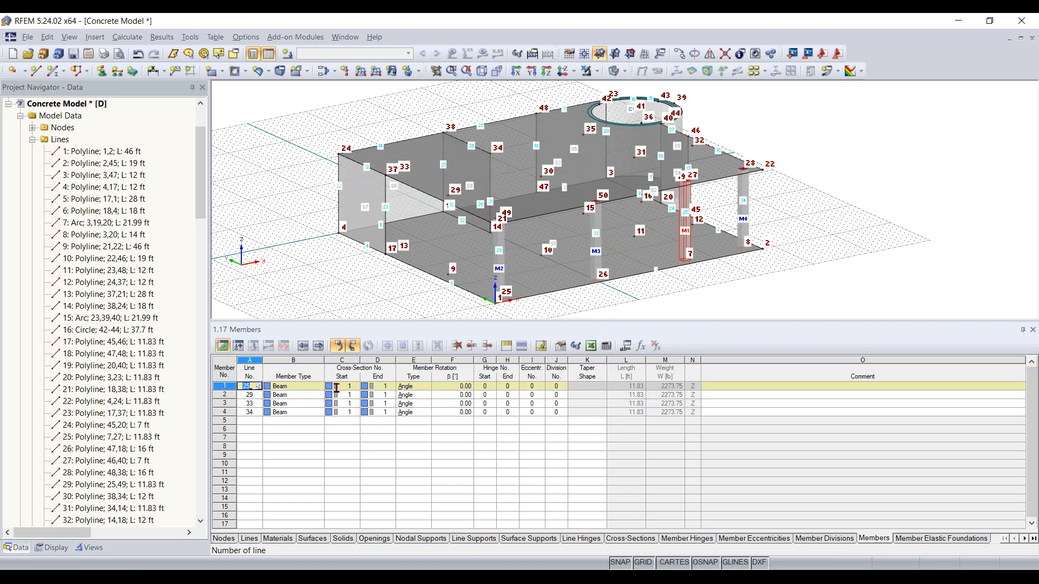
left_click(292, 394)
left_click(292, 415)
left_click(297, 404)
left_click(297, 395)
left_click(297, 387)
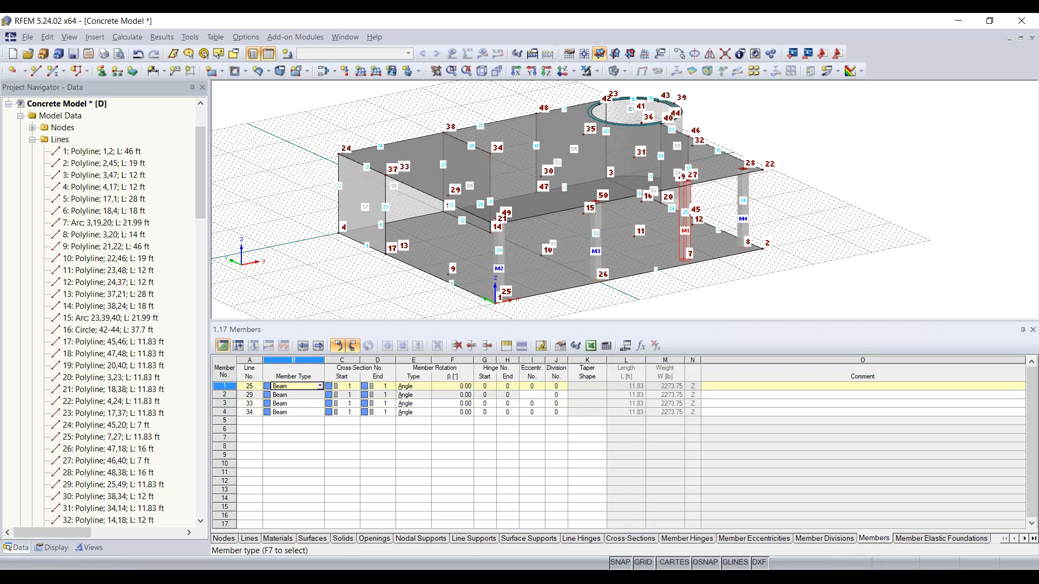
left_click(320, 386)
left_click(320, 388)
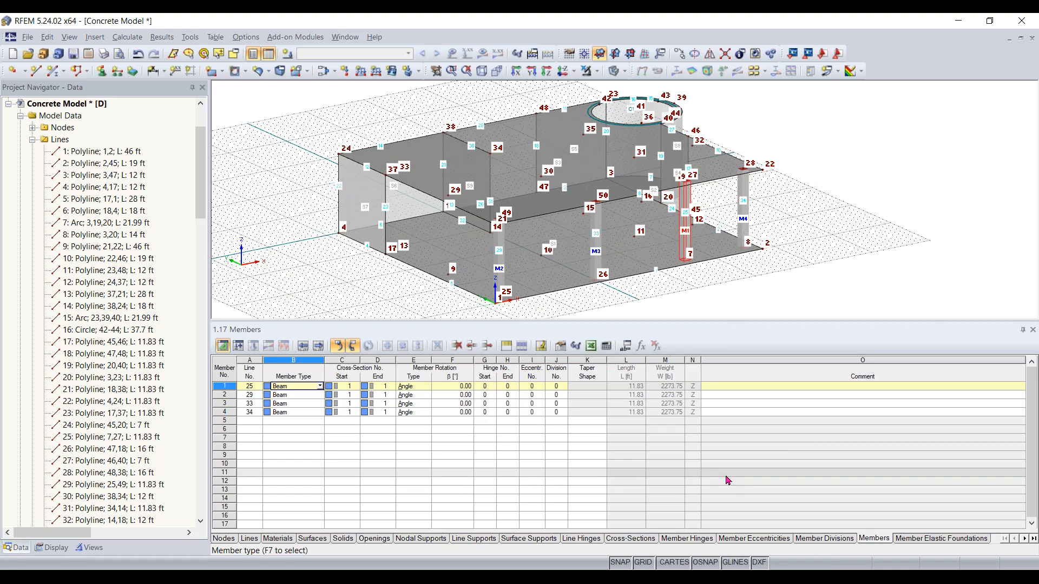
Browse the line supports, nodal supports, surfaces and nodes tables
left_click(483, 539)
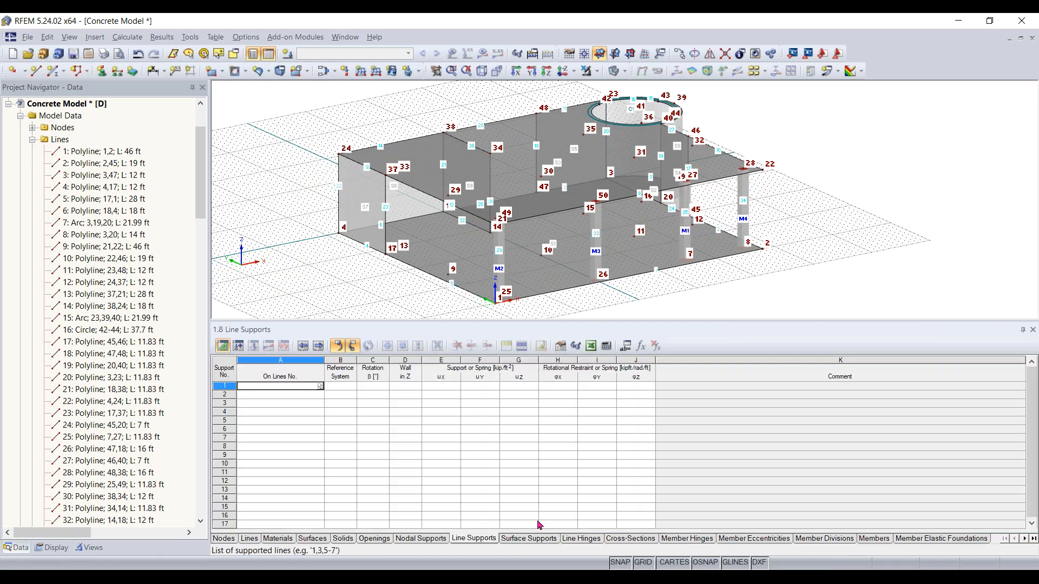
scroll(597, 214, "down", 2)
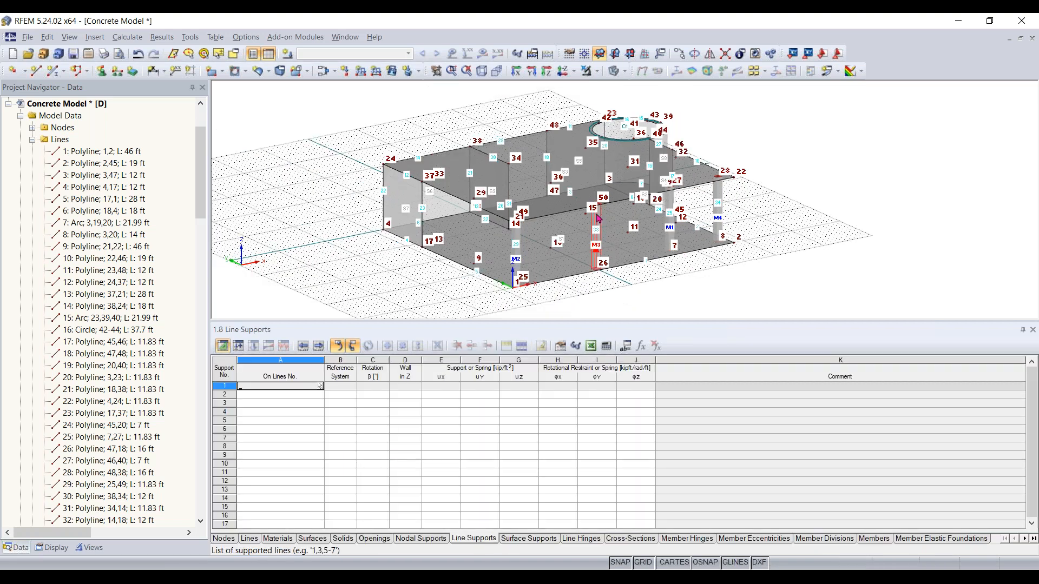
left_click(409, 542)
left_click(374, 540)
left_click(343, 539)
left_click(312, 539)
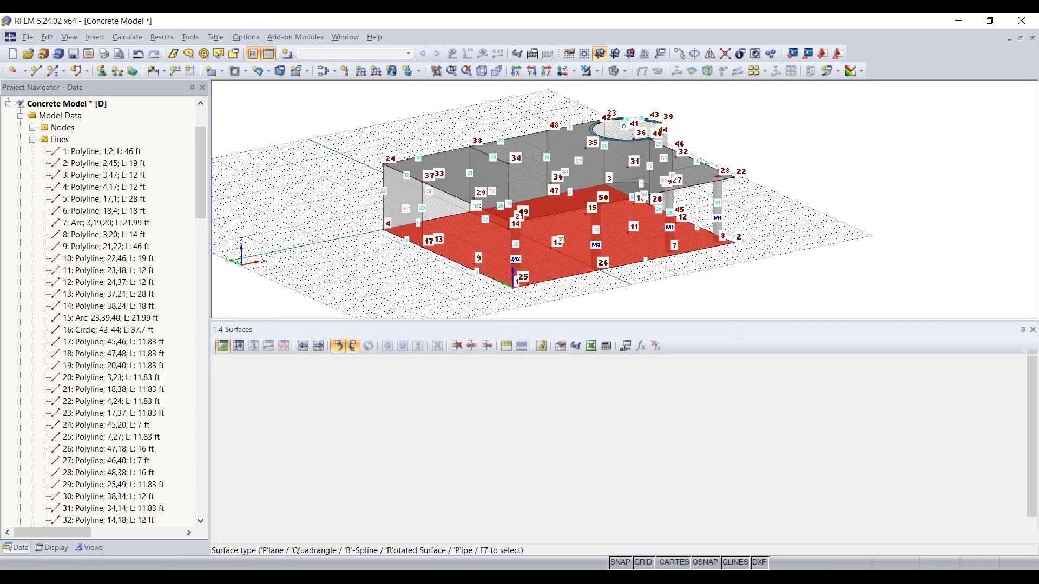
left_click(224, 539)
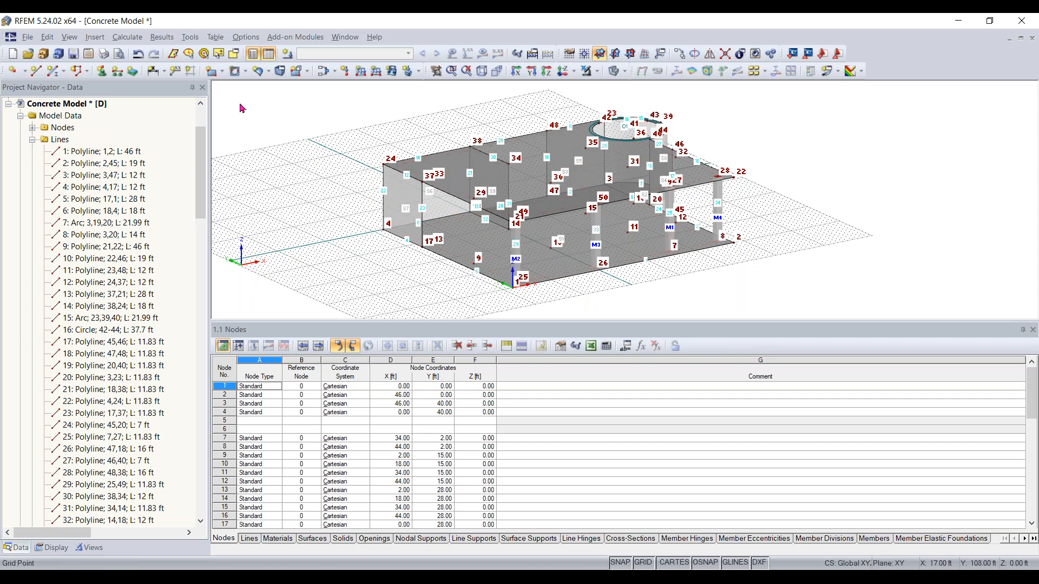
Select all members with the Rectangle 14/14 concrete cross-section using Special Selection
left_click(269, 54)
middle_click_drag(581, 381, 568, 447)
scroll(567, 441, "up", 2)
middle_click_drag(557, 350, 607, 413)
scroll(607, 413, "up", 1)
scroll(617, 411, "up", 1)
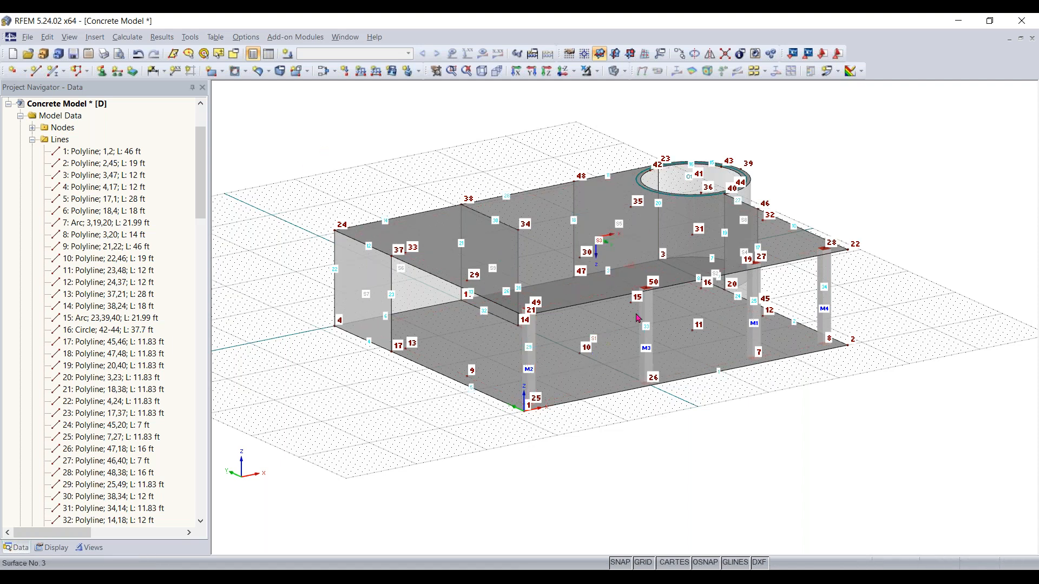
left_click(234, 54)
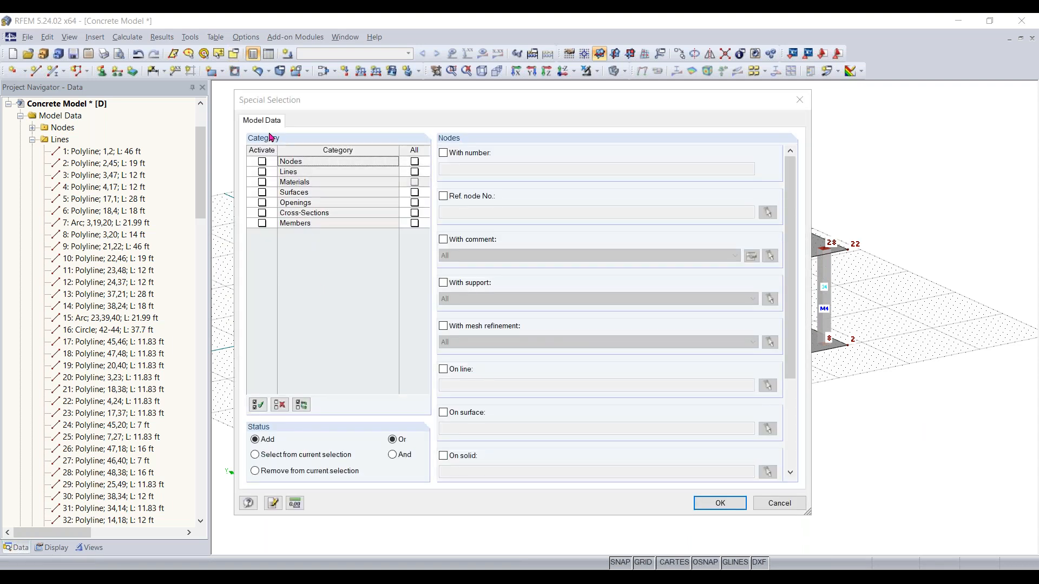
left_click(262, 224)
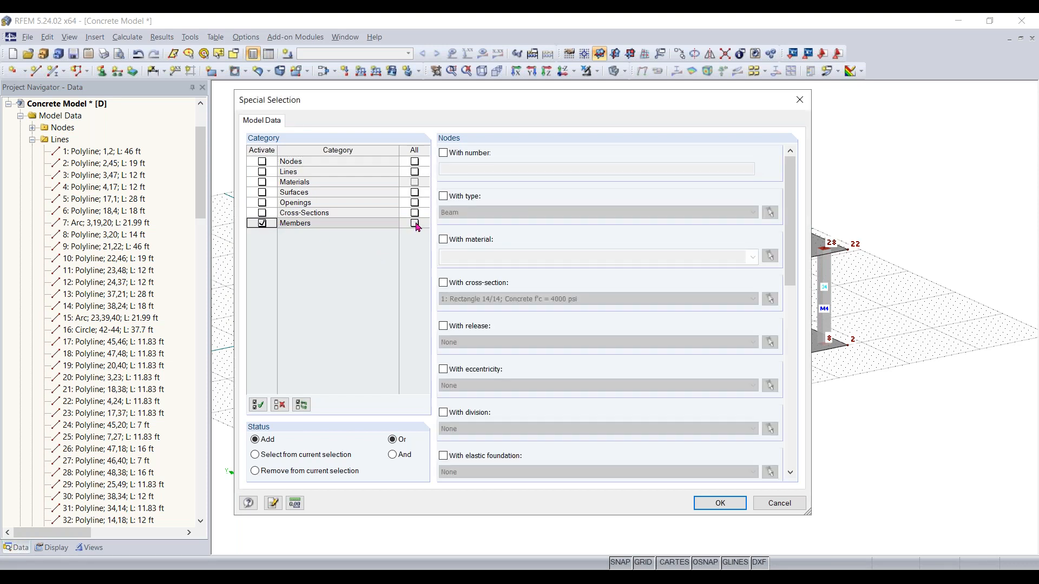
left_click(414, 223)
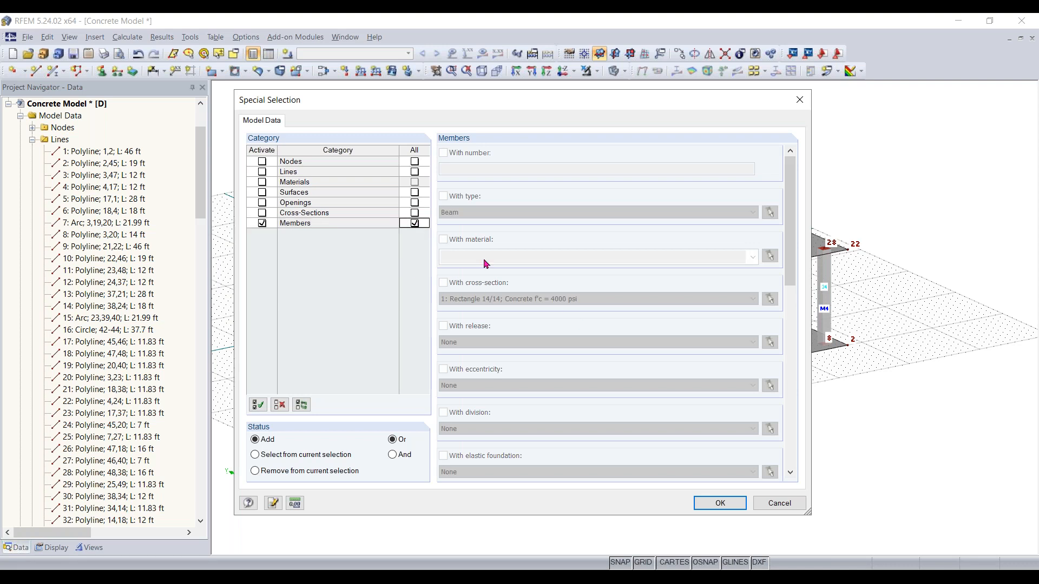
left_click(416, 224)
left_click(263, 223)
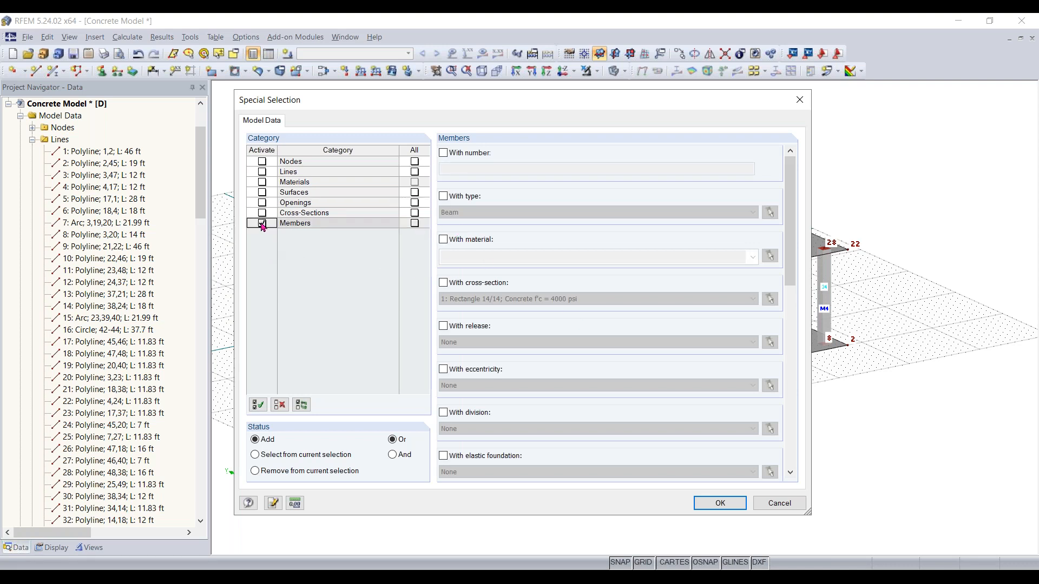
left_click(465, 284)
left_click(509, 301)
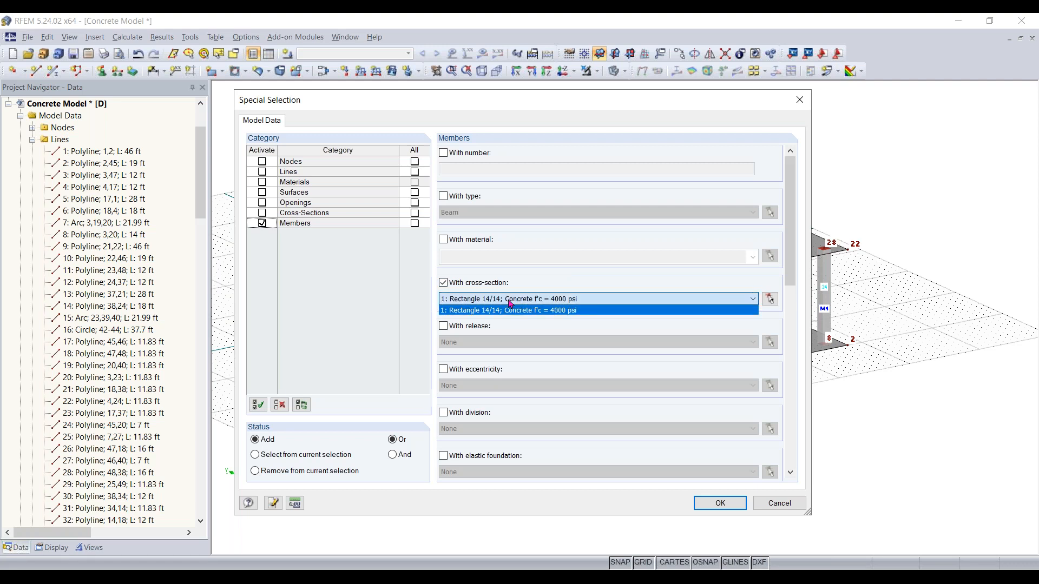
left_click(524, 309)
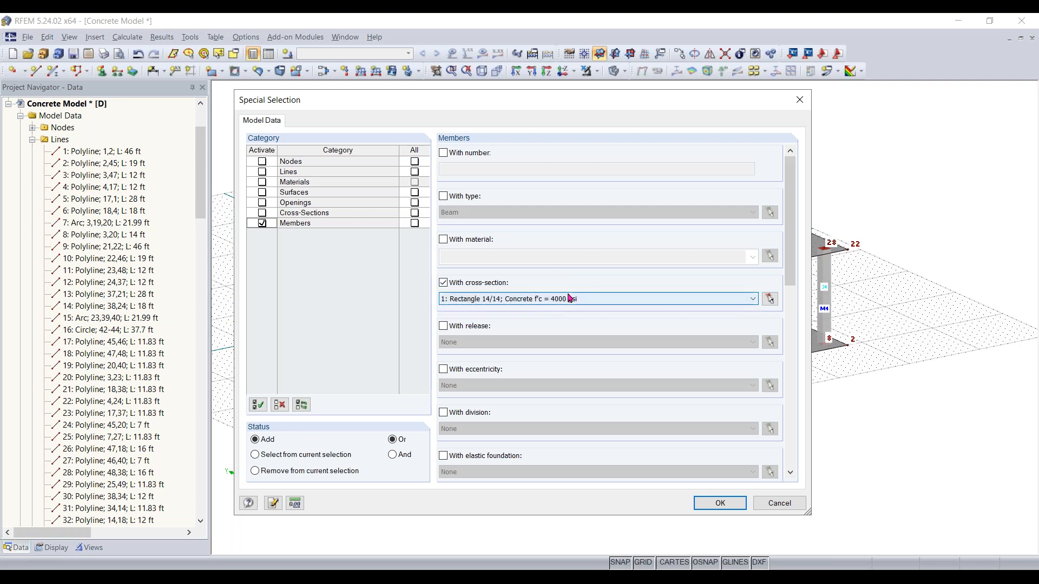
left_click(720, 503)
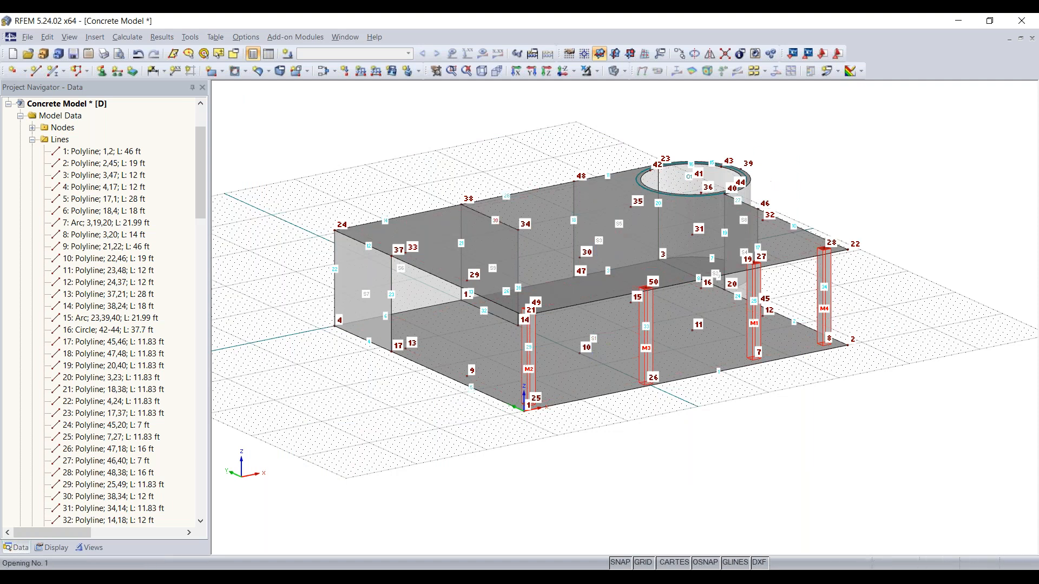
Try to move the column at node 26 to node 10, and undo the move
scroll(535, 400, "up", 1)
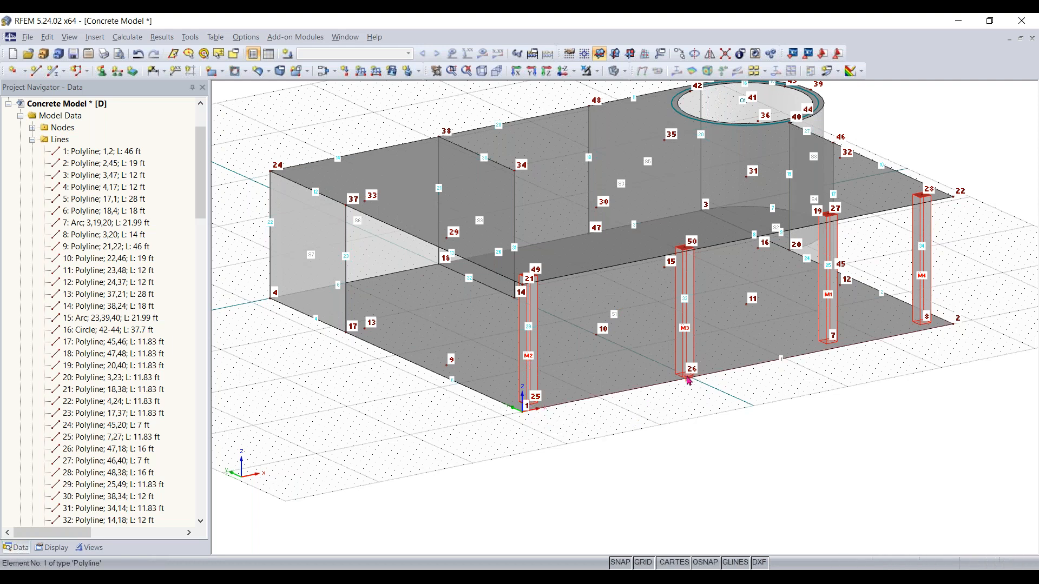
scroll(687, 377, "up", 2)
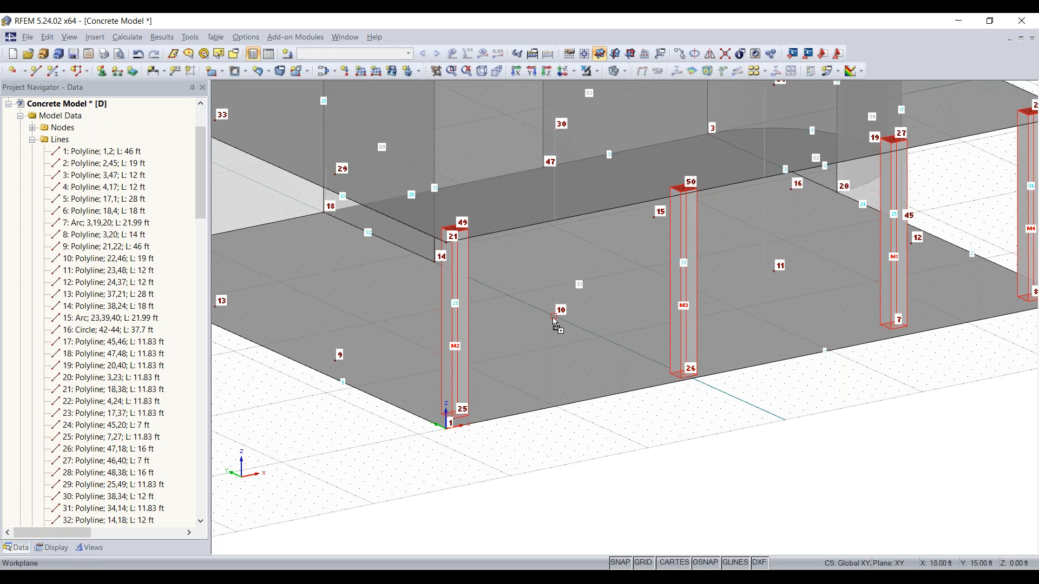
left_click_drag(553, 318, 555, 317)
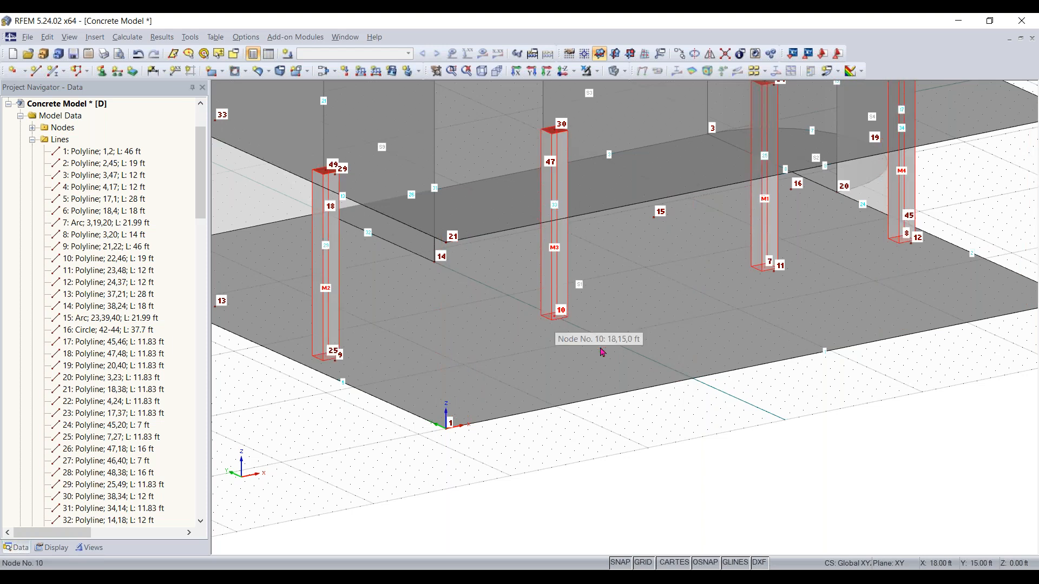
key("ctrl+z")
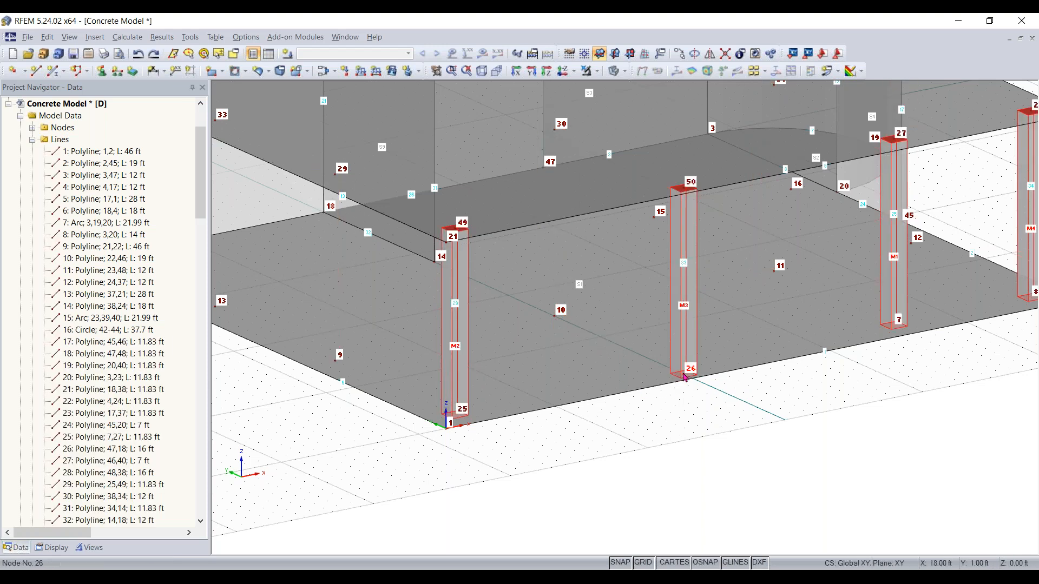
left_click_drag(581, 326, 554, 316)
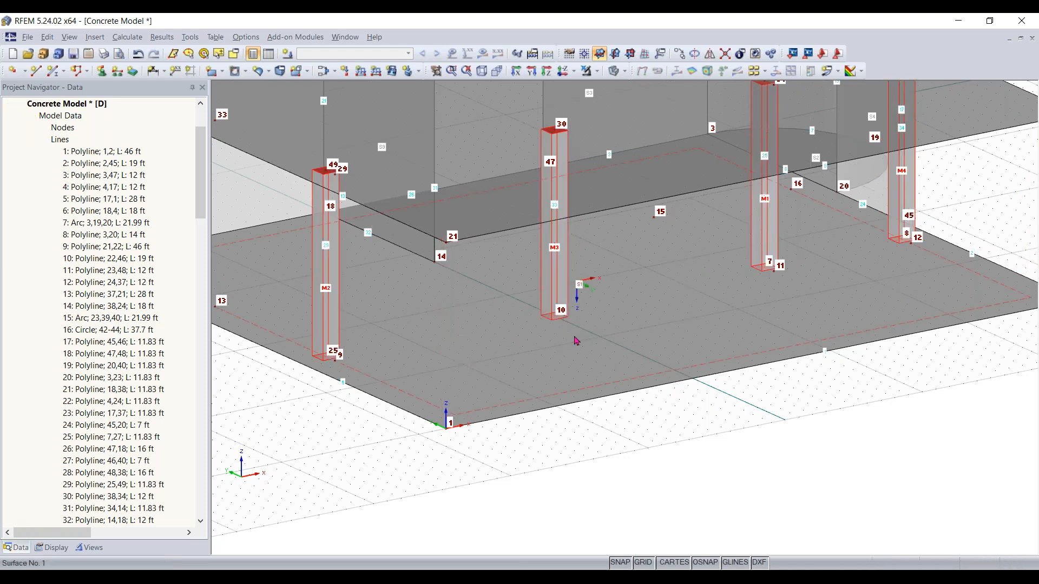
key("ctrl+z")
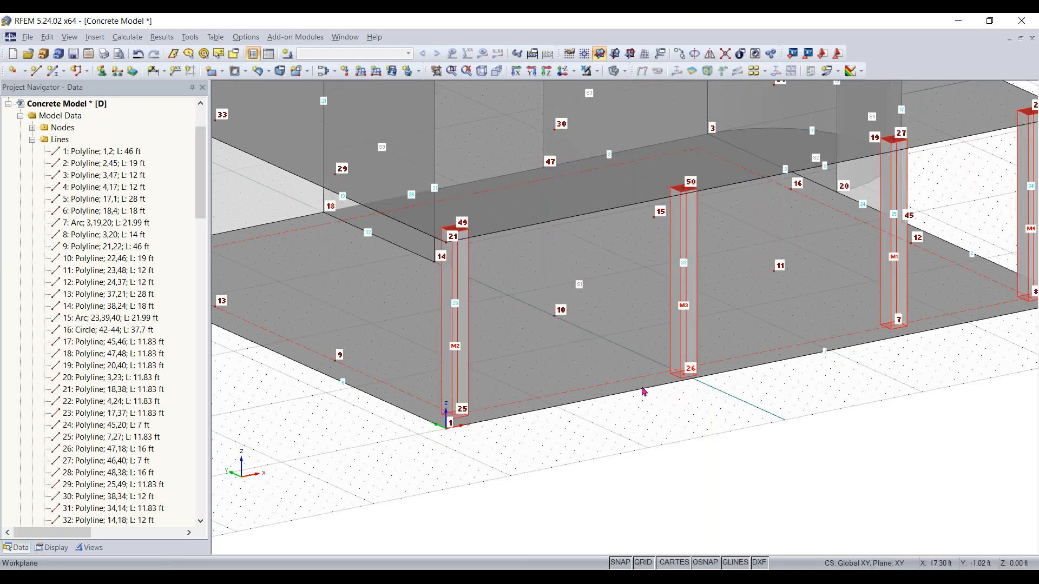
Copy the four selected columns to nodes 9, 10, 11 and 12 on the lower slab
left_click_drag(421, 398, 335, 360, "ctrl")
left_click(568, 482)
scroll(535, 487, "down", 3)
middle_click_drag(536, 486, 627, 485, "ctrl")
middle_click_drag(830, 434, 468, 500, "ctrl")
right_click(469, 492)
left_click(785, 486)
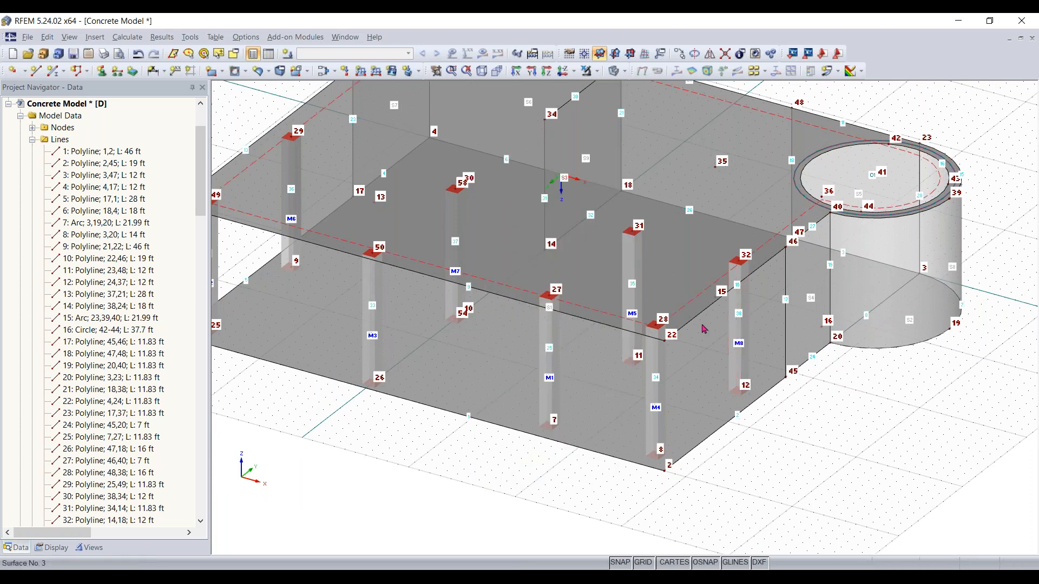
Try to move the column at node 11 to node 15, undoing and redoing the move
scroll(557, 303, "up", 2)
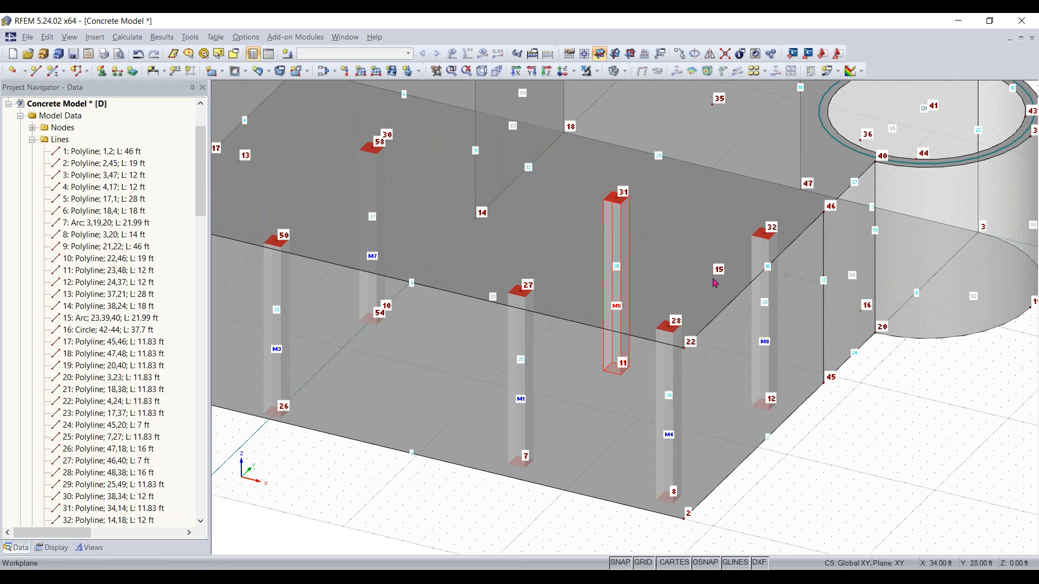
left_click_drag(616, 369, 713, 278)
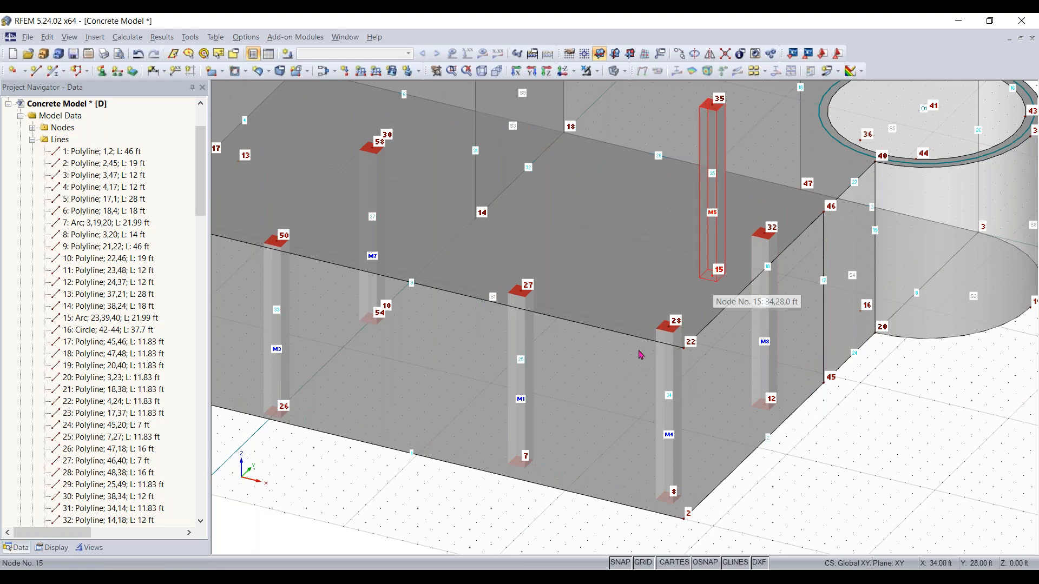
key("ctrl+z")
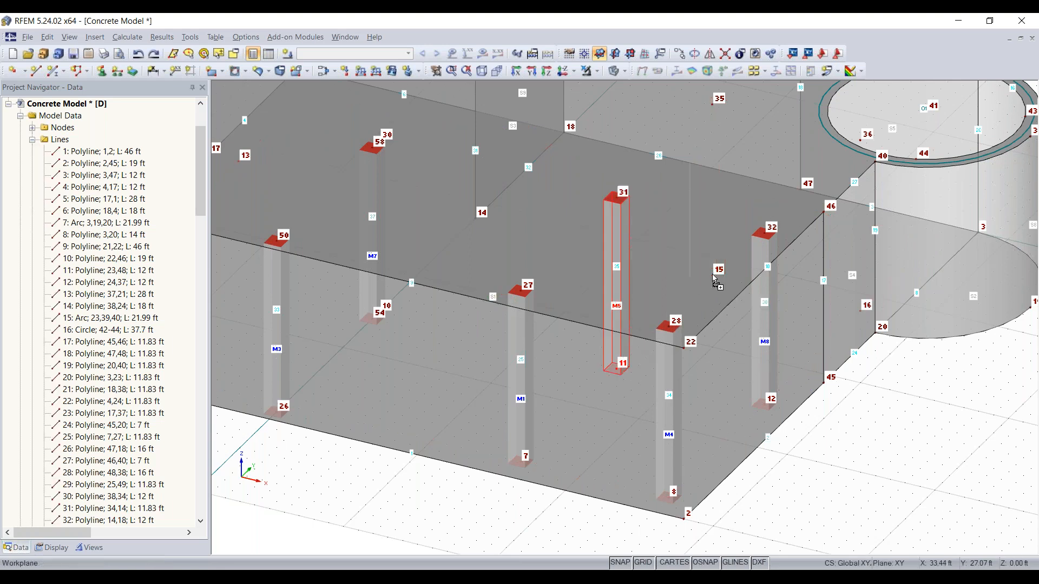
key("ctrl+y")
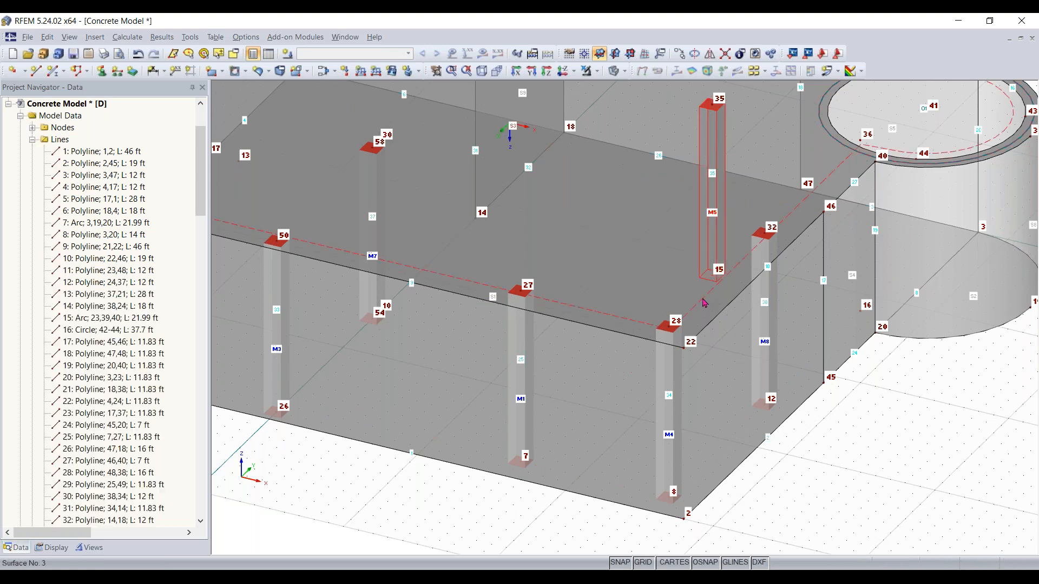
key("ctrl+z")
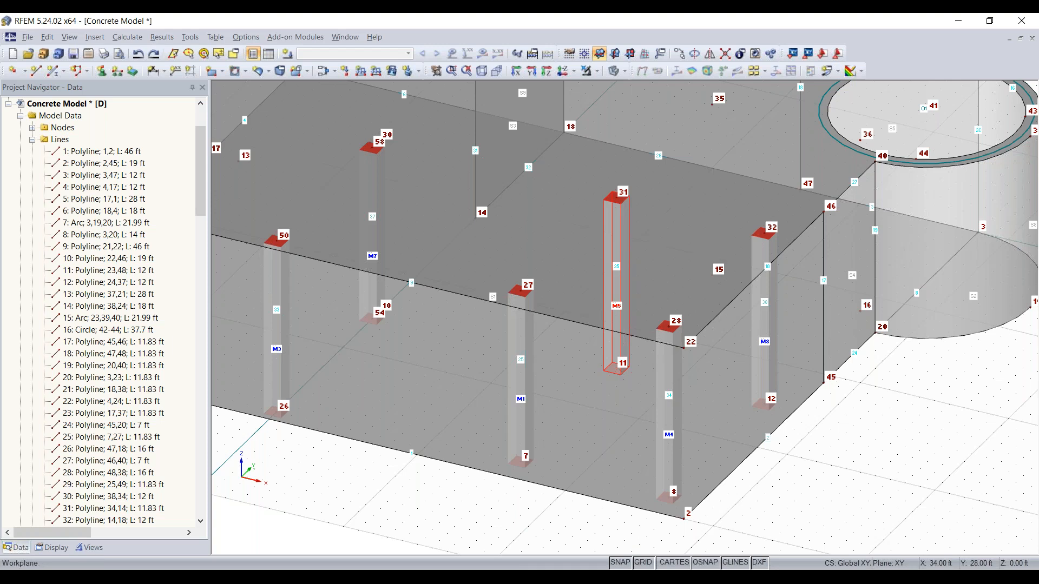
key("ctrl+y")
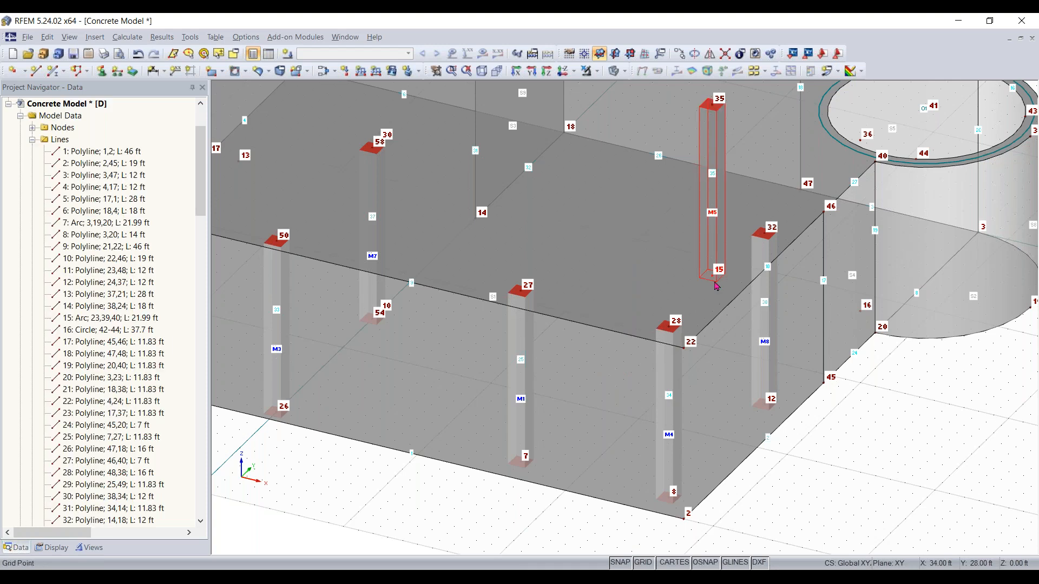
key("ctrl+z")
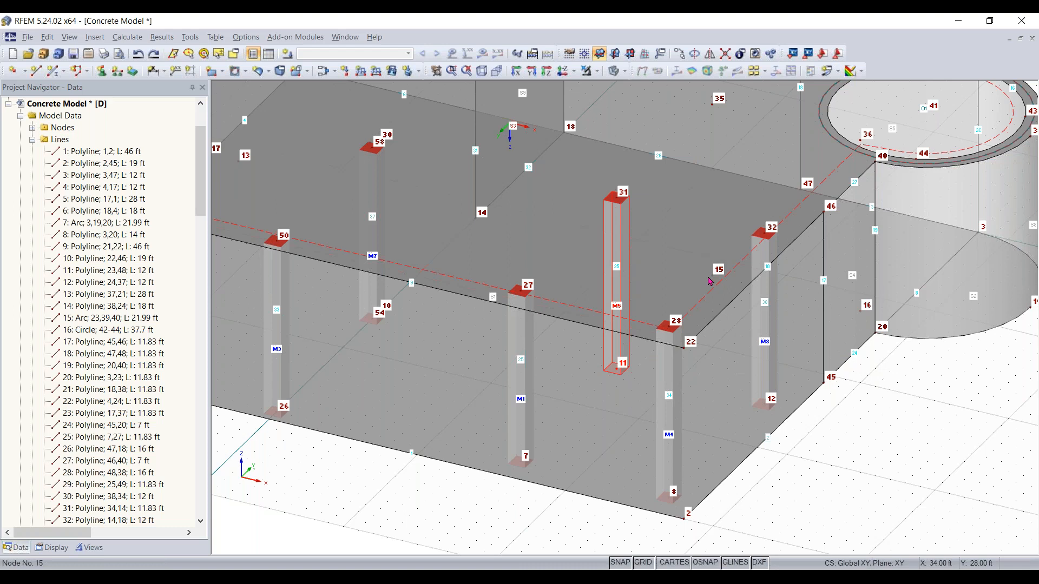
Paste a copy of the column at node 11 and try moving it to node 15, then undo the move
left_click(712, 277)
key("ctrl+v")
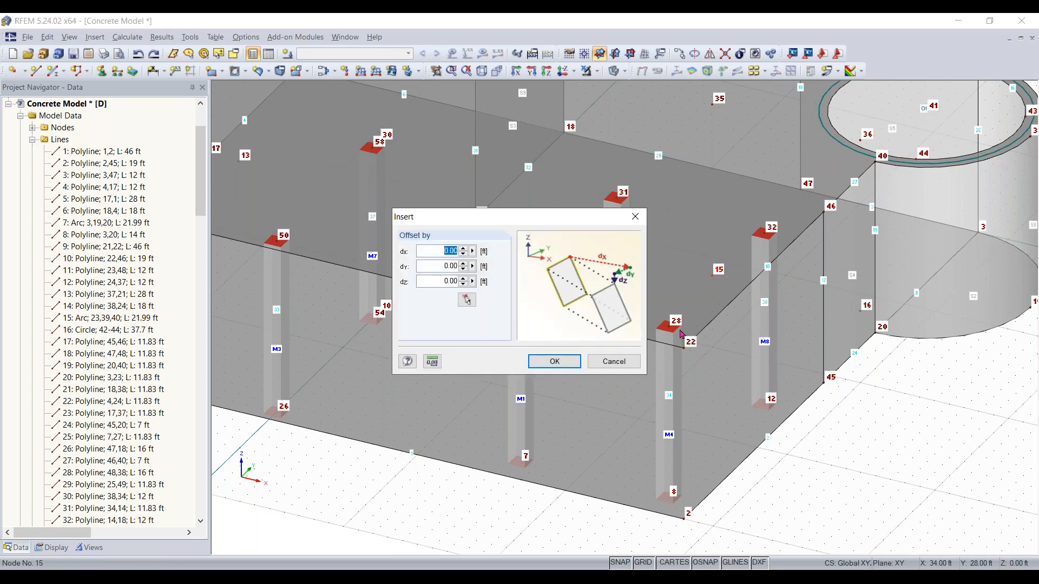
left_click(557, 360)
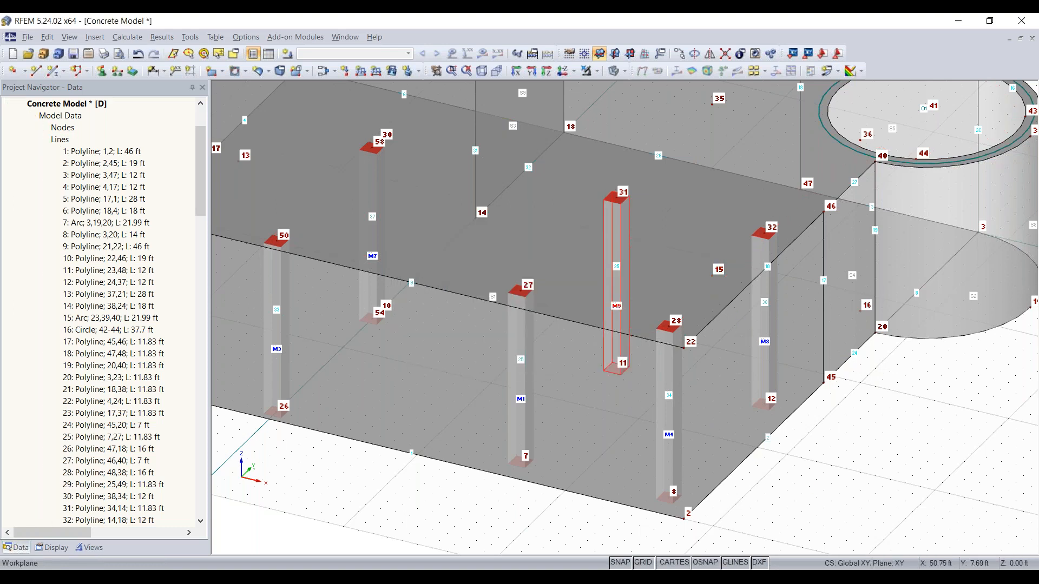
left_click(642, 368)
left_click(621, 372)
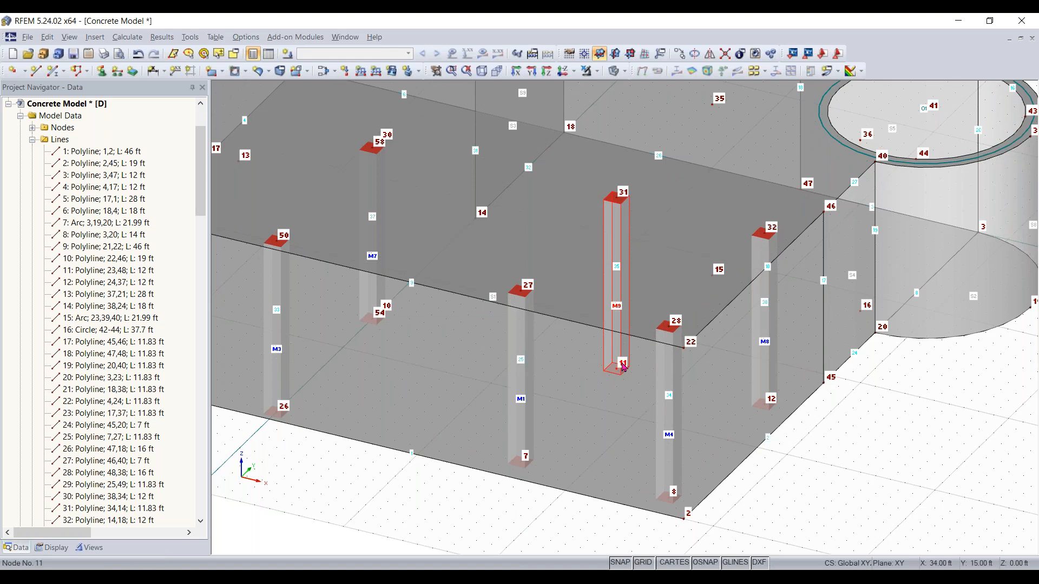
left_click_drag(620, 370, 715, 276)
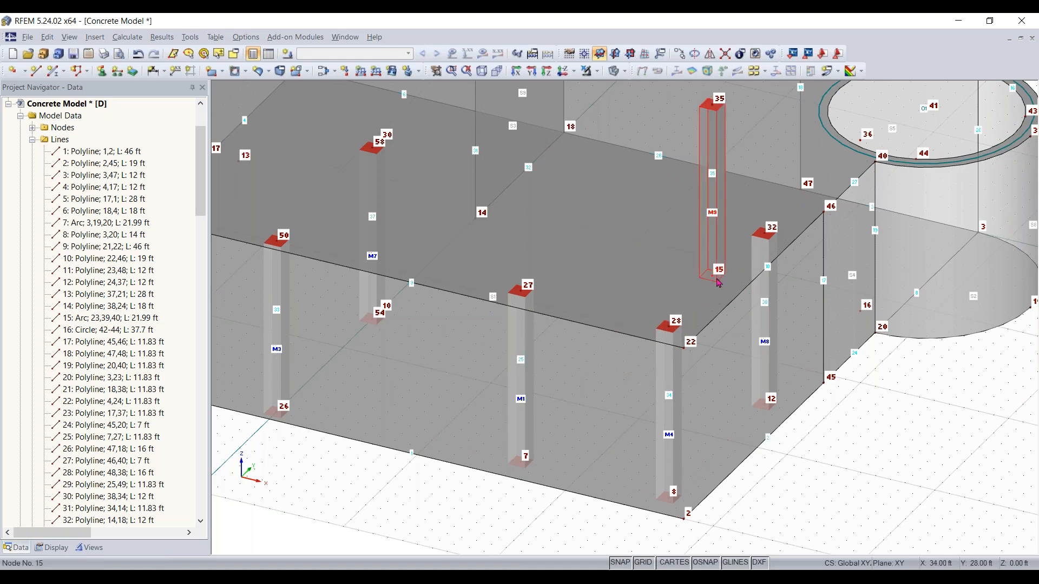
key("ctrl+z")
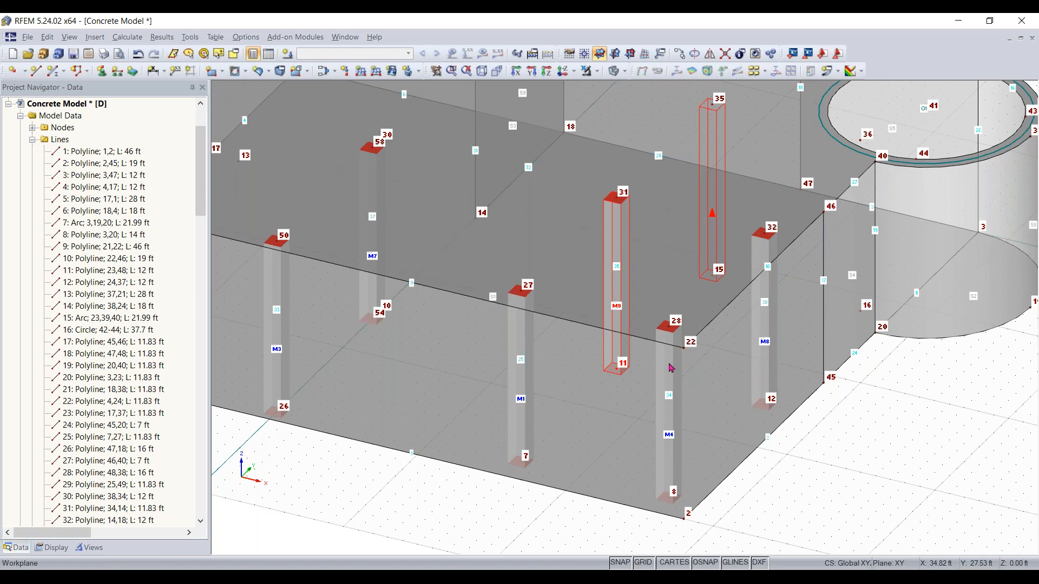
left_click(606, 361)
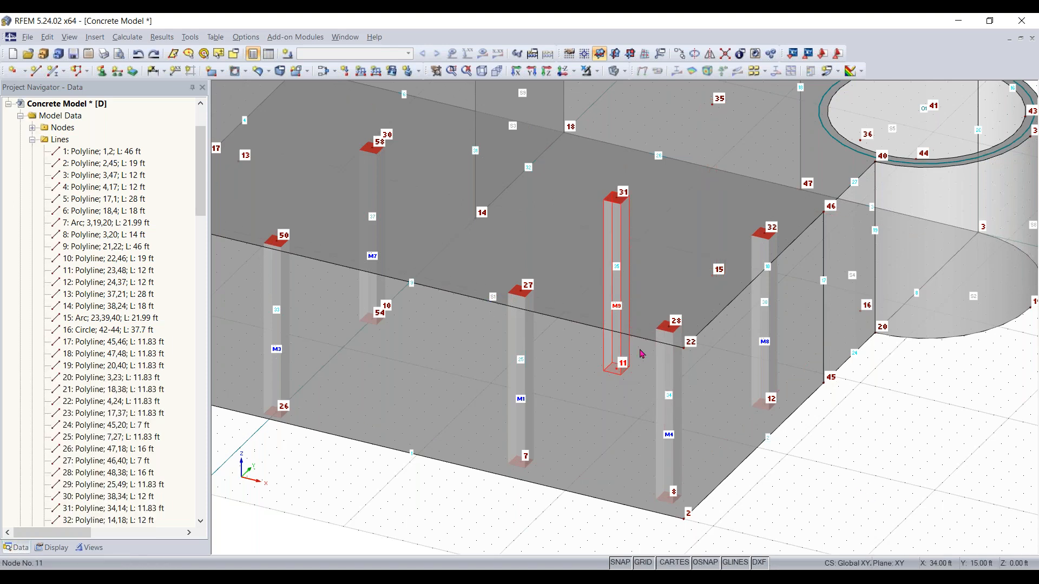
key("ctrl+y")
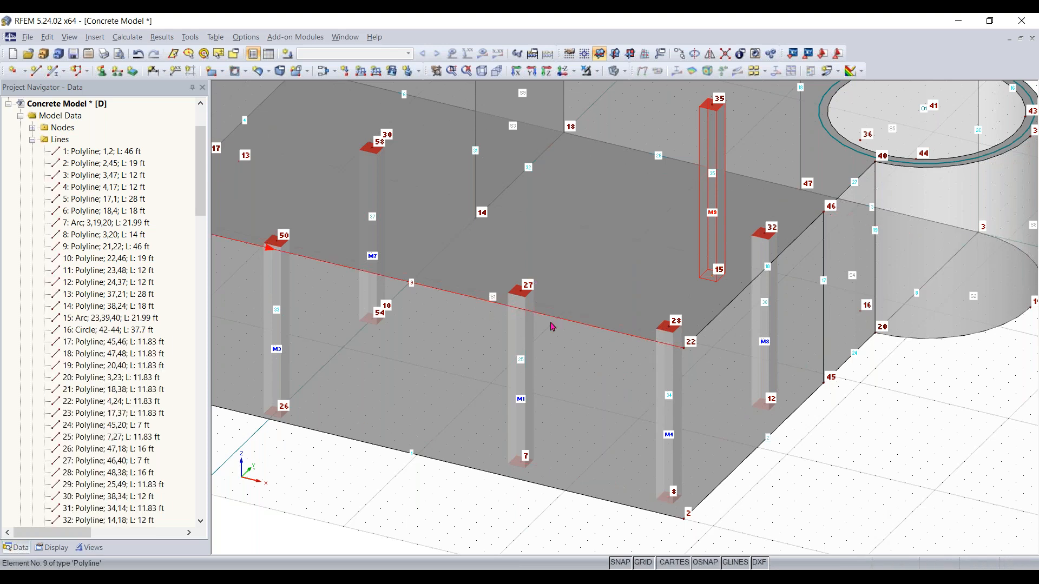
key("ctrl+z")
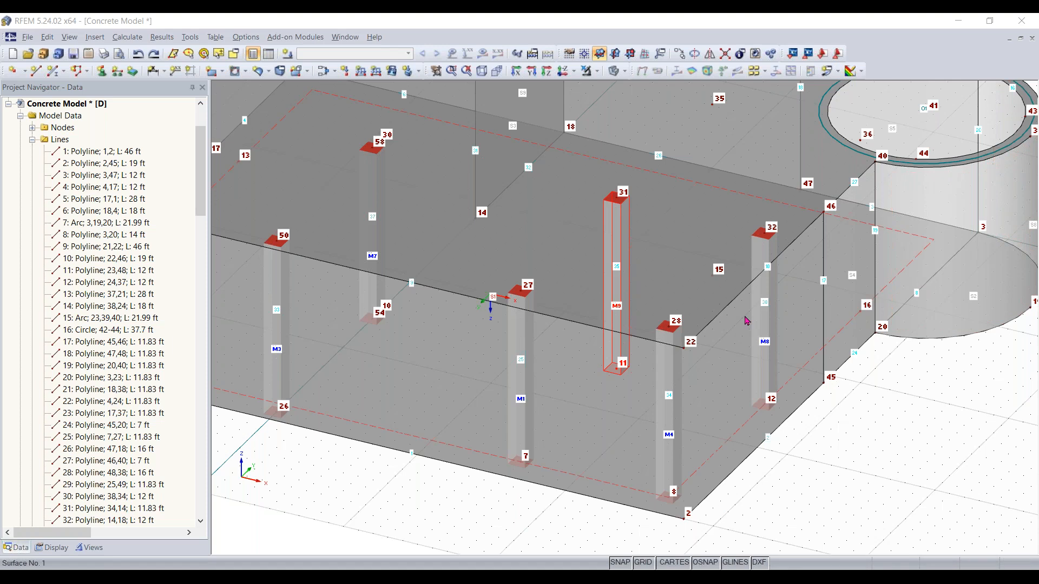
Add a Rectangle 14/14 column member between node 15 on the lower slab and node 35 on the upper slab
scroll(745, 318, "down", 1)
middle_click_drag(743, 319, 711, 381)
left_click(53, 73)
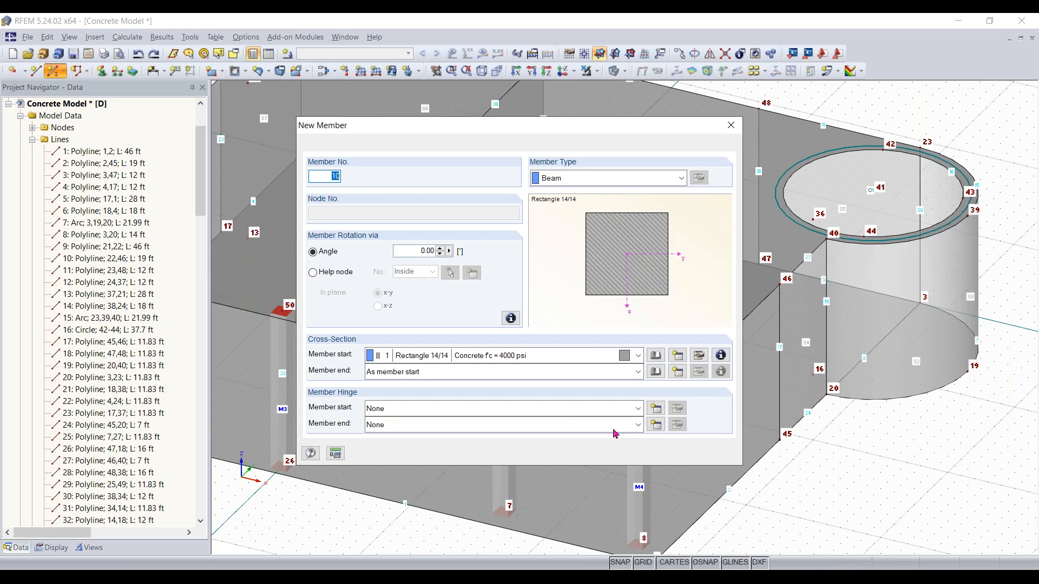
left_click(657, 453)
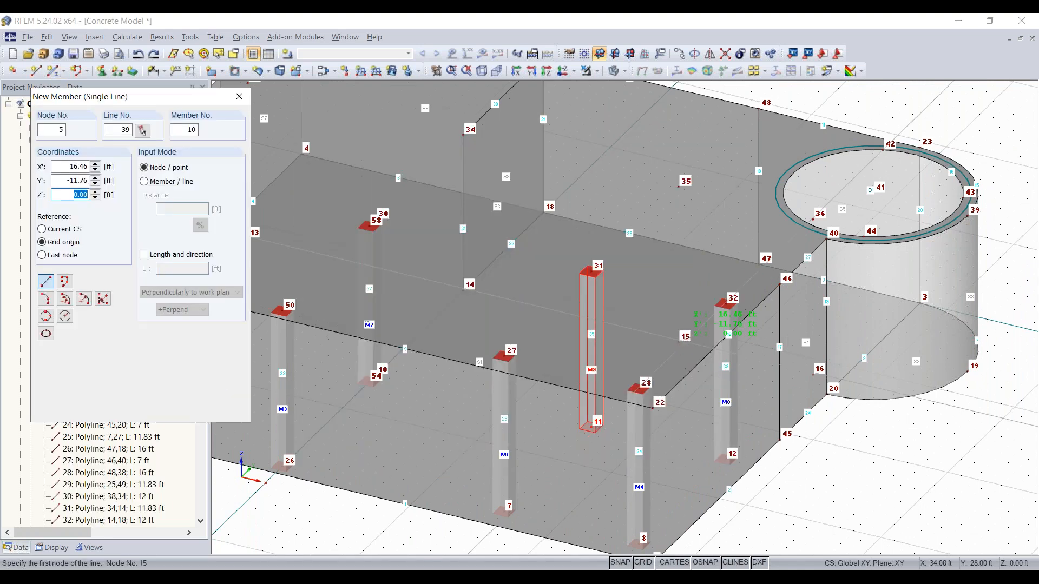
left_click(681, 334)
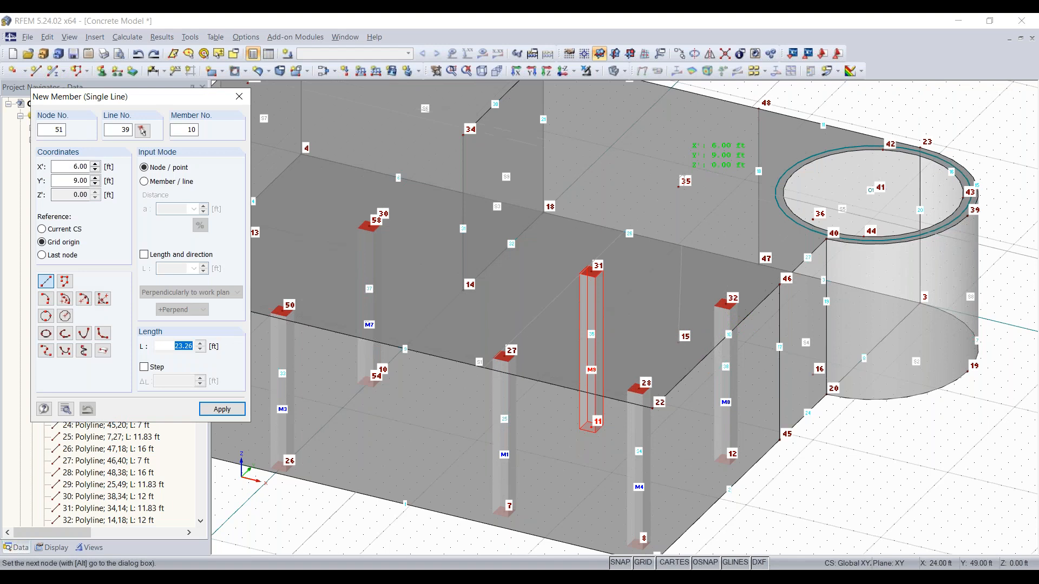
left_click(678, 187)
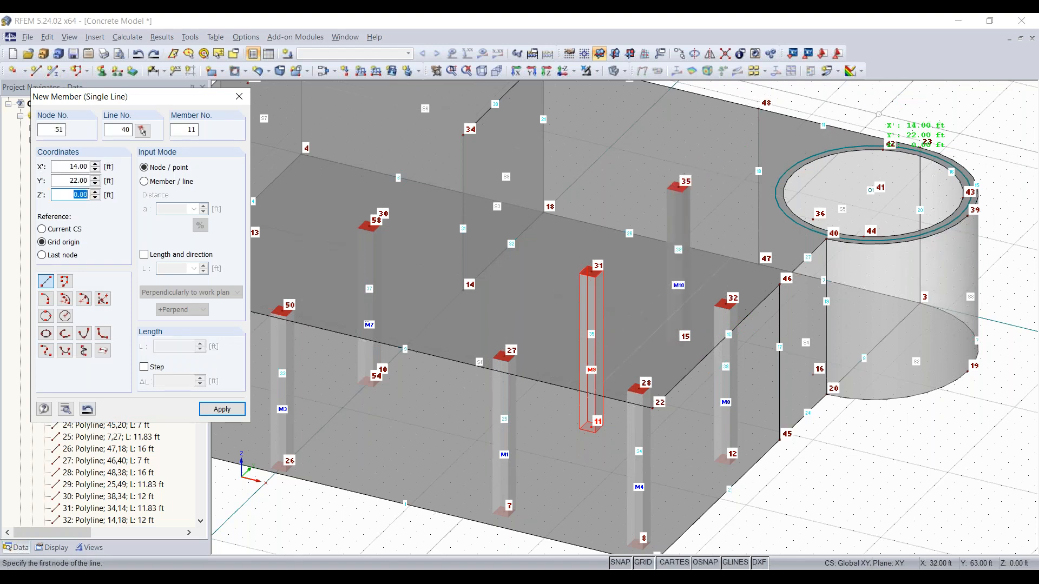
key("Escape")
Start a new member and create a 12 x 12 in rectangular concrete cross-section from the cross-section library
scroll(749, 368, "down", 2)
middle_click_drag(768, 400, 955, 369, "ctrl")
left_click(871, 487)
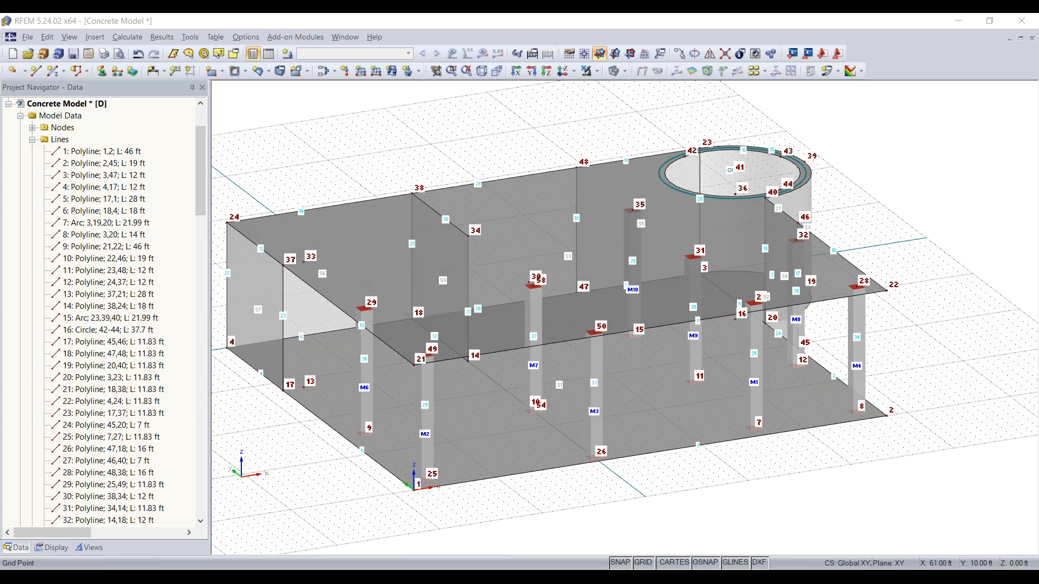
left_click(339, 395)
middle_click_drag(339, 395, 411, 403, "ctrl")
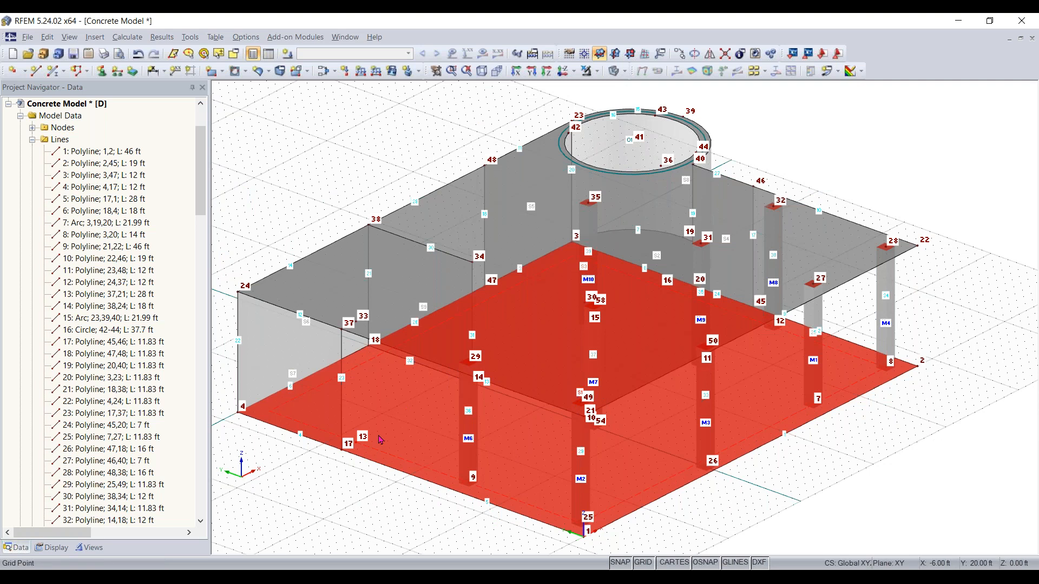
key("Escape")
scroll(377, 320, "up", 2)
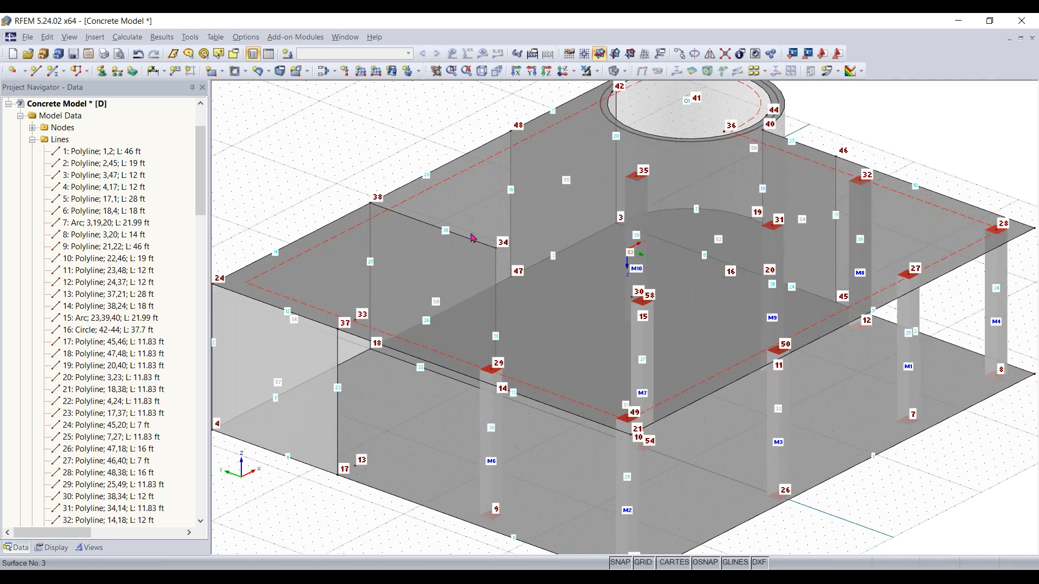
scroll(367, 320, "up", 1)
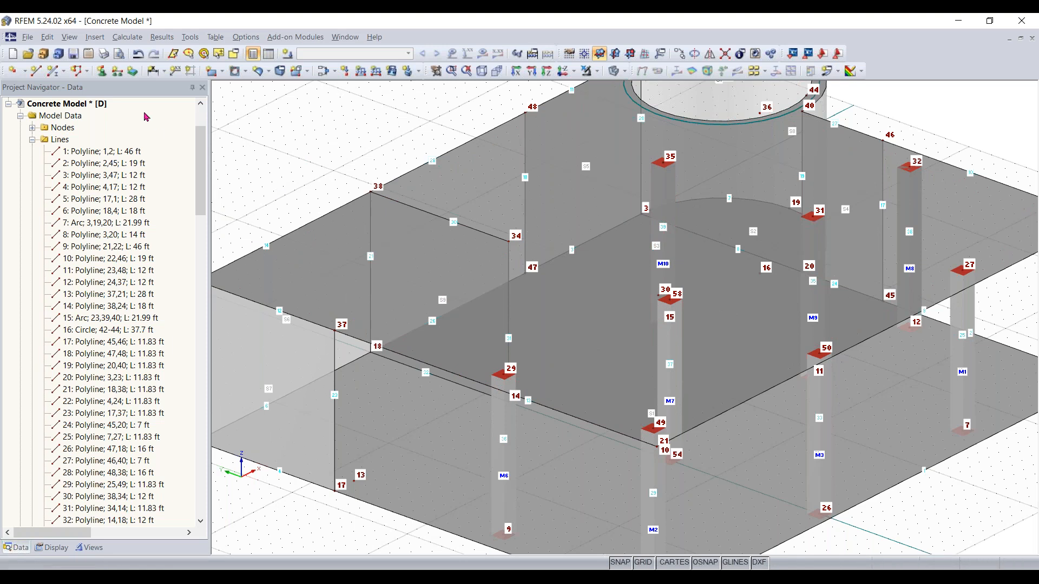
left_click(54, 76)
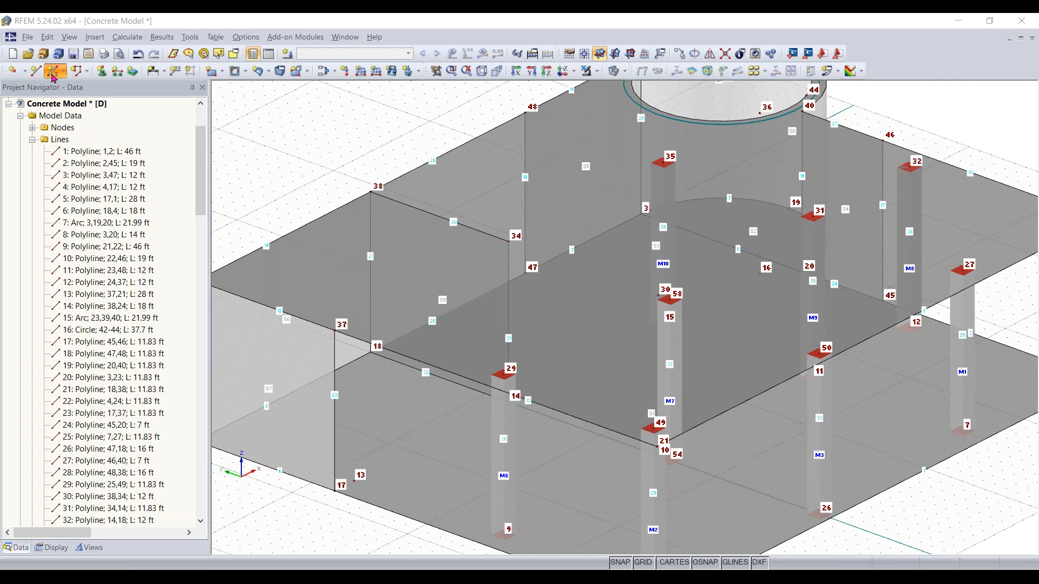
left_click(53, 75)
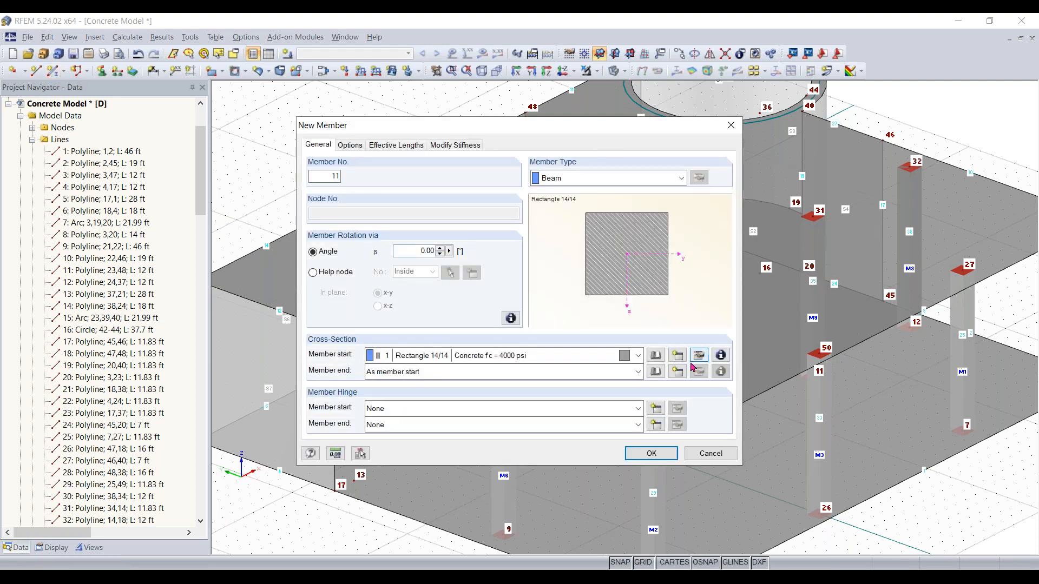
left_click(656, 358)
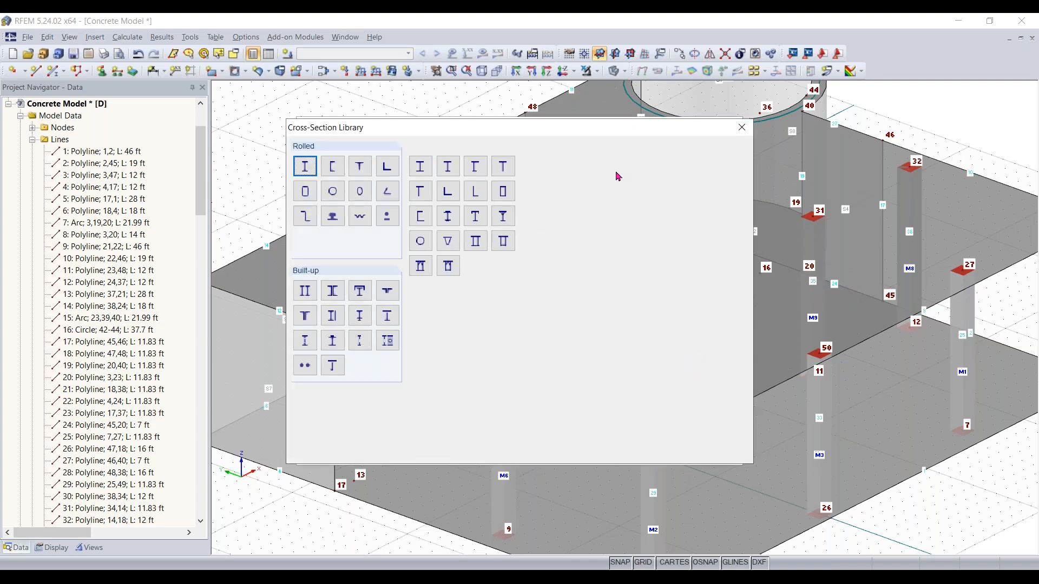
left_click(541, 171)
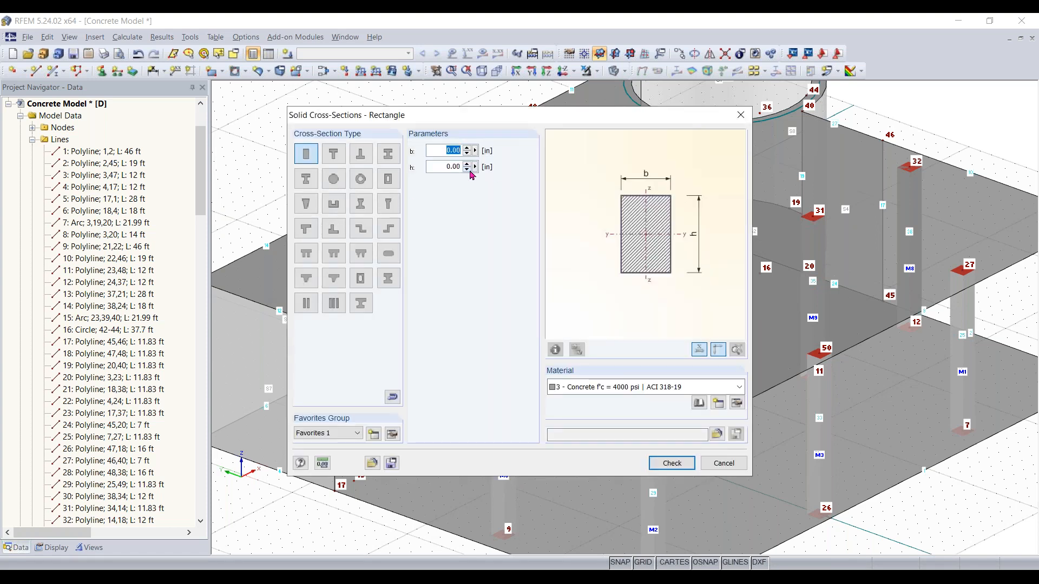
type("12")
key("Tab")
type("12")
key("Return")
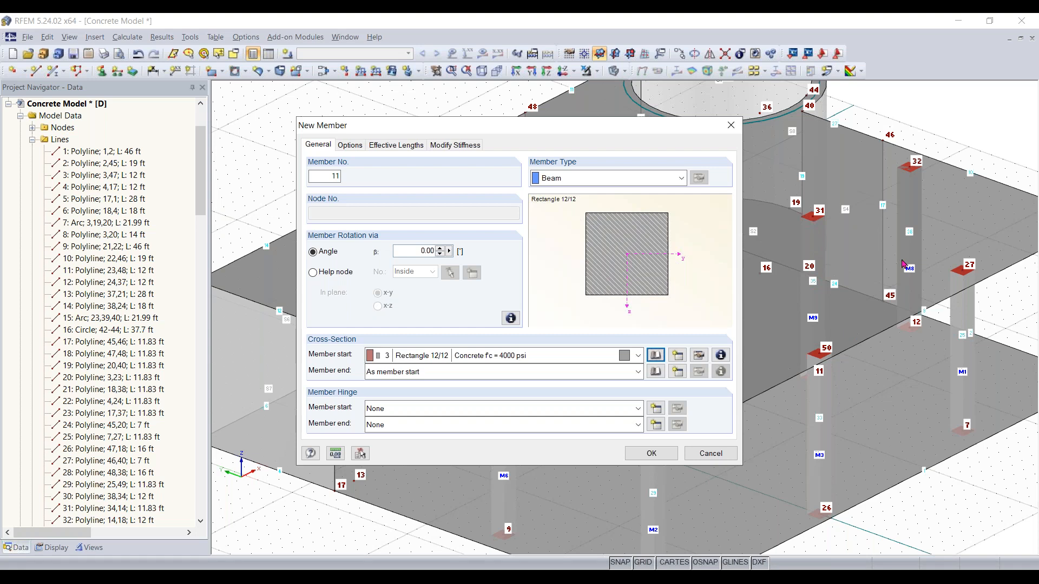
Try to set the member type to Rib on the +z-side of the surface with L/8 integration widths on both sides
left_click(660, 179)
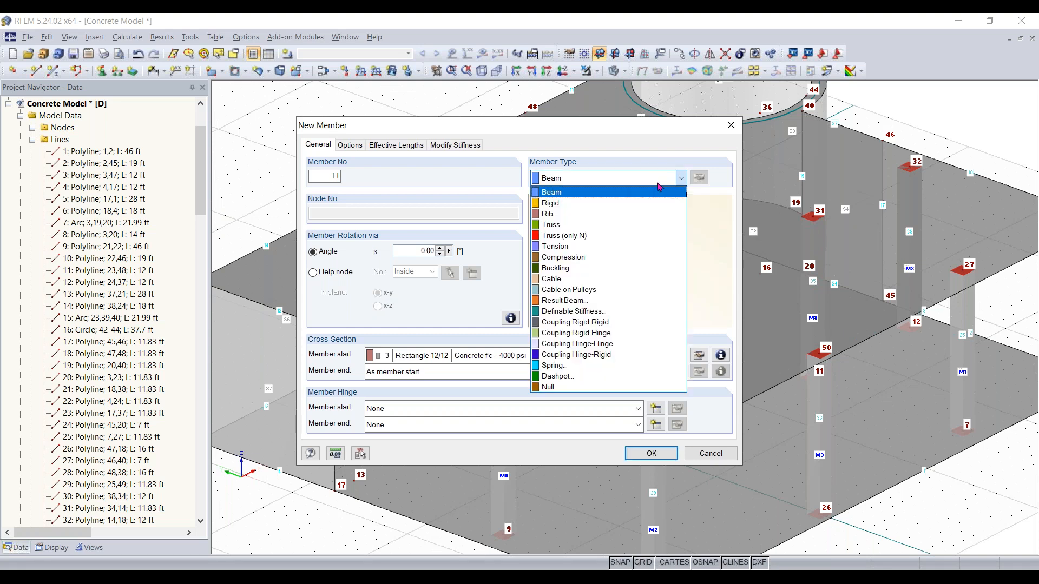
left_click(652, 214)
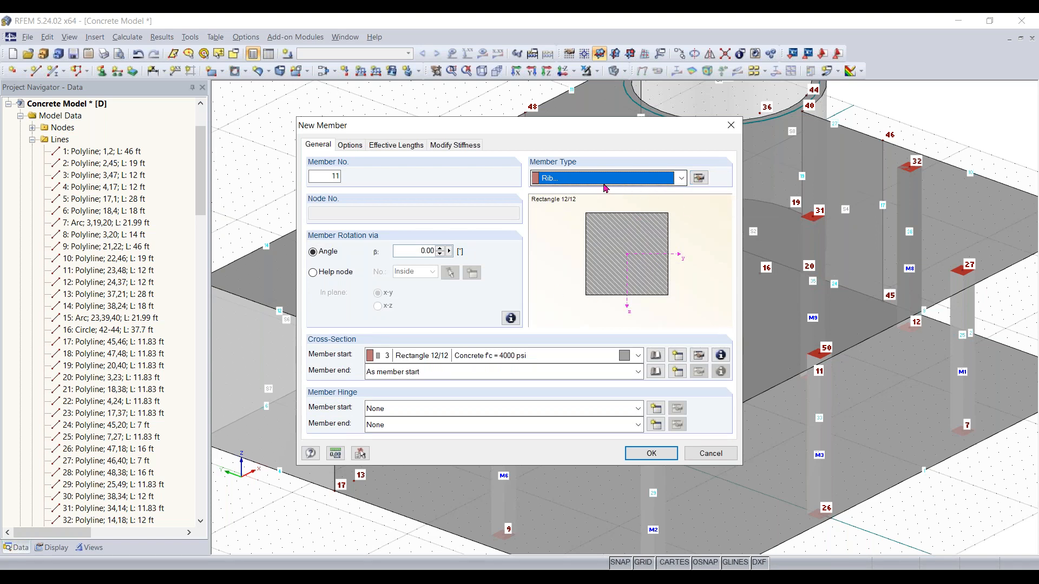
left_click(698, 178)
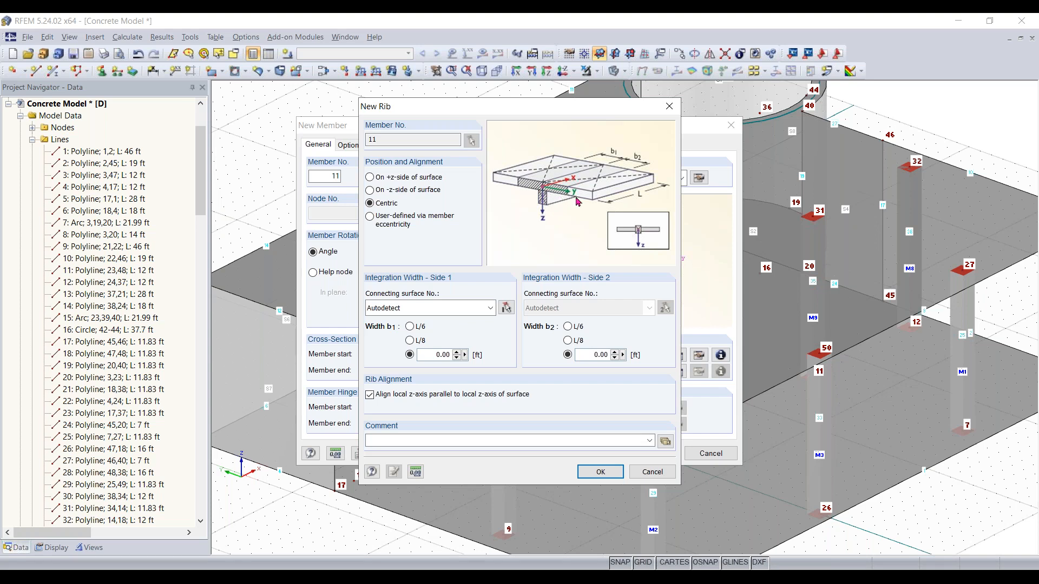
left_click(370, 178)
left_click(399, 191)
left_click(392, 177)
left_click(409, 341)
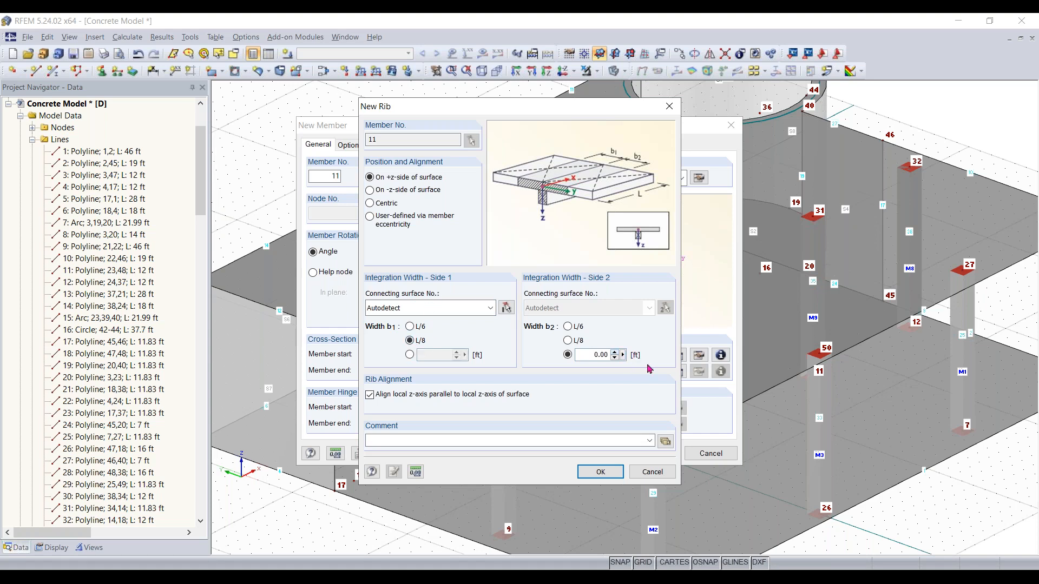
left_click(568, 340)
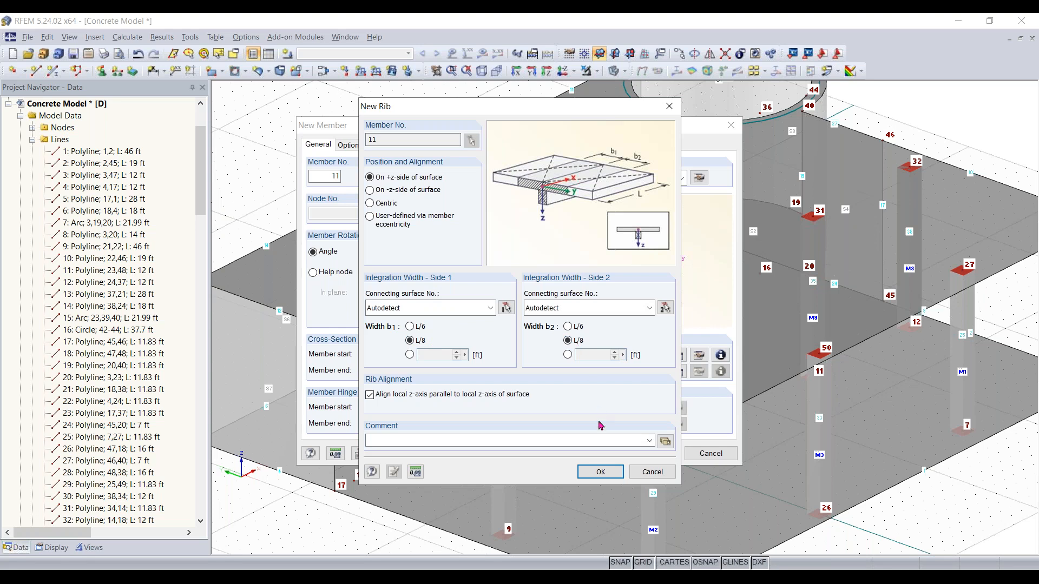
left_click(600, 472)
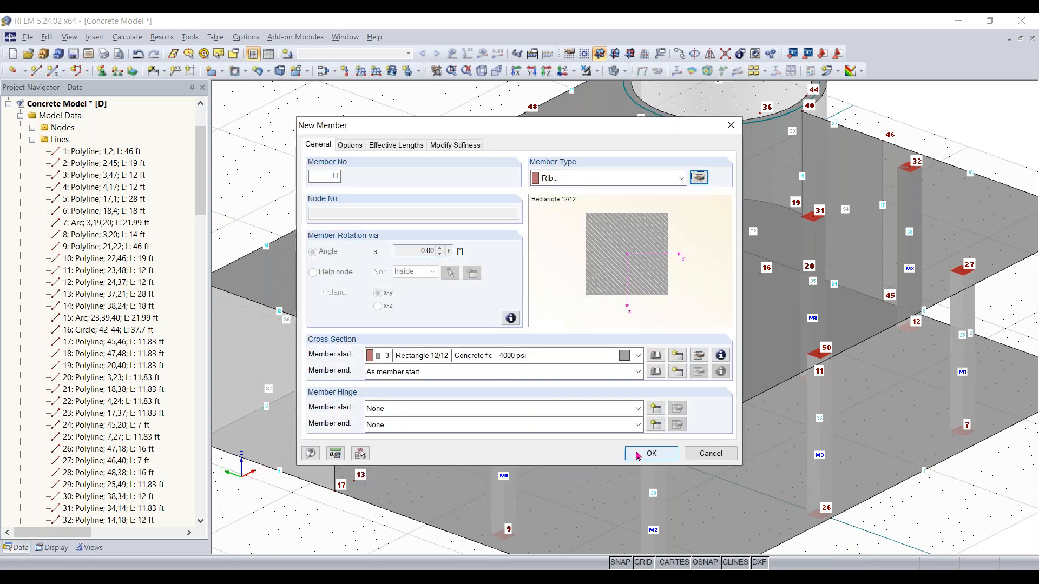
left_click(636, 452)
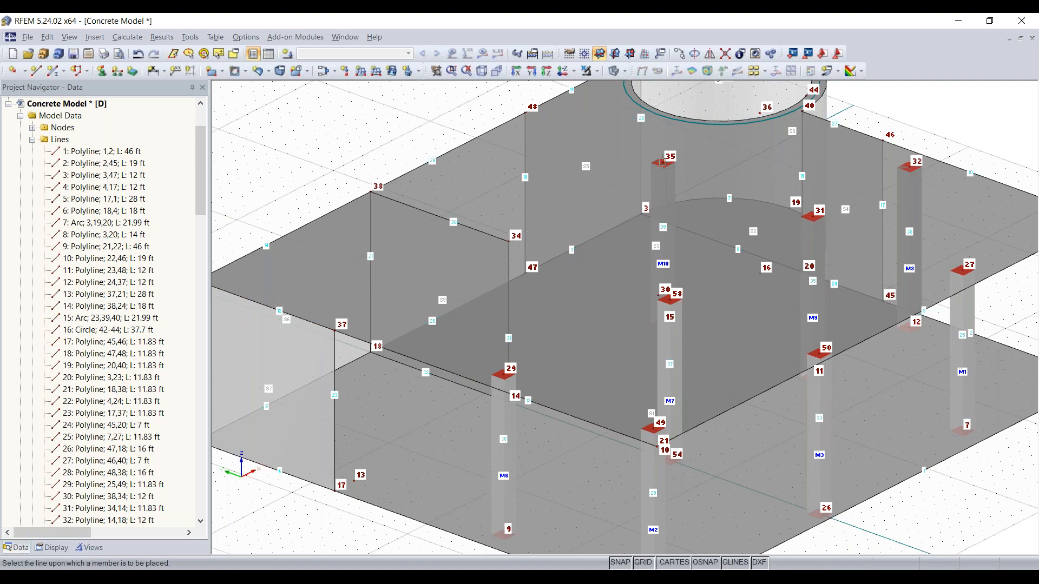
key("Escape")
middle_click_drag(357, 349, 388, 336, "ctrl")
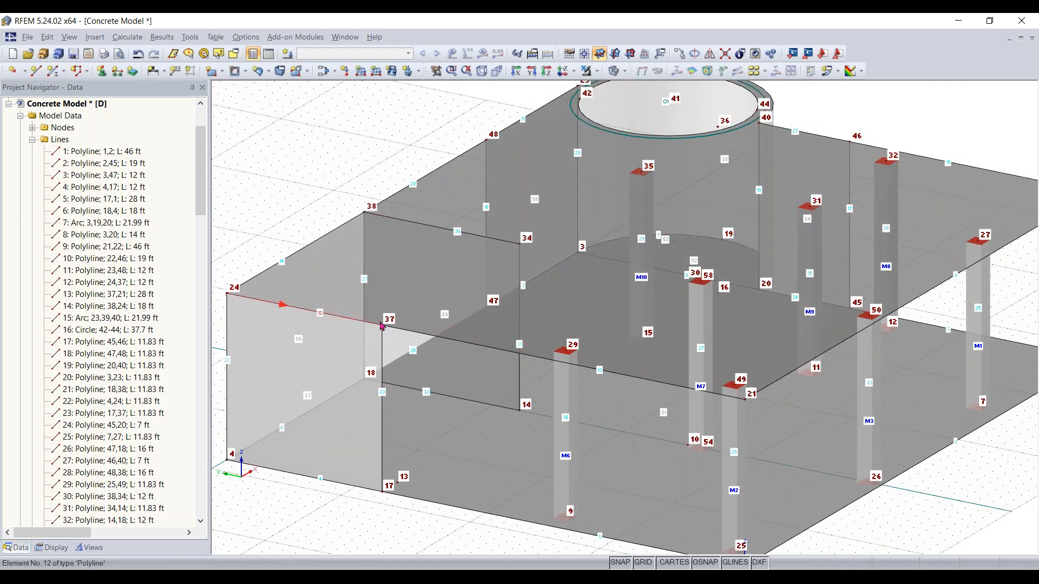
left_click(53, 73)
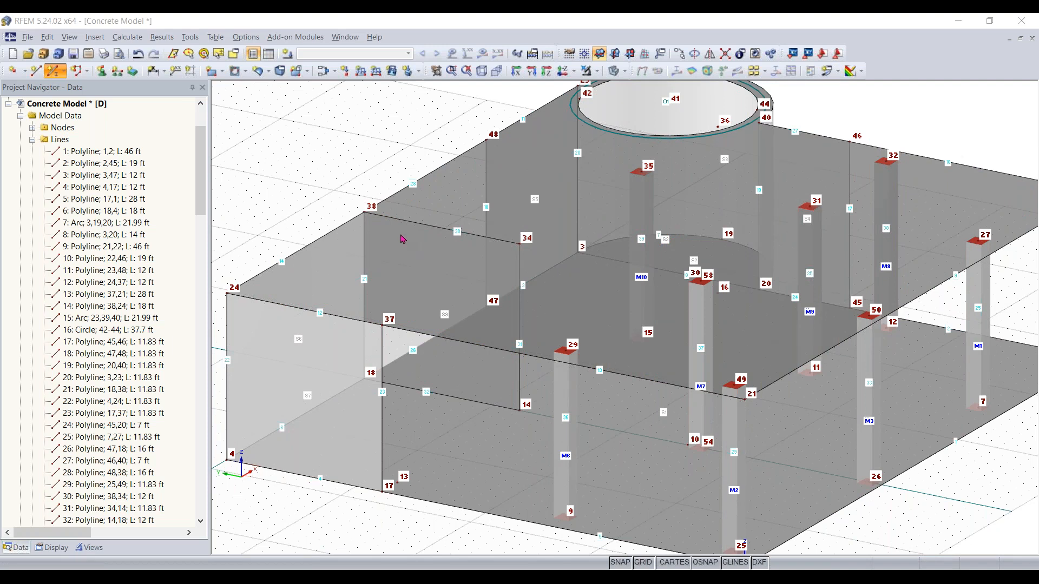
left_click(651, 453)
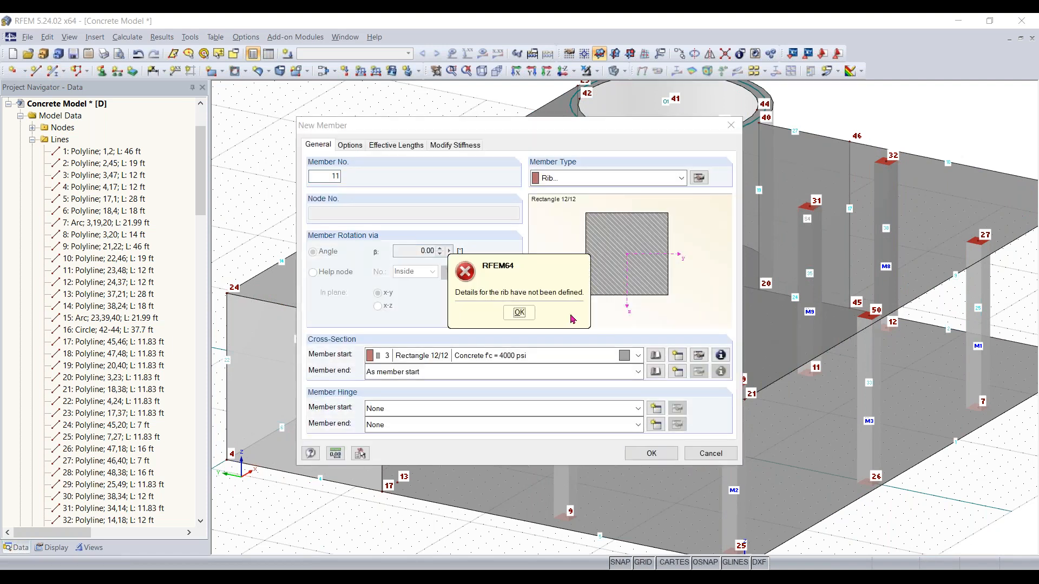
left_click(518, 313)
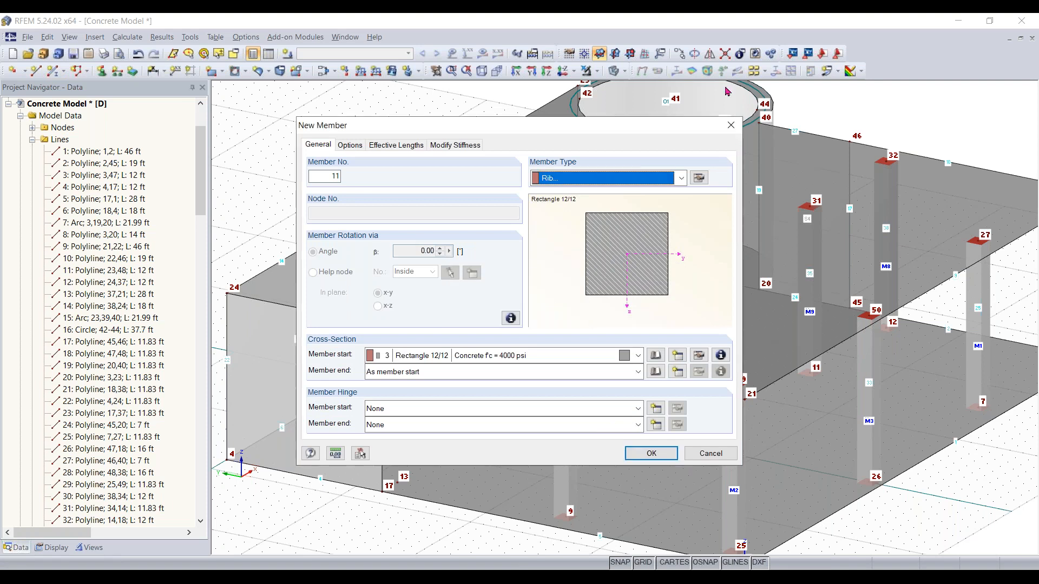
left_click(730, 125)
Draw a polyline on the upper slab from node 37 through node 34 to node 35
left_click(36, 70)
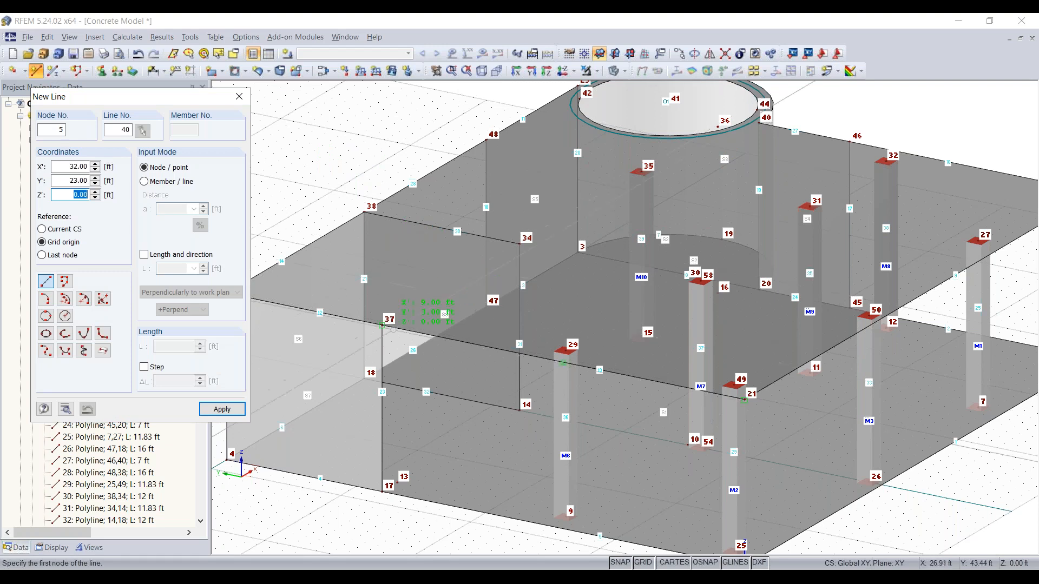
left_click(382, 326)
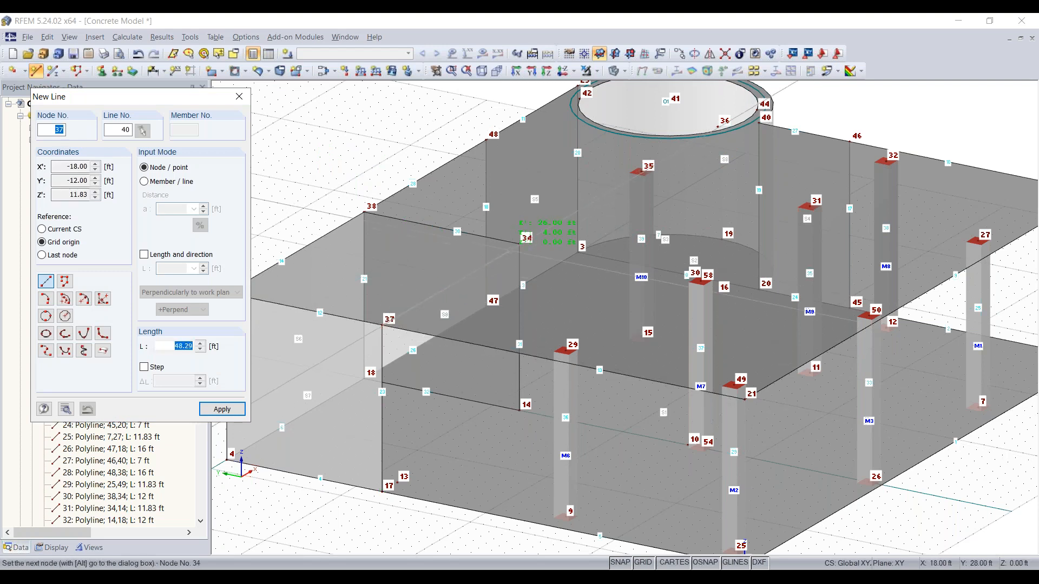
left_click(518, 244)
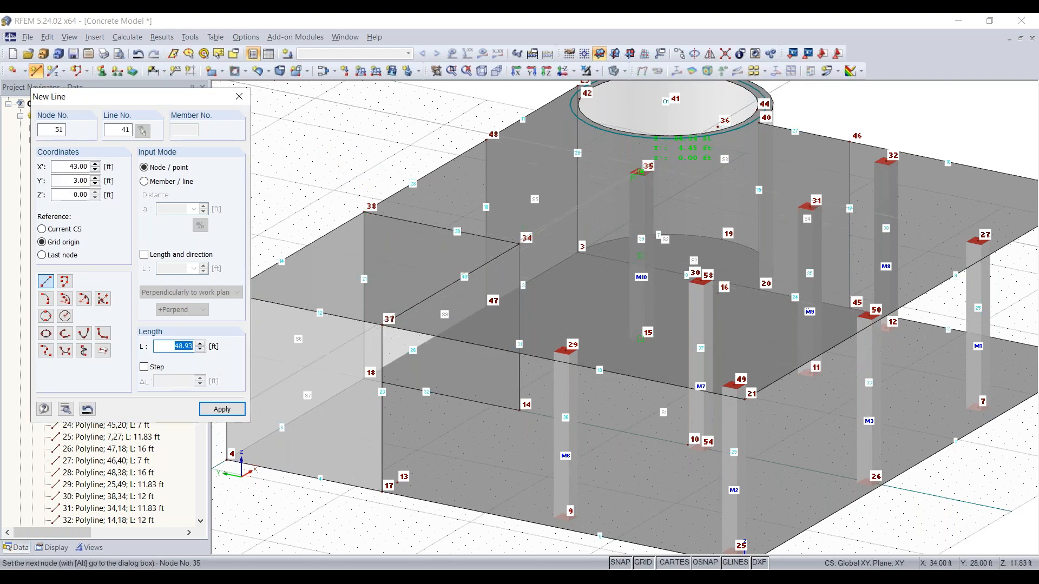
left_click(640, 172)
key("Escape")
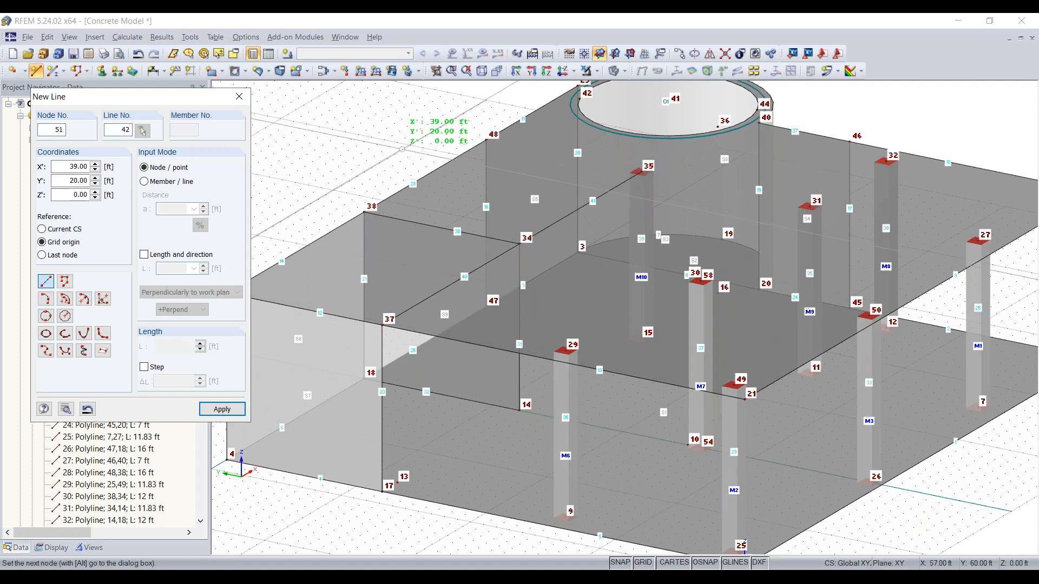
key("Escape")
Turn the new polyline on the upper slab into a member using the Rectangle 12/12 cross-section
left_click(542, 230)
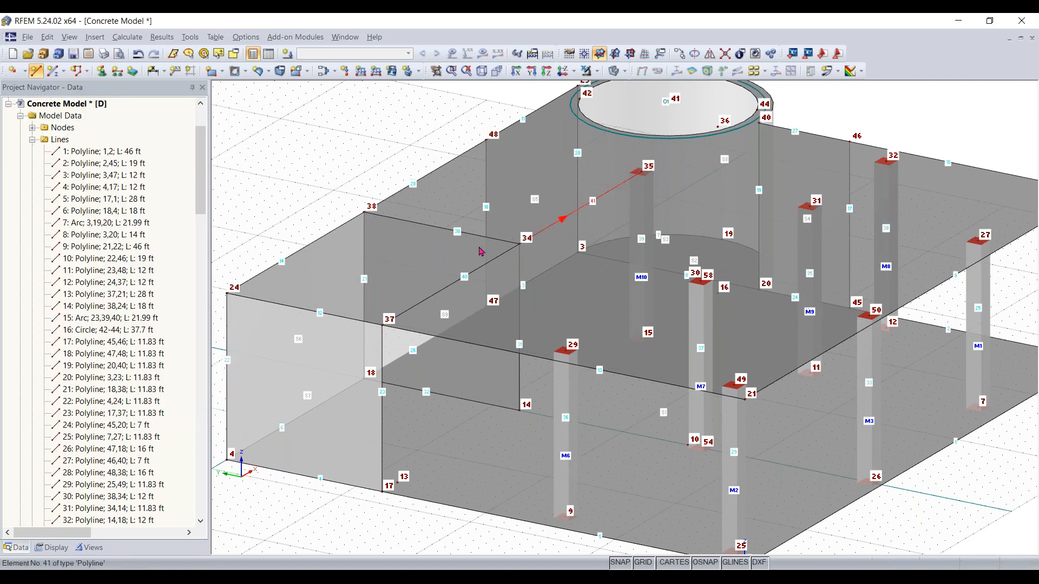
double_click(495, 258, "ctrl")
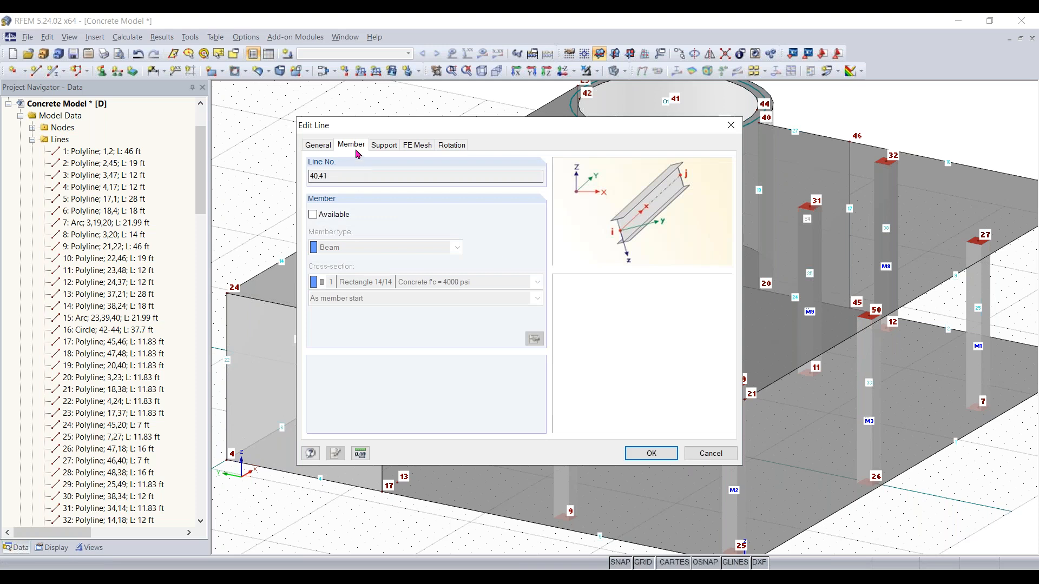
left_click(323, 152)
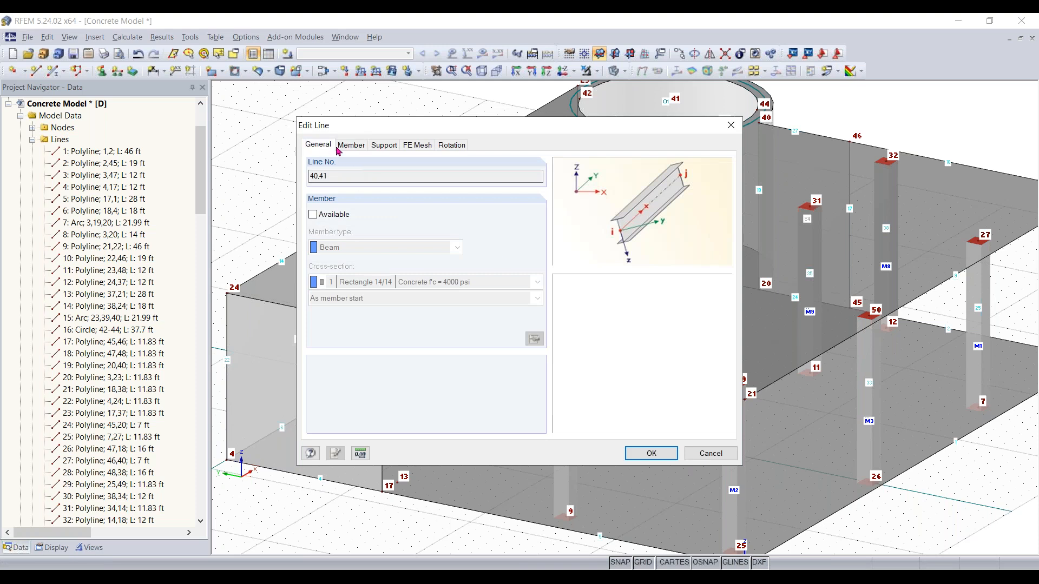
left_click(341, 147)
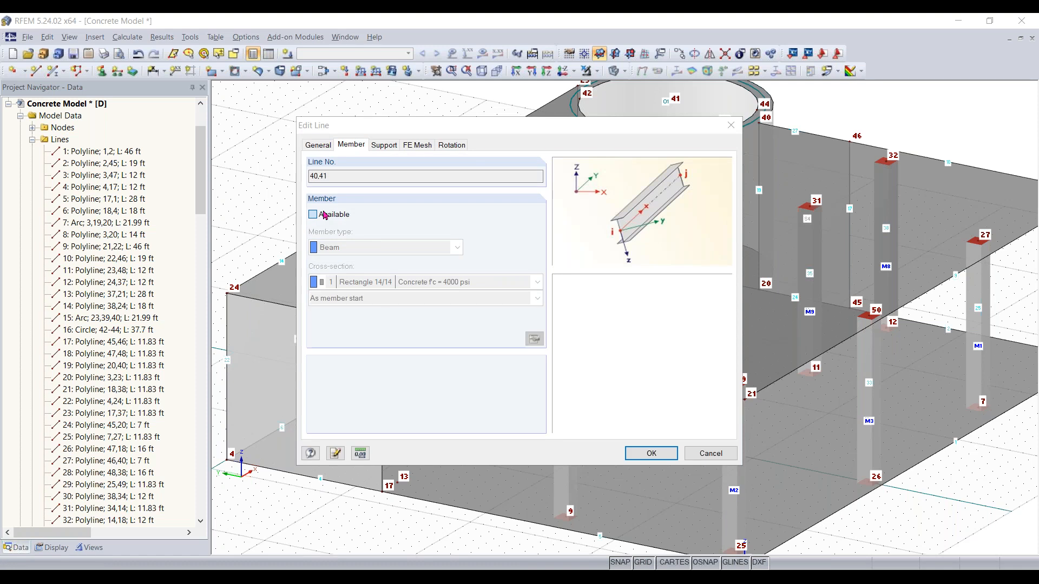
left_click(324, 215)
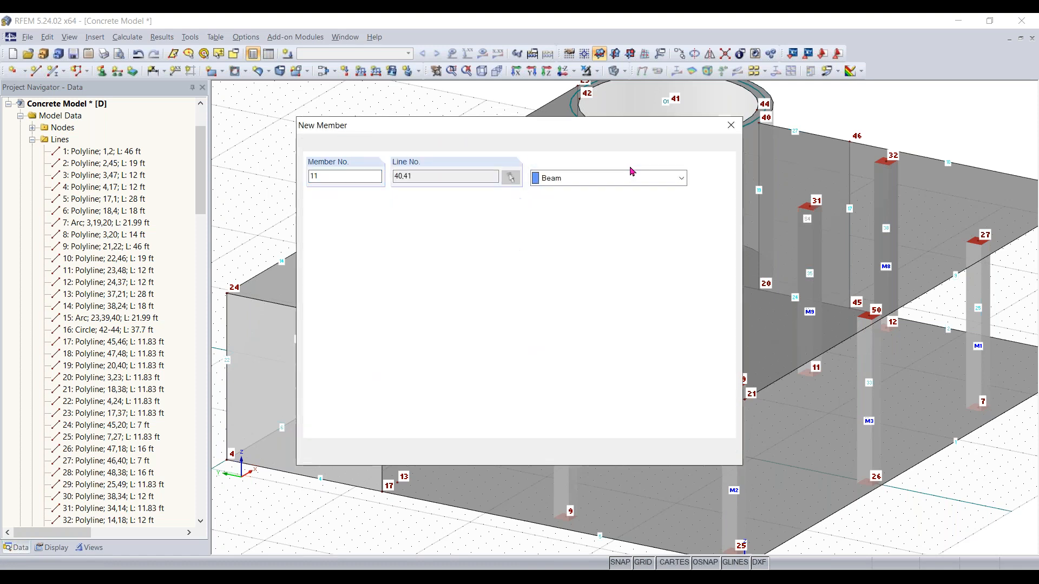
left_click(535, 355)
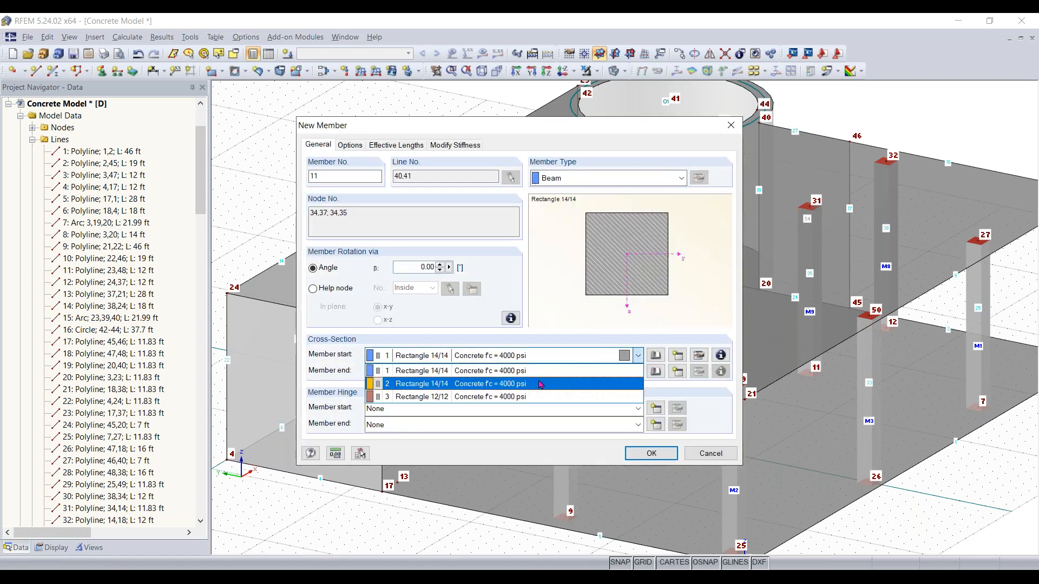
left_click(536, 397)
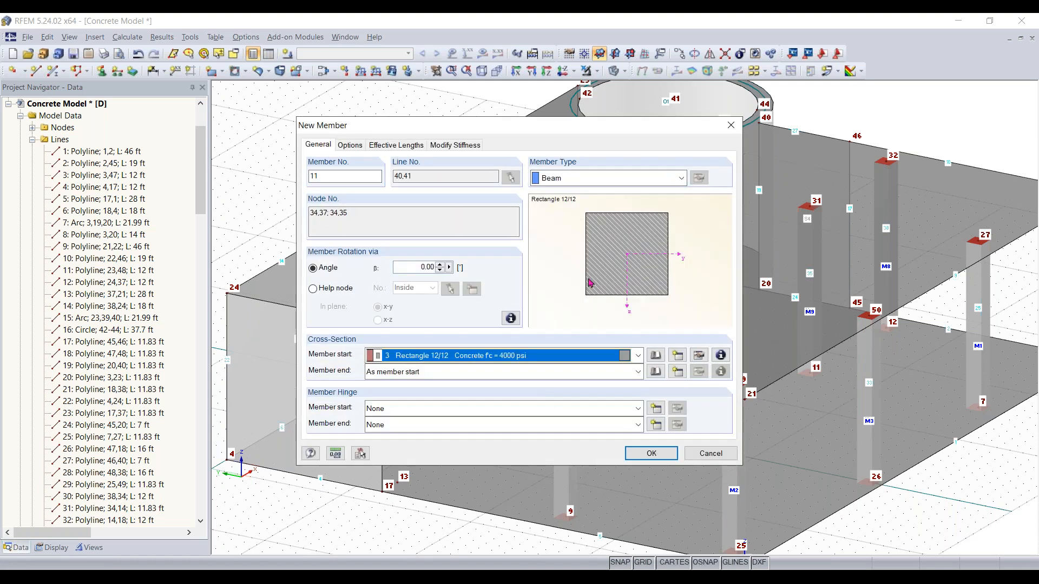
Set that member's type to Rib on the +z-side of the surface with L/8 integration widths on both sides
left_click(647, 182)
left_click(581, 214)
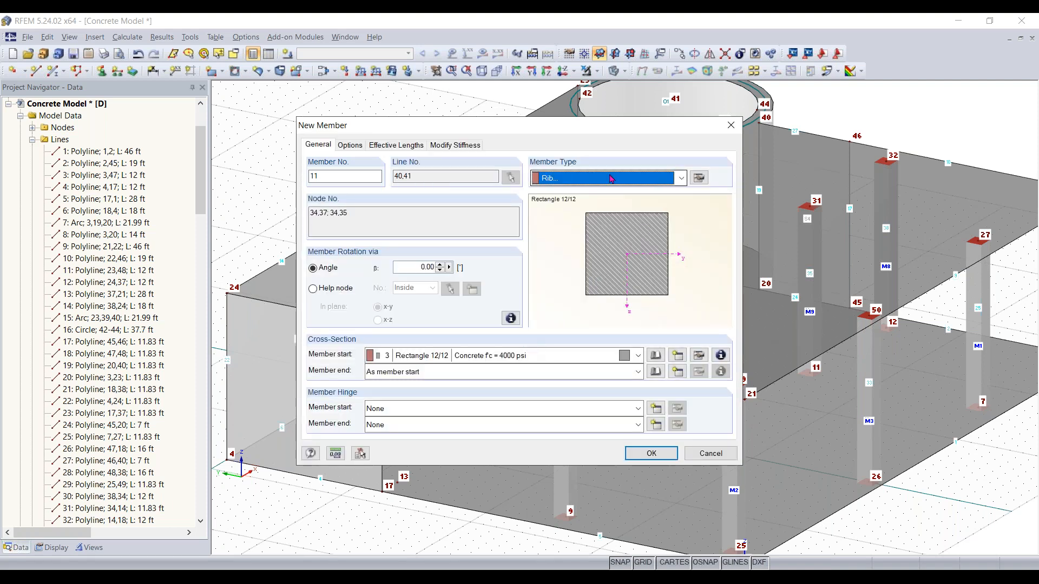
left_click(704, 179)
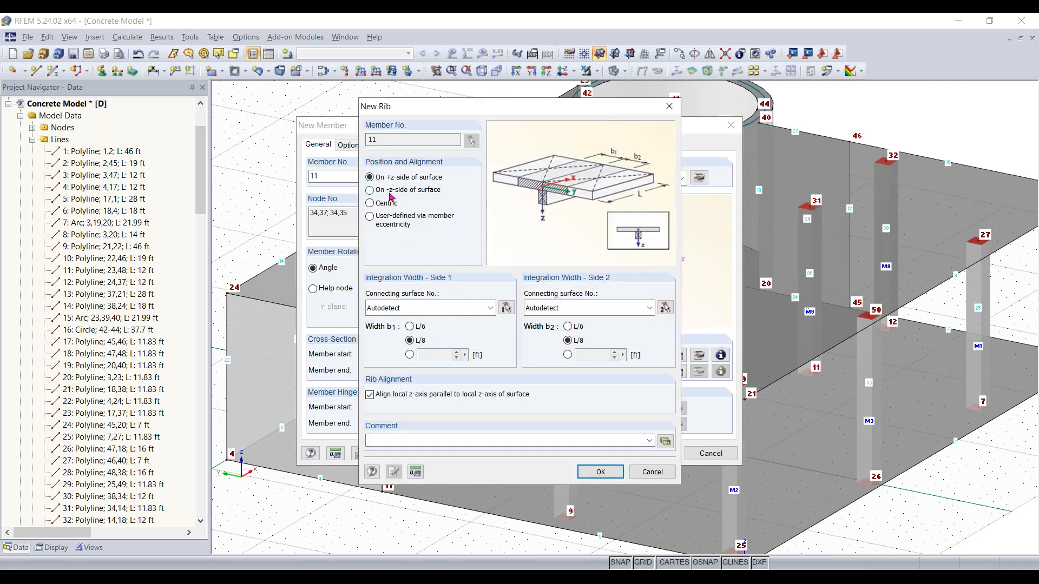
left_click(590, 472)
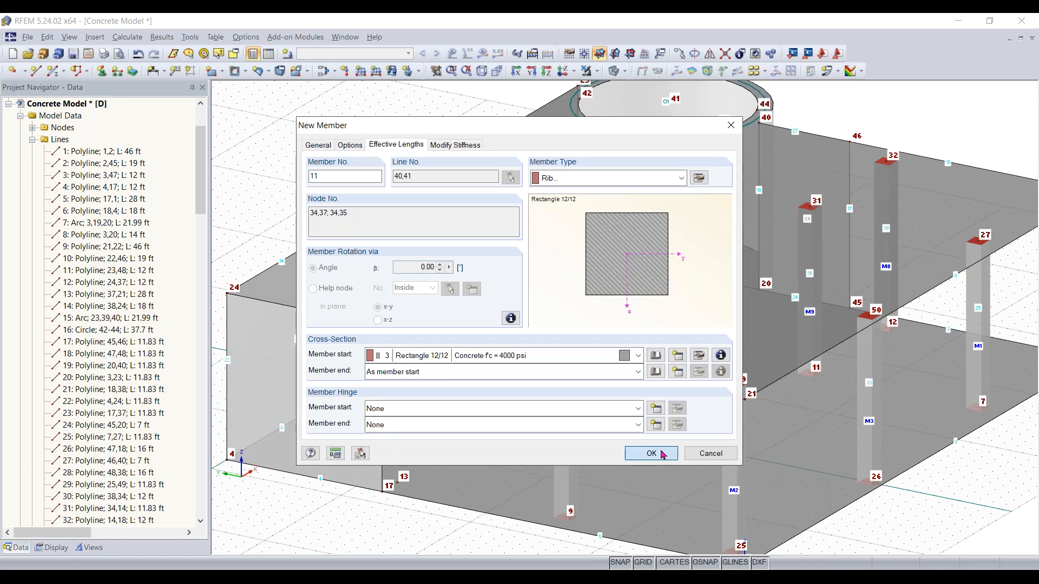
left_click(651, 454)
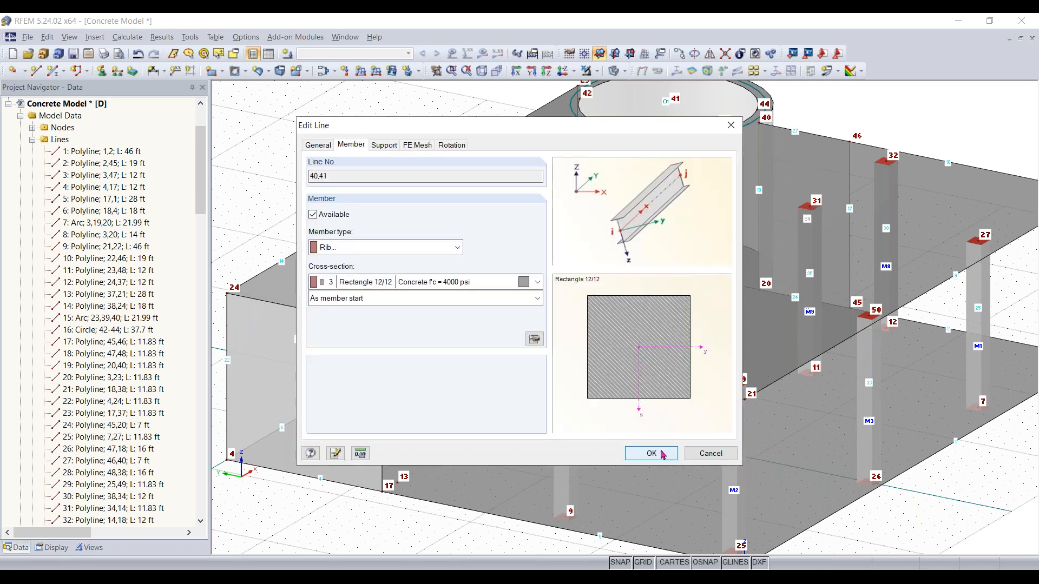
left_click(663, 454)
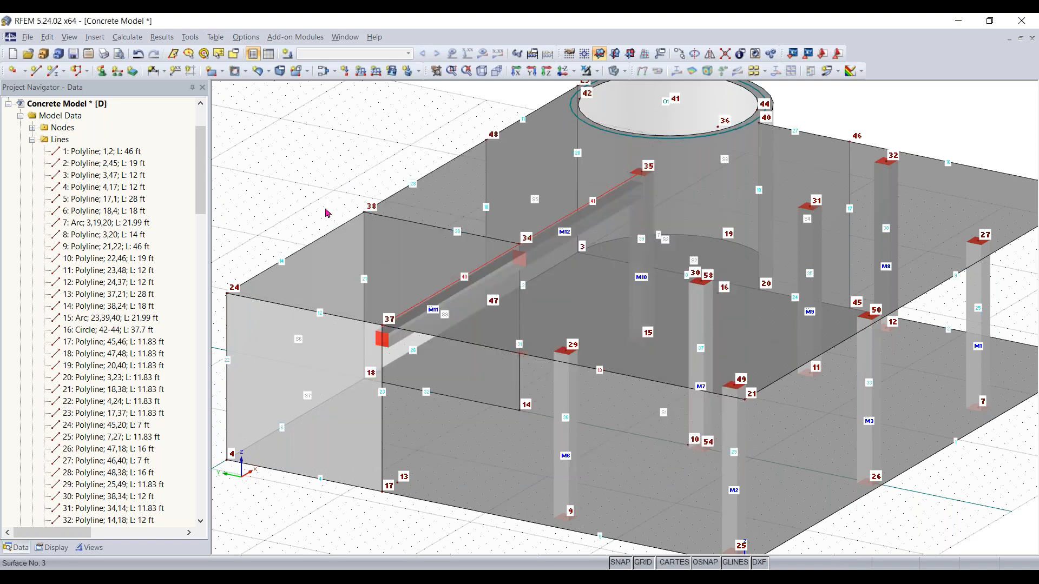
Examine the new rib and the end wall from several viewing angles
middle_click_drag(433, 506, 411, 491, "ctrl")
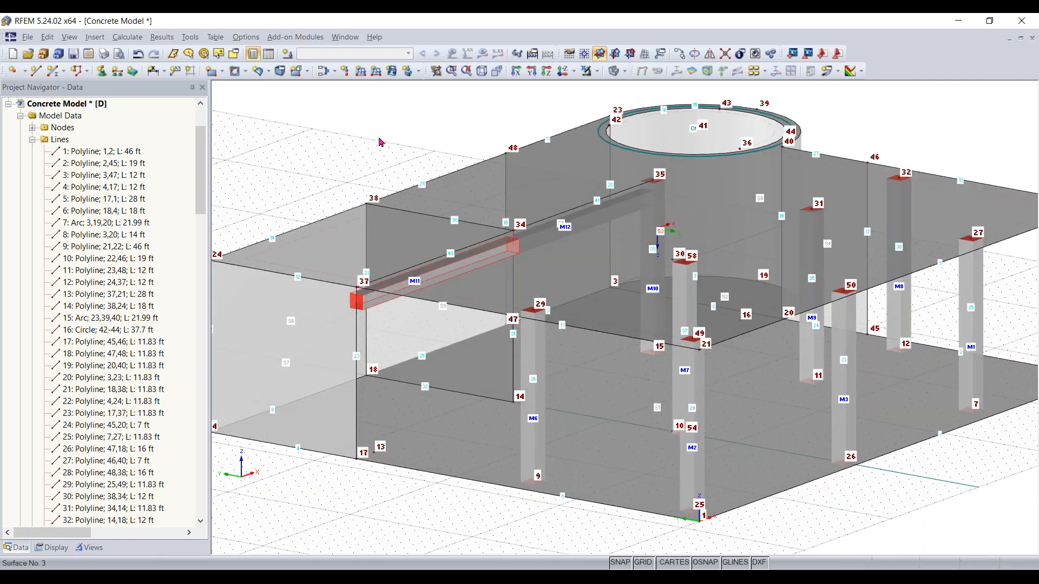
scroll(618, 224, "down", 2)
middle_click_drag(469, 122, 429, 135, "ctrl")
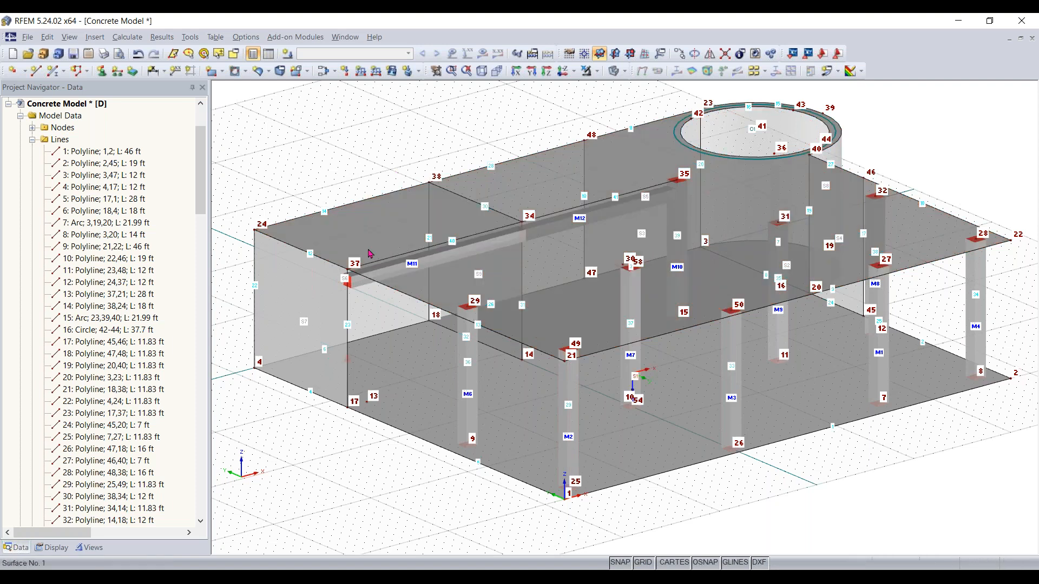
scroll(366, 281, "up", 5)
mouse_move(366, 281)
middle_mouse_down("ctrl")
mouse_move(364, 229)
mouse_move(362, 277)
middle_mouse_up("ctrl")
scroll(411, 308, "down", 10)
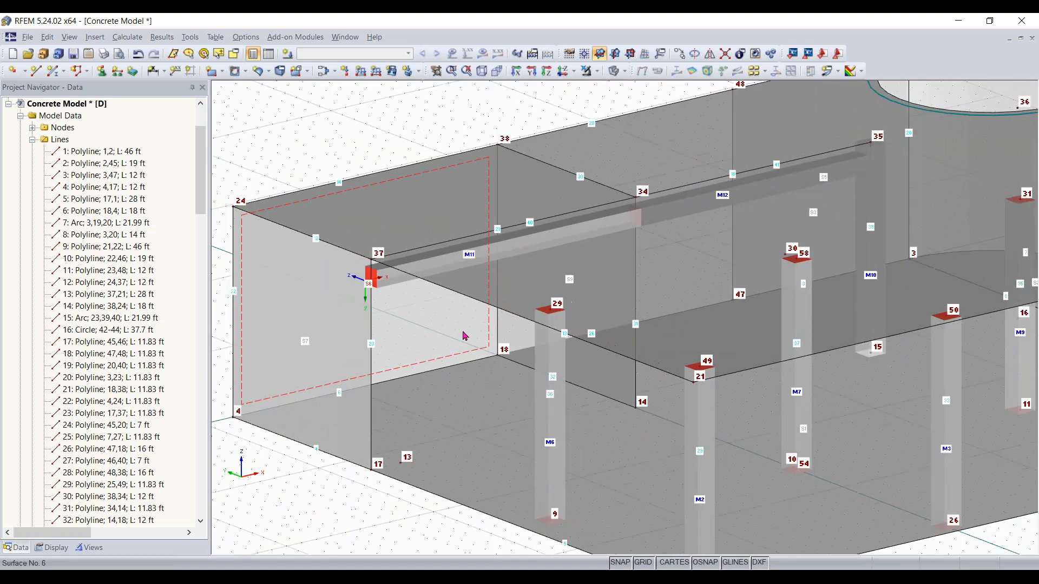
middle_click_drag(453, 329, 461, 334, "ctrl")
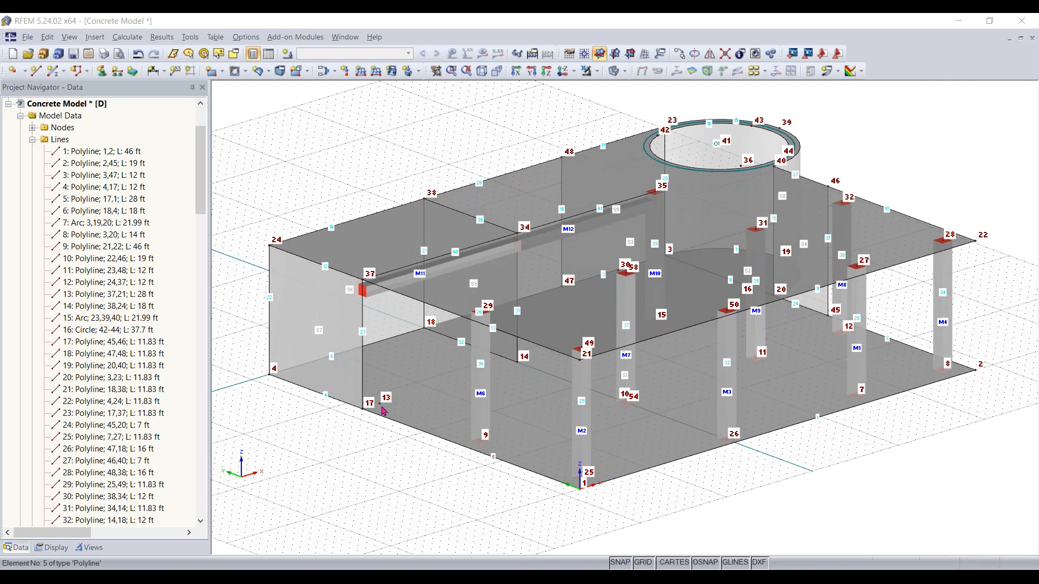
middle_click_drag(312, 465, 836, 456, "ctrl")
right_click(835, 456)
middle_click_drag(746, 491, 748, 492, "ctrl")
scroll(722, 457, "up", 5)
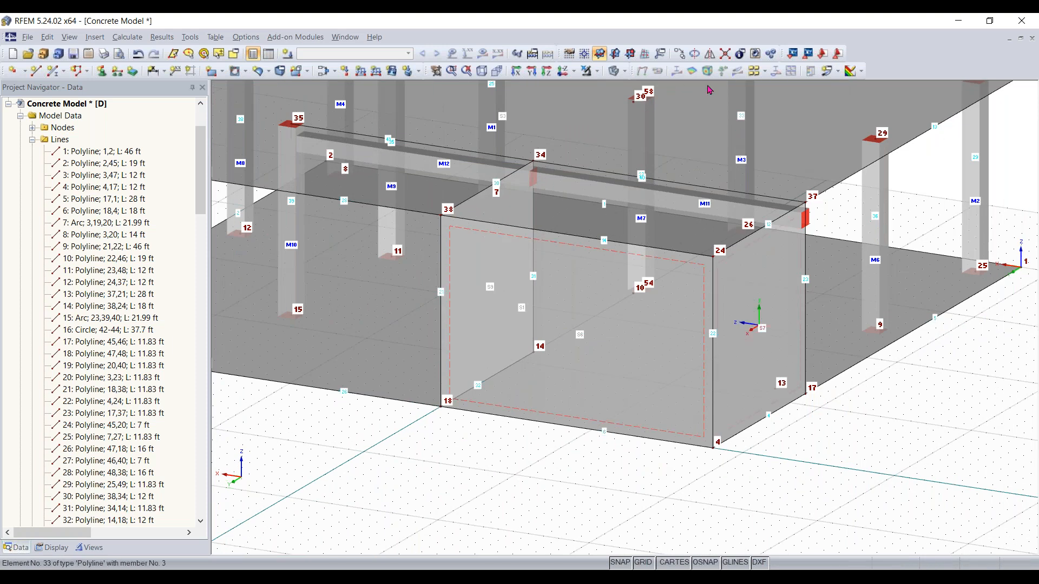
Set the work plane to XZ with its origin at node 4 on the end wall
left_click(631, 54)
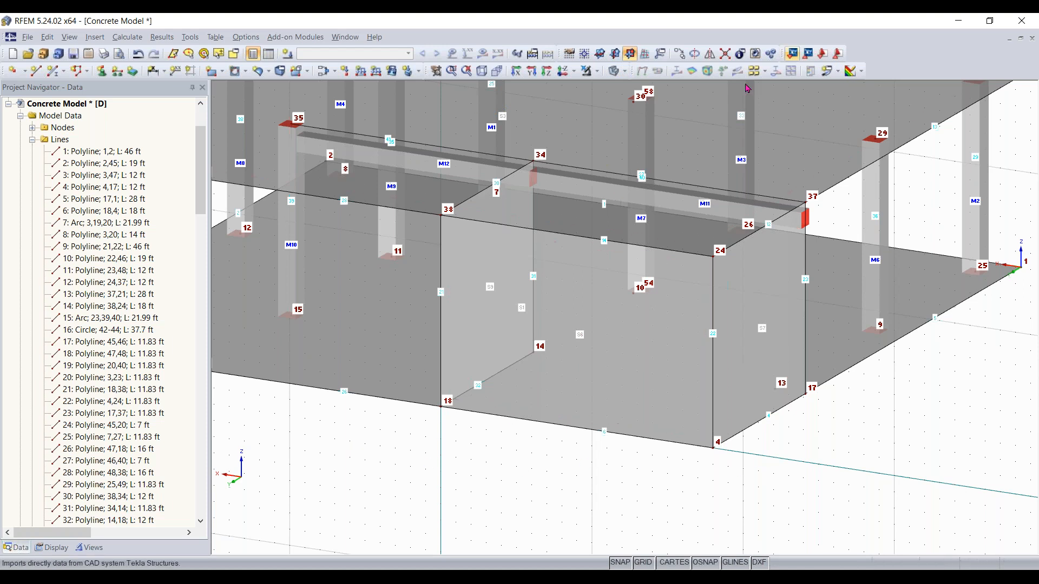
left_click(584, 58)
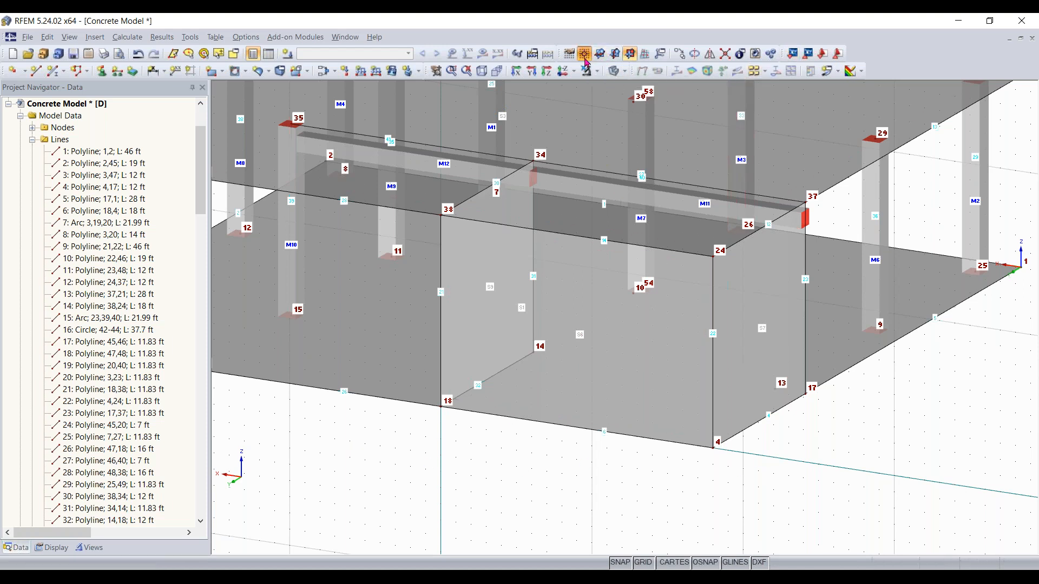
left_click(714, 448)
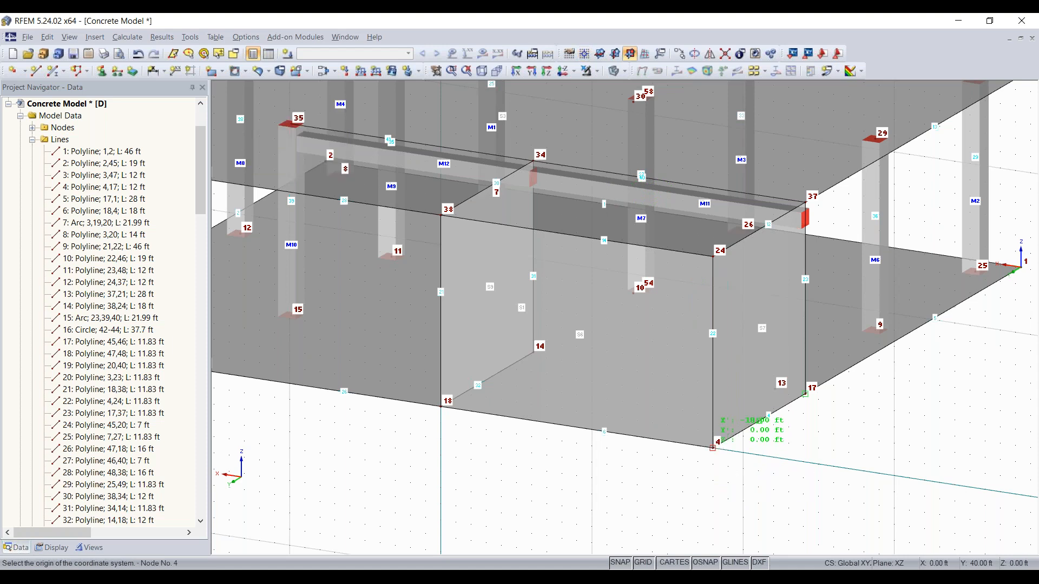
left_click(712, 448)
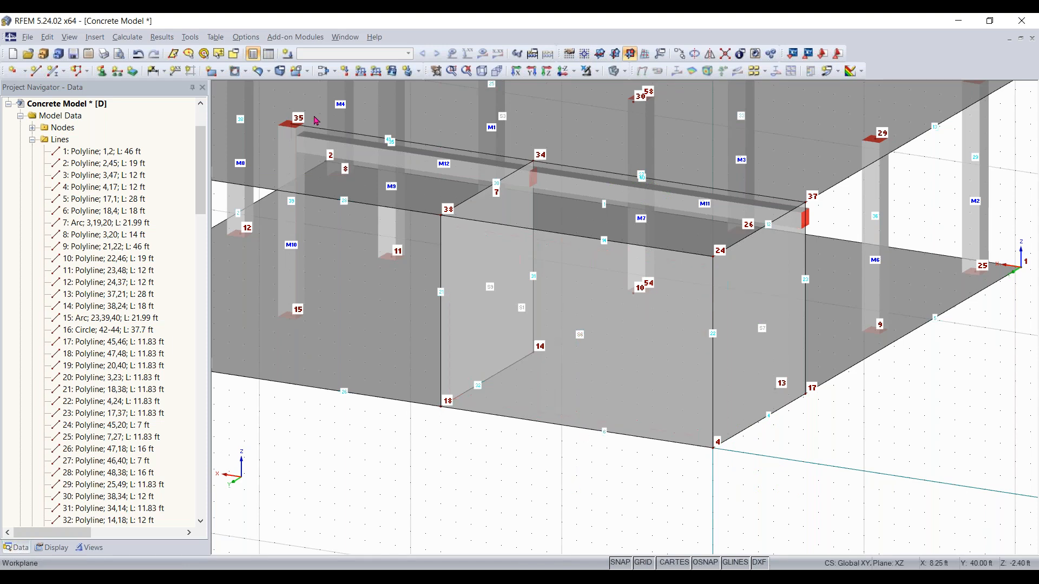
Draw a rectangular opening in the end wall from about X 5 ft, Z 3 ft to X 14 ft, Z 8 ft
left_click(245, 72)
left_click(246, 74)
left_click(244, 70)
left_click(264, 91)
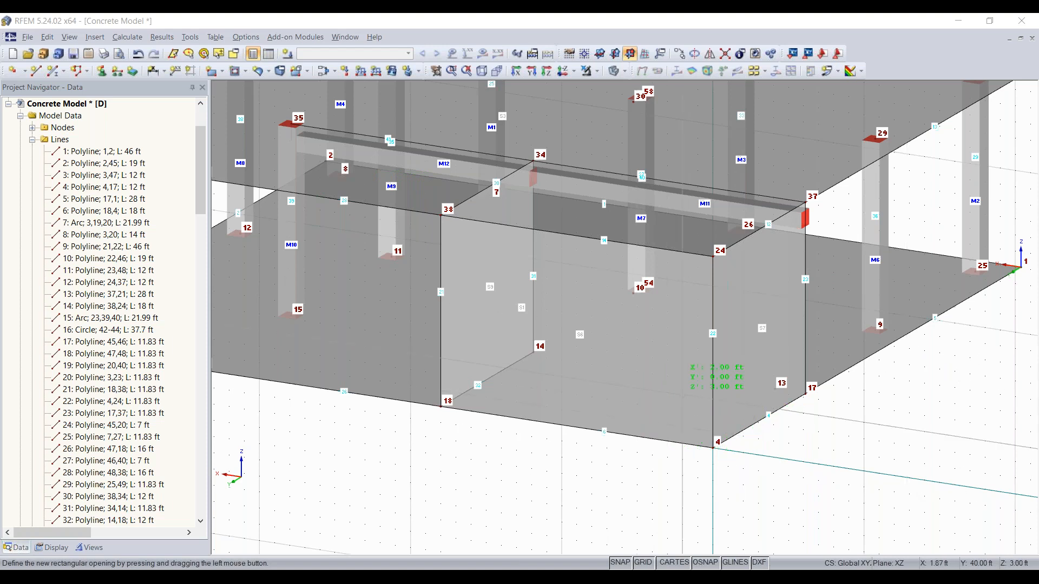
scroll(686, 407, "up", 2)
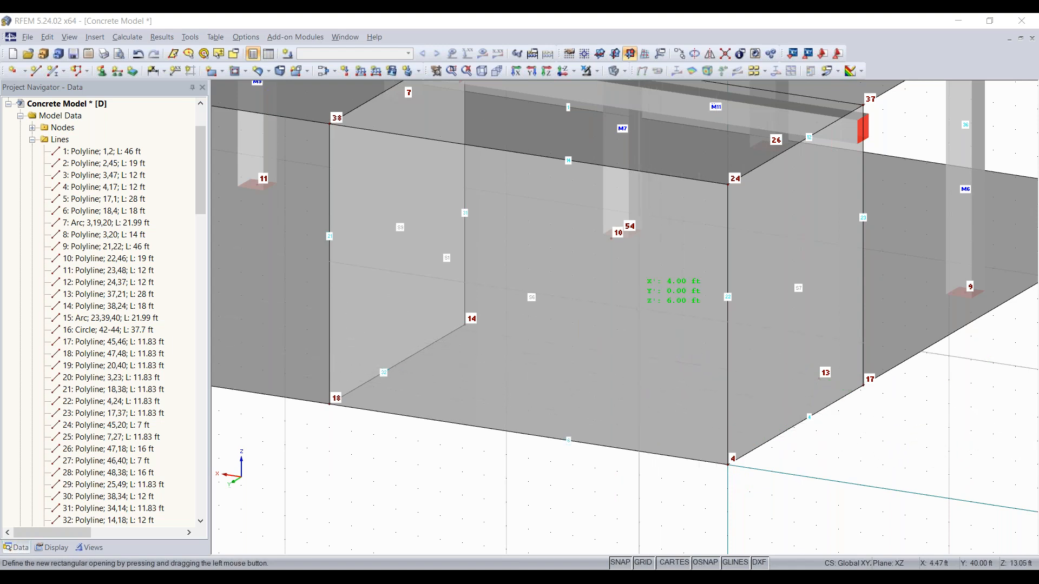
left_click(613, 71)
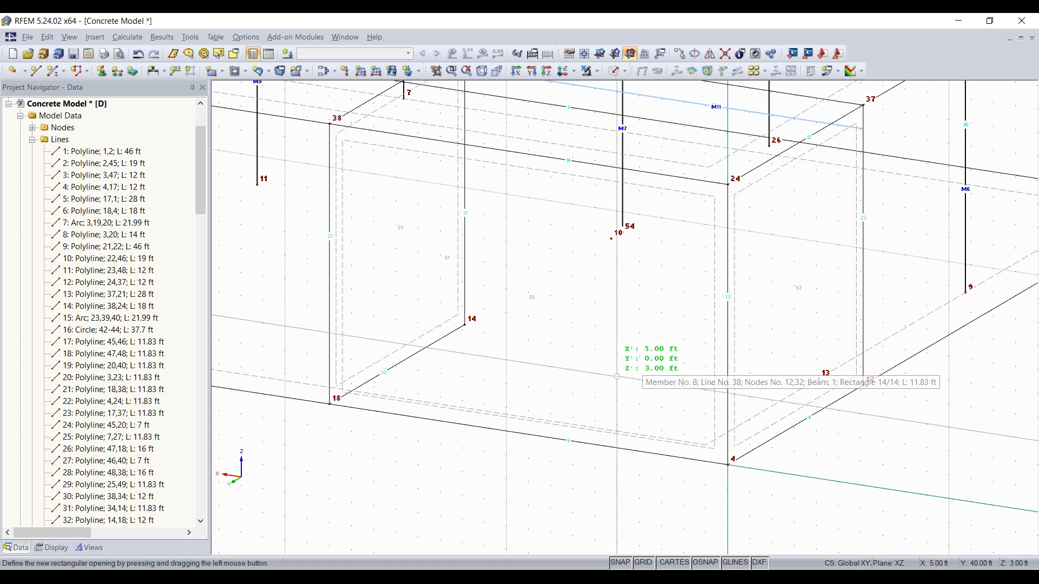
left_click_drag(617, 376, 396, 200)
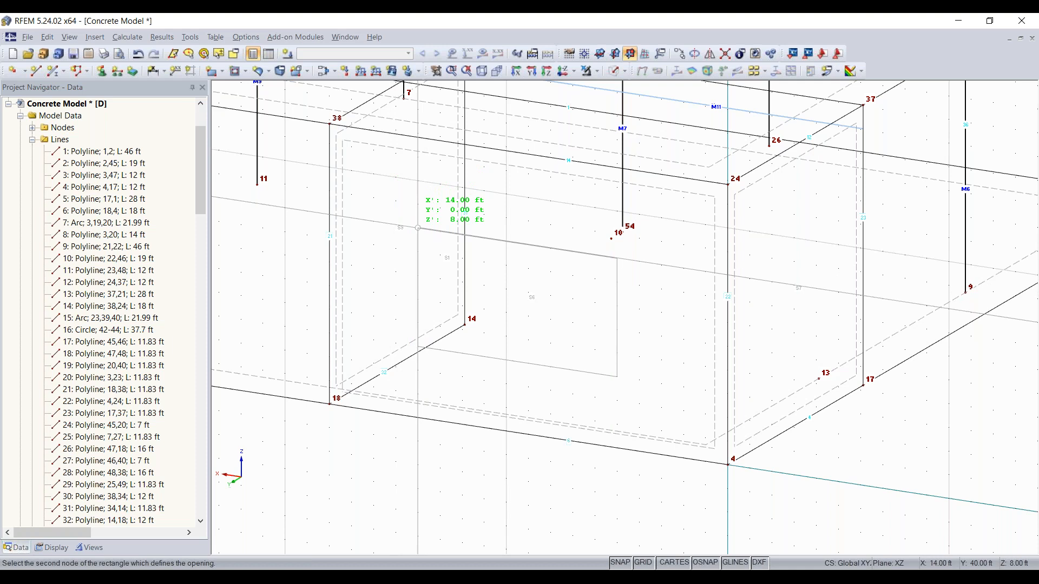
left_click(418, 227)
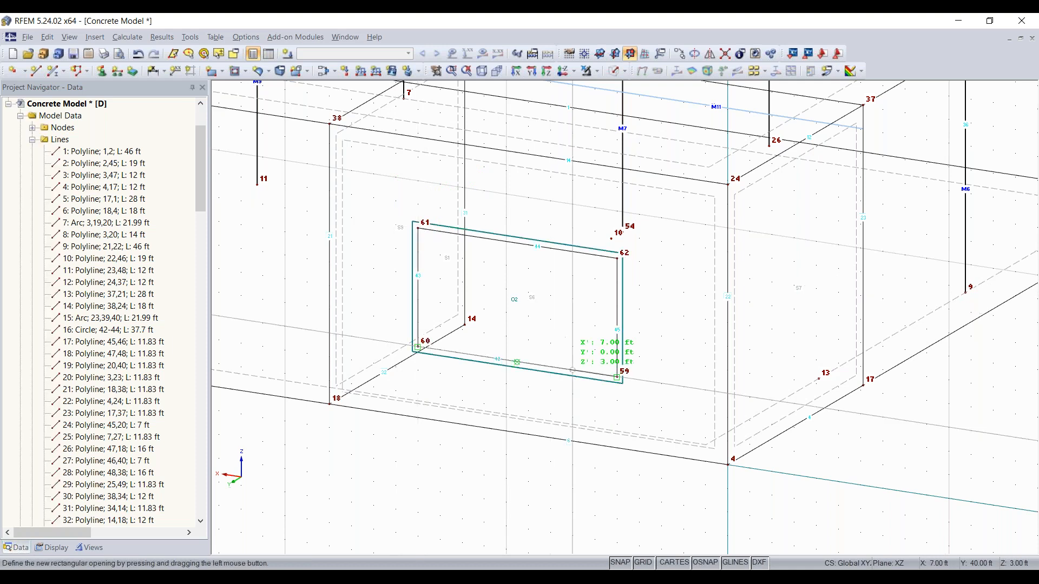
Switch the model display back to solid transparent mode
left_click(614, 71)
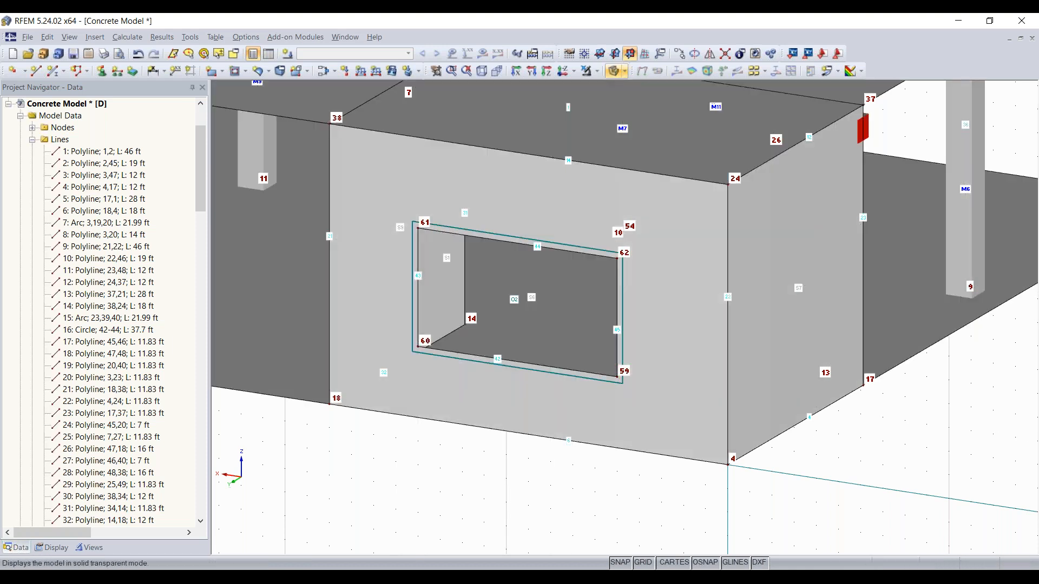
left_click(614, 71)
scroll(499, 449, "down", 4)
middle_click_drag(454, 474, 402, 465, "ctrl")
right_click(402, 465)
left_click(404, 461)
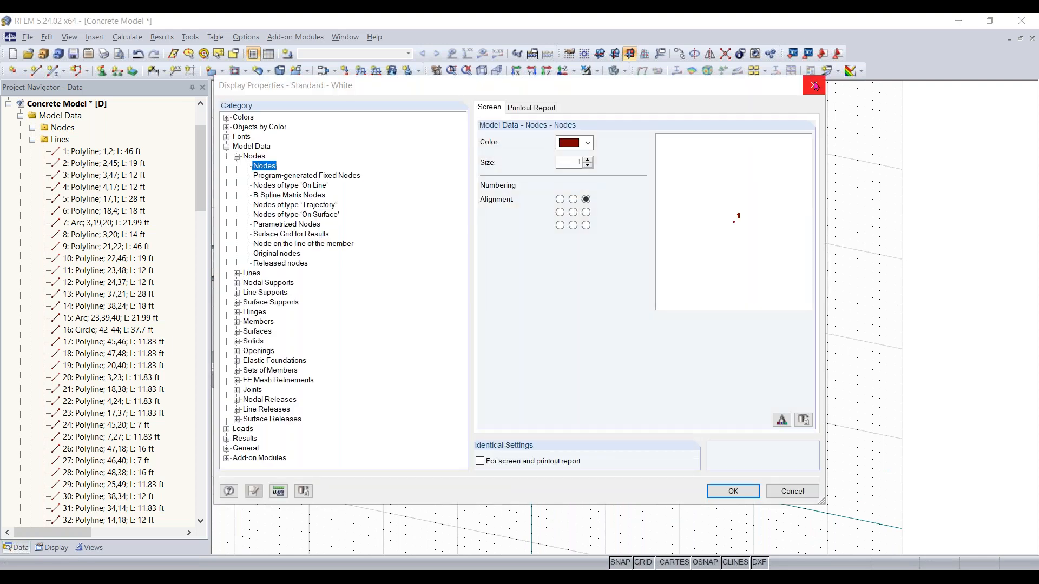
left_click(814, 85)
Set the XY plane as the current work plane
middle_click_drag(900, 285, 445, 281)
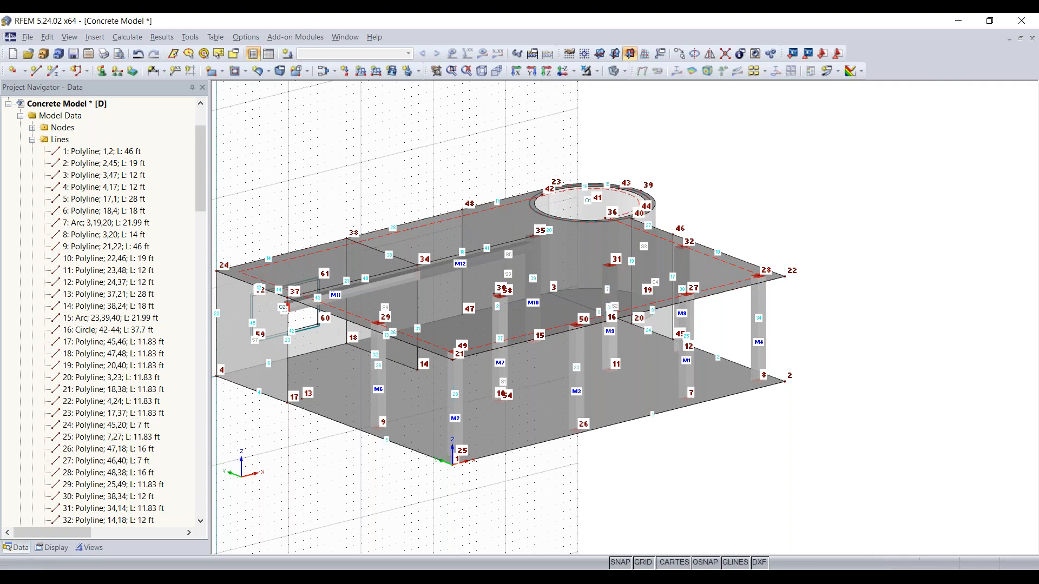
middle_click_drag(419, 174, 485, 170)
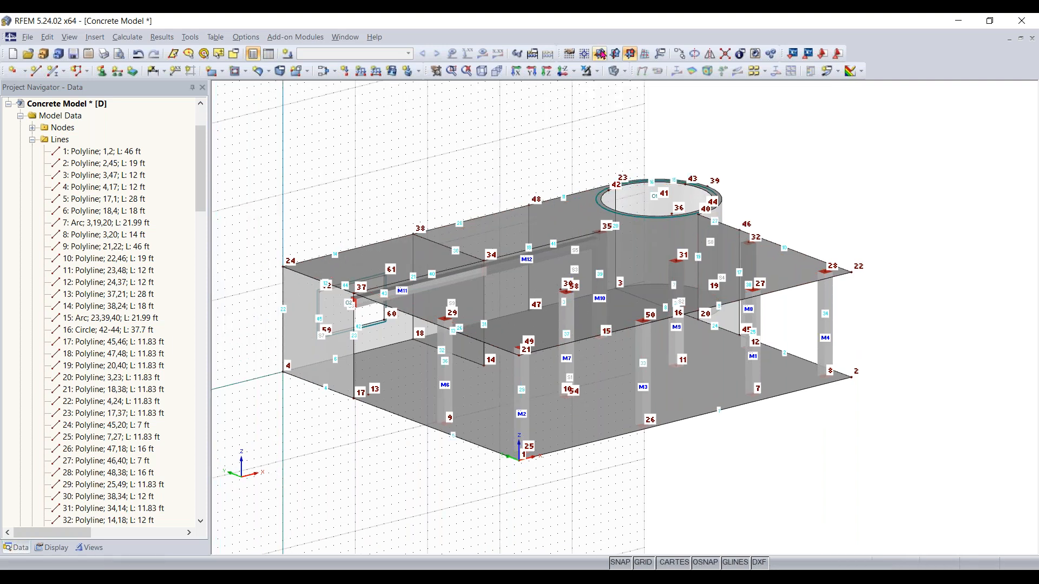
left_click(599, 53)
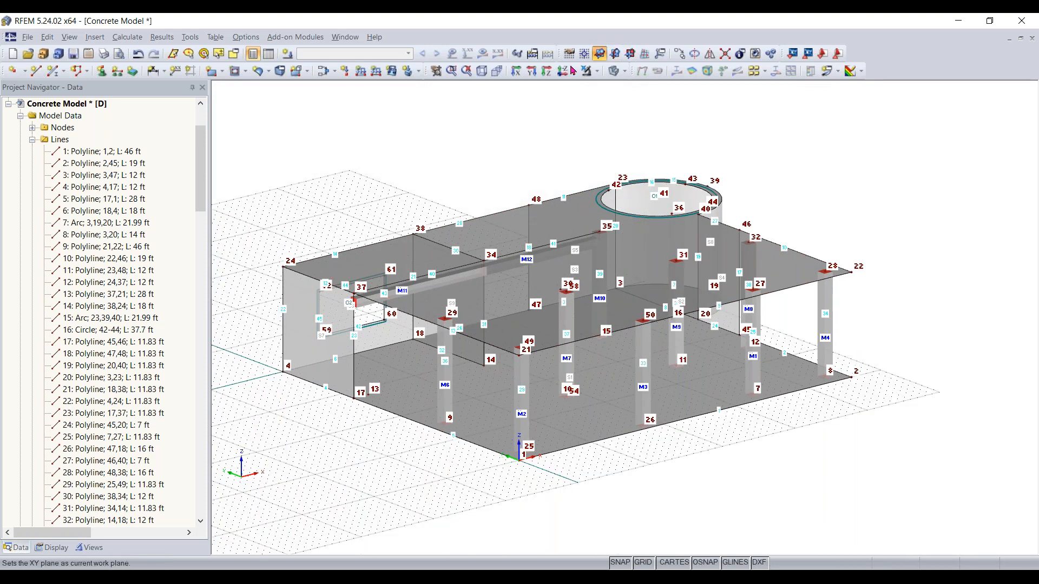
middle_click_drag(498, 506, 517, 469, "ctrl")
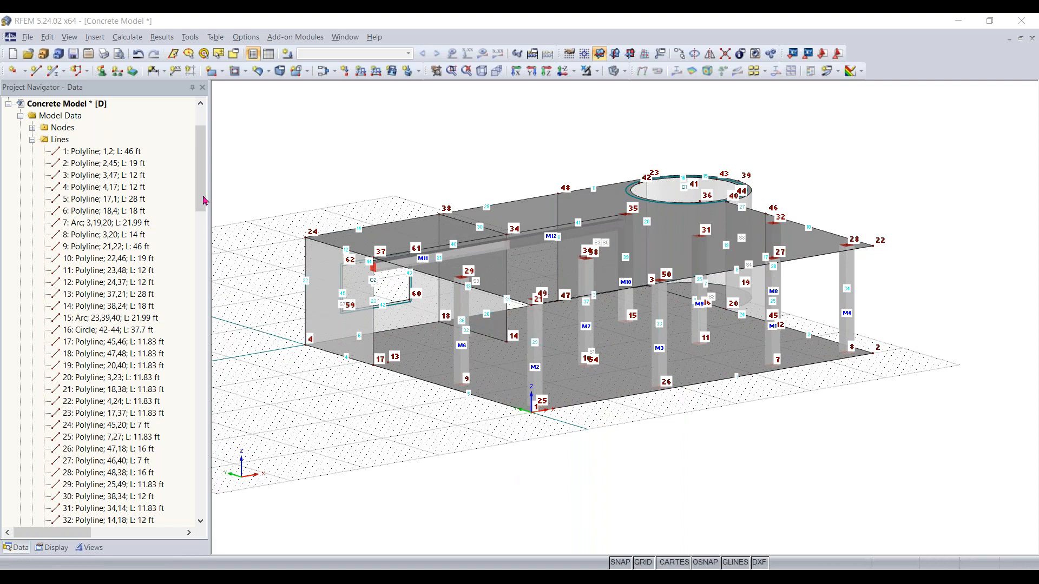
Create a line support restrained only in uZ and assign it to lines 4 and 5 along the front bottom edge
left_click(115, 74)
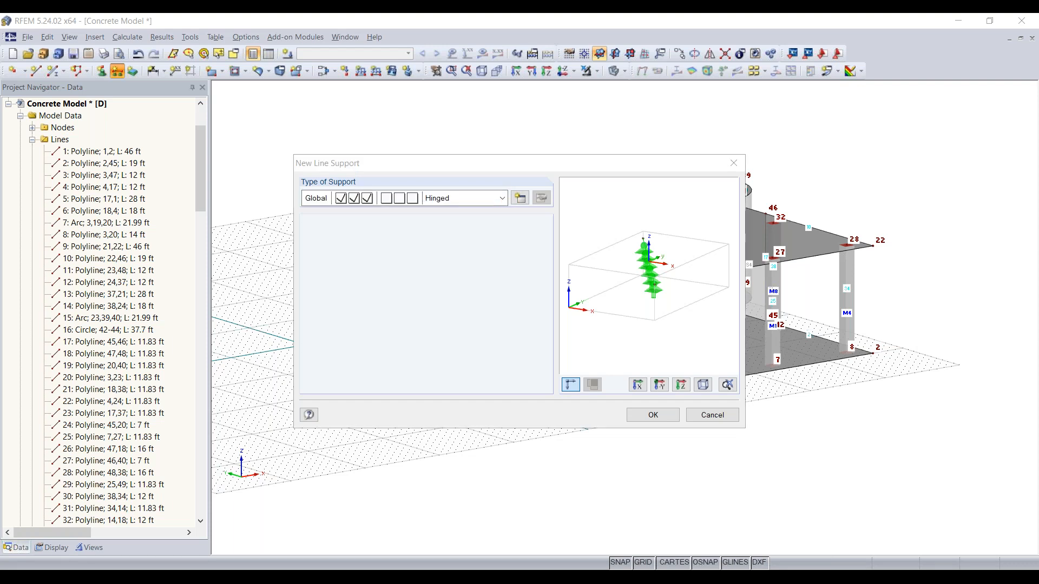
left_click(518, 199)
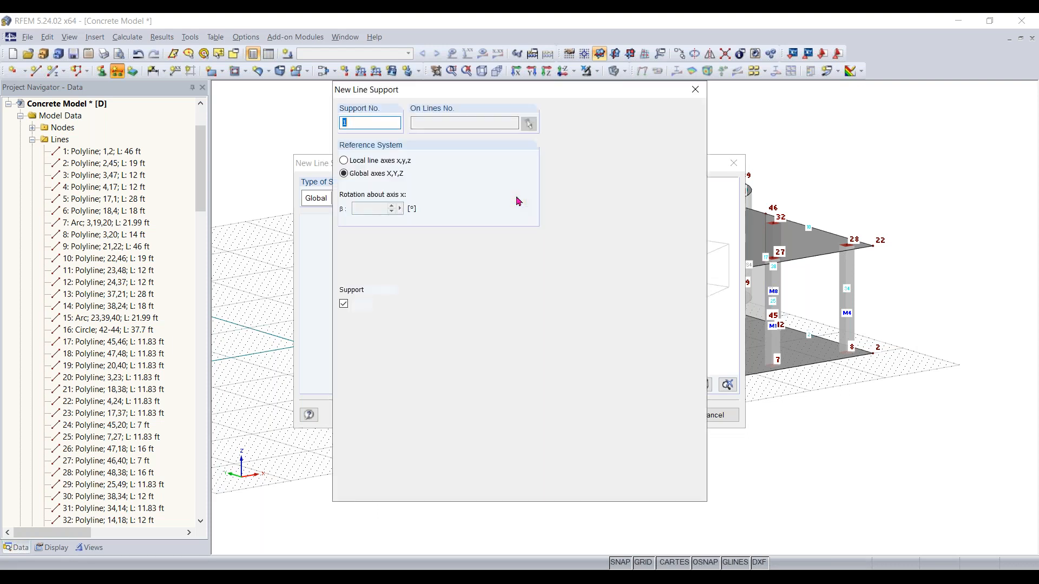
left_click(347, 308)
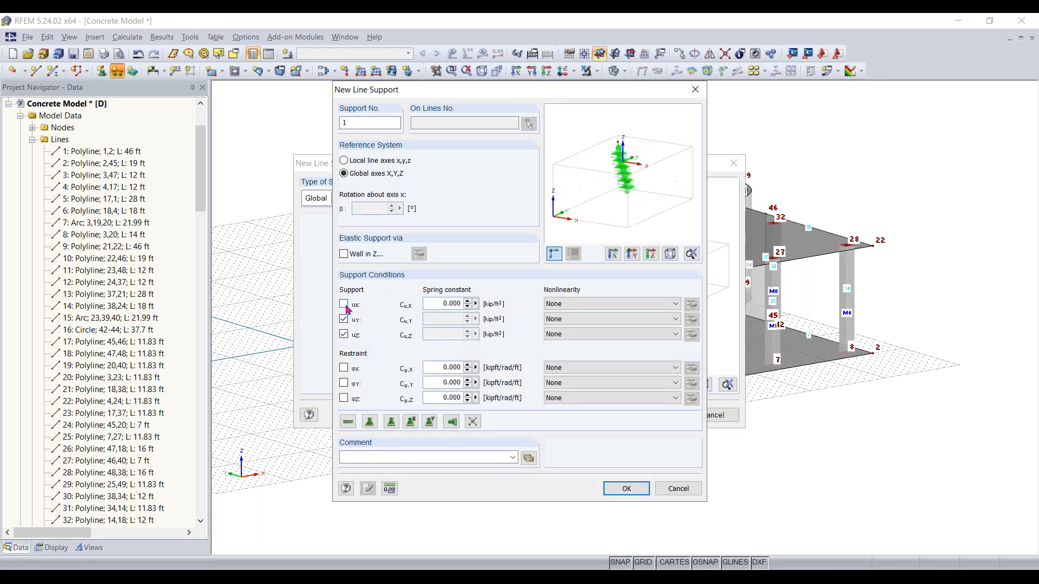
left_click(344, 319)
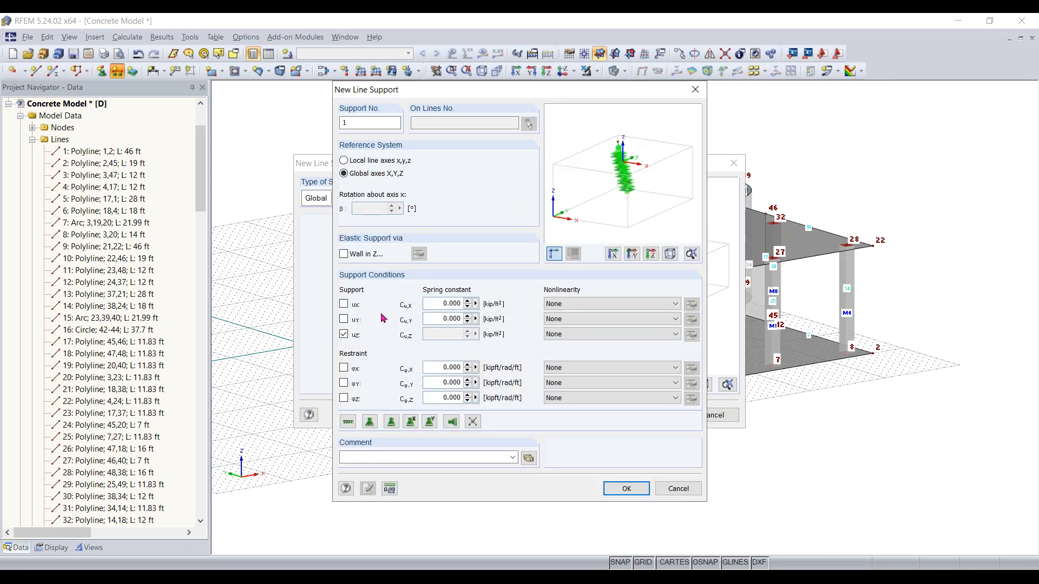
left_click(622, 488)
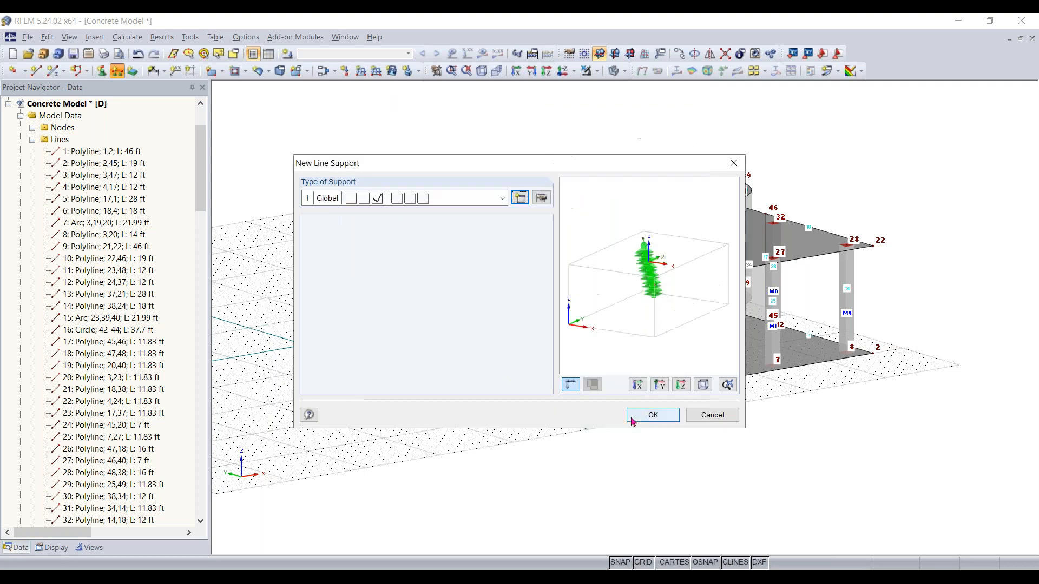
left_click(642, 415)
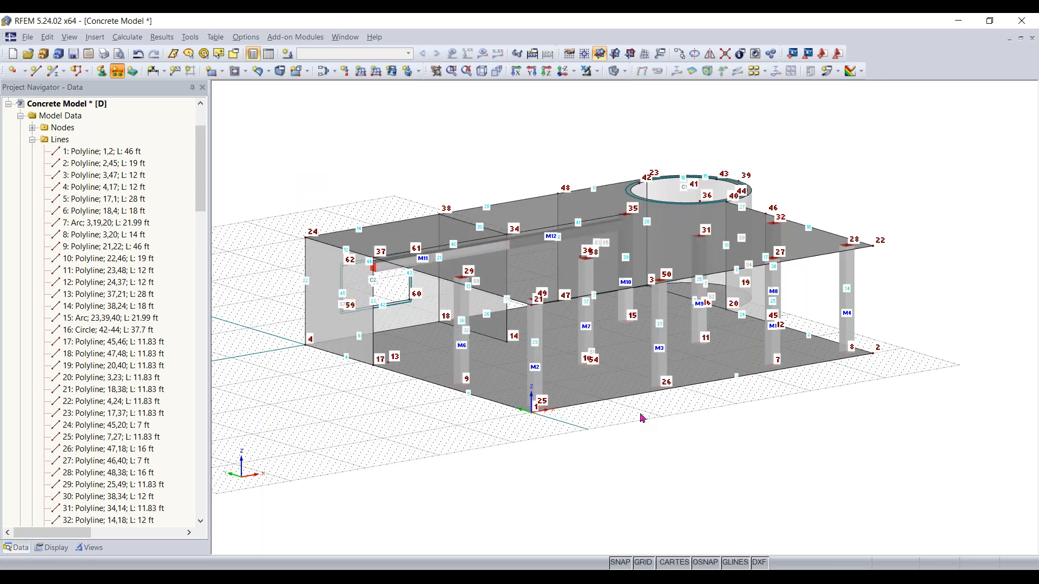
left_click(483, 398)
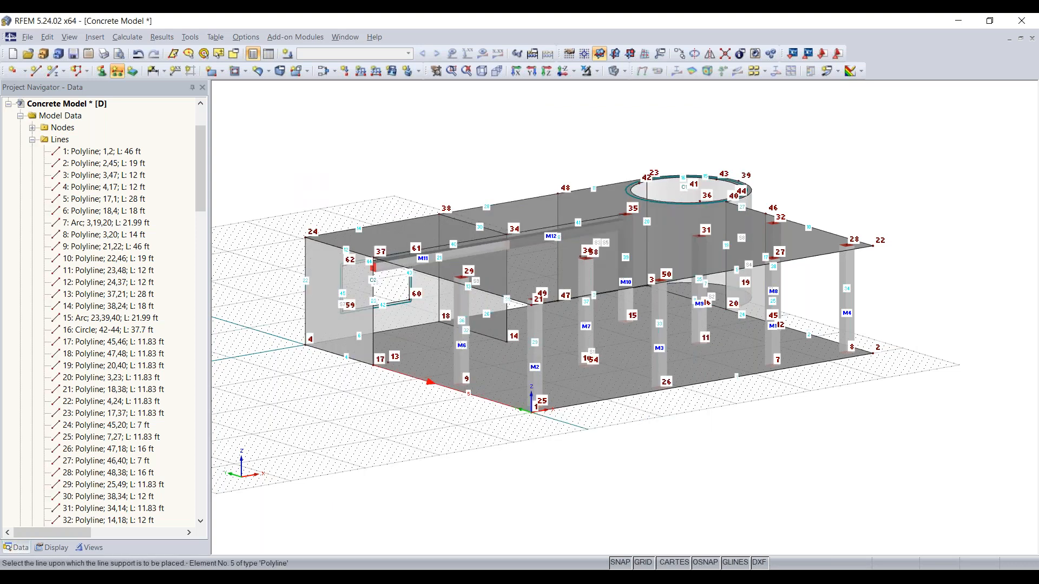
left_click(356, 361)
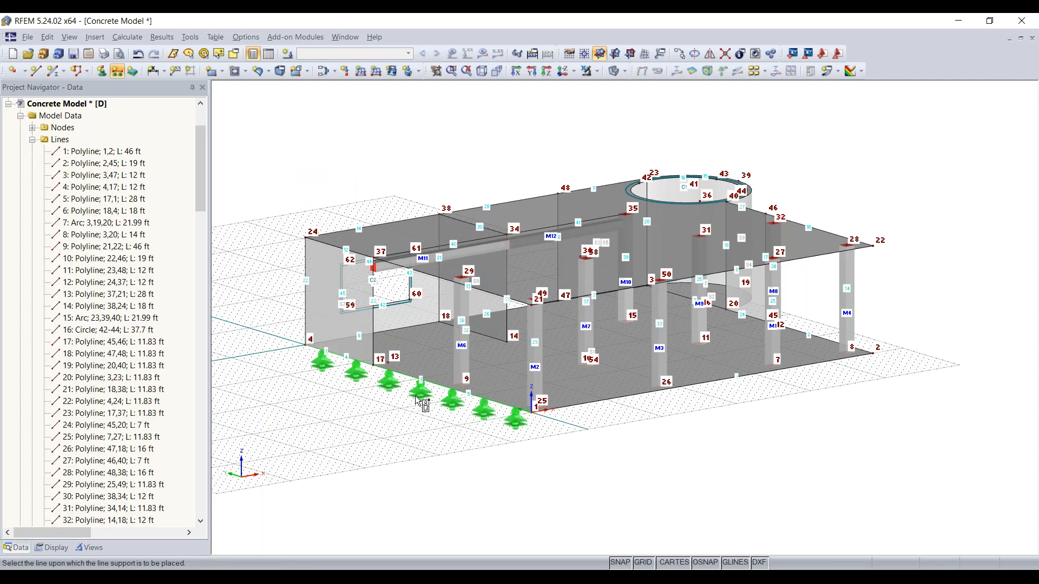
key("Escape")
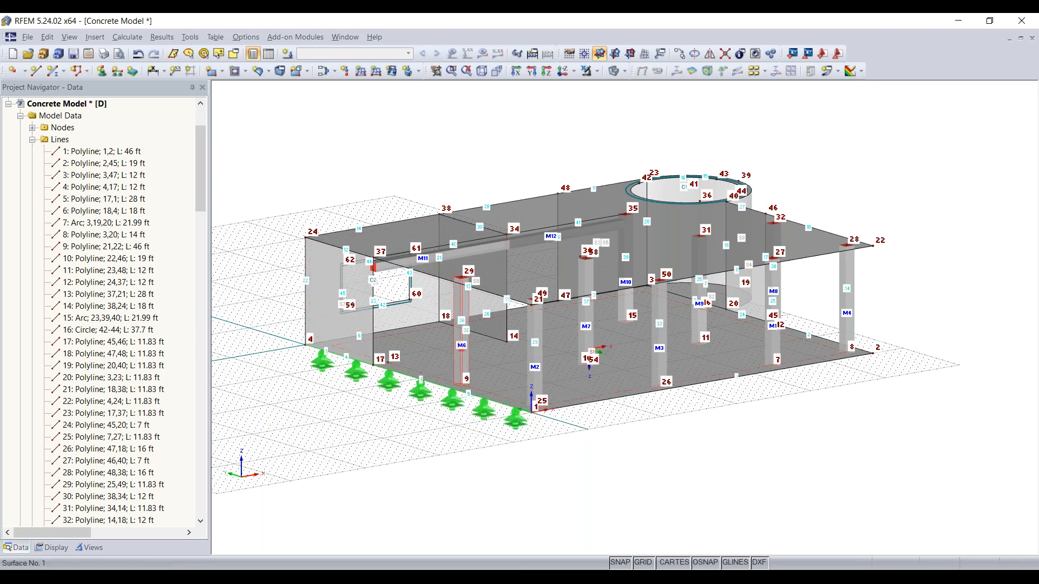
Open the bottom floor slab's properties and enable a surface support for it
double_click(659, 335)
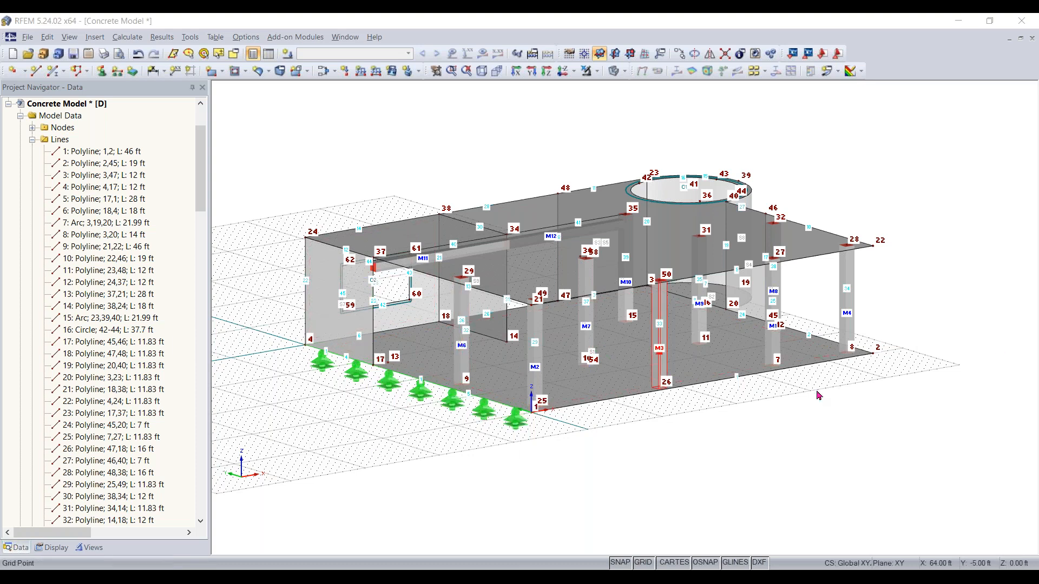
middle_click_drag(733, 441, 593, 465, "ctrl")
right_click_drag(593, 466, 575, 453)
left_click(557, 430)
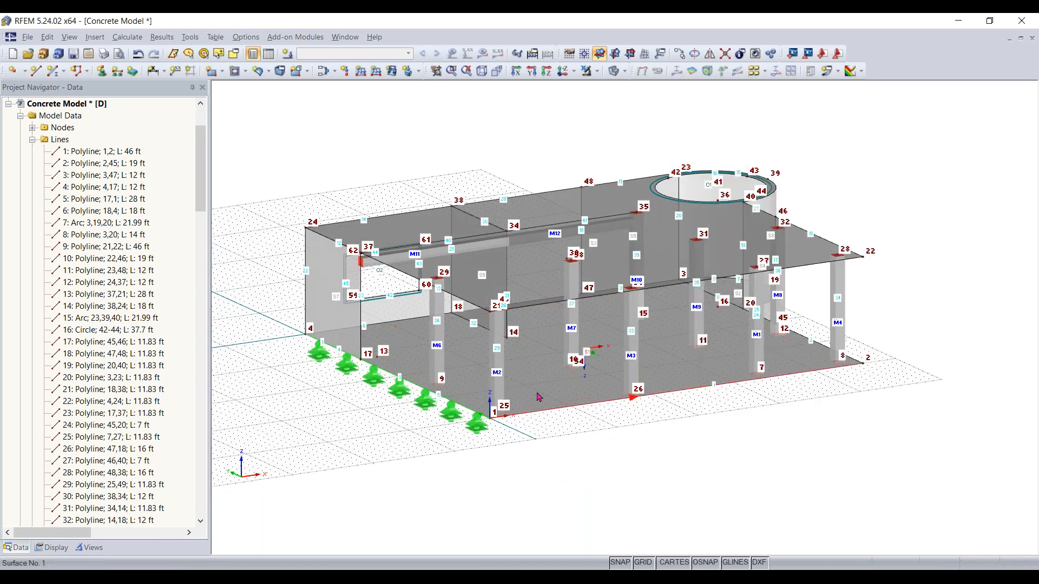
left_click(537, 395)
double_click(537, 395)
left_click(363, 148)
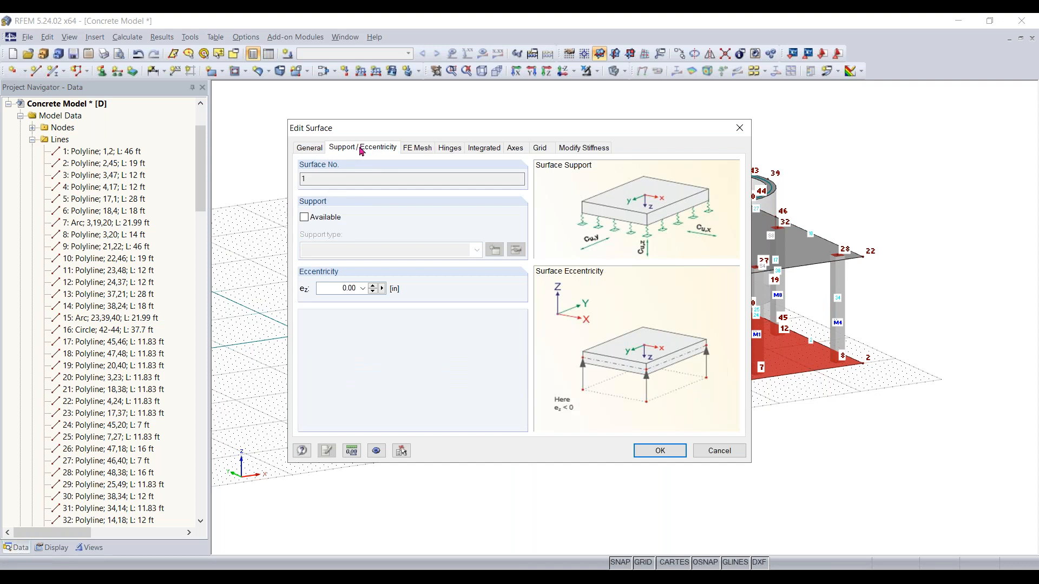
left_click(318, 219)
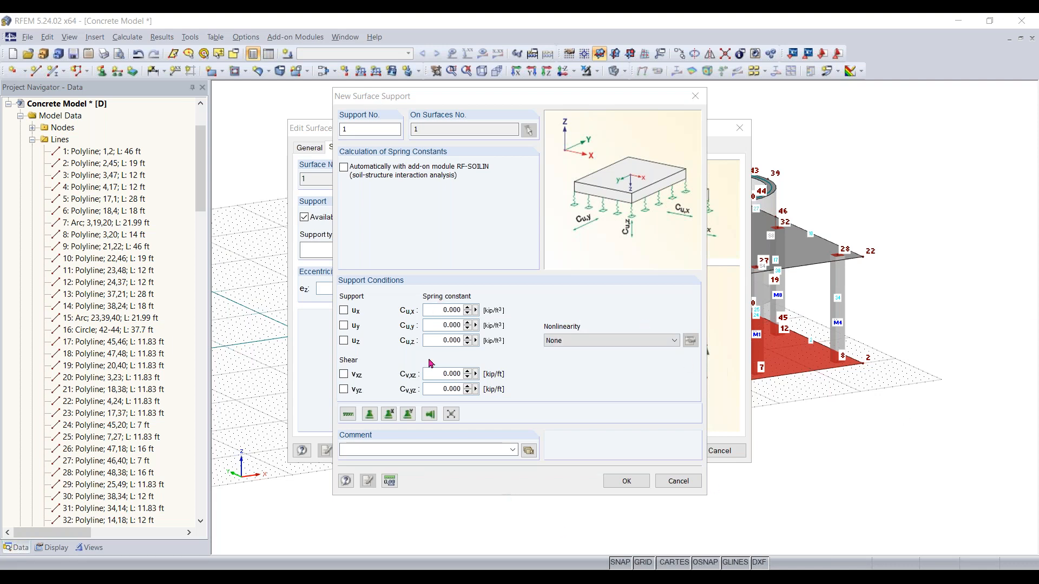
Set the surface support's spring constants in X, Y and Z to 640 kip/ft³
left_click(448, 310)
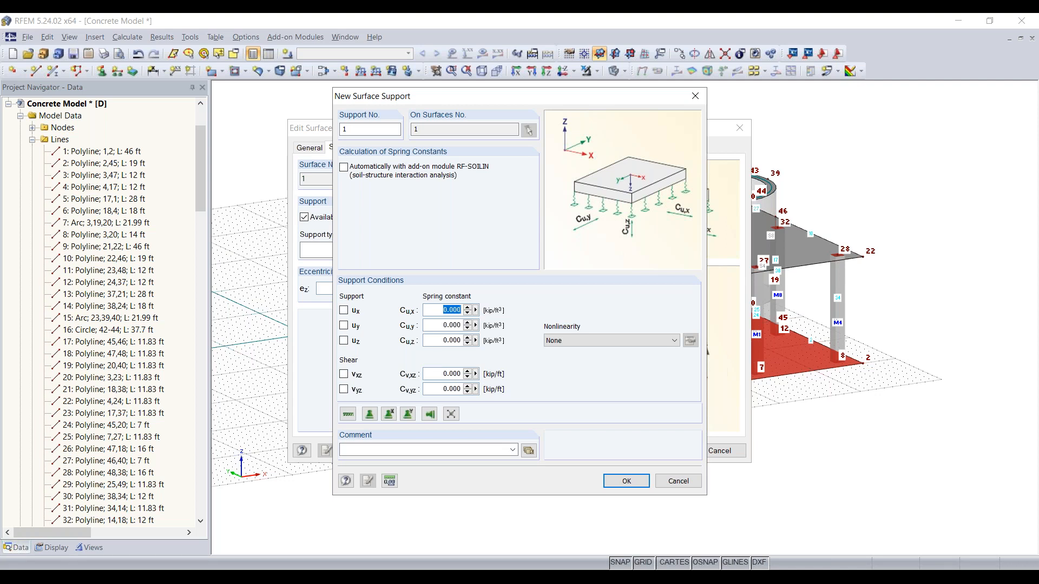
type("640")
double_click(440, 323)
type("640")
double_click(436, 341)
type("640")
left_click(955, 338)
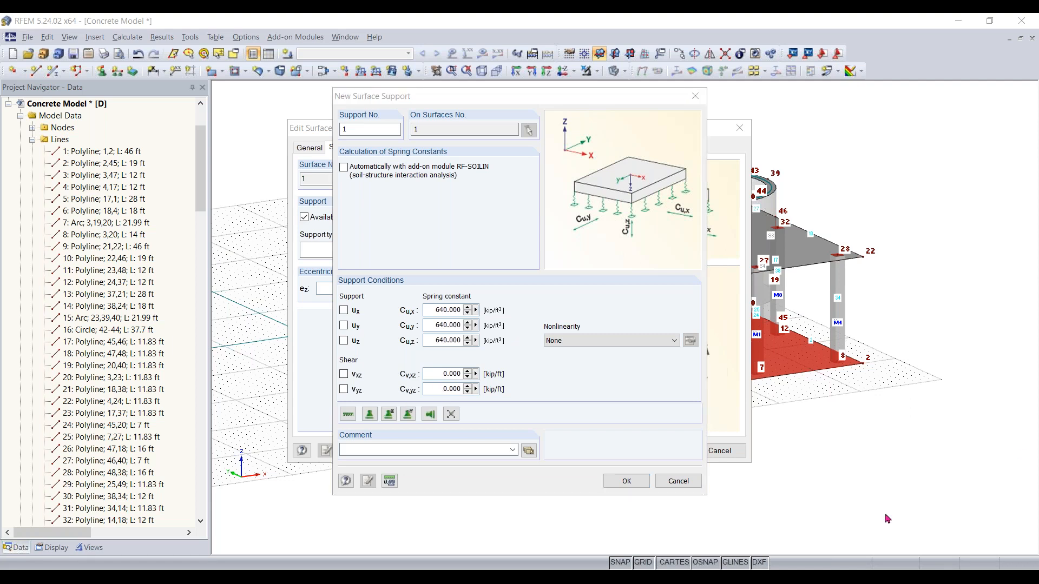
Set both shear spring constants to 32 kip/ft, choose failure if negative contact stress in z, and confirm
left_click(451, 374)
type("32")
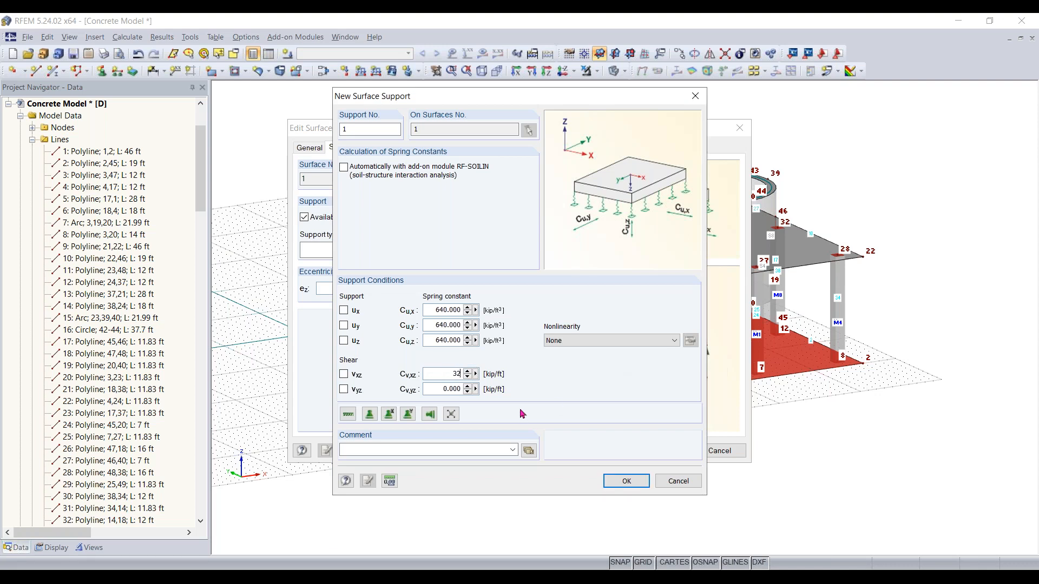
left_click(439, 389)
type("32")
left_click(618, 341)
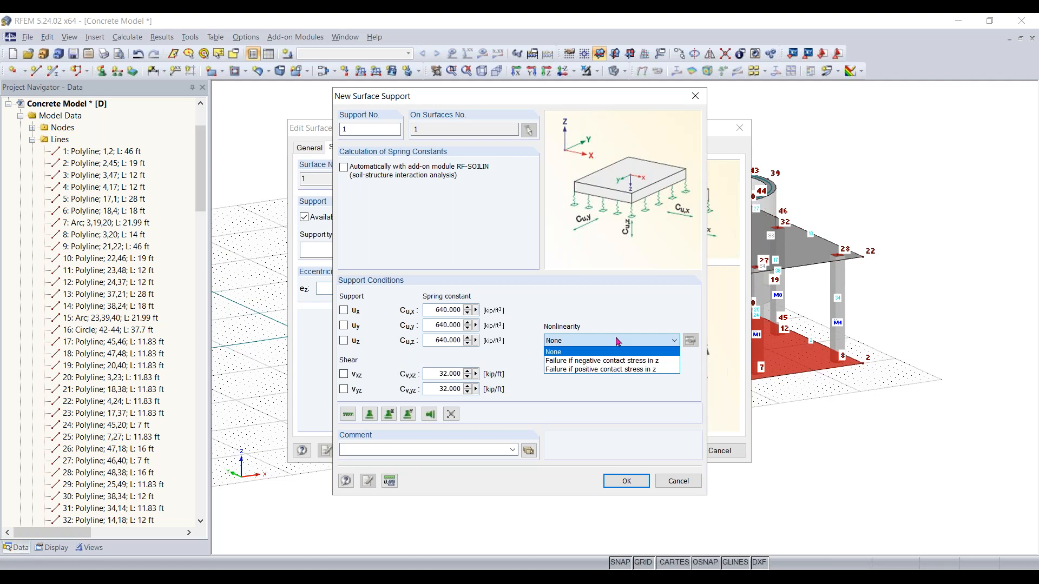
left_click(629, 363)
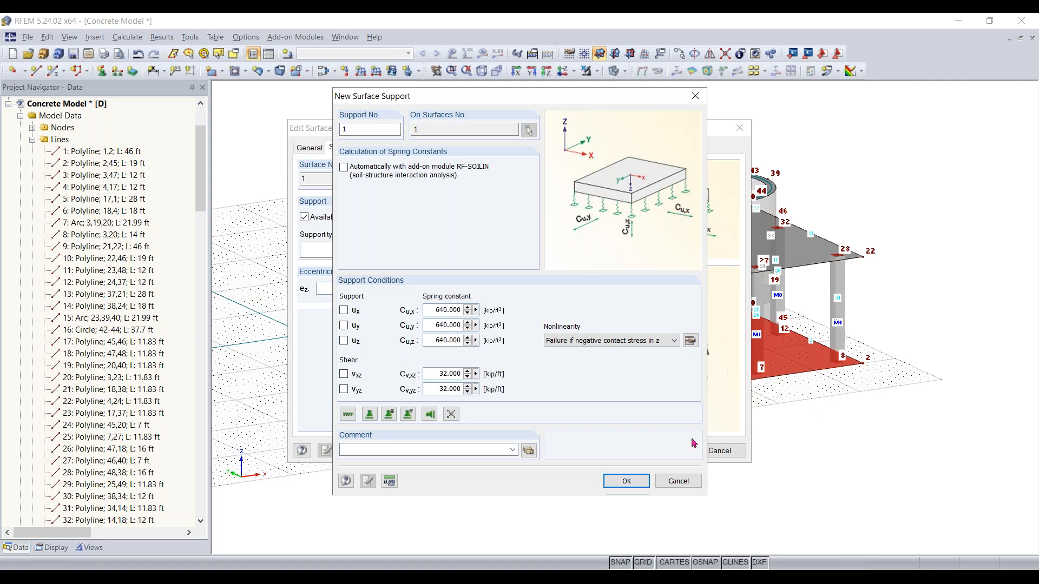
left_click(618, 483)
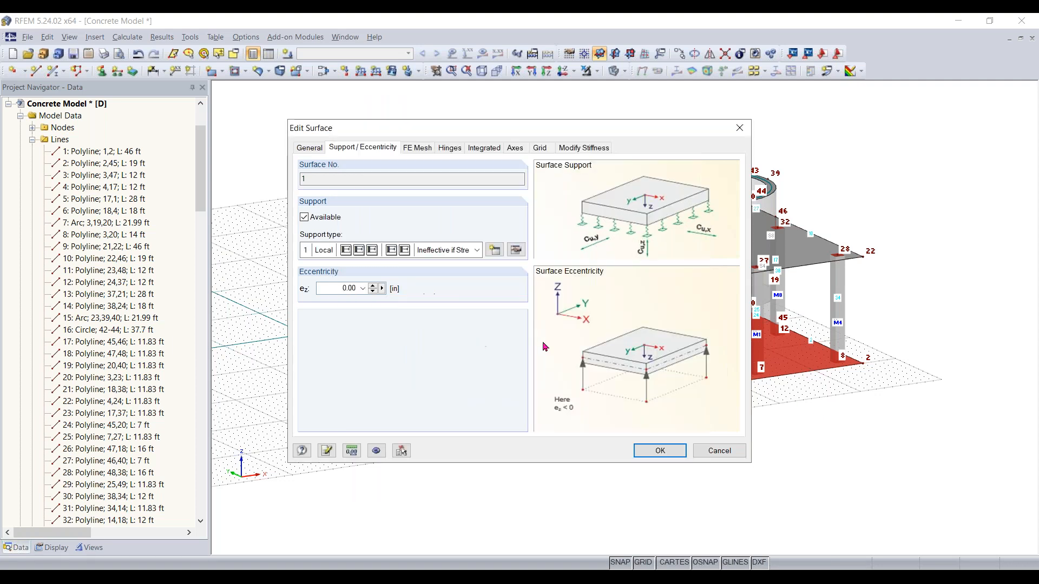
left_click(666, 450)
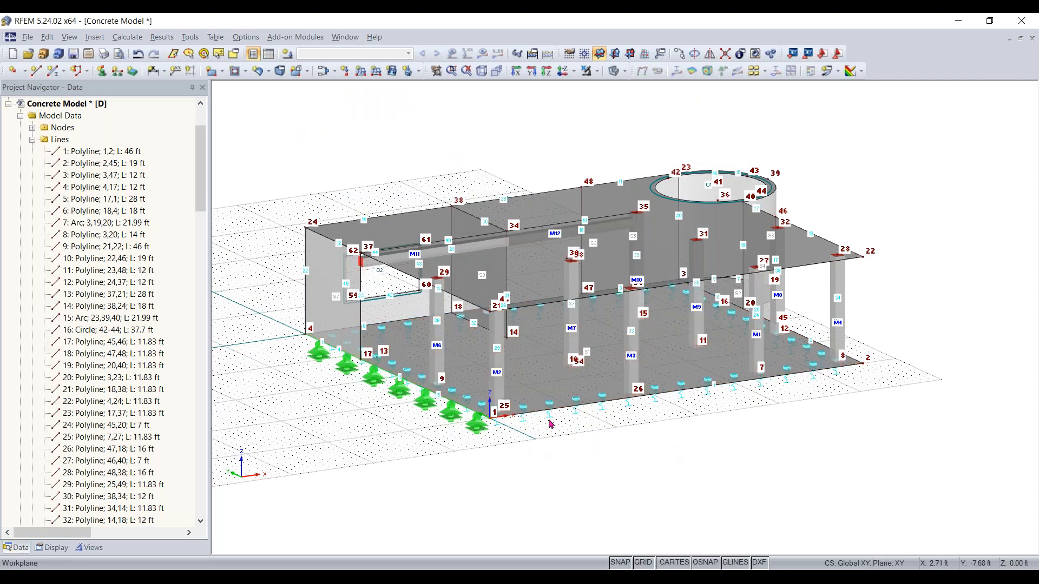
scroll(549, 438, "up", 4)
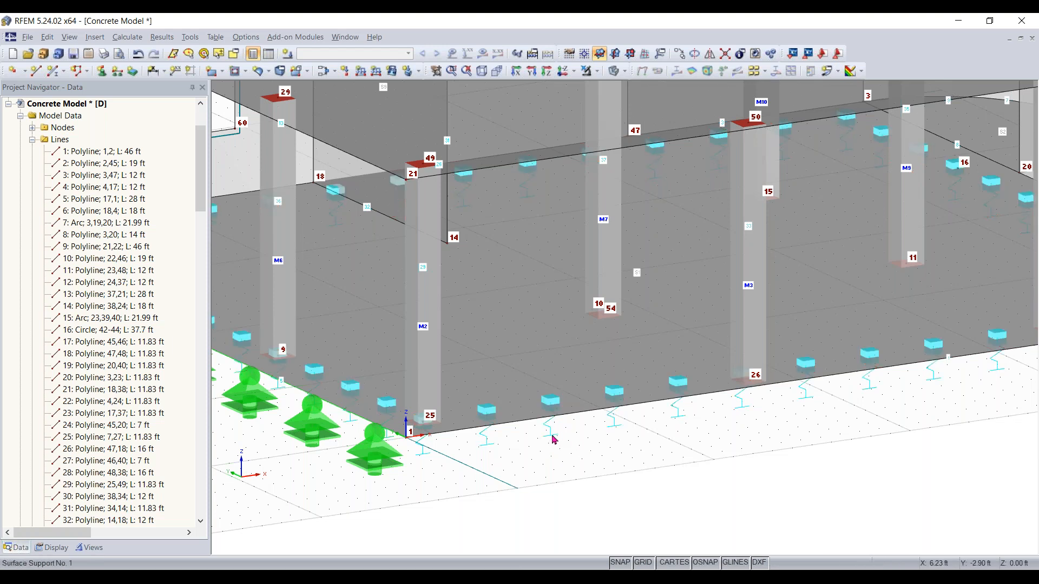
scroll(553, 438, "down", 2)
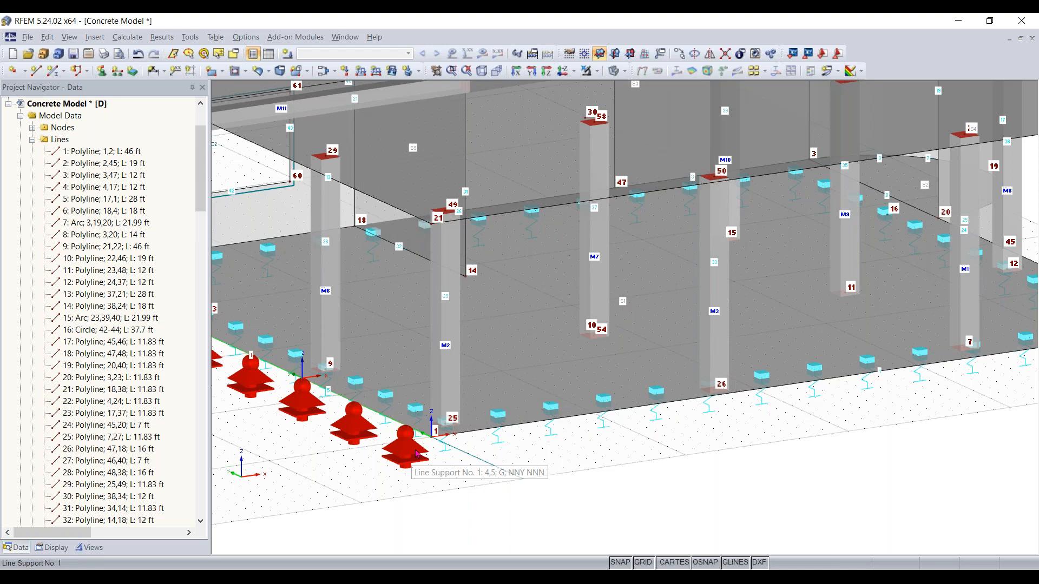
scroll(576, 456, "down", 4)
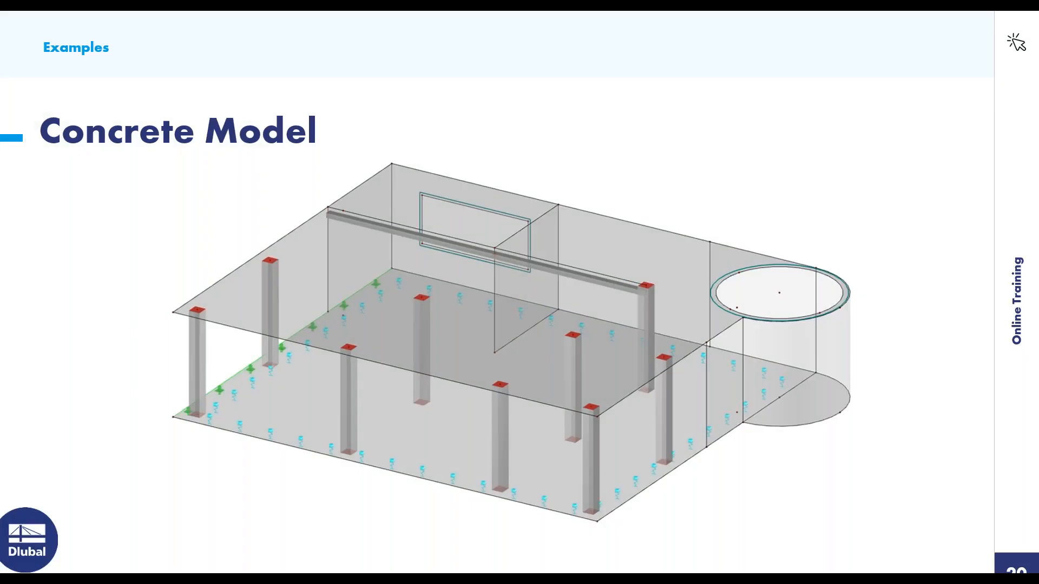
key("Right")
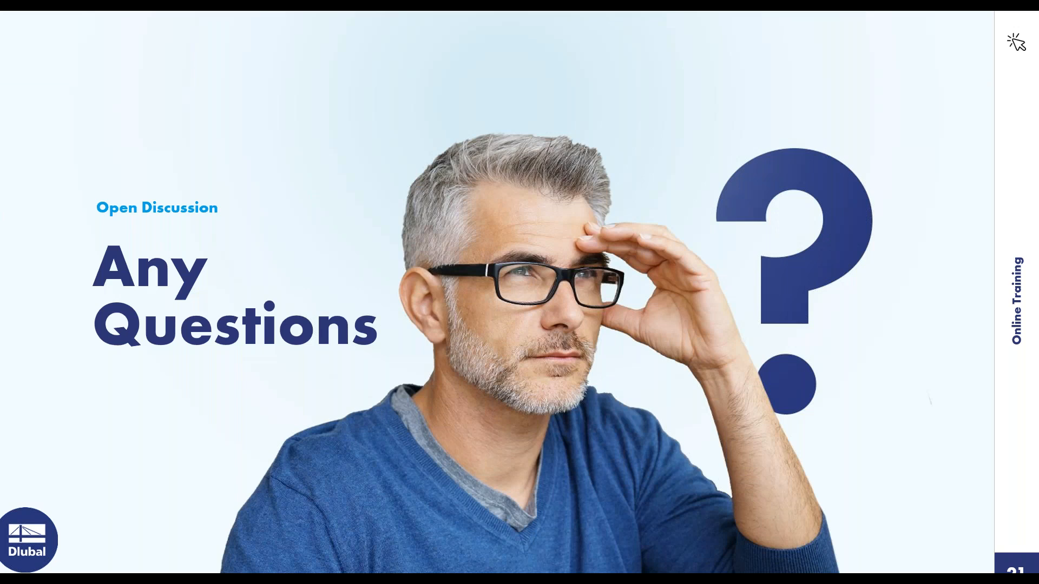